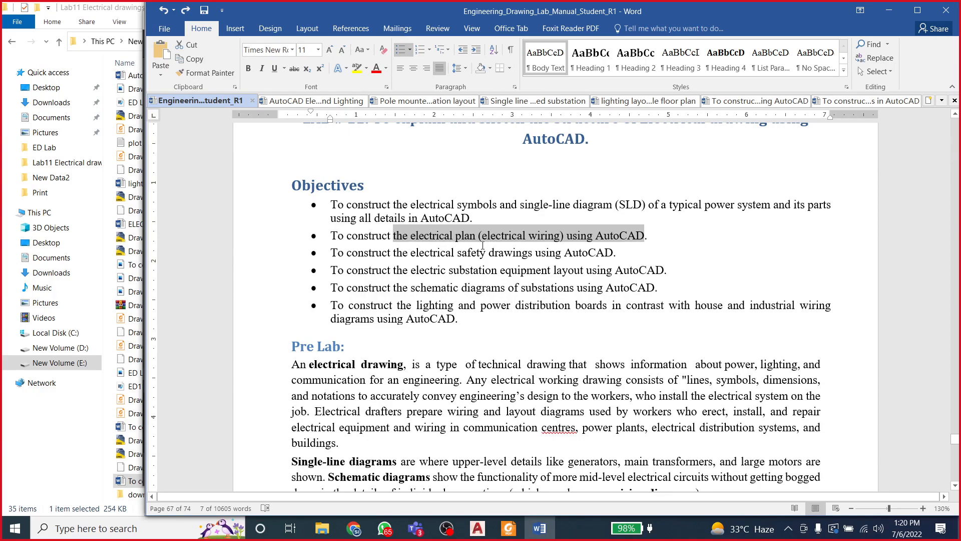
Step: Switch to Chrome and review the ED Lab 11a and 11b videos on the Engineering Drawing Lab page
{"action": "left_click", "coordinate": [354, 528]}
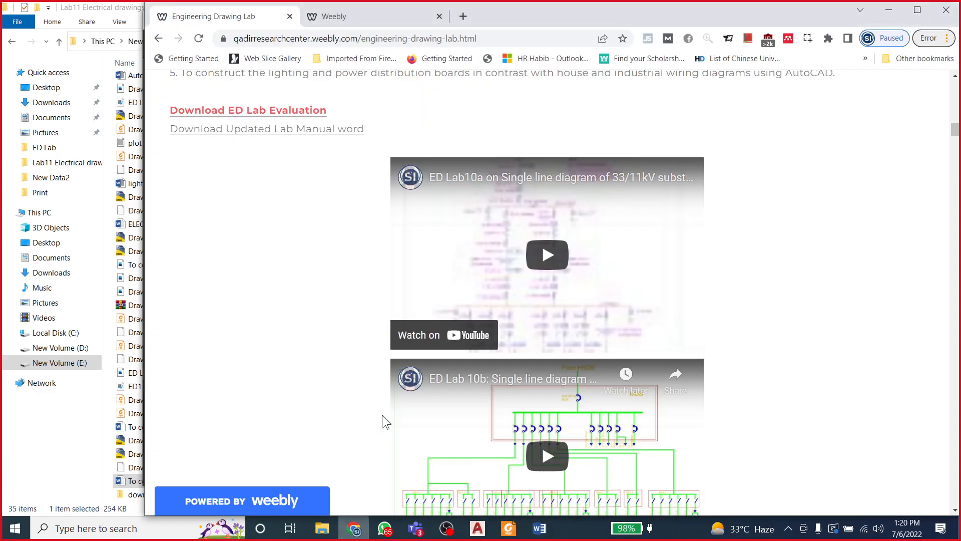
{"action": "scroll", "coordinate": [505, 302], "scroll_direction": "down", "scroll_amount": 8}
{"action": "scroll", "coordinate": [505, 302], "scroll_direction": "up", "scroll_amount": 6}
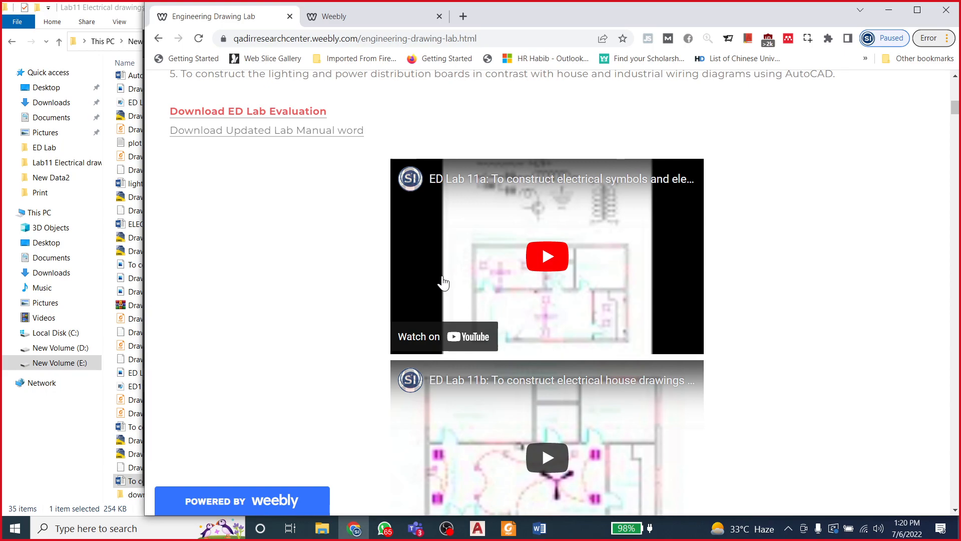
{"action": "scroll", "coordinate": [501, 350], "scroll_direction": "down", "scroll_amount": 2}
{"action": "scroll", "coordinate": [493, 350], "scroll_direction": "up", "scroll_amount": 1}
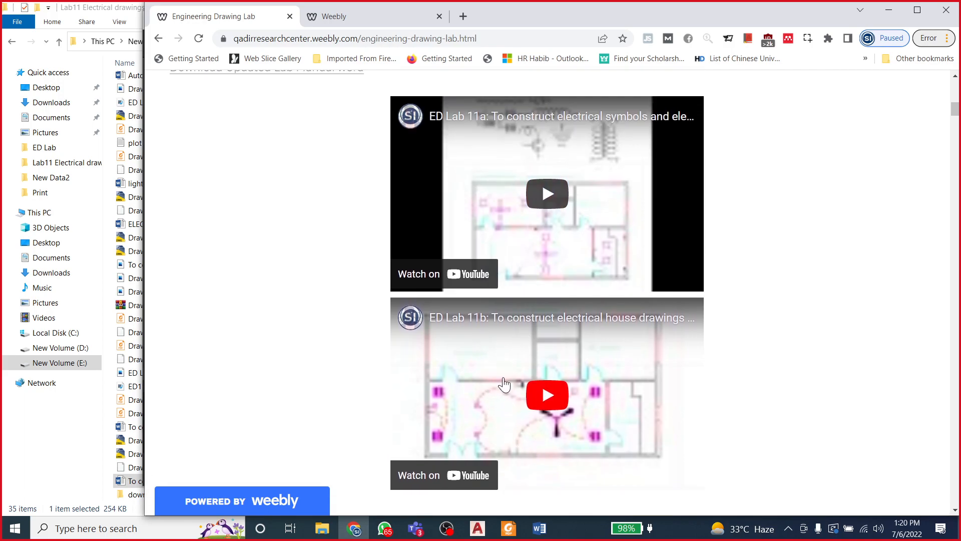
Step: Switch to AutoCAD, start opening an existing drawing and browse to the Lab9 folder inside ED Lab
{"action": "left_click", "coordinate": [477, 528]}
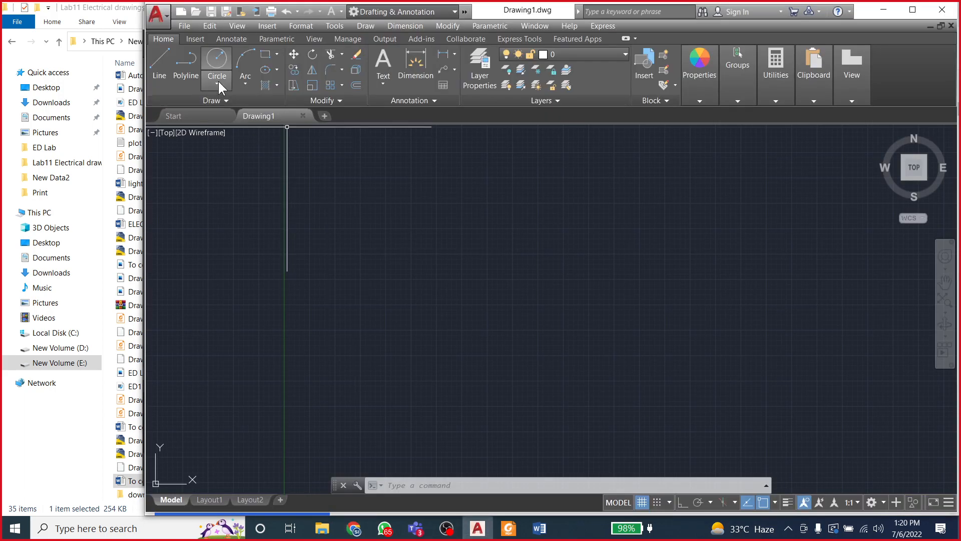
{"action": "left_click", "coordinate": [184, 28]}
{"action": "left_click", "coordinate": [203, 66]}
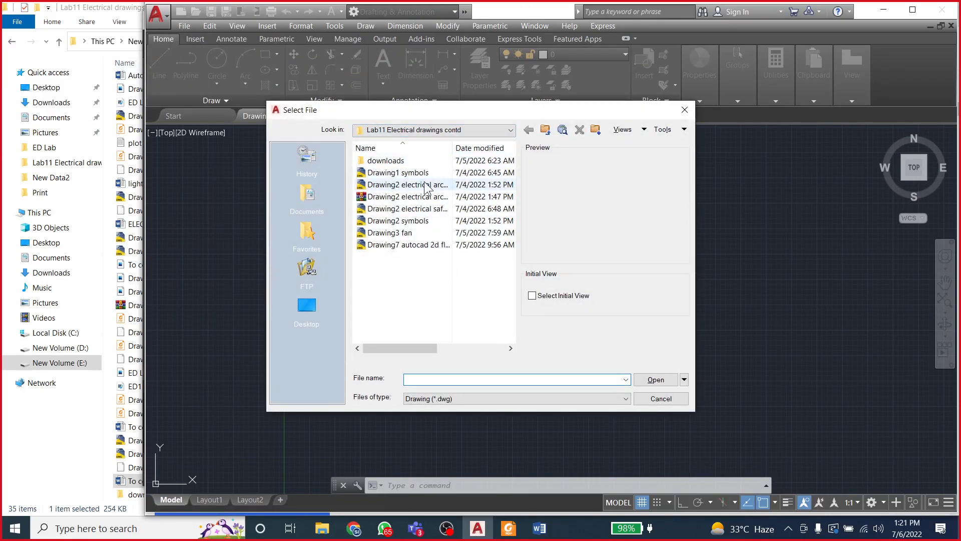
{"action": "left_click", "coordinate": [546, 130]}
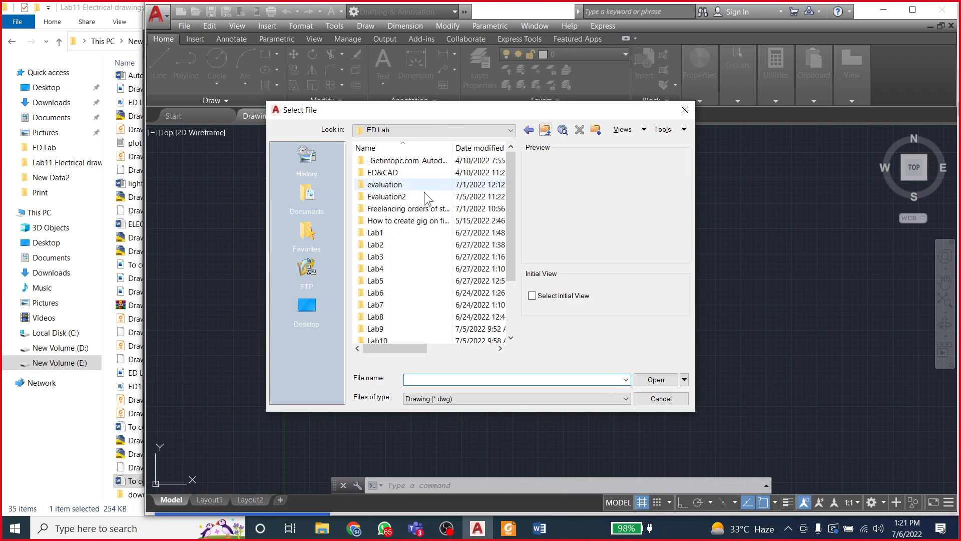
{"action": "double_click", "coordinate": [388, 328]}
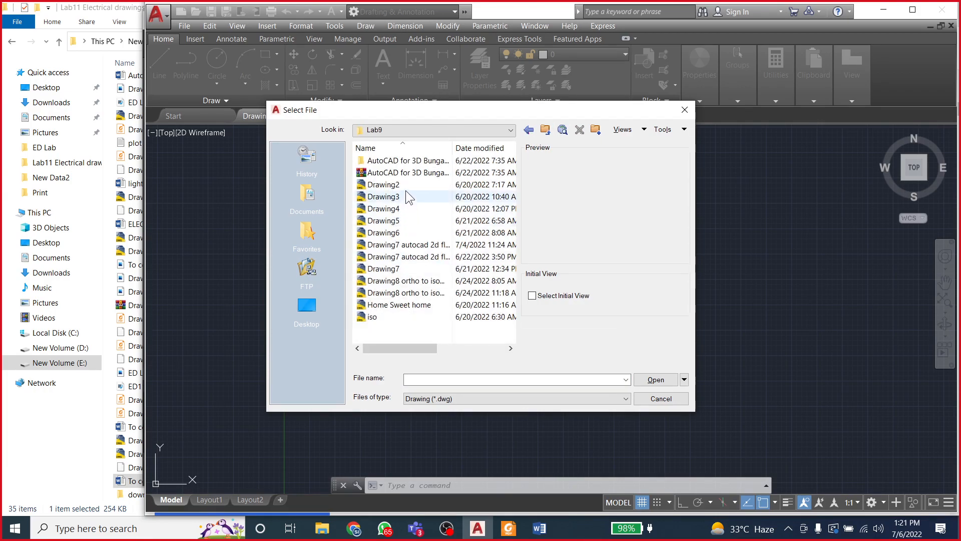
Step: Preview the Lab9 drawings and open "Drawing7 autocad 2d floor plan"
{"action": "left_click", "coordinate": [401, 185]}
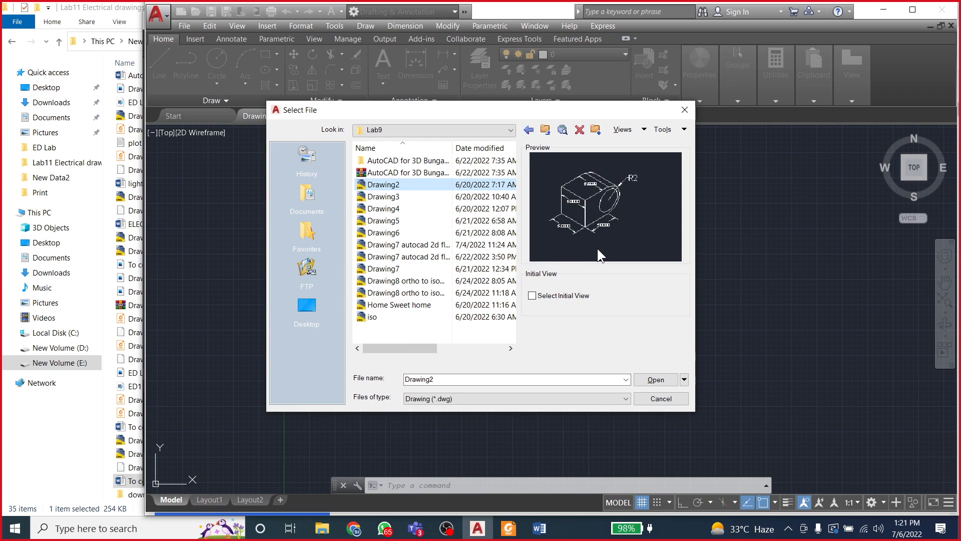
{"action": "key", "text": "Down"}
{"action": "key", "text": "Down"}
{"action": "key", "text": "Down"}
{"action": "key", "text": "Down"}
{"action": "key", "text": "Down"}
{"action": "key", "text": "Down"}
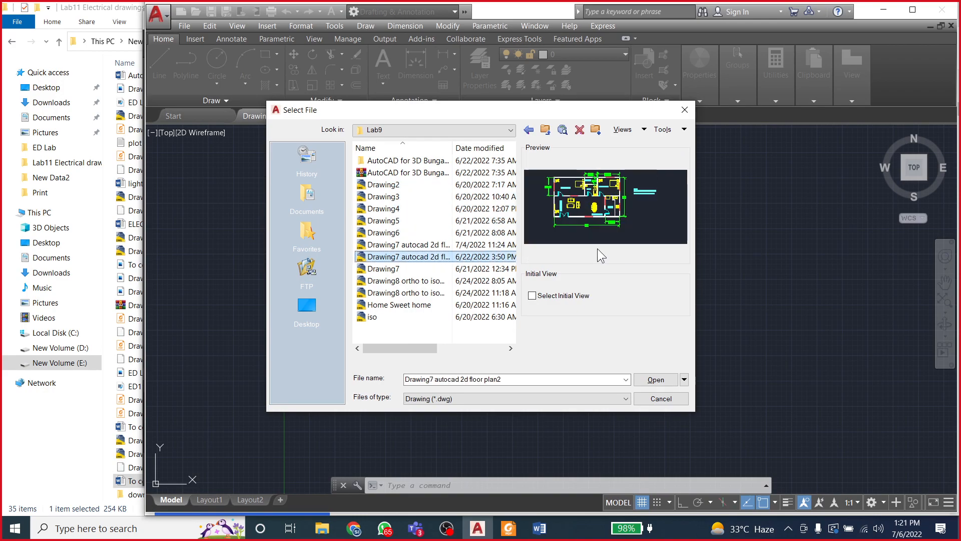
{"action": "key", "text": "Up"}
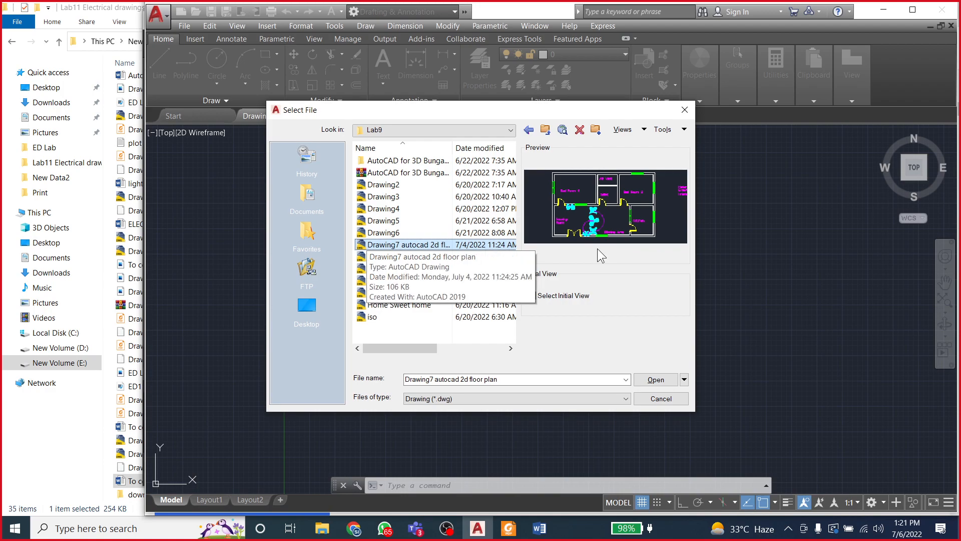
{"action": "left_click", "coordinate": [652, 383]}
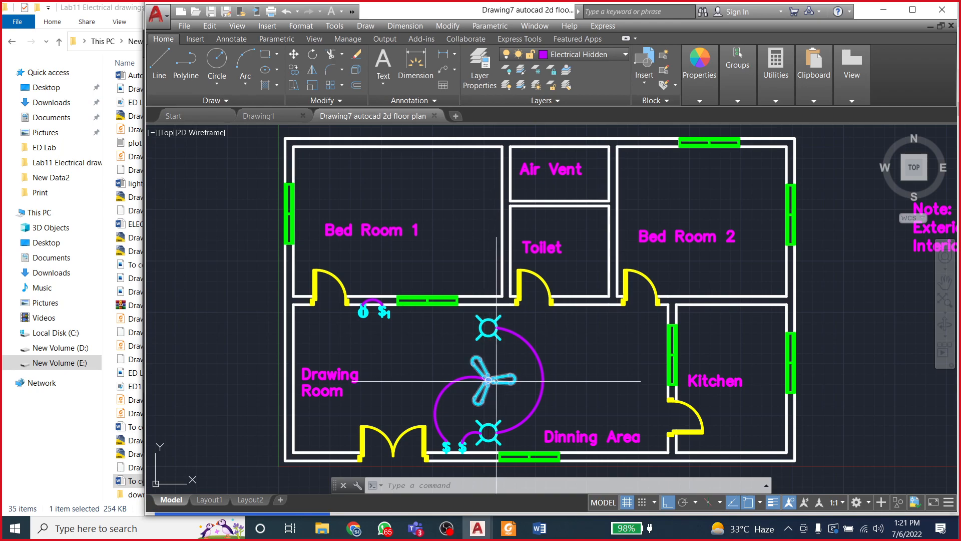
Step: Examine the floor plan's room layout and the outlet and switch symbols on the wall below Bed Room 1
{"action": "scroll", "coordinate": [496, 380], "scroll_direction": "up", "scroll_amount": 4}
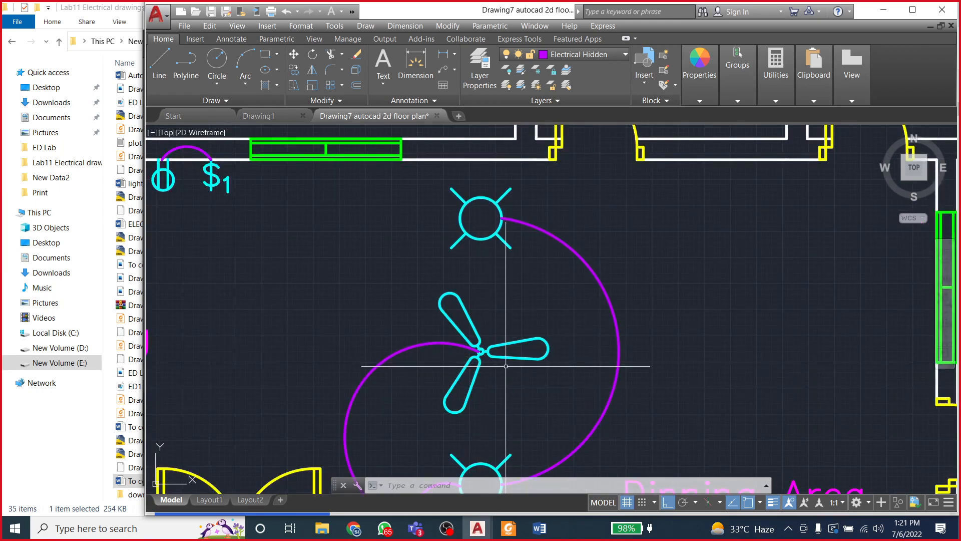
{"action": "scroll", "coordinate": [509, 369], "scroll_direction": "down", "scroll_amount": 2}
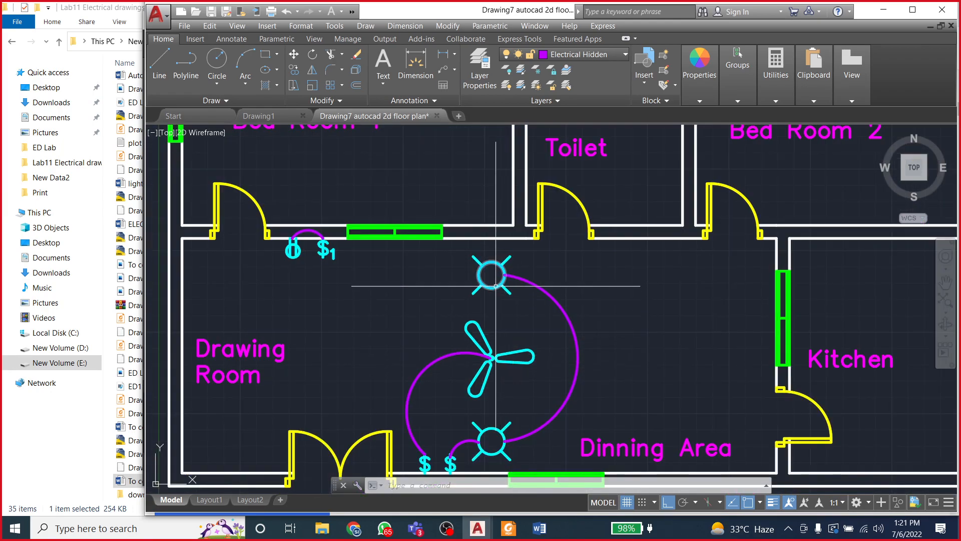
{"action": "scroll", "coordinate": [495, 281], "scroll_direction": "down", "scroll_amount": 5}
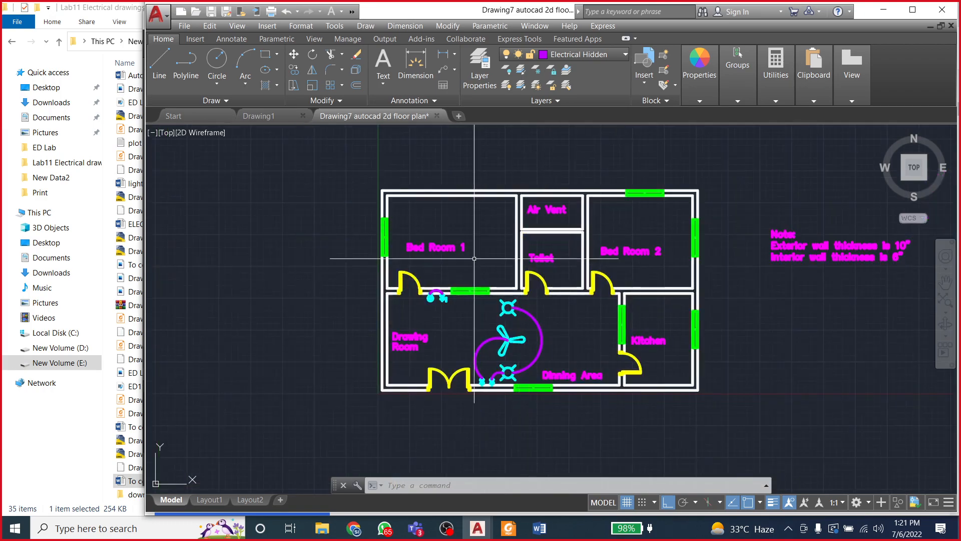
{"action": "scroll", "coordinate": [493, 252], "scroll_direction": "up", "scroll_amount": 3}
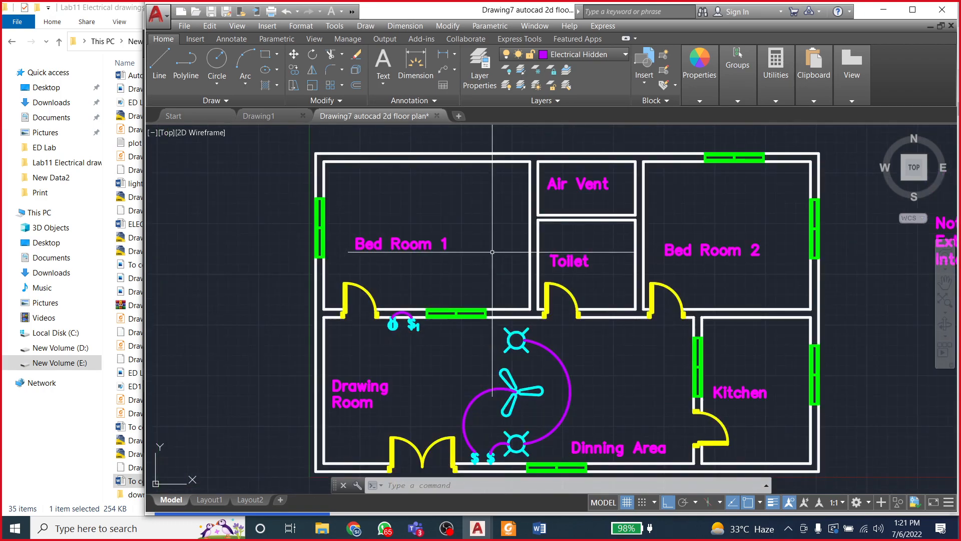
{"action": "scroll", "coordinate": [493, 280], "scroll_direction": "up", "scroll_amount": 2}
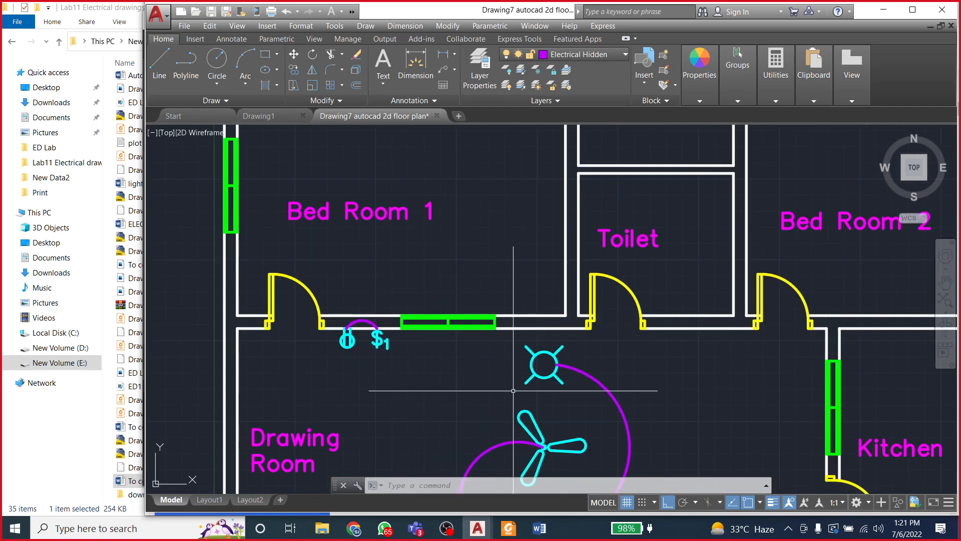
{"action": "scroll", "coordinate": [507, 323], "scroll_direction": "down", "scroll_amount": 4}
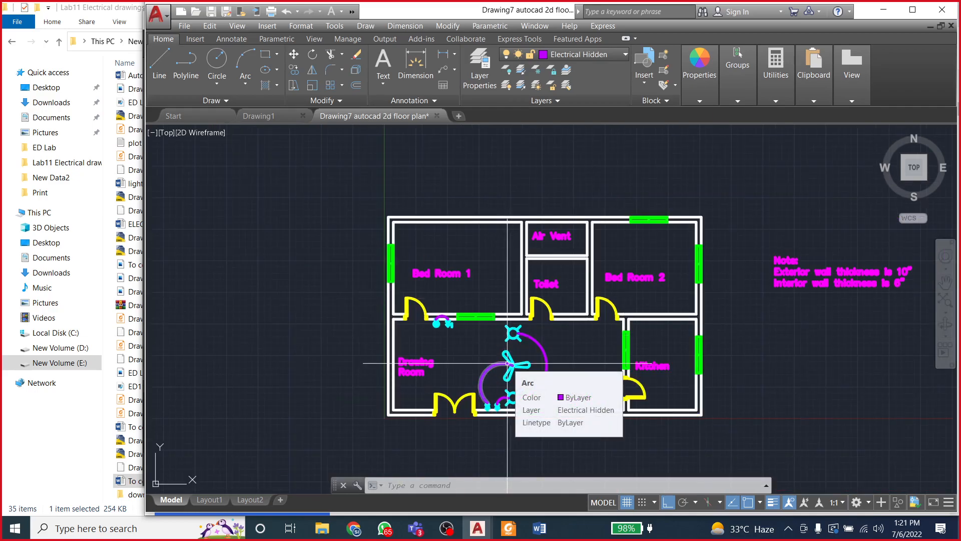
{"action": "scroll", "coordinate": [522, 388], "scroll_direction": "up", "scroll_amount": 2}
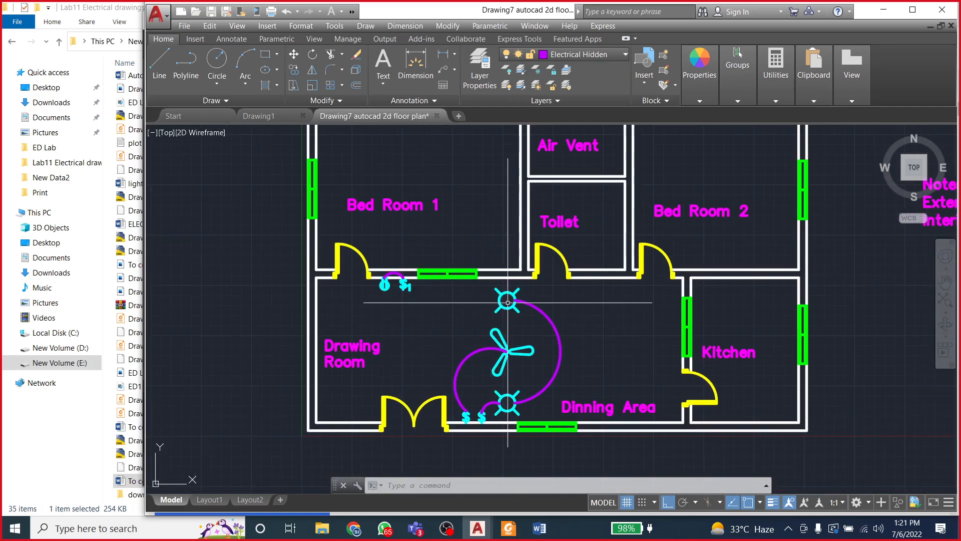
{"action": "scroll", "coordinate": [411, 278], "scroll_direction": "up", "scroll_amount": 3}
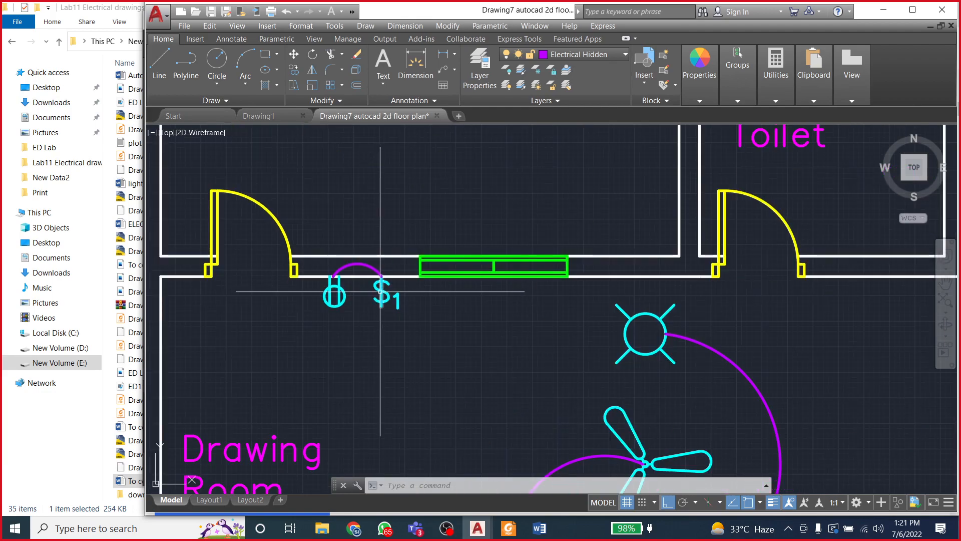
{"action": "scroll", "coordinate": [335, 297], "scroll_direction": "up", "scroll_amount": 3}
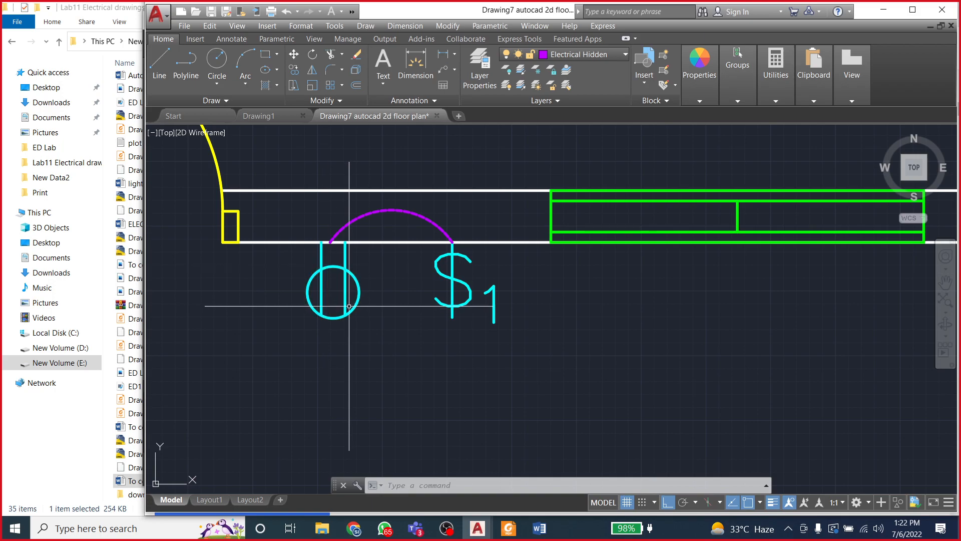
{"action": "scroll", "coordinate": [327, 308], "scroll_direction": "down", "scroll_amount": 6}
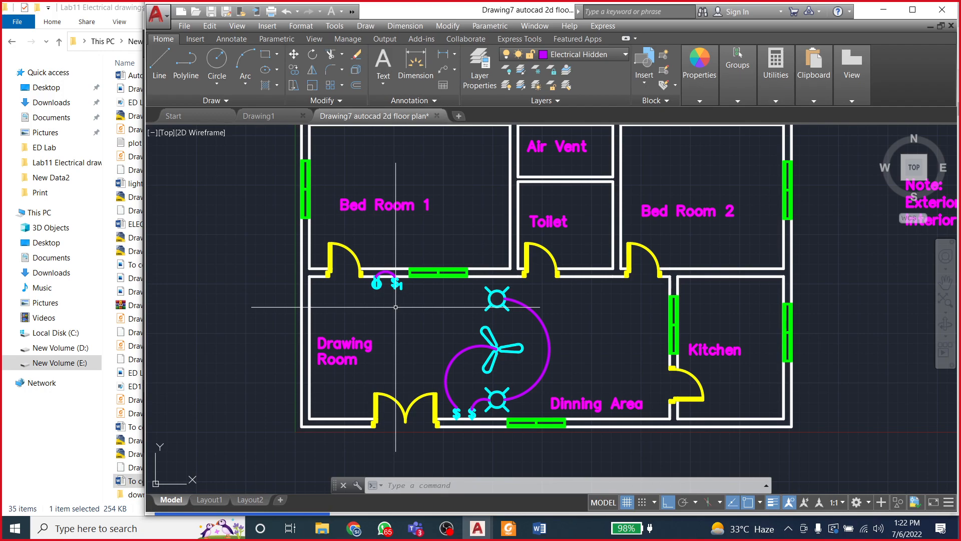
Step: Examine the ceiling fan, the two lights and the wiring arcs that link them to the switches between Drawing Room and Dinning Area
{"action": "scroll", "coordinate": [498, 348], "scroll_direction": "up", "scroll_amount": 4}
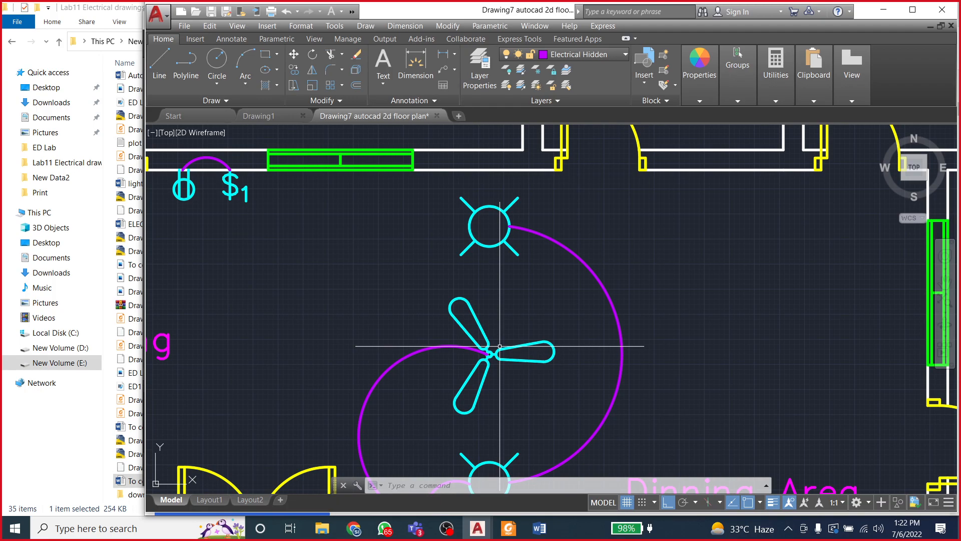
{"action": "scroll", "coordinate": [506, 348], "scroll_direction": "up", "scroll_amount": 2}
{"action": "left_click", "coordinate": [490, 354]}
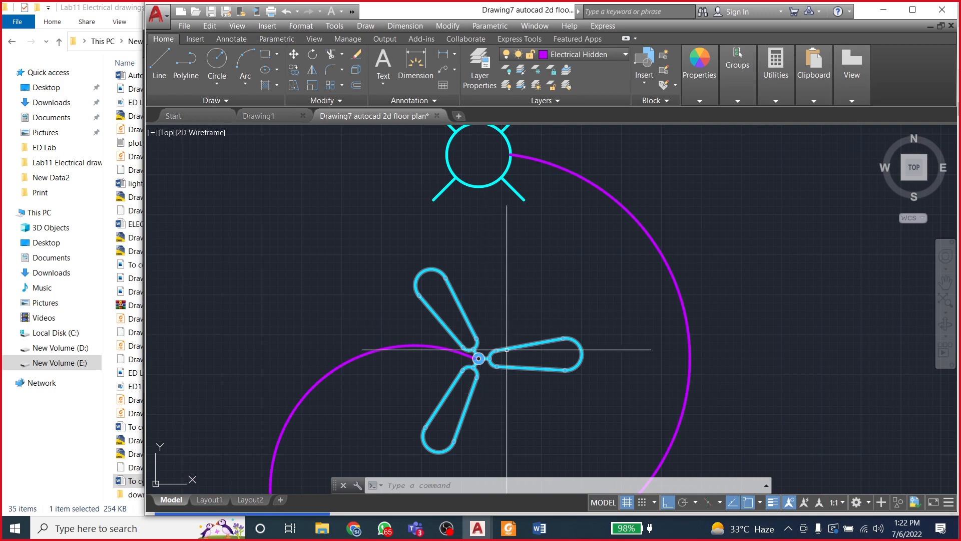
{"action": "scroll", "coordinate": [493, 354], "scroll_direction": "down", "scroll_amount": 2}
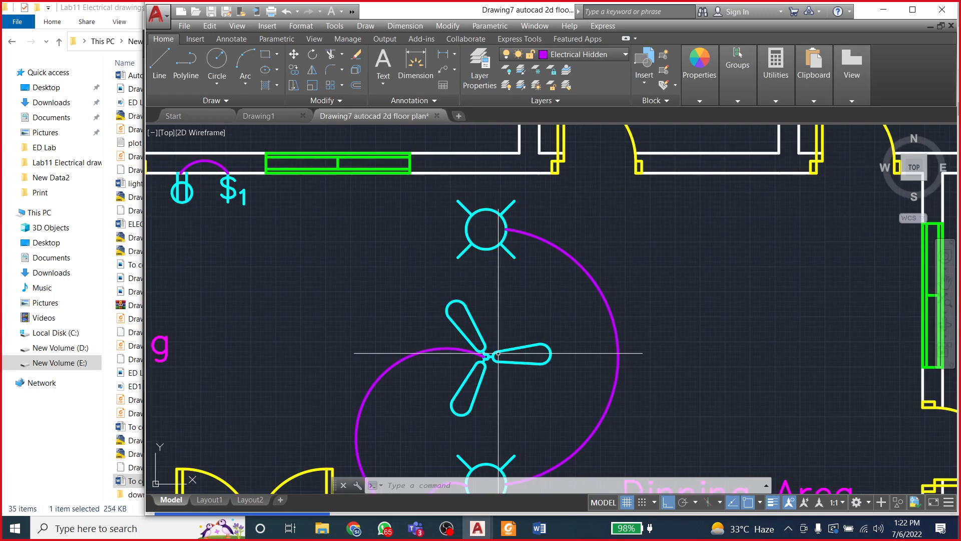
{"action": "key", "text": "Escape"}
{"action": "scroll", "coordinate": [489, 245], "scroll_direction": "down", "scroll_amount": 2}
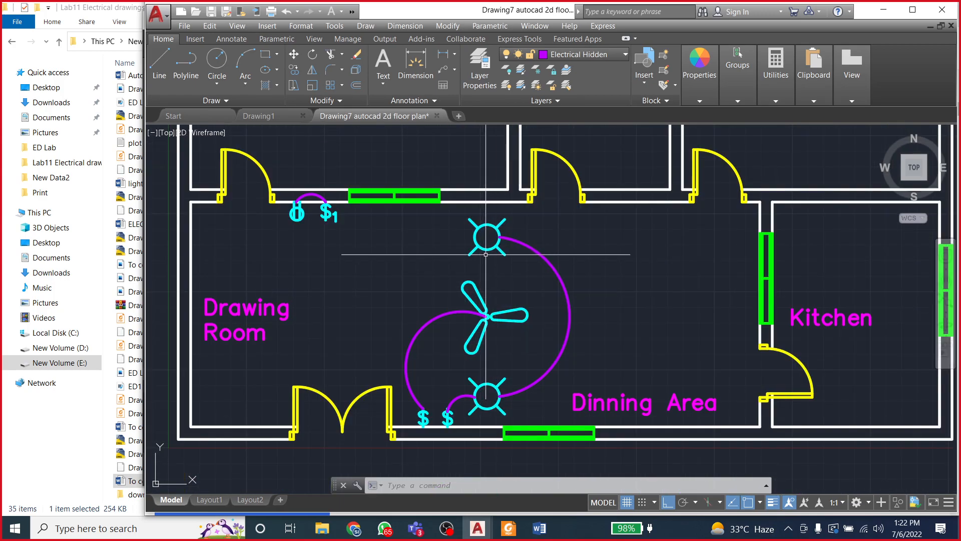
{"action": "scroll", "coordinate": [412, 299], "scroll_direction": "down", "scroll_amount": 2}
{"action": "scroll", "coordinate": [429, 320], "scroll_direction": "up", "scroll_amount": 5}
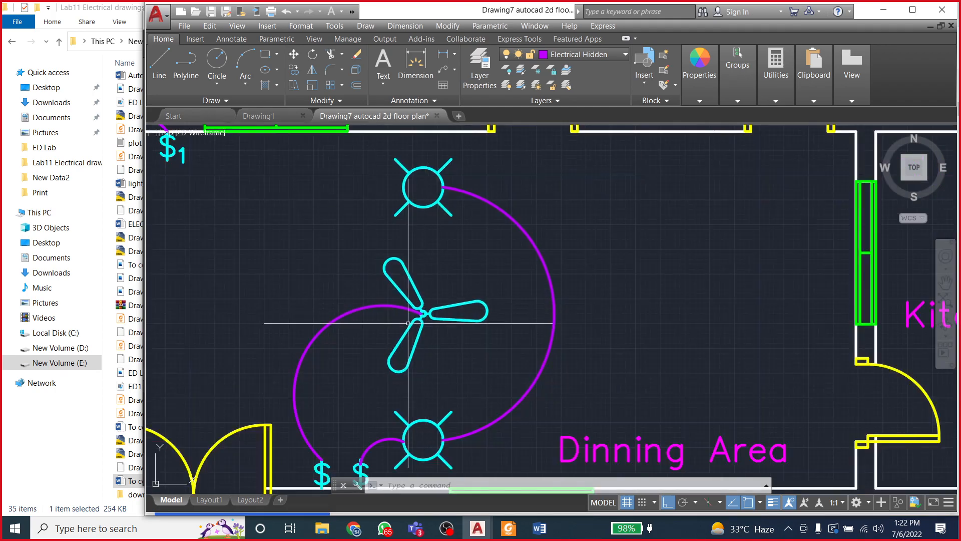
{"action": "scroll", "coordinate": [296, 401], "scroll_direction": "up", "scroll_amount": 5}
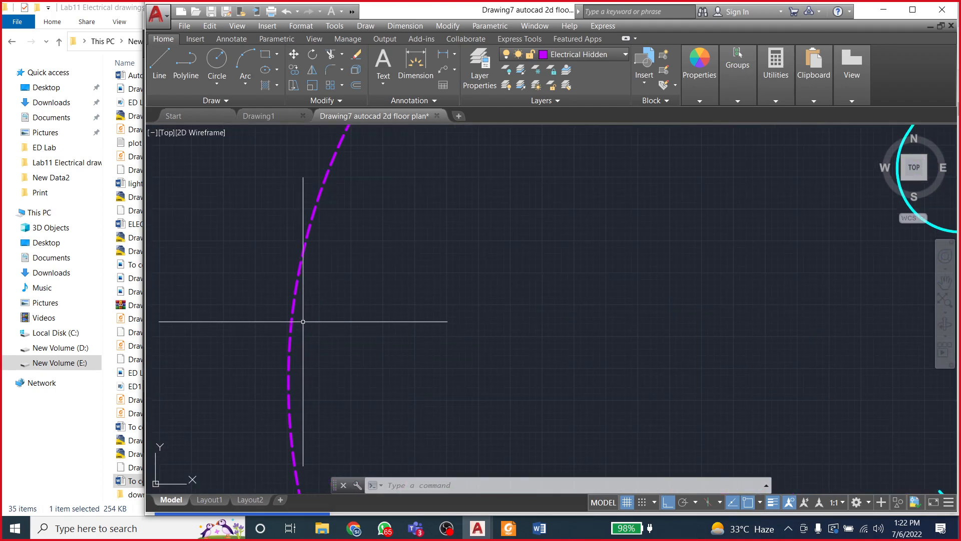
{"action": "scroll", "coordinate": [296, 298], "scroll_direction": "down", "scroll_amount": 5}
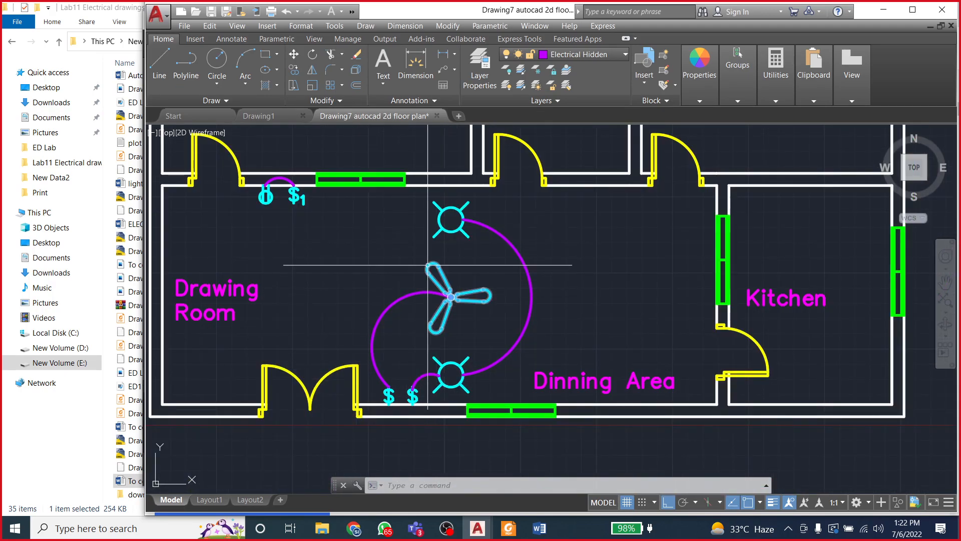
{"action": "scroll", "coordinate": [431, 295], "scroll_direction": "up", "scroll_amount": 2}
{"action": "scroll", "coordinate": [401, 284], "scroll_direction": "down", "scroll_amount": 4}
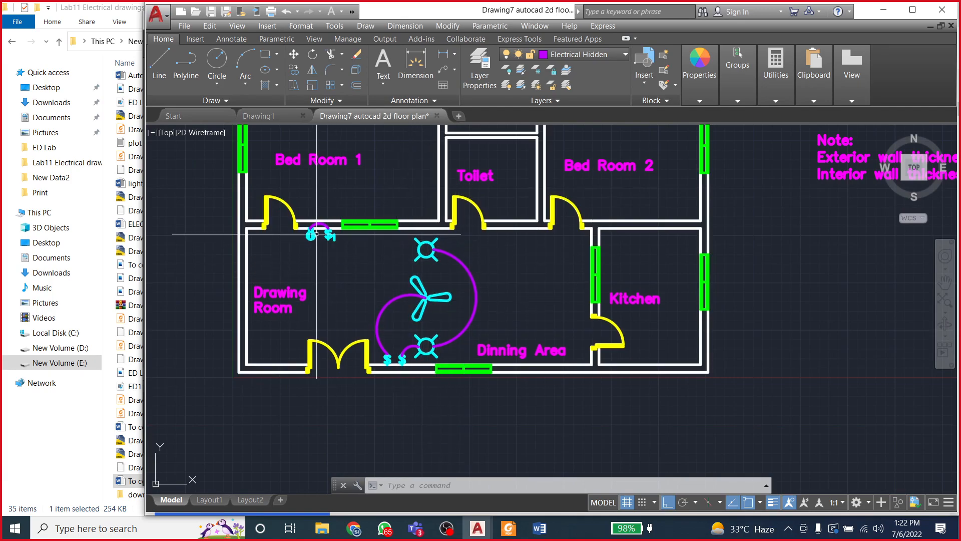
{"action": "scroll", "coordinate": [333, 240], "scroll_direction": "up", "scroll_amount": 4}
{"action": "scroll", "coordinate": [351, 241], "scroll_direction": "down", "scroll_amount": 2}
{"action": "scroll", "coordinate": [436, 315], "scroll_direction": "down", "scroll_amount": 4}
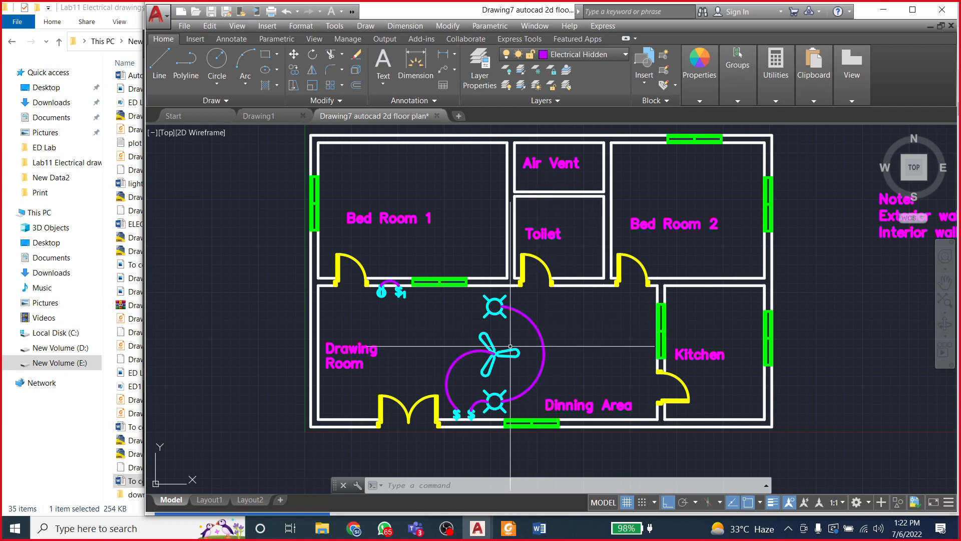
Step: Start opening another drawing and preview the Lab9 files from Drawing2 through iso
{"action": "left_click", "coordinate": [184, 26]}
{"action": "left_click", "coordinate": [203, 64]}
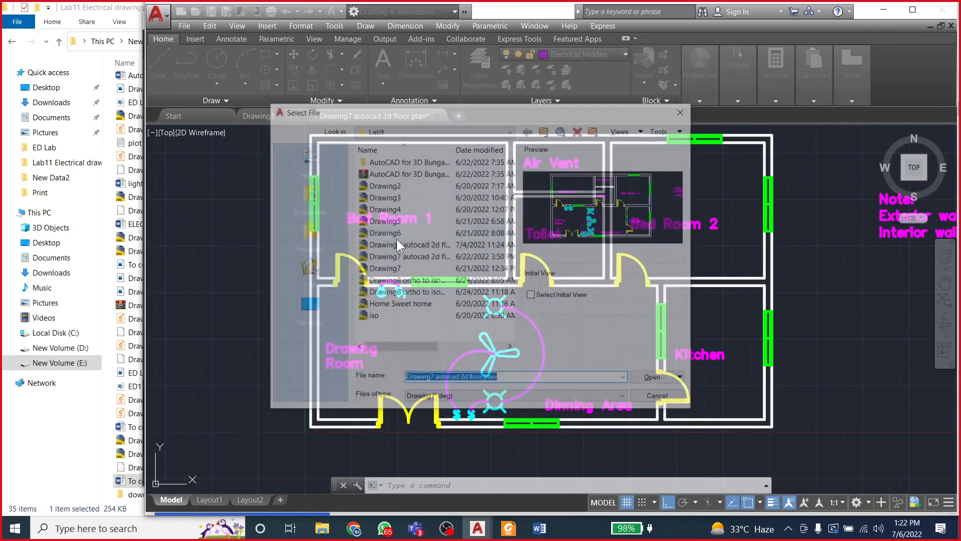
{"action": "left_click", "coordinate": [398, 185]}
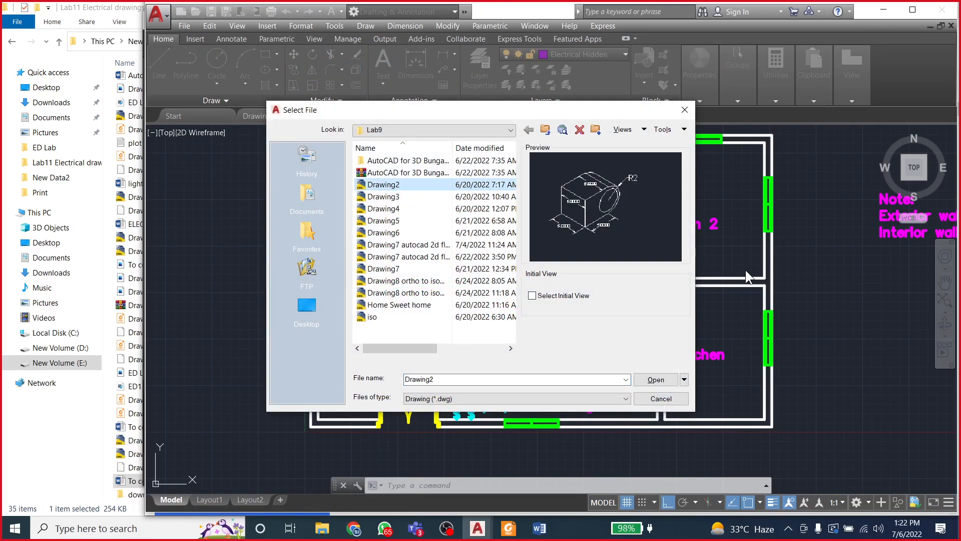
{"action": "key", "text": "Down"}
{"action": "key", "text": "Down"}
{"action": "key", "text": "Down"}
{"action": "key", "text": "Down"}
{"action": "key", "text": "Down"}
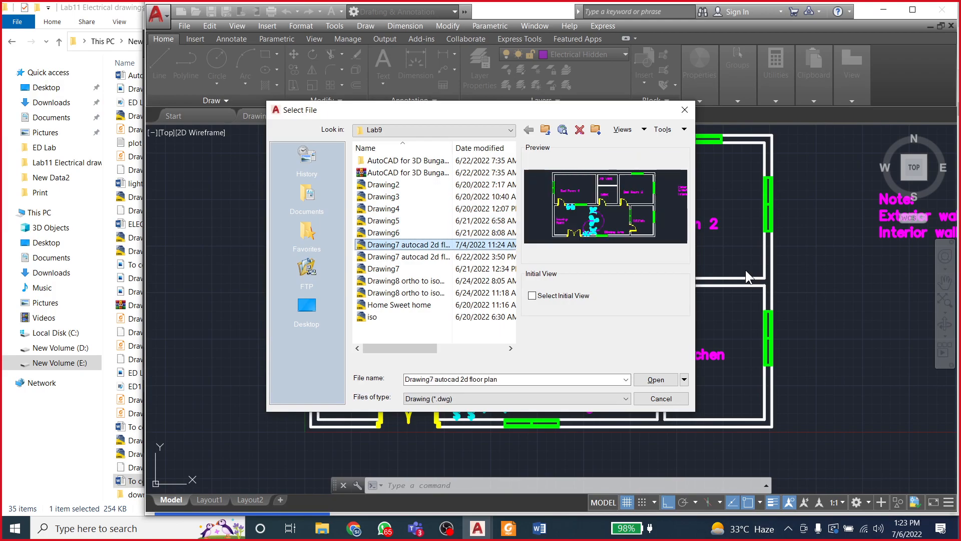
{"action": "key", "text": "Down"}
{"action": "key", "text": "Down"}
{"action": "key", "text": "Down"}
{"action": "key", "text": "Down"}
{"action": "key", "text": "Down"}
{"action": "key", "text": "Down"}
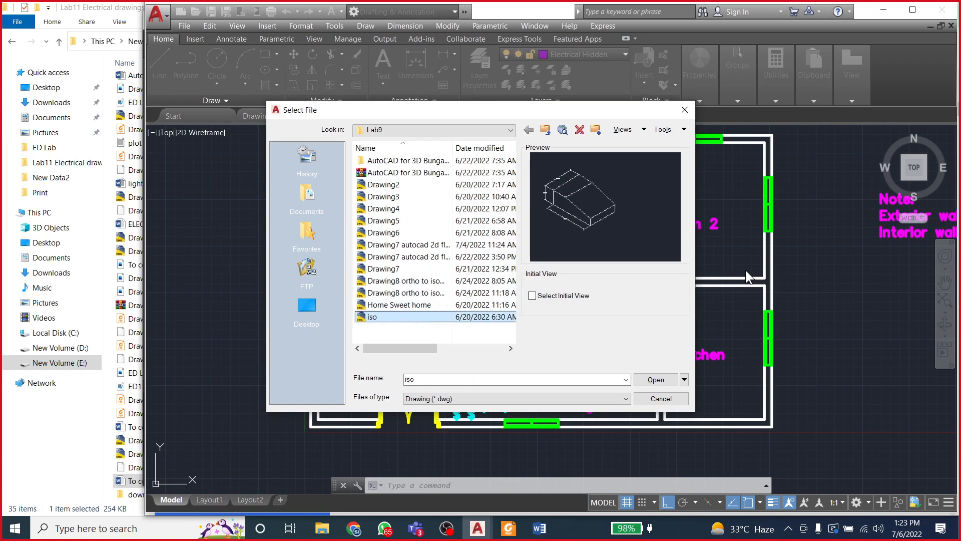
Step: Browse to the Lab10 folder, preview its drawings from Drawing1 through Drawing4, and open Drawing3
{"action": "left_click", "coordinate": [547, 130]}
{"action": "scroll", "coordinate": [428, 293], "scroll_direction": "down", "scroll_amount": 1}
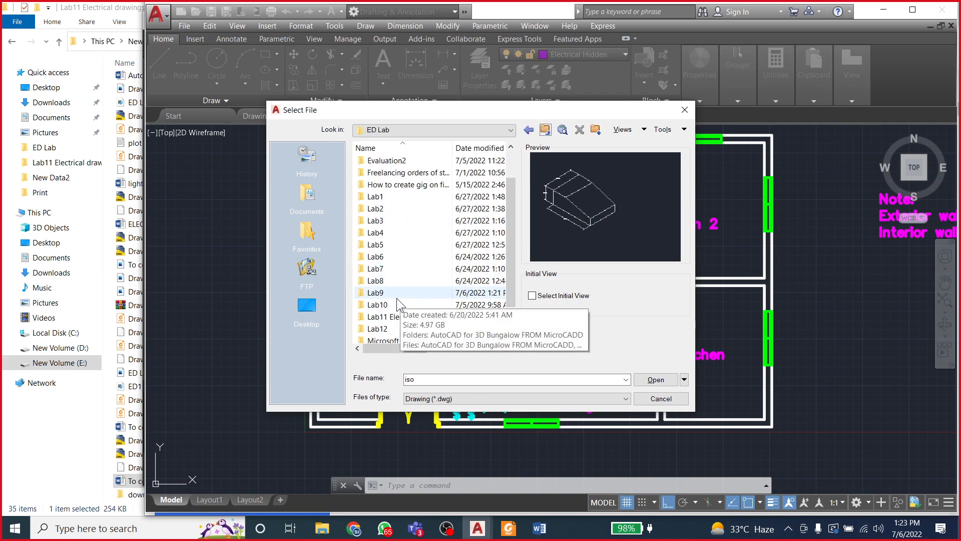
{"action": "double_click", "coordinate": [398, 303]}
{"action": "left_click", "coordinate": [393, 161]}
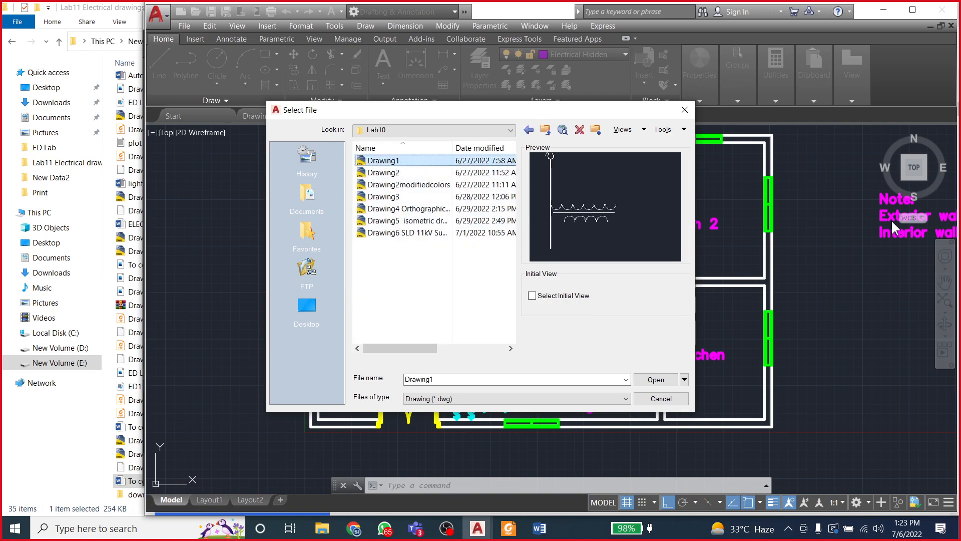
{"action": "key", "text": "Down"}
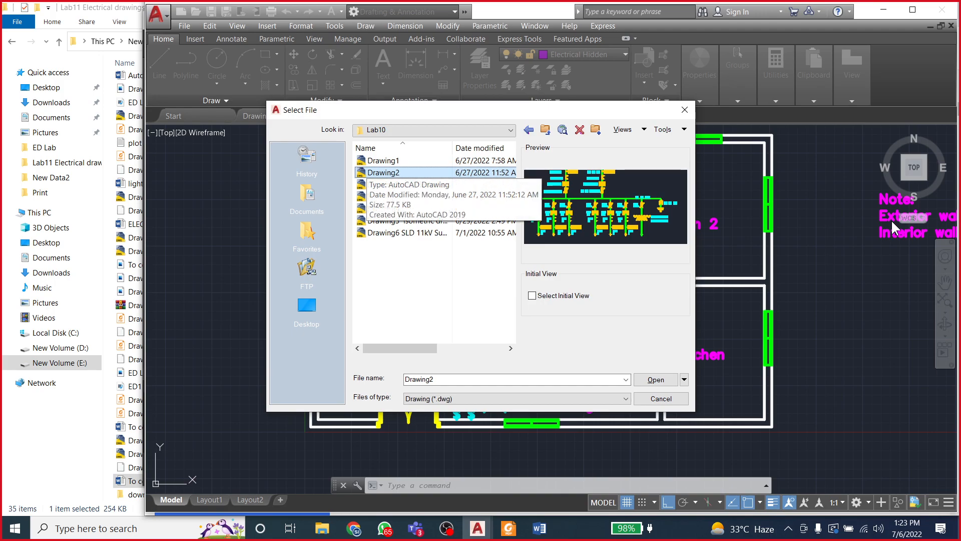
{"action": "key", "text": "Down"}
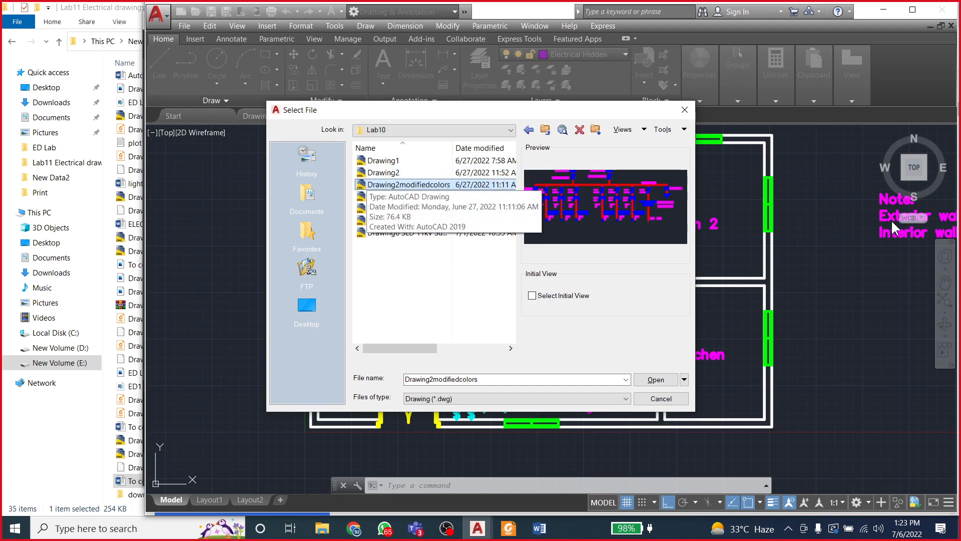
{"action": "key", "text": "Down"}
{"action": "key", "text": "Down"}
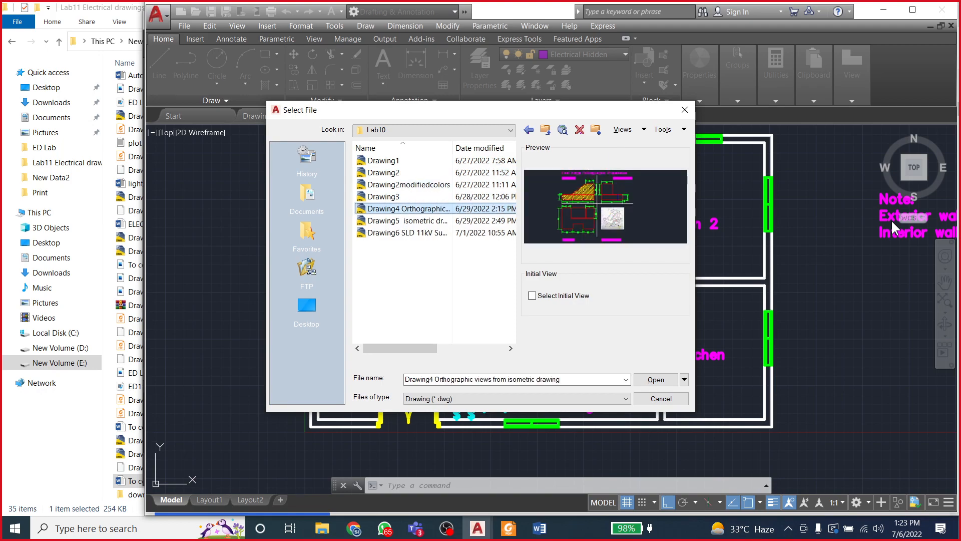
{"action": "key", "text": "Up"}
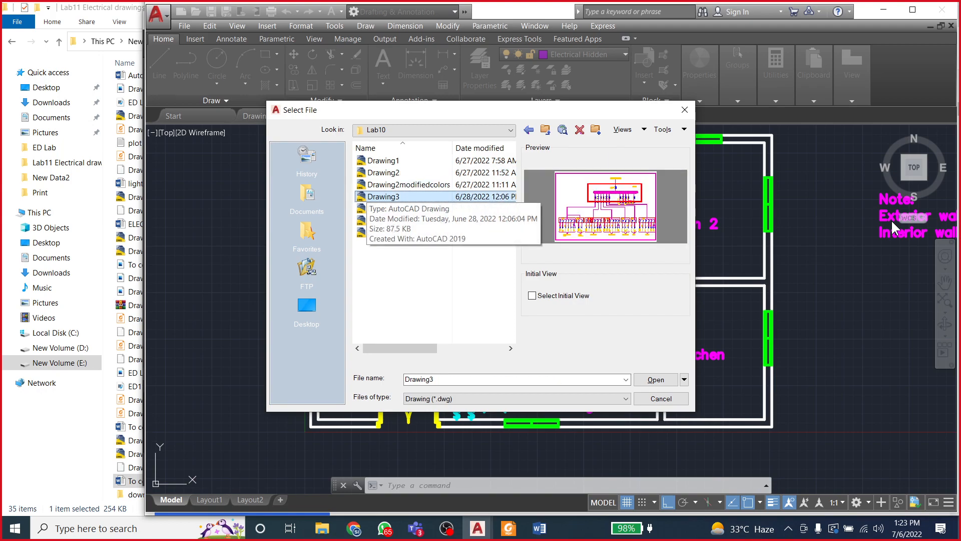
{"action": "key", "text": "Down"}
{"action": "key", "text": "Up"}
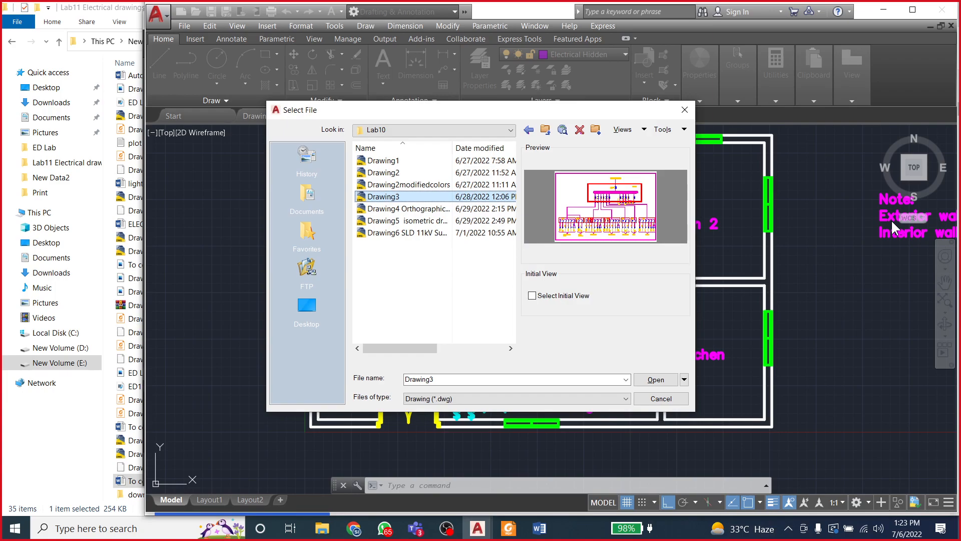
{"action": "key", "text": "Return"}
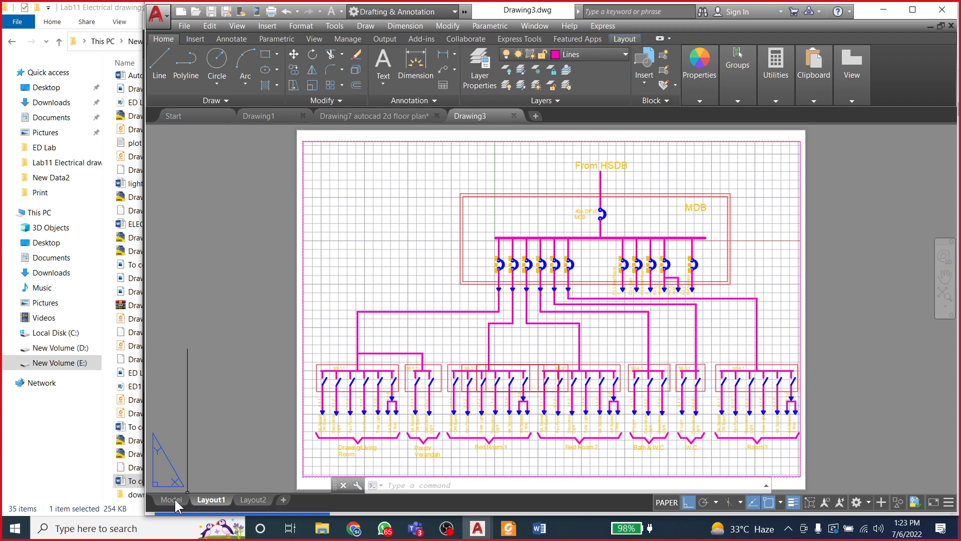
Step: Show Drawing3 in model space and examine the MDB's breakers and outgoing feeders
{"action": "left_click", "coordinate": [172, 499]}
{"action": "scroll", "coordinate": [468, 280], "scroll_direction": "up", "scroll_amount": 4}
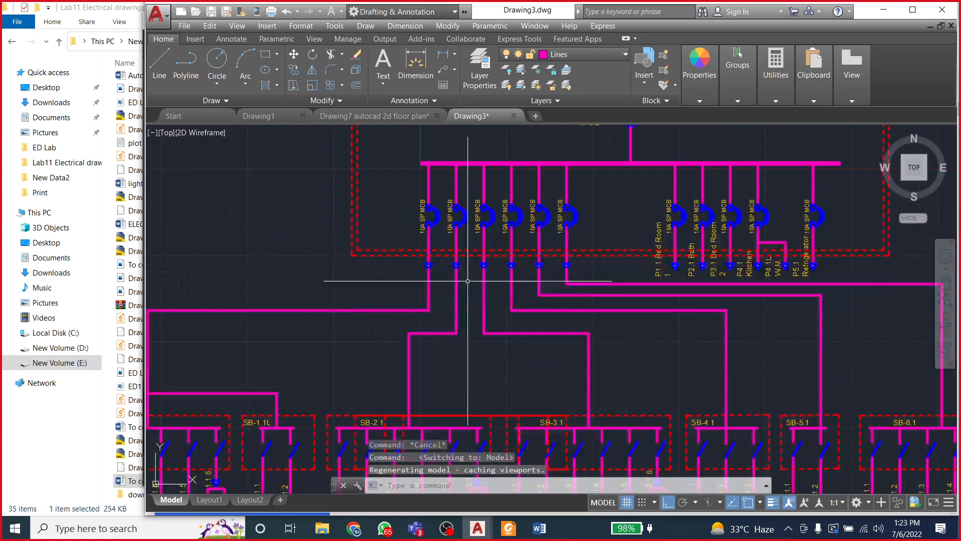
{"action": "scroll", "coordinate": [463, 245], "scroll_direction": "down", "scroll_amount": 3}
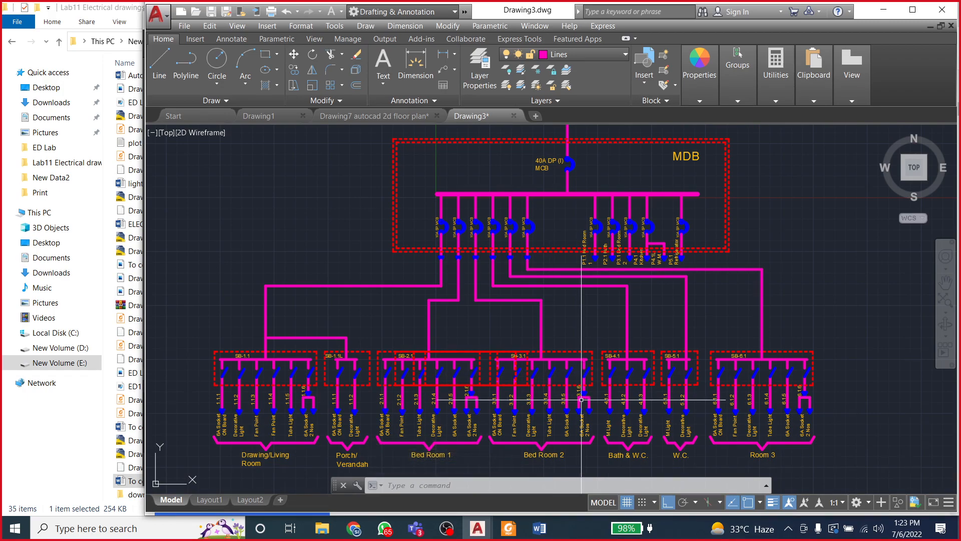
Step: Examine the switchboard circuits and load labels for each room, from Drawing/Living Room to Room 3
{"action": "scroll", "coordinate": [538, 401], "scroll_direction": "up", "scroll_amount": 2}
{"action": "scroll", "coordinate": [536, 451], "scroll_direction": "down", "scroll_amount": 2}
{"action": "scroll", "coordinate": [536, 458], "scroll_direction": "up", "scroll_amount": 4}
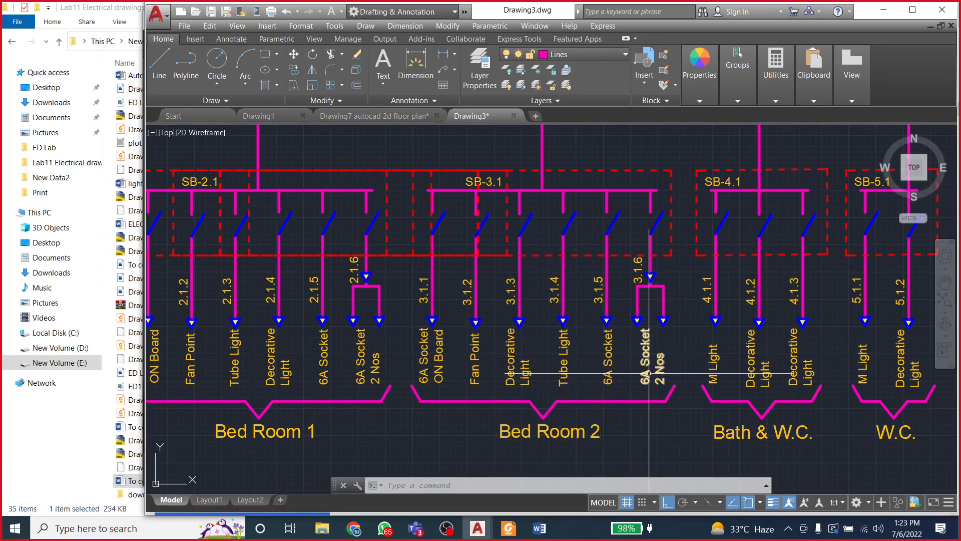
{"action": "scroll", "coordinate": [640, 366], "scroll_direction": "down", "scroll_amount": 2}
{"action": "scroll", "coordinate": [641, 364], "scroll_direction": "down", "scroll_amount": 2}
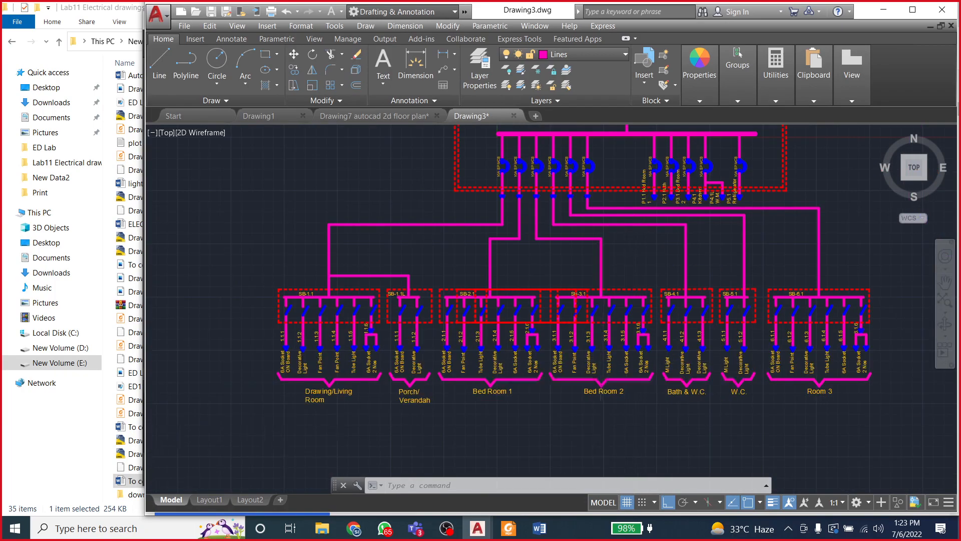
{"action": "scroll", "coordinate": [640, 364], "scroll_direction": "up", "scroll_amount": 2}
{"action": "scroll", "coordinate": [759, 399], "scroll_direction": "down", "scroll_amount": 2}
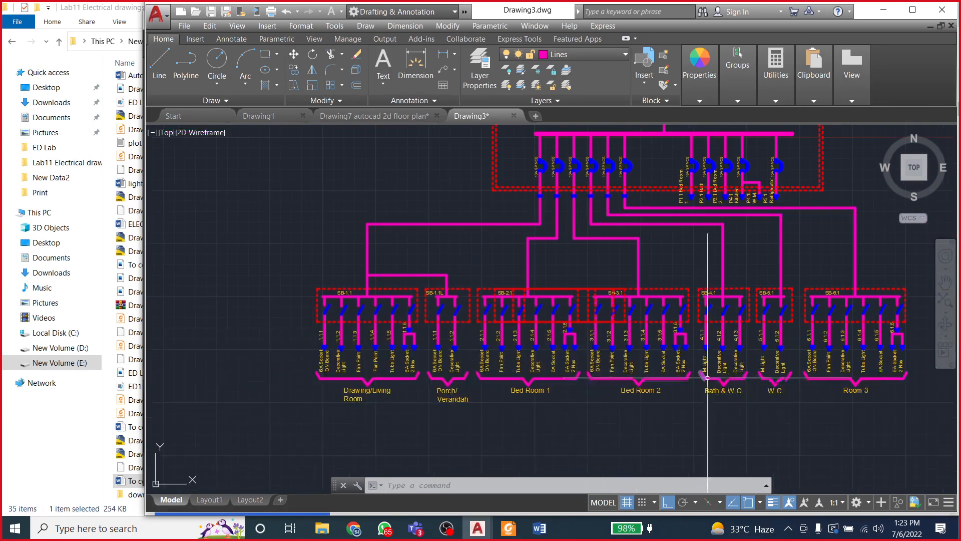
{"action": "scroll", "coordinate": [781, 395], "scroll_direction": "up", "scroll_amount": 2}
{"action": "scroll", "coordinate": [875, 392], "scroll_direction": "down", "scroll_amount": 2}
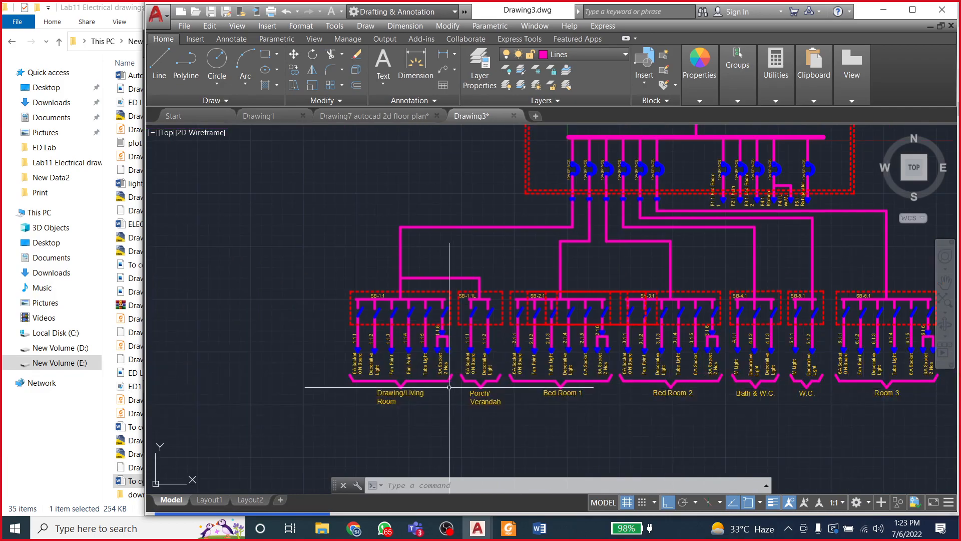
{"action": "scroll", "coordinate": [411, 391], "scroll_direction": "up", "scroll_amount": 2}
{"action": "scroll", "coordinate": [590, 280], "scroll_direction": "down", "scroll_amount": 5}
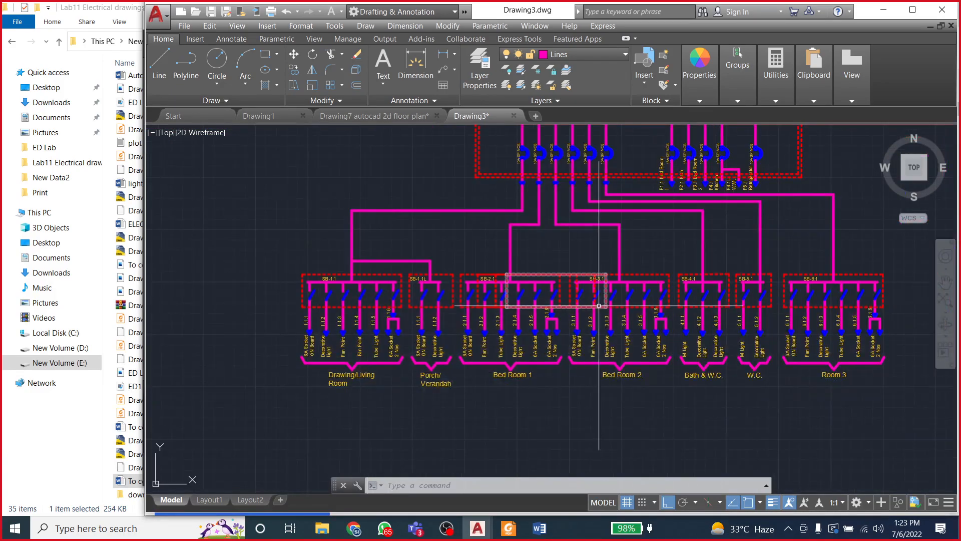
Step: Return to the Drawing7 floor plan, then switch to the Word lab manual and review from Lab # 11 to Lab # 12
{"action": "left_click", "coordinate": [374, 115]}
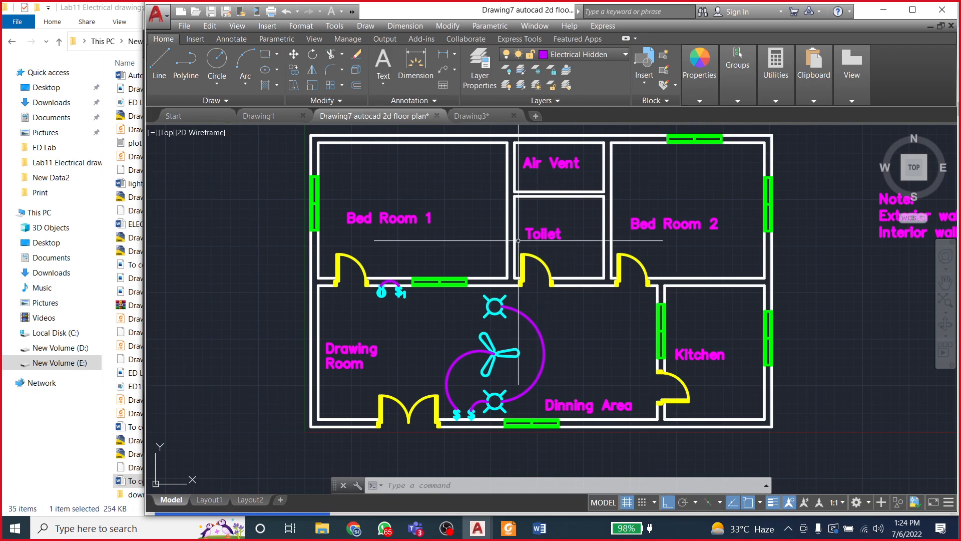
{"action": "left_click", "coordinate": [539, 529]}
{"action": "scroll", "coordinate": [371, 215], "scroll_direction": "up", "scroll_amount": 1}
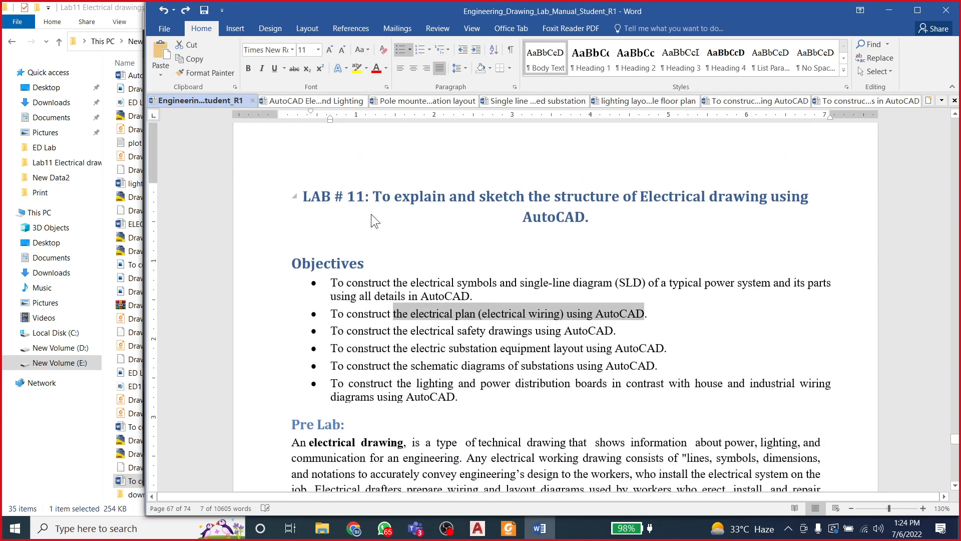
{"action": "scroll", "coordinate": [570, 323], "scroll_direction": "down", "scroll_amount": 20}
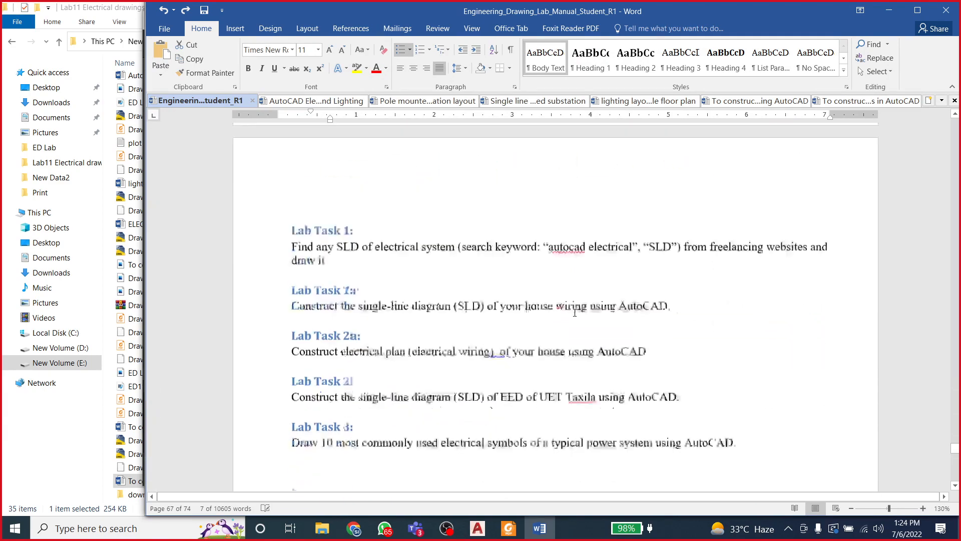
{"action": "scroll", "coordinate": [575, 312], "scroll_direction": "down", "scroll_amount": 10}
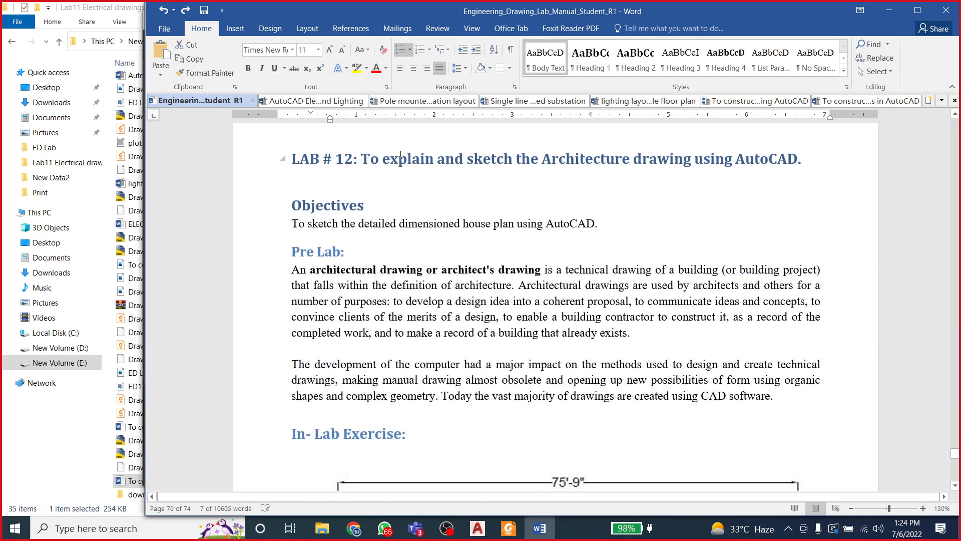
Step: Highlight "explain and sketch the Architecture drawing using" in the Lab # 12 heading and examine the section's in-lab house plan
{"action": "left_click_drag", "start_coordinate": [400, 158], "coordinate": [736, 158]}
{"action": "scroll", "coordinate": [604, 275], "scroll_direction": "down", "scroll_amount": 5}
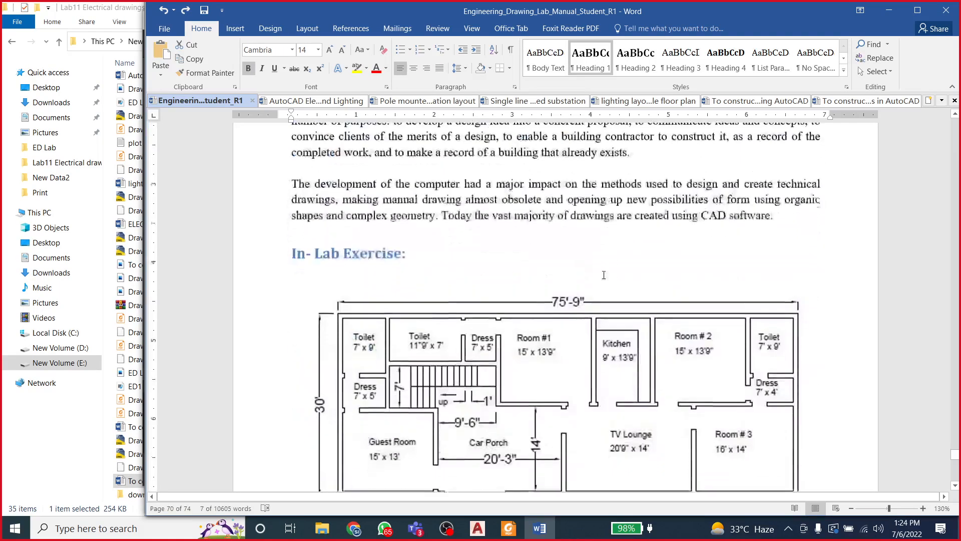
{"action": "scroll", "coordinate": [604, 275], "scroll_direction": "down", "scroll_amount": 5}
{"action": "scroll", "coordinate": [584, 288], "scroll_direction": "up", "scroll_amount": 1}
{"action": "scroll", "coordinate": [584, 291], "scroll_direction": "up", "scroll_amount": 5}
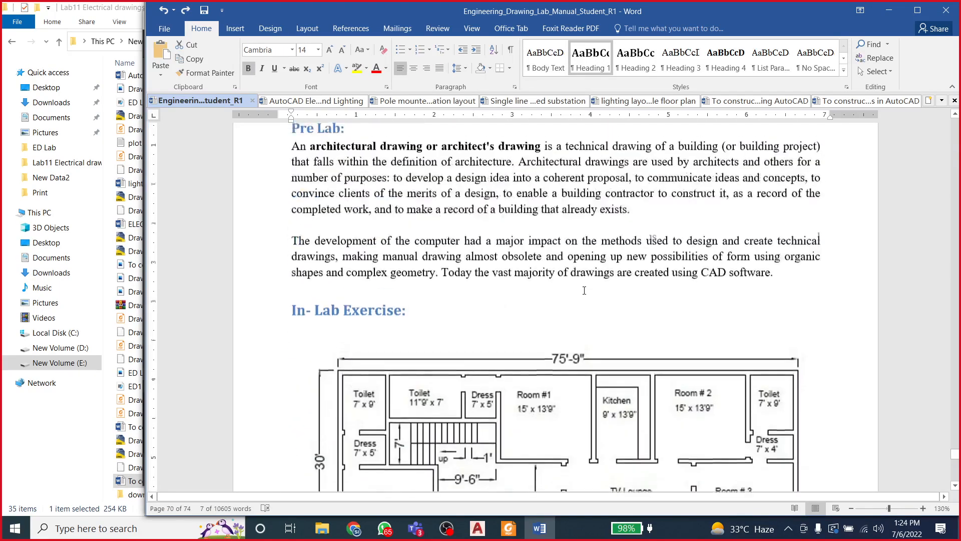
{"action": "scroll", "coordinate": [584, 290], "scroll_direction": "up", "scroll_amount": 10}
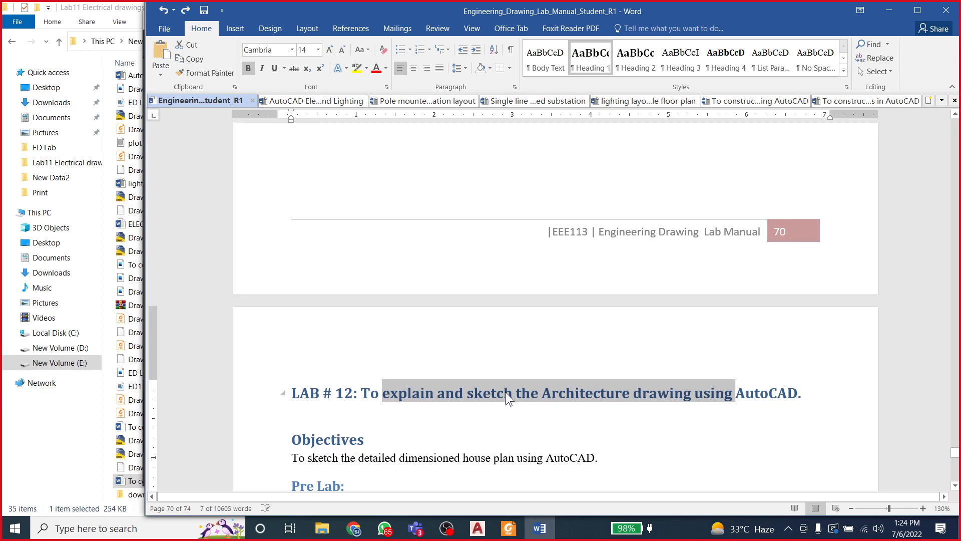
{"action": "scroll", "coordinate": [504, 391], "scroll_direction": "down", "scroll_amount": 1}
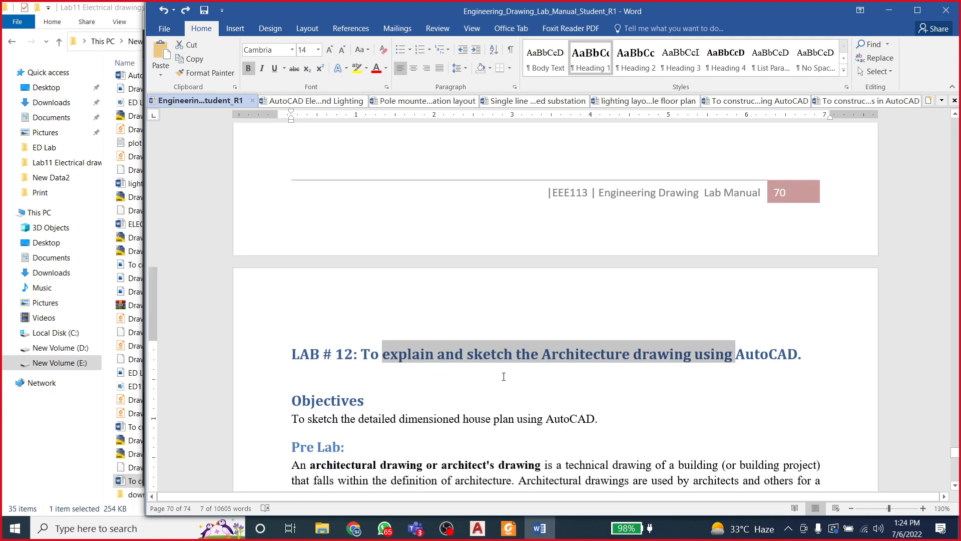
Step: Go back to the Lab # 11 objectives in the manual and switch to AutoCAD to view the Drawing7 floor plan
{"action": "scroll", "coordinate": [503, 376], "scroll_direction": "up", "scroll_amount": 15}
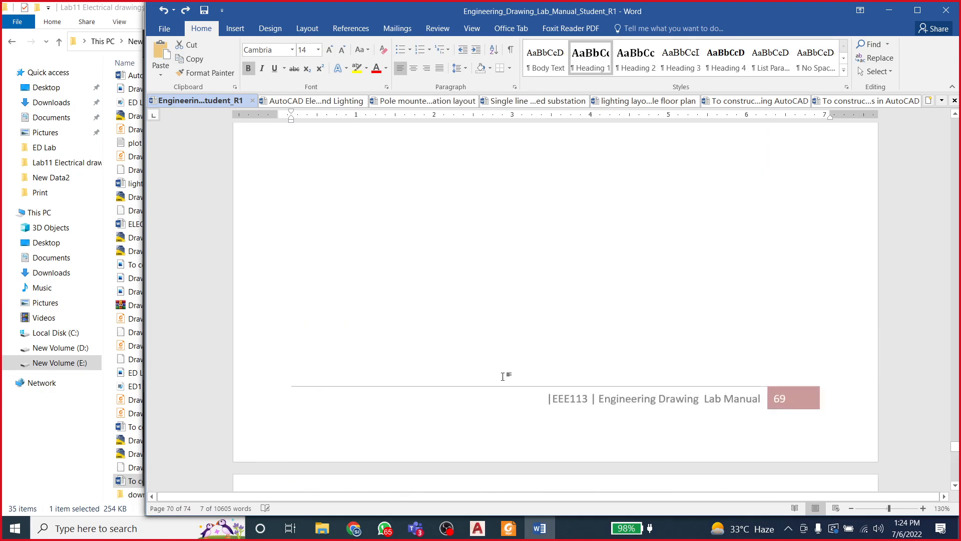
{"action": "scroll", "coordinate": [504, 379], "scroll_direction": "up", "scroll_amount": 12}
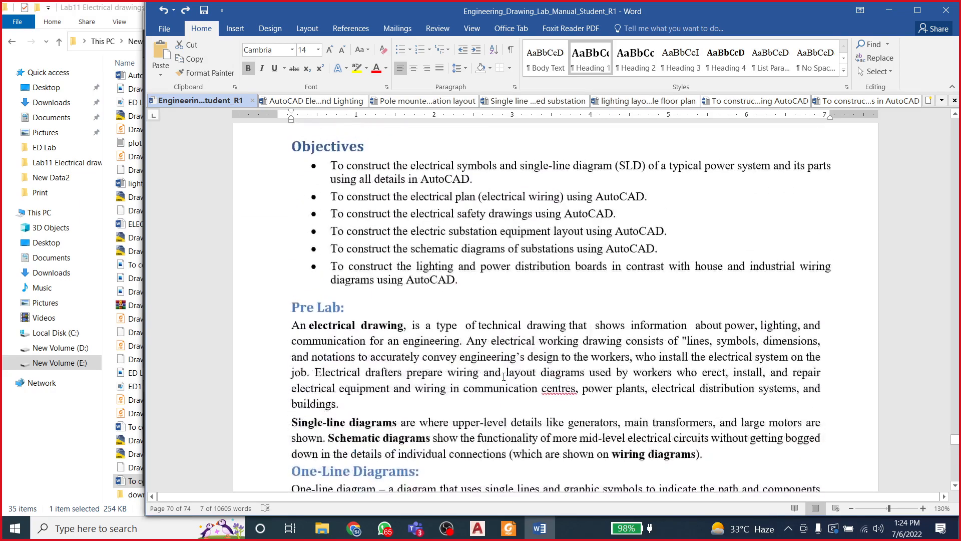
{"action": "scroll", "coordinate": [504, 376], "scroll_direction": "down", "scroll_amount": 2}
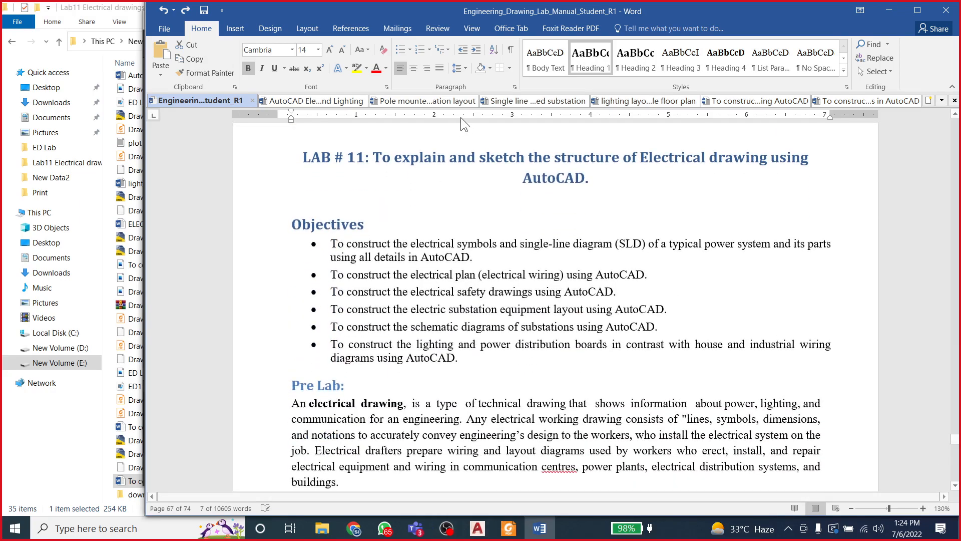
{"action": "left_click", "coordinate": [478, 529]}
{"action": "left_click", "coordinate": [488, 485]}
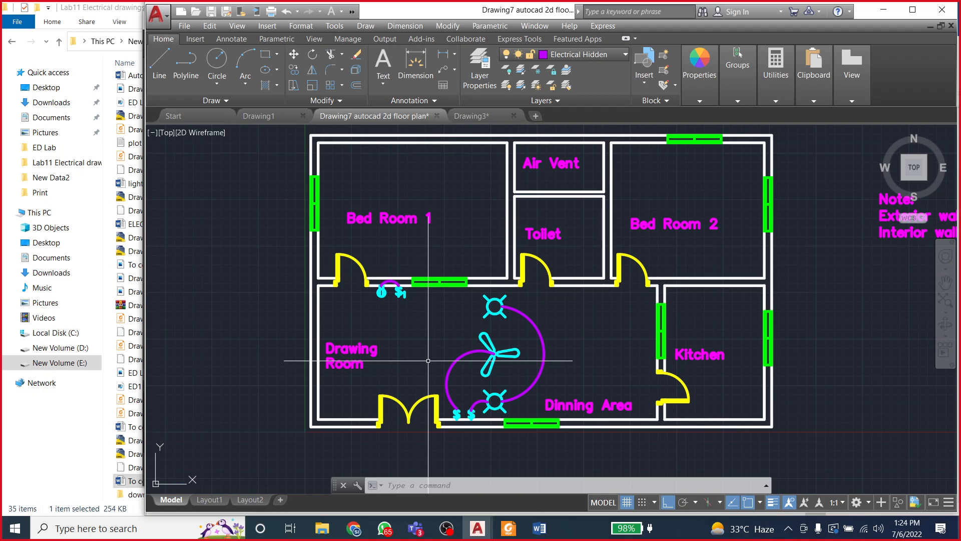
Step: Switch to Word and highlight the Lab # 11 objectives' phrases on electrical symbols, the single-line diagram and the electrical plan (electrical wiring) in turn
{"action": "left_click", "coordinate": [539, 529]}
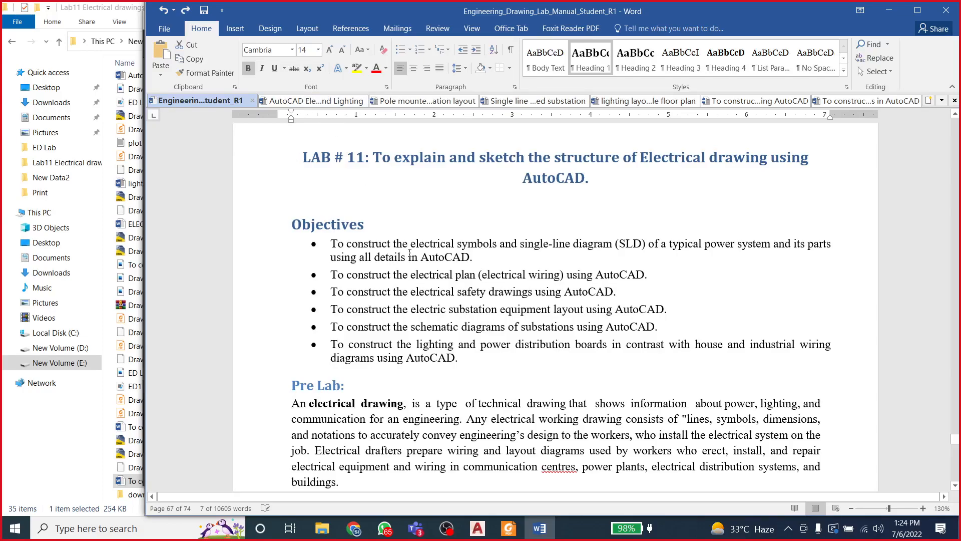
{"action": "left_click_drag", "start_coordinate": [429, 243], "coordinate": [489, 244]}
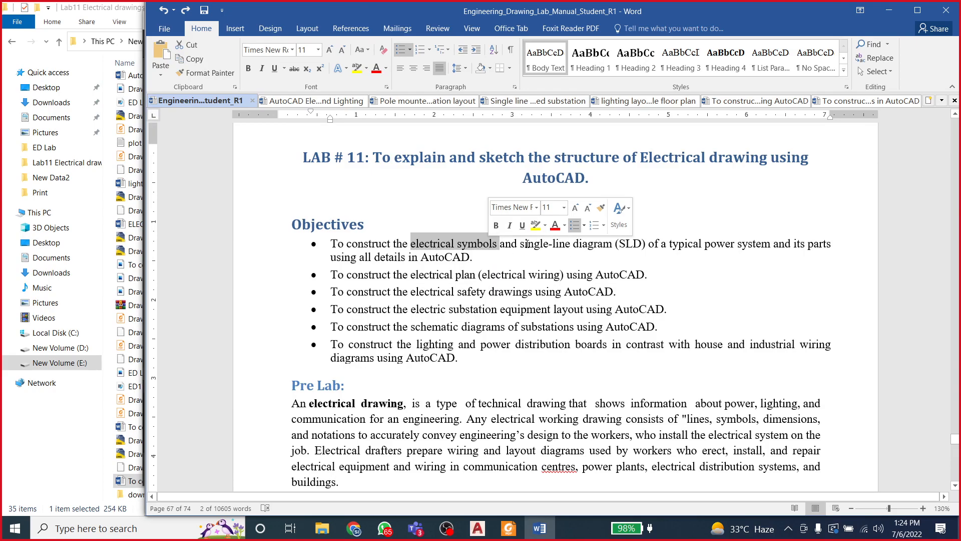
{"action": "left_click_drag", "start_coordinate": [523, 243], "coordinate": [676, 250]}
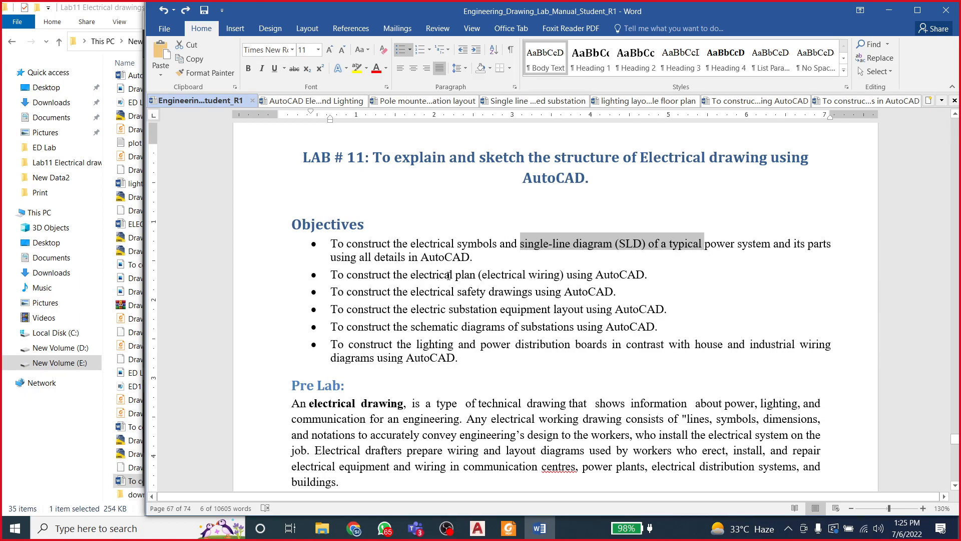
{"action": "left_click_drag", "start_coordinate": [414, 274], "coordinate": [569, 272]}
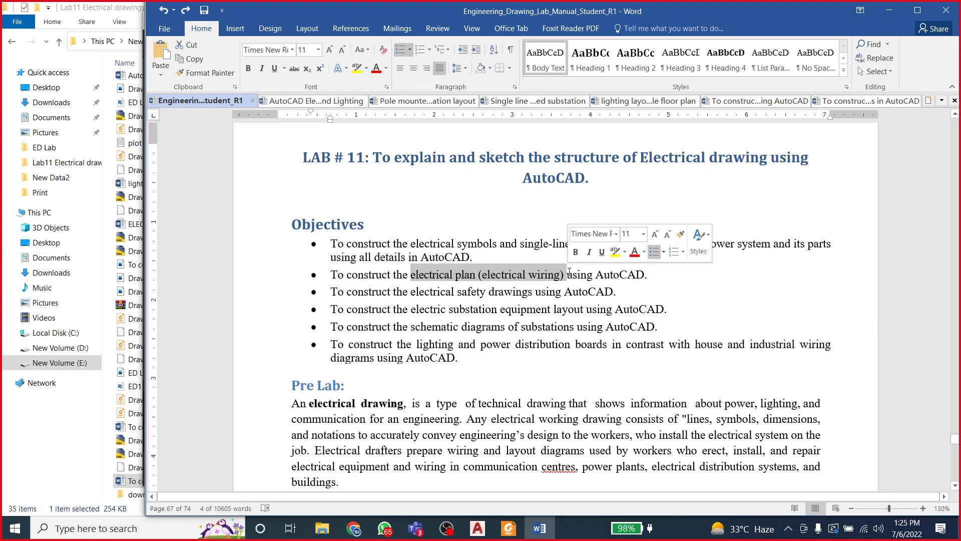
Step: View the Drawing7 floor plan in AutoCAD, then return to Word and place the cursor in the electrical plan objective
{"action": "mouse_move", "coordinate": [478, 528]}
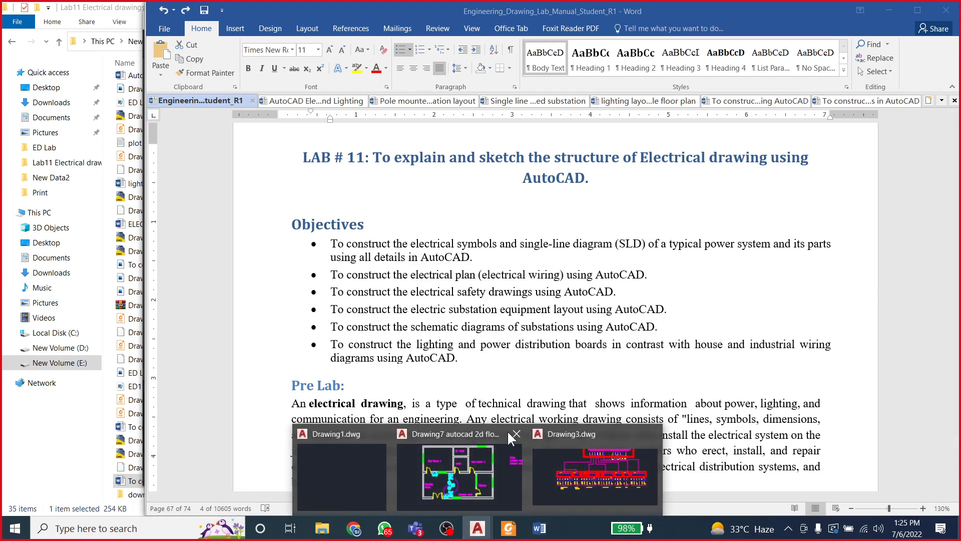
{"action": "left_click", "coordinate": [506, 441]}
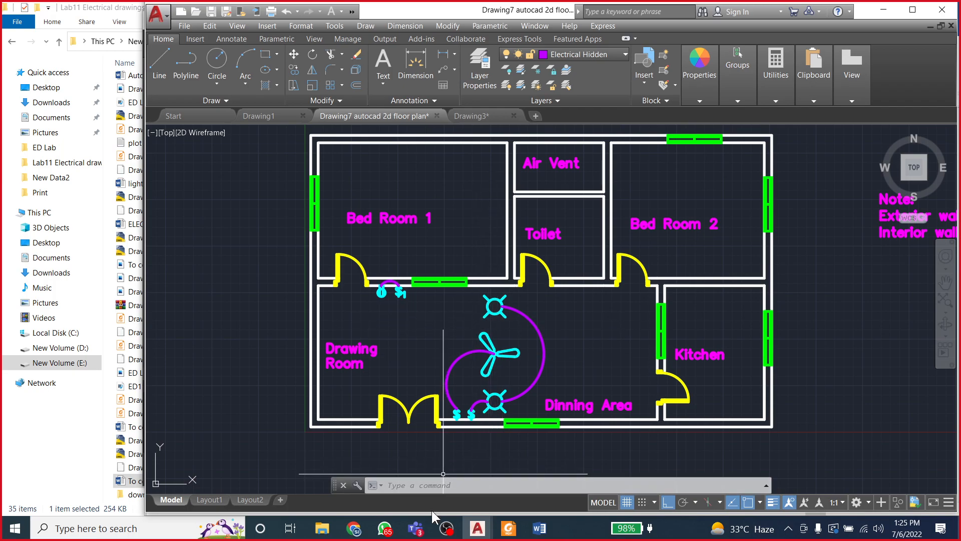
{"action": "left_click", "coordinate": [539, 528]}
{"action": "left_click", "coordinate": [434, 277]}
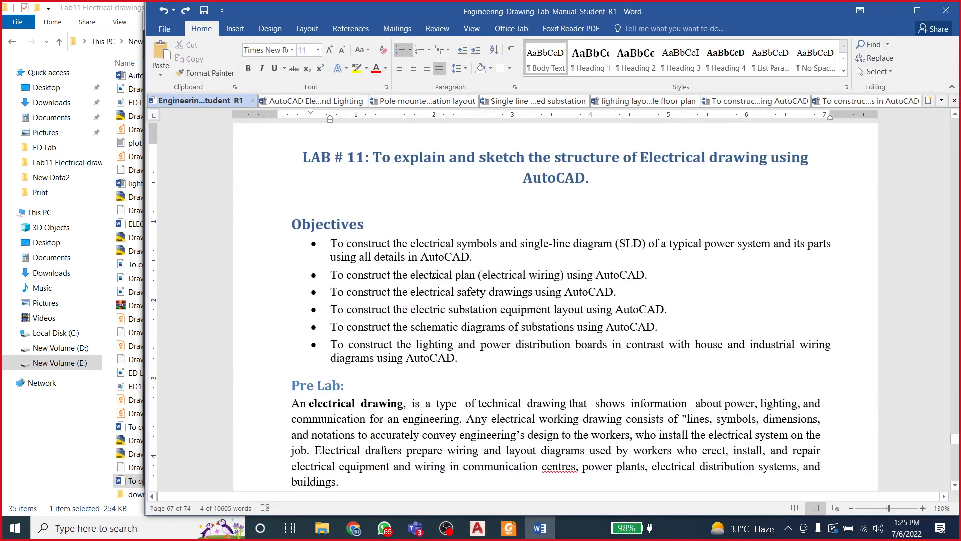
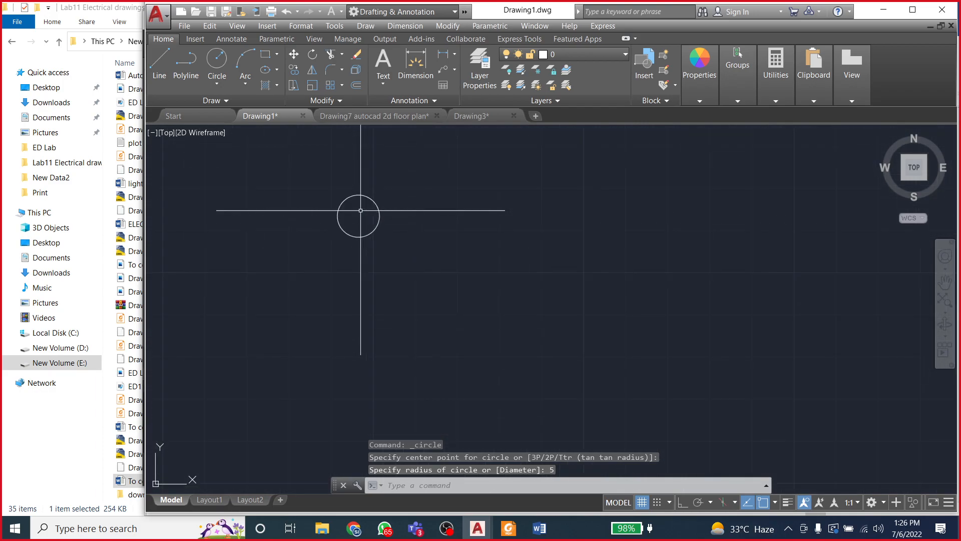
Step: Erase the circle in the Drawing1 drawing
{"action": "scroll", "coordinate": [361, 230], "scroll_direction": "down", "scroll_amount": 2}
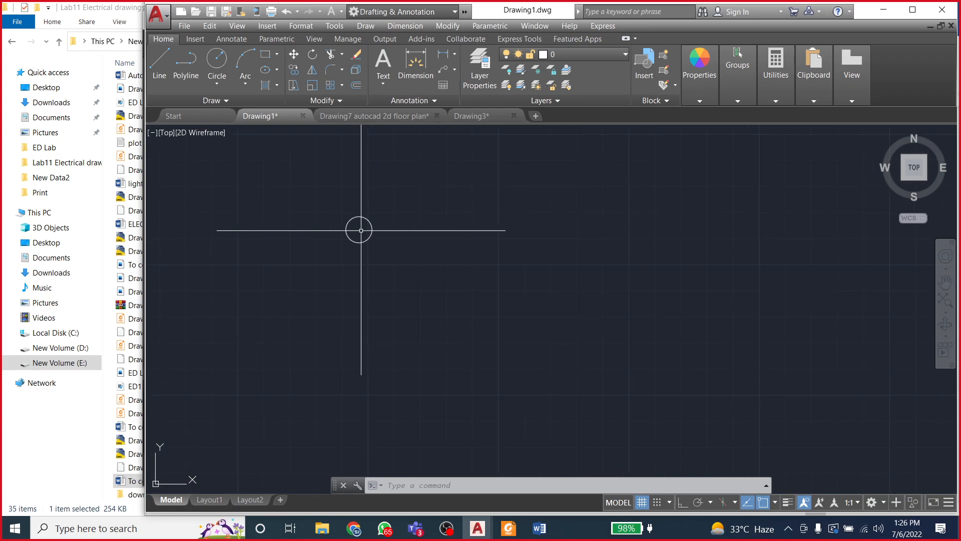
{"action": "scroll", "coordinate": [361, 230], "scroll_direction": "up", "scroll_amount": 2}
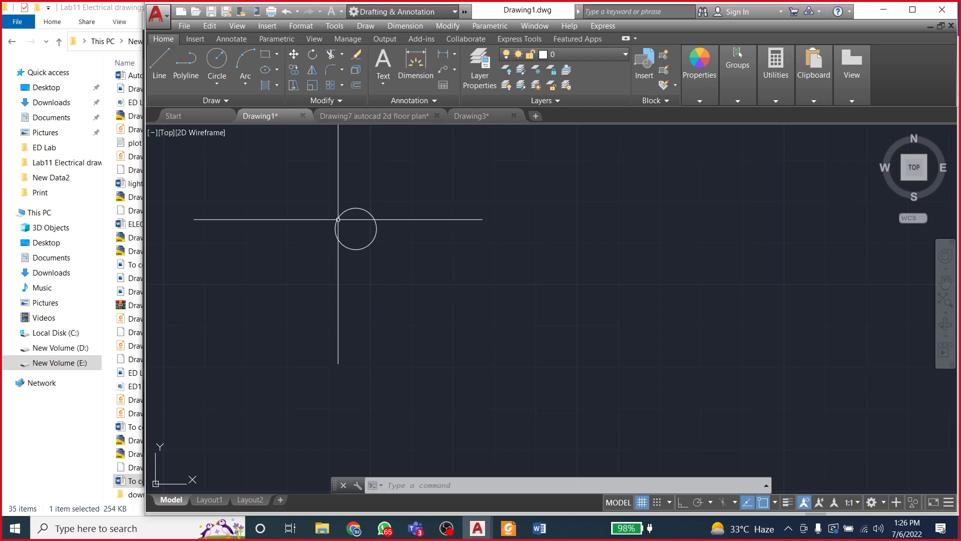
{"action": "scroll", "coordinate": [346, 223], "scroll_direction": "down", "scroll_amount": 4}
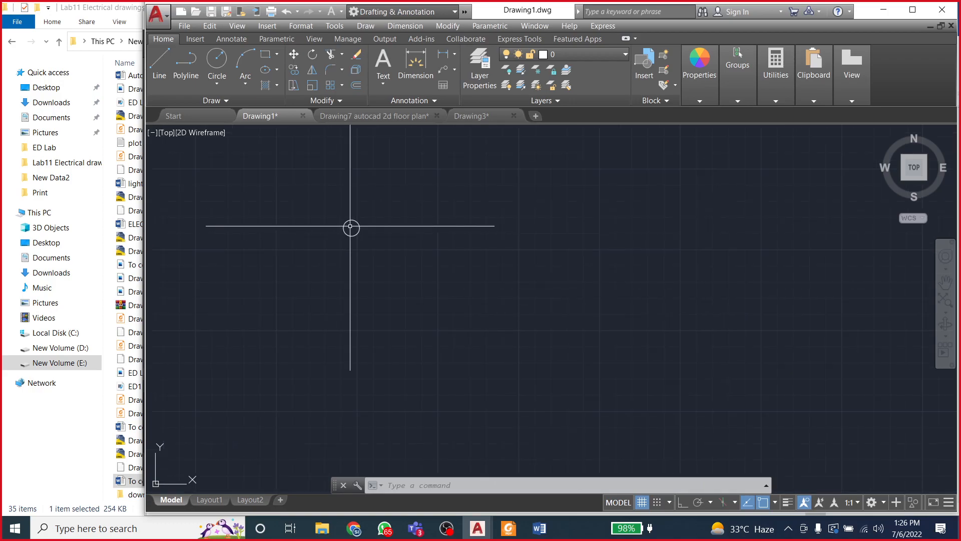
{"action": "scroll", "coordinate": [351, 228], "scroll_direction": "up", "scroll_amount": 2}
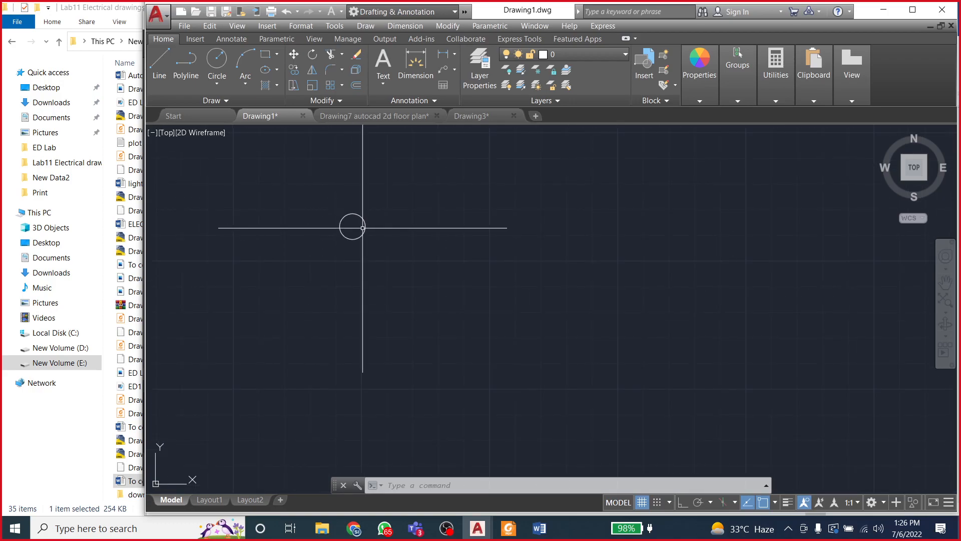
{"action": "left_click", "coordinate": [369, 227]}
{"action": "key", "text": "Delete"}
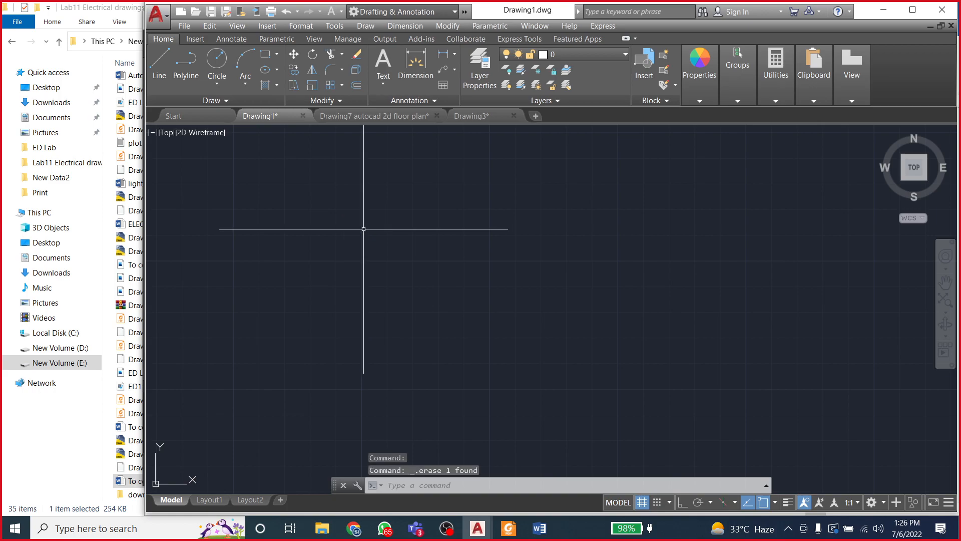
Step: Switch to the Drawing7 floor plan and examine its rooms and electrical symbols
{"action": "left_click", "coordinate": [357, 116]}
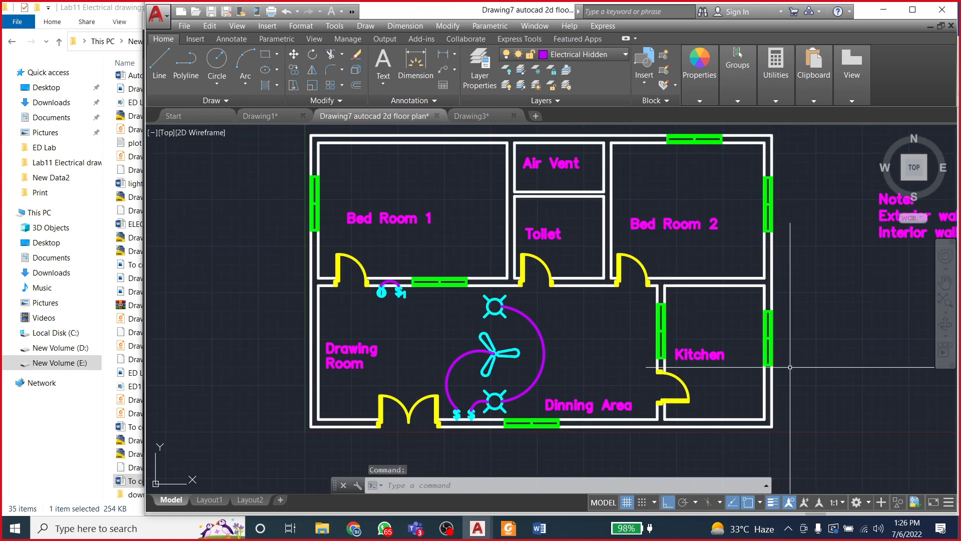
{"action": "scroll", "coordinate": [766, 361], "scroll_direction": "down", "scroll_amount": 2}
{"action": "scroll", "coordinate": [591, 273], "scroll_direction": "up", "scroll_amount": 2}
{"action": "scroll", "coordinate": [397, 279], "scroll_direction": "down", "scroll_amount": 2}
{"action": "scroll", "coordinate": [522, 279], "scroll_direction": "up", "scroll_amount": 2}
{"action": "scroll", "coordinate": [300, 236], "scroll_direction": "down", "scroll_amount": 2}
{"action": "scroll", "coordinate": [471, 279], "scroll_direction": "up", "scroll_amount": 2}
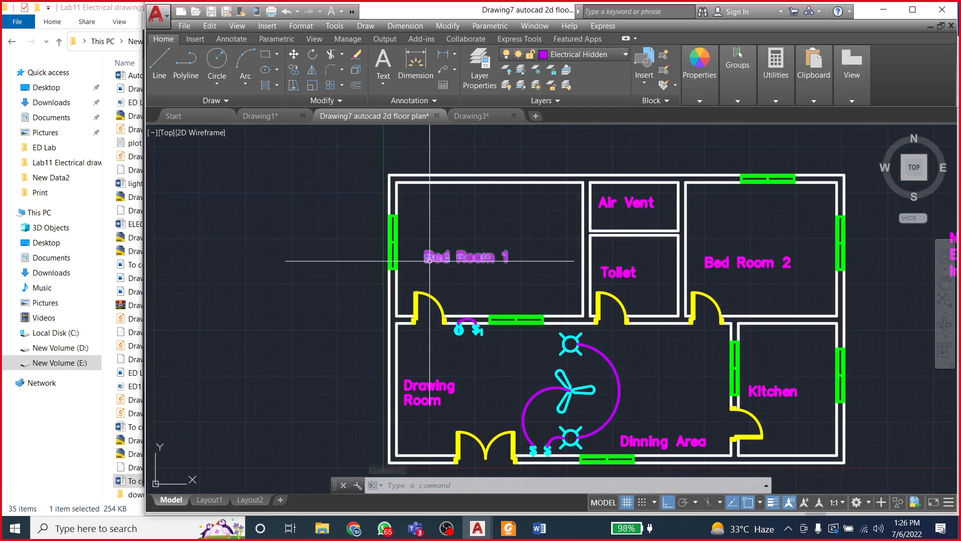
Step: Turn on the Blocks, Dimension and Hatches layers of the floor plan
{"action": "left_click", "coordinate": [582, 53]}
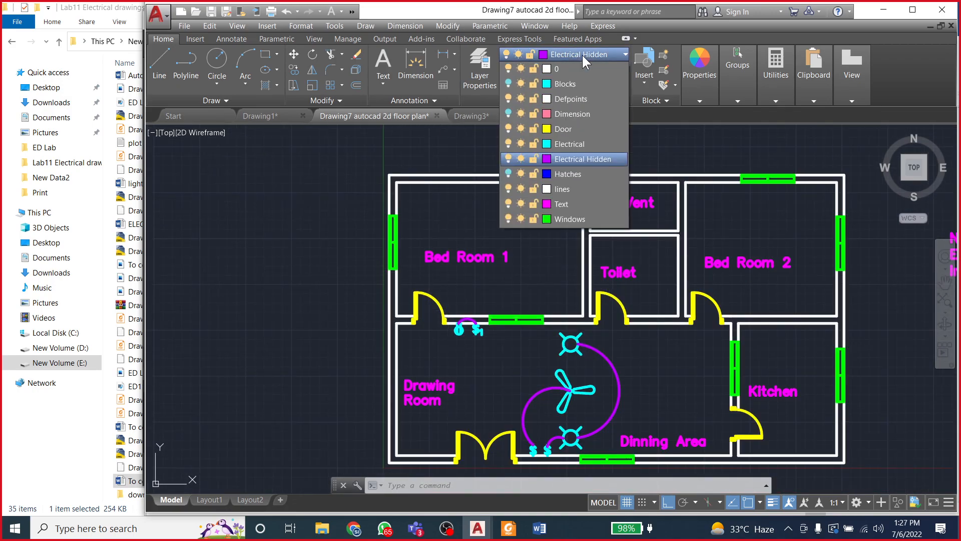
{"action": "left_click", "coordinate": [508, 84]}
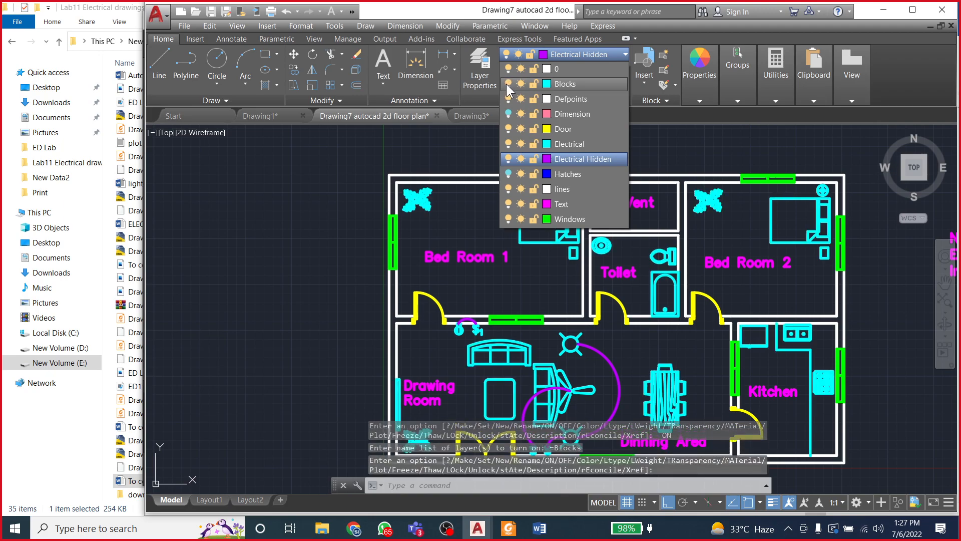
{"action": "left_click", "coordinate": [508, 114]}
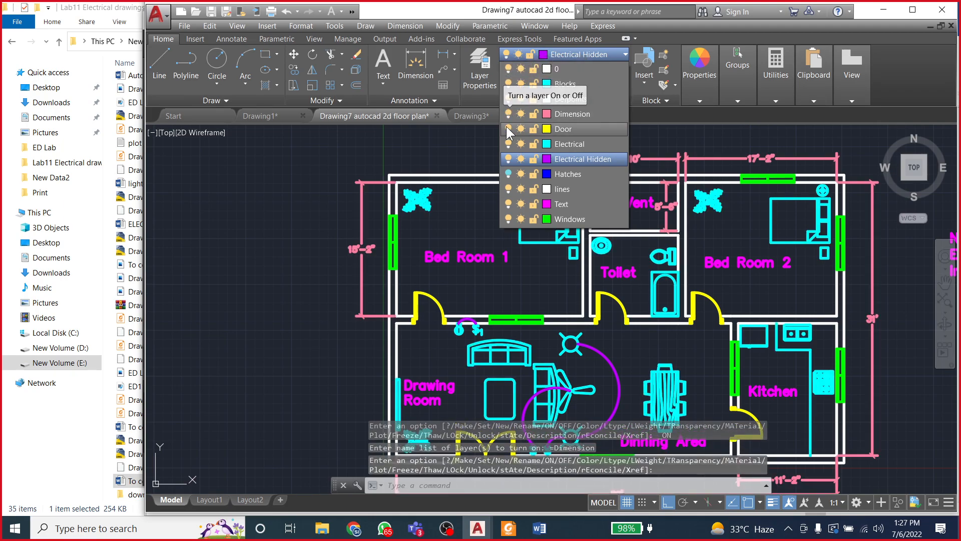
{"action": "left_click", "coordinate": [508, 173]}
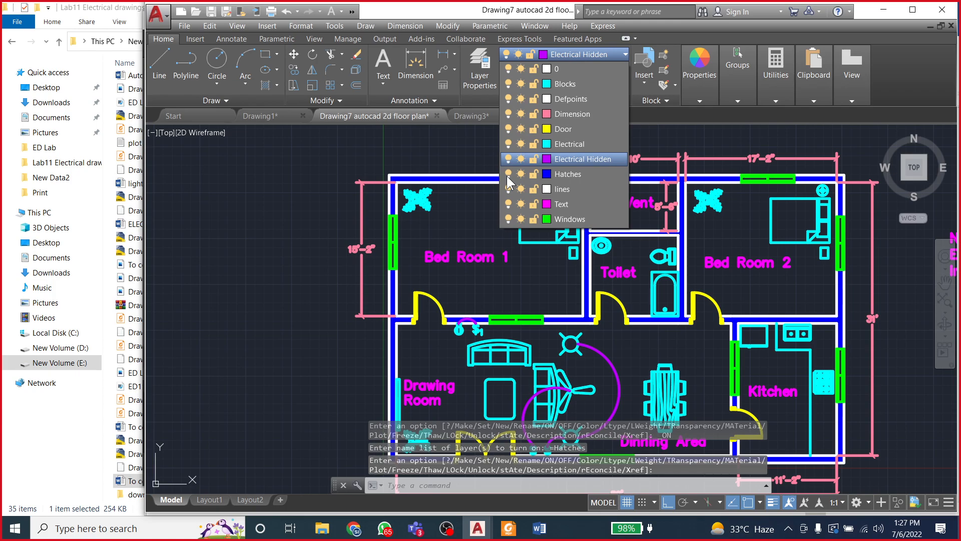
{"action": "left_click", "coordinate": [307, 184]}
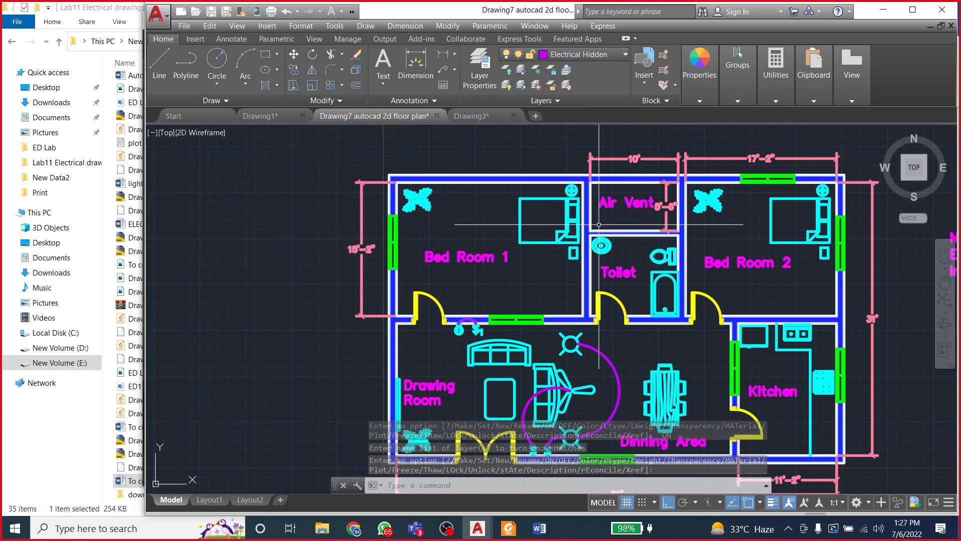
Step: Turn the Blocks layer off and back on to compare the plan without and with furniture
{"action": "left_click", "coordinate": [573, 52]}
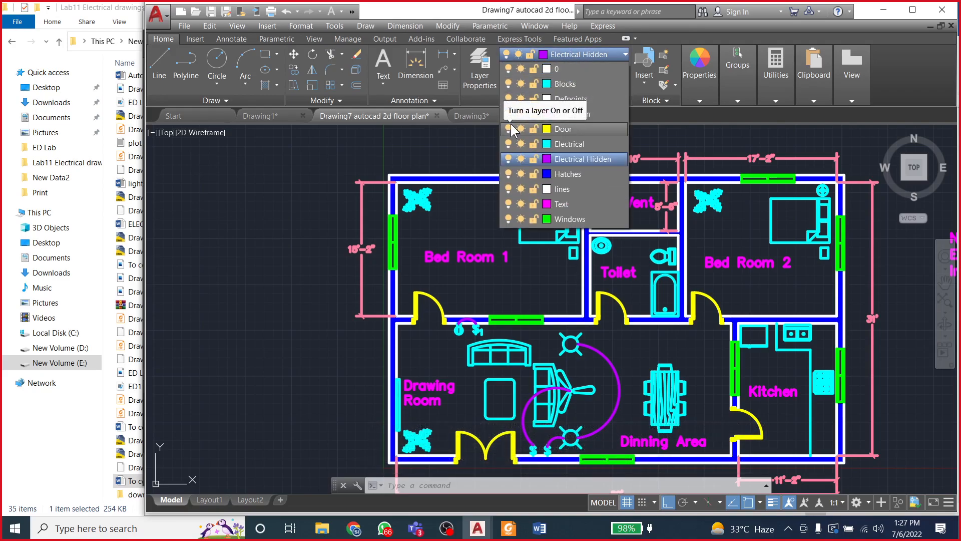
{"action": "left_click", "coordinate": [508, 84]}
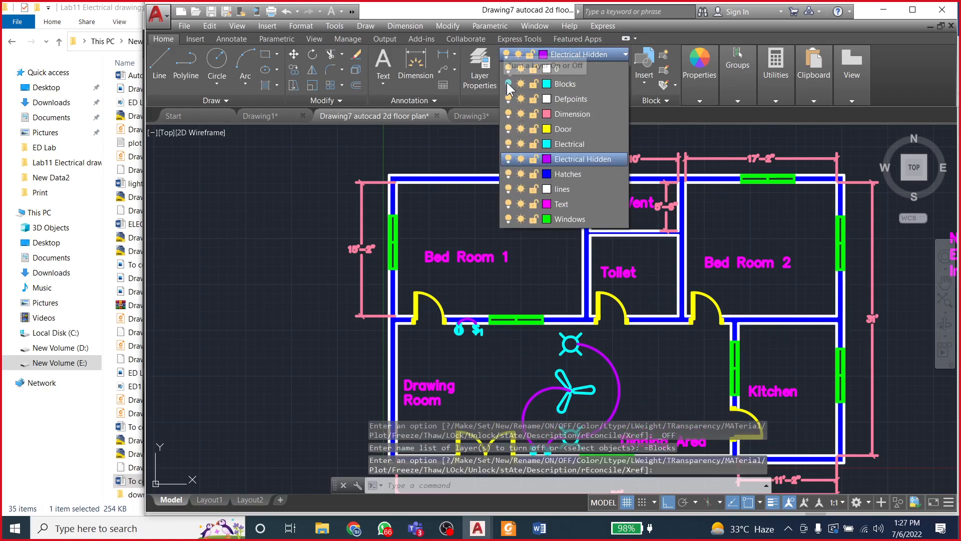
{"action": "left_click", "coordinate": [509, 84]}
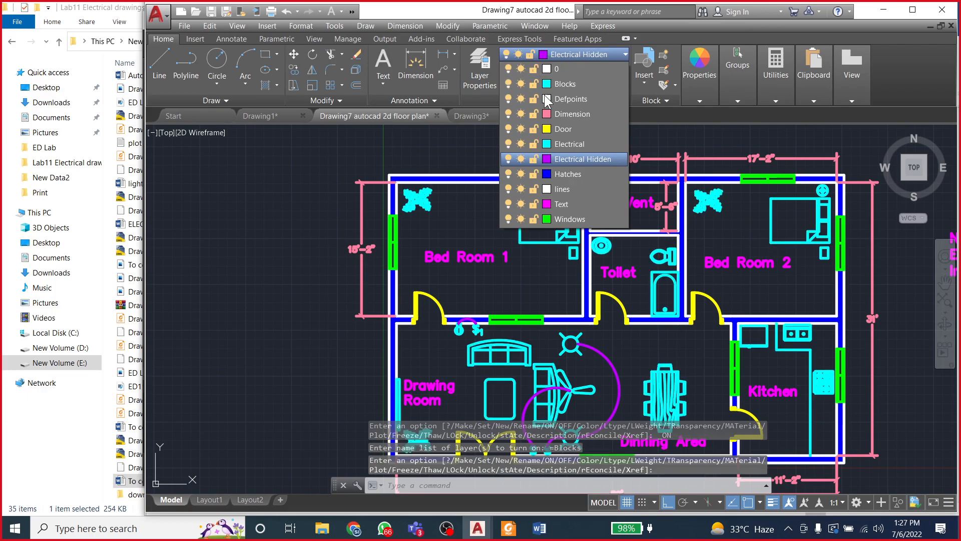
{"action": "left_click", "coordinate": [772, 143]}
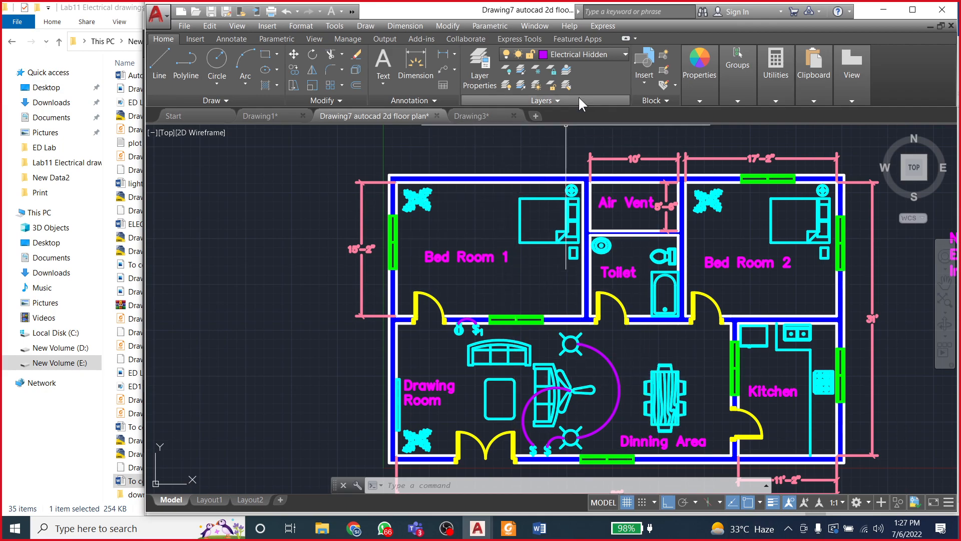
Step: Turn off the Blocks, Dimension, Hatches and Text layers of the floor plan
{"action": "left_click", "coordinate": [584, 54]}
{"action": "left_click", "coordinate": [505, 84]}
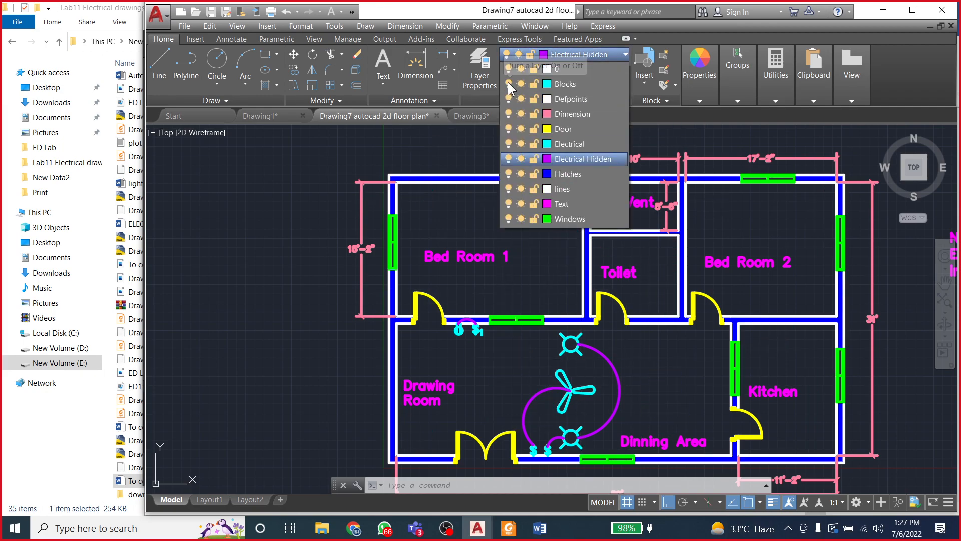
{"action": "left_click", "coordinate": [506, 115]}
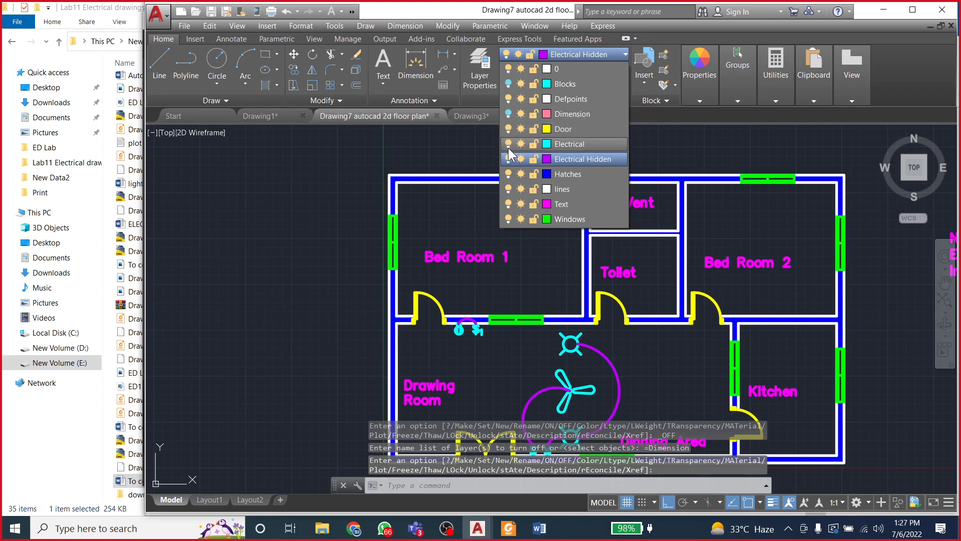
{"action": "left_click", "coordinate": [508, 173]}
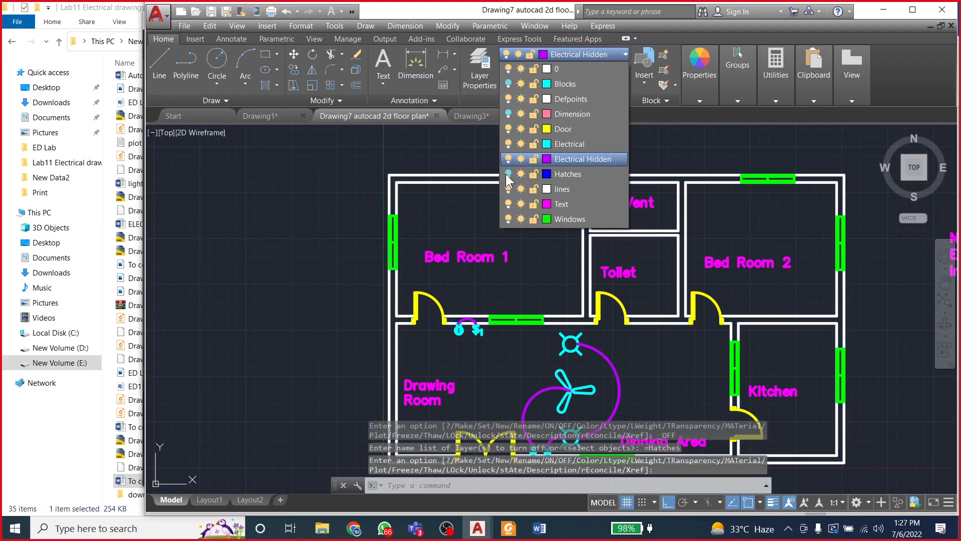
{"action": "left_click", "coordinate": [508, 204]}
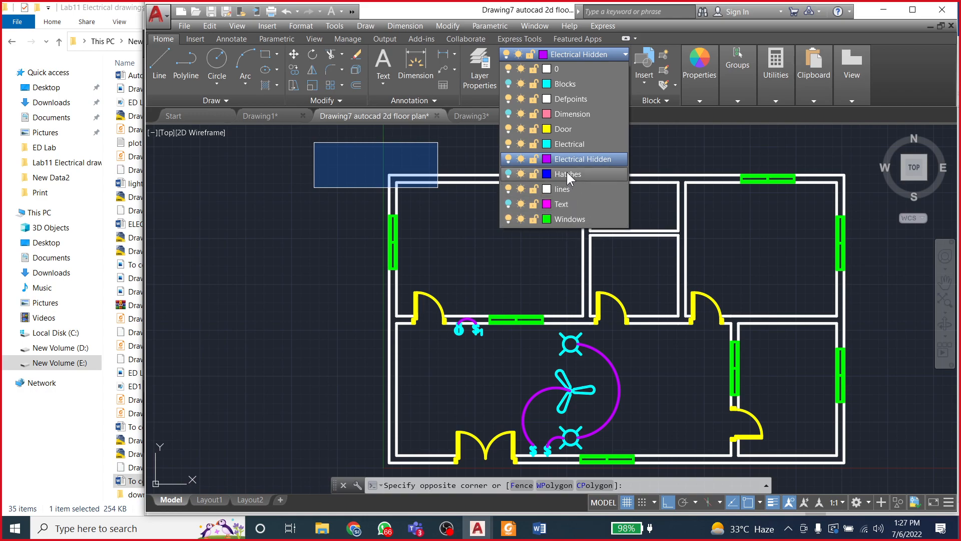
{"action": "left_click", "coordinate": [339, 216]}
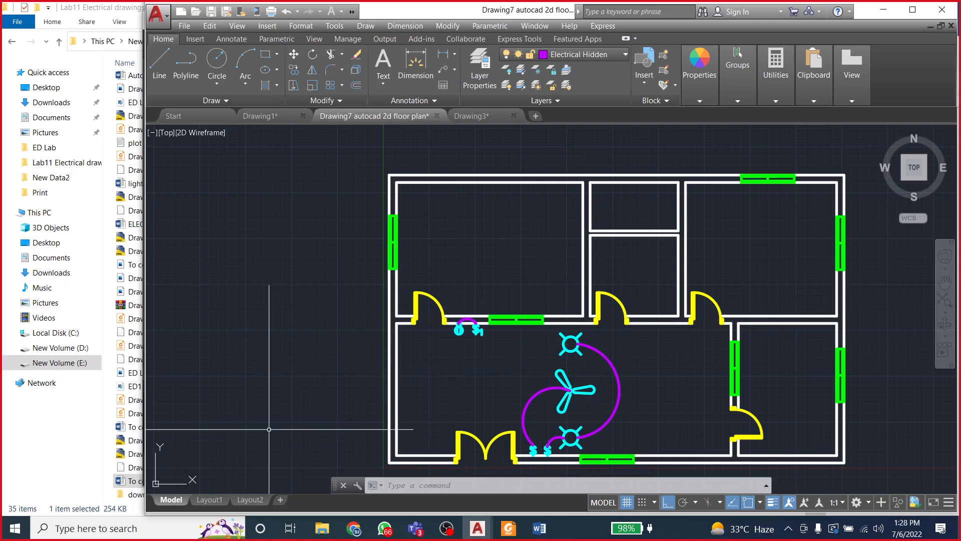
Step: View the floor plan on the Layout1 sheet and return to model space
{"action": "left_click", "coordinate": [207, 501]}
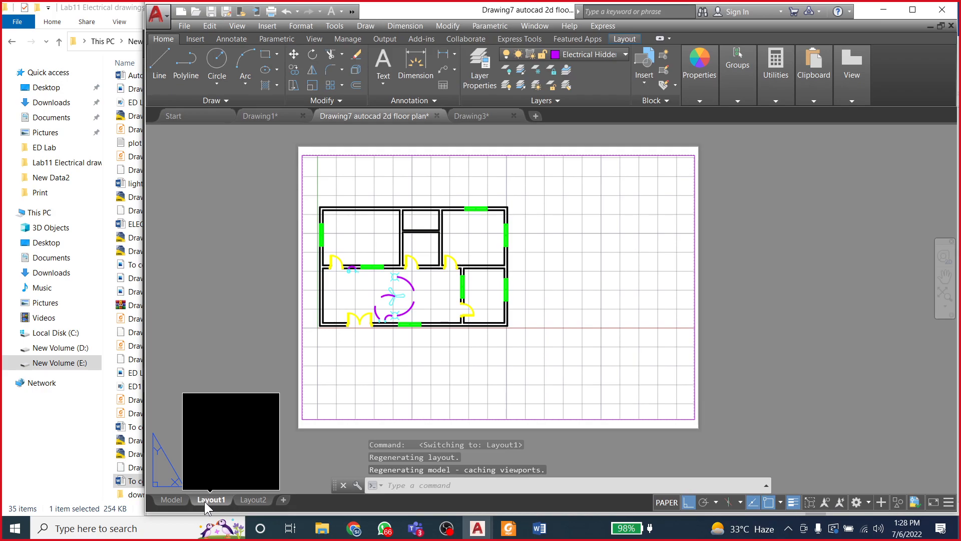
{"action": "left_click", "coordinate": [172, 500]}
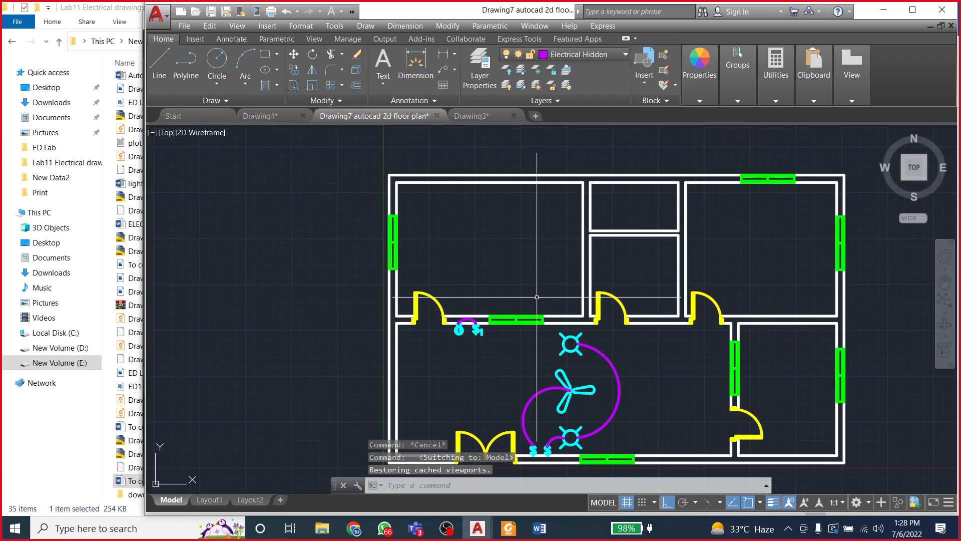
{"action": "scroll", "coordinate": [450, 300], "scroll_direction": "down", "scroll_amount": 2}
{"action": "scroll", "coordinate": [551, 279], "scroll_direction": "up", "scroll_amount": 2}
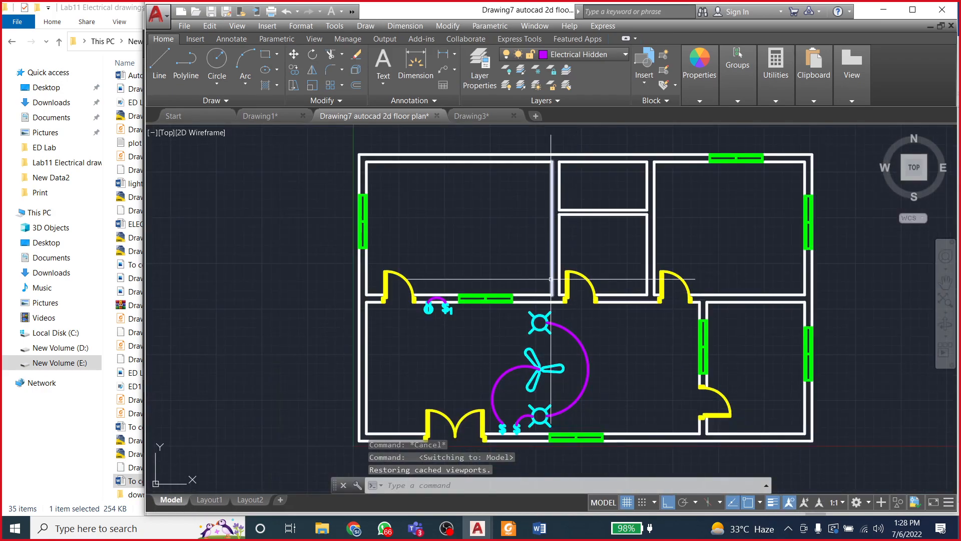
Step: Draw a freehand rectangle in the empty area west of the floor plan on the Electrical Hidden layer
{"action": "scroll", "coordinate": [608, 258], "scroll_direction": "down", "scroll_amount": 2}
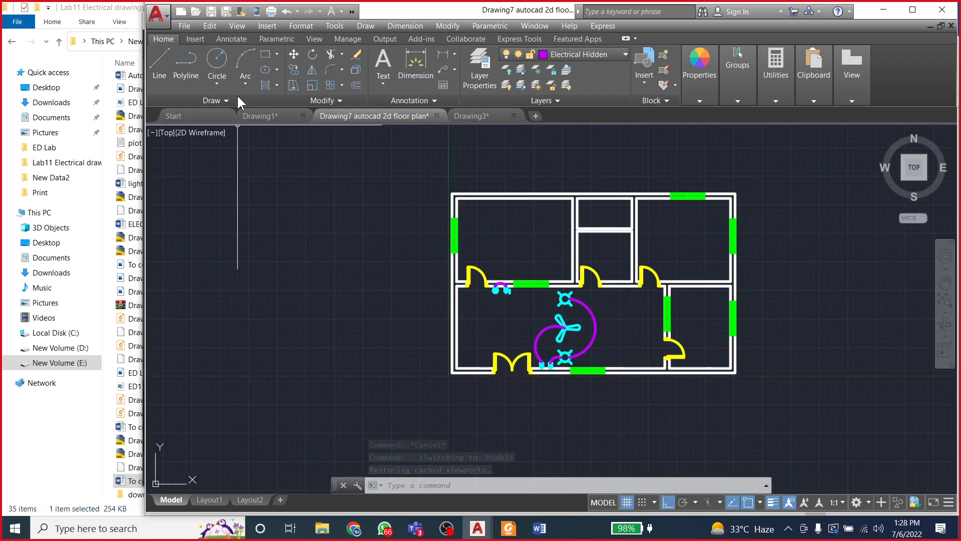
{"action": "left_click", "coordinate": [265, 58]}
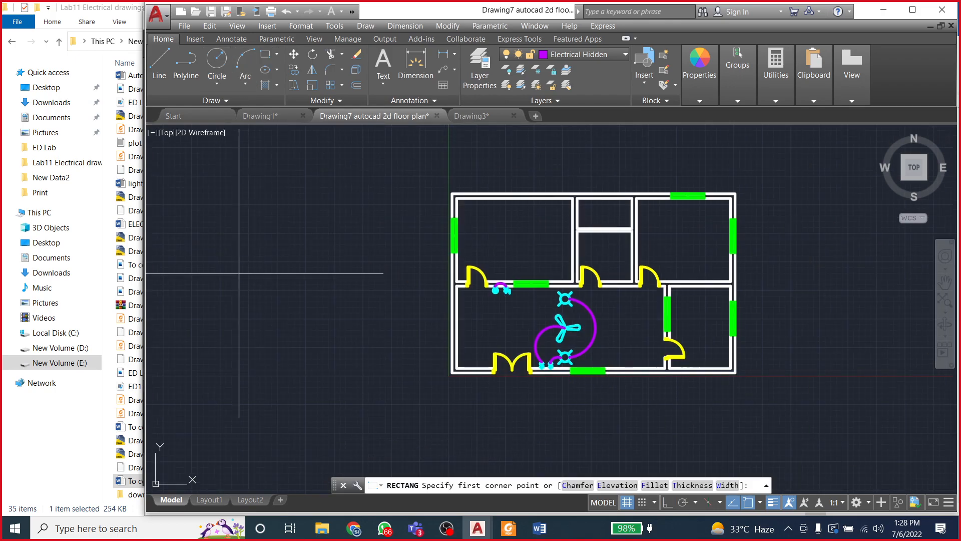
{"action": "left_click", "coordinate": [227, 198]}
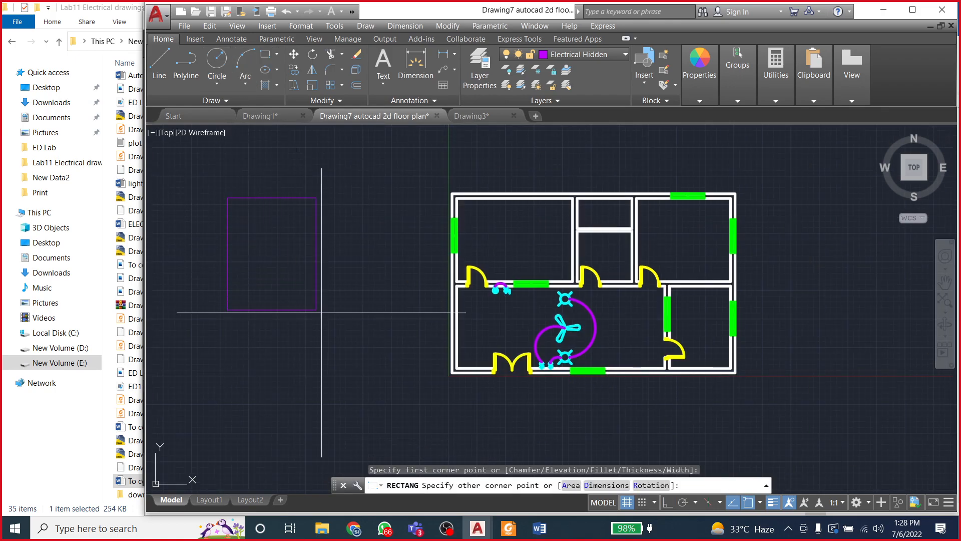
{"action": "left_click", "coordinate": [385, 302]}
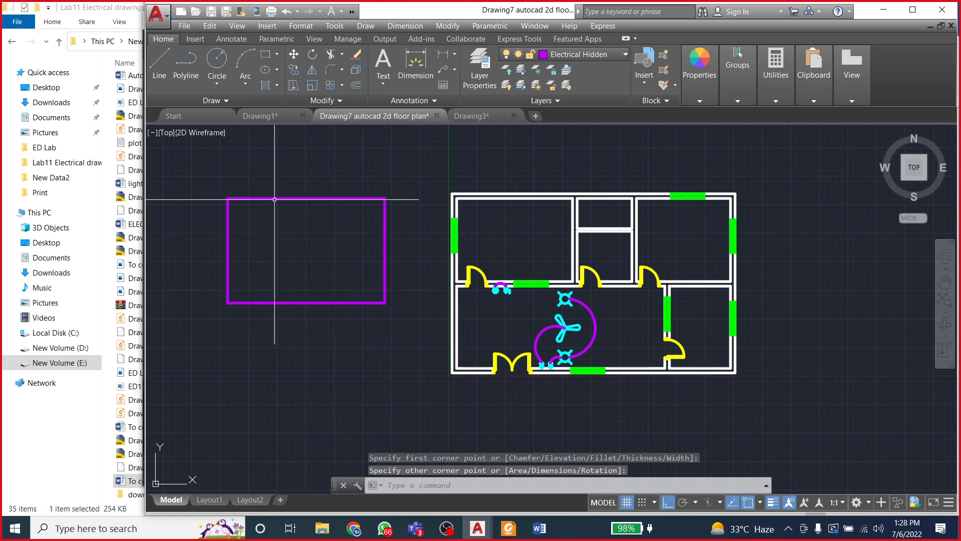
Step: Try to offset the new rectangle by a distance of 2015
{"action": "left_click", "coordinate": [447, 26]}
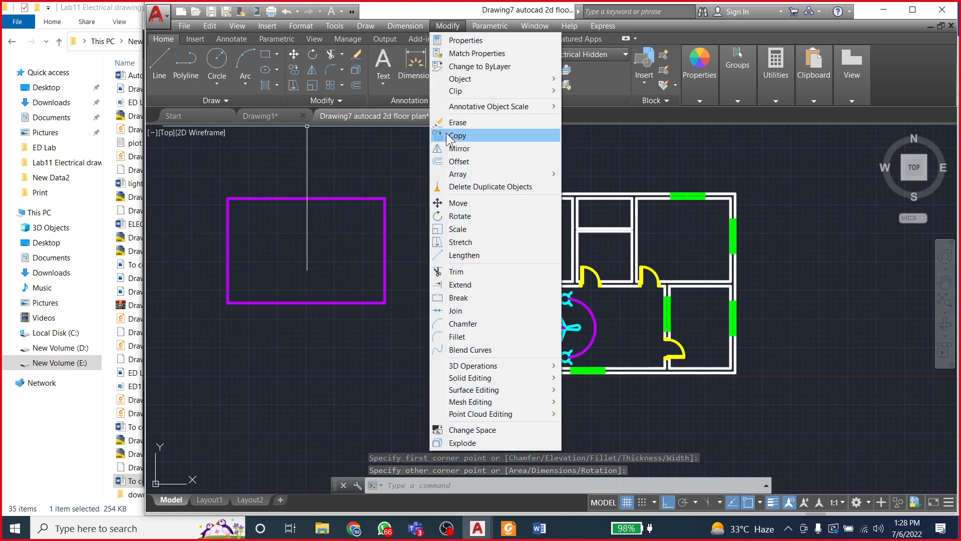
{"action": "left_click", "coordinate": [453, 161]}
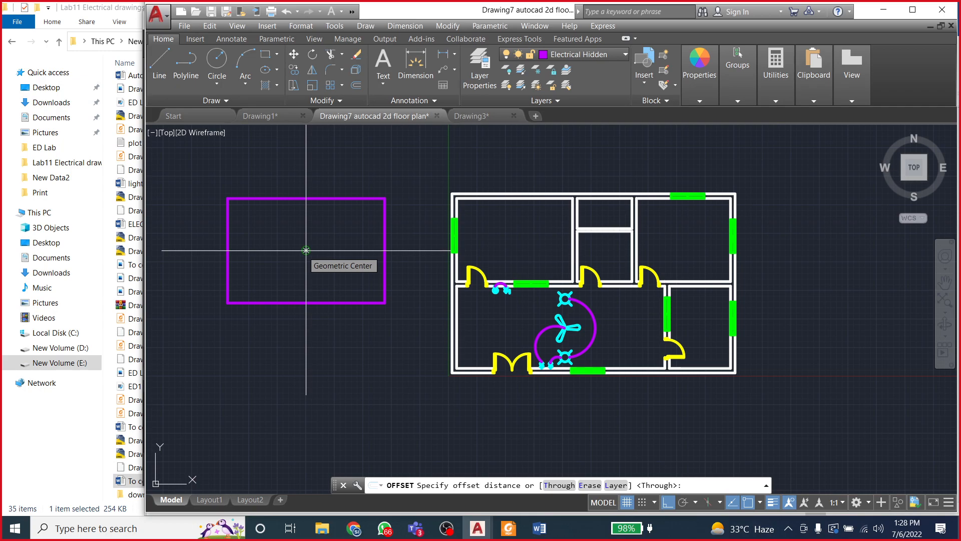
{"action": "type", "text": "201"}
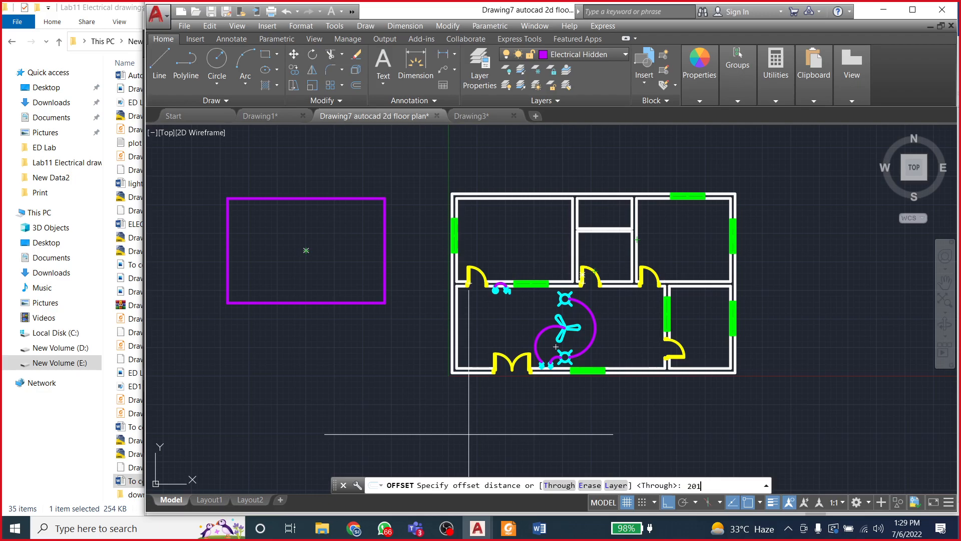
{"action": "type", "text": "5"}
{"action": "key", "text": "Return"}
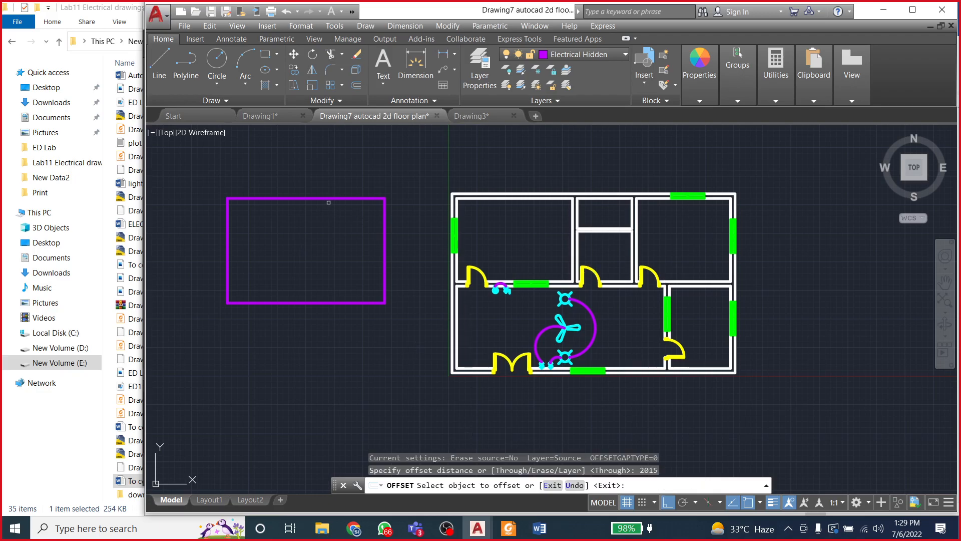
{"action": "left_click", "coordinate": [329, 202]}
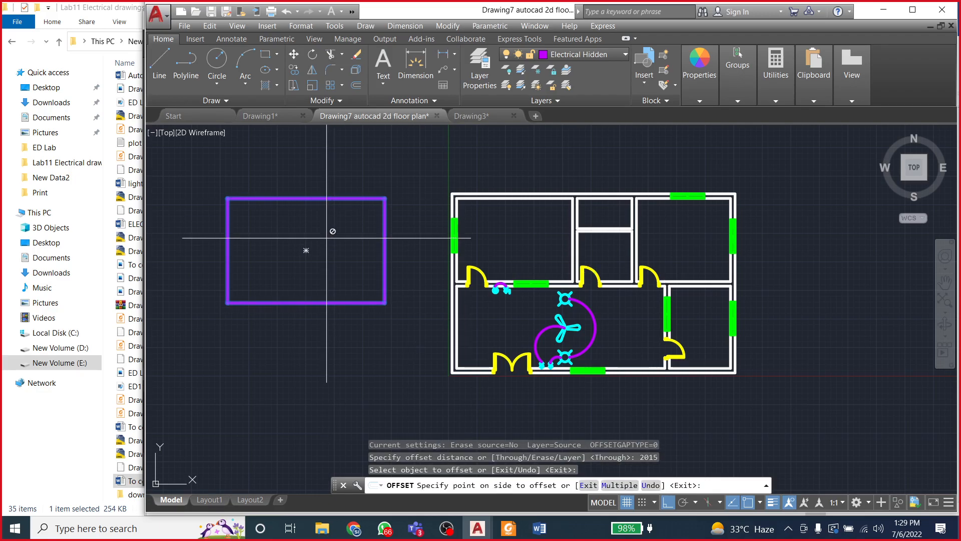
{"action": "key", "text": "Return"}
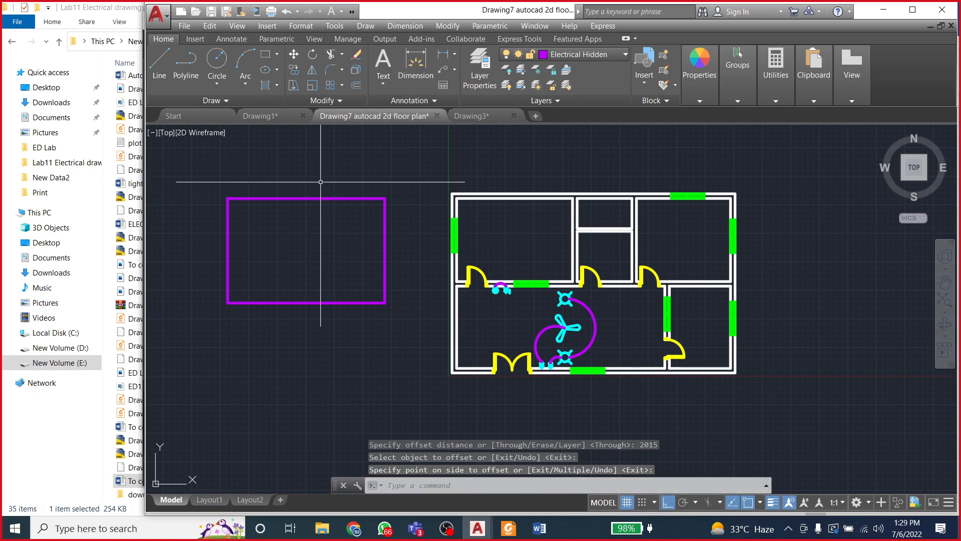
Step: Move the freehand rectangle west of the floor plan onto the lines layer
{"action": "scroll", "coordinate": [341, 225], "scroll_direction": "up", "scroll_amount": 6}
{"action": "scroll", "coordinate": [350, 220], "scroll_direction": "down", "scroll_amount": 6}
{"action": "left_click", "coordinate": [369, 220]}
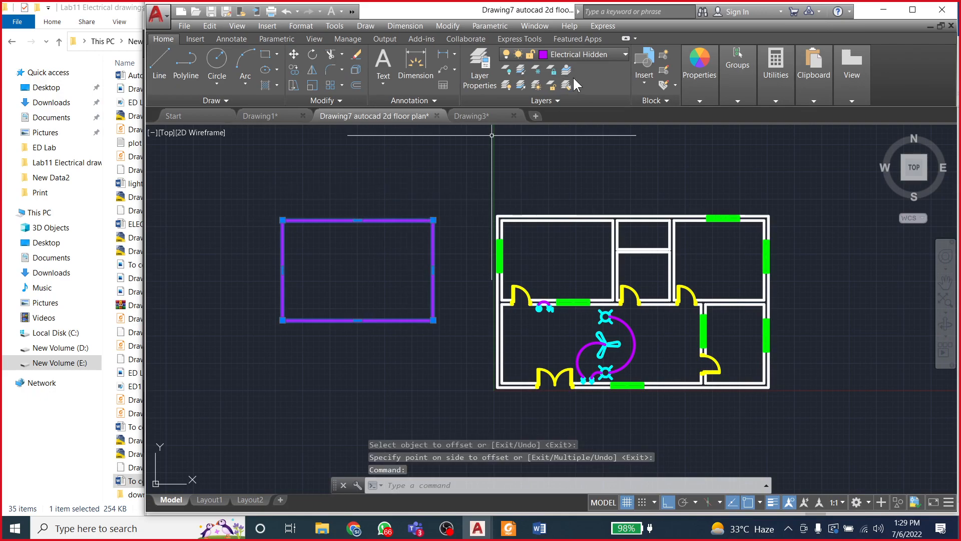
{"action": "left_click", "coordinate": [575, 55]}
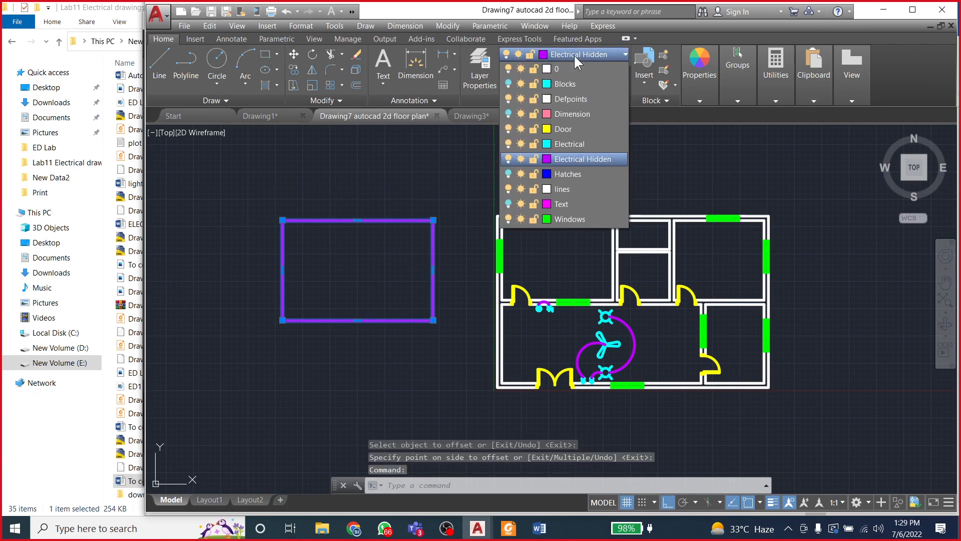
{"action": "left_click", "coordinate": [568, 189]}
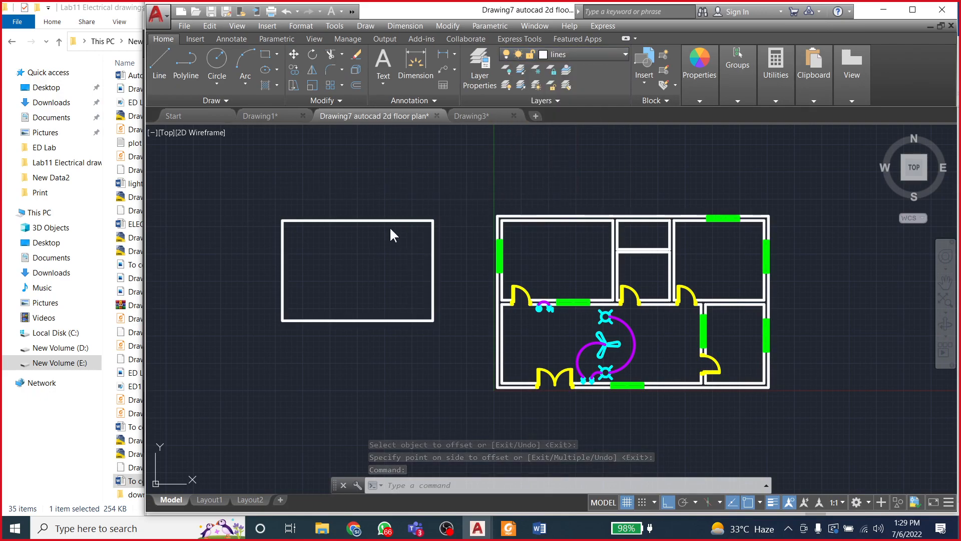
Step: Try to offset the rectangle west of the floor plan, and cancel the leftover selection window
{"action": "left_click", "coordinate": [331, 180]}
{"action": "left_click", "coordinate": [344, 205]}
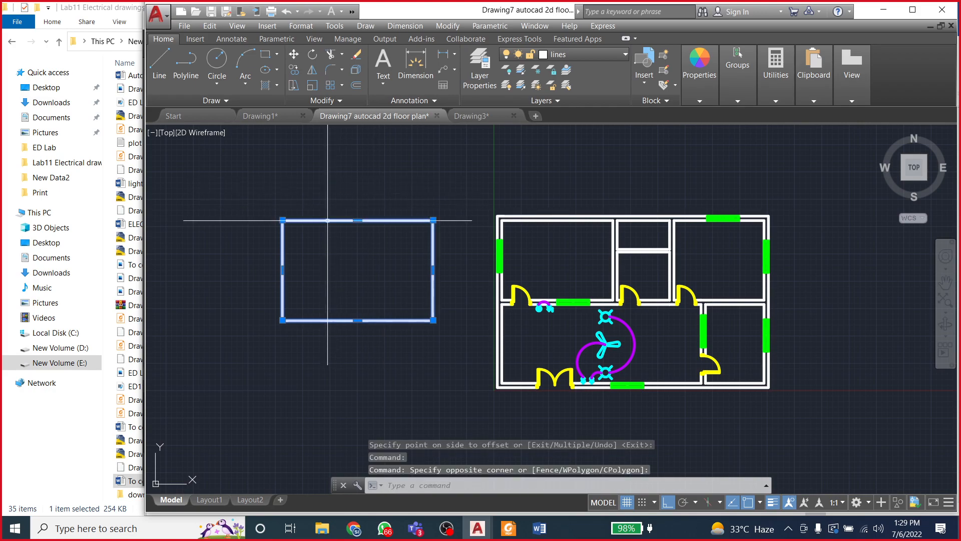
{"action": "left_click", "coordinate": [461, 26]}
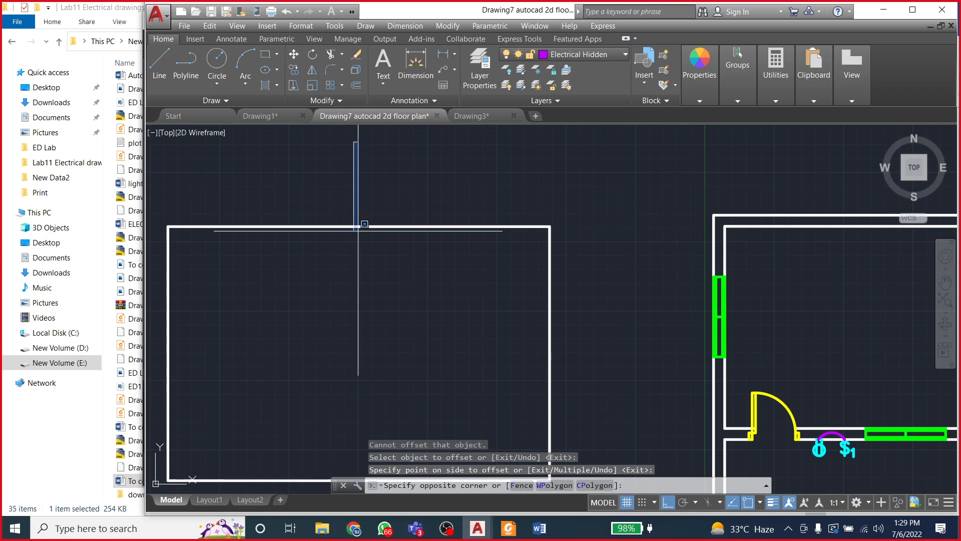
{"action": "scroll", "coordinate": [359, 231], "scroll_direction": "up", "scroll_amount": 5}
{"action": "scroll", "coordinate": [396, 177], "scroll_direction": "up", "scroll_amount": 8}
{"action": "scroll", "coordinate": [393, 297], "scroll_direction": "down", "scroll_amount": 5}
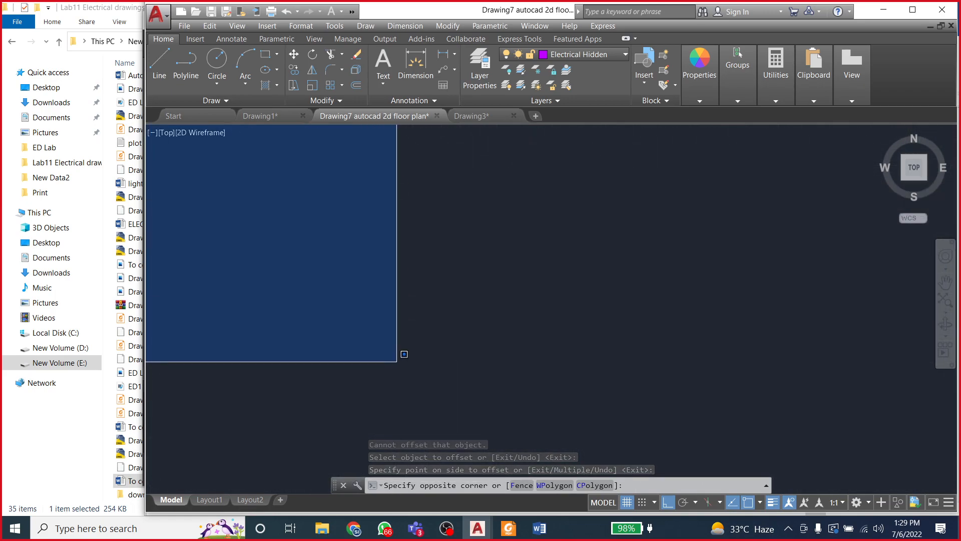
{"action": "scroll", "coordinate": [425, 240], "scroll_direction": "down", "scroll_amount": 5}
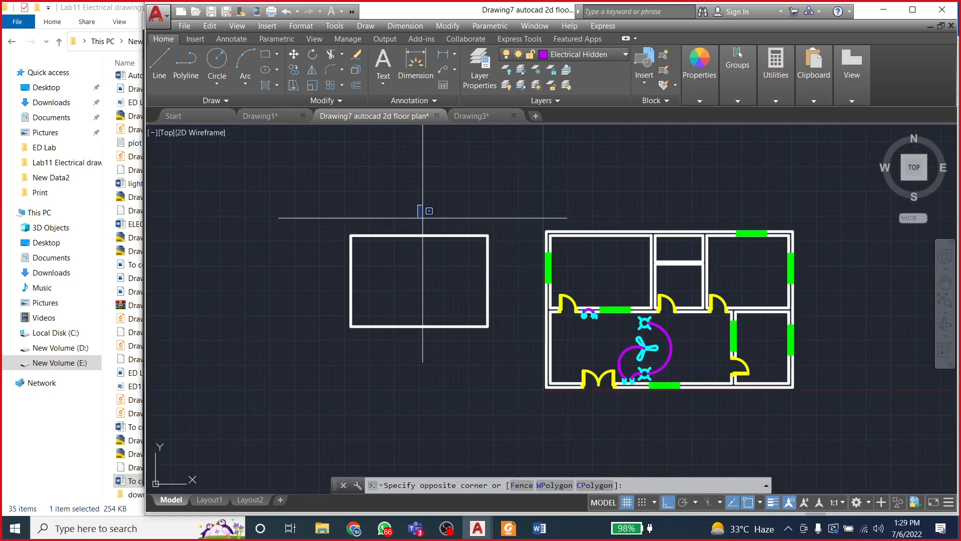
{"action": "key", "text": "Escape"}
Step: Try to offset the rectangle inward by a distance of 50
{"action": "left_click", "coordinate": [322, 214]}
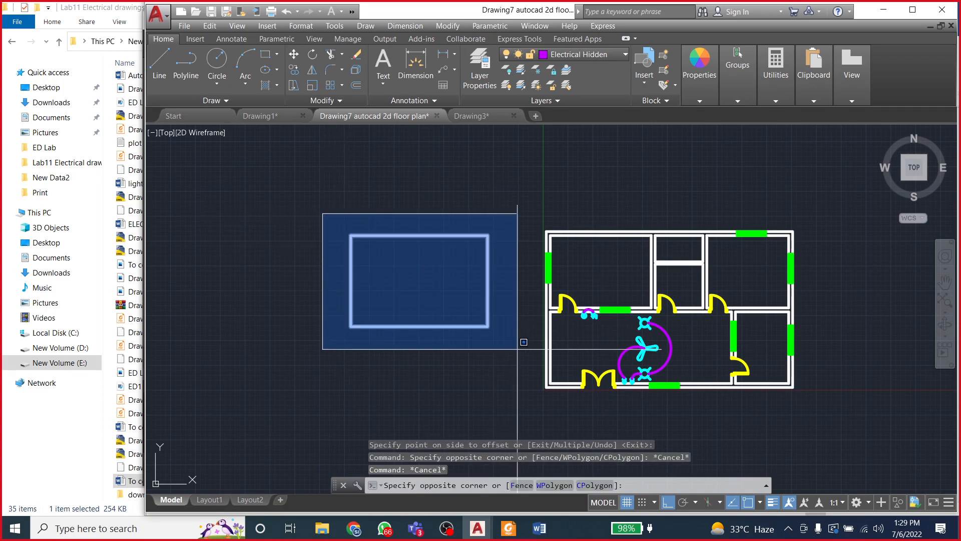
{"action": "left_click", "coordinate": [526, 344]}
{"action": "left_click", "coordinate": [453, 26]}
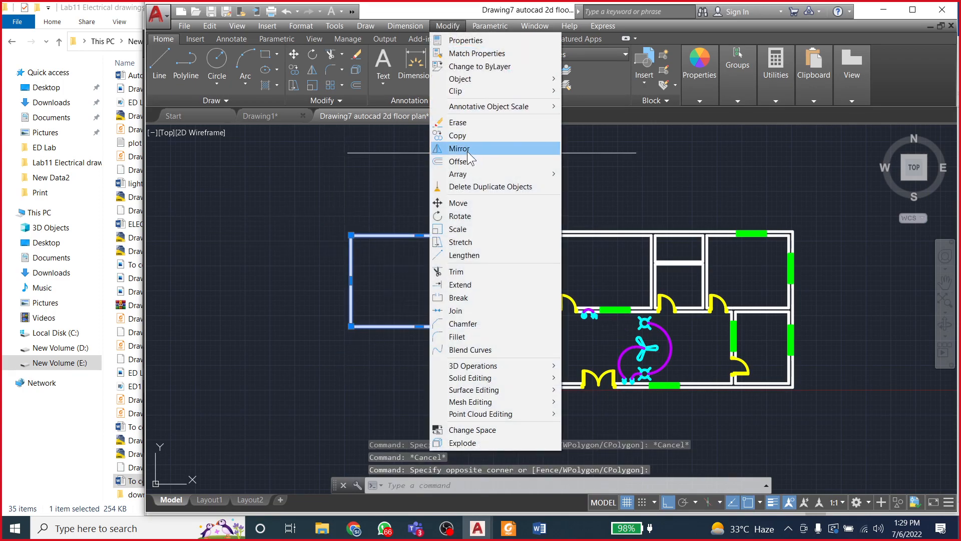
{"action": "left_click", "coordinate": [473, 163]}
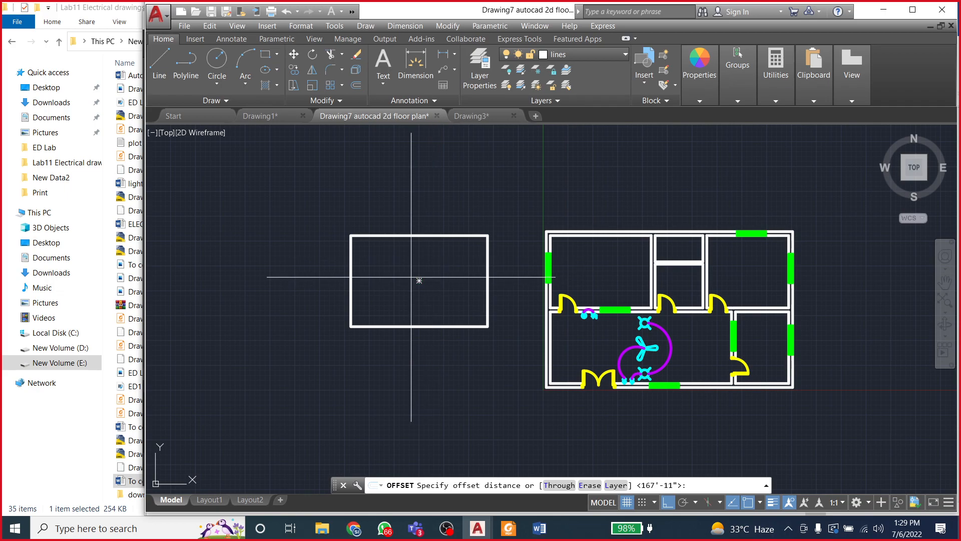
{"action": "type", "text": "50"}
{"action": "key", "text": "Return"}
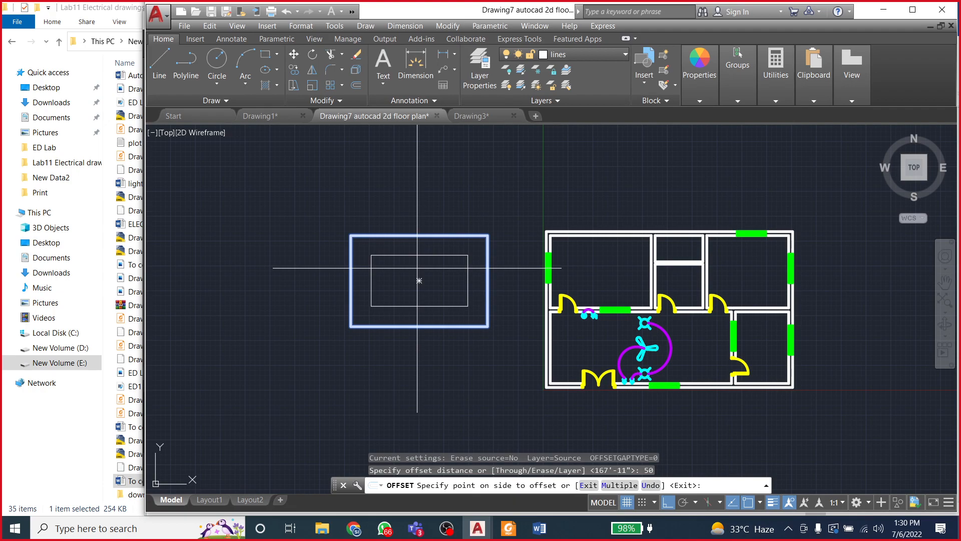
{"action": "key", "text": "Escape"}
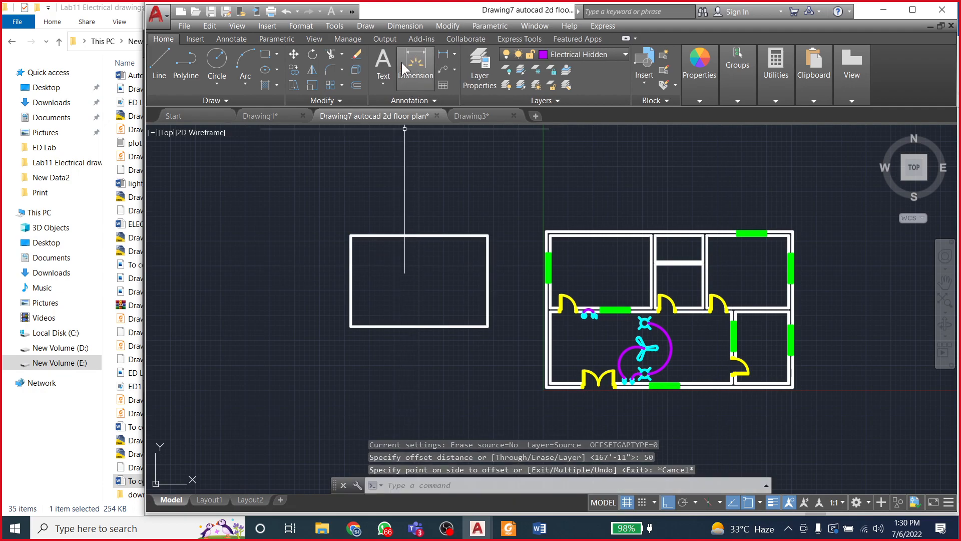
Step: Offset the rectangle inward by a distance of 25 to form a double-line wall outline
{"action": "left_click", "coordinate": [344, 203]}
{"action": "left_click", "coordinate": [509, 365]}
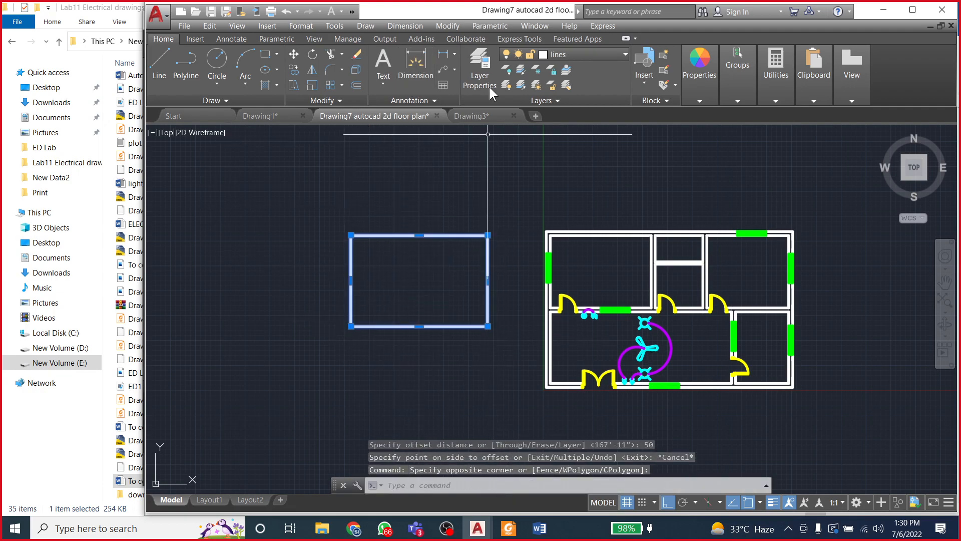
{"action": "left_click", "coordinate": [453, 26]}
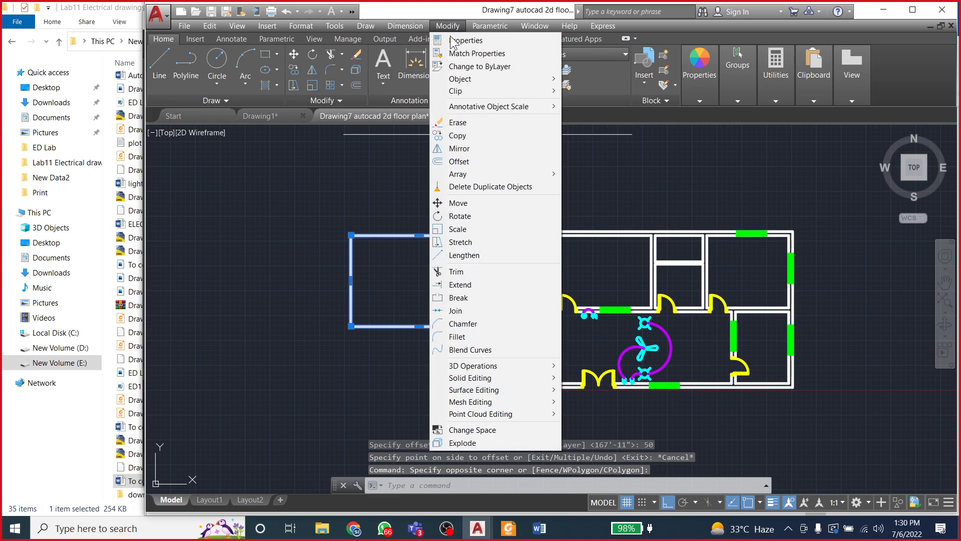
{"action": "left_click", "coordinate": [466, 161]}
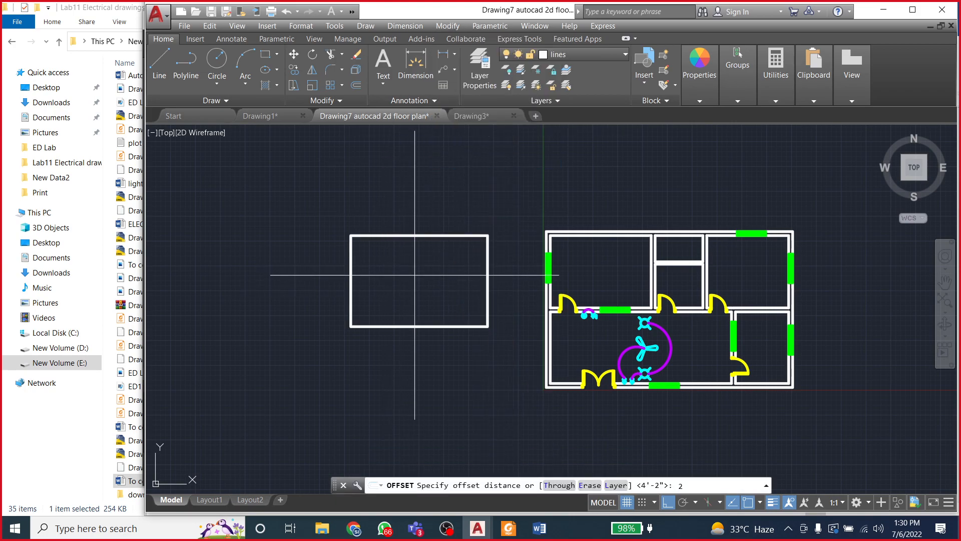
{"action": "key", "text": "Return"}
{"action": "left_click", "coordinate": [419, 235]}
{"action": "left_click", "coordinate": [419, 267]}
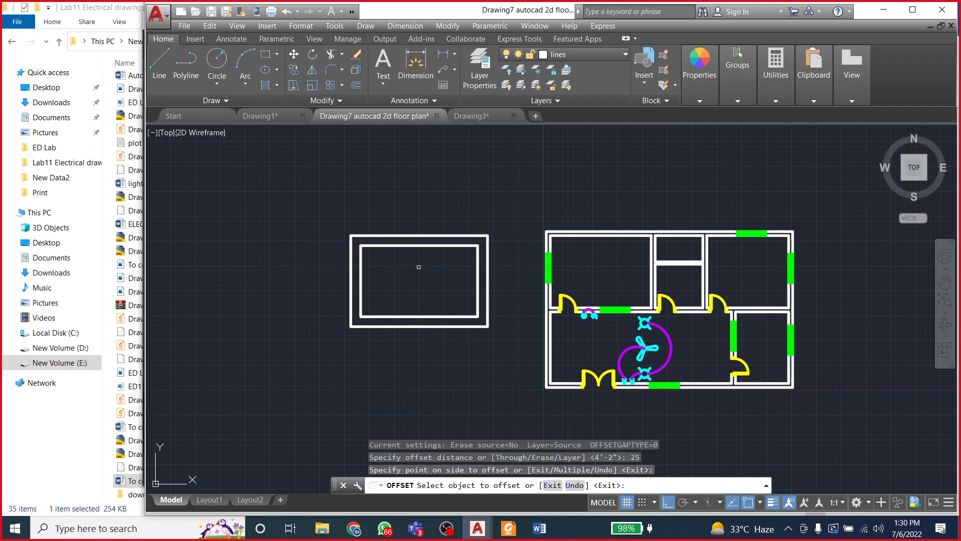
{"action": "scroll", "coordinate": [392, 267], "scroll_direction": "up", "scroll_amount": 6}
{"action": "scroll", "coordinate": [393, 267], "scroll_direction": "down", "scroll_amount": 4}
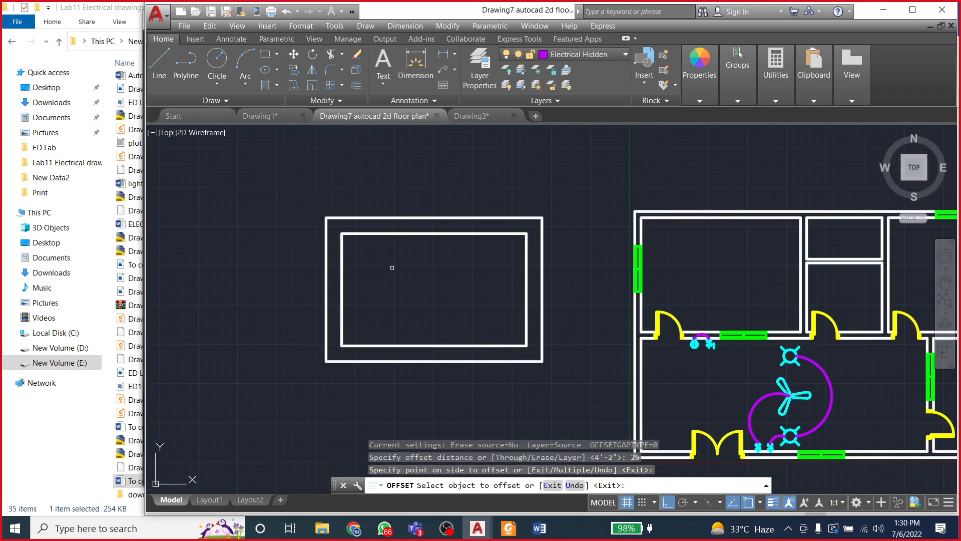
{"action": "key", "text": "Return"}
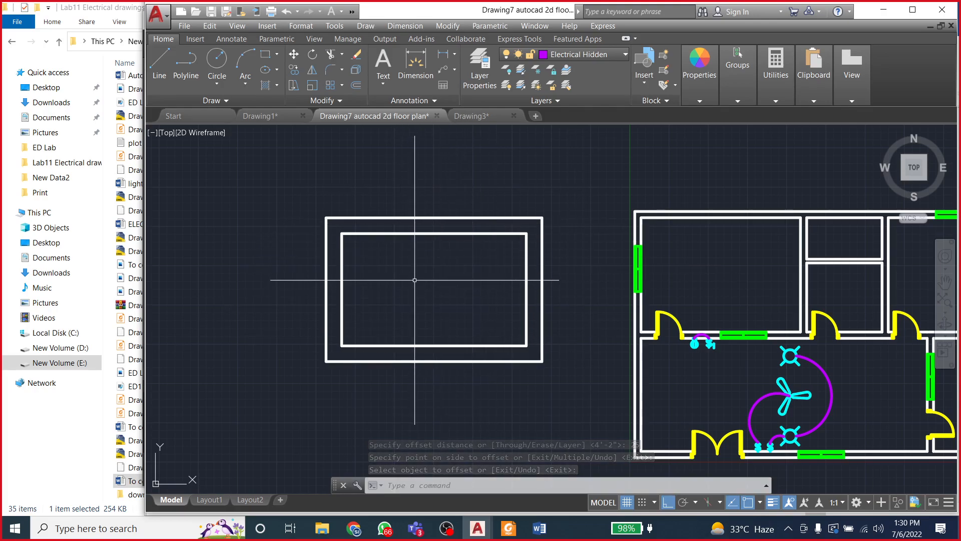
Step: Delete both the outer and inner practice rectangles west of the floor plan
{"action": "scroll", "coordinate": [416, 296], "scroll_direction": "up", "scroll_amount": 6}
{"action": "scroll", "coordinate": [416, 296], "scroll_direction": "down", "scroll_amount": 6}
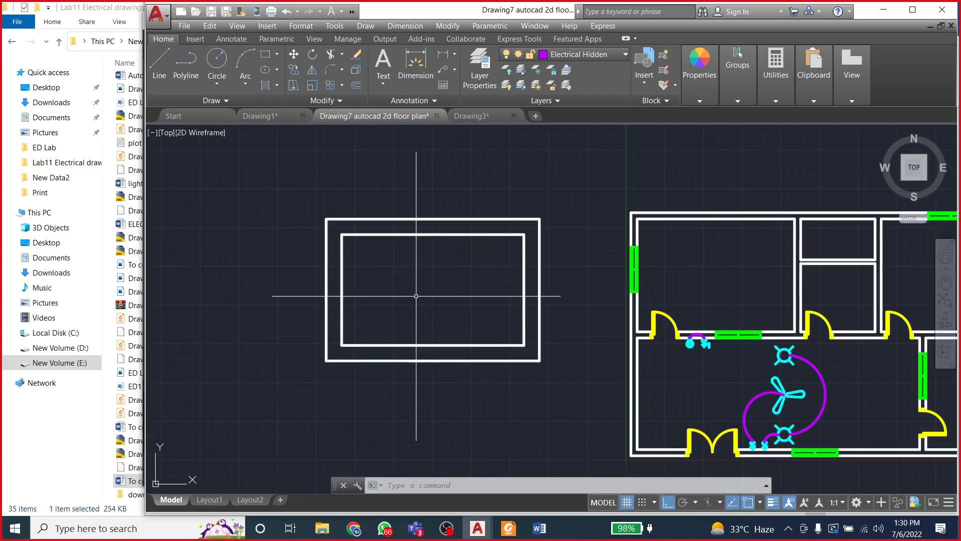
{"action": "left_click", "coordinate": [299, 195]}
{"action": "left_click", "coordinate": [565, 398]}
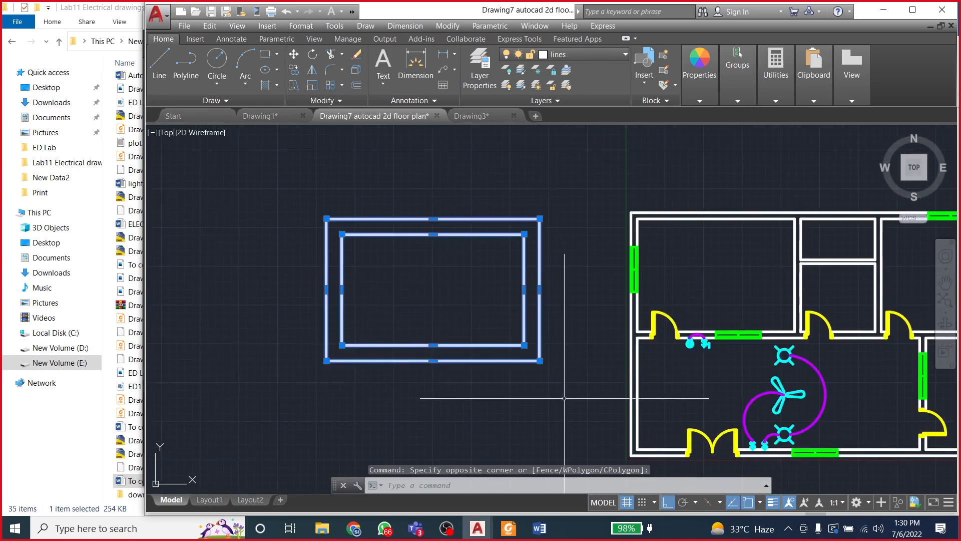
{"action": "key", "text": "Delete"}
Step: Draw a circle with a radius of 12 in the empty area northwest of the floor plan on the Electrical Hidden layer
{"action": "scroll", "coordinate": [218, 263], "scroll_direction": "down", "scroll_amount": 2}
{"action": "scroll", "coordinate": [250, 308], "scroll_direction": "down", "scroll_amount": 4}
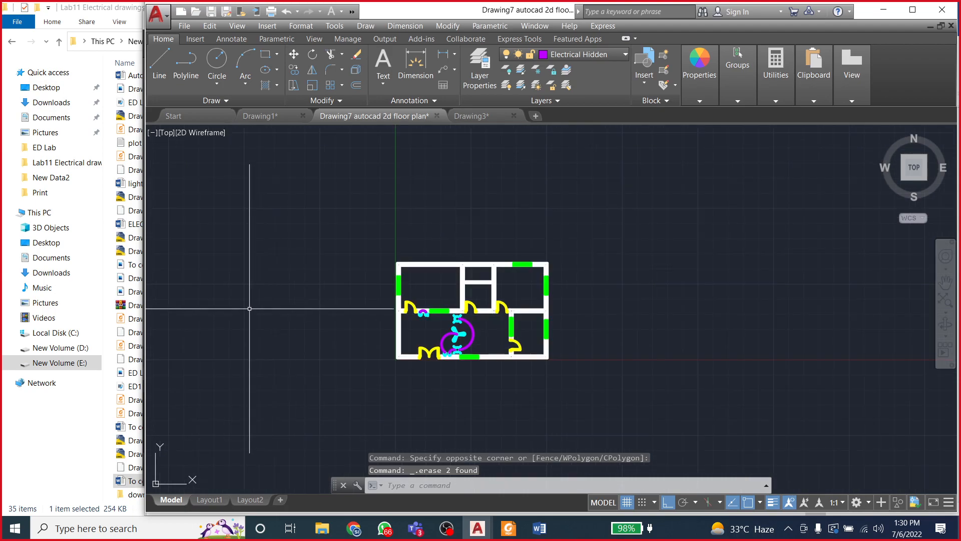
{"action": "scroll", "coordinate": [349, 296], "scroll_direction": "up", "scroll_amount": 2}
{"action": "middle_click_drag", "start_coordinate": [353, 296], "coordinate": [431, 295]}
{"action": "scroll", "coordinate": [442, 294], "scroll_direction": "up", "scroll_amount": 2}
{"action": "scroll", "coordinate": [442, 294], "scroll_direction": "down", "scroll_amount": 2}
{"action": "scroll", "coordinate": [434, 298], "scroll_direction": "up", "scroll_amount": 2}
{"action": "scroll", "coordinate": [457, 295], "scroll_direction": "up", "scroll_amount": 2}
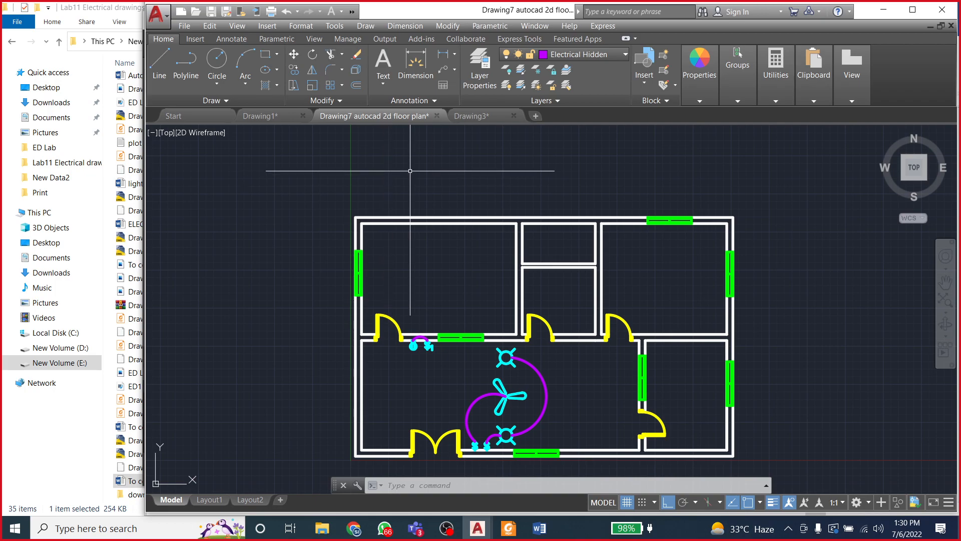
{"action": "left_click", "coordinate": [216, 65]}
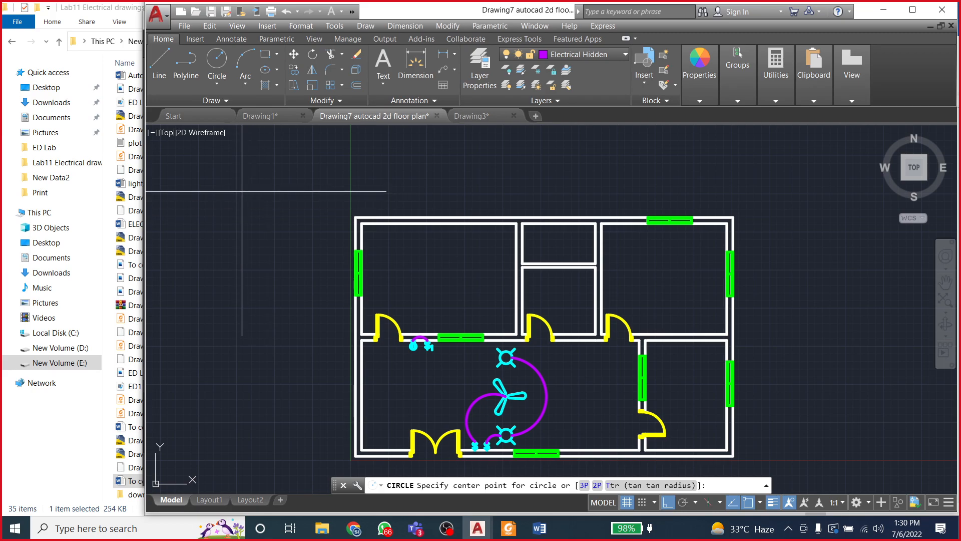
{"action": "left_click", "coordinate": [225, 191]}
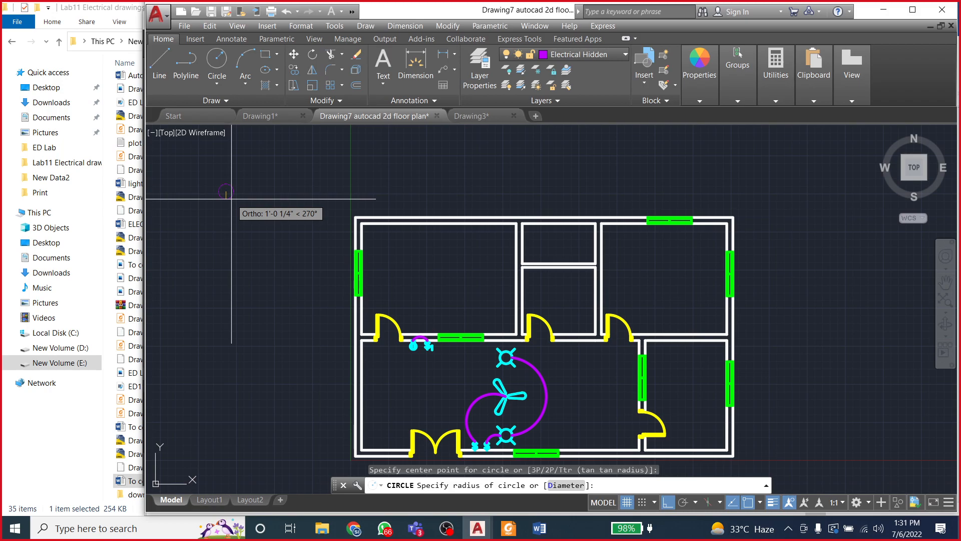
{"action": "type", "text": "12"}
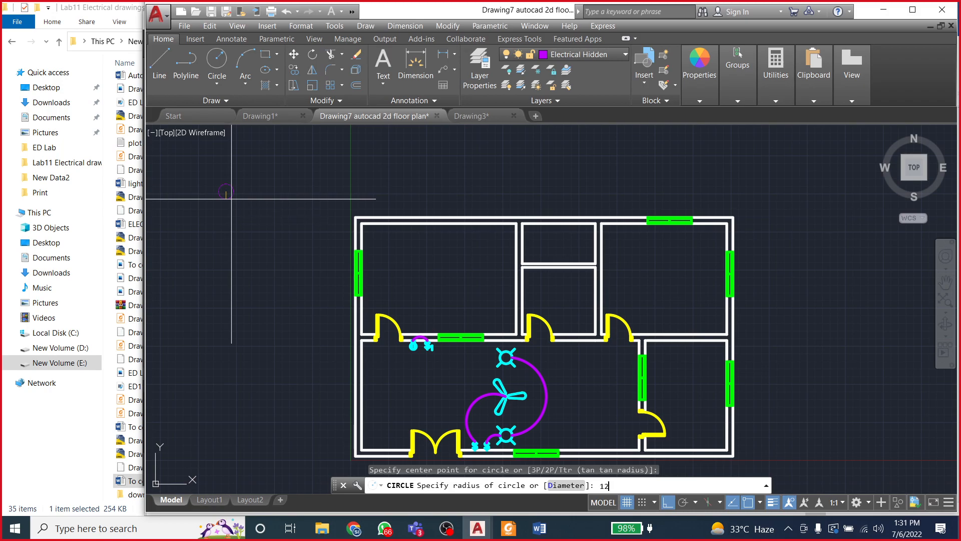
{"action": "key", "text": "Return"}
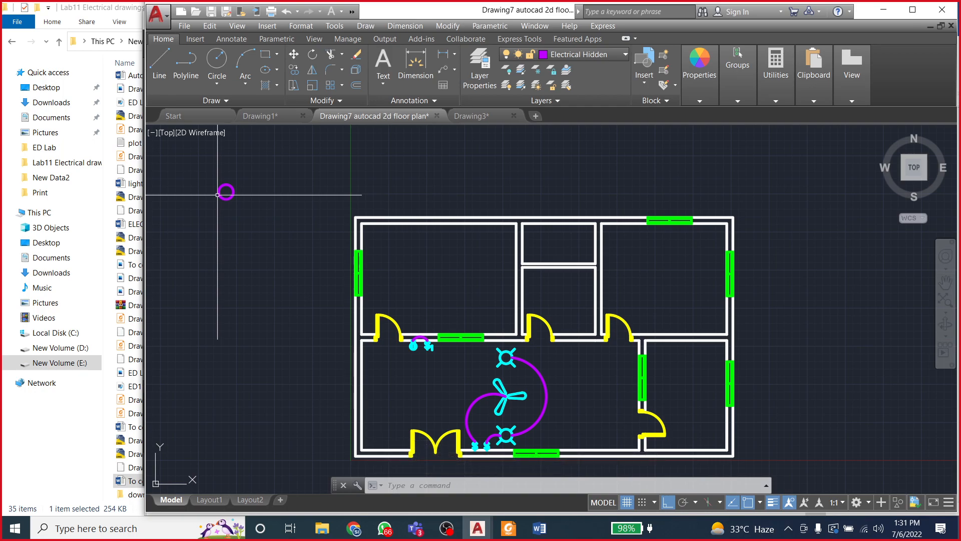
Step: Check the length type, precision and insertion scale in the Drawing Units settings without changing them
{"action": "left_click", "coordinate": [576, 55]}
{"action": "left_click", "coordinate": [576, 55]}
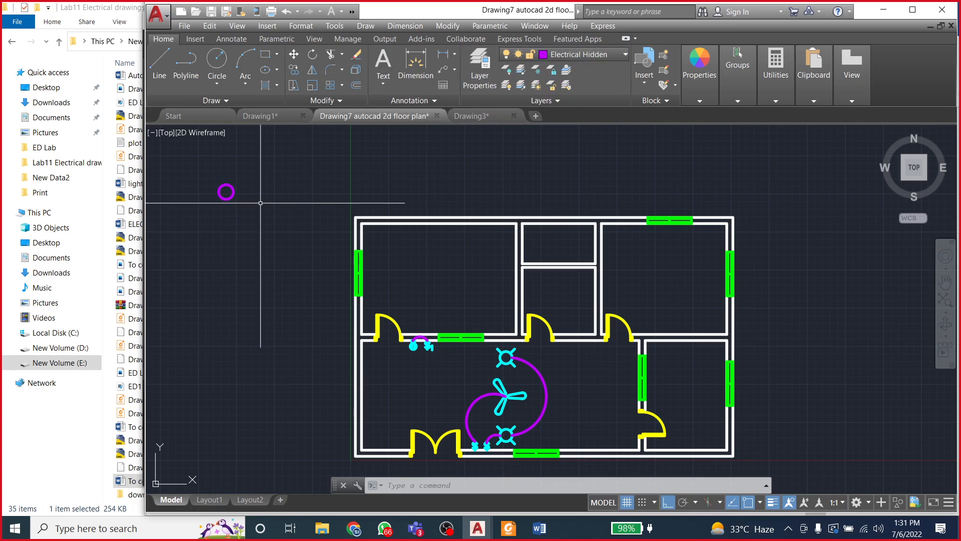
{"action": "type", "text": "u"}
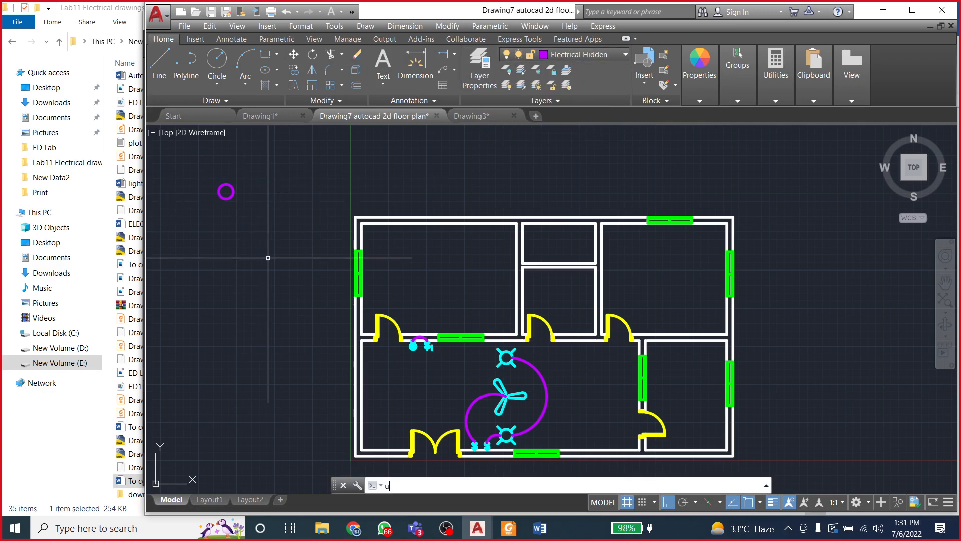
{"action": "type", "text": "n"}
{"action": "key", "text": "Return"}
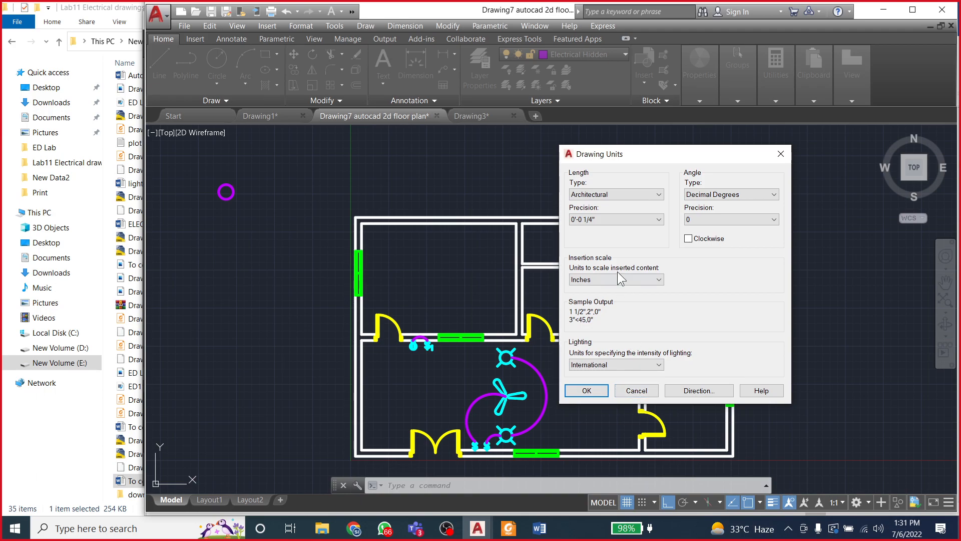
{"action": "left_click", "coordinate": [636, 392]}
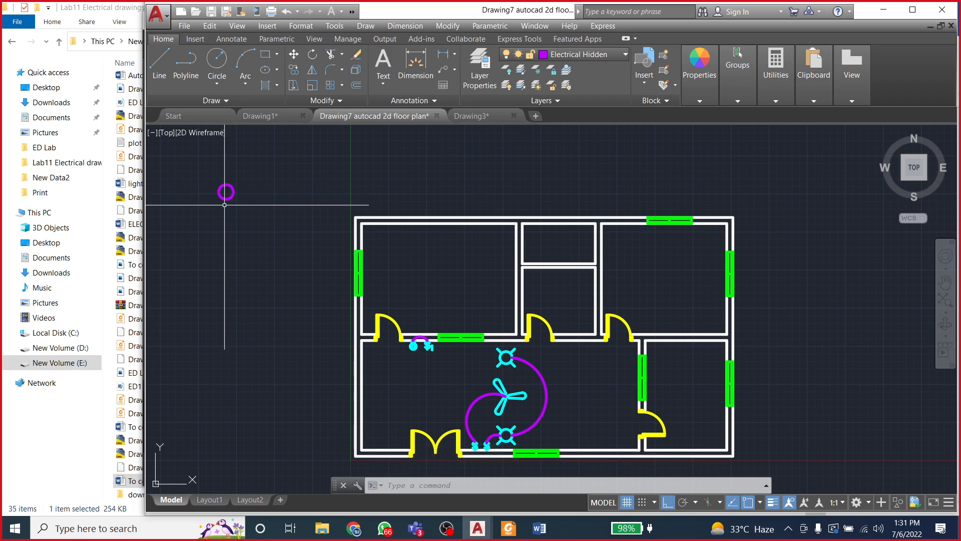
{"action": "left_click", "coordinate": [161, 68]}
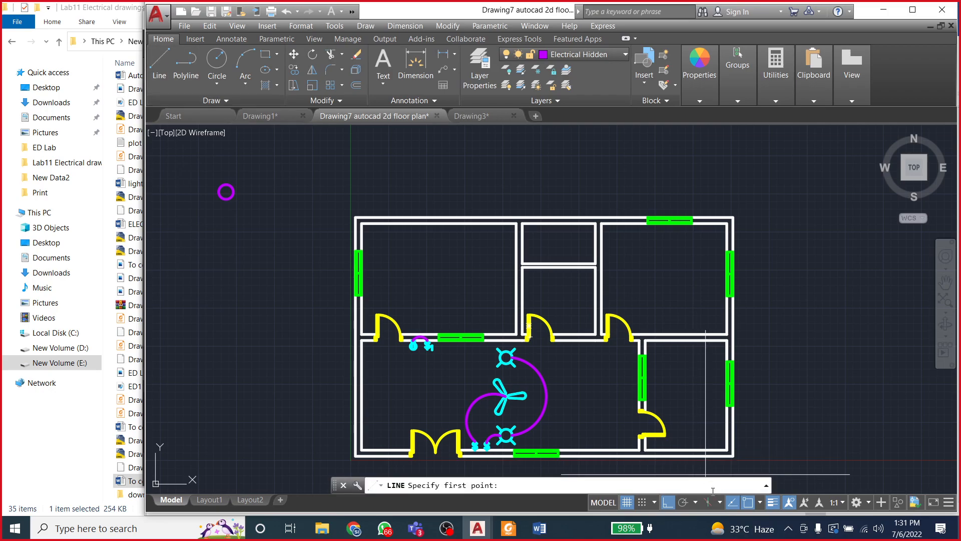
{"action": "scroll", "coordinate": [204, 185], "scroll_direction": "up", "scroll_amount": 2}
{"action": "scroll", "coordinate": [223, 189], "scroll_direction": "up", "scroll_amount": 4}
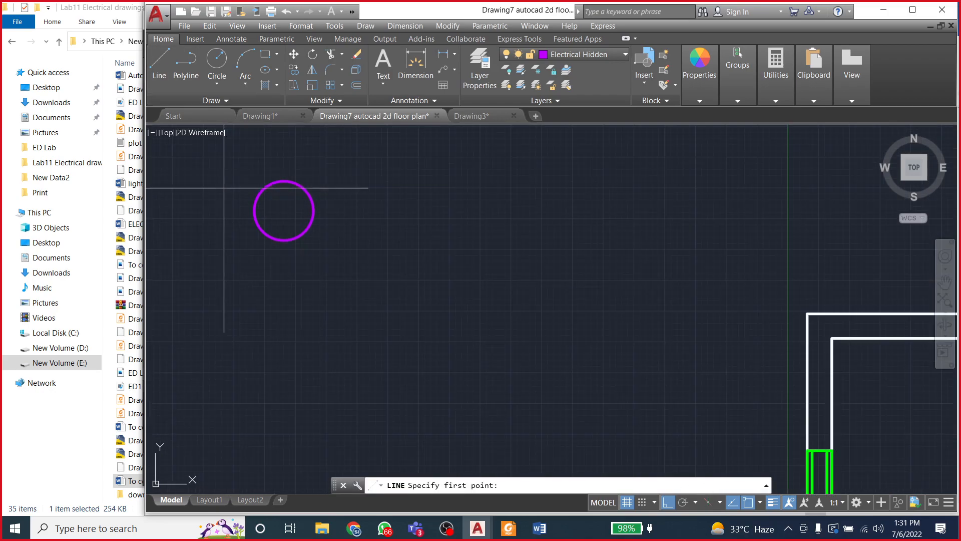
{"action": "left_click", "coordinate": [314, 210]}
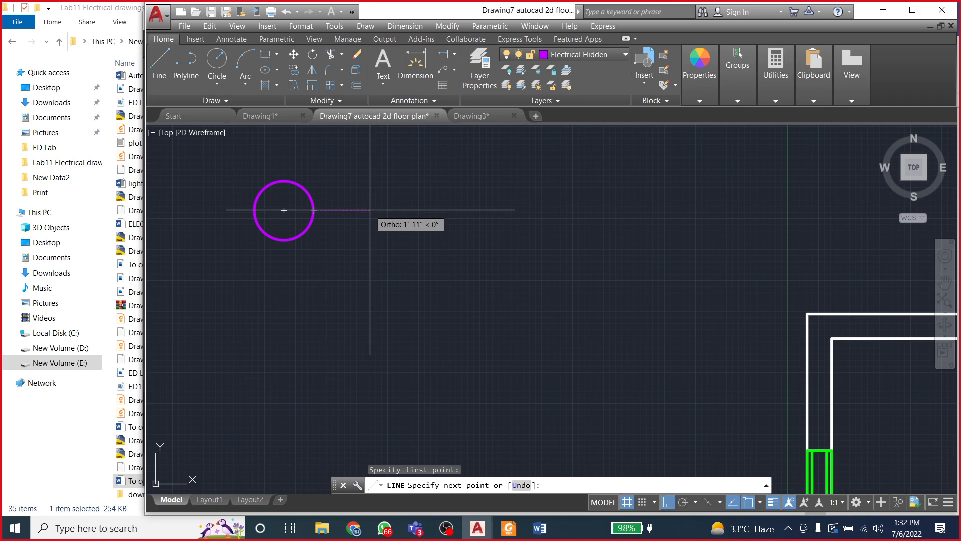
{"action": "key", "text": "Escape"}
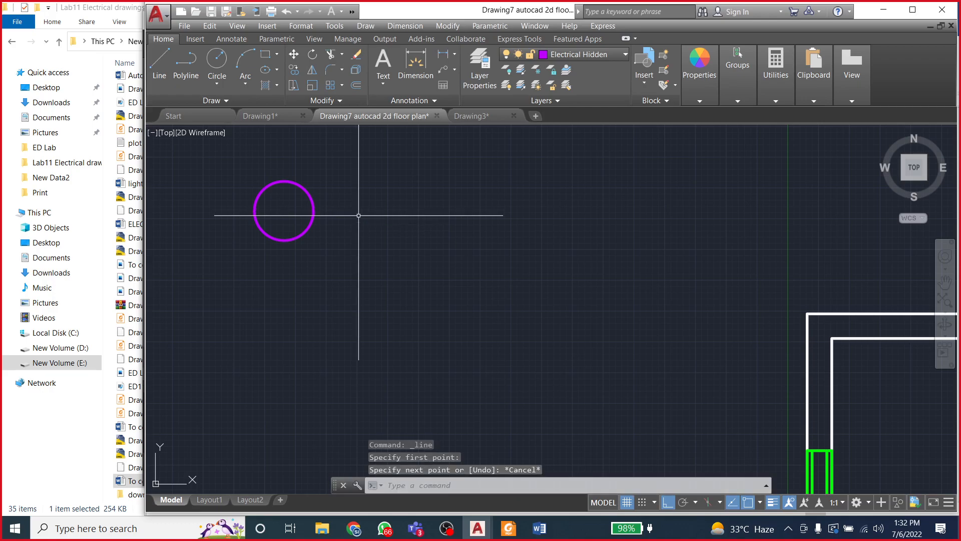
Step: Move the circle northwest of the floor plan from the Electrical Hidden layer to the Electrical layer
{"action": "left_click", "coordinate": [551, 53]}
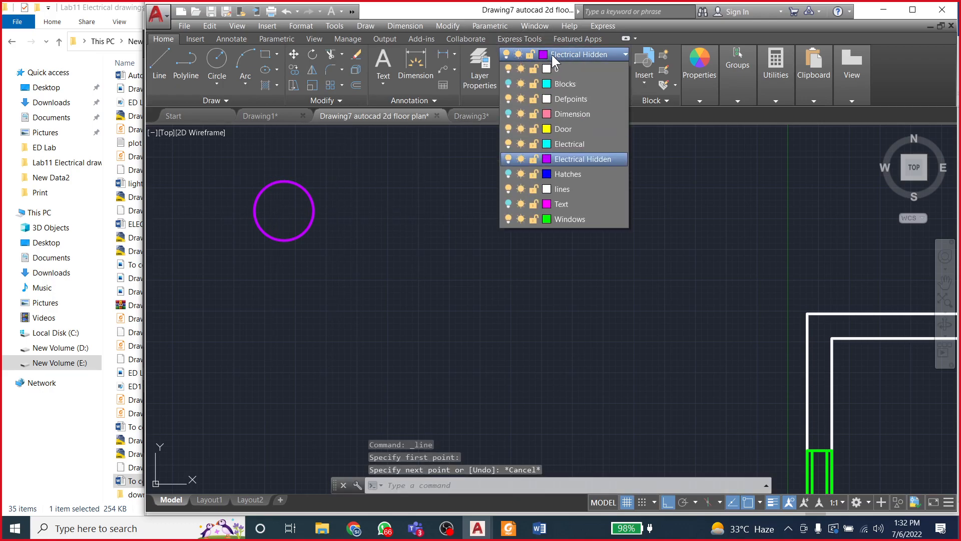
{"action": "left_click", "coordinate": [231, 157]}
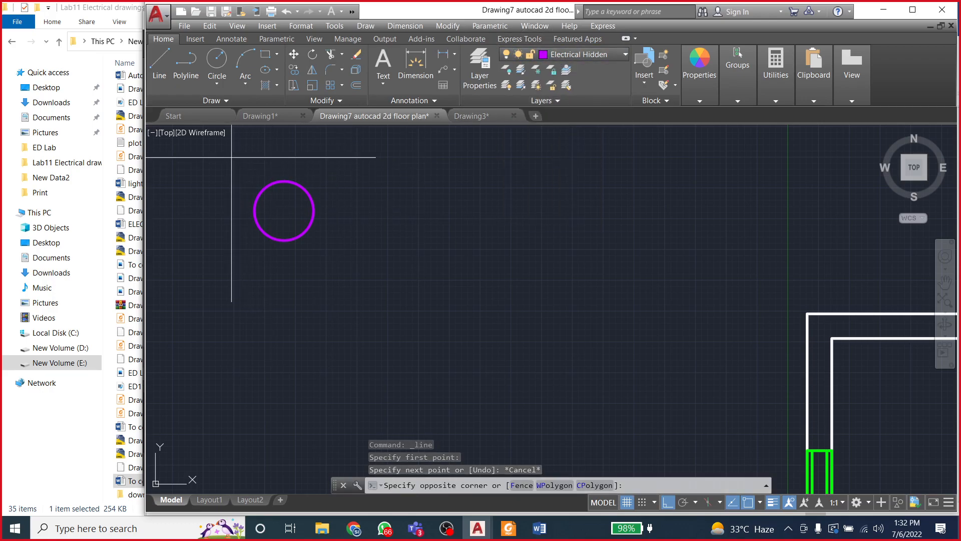
{"action": "left_click", "coordinate": [341, 266]}
{"action": "scroll", "coordinate": [299, 191], "scroll_direction": "up", "scroll_amount": 10}
{"action": "scroll", "coordinate": [369, 170], "scroll_direction": "down", "scroll_amount": 10}
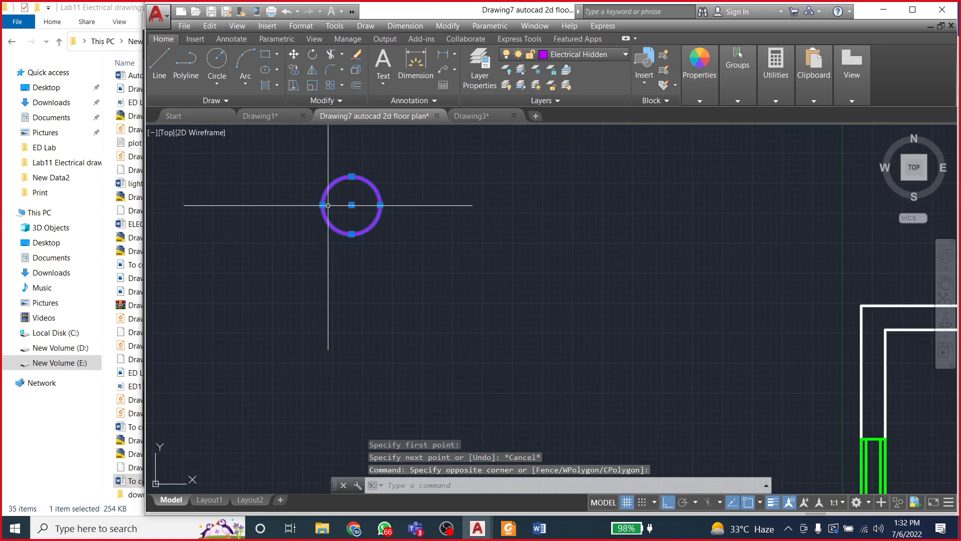
{"action": "scroll", "coordinate": [325, 206], "scroll_direction": "up", "scroll_amount": 2}
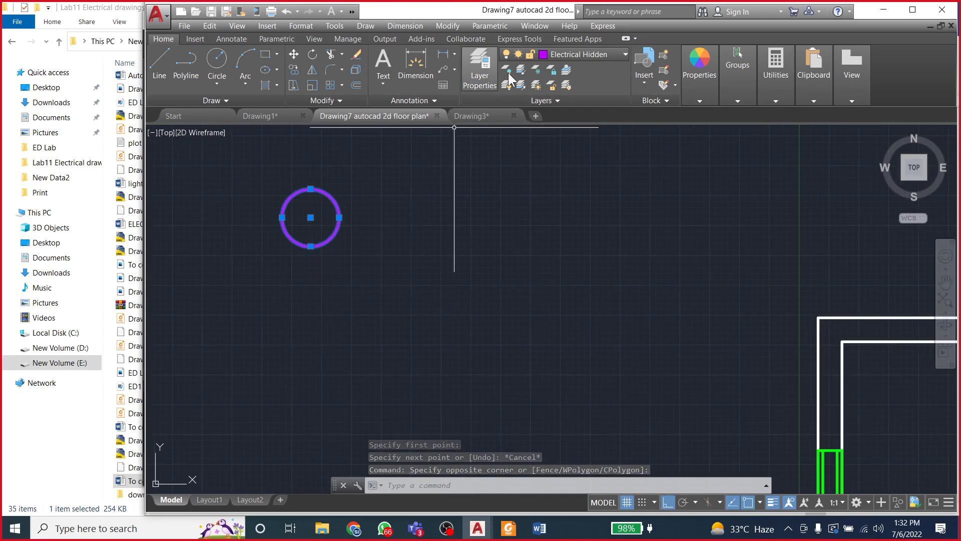
{"action": "left_click", "coordinate": [564, 55]}
{"action": "left_click", "coordinate": [557, 143]}
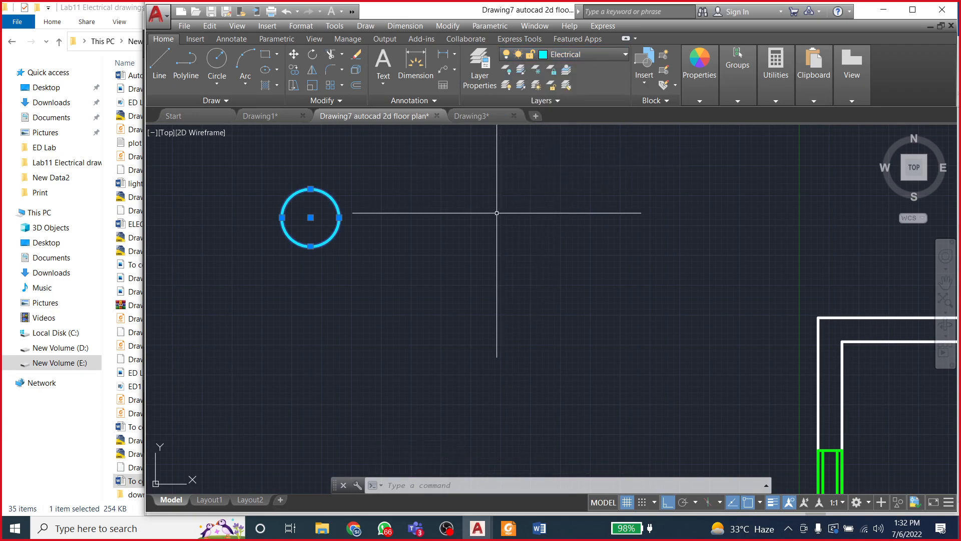
{"action": "scroll", "coordinate": [296, 214], "scroll_direction": "down", "scroll_amount": 5}
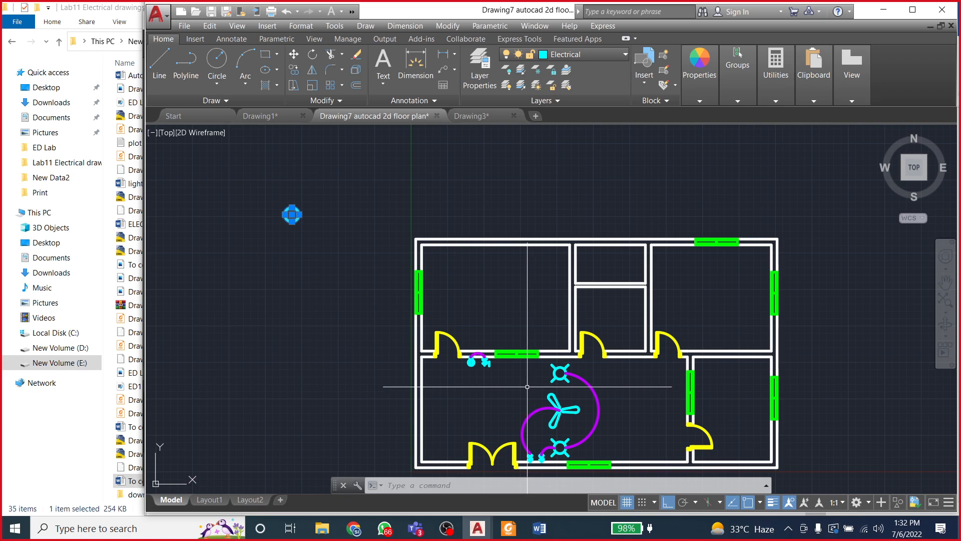
{"action": "scroll", "coordinate": [361, 211], "scroll_direction": "up", "scroll_amount": 2}
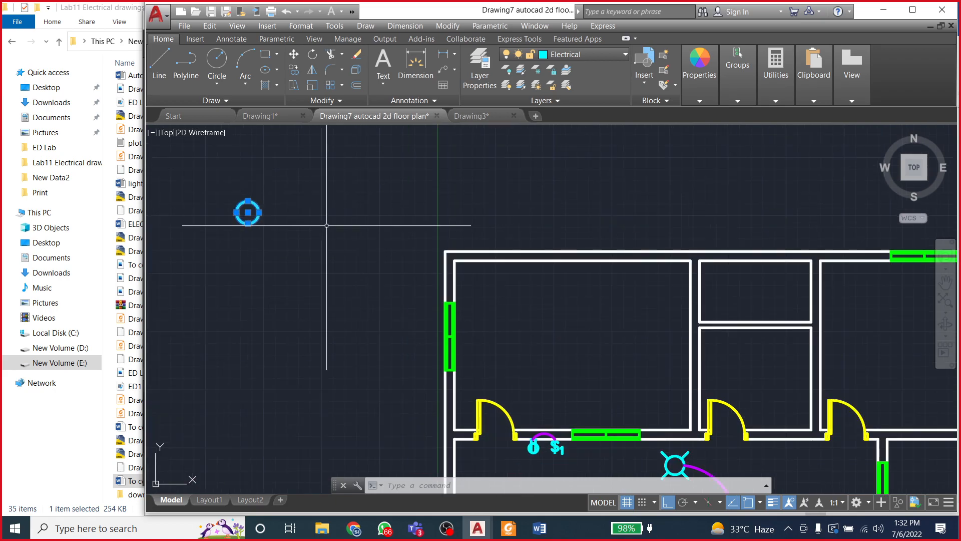
{"action": "double_click", "coordinate": [329, 247]}
{"action": "double_click", "coordinate": [306, 249]}
{"action": "key", "text": "Escape"}
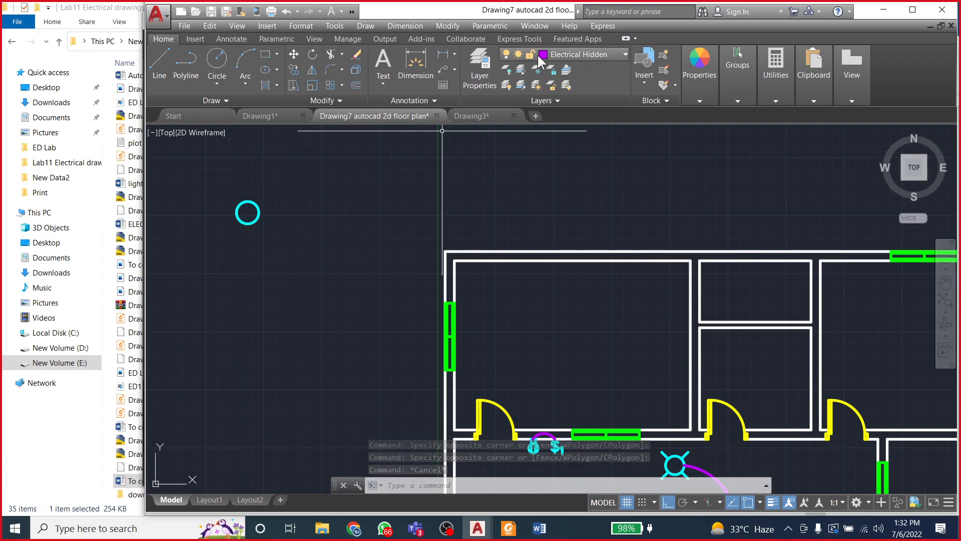
Step: Create a new layer named "electrical hidden2" and set its color to index 188
{"action": "left_click", "coordinate": [493, 90]}
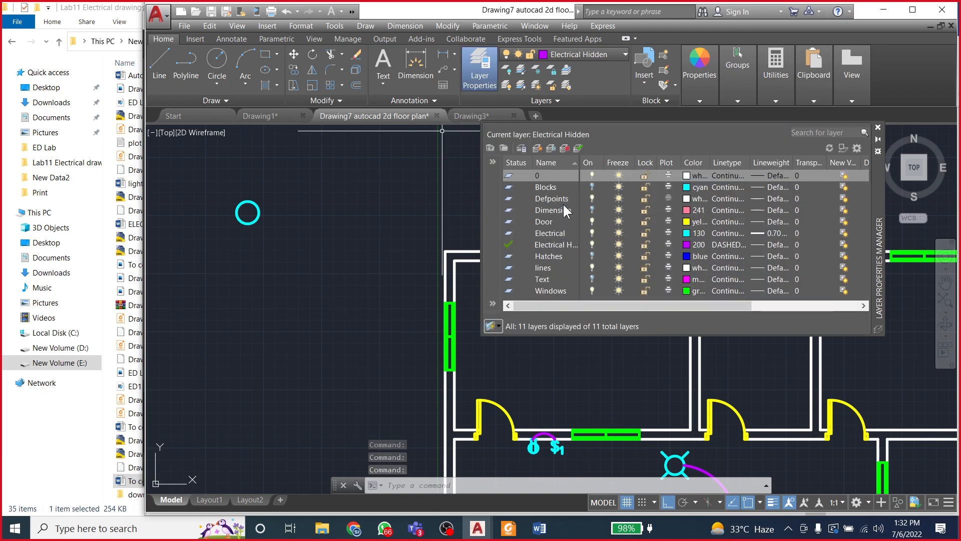
{"action": "left_click", "coordinate": [537, 149]}
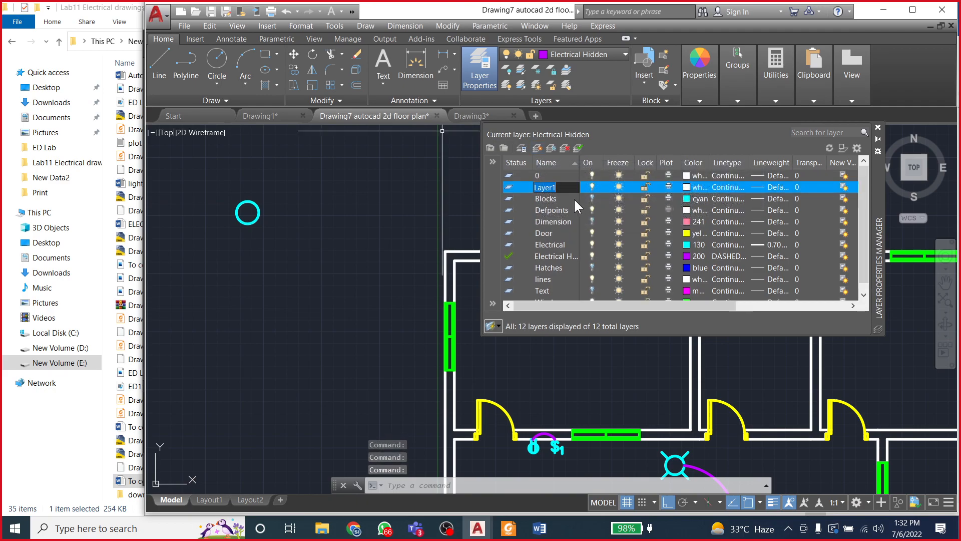
{"action": "type", "text": "electric"}
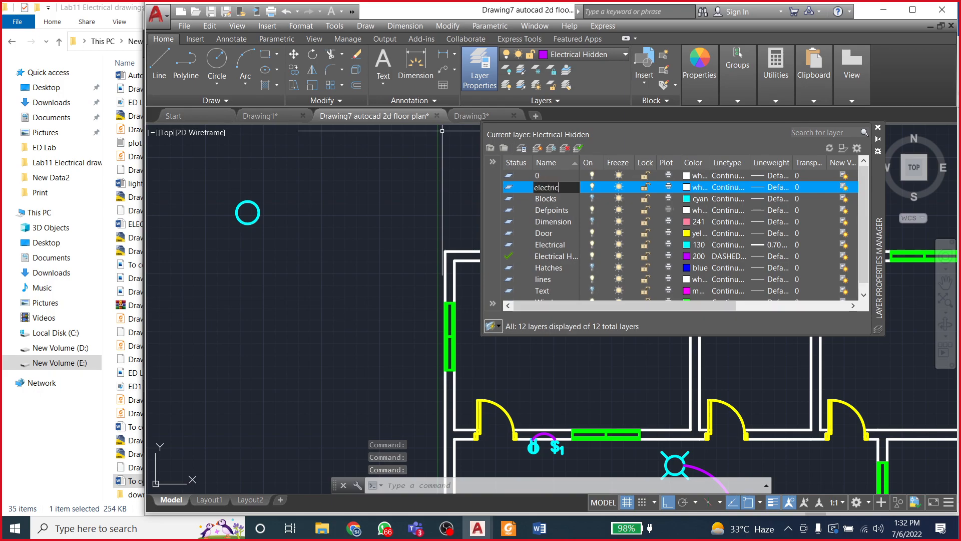
{"action": "type", "text": "al hidden1"}
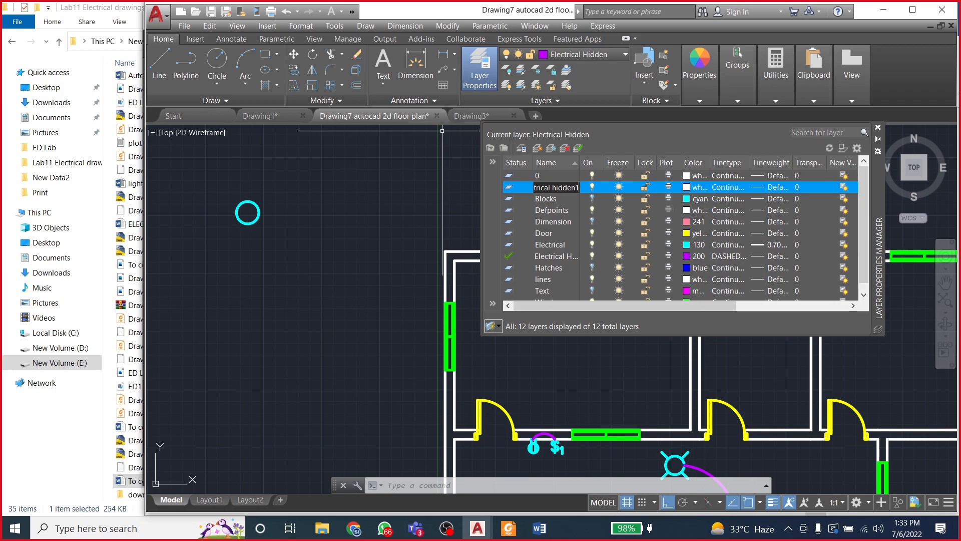
{"action": "key", "text": "BackSpace"}
{"action": "type", "text": "2"}
{"action": "left_click", "coordinate": [687, 186]}
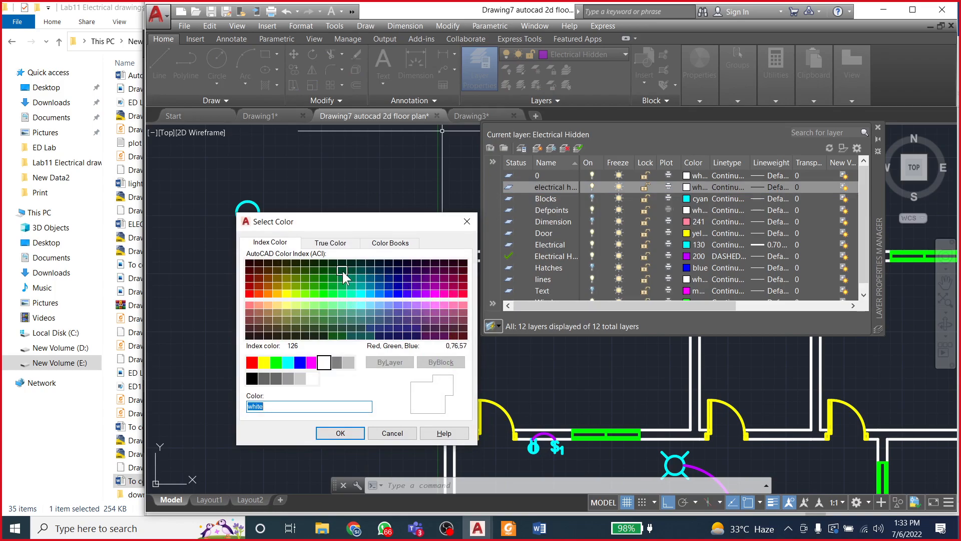
{"action": "left_click", "coordinate": [407, 262]}
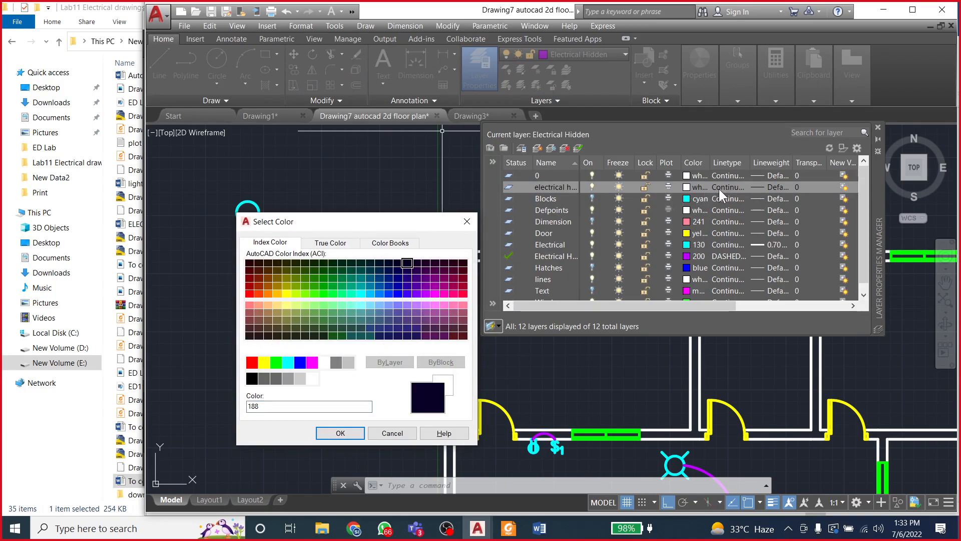
{"action": "left_click", "coordinate": [340, 433]}
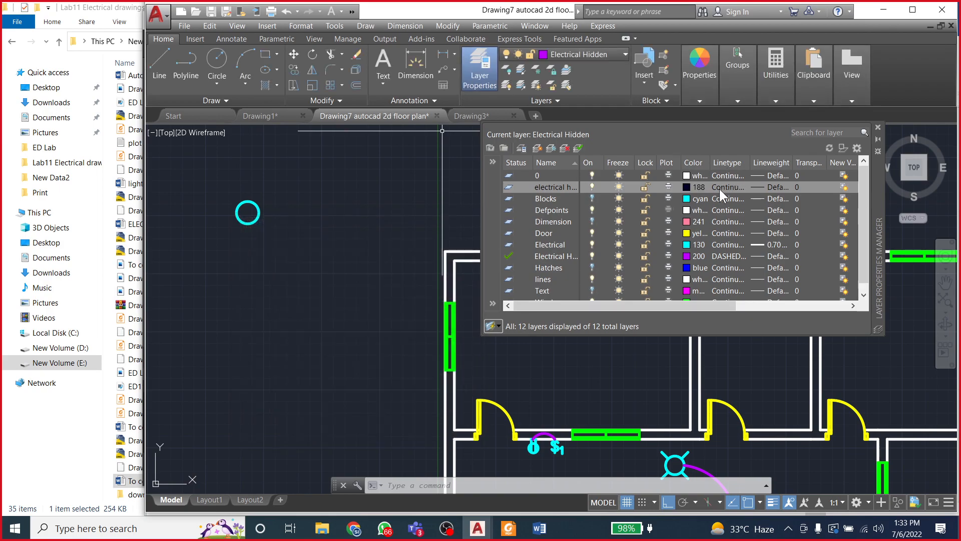
Step: Set the linetype of the electrical hidden2 layer to HIDDEN2
{"action": "left_click", "coordinate": [726, 186]}
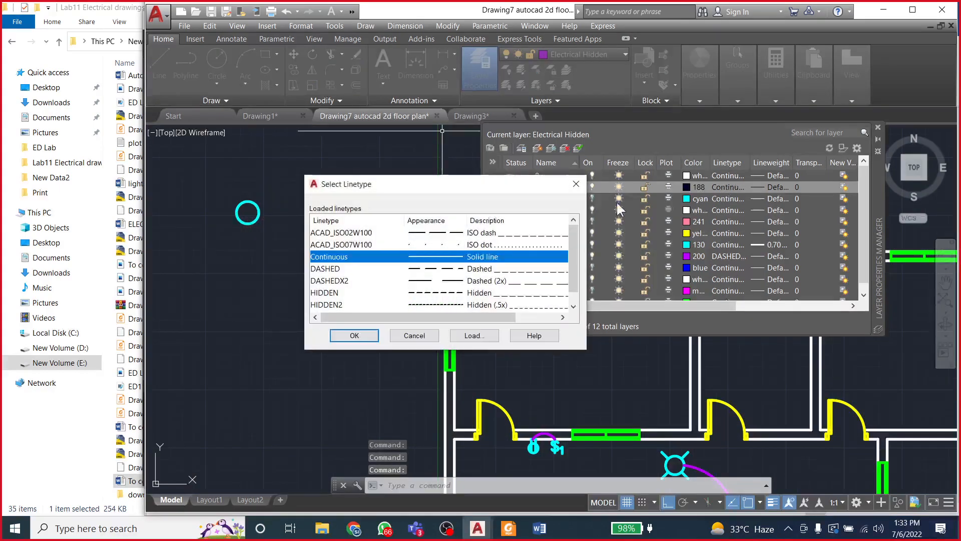
{"action": "left_click", "coordinate": [471, 336]}
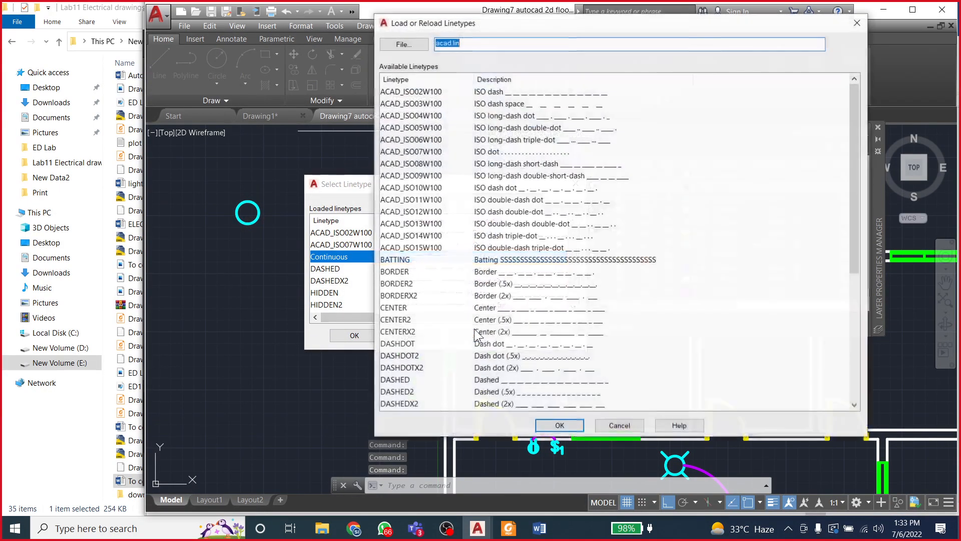
{"action": "scroll", "coordinate": [453, 250], "scroll_direction": "down", "scroll_amount": 5}
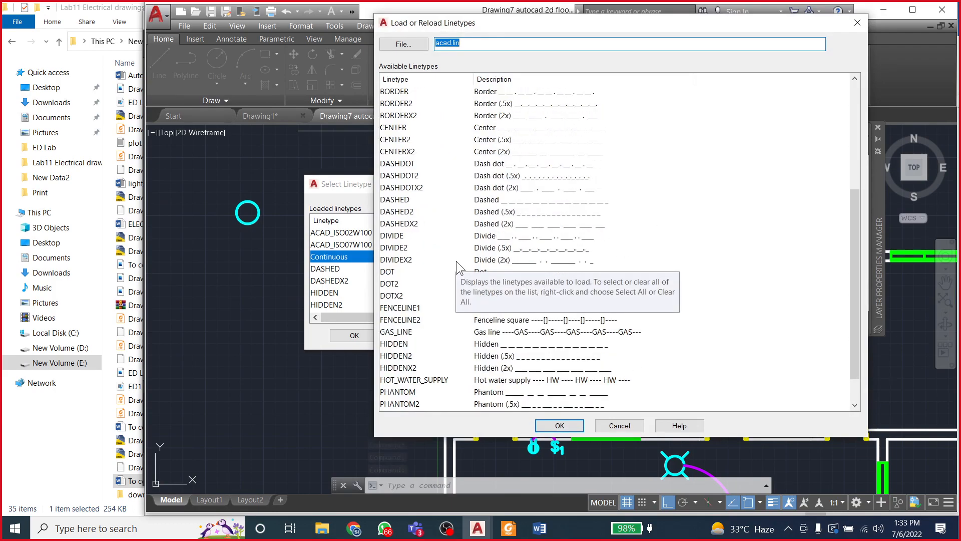
{"action": "left_click", "coordinate": [494, 368]}
{"action": "left_click", "coordinate": [545, 426]}
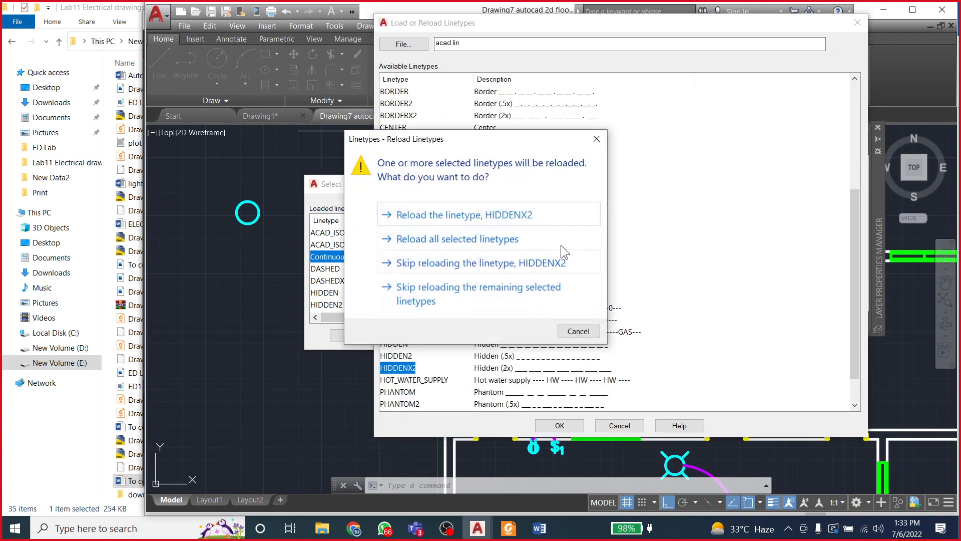
{"action": "left_click", "coordinate": [579, 332]}
{"action": "left_click", "coordinate": [620, 426]}
{"action": "left_click", "coordinate": [326, 305]}
{"action": "left_click", "coordinate": [354, 335]}
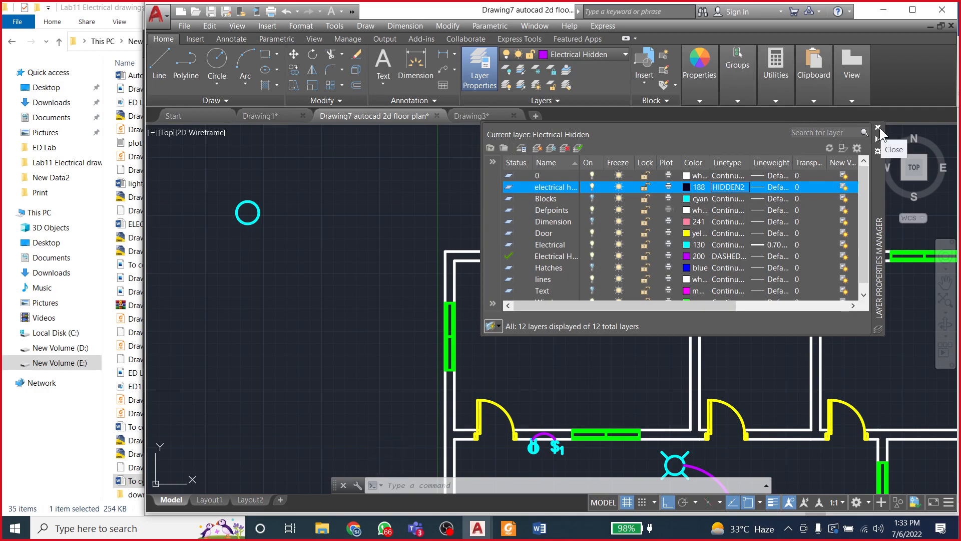
Step: Review the loadable and loaded linetypes for the electrical hidden2 layer, keep HIDDEN2 and close the layer manager
{"action": "left_click", "coordinate": [725, 187]}
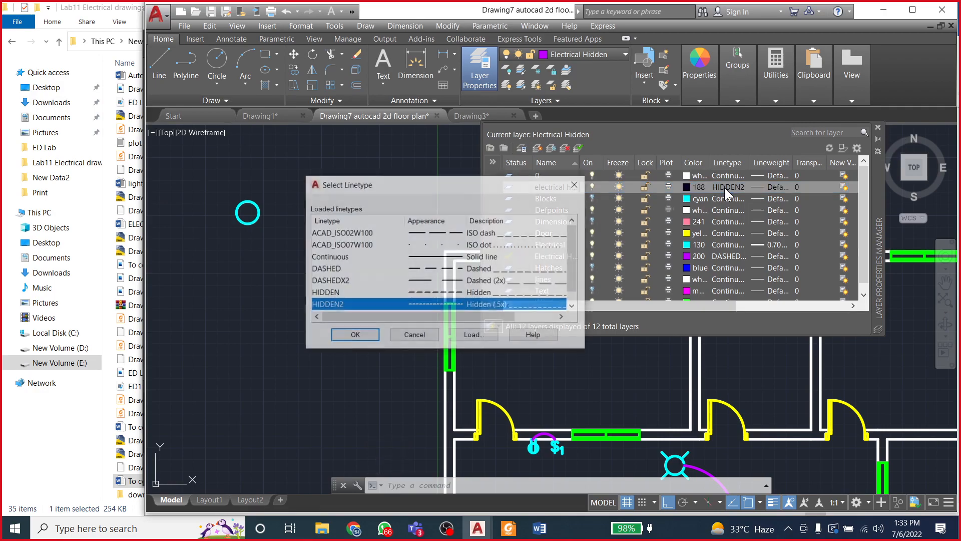
{"action": "left_click", "coordinate": [474, 336]}
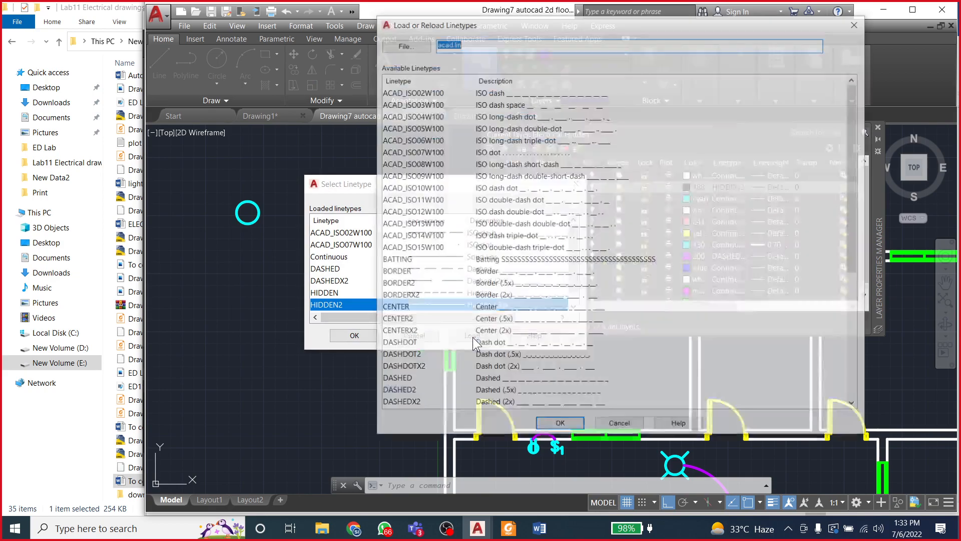
{"action": "scroll", "coordinate": [521, 185], "scroll_direction": "down", "scroll_amount": 6}
{"action": "scroll", "coordinate": [527, 251], "scroll_direction": "up", "scroll_amount": 6}
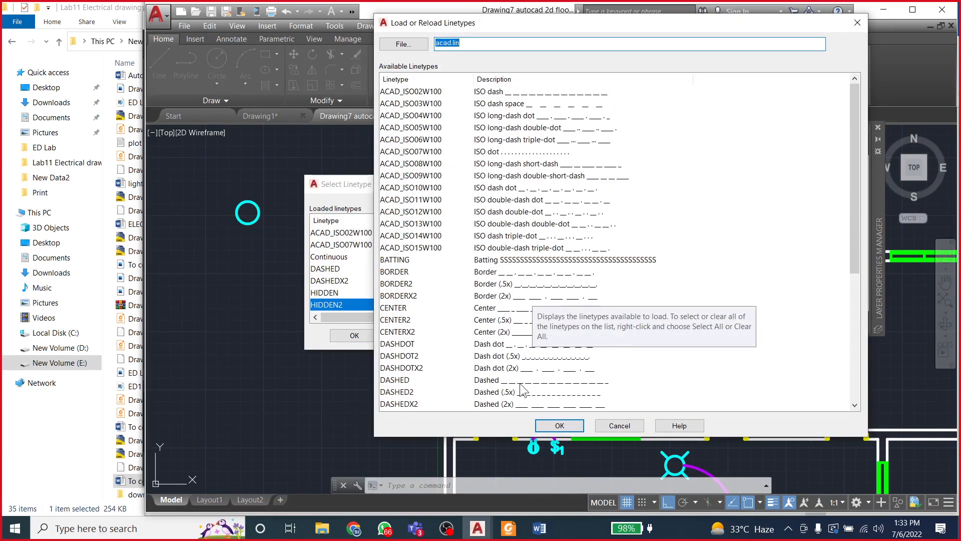
{"action": "left_click", "coordinate": [560, 426]}
{"action": "left_click", "coordinate": [671, 260]}
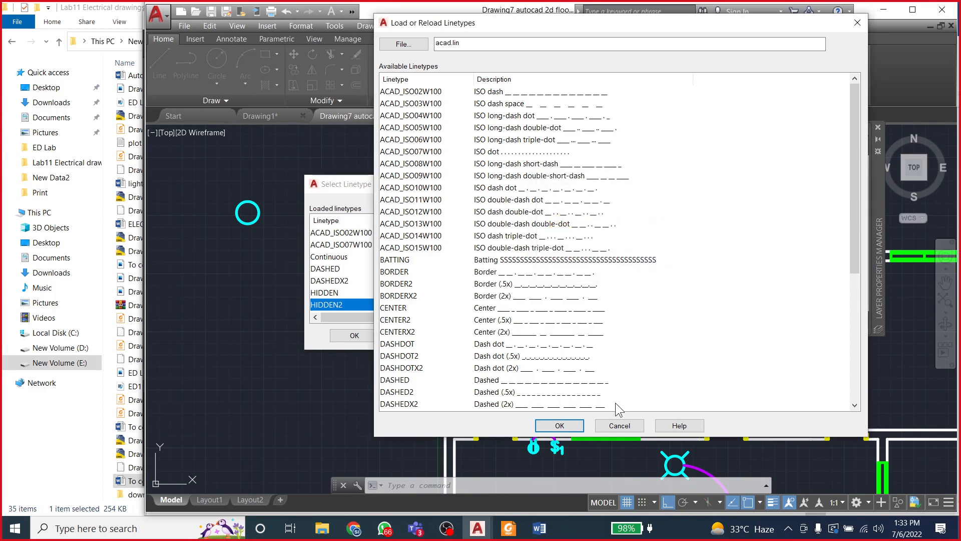
{"action": "left_click", "coordinate": [619, 426]}
{"action": "left_click", "coordinate": [377, 281]}
{"action": "left_click", "coordinate": [377, 294]}
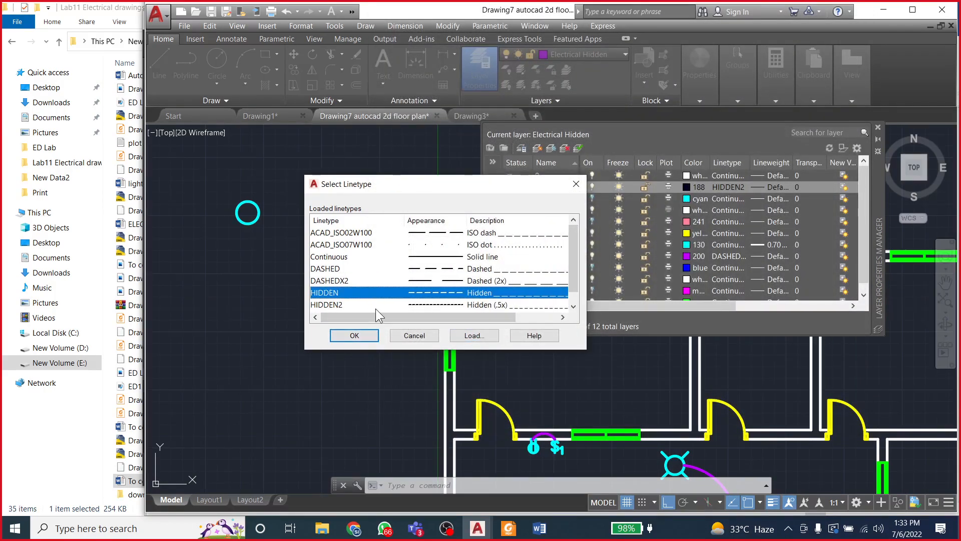
{"action": "left_click", "coordinate": [379, 304]}
{"action": "left_click", "coordinate": [354, 336]}
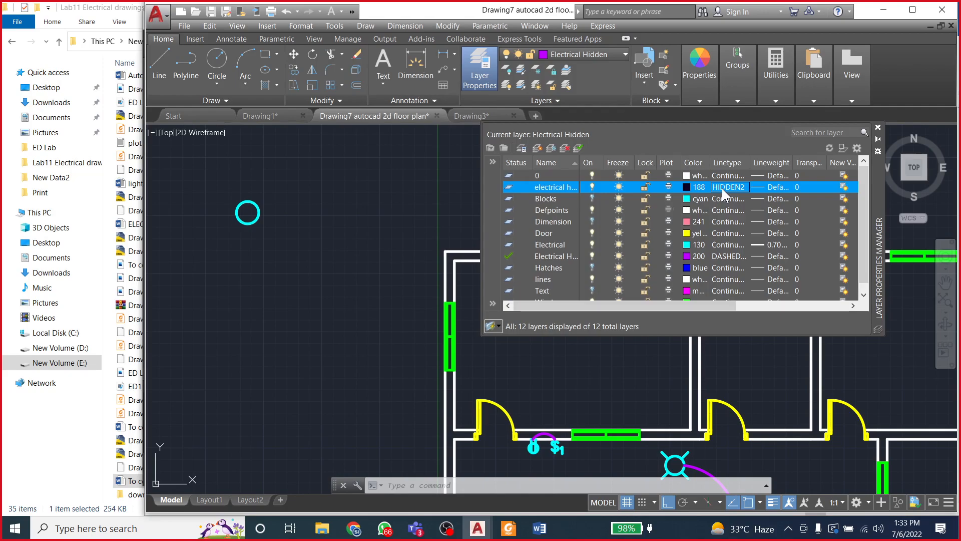
{"action": "left_click", "coordinate": [878, 127]}
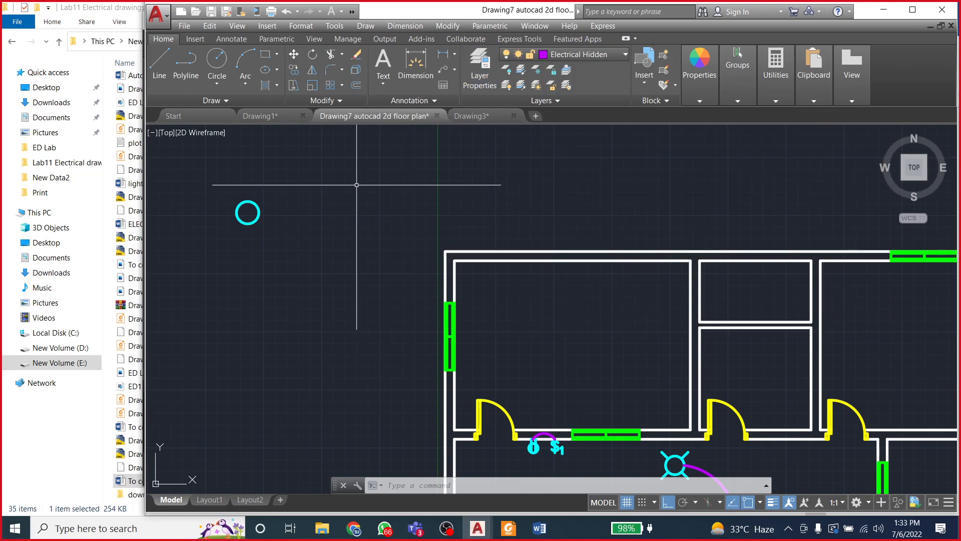
Step: Draw a horizontal line 24 long outward from the right quadrant of the circle northwest of the floor plan
{"action": "scroll", "coordinate": [356, 204], "scroll_direction": "down", "scroll_amount": 2}
{"action": "scroll", "coordinate": [405, 334], "scroll_direction": "down", "scroll_amount": 2}
{"action": "scroll", "coordinate": [407, 330], "scroll_direction": "up", "scroll_amount": 2}
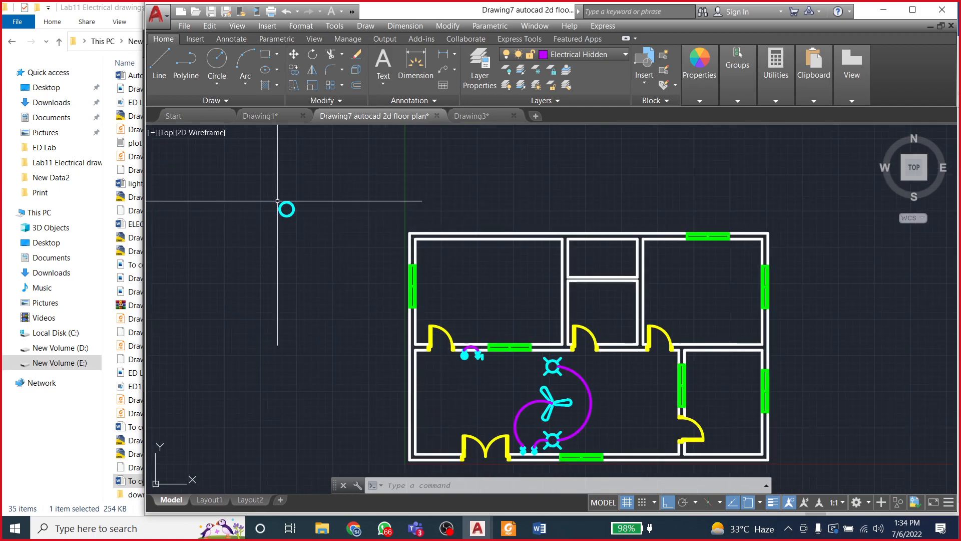
{"action": "scroll", "coordinate": [284, 211], "scroll_direction": "up", "scroll_amount": 2}
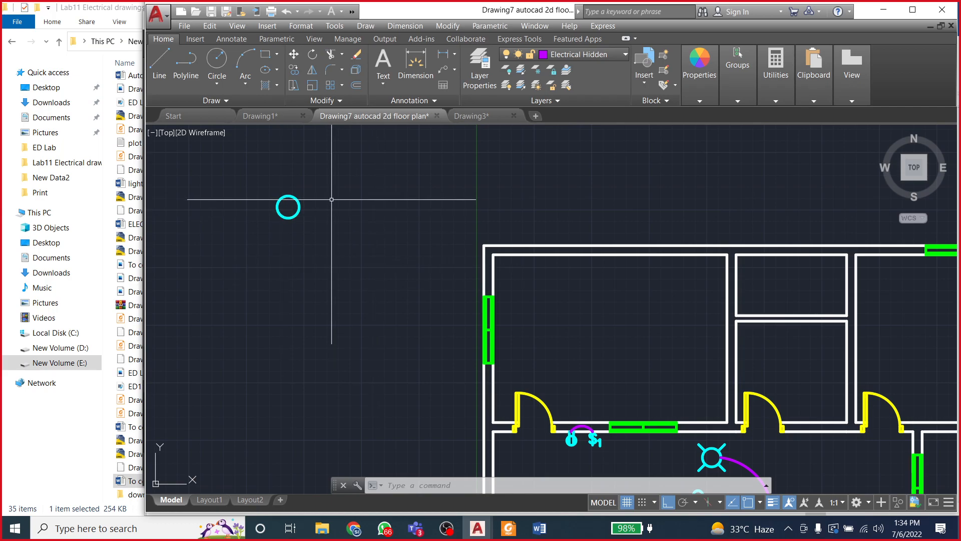
{"action": "left_click", "coordinate": [159, 62]}
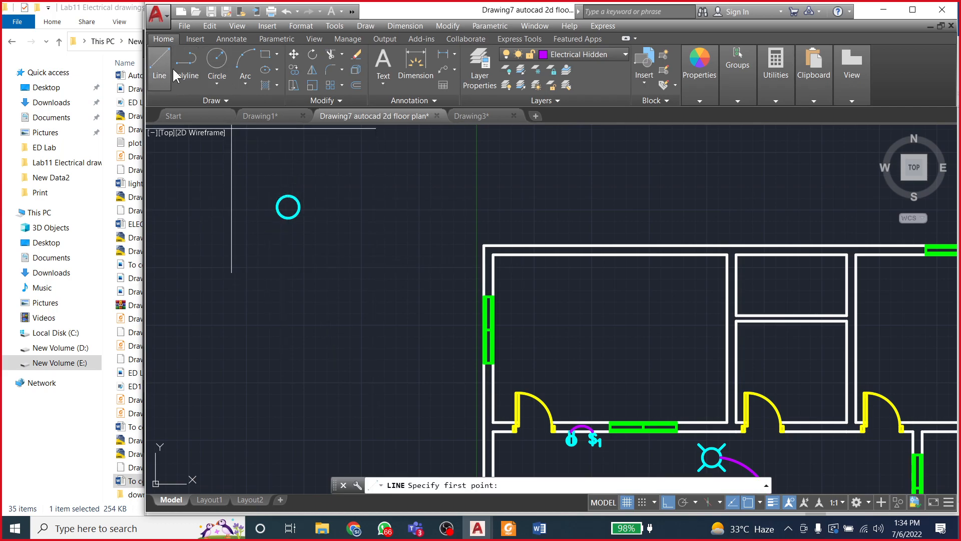
{"action": "left_click", "coordinate": [298, 206]}
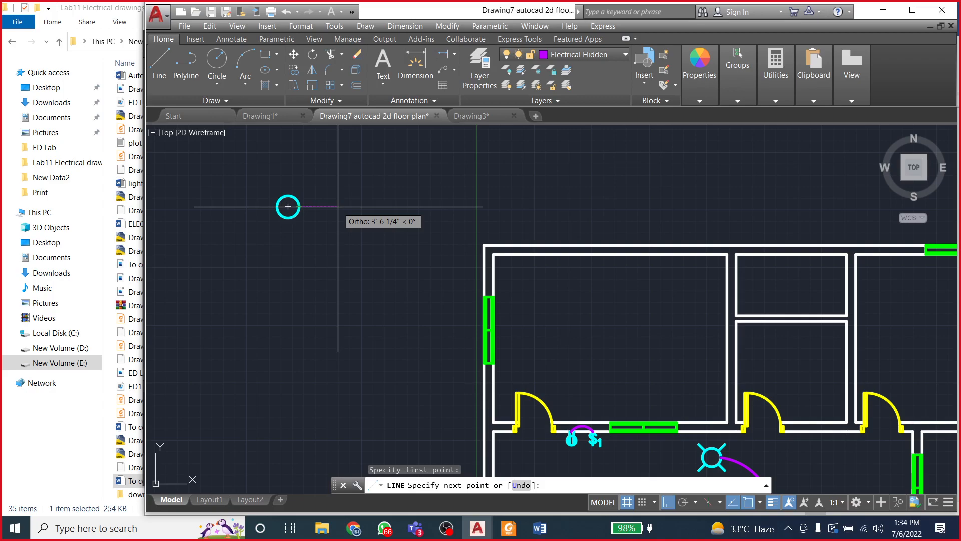
{"action": "type", "text": "24"}
{"action": "key", "text": "Return"}
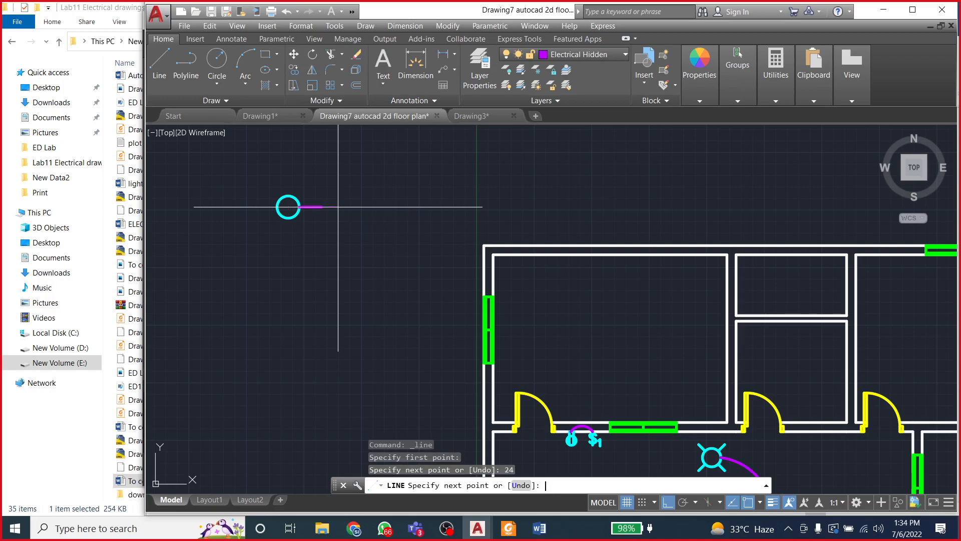
{"action": "key", "text": "Escape"}
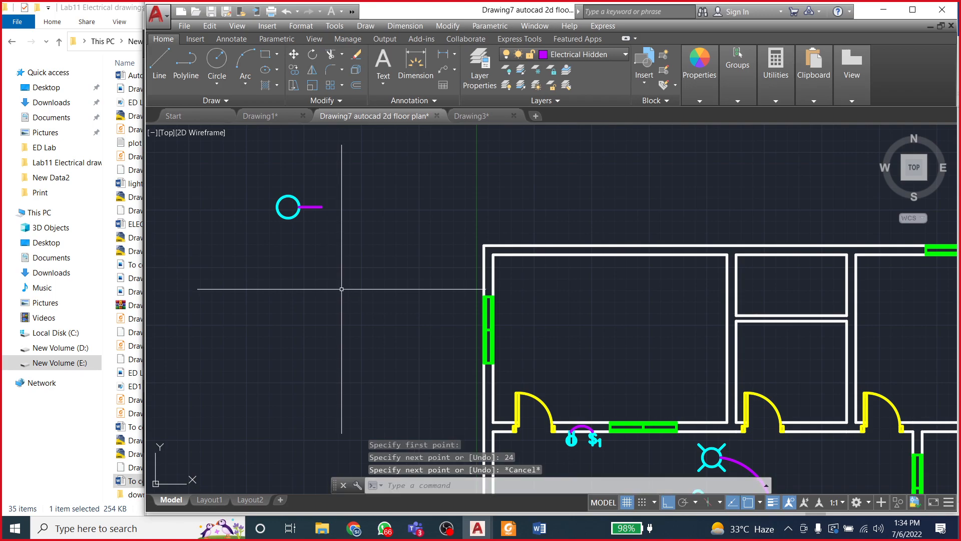
Step: Move the circle and its horizontal line to the Electrical layer and make Electrical the current layer
{"action": "left_click", "coordinate": [265, 182]}
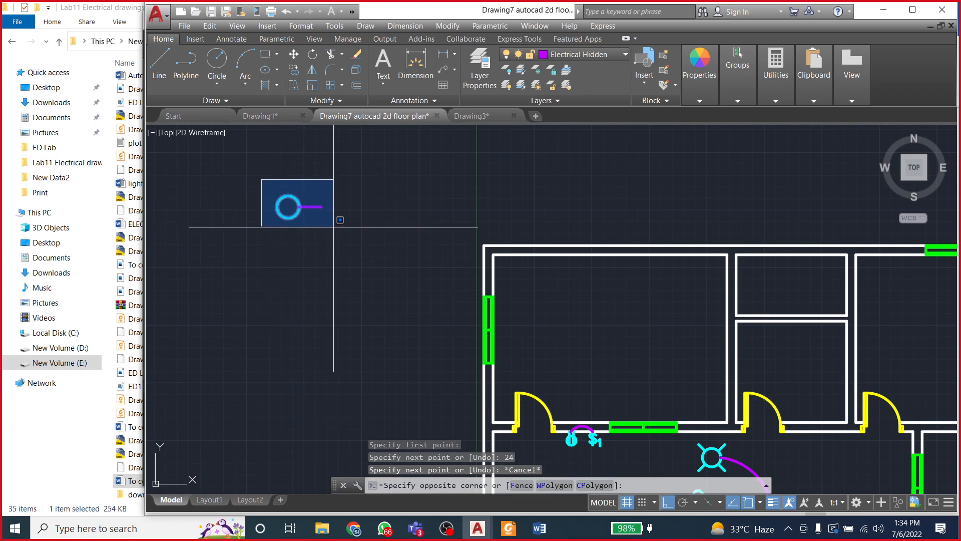
{"action": "left_click", "coordinate": [348, 231]}
{"action": "left_click", "coordinate": [587, 53]}
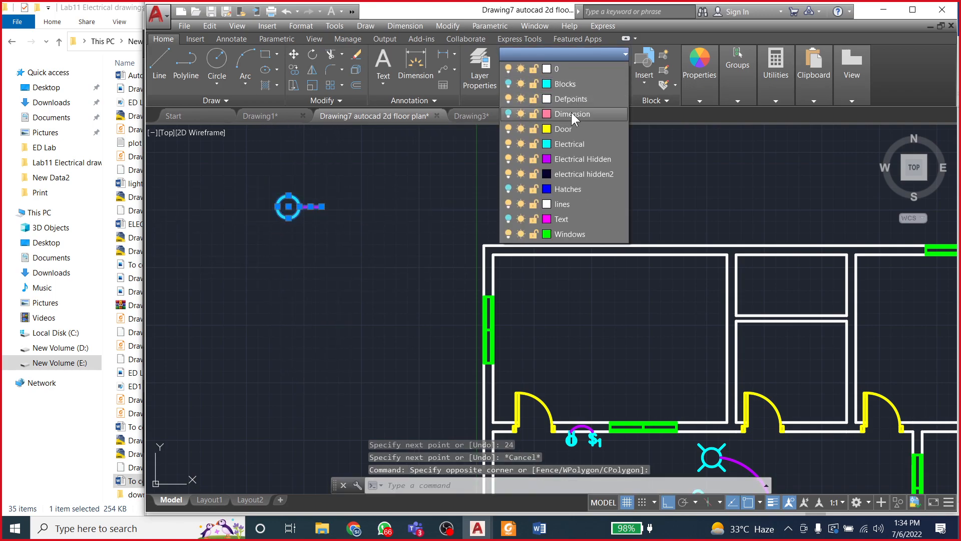
{"action": "left_click", "coordinate": [571, 144]}
{"action": "left_click", "coordinate": [311, 251]}
{"action": "key", "text": "Escape"}
{"action": "key", "text": "Escape"}
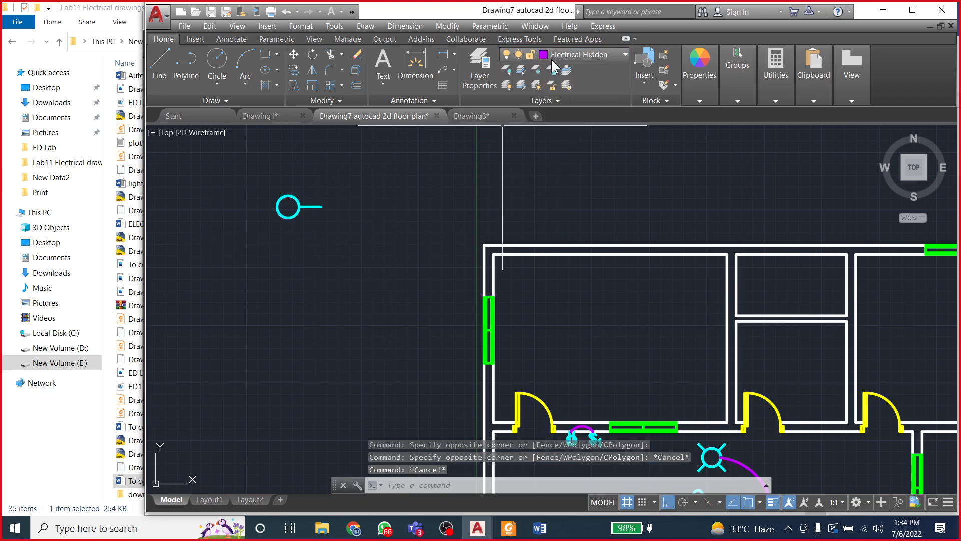
{"action": "left_click", "coordinate": [553, 55]}
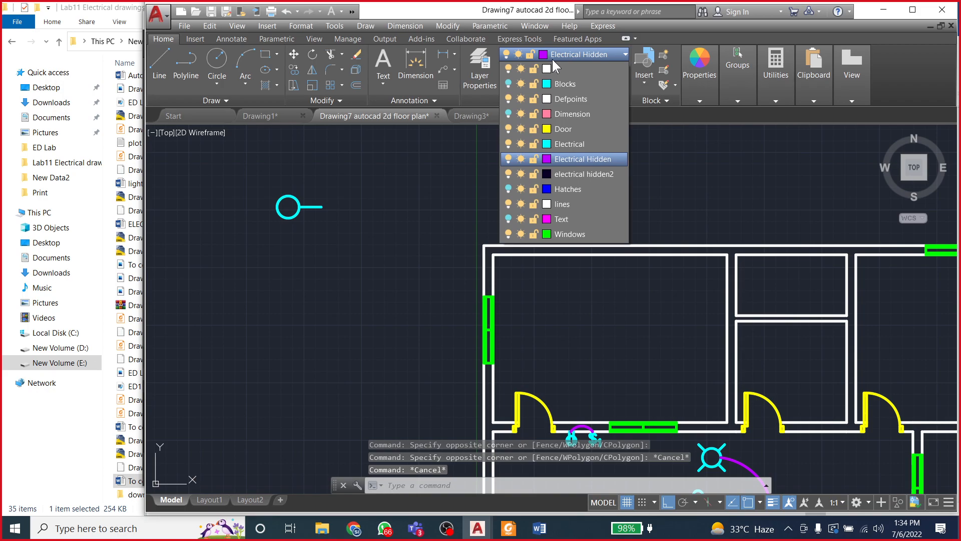
{"action": "left_click", "coordinate": [571, 143]}
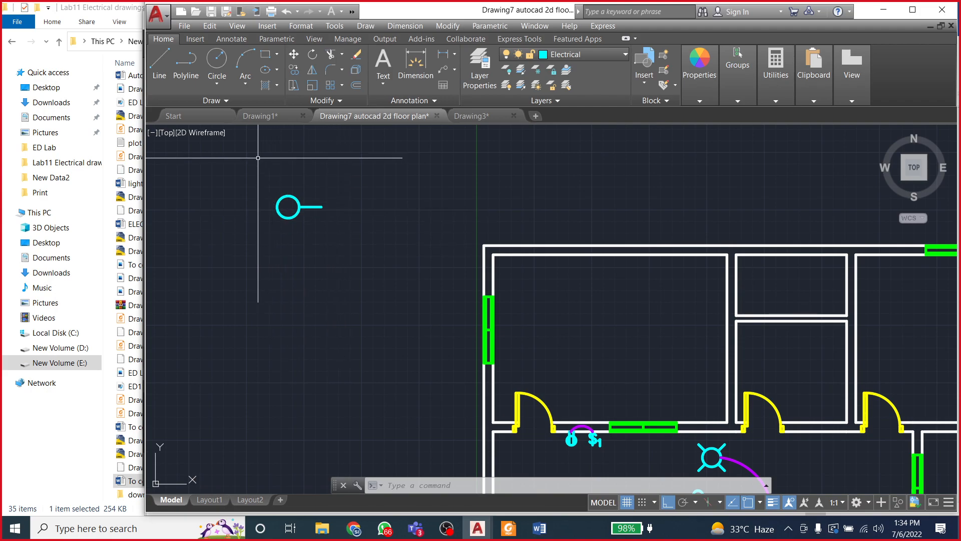
Step: With Ortho off, start a line at the horizontal line's free end and draw a segment 12 long at 45 degrees
{"action": "left_click", "coordinate": [159, 62]}
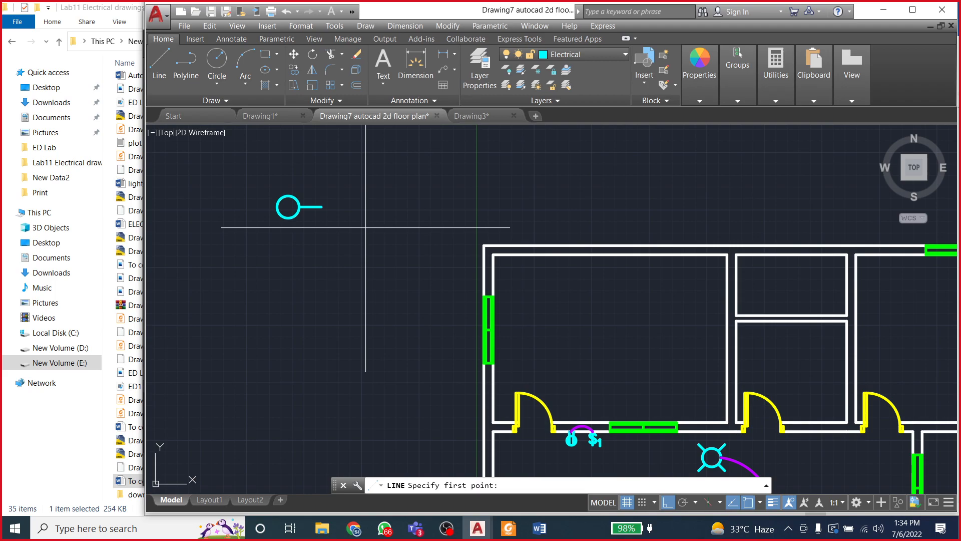
{"action": "left_click", "coordinate": [322, 206]}
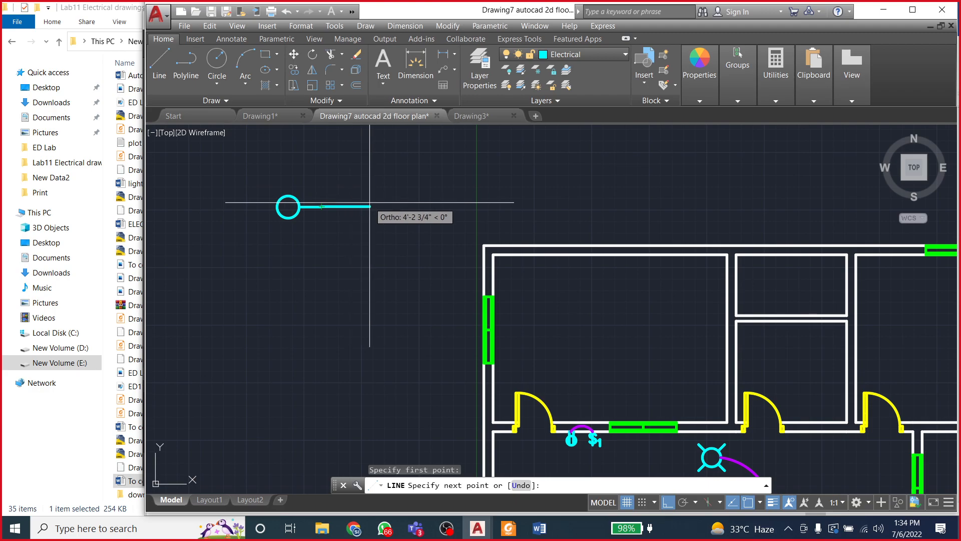
{"action": "left_click", "coordinate": [667, 502]}
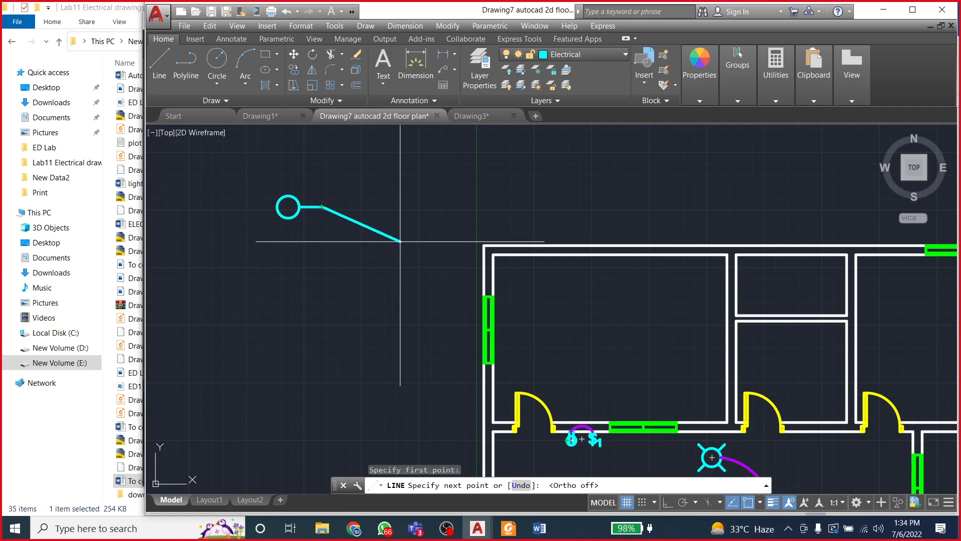
{"action": "scroll", "coordinate": [341, 191], "scroll_direction": "up", "scroll_amount": 3}
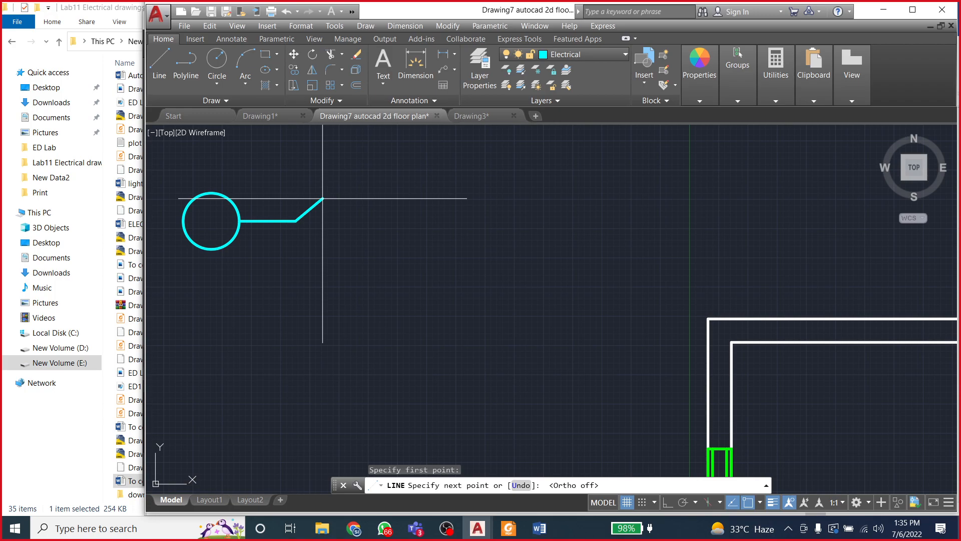
{"action": "type", "text": "@12"}
{"action": "type", "text": "<45"}
{"action": "key", "text": "Return"}
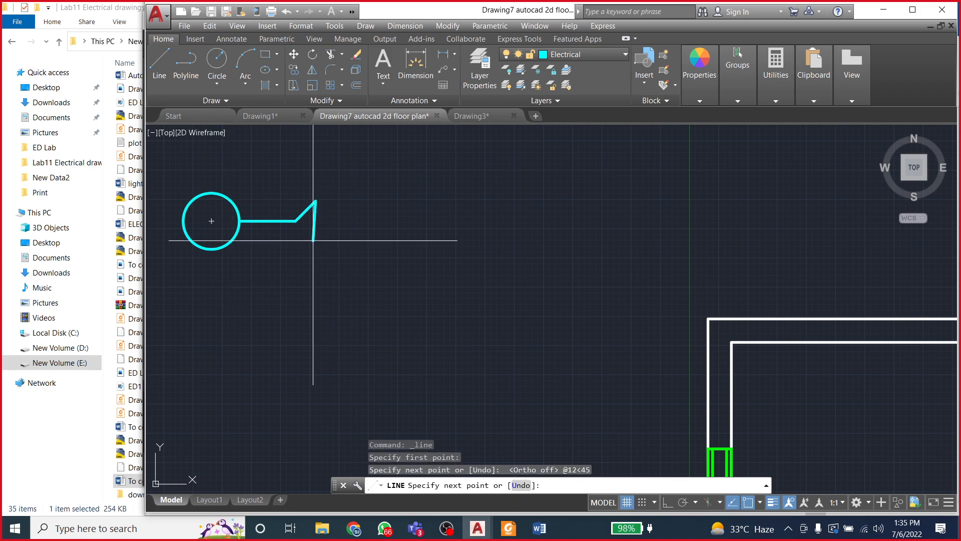
Step: Continue the zigzag with a segment 24 long at 315 degrees and one 12 long at 45 degrees, ending the line there
{"action": "scroll", "coordinate": [310, 194], "scroll_direction": "up", "scroll_amount": 2}
{"action": "scroll", "coordinate": [310, 195], "scroll_direction": "up", "scroll_amount": 2}
{"action": "scroll", "coordinate": [397, 215], "scroll_direction": "down", "scroll_amount": 2}
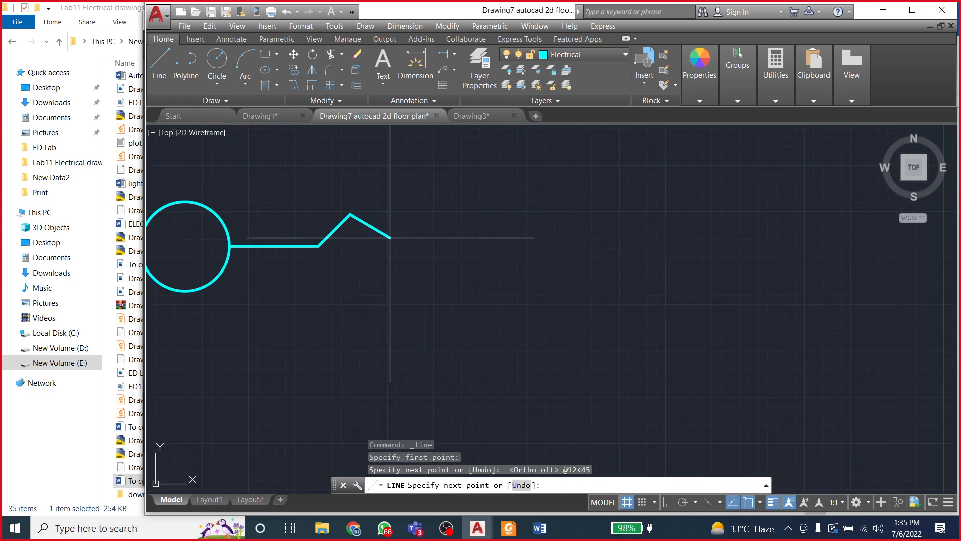
{"action": "scroll", "coordinate": [391, 244], "scroll_direction": "down", "scroll_amount": 1}
{"action": "scroll", "coordinate": [392, 244], "scroll_direction": "up", "scroll_amount": 1}
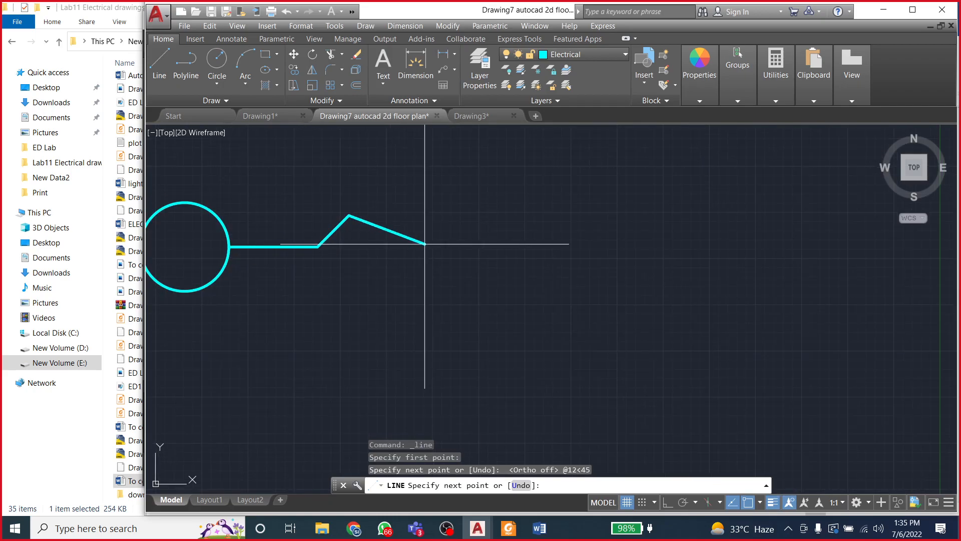
{"action": "scroll", "coordinate": [405, 253], "scroll_direction": "down", "scroll_amount": 1}
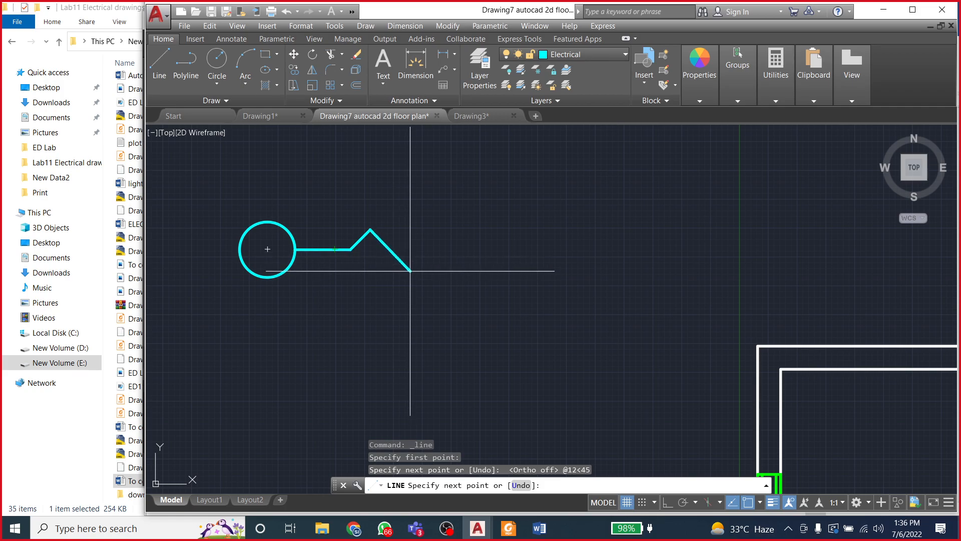
{"action": "type", "text": "@"}
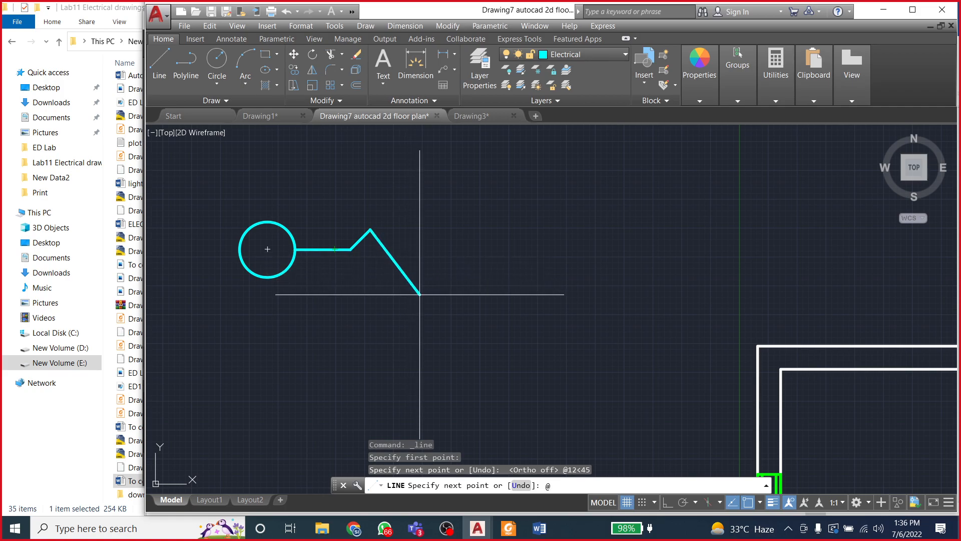
{"action": "type", "text": "24<315"}
{"action": "key", "text": "Return"}
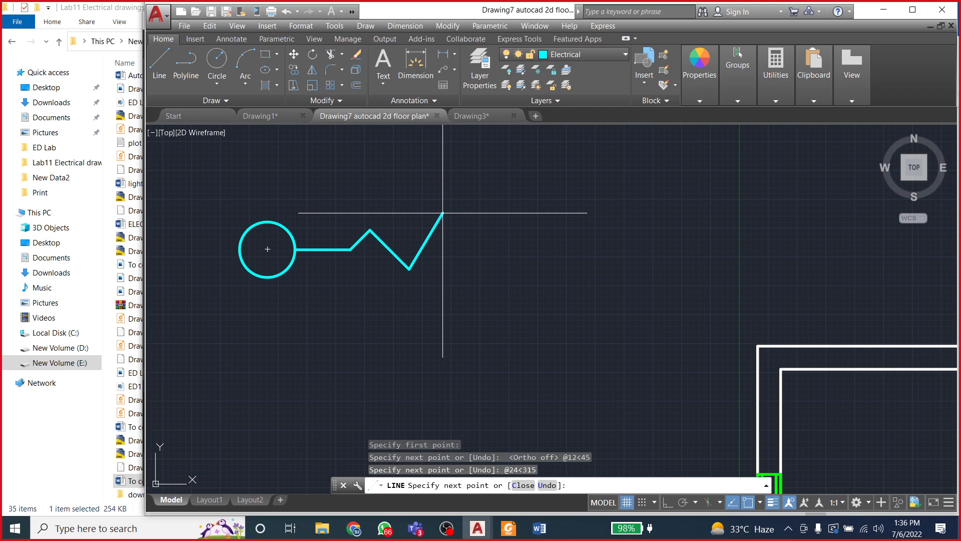
{"action": "type", "text": "@12<45"}
{"action": "key", "text": "Return"}
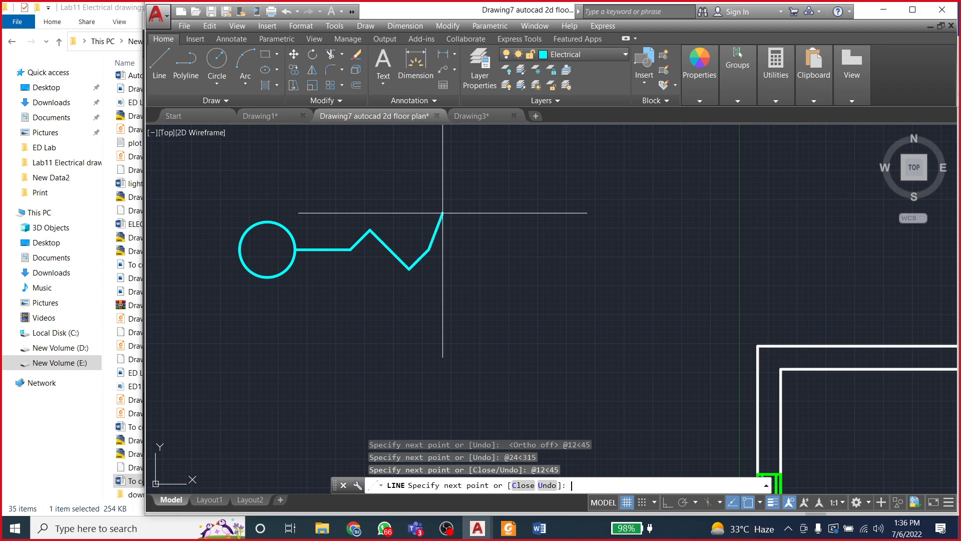
{"action": "key", "text": "Escape"}
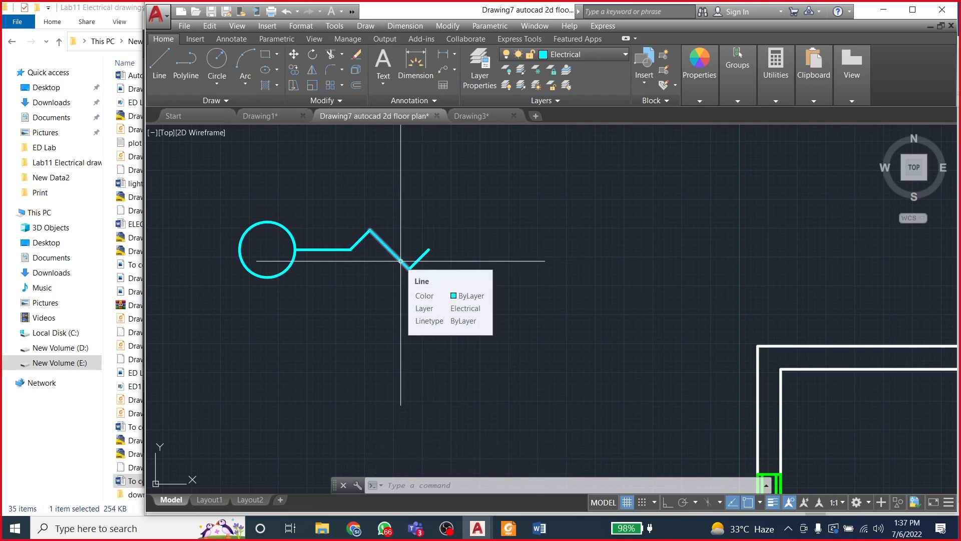
Step: Copy the three zigzag segments as a horizontal array of 5 items placed end to end, with Ortho on
{"action": "left_click", "coordinate": [349, 214]}
{"action": "left_click", "coordinate": [455, 297]}
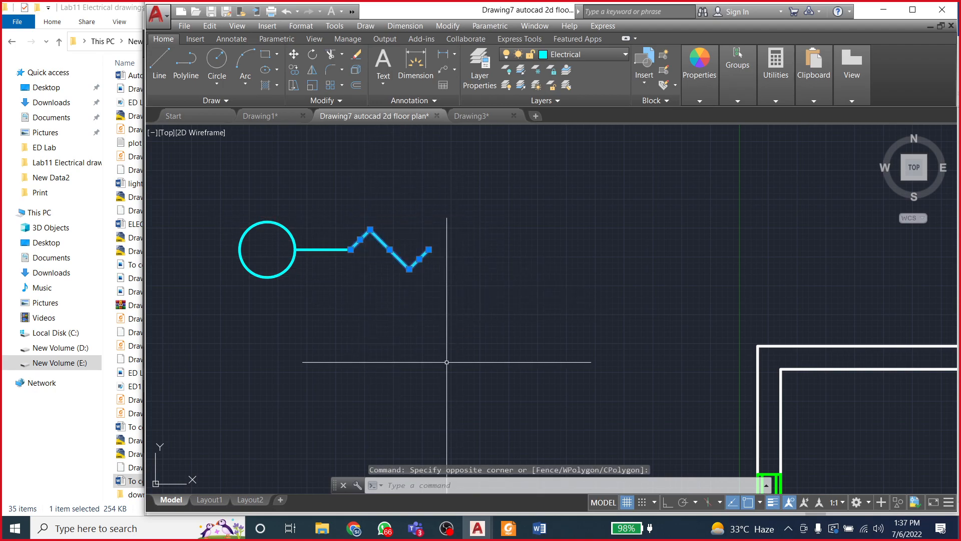
{"action": "left_click", "coordinate": [295, 69]}
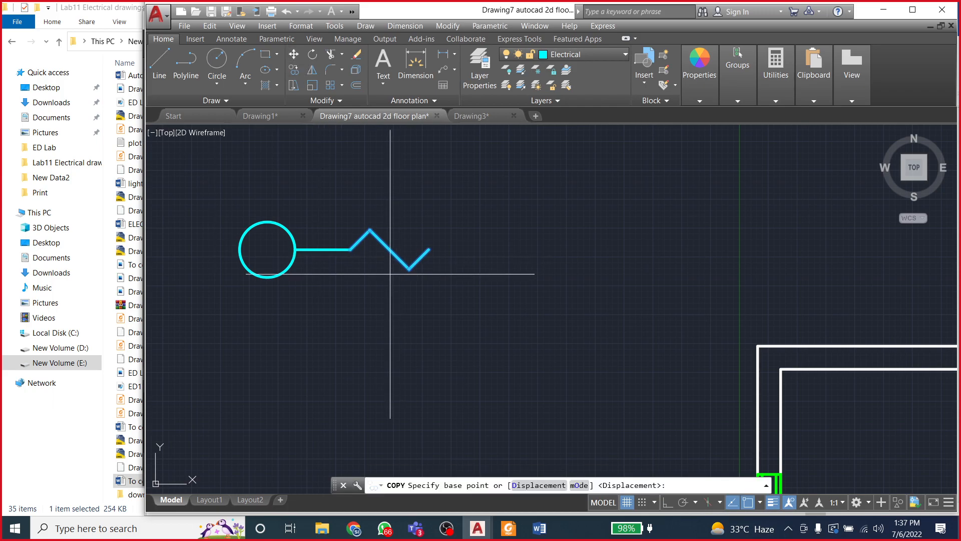
{"action": "left_click", "coordinate": [351, 249]}
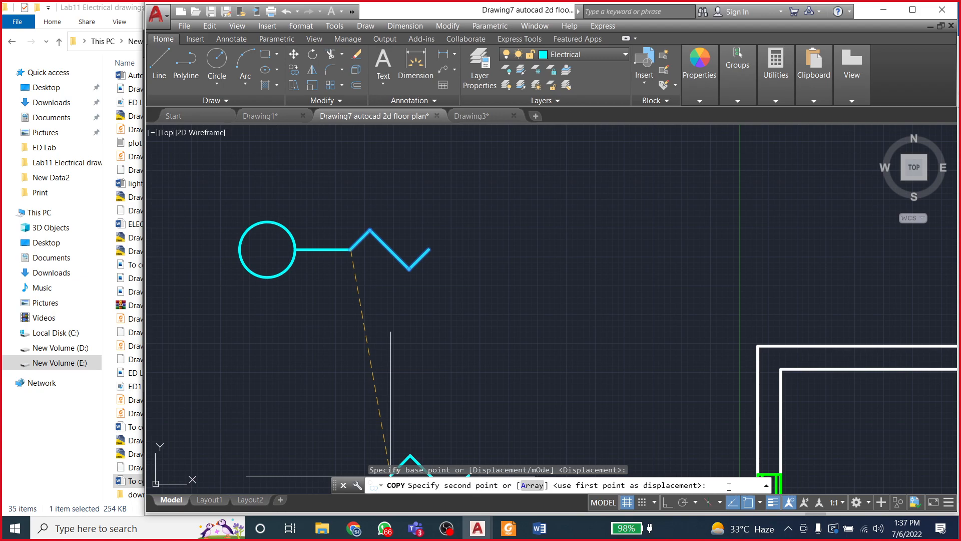
{"action": "key", "text": "Return"}
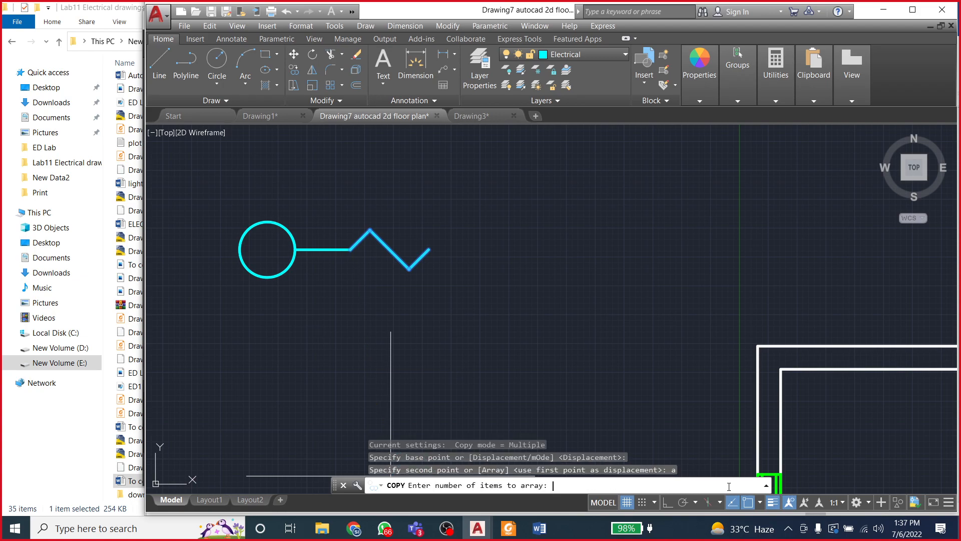
{"action": "type", "text": "5"}
{"action": "key", "text": "Return"}
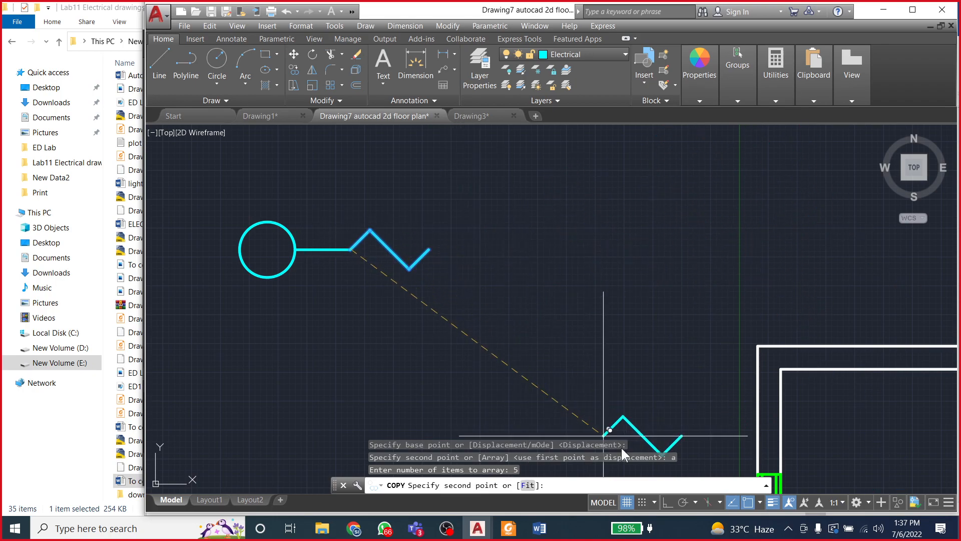
{"action": "left_click", "coordinate": [668, 502]}
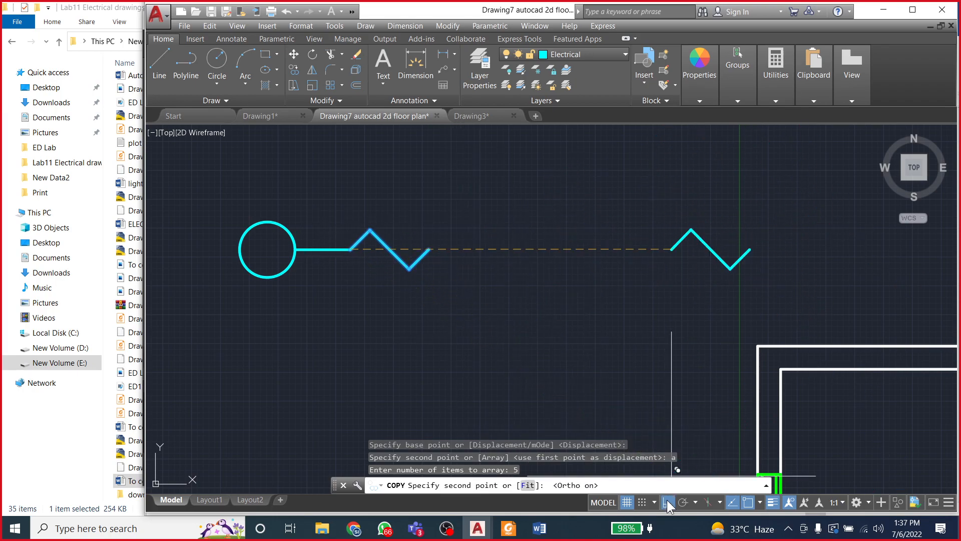
{"action": "scroll", "coordinate": [431, 246], "scroll_direction": "up", "scroll_amount": 5}
{"action": "left_click", "coordinate": [430, 247]}
{"action": "key", "text": "Return"}
{"action": "scroll", "coordinate": [313, 366], "scroll_direction": "down", "scroll_amount": 4}
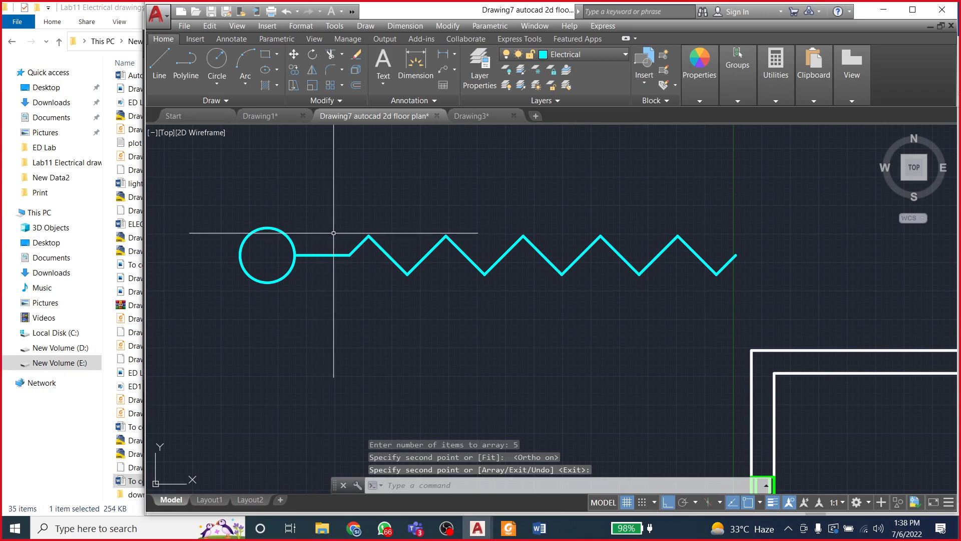
{"action": "scroll", "coordinate": [333, 271], "scroll_direction": "down", "scroll_amount": 2}
{"action": "left_click", "coordinate": [263, 221]}
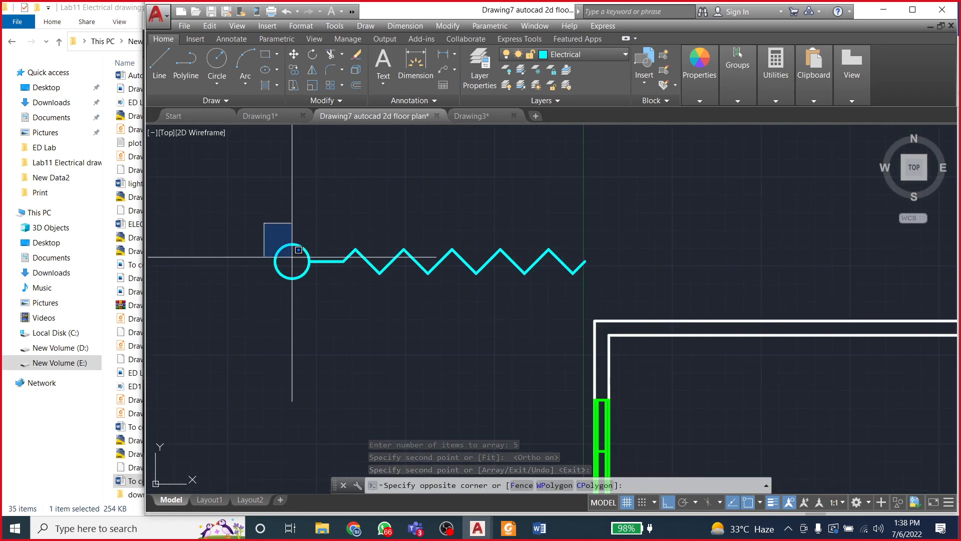
{"action": "left_click", "coordinate": [350, 294]}
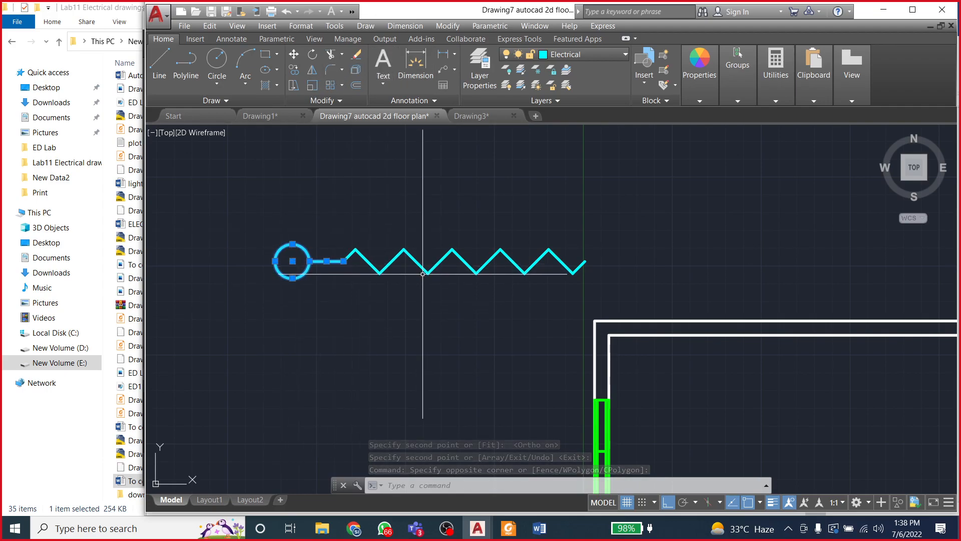
{"action": "left_click", "coordinate": [312, 69]}
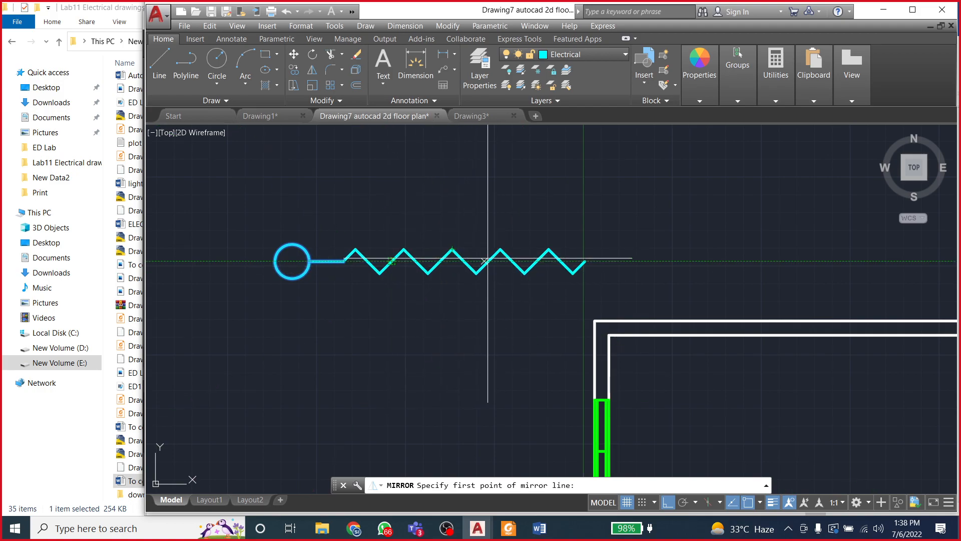
{"action": "left_click", "coordinate": [452, 249]}
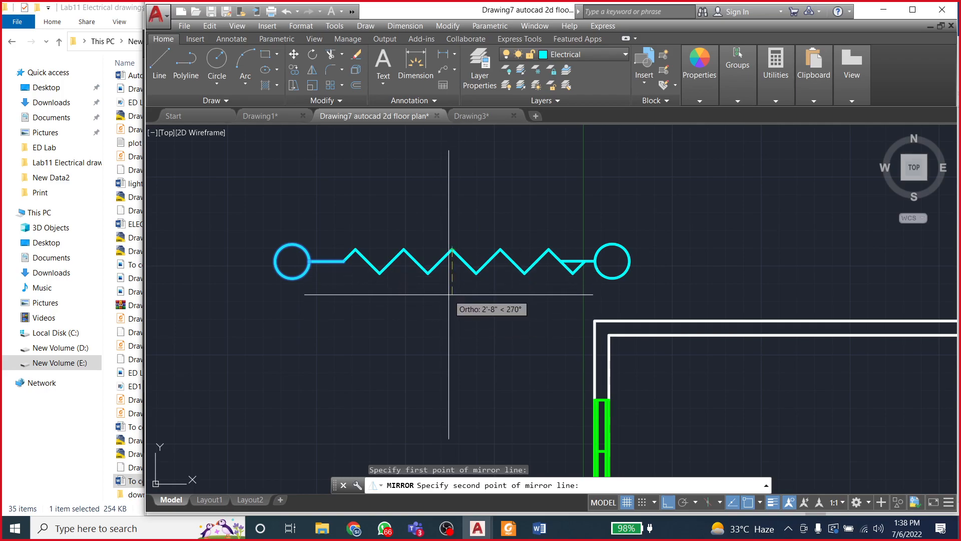
{"action": "key", "text": "Escape"}
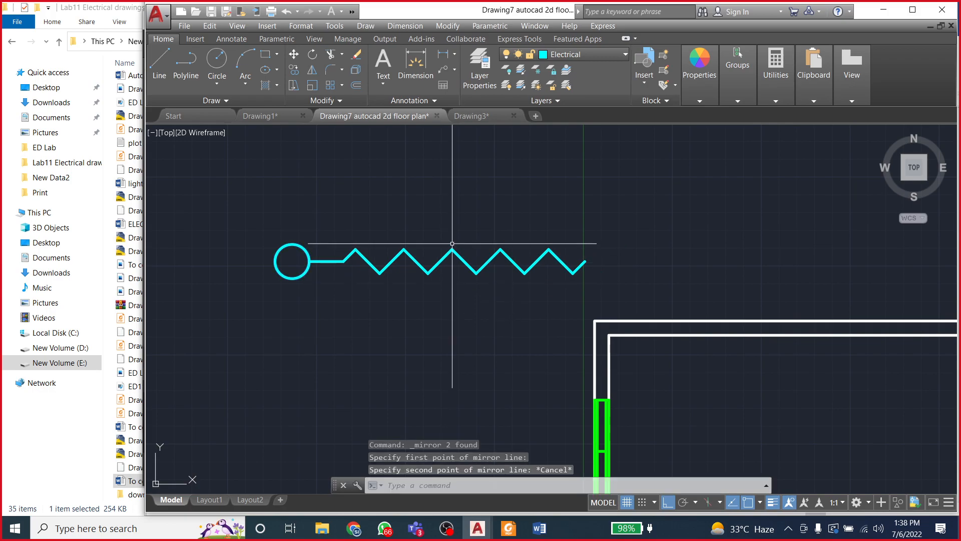
Step: Mirror the circle and its lead line about a vertical axis through the middle of the zigzag, keeping the source objects
{"action": "left_click", "coordinate": [250, 216]}
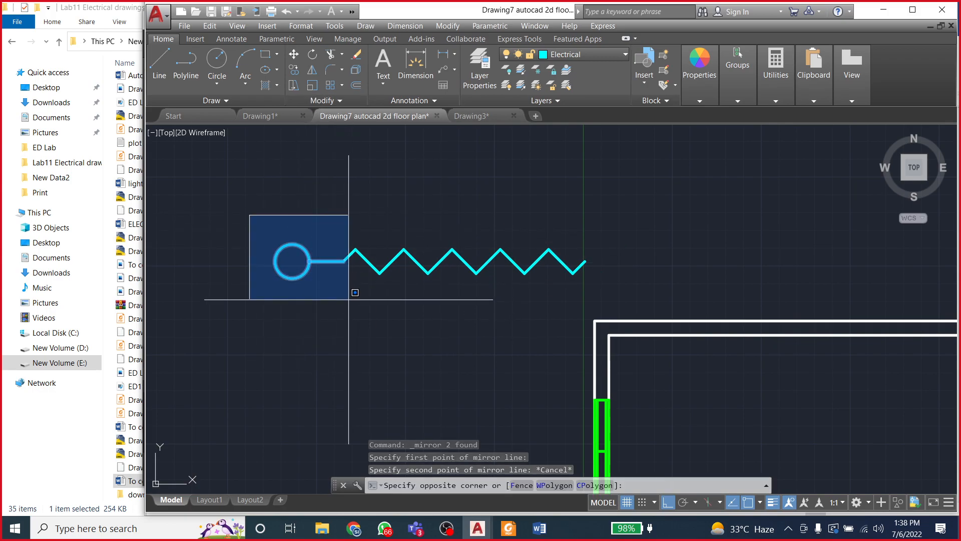
{"action": "left_click", "coordinate": [349, 299]}
{"action": "left_click", "coordinate": [312, 70]}
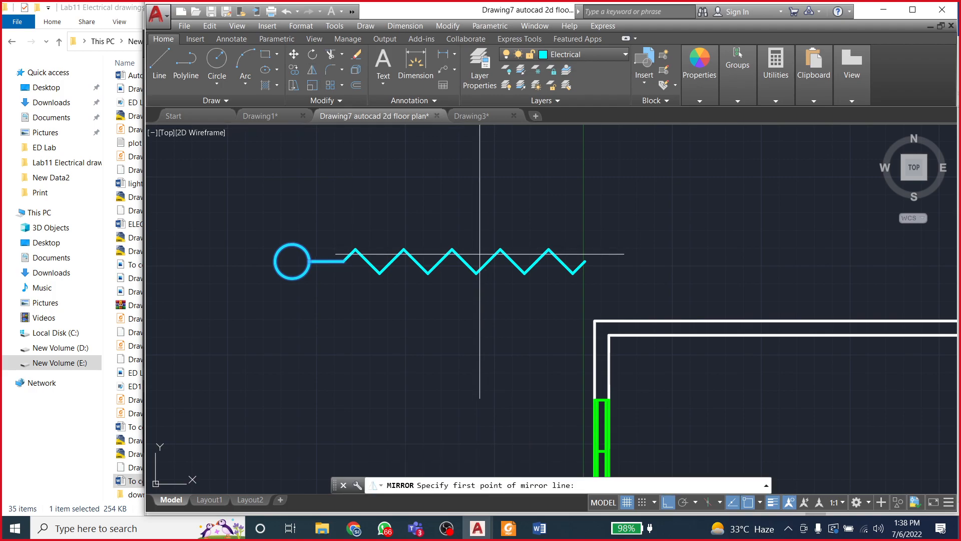
{"action": "left_click", "coordinate": [464, 260]}
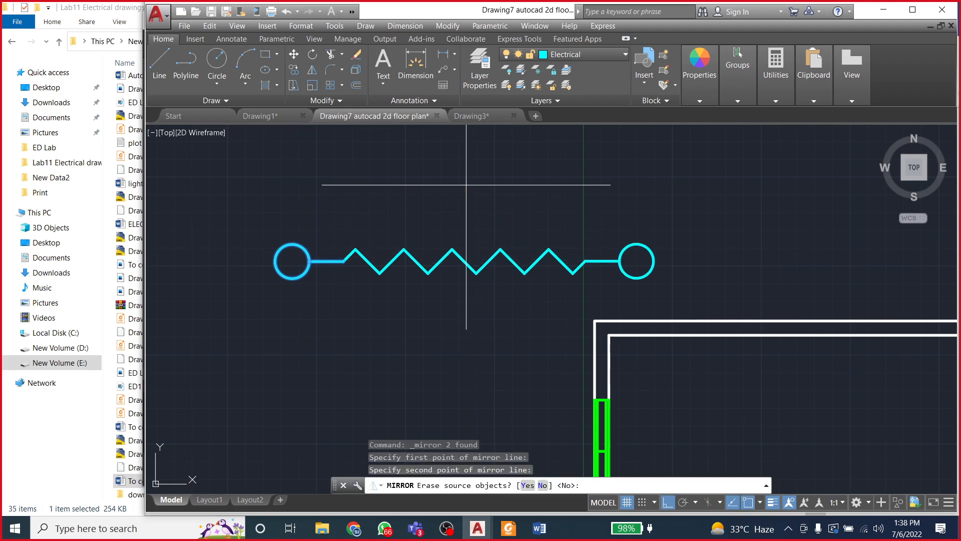
{"action": "key", "text": "Return"}
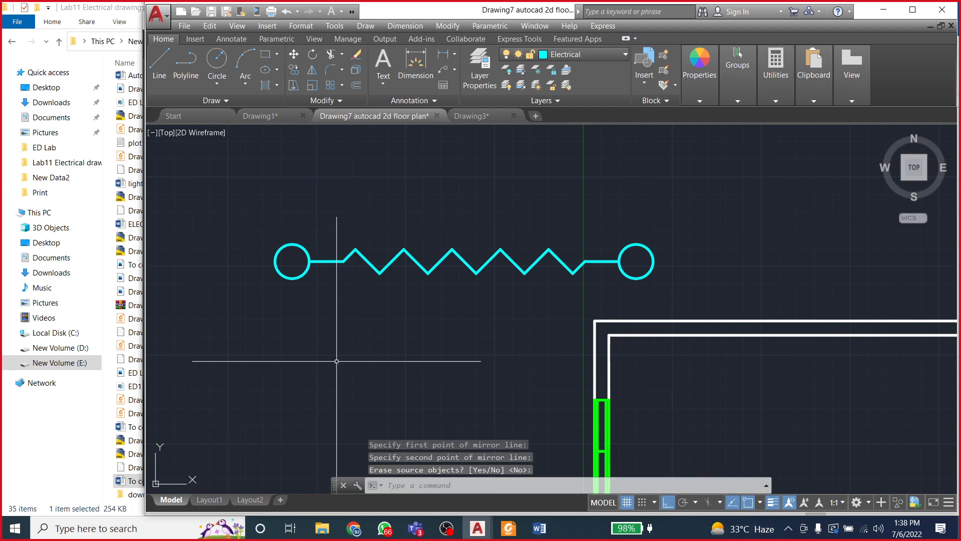
Step: Copy the left circle and its lead line from the lead's free end to above the zigzag, with Ortho off
{"action": "left_click", "coordinate": [255, 214]}
{"action": "left_click", "coordinate": [351, 323]}
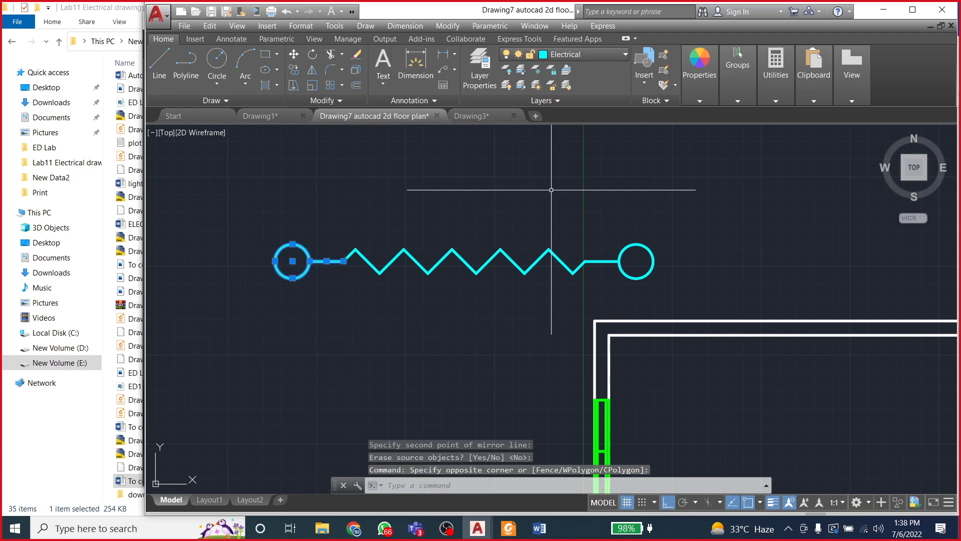
{"action": "left_click", "coordinate": [294, 69]}
{"action": "left_click", "coordinate": [344, 261]}
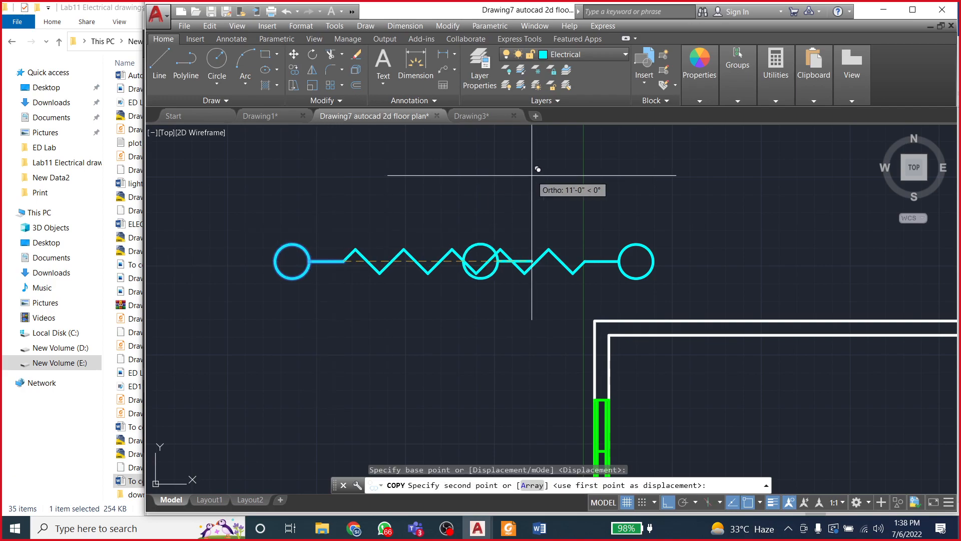
{"action": "left_click", "coordinate": [669, 502]}
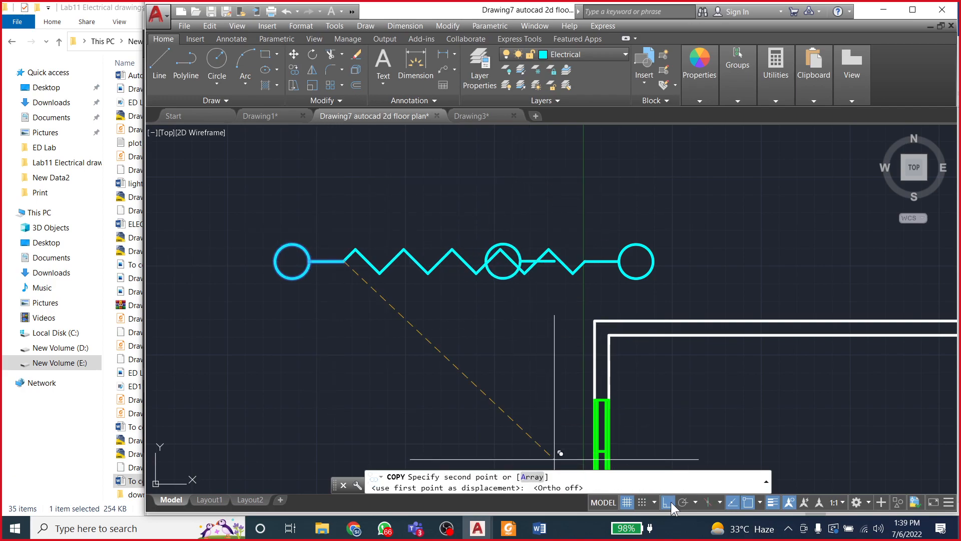
{"action": "left_click", "coordinate": [524, 182]}
{"action": "key", "text": "Escape"}
{"action": "key", "text": "Escape"}
Step: Rotate the copied circle and lead line 180 degrees about the lead's free end, with Ortho on
{"action": "left_click", "coordinate": [451, 150]}
{"action": "left_click", "coordinate": [536, 215]}
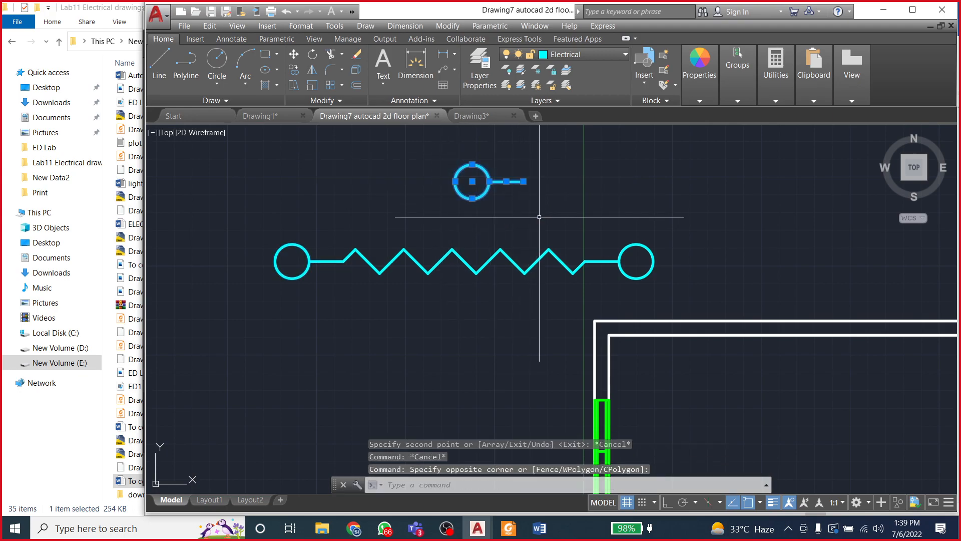
{"action": "left_click", "coordinate": [312, 54]}
{"action": "left_click", "coordinate": [523, 182]}
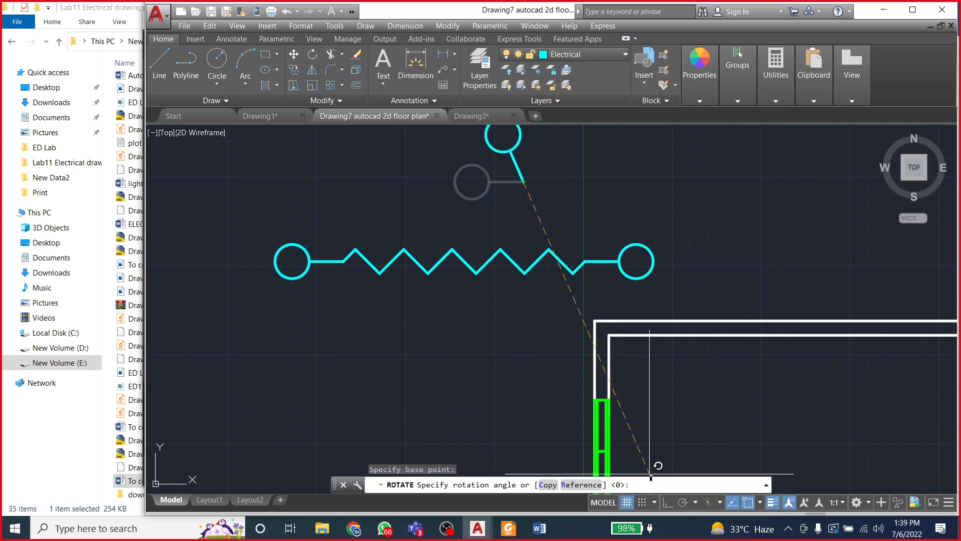
{"action": "left_click", "coordinate": [668, 502]}
{"action": "left_click", "coordinate": [449, 197]}
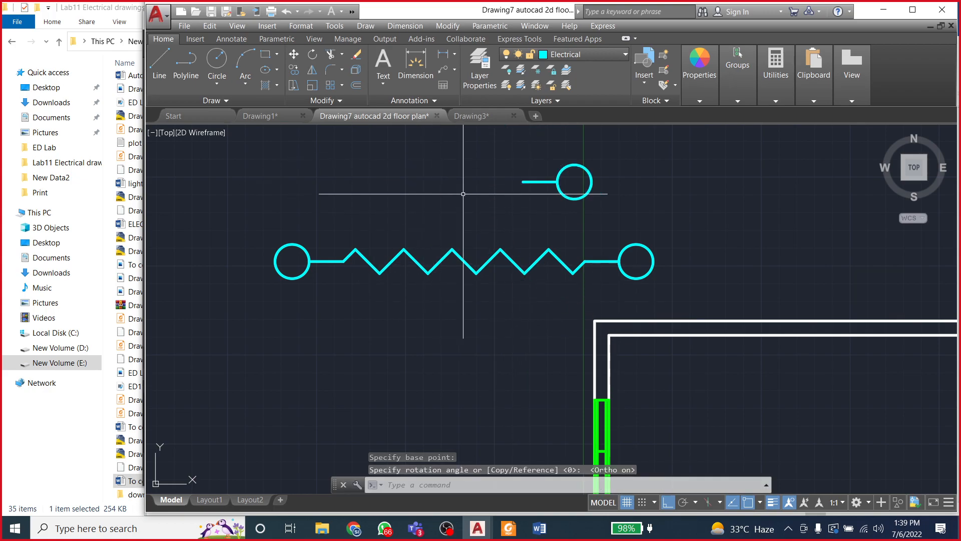
Step: Delete the rotated circle and lead line above the zigzag symbol
{"action": "left_click", "coordinate": [516, 147]}
{"action": "left_click", "coordinate": [628, 210]}
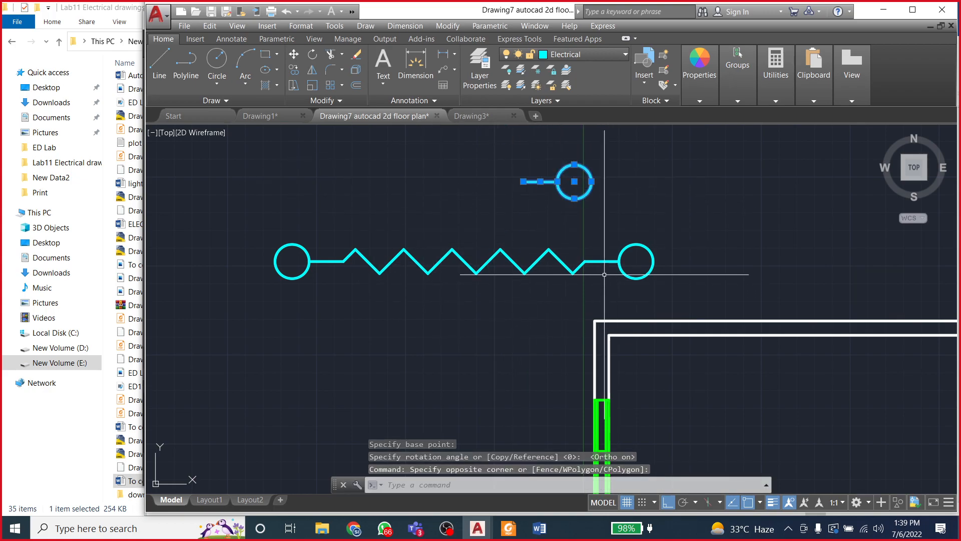
{"action": "key", "text": "Delete"}
Step: Copy the zigzag symbol's left circle and lead line straight down to a spot below the symbol
{"action": "scroll", "coordinate": [265, 230], "scroll_direction": "down", "scroll_amount": 2}
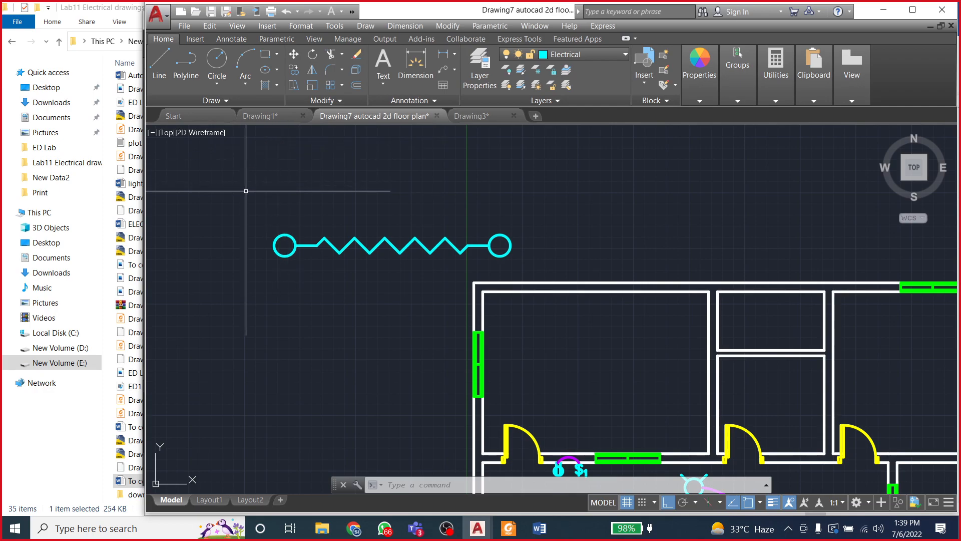
{"action": "scroll", "coordinate": [310, 203], "scroll_direction": "down", "scroll_amount": 2}
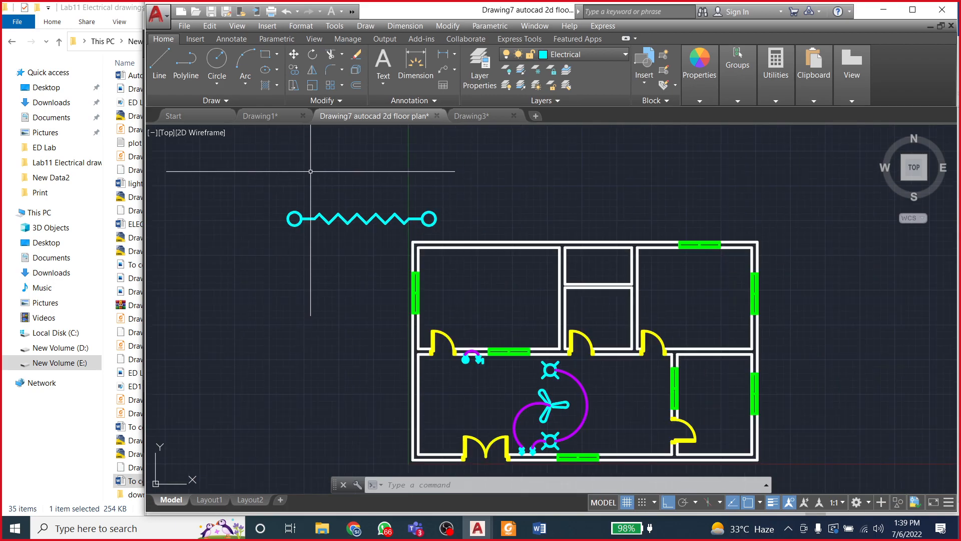
{"action": "scroll", "coordinate": [308, 206], "scroll_direction": "up", "scroll_amount": 2}
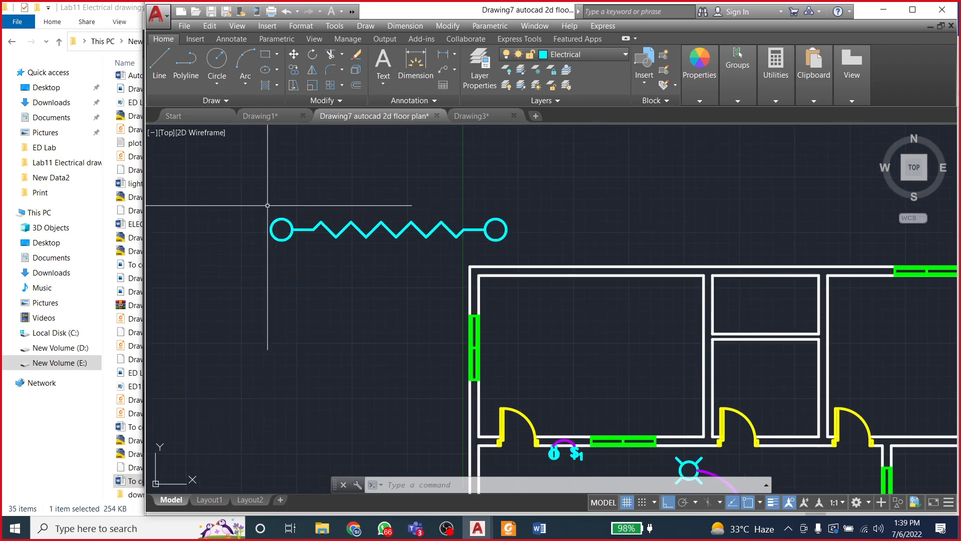
{"action": "left_click", "coordinate": [246, 198]}
{"action": "left_click", "coordinate": [318, 253]}
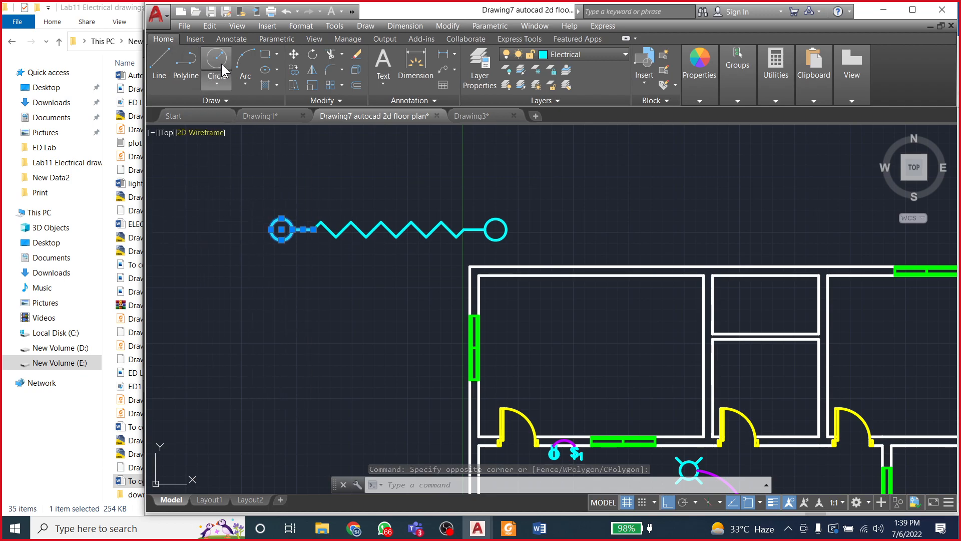
{"action": "left_click", "coordinate": [292, 73]}
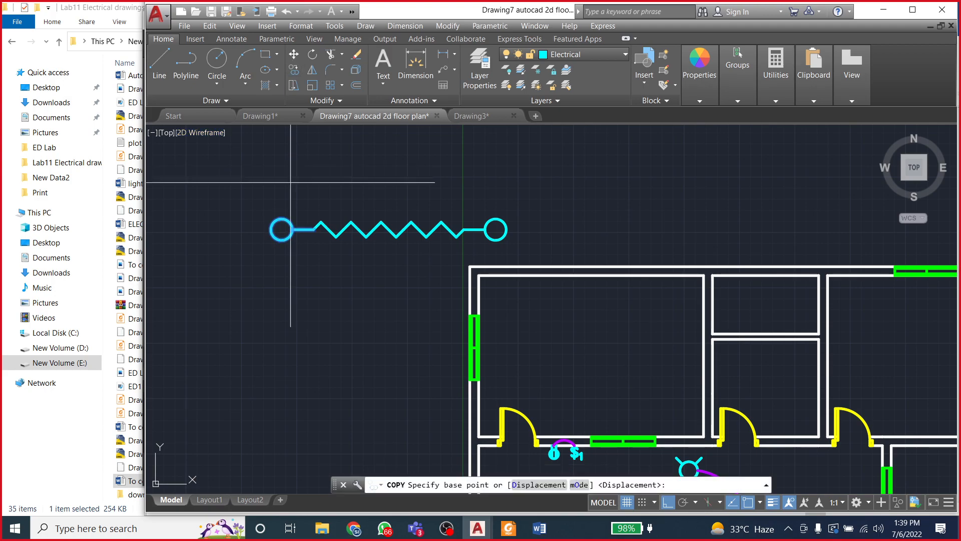
{"action": "left_click", "coordinate": [313, 229]}
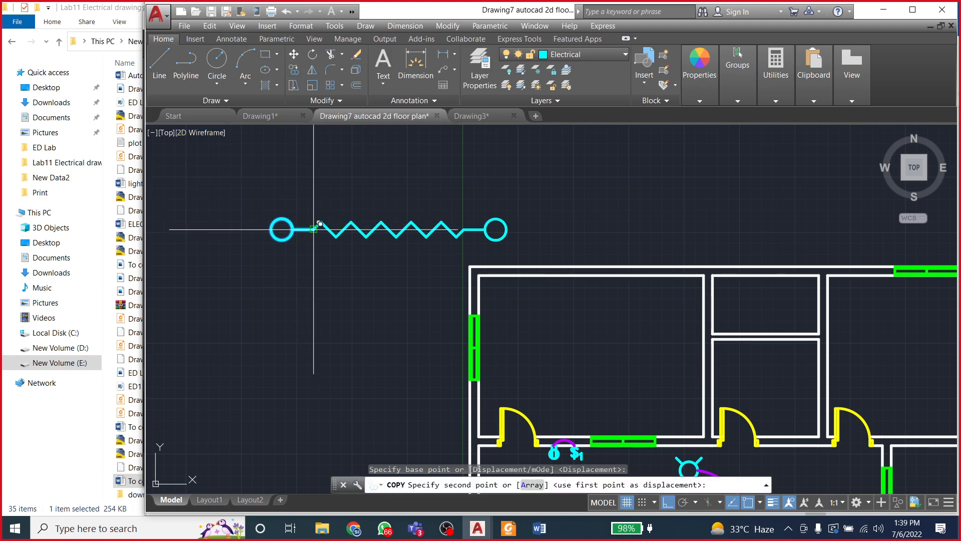
{"action": "left_click", "coordinate": [306, 281]}
{"action": "key", "text": "Escape"}
{"action": "key", "text": "Escape"}
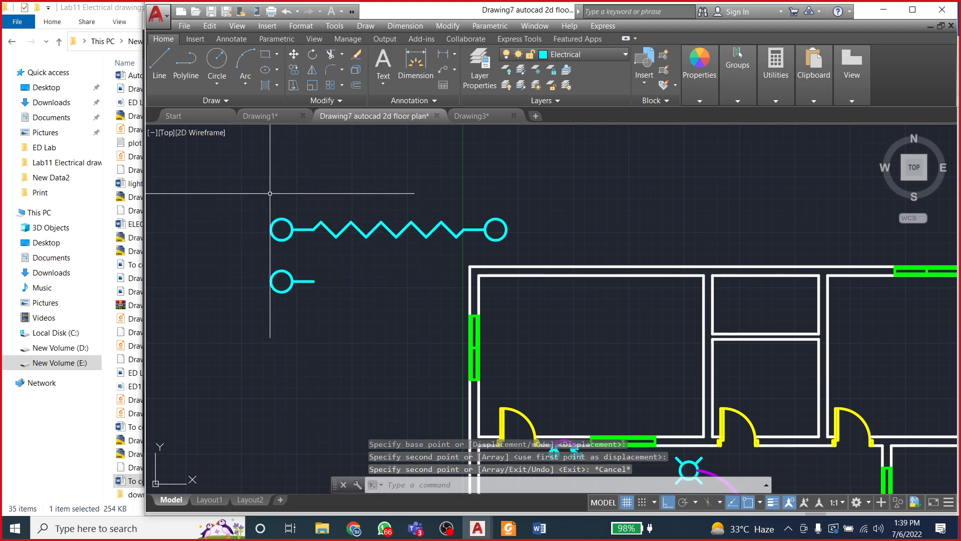
Step: Draw a vertical line about 4'-11" long downward from the free end of the copied lead line
{"action": "left_click", "coordinate": [161, 66]}
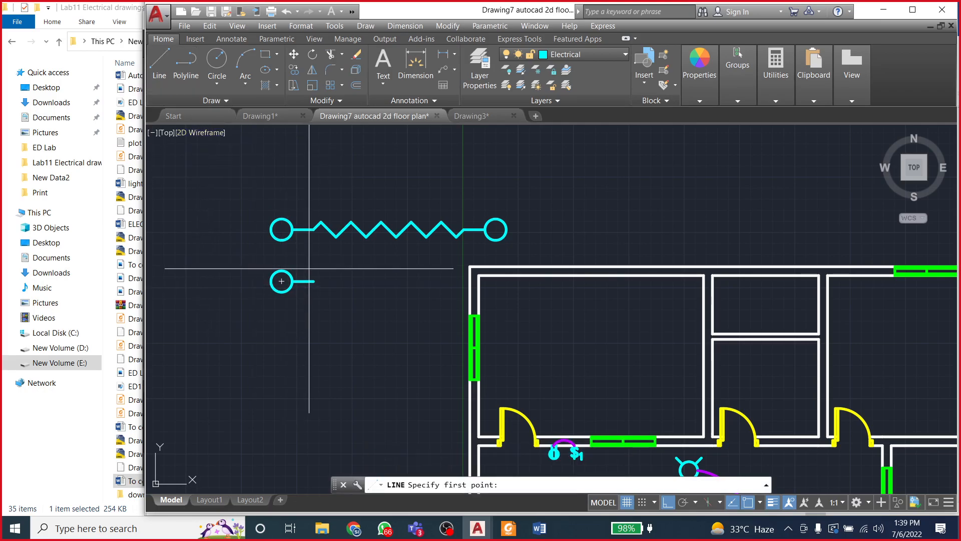
{"action": "left_click", "coordinate": [313, 282]}
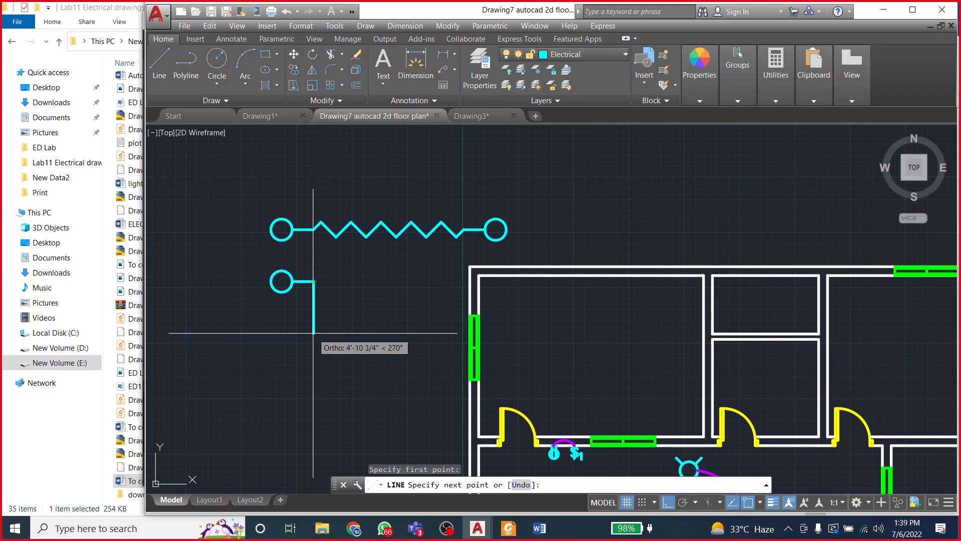
{"action": "left_click", "coordinate": [313, 335]}
{"action": "key", "text": "Escape"}
Step: Move the vertical line by its midpoint onto the free end of the copied lead line
{"action": "left_click", "coordinate": [313, 316]}
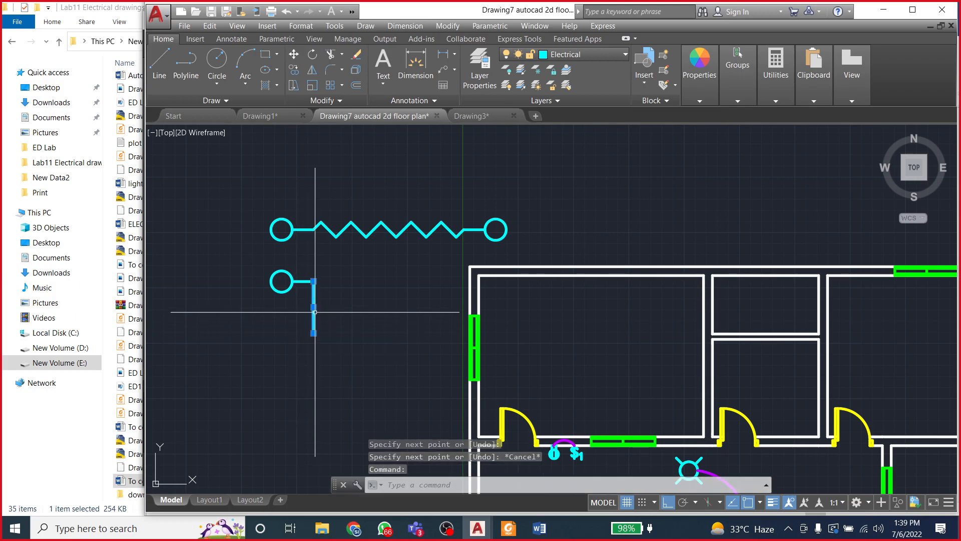
{"action": "left_click", "coordinate": [443, 26]}
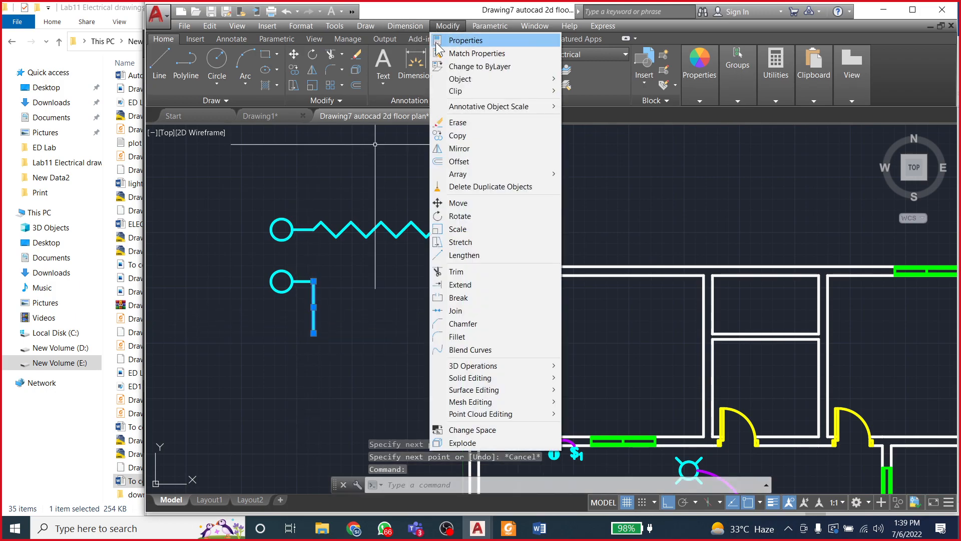
{"action": "left_click", "coordinate": [457, 203]}
{"action": "left_click", "coordinate": [314, 306]}
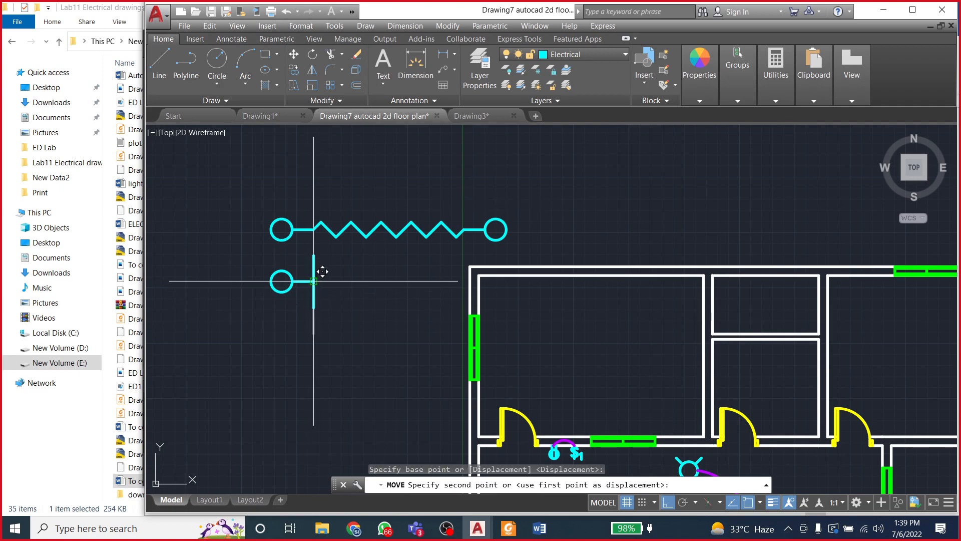
{"action": "left_click", "coordinate": [314, 281]}
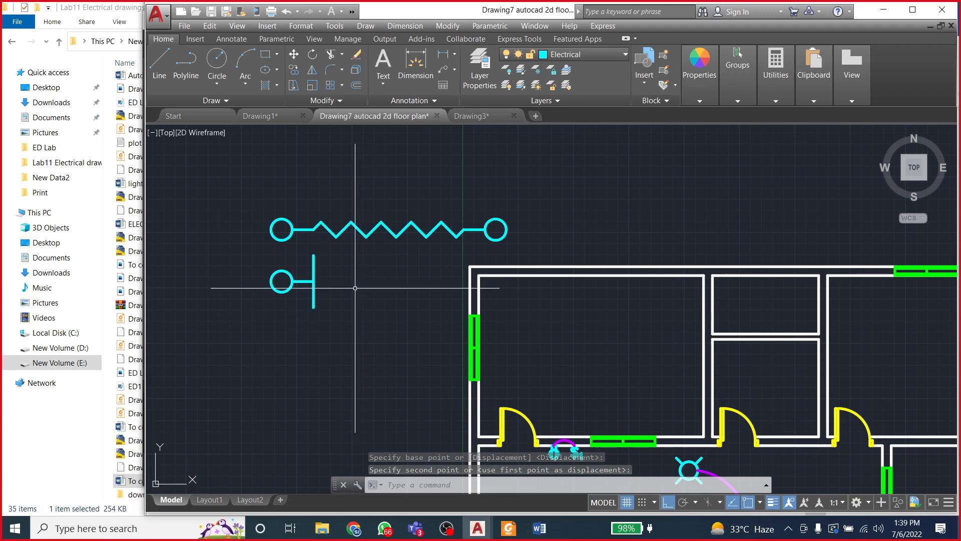
{"action": "left_click", "coordinate": [261, 264]}
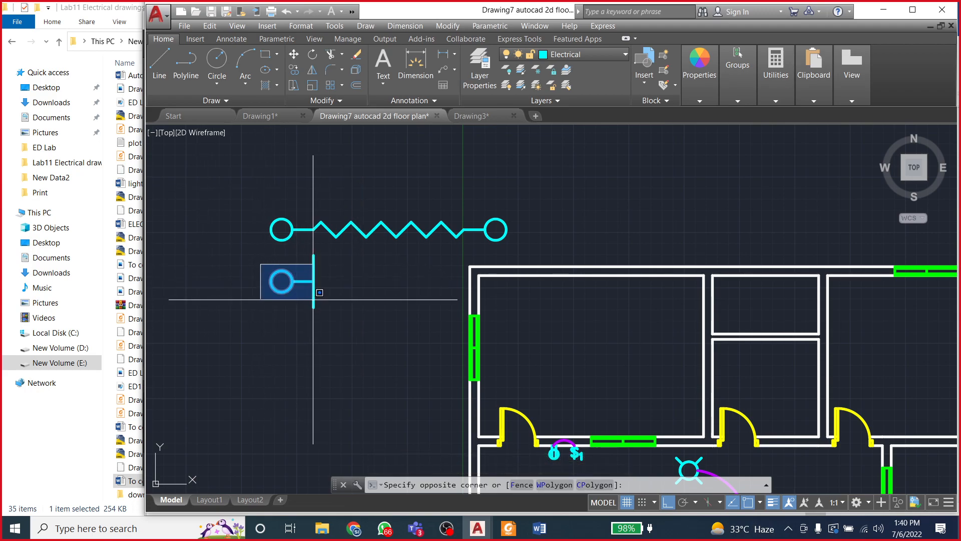
{"action": "left_click", "coordinate": [312, 299]}
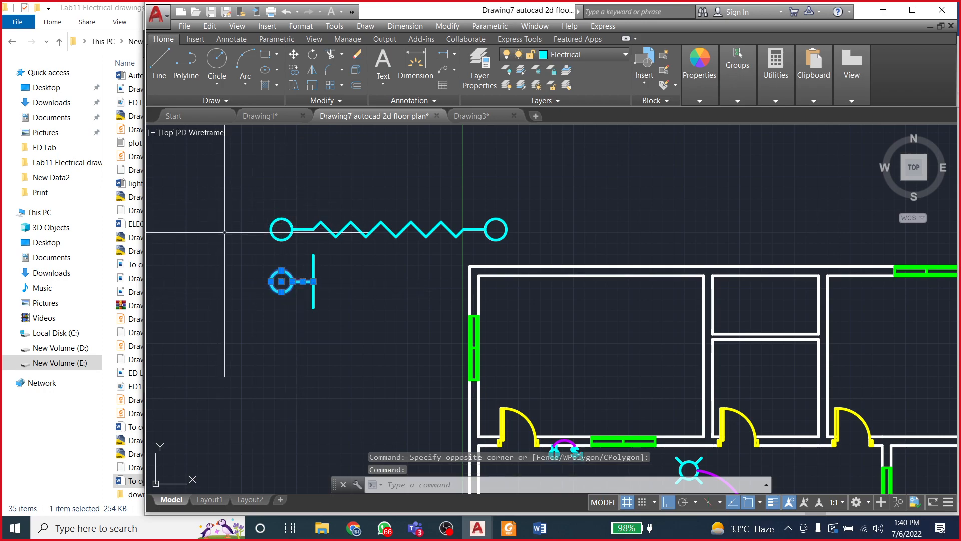
{"action": "left_click", "coordinate": [204, 302]}
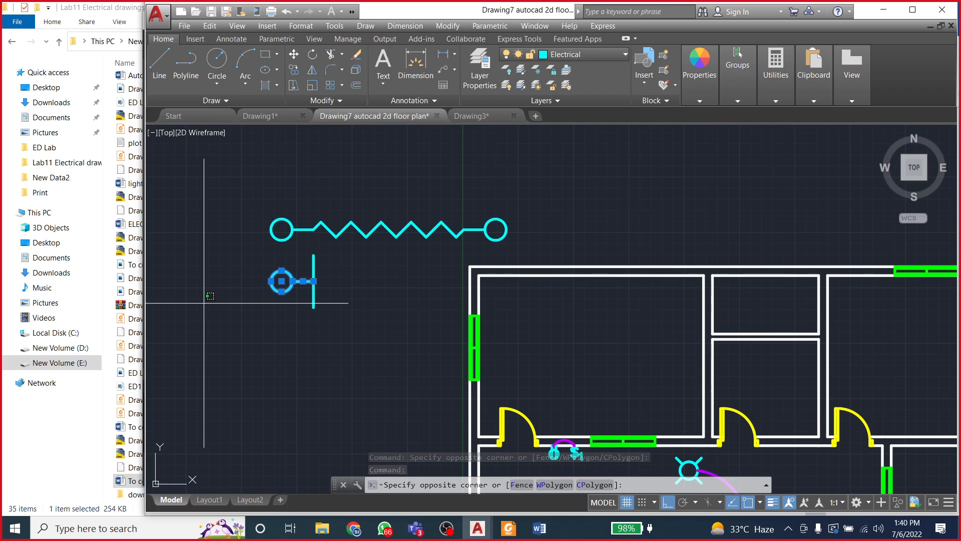
{"action": "key", "text": "Escape"}
{"action": "key", "text": "Escape"}
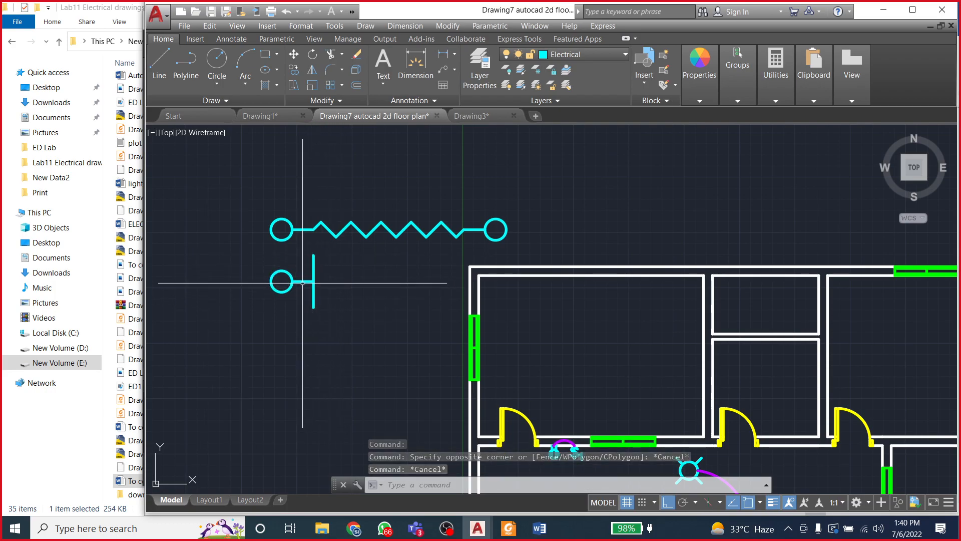
Step: Draw a long horizontal line to the right from the midpoint of the vertical line
{"action": "left_click", "coordinate": [159, 63]}
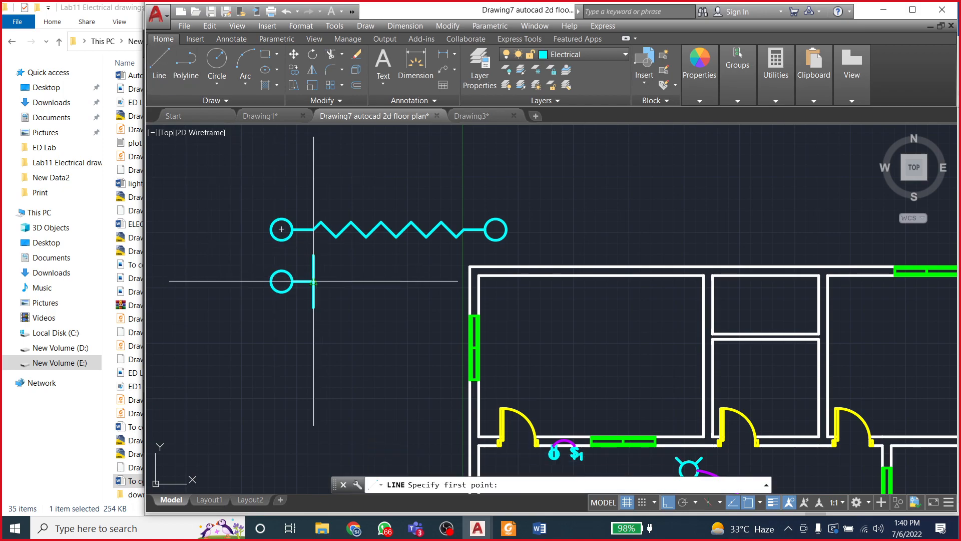
{"action": "left_click", "coordinate": [314, 281]}
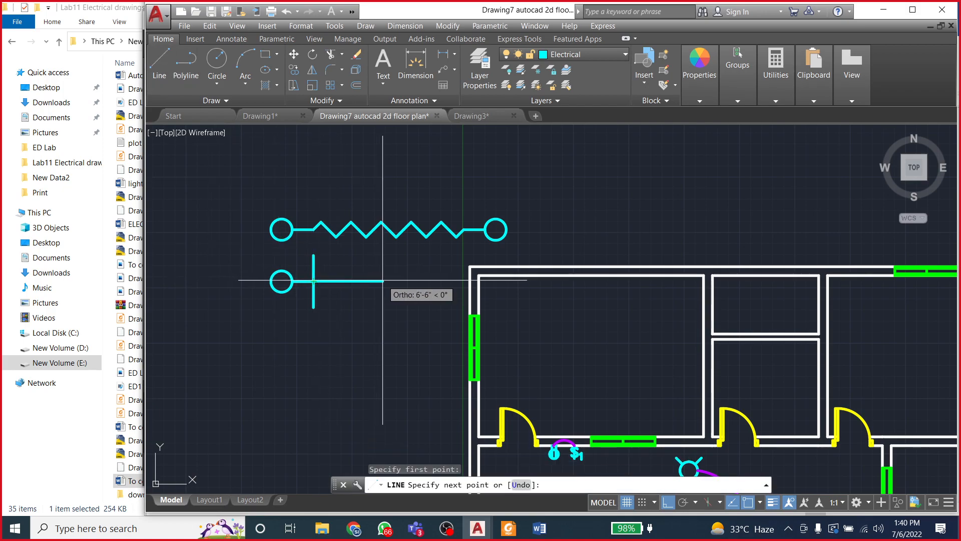
{"action": "left_click", "coordinate": [431, 282]}
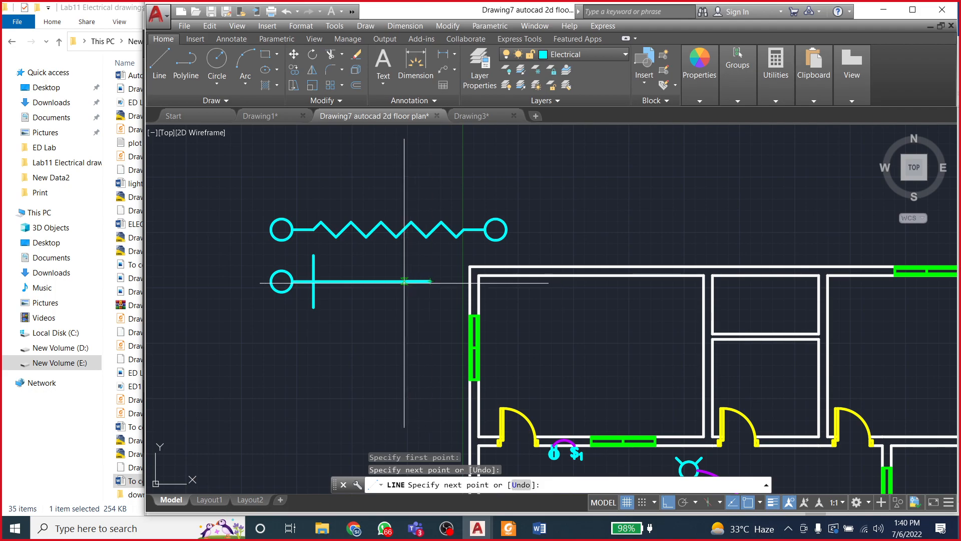
{"action": "key", "text": "Escape"}
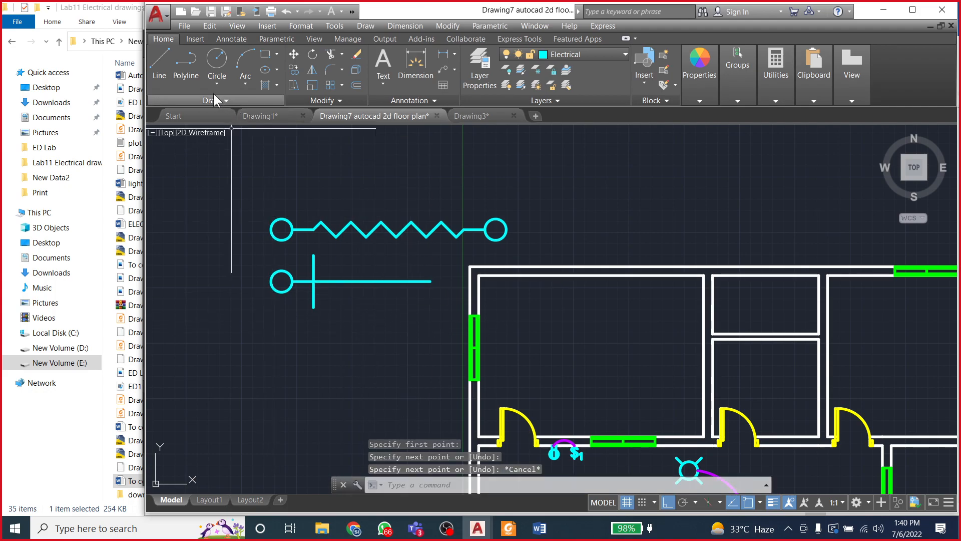
Step: Draw a circle with a radius of about 3'-11" centred on the midpoint of the long horizontal line
{"action": "left_click", "coordinate": [216, 60]}
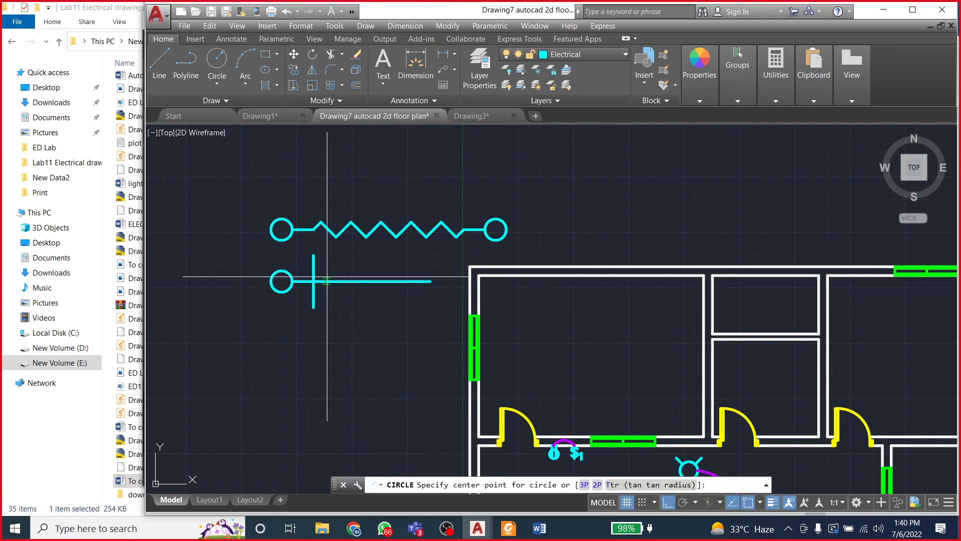
{"action": "left_click", "coordinate": [372, 282]}
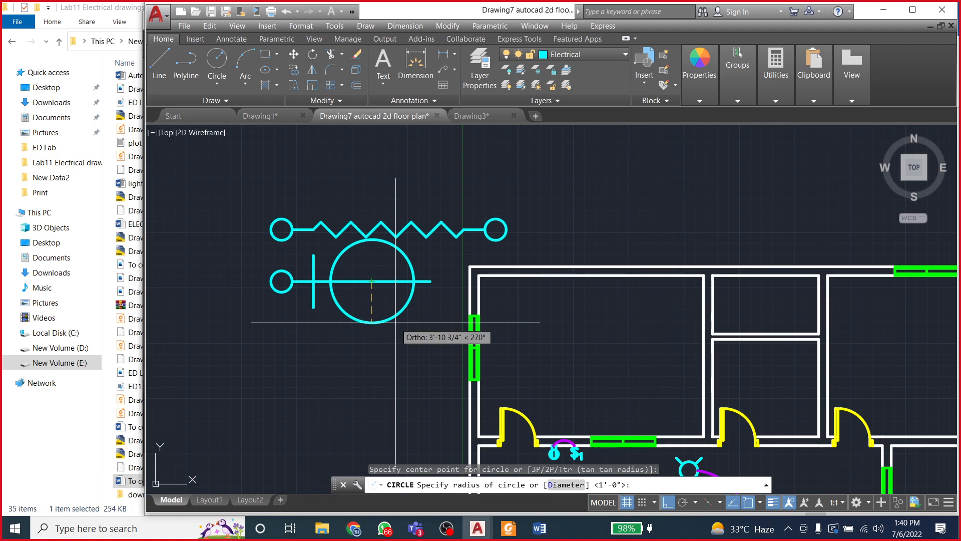
{"action": "left_click", "coordinate": [395, 322]}
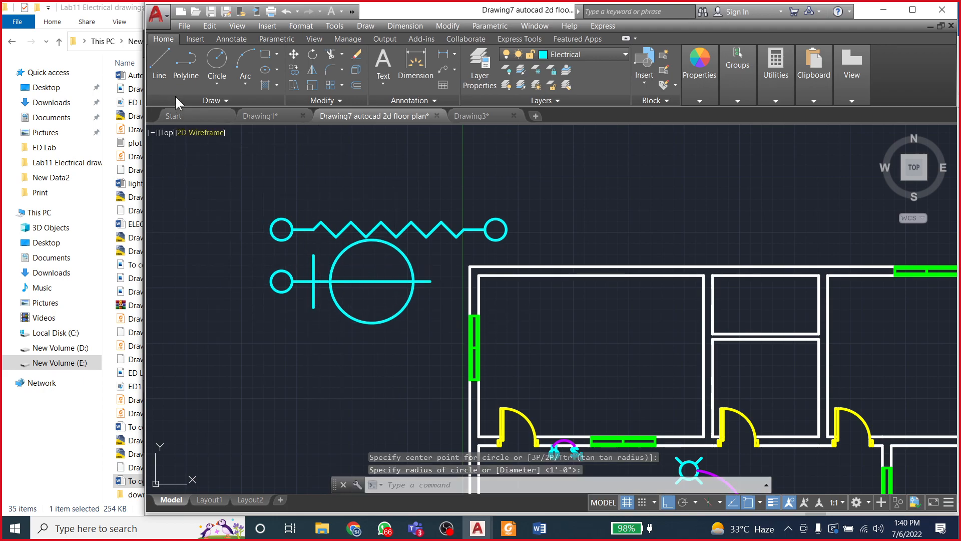
Step: Draw two long horizontal lines across the circle, starting from the upper and lower ends of the vertical line
{"action": "left_click", "coordinate": [170, 67]}
{"action": "left_click", "coordinate": [313, 255]}
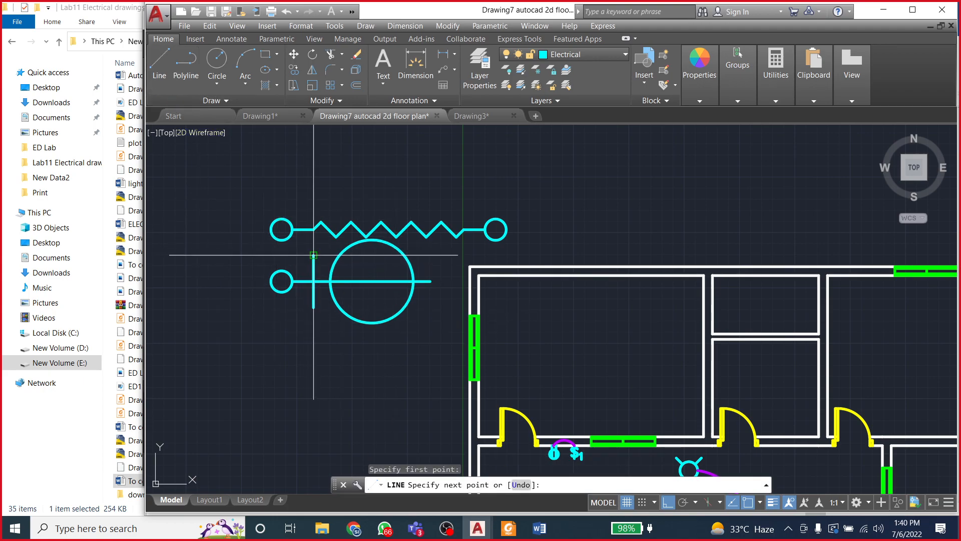
{"action": "left_click", "coordinate": [428, 258]}
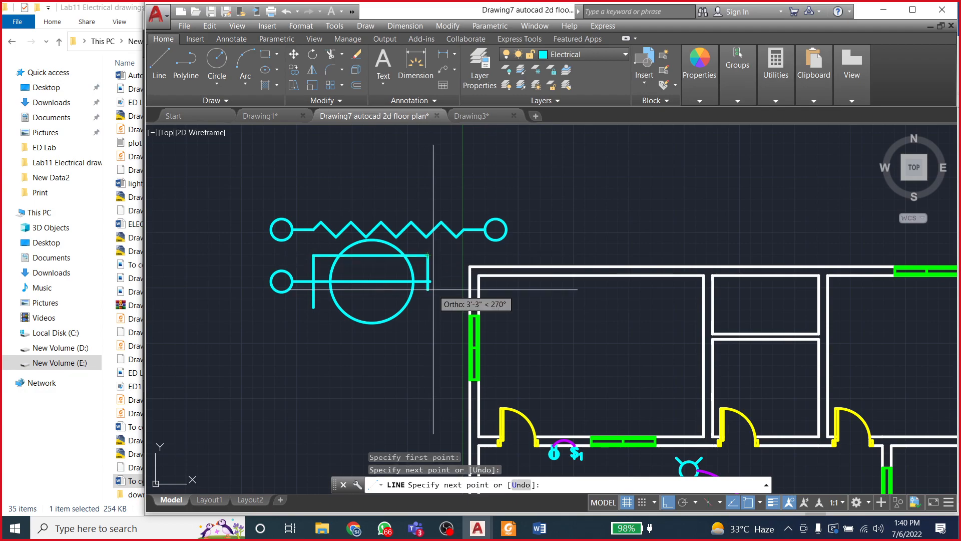
{"action": "key", "text": "Escape"}
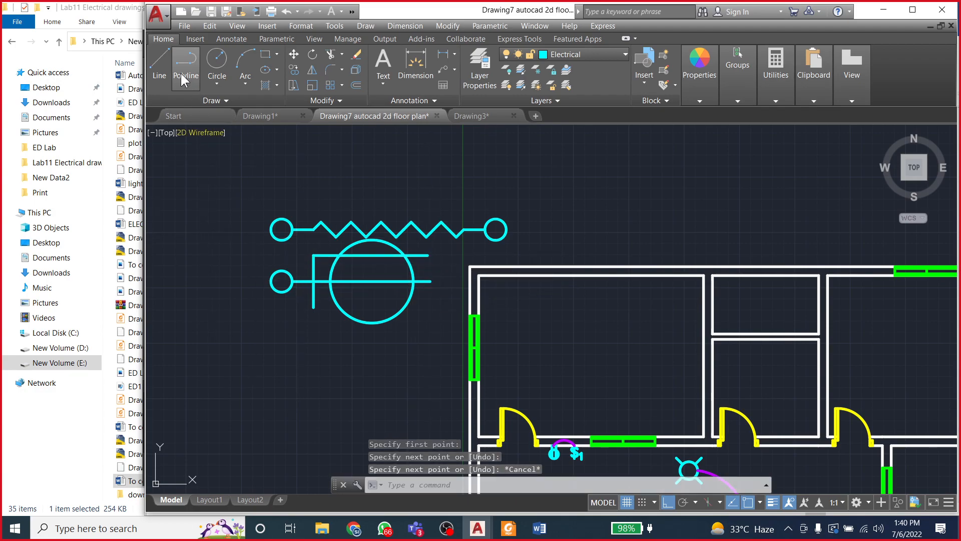
{"action": "left_click", "coordinate": [159, 62]}
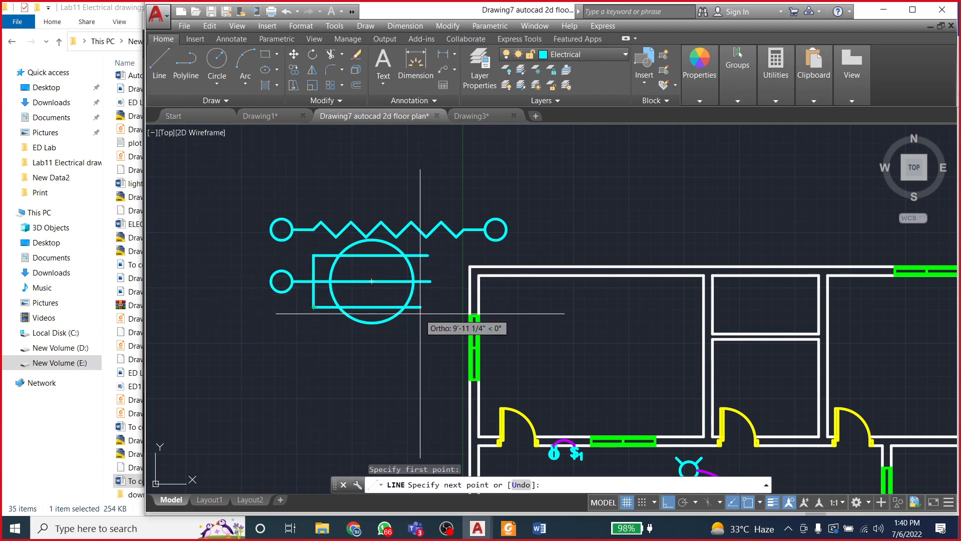
{"action": "left_click", "coordinate": [436, 307]}
{"action": "key", "text": "Escape"}
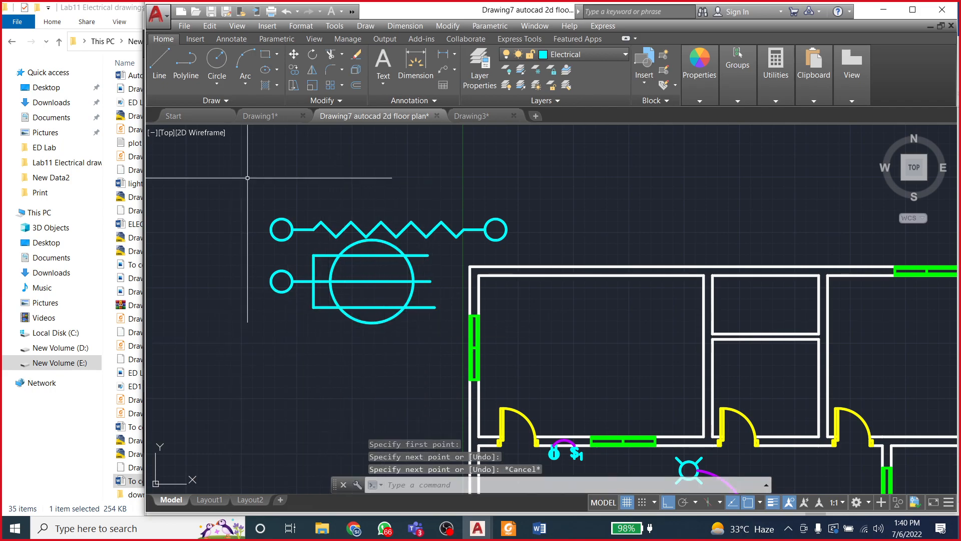
Step: Trim the circle outside the two outer horizontal lines and cut the horizontal lines back to the circle's left arc
{"action": "left_click", "coordinate": [331, 54]}
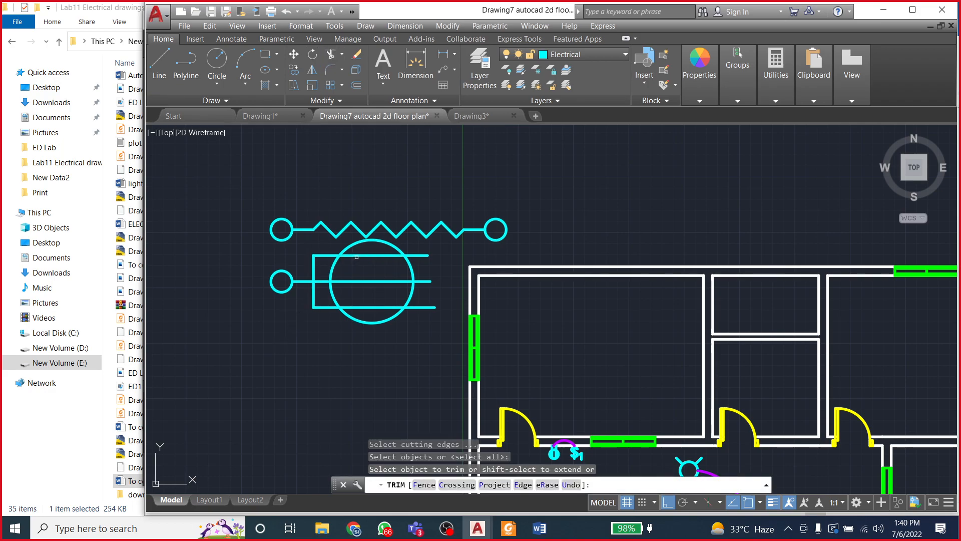
{"action": "left_click", "coordinate": [355, 245]}
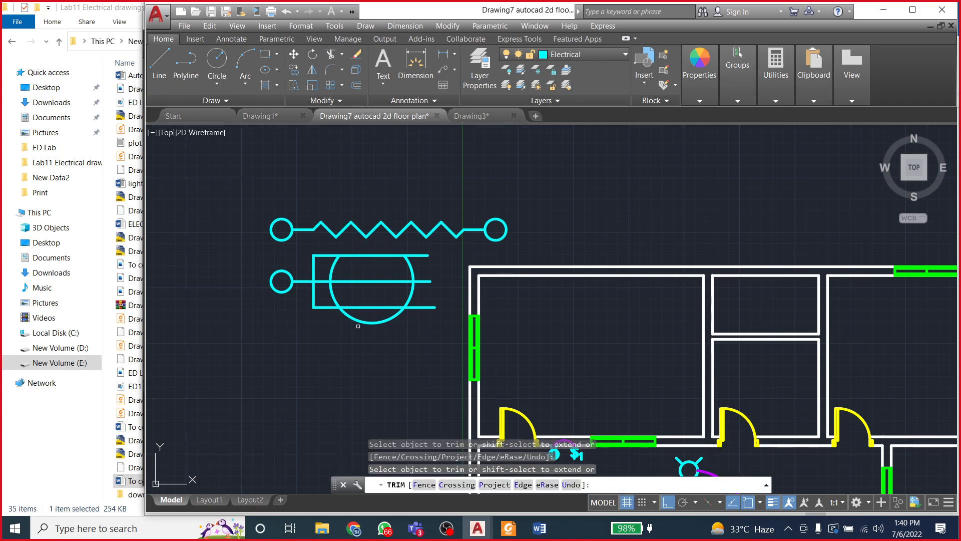
{"action": "left_click", "coordinate": [410, 287]}
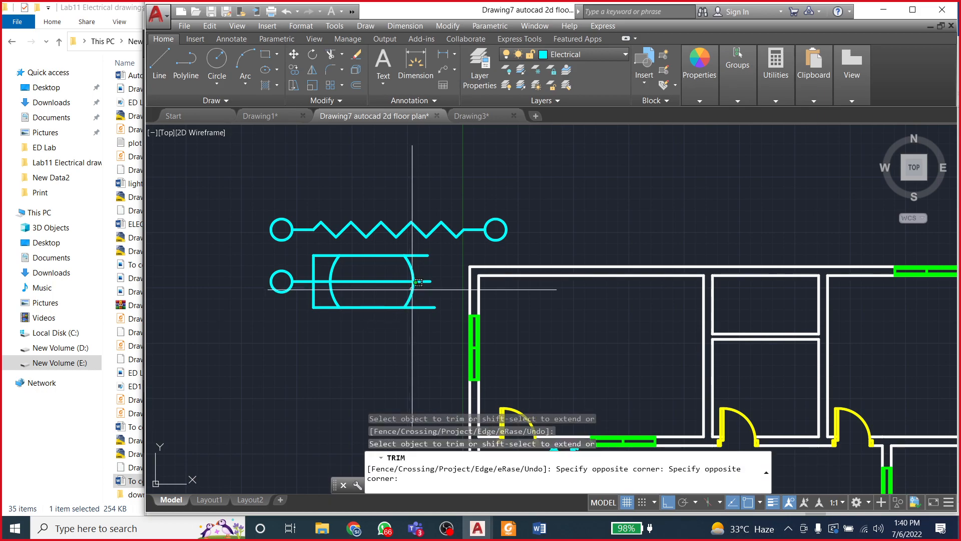
{"action": "left_click", "coordinate": [412, 290]}
{"action": "left_click", "coordinate": [412, 268]}
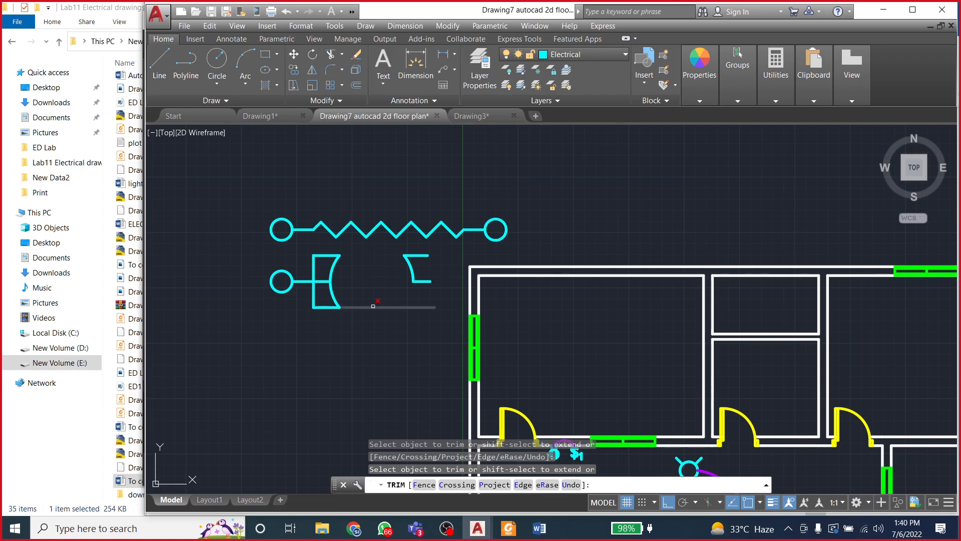
{"action": "left_click", "coordinate": [339, 255]}
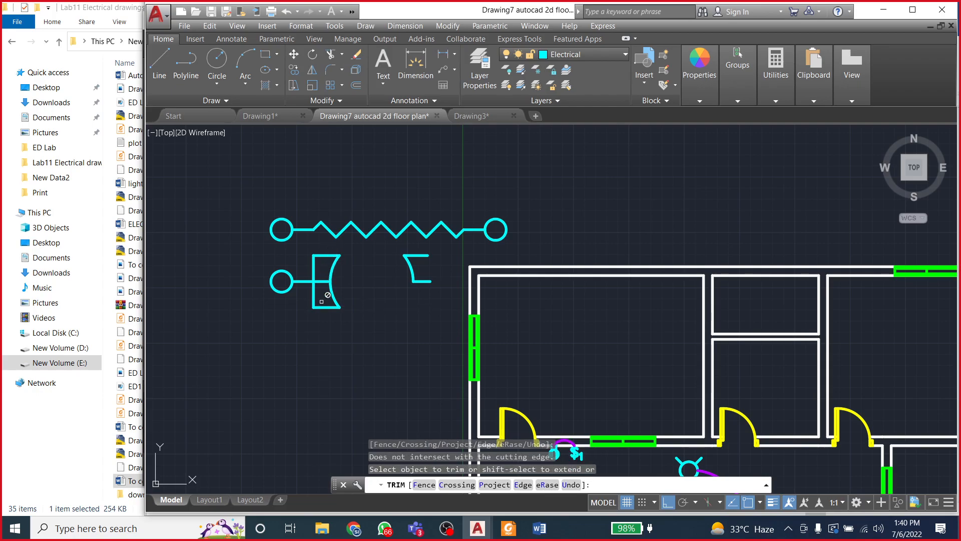
{"action": "key", "text": "Escape"}
{"action": "key", "text": "Escape"}
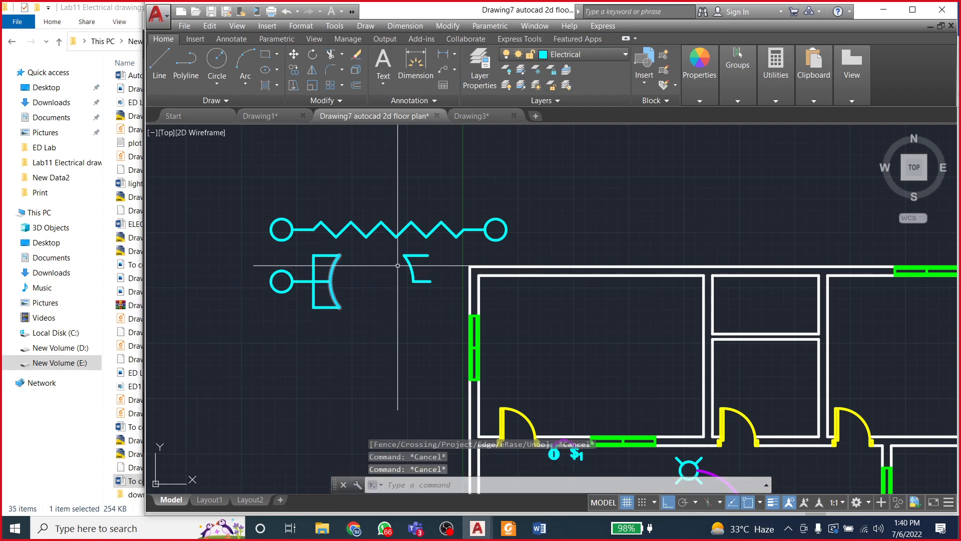
Step: Delete the leftover pieces right of the arc and the short horizontal lines joining the vertical line to the arc
{"action": "left_click", "coordinate": [389, 248]}
{"action": "left_click", "coordinate": [441, 299]}
{"action": "key", "text": "Delete"}
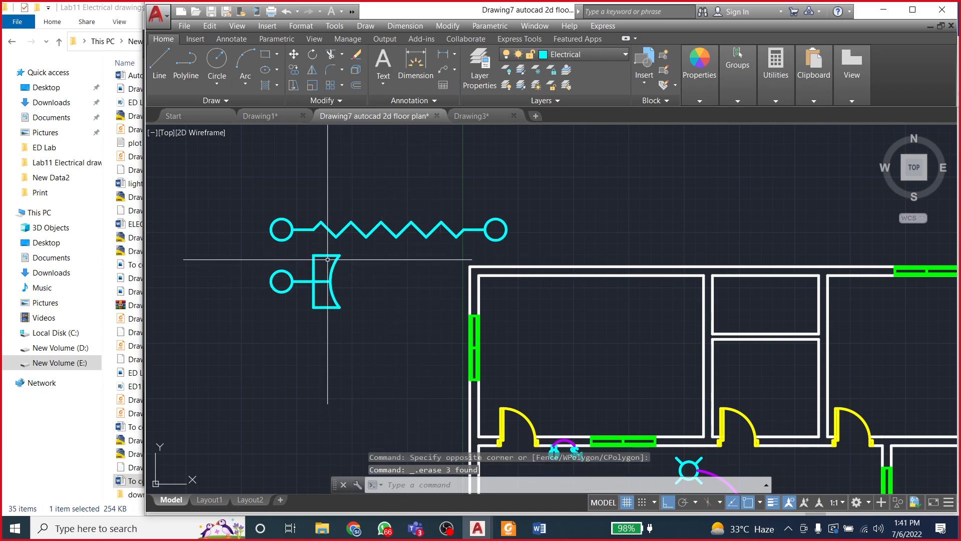
{"action": "left_click", "coordinate": [326, 256]}
{"action": "key", "text": "Delete"}
{"action": "left_click", "coordinate": [326, 308]}
{"action": "key", "text": "Delete"}
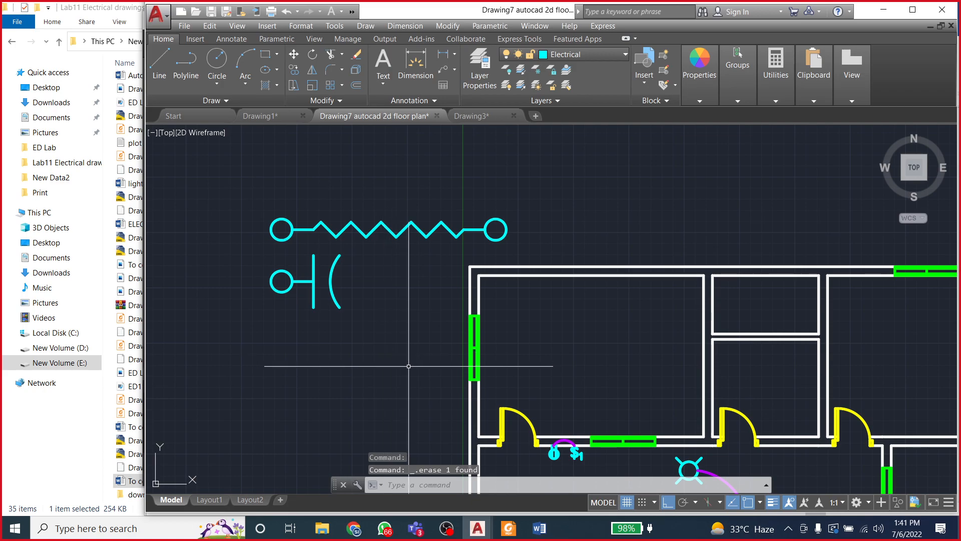
Step: Mirror the terminal circle and its lead line about a vertical axis between the straight plate and the arc, keeping the originals
{"action": "left_click", "coordinate": [258, 260]}
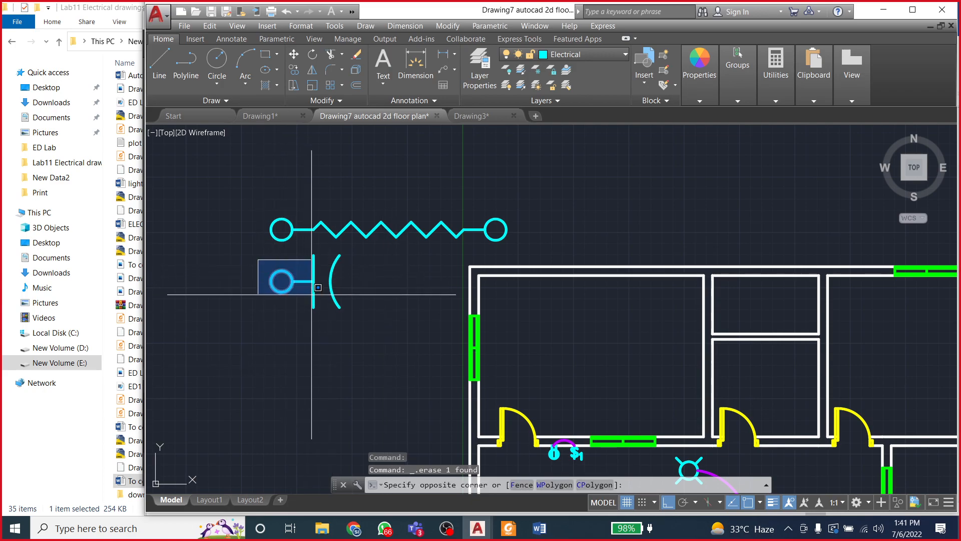
{"action": "left_click", "coordinate": [314, 294]}
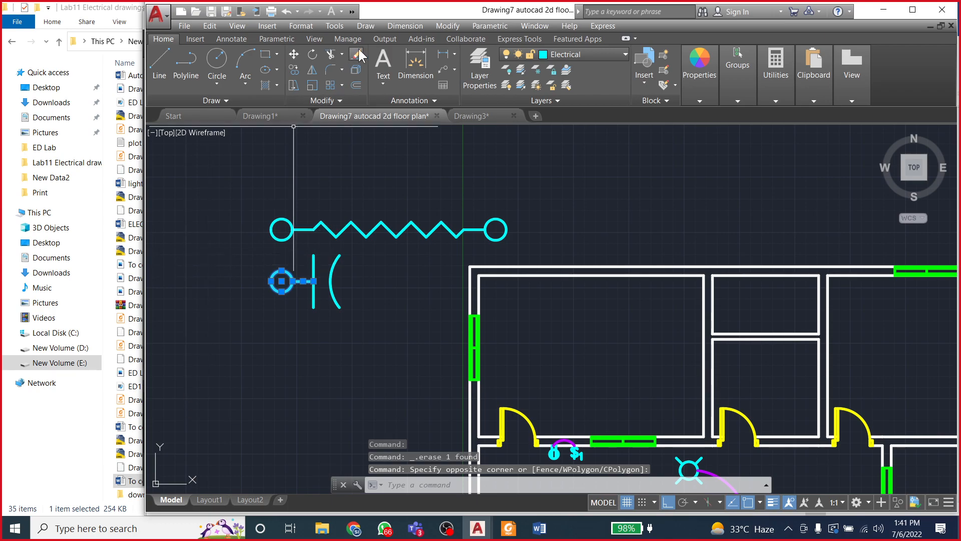
{"action": "left_click", "coordinate": [312, 71]}
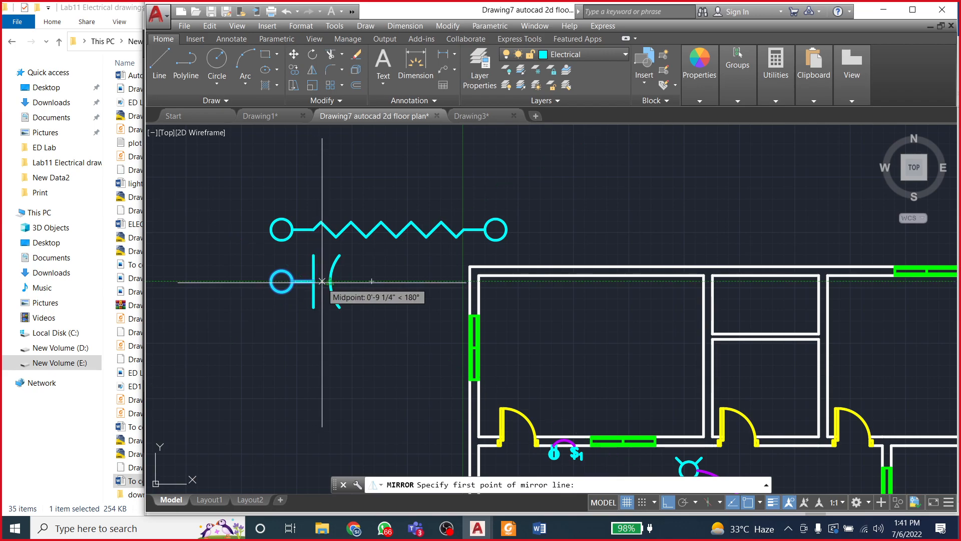
{"action": "left_click", "coordinate": [322, 282]}
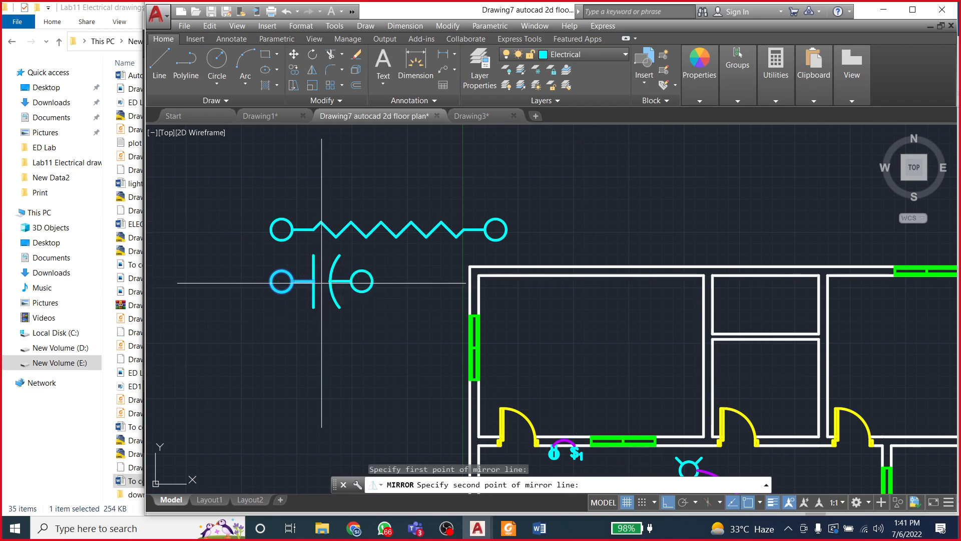
{"action": "left_click", "coordinate": [323, 247]}
{"action": "key", "text": "Return"}
Step: Move the mirrored circle and lead line so that the lead's free end sits on the midpoint of the arc
{"action": "scroll", "coordinate": [318, 258], "scroll_direction": "up", "scroll_amount": 10}
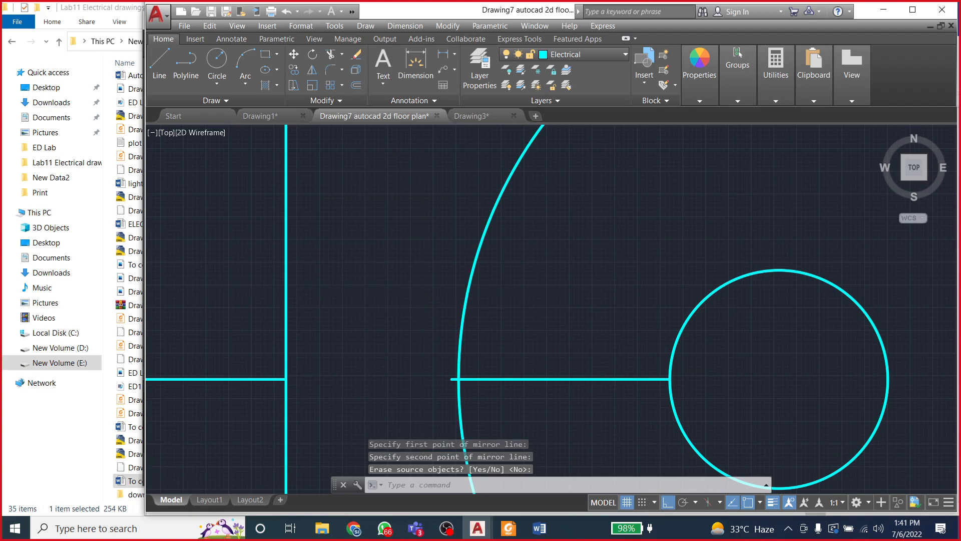
{"action": "scroll", "coordinate": [421, 294], "scroll_direction": "down", "scroll_amount": 4}
{"action": "left_click", "coordinate": [420, 296]}
{"action": "left_click", "coordinate": [651, 372]}
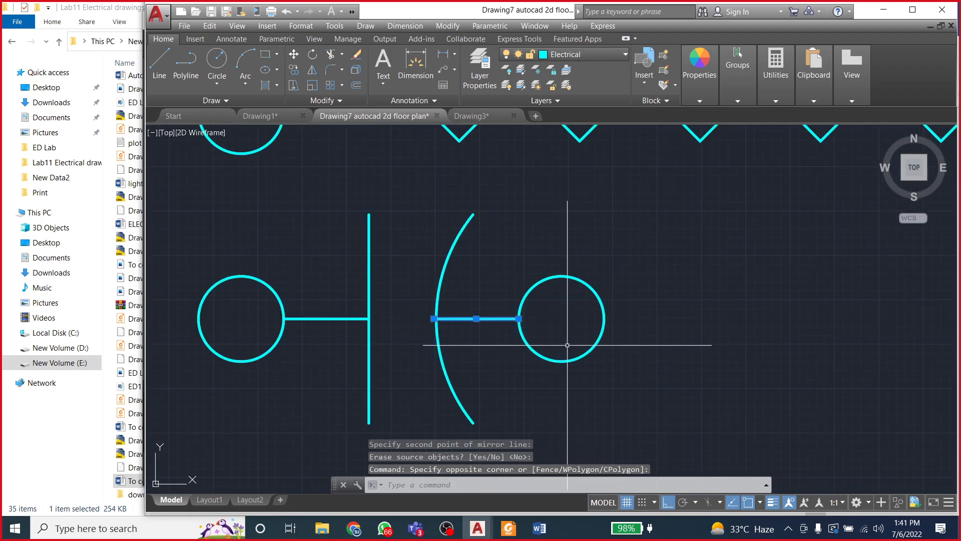
{"action": "left_click", "coordinate": [573, 357]}
{"action": "left_click", "coordinate": [573, 359]}
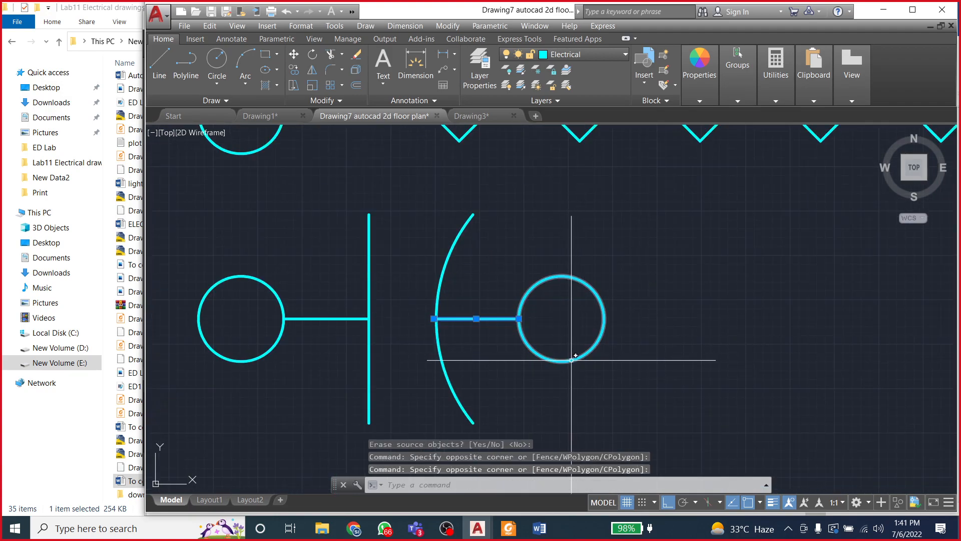
{"action": "left_click", "coordinate": [573, 359]}
{"action": "left_click", "coordinate": [447, 25]}
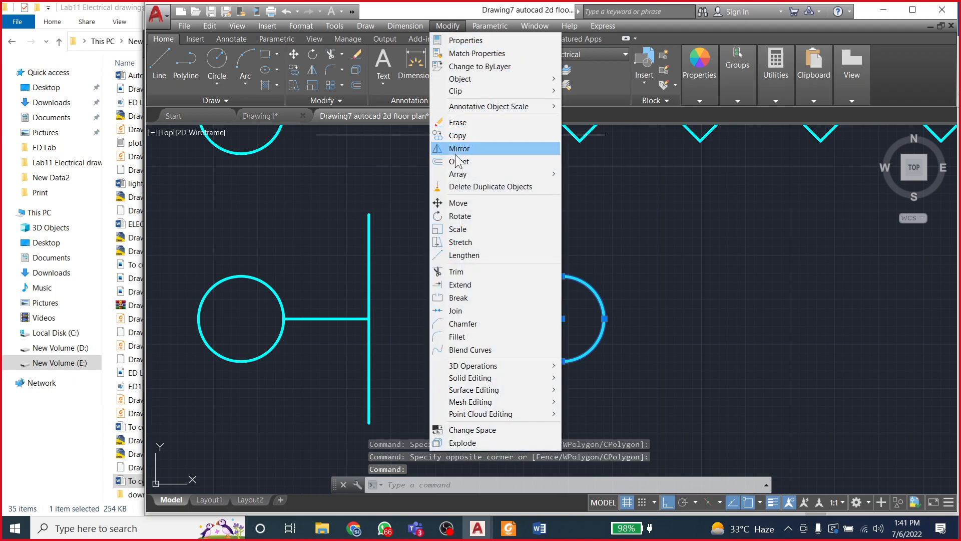
{"action": "left_click", "coordinate": [457, 203]}
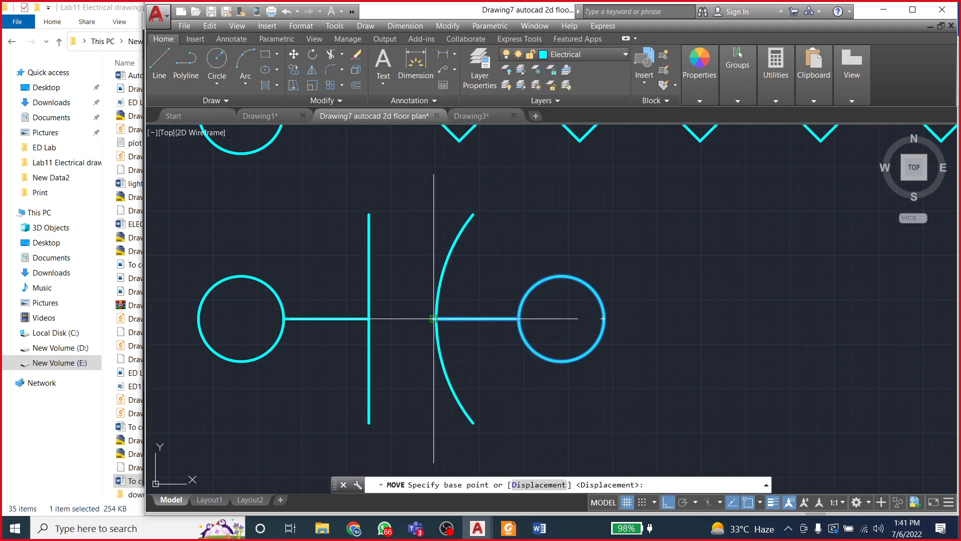
{"action": "left_click", "coordinate": [433, 318]}
{"action": "left_click", "coordinate": [437, 318]}
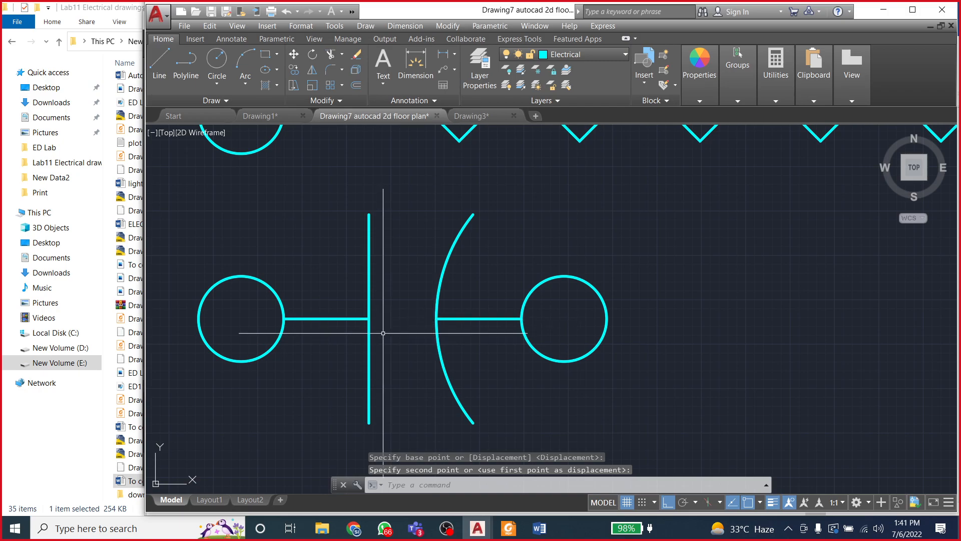
Step: Copy the whole capacitor symbol straight down to a spot below the original
{"action": "scroll", "coordinate": [378, 336], "scroll_direction": "down", "scroll_amount": 3}
{"action": "scroll", "coordinate": [430, 296], "scroll_direction": "up", "scroll_amount": 8}
{"action": "scroll", "coordinate": [443, 300], "scroll_direction": "down", "scroll_amount": 5}
{"action": "scroll", "coordinate": [480, 230], "scroll_direction": "down", "scroll_amount": 4}
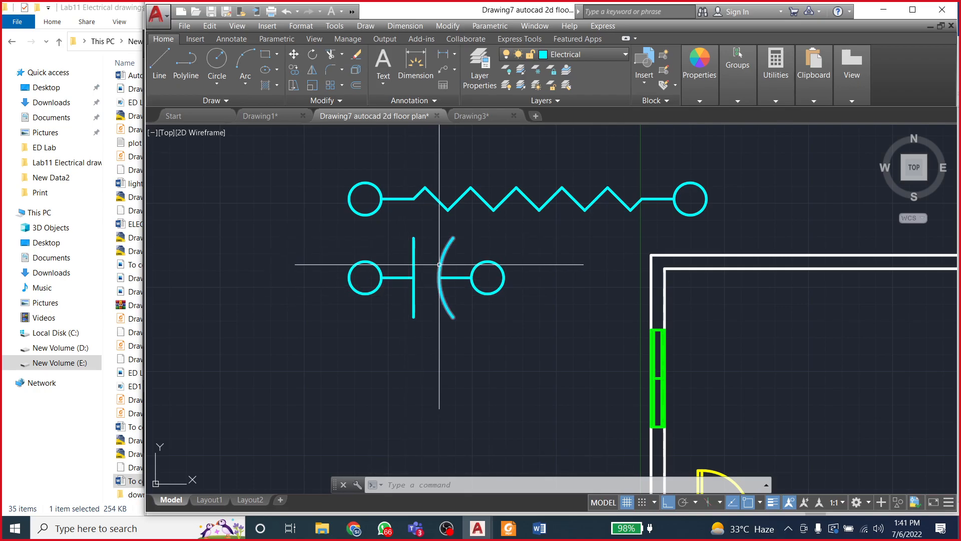
{"action": "left_click", "coordinate": [332, 229]}
{"action": "left_click", "coordinate": [548, 346]}
{"action": "left_click", "coordinate": [298, 65]}
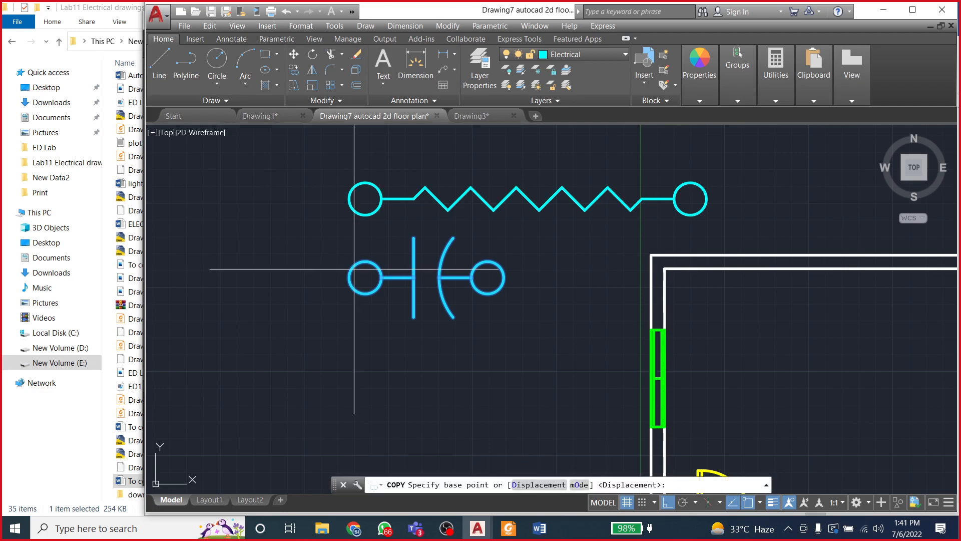
{"action": "left_click", "coordinate": [414, 317]}
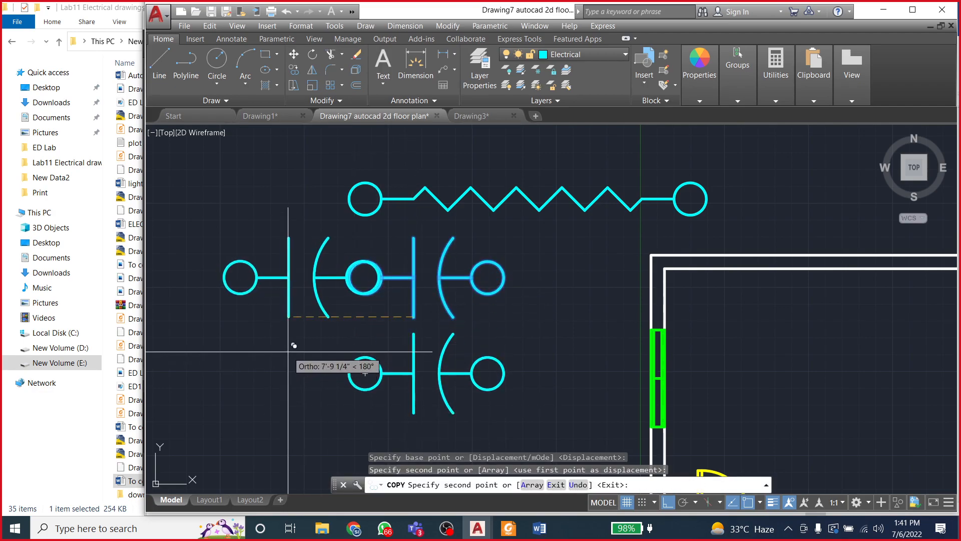
{"action": "key", "text": "Escape"}
{"action": "key", "text": "Escape"}
Step: Replace the arc in the lower capacitor symbol with a copy of its vertical plate at the right lead's free end
{"action": "left_click", "coordinate": [440, 358]}
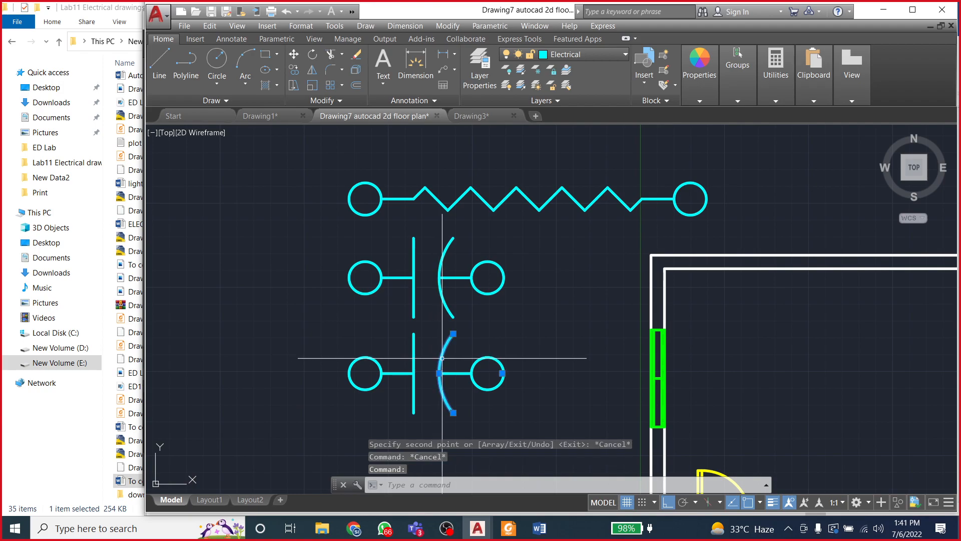
{"action": "key", "text": "Delete"}
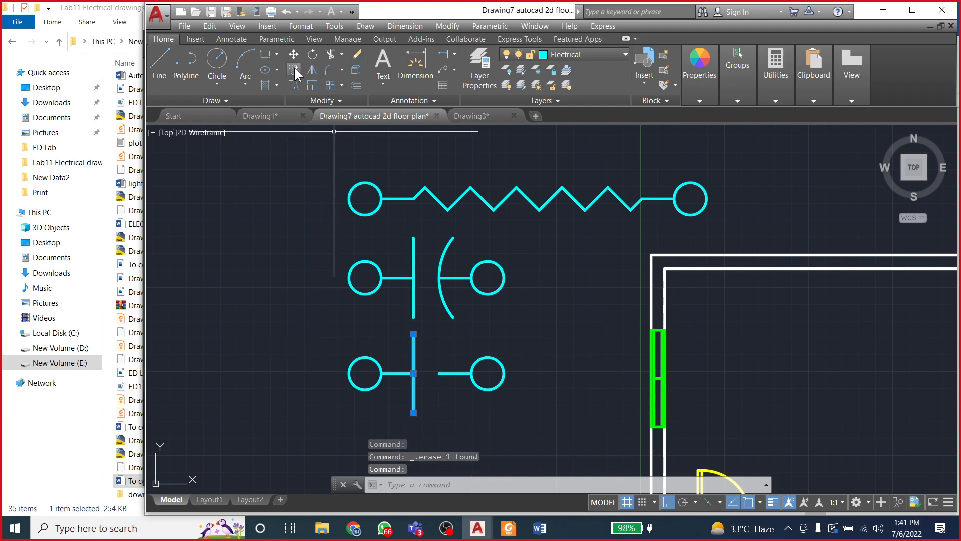
{"action": "left_click", "coordinate": [294, 69]}
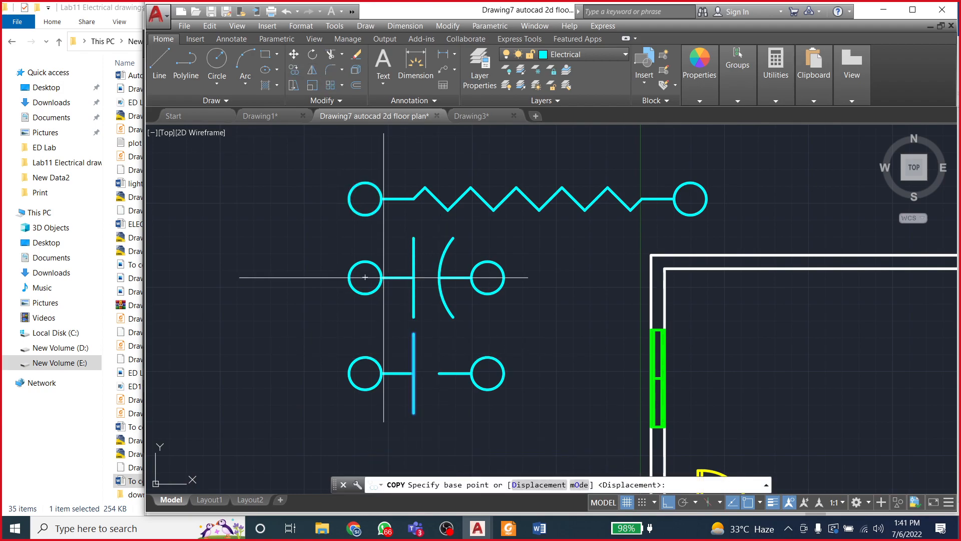
{"action": "left_click", "coordinate": [414, 373]}
{"action": "left_click", "coordinate": [439, 373]}
{"action": "key", "text": "Escape"}
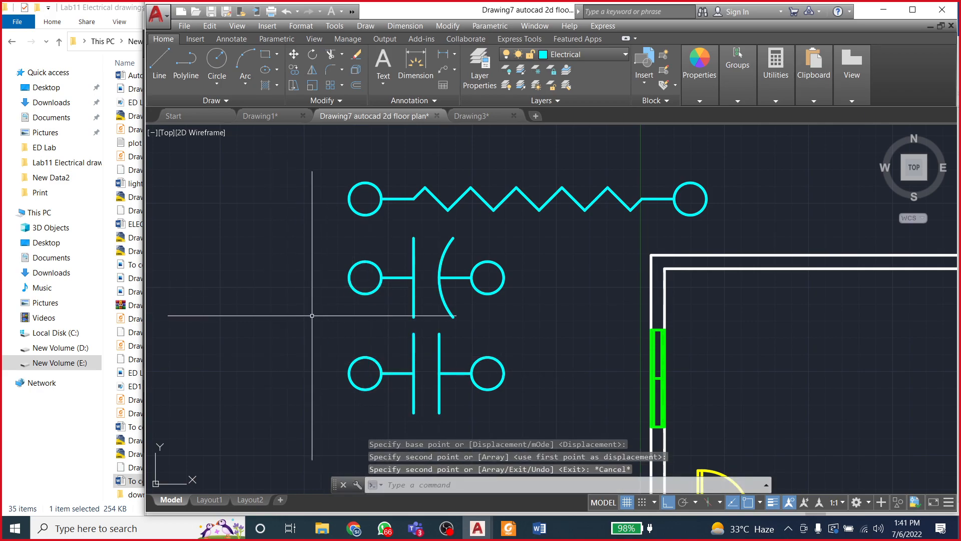
{"action": "scroll", "coordinate": [248, 245], "scroll_direction": "down", "scroll_amount": 3}
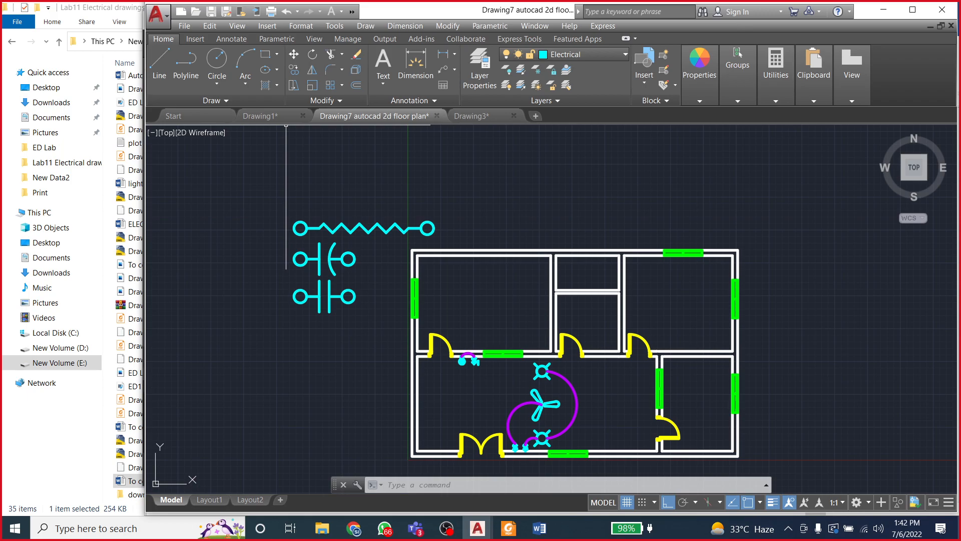
{"action": "left_click", "coordinate": [216, 57]}
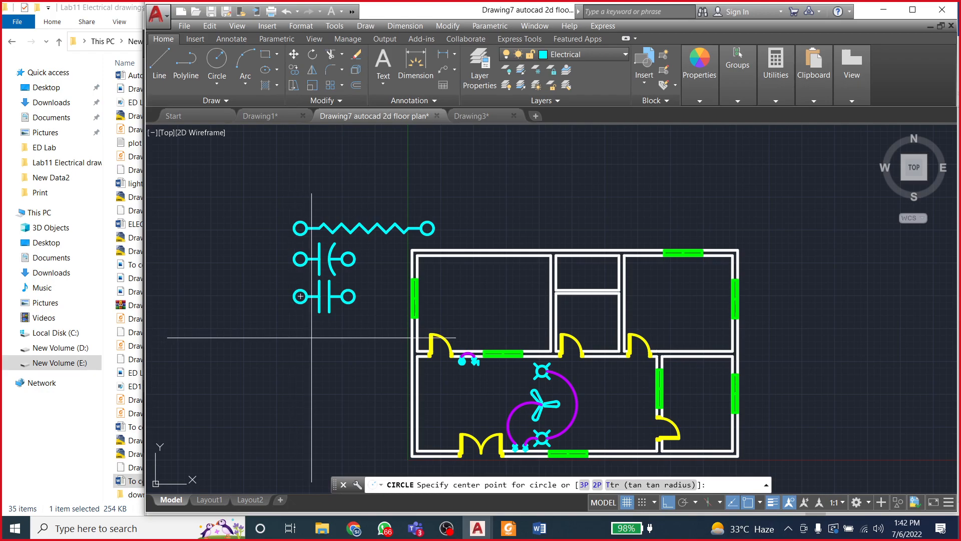
{"action": "key", "text": "Escape"}
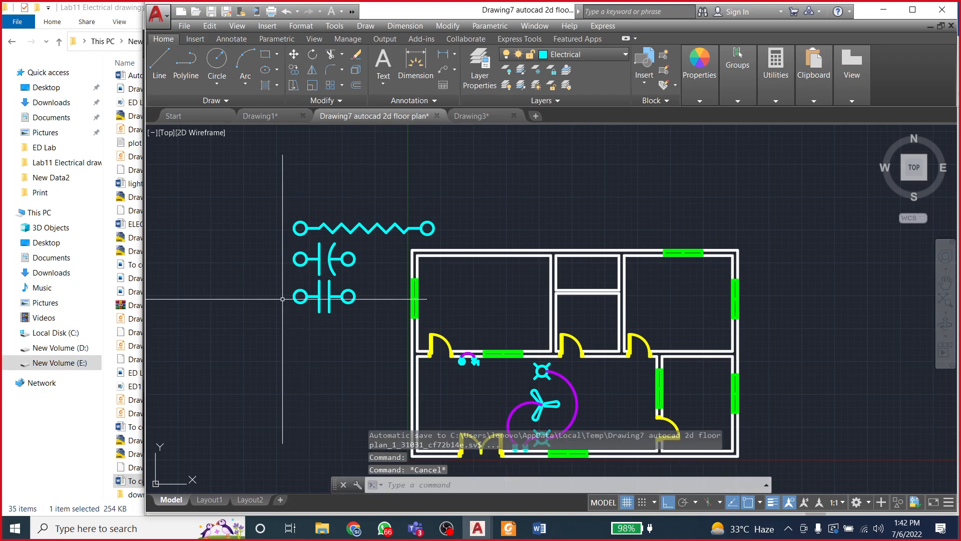
{"action": "scroll", "coordinate": [297, 302], "scroll_direction": "up", "scroll_amount": 4}
{"action": "left_click", "coordinate": [273, 256]}
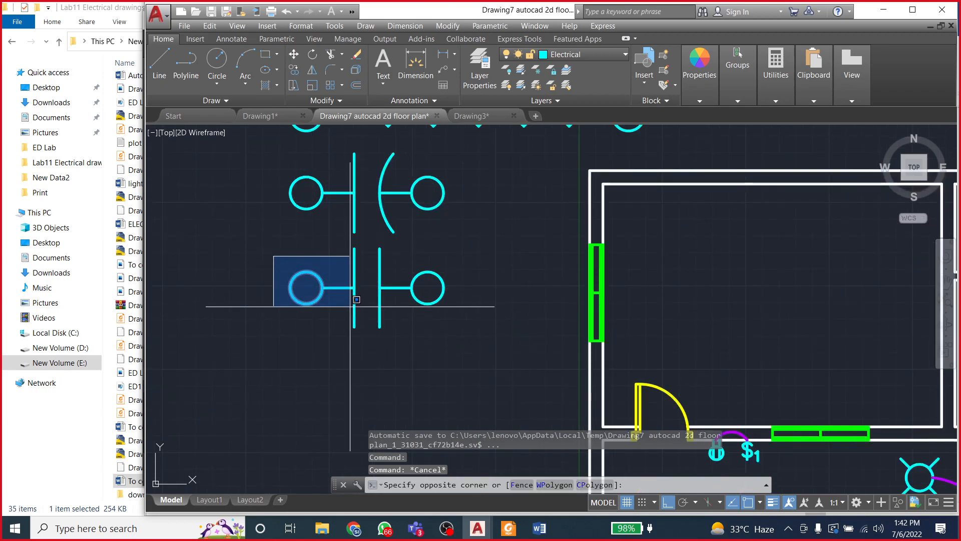
{"action": "left_click", "coordinate": [351, 305]}
{"action": "left_click", "coordinate": [338, 288]}
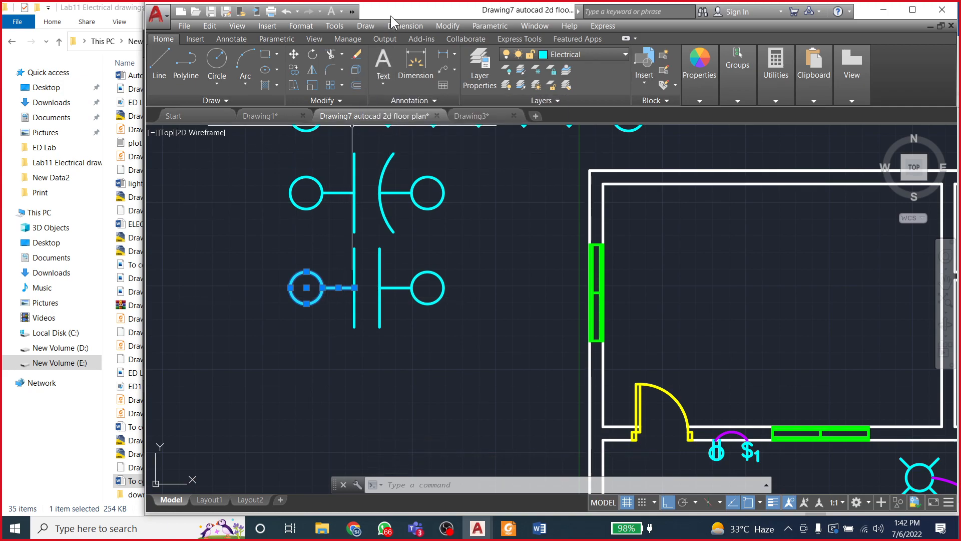
{"action": "left_click", "coordinate": [447, 25]}
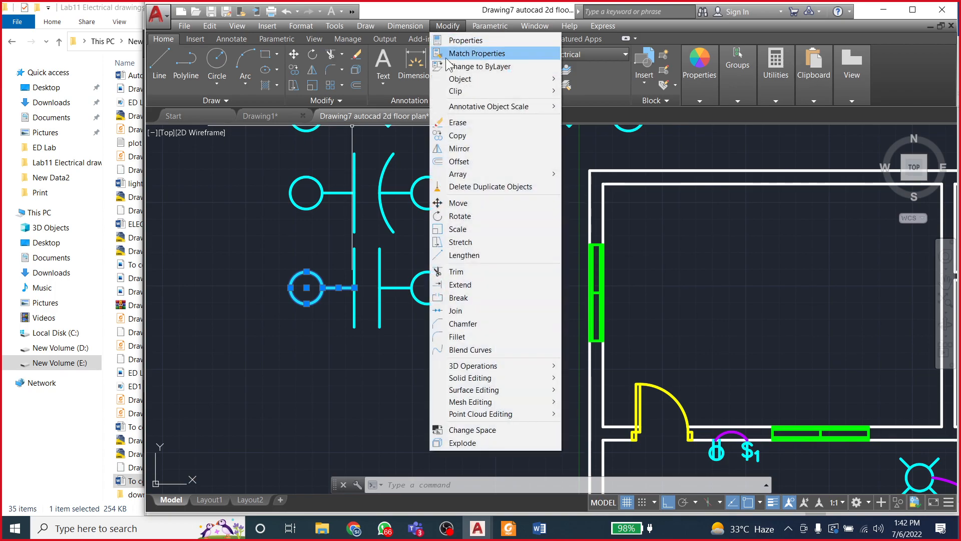
Step: Copy the left terminal circle and lead line of the straight-plate capacitor straight down to a spot below that symbol
{"action": "left_click", "coordinate": [295, 68]}
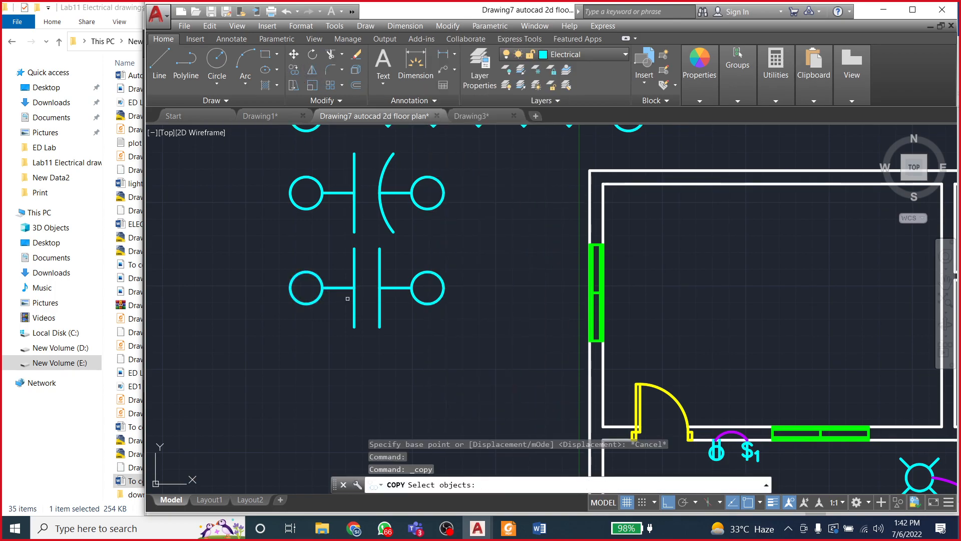
{"action": "left_click", "coordinate": [280, 256]}
{"action": "left_click", "coordinate": [359, 311]}
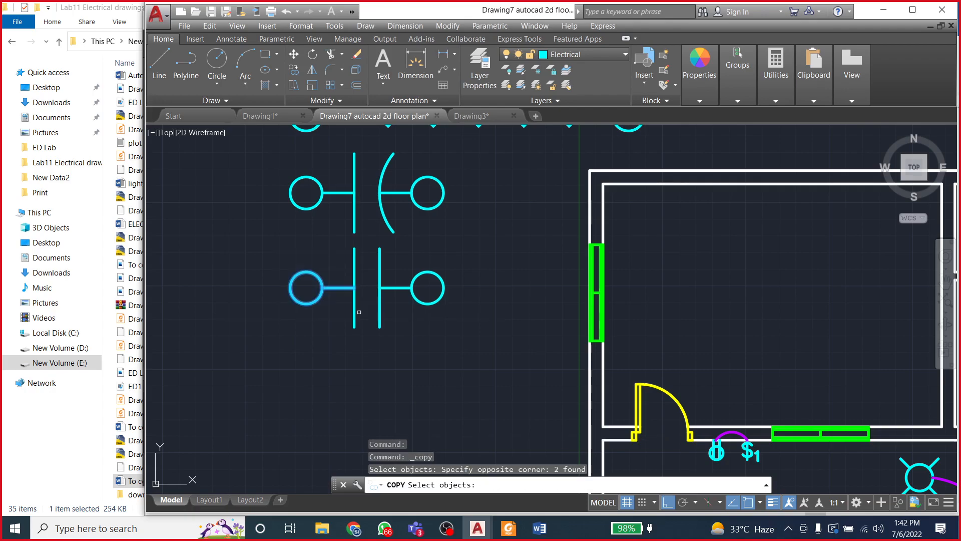
{"action": "key", "text": "Return"}
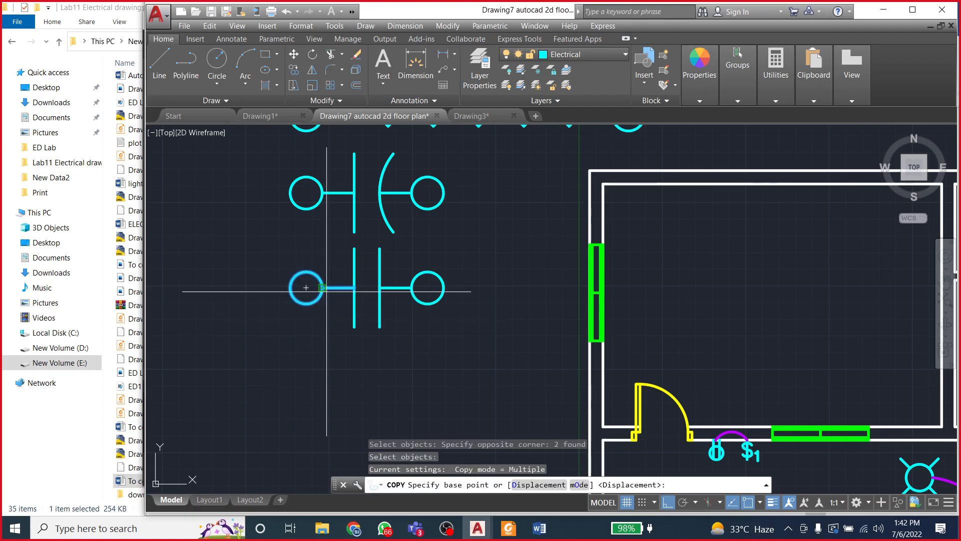
{"action": "left_click", "coordinate": [355, 288]}
{"action": "left_click", "coordinate": [356, 369]}
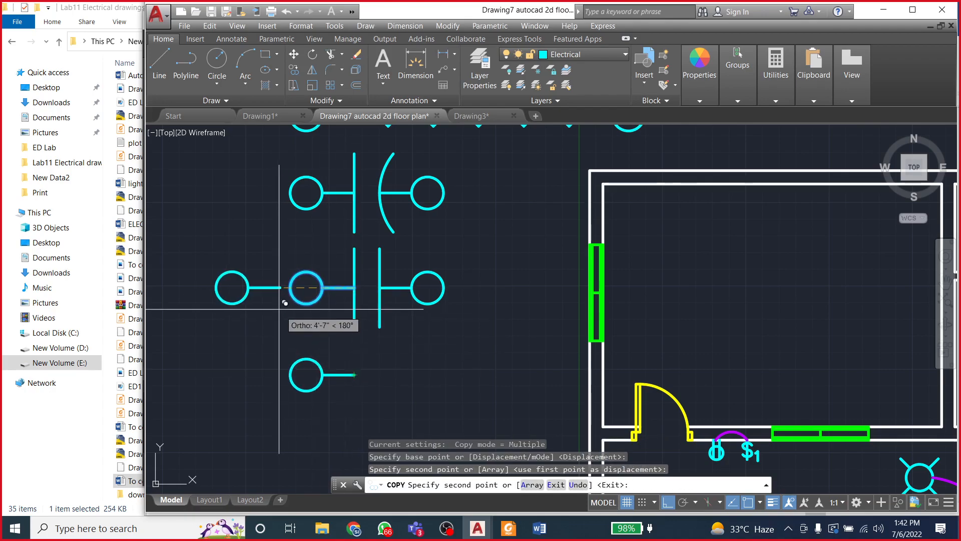
{"action": "scroll", "coordinate": [272, 278], "scroll_direction": "down", "scroll_amount": 1}
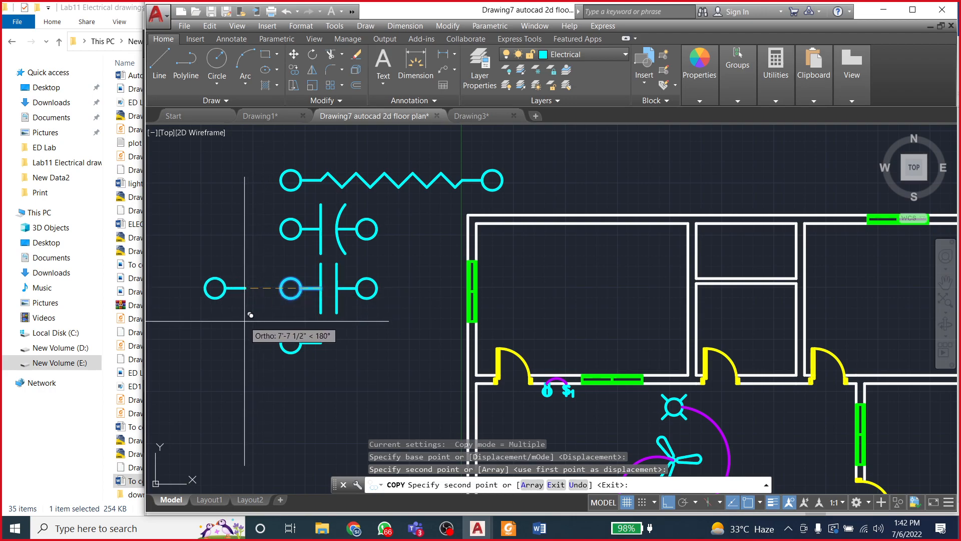
{"action": "key", "text": "Escape"}
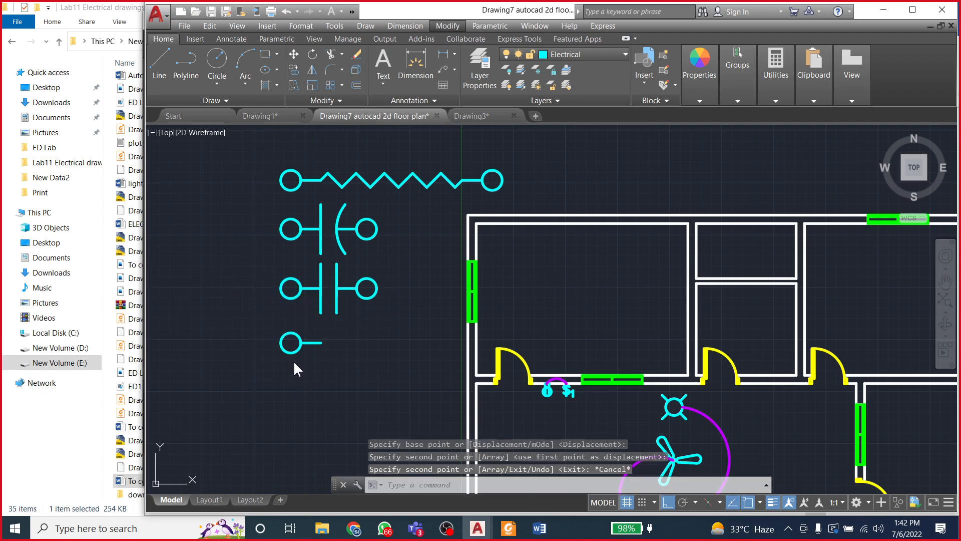
Step: Draw a circle with a radius of about 2'-5 1/2" beside the free end of the copied lead, level with it
{"action": "left_click", "coordinate": [217, 61]}
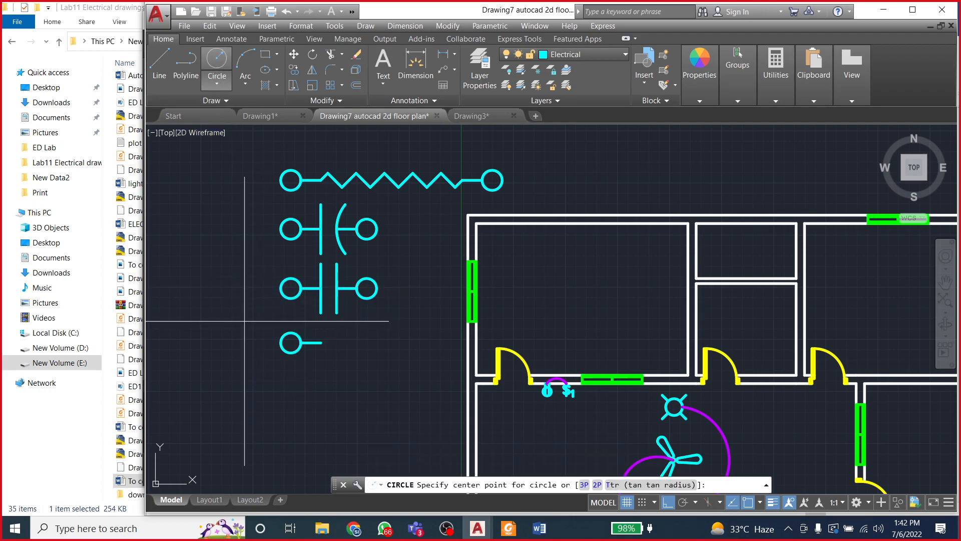
{"action": "left_click", "coordinate": [346, 343]}
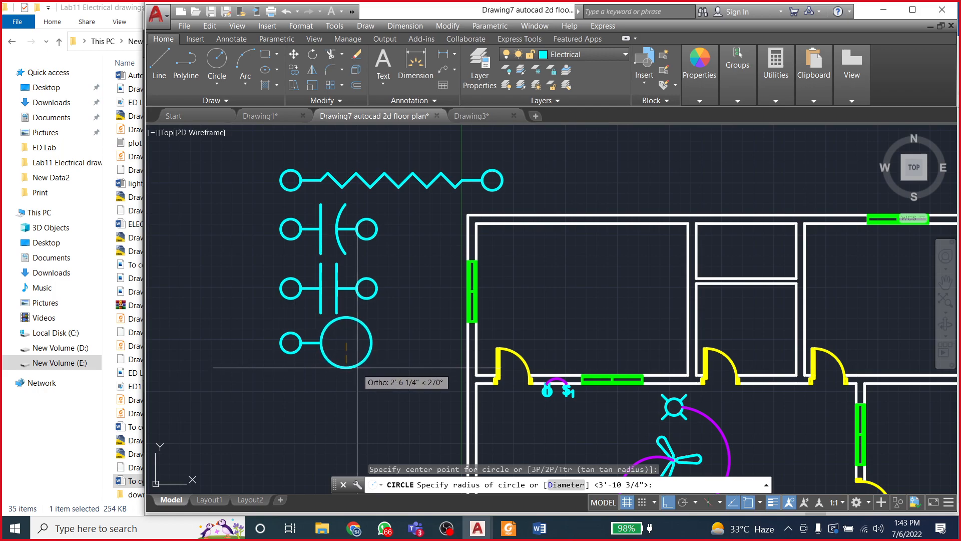
{"action": "left_click", "coordinate": [358, 367]}
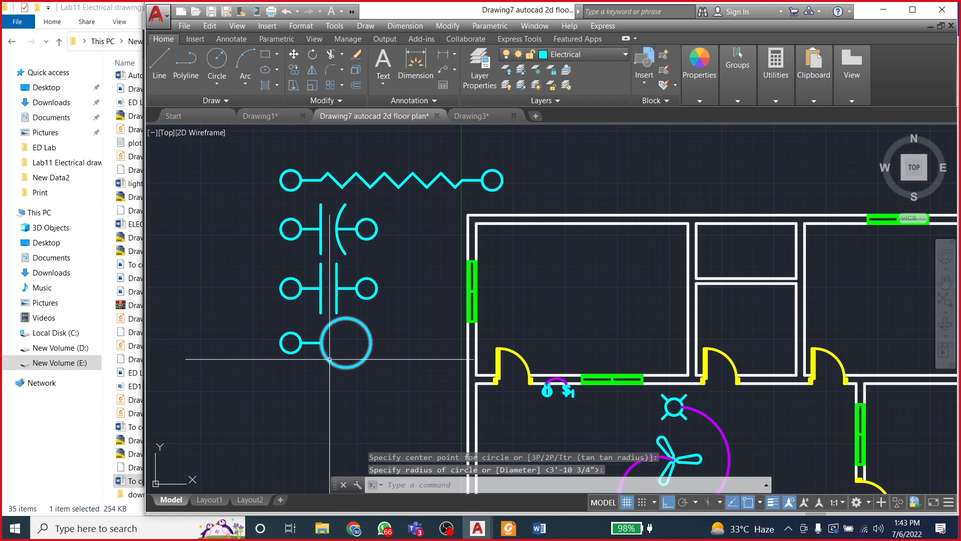
Step: Move the large circle so that its left quadrant sits on the free end of the copied lead line
{"action": "scroll", "coordinate": [328, 350], "scroll_direction": "up", "scroll_amount": 4}
{"action": "left_click", "coordinate": [329, 356]}
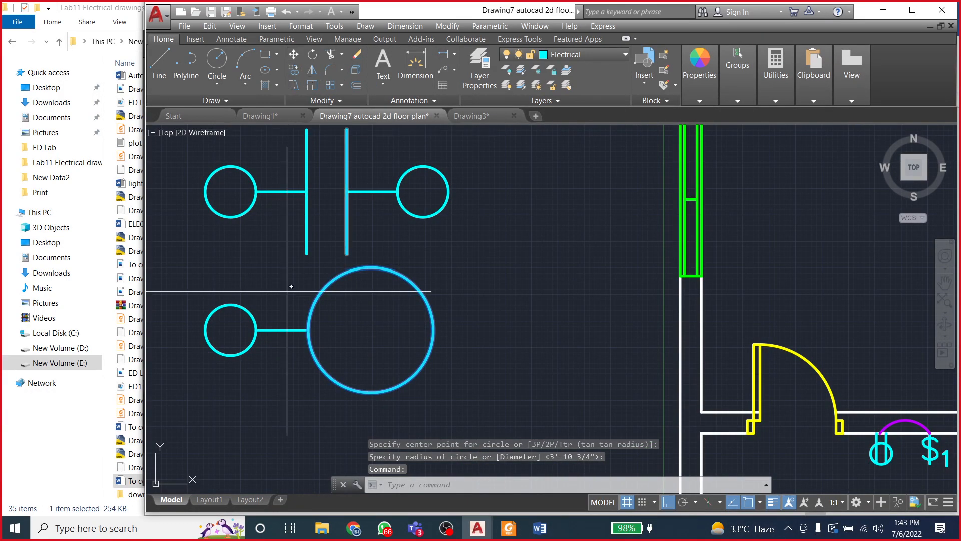
{"action": "key", "text": "m"}
{"action": "key", "text": "Return"}
{"action": "left_click", "coordinate": [309, 330]}
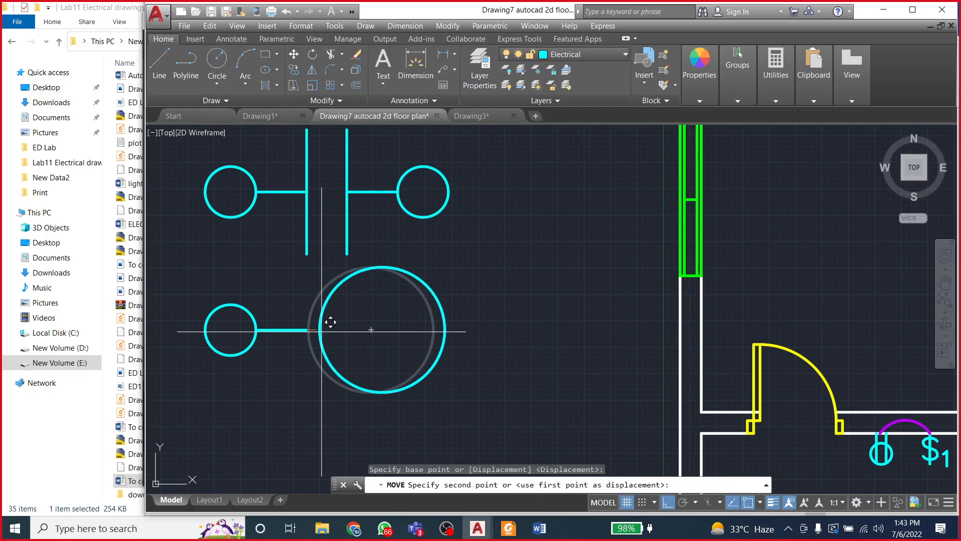
{"action": "left_click", "coordinate": [307, 329]}
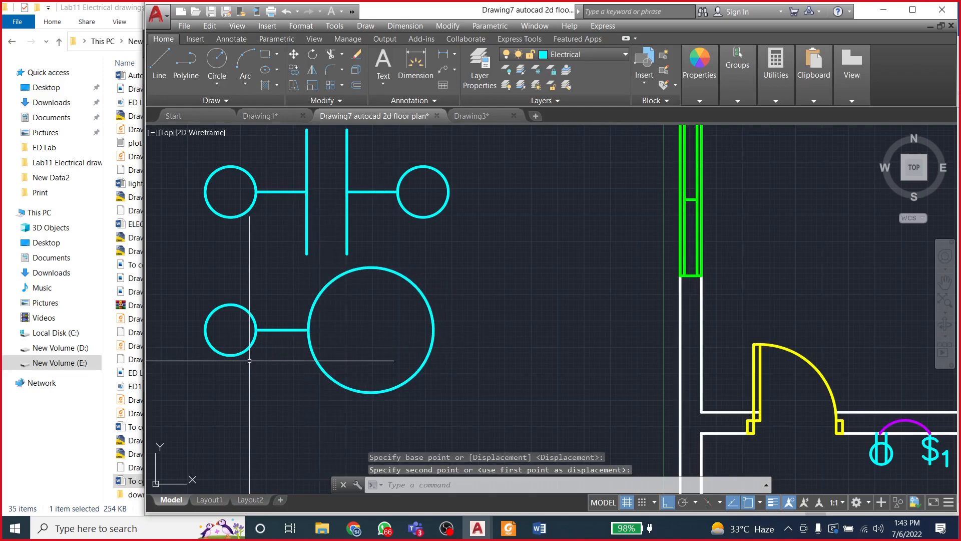
{"action": "left_click", "coordinate": [307, 337]}
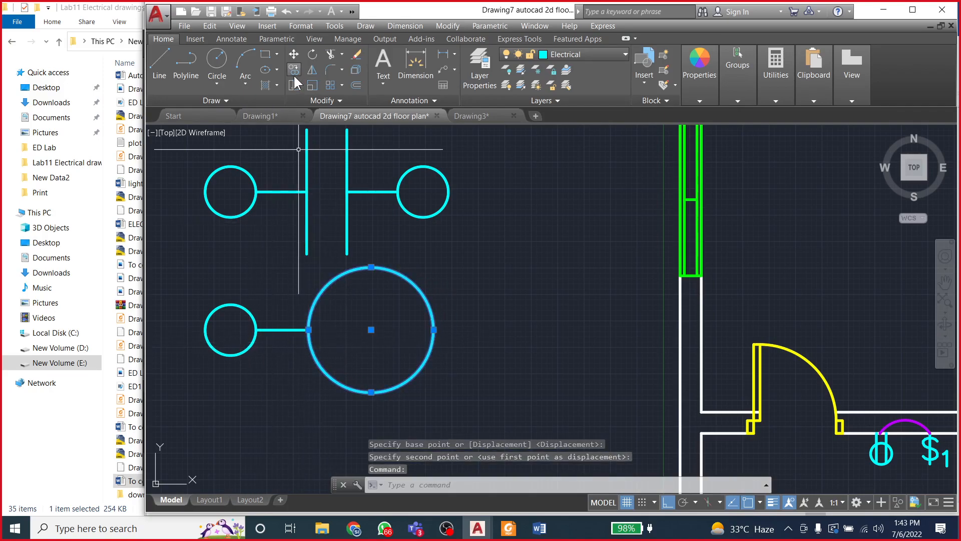
{"action": "left_click", "coordinate": [294, 54]}
{"action": "left_click", "coordinate": [309, 329]}
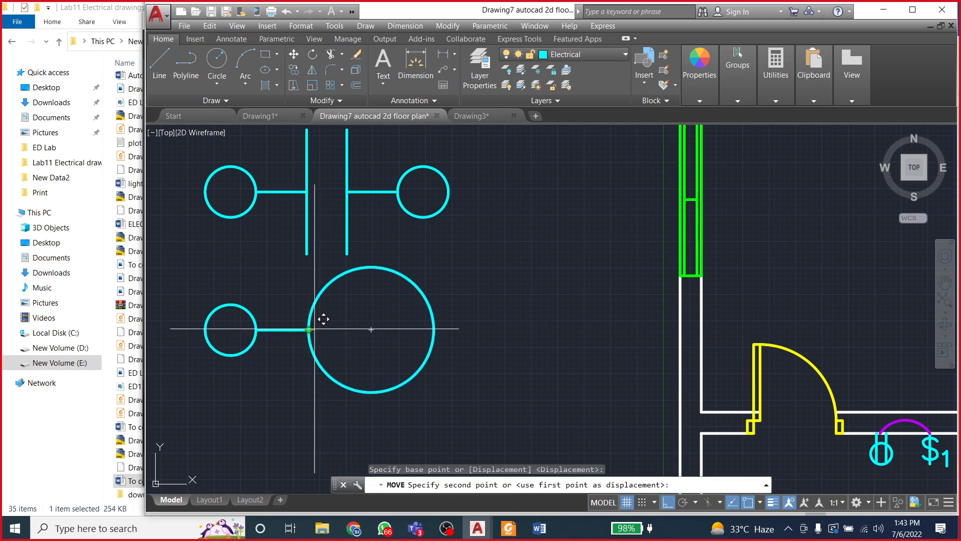
{"action": "left_click", "coordinate": [309, 329]}
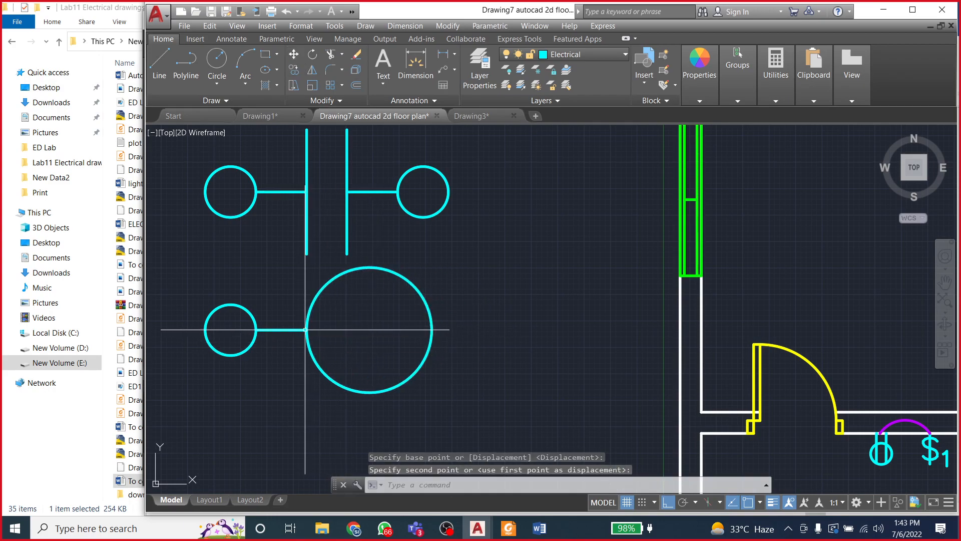
{"action": "scroll", "coordinate": [240, 357], "scroll_direction": "down", "scroll_amount": 2}
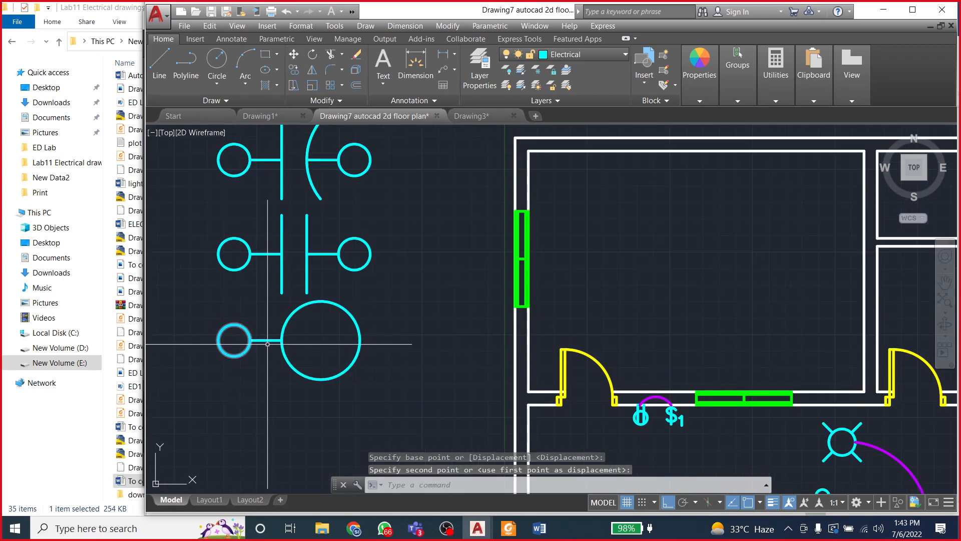
Step: Replace the large circle with a circle of radius 20 centred on the free end of the copied lead
{"action": "left_click", "coordinate": [340, 306]}
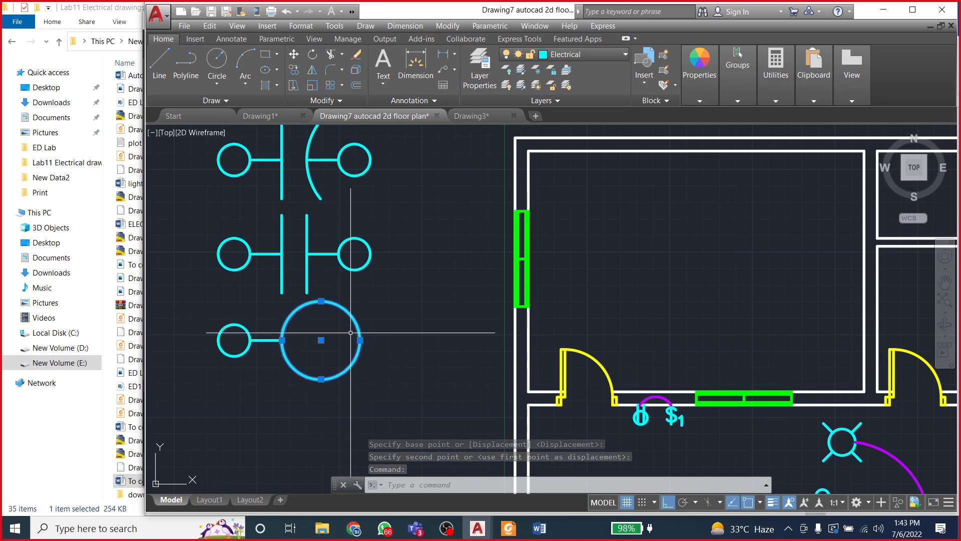
{"action": "key", "text": "Delete"}
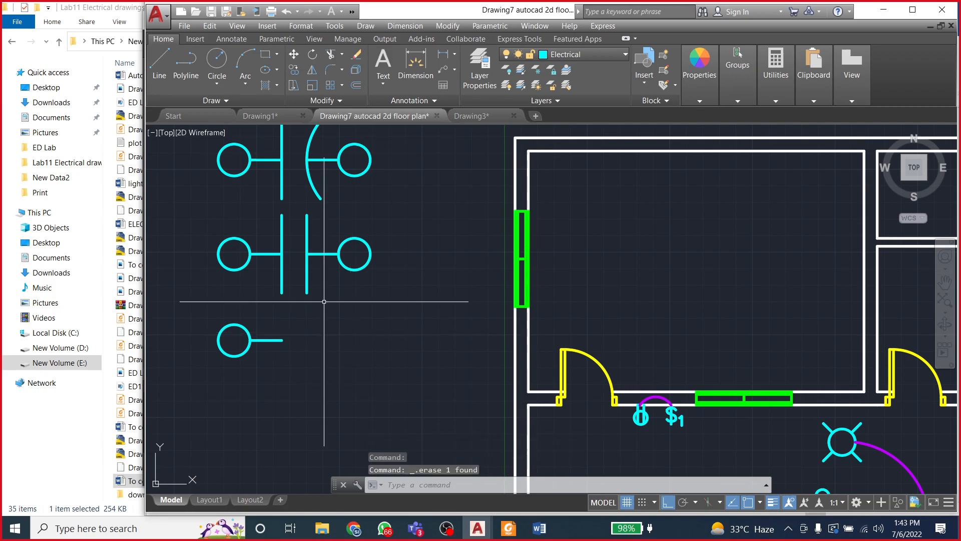
{"action": "left_click", "coordinate": [216, 65]}
{"action": "left_click", "coordinate": [281, 340]}
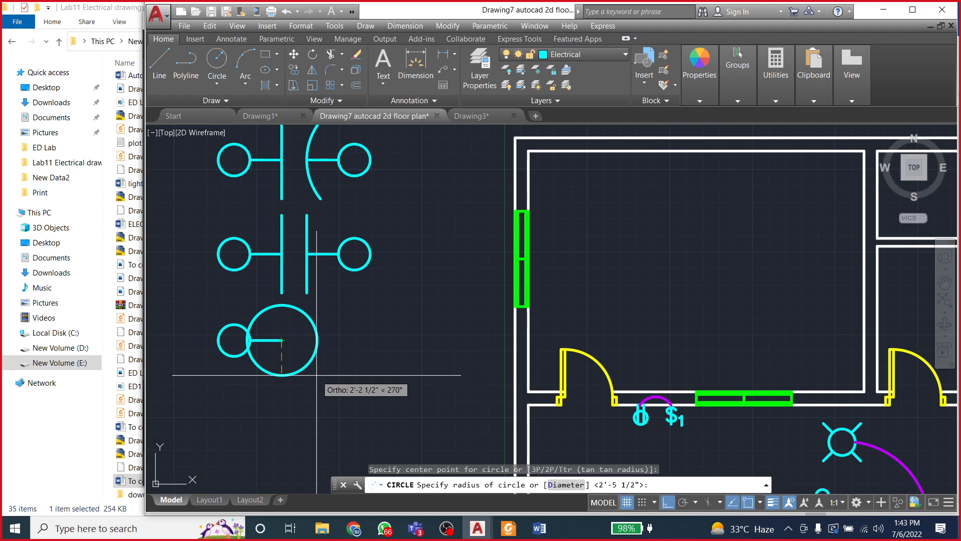
{"action": "type", "text": "20"}
{"action": "key", "text": "Return"}
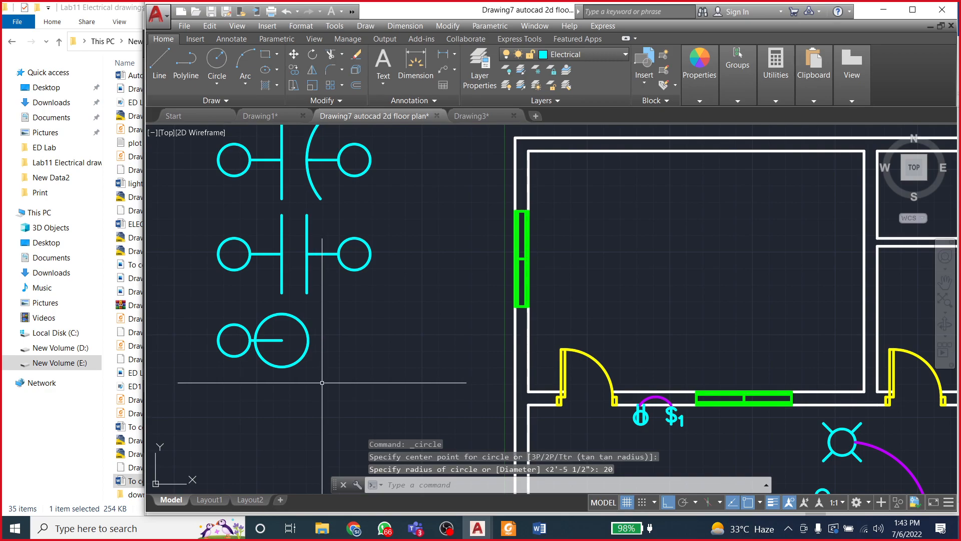
Step: Replace the radius 20 circle with a 2'-6" radius circle whose left quadrant touches the lead's free end
{"action": "left_click", "coordinate": [308, 345]}
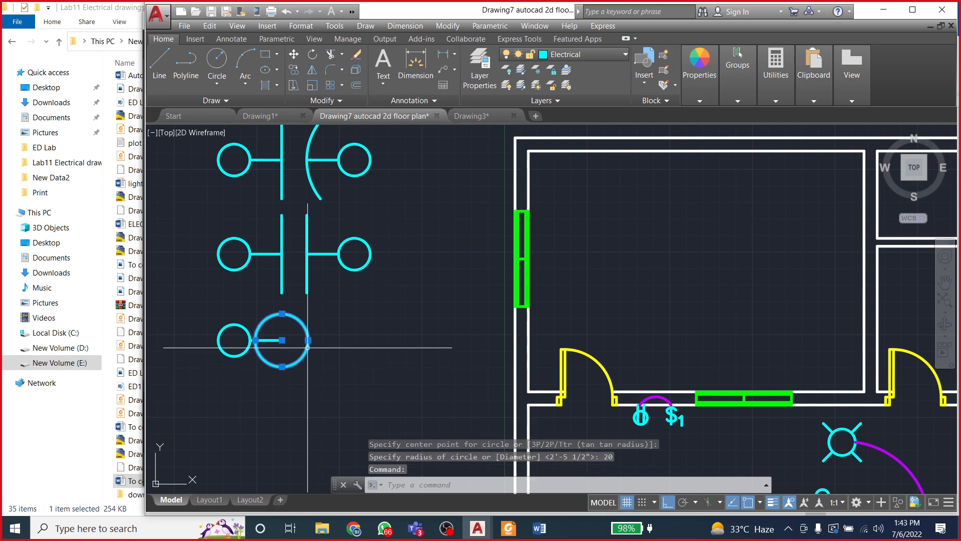
{"action": "key", "text": "Delete"}
{"action": "key", "text": "ctrl+z"}
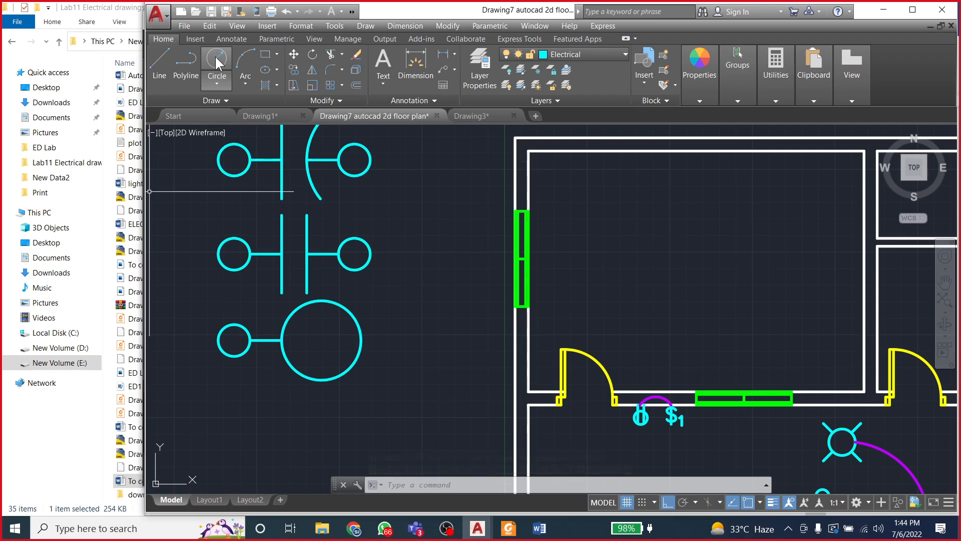
Step: Draw a second circle of radius 30 centred on the right quadrant of the large circle
{"action": "left_click", "coordinate": [214, 55]}
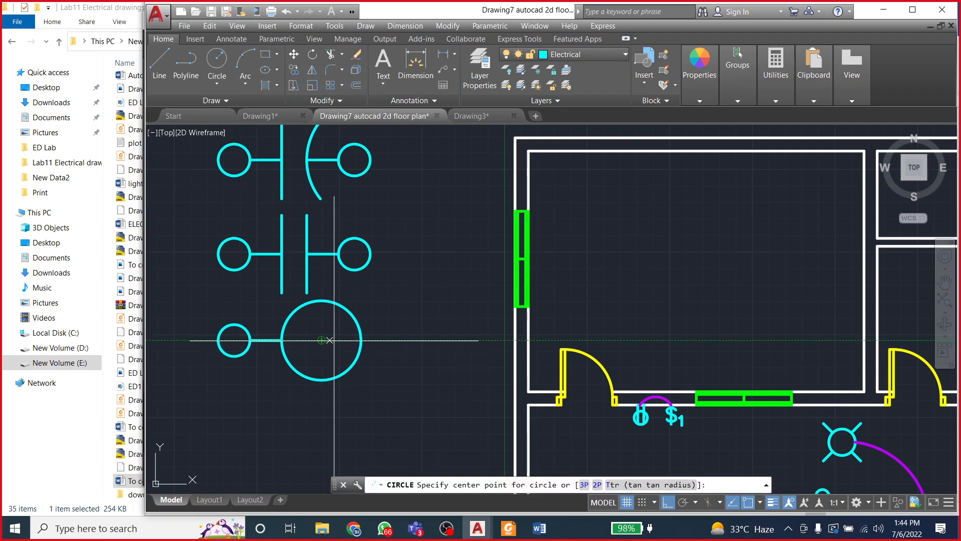
{"action": "left_click", "coordinate": [361, 341]}
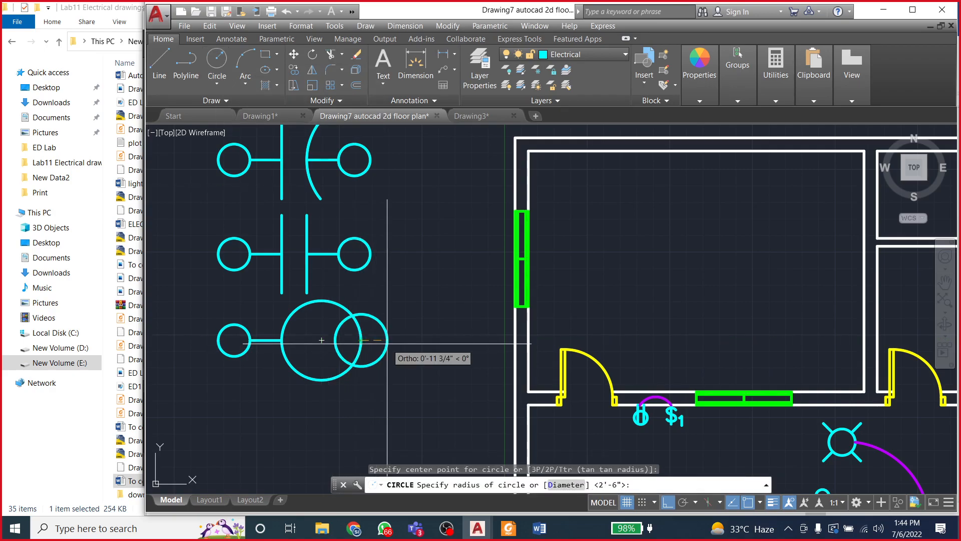
{"action": "type", "text": "30"}
{"action": "key", "text": "Return"}
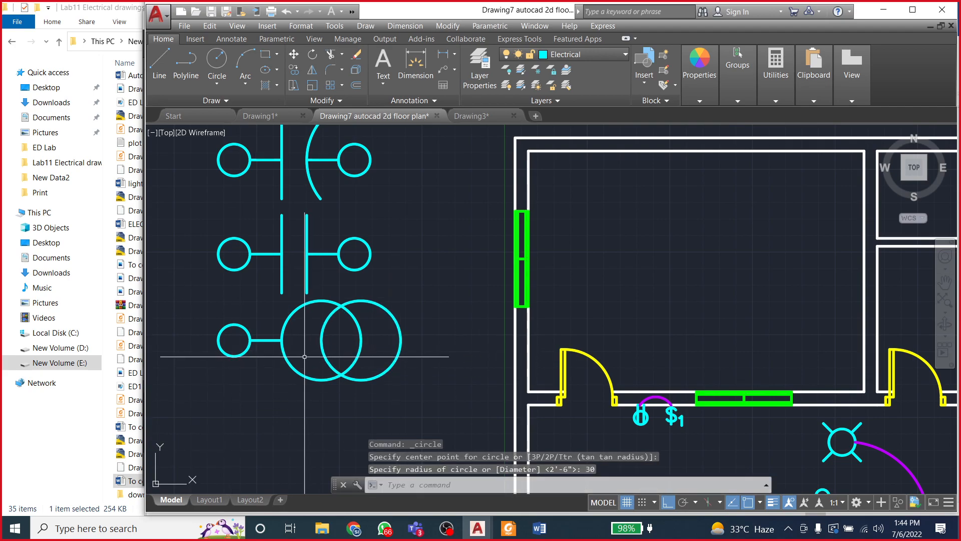
{"action": "scroll", "coordinate": [325, 342], "scroll_direction": "up", "scroll_amount": 2}
{"action": "scroll", "coordinate": [326, 342], "scroll_direction": "down", "scroll_amount": 2}
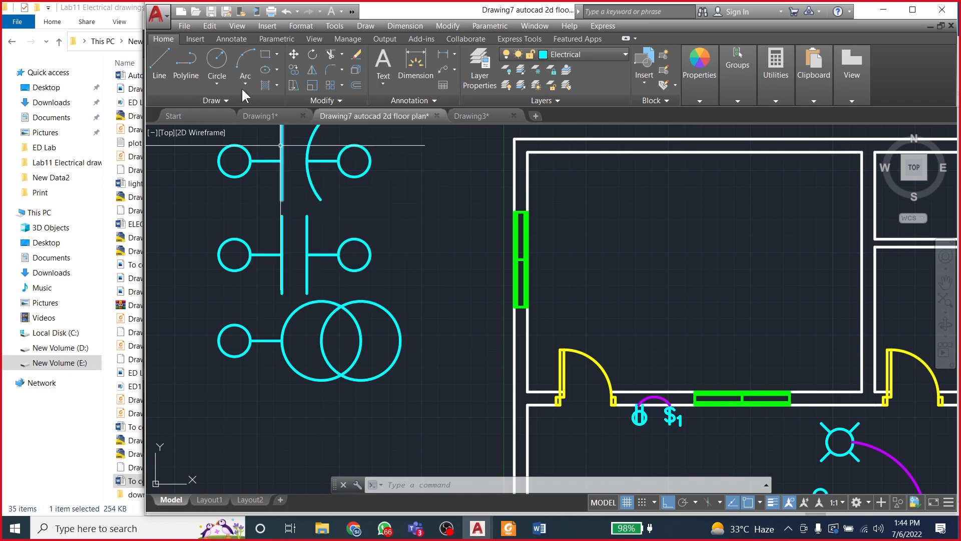
{"action": "left_click", "coordinate": [214, 75]}
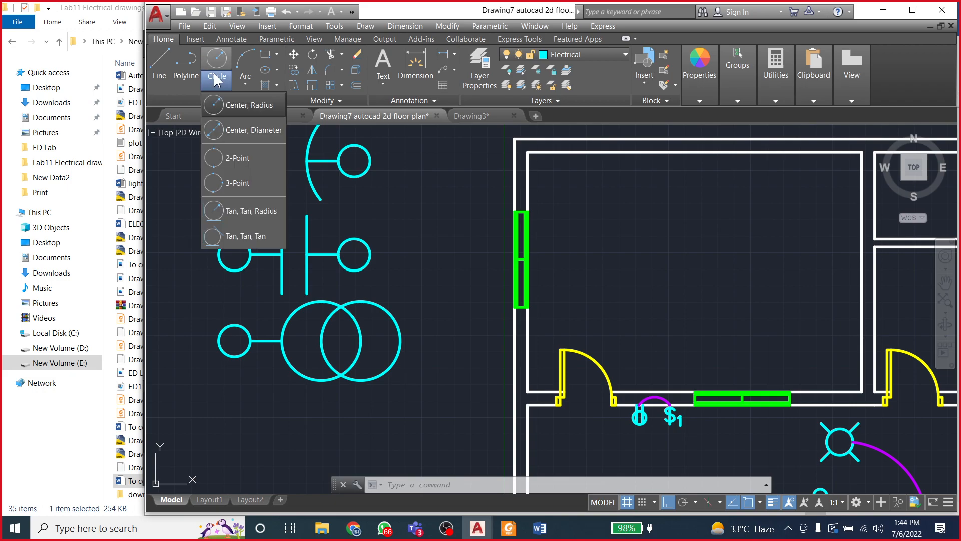
{"action": "left_click", "coordinate": [245, 212]}
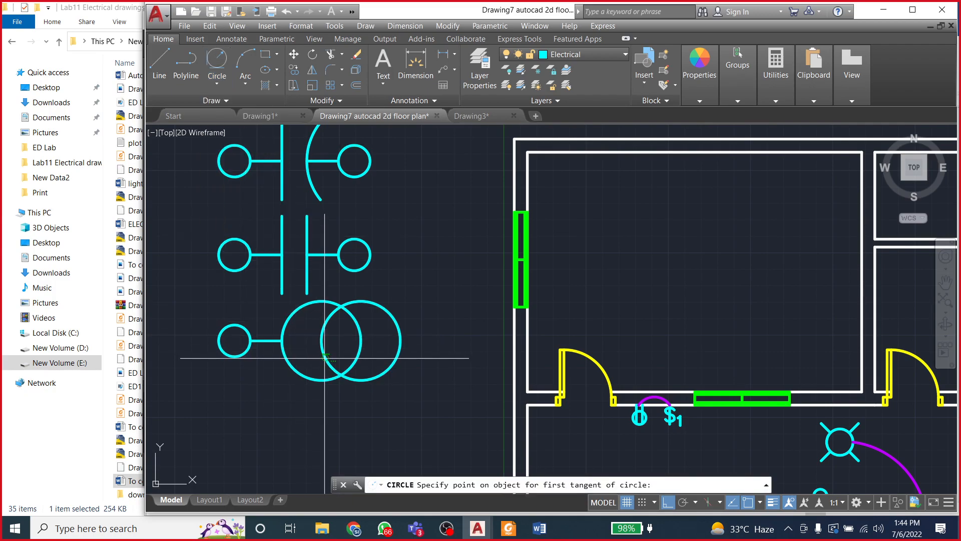
{"action": "key", "text": "Escape"}
Step: Draw a horizontal line from the lead's free end through both overlapping circles to the second circle's right quadrant
{"action": "left_click", "coordinate": [160, 64]}
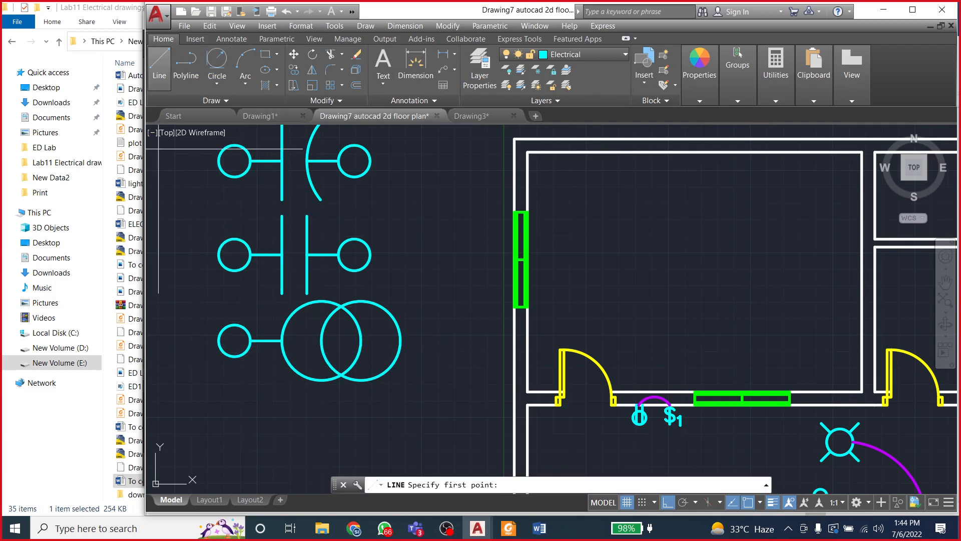
{"action": "left_click", "coordinate": [282, 341]}
{"action": "left_click", "coordinate": [400, 341]}
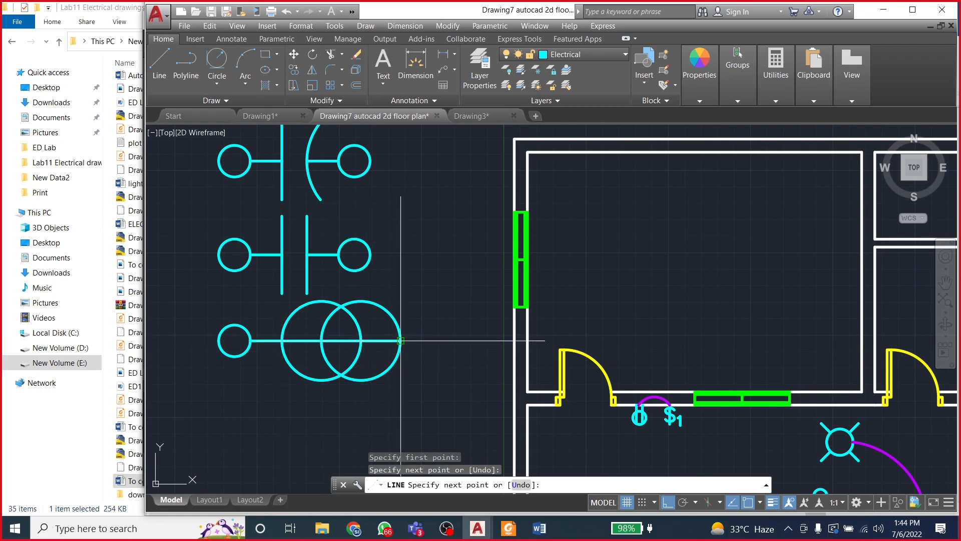
{"action": "key", "text": "Escape"}
{"action": "key", "text": "Escape"}
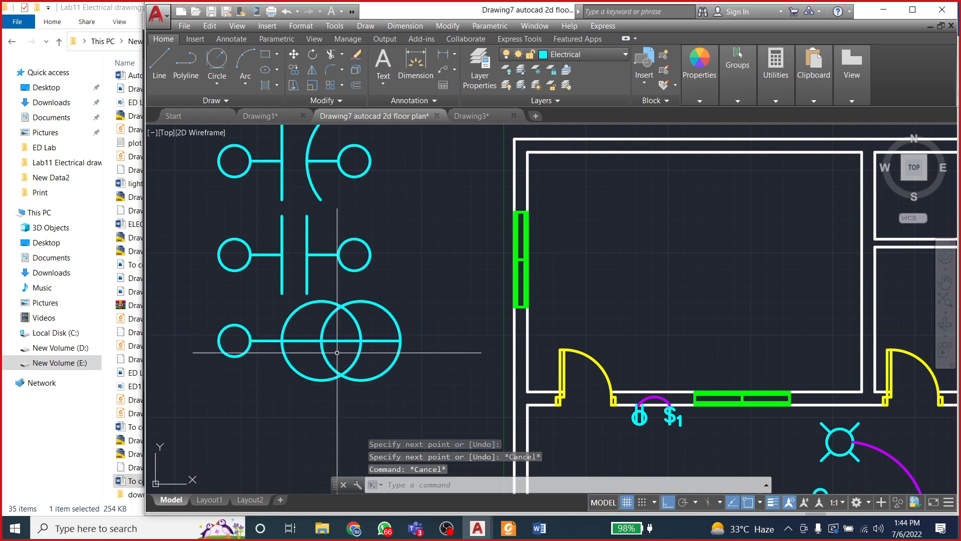
Step: Draw a Tan, Tan, Radius circle of radius 12 tangent to both large circles inside the lower part of their overlap
{"action": "left_click", "coordinate": [211, 84]}
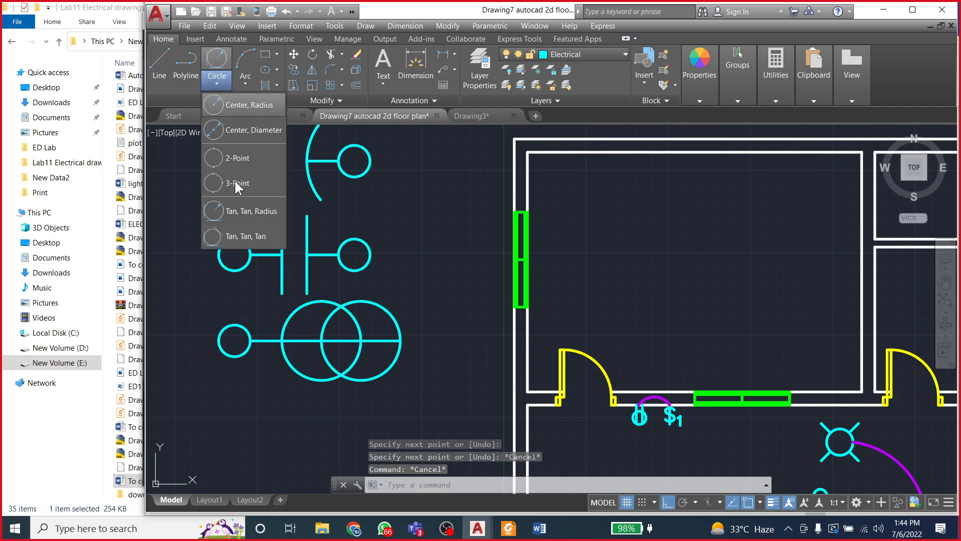
{"action": "left_click", "coordinate": [241, 210]}
{"action": "left_click", "coordinate": [328, 360]}
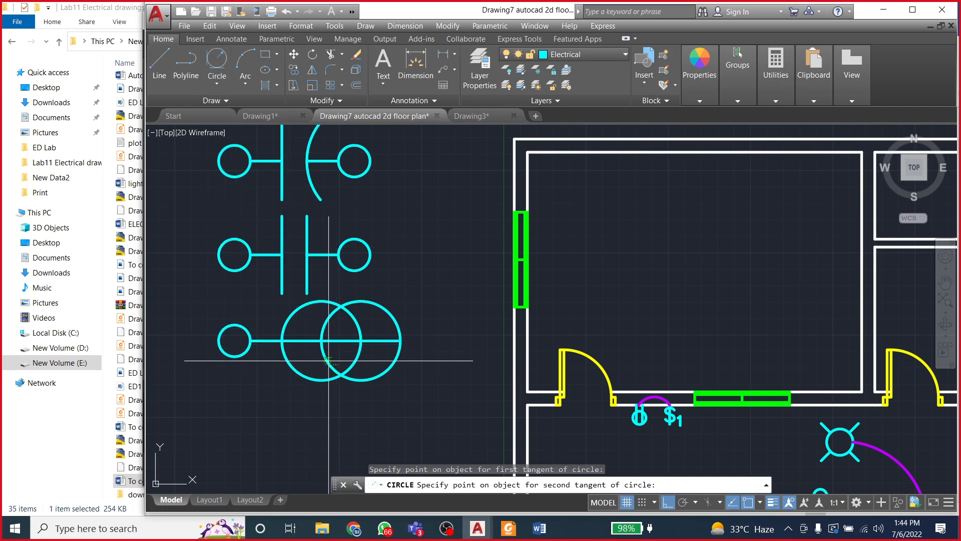
{"action": "left_click", "coordinate": [343, 356]}
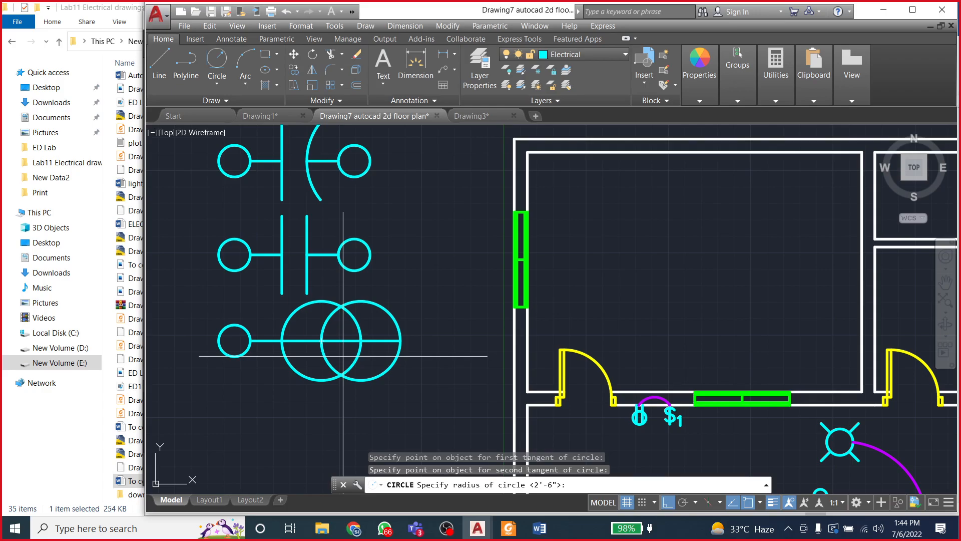
{"action": "type", "text": "2"}
{"action": "key", "text": "Return"}
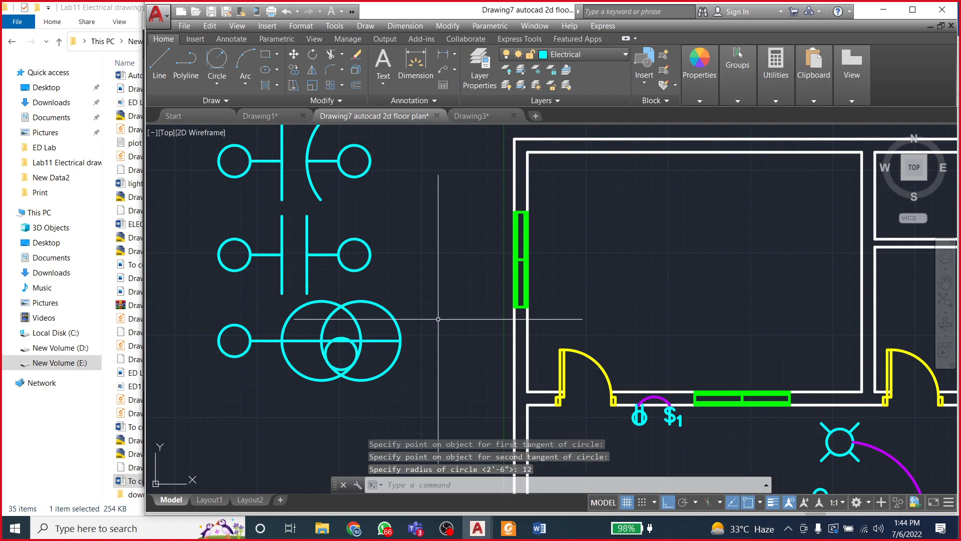
Step: Trim the lower arcs of both large circles outside the small tangent circle, using all objects as cutting edges
{"action": "scroll", "coordinate": [340, 348], "scroll_direction": "up", "scroll_amount": 5}
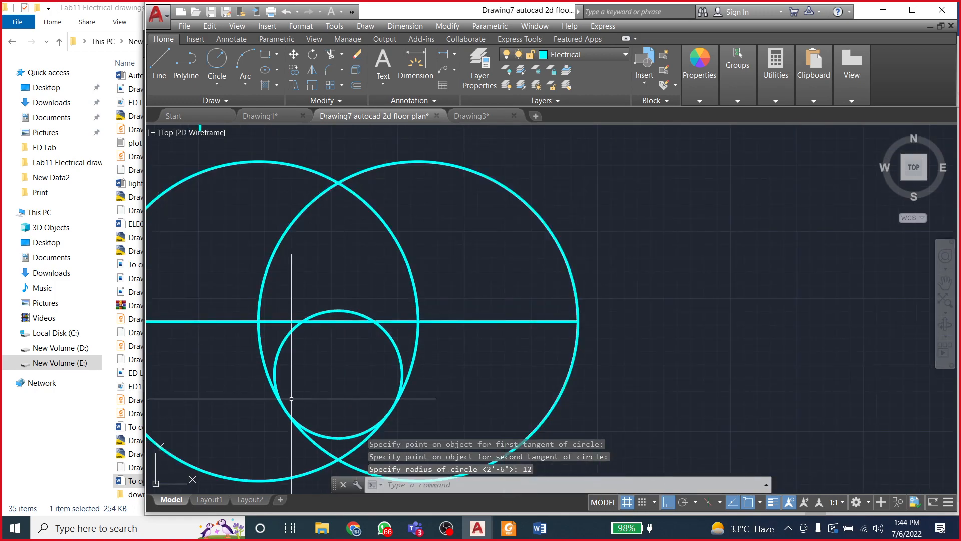
{"action": "scroll", "coordinate": [314, 384], "scroll_direction": "down", "scroll_amount": 2}
{"action": "scroll", "coordinate": [314, 385], "scroll_direction": "up", "scroll_amount": 2}
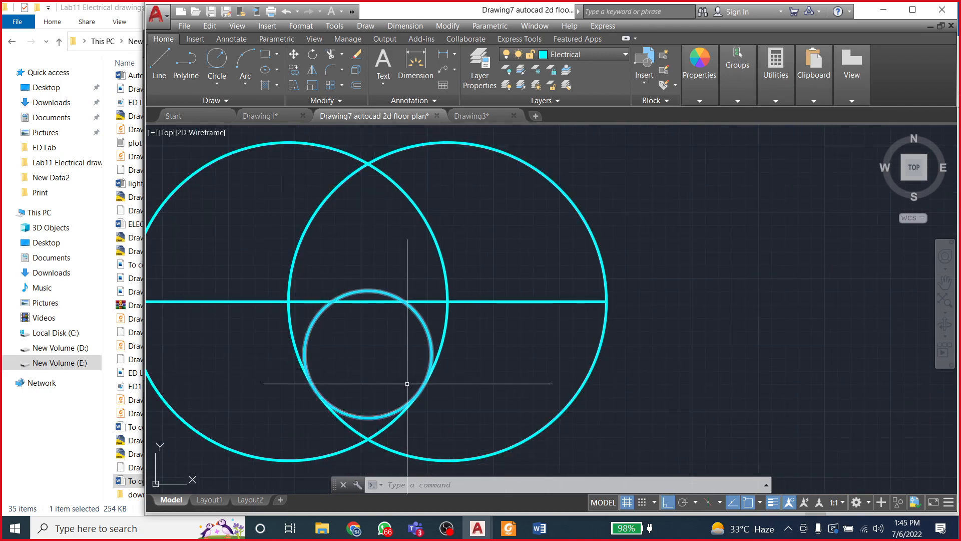
{"action": "scroll", "coordinate": [442, 370], "scroll_direction": "down", "scroll_amount": 2}
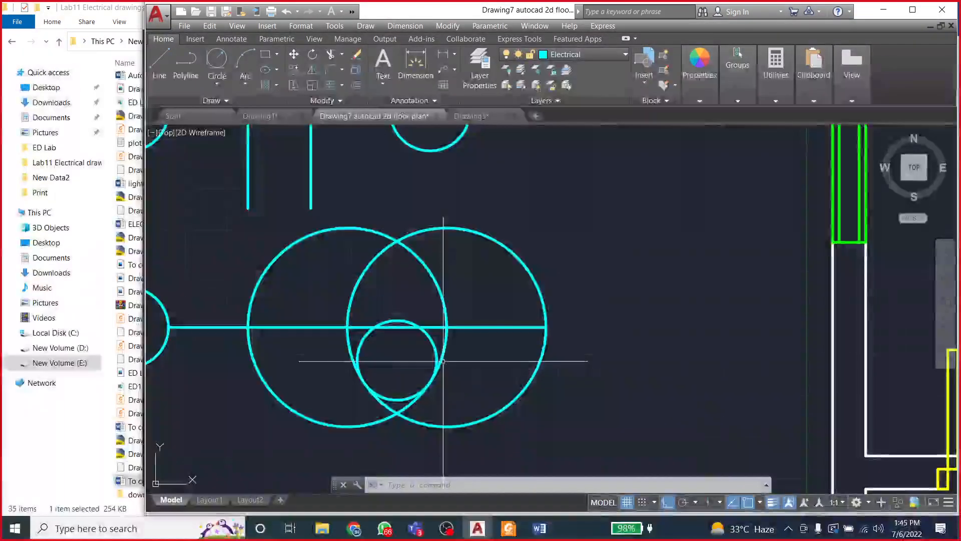
{"action": "left_click", "coordinate": [331, 54]}
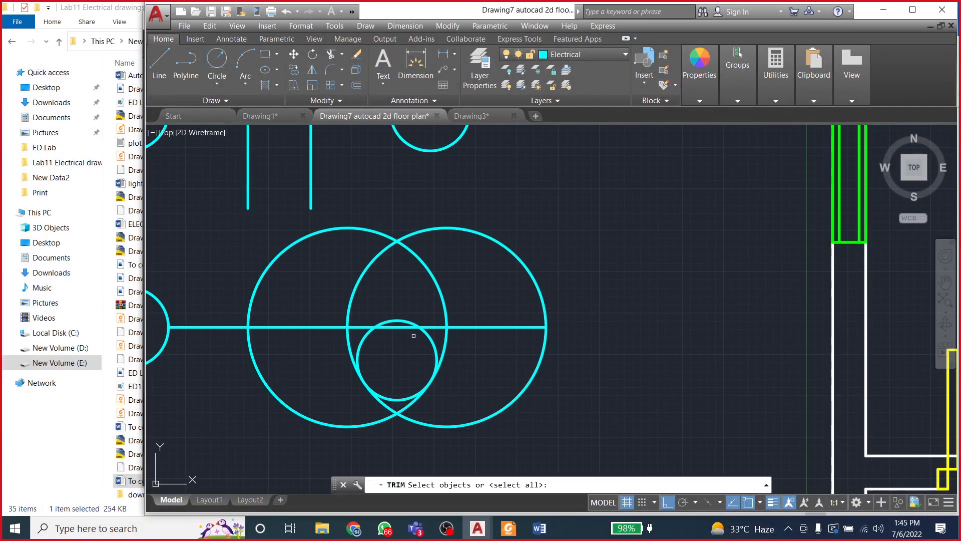
{"action": "key", "text": "Return"}
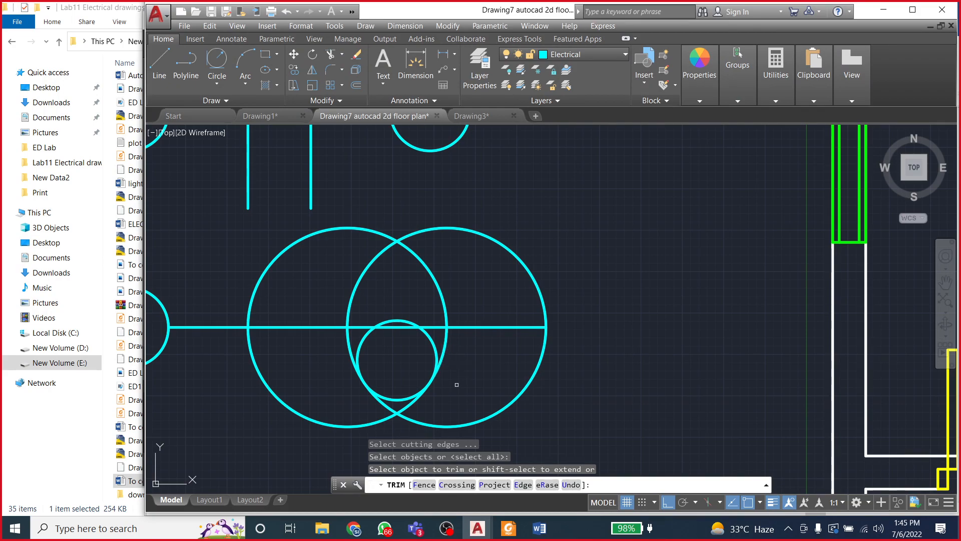
{"action": "left_click", "coordinate": [413, 402]}
{"action": "left_click", "coordinate": [387, 409]}
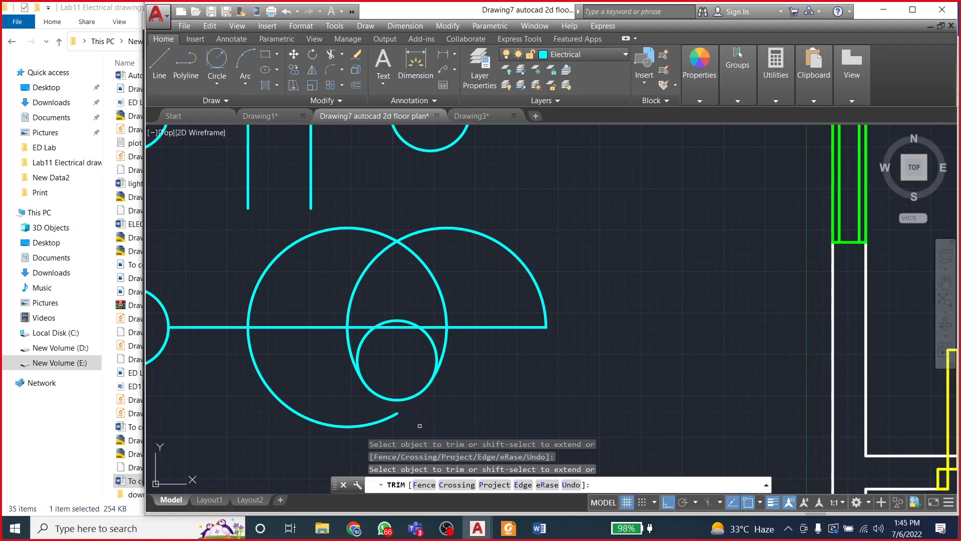
{"action": "left_click", "coordinate": [353, 420]}
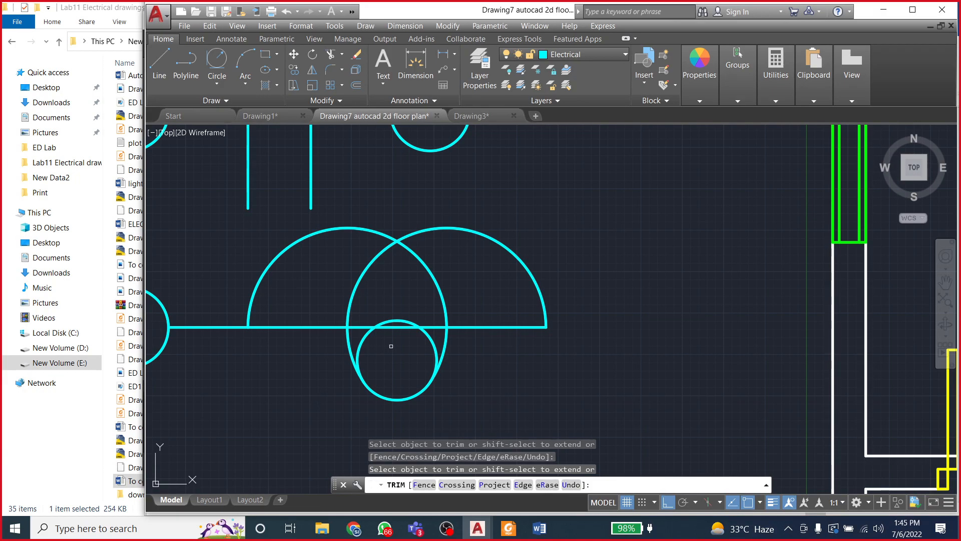
Step: Trim the small circle's upper part and the horizontal line inside the overlap, leaving a single closed loop
{"action": "left_click", "coordinate": [435, 353]}
{"action": "left_click", "coordinate": [394, 321]}
{"action": "left_click", "coordinate": [362, 352]}
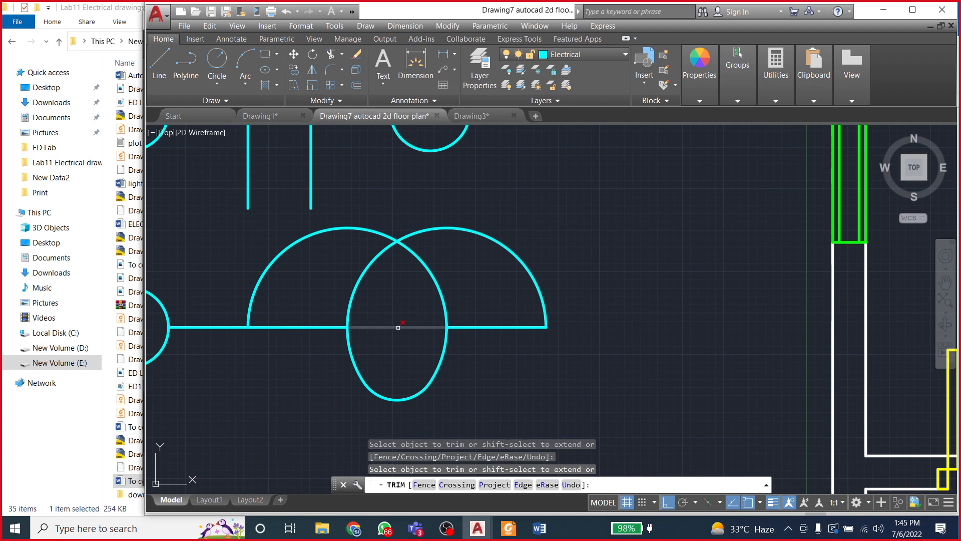
{"action": "left_click", "coordinate": [398, 327]}
{"action": "left_click", "coordinate": [503, 328]}
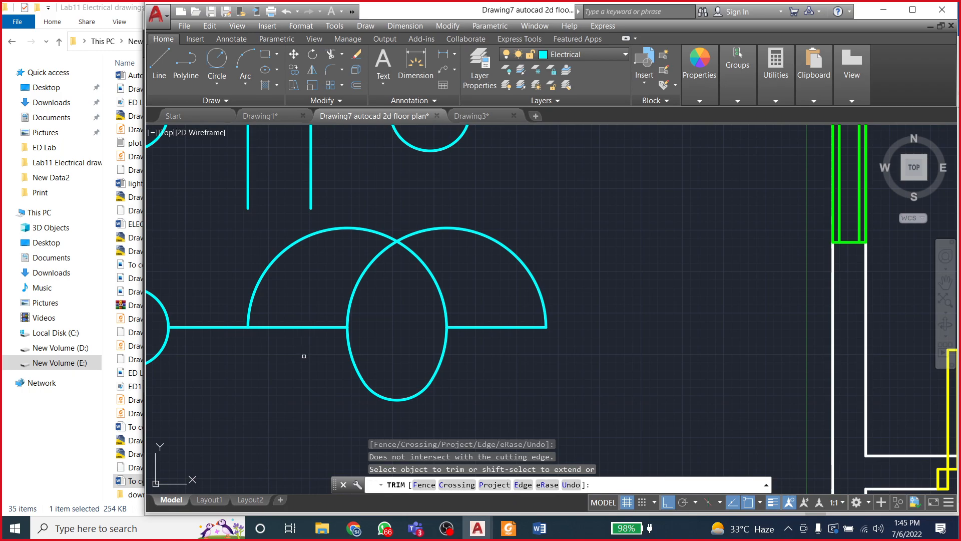
{"action": "key", "text": "Escape"}
{"action": "key", "text": "Escape"}
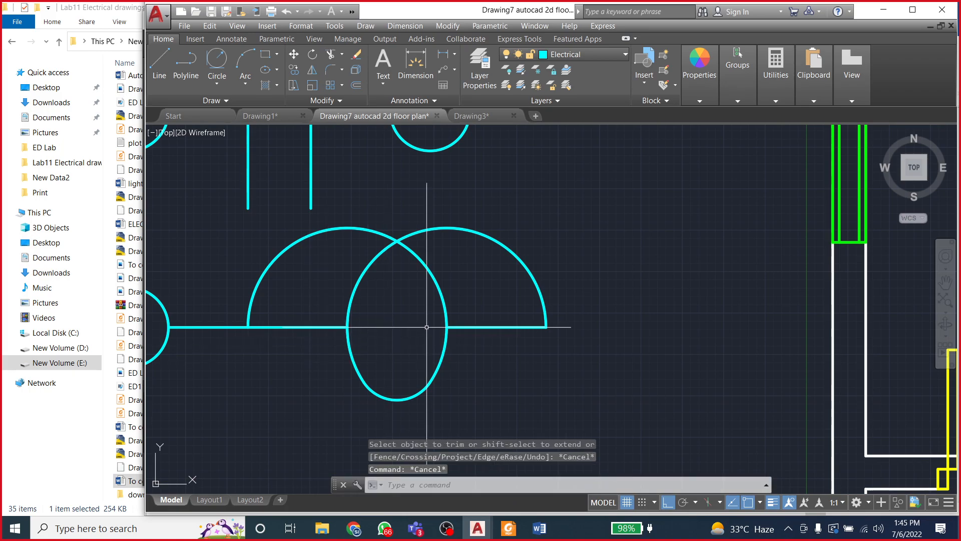
Step: Erase the two leftover horizontal line segments under the arcs on either side of the loop
{"action": "left_click", "coordinate": [474, 327]}
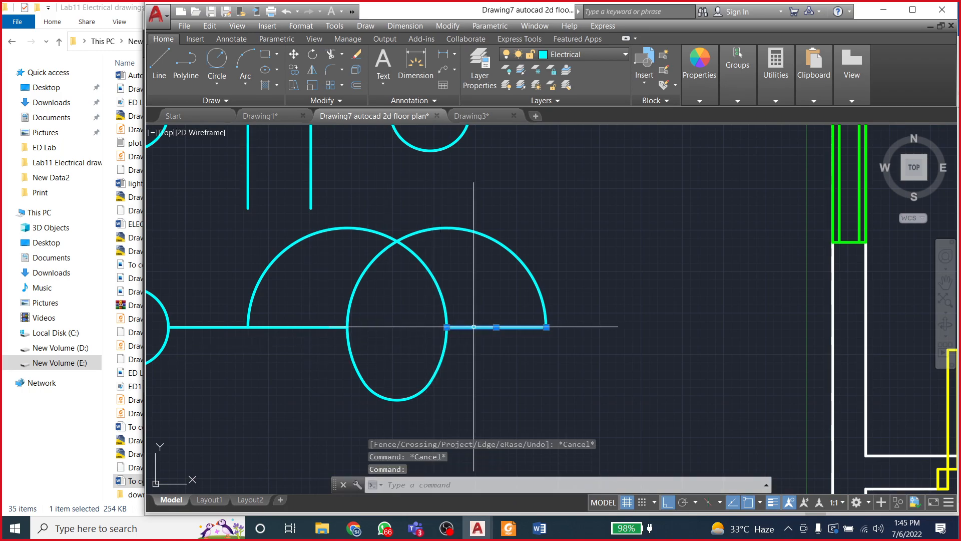
{"action": "key", "text": "Delete"}
{"action": "left_click", "coordinate": [301, 327]}
{"action": "scroll", "coordinate": [671, 324], "scroll_direction": "down", "scroll_amount": 4}
{"action": "scroll", "coordinate": [671, 324], "scroll_direction": "up", "scroll_amount": 2}
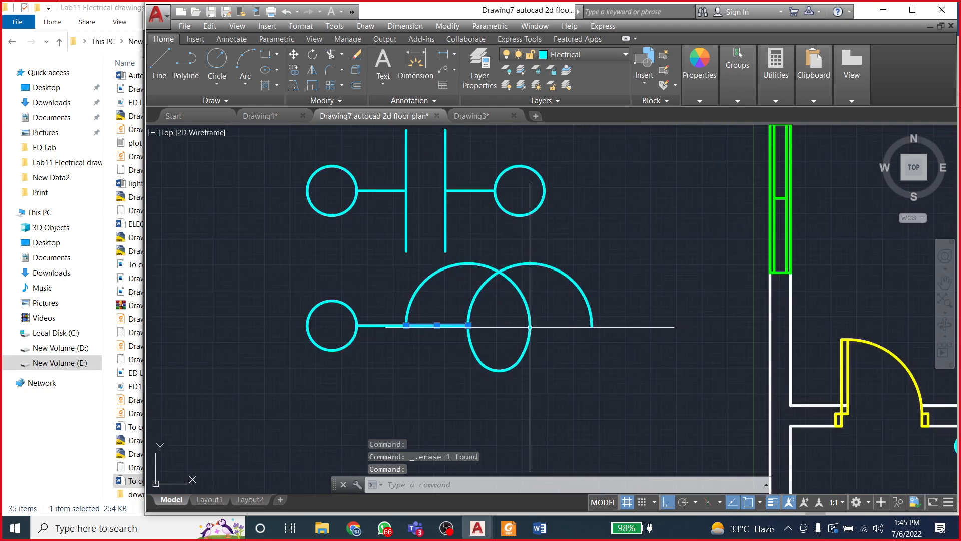
{"action": "key", "text": "Delete"}
{"action": "scroll", "coordinate": [240, 335], "scroll_direction": "down", "scroll_amount": 2}
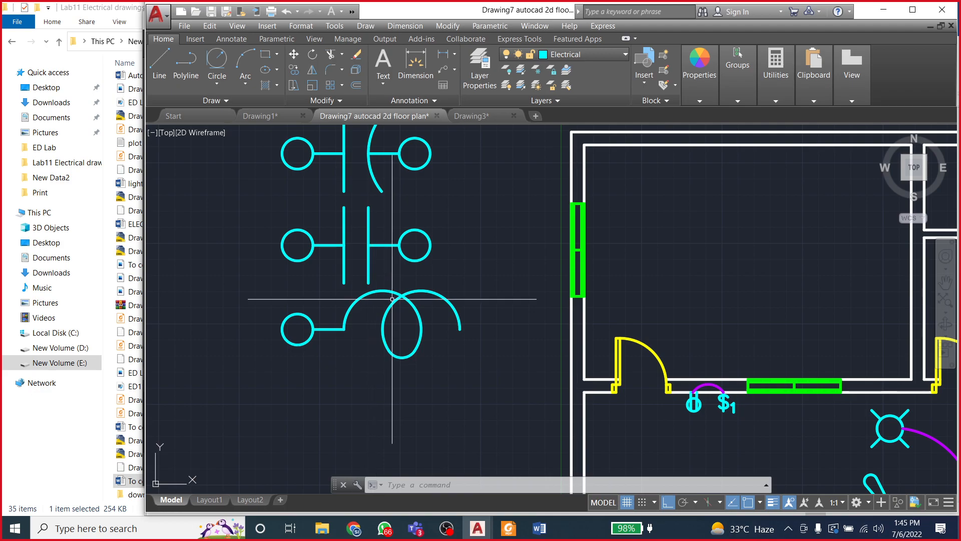
{"action": "left_click", "coordinate": [329, 288]}
{"action": "left_click", "coordinate": [488, 364]}
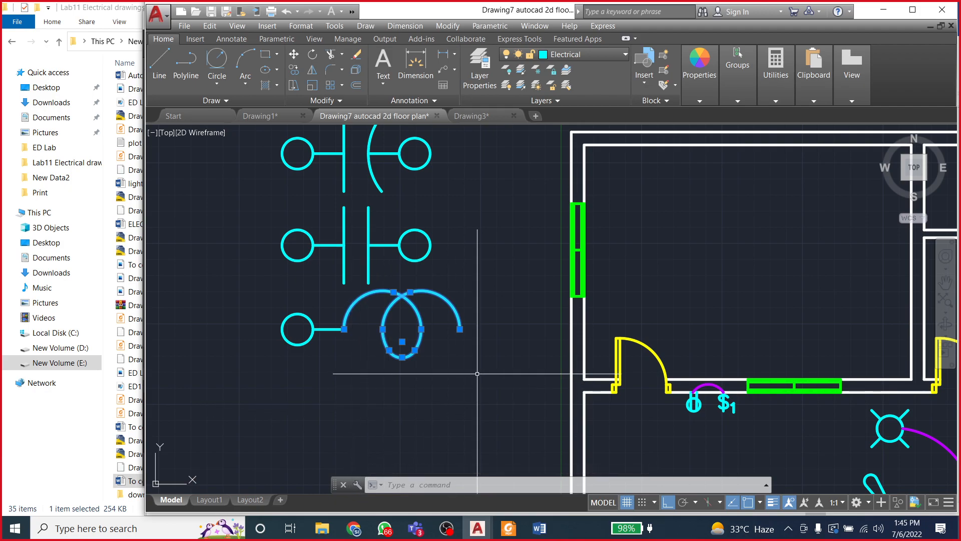
{"action": "key", "text": "Escape"}
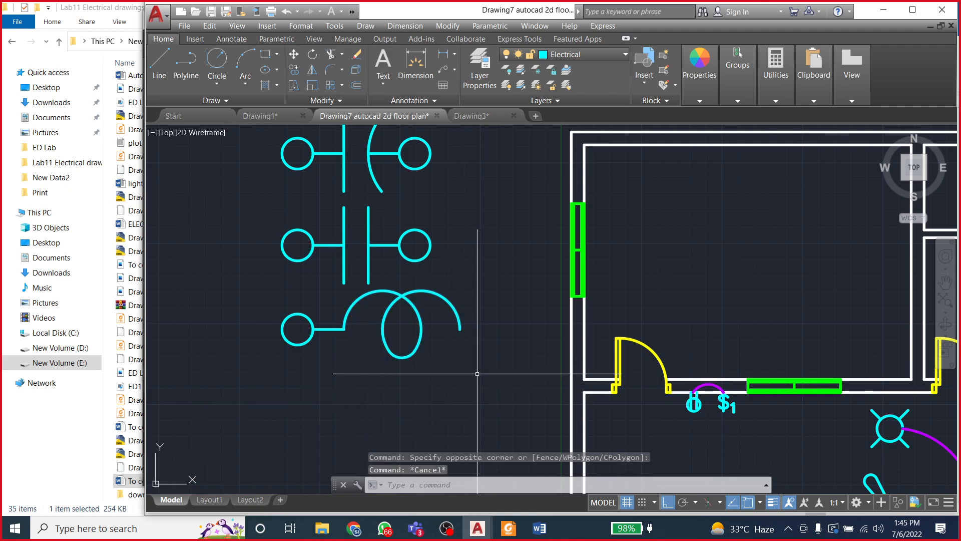
Step: Copy the loop and its arcs as a 5-item array, from the lead's free end to the loop's left side
{"action": "left_click", "coordinate": [337, 290]}
{"action": "left_click", "coordinate": [486, 364]}
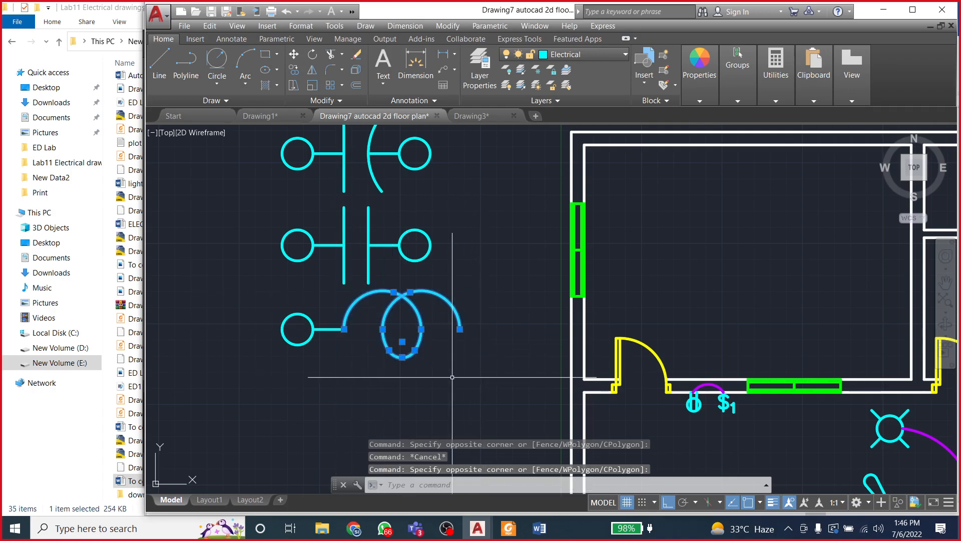
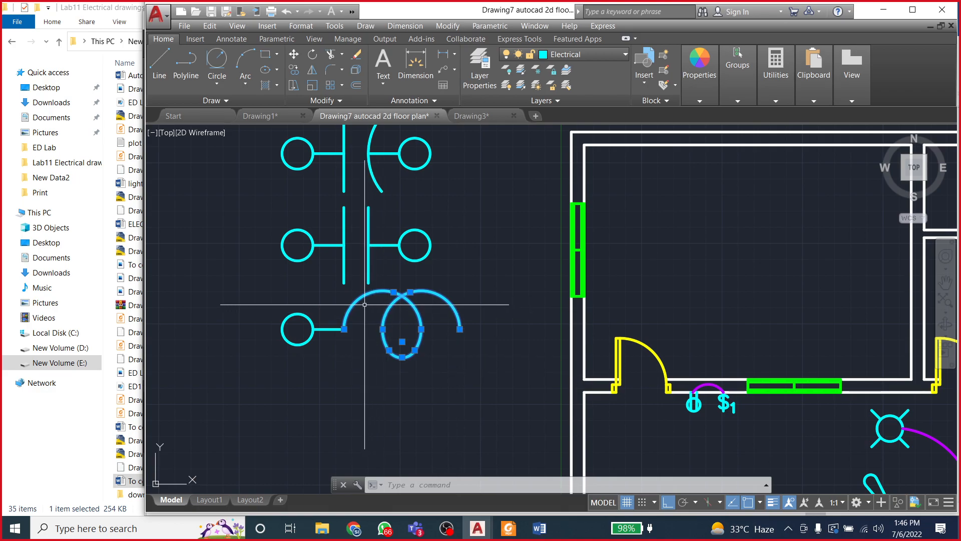
{"action": "left_click", "coordinate": [294, 69]}
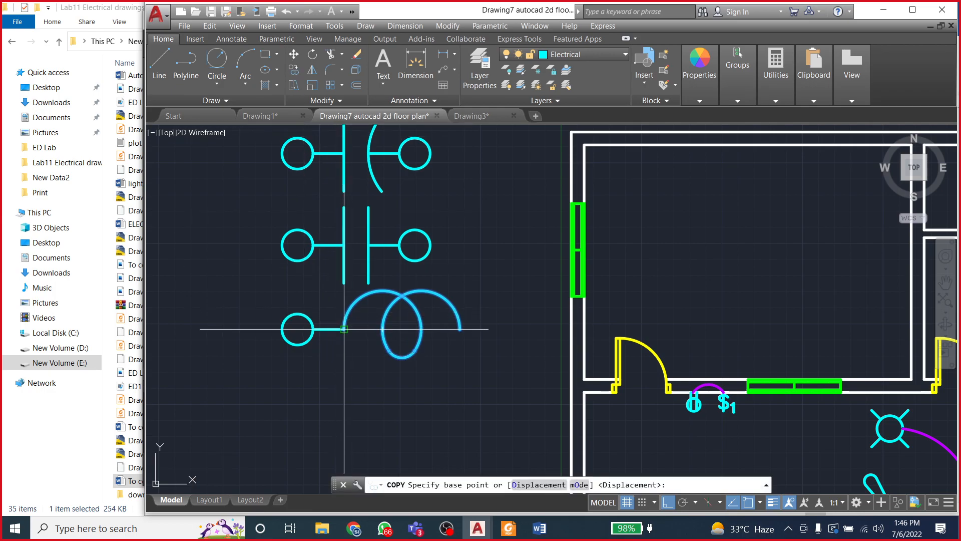
{"action": "left_click", "coordinate": [344, 329]}
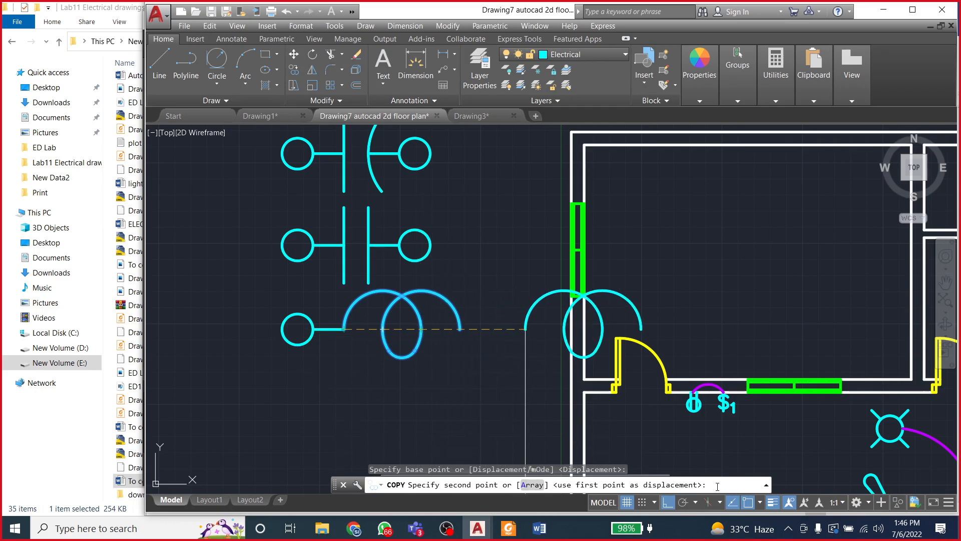
{"action": "left_click", "coordinate": [532, 485]}
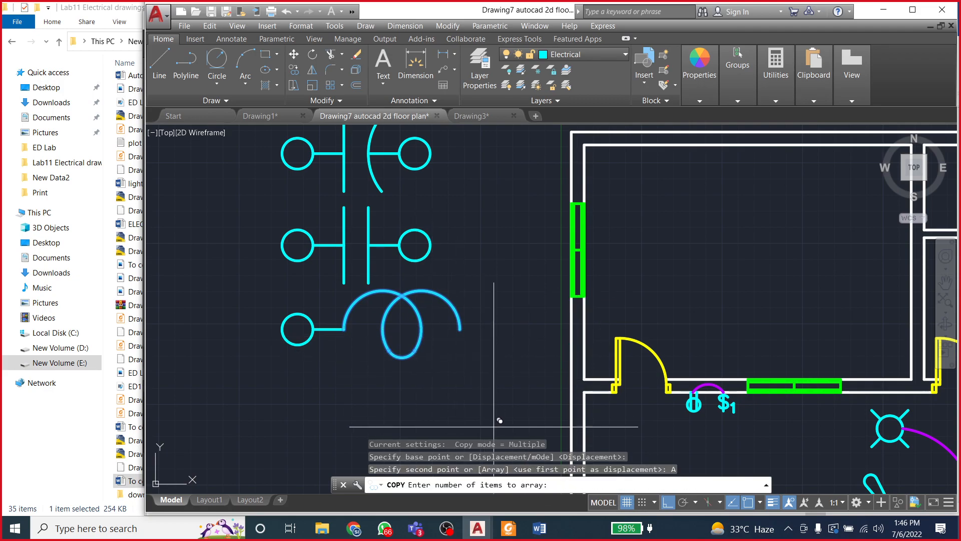
{"action": "type", "text": "5"}
{"action": "key", "text": "Return"}
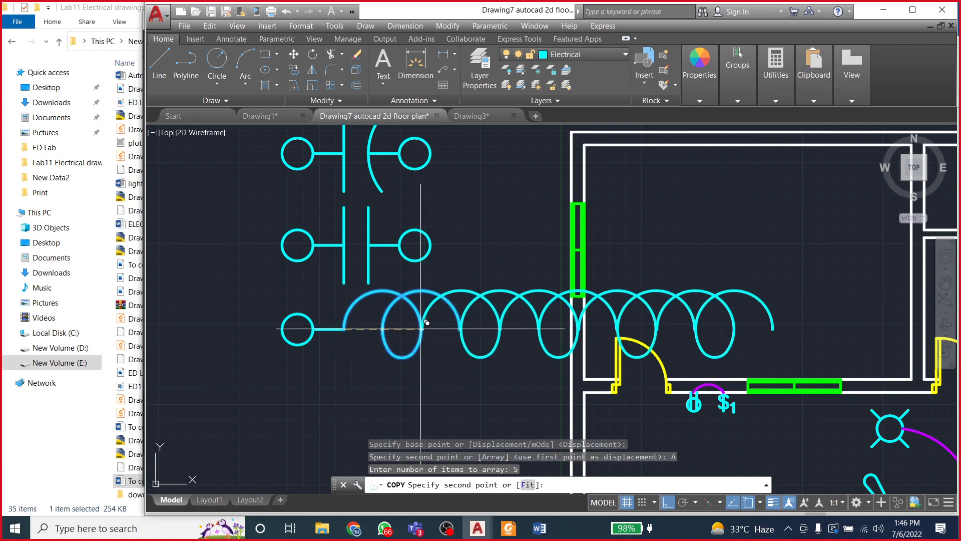
{"action": "left_click", "coordinate": [382, 329]}
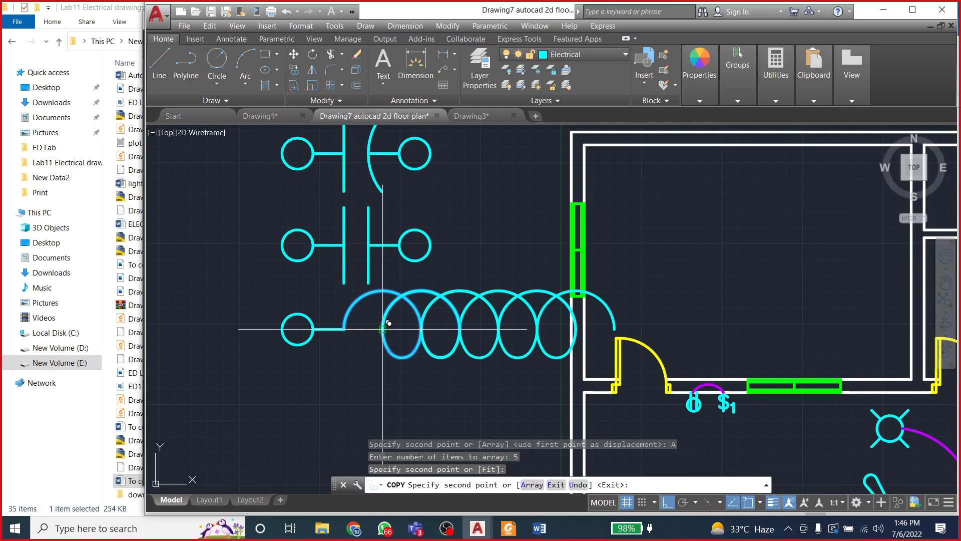
{"action": "key", "text": "Return"}
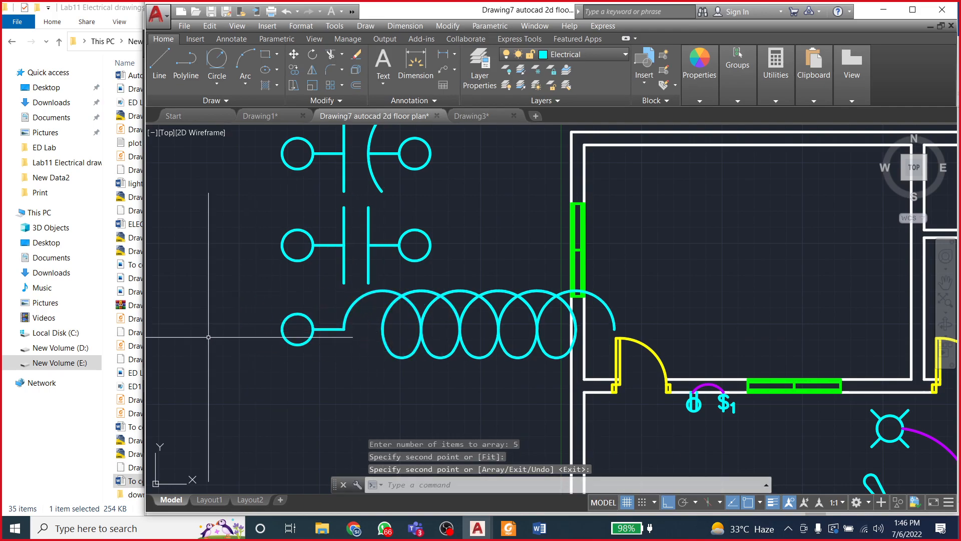
Step: Try to move the coil symbol left by its terminal circle's centre, and undo the move
{"action": "left_click", "coordinate": [251, 283]}
{"action": "left_click", "coordinate": [621, 363]}
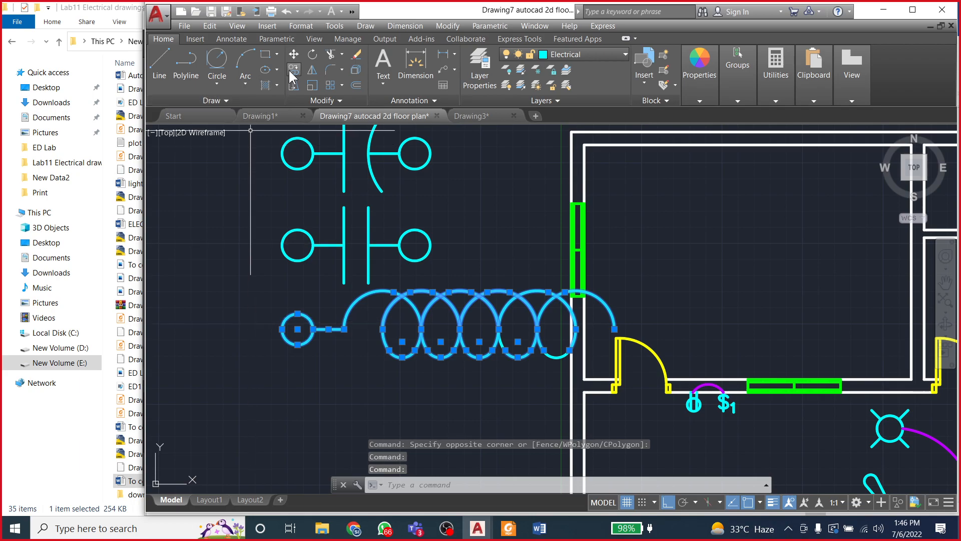
{"action": "left_click", "coordinate": [294, 54]}
{"action": "left_click", "coordinate": [298, 329]}
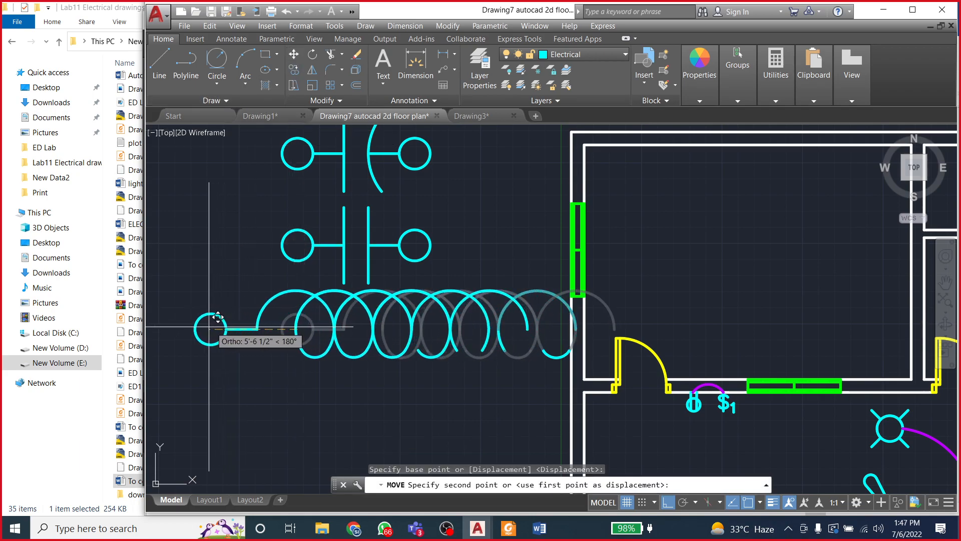
{"action": "left_click", "coordinate": [176, 328]}
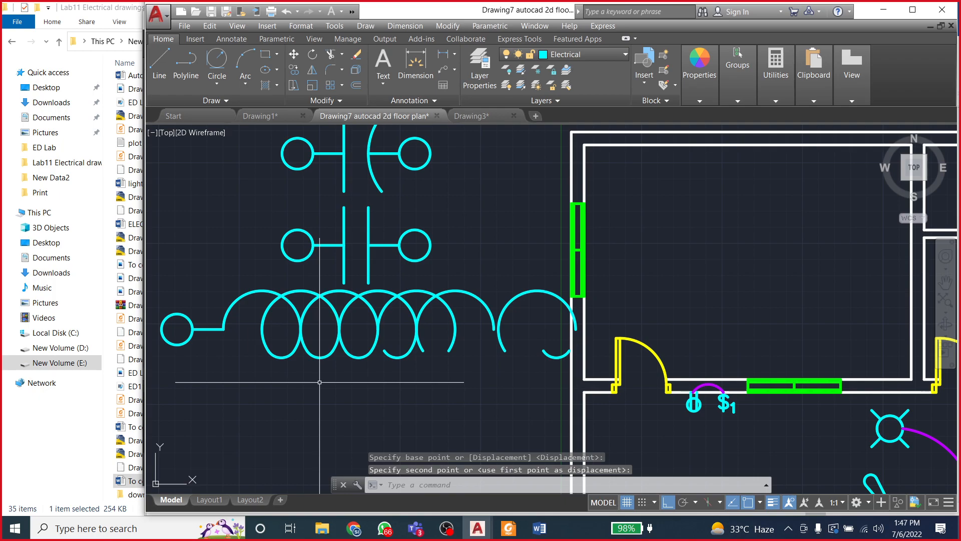
{"action": "key", "text": "ctrl+z"}
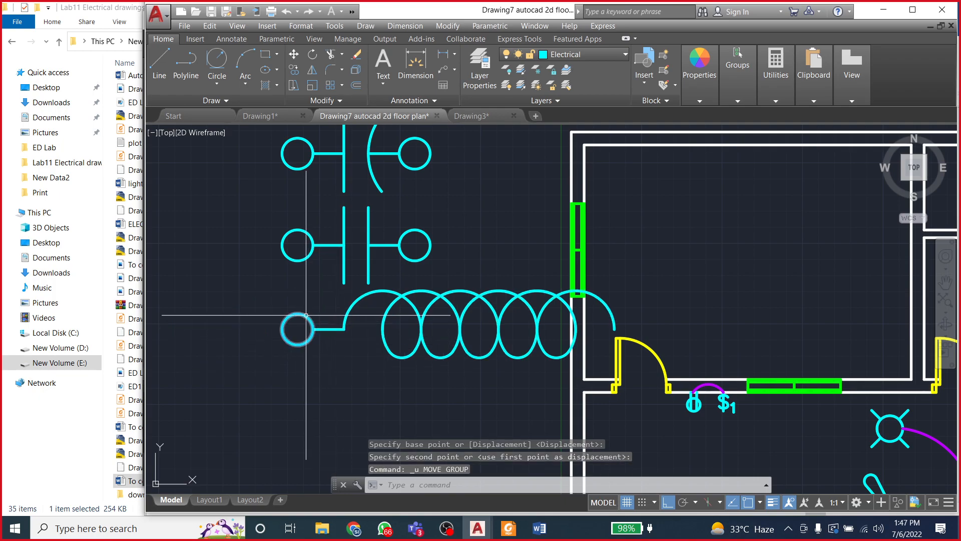
Step: Move the complete coil with its lead and terminal circle horizontally left, clear of the floor plan wall
{"action": "left_click", "coordinate": [266, 288]}
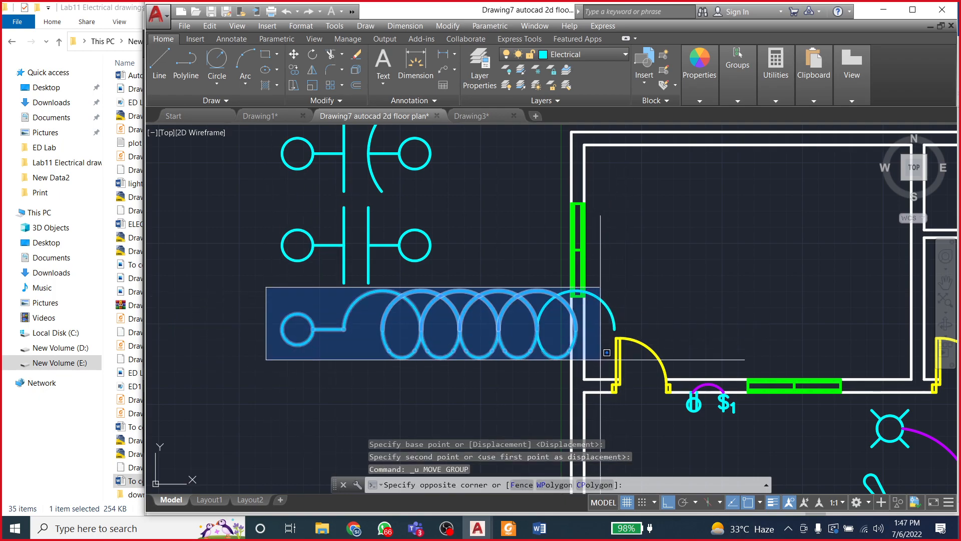
{"action": "left_click", "coordinate": [614, 358]}
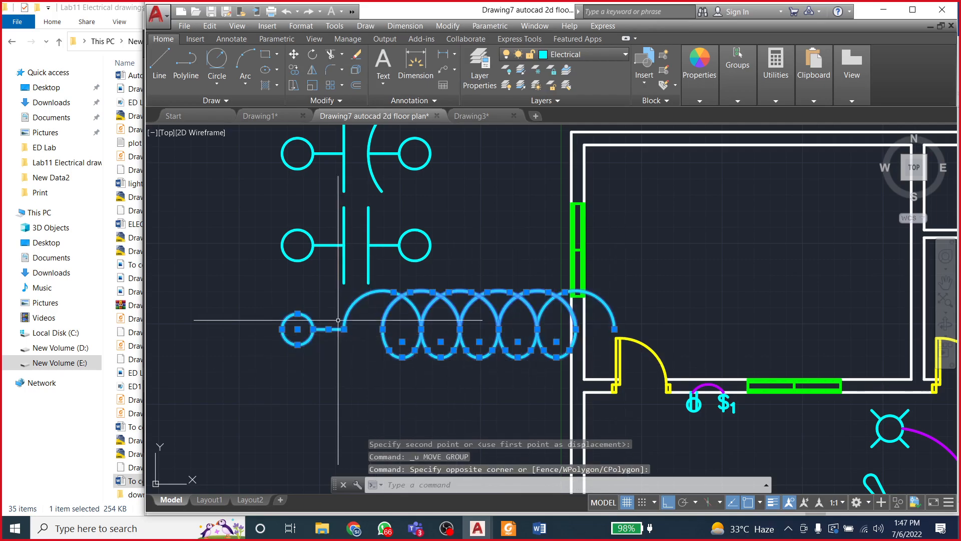
{"action": "left_click", "coordinate": [293, 54]}
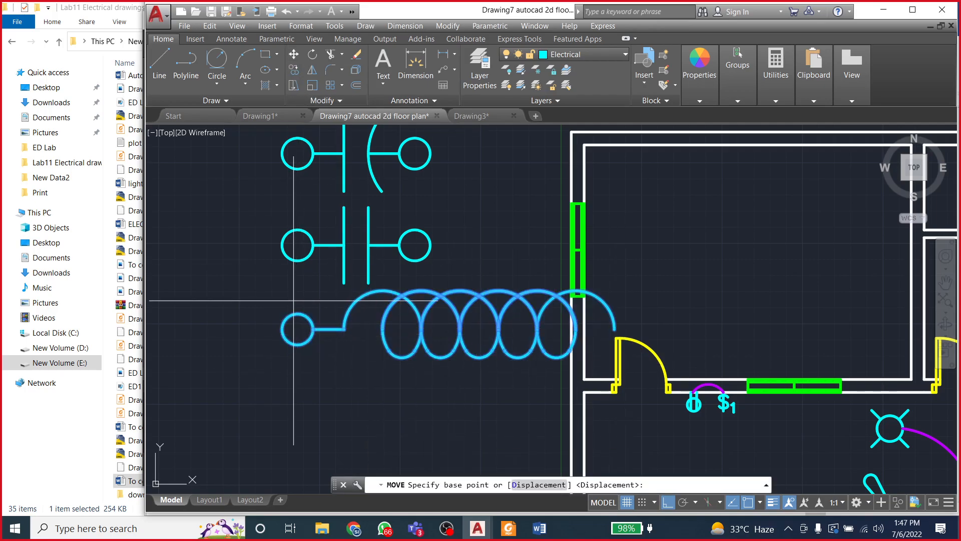
{"action": "left_click", "coordinate": [297, 329]}
{"action": "left_click", "coordinate": [190, 329]}
{"action": "left_click", "coordinate": [311, 401]}
{"action": "key", "text": "Escape"}
{"action": "key", "text": "Escape"}
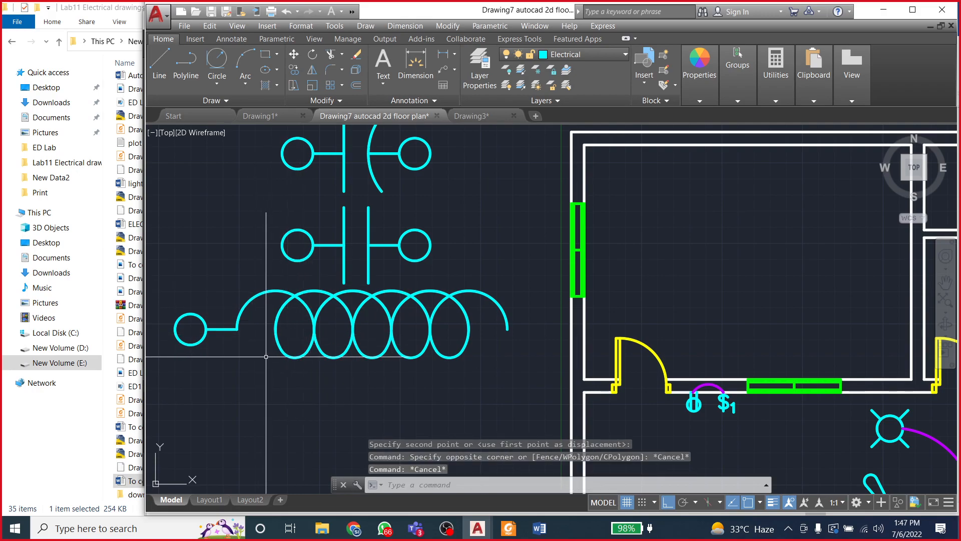
Step: Mirror the coil's terminal circle and lead about a vertical line through the coil's middle, keeping the originals
{"action": "left_click", "coordinate": [161, 298]}
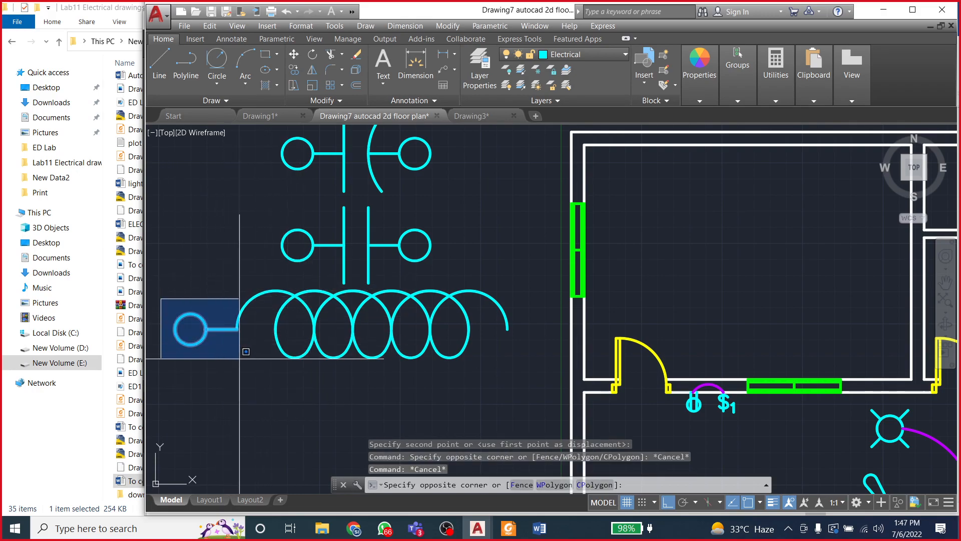
{"action": "left_click", "coordinate": [241, 359]}
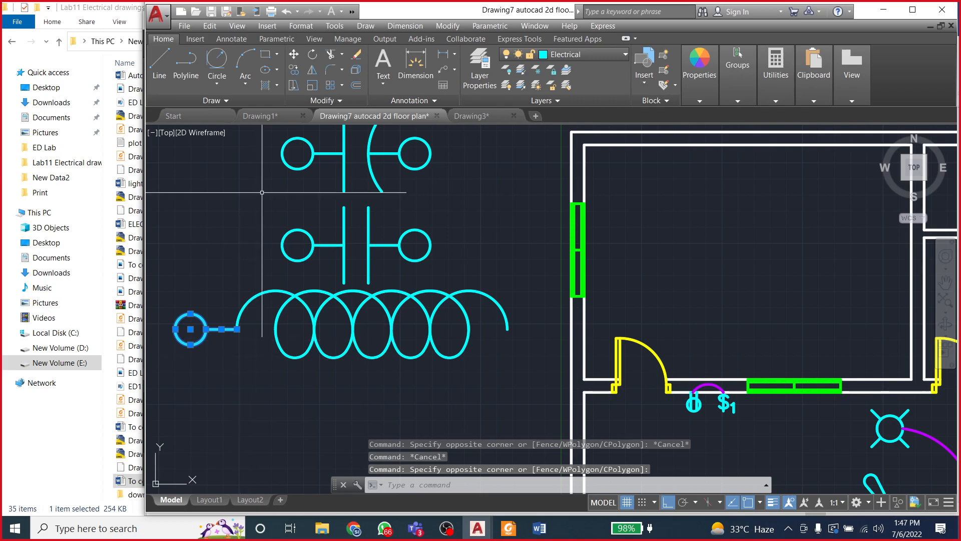
{"action": "left_click", "coordinate": [314, 68]}
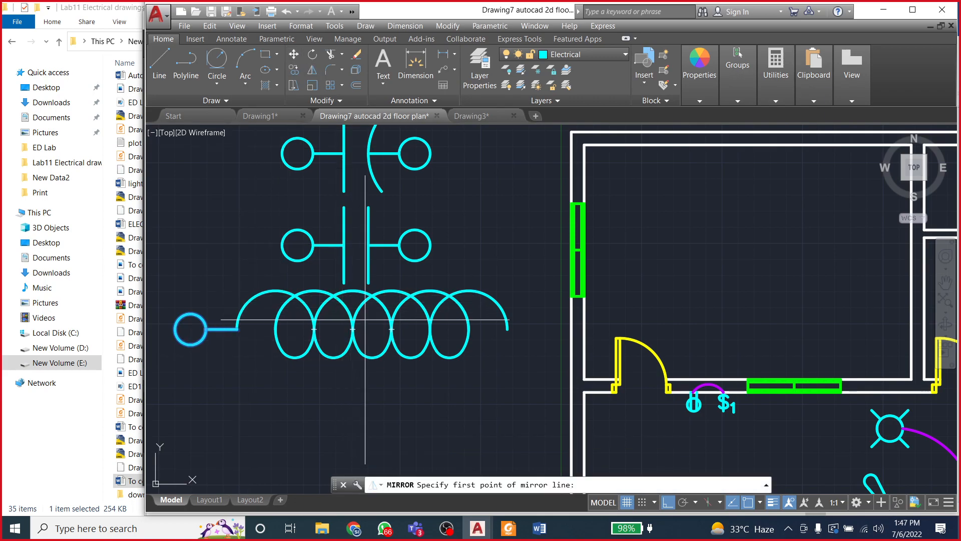
{"action": "left_click", "coordinate": [373, 357]}
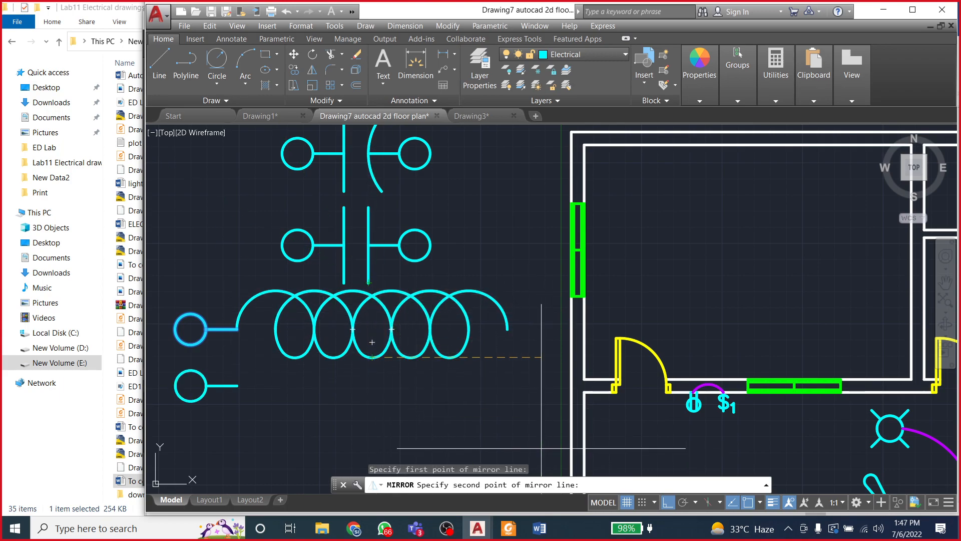
{"action": "left_click", "coordinate": [376, 405]}
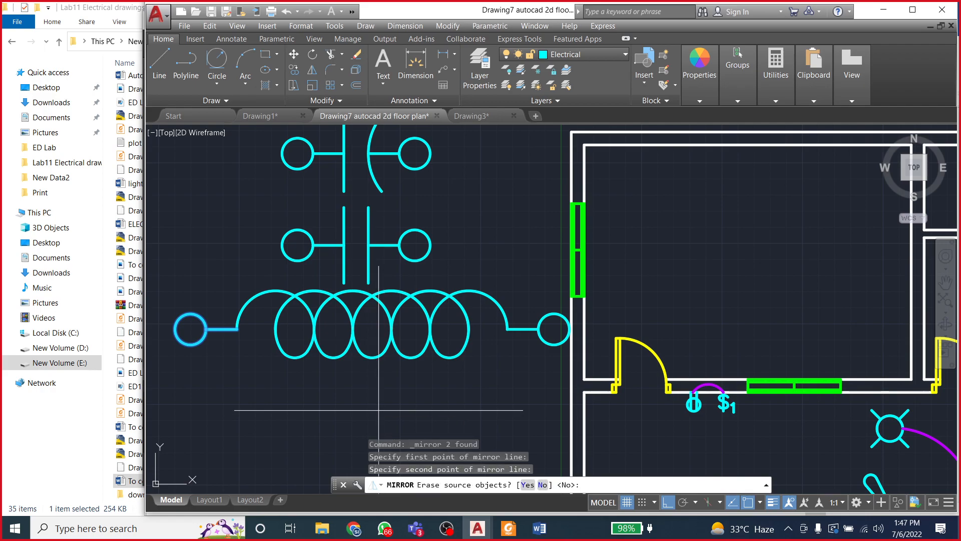
{"action": "key", "text": "Return"}
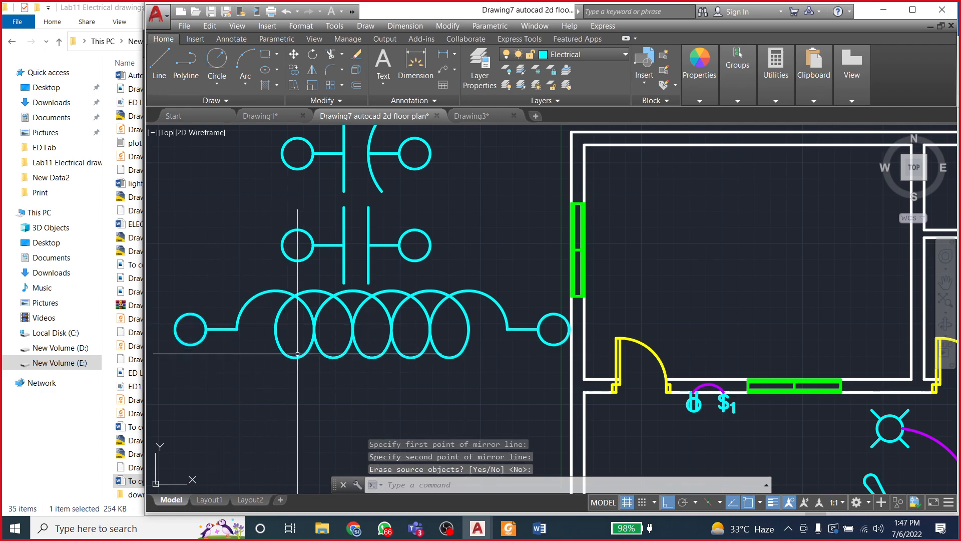
{"action": "scroll", "coordinate": [346, 320], "scroll_direction": "down", "scroll_amount": 2}
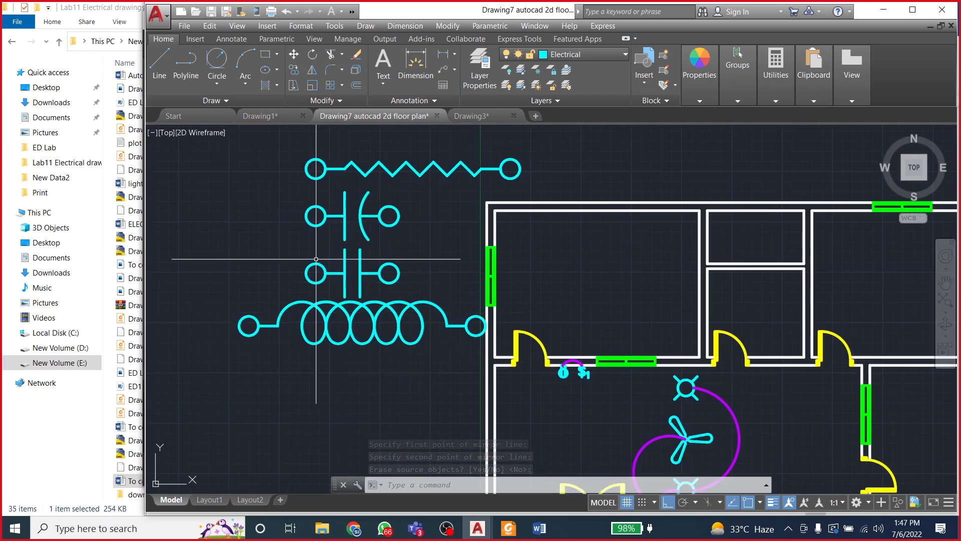
{"action": "left_click", "coordinate": [223, 303]}
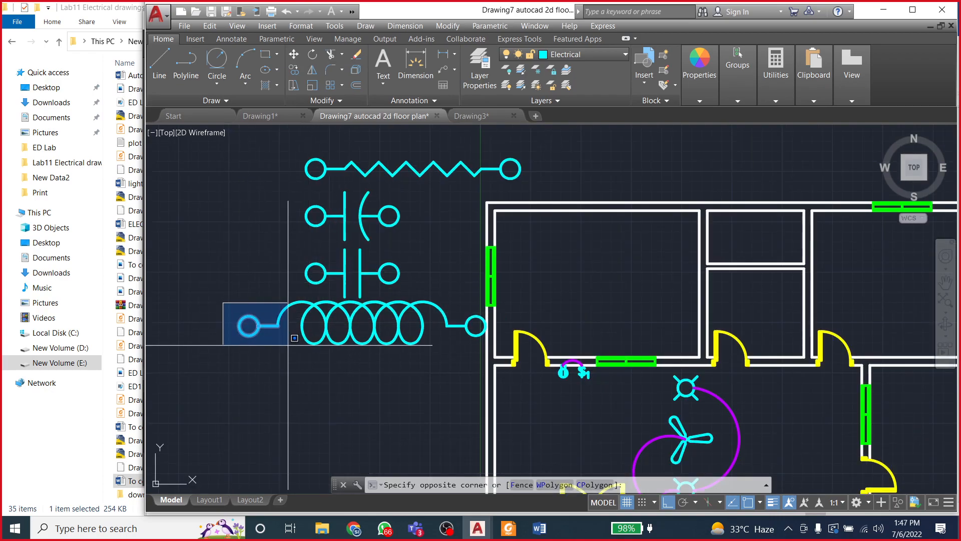
{"action": "left_click", "coordinate": [225, 286]}
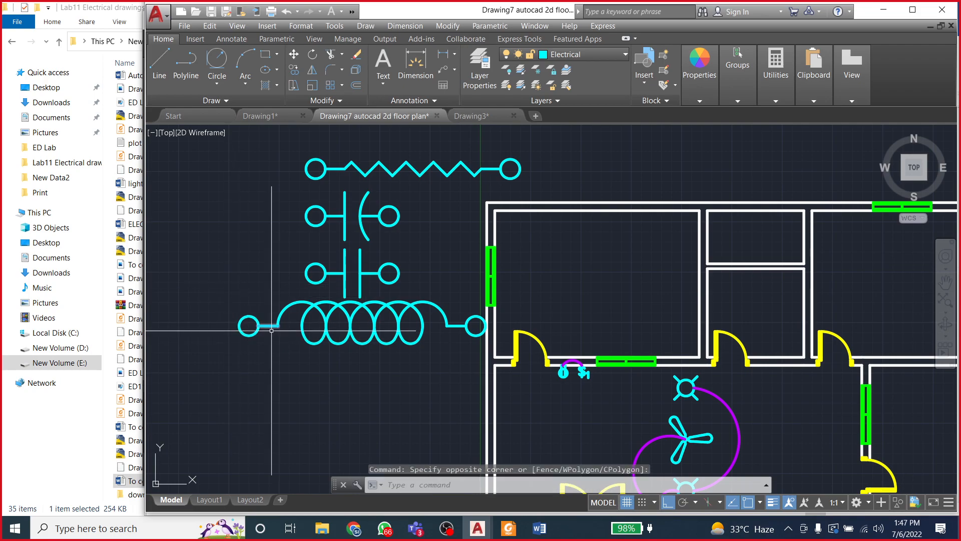
Step: Draw a circle of radius 30 in the empty space below the finished coil symbol
{"action": "left_click", "coordinate": [217, 59]}
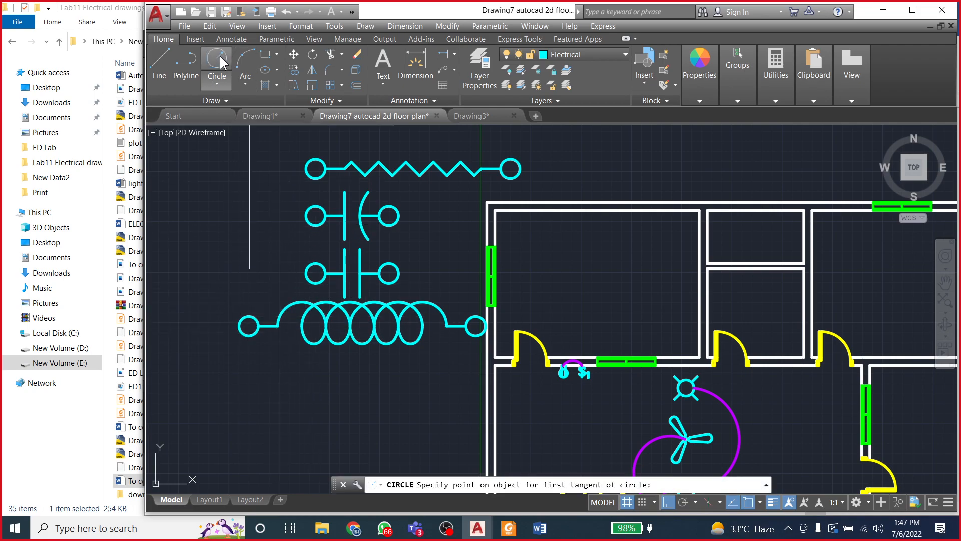
{"action": "left_click", "coordinate": [217, 83]}
{"action": "left_click", "coordinate": [220, 115]}
{"action": "scroll", "coordinate": [279, 200], "scroll_direction": "down", "scroll_amount": 4}
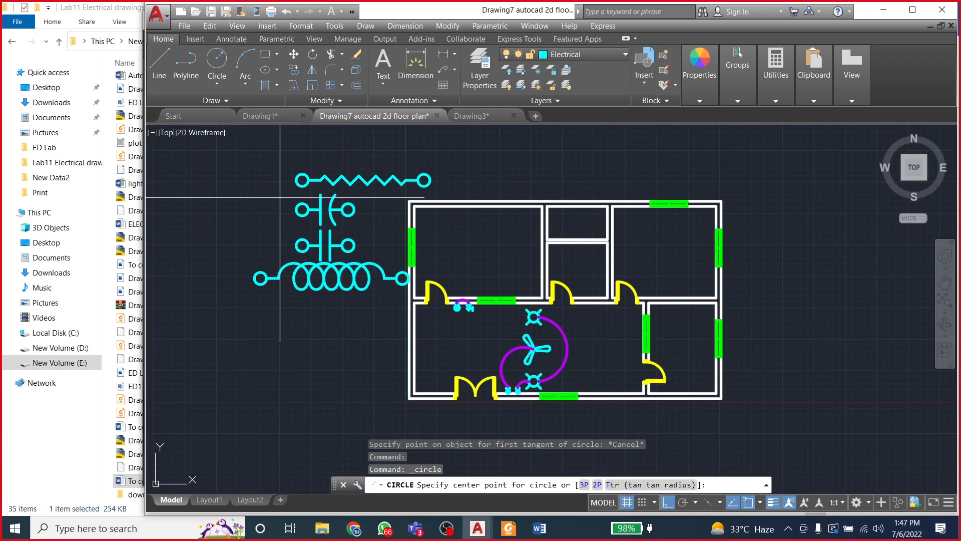
{"action": "left_click", "coordinate": [280, 343]}
{"action": "type", "text": "30"}
{"action": "key", "text": "Return"}
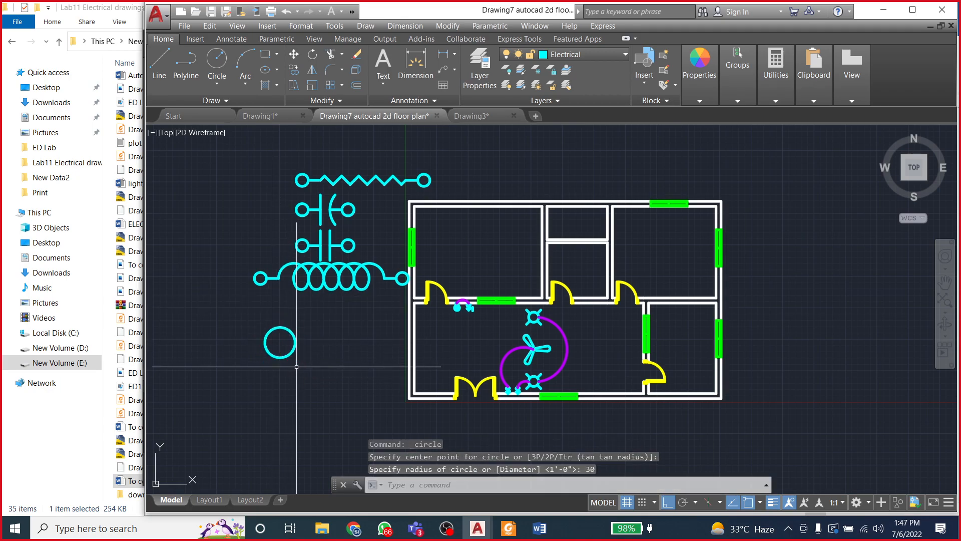
Step: Draw a second circle of radius 30 centred on the right quadrant of the first circle
{"action": "scroll", "coordinate": [296, 366], "scroll_direction": "up", "scroll_amount": 3}
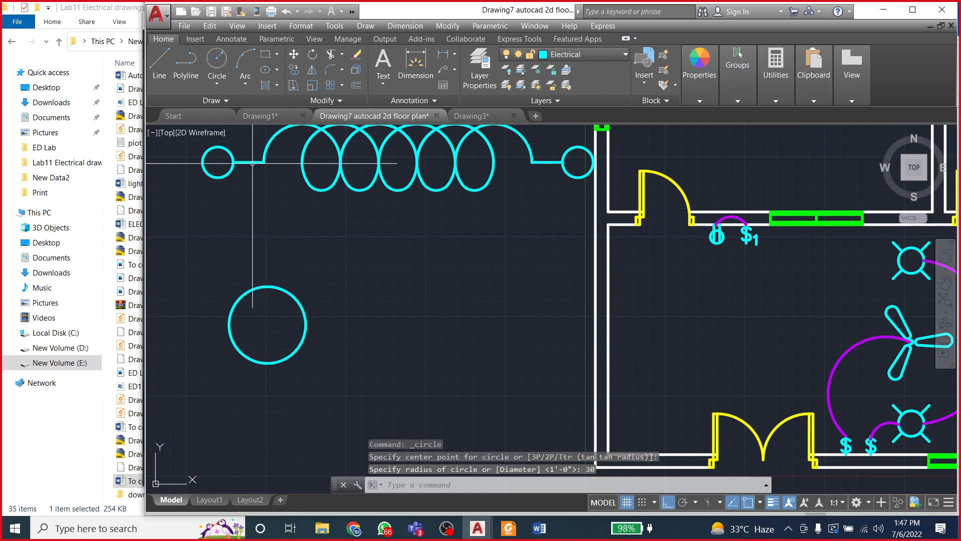
{"action": "left_click", "coordinate": [218, 62]}
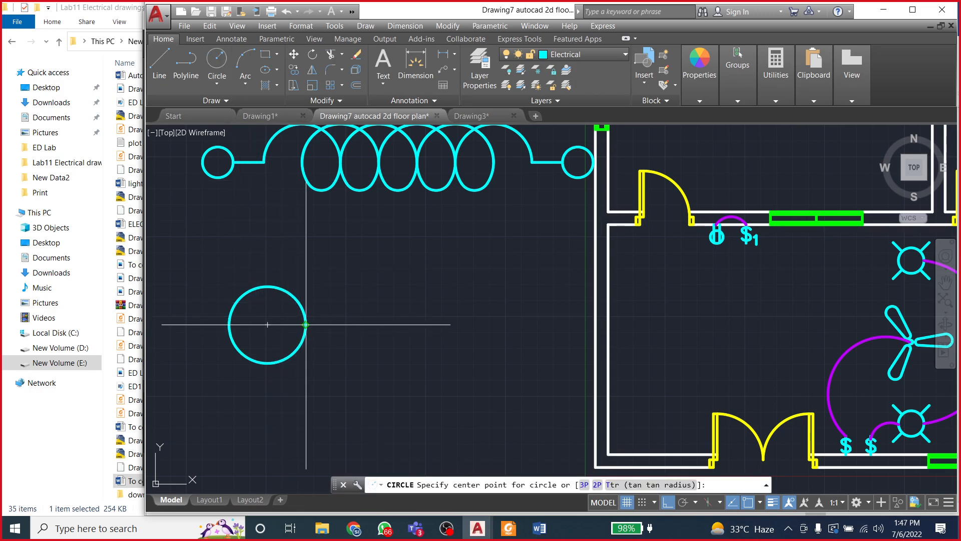
{"action": "left_click", "coordinate": [306, 325]}
{"action": "type", "text": "30"}
{"action": "key", "text": "Return"}
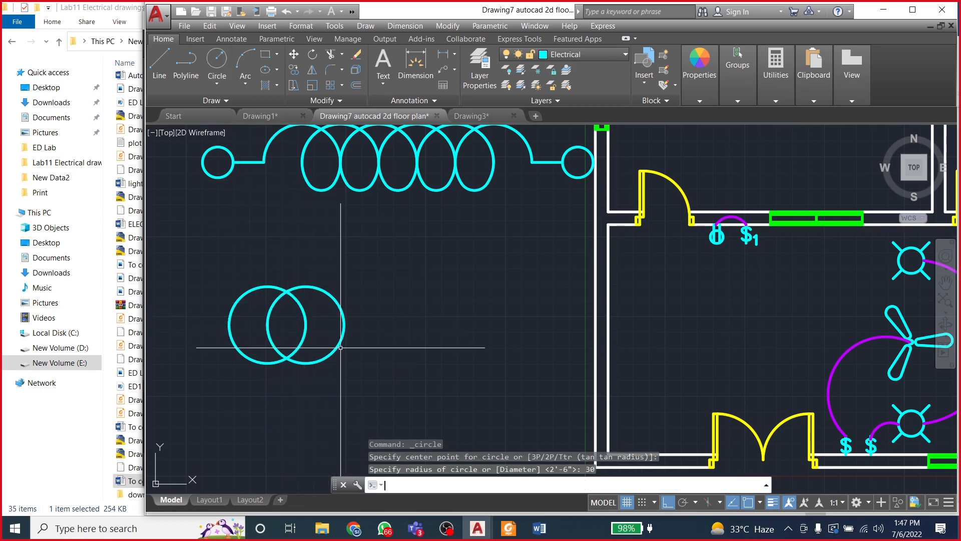
Step: Draw a horizontal line from the left circle's outer left quadrant to the right circle's outer right quadrant
{"action": "left_click", "coordinate": [159, 63]}
{"action": "left_click", "coordinate": [229, 325]}
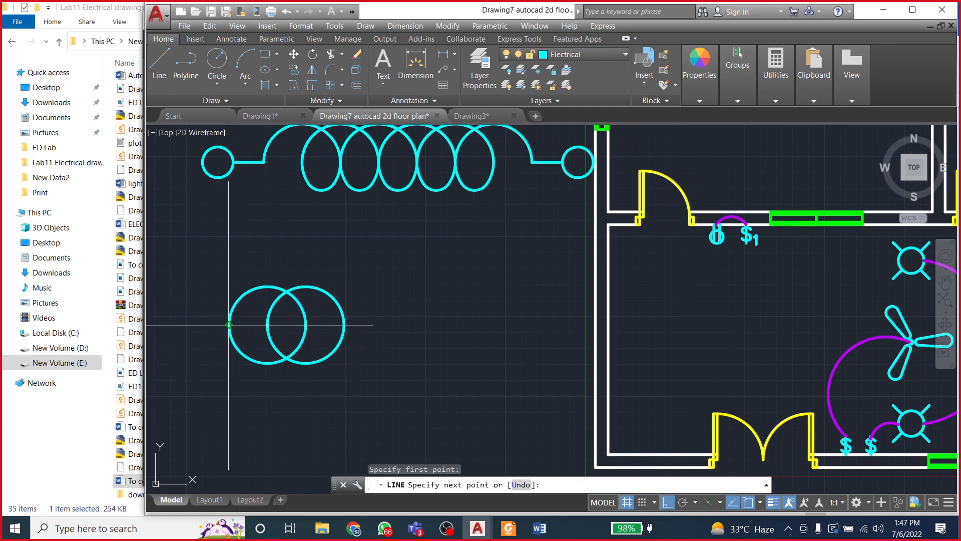
{"action": "left_click", "coordinate": [344, 325]}
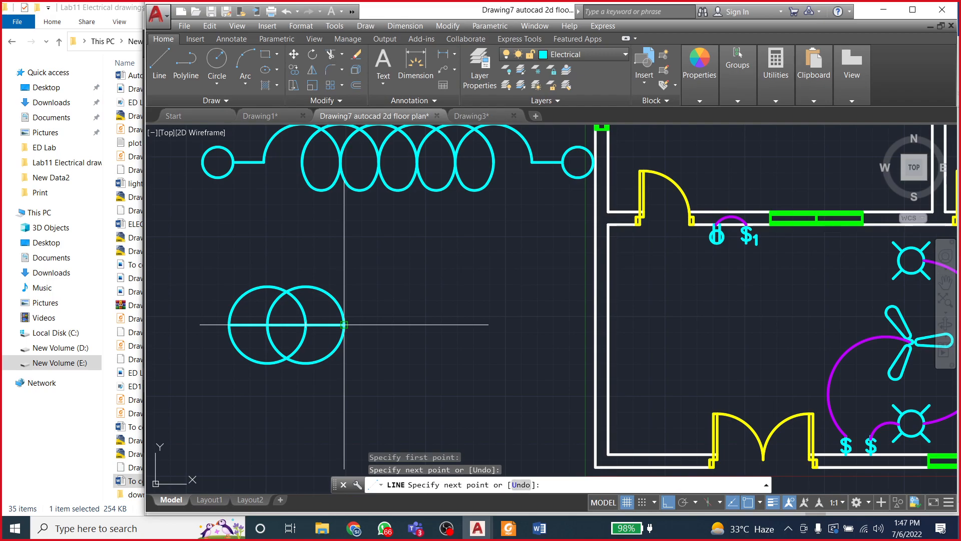
{"action": "key", "text": "Escape"}
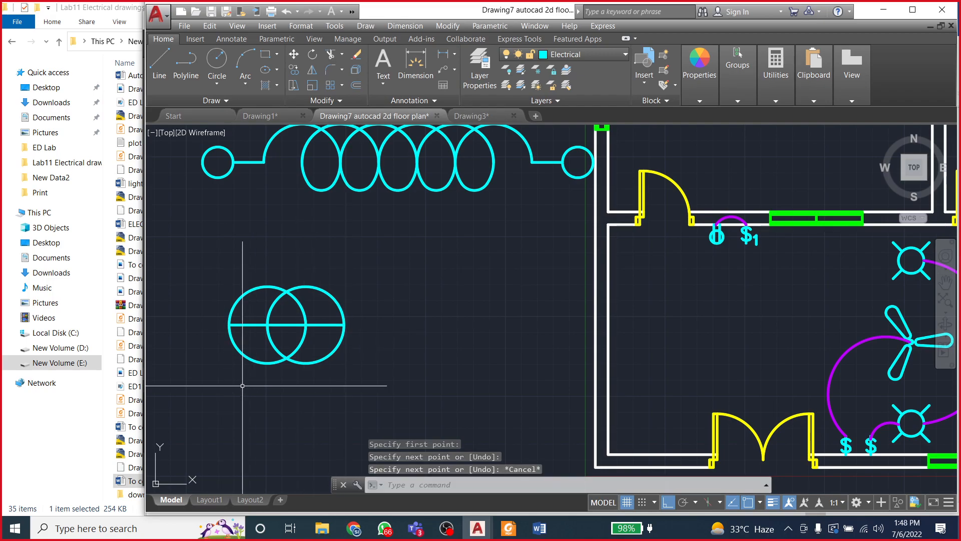
Step: Draw a Tan, Tan, Radius circle of radius 12 tangent to both large circles, inside the lower part of their overlap
{"action": "scroll", "coordinate": [267, 325], "scroll_direction": "up", "scroll_amount": 2}
{"action": "scroll", "coordinate": [241, 313], "scroll_direction": "up", "scroll_amount": 2}
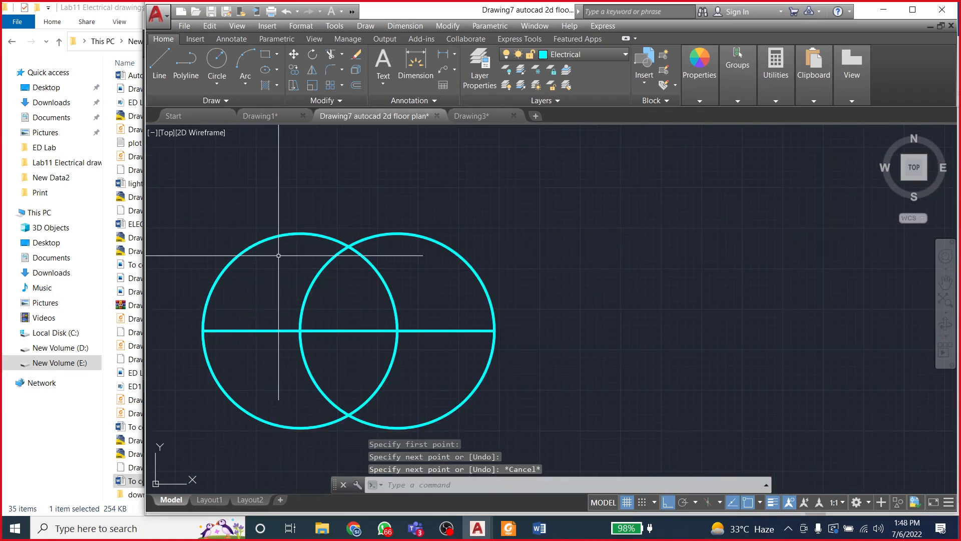
{"action": "left_click", "coordinate": [217, 80]}
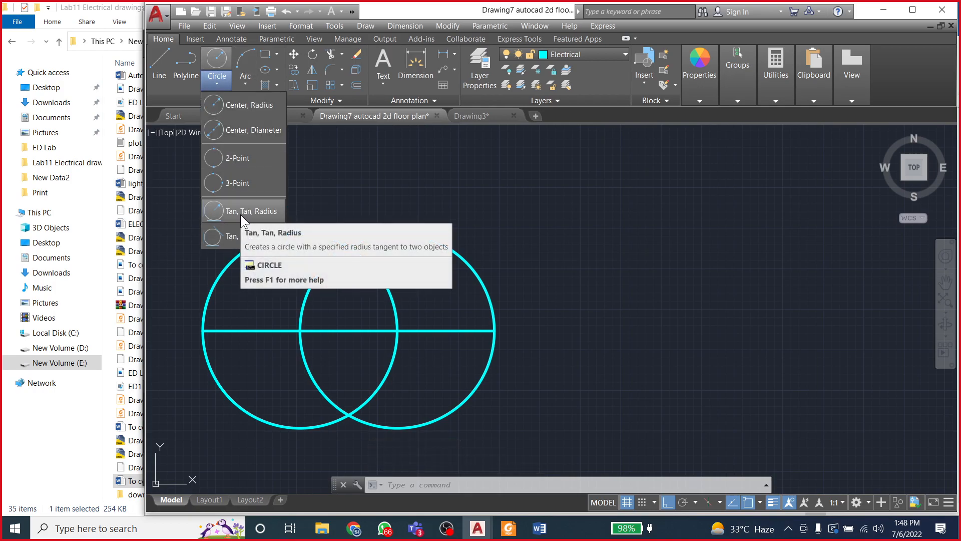
{"action": "left_click", "coordinate": [240, 214]}
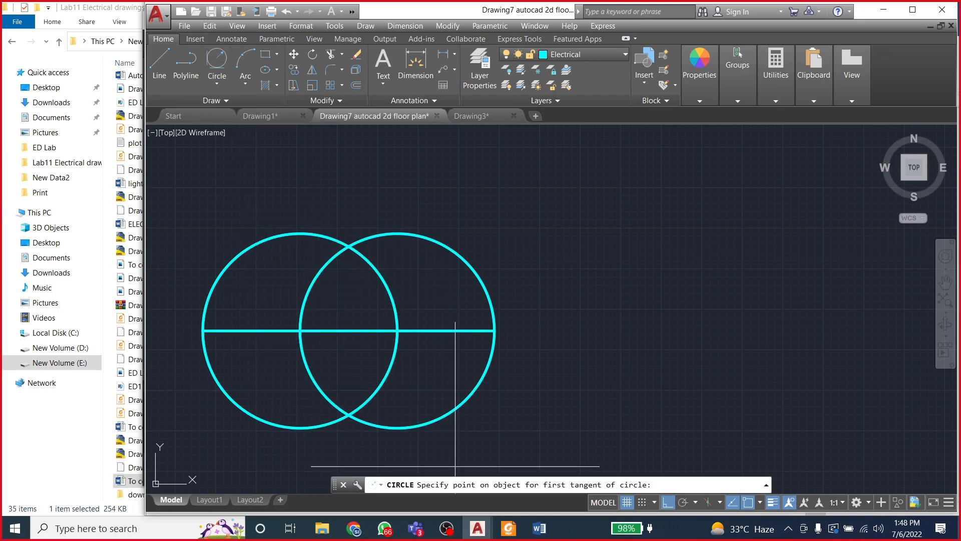
{"action": "left_click", "coordinate": [316, 385]}
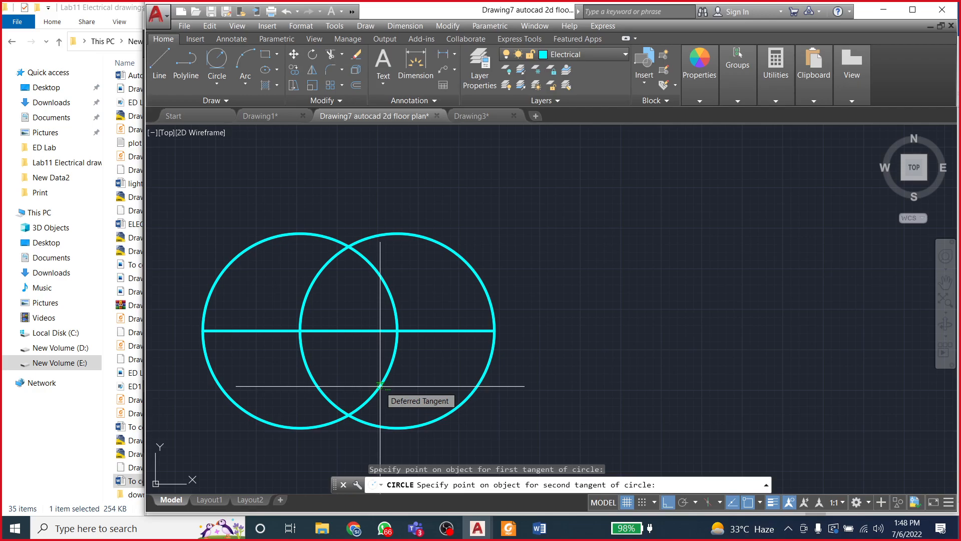
{"action": "left_click", "coordinate": [380, 385]}
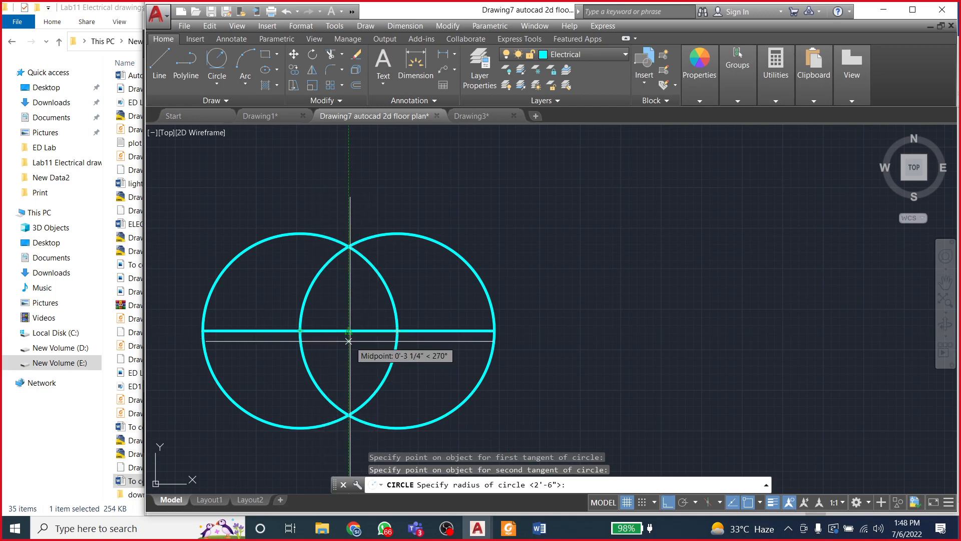
{"action": "type", "text": "12"}
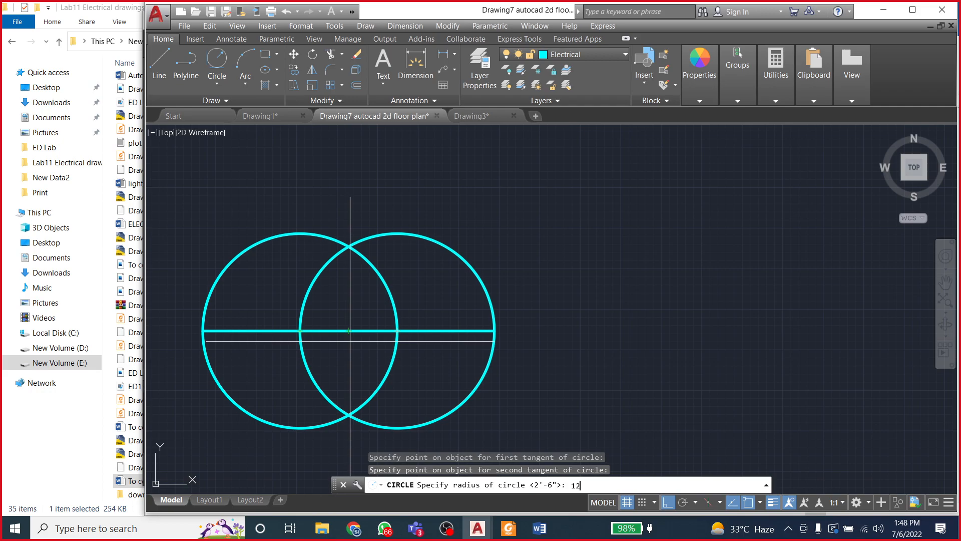
{"action": "key", "text": "Return"}
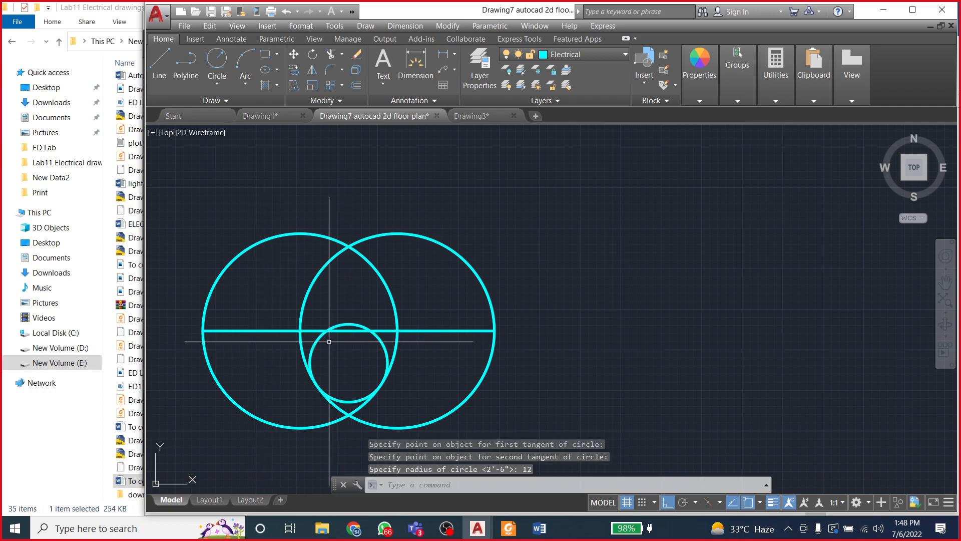
Step: Examine how the small circle touches the two large circles inside their overlap
{"action": "scroll", "coordinate": [338, 373], "scroll_direction": "up", "scroll_amount": 4}
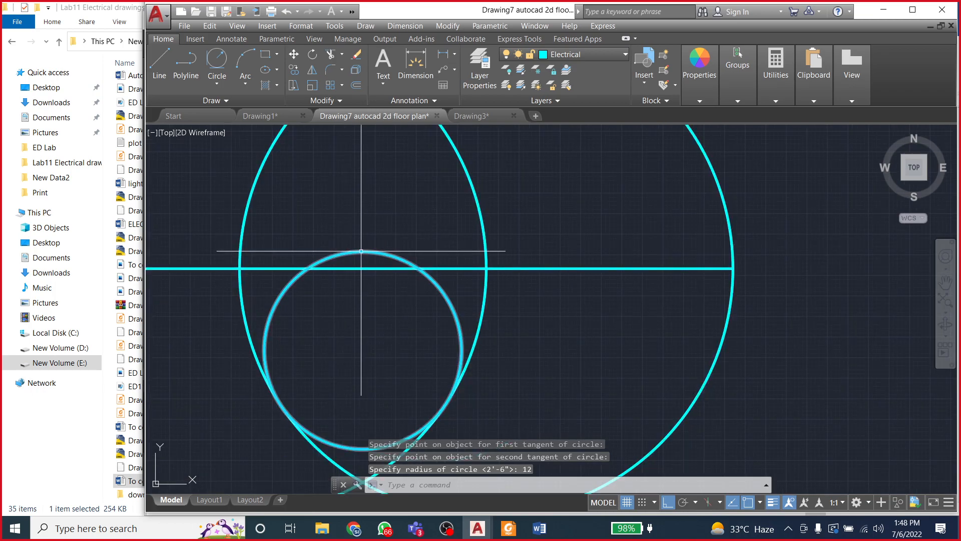
{"action": "scroll", "coordinate": [371, 310], "scroll_direction": "down", "scroll_amount": 1}
{"action": "scroll", "coordinate": [356, 280], "scroll_direction": "up", "scroll_amount": 1}
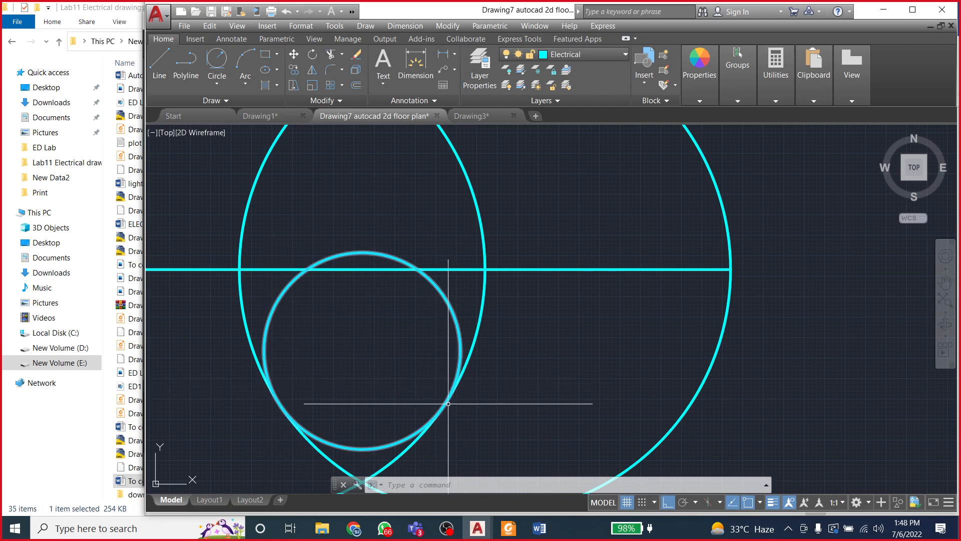
{"action": "scroll", "coordinate": [451, 401], "scroll_direction": "down", "scroll_amount": 1}
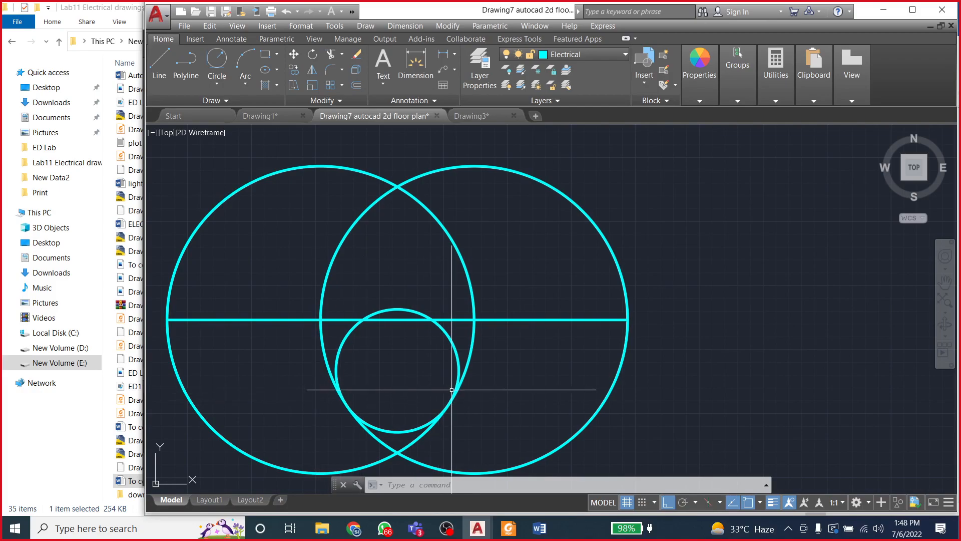
{"action": "scroll", "coordinate": [386, 368], "scroll_direction": "up", "scroll_amount": 1}
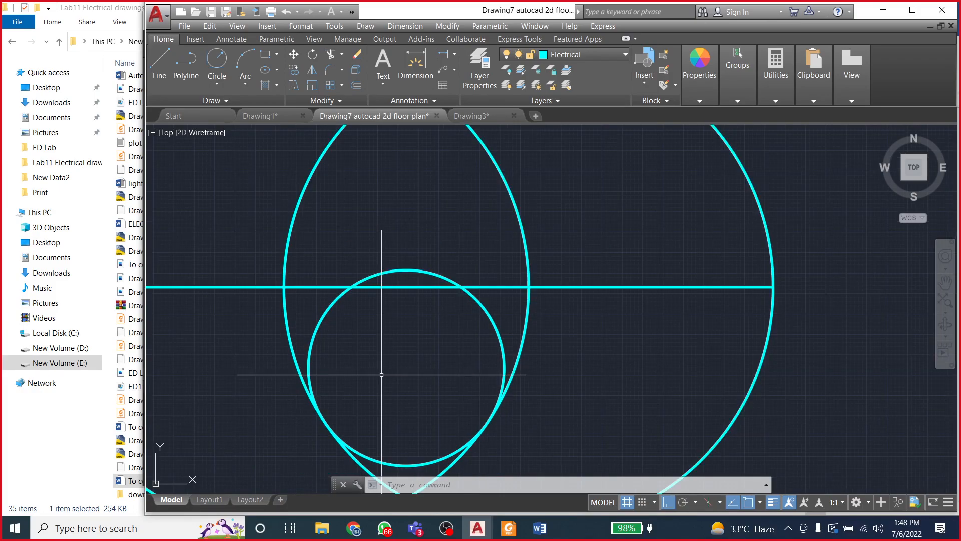
{"action": "scroll", "coordinate": [405, 312], "scroll_direction": "down", "scroll_amount": 2}
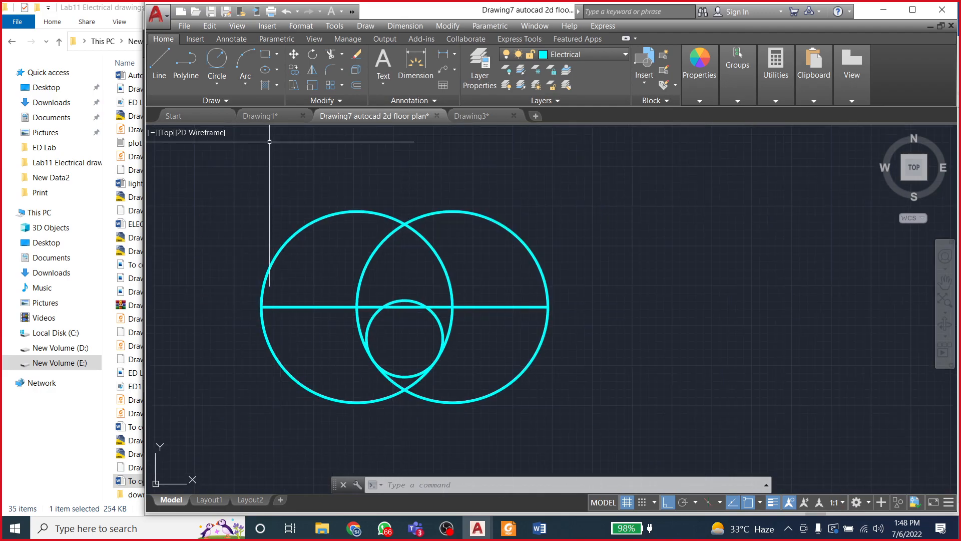
{"action": "left_click", "coordinate": [316, 218]}
{"action": "left_click", "coordinate": [444, 210]}
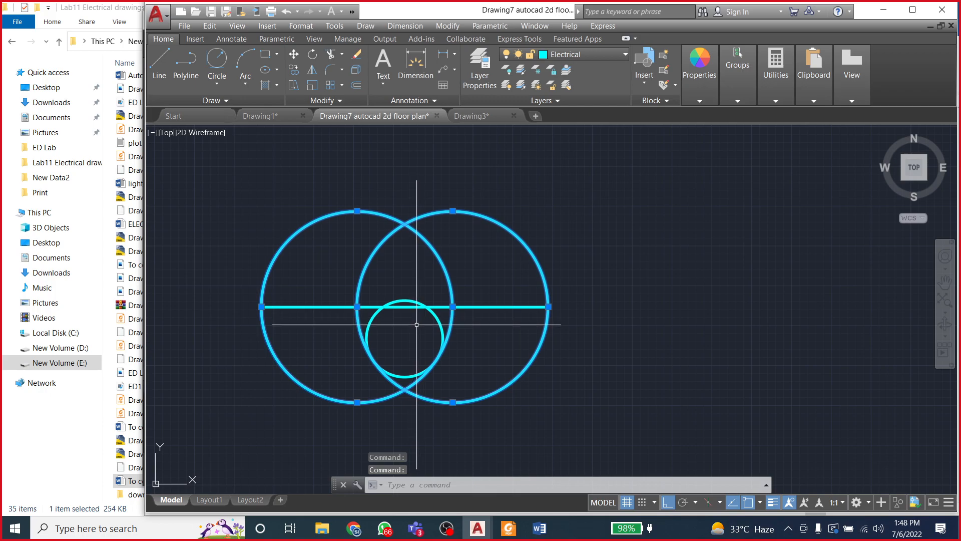
{"action": "key", "text": "Escape"}
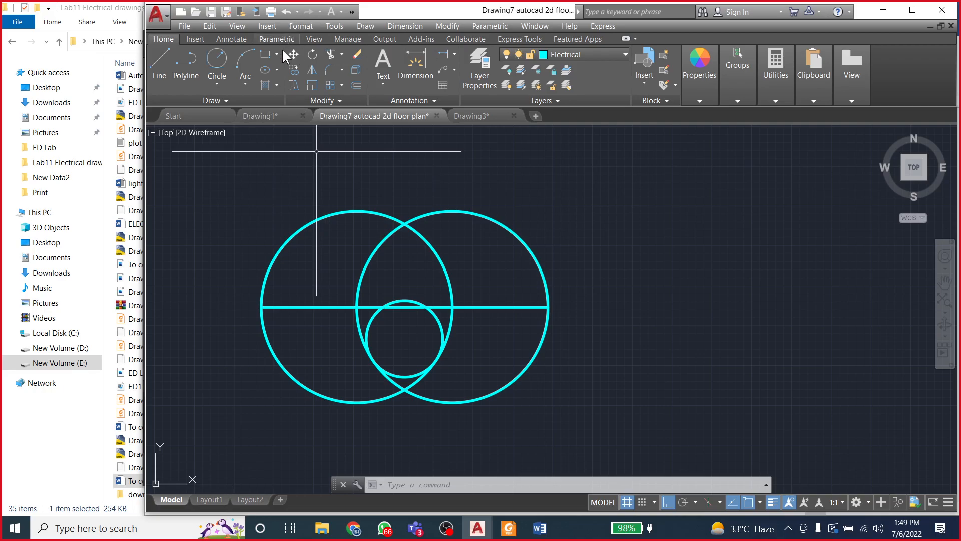
Step: Trim the three circles to one closed-bottom coil loop with a semicircular shoulder on each side
{"action": "left_click", "coordinate": [331, 54]}
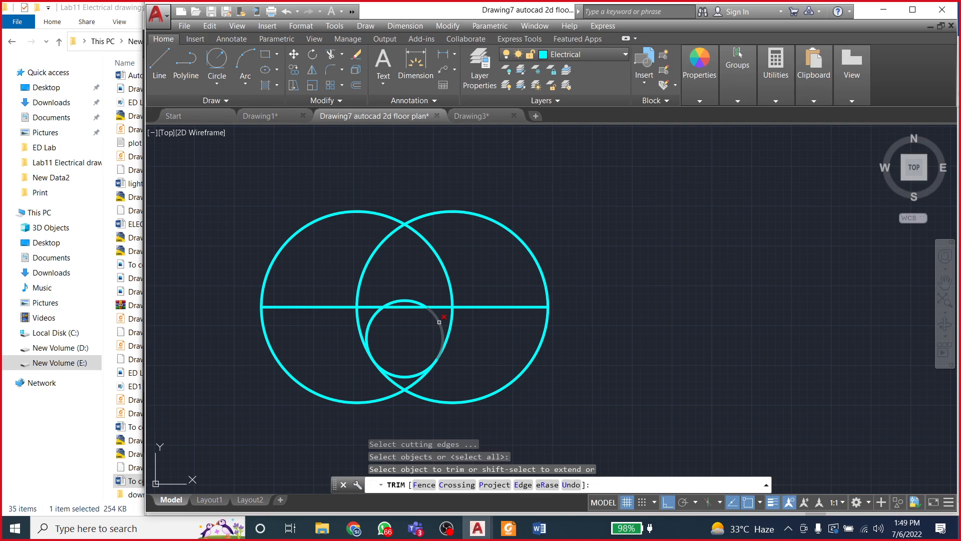
{"action": "left_click", "coordinate": [439, 322]}
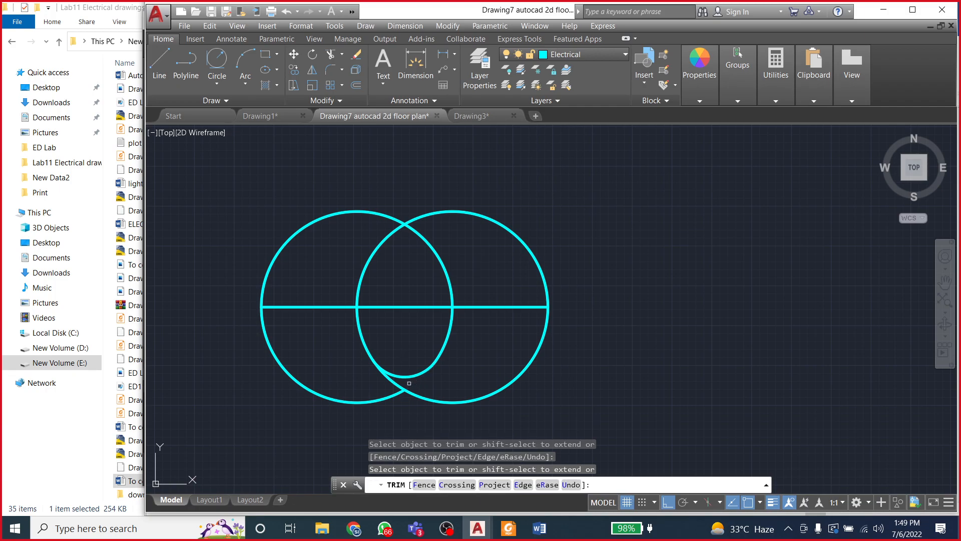
{"action": "left_click", "coordinate": [444, 401]}
{"action": "left_click", "coordinate": [392, 395]}
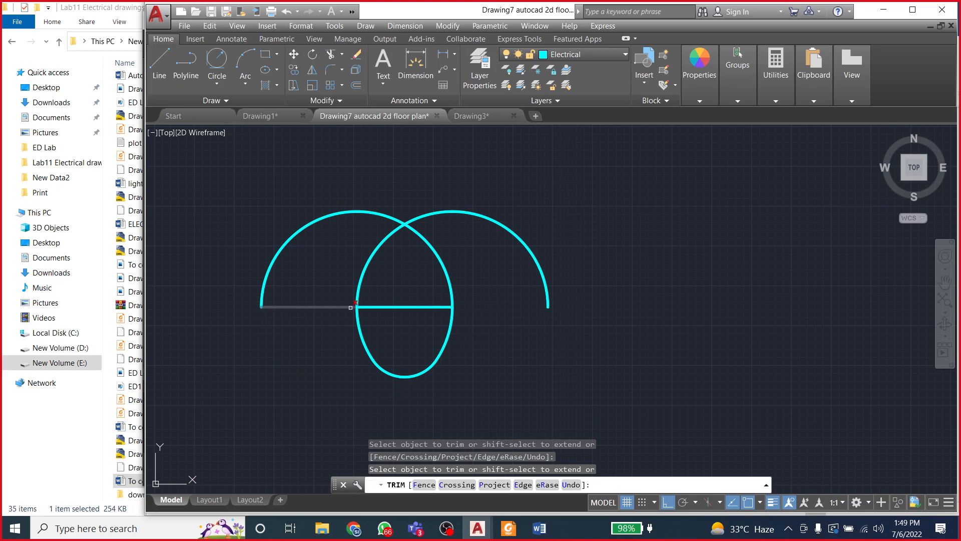
Step: Remove the remaining pieces of the horizontal construction line from the coil loop
{"action": "left_click", "coordinate": [325, 307]}
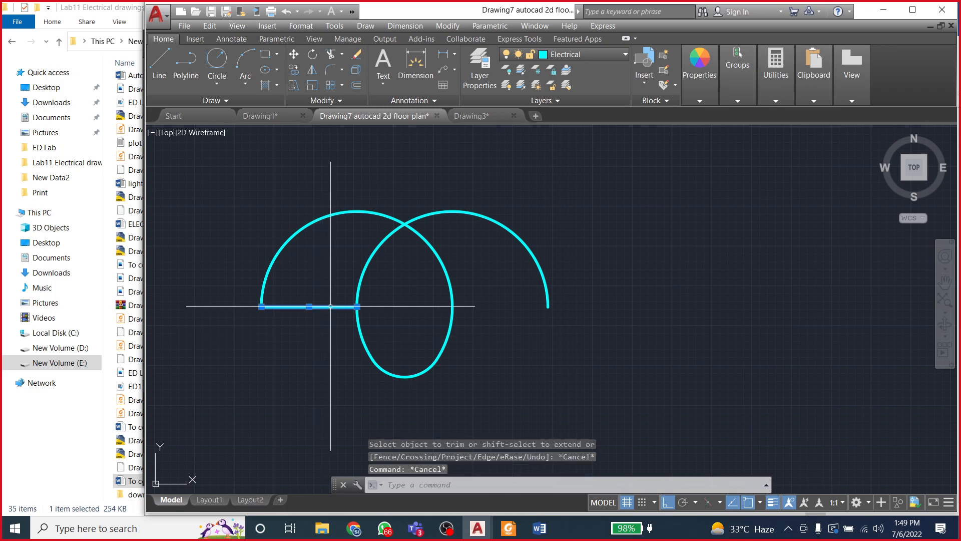
{"action": "key", "text": "Escape"}
{"action": "left_click", "coordinate": [307, 306]}
{"action": "key", "text": "Delete"}
{"action": "scroll", "coordinate": [398, 269], "scroll_direction": "down", "scroll_amount": 4}
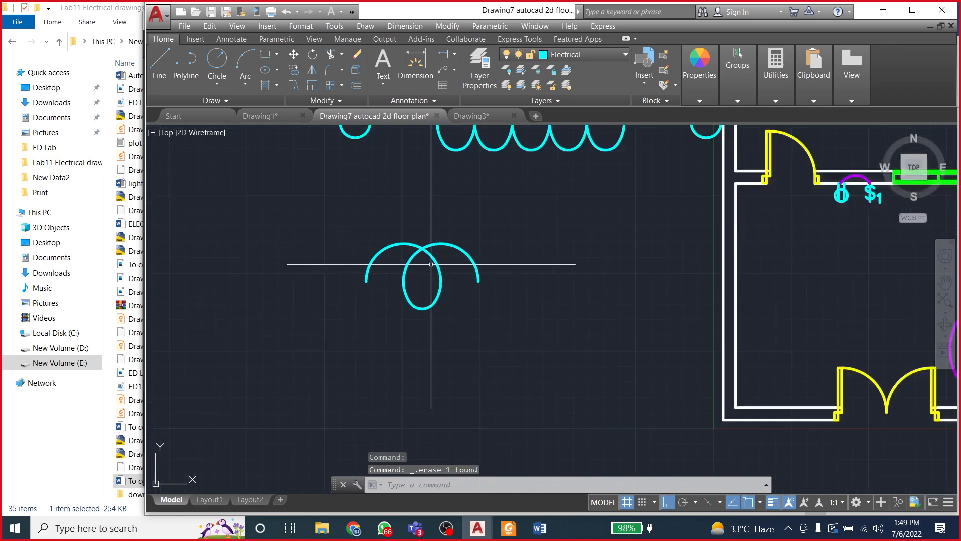
Step: Try copying the coil loop as a 5-item array, spaced from its left end to the loop's left quadrant, and undo it
{"action": "scroll", "coordinate": [367, 282], "scroll_direction": "up", "scroll_amount": 2}
{"action": "left_click", "coordinate": [352, 178]}
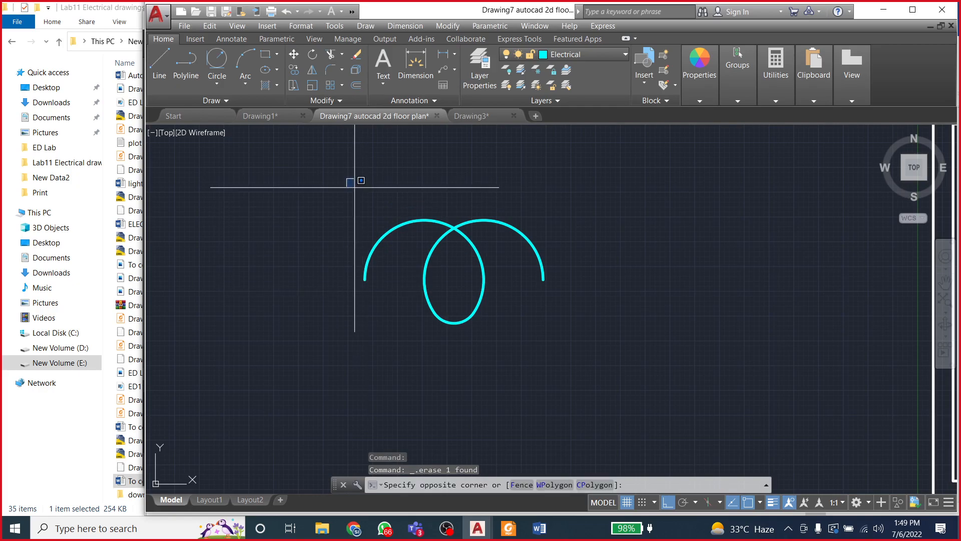
{"action": "left_click", "coordinate": [579, 362]}
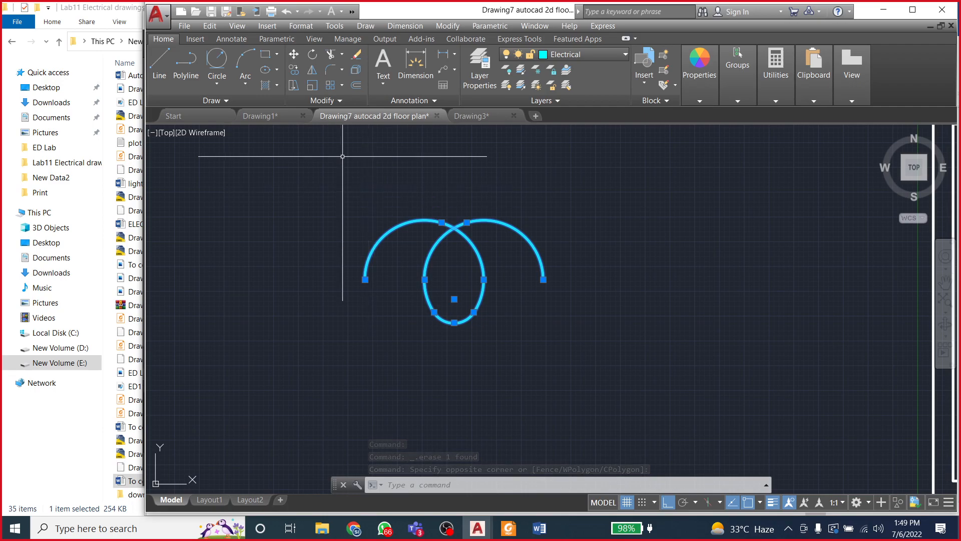
{"action": "left_click", "coordinate": [294, 70]}
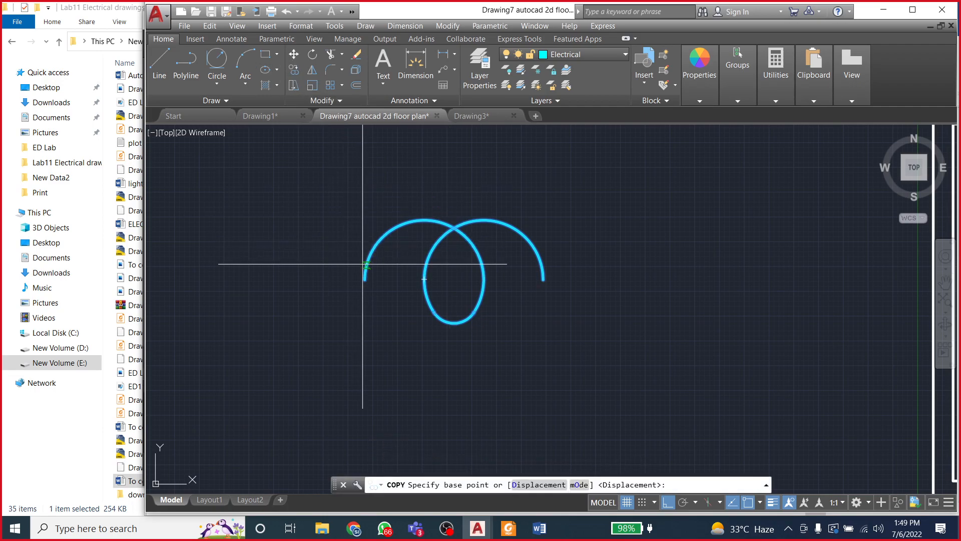
{"action": "left_click", "coordinate": [365, 280]}
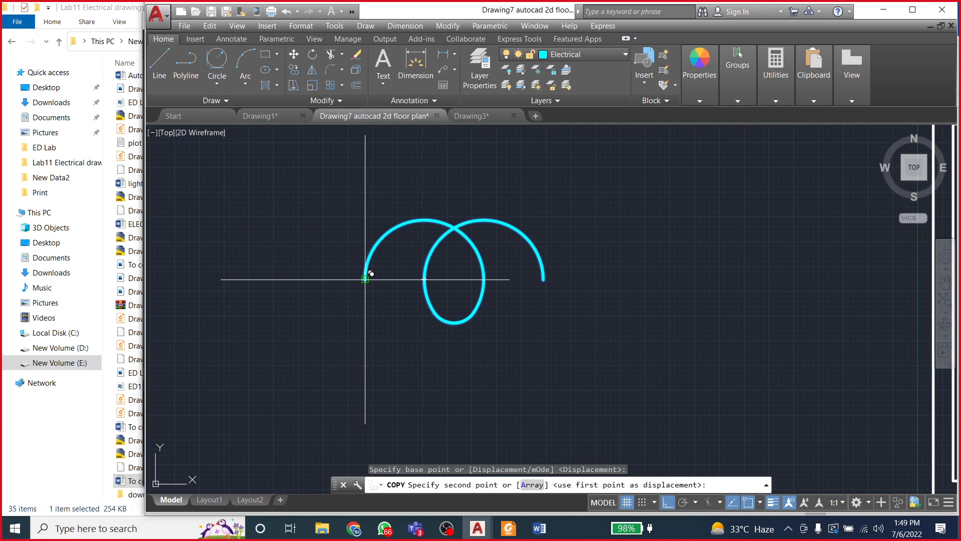
{"action": "left_click", "coordinate": [532, 485]}
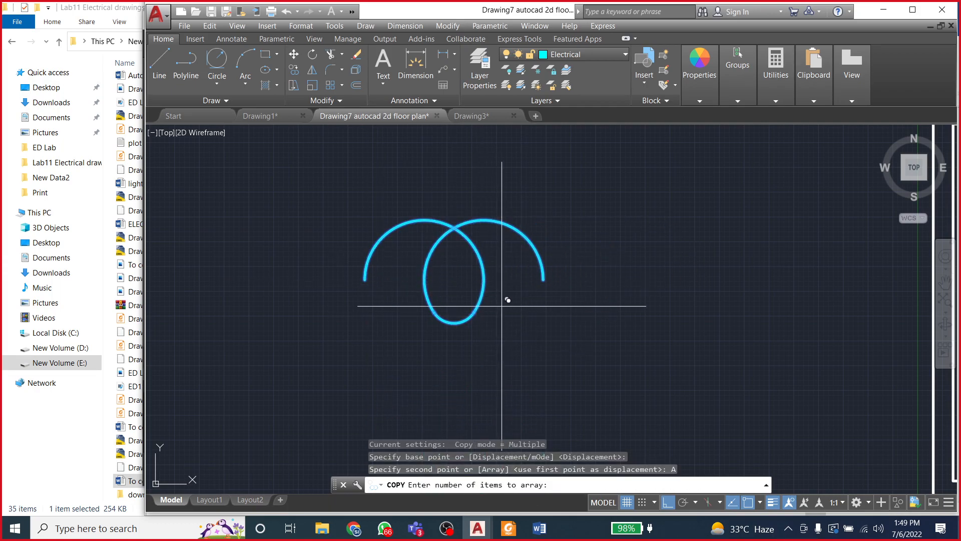
{"action": "key", "text": "Return"}
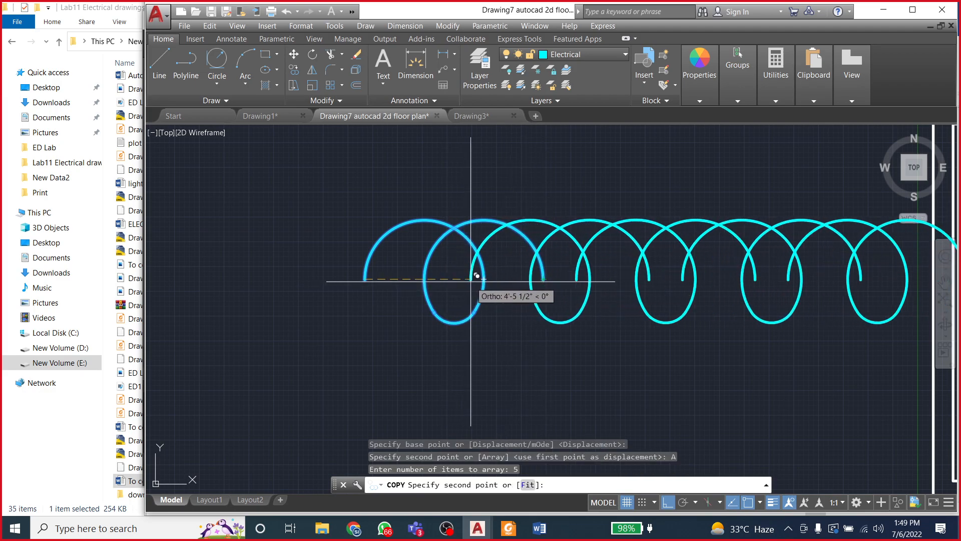
{"action": "left_click", "coordinate": [425, 279]}
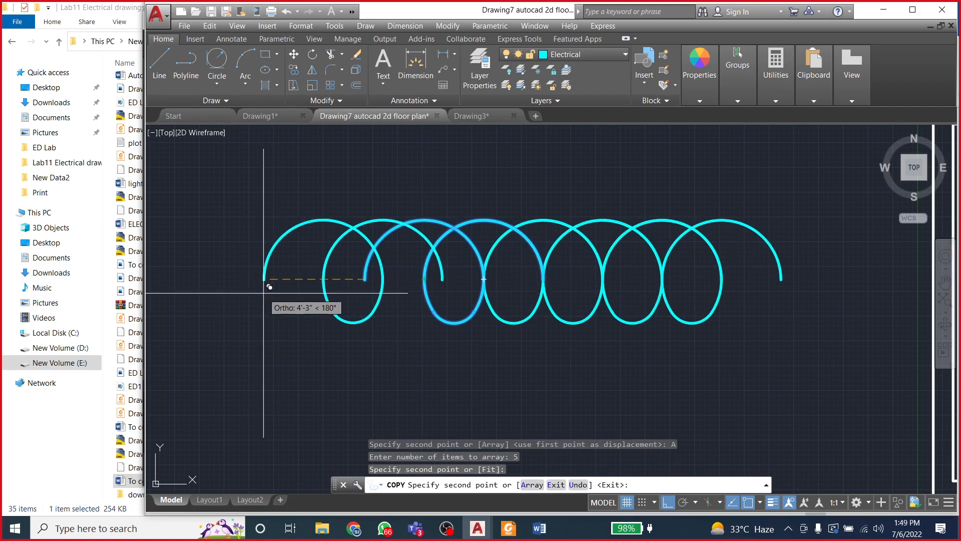
{"action": "key", "text": "Escape"}
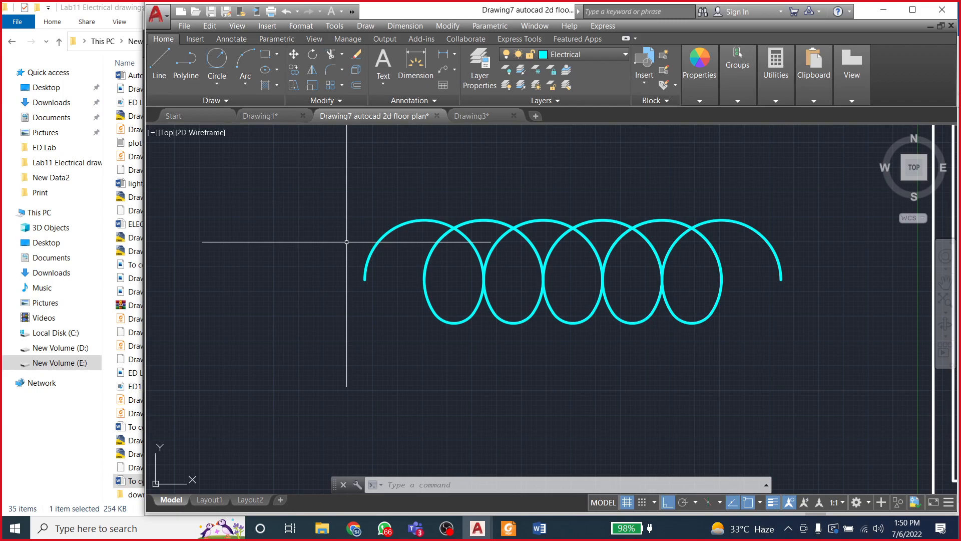
{"action": "key", "text": "ctrl+z"}
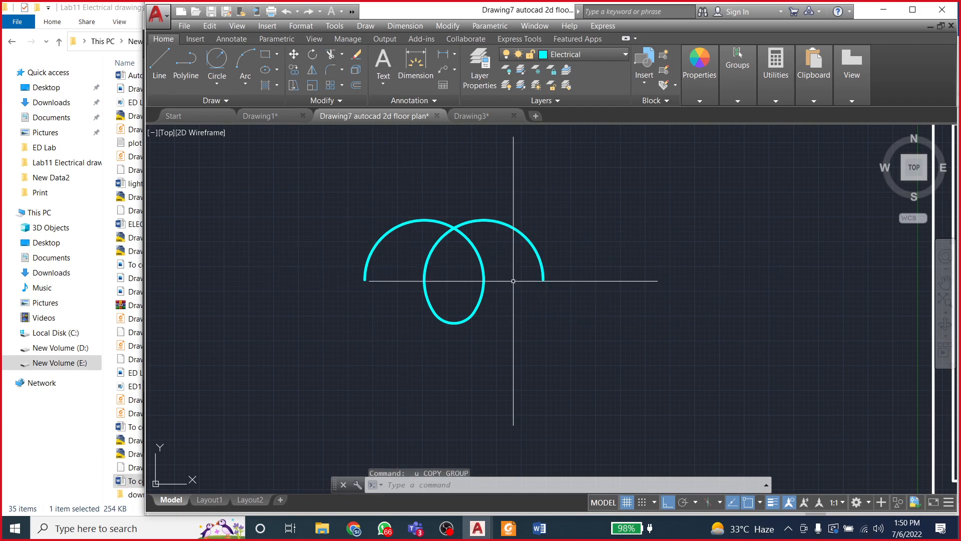
{"action": "left_click", "coordinate": [357, 179]}
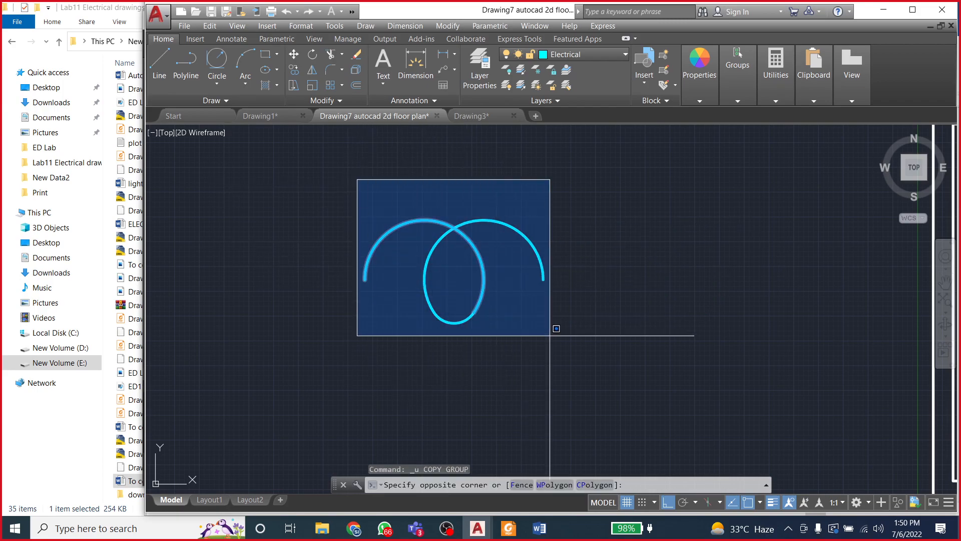
{"action": "left_click", "coordinate": [584, 359]}
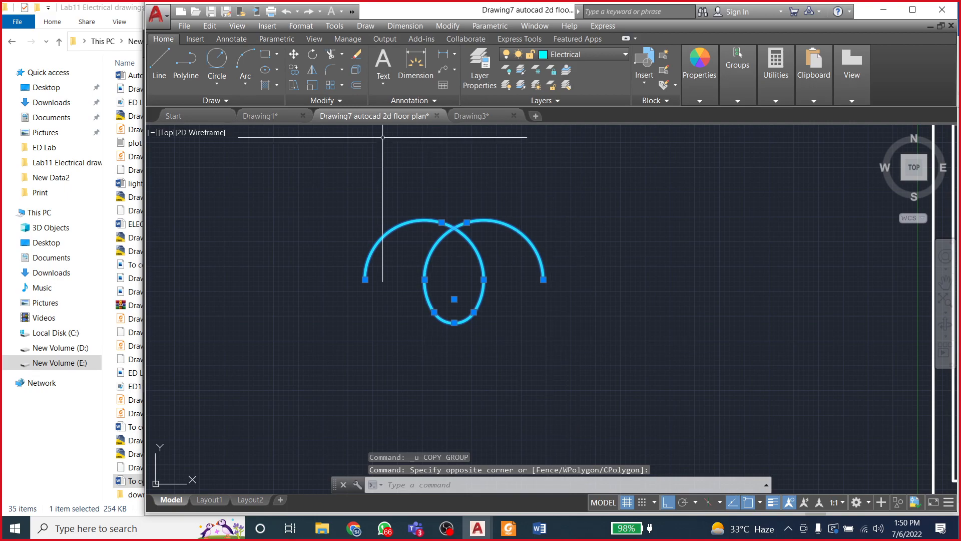
{"action": "left_click", "coordinate": [447, 26]}
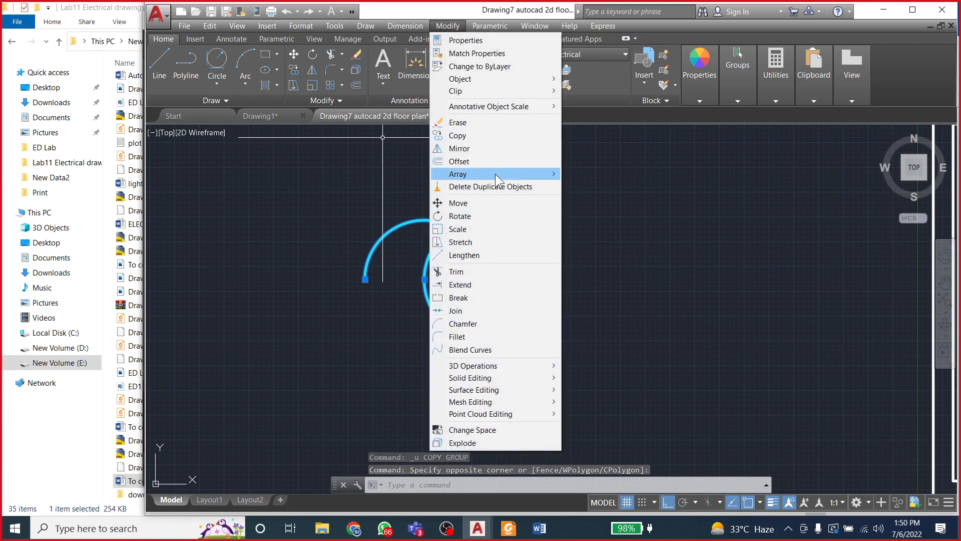
{"action": "mouse_move", "coordinate": [495, 173]}
{"action": "left_click", "coordinate": [602, 170]}
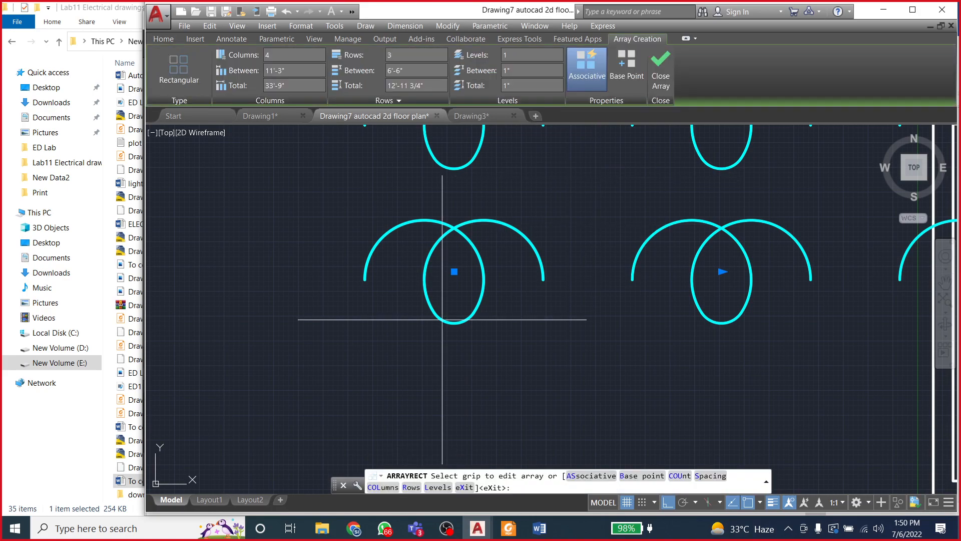
{"action": "scroll", "coordinate": [354, 372], "scroll_direction": "down", "scroll_amount": 4}
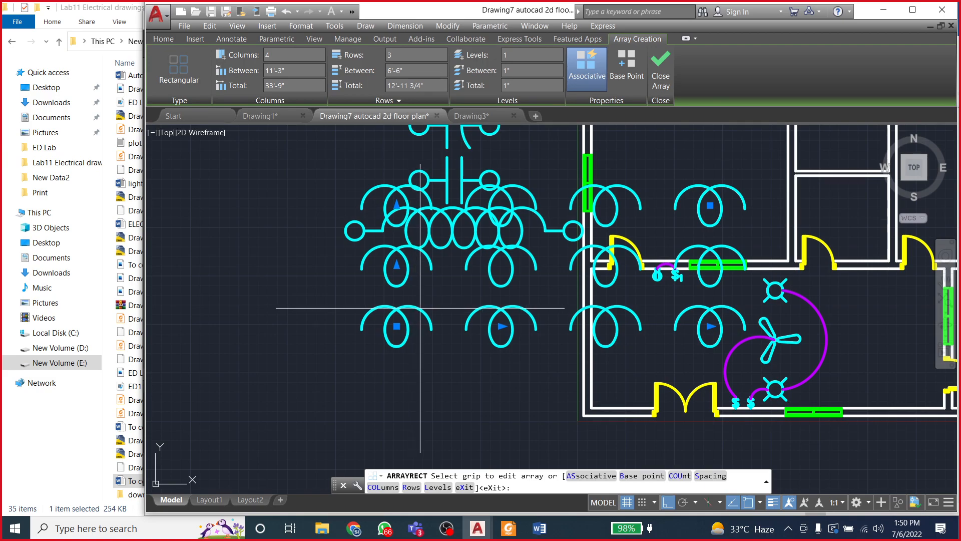
{"action": "key", "text": "ctrl+z"}
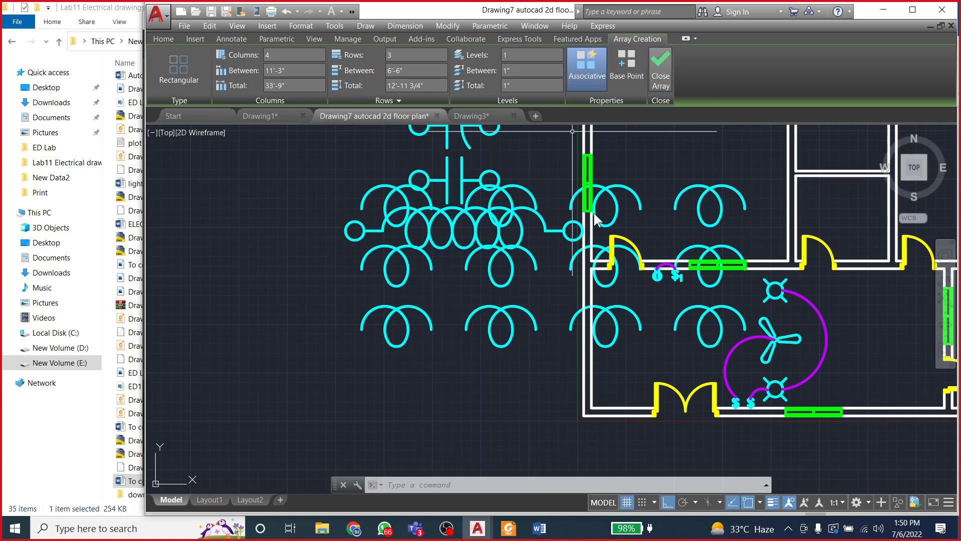
{"action": "key", "text": "Escape"}
{"action": "key", "text": "ctrl+z"}
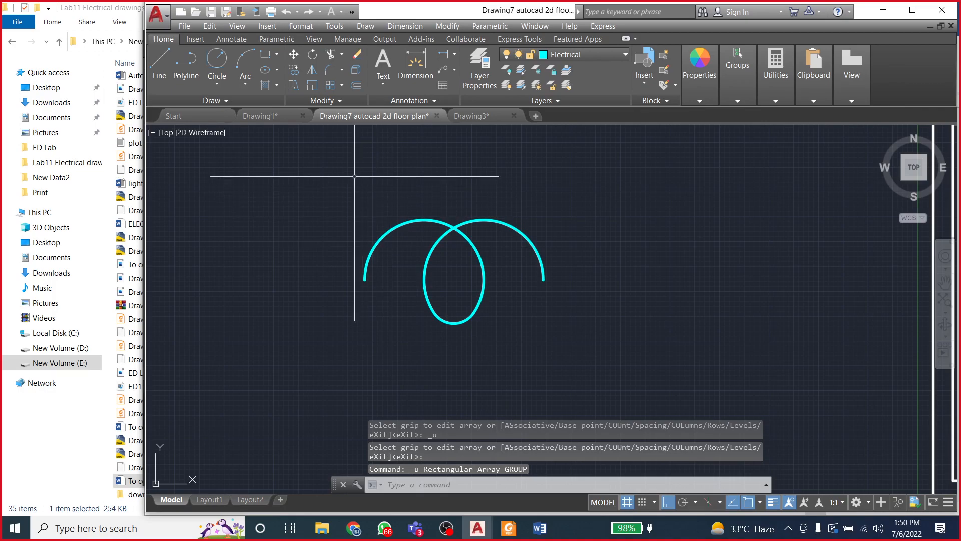
Step: Move the coil loop horizontally into the empty area far left of the finished circuit symbols
{"action": "left_click", "coordinate": [335, 171]}
{"action": "left_click", "coordinate": [597, 356]}
{"action": "scroll", "coordinate": [596, 356], "scroll_direction": "down", "scroll_amount": 4}
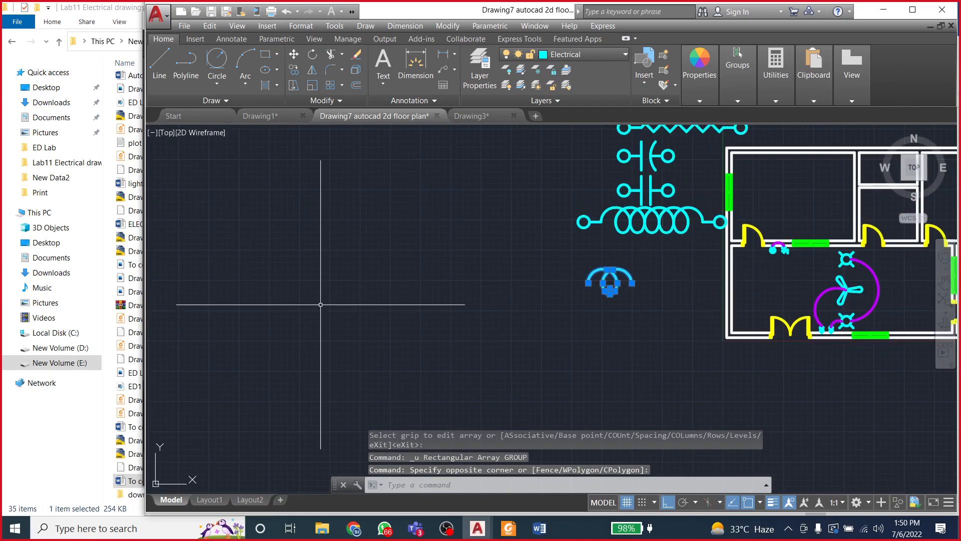
{"action": "left_click", "coordinate": [294, 54]}
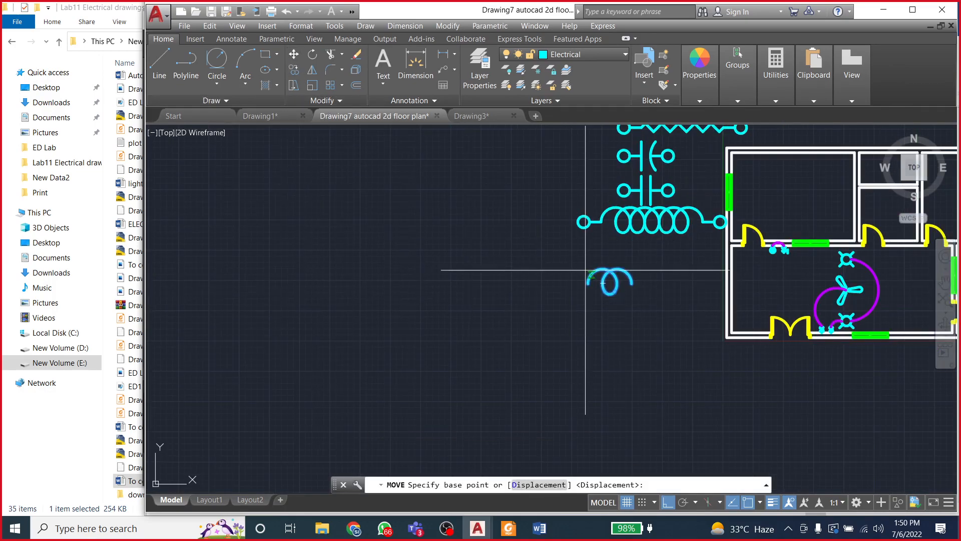
{"action": "left_click", "coordinate": [603, 283]}
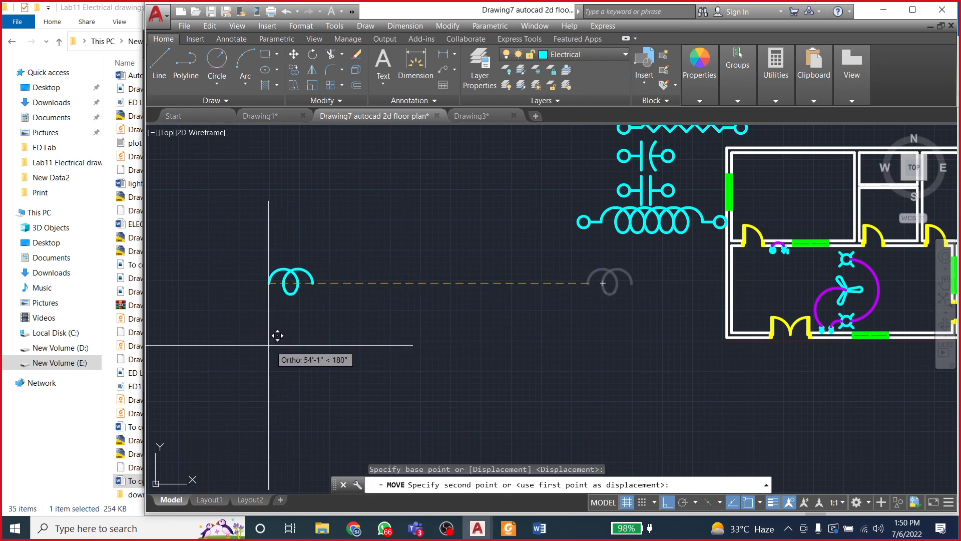
{"action": "left_click", "coordinate": [221, 344]}
Step: Create a rectangular array of the moved coil loop with 5 columns and 1 row
{"action": "left_click", "coordinate": [193, 226]}
{"action": "left_click", "coordinate": [290, 326]}
{"action": "left_click", "coordinate": [447, 25]}
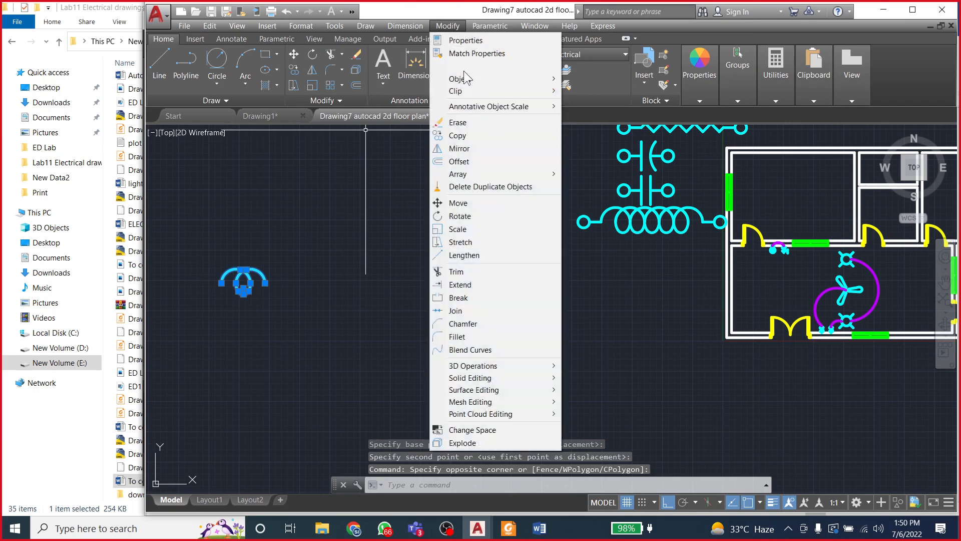
{"action": "mouse_move", "coordinate": [468, 173]}
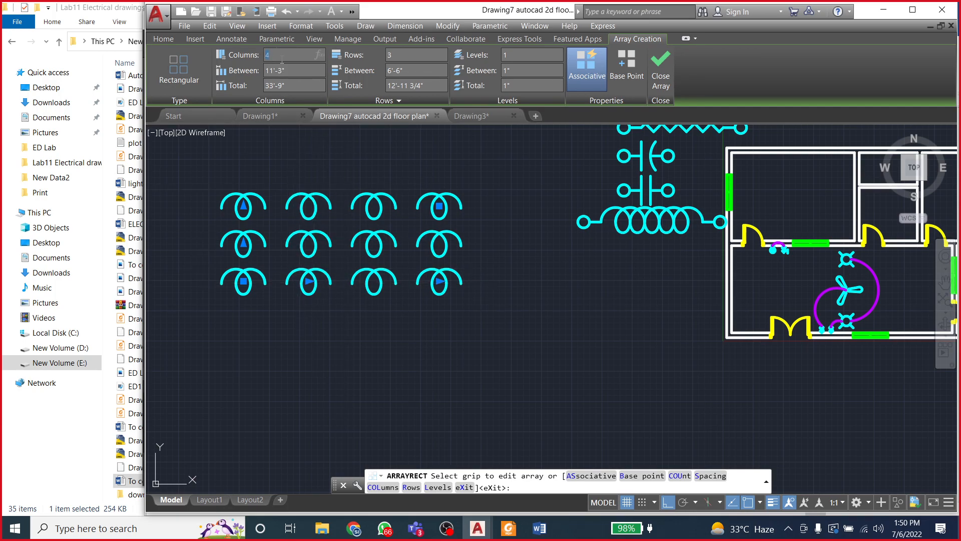
{"action": "type", "text": "5"}
{"action": "key", "text": "Return"}
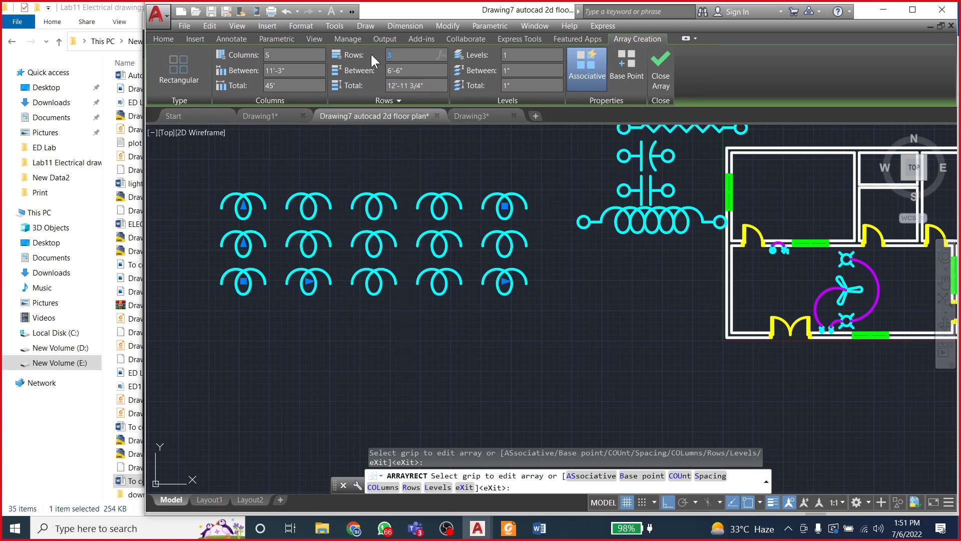
{"action": "type", "text": "1"}
{"action": "key", "text": "Return"}
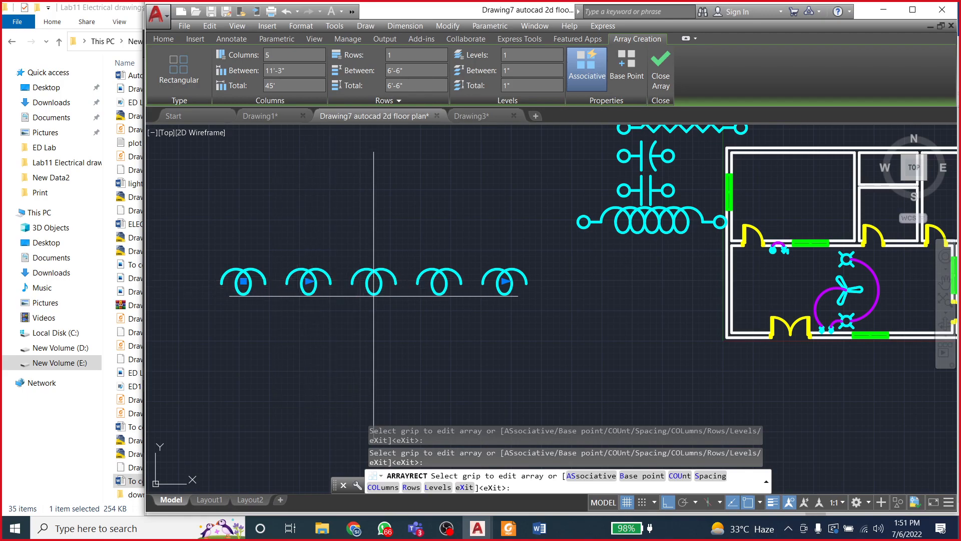
Step: Reduce the rectangular array's column spacing to 2'-6" so neighbouring coil loops touch, and finish the array
{"action": "scroll", "coordinate": [343, 280], "scroll_direction": "up", "scroll_amount": 4}
{"action": "scroll", "coordinate": [414, 280], "scroll_direction": "down", "scroll_amount": 2}
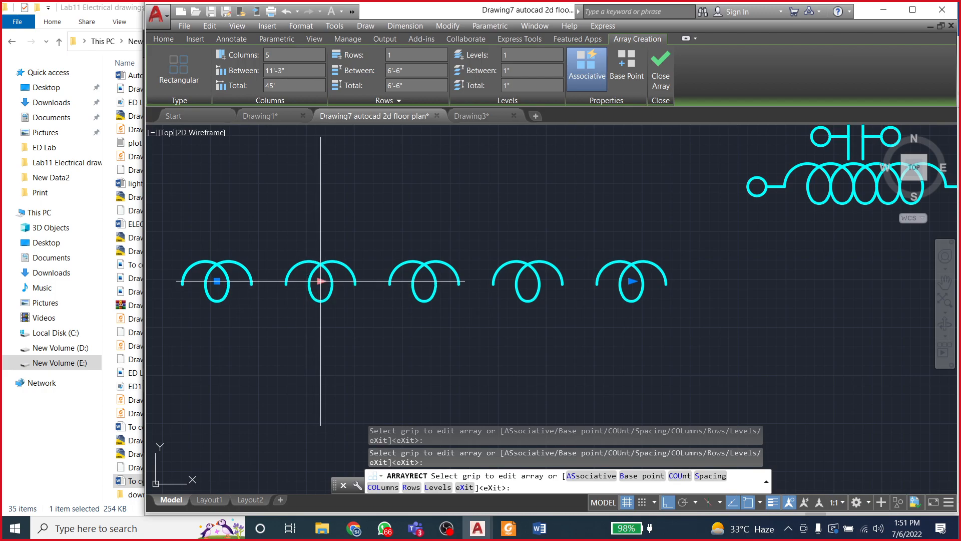
{"action": "left_click", "coordinate": [321, 281]}
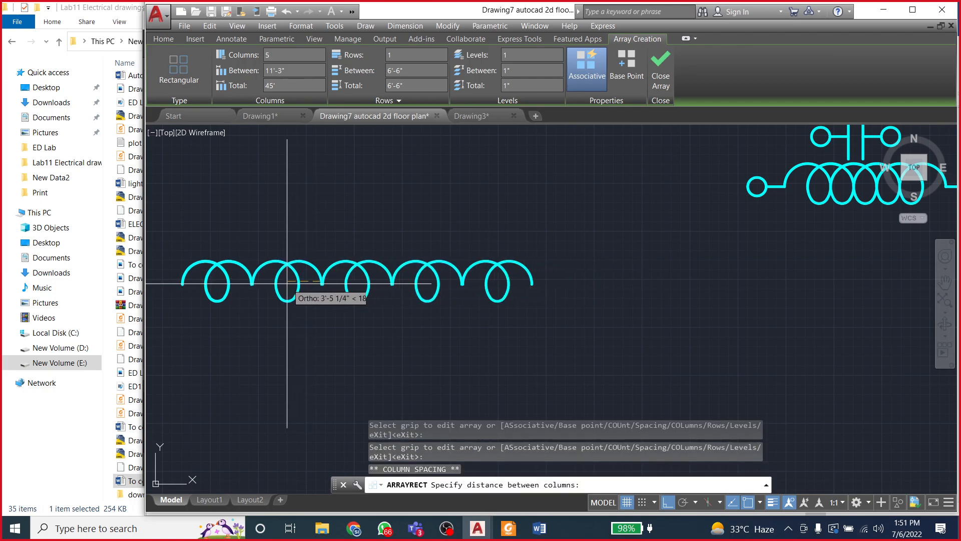
{"action": "scroll", "coordinate": [306, 286], "scroll_direction": "down", "scroll_amount": 1}
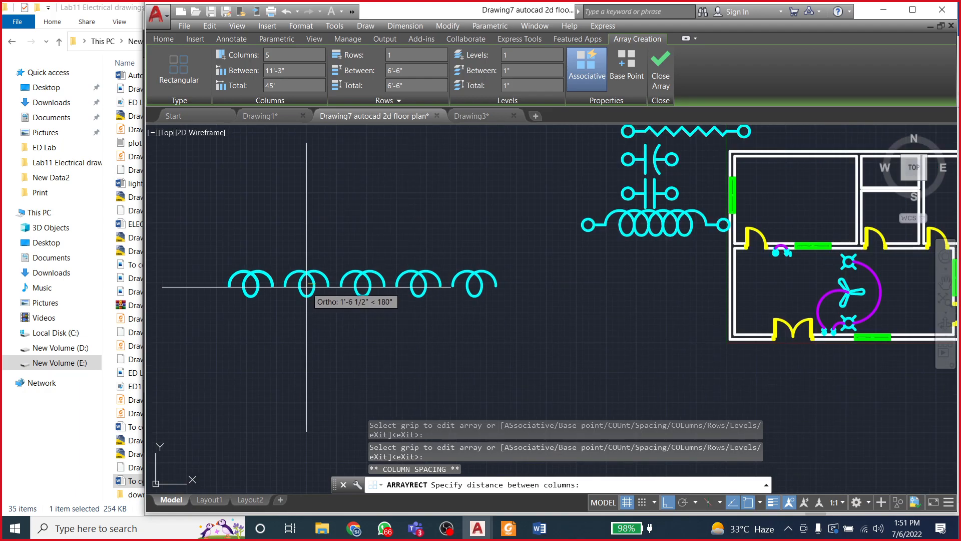
{"action": "scroll", "coordinate": [258, 278], "scroll_direction": "up", "scroll_amount": 5}
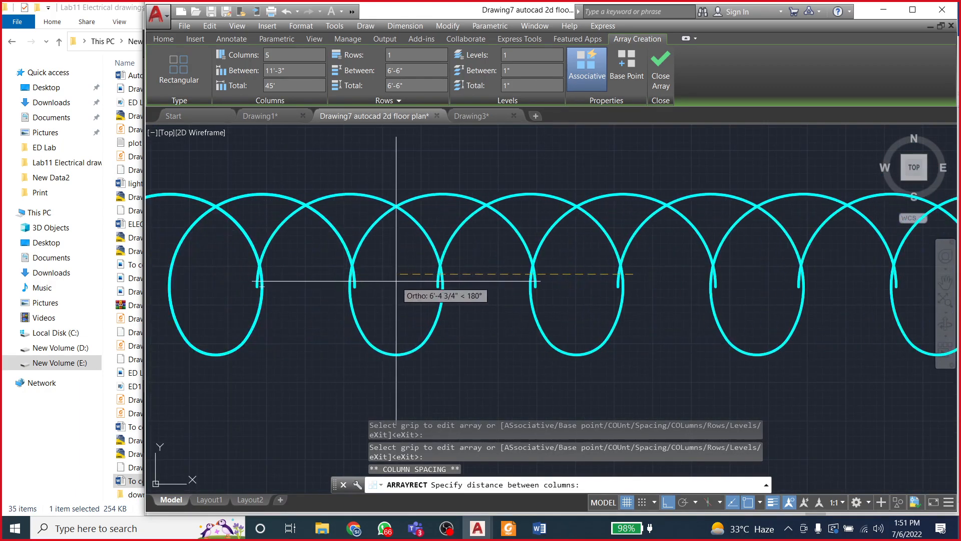
{"action": "left_click", "coordinate": [308, 279]}
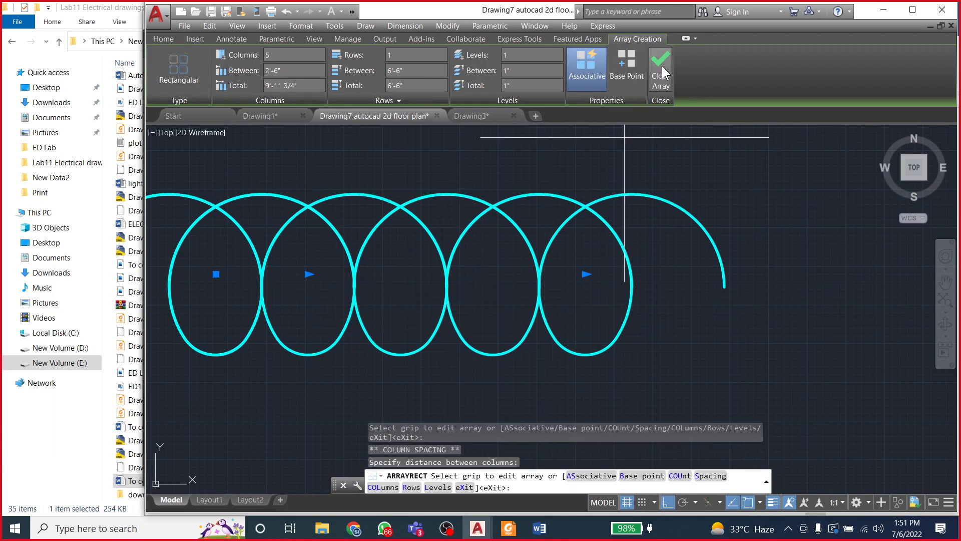
{"action": "left_click", "coordinate": [662, 70]}
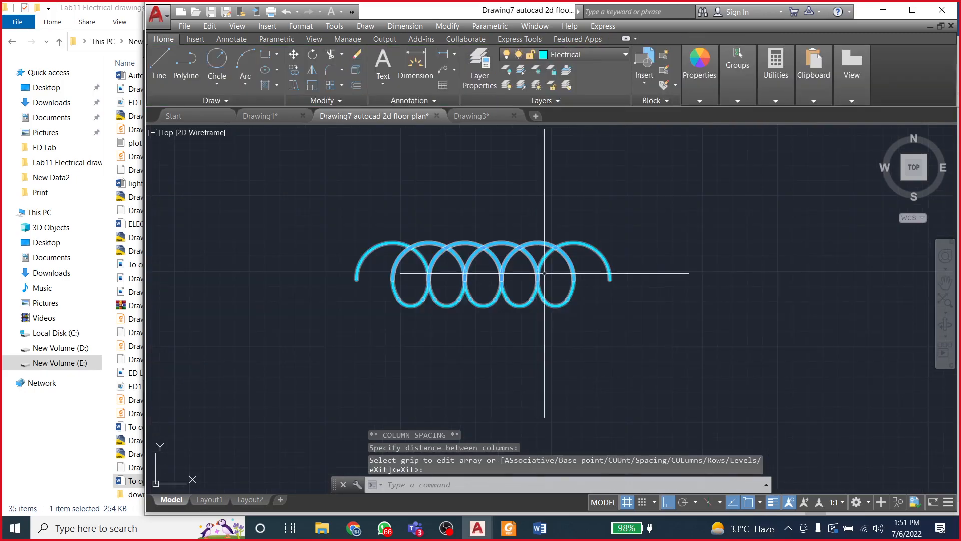
Step: Erase the separate five-loop coil array standing in the empty area left of the finished electrical symbols
{"action": "scroll", "coordinate": [416, 300], "scroll_direction": "down", "scroll_amount": 4}
{"action": "middle_click_drag", "start_coordinate": [393, 300], "coordinate": [322, 300]}
{"action": "scroll", "coordinate": [322, 301], "scroll_direction": "down", "scroll_amount": 2}
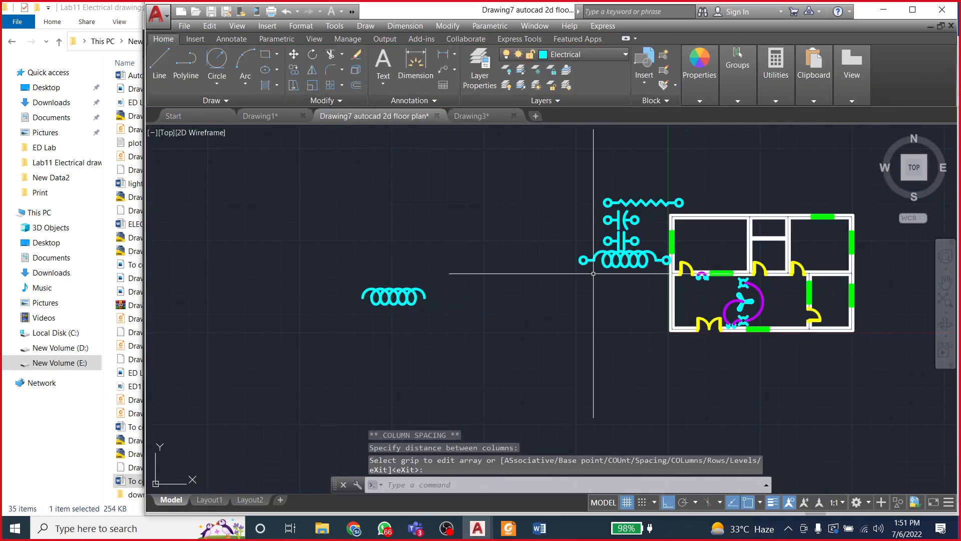
{"action": "left_click", "coordinate": [346, 261]}
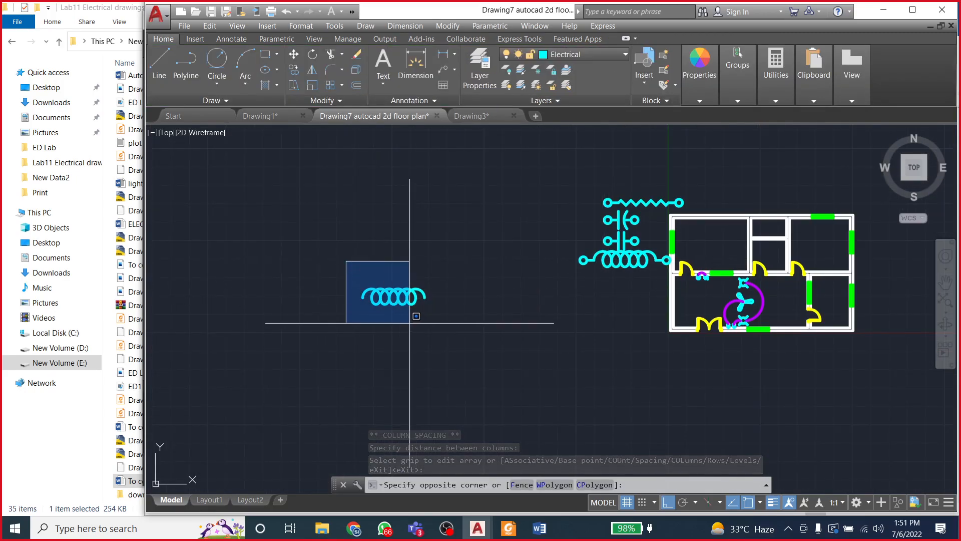
{"action": "left_click", "coordinate": [451, 328]}
{"action": "key", "text": "Delete"}
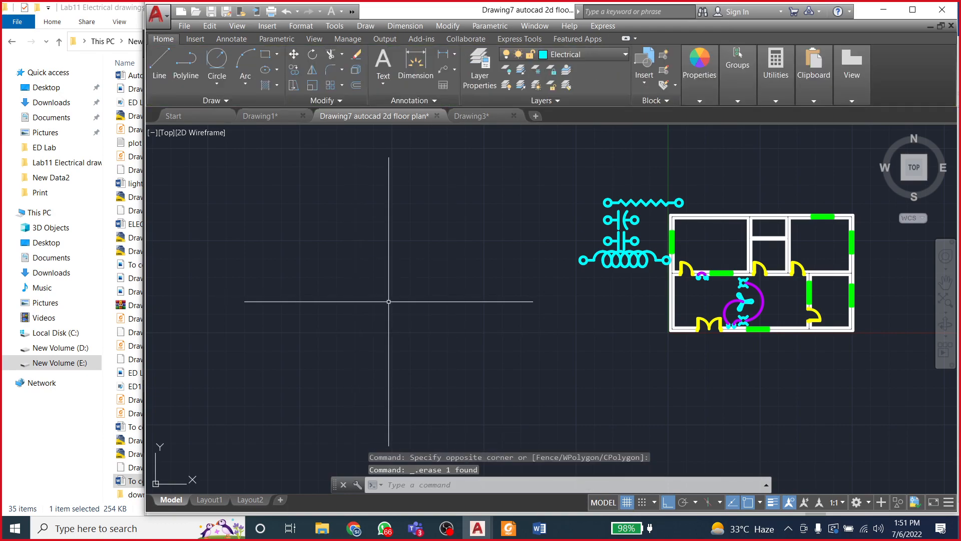
Step: Copy the complete inductor symbol with both terminals from its left terminal's centre to the free space below it, with Ortho off
{"action": "scroll", "coordinate": [375, 306], "scroll_direction": "down", "scroll_amount": 2}
{"action": "scroll", "coordinate": [541, 283], "scroll_direction": "up", "scroll_amount": 4}
{"action": "scroll", "coordinate": [530, 275], "scroll_direction": "up", "scroll_amount": 2}
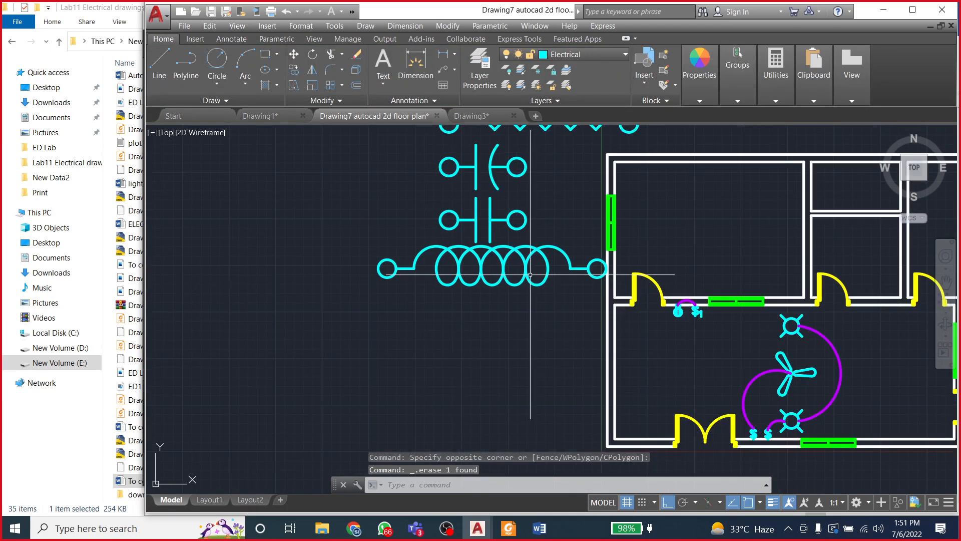
{"action": "scroll", "coordinate": [530, 274], "scroll_direction": "down", "scroll_amount": 2}
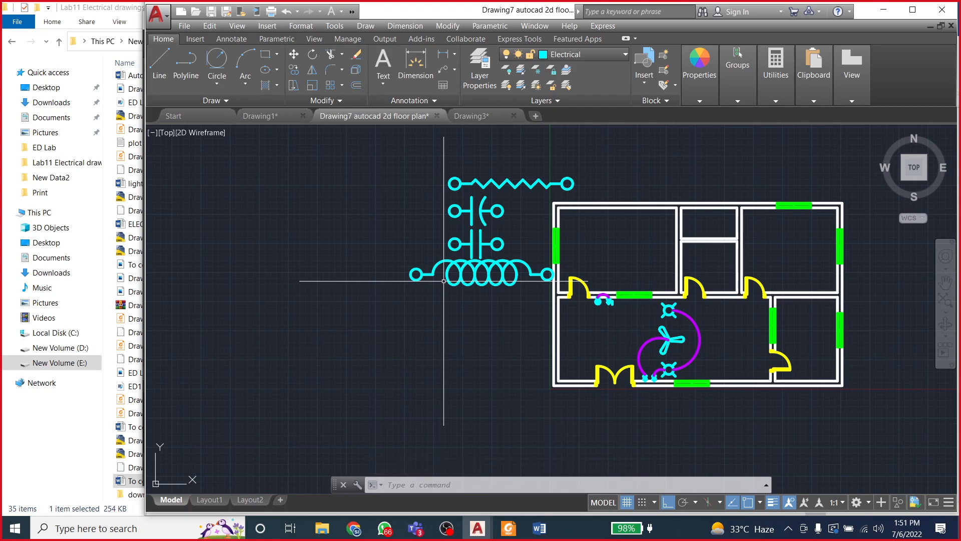
{"action": "left_click", "coordinate": [406, 254]}
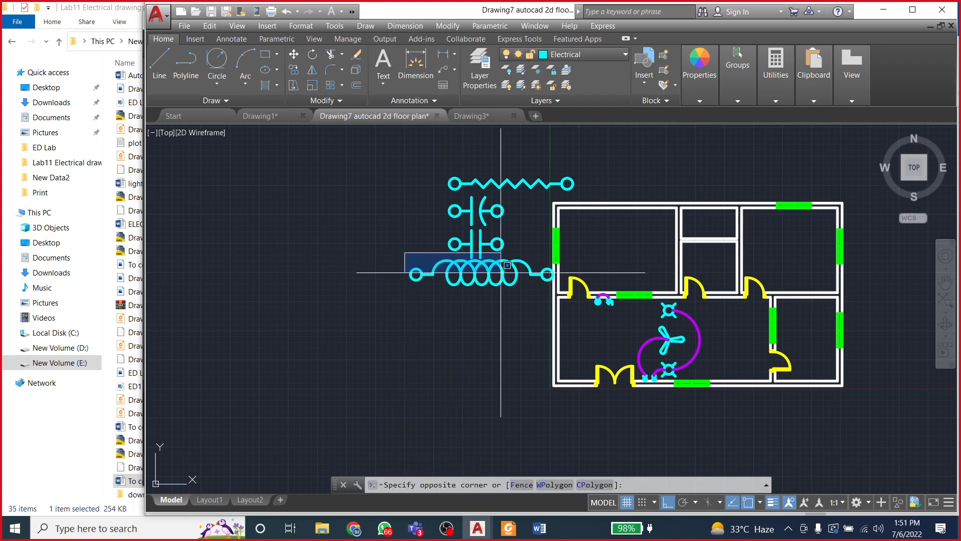
{"action": "left_click", "coordinate": [557, 288]}
{"action": "left_click", "coordinate": [557, 289]}
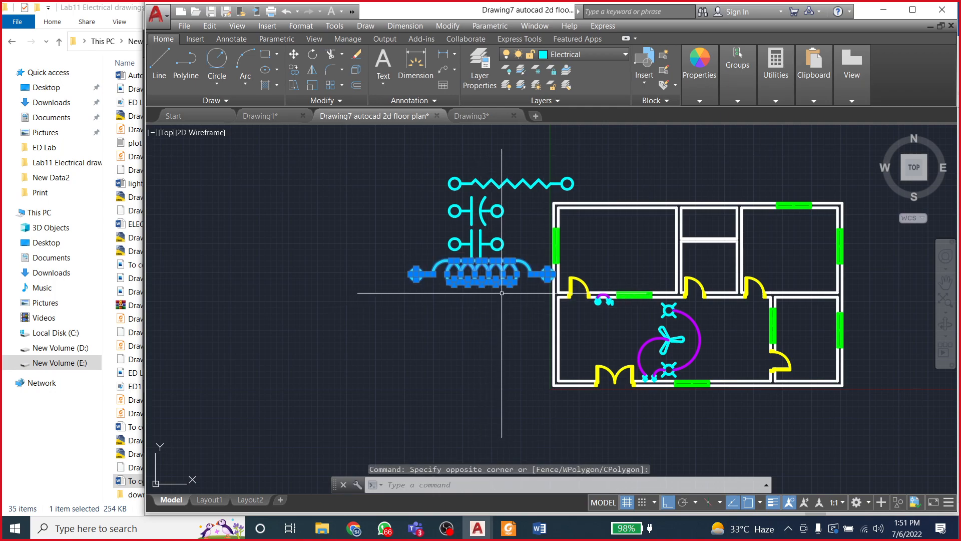
{"action": "left_click", "coordinate": [294, 69]}
{"action": "left_click", "coordinate": [416, 274]}
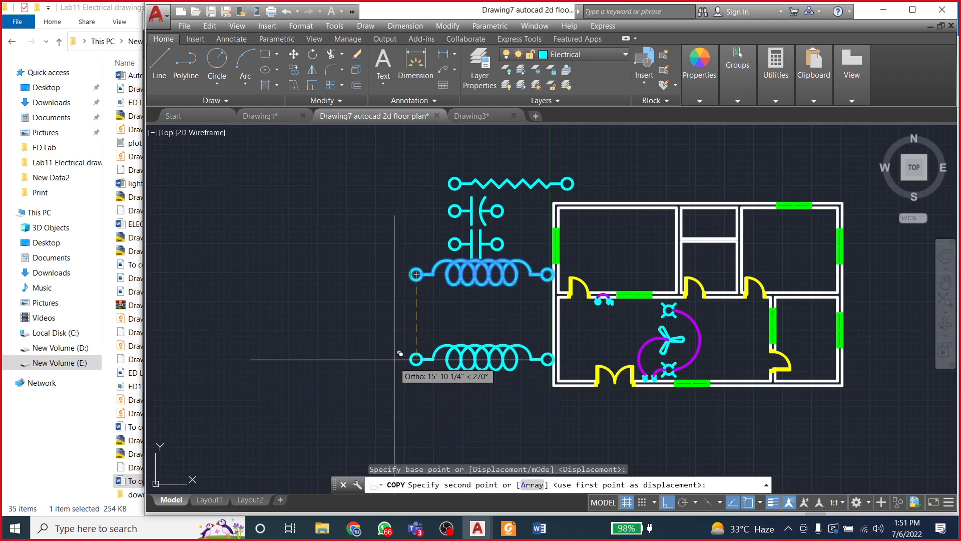
{"action": "left_click", "coordinate": [669, 501]}
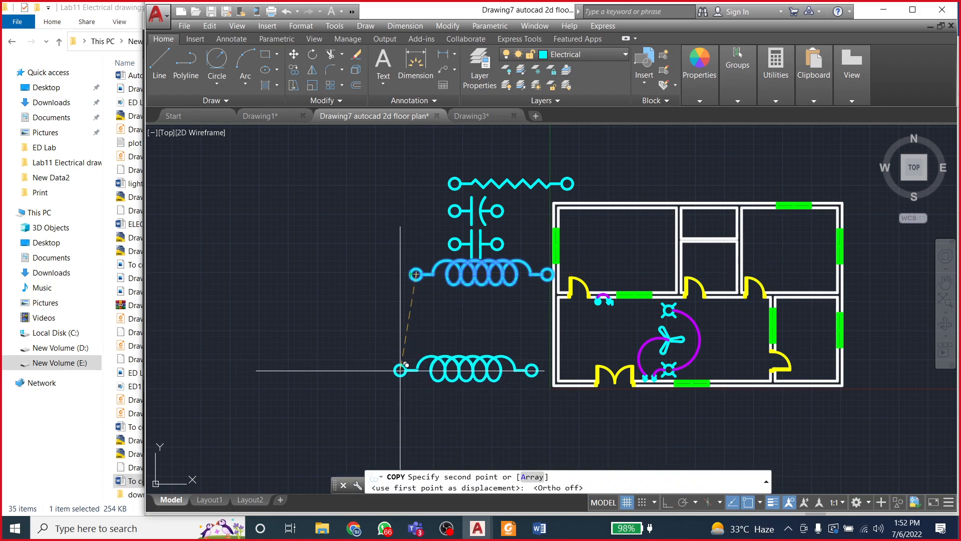
{"action": "left_click", "coordinate": [400, 371]}
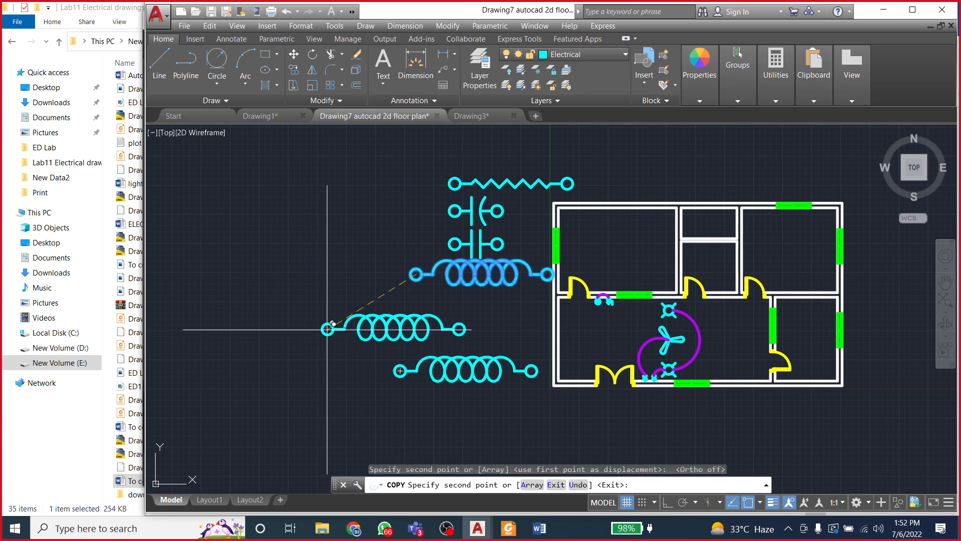
{"action": "key", "text": "Escape"}
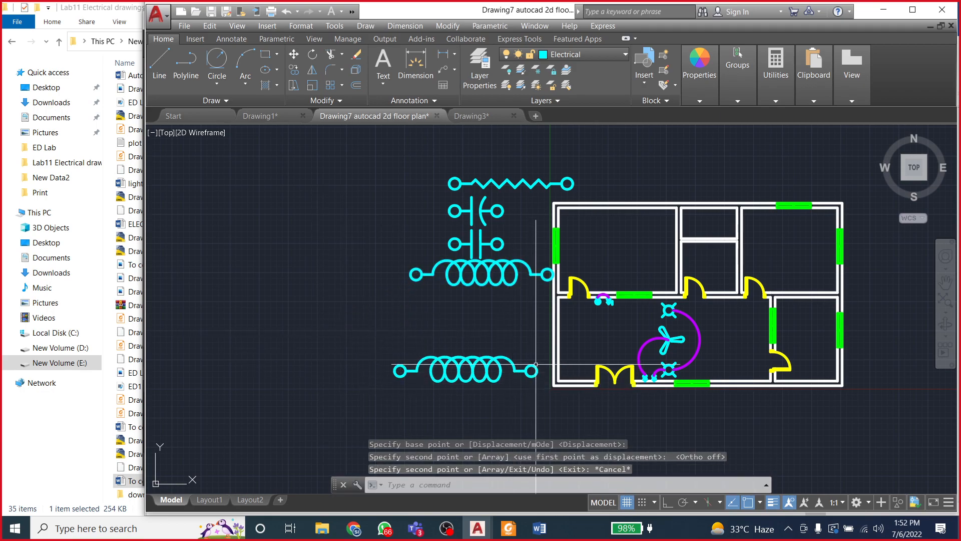
Step: Rotate the copied inductor's right lead and terminal circle about the coil's end so they point straight down, with Ortho on
{"action": "scroll", "coordinate": [528, 396], "scroll_direction": "up", "scroll_amount": 5}
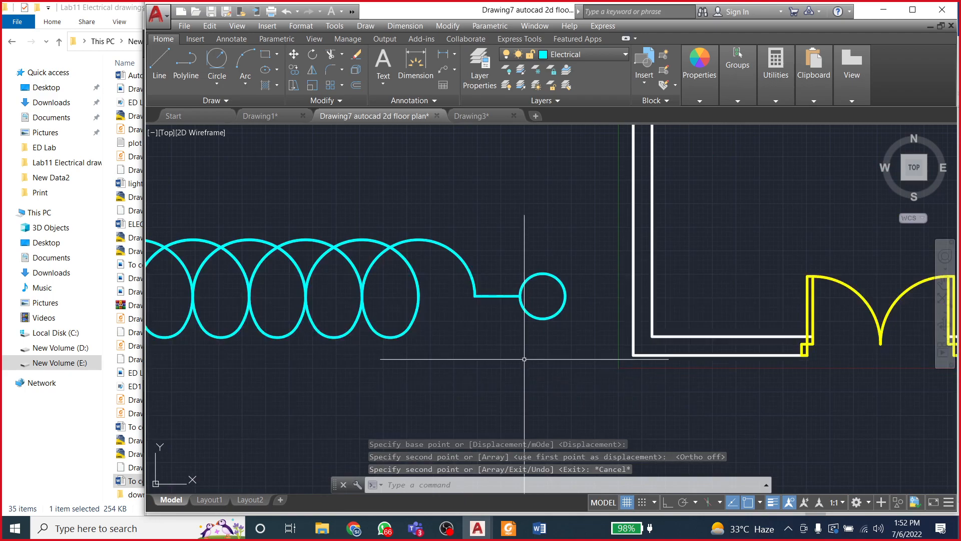
{"action": "left_click", "coordinate": [471, 240]}
{"action": "left_click", "coordinate": [569, 351]}
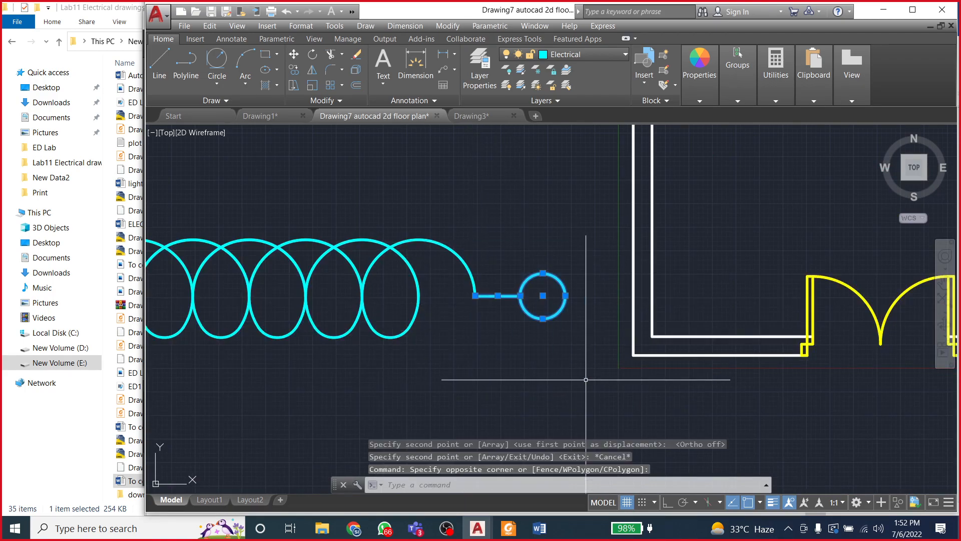
{"action": "left_click", "coordinate": [313, 55]}
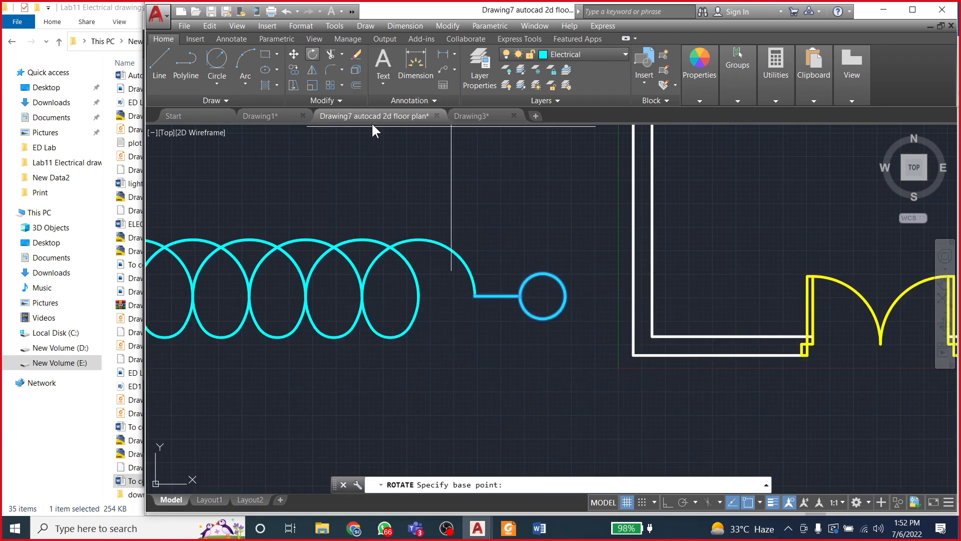
{"action": "key", "text": "F8"}
{"action": "left_click", "coordinate": [475, 296]}
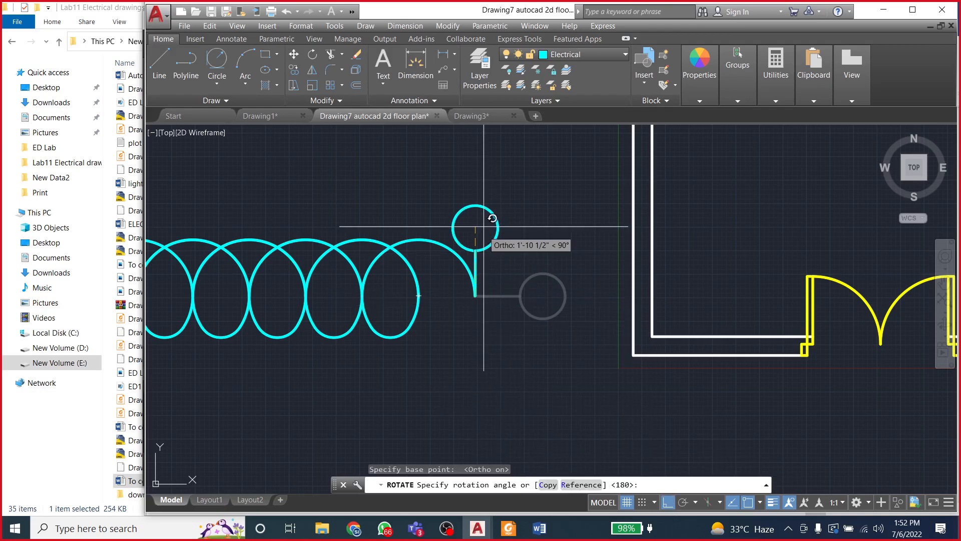
{"action": "left_click", "coordinate": [435, 379]}
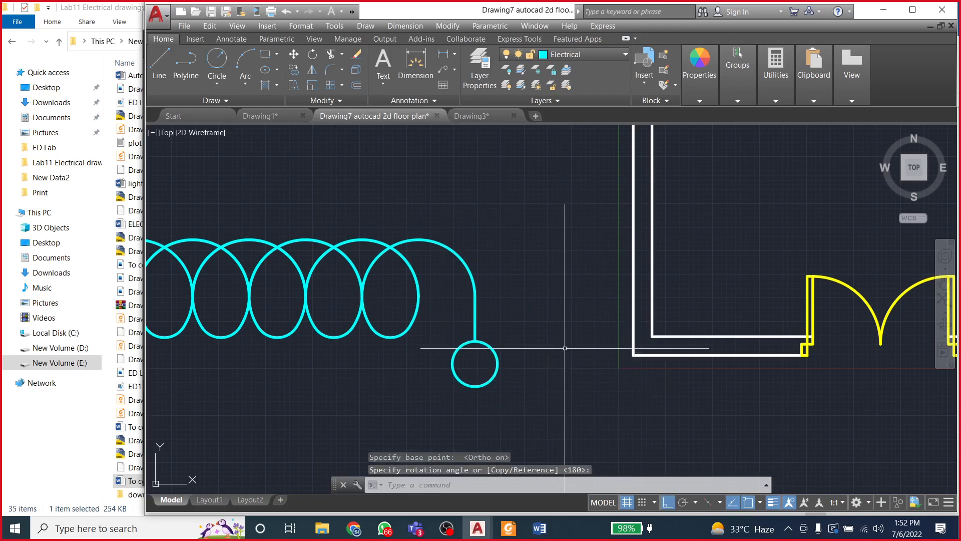
Step: Rotate the copied inductor's left lead and terminal circle about the coil's left end so they point straight down
{"action": "scroll", "coordinate": [576, 348], "scroll_direction": "down", "scroll_amount": 3}
{"action": "left_click", "coordinate": [351, 299]}
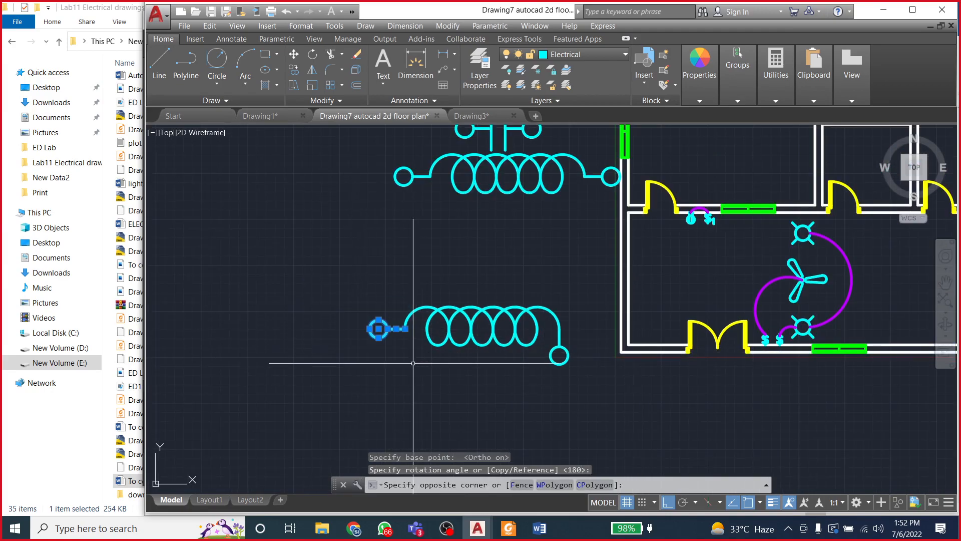
{"action": "left_click", "coordinate": [412, 352]}
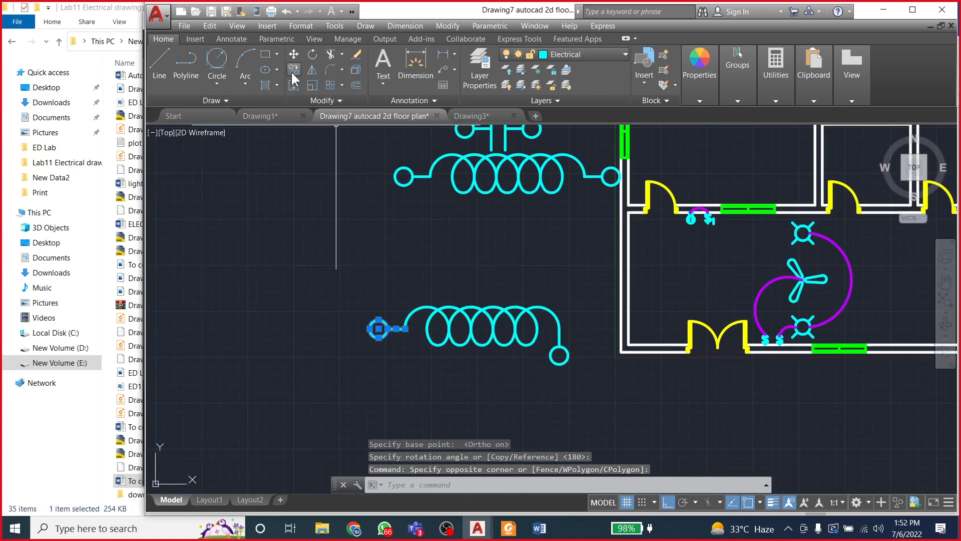
{"action": "left_click", "coordinate": [312, 55]}
{"action": "left_click", "coordinate": [405, 329]}
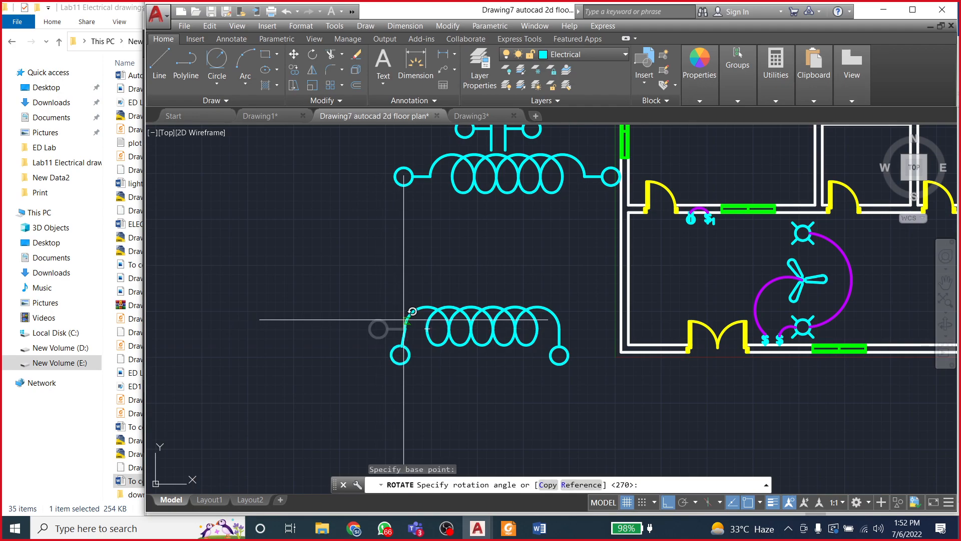
{"action": "left_click", "coordinate": [378, 271]}
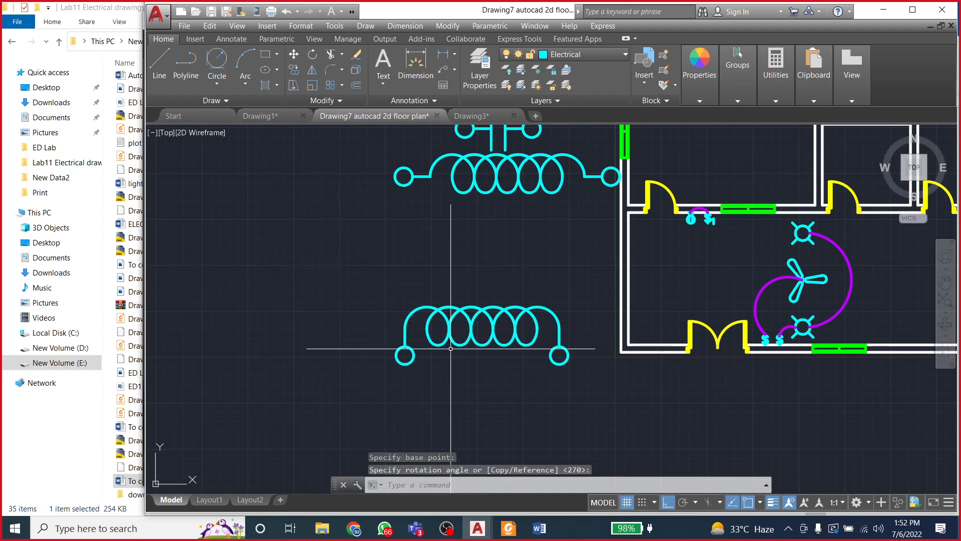
{"action": "left_click", "coordinate": [365, 267]}
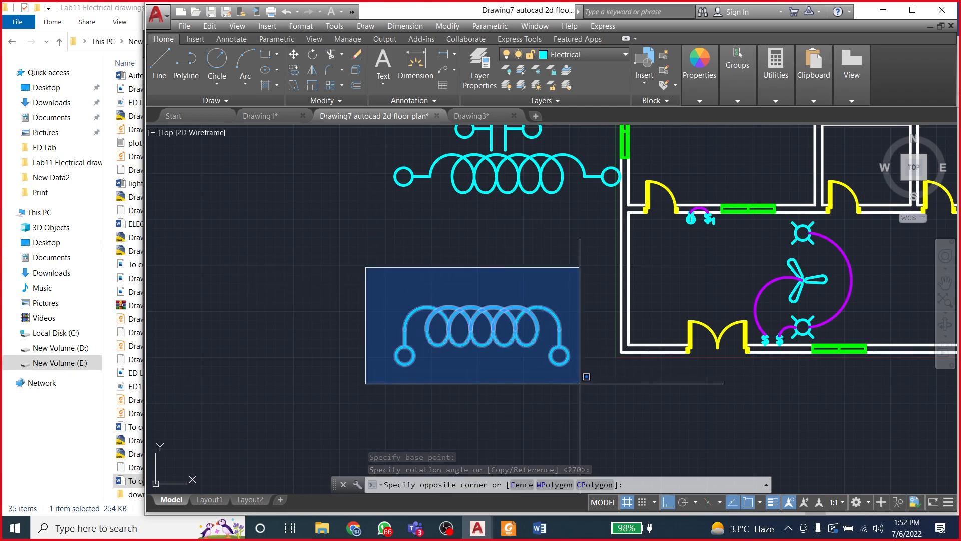
{"action": "left_click", "coordinate": [590, 397]}
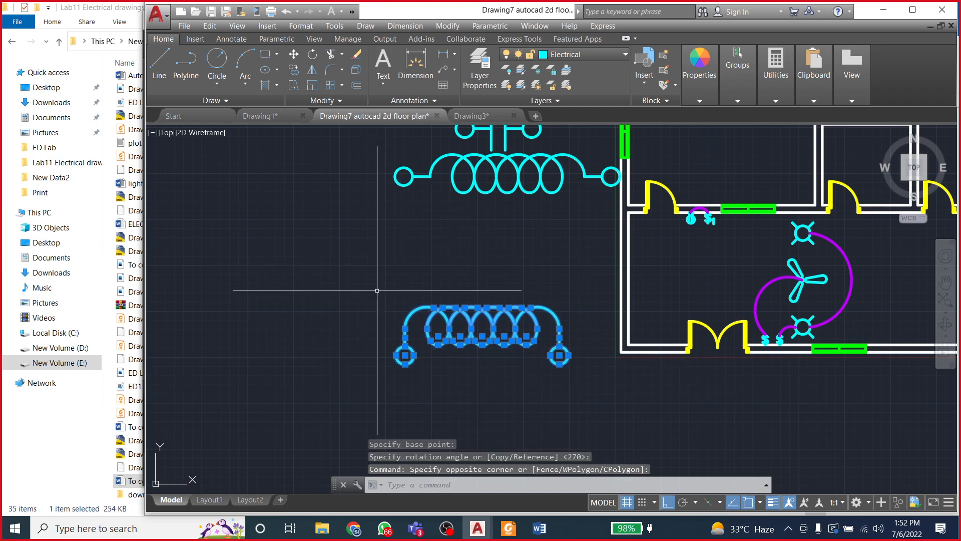
{"action": "key", "text": "Escape"}
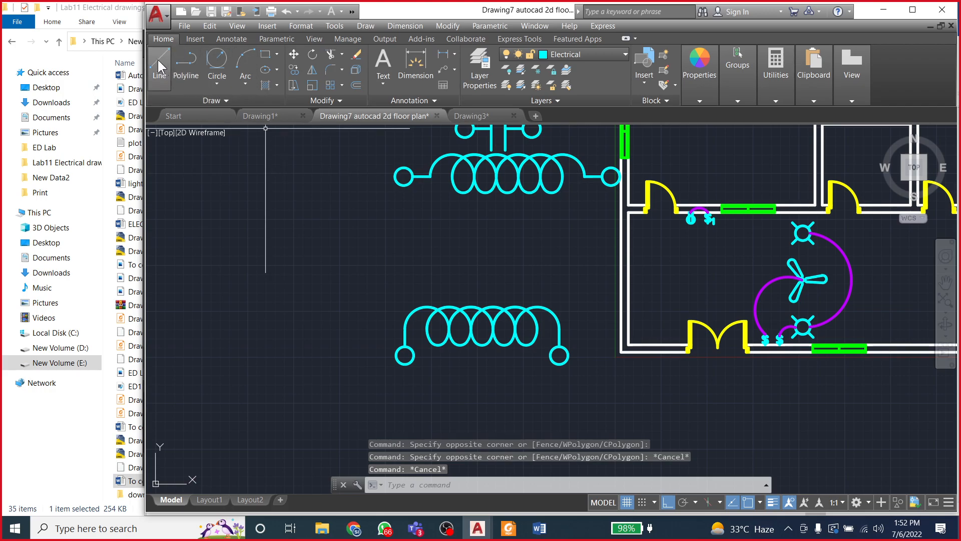
Step: Draw a horizontal line just above the copied coil, from above its left end to near its right end
{"action": "left_click", "coordinate": [159, 63]}
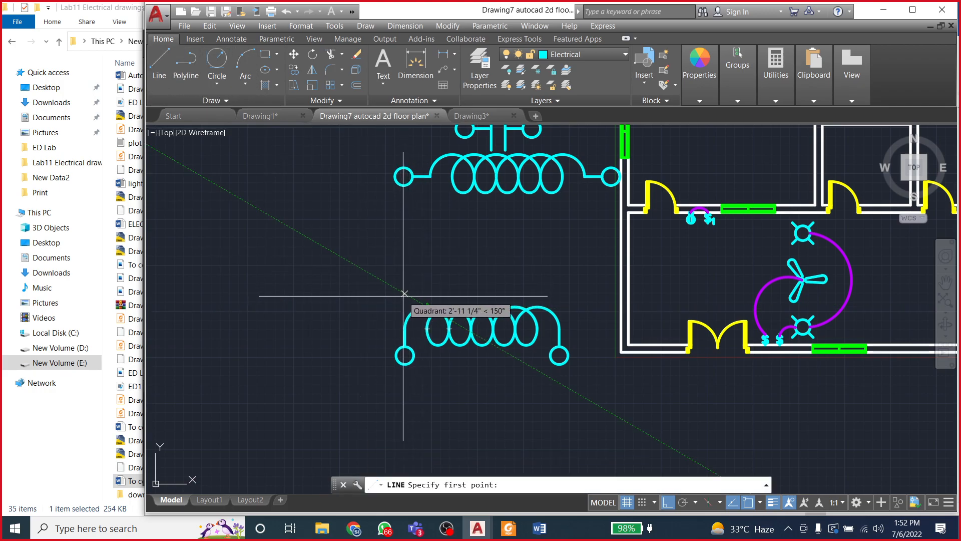
{"action": "left_click", "coordinate": [406, 294]}
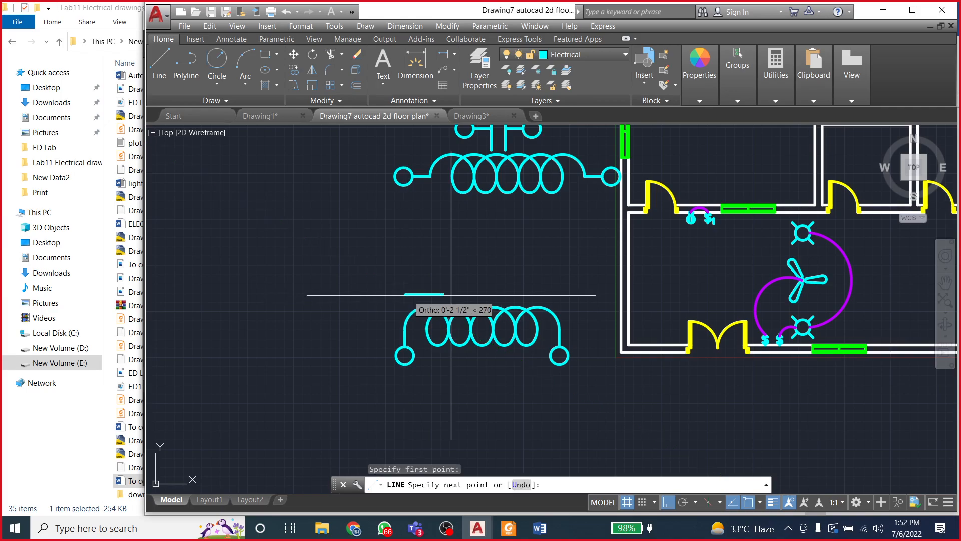
{"action": "left_click", "coordinate": [550, 294]}
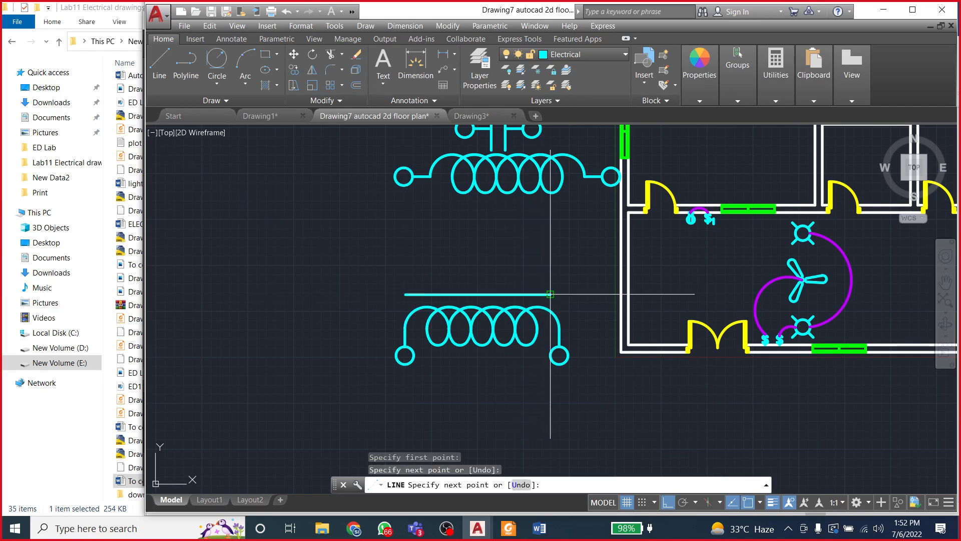
{"action": "key", "text": "Return"}
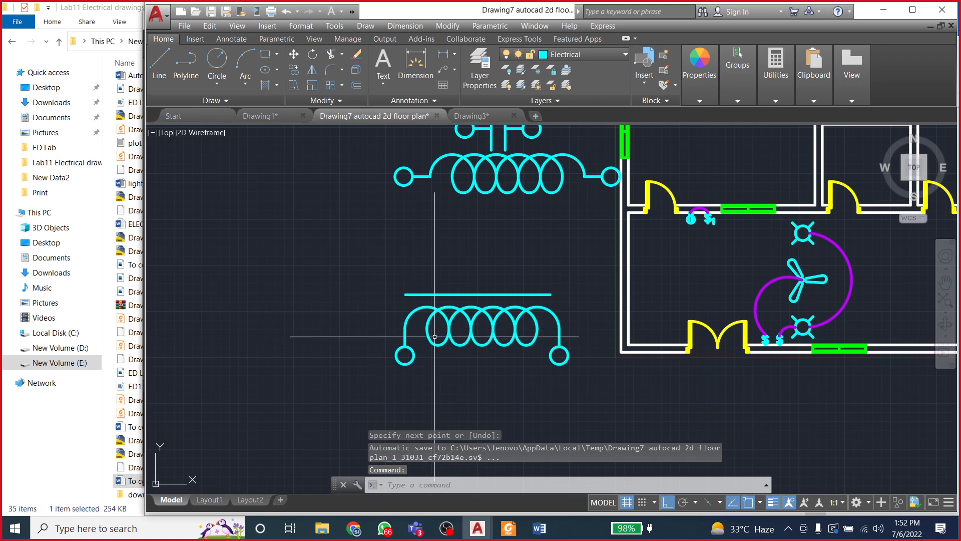
Step: Mirror the lower coil with its leads and terminal circles about the horizontal core line, keeping the original
{"action": "left_click", "coordinate": [377, 301]}
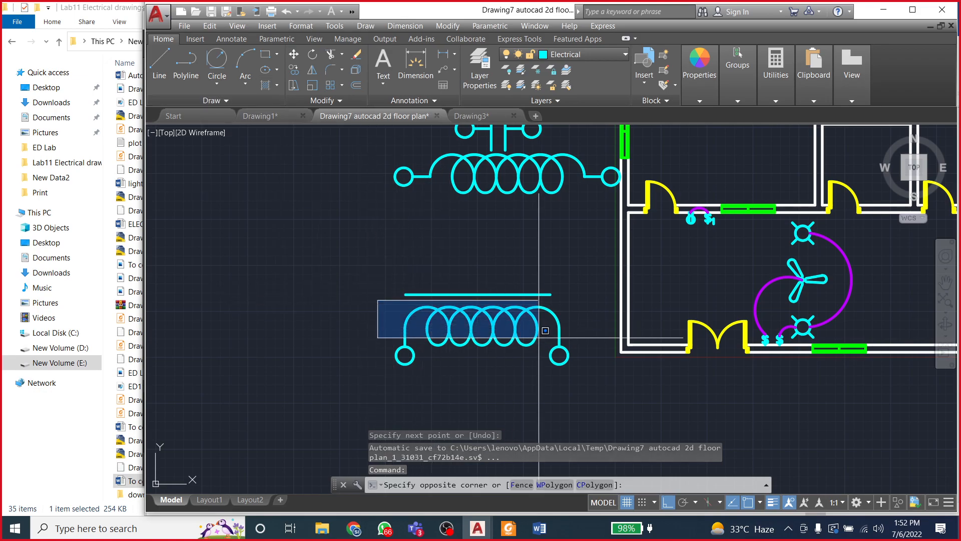
{"action": "left_click", "coordinate": [597, 387]}
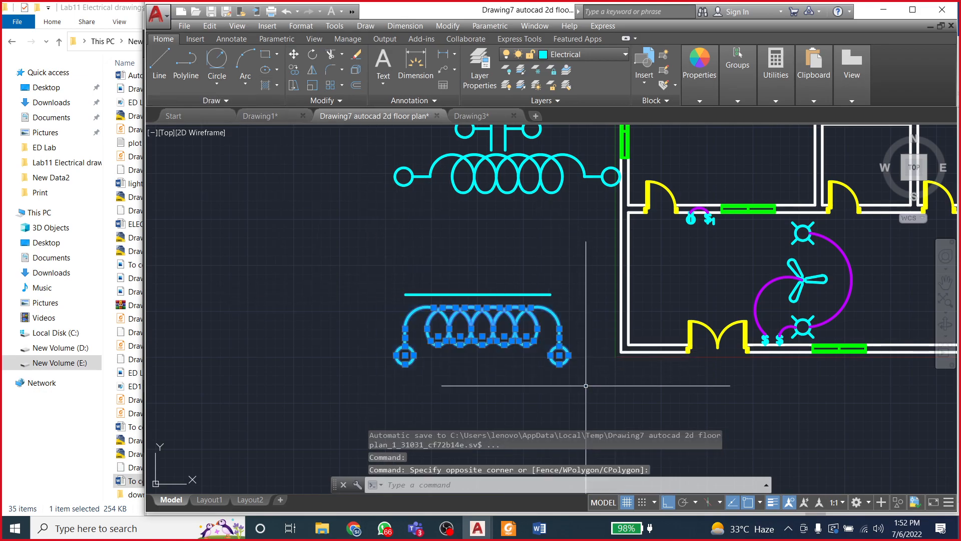
{"action": "left_click", "coordinate": [312, 71]}
{"action": "left_click", "coordinate": [290, 294]}
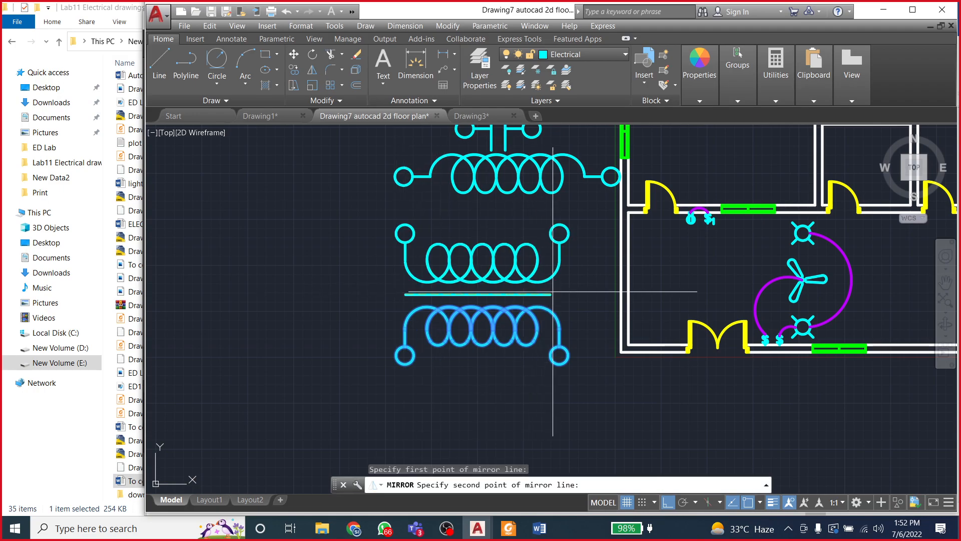
{"action": "left_click", "coordinate": [576, 290]}
{"action": "key", "text": "Return"}
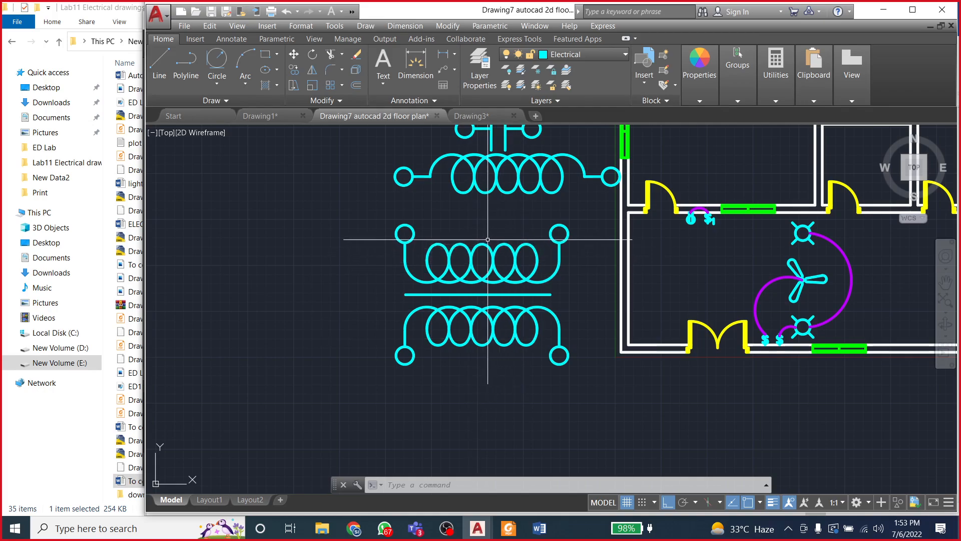
{"action": "left_click", "coordinate": [422, 232]}
{"action": "left_click", "coordinate": [552, 287]}
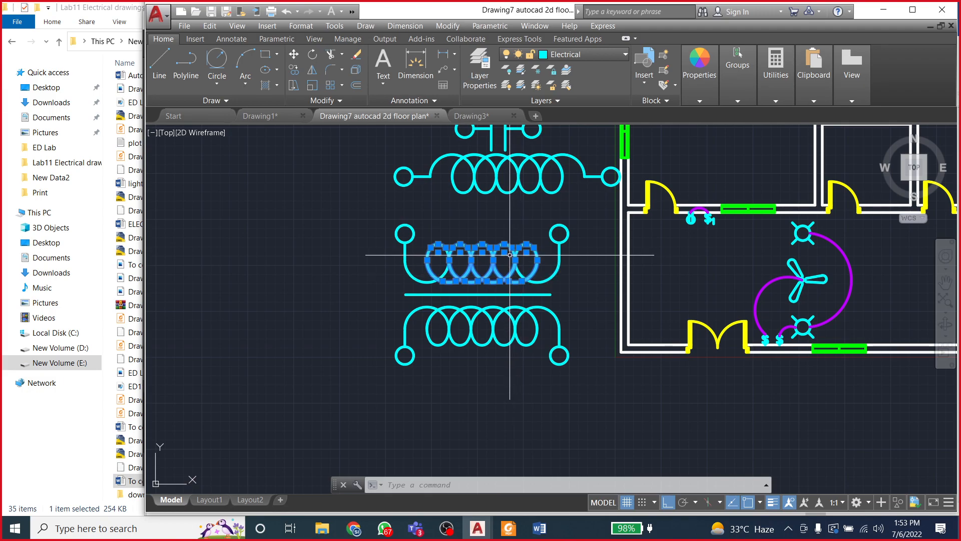
{"action": "left_click", "coordinate": [375, 262]}
{"action": "left_click", "coordinate": [353, 265]}
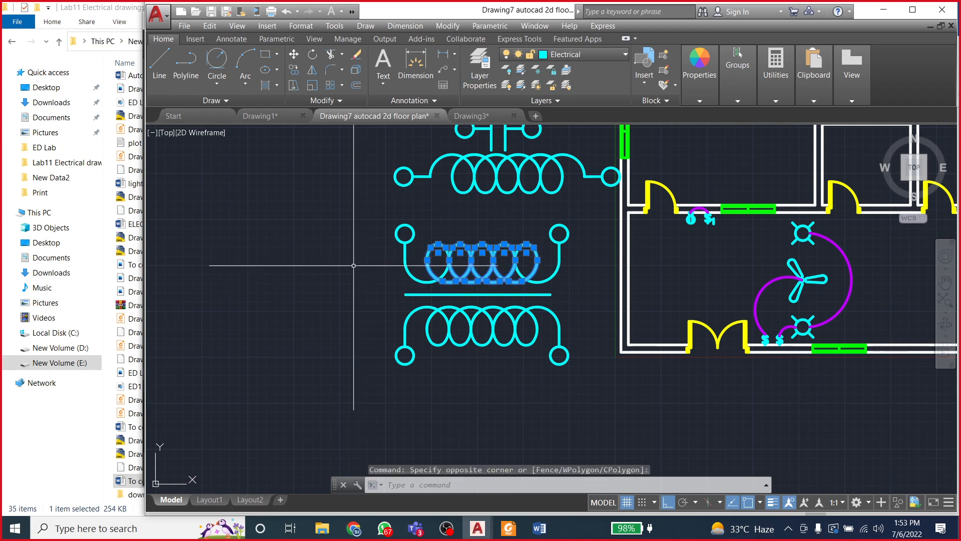
{"action": "key", "text": "Escape"}
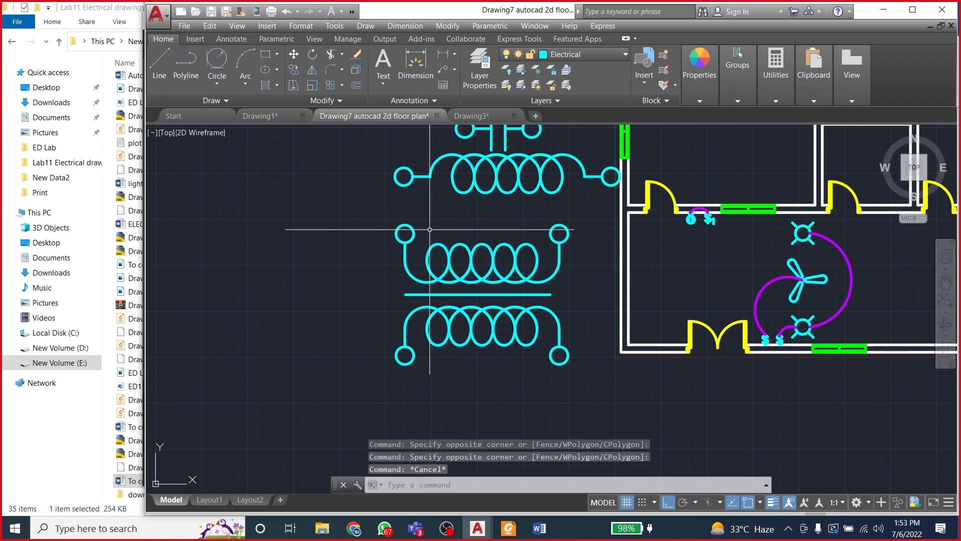
Step: Erase the upper coil's turns to the right of its first loop, keeping the right lead and terminal circle
{"action": "left_click", "coordinate": [452, 234]}
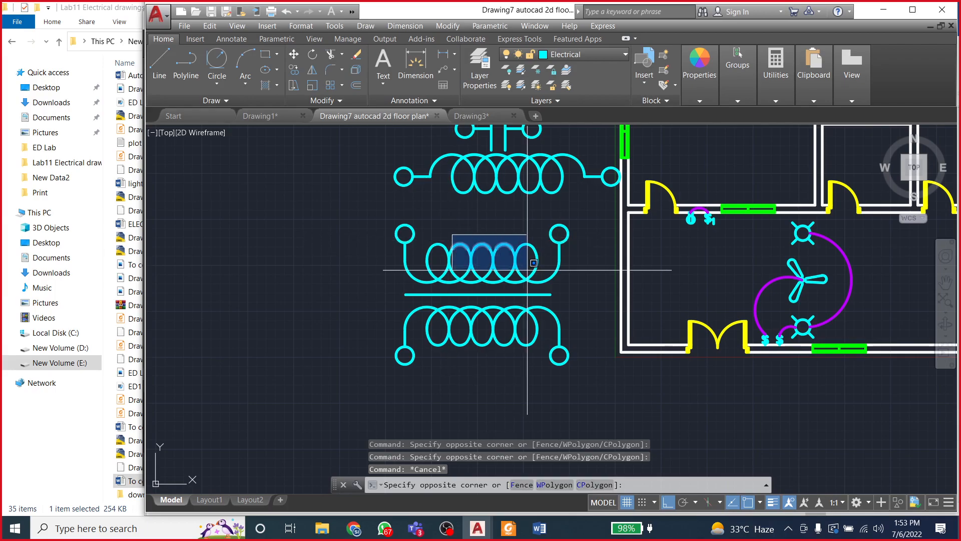
{"action": "left_click", "coordinate": [547, 284]}
{"action": "key", "text": "Delete"}
{"action": "left_click", "coordinate": [501, 233]}
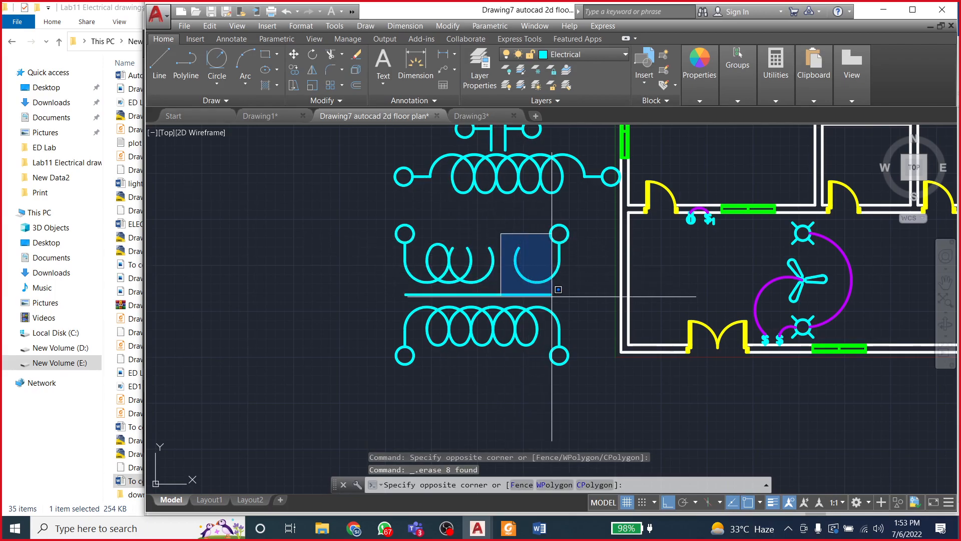
{"action": "left_click", "coordinate": [551, 289]}
{"action": "key", "text": "Delete"}
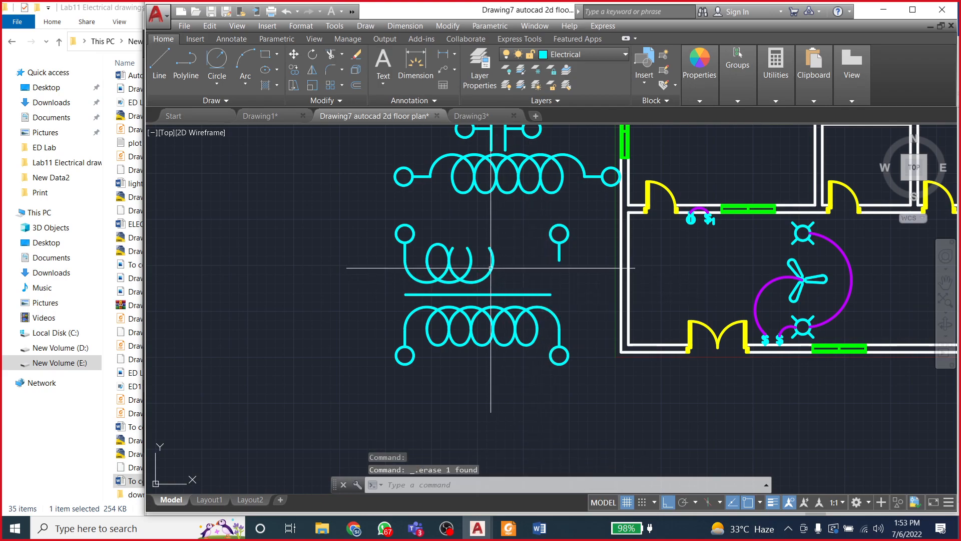
{"action": "left_click", "coordinate": [479, 254]}
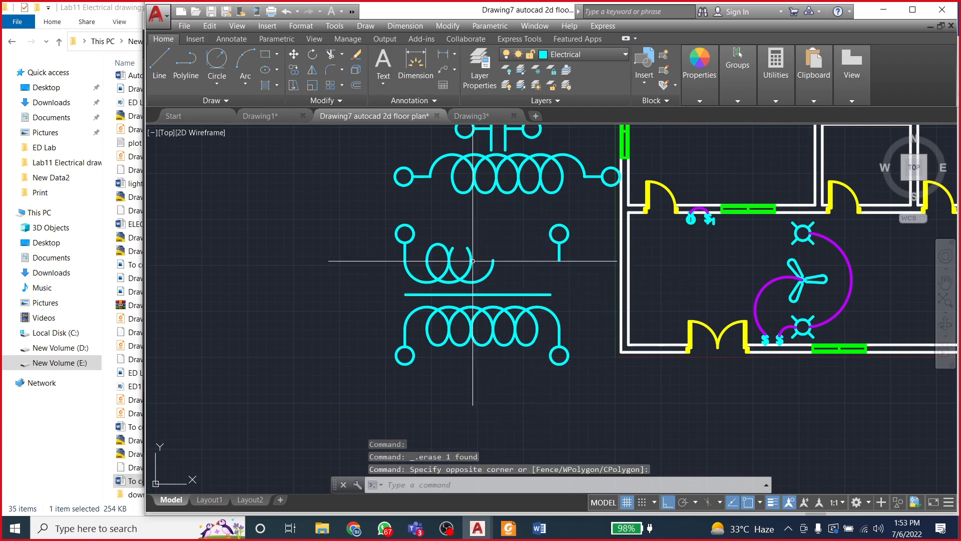
{"action": "left_click", "coordinate": [463, 269]}
{"action": "key", "text": "Delete"}
{"action": "left_click", "coordinate": [465, 270]}
{"action": "key", "text": "Escape"}
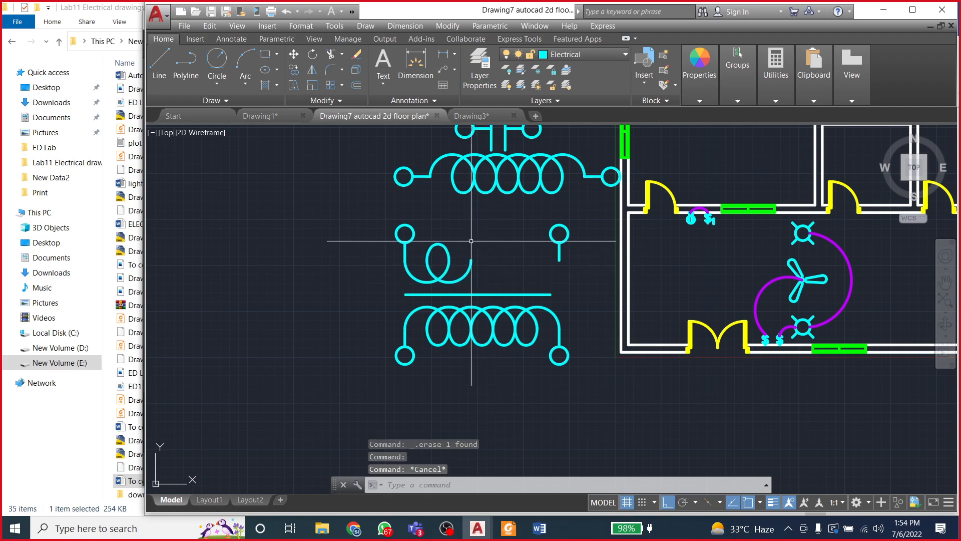
Step: Copy the upper coil's remaining loop and lower arcs as a 3-item array, spaced from the coil's left end to the loop's left edge
{"action": "left_click", "coordinate": [435, 245]}
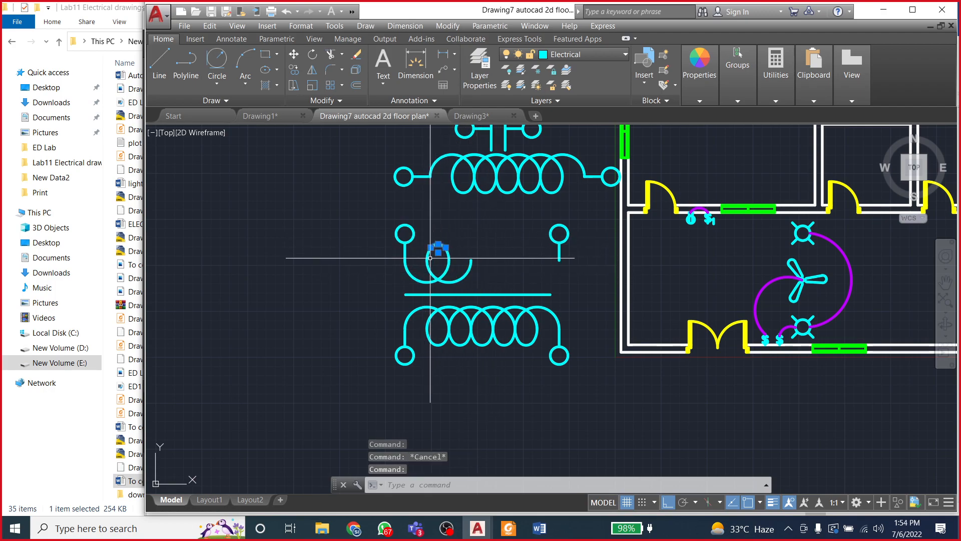
{"action": "left_click", "coordinate": [427, 265]}
{"action": "left_click", "coordinate": [448, 267]}
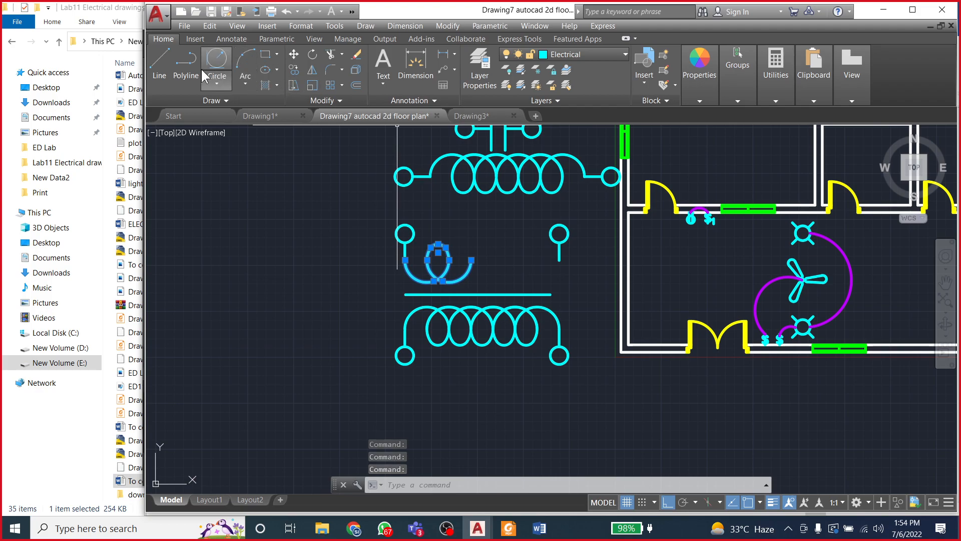
{"action": "left_click", "coordinate": [294, 69]}
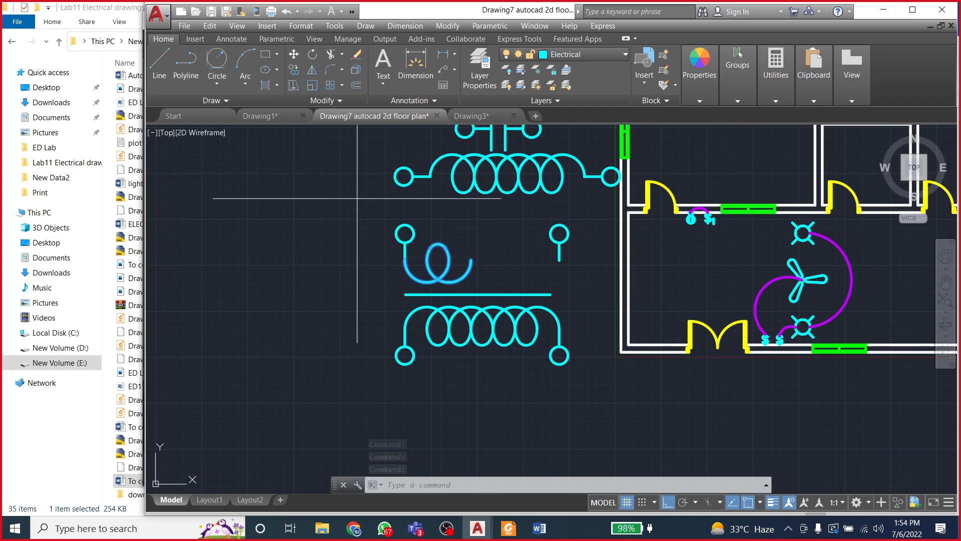
{"action": "left_click", "coordinate": [405, 260]}
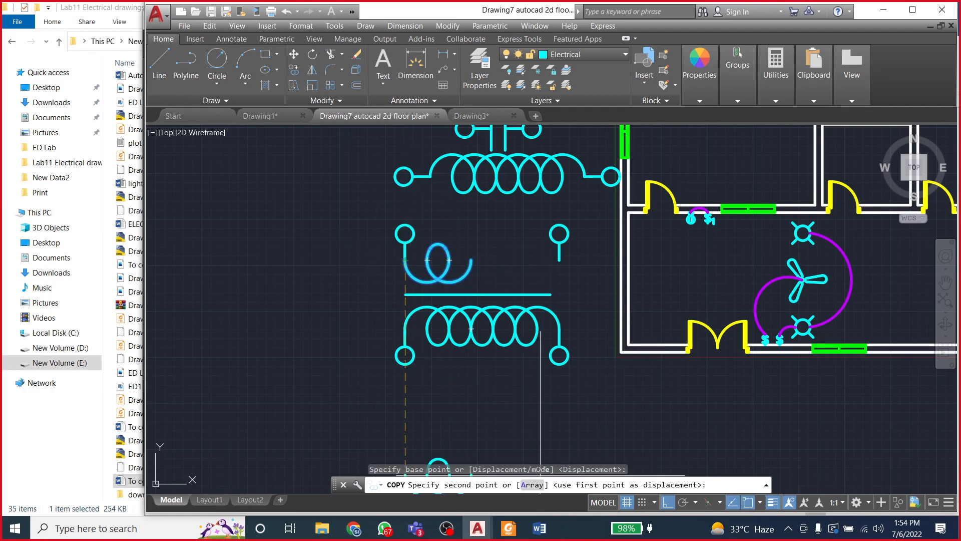
{"action": "left_click", "coordinate": [532, 484]}
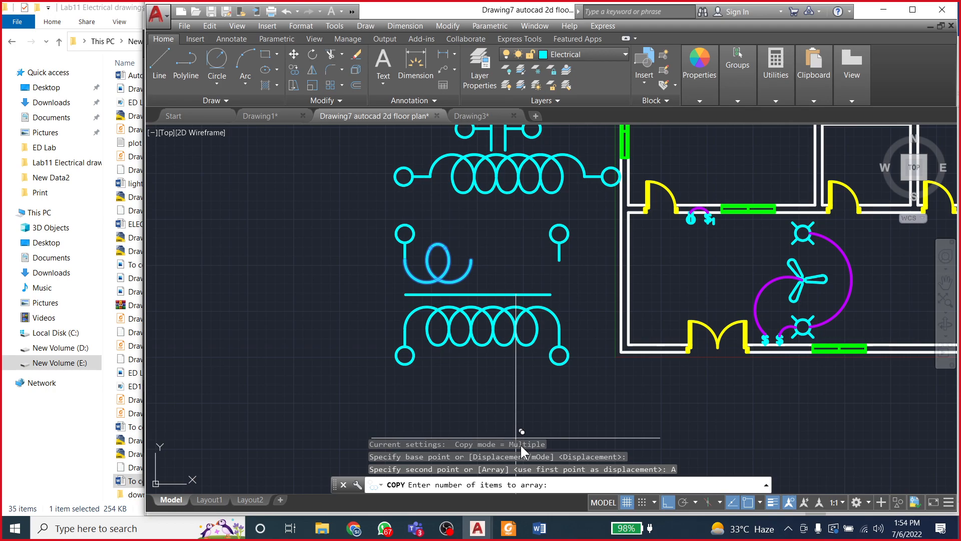
{"action": "type", "text": "3"}
{"action": "key", "text": "Return"}
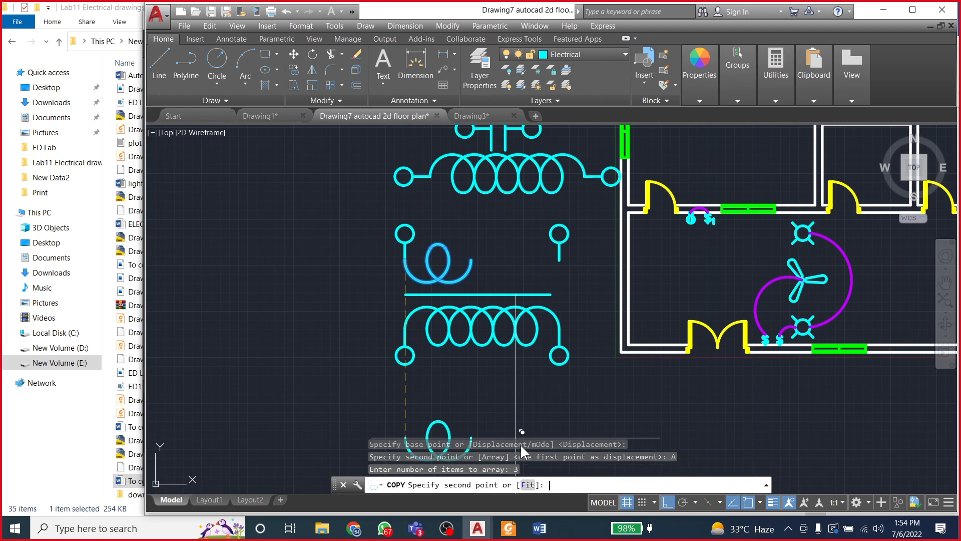
{"action": "left_click", "coordinate": [427, 259]}
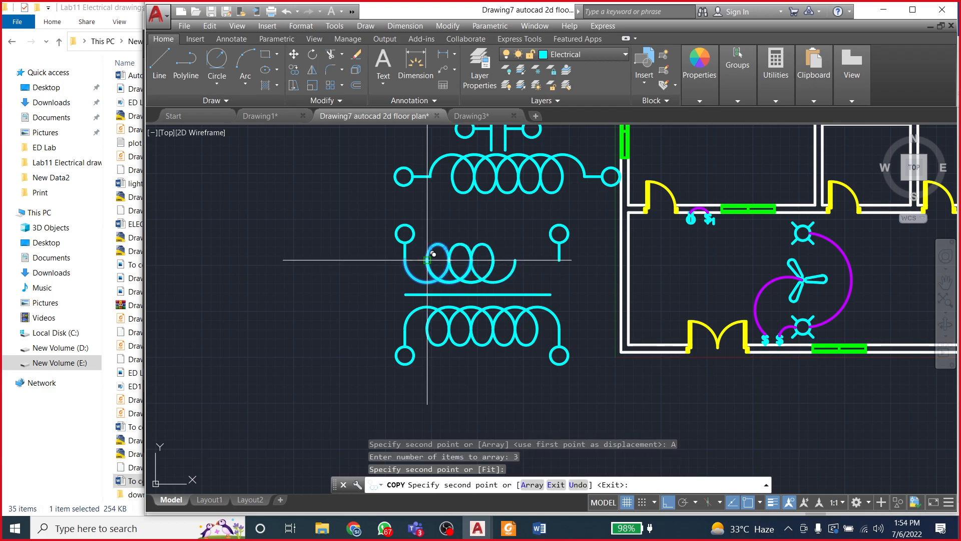
{"action": "key", "text": "Return"}
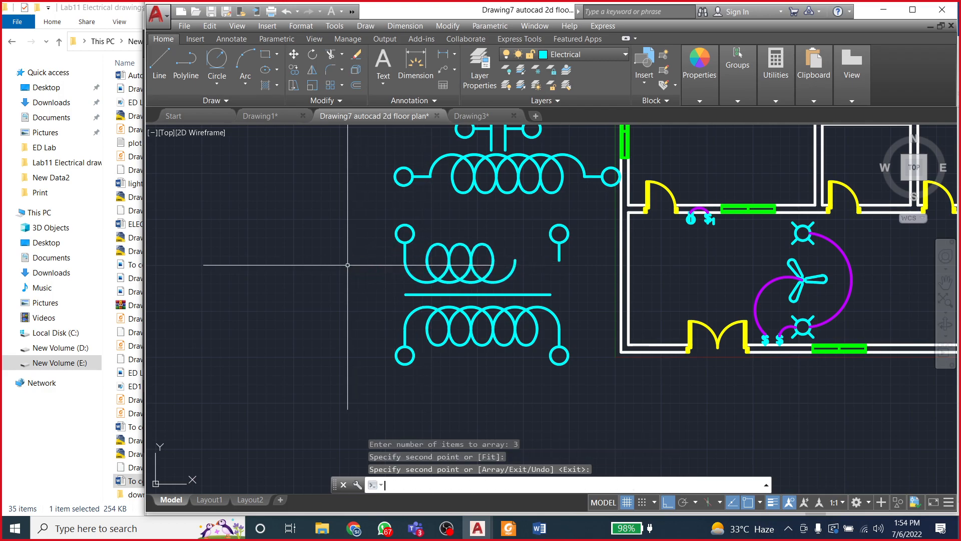
Step: Move the detached right lead and terminal circle from the lead's lower end to the upper coil's right end
{"action": "left_click", "coordinate": [535, 208]}
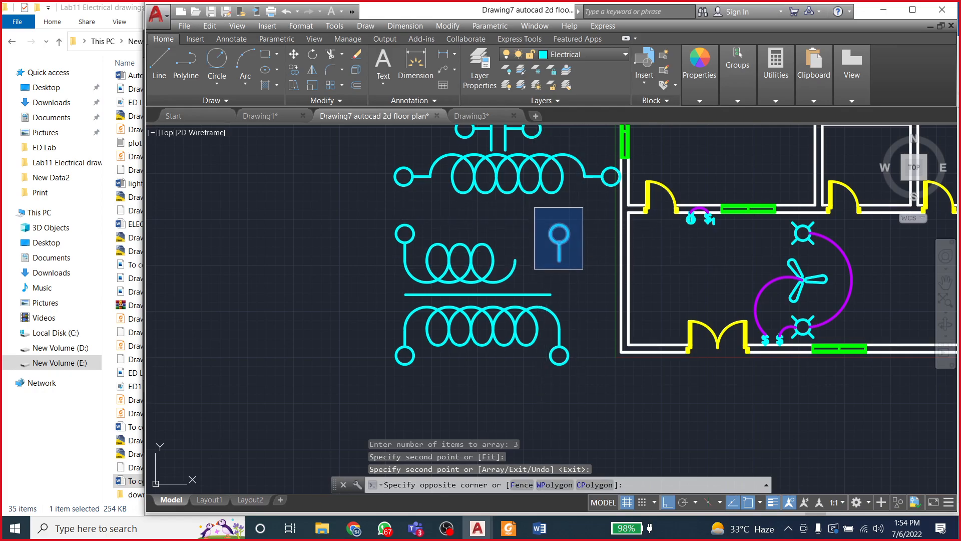
{"action": "left_click", "coordinate": [583, 268]}
{"action": "left_click", "coordinate": [293, 54]}
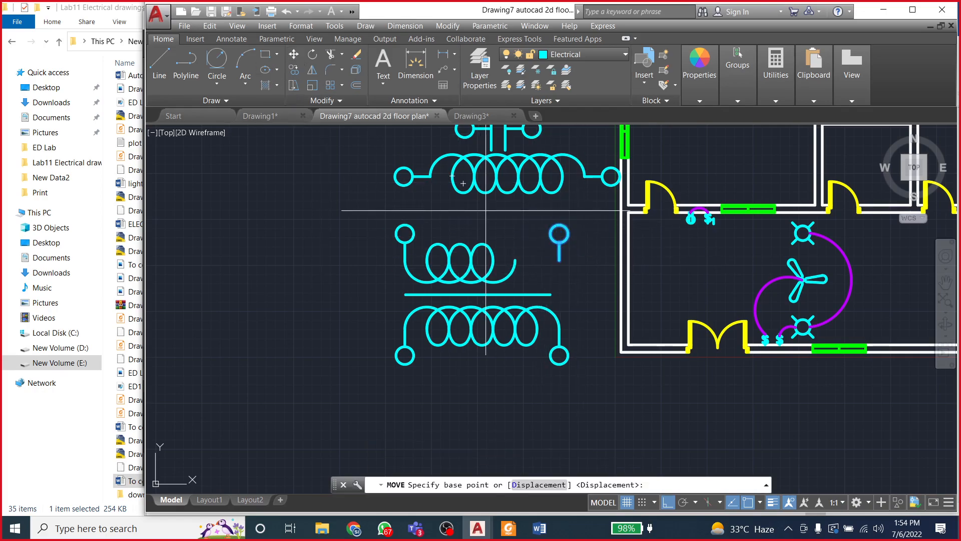
{"action": "left_click", "coordinate": [559, 259]}
{"action": "left_click", "coordinate": [516, 259]}
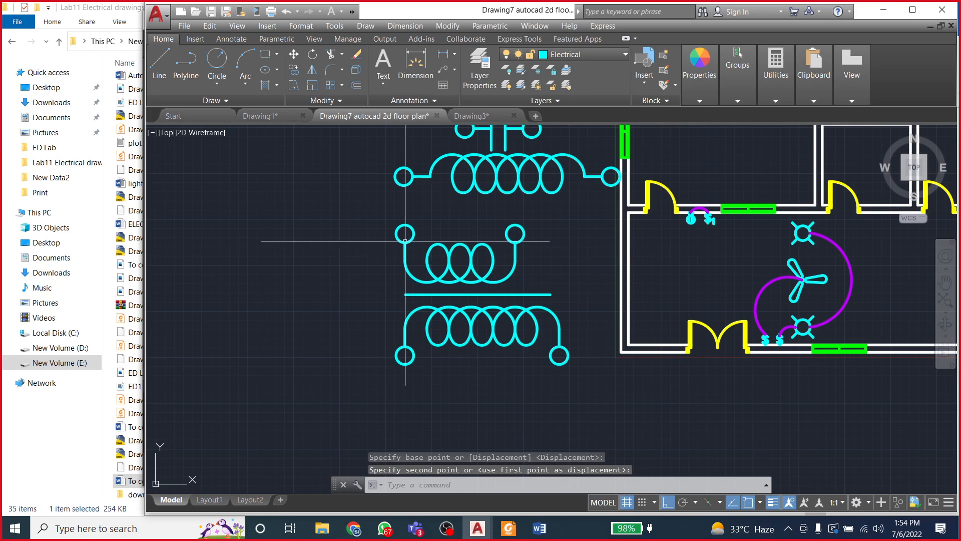
Step: Move the whole upper winding with its terminals horizontally to the right so it is centred over the core line
{"action": "left_click", "coordinate": [371, 210]}
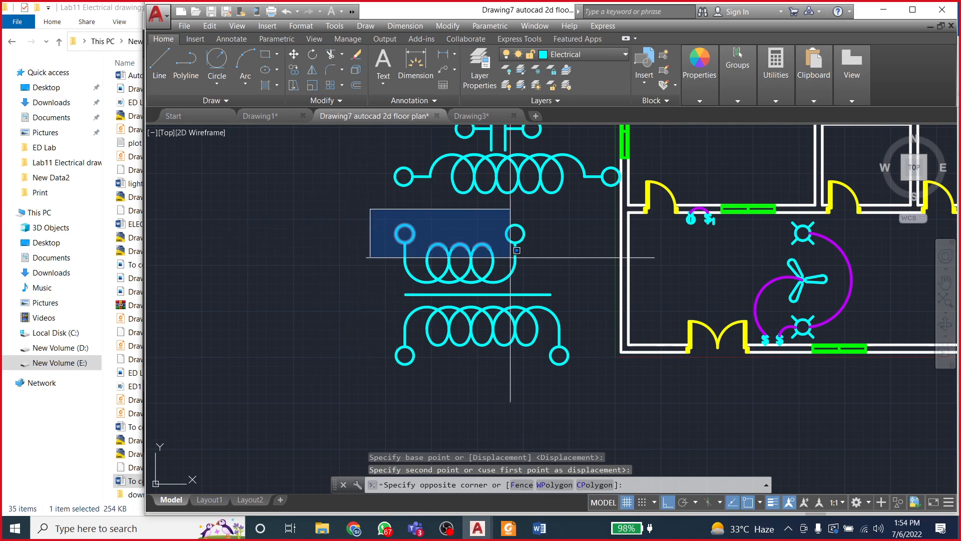
{"action": "left_click", "coordinate": [536, 281]}
{"action": "left_click", "coordinate": [295, 56]}
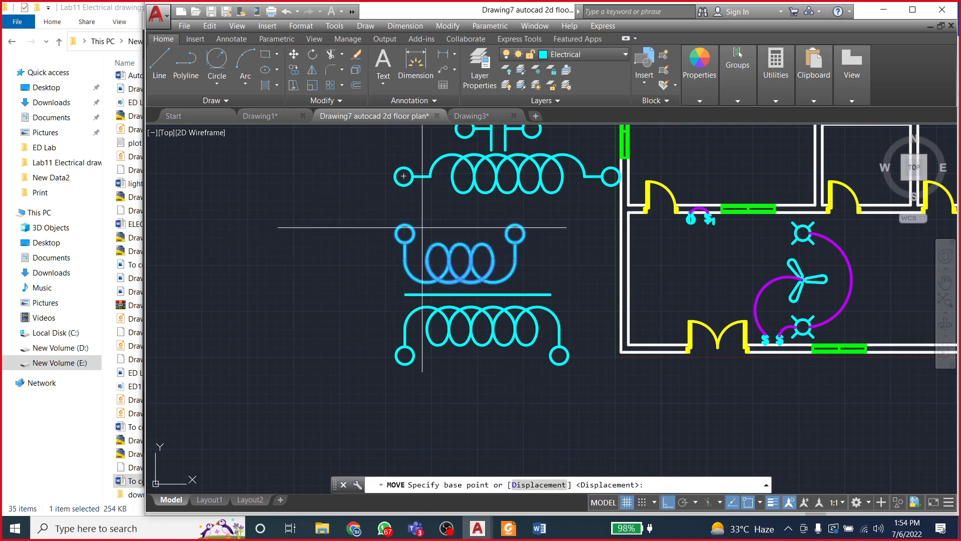
{"action": "left_click", "coordinate": [460, 279]}
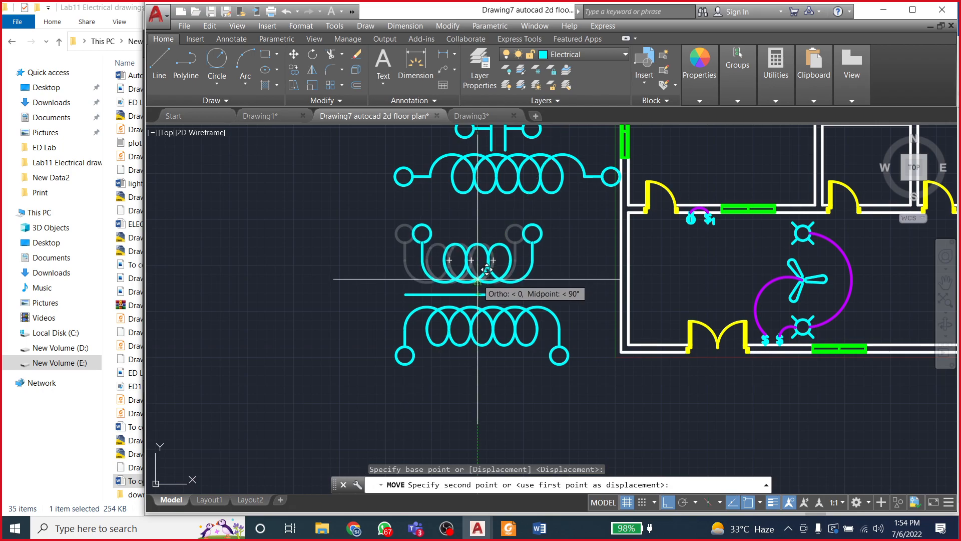
{"action": "left_click", "coordinate": [478, 275]}
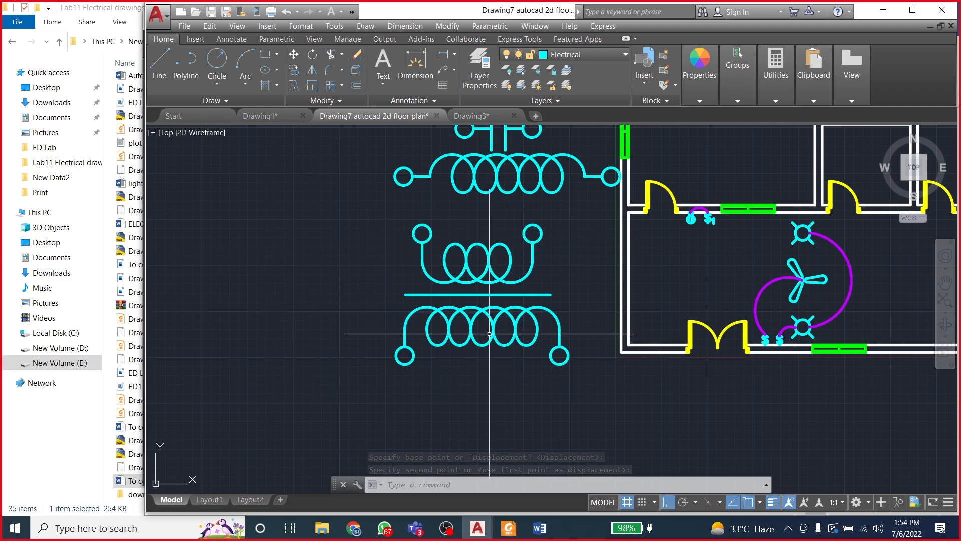
Step: Move the resistor symbol horizontally to the left from its left terminal's centre, clear of the floor plan
{"action": "scroll", "coordinate": [220, 355], "scroll_direction": "down", "scroll_amount": 2}
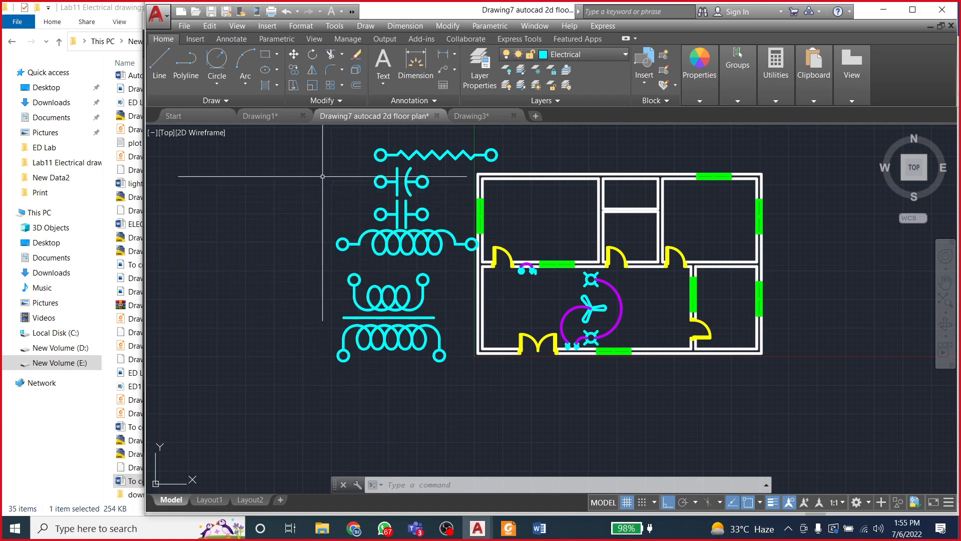
{"action": "left_click", "coordinate": [362, 139]}
{"action": "left_click", "coordinate": [510, 170]}
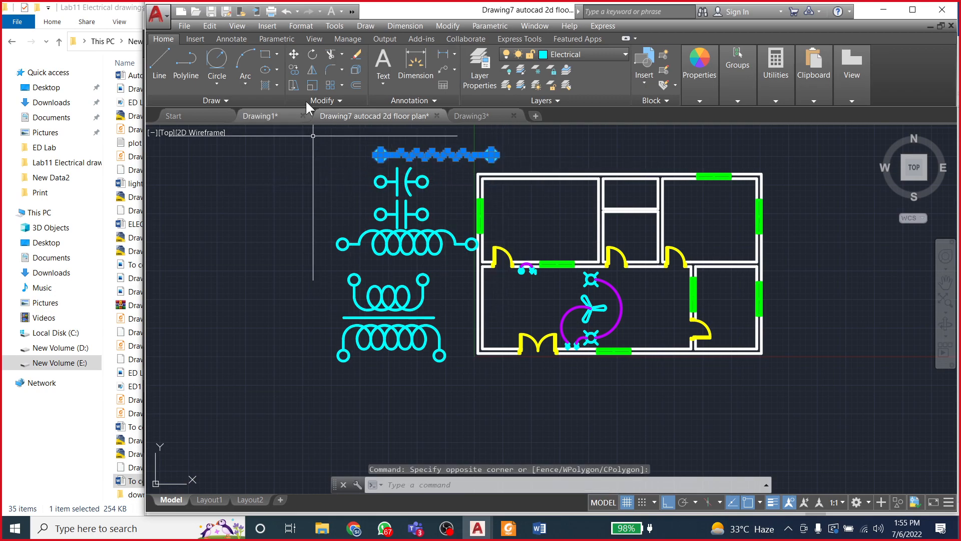
{"action": "left_click", "coordinate": [297, 56]}
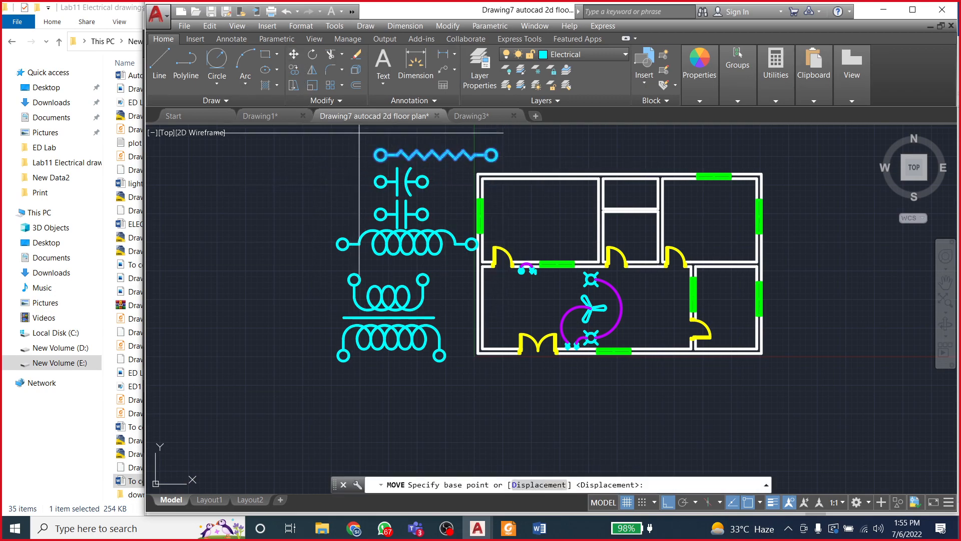
{"action": "left_click", "coordinate": [380, 154]}
{"action": "left_click", "coordinate": [337, 155]}
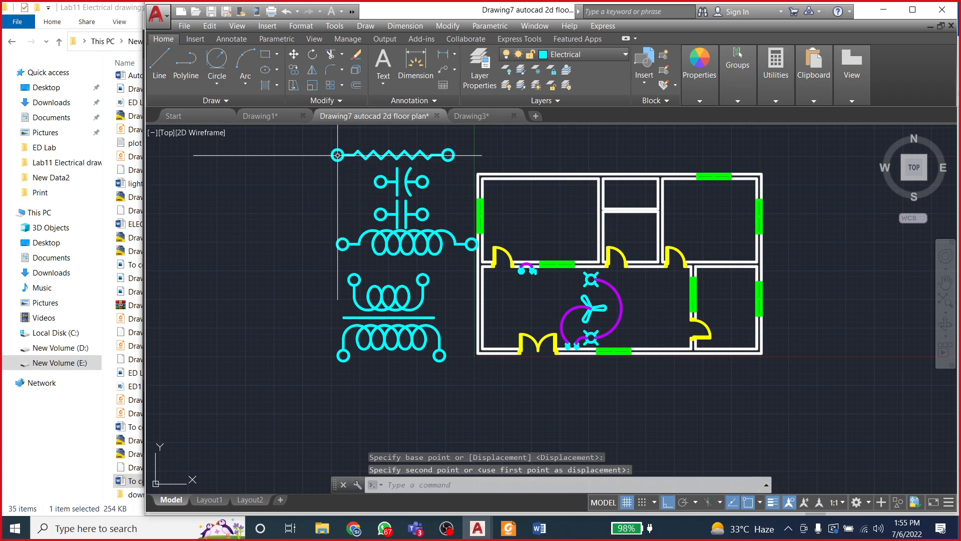
Step: Move the inductor symbol horizontally to the left from its left terminal's centre, away from the floor plan's wall
{"action": "left_click", "coordinate": [325, 216]}
{"action": "left_click", "coordinate": [479, 263]}
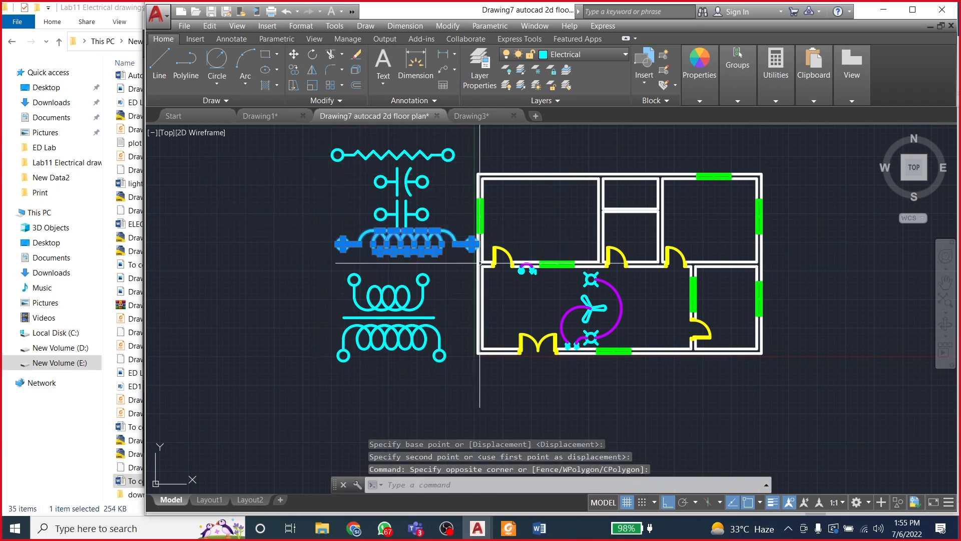
{"action": "left_click", "coordinate": [294, 56]}
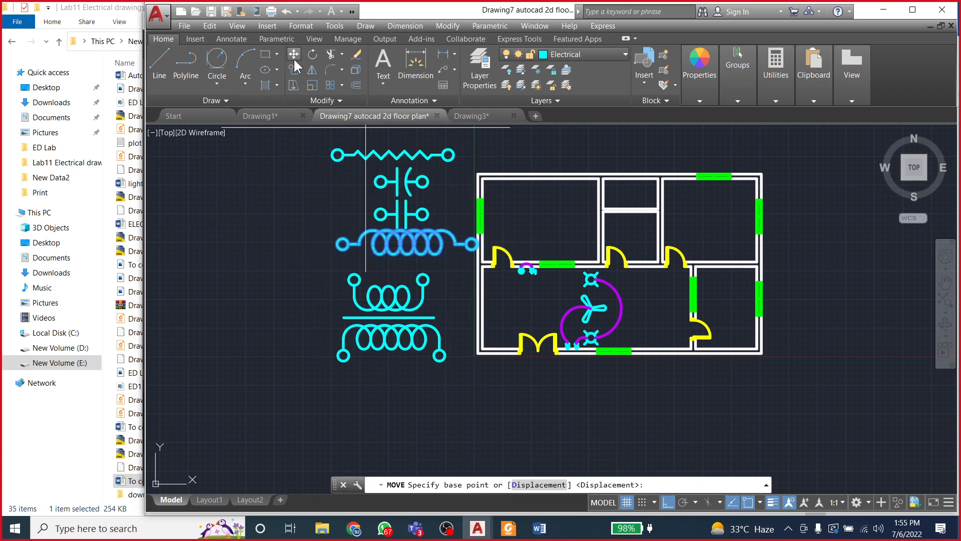
{"action": "left_click", "coordinate": [342, 243]}
{"action": "left_click", "coordinate": [318, 241]}
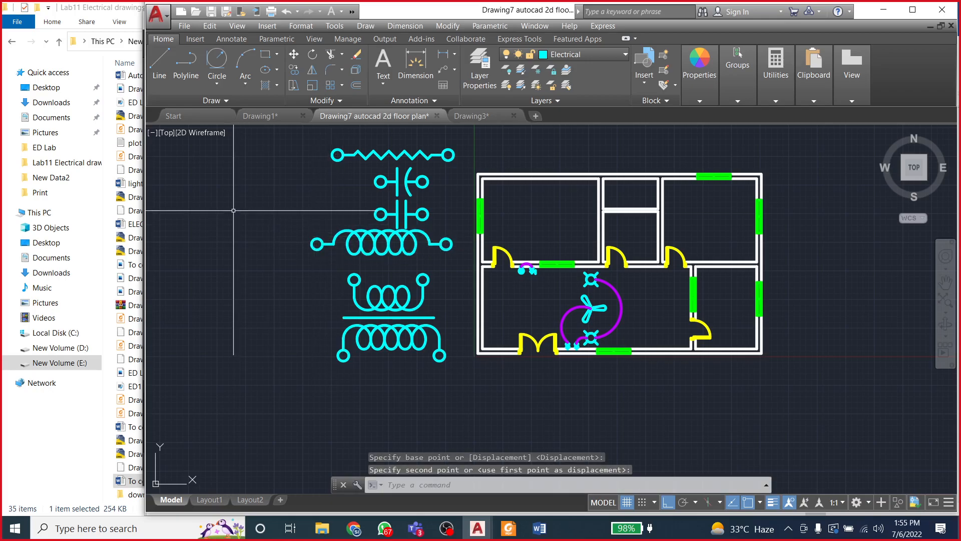
Step: Scale all the electrical symbols beside the floor plan by a factor of 0.5
{"action": "left_click", "coordinate": [295, 130]}
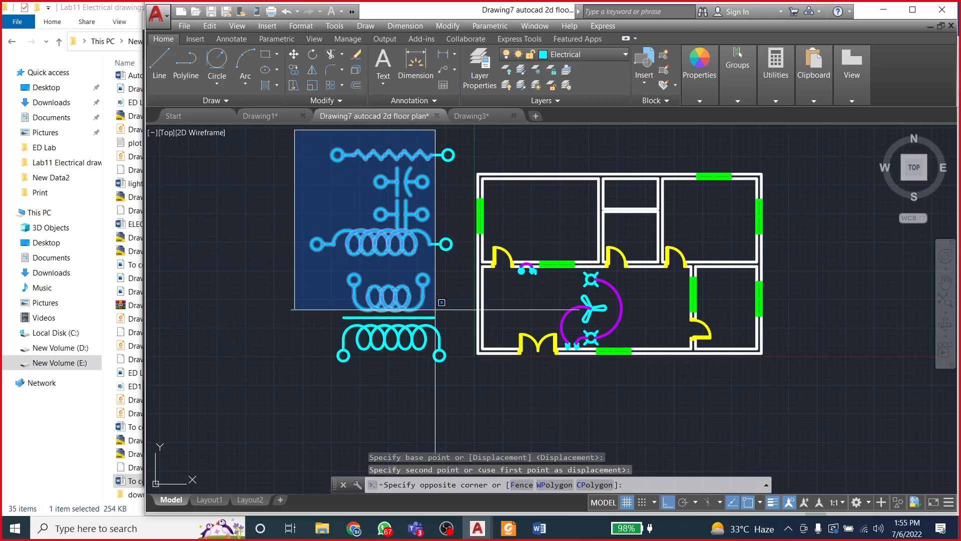
{"action": "left_click", "coordinate": [463, 382]}
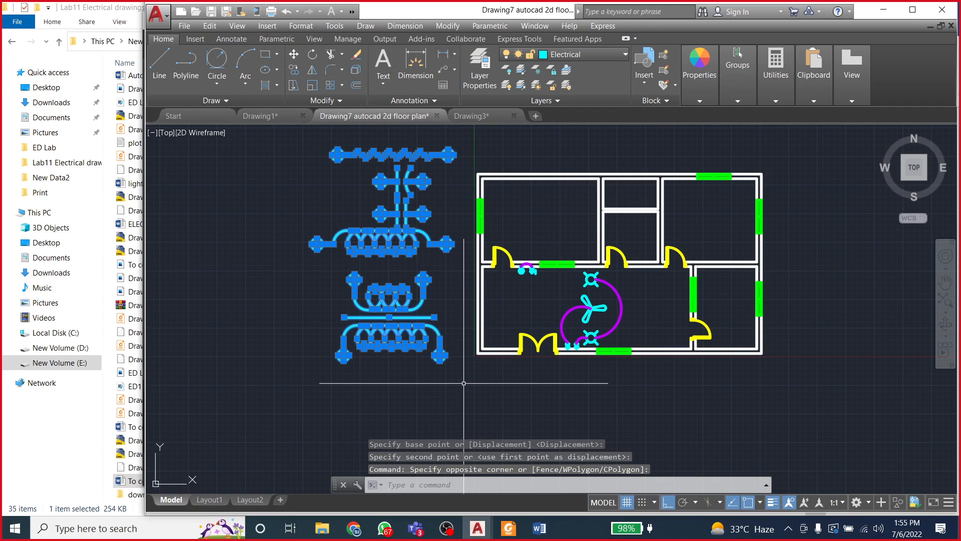
{"action": "left_click", "coordinate": [440, 26]}
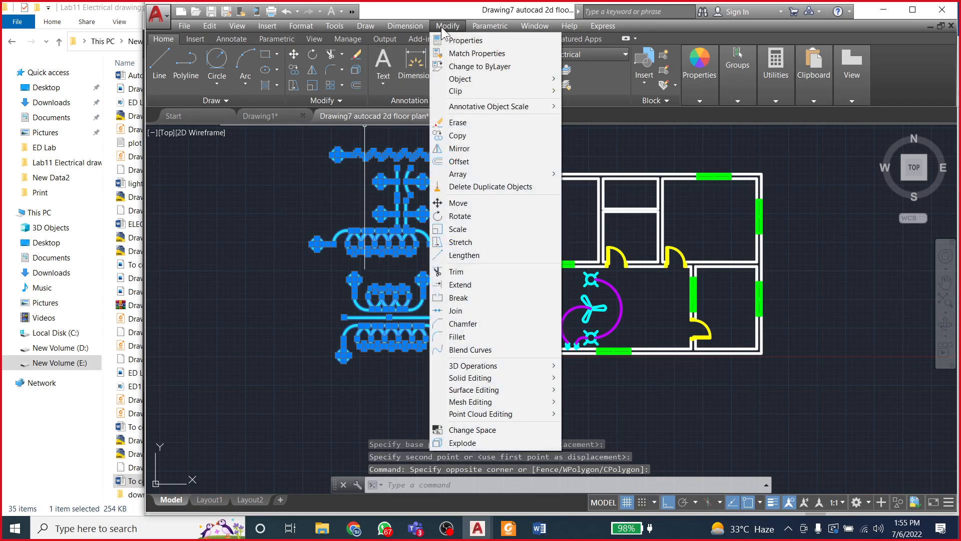
{"action": "left_click", "coordinate": [458, 230]}
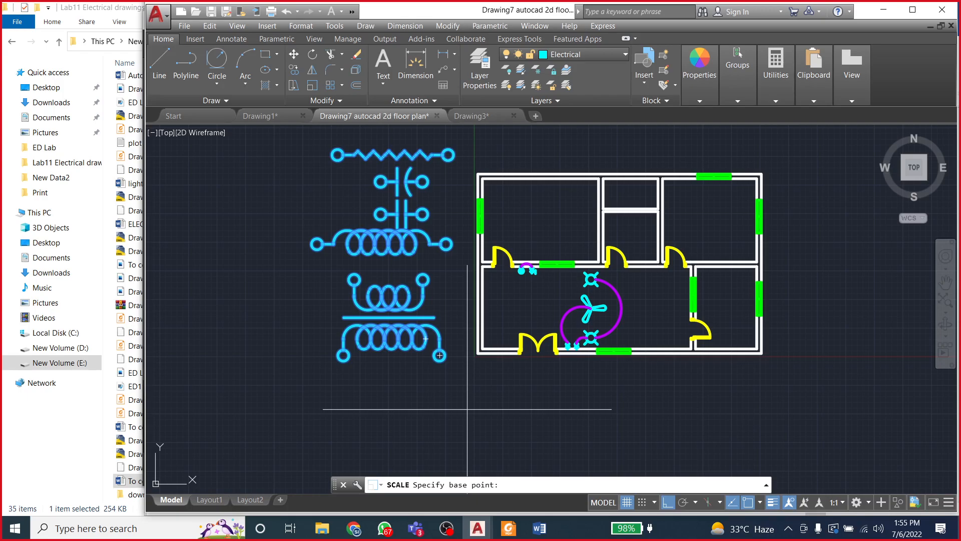
{"action": "key", "text": "Return"}
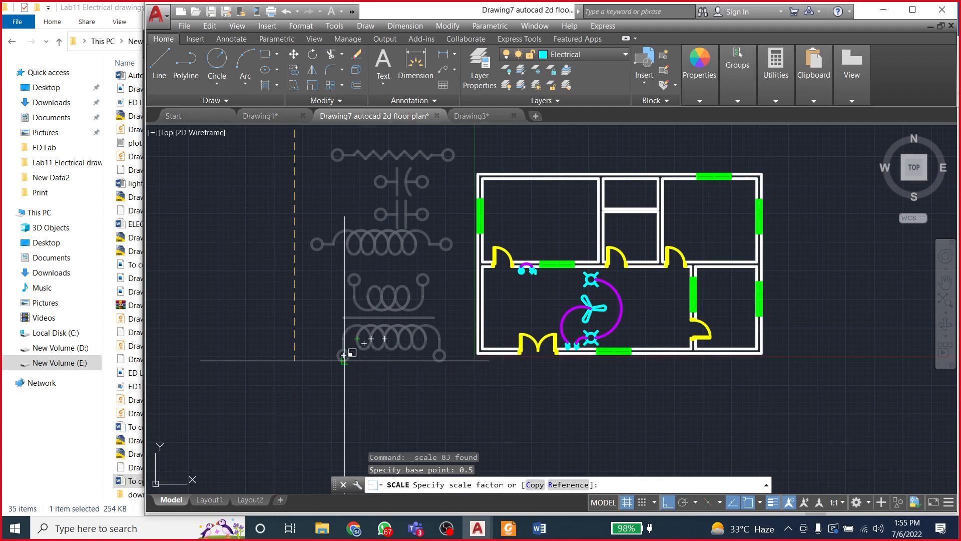
{"action": "type", "text": "0."}
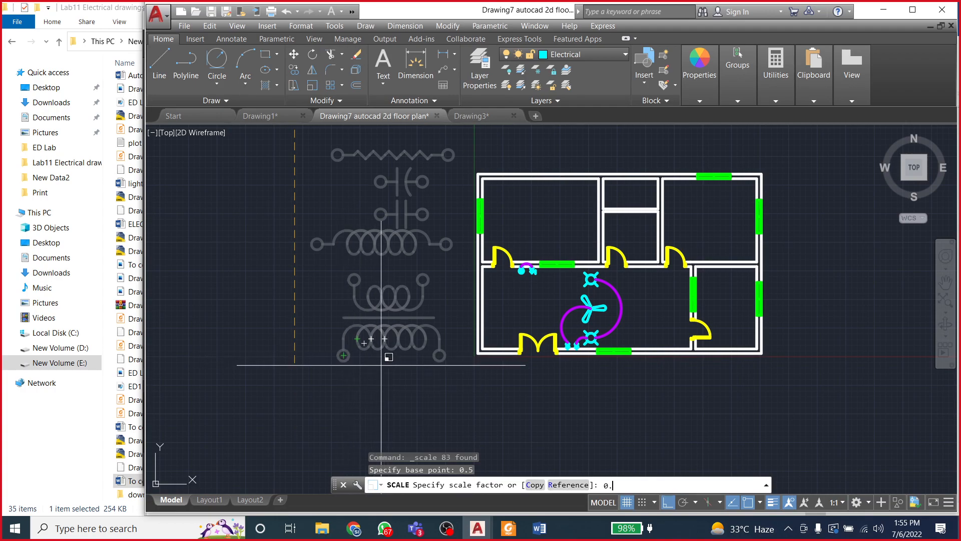
{"action": "type", "text": "5"}
{"action": "key", "text": "Return"}
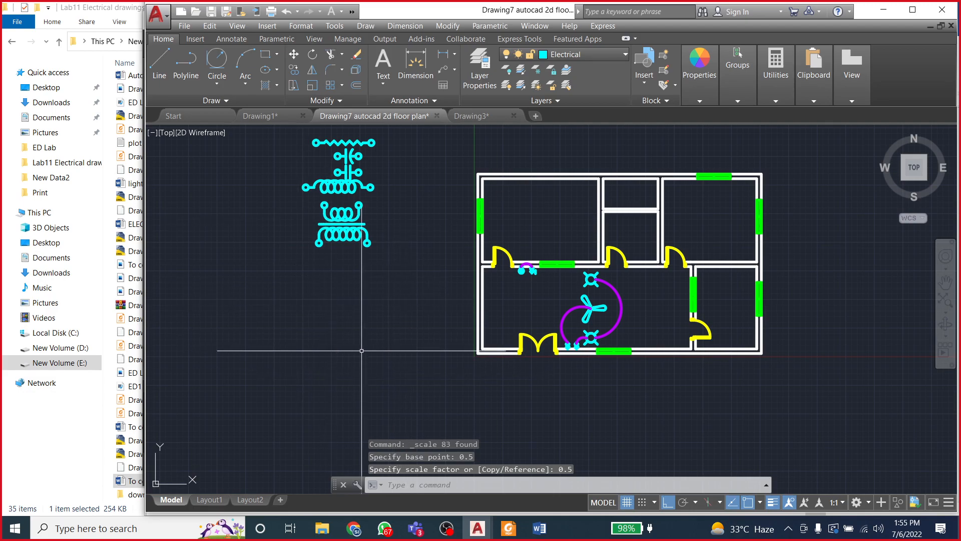
Step: Turn Ortho off and move all the symbols from the transformer's lower right terminal centre diagonally down towards the floor plan's left wall
{"action": "left_click", "coordinate": [285, 129]}
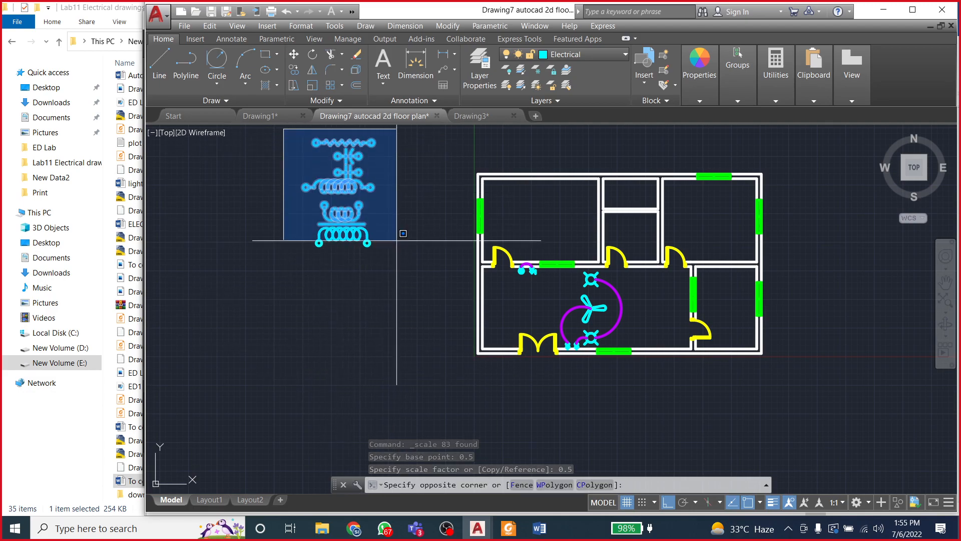
{"action": "left_click", "coordinate": [423, 258]}
{"action": "left_click", "coordinate": [293, 54]}
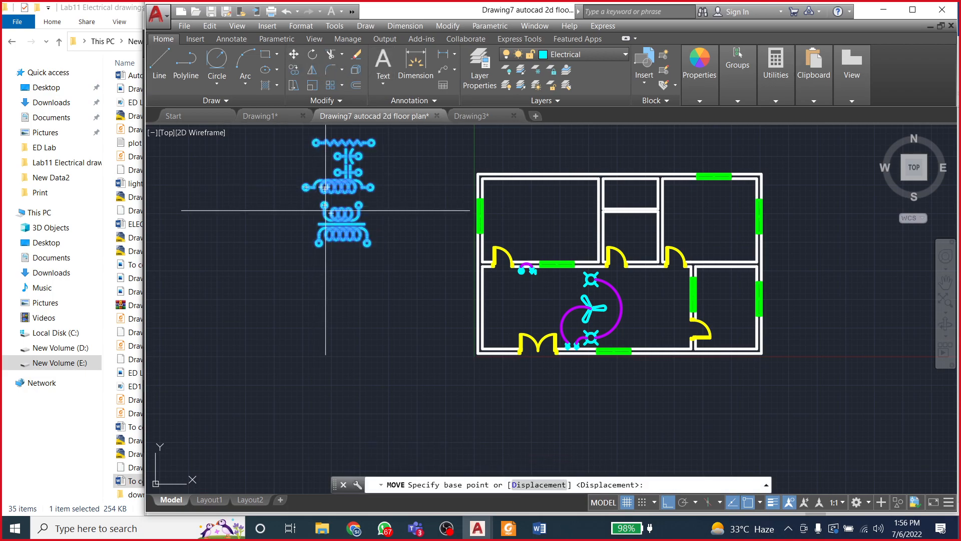
{"action": "left_click", "coordinate": [367, 242]}
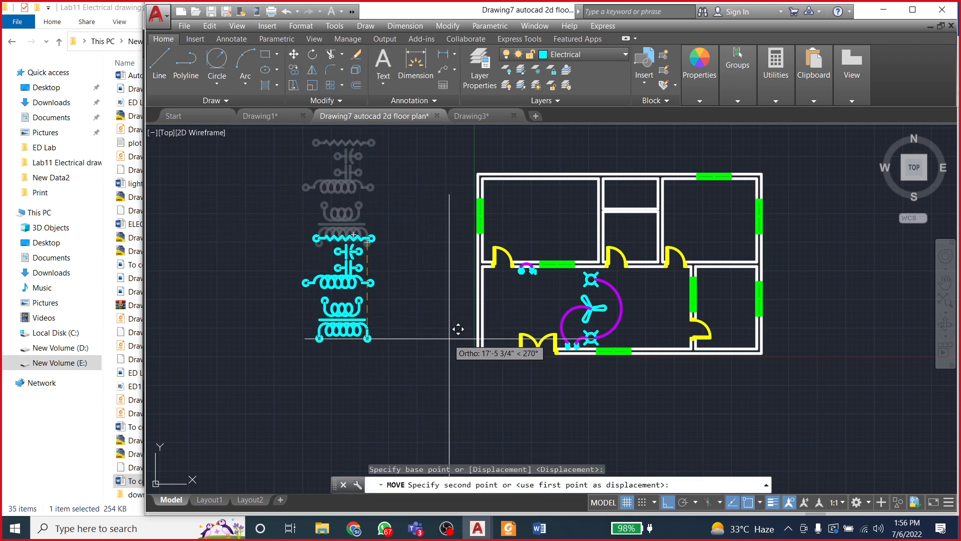
{"action": "left_click", "coordinate": [666, 503]}
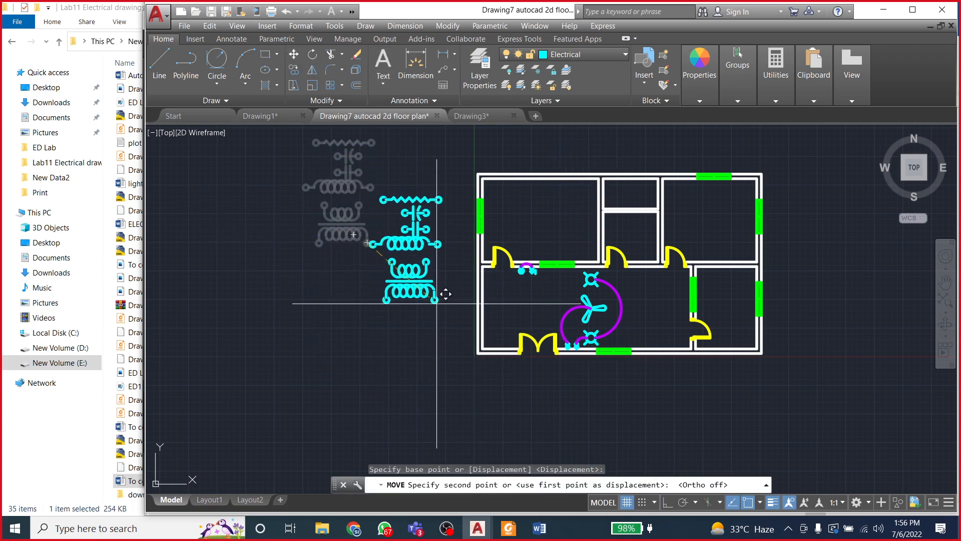
{"action": "left_click", "coordinate": [456, 313]}
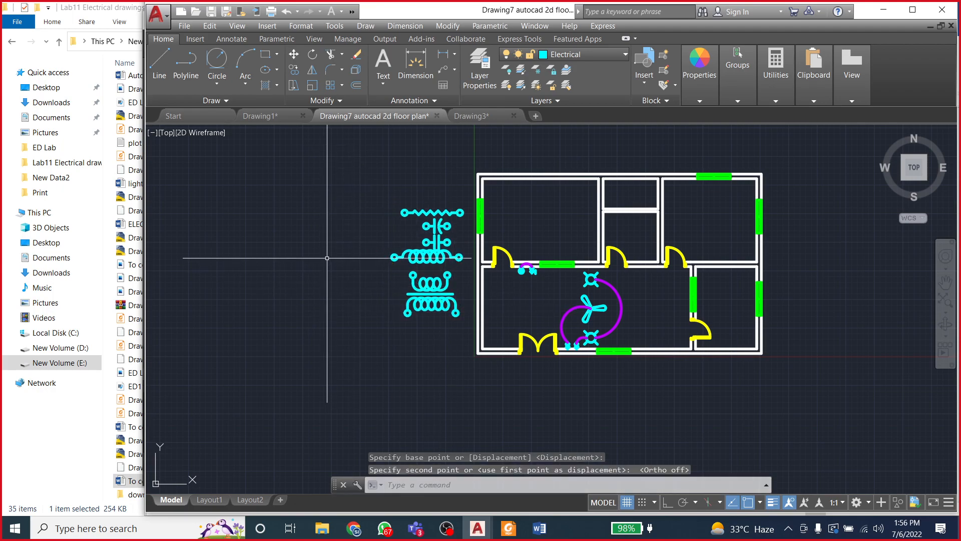
{"action": "key", "text": "Escape"}
{"action": "scroll", "coordinate": [401, 250], "scroll_direction": "up", "scroll_amount": 2}
{"action": "scroll", "coordinate": [351, 266], "scroll_direction": "down", "scroll_amount": 2}
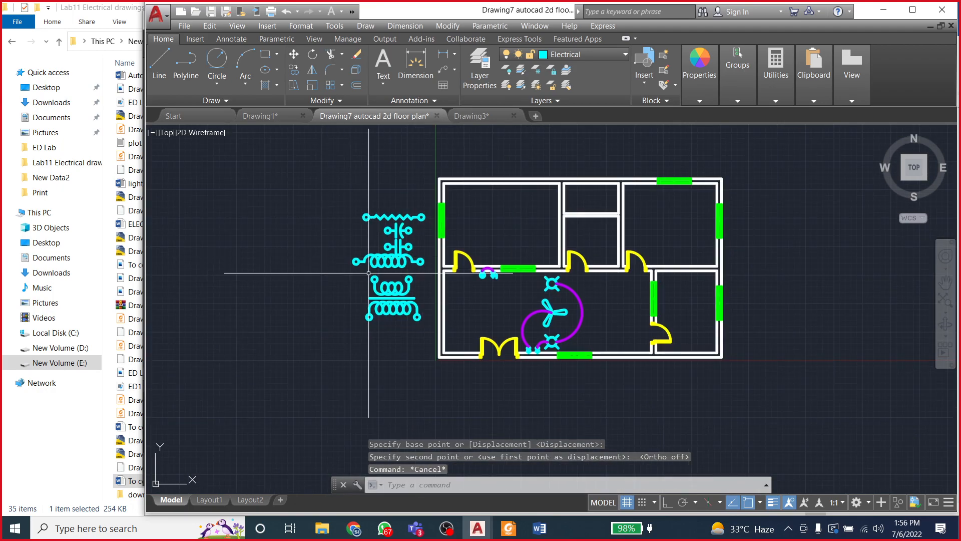
{"action": "scroll", "coordinate": [376, 268], "scroll_direction": "up", "scroll_amount": 3}
{"action": "scroll", "coordinate": [389, 262], "scroll_direction": "down", "scroll_amount": 1}
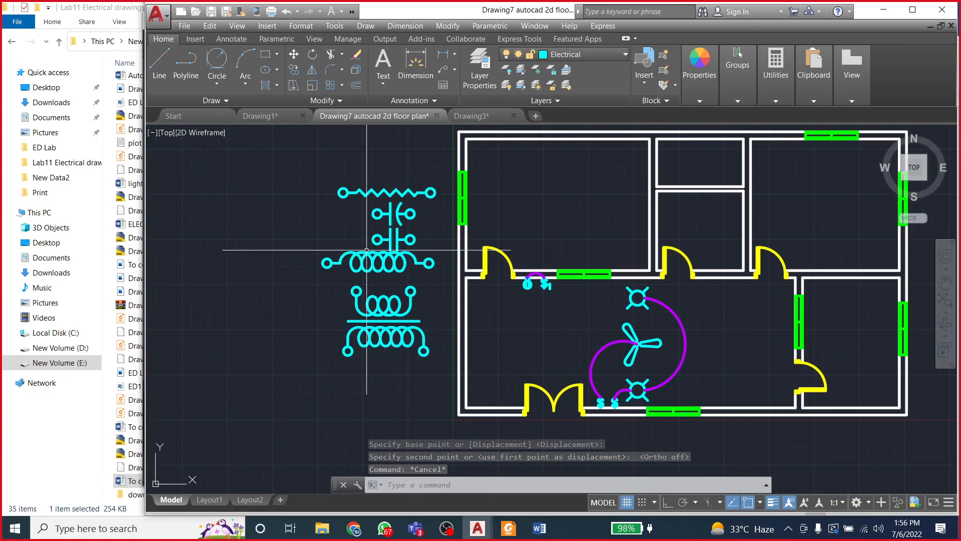
{"action": "left_click", "coordinate": [302, 167]}
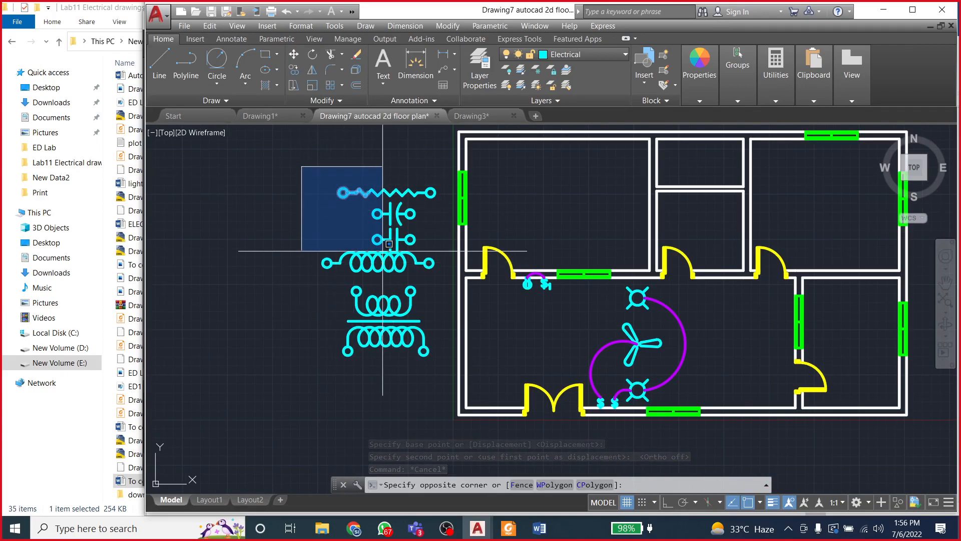
{"action": "left_click", "coordinate": [435, 367]}
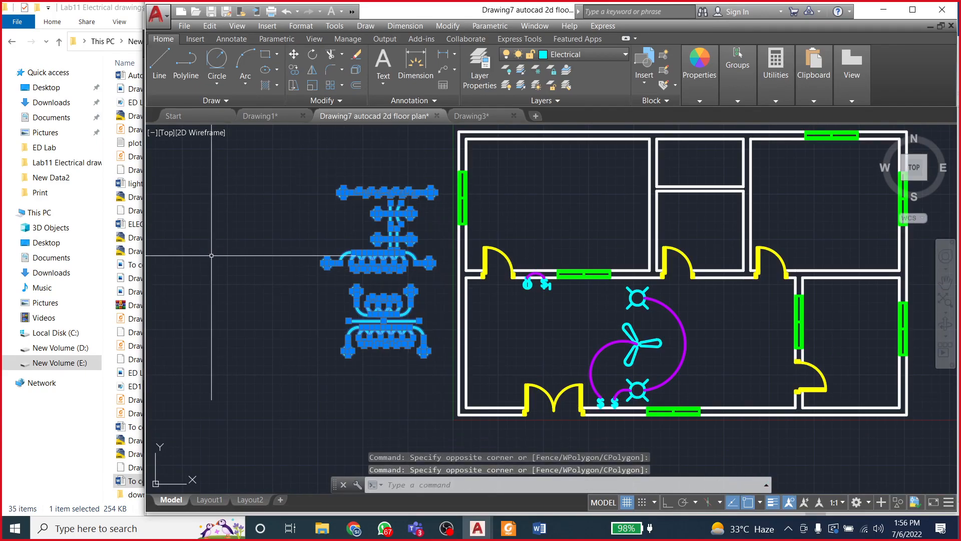
{"action": "key", "text": "Escape"}
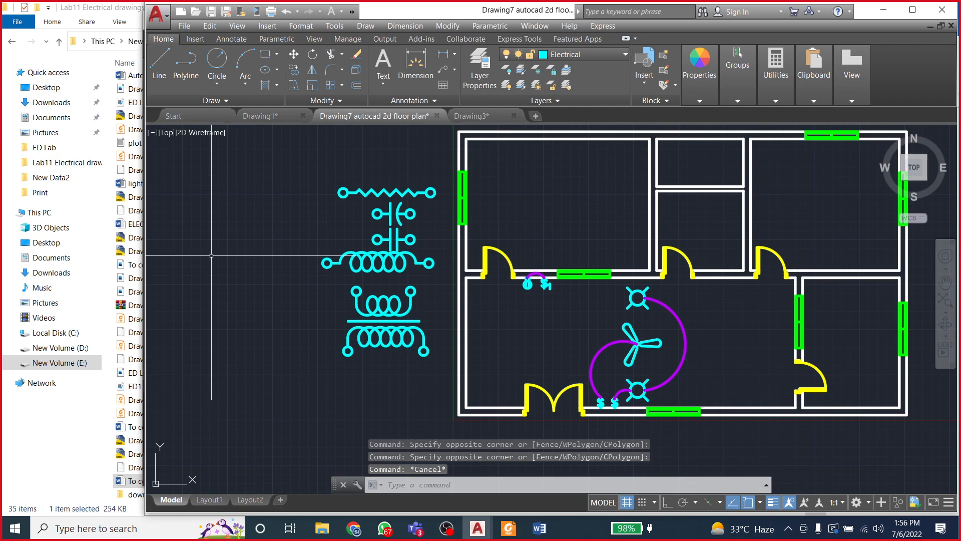
Step: Scale the inductor symbol by a factor of 0.5 about its right terminal's centre
{"action": "left_click", "coordinate": [315, 244]}
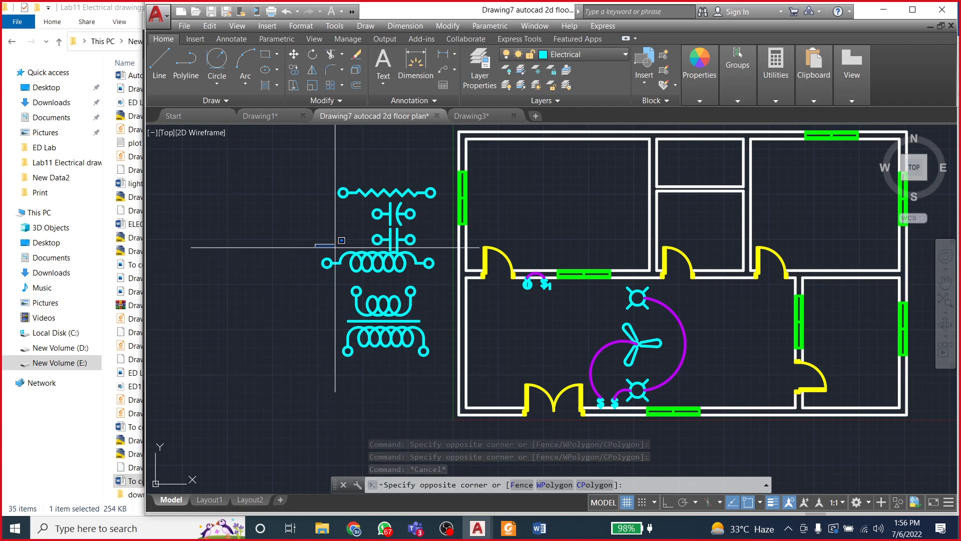
{"action": "left_click", "coordinate": [442, 279]}
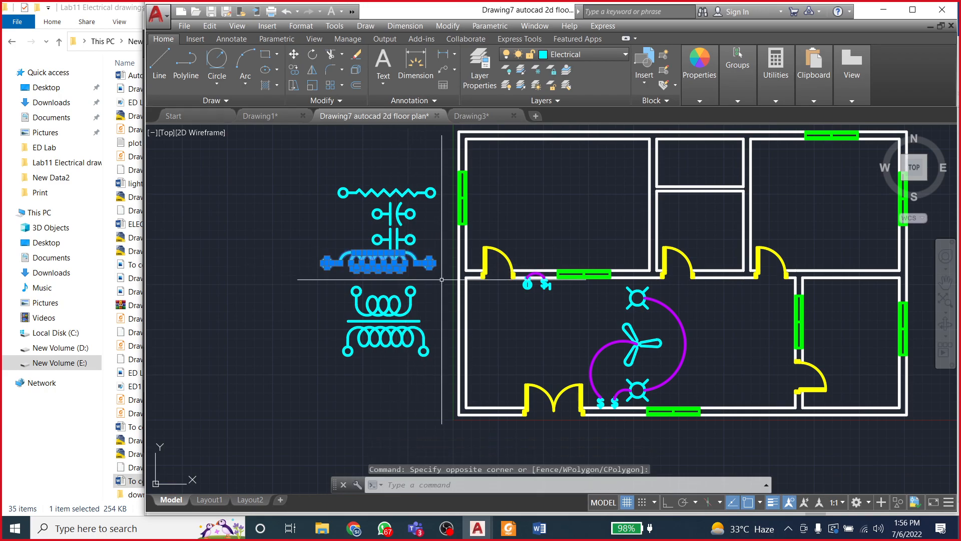
{"action": "left_click", "coordinate": [461, 25]}
{"action": "left_click", "coordinate": [459, 216]}
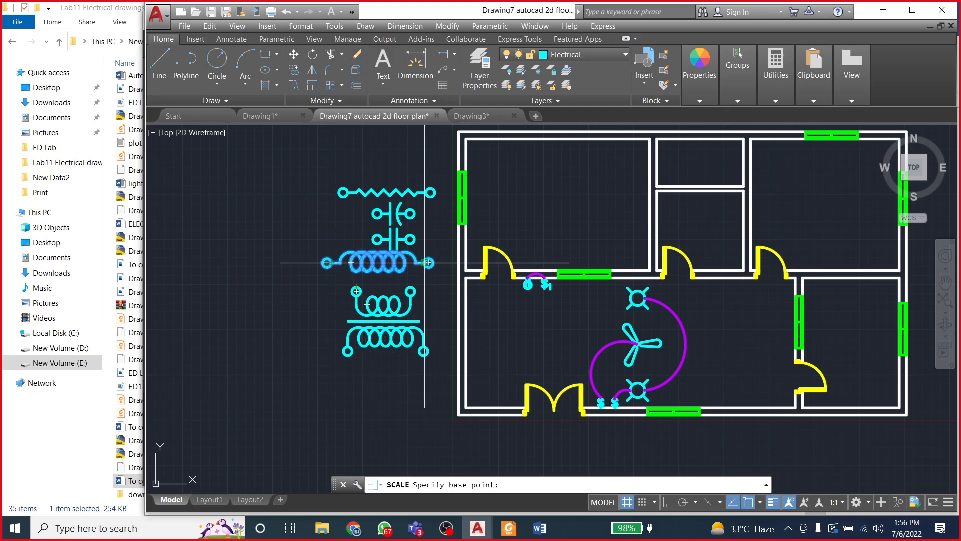
{"action": "scroll", "coordinate": [427, 261], "scroll_direction": "up", "scroll_amount": 4}
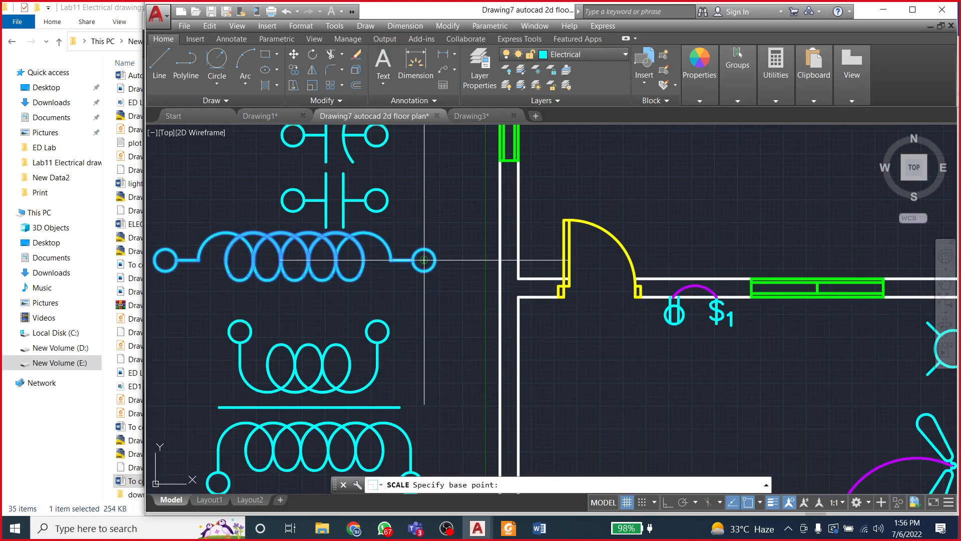
{"action": "left_click", "coordinate": [423, 260]}
{"action": "scroll", "coordinate": [424, 259], "scroll_direction": "down", "scroll_amount": 2}
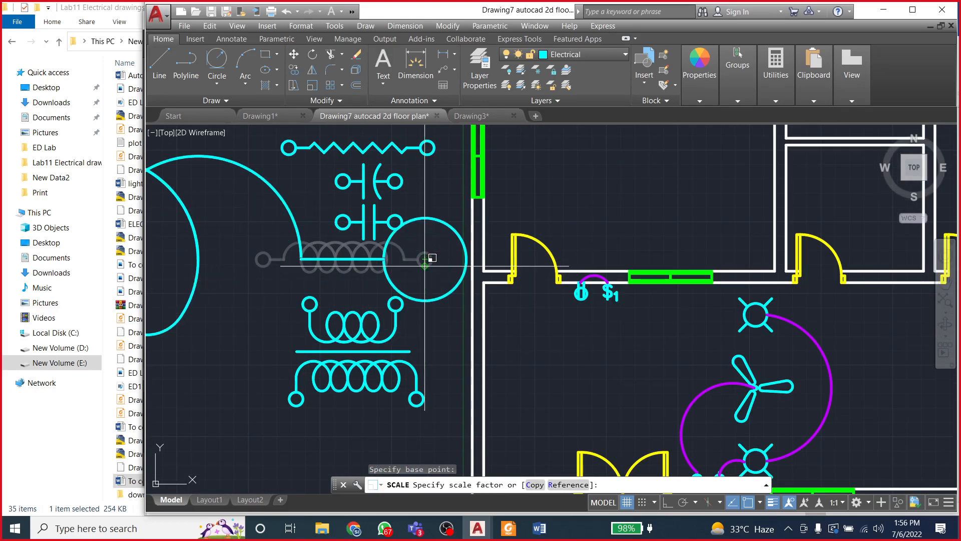
{"action": "type", "text": "0.5"}
{"action": "key", "text": "Return"}
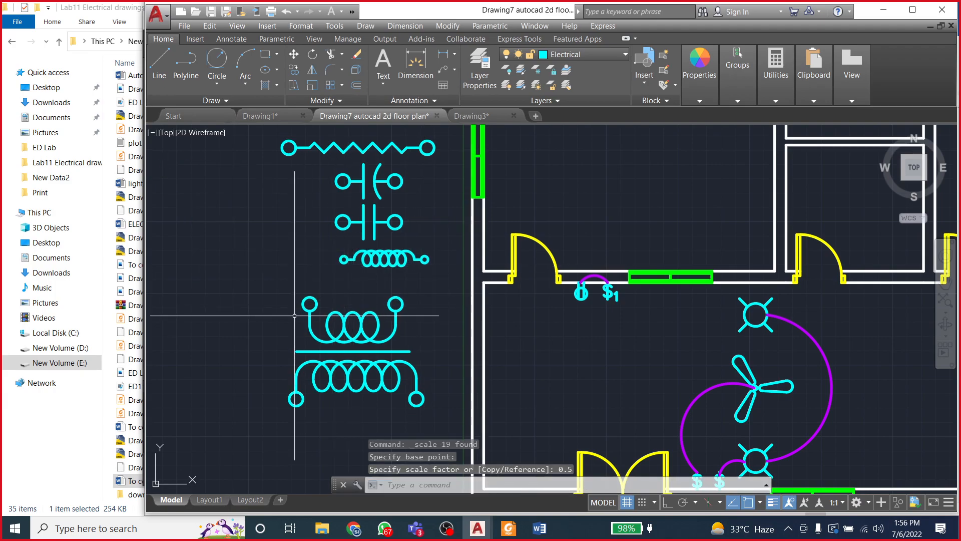
Step: Scale the whole transformer symbol by a factor of 0.5 about its upper right terminal's centre
{"action": "left_click", "coordinate": [266, 285]}
{"action": "left_click", "coordinate": [445, 426]}
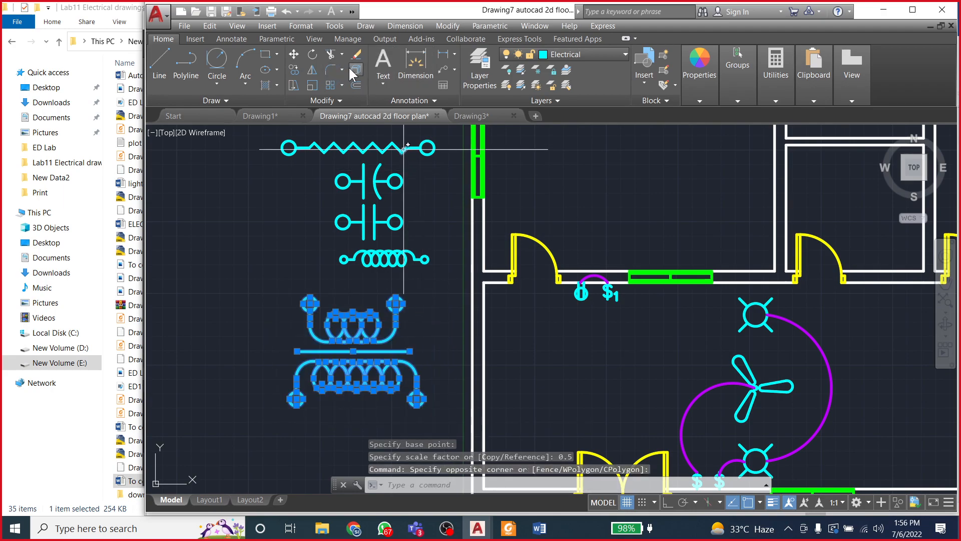
{"action": "left_click", "coordinate": [313, 86]}
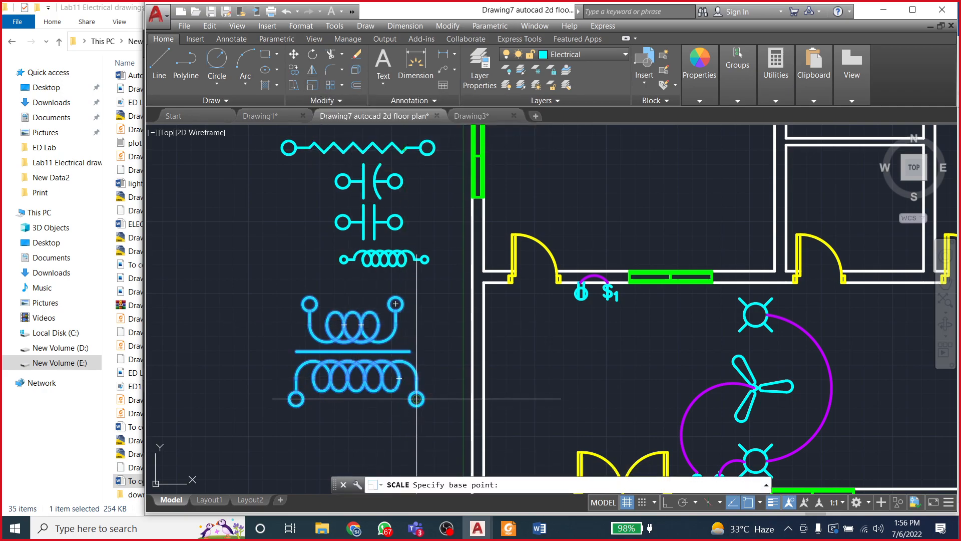
{"action": "left_click", "coordinate": [396, 304]}
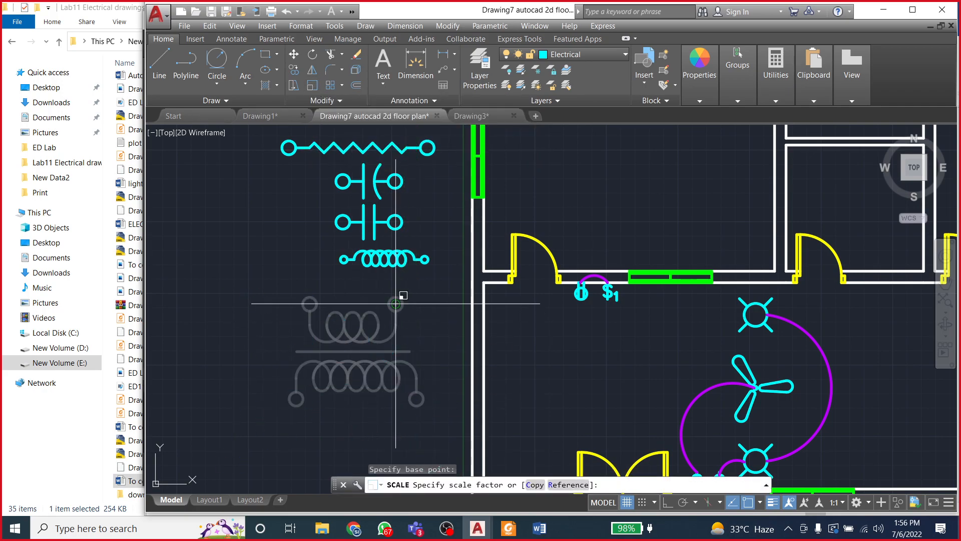
{"action": "type", "text": "0.5"}
{"action": "key", "text": "Return"}
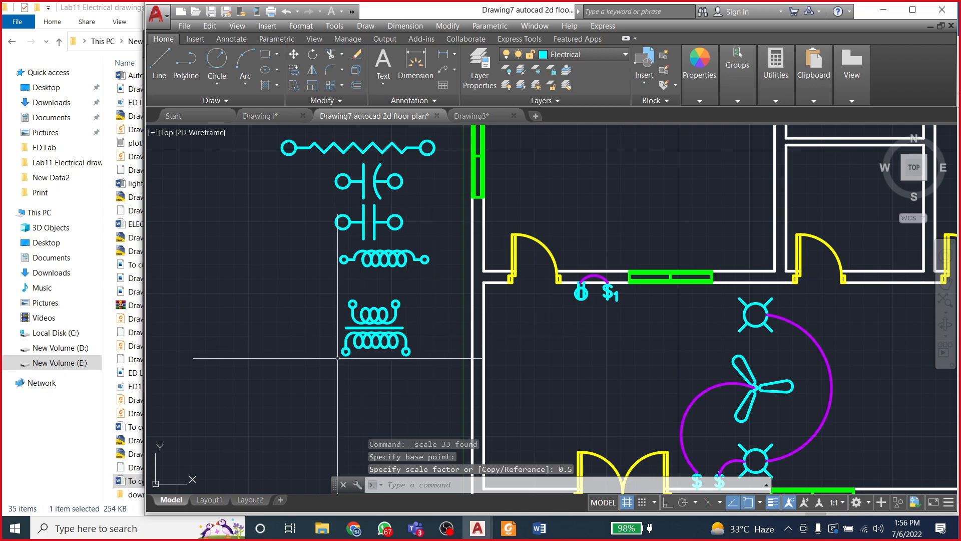
Step: Scale the resistor and both capacitor symbols by a factor of 0.5 about the lower capacitor's right terminal centre
{"action": "scroll", "coordinate": [353, 322], "scroll_direction": "down", "scroll_amount": 2}
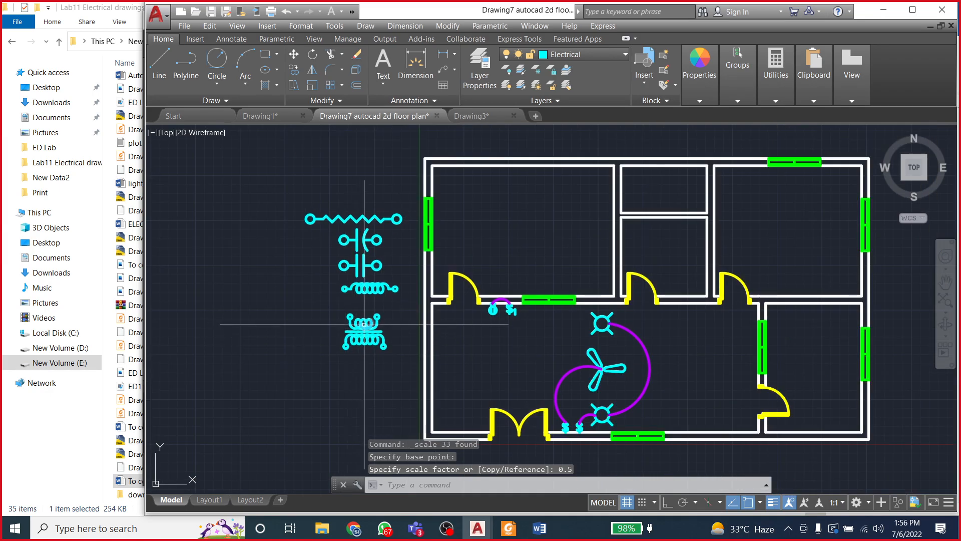
{"action": "scroll", "coordinate": [361, 323], "scroll_direction": "up", "scroll_amount": 2}
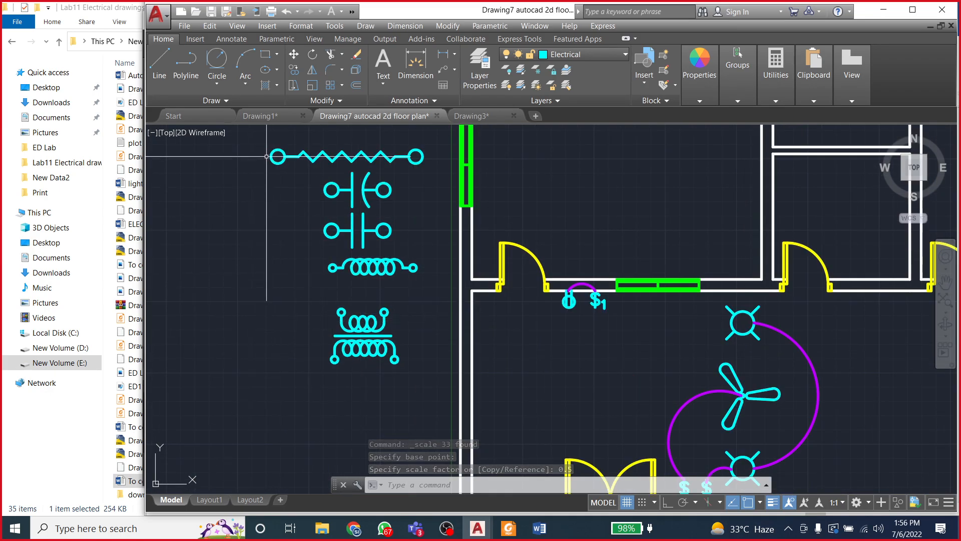
{"action": "left_click", "coordinate": [259, 136]}
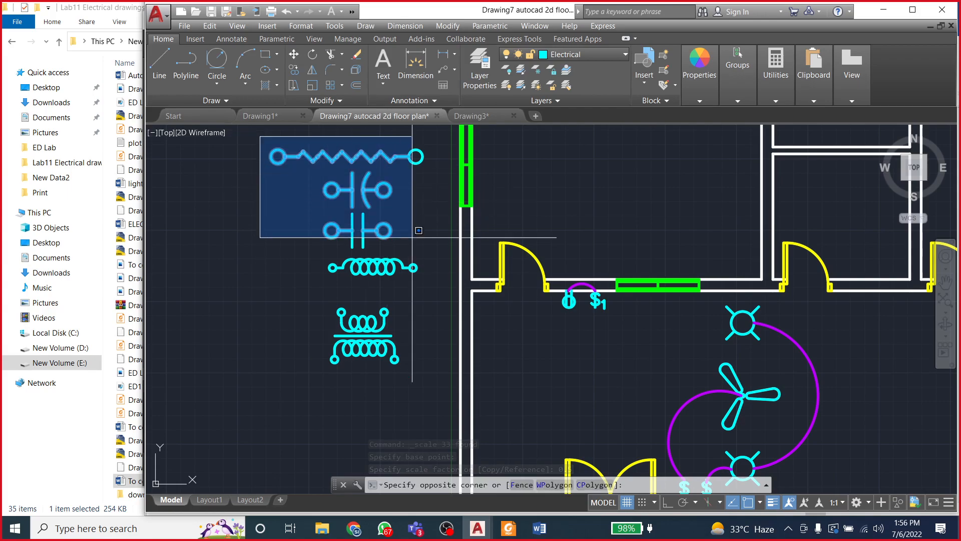
{"action": "left_click", "coordinate": [441, 253]}
{"action": "left_click", "coordinate": [312, 86]}
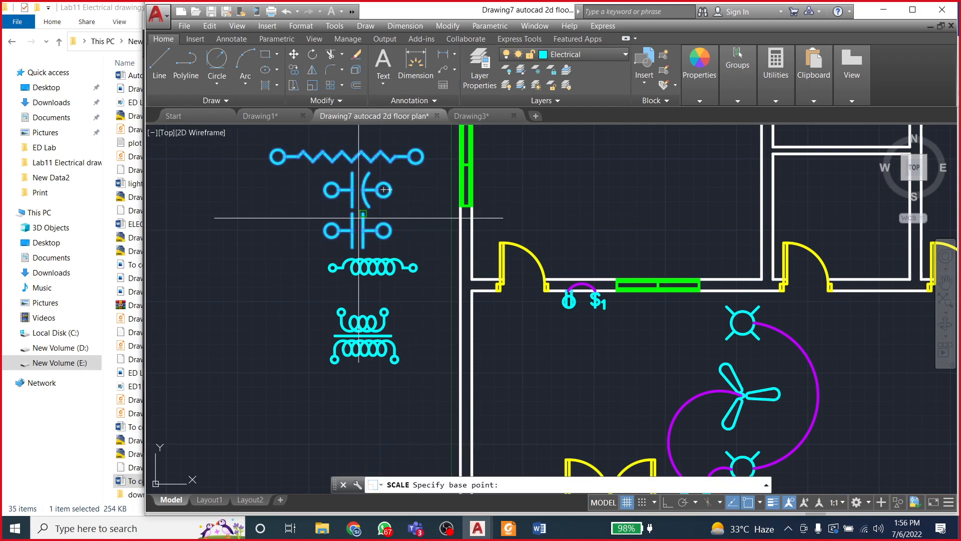
{"action": "left_click", "coordinate": [384, 230]}
{"action": "type", "text": "0.5"}
{"action": "key", "text": "Return"}
{"action": "scroll", "coordinate": [200, 270], "scroll_direction": "down", "scroll_amount": 2}
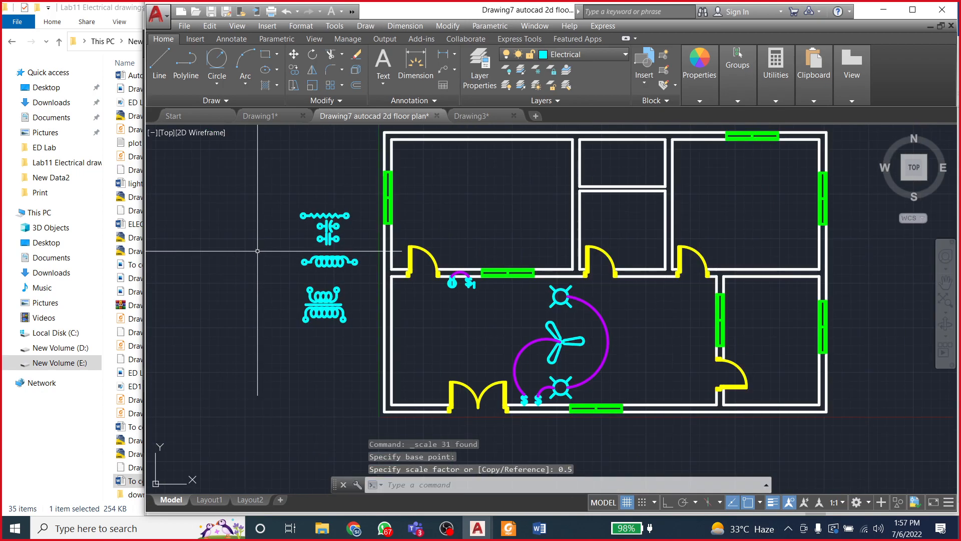
{"action": "scroll", "coordinate": [330, 316], "scroll_direction": "up", "scroll_amount": 2}
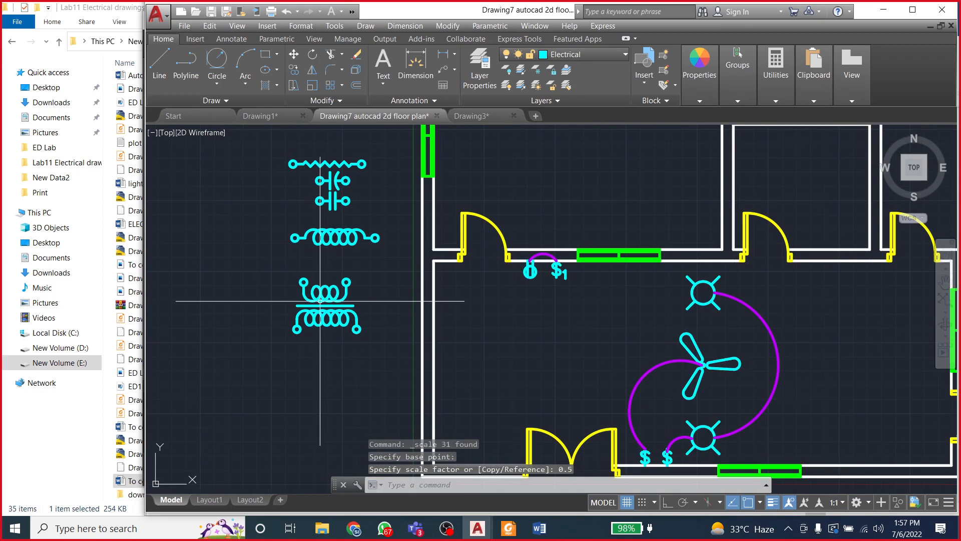
{"action": "scroll", "coordinate": [335, 321], "scroll_direction": "down", "scroll_amount": 2}
{"action": "scroll", "coordinate": [331, 314], "scroll_direction": "up", "scroll_amount": 2}
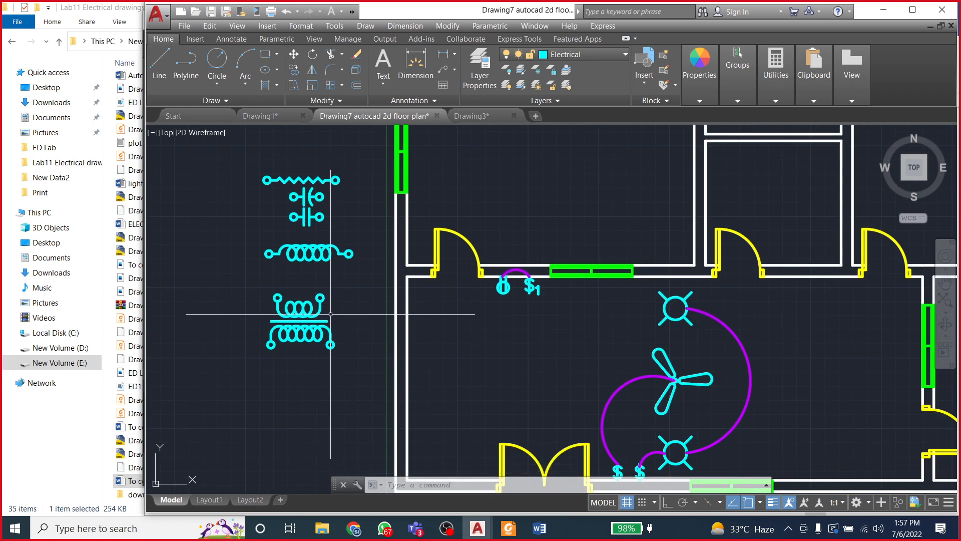
{"action": "scroll", "coordinate": [331, 314], "scroll_direction": "down", "scroll_amount": 2}
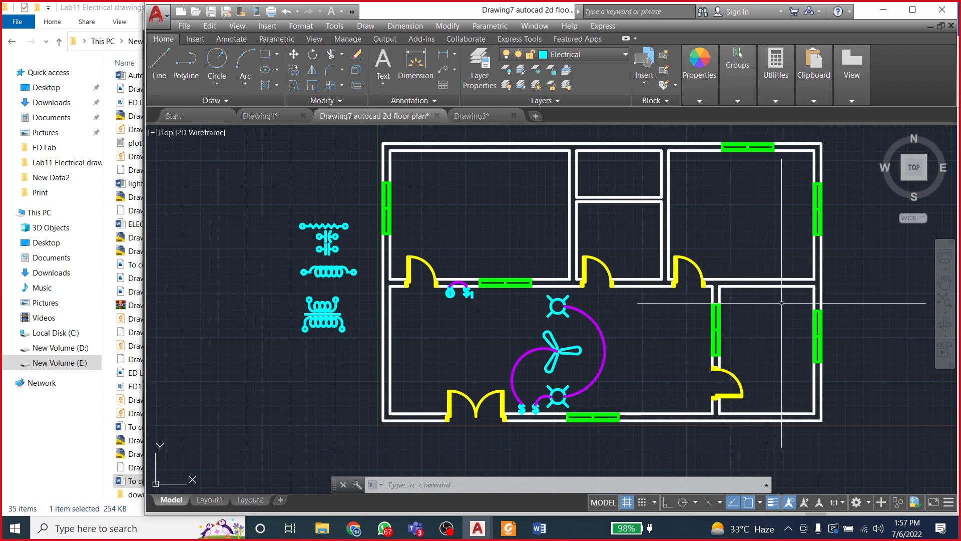
{"action": "scroll", "coordinate": [777, 303], "scroll_direction": "down", "scroll_amount": 2}
{"action": "scroll", "coordinate": [549, 256], "scroll_direction": "up", "scroll_amount": 2}
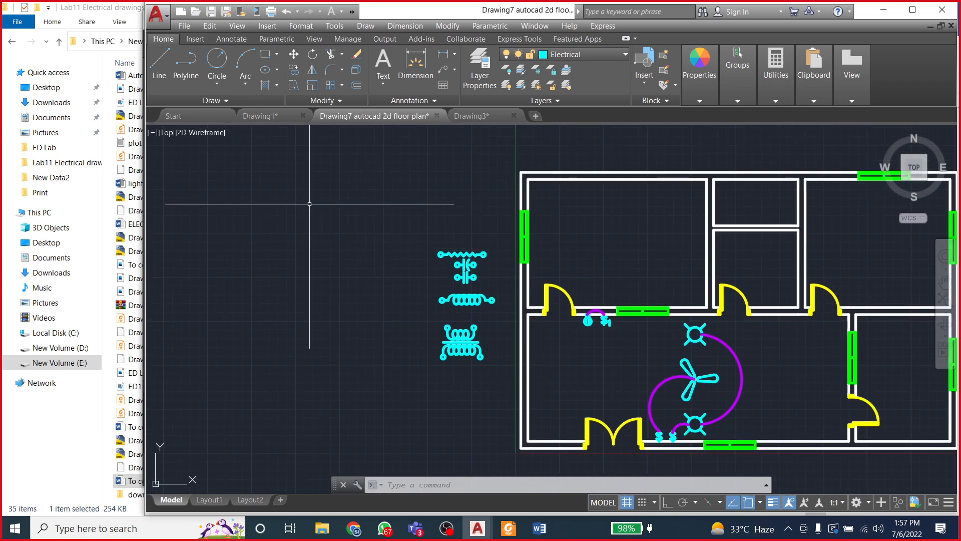
{"action": "scroll", "coordinate": [617, 269], "scroll_direction": "down", "scroll_amount": 2}
{"action": "scroll", "coordinate": [540, 256], "scroll_direction": "up", "scroll_amount": 2}
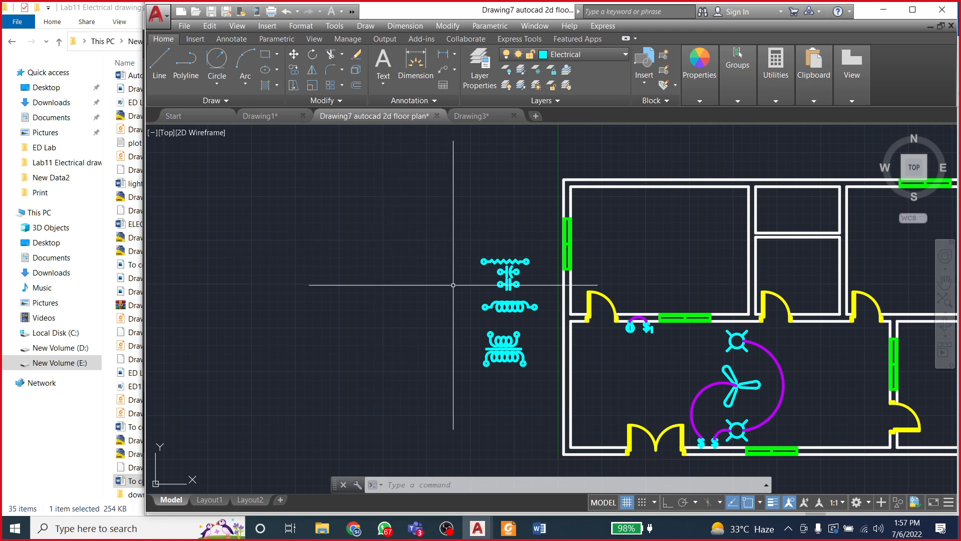
{"action": "left_click", "coordinate": [341, 211]}
{"action": "left_click", "coordinate": [349, 215]}
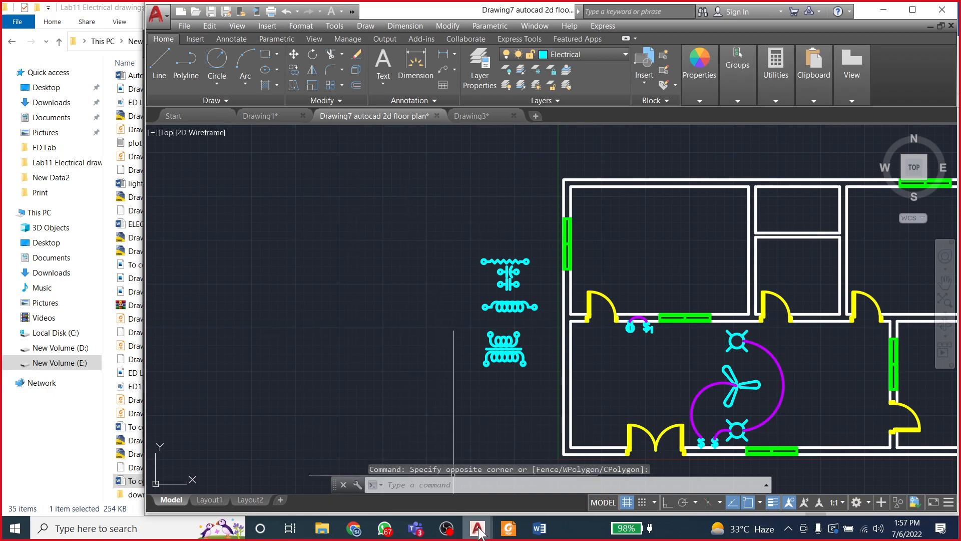
Step: Switch to Word and examine the single line diagram of the pole mounted substation, from the 11KV overhead line to the consumers
{"action": "left_click", "coordinate": [539, 529]}
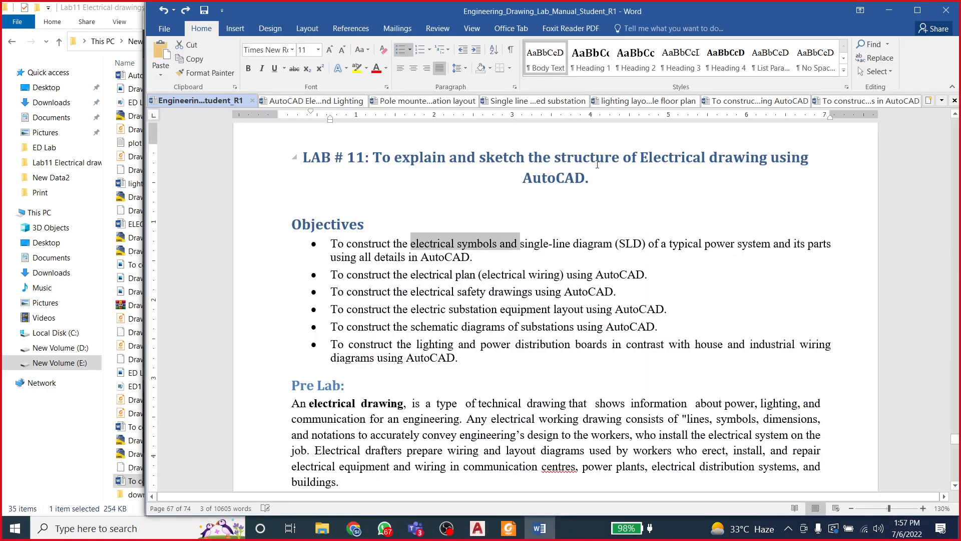
{"action": "left_click", "coordinate": [535, 100]}
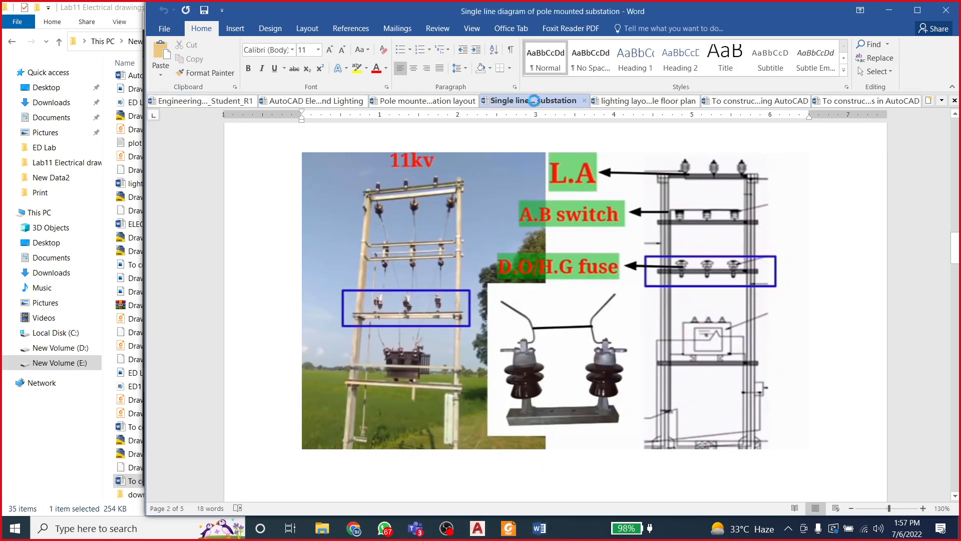
{"action": "scroll", "coordinate": [578, 248], "scroll_direction": "up", "scroll_amount": 10}
{"action": "scroll", "coordinate": [578, 248], "scroll_direction": "up", "scroll_amount": 10}
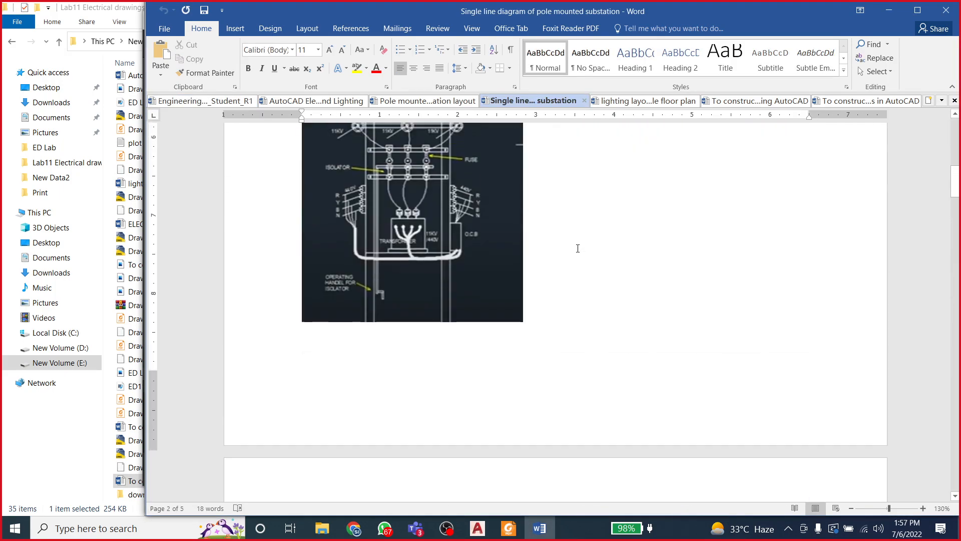
{"action": "scroll", "coordinate": [578, 249], "scroll_direction": "down", "scroll_amount": 3}
{"action": "scroll", "coordinate": [578, 249], "scroll_direction": "up", "scroll_amount": 3}
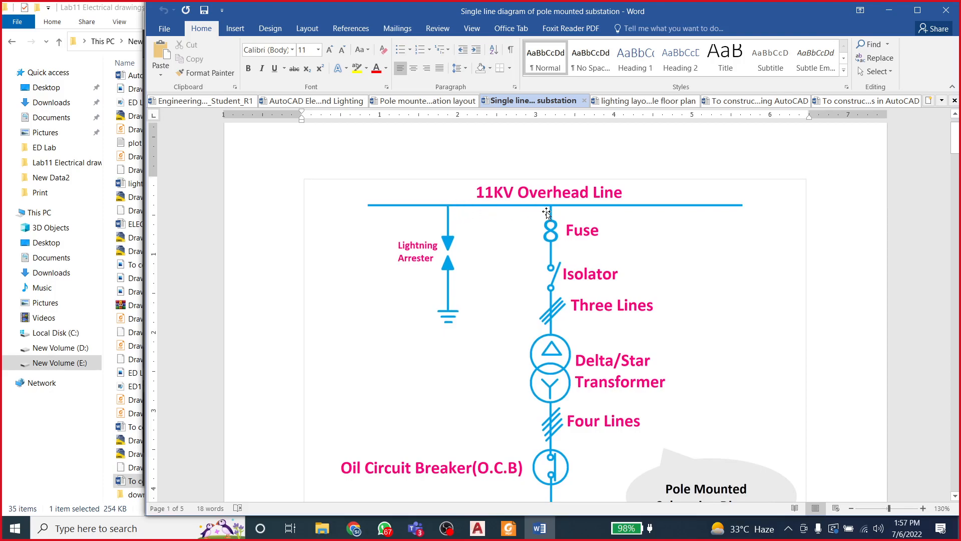
{"action": "scroll", "coordinate": [569, 213], "scroll_direction": "down", "scroll_amount": 4}
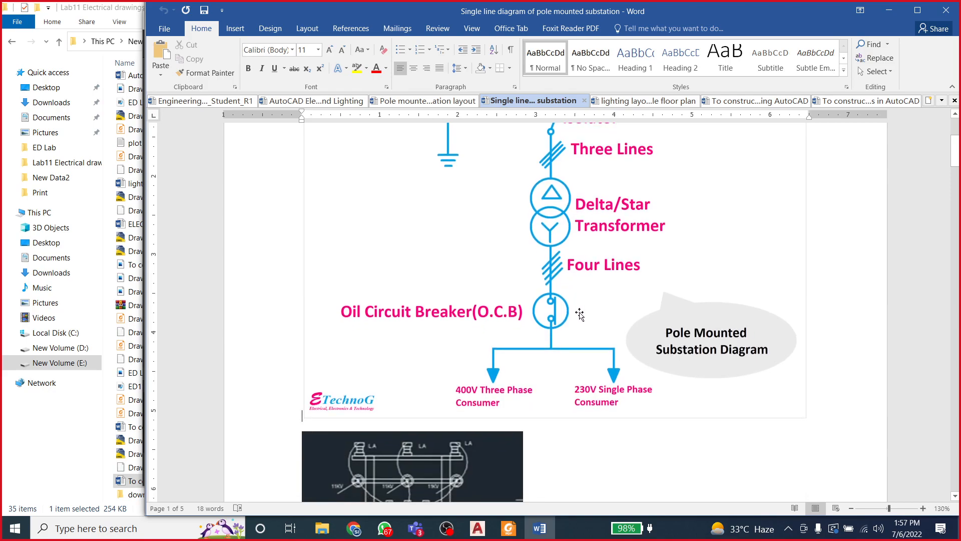
{"action": "scroll", "coordinate": [579, 314], "scroll_direction": "up", "scroll_amount": 5}
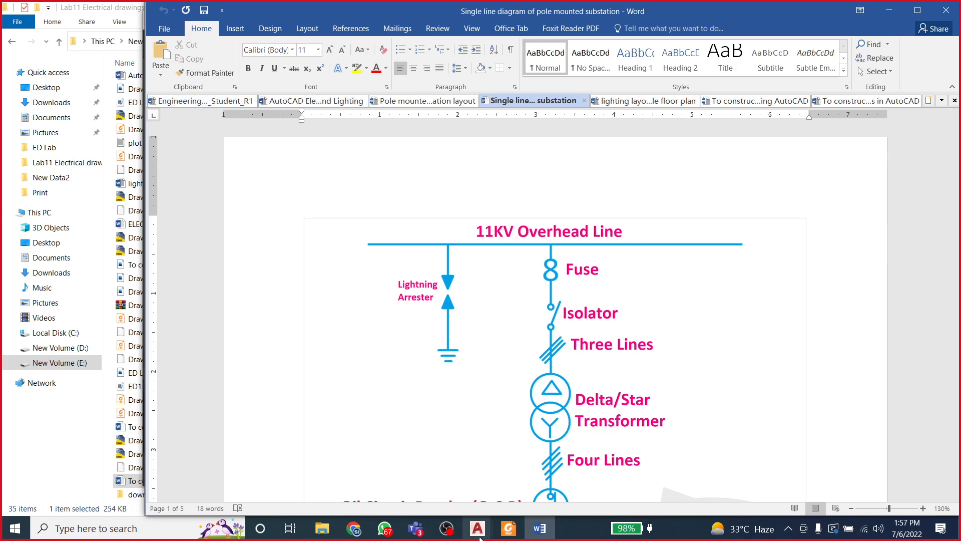
Step: Review the lab manual's single-line diagram objective and the substation document's photos, equipment layouts and single line diagrams
{"action": "left_click", "coordinate": [203, 100]}
{"action": "left_click_drag", "start_coordinate": [553, 244], "coordinate": [736, 245]}
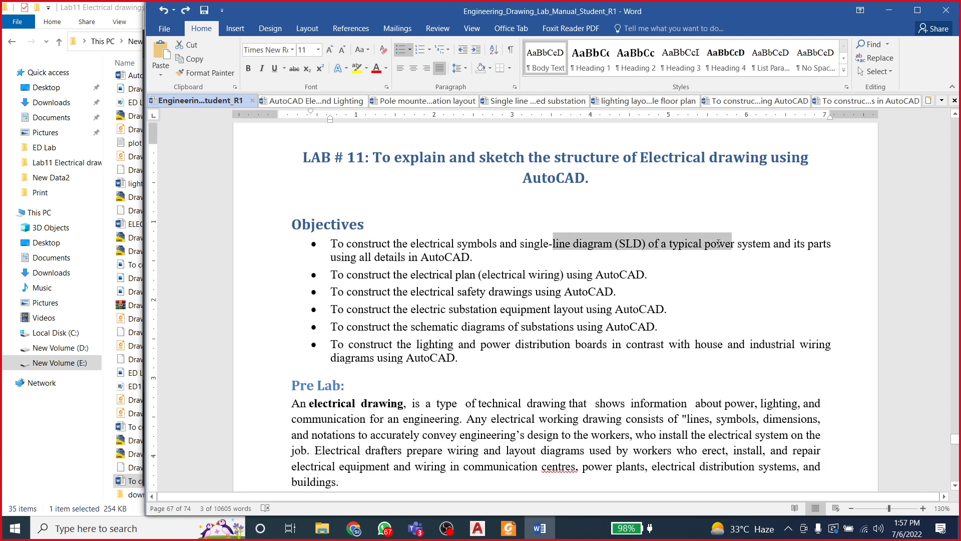
{"action": "left_click", "coordinate": [545, 103]}
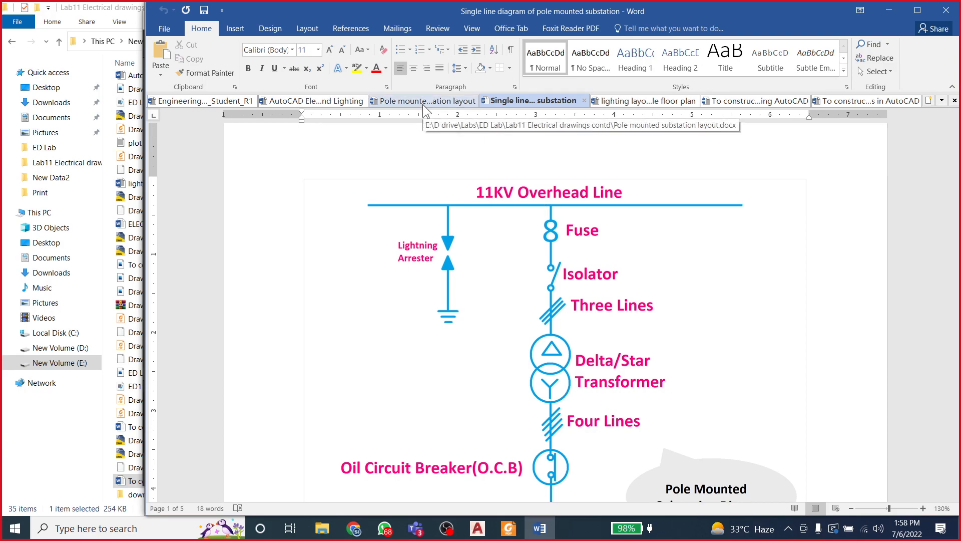
{"action": "scroll", "coordinate": [546, 333], "scroll_direction": "down", "scroll_amount": 20}
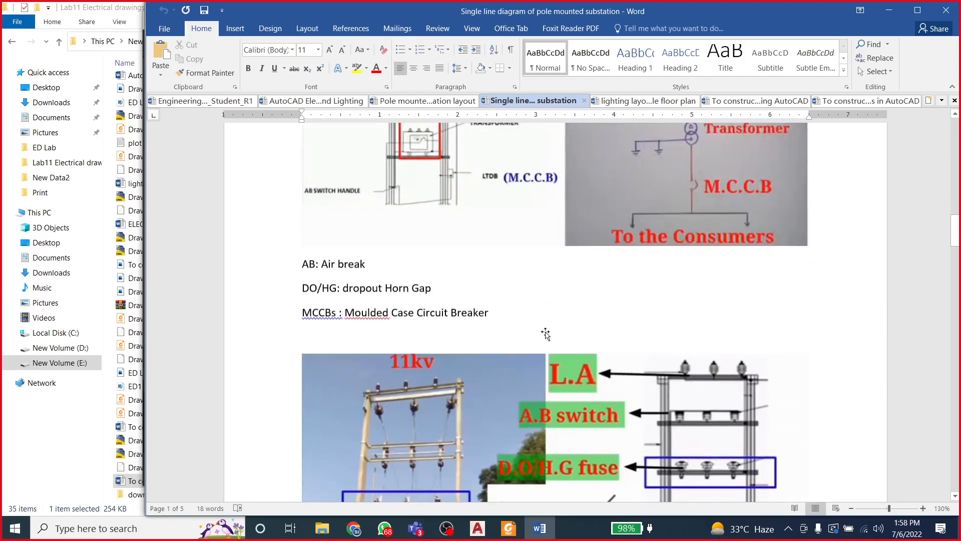
{"action": "scroll", "coordinate": [506, 323], "scroll_direction": "up", "scroll_amount": 1}
{"action": "scroll", "coordinate": [505, 323], "scroll_direction": "down", "scroll_amount": 3}
{"action": "scroll", "coordinate": [419, 257], "scroll_direction": "up", "scroll_amount": 2}
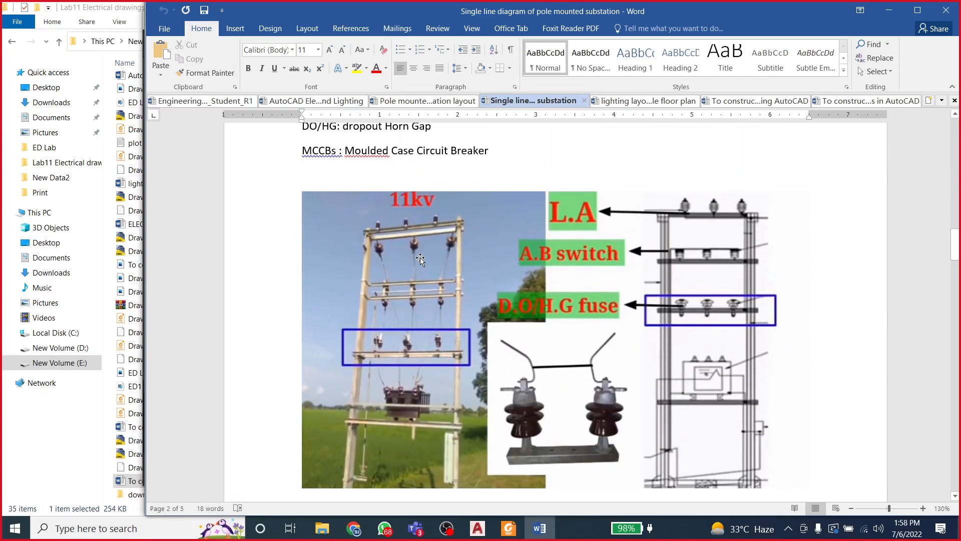
{"action": "scroll", "coordinate": [420, 257], "scroll_direction": "down", "scroll_amount": 3}
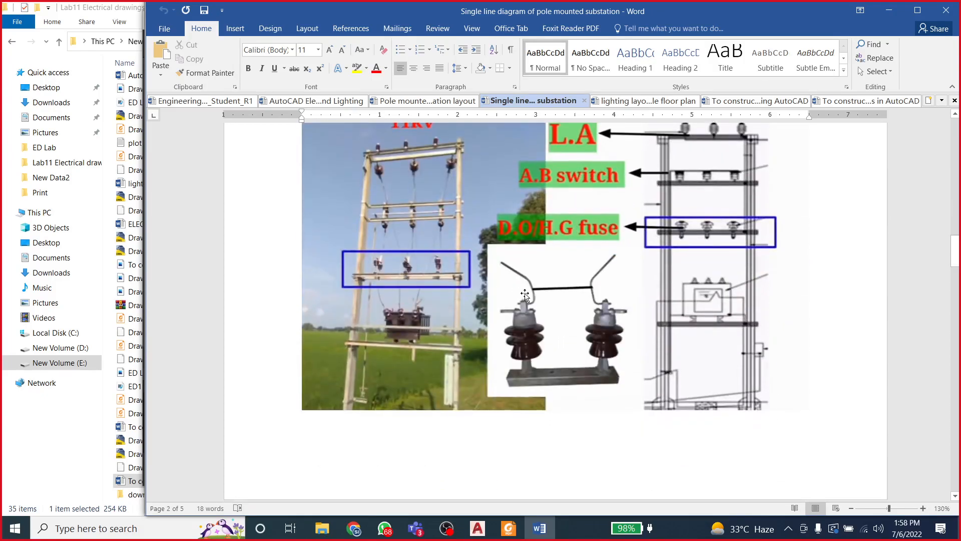
{"action": "scroll", "coordinate": [526, 292], "scroll_direction": "down", "scroll_amount": 6}
{"action": "scroll", "coordinate": [526, 293], "scroll_direction": "up", "scroll_amount": 10}
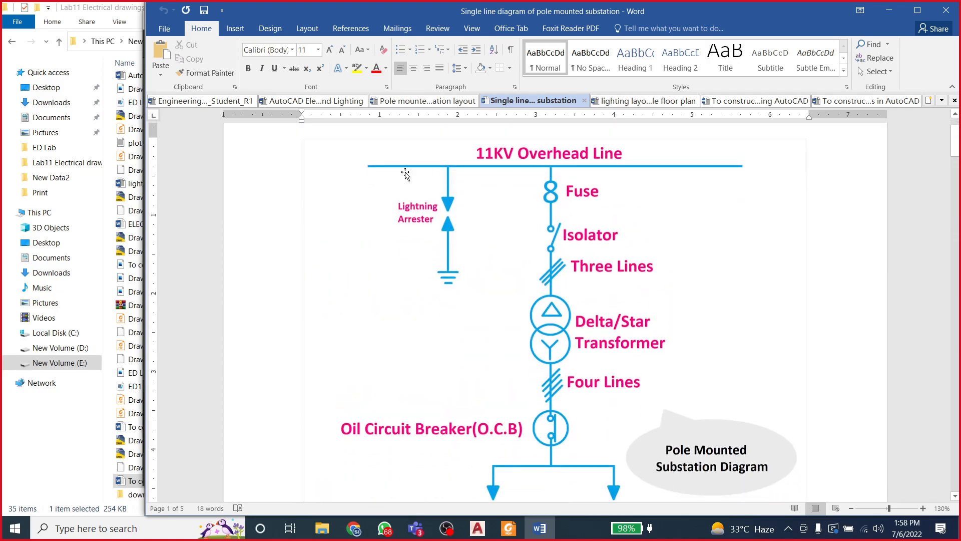
Step: Switch back to the floor plan drawing in AutoCAD and create a new layer named Bus Bars
{"action": "left_click", "coordinate": [478, 528]}
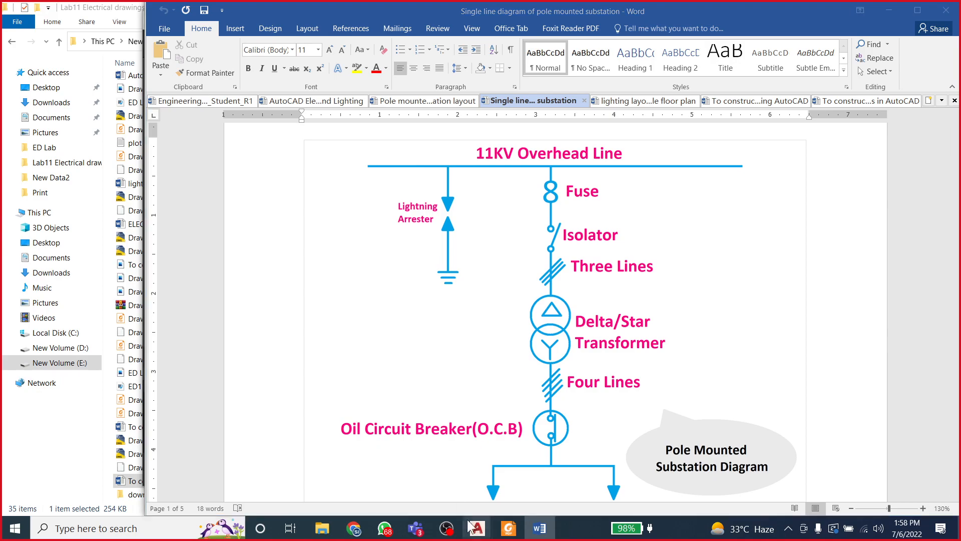
{"action": "left_click", "coordinate": [363, 485]}
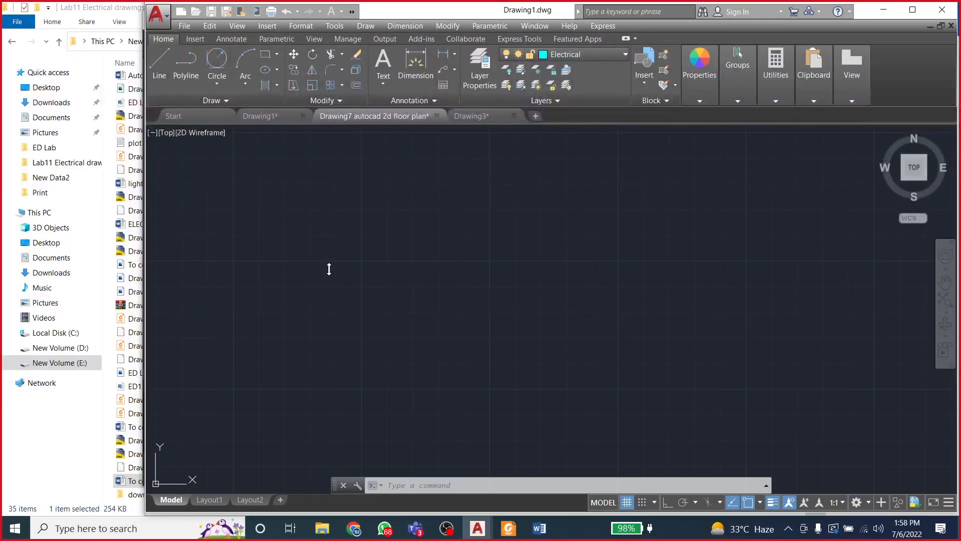
{"action": "mouse_move", "coordinate": [476, 533]}
{"action": "left_click", "coordinate": [488, 494]}
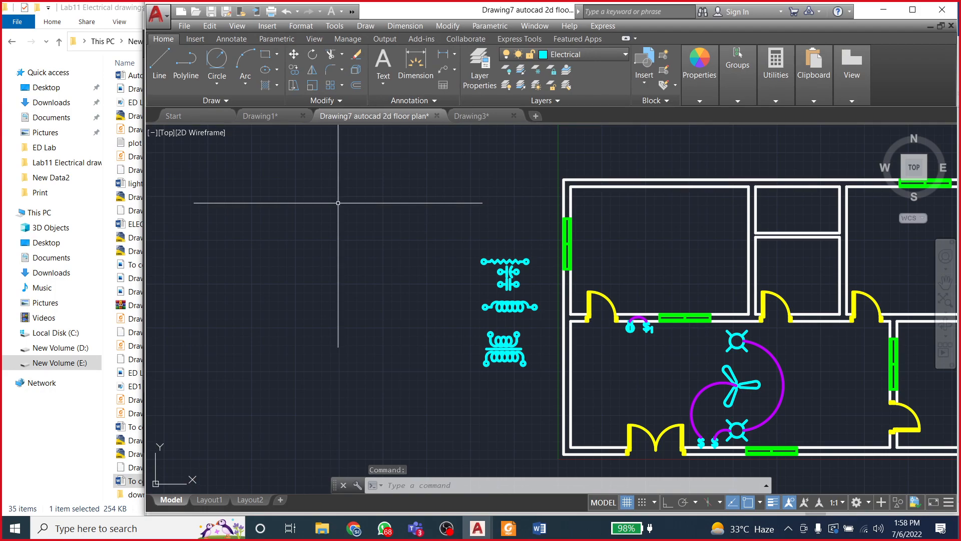
{"action": "left_click", "coordinate": [554, 51]}
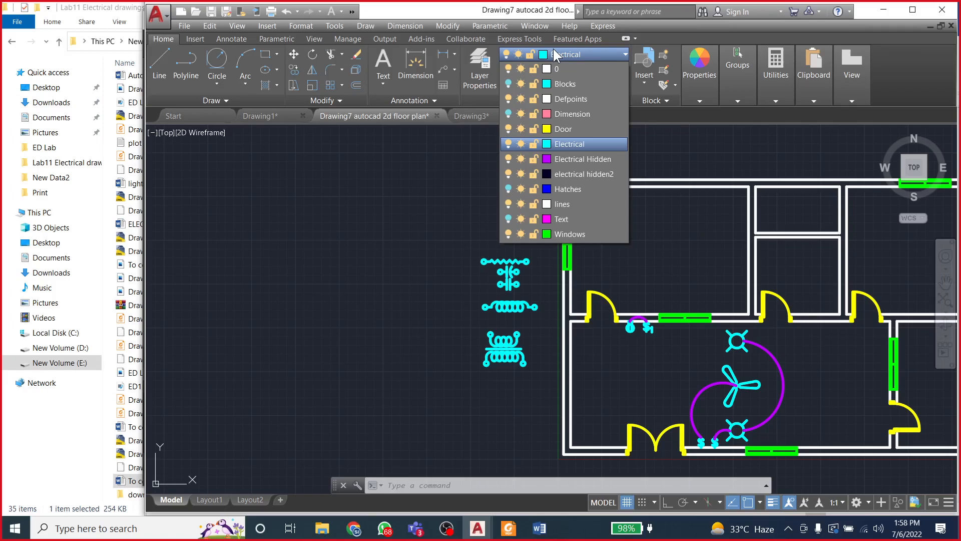
{"action": "left_click", "coordinate": [554, 49]}
{"action": "left_click", "coordinate": [479, 68]}
{"action": "left_click", "coordinate": [542, 149]}
{"action": "type", "text": "Bus Bars"}
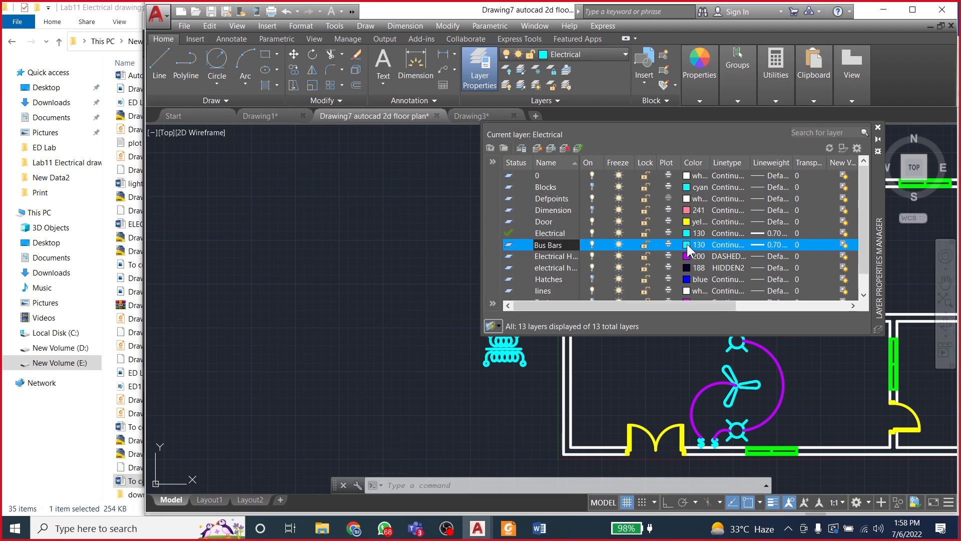
{"action": "key", "text": "Return"}
Step: Set the Bus Bars layer's colour to index colour 21, checking the substation diagram in Word before confirming
{"action": "left_click", "coordinate": [687, 244]}
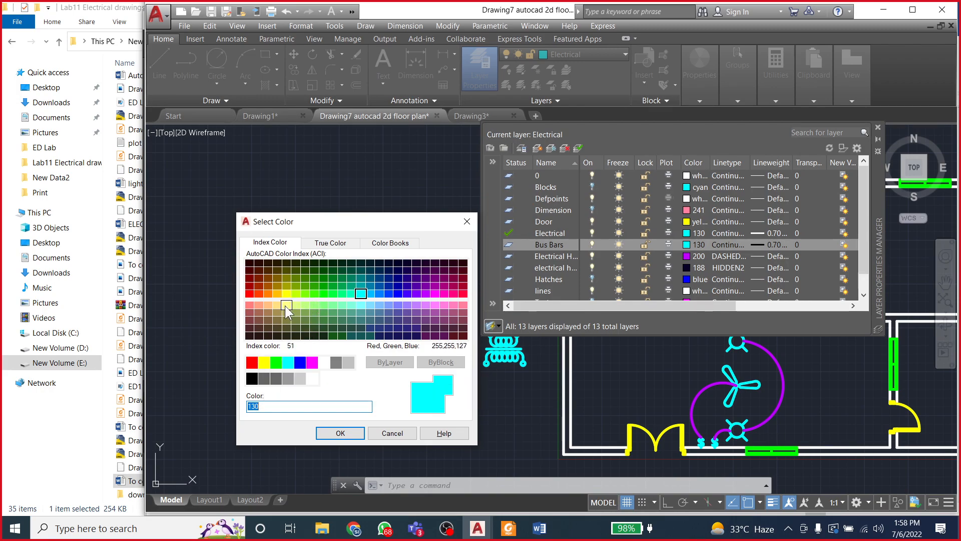
{"action": "left_click", "coordinate": [259, 305]}
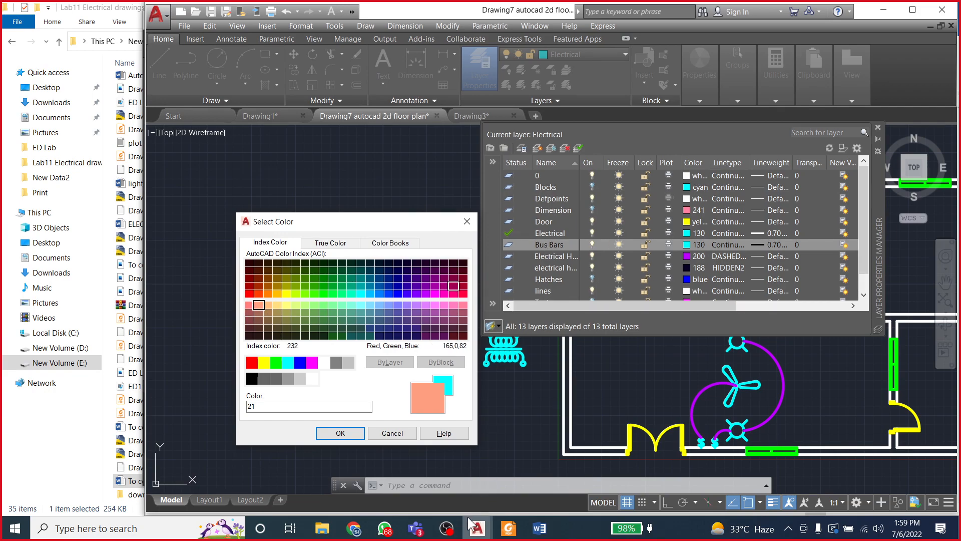
{"action": "left_click", "coordinate": [539, 529]}
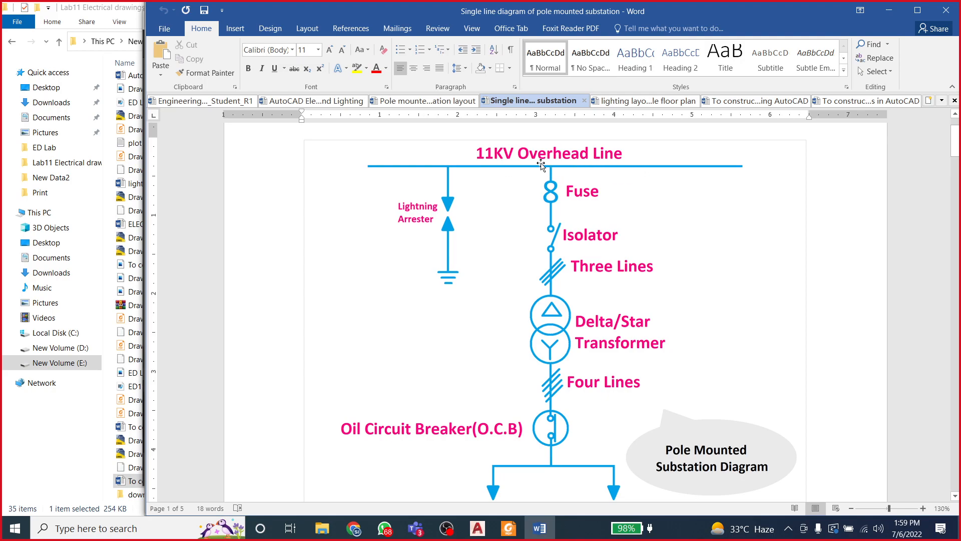
{"action": "scroll", "coordinate": [517, 167], "scroll_direction": "down", "scroll_amount": 15}
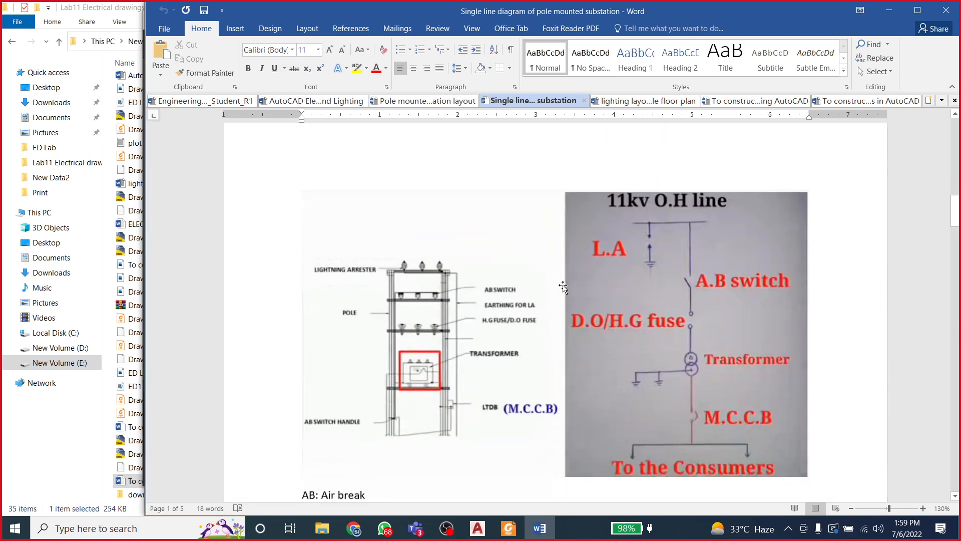
{"action": "scroll", "coordinate": [684, 325], "scroll_direction": "up", "scroll_amount": 15}
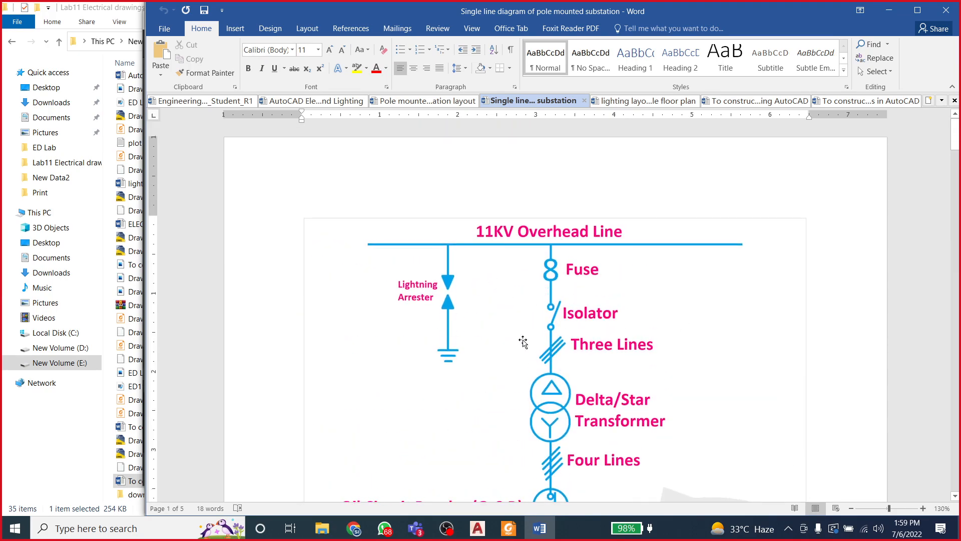
{"action": "left_click", "coordinate": [482, 530]}
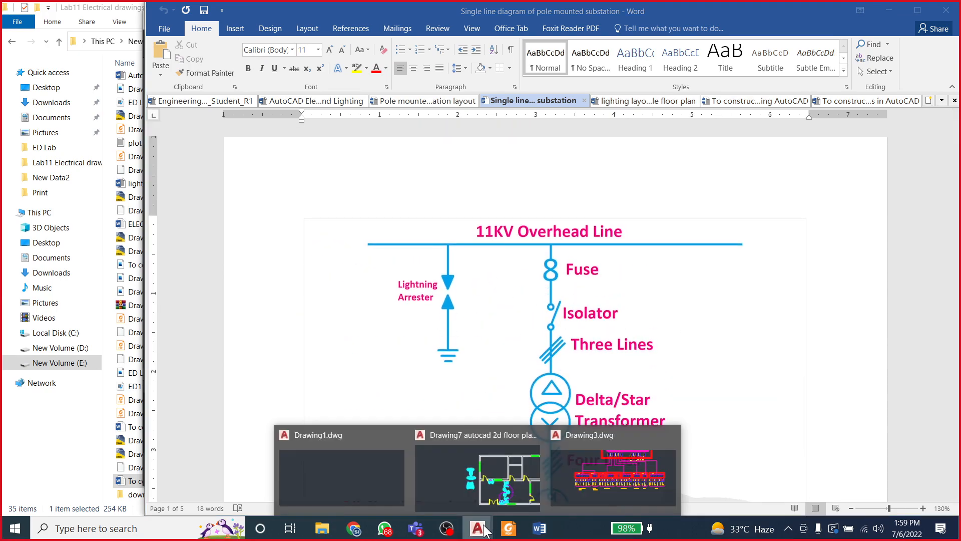
{"action": "left_click", "coordinate": [475, 475]}
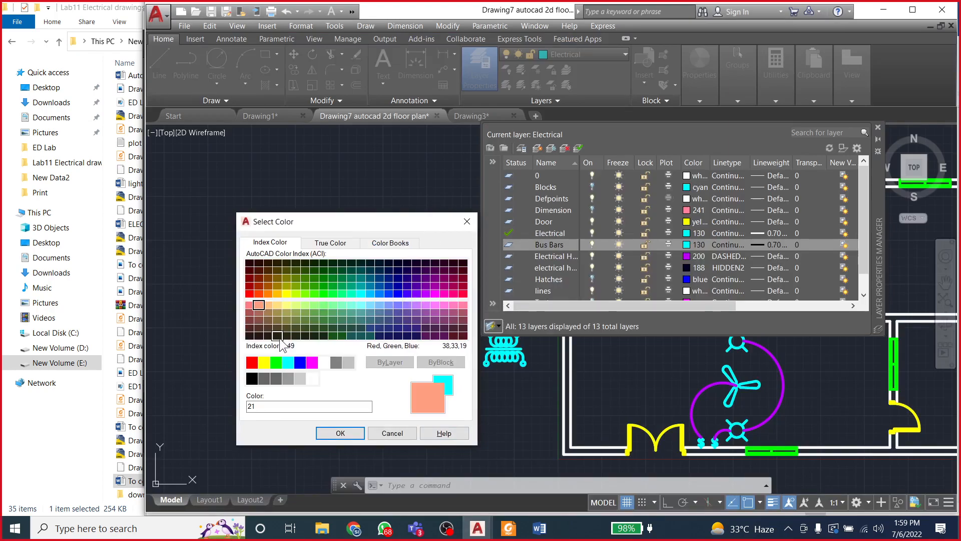
{"action": "left_click", "coordinate": [340, 434]}
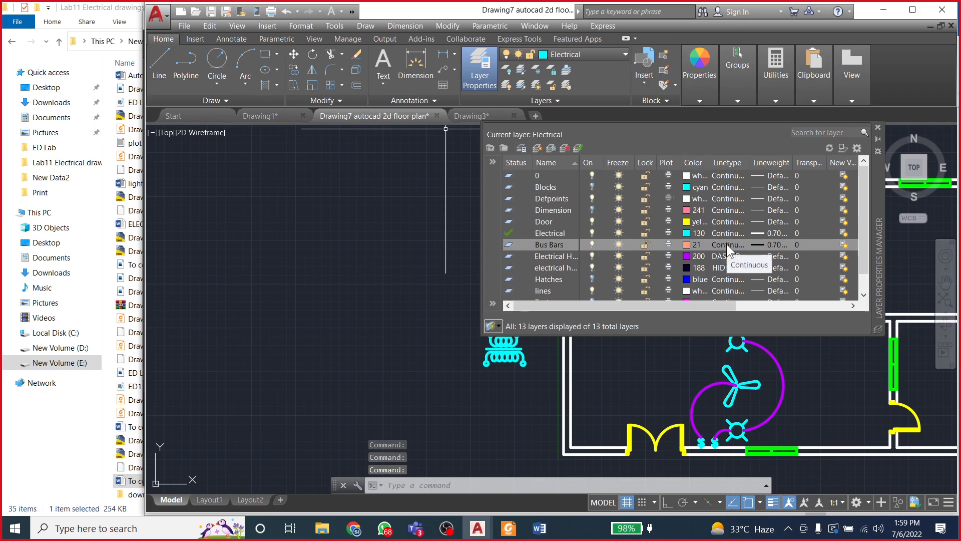
Step: Set the Bus Bars layer's lineweight to 1.58 mm and close the layer properties
{"action": "left_click", "coordinate": [763, 243]}
{"action": "left_click_drag", "start_coordinate": [551, 230], "coordinate": [555, 258]}
{"action": "left_click", "coordinate": [470, 267]}
{"action": "left_click", "coordinate": [424, 351]}
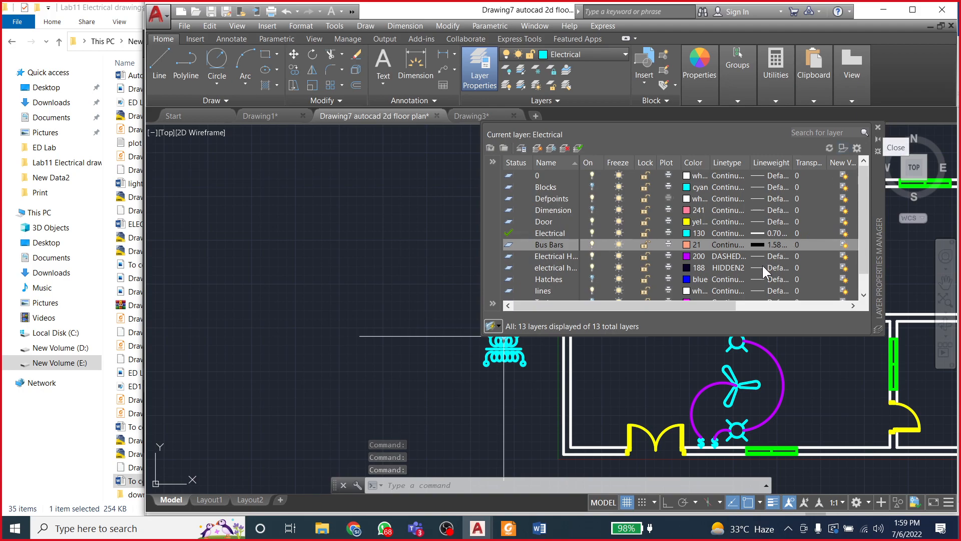
{"action": "left_click_drag", "start_coordinate": [863, 214], "coordinate": [861, 271]}
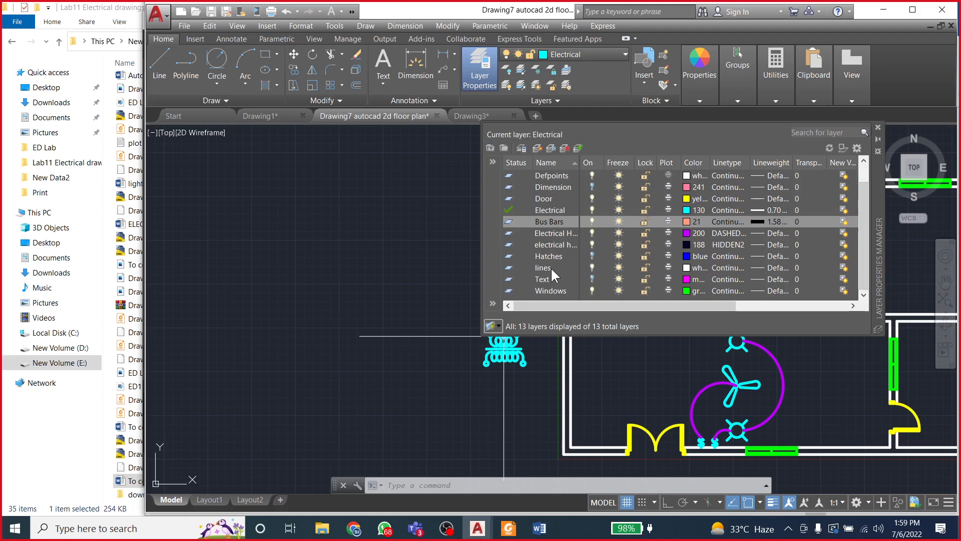
{"action": "left_click", "coordinate": [877, 128]}
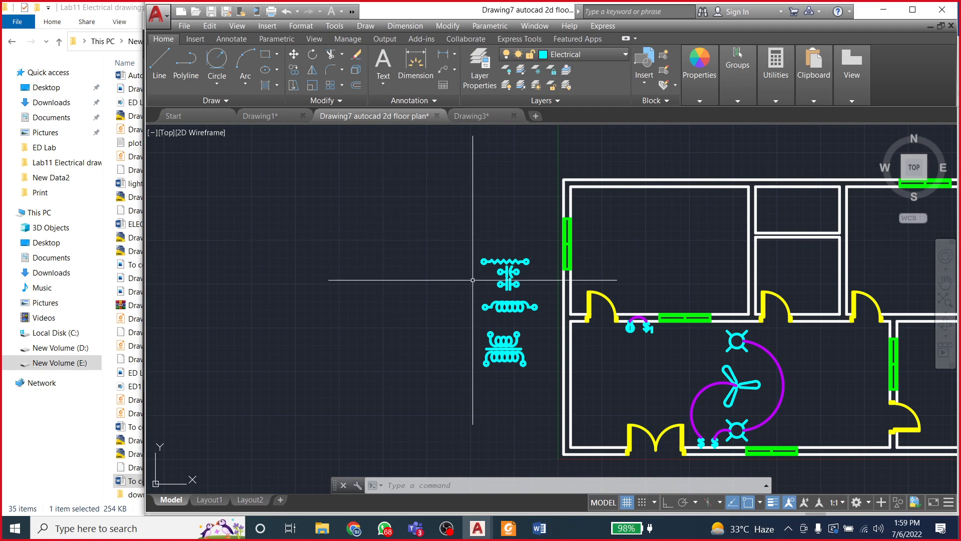
Step: Toggle the lineweight display off and back on to compare the line thicknesses in the drawing
{"action": "left_click", "coordinate": [770, 503]}
{"action": "left_click", "coordinate": [770, 503]}
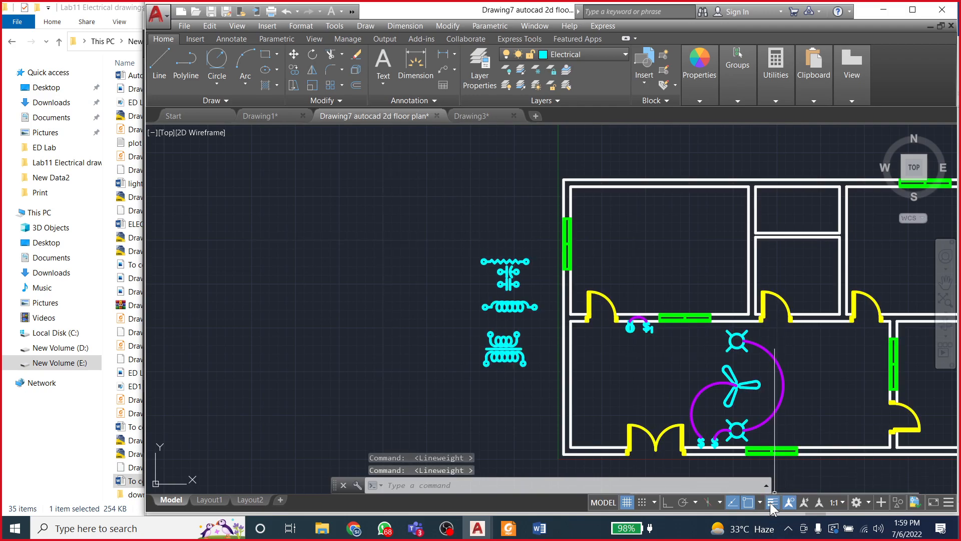
{"action": "left_click", "coordinate": [770, 502]}
{"action": "left_click", "coordinate": [770, 503]}
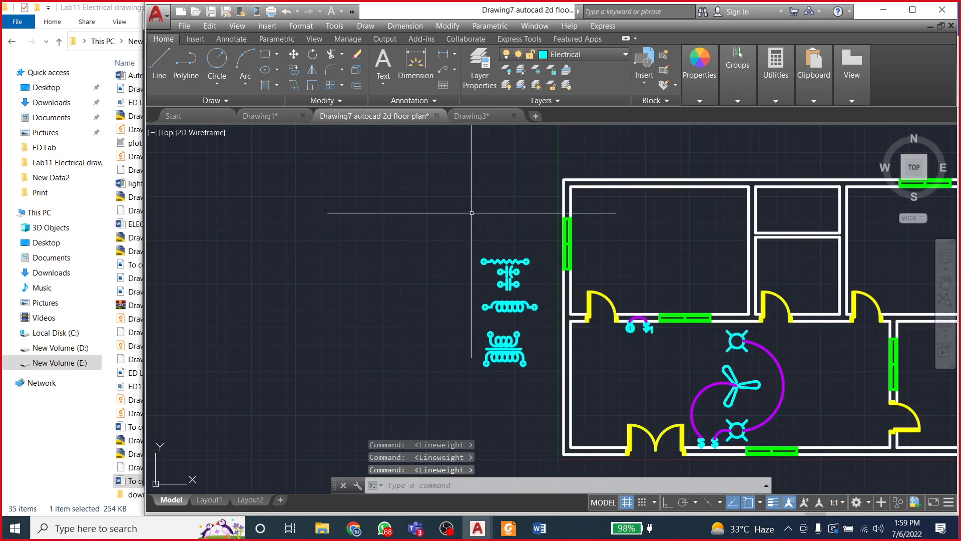
{"action": "left_click", "coordinate": [160, 59]}
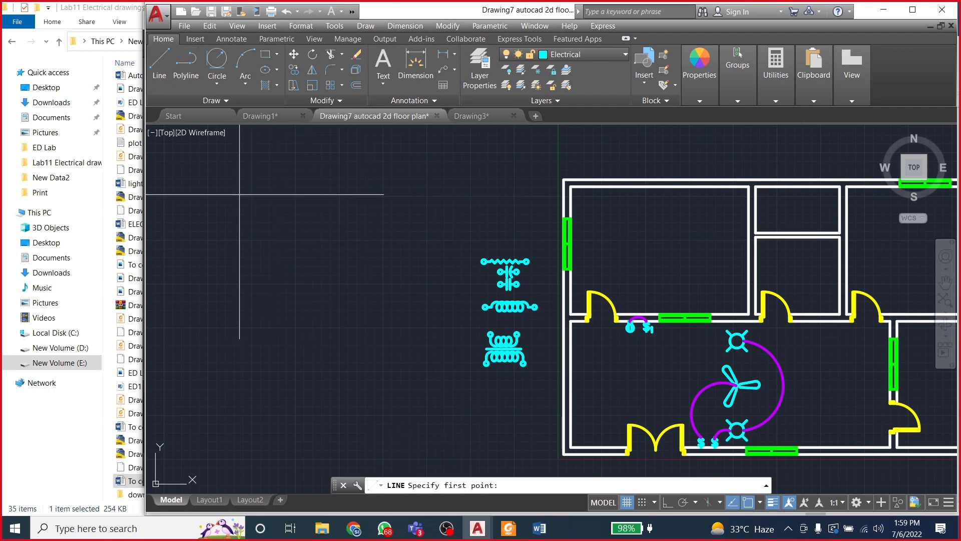
{"action": "left_click", "coordinate": [214, 176]}
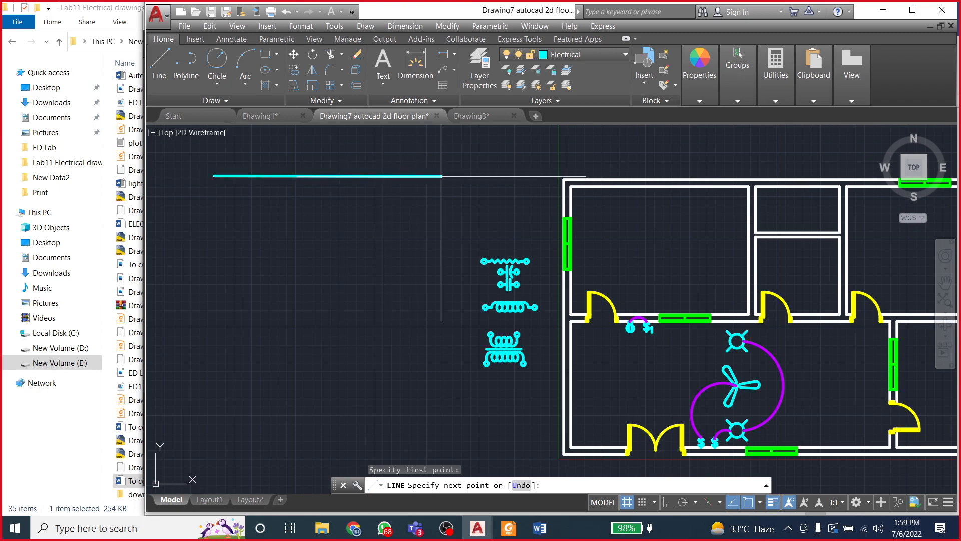
{"action": "key", "text": "Escape"}
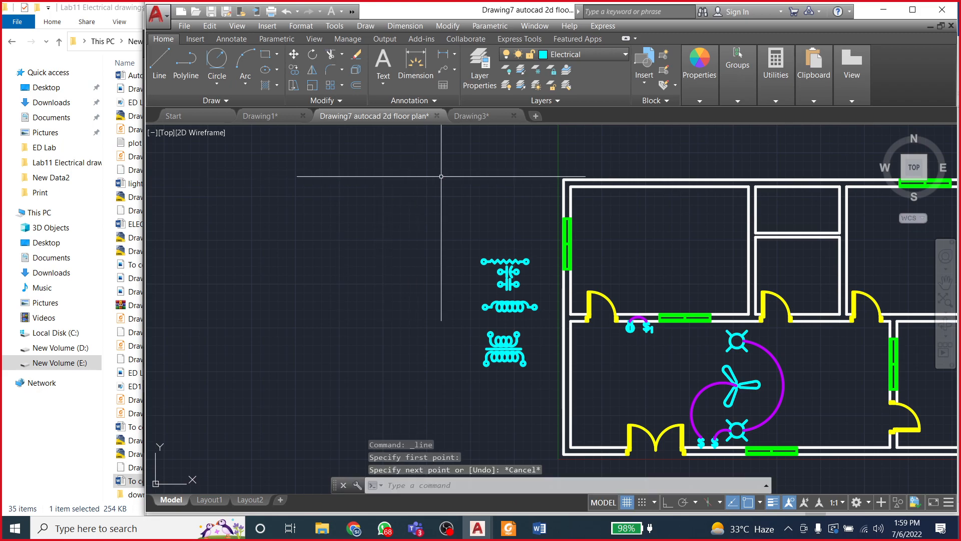
Step: Make Bus Bars the current layer and, with Ortho on, draw a horizontal bus bar line 360 units long above the electrical symbols
{"action": "left_click", "coordinate": [550, 54]}
{"action": "left_click", "coordinate": [566, 95]}
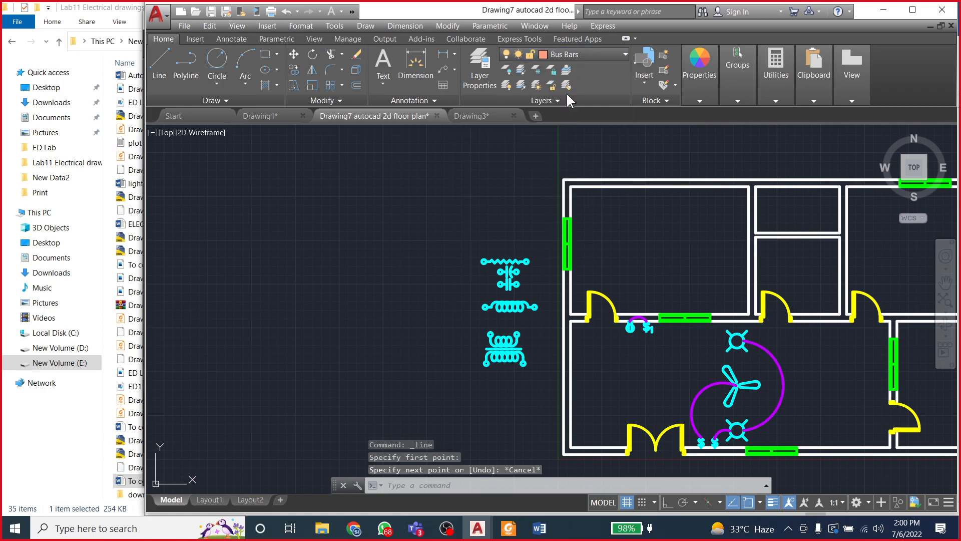
{"action": "left_click", "coordinate": [160, 59]}
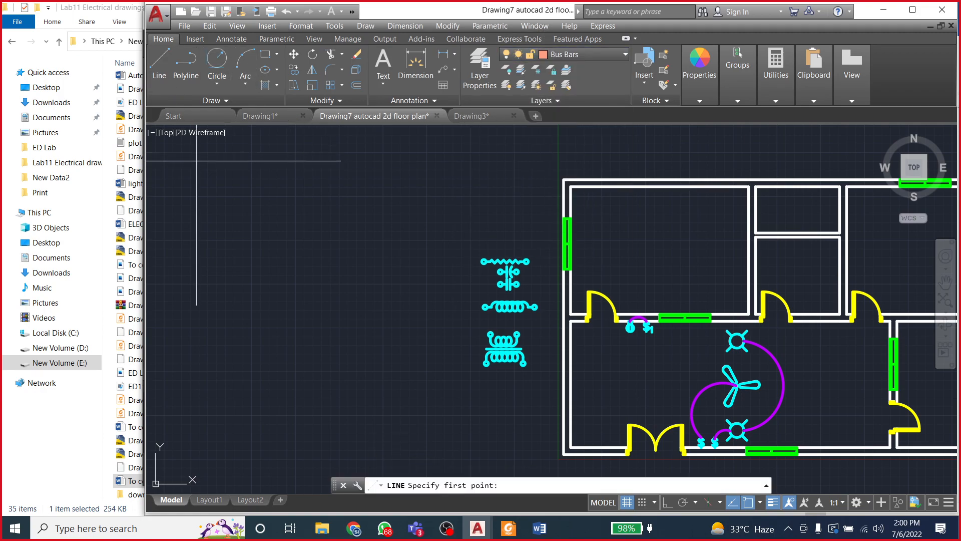
{"action": "left_click", "coordinate": [196, 161]}
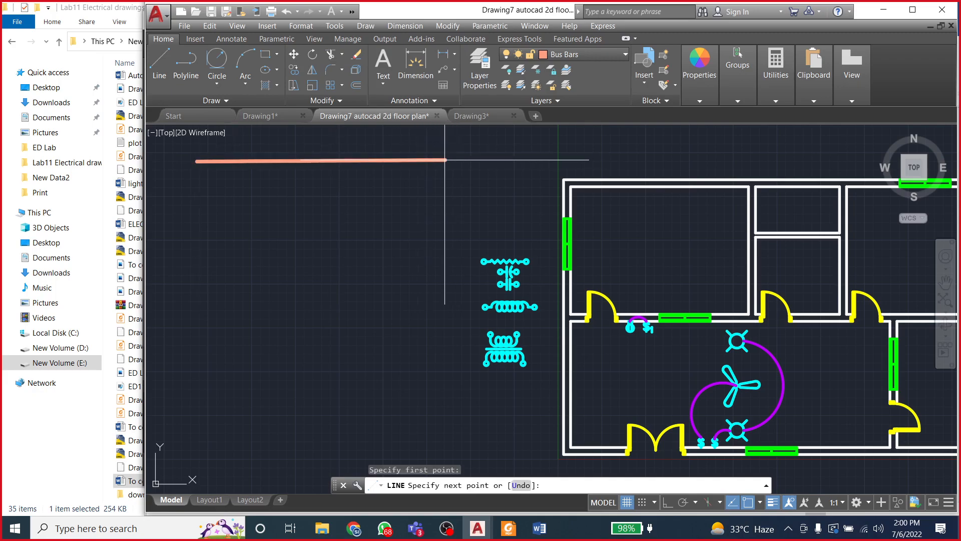
{"action": "left_click", "coordinate": [668, 502]}
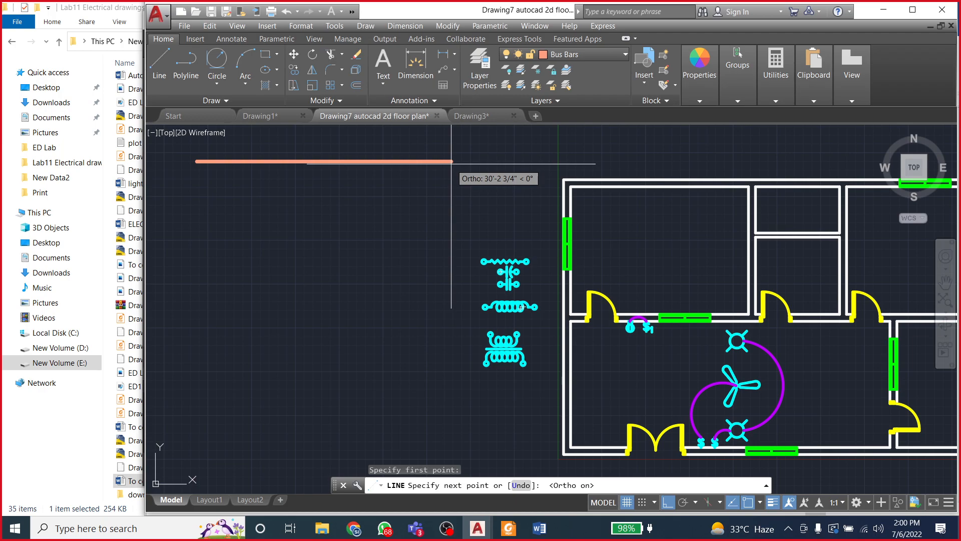
{"action": "type", "text": "36"}
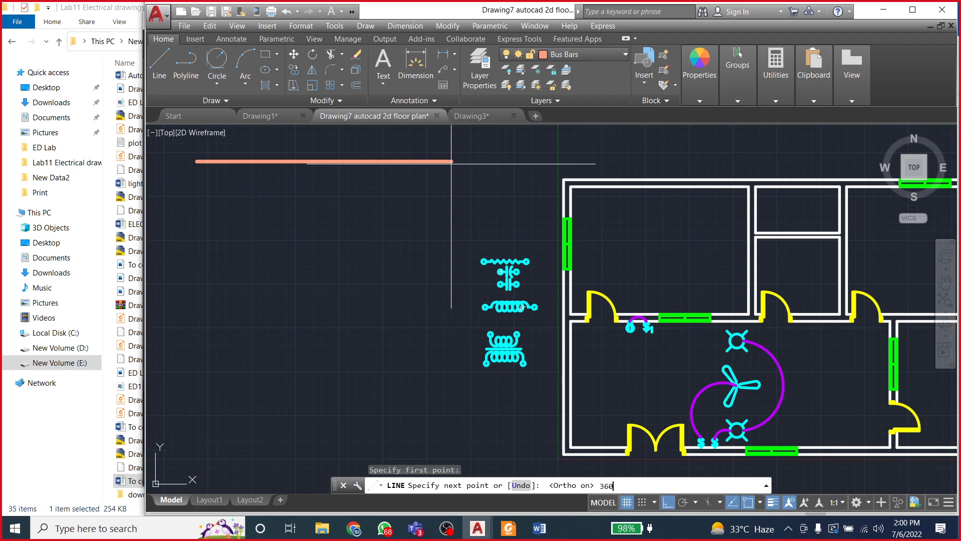
{"action": "type", "text": "0"}
{"action": "key", "text": "Return"}
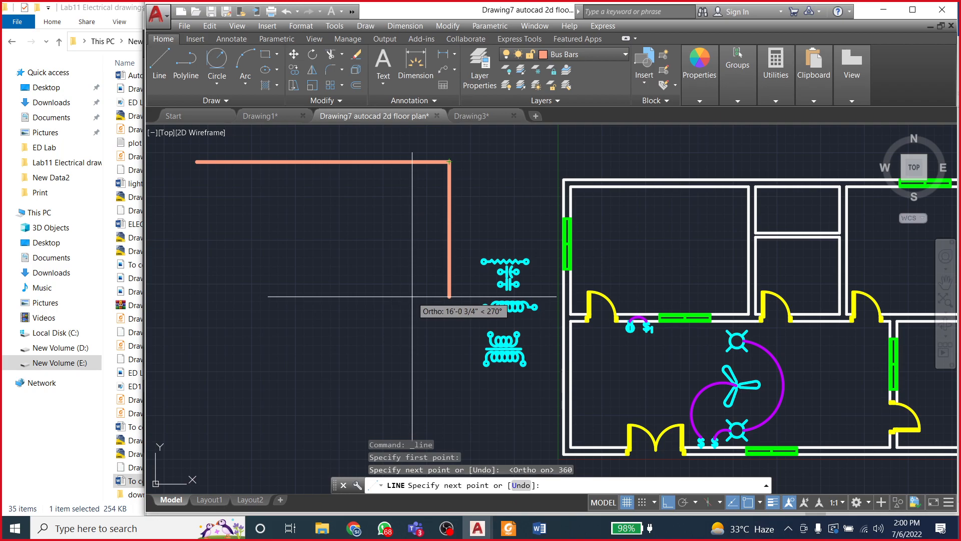
{"action": "key", "text": "Escape"}
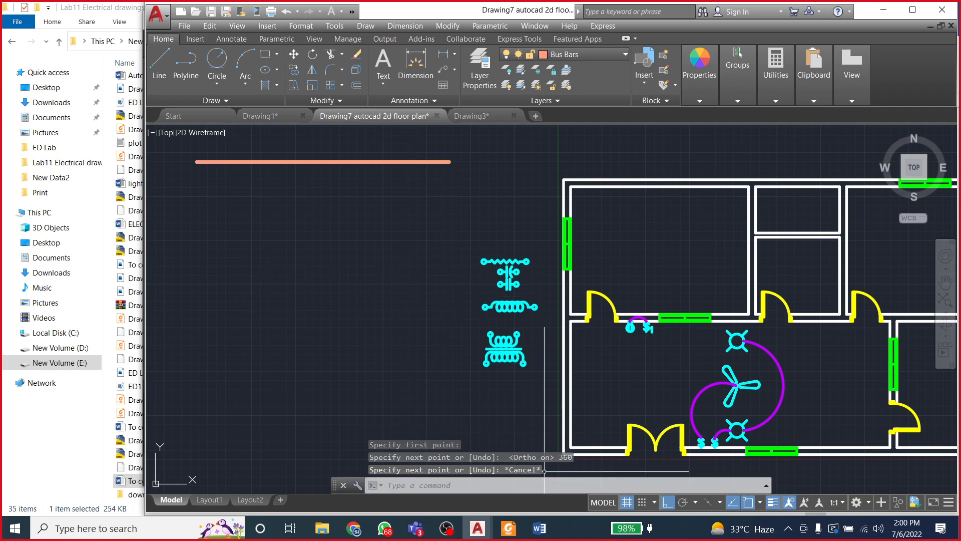
Step: Examine the upper part of the substation single line diagram in Word and return to the AutoCAD drawing
{"action": "left_click", "coordinate": [539, 528]}
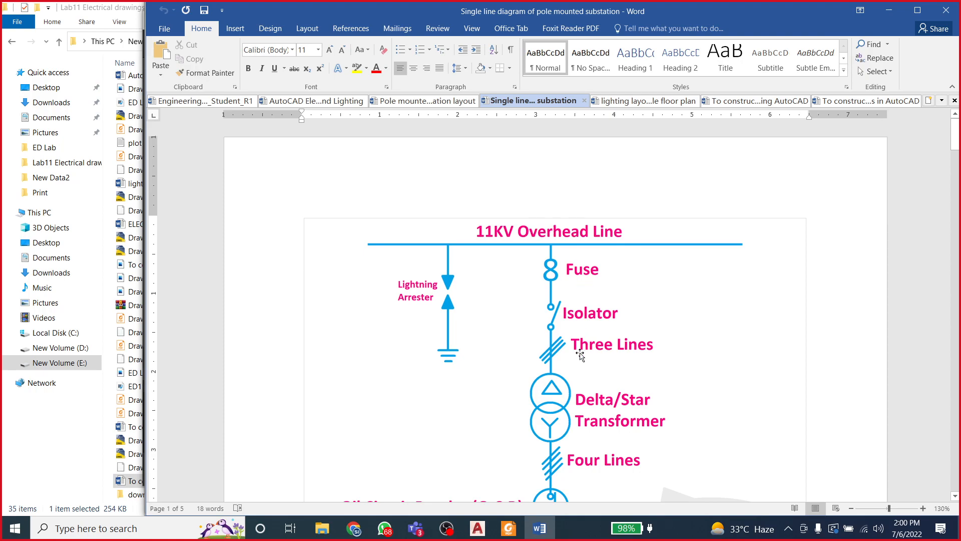
{"action": "scroll", "coordinate": [602, 215], "scroll_direction": "down", "scroll_amount": 1}
{"action": "scroll", "coordinate": [599, 221], "scroll_direction": "up", "scroll_amount": 1}
{"action": "left_click", "coordinate": [477, 528]}
{"action": "left_click", "coordinate": [452, 488]}
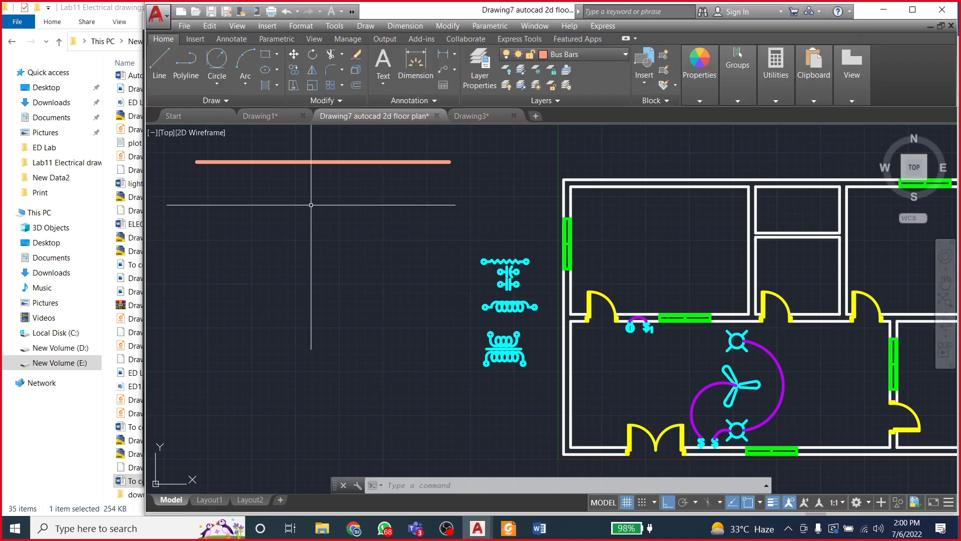
{"action": "type", "text": "l"}
{"action": "key", "text": "Return"}
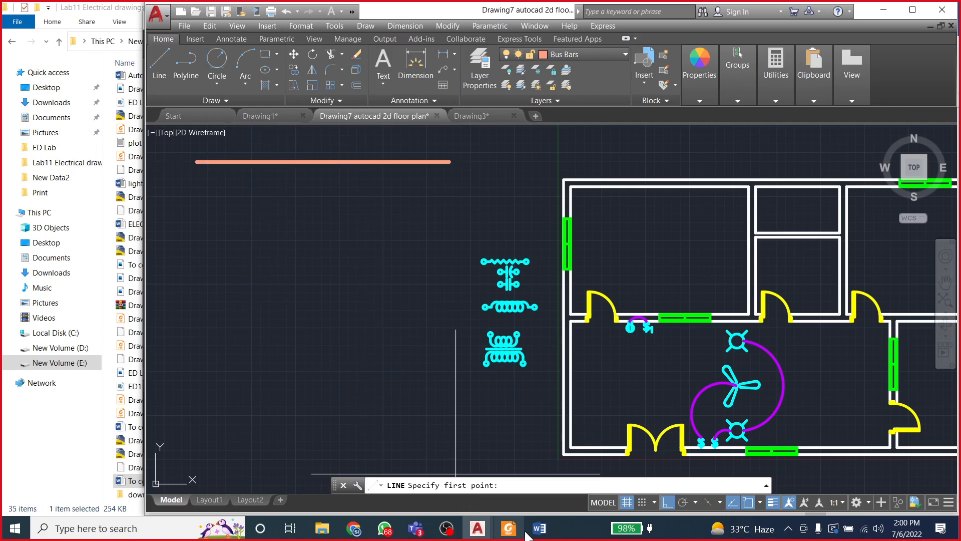
{"action": "left_click", "coordinate": [541, 528]}
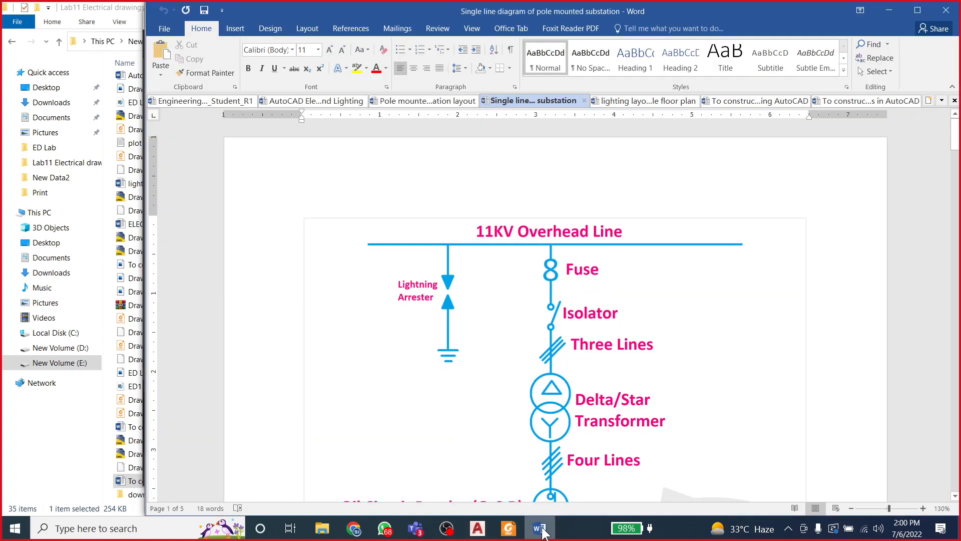
{"action": "left_click", "coordinate": [542, 528]}
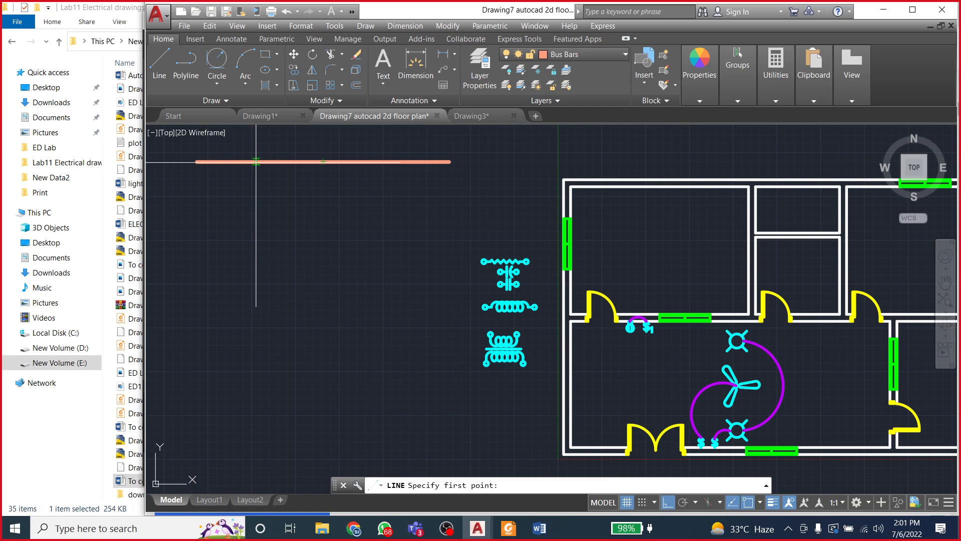
{"action": "key", "text": "Escape"}
{"action": "key", "text": "Escape"}
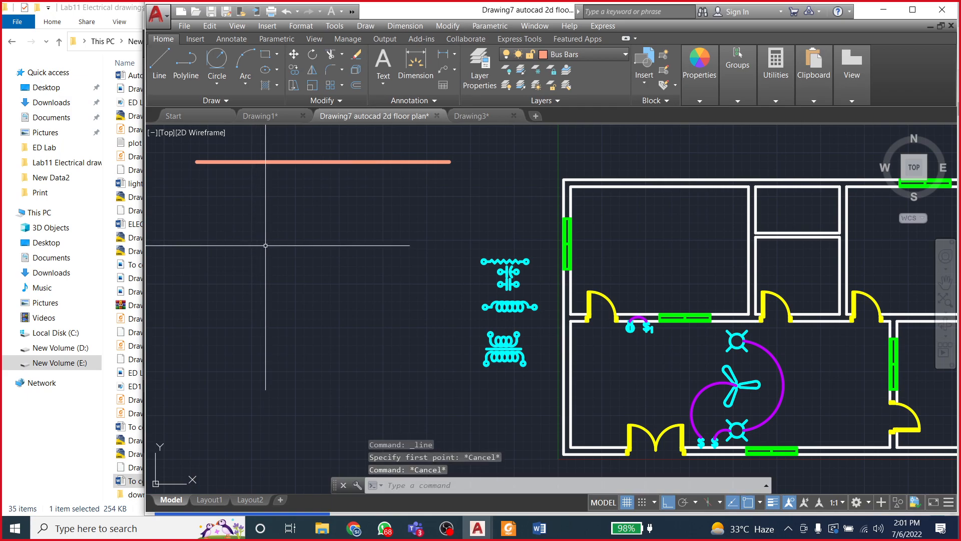
Step: Divide the bus bar line into 4 equal segments
{"action": "type", "text": "divide"}
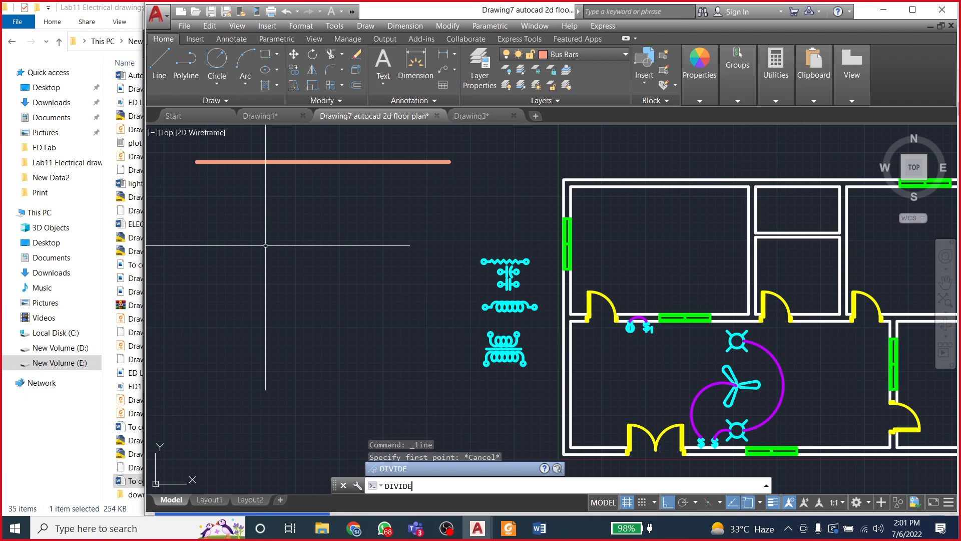
{"action": "key", "text": "Return"}
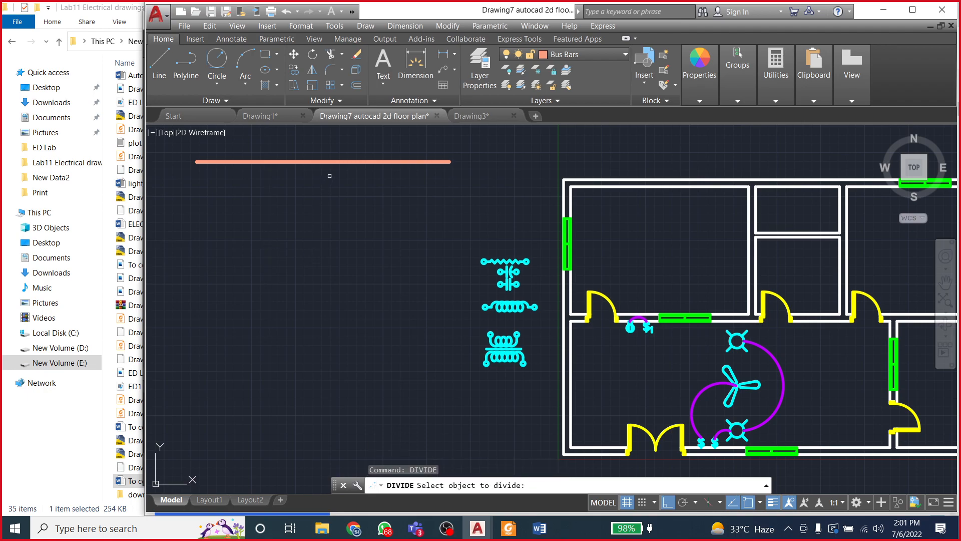
{"action": "left_click", "coordinate": [336, 163]}
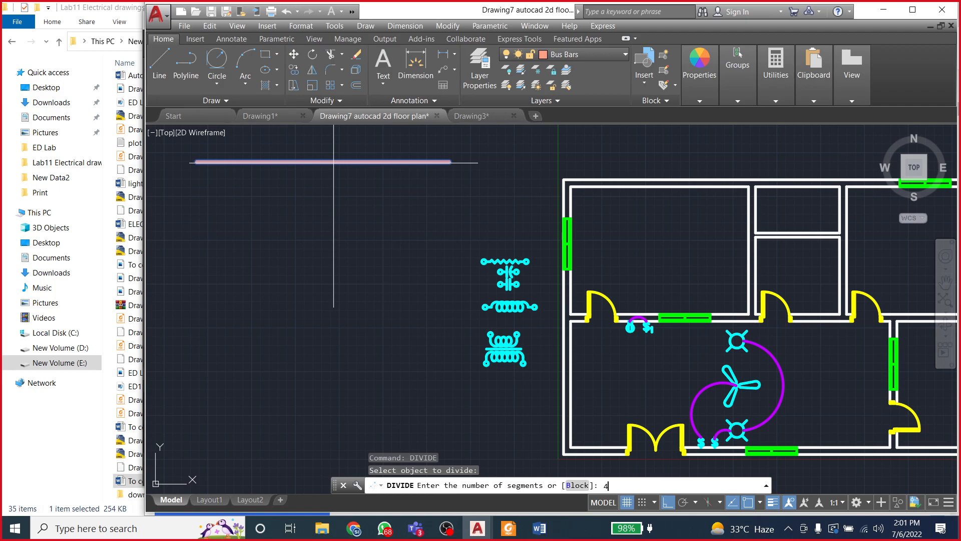
{"action": "key", "text": "Return"}
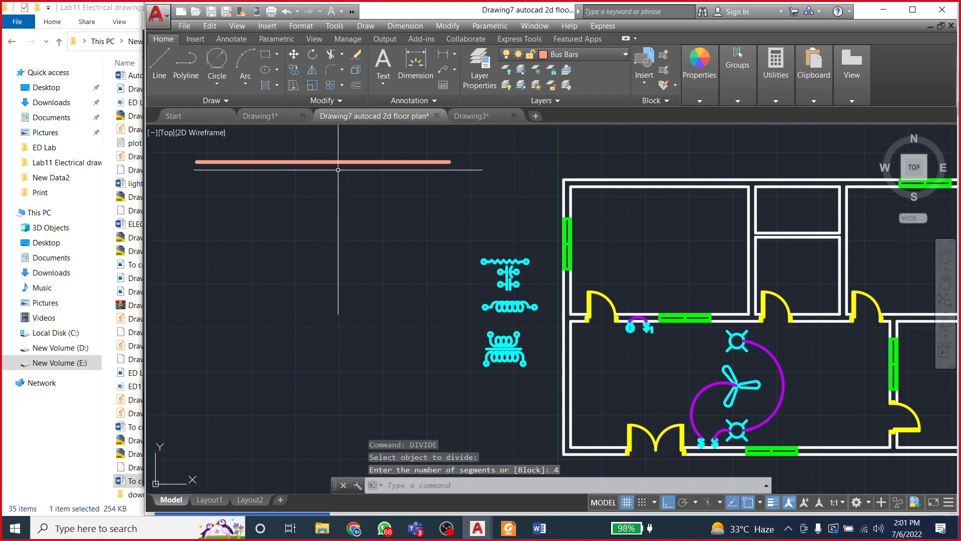
{"action": "scroll", "coordinate": [339, 161], "scroll_direction": "up", "scroll_amount": 3}
{"action": "scroll", "coordinate": [301, 170], "scroll_direction": "down", "scroll_amount": 3}
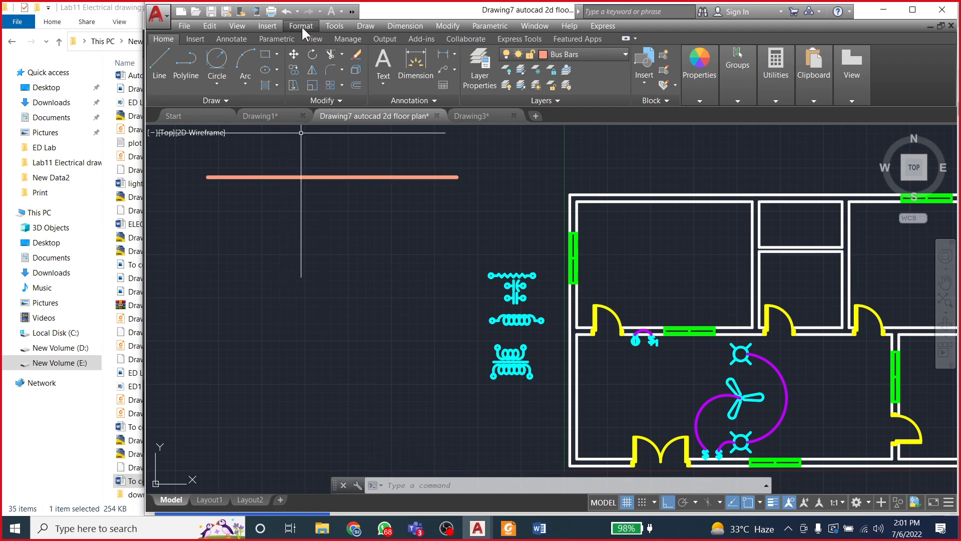
Step: Set the point style to a square with an X through it, keeping the size relative to the screen
{"action": "left_click", "coordinate": [336, 26]}
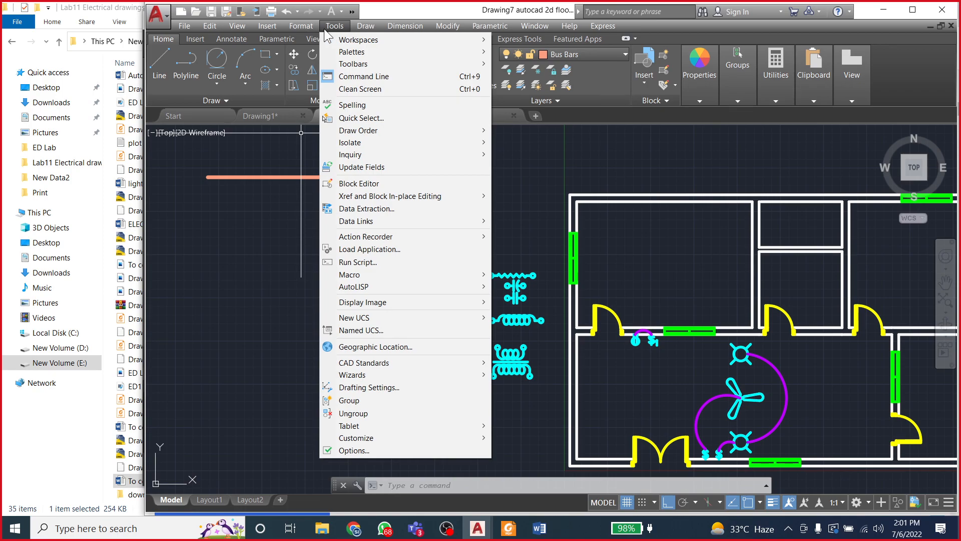
{"action": "mouse_move", "coordinate": [301, 29]}
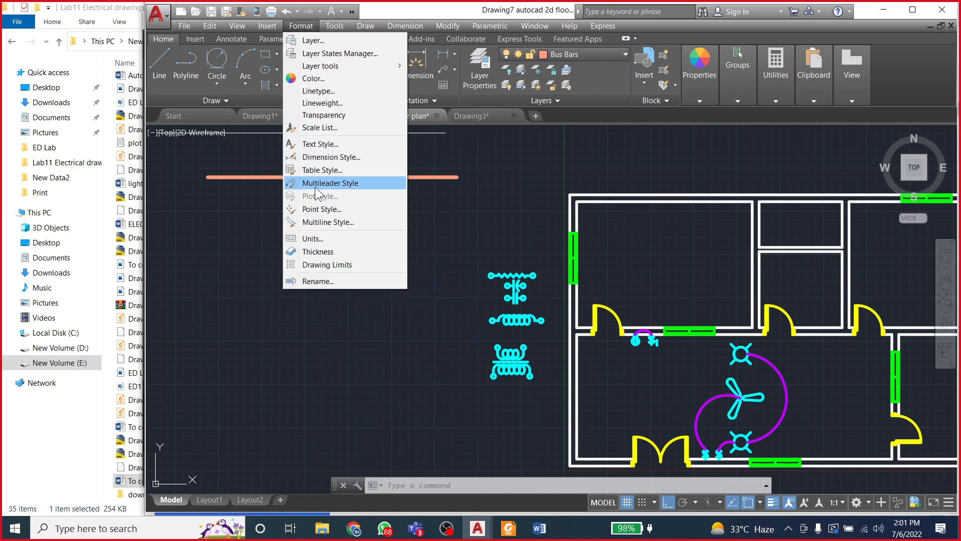
{"action": "left_click", "coordinate": [322, 209]}
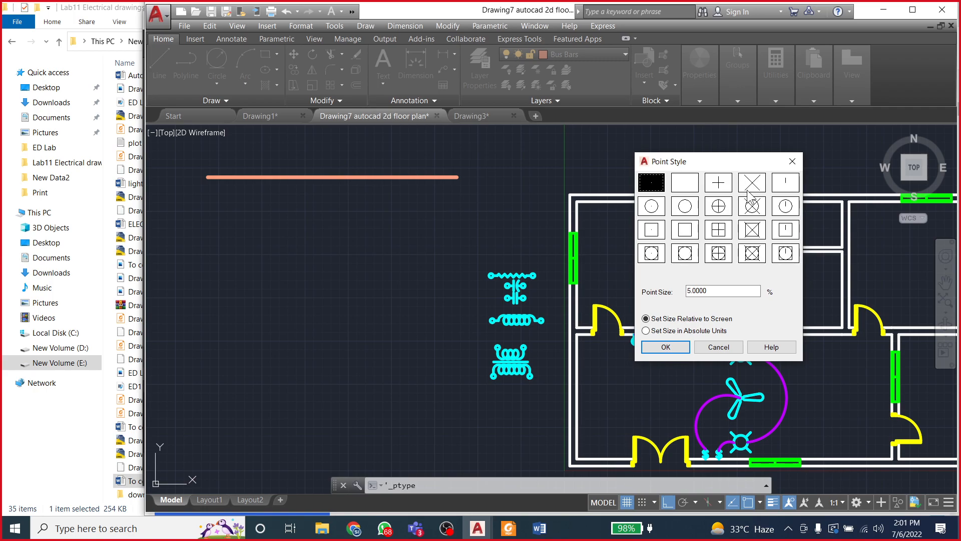
{"action": "left_click", "coordinate": [720, 207]}
{"action": "left_click", "coordinate": [752, 236]}
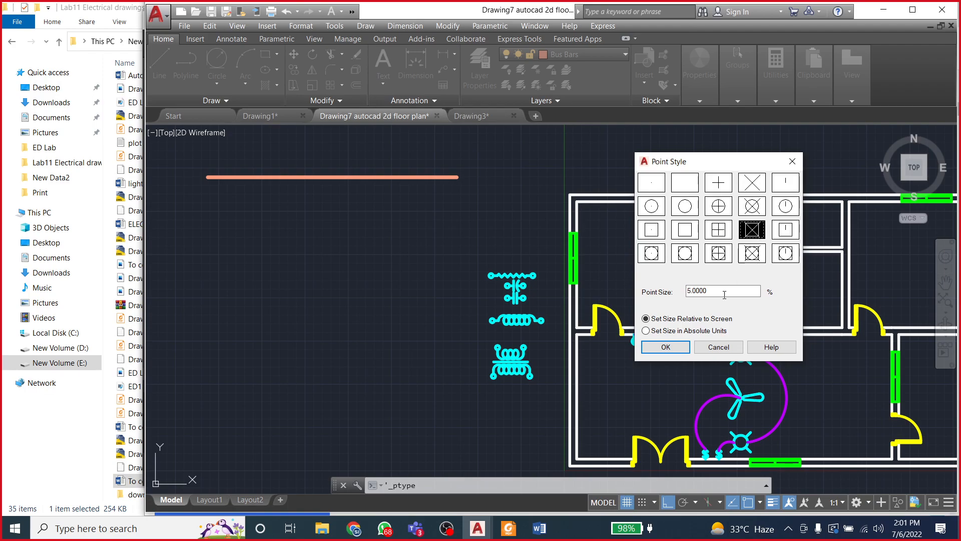
{"action": "left_click", "coordinate": [666, 347]}
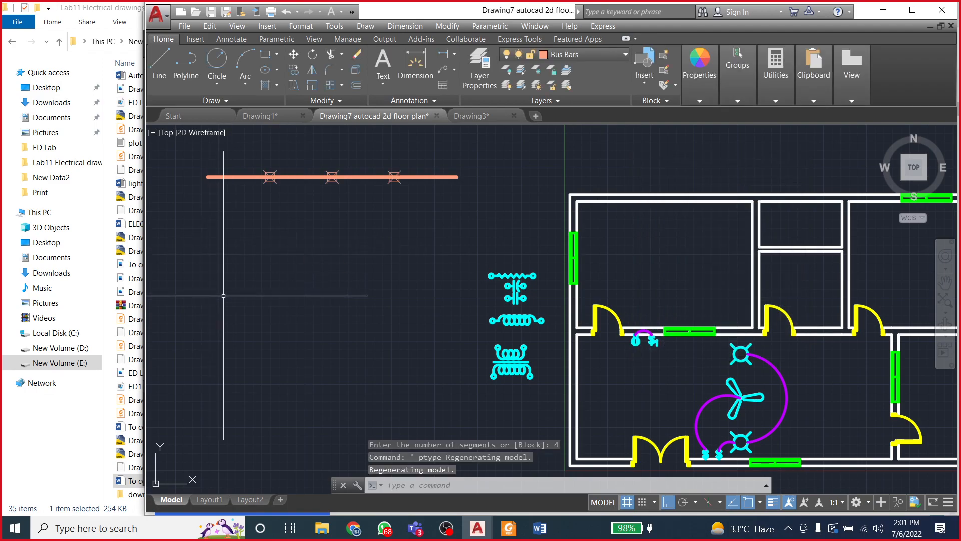
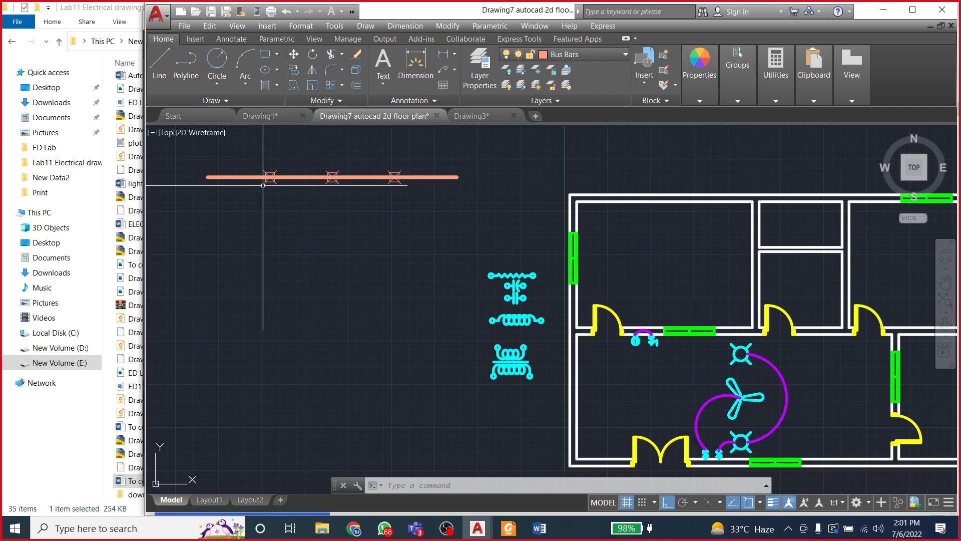
Step: Draw a vertical line 24 units down from the bus bar's first division point, checking the lightning arrester's position in the Word diagram
{"action": "scroll", "coordinate": [265, 163], "scroll_direction": "up", "scroll_amount": 2}
{"action": "left_click", "coordinate": [540, 528]}
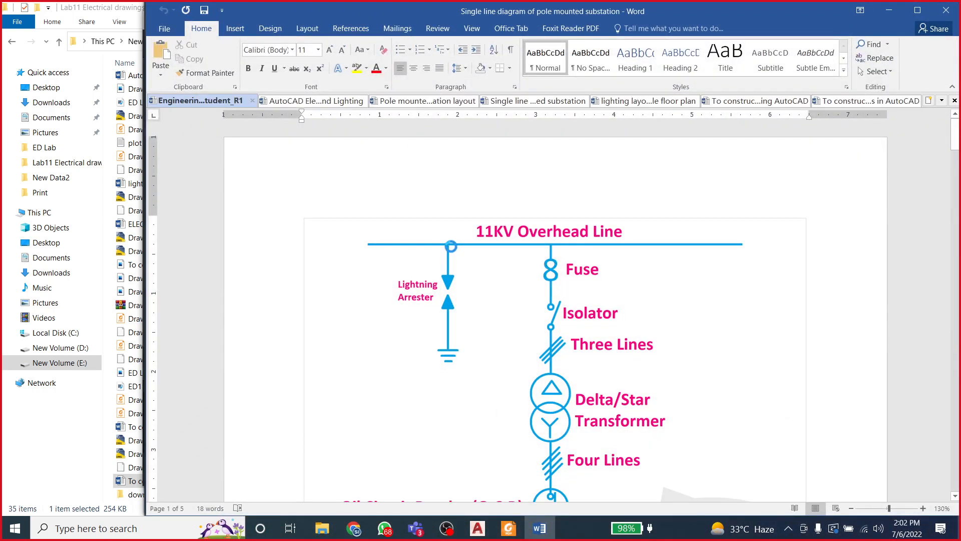
{"action": "left_click", "coordinate": [544, 526]}
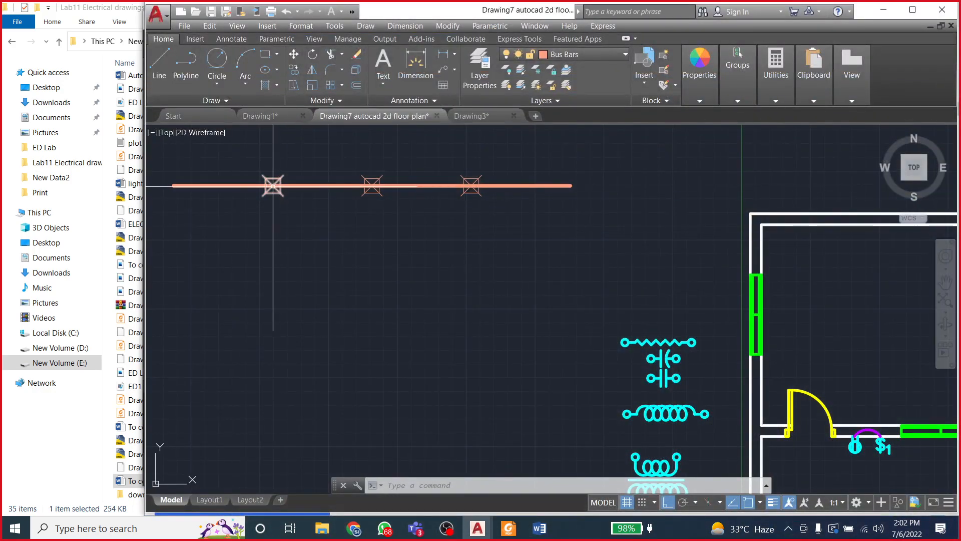
{"action": "left_click", "coordinate": [155, 59]}
{"action": "scroll", "coordinate": [273, 185], "scroll_direction": "up", "scroll_amount": 2}
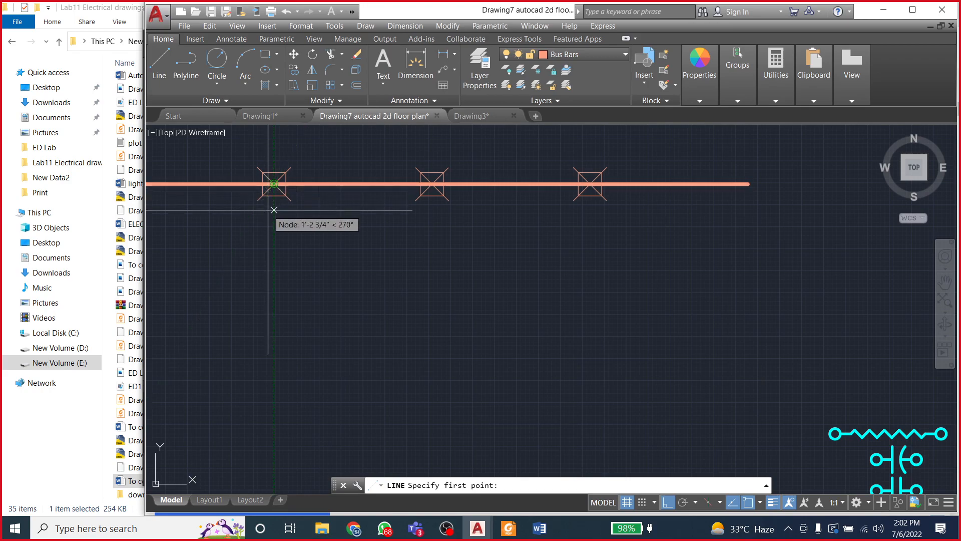
{"action": "left_click", "coordinate": [275, 183]}
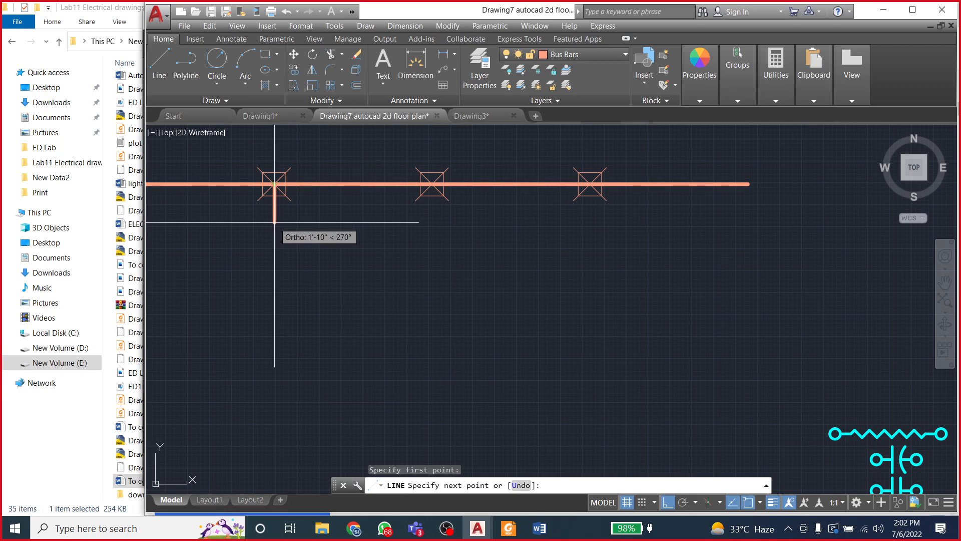
{"action": "type", "text": "24"}
{"action": "key", "text": "Return"}
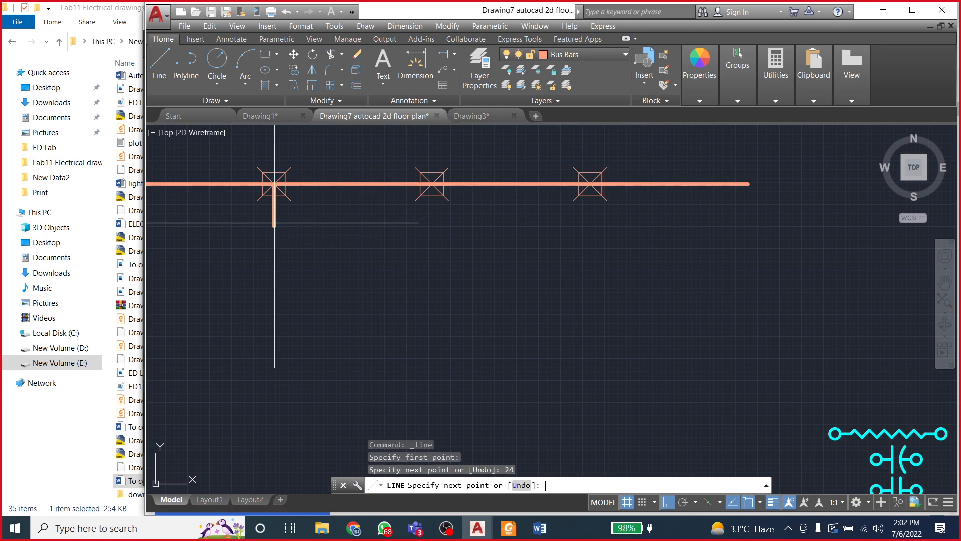
{"action": "key", "text": "Escape"}
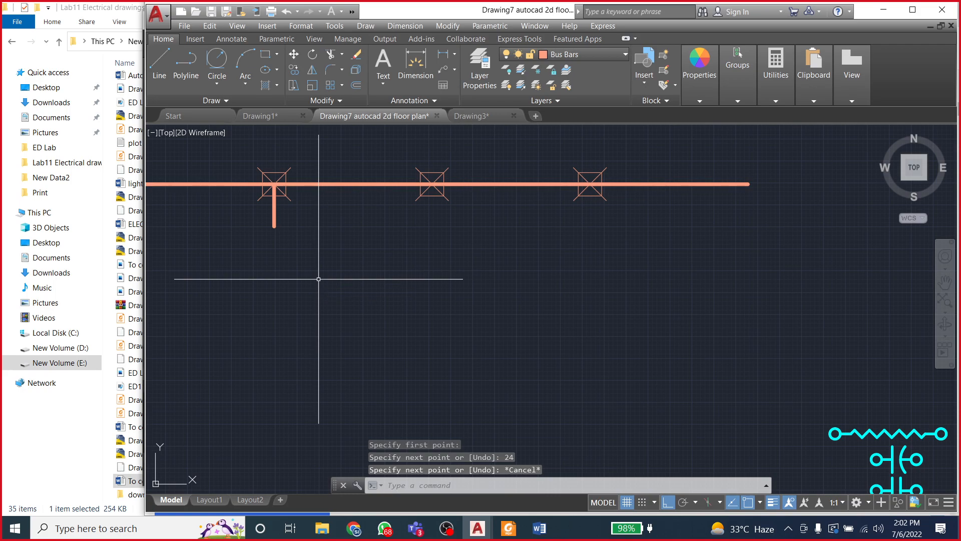
Step: Check the lightning arrester in the Word diagram and try to draw a 66-unit horizontal line rightward from the vertical line's lower end
{"action": "scroll", "coordinate": [314, 276], "scroll_direction": "down", "scroll_amount": 2}
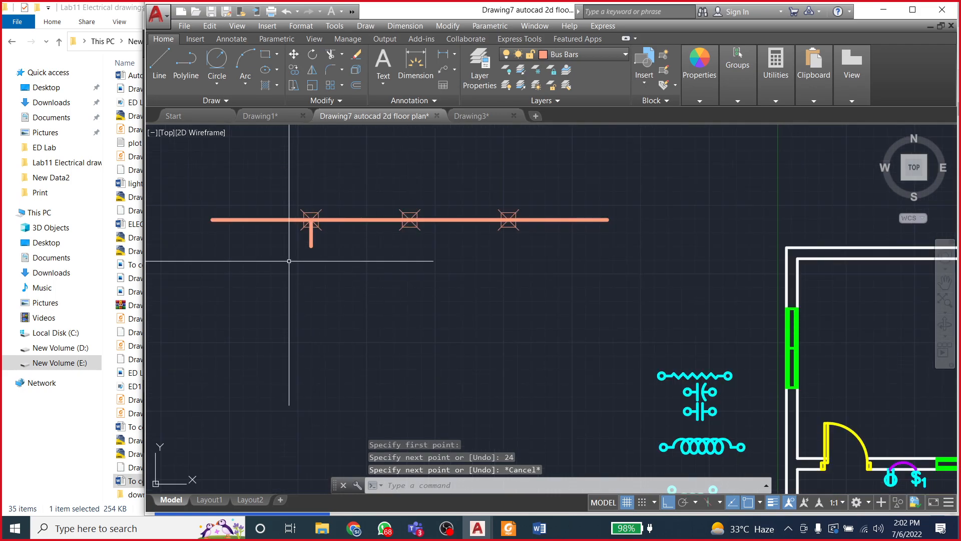
{"action": "left_click", "coordinate": [539, 528]}
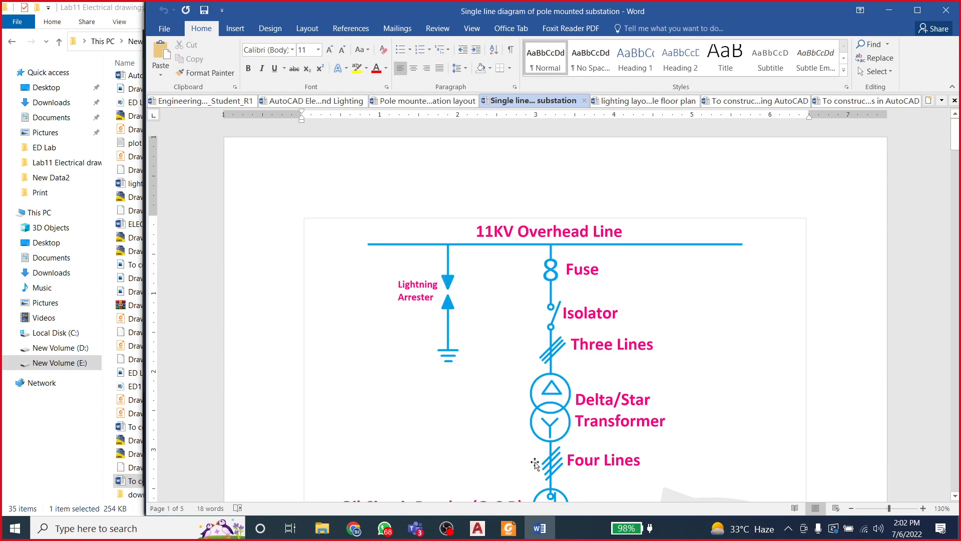
{"action": "key", "text": "alt+Tab"}
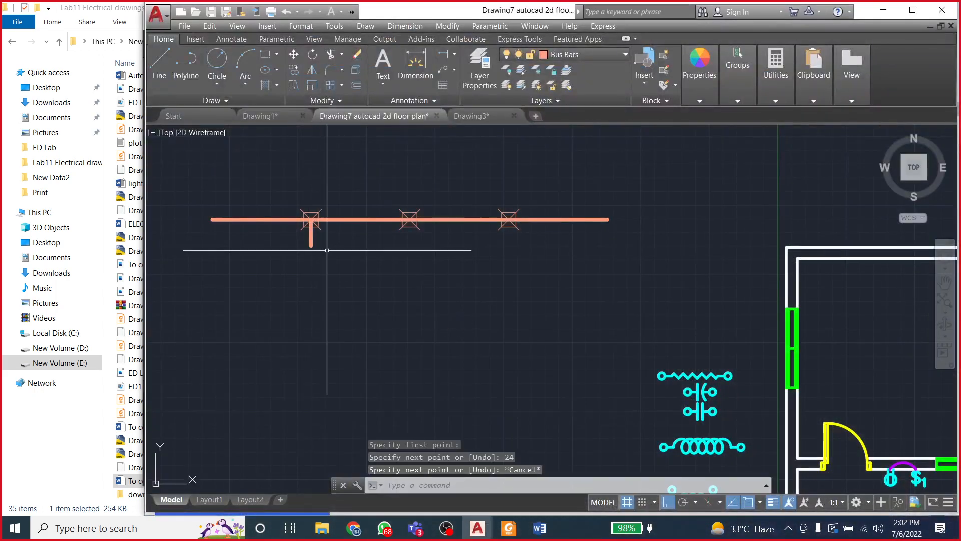
{"action": "left_click", "coordinate": [161, 56]}
{"action": "scroll", "coordinate": [306, 252], "scroll_direction": "up", "scroll_amount": 4}
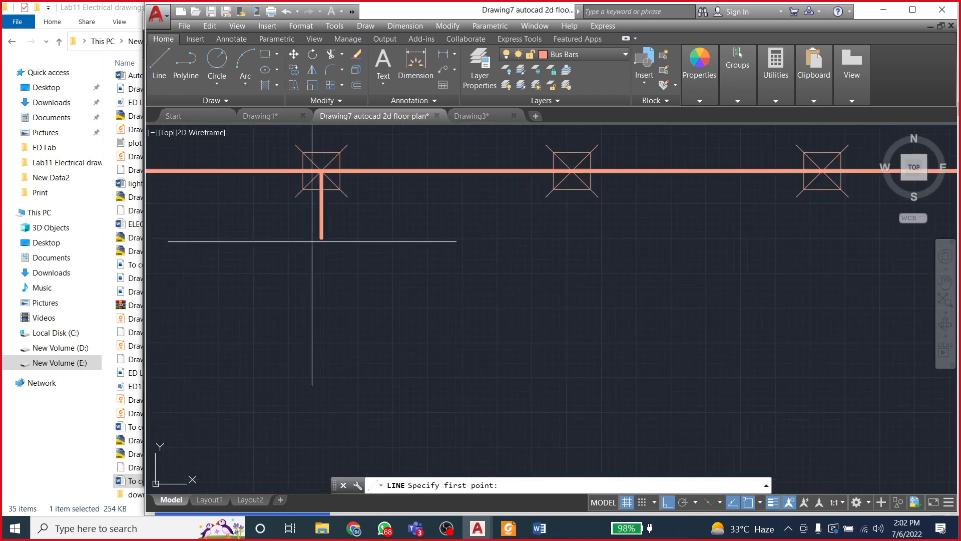
{"action": "left_click", "coordinate": [322, 237]}
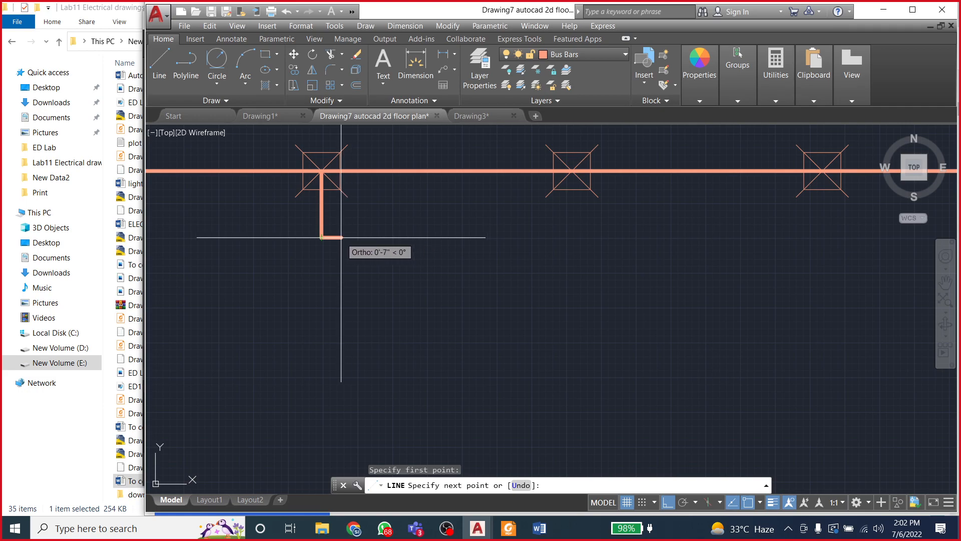
{"action": "type", "text": "66"}
{"action": "key", "text": "Return"}
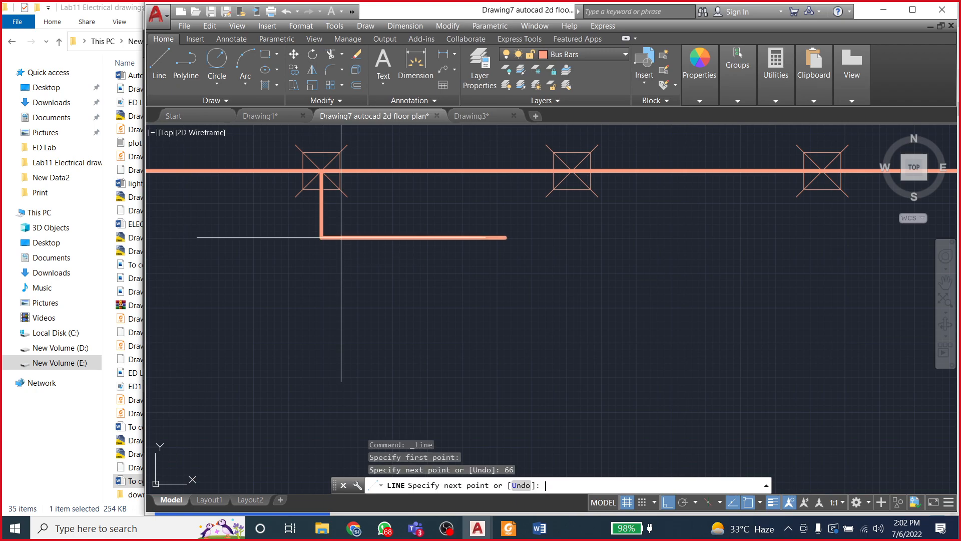
{"action": "left_click", "coordinate": [443, 237]}
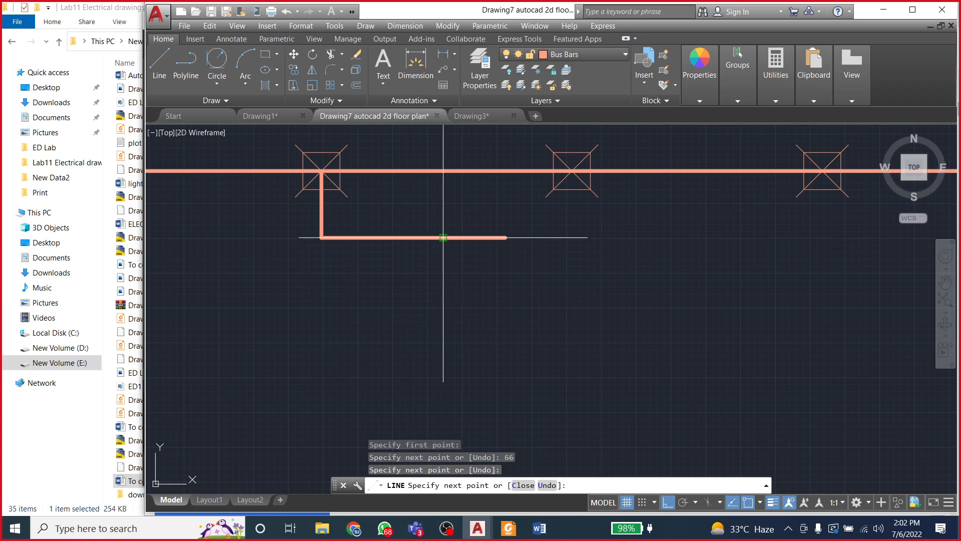
{"action": "left_click", "coordinate": [444, 237]}
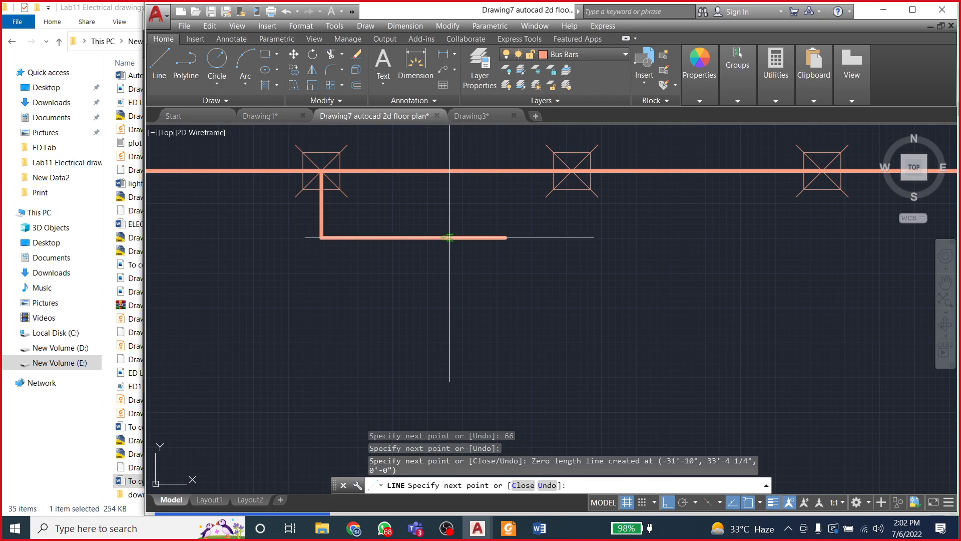
Step: Delete the misdrawn horizontal line and its stray leftover segments below the bus bar
{"action": "key", "text": "Escape"}
{"action": "key", "text": "Escape"}
{"action": "left_click", "coordinate": [419, 238]}
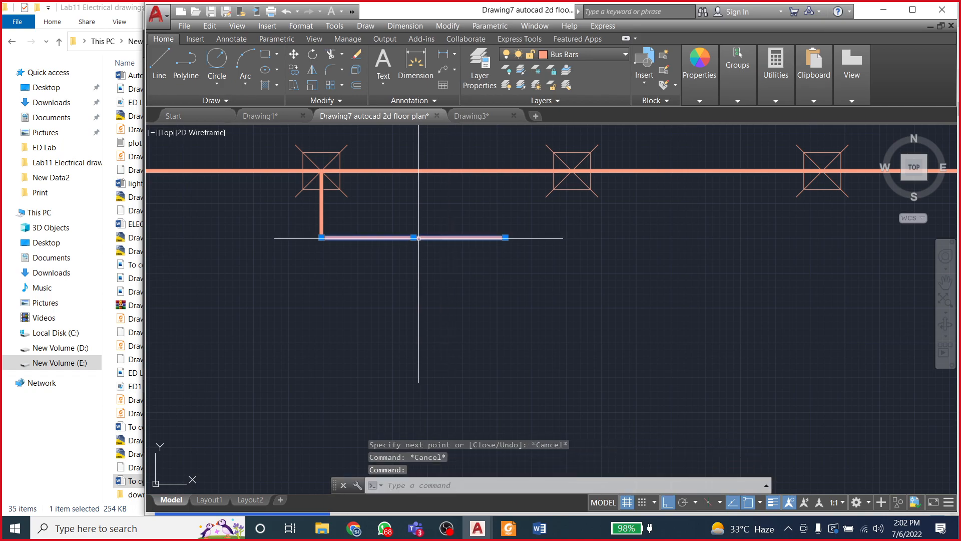
{"action": "key", "text": "Delete"}
{"action": "left_click", "coordinate": [161, 63]}
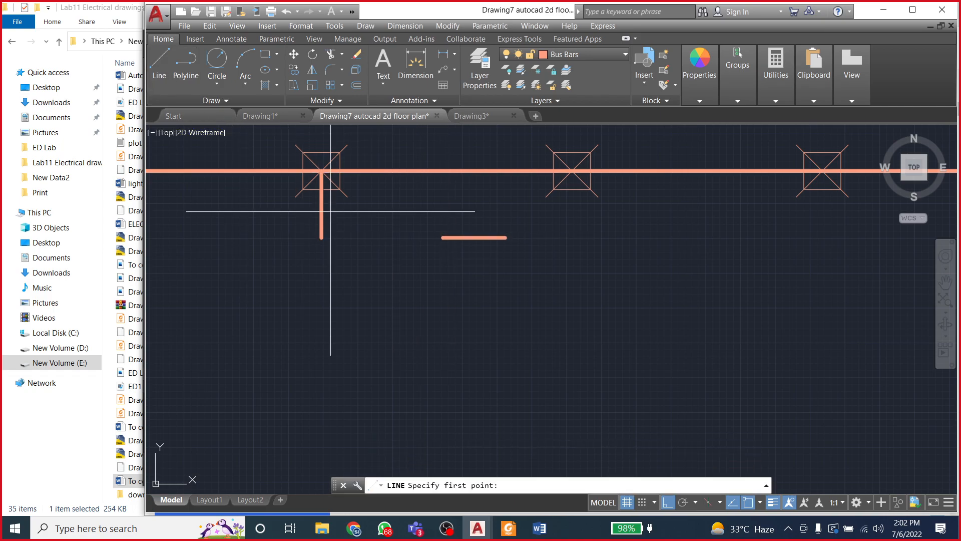
{"action": "key", "text": "Escape"}
{"action": "key", "text": "Escape"}
{"action": "left_click", "coordinate": [450, 238]}
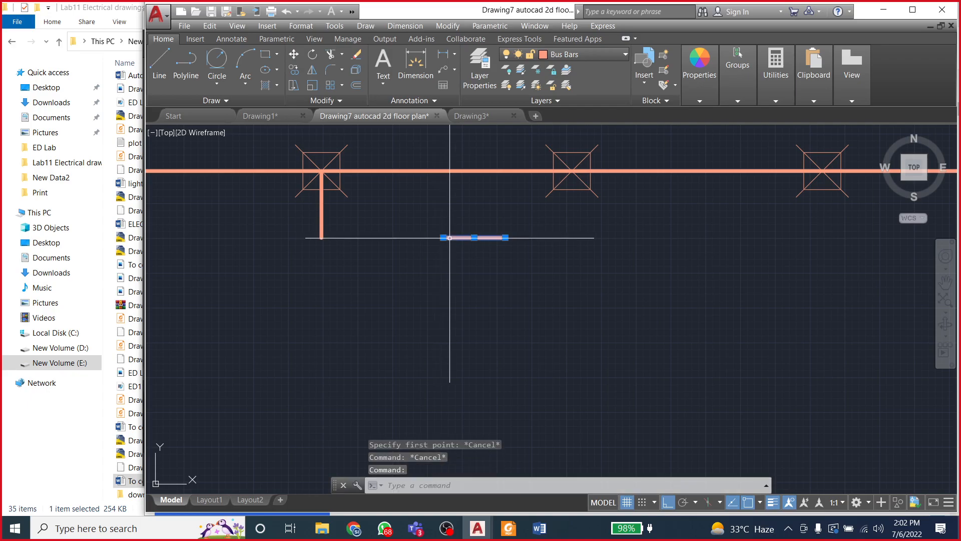
{"action": "key", "text": "Delete"}
{"action": "left_click", "coordinate": [160, 63]}
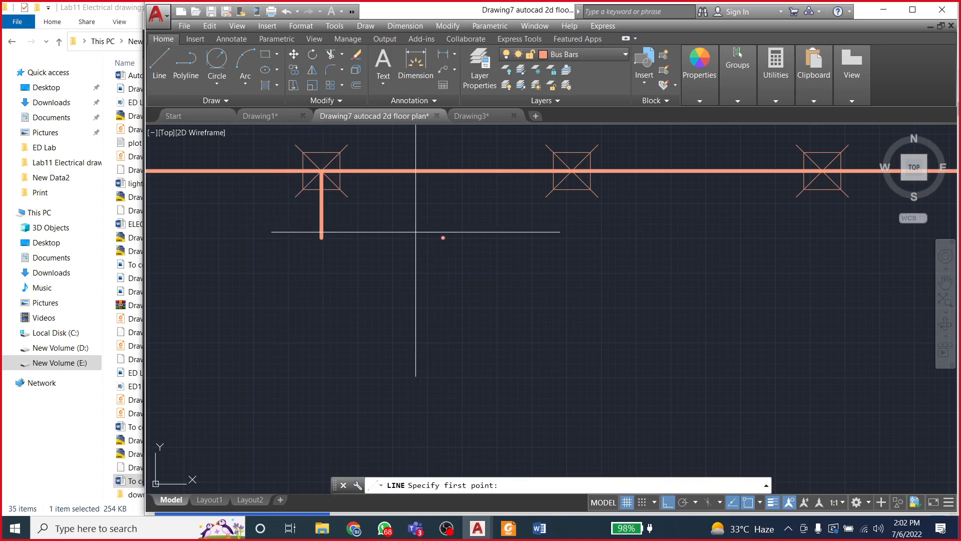
{"action": "key", "text": "Escape"}
{"action": "left_click", "coordinate": [426, 217]}
{"action": "left_click", "coordinate": [480, 271]}
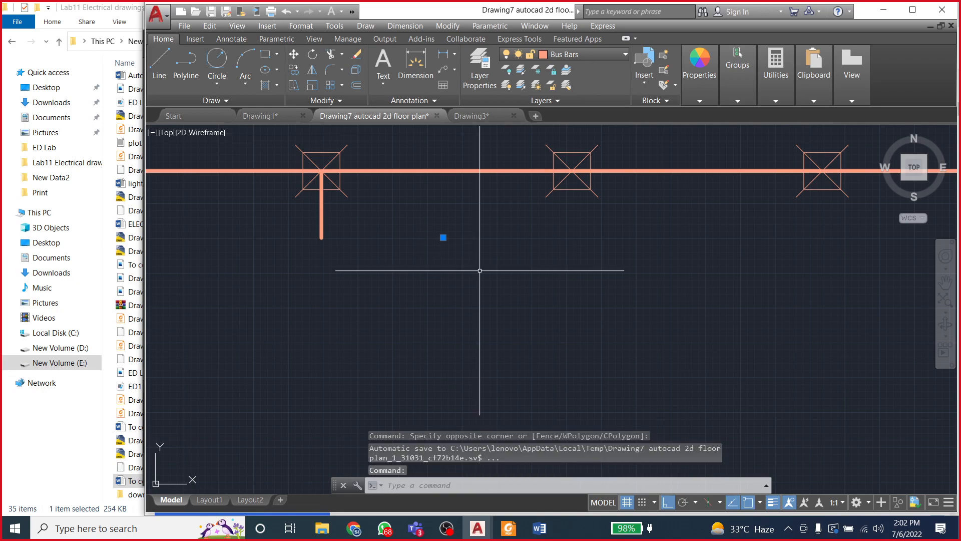
Step: Draw a horizontal line 6 units to the right from the lower end of the vertical line
{"action": "left_click", "coordinate": [156, 56]}
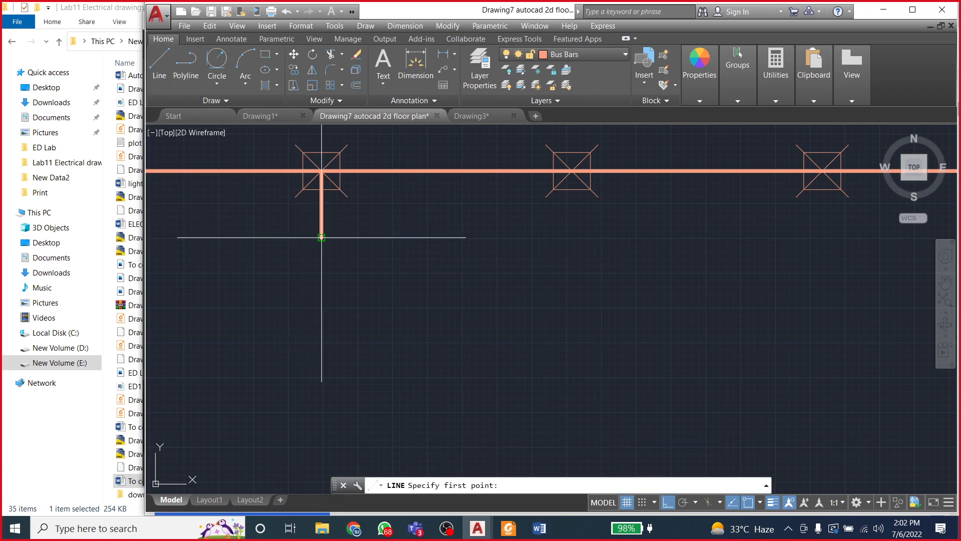
{"action": "left_click", "coordinate": [321, 237]}
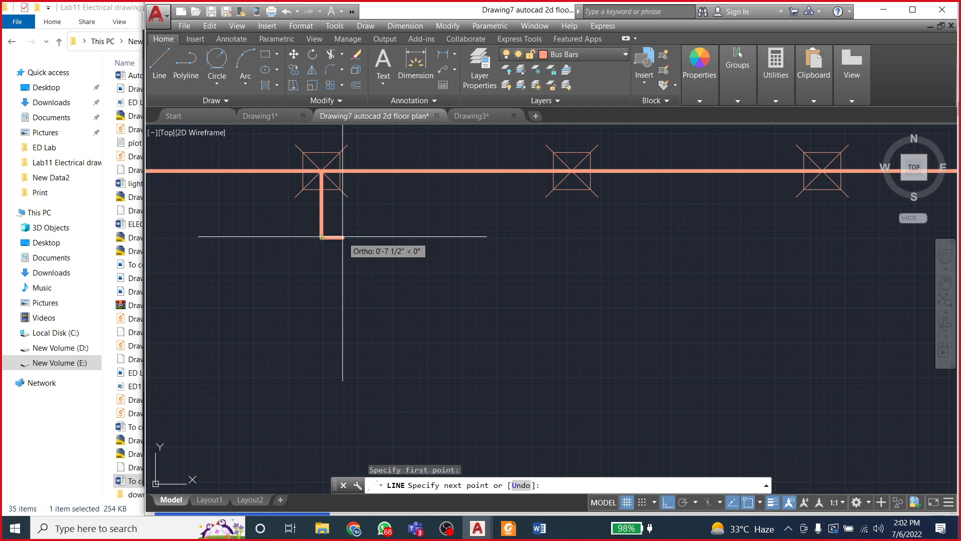
{"action": "type", "text": "6"}
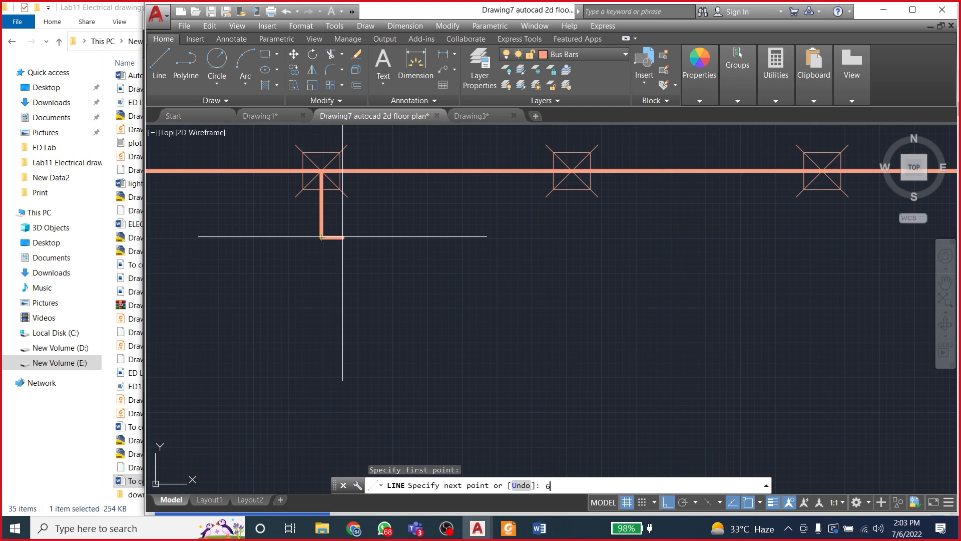
{"action": "key", "text": "Return"}
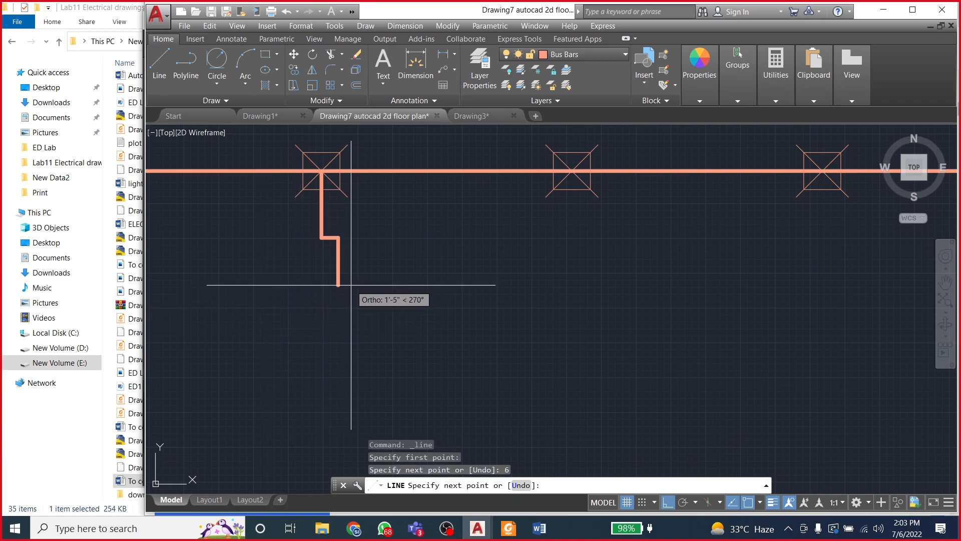
{"action": "key", "text": "Escape"}
Step: Copy the short horizontal line so the copy's right end meets the lower end of the vertical line
{"action": "scroll", "coordinate": [322, 242], "scroll_direction": "up", "scroll_amount": 3}
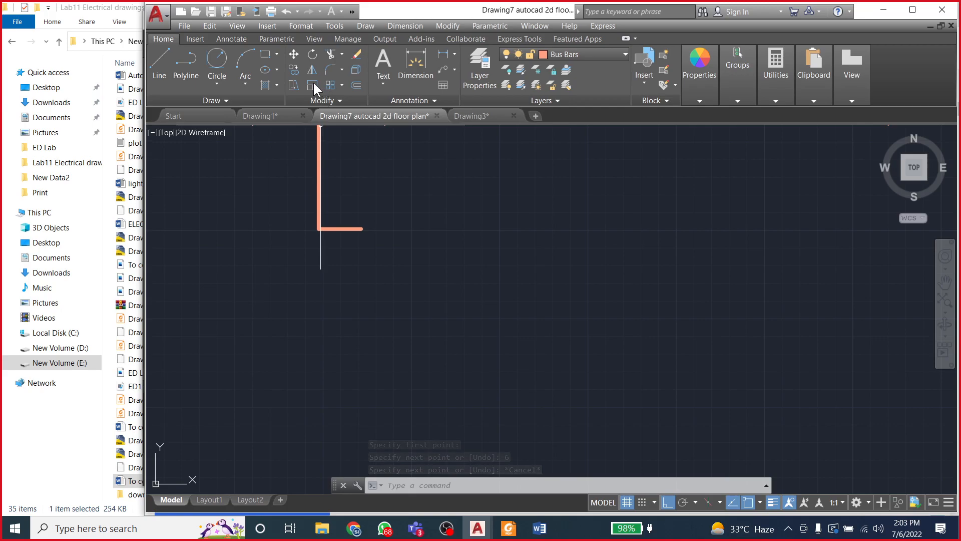
{"action": "left_click", "coordinate": [294, 69]}
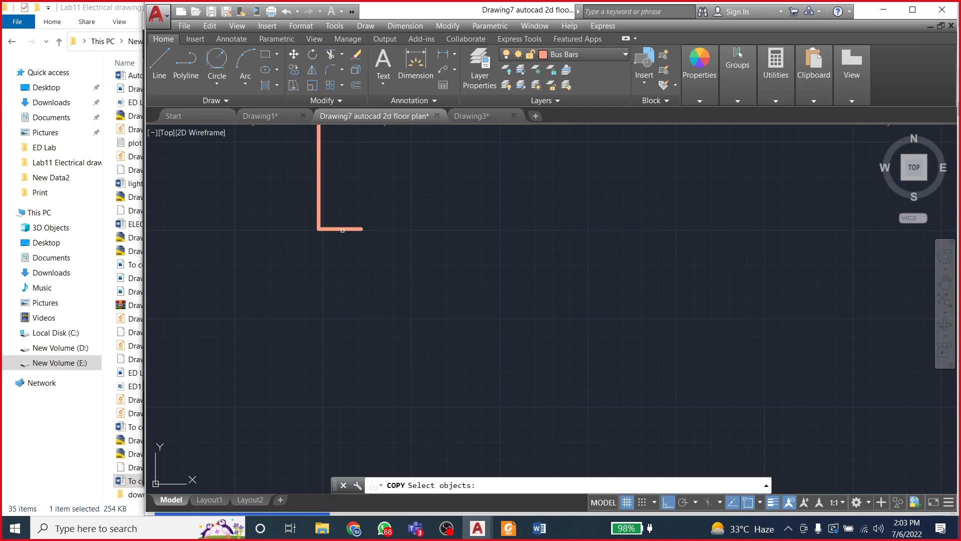
{"action": "left_click", "coordinate": [343, 228]}
{"action": "key", "text": "Return"}
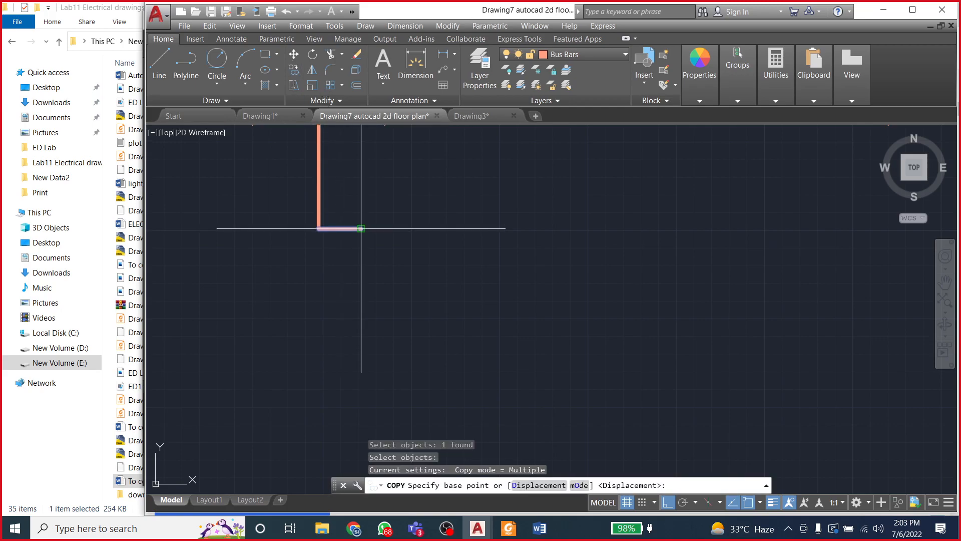
{"action": "left_click", "coordinate": [361, 229]}
{"action": "left_click", "coordinate": [318, 228]}
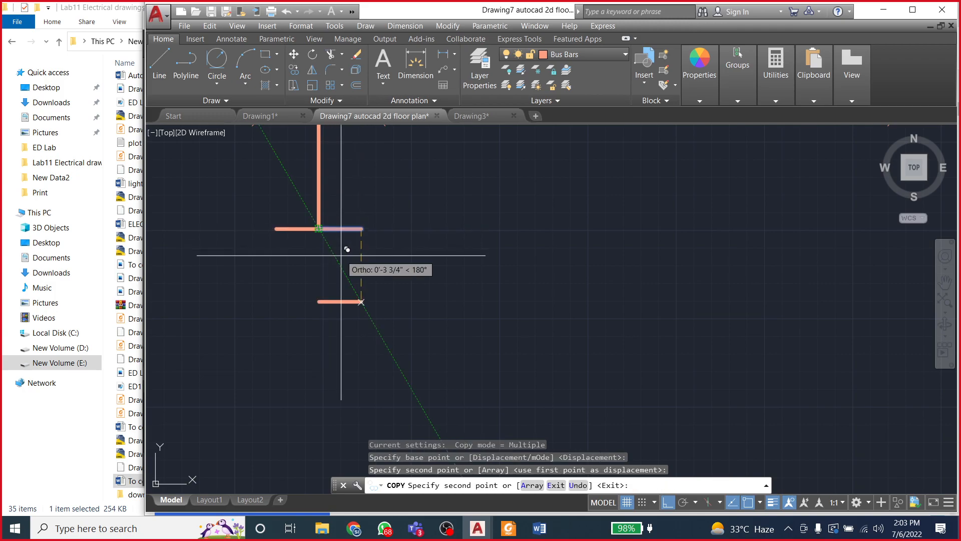
{"action": "key", "text": "Escape"}
Step: With ortho off, draw a slanted line at 300° from the crossbar's left end to a point directly below the vertical line
{"action": "scroll", "coordinate": [346, 280], "scroll_direction": "down", "scroll_amount": 3}
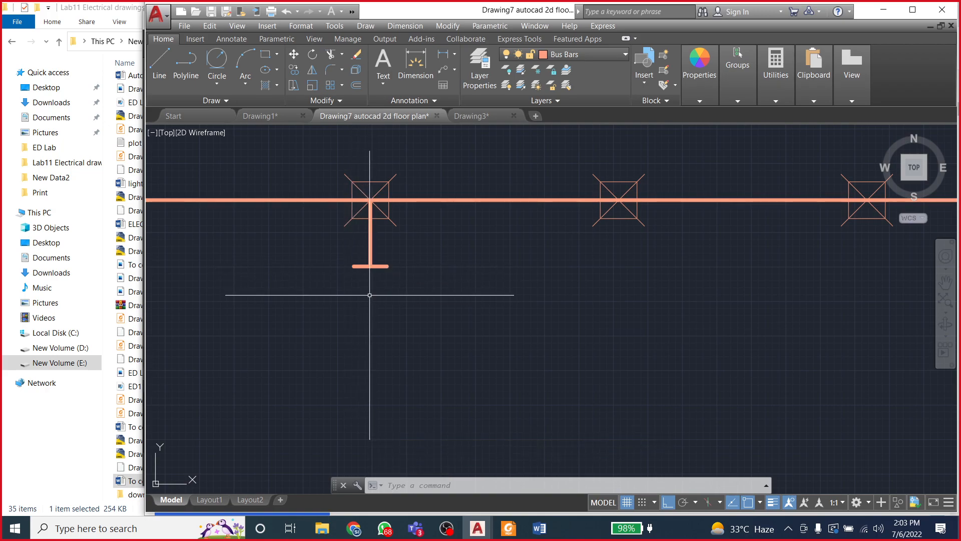
{"action": "left_click", "coordinate": [159, 56]}
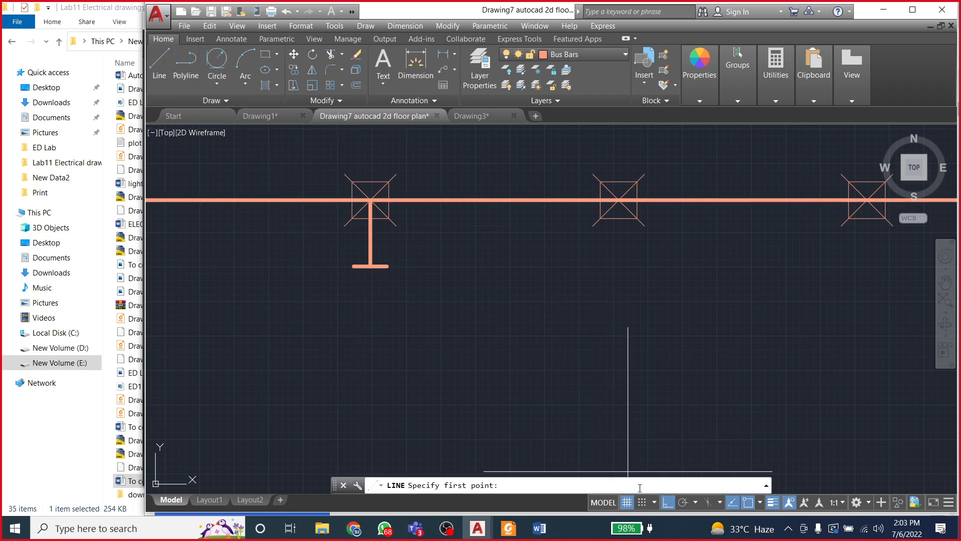
{"action": "left_click", "coordinate": [667, 502]}
{"action": "left_click", "coordinate": [355, 265]}
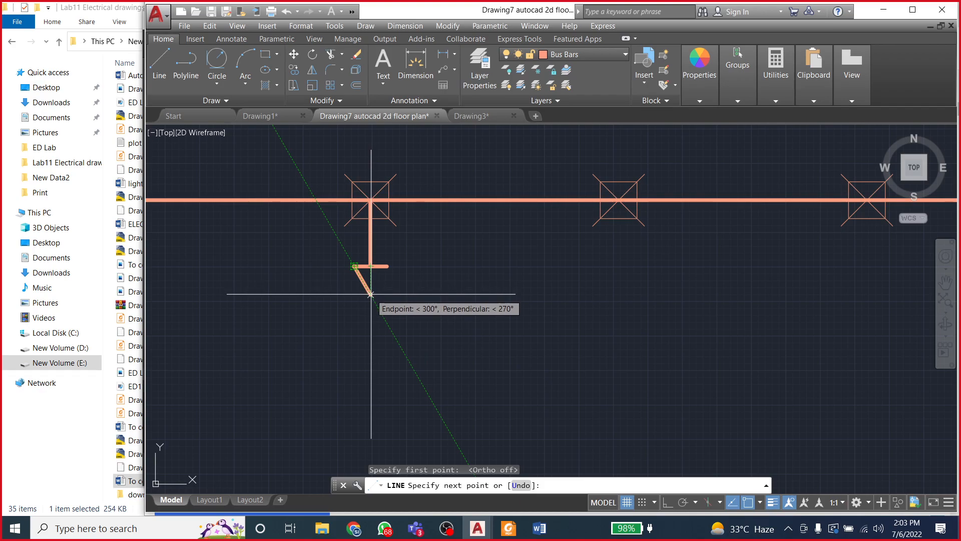
{"action": "left_click", "coordinate": [371, 295]}
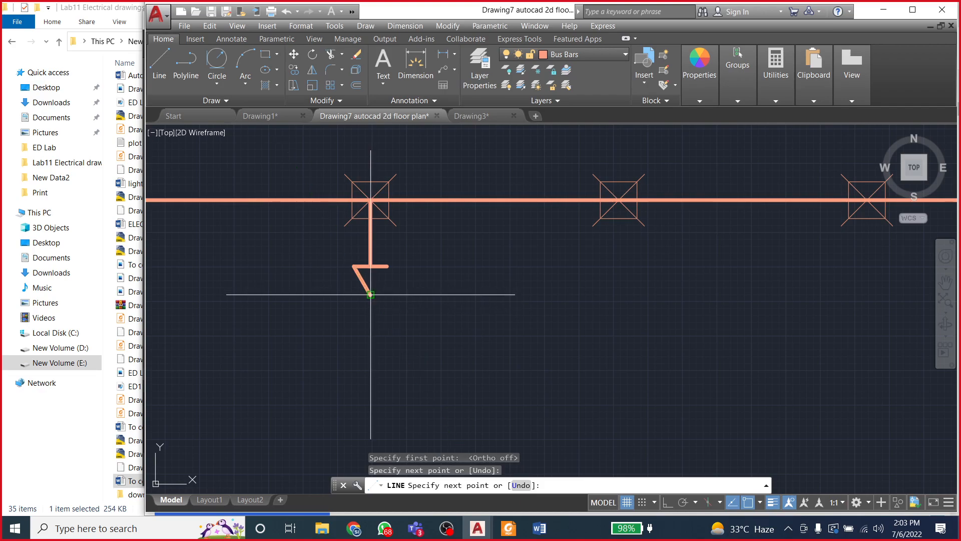
{"action": "key", "text": "Escape"}
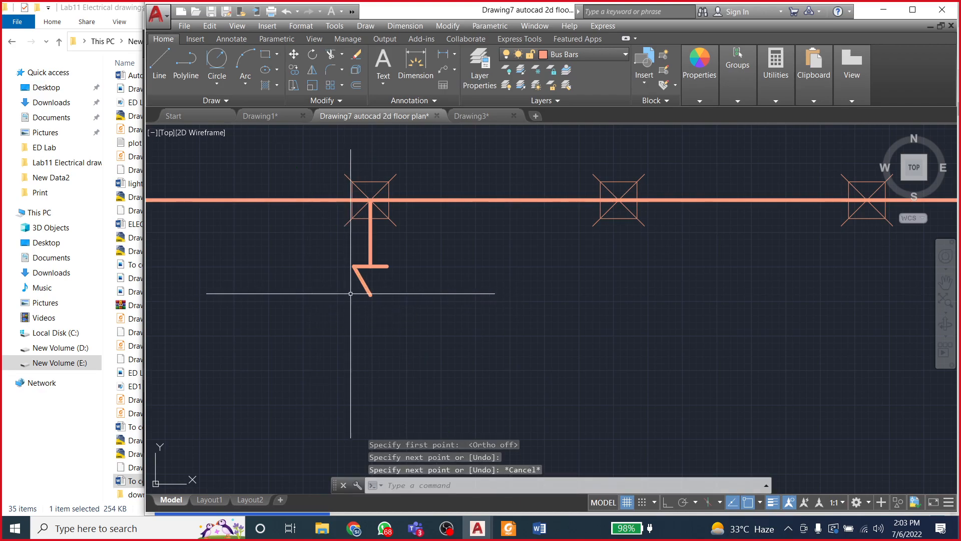
Step: Mirror the slanted line about the vertical line's axis with ortho on, keeping the source, to close the downward triangle
{"action": "left_click", "coordinate": [311, 72]}
{"action": "left_click", "coordinate": [365, 285]}
{"action": "key", "text": "Return"}
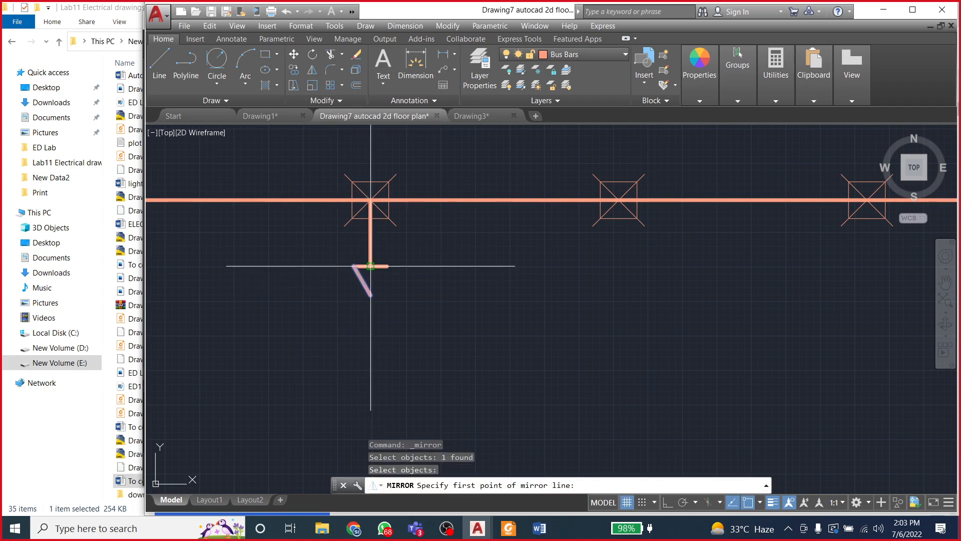
{"action": "key", "text": "F8"}
{"action": "left_click", "coordinate": [371, 266]}
{"action": "left_click", "coordinate": [373, 333]}
{"action": "key", "text": "Return"}
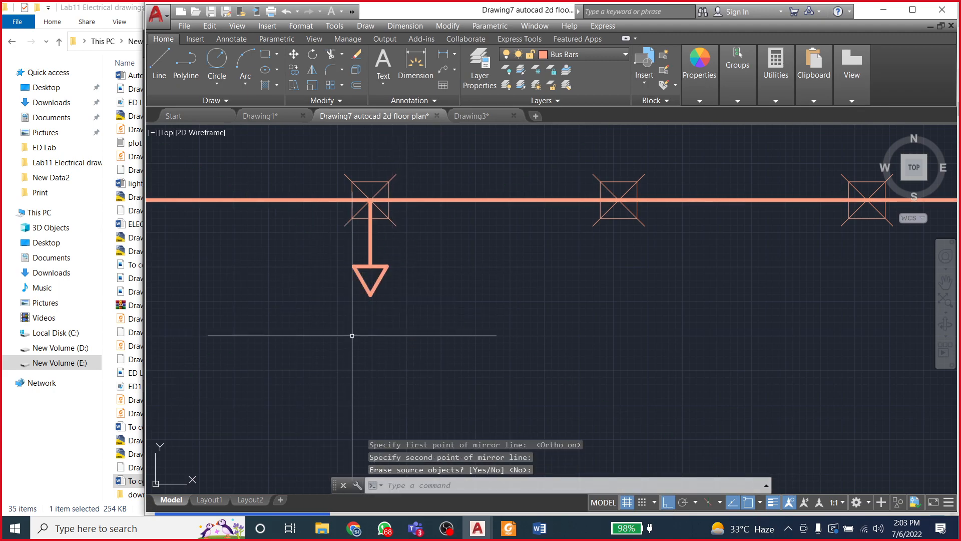
Step: Turn on the Hatches layer and make it current, keeping the Bus Bars layer on
{"action": "scroll", "coordinate": [380, 328], "scroll_direction": "down", "scroll_amount": 2}
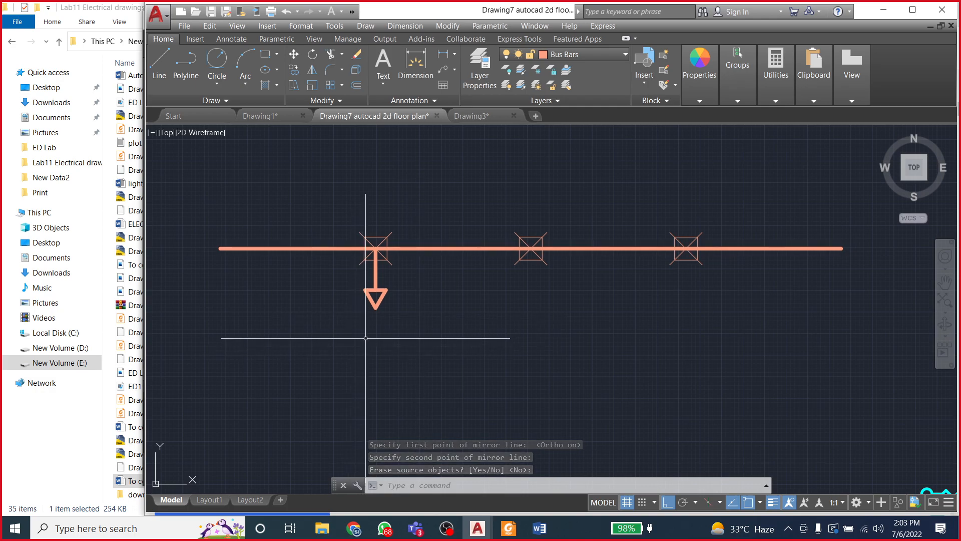
{"action": "left_click", "coordinate": [570, 56]}
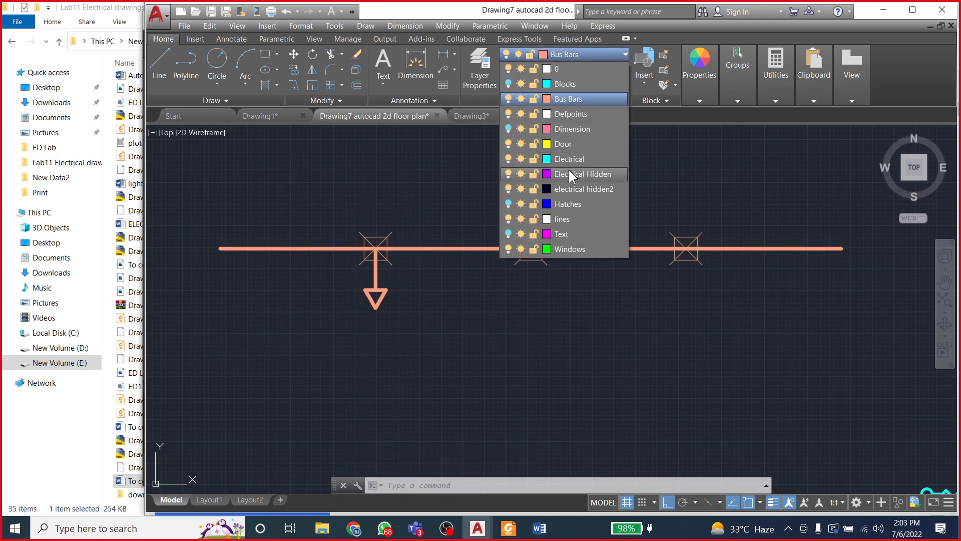
{"action": "left_click", "coordinate": [570, 202]}
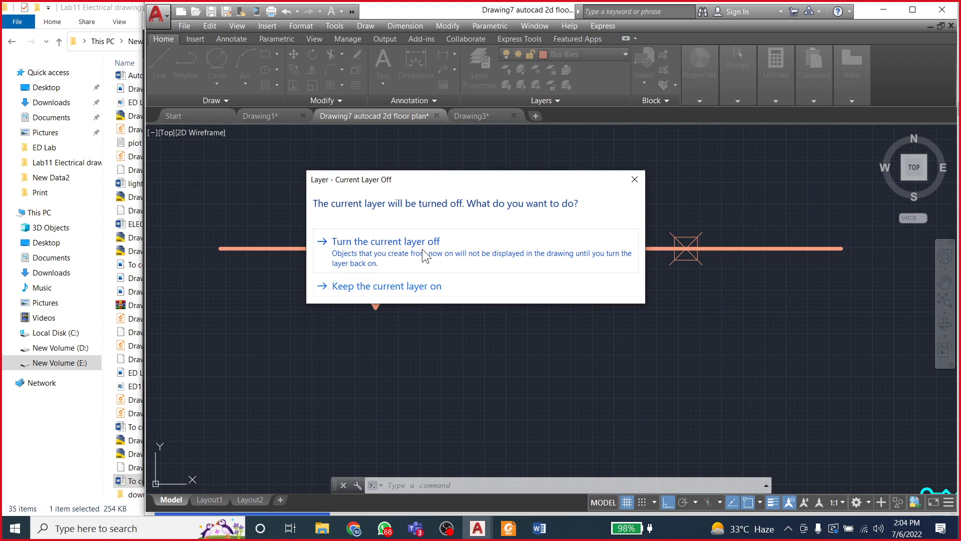
{"action": "left_click", "coordinate": [419, 288]}
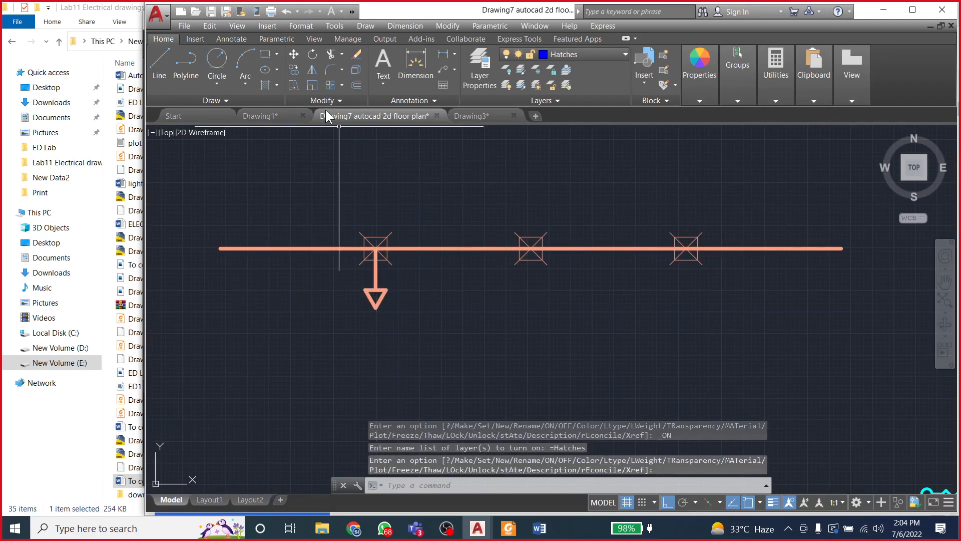
Step: Hatch the inside of the arrester's downward triangle with the ANSI31 pattern at scale 1
{"action": "left_click", "coordinate": [365, 25]}
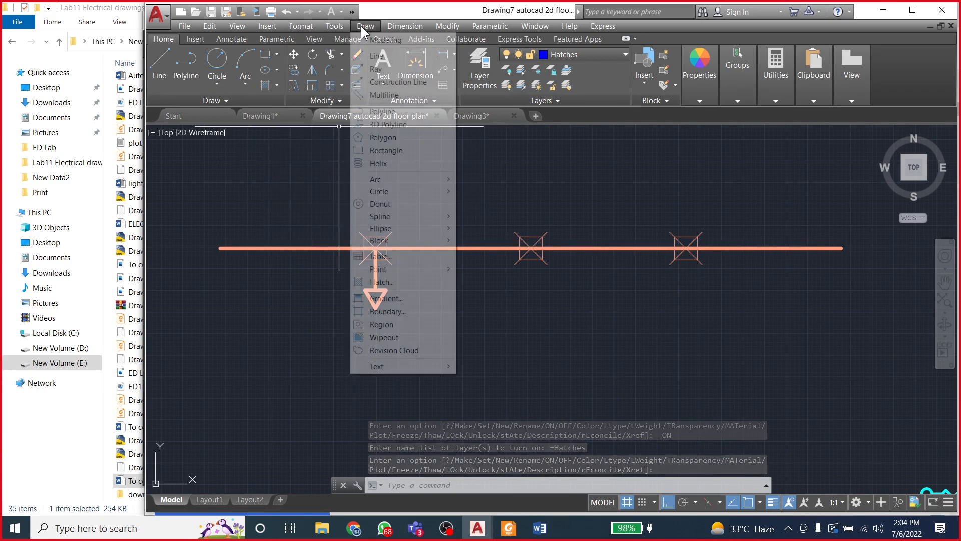
{"action": "left_click", "coordinate": [383, 279]}
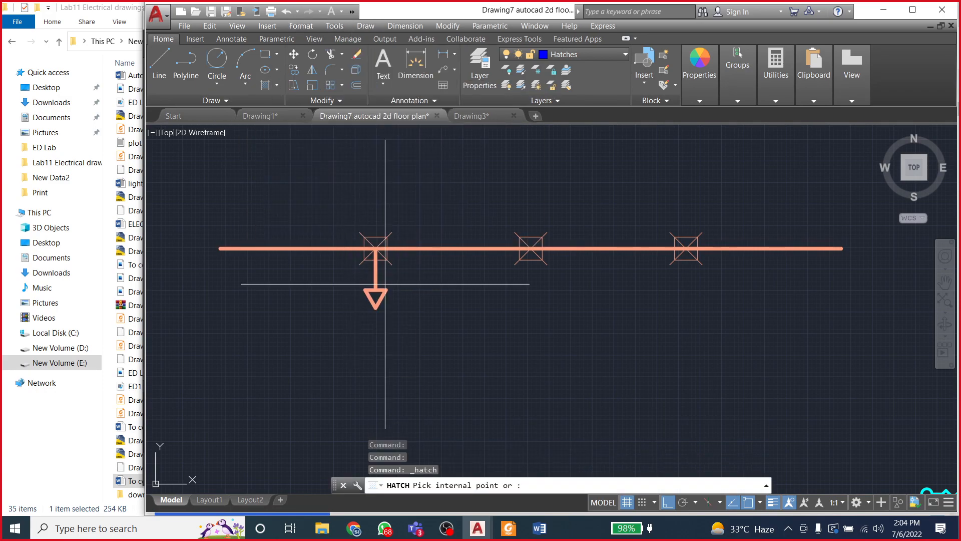
{"action": "scroll", "coordinate": [358, 317], "scroll_direction": "up", "scroll_amount": 2}
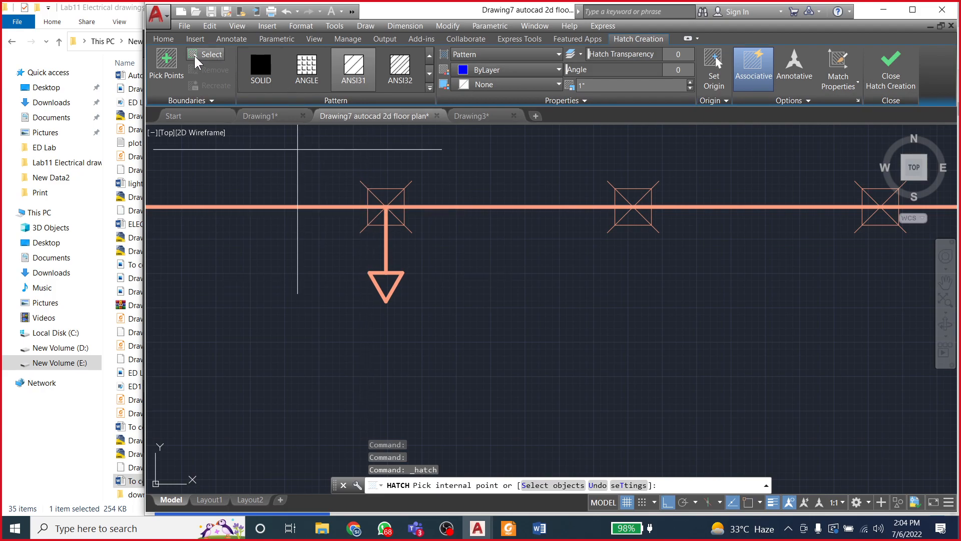
{"action": "left_click", "coordinate": [386, 282]}
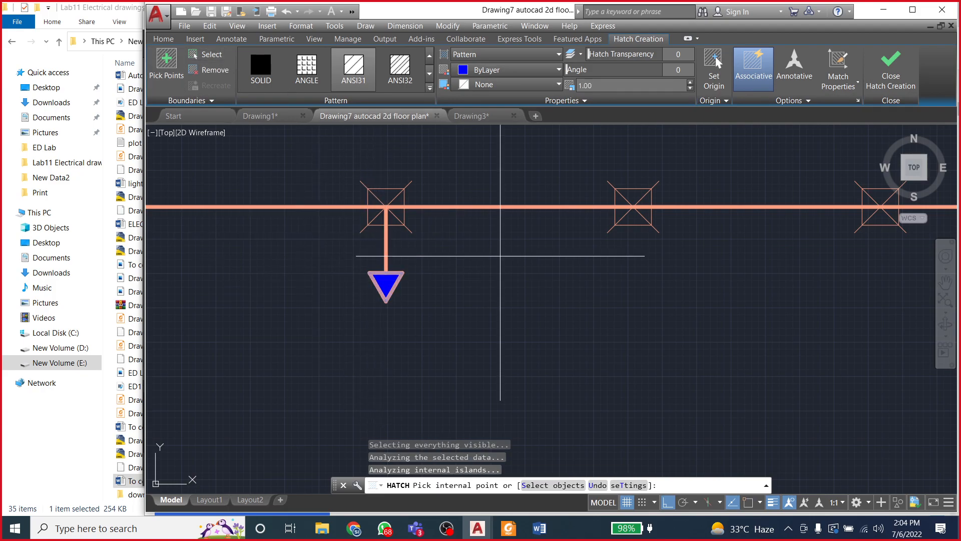
{"action": "left_click", "coordinate": [891, 70]}
Step: Make the lines layer current
{"action": "scroll", "coordinate": [440, 321], "scroll_direction": "down", "scroll_amount": 2}
{"action": "scroll", "coordinate": [448, 318], "scroll_direction": "down", "scroll_amount": 1}
{"action": "scroll", "coordinate": [436, 310], "scroll_direction": "up", "scroll_amount": 3}
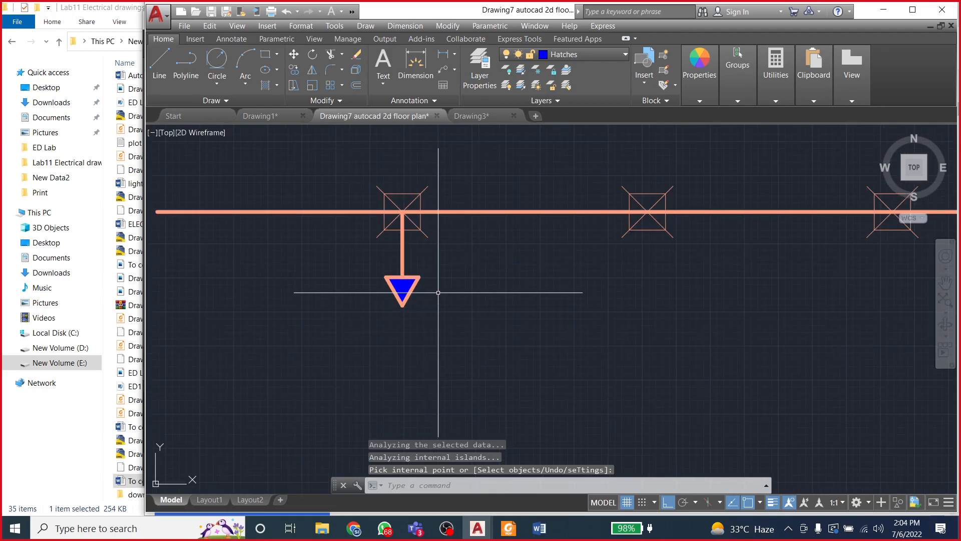
{"action": "left_click", "coordinate": [584, 50]}
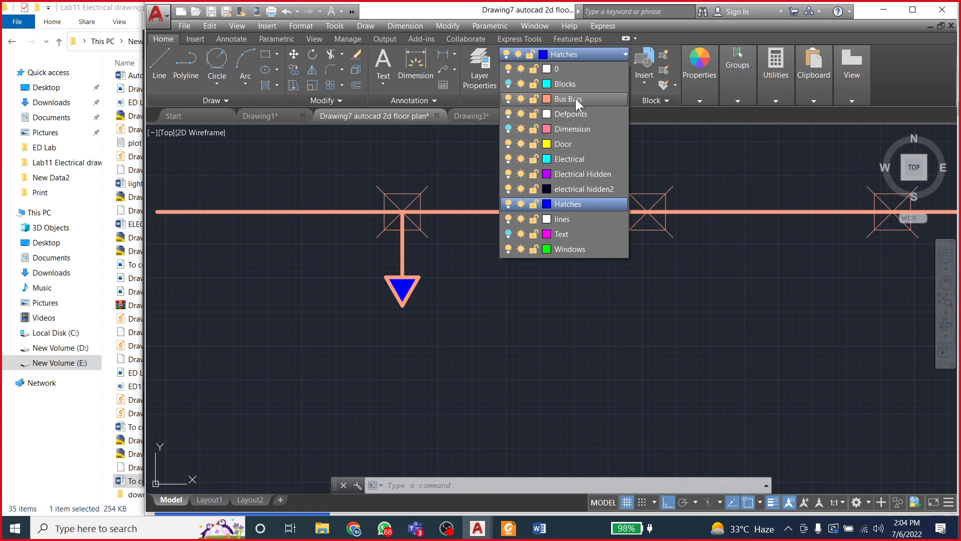
{"action": "left_click", "coordinate": [570, 217]}
Step: Move the vertical line between the bus bar and the triangle onto the lines layer
{"action": "scroll", "coordinate": [360, 239], "scroll_direction": "down", "scroll_amount": 4}
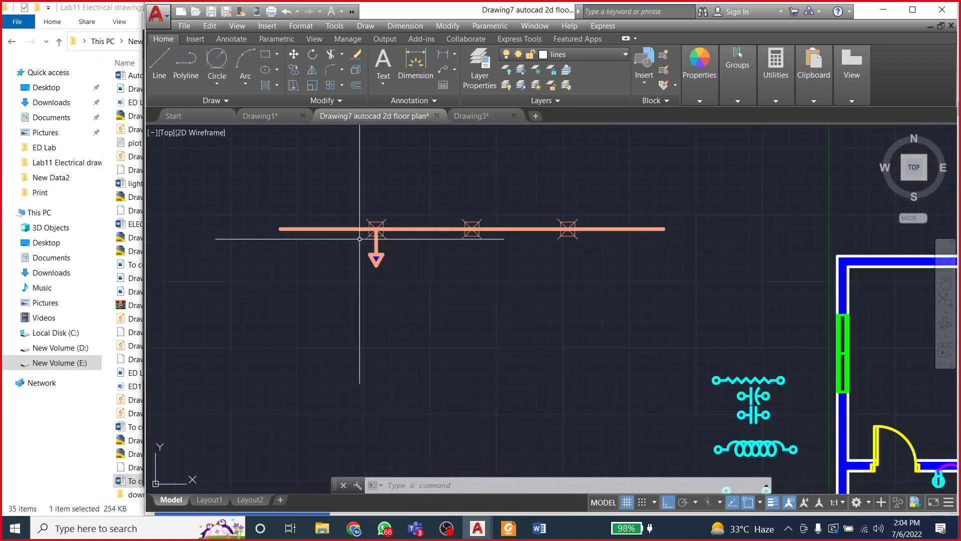
{"action": "scroll", "coordinate": [379, 259], "scroll_direction": "up", "scroll_amount": 6}
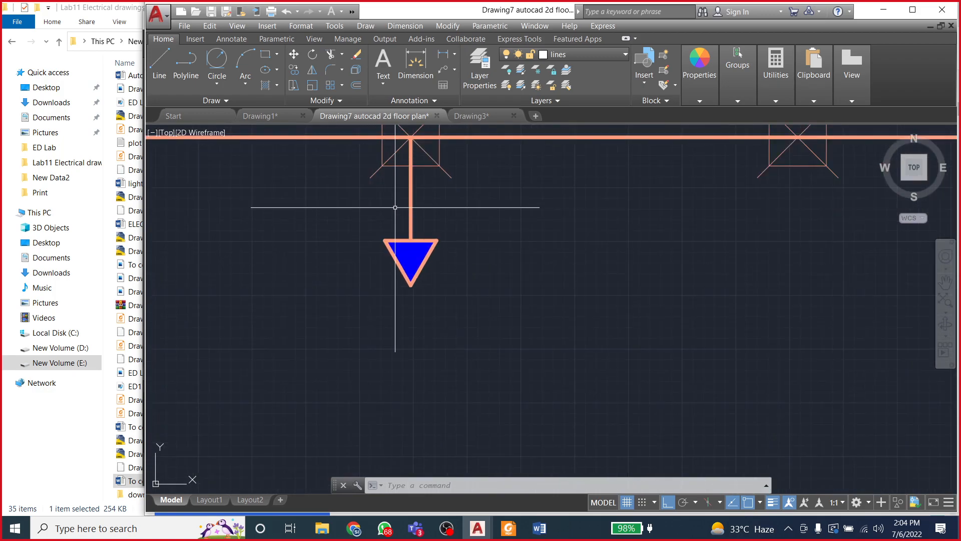
{"action": "left_click", "coordinate": [537, 85]}
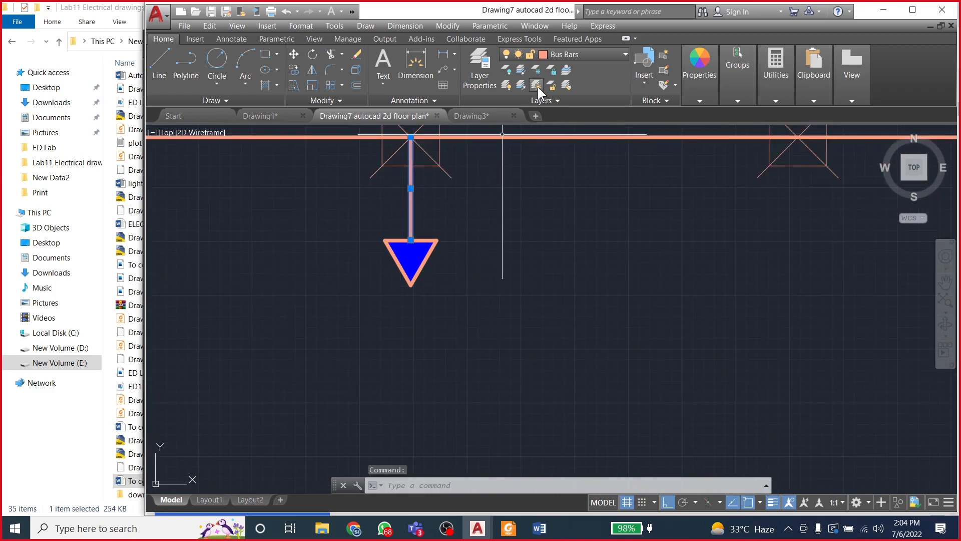
{"action": "left_click", "coordinate": [580, 58]}
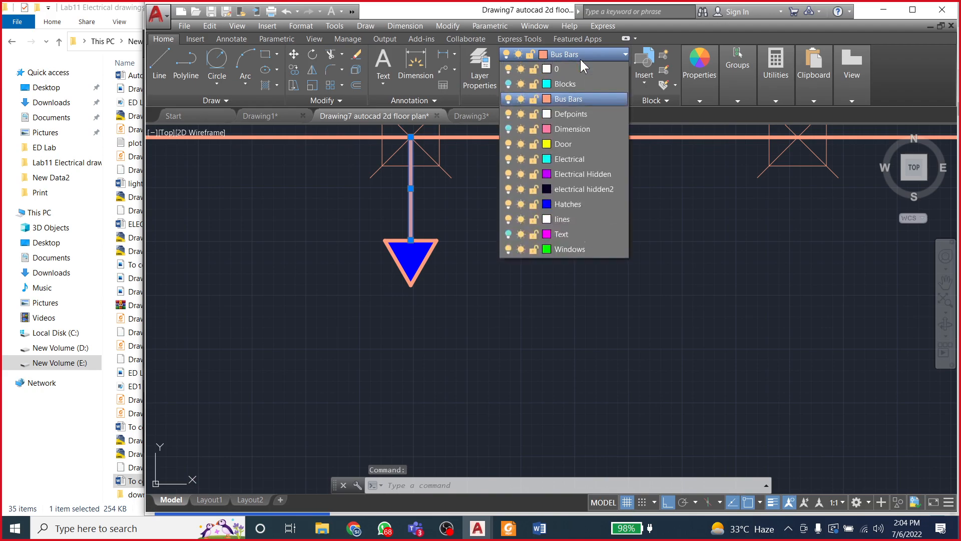
{"action": "left_click", "coordinate": [560, 220]}
{"action": "key", "text": "Escape"}
{"action": "key", "text": "Escape"}
Step: Move the triangle's outline and its hatch onto the Electrical layer
{"action": "scroll", "coordinate": [441, 290], "scroll_direction": "down", "scroll_amount": 3}
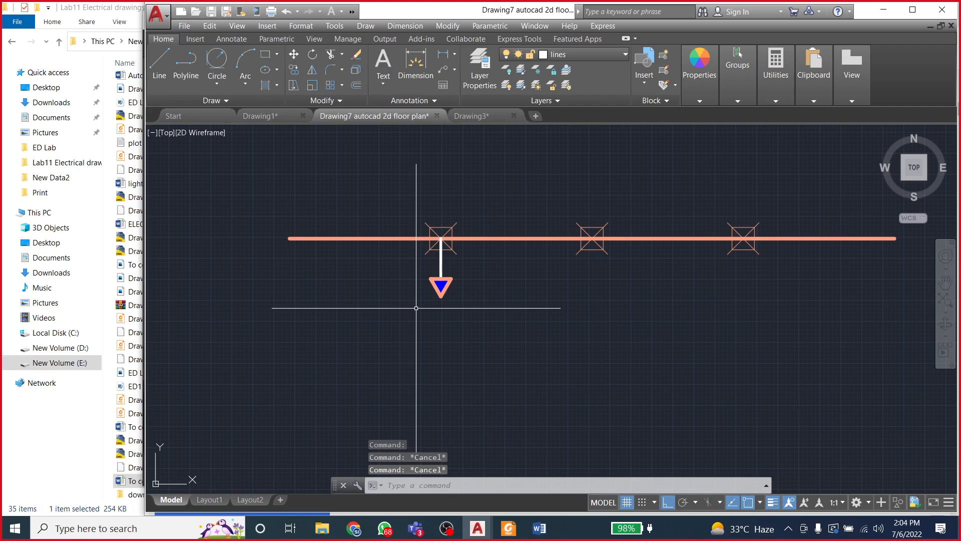
{"action": "scroll", "coordinate": [416, 308], "scroll_direction": "up", "scroll_amount": 4}
{"action": "left_click", "coordinate": [426, 274]}
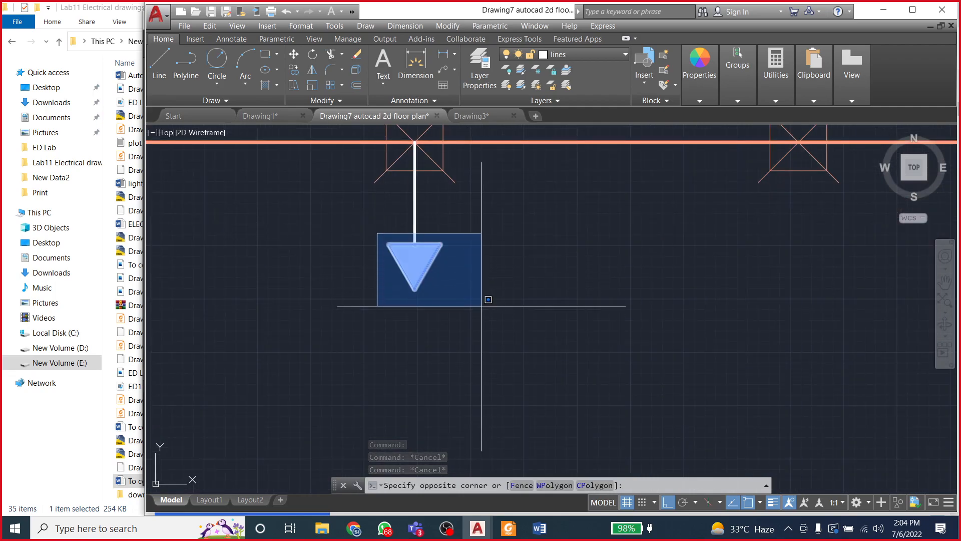
{"action": "left_click", "coordinate": [483, 306]}
{"action": "left_click", "coordinate": [571, 54]}
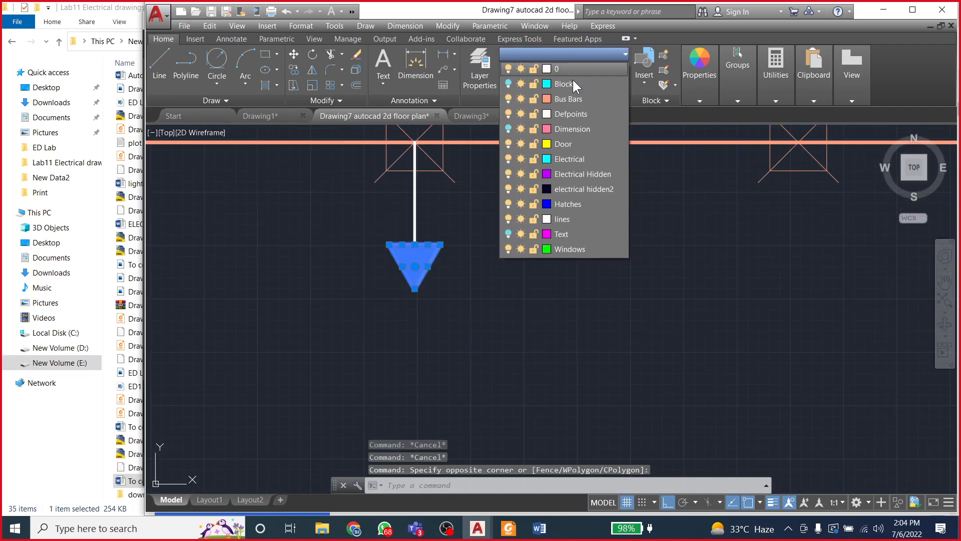
{"action": "left_click", "coordinate": [571, 158]}
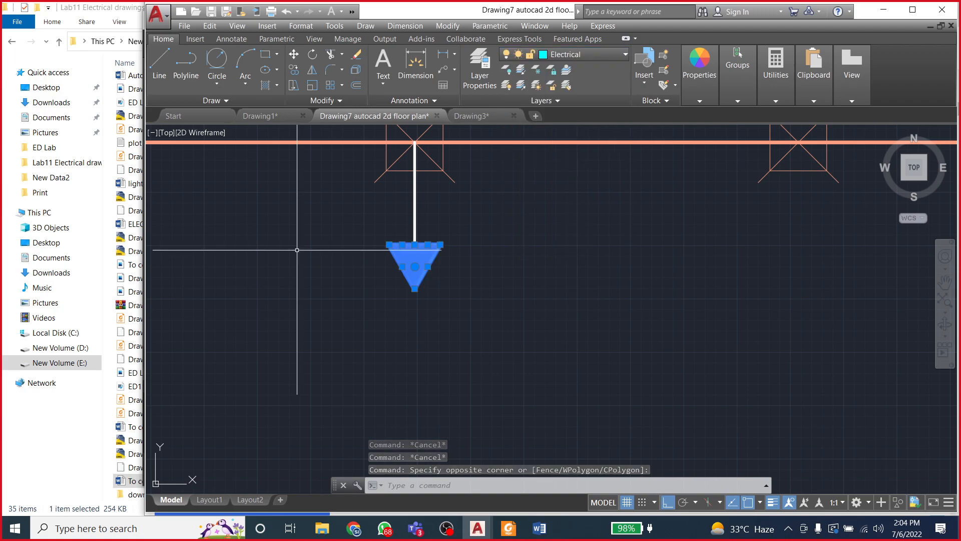
{"action": "left_click", "coordinate": [333, 252]}
{"action": "left_click", "coordinate": [360, 293]}
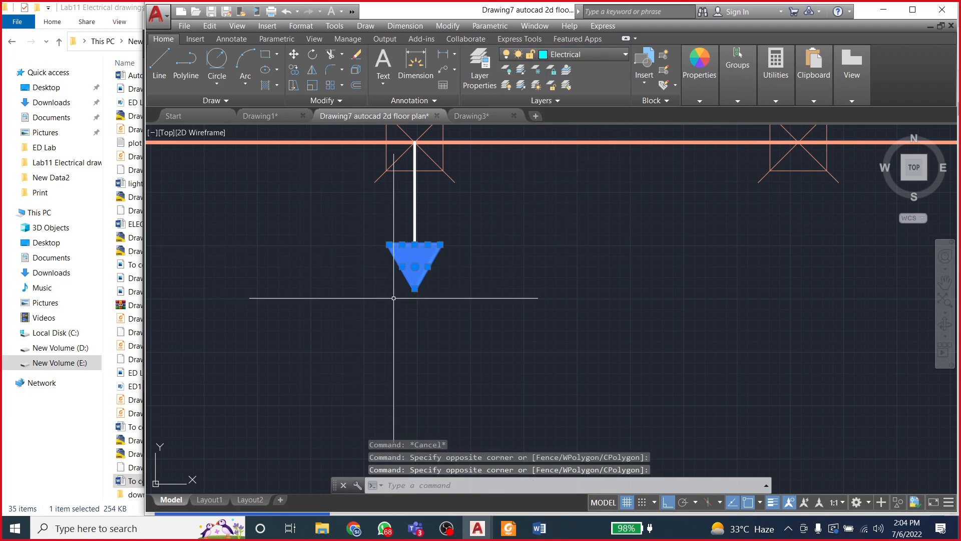
{"action": "key", "text": "Escape"}
{"action": "middle_click_drag", "start_coordinate": [396, 295], "coordinate": [373, 314]}
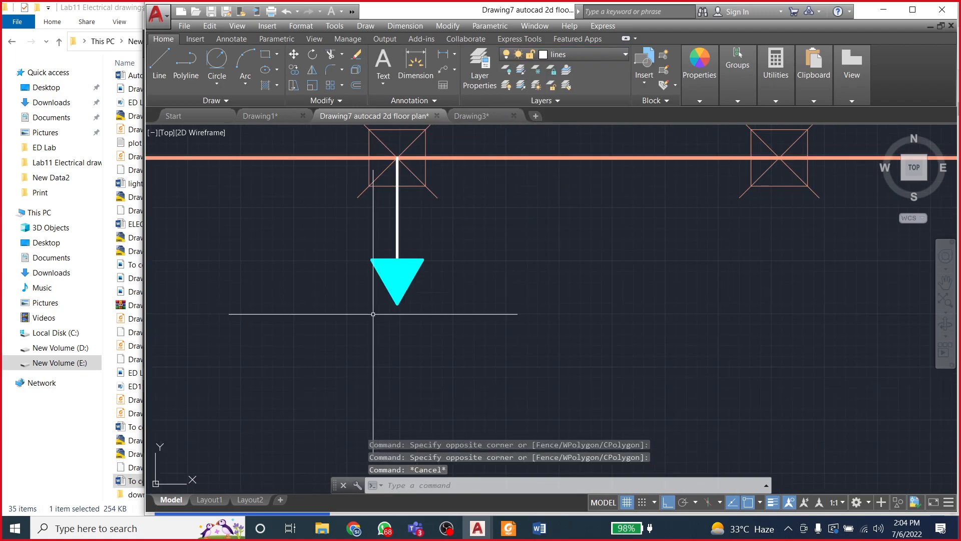
{"action": "scroll", "coordinate": [373, 314], "scroll_direction": "down", "scroll_amount": 2}
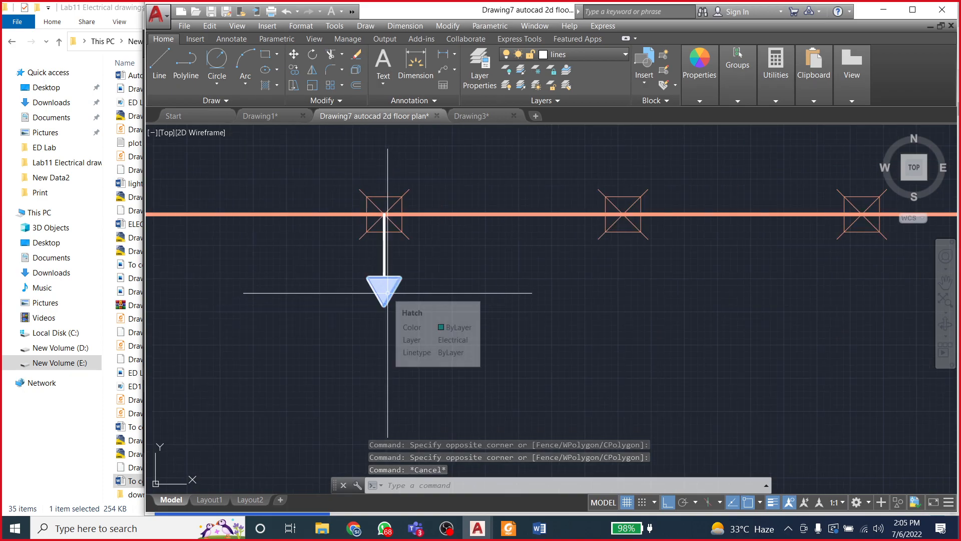
{"action": "left_click", "coordinate": [385, 251]}
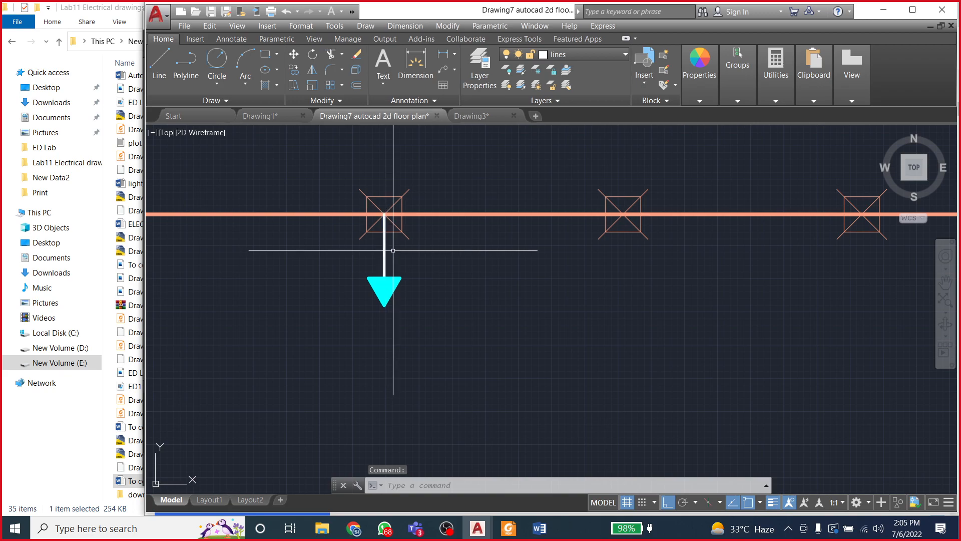
{"action": "key", "text": "Escape"}
{"action": "left_click", "coordinate": [474, 214]}
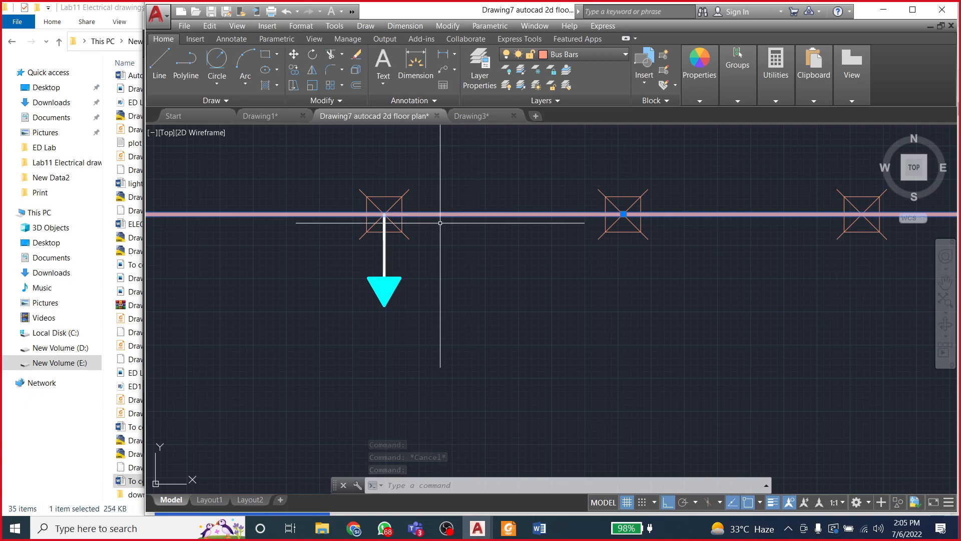
{"action": "key", "text": "Escape"}
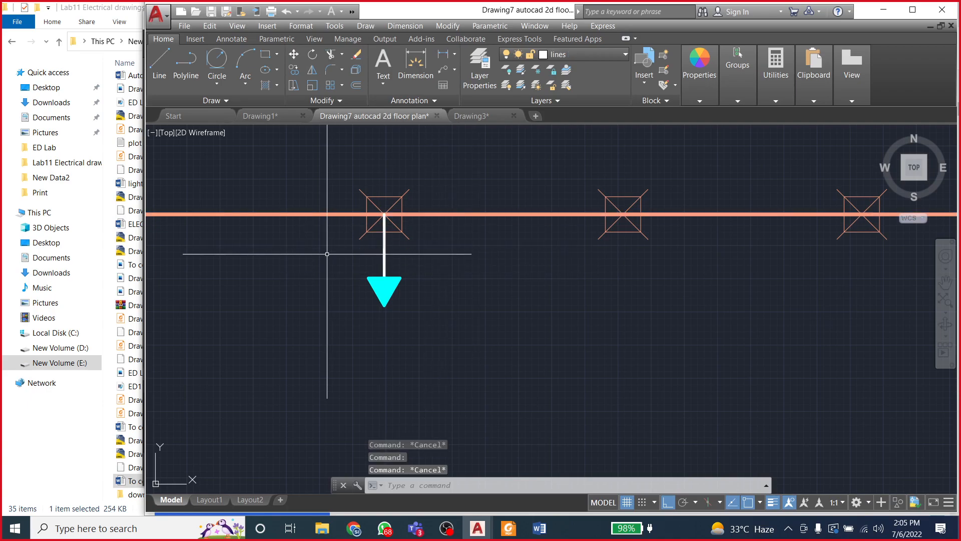
{"action": "scroll", "coordinate": [380, 221], "scroll_direction": "down", "scroll_amount": 2}
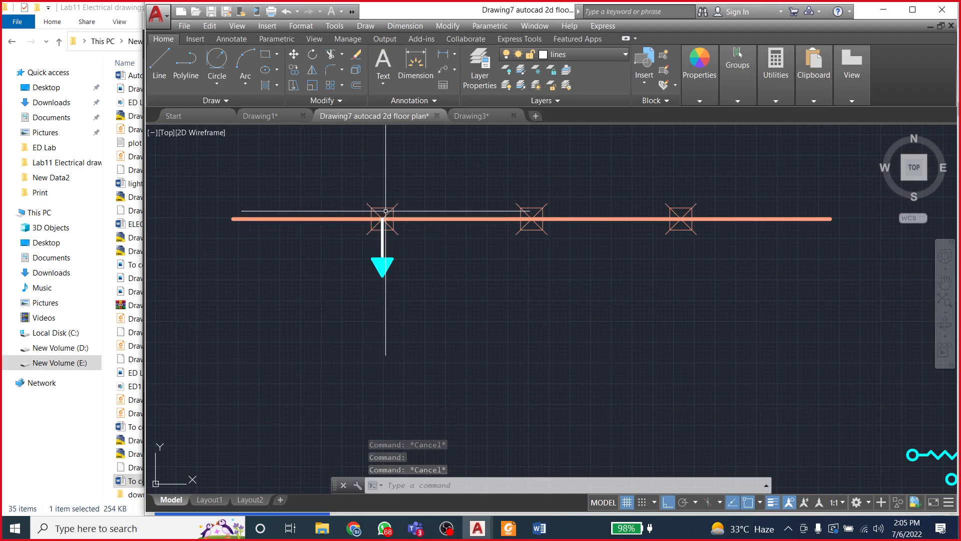
{"action": "left_click", "coordinate": [384, 214]}
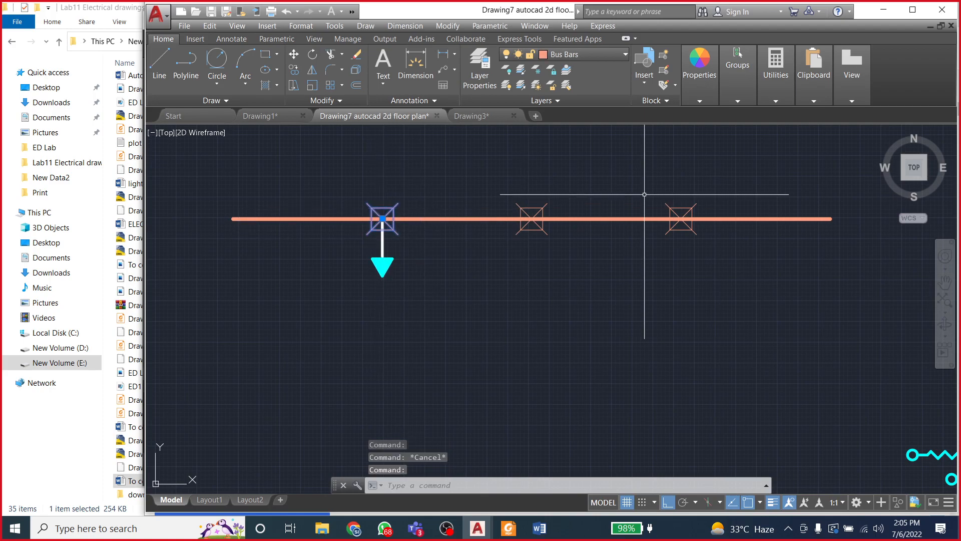
{"action": "left_click", "coordinate": [676, 207]}
{"action": "key", "text": "Escape"}
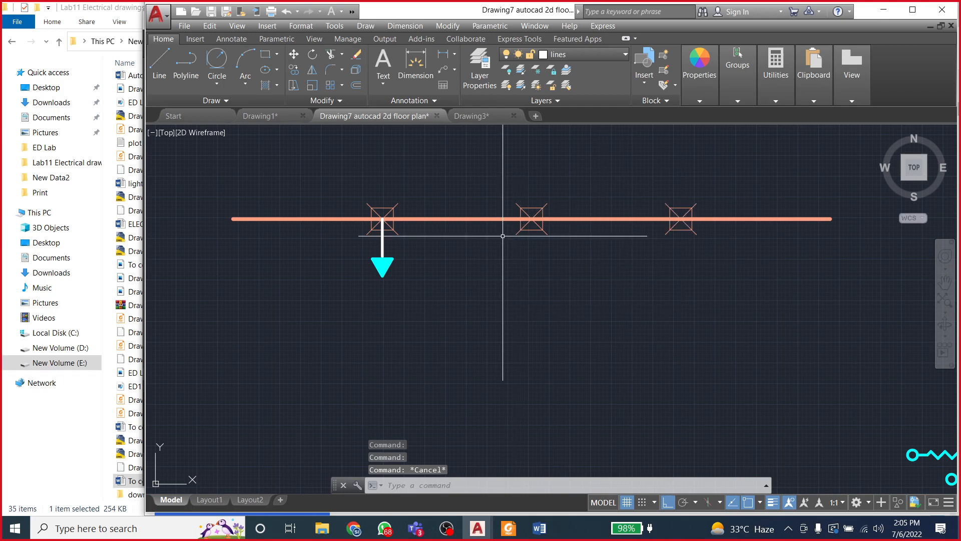
Step: Delete the three crossed-square point markers along the bus bar
{"action": "left_click", "coordinate": [398, 204]}
{"action": "key", "text": "Delete"}
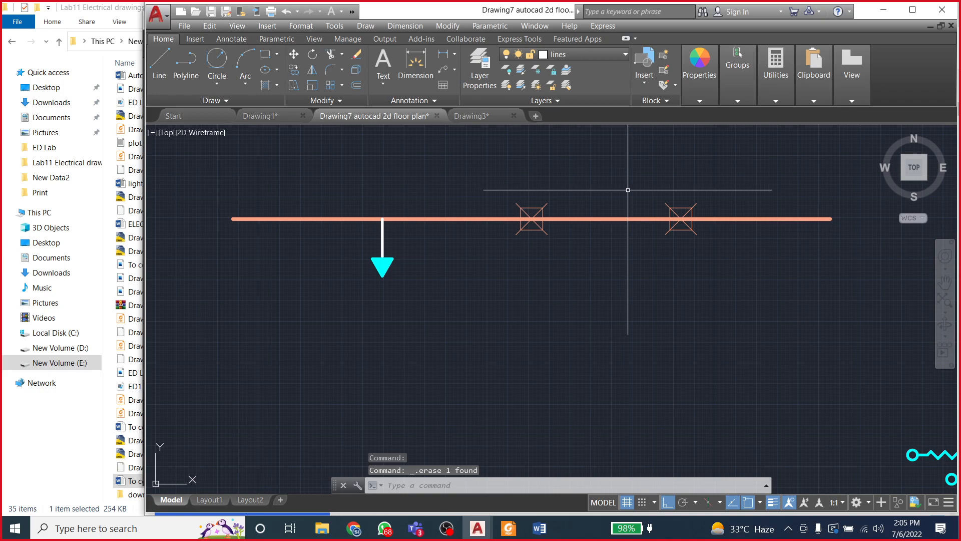
{"action": "left_click", "coordinate": [684, 206]}
{"action": "key", "text": "Delete"}
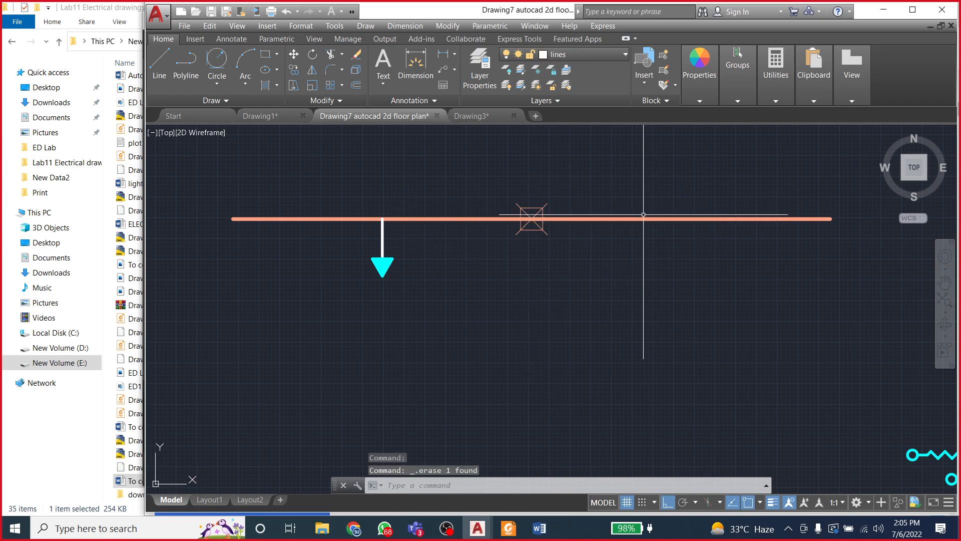
{"action": "mouse_move", "coordinate": [542, 226]}
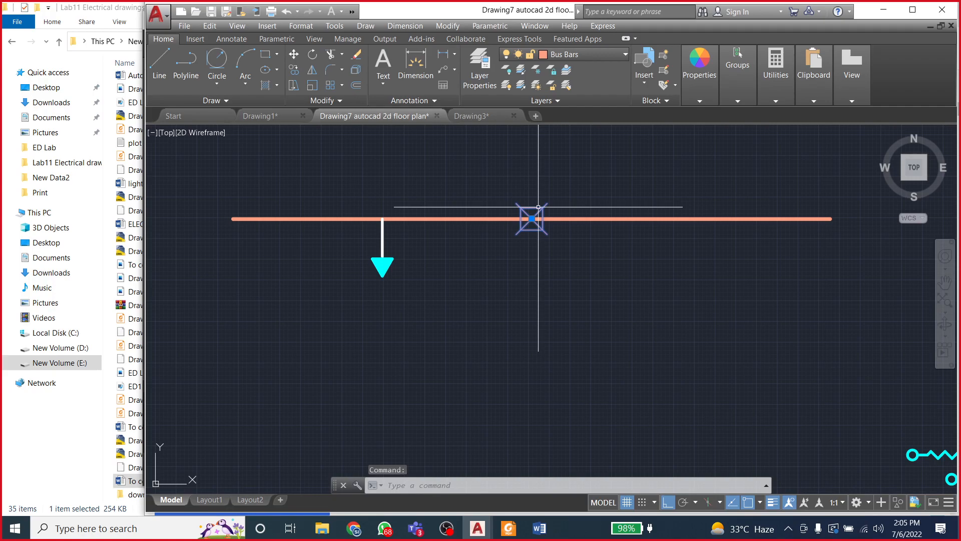
{"action": "key", "text": "Delete"}
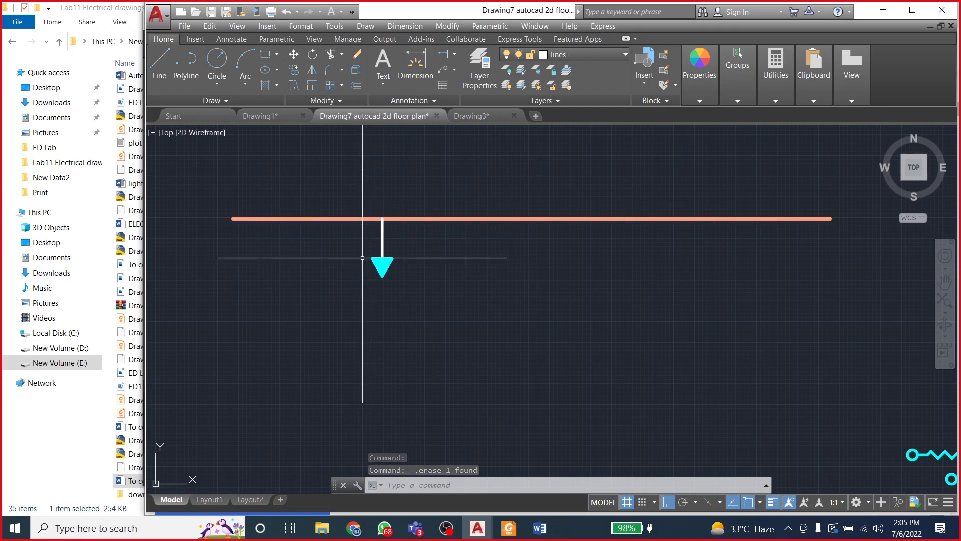
Step: Mirror the vertical line and hatched triangle about a horizontal axis about 4 1/4" below the triangle's tip, keeping the source, following the Word reference diagram
{"action": "scroll", "coordinate": [386, 271], "scroll_direction": "up", "scroll_amount": 1}
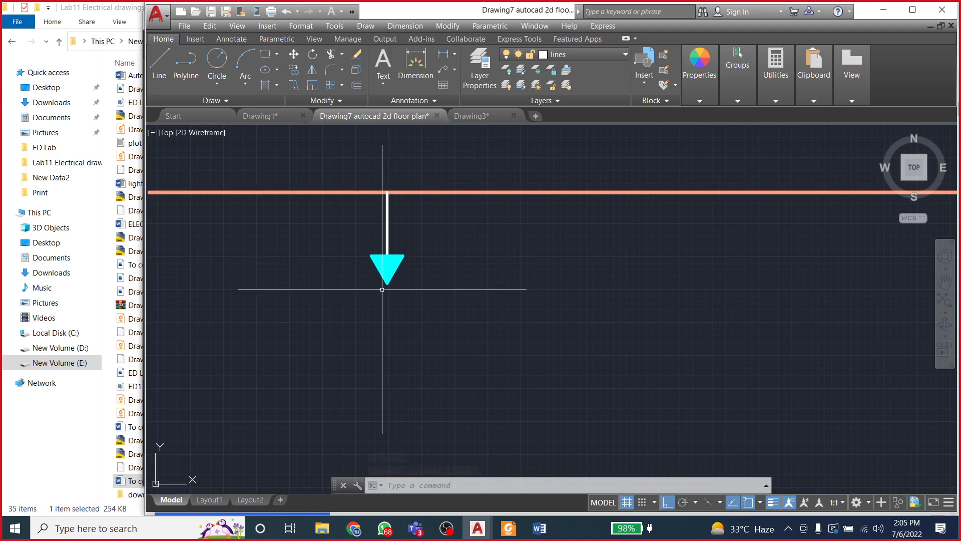
{"action": "left_click", "coordinate": [312, 72]}
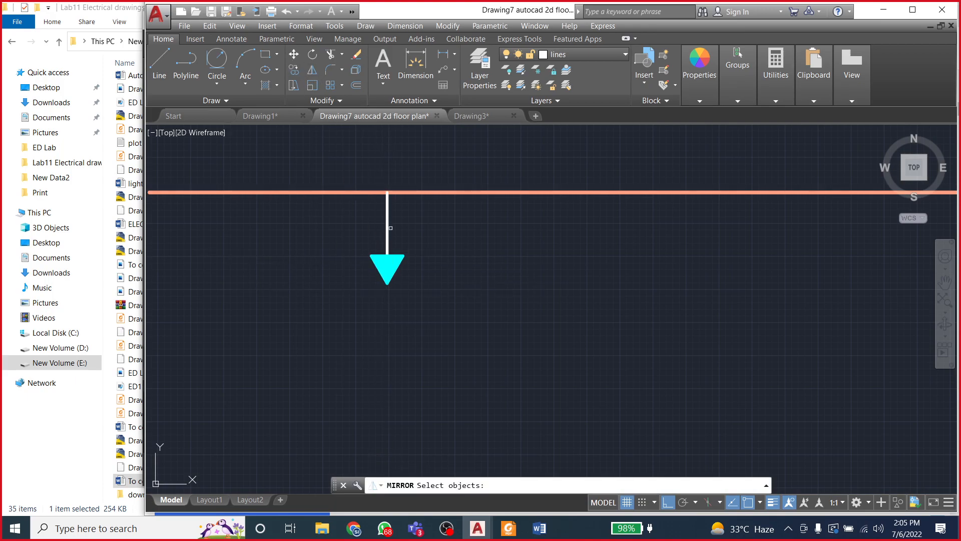
{"action": "left_click", "coordinate": [366, 179]}
{"action": "left_click", "coordinate": [429, 311]}
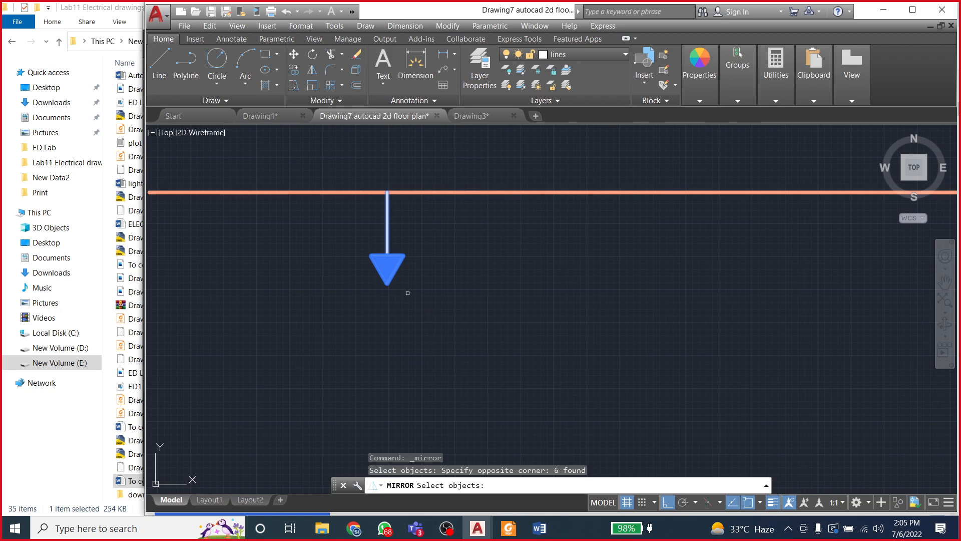
{"action": "key", "text": "Return"}
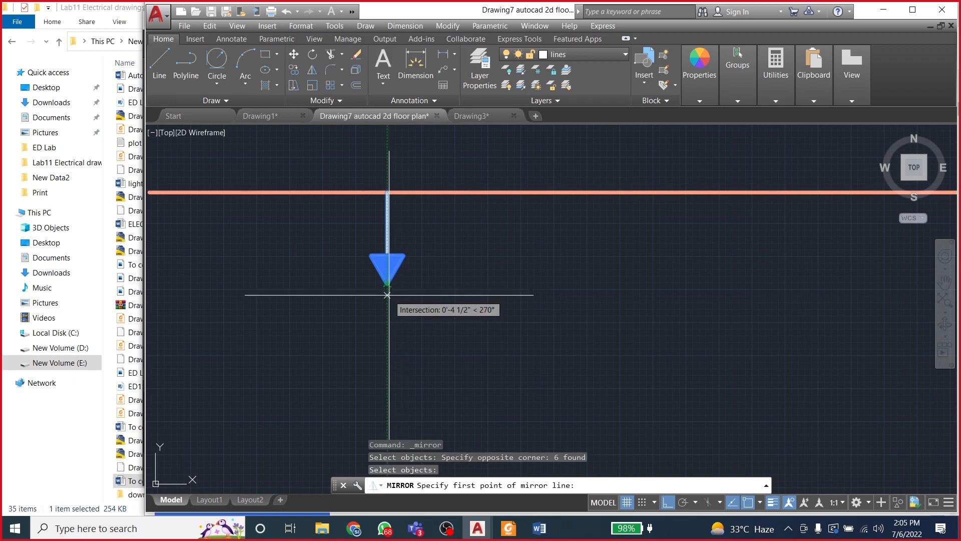
{"action": "left_click", "coordinate": [540, 529]}
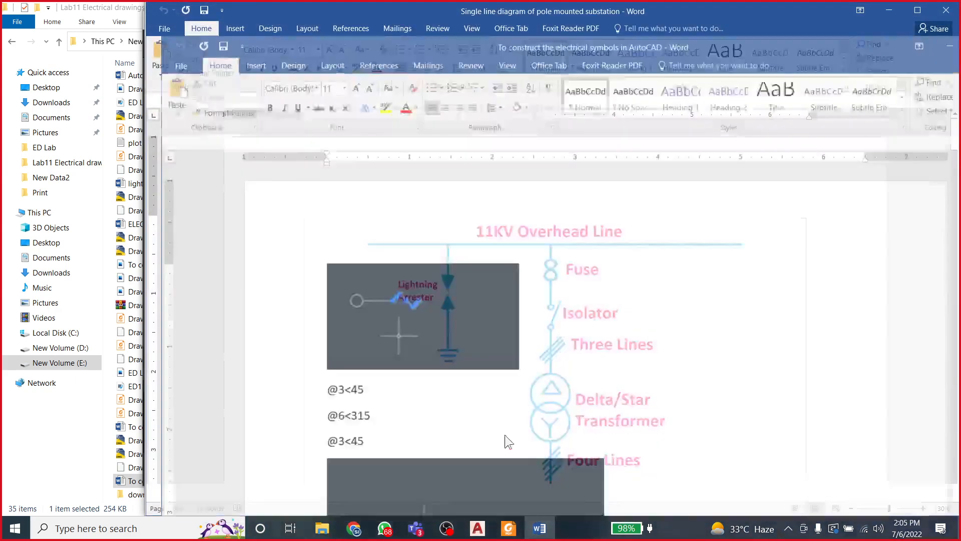
{"action": "left_click", "coordinate": [531, 524]}
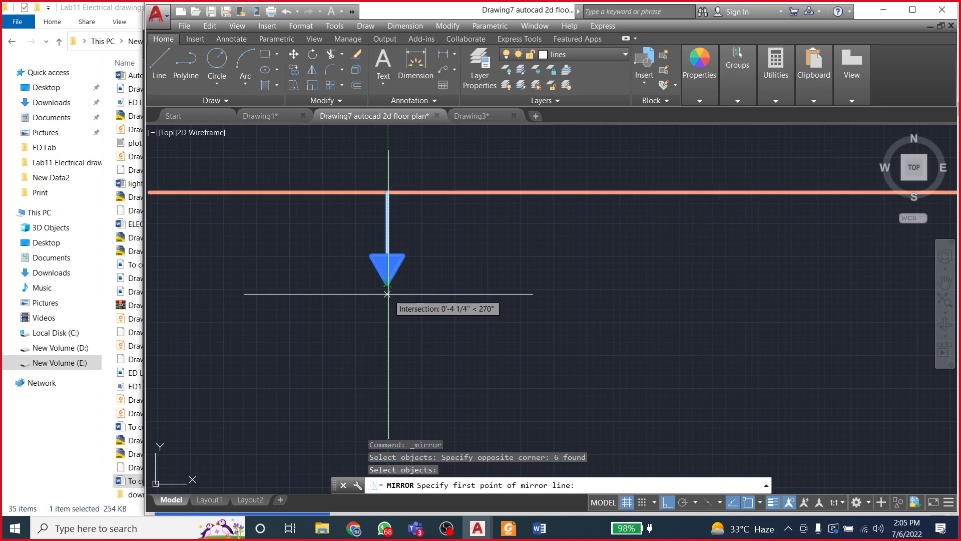
{"action": "left_click", "coordinate": [387, 293]}
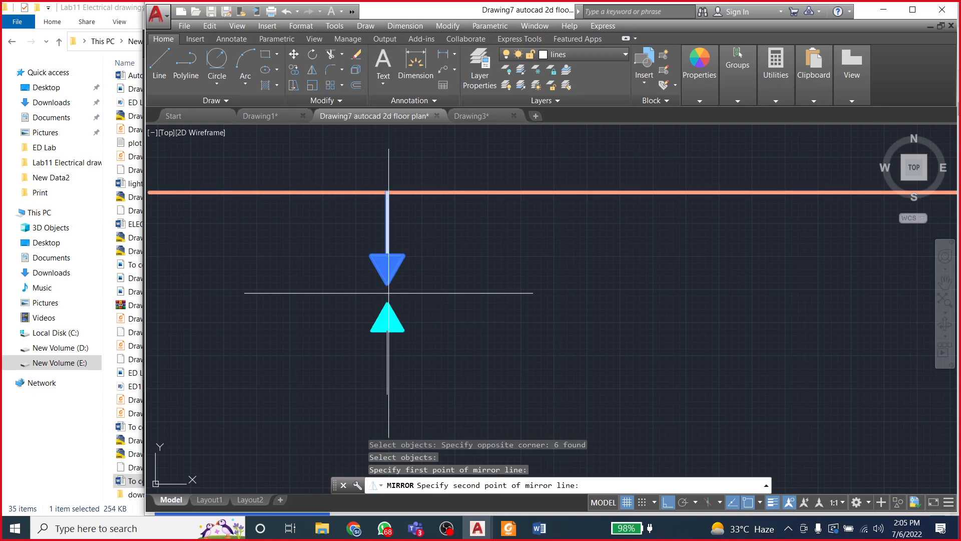
{"action": "left_click", "coordinate": [314, 292]}
{"action": "key", "text": "Return"}
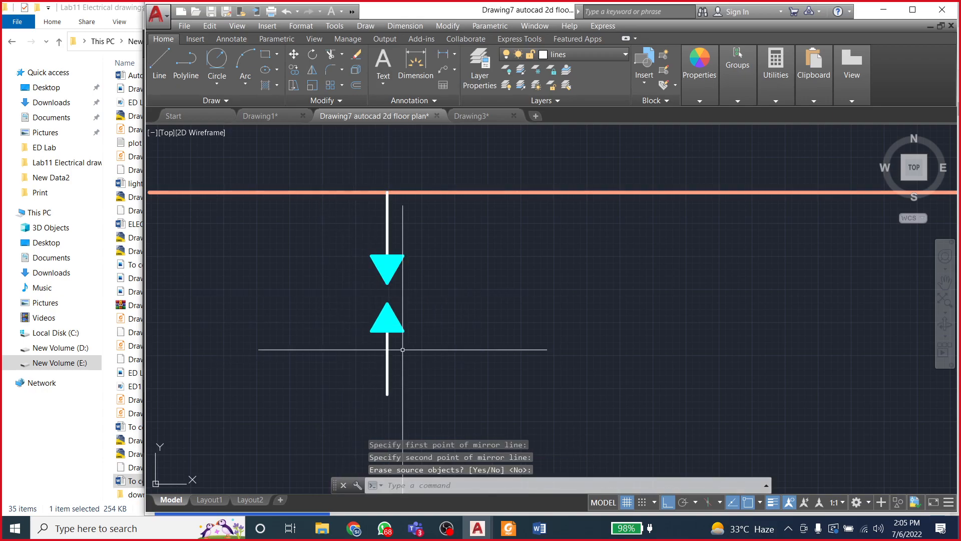
Step: Check the lightning arrester's earth symbol in the Word reference diagram and examine the space around the component symbols beside the floor plan
{"action": "scroll", "coordinate": [465, 333], "scroll_direction": "down", "scroll_amount": 2}
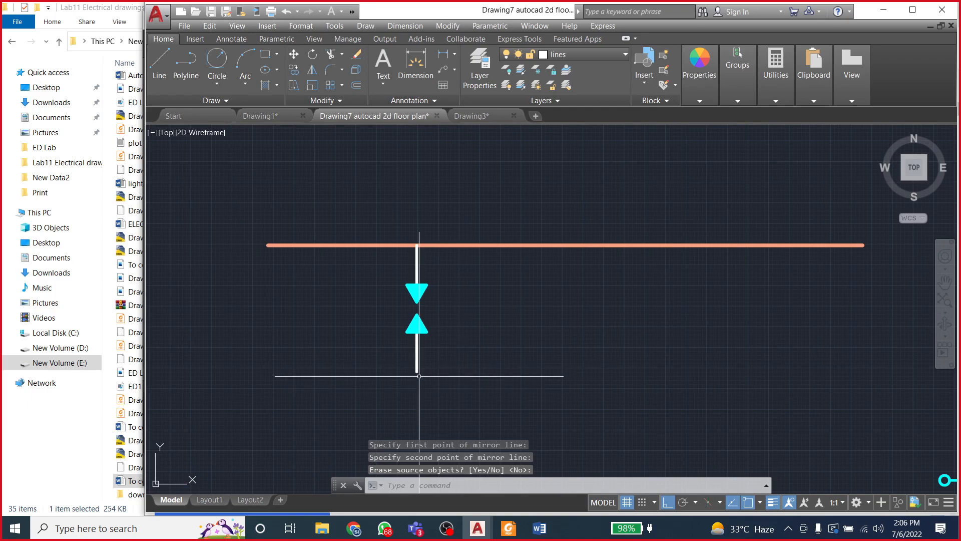
{"action": "left_click", "coordinate": [539, 528]}
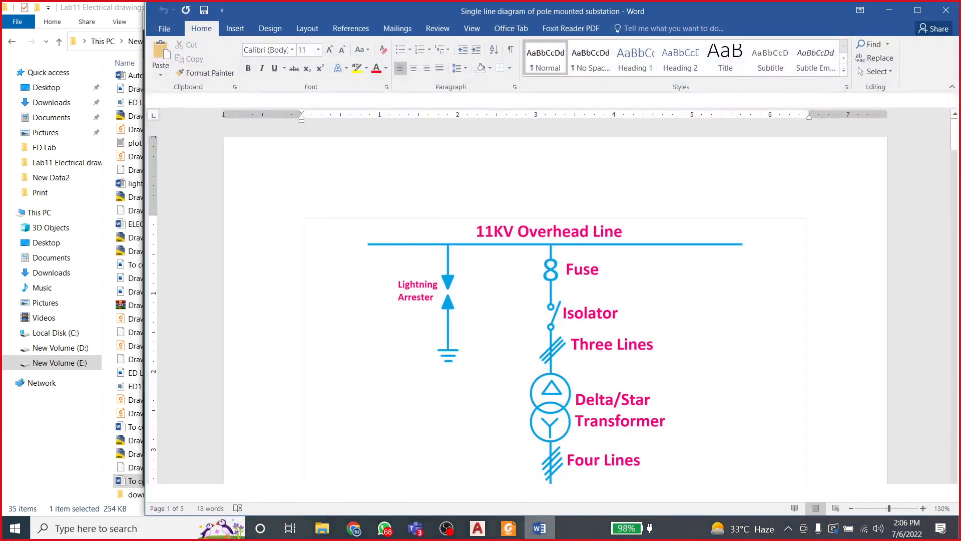
{"action": "left_click", "coordinate": [540, 528]}
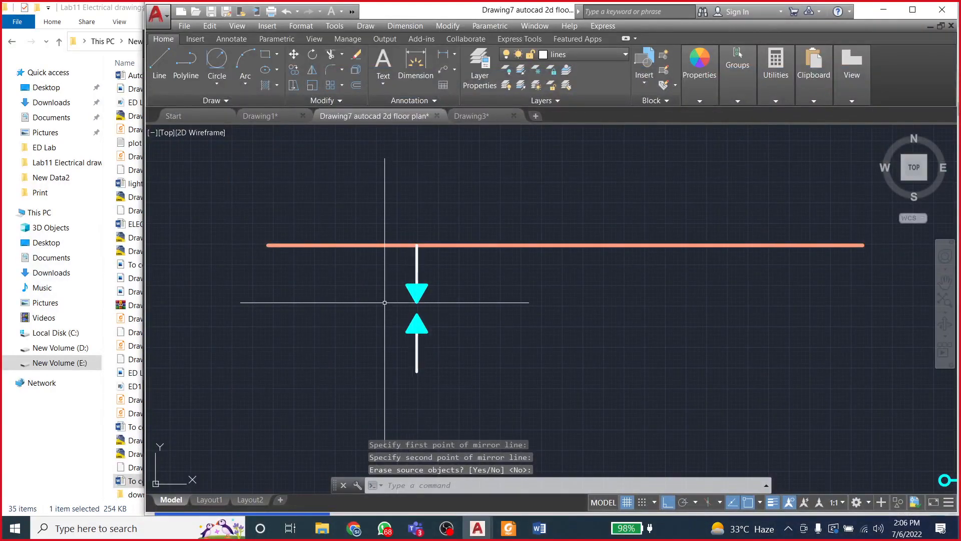
{"action": "scroll", "coordinate": [362, 328], "scroll_direction": "down", "scroll_amount": 3}
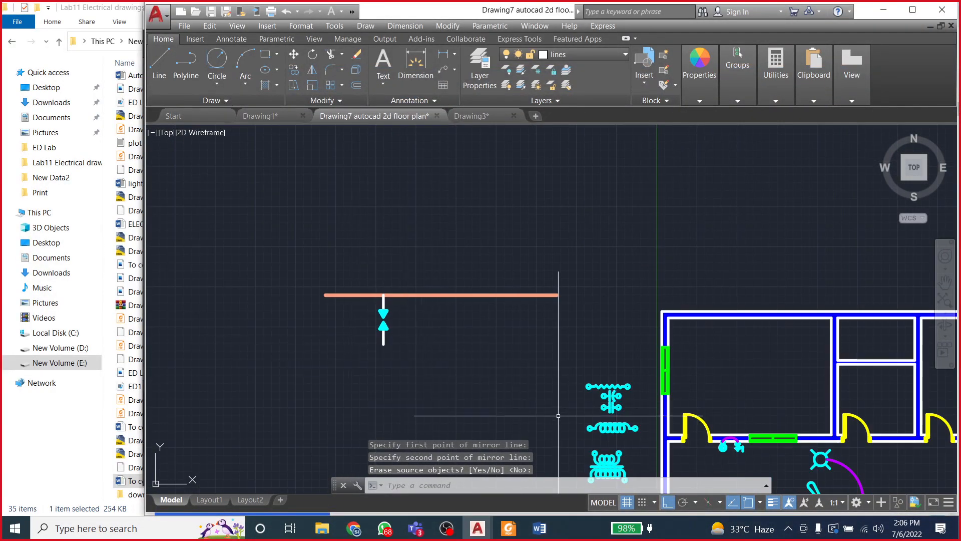
{"action": "scroll", "coordinate": [618, 339], "scroll_direction": "up", "scroll_amount": 3}
{"action": "scroll", "coordinate": [618, 340], "scroll_direction": "down", "scroll_amount": 3}
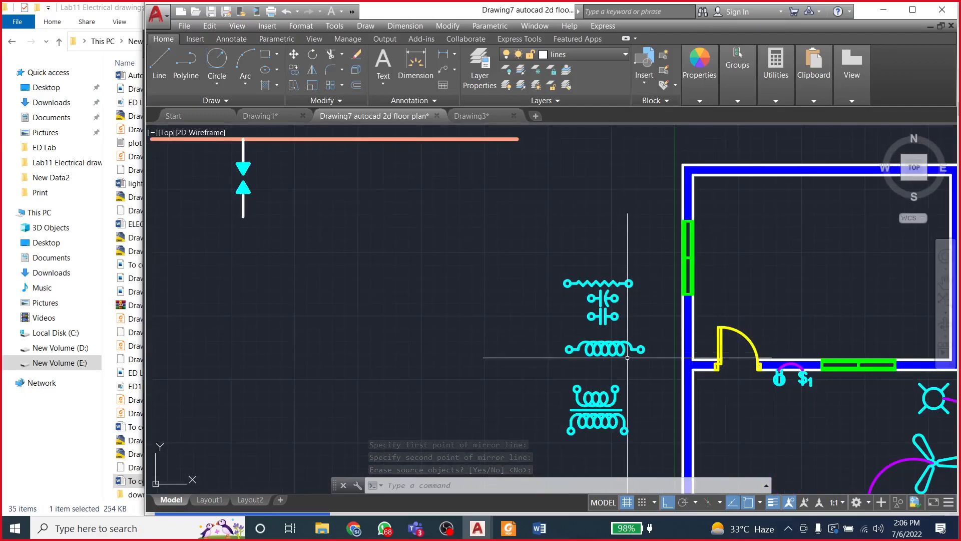
{"action": "scroll", "coordinate": [476, 330], "scroll_direction": "down", "scroll_amount": 3}
{"action": "scroll", "coordinate": [610, 294], "scroll_direction": "up", "scroll_amount": 4}
{"action": "scroll", "coordinate": [610, 295], "scroll_direction": "up", "scroll_amount": 2}
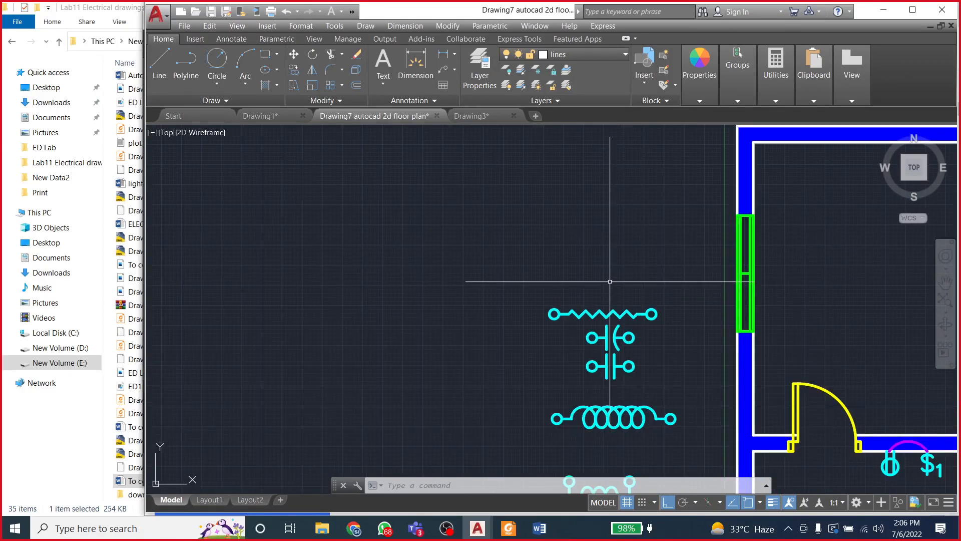
{"action": "scroll", "coordinate": [589, 264], "scroll_direction": "down", "scroll_amount": 2}
{"action": "scroll", "coordinate": [589, 265], "scroll_direction": "up", "scroll_amount": 2}
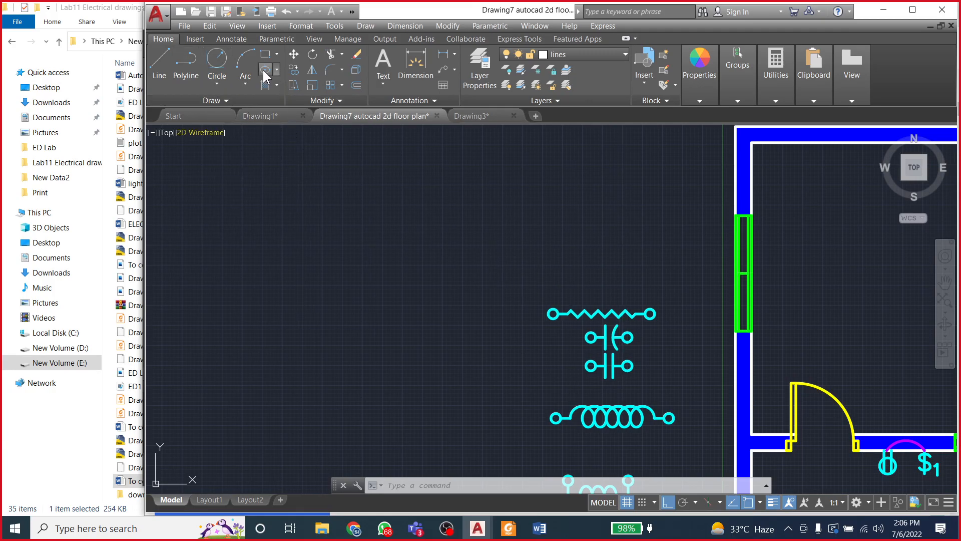
{"action": "left_click", "coordinate": [160, 62]}
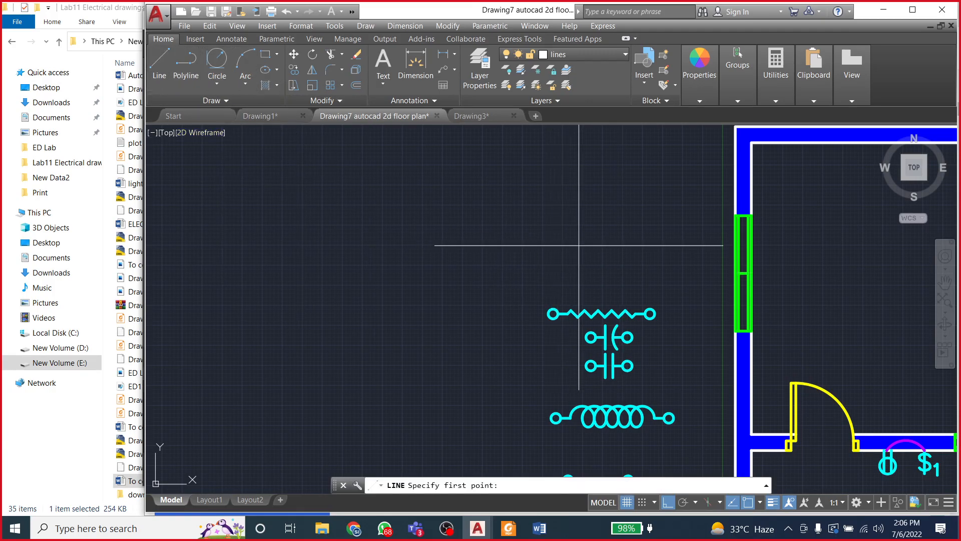
{"action": "left_click", "coordinate": [559, 221]}
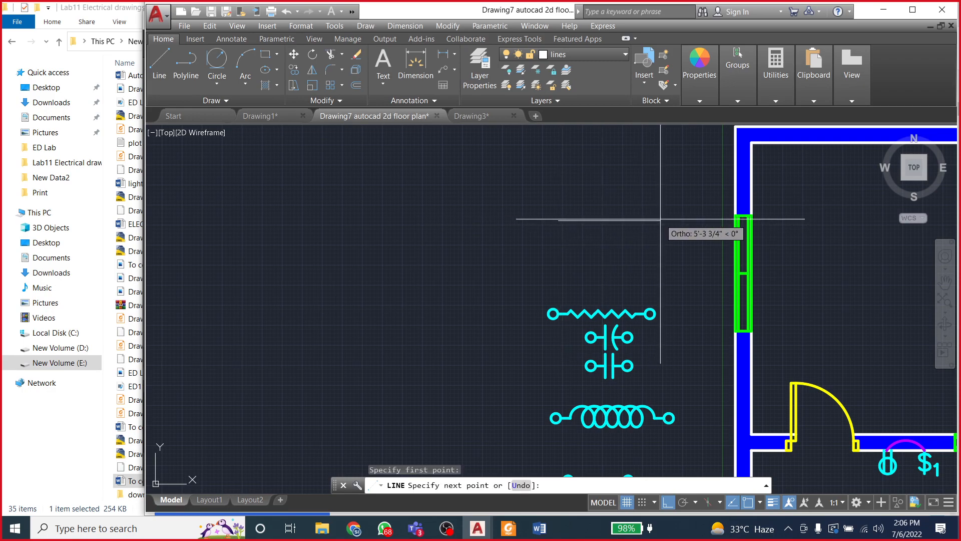
{"action": "key", "text": "Escape"}
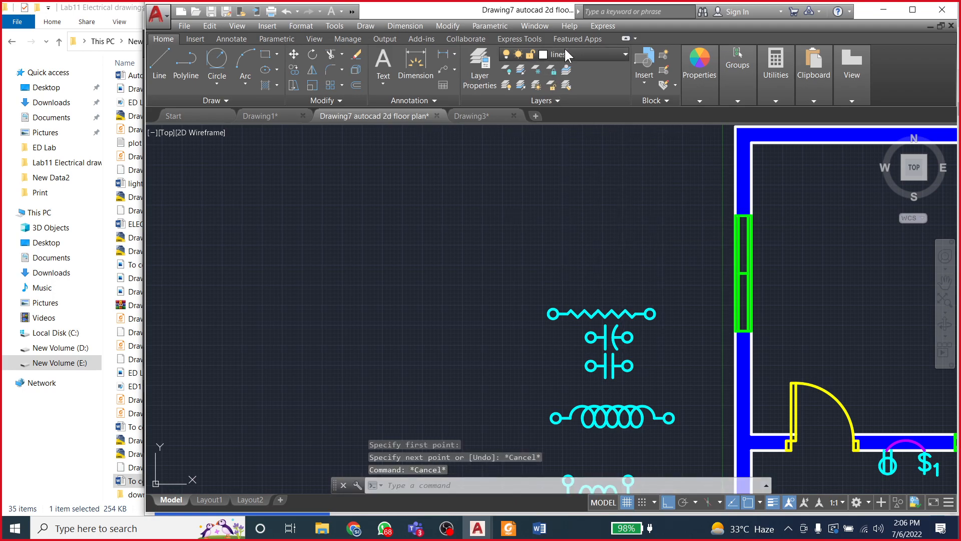
Step: Make Electrical the current layer and draw a 60-inch horizontal line above the resistor symbol, beside the floor plan
{"action": "left_click", "coordinate": [565, 53]}
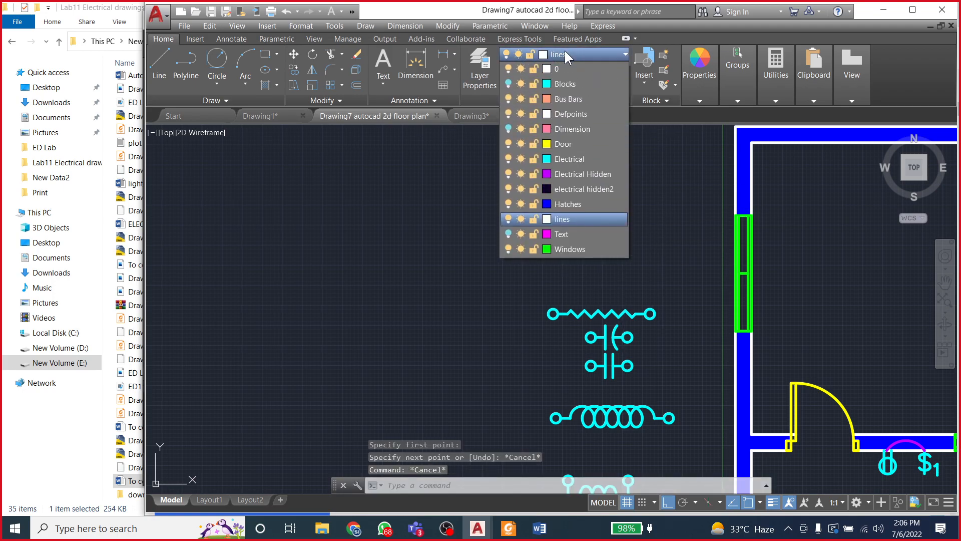
{"action": "left_click", "coordinate": [569, 156]}
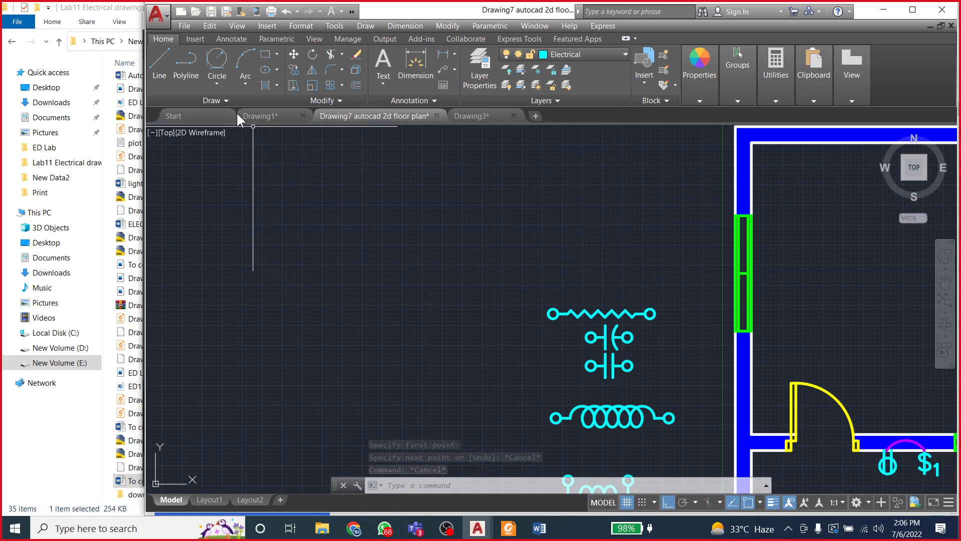
{"action": "key", "text": "space"}
{"action": "left_click", "coordinate": [536, 212]}
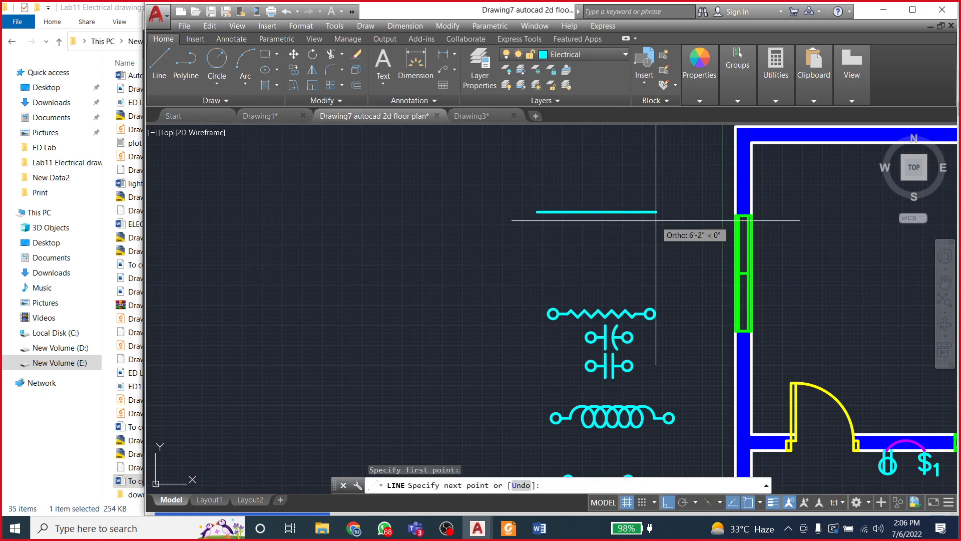
{"action": "scroll", "coordinate": [653, 221], "scroll_direction": "down", "scroll_amount": 2}
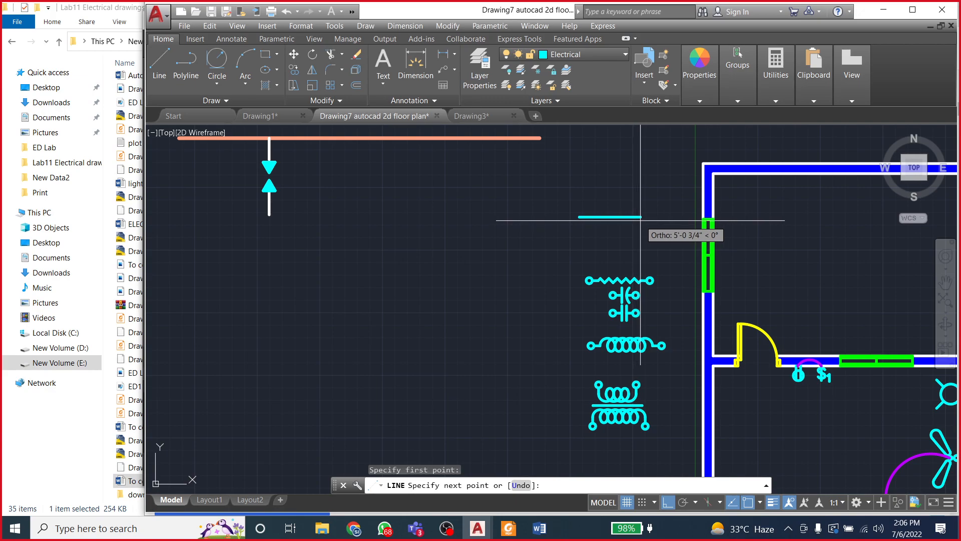
{"action": "type", "text": "60"}
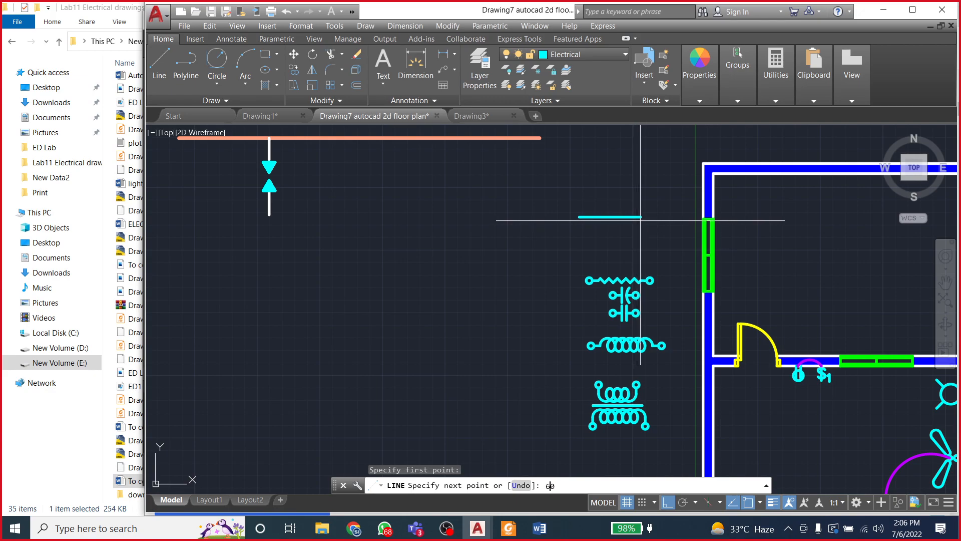
{"action": "key", "text": "Return"}
{"action": "key", "text": "Escape"}
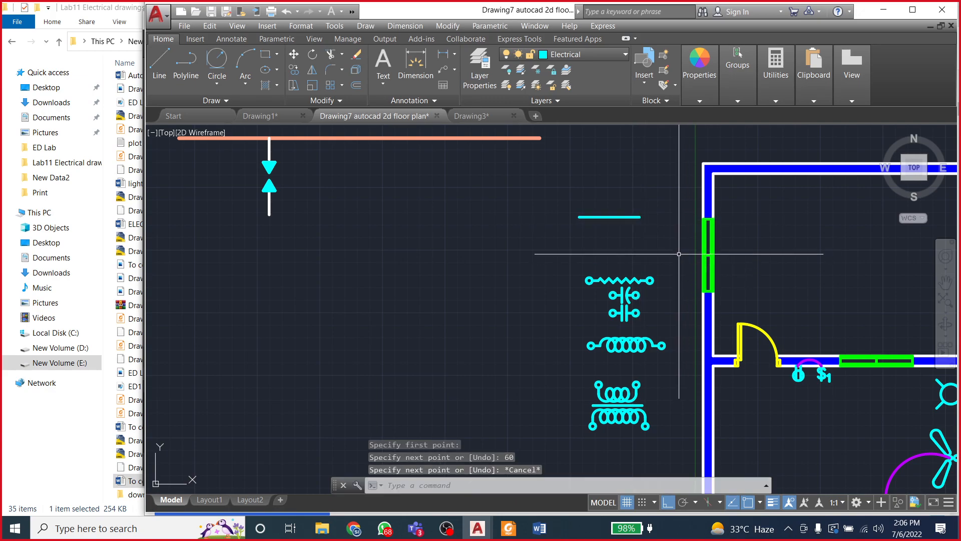
Step: Copy the horizontal line straight down from its midpoint at distances of 12, 24 and 36 inches
{"action": "scroll", "coordinate": [641, 228], "scroll_direction": "up", "scroll_amount": 2}
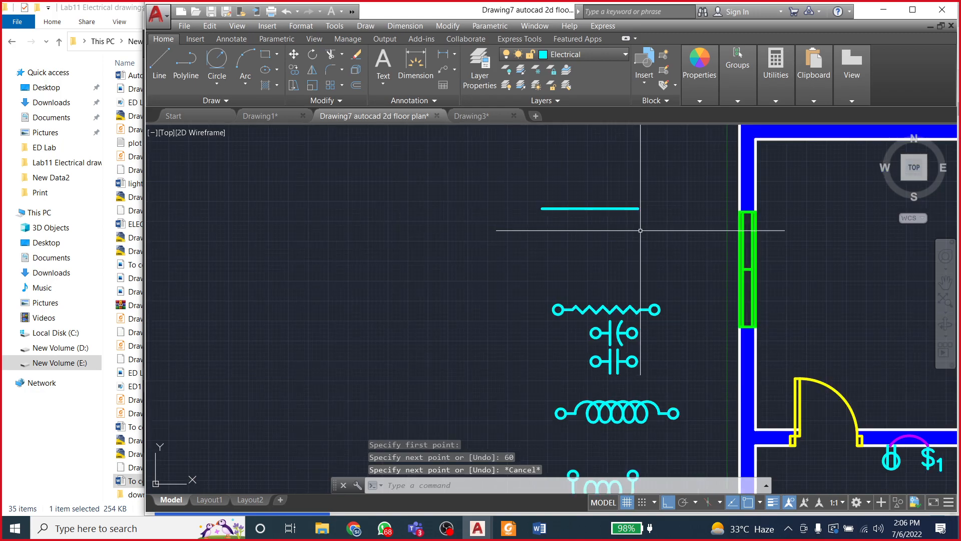
{"action": "left_click", "coordinate": [581, 208]}
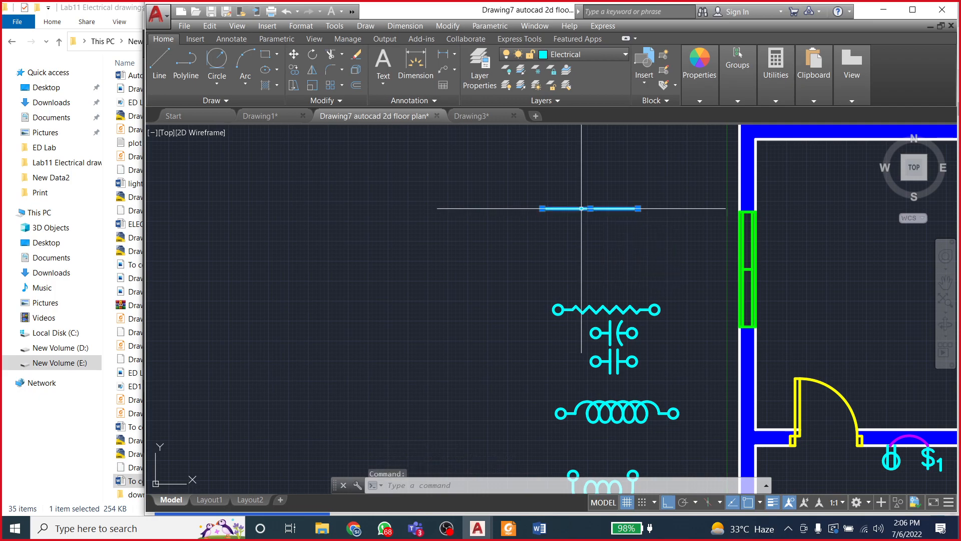
{"action": "left_click", "coordinate": [291, 71]}
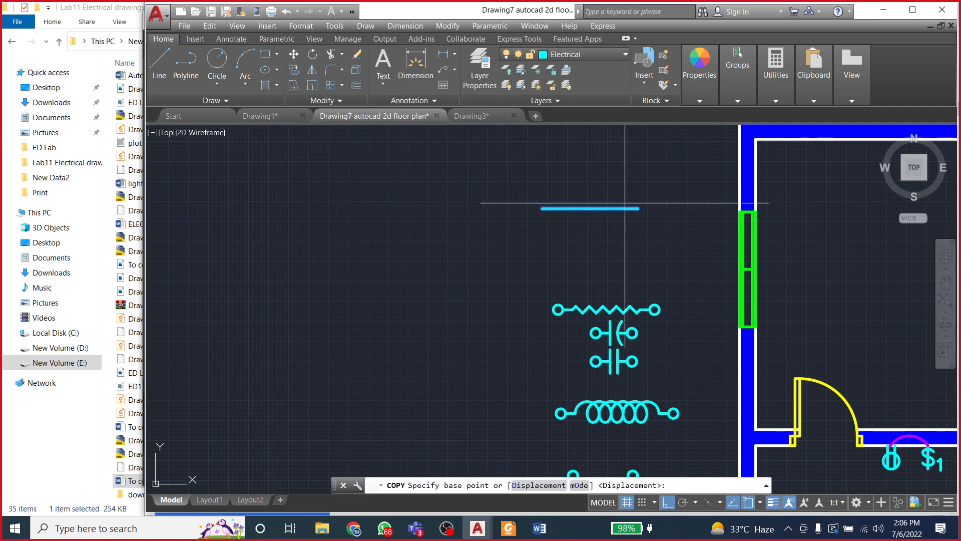
{"action": "left_click", "coordinate": [591, 208]}
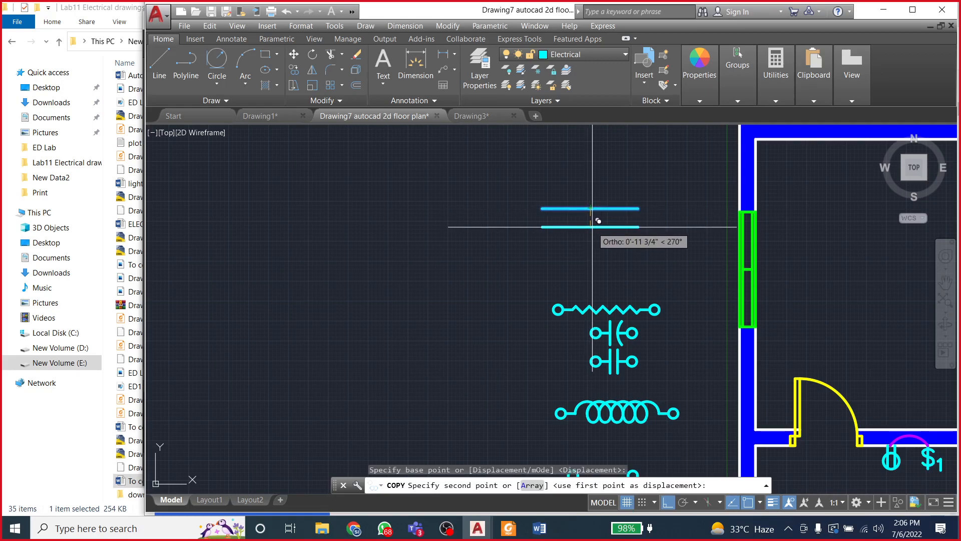
{"action": "type", "text": "12"}
{"action": "key", "text": "Return"}
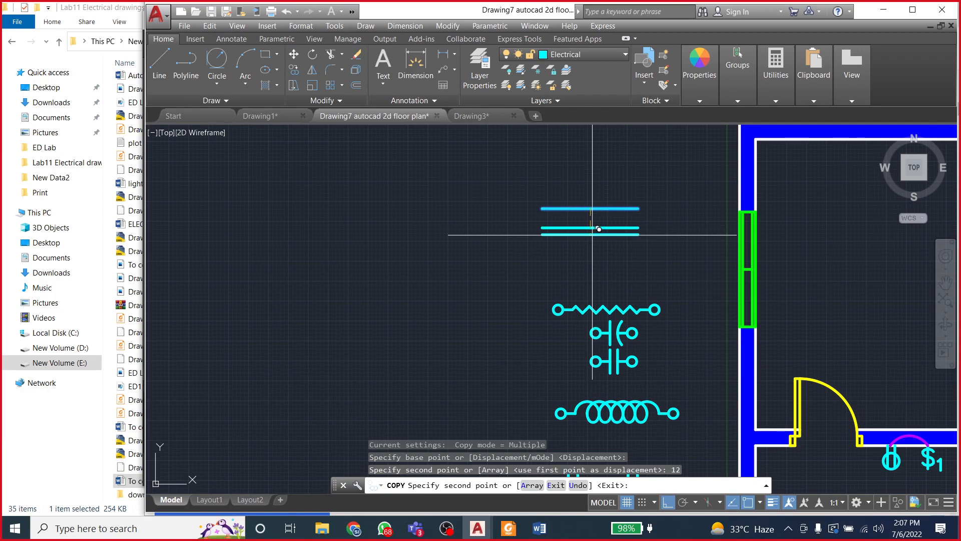
{"action": "type", "text": "24"}
{"action": "key", "text": "Return"}
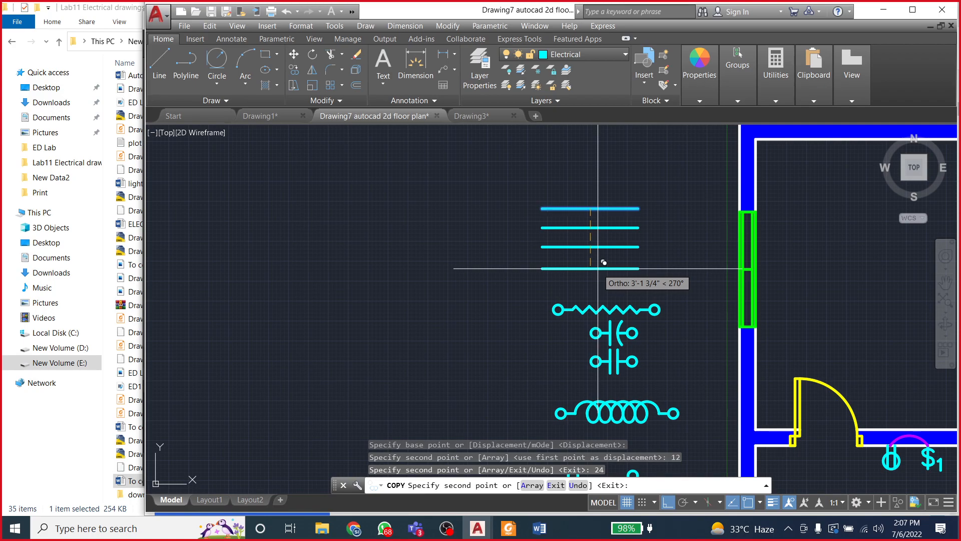
{"action": "type", "text": "36"}
{"action": "key", "text": "Return"}
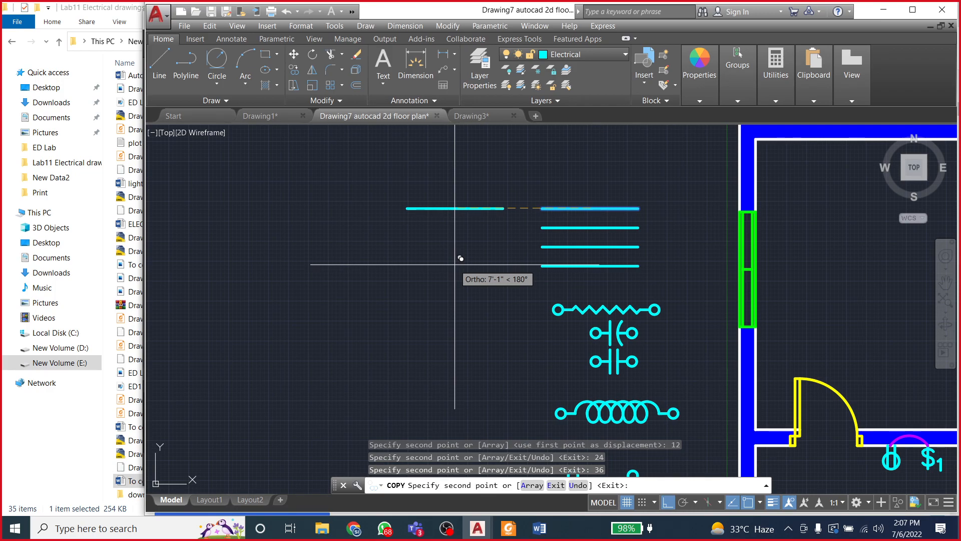
{"action": "key", "text": "Escape"}
{"action": "left_click", "coordinate": [540, 528]}
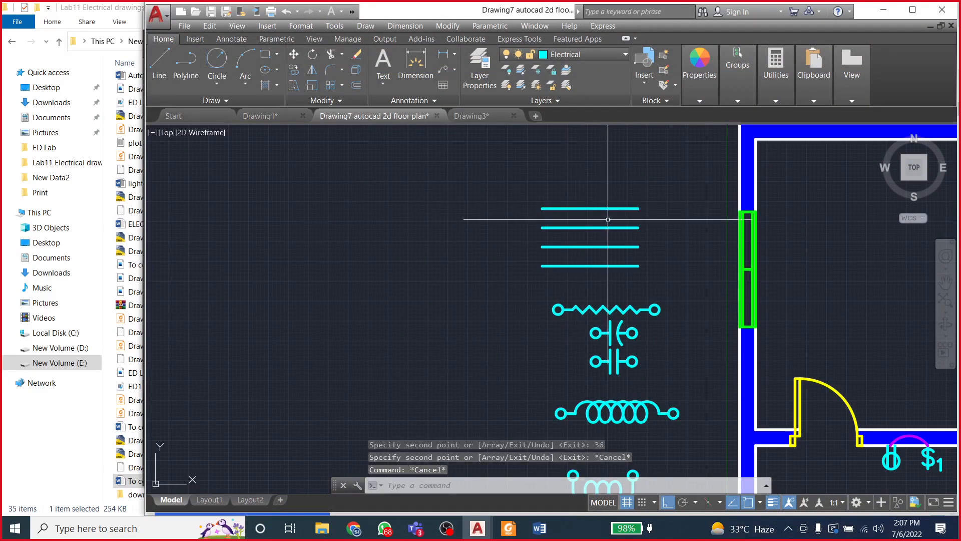
{"action": "left_click", "coordinate": [159, 62]}
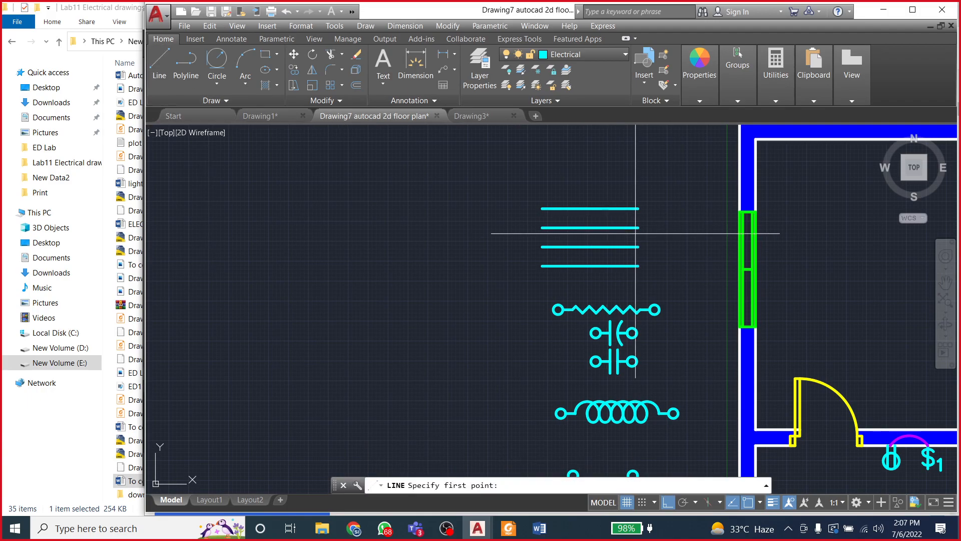
{"action": "left_click", "coordinate": [638, 208]}
{"action": "left_click", "coordinate": [667, 501]}
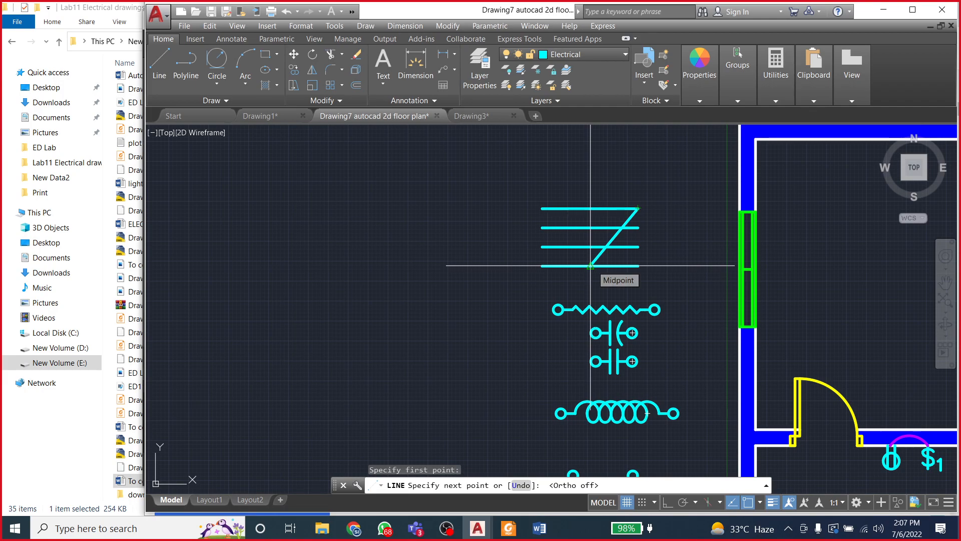
{"action": "key", "text": "Escape"}
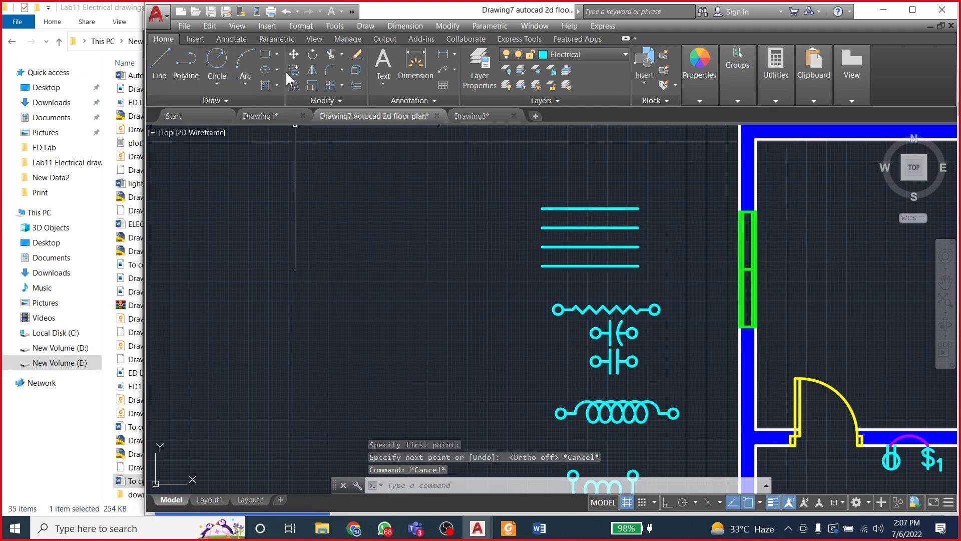
Step: Copy the lowest horizontal line 12 inches straight down from its midpoint, with Ortho turned on
{"action": "left_click", "coordinate": [566, 266]}
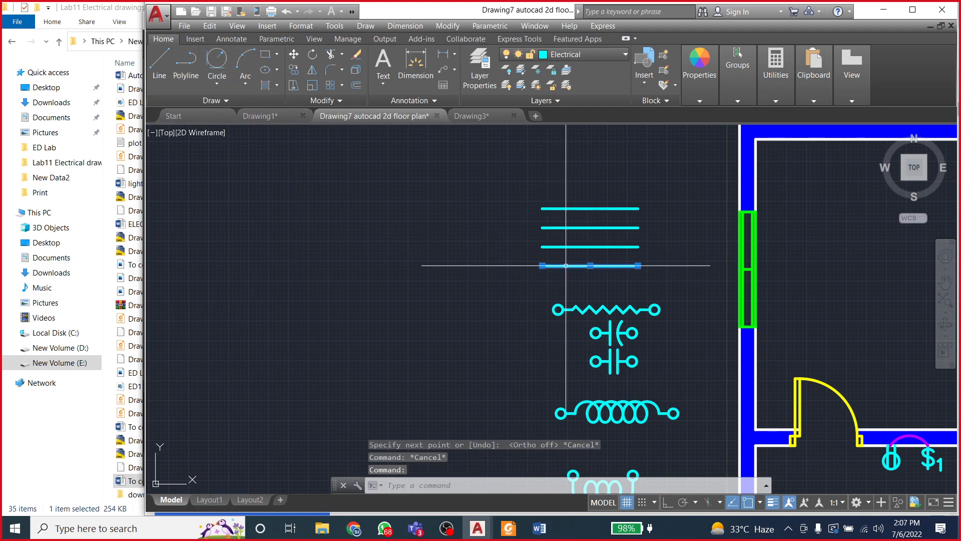
{"action": "right_click", "coordinate": [567, 272]}
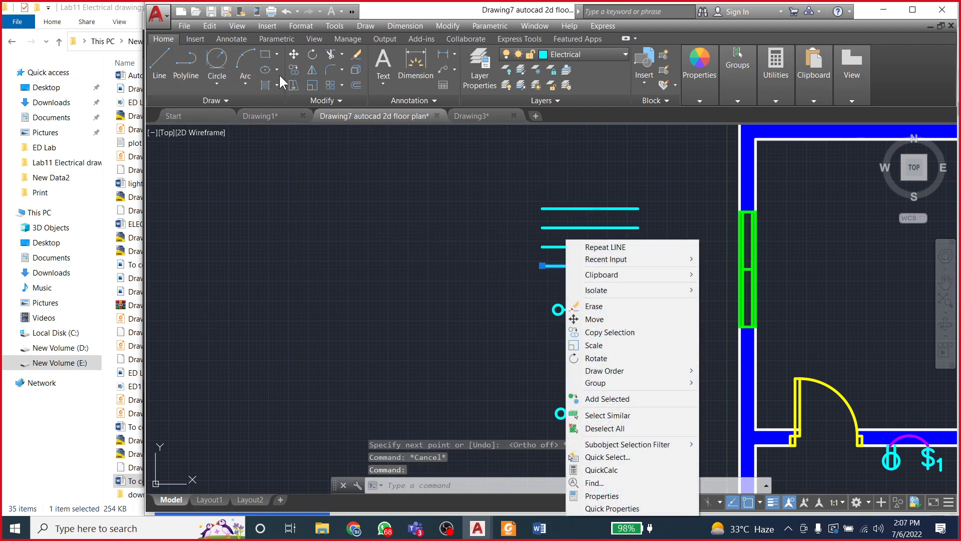
{"action": "left_click", "coordinate": [295, 68]}
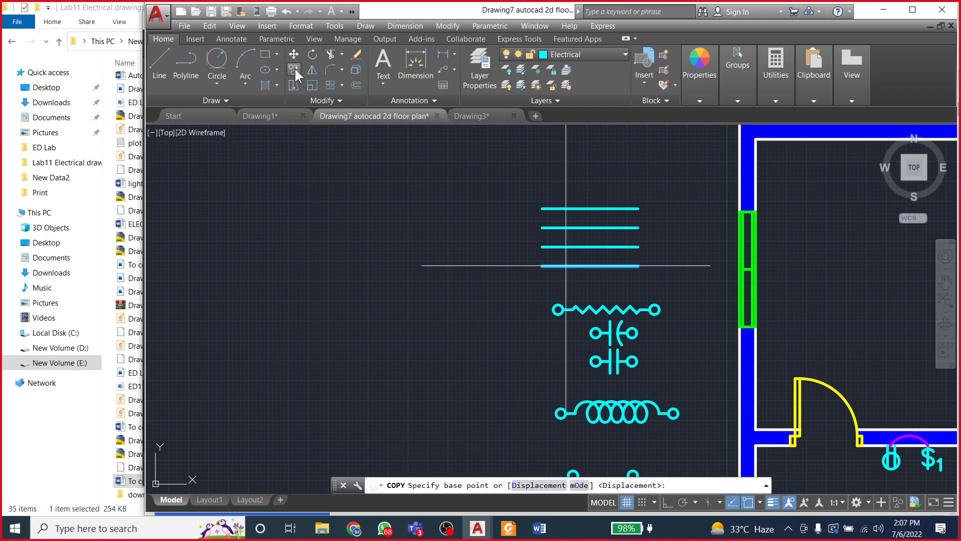
{"action": "left_click", "coordinate": [593, 267]}
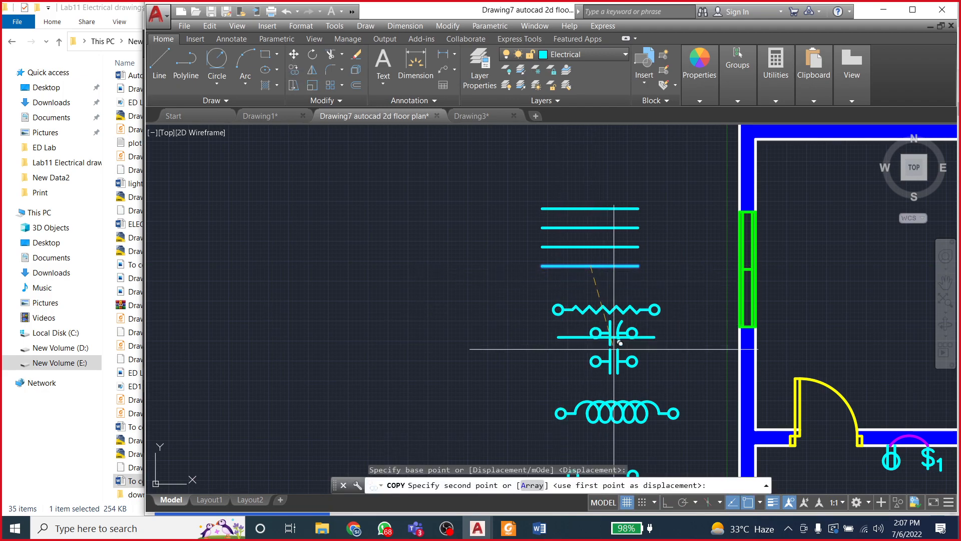
{"action": "left_click", "coordinate": [668, 501]}
{"action": "type", "text": "12"}
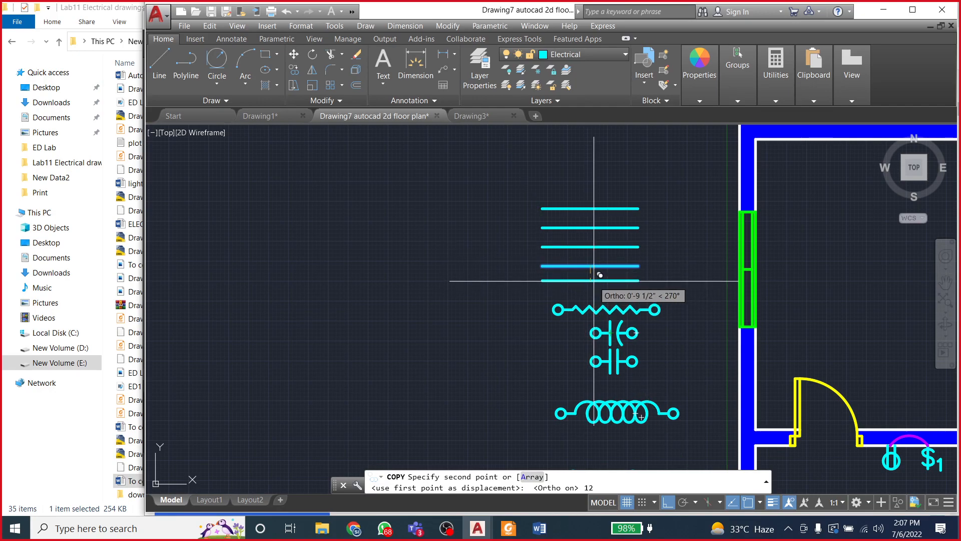
{"action": "key", "text": "Return"}
{"action": "key", "text": "Escape"}
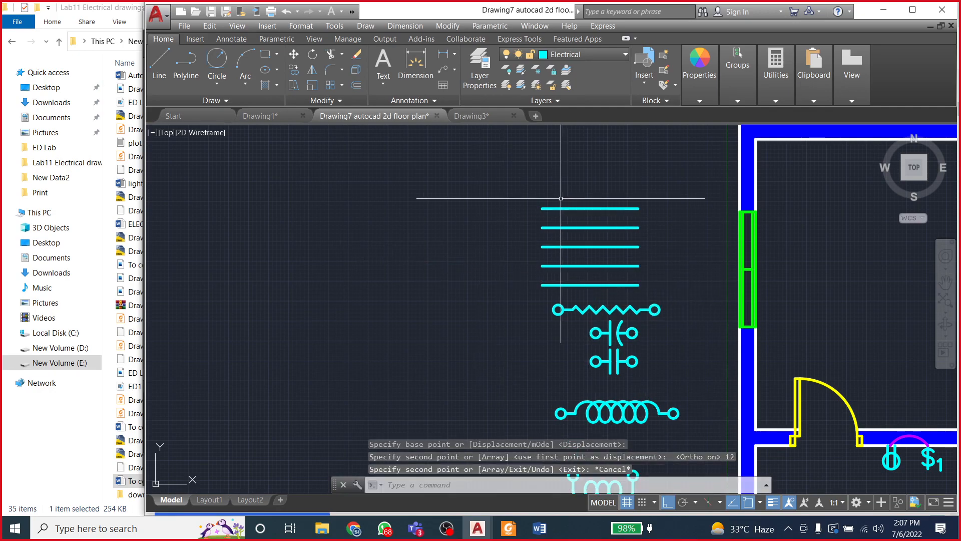
Step: Draw a V of two guide lines from the top horizontal line's ends to the lowest horizontal line's midpoint
{"action": "left_click", "coordinate": [160, 64]}
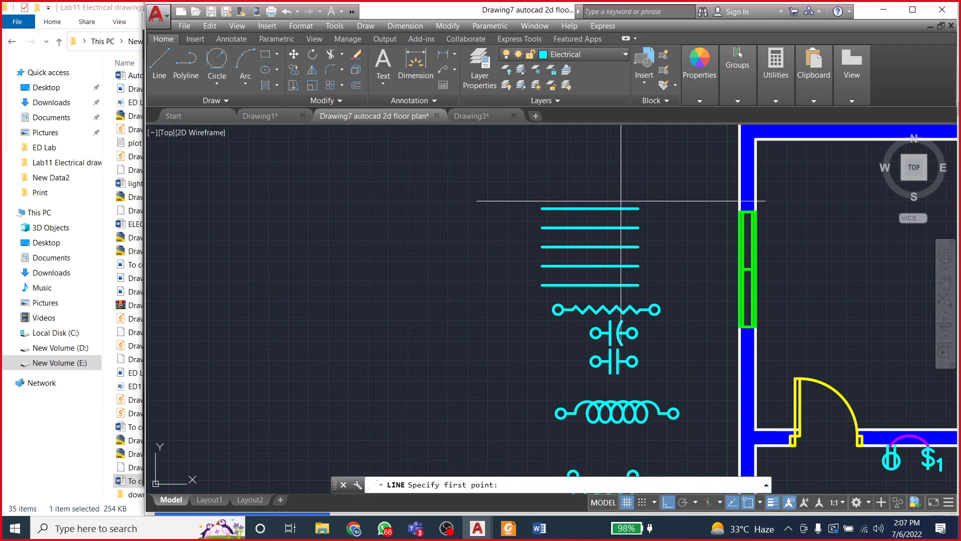
{"action": "left_click", "coordinate": [639, 207]}
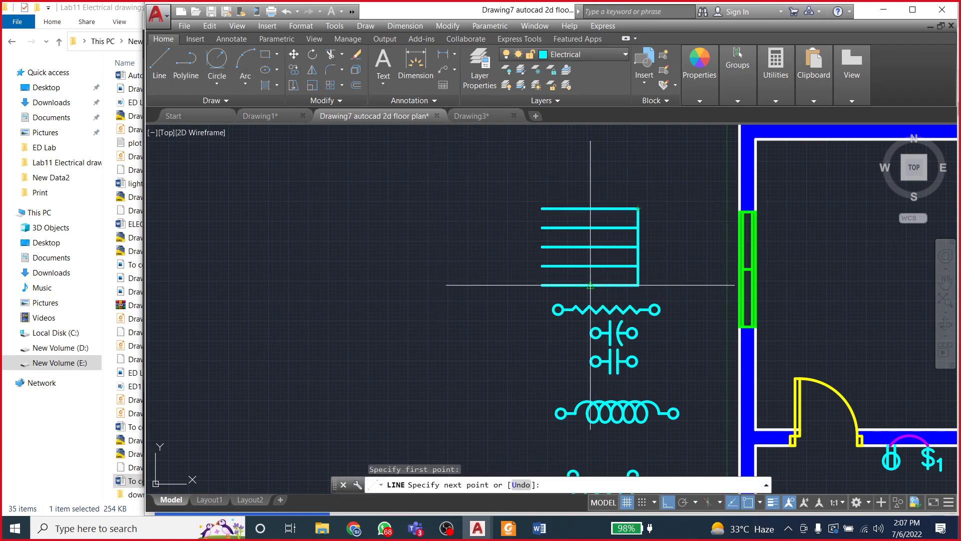
{"action": "left_click", "coordinate": [591, 285]}
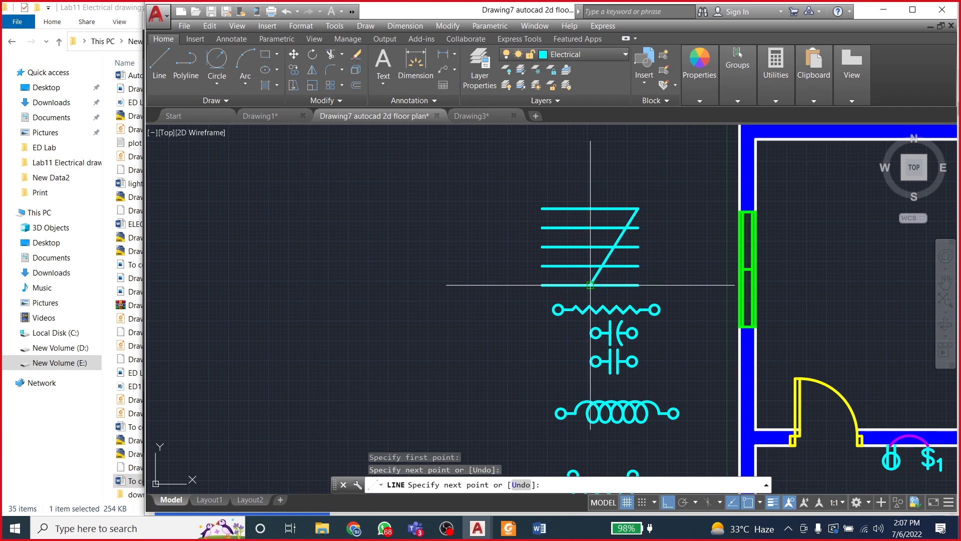
{"action": "left_click", "coordinate": [542, 208]}
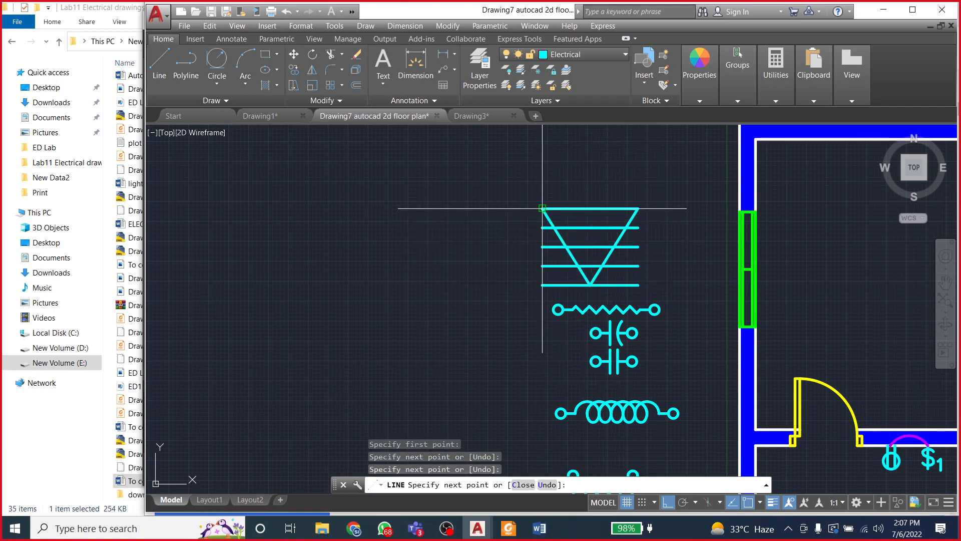
{"action": "key", "text": "Escape"}
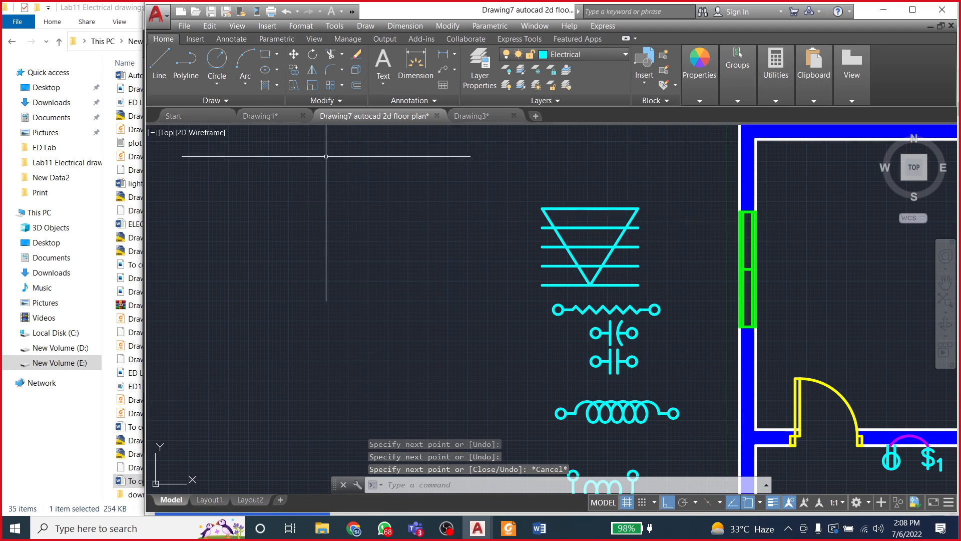
Step: Trim the middle horizontal lines' ends outside the V, and erase the two slanted guide lines and the rest of the lowest line
{"action": "left_click", "coordinate": [331, 54]}
{"action": "key", "text": "Return"}
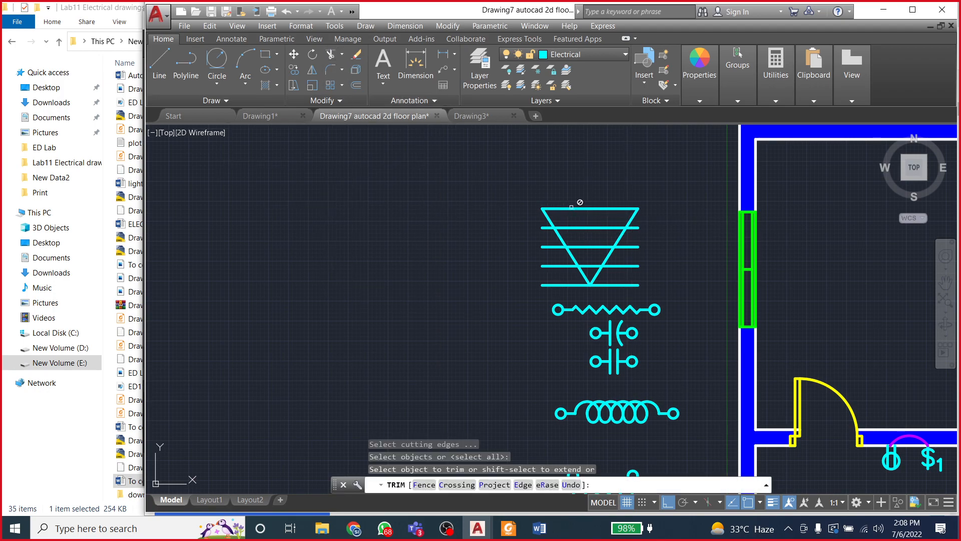
{"action": "left_click", "coordinate": [630, 228]}
{"action": "left_click", "coordinate": [634, 229]}
{"action": "left_click", "coordinate": [631, 229]}
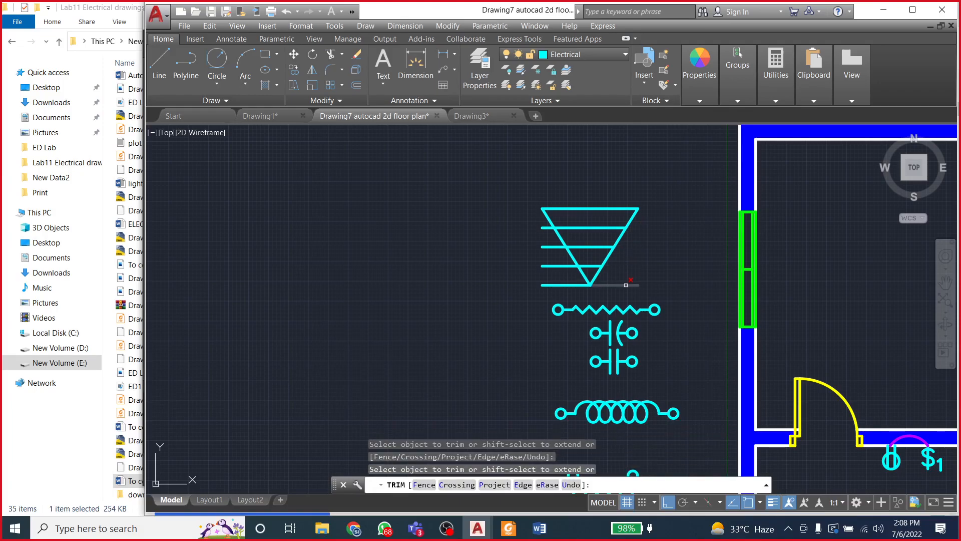
{"action": "left_click", "coordinate": [626, 283]}
{"action": "left_click", "coordinate": [557, 286]}
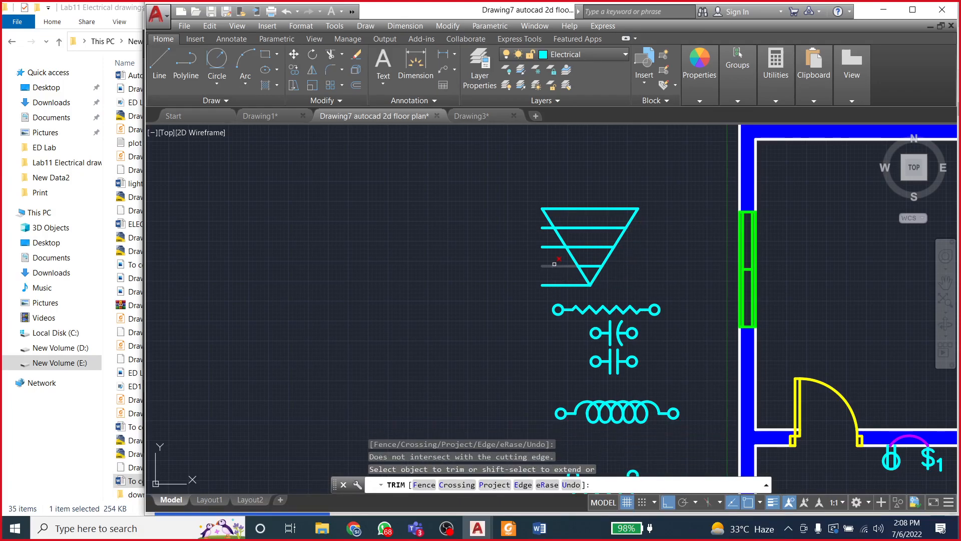
{"action": "left_click", "coordinate": [555, 264]}
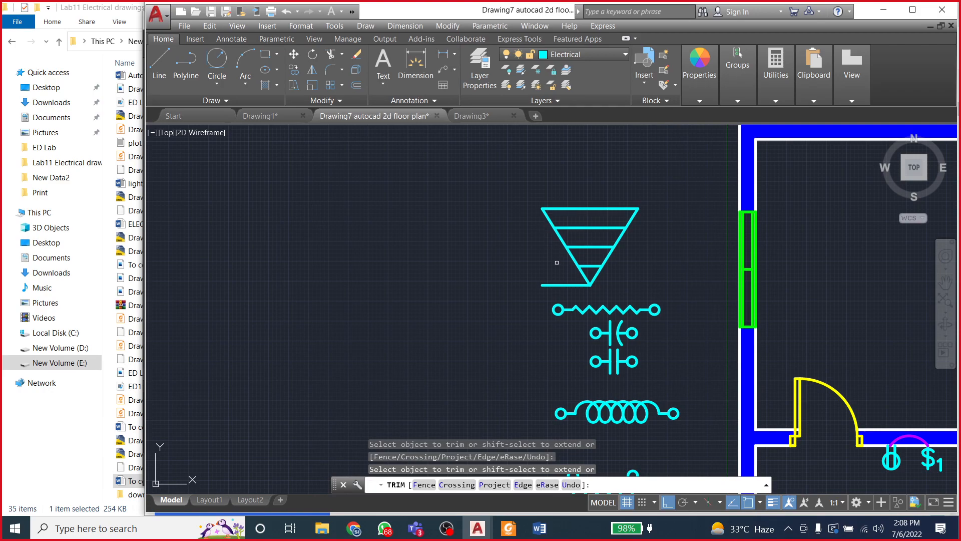
{"action": "left_click", "coordinate": [564, 288]}
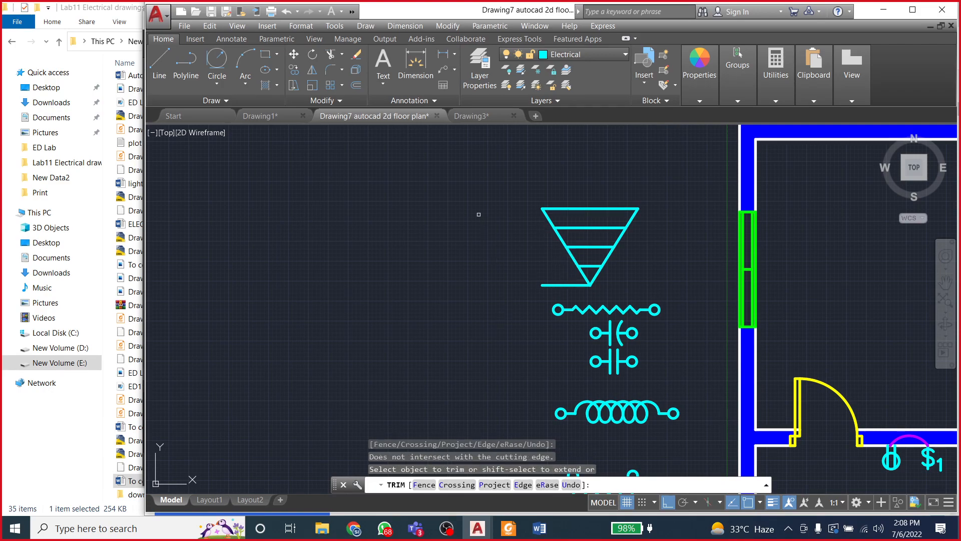
{"action": "key", "text": "Escape"}
{"action": "key", "text": "Escape"}
{"action": "left_click", "coordinate": [618, 238]}
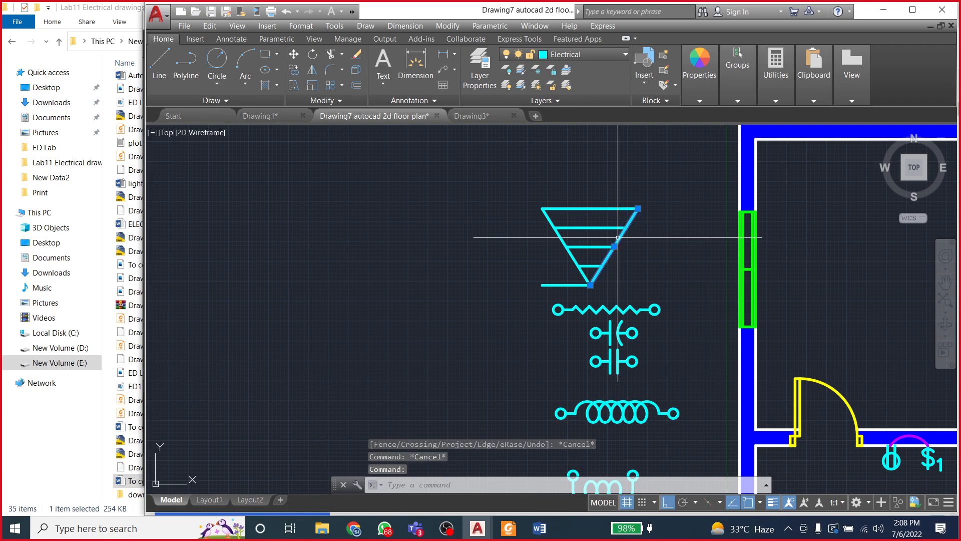
{"action": "key", "text": "Delete"}
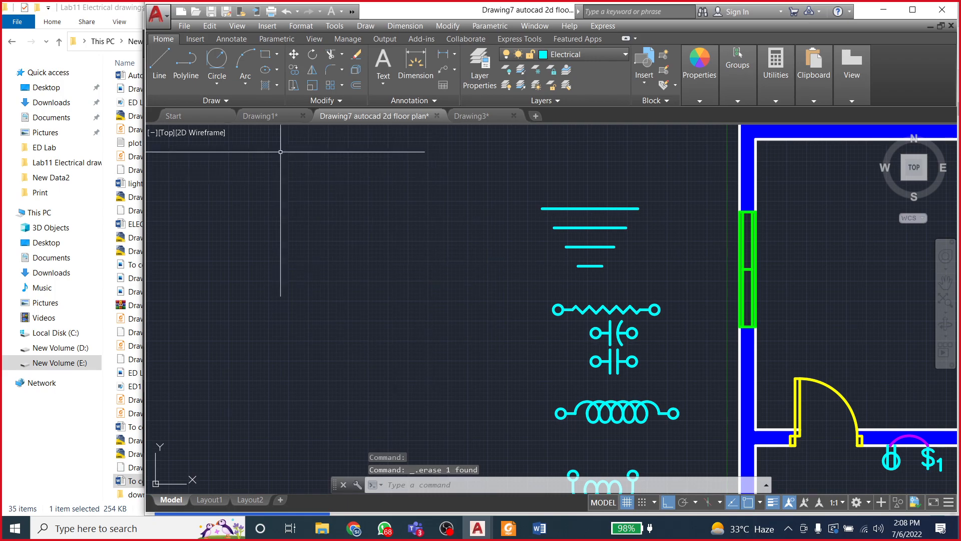
Step: Copy the four-line earth symbol from its top line's midpoint to the lower end of the lightning arrester below the busbar
{"action": "scroll", "coordinate": [510, 350], "scroll_direction": "down", "scroll_amount": 2}
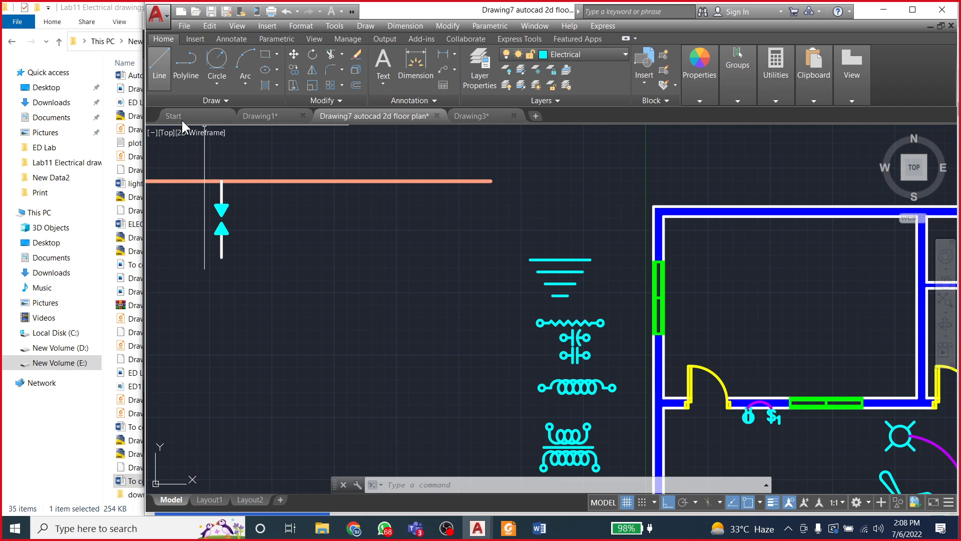
{"action": "left_click", "coordinate": [504, 239]}
{"action": "left_click", "coordinate": [608, 305]}
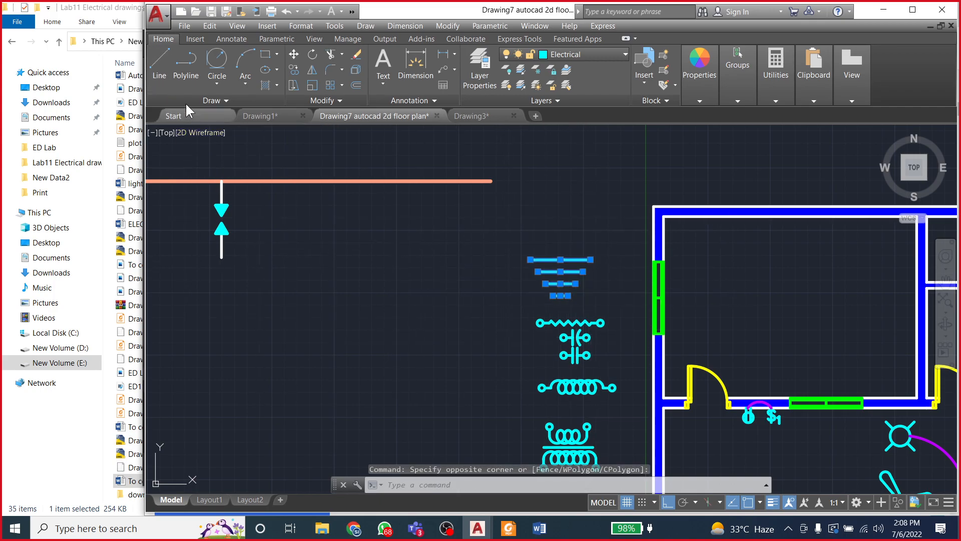
{"action": "left_click", "coordinate": [294, 70]}
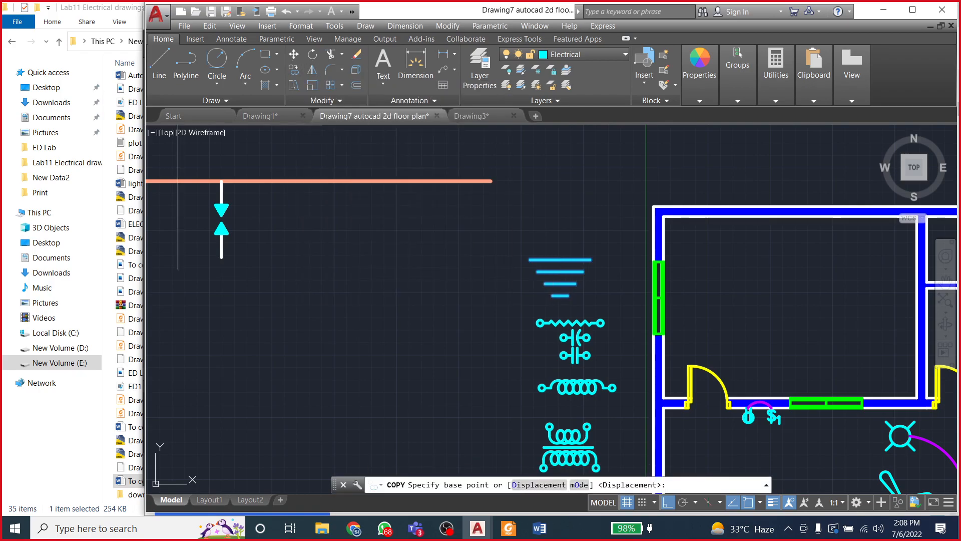
{"action": "left_click", "coordinate": [560, 260]}
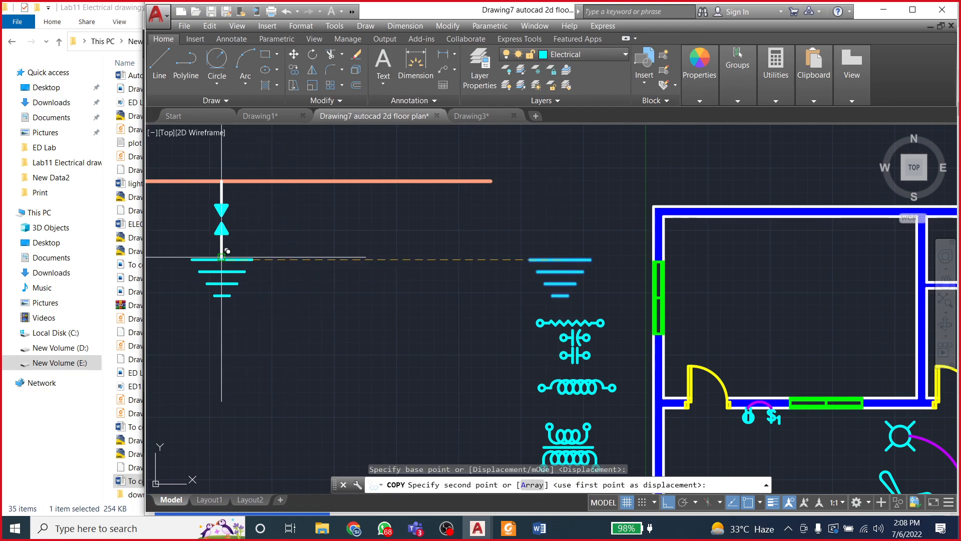
{"action": "left_click", "coordinate": [221, 257]}
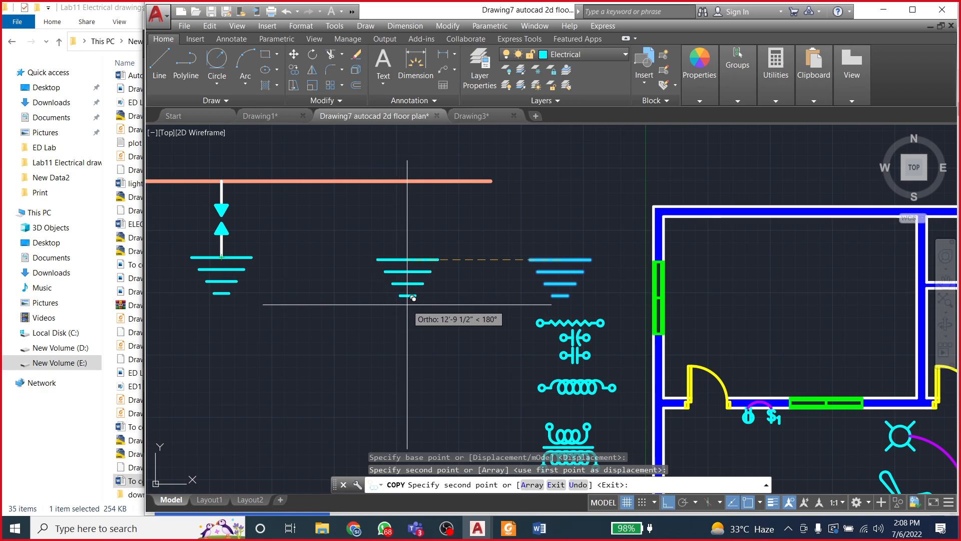
{"action": "key", "text": "Escape"}
Step: Copy the transformer symbol's upper terminal circle with its short stem onto the top line's midpoint of the earth symbol beside the floor plan
{"action": "scroll", "coordinate": [395, 301], "scroll_direction": "down", "scroll_amount": 2}
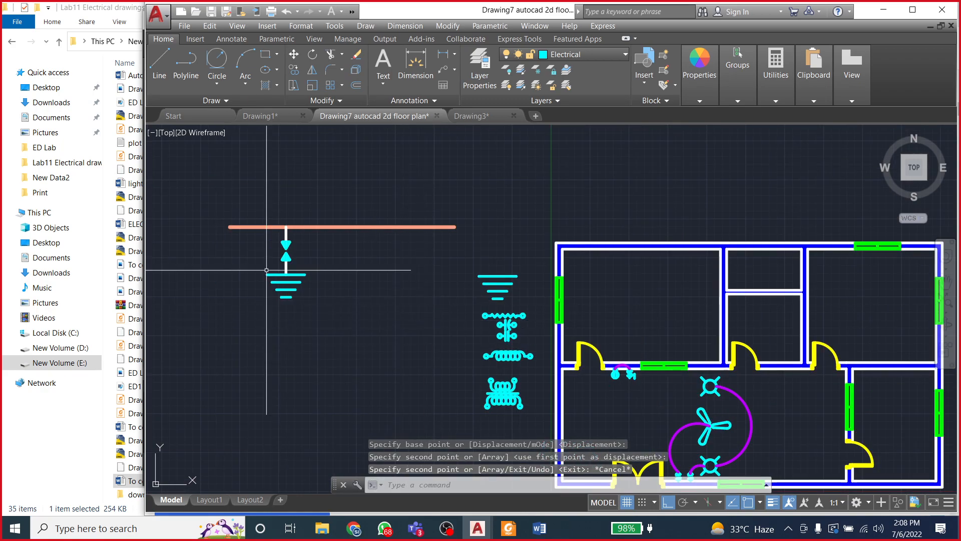
{"action": "scroll", "coordinate": [267, 271], "scroll_direction": "up", "scroll_amount": 3}
{"action": "scroll", "coordinate": [265, 285], "scroll_direction": "down", "scroll_amount": 2}
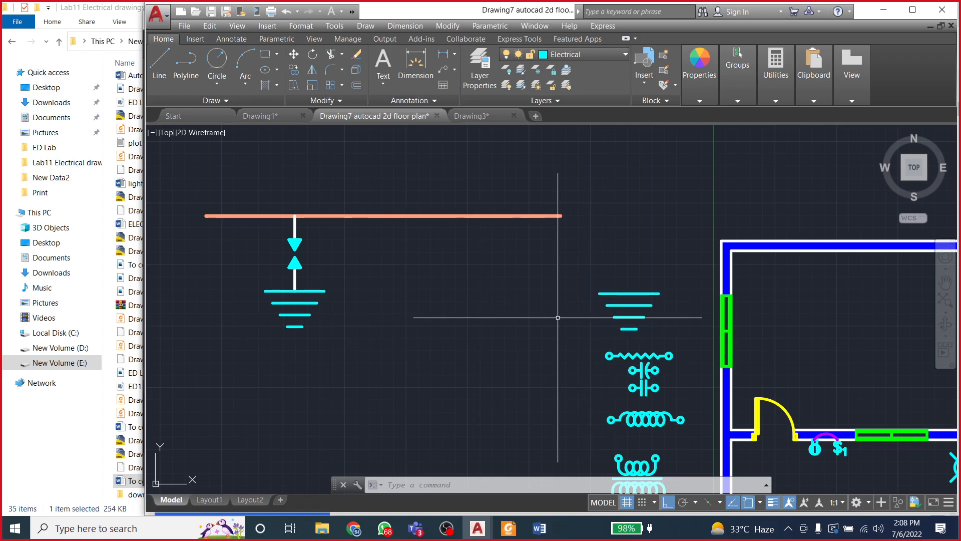
{"action": "scroll", "coordinate": [622, 354], "scroll_direction": "down", "scroll_amount": 2}
{"action": "scroll", "coordinate": [619, 421], "scroll_direction": "up", "scroll_amount": 4}
{"action": "scroll", "coordinate": [619, 420], "scroll_direction": "up", "scroll_amount": 2}
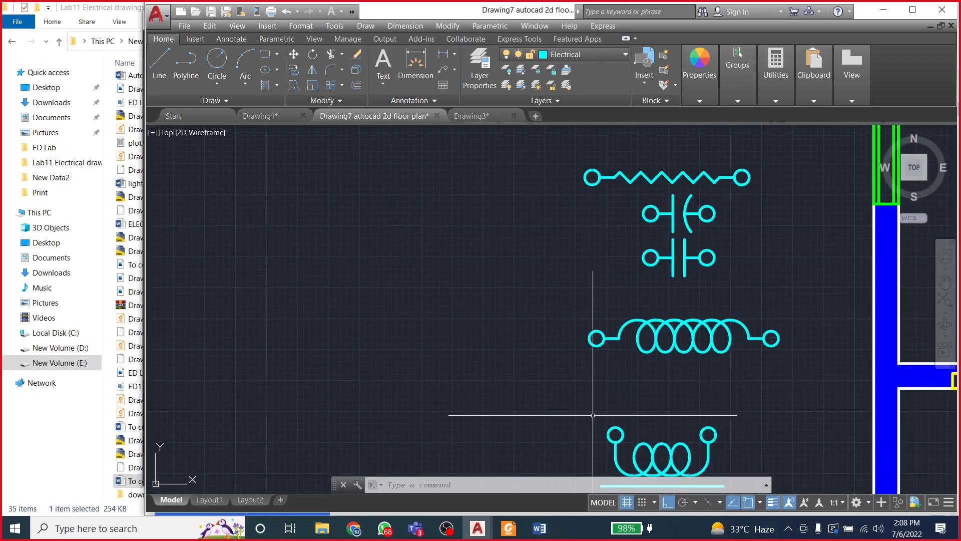
{"action": "left_click", "coordinate": [687, 413]}
{"action": "left_click", "coordinate": [726, 463]}
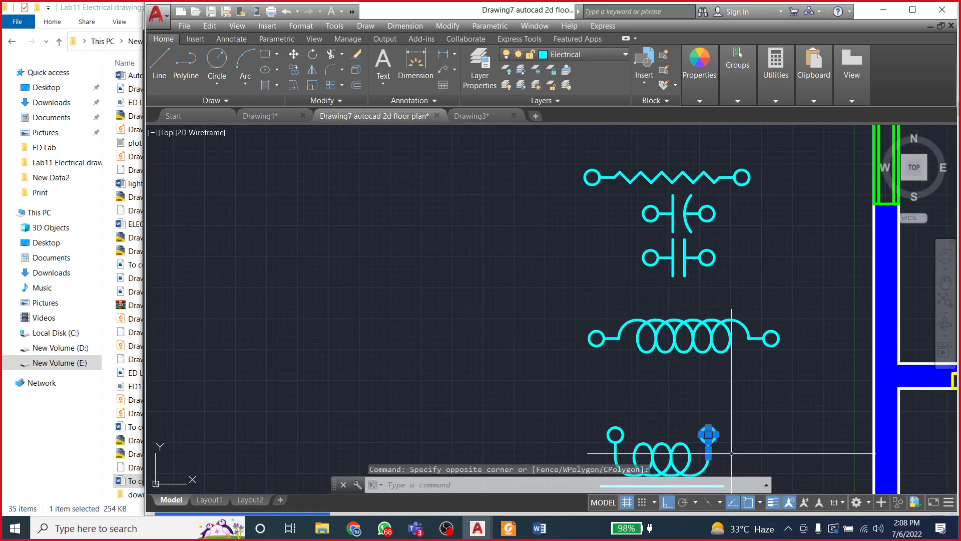
{"action": "left_click", "coordinate": [295, 71]}
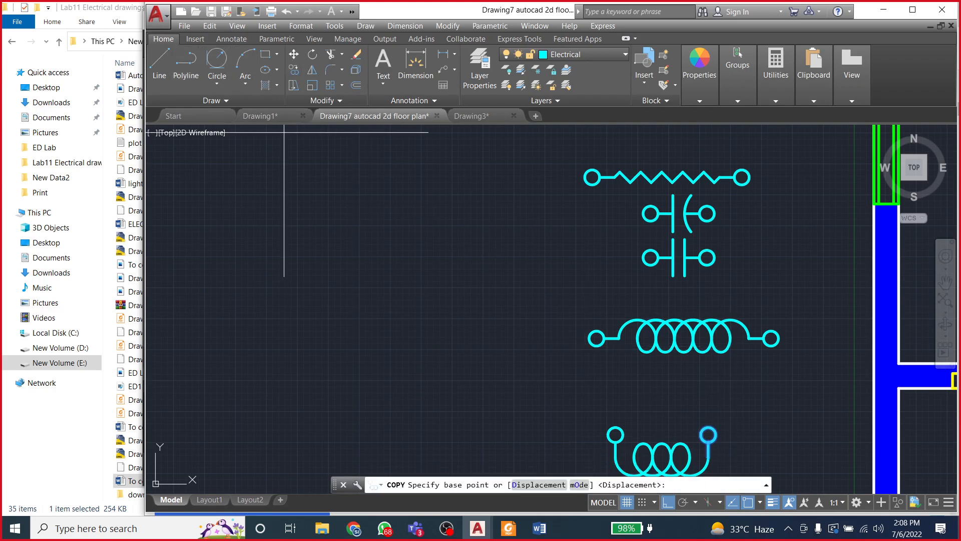
{"action": "left_click", "coordinate": [709, 434]}
{"action": "scroll", "coordinate": [685, 193], "scroll_direction": "down", "scroll_amount": 3}
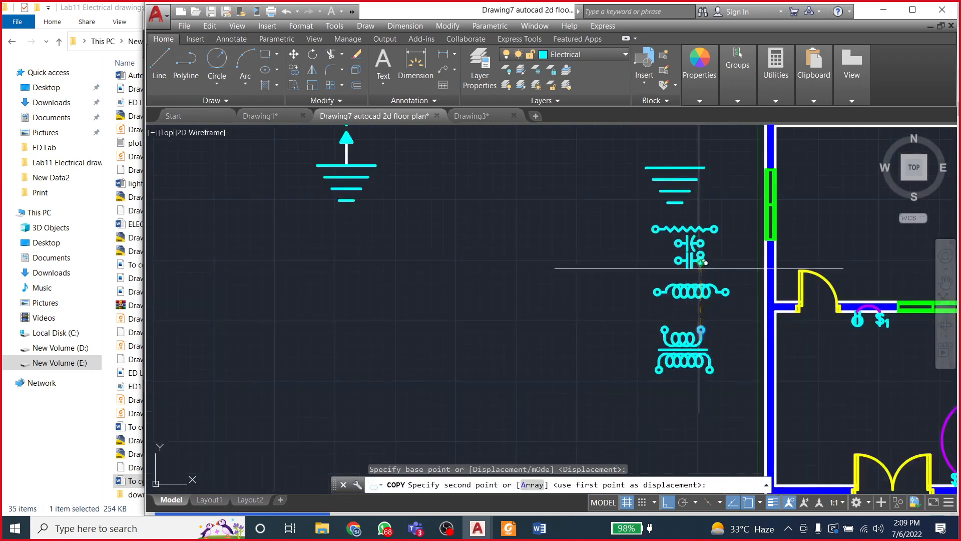
{"action": "left_click", "coordinate": [675, 166]}
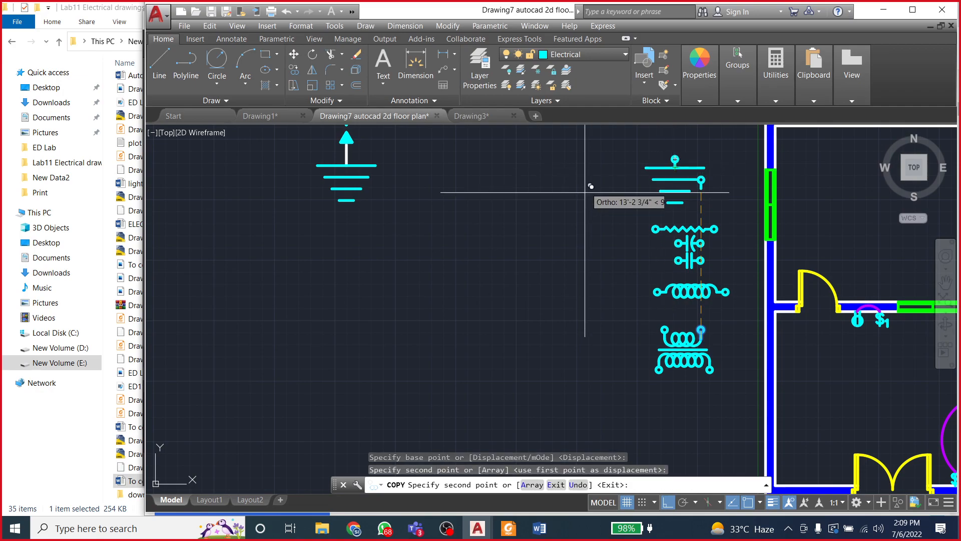
{"action": "key", "text": "Escape"}
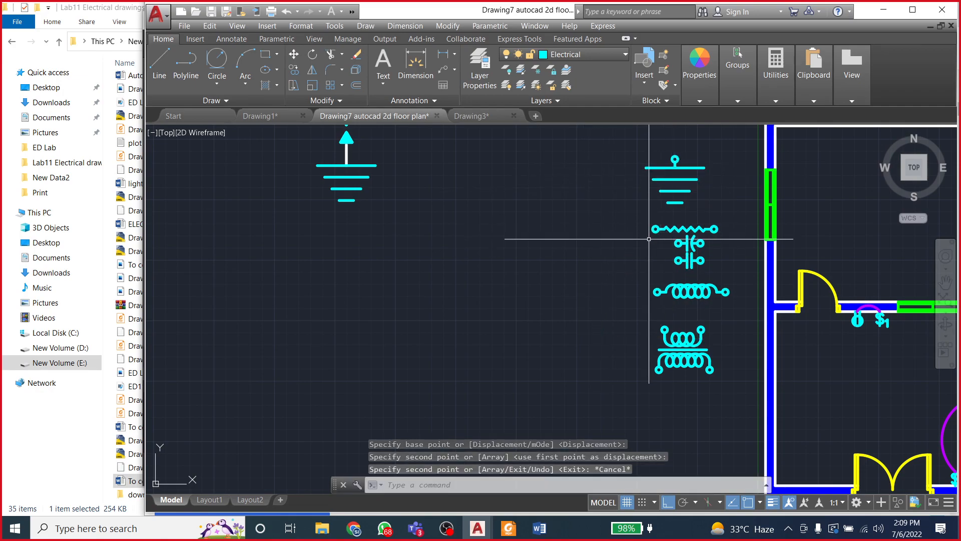
{"action": "scroll", "coordinate": [675, 168], "scroll_direction": "down", "scroll_amount": 2}
{"action": "scroll", "coordinate": [674, 168], "scroll_direction": "up", "scroll_amount": 5}
{"action": "scroll", "coordinate": [644, 204], "scroll_direction": "down", "scroll_amount": 2}
{"action": "scroll", "coordinate": [669, 203], "scroll_direction": "up", "scroll_amount": 2}
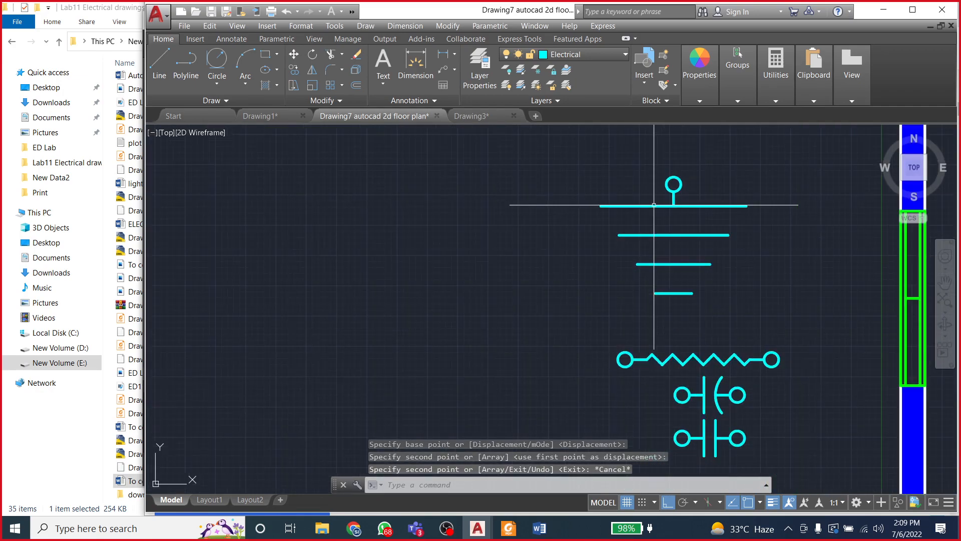
{"action": "left_click", "coordinate": [589, 195]}
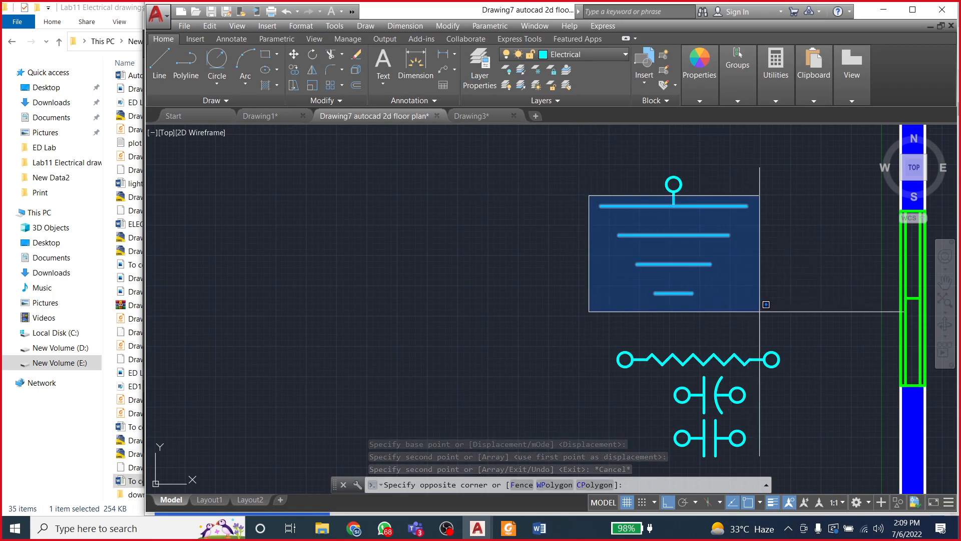
{"action": "left_click", "coordinate": [757, 318]}
{"action": "left_click", "coordinate": [312, 85]}
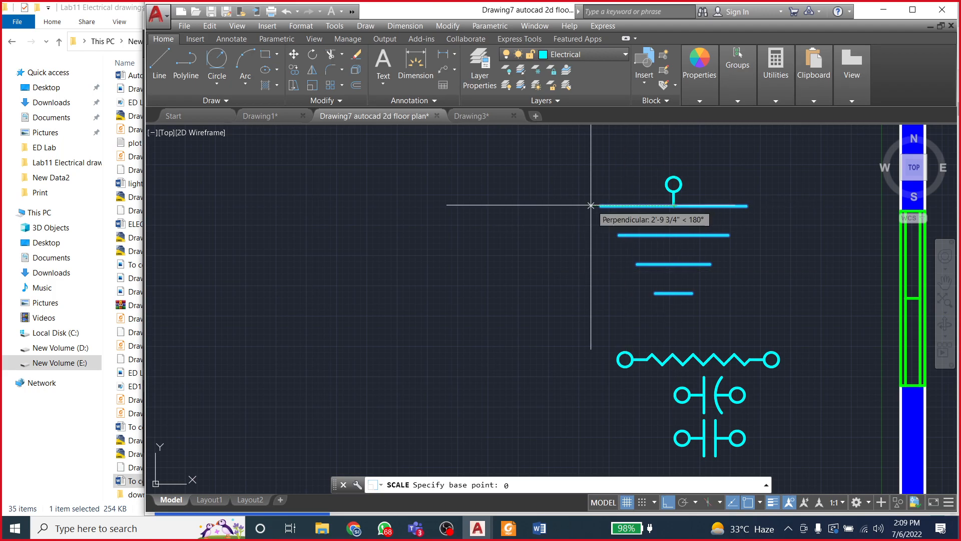
{"action": "key", "text": "Escape"}
{"action": "key", "text": "Escape"}
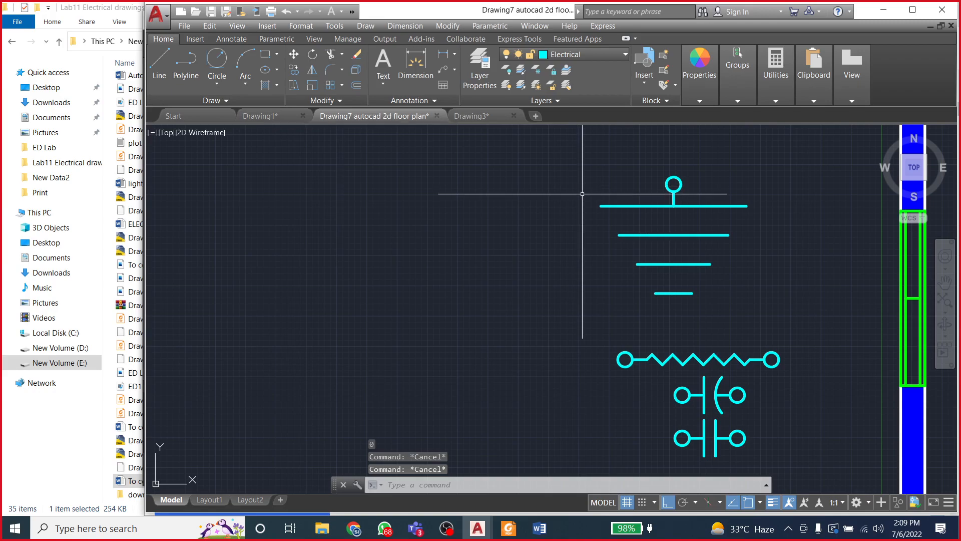
Step: Scale the four lines of the earth symbol beside the floor plan by 0.5 about the top line's midpoint
{"action": "left_click_drag", "start_coordinate": [582, 194], "coordinate": [782, 303]}
{"action": "left_click", "coordinate": [312, 85]}
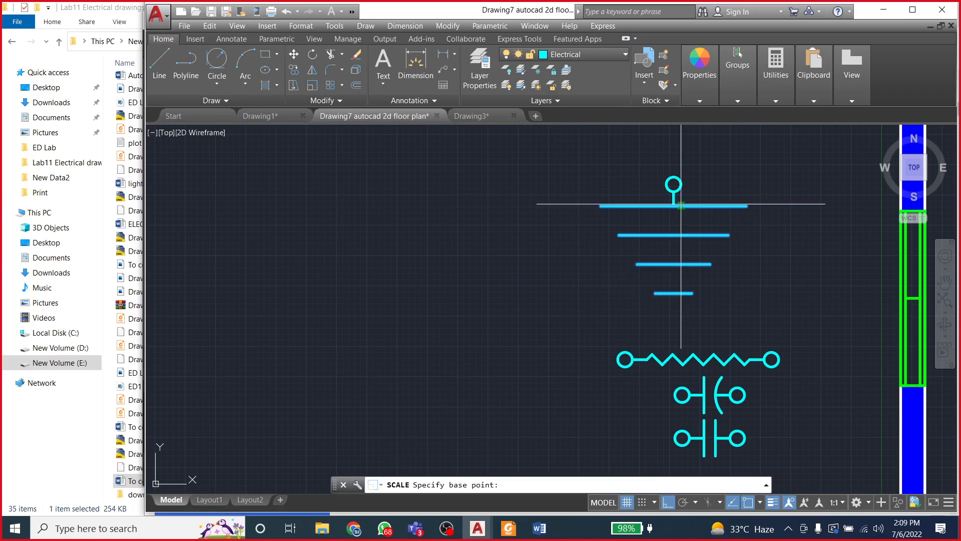
{"action": "left_click", "coordinate": [674, 206]}
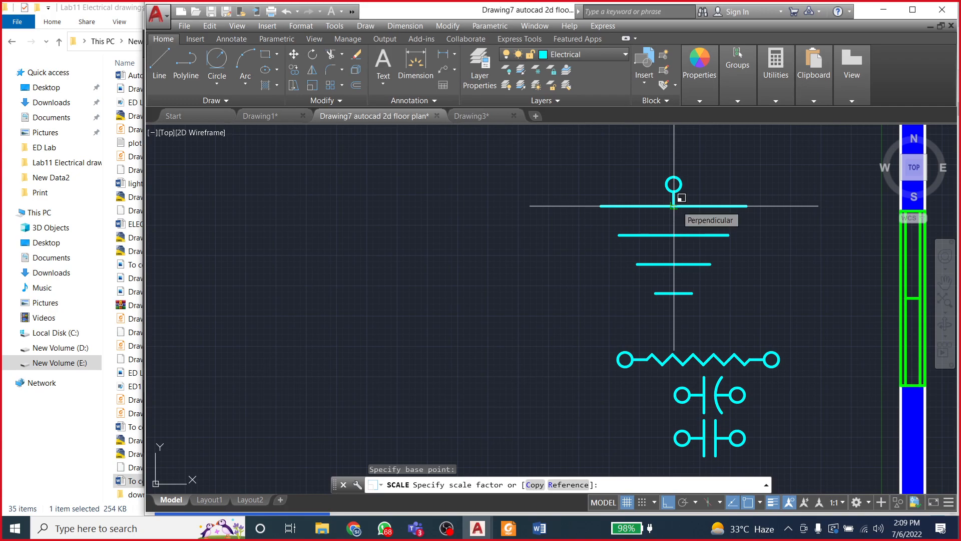
{"action": "type", "text": "0.5"}
{"action": "key", "text": "Return"}
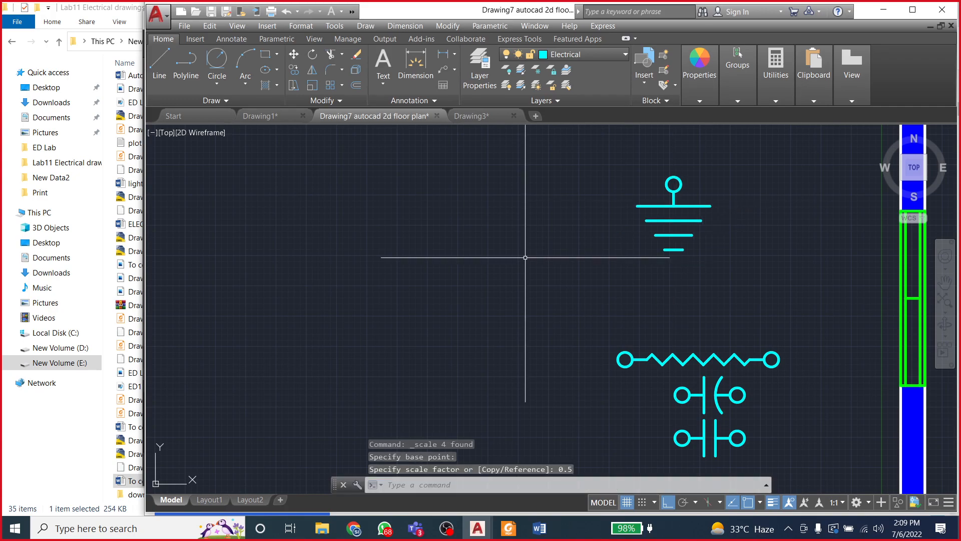
Step: Scale the lightning arrester's four earth lines by 0.5 about the point where the vertical stem meets the top line
{"action": "scroll", "coordinate": [525, 257], "scroll_direction": "down", "scroll_amount": 4}
{"action": "left_click", "coordinate": [258, 223]}
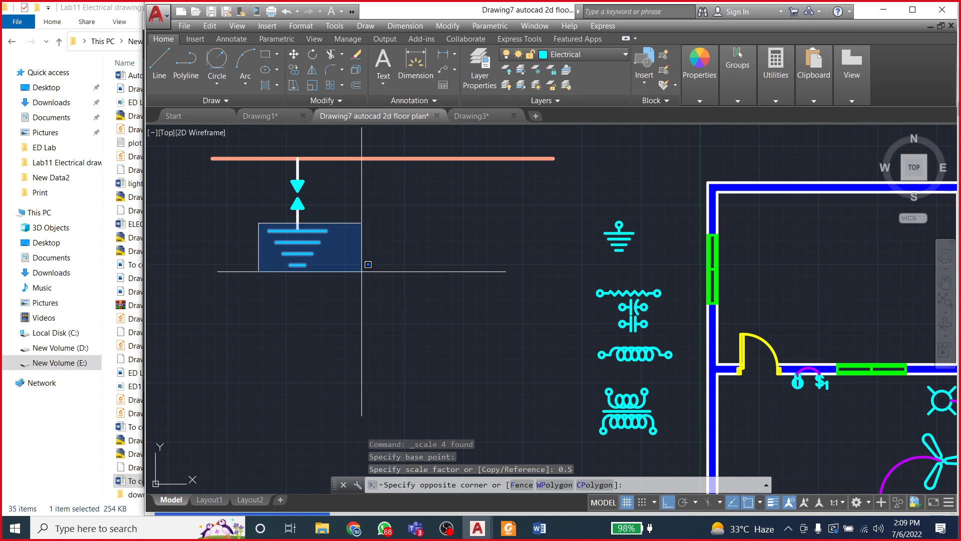
{"action": "left_click", "coordinate": [368, 265]}
{"action": "key", "text": "Return"}
{"action": "scroll", "coordinate": [296, 238], "scroll_direction": "up", "scroll_amount": 8}
{"action": "left_click", "coordinate": [312, 192]}
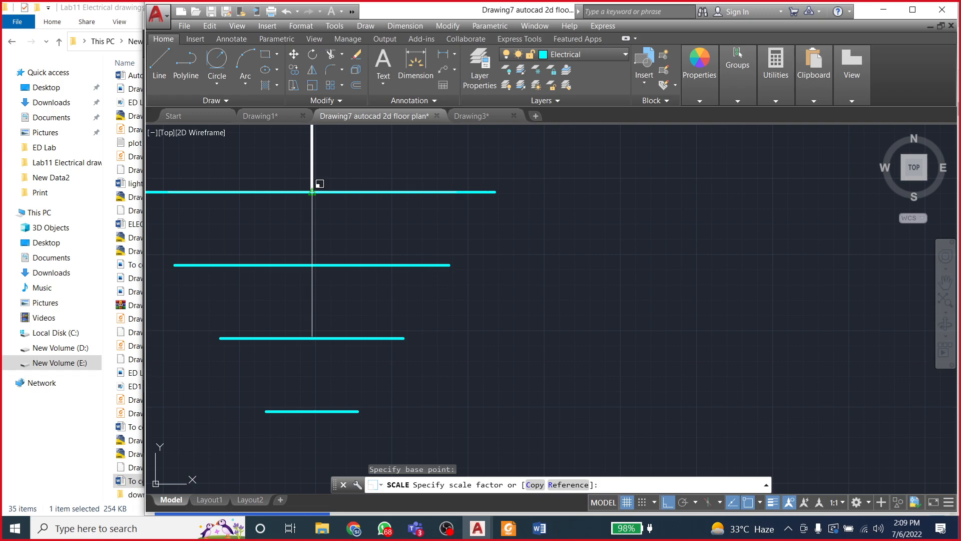
{"action": "type", "text": "0.5"}
{"action": "key", "text": "Return"}
{"action": "scroll", "coordinate": [388, 296], "scroll_direction": "down", "scroll_amount": 6}
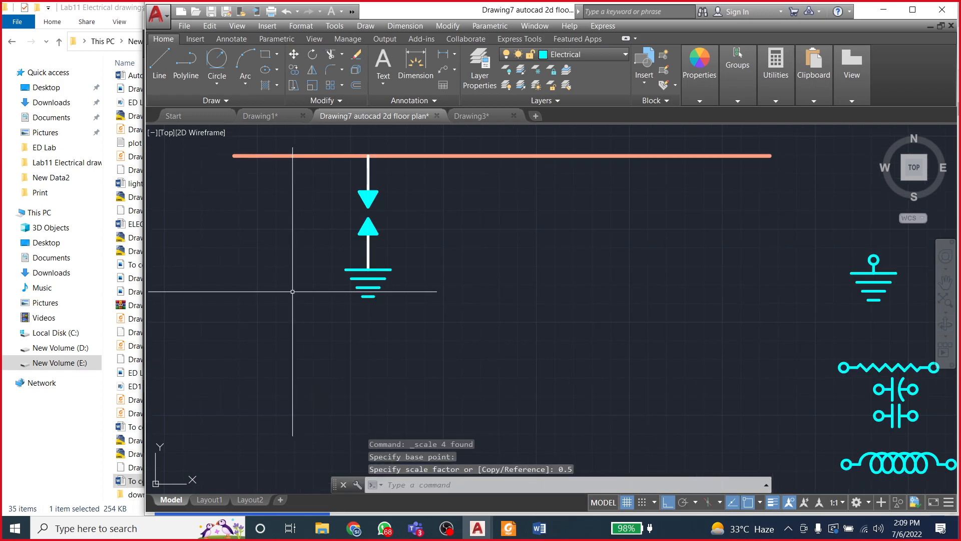
Step: Save the drawing, and save it again as "Drawing7 autocad 2d floor plan" in the Lab11 Electrical drawings folder inside ED Lab
{"action": "scroll", "coordinate": [293, 291], "scroll_direction": "down", "scroll_amount": 2}
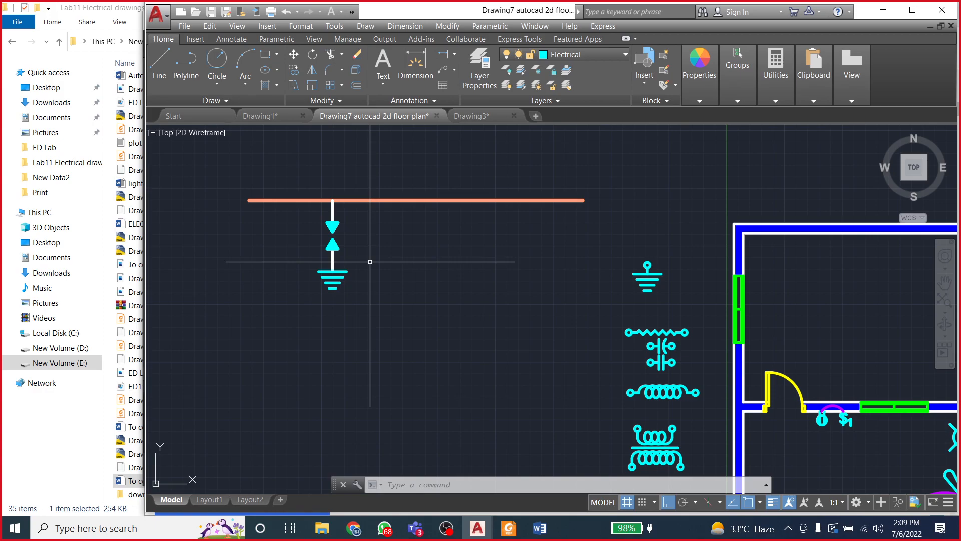
{"action": "key", "text": "ctrl+s"}
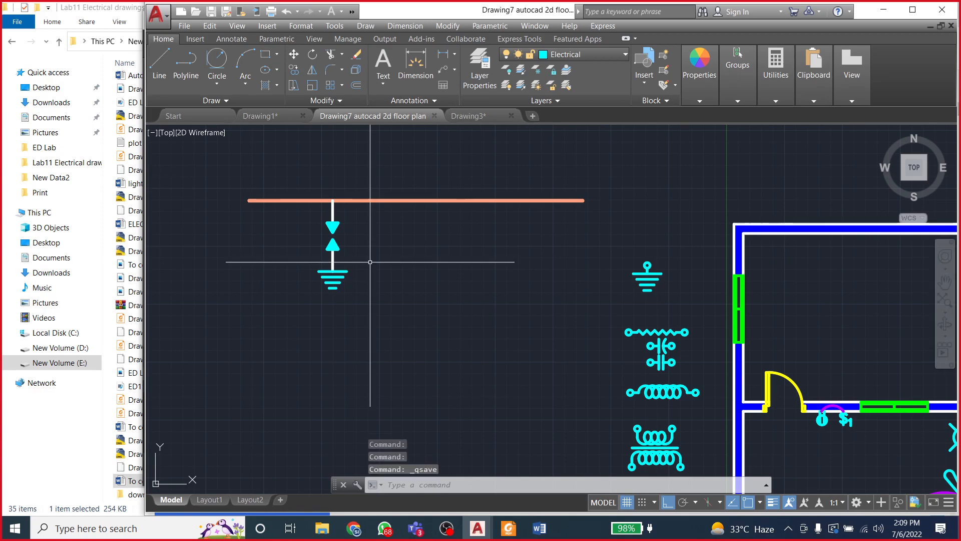
{"action": "left_click", "coordinate": [185, 26]}
{"action": "left_click", "coordinate": [200, 159]}
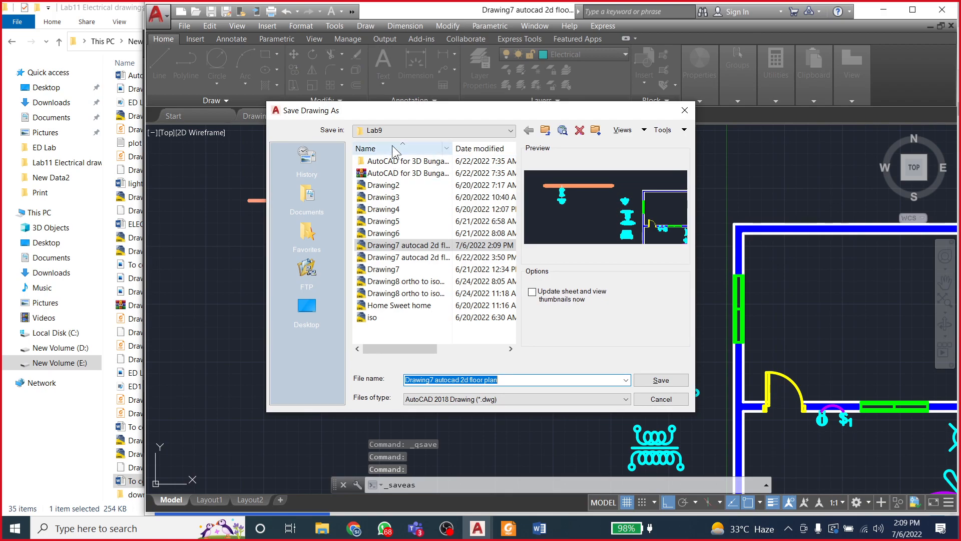
{"action": "left_click", "coordinate": [397, 131]}
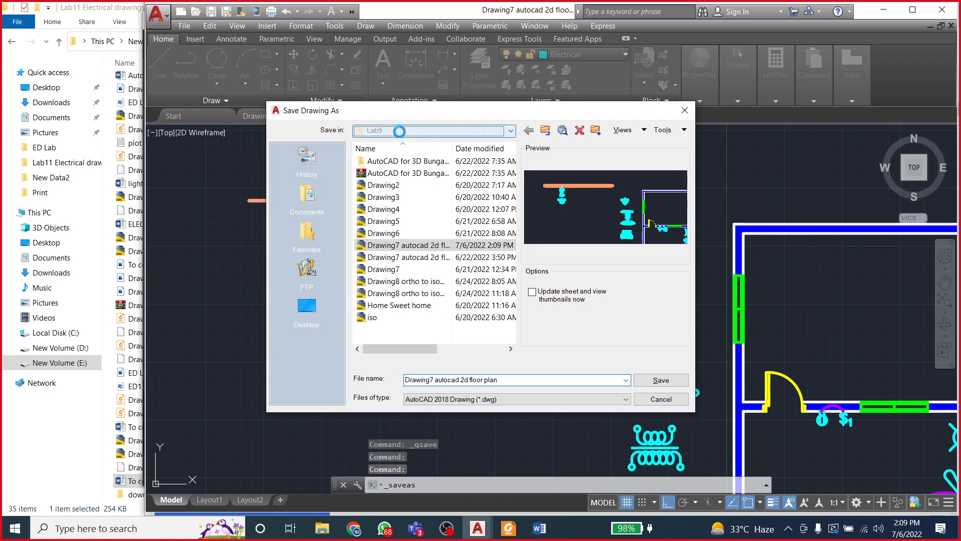
{"action": "left_click", "coordinate": [527, 134]}
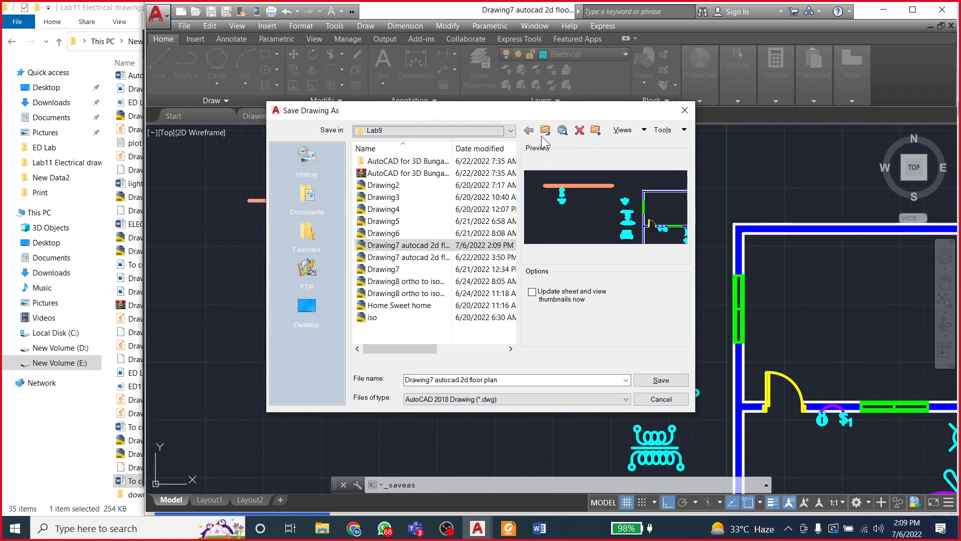
{"action": "left_click", "coordinate": [545, 132]}
{"action": "scroll", "coordinate": [422, 258], "scroll_direction": "down", "scroll_amount": 2}
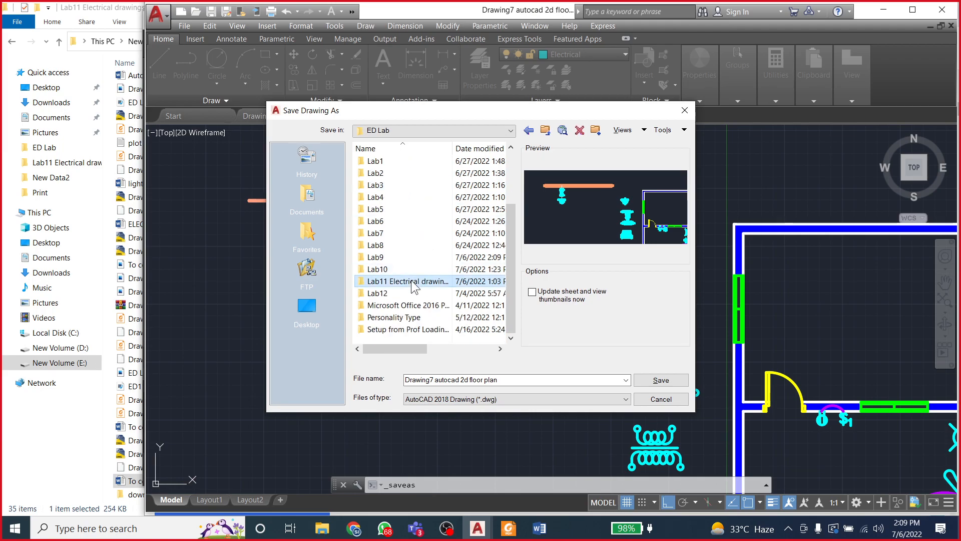
{"action": "double_click", "coordinate": [414, 282]}
{"action": "left_click", "coordinate": [660, 381]}
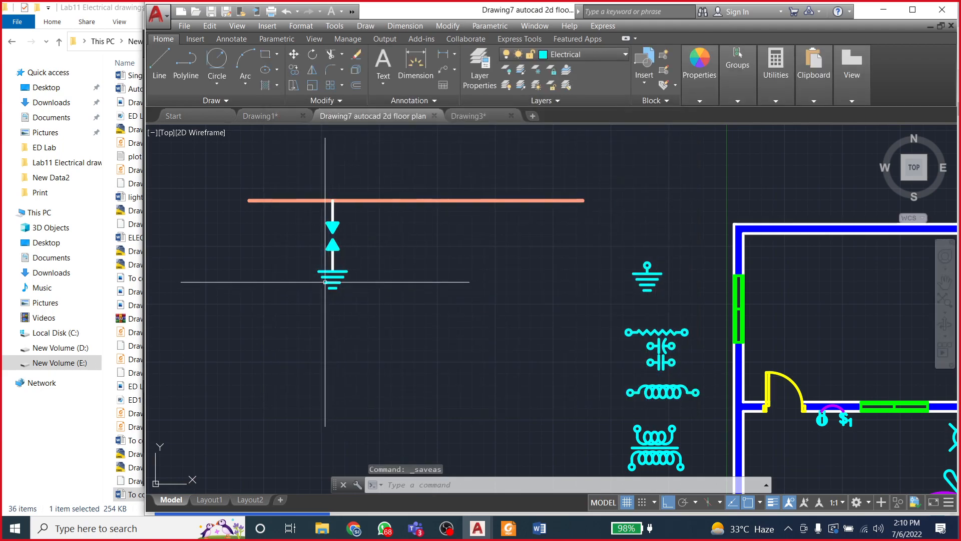
Step: Save the floor plan drawing again in its new folder
{"action": "scroll", "coordinate": [320, 278], "scroll_direction": "down", "scroll_amount": 2}
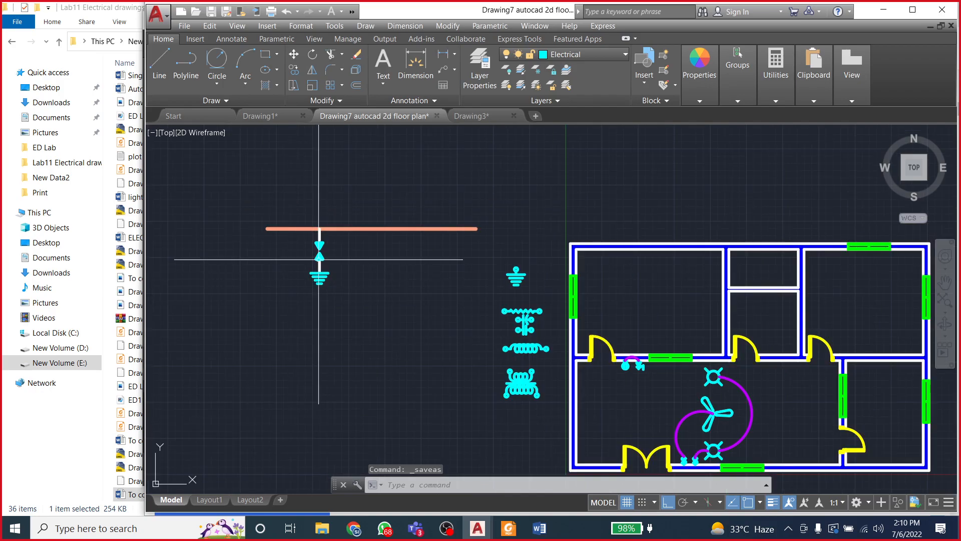
{"action": "scroll", "coordinate": [315, 270], "scroll_direction": "up", "scroll_amount": 2}
{"action": "key", "text": "ctrl+s"}
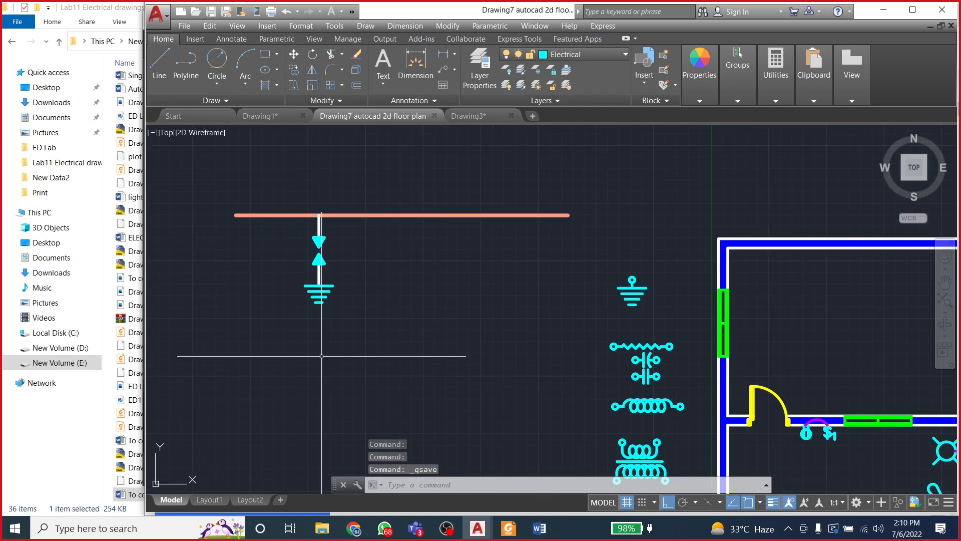
Step: Switch to the Word reference of the single line diagram, examine the fuse branch under the overhead line, and return to AutoCAD
{"action": "scroll", "coordinate": [309, 286], "scroll_direction": "down", "scroll_amount": 2}
{"action": "key", "text": "alt+Tab"}
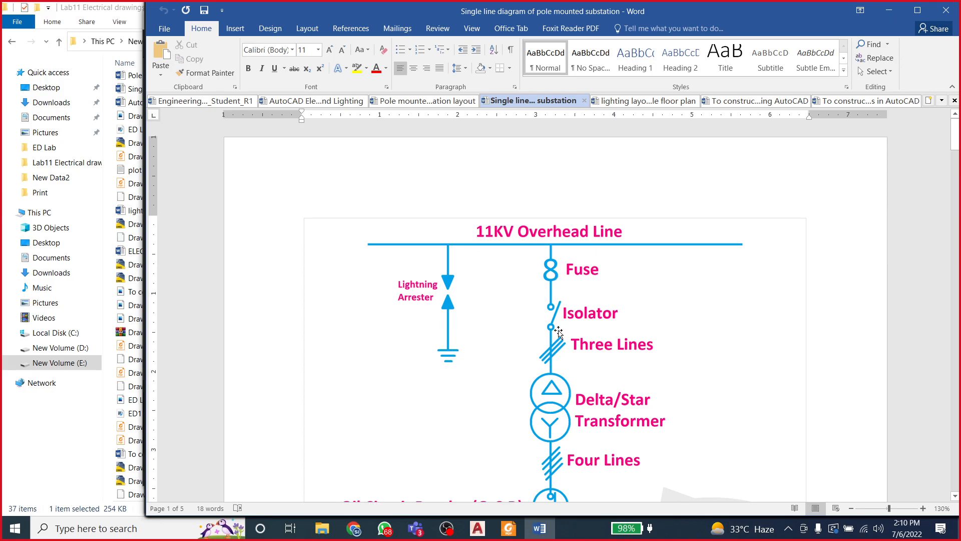
{"action": "left_click", "coordinate": [538, 527]}
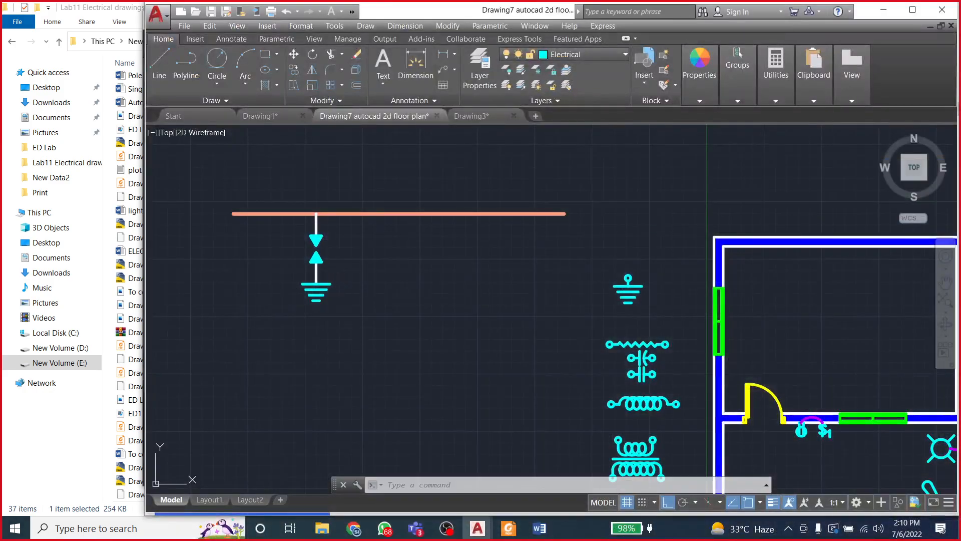
Step: Copy the lightning arrester's upper vertical line from its top end to the midpoint of the busbar
{"action": "scroll", "coordinate": [315, 219], "scroll_direction": "up", "scroll_amount": 2}
{"action": "left_click", "coordinate": [315, 221]}
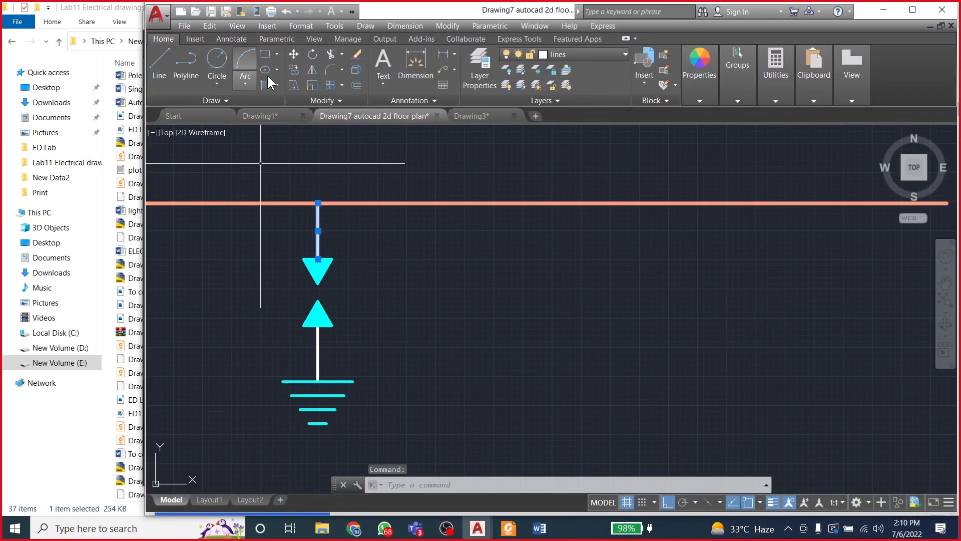
{"action": "left_click", "coordinate": [294, 69]}
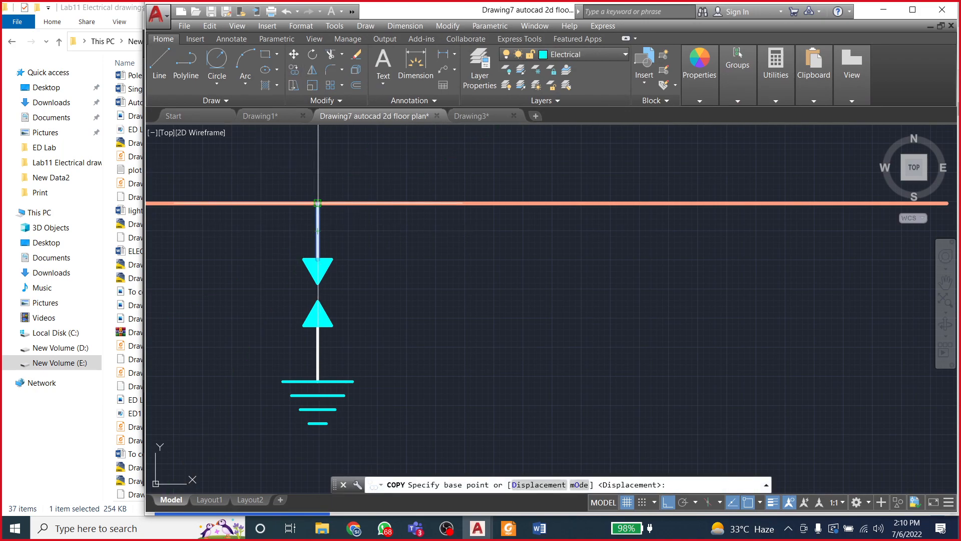
{"action": "left_click", "coordinate": [317, 203]}
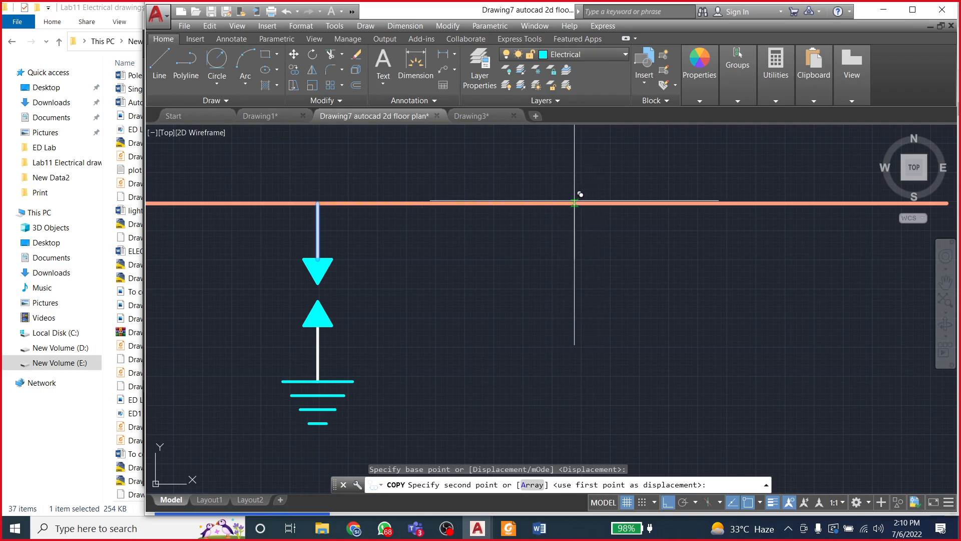
{"action": "scroll", "coordinate": [580, 195], "scroll_direction": "down", "scroll_amount": 2}
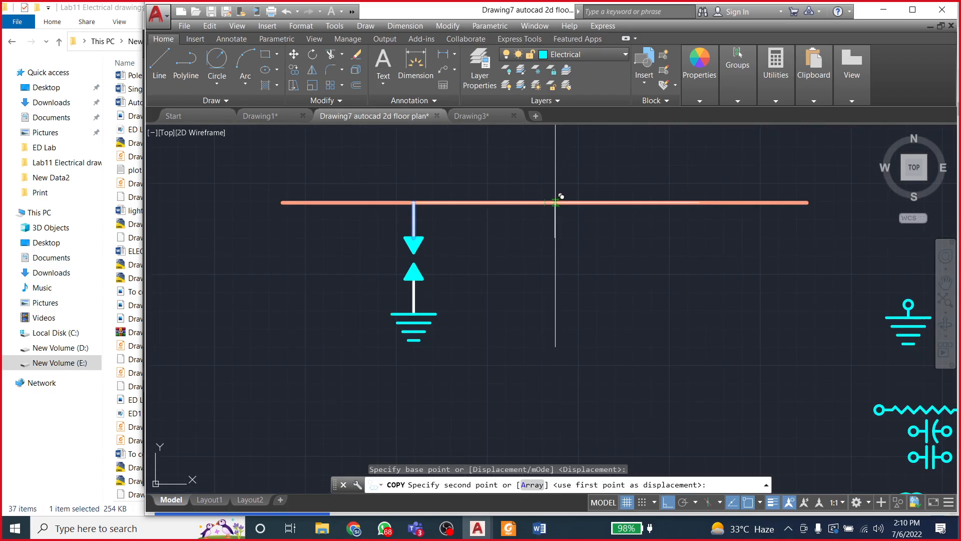
{"action": "left_click", "coordinate": [545, 202]}
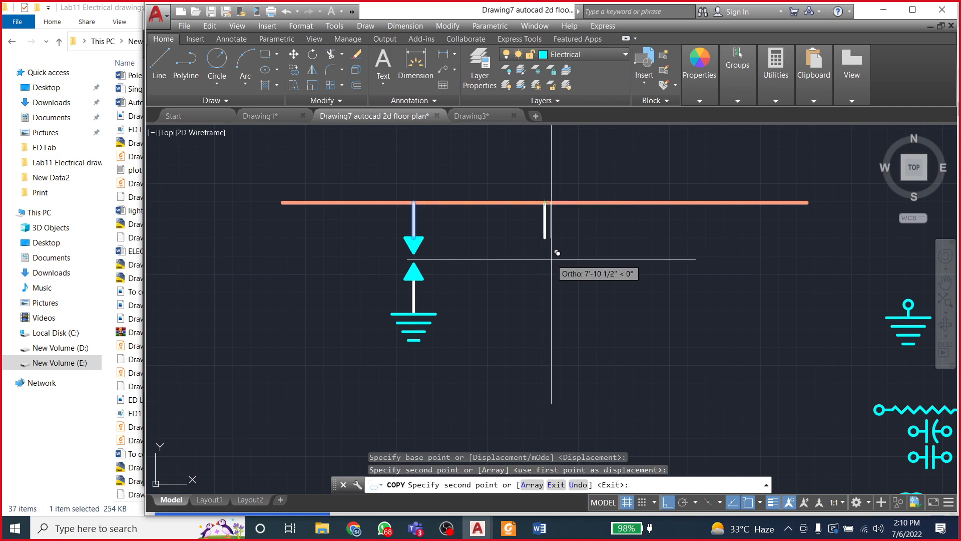
{"action": "key", "text": "Escape"}
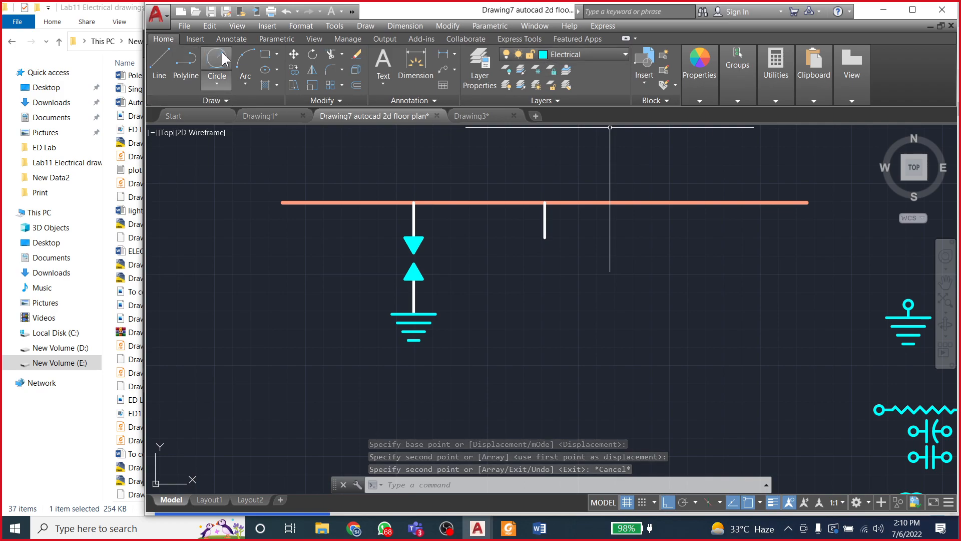
Step: Draw a circle of radius 7 centred on the lower end of the vertical line at the busbar's midpoint
{"action": "left_click", "coordinate": [218, 80]}
{"action": "left_click", "coordinate": [221, 98]}
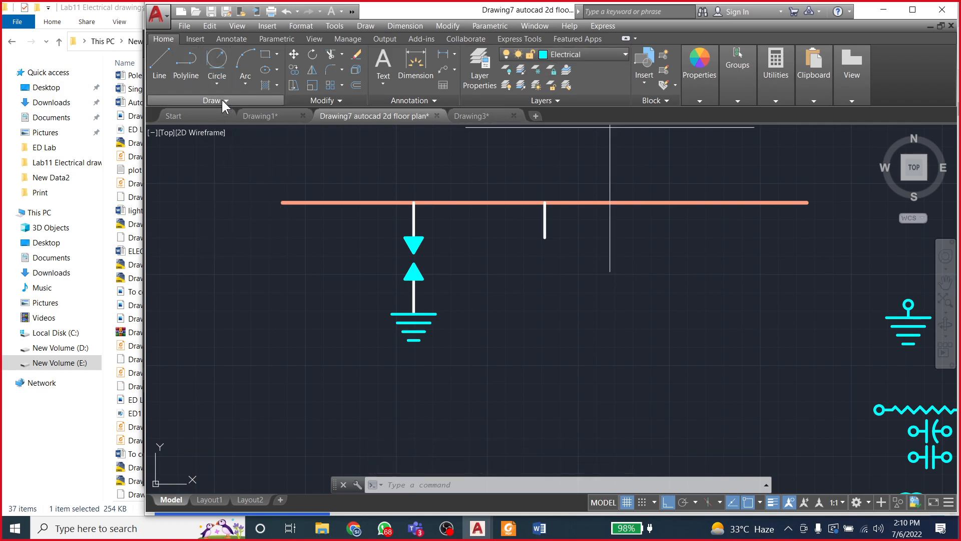
{"action": "left_click", "coordinate": [544, 237]}
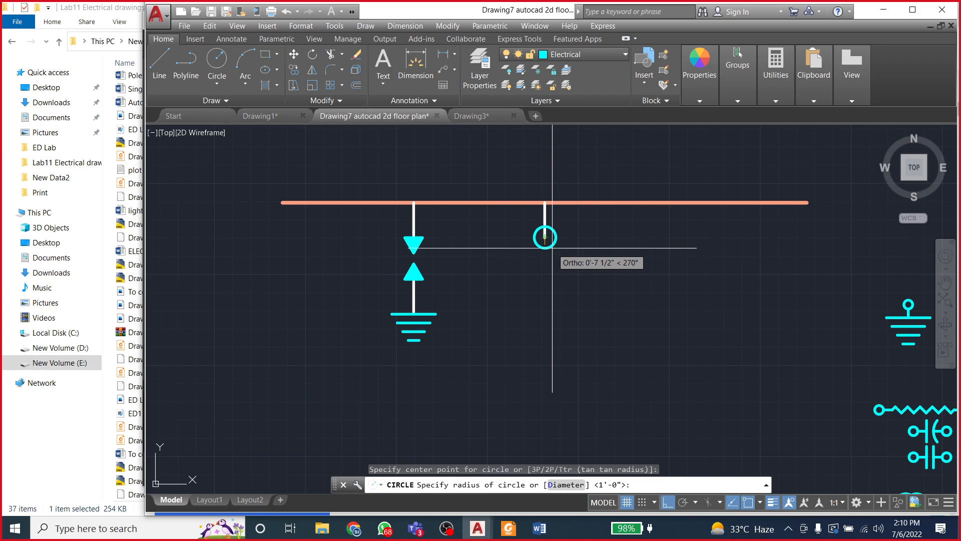
{"action": "type", "text": "7"}
{"action": "key", "text": "Return"}
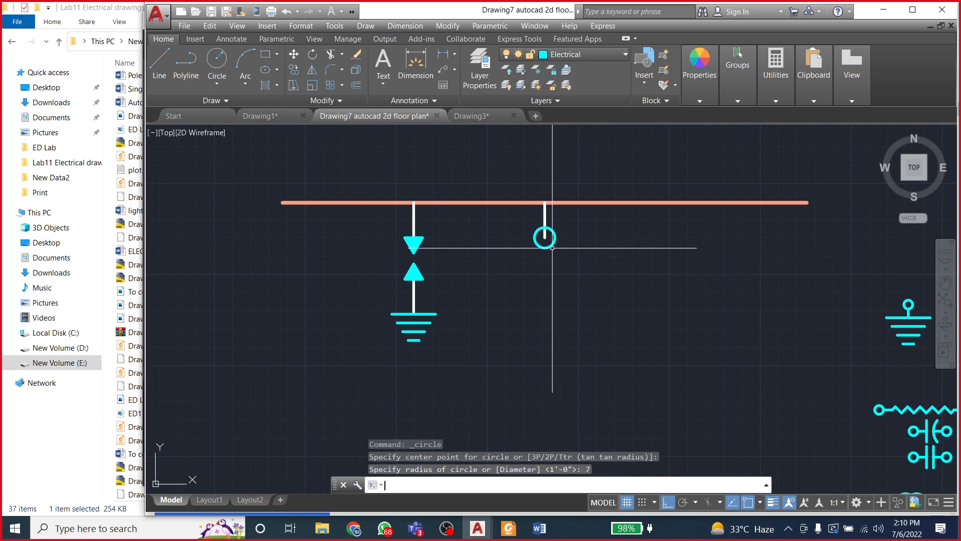
Step: Trim away the part of the vertical line that lies inside the new circle
{"action": "scroll", "coordinate": [555, 250], "scroll_direction": "up", "scroll_amount": 4}
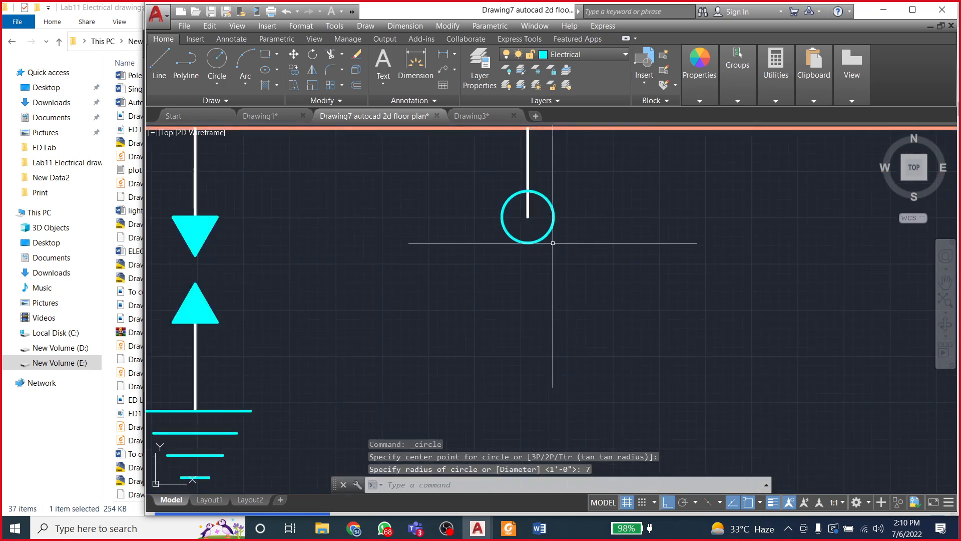
{"action": "left_click", "coordinate": [333, 53]}
{"action": "key", "text": "Return"}
{"action": "left_click", "coordinate": [502, 222]}
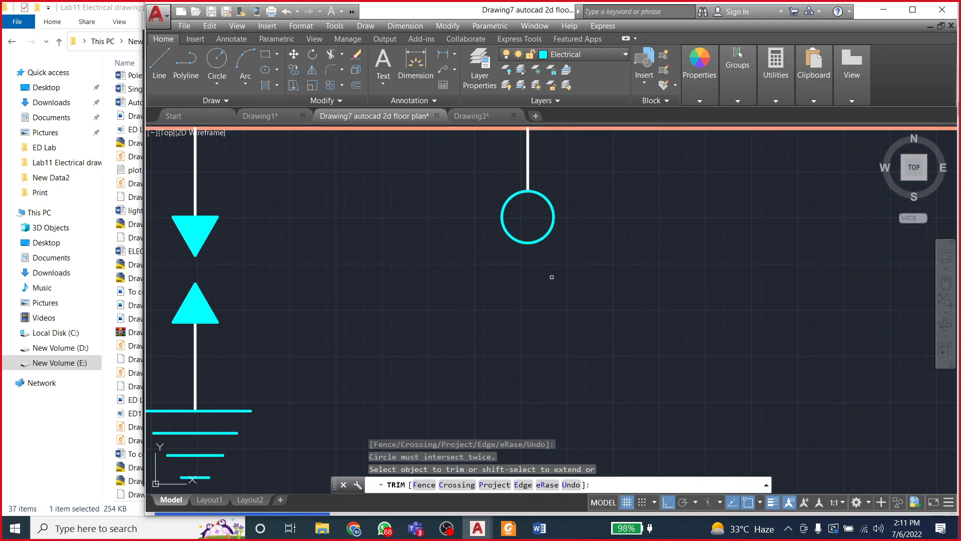
{"action": "scroll", "coordinate": [555, 299], "scroll_direction": "down", "scroll_amount": 4}
{"action": "key", "text": "Escape"}
{"action": "key", "text": "Escape"}
Step: Copy the circle straight down from its centre, trying and undoing distances of 4 and 8, and place it about 1'-5 1/4" below
{"action": "scroll", "coordinate": [556, 280], "scroll_direction": "up", "scroll_amount": 2}
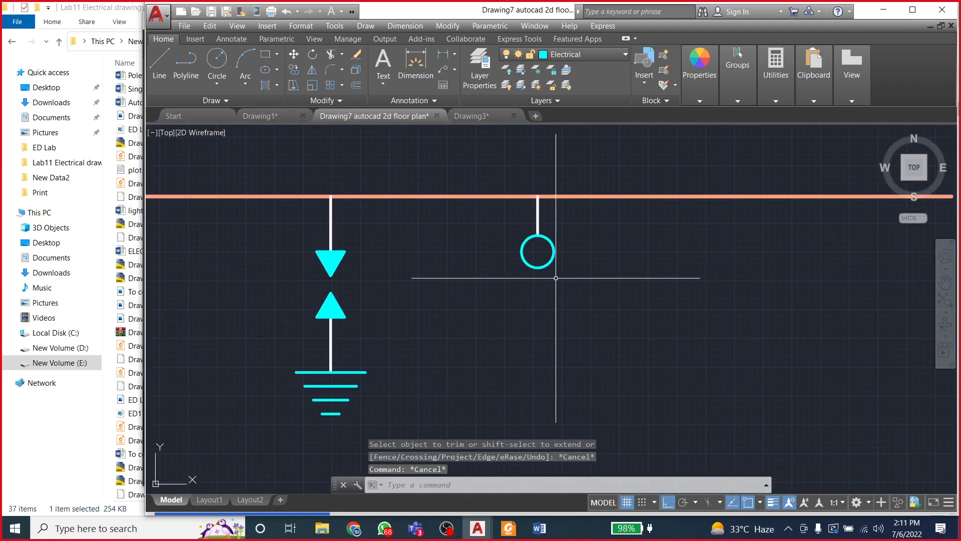
{"action": "left_click", "coordinate": [546, 264]}
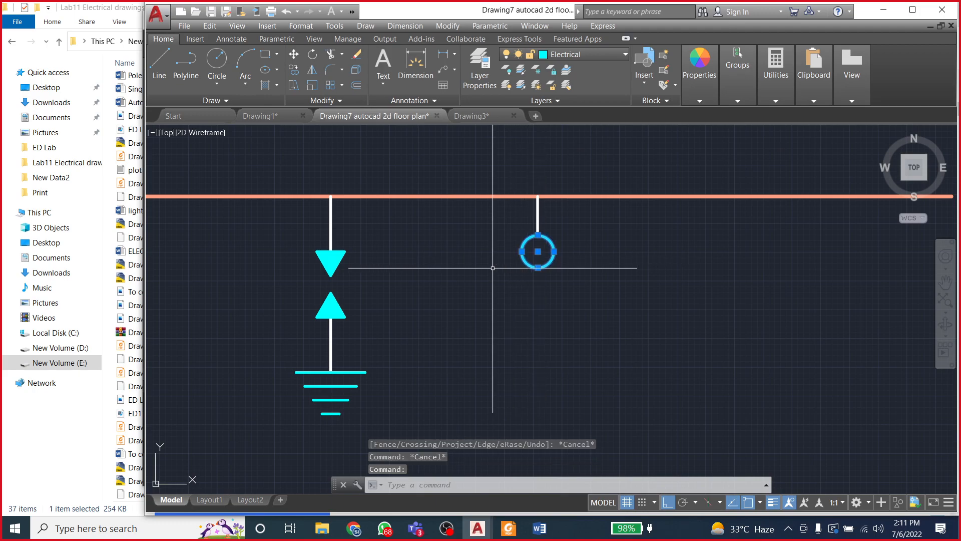
{"action": "left_click", "coordinate": [292, 73]}
{"action": "left_click", "coordinate": [538, 251]}
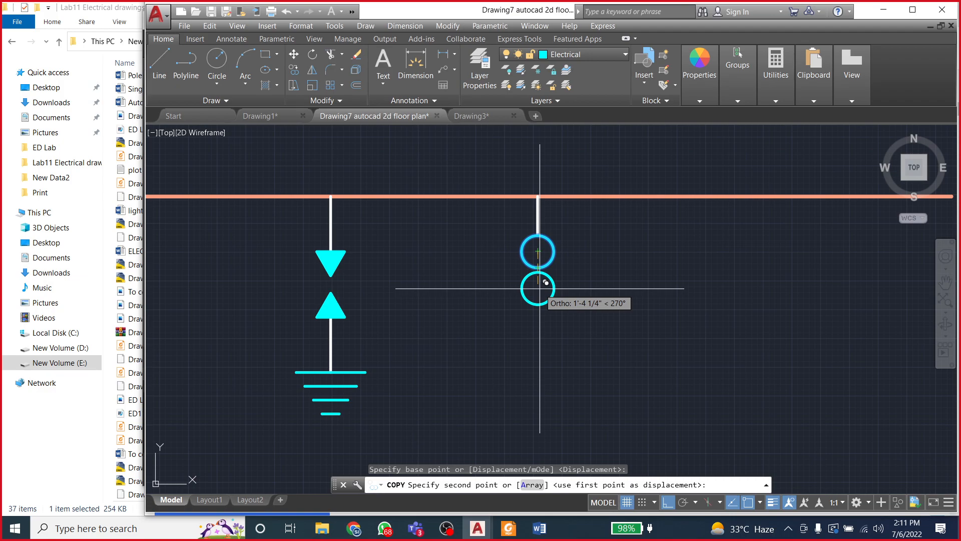
{"action": "type", "text": "4"}
{"action": "key", "text": "Return"}
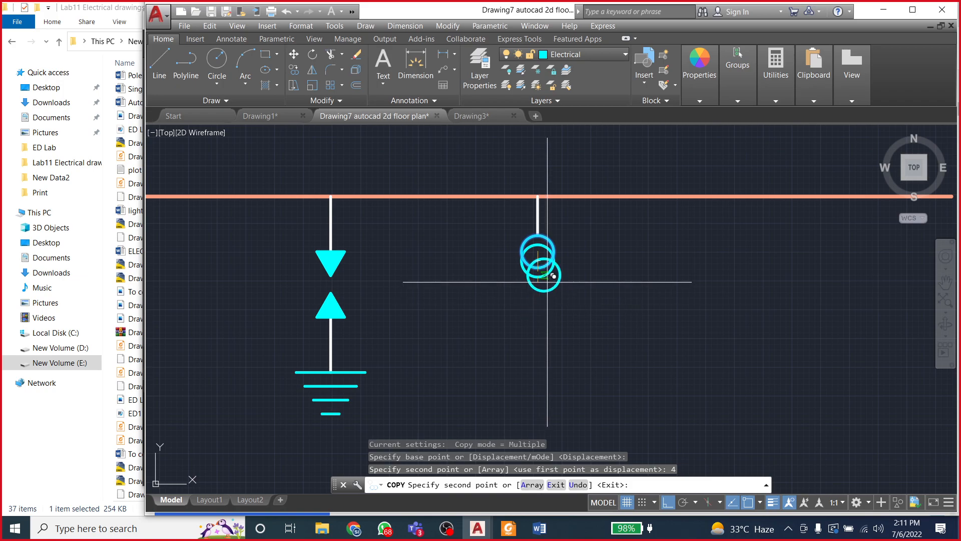
{"action": "key", "text": "ctrl+z"}
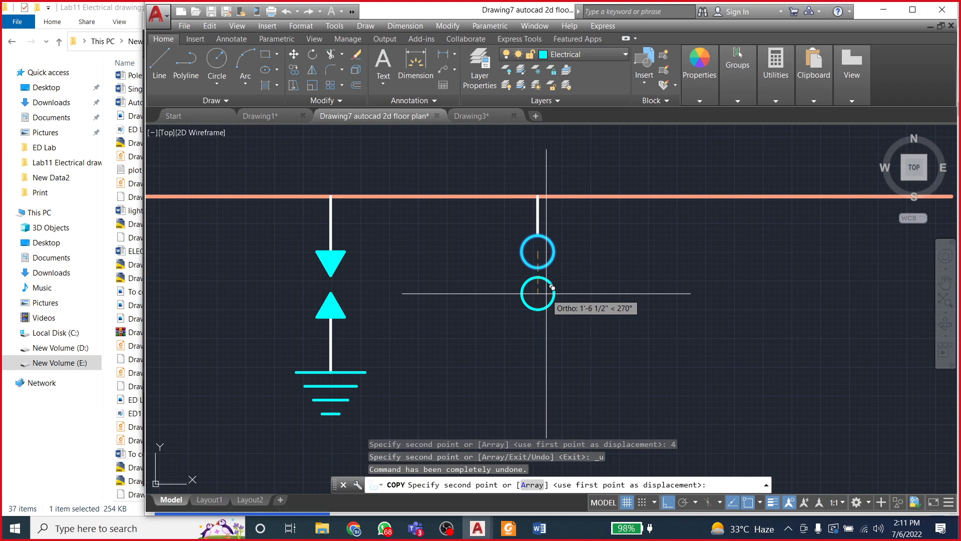
{"action": "type", "text": "8"}
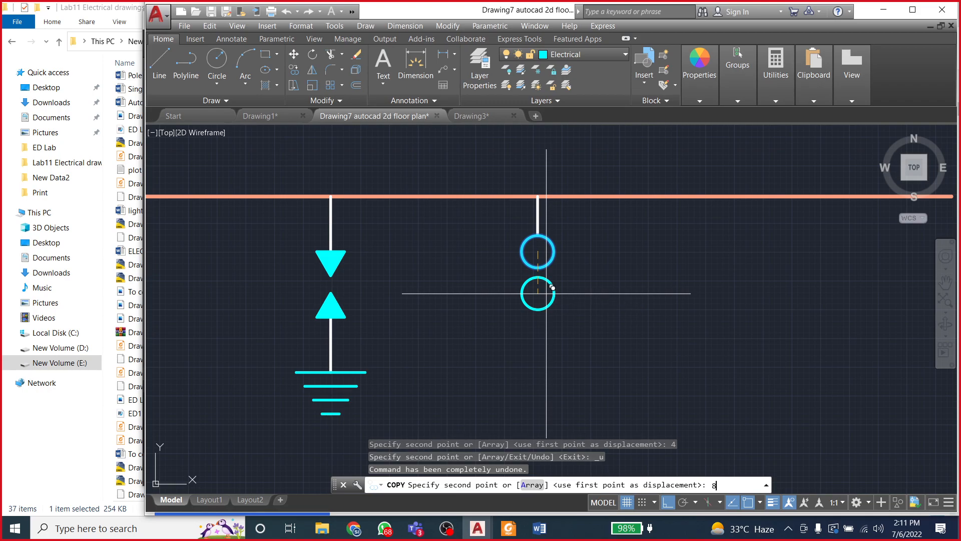
{"action": "key", "text": "Return"}
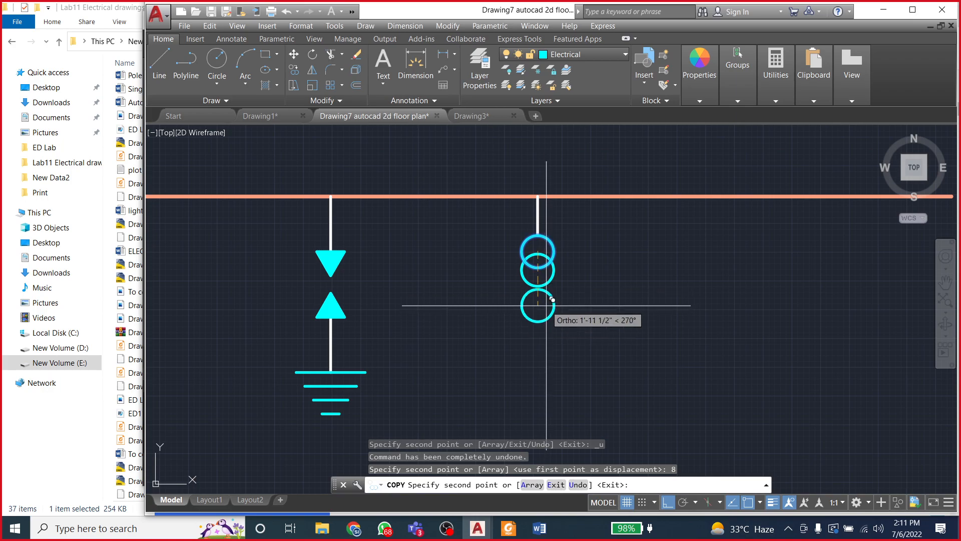
{"action": "key", "text": "ctrl+z"}
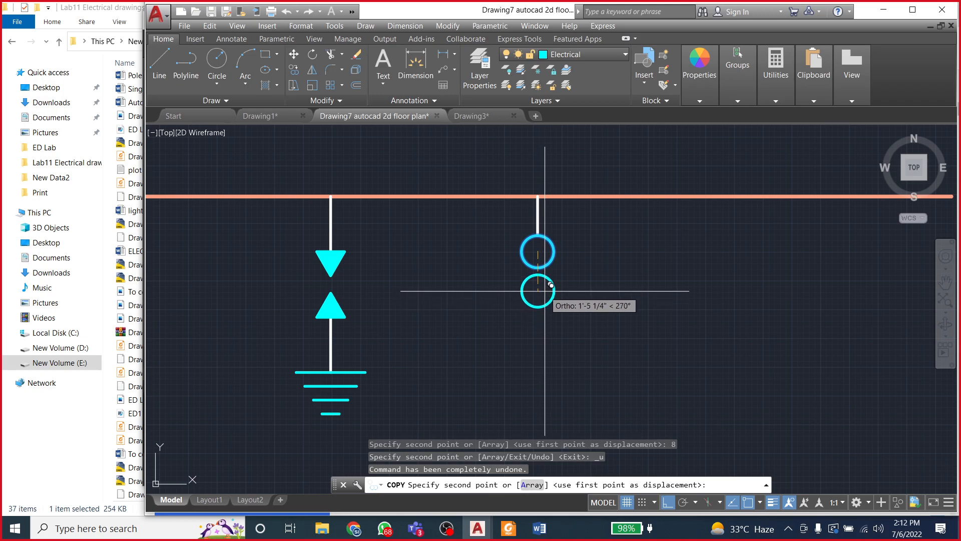
{"action": "left_click", "coordinate": [551, 285]}
{"action": "key", "text": "Escape"}
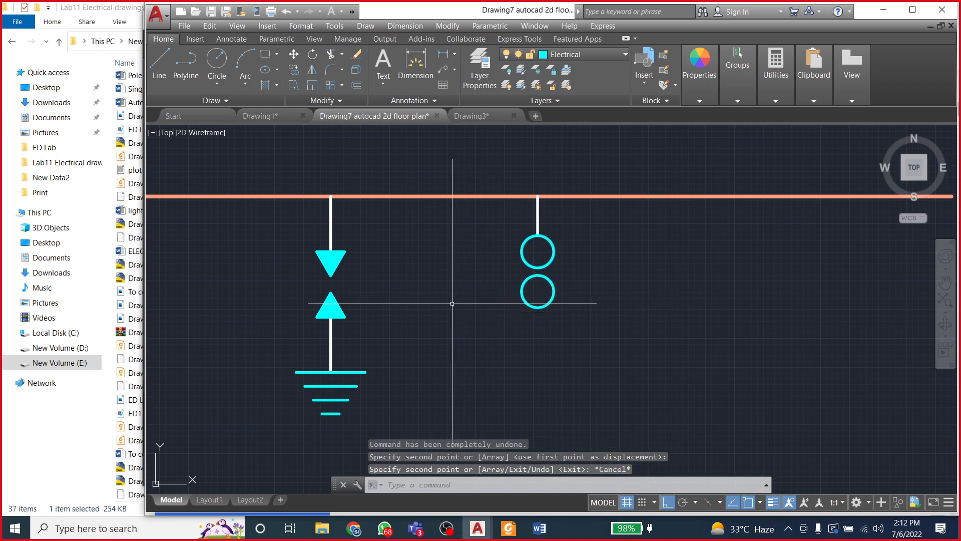
Step: Check the fuse symbol in the Word reference, and move the lower circle up so its top touches the bottom of the upper circle
{"action": "left_click", "coordinate": [541, 534]}
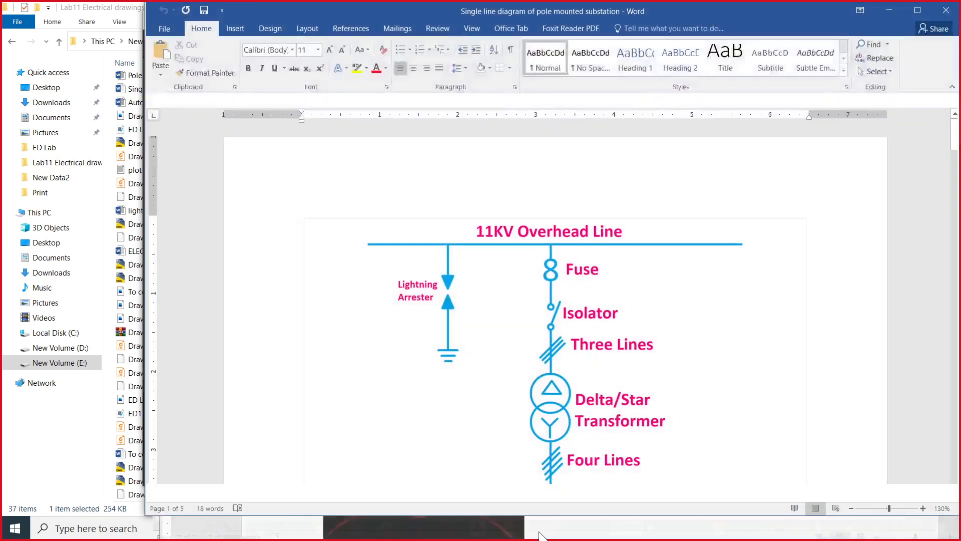
{"action": "left_click", "coordinate": [539, 532]}
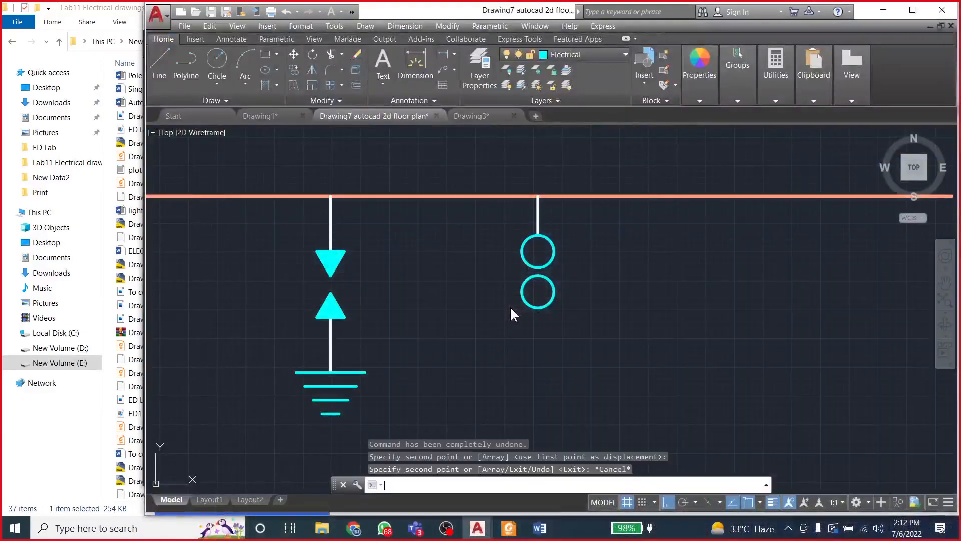
{"action": "left_click", "coordinate": [537, 275]}
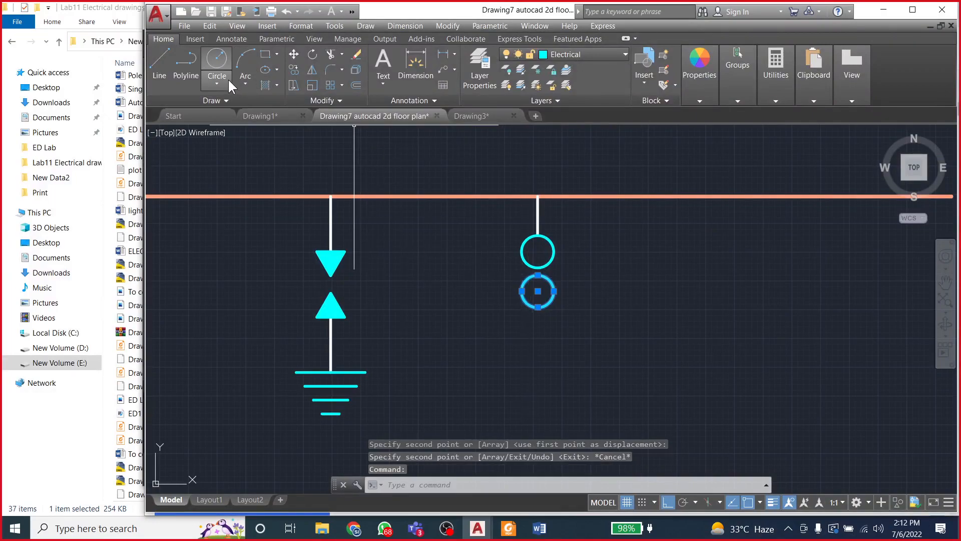
{"action": "left_click", "coordinate": [294, 54]}
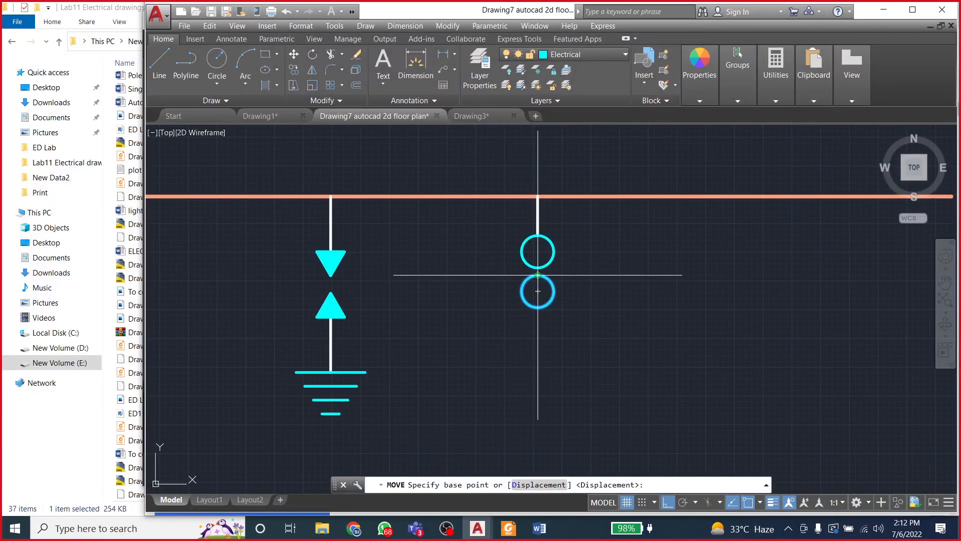
{"action": "left_click", "coordinate": [538, 275]}
{"action": "left_click", "coordinate": [538, 268]}
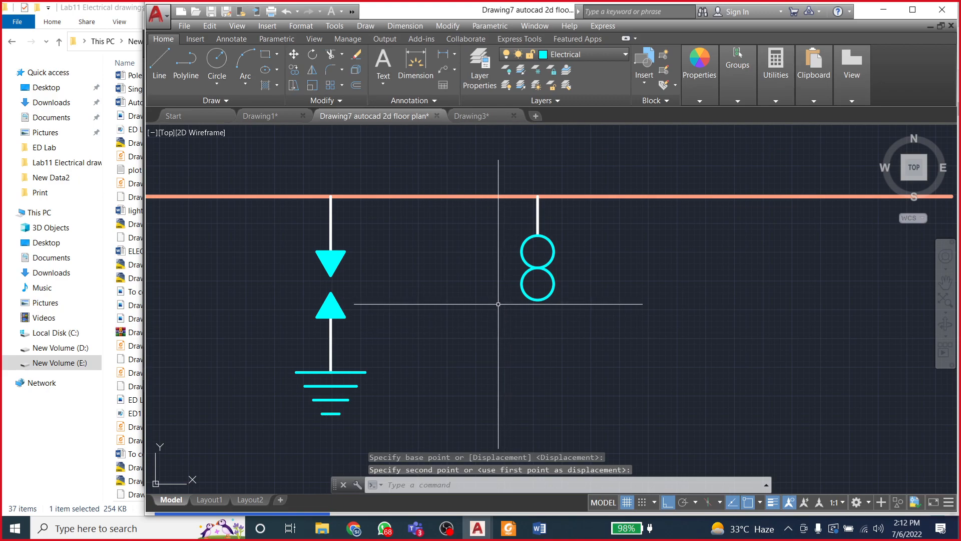
Step: Scale both fuse circles by a factor of 0.5 about the top of the upper circle
{"action": "left_click", "coordinate": [501, 228]}
{"action": "left_click", "coordinate": [604, 318]}
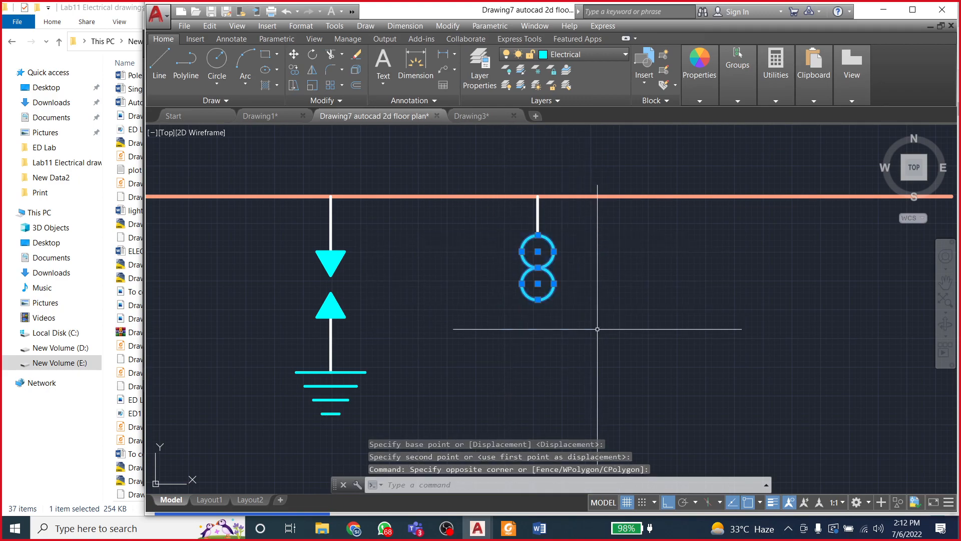
{"action": "left_click", "coordinate": [312, 84]}
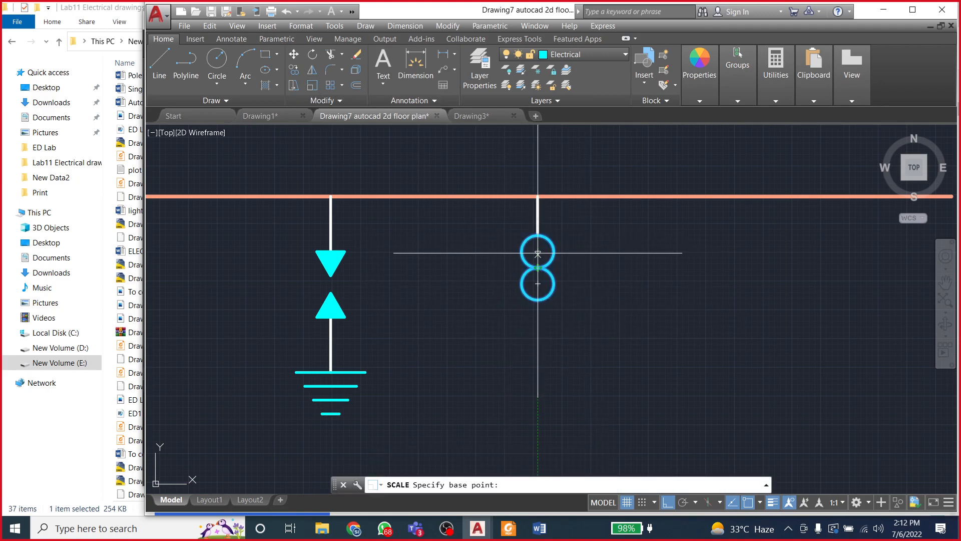
{"action": "left_click", "coordinate": [537, 235]}
{"action": "type", "text": "0.5"}
{"action": "key", "text": "Return"}
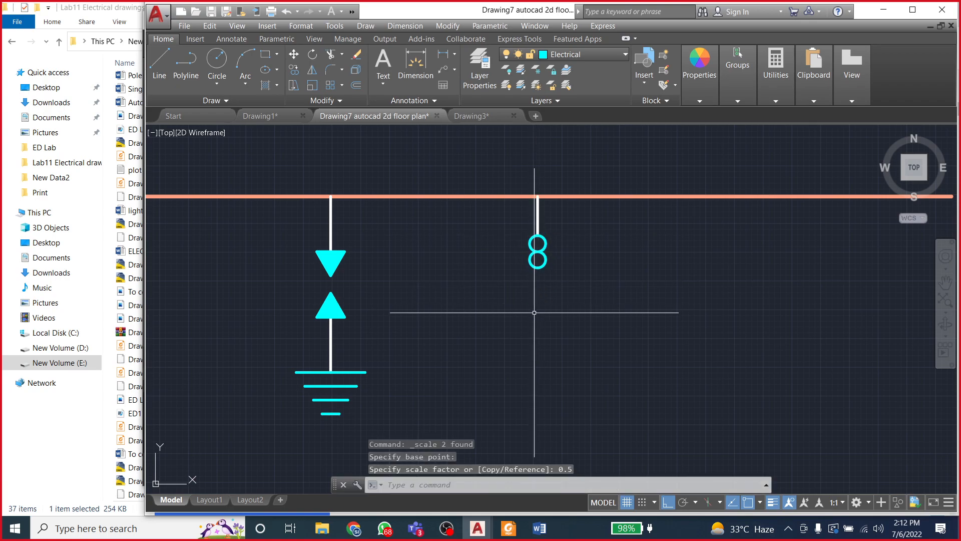
Step: Copy the vertical line above the fuse from its top end to the bottom of the lower fuse circle
{"action": "scroll", "coordinate": [472, 313], "scroll_direction": "down", "scroll_amount": 2}
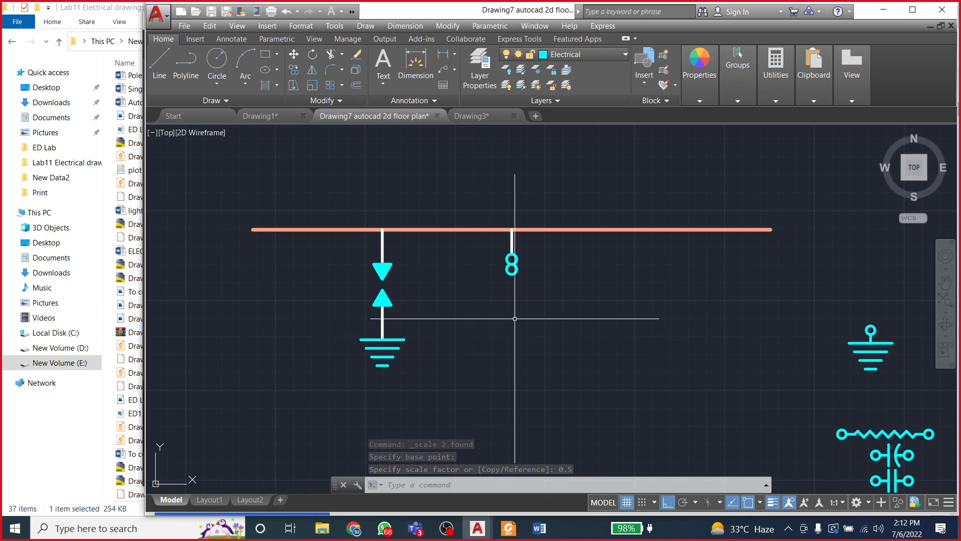
{"action": "left_click", "coordinate": [512, 243]}
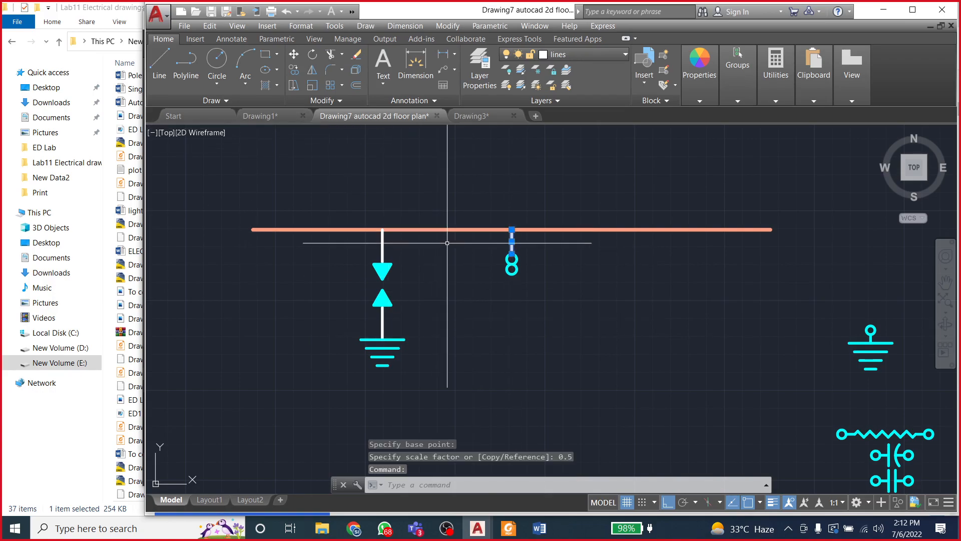
{"action": "scroll", "coordinate": [483, 251], "scroll_direction": "up", "scroll_amount": 2}
{"action": "left_click", "coordinate": [293, 65]}
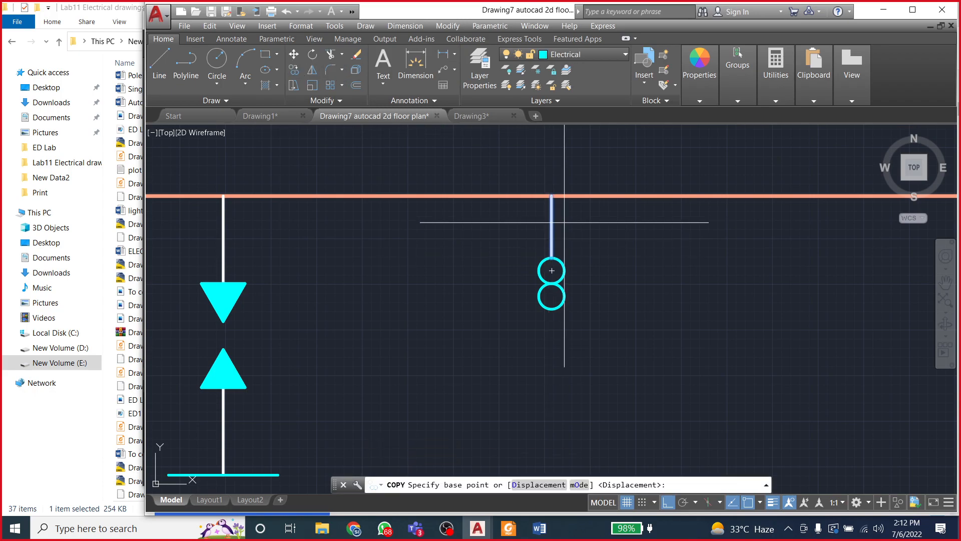
{"action": "left_click", "coordinate": [552, 196]}
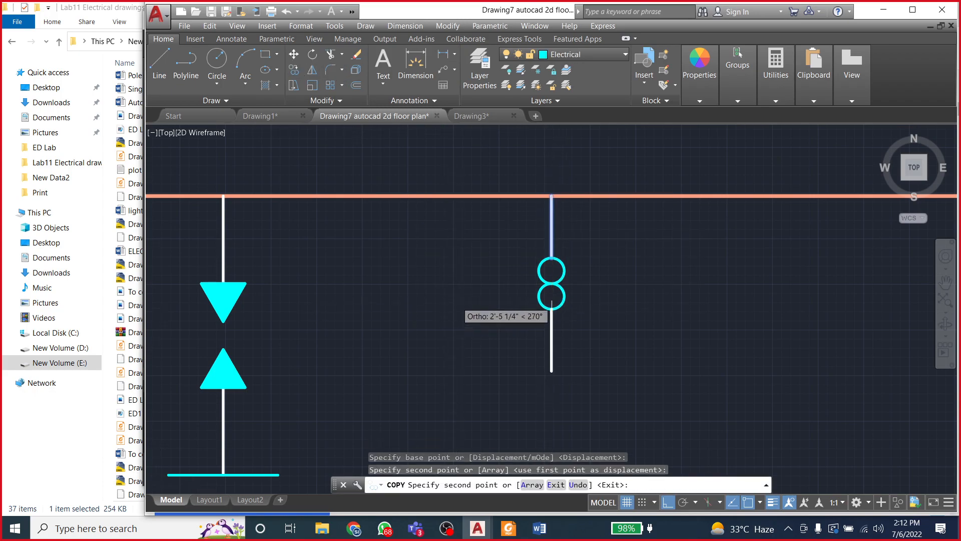
{"action": "scroll", "coordinate": [454, 302], "scroll_direction": "down", "scroll_amount": 2}
{"action": "key", "text": "Escape"}
{"action": "scroll", "coordinate": [451, 295], "scroll_direction": "down", "scroll_amount": 3}
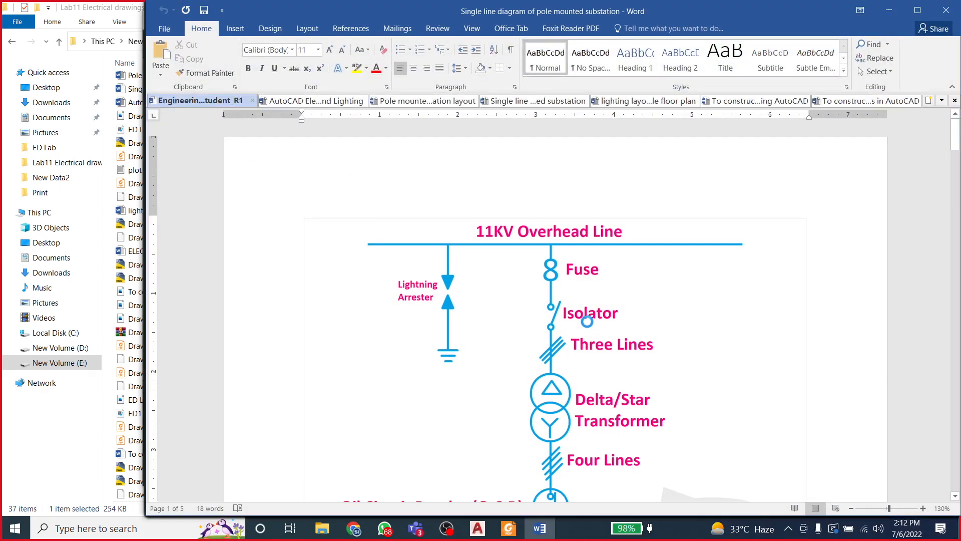
Step: Examine the pole mounted substation layout and single line diagram documents in Word for the component order, symbols and abbreviations
{"action": "left_click", "coordinate": [646, 101]}
{"action": "left_click", "coordinate": [490, 102]}
{"action": "left_click", "coordinate": [438, 102]}
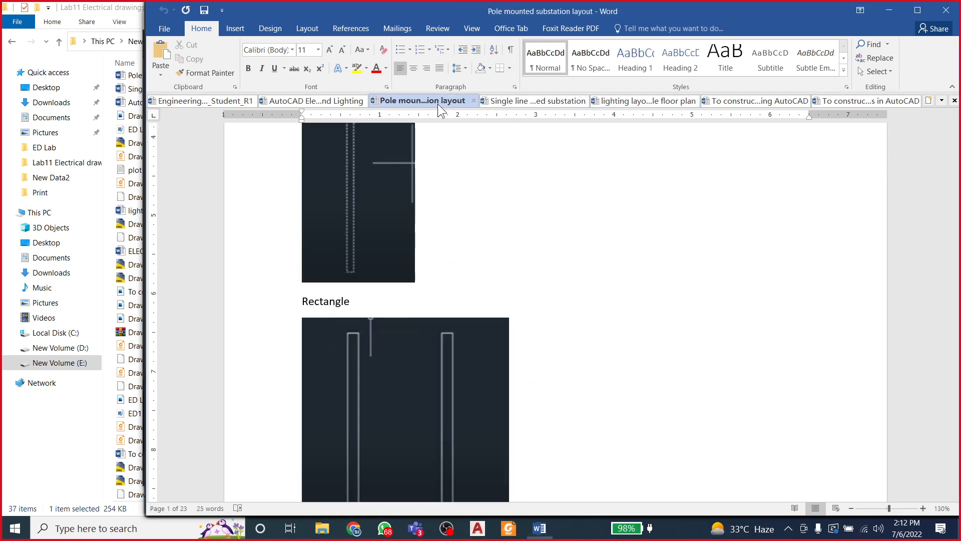
{"action": "scroll", "coordinate": [478, 254], "scroll_direction": "up", "scroll_amount": 5}
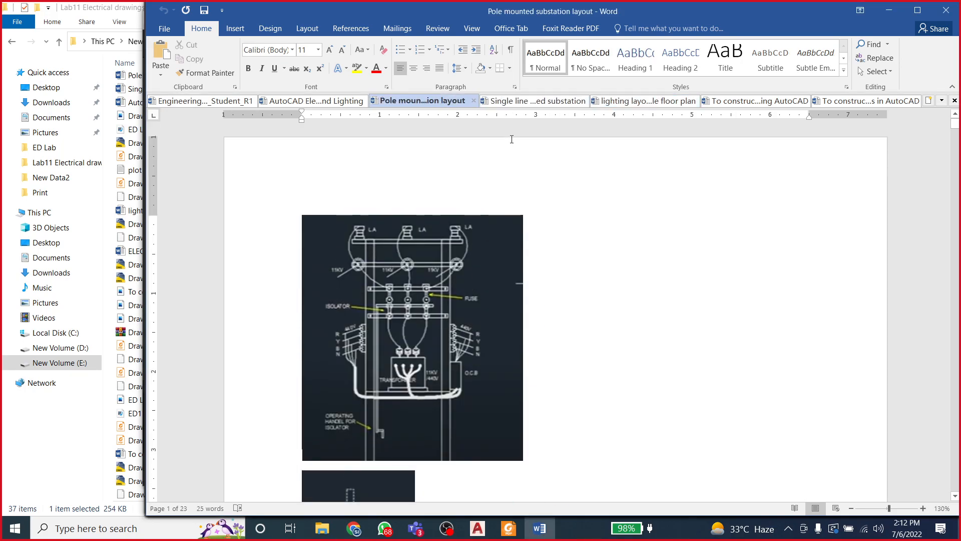
{"action": "left_click", "coordinate": [533, 101]}
{"action": "scroll", "coordinate": [574, 322], "scroll_direction": "down", "scroll_amount": 6}
{"action": "scroll", "coordinate": [574, 322], "scroll_direction": "down", "scroll_amount": 10}
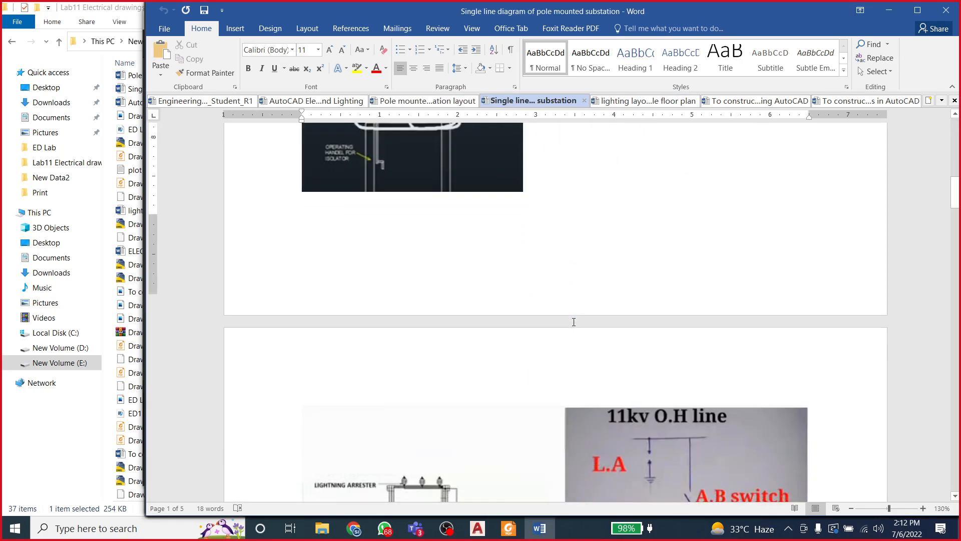
{"action": "scroll", "coordinate": [605, 172], "scroll_direction": "up", "scroll_amount": 2}
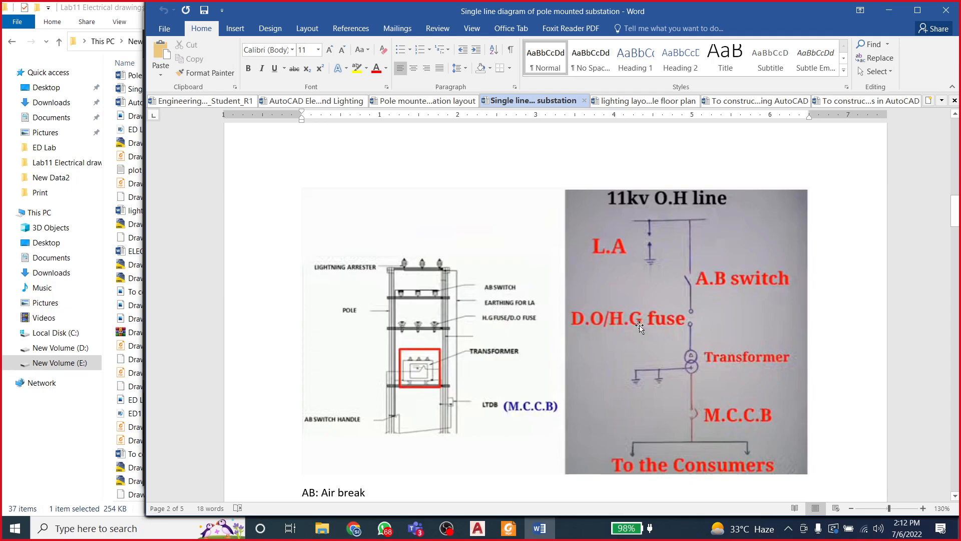
{"action": "scroll", "coordinate": [641, 325], "scroll_direction": "down", "scroll_amount": 1}
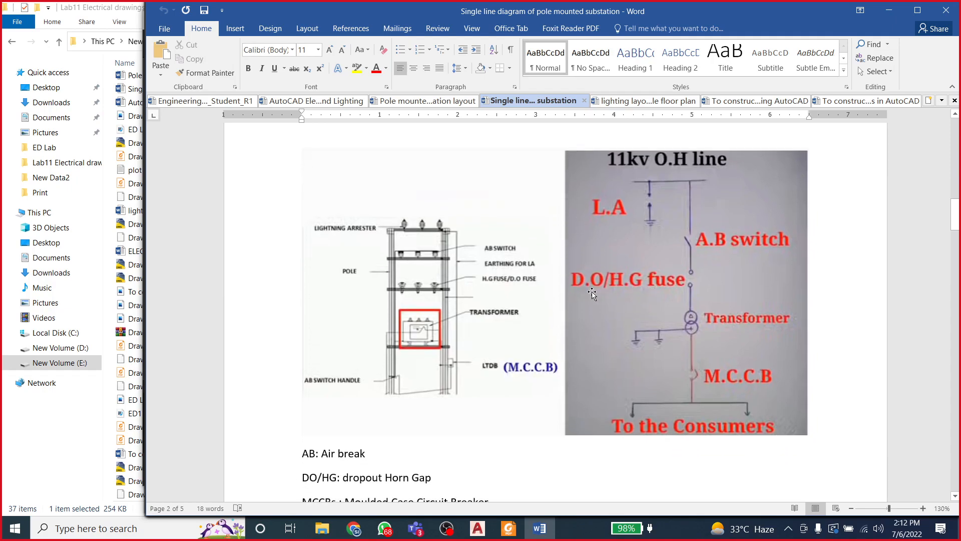
{"action": "scroll", "coordinate": [592, 293], "scroll_direction": "down", "scroll_amount": 1}
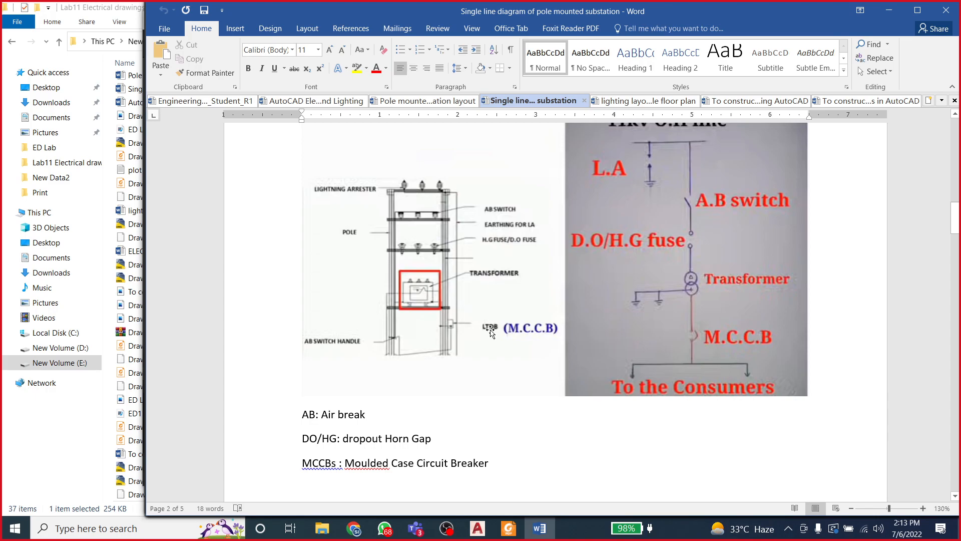
{"action": "scroll", "coordinate": [490, 332], "scroll_direction": "up", "scroll_amount": 10}
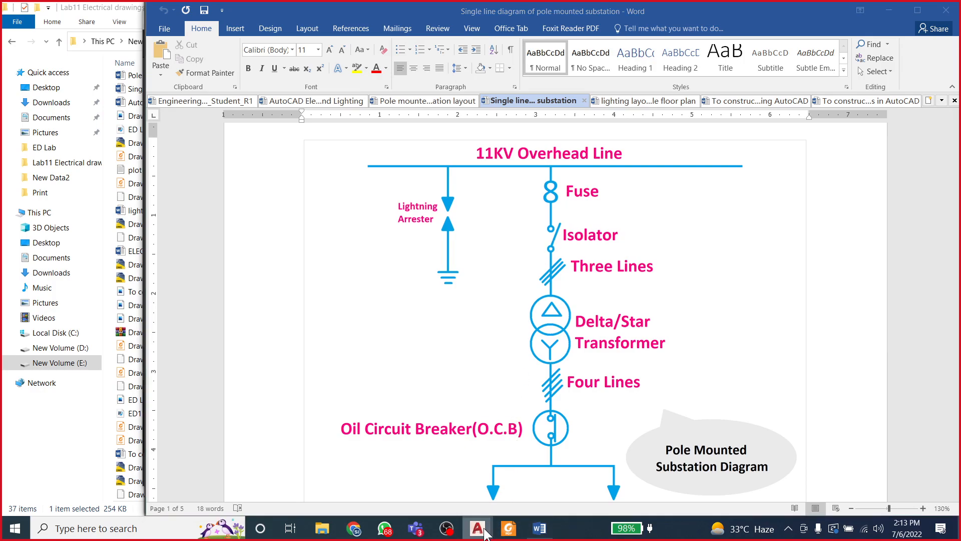
Step: Switch to AutoCAD and close Drawing3 and Drawing1 without saving their changes
{"action": "mouse_move", "coordinate": [487, 517]}
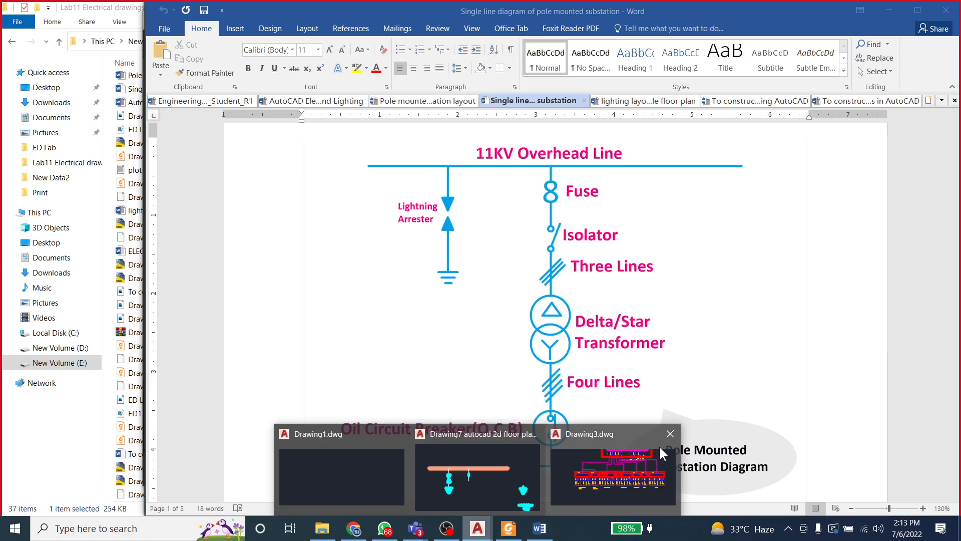
{"action": "left_click", "coordinate": [475, 488]}
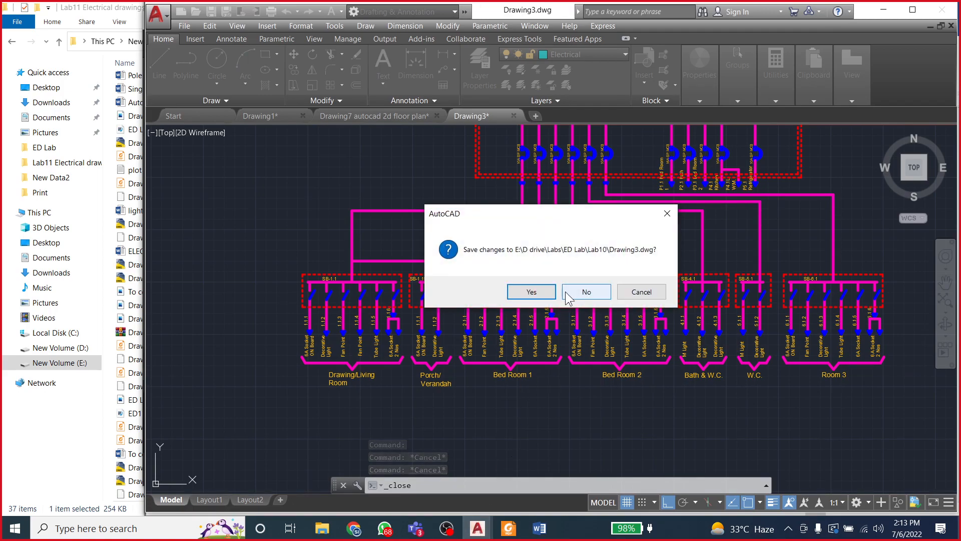
{"action": "left_click", "coordinate": [586, 293]}
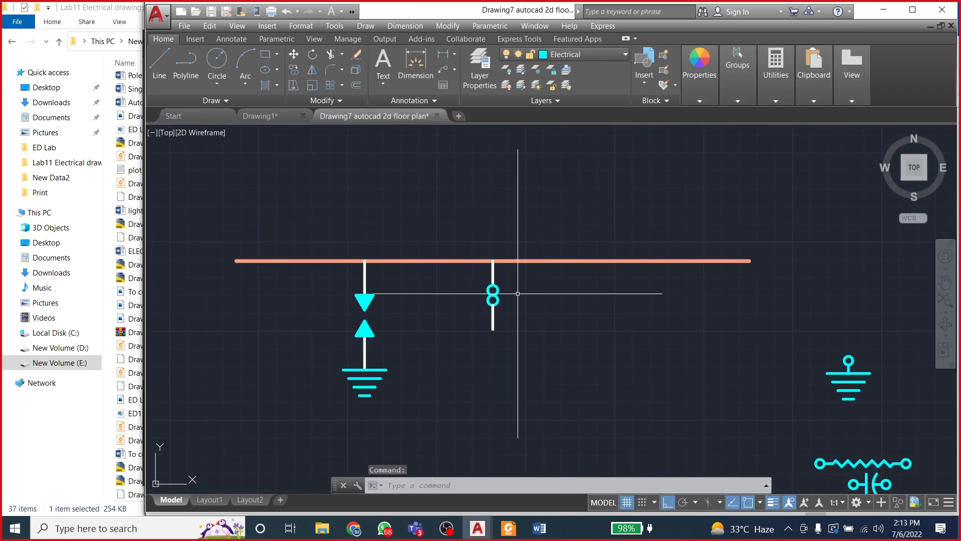
{"action": "left_click", "coordinate": [268, 113]}
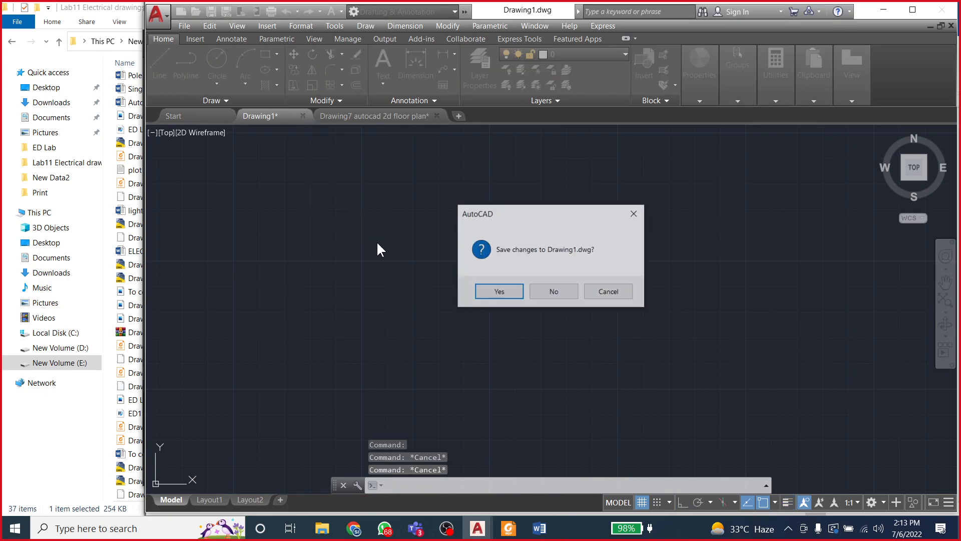
{"action": "left_click", "coordinate": [556, 293]}
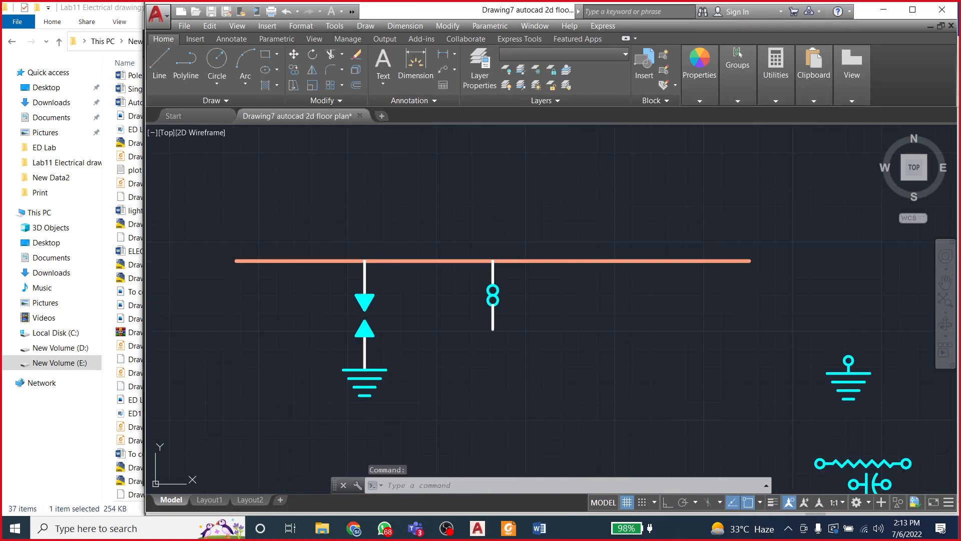
Step: Copy the upper fuse circle from its top point to the lower end of the vertical line below the fuse
{"action": "scroll", "coordinate": [395, 224], "scroll_direction": "down", "scroll_amount": 2}
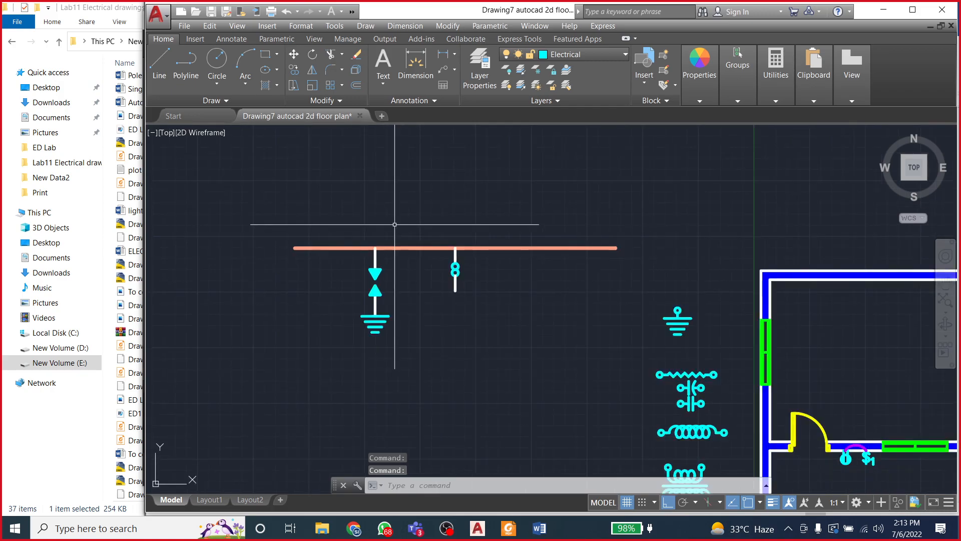
{"action": "scroll", "coordinate": [429, 290], "scroll_direction": "up", "scroll_amount": 2}
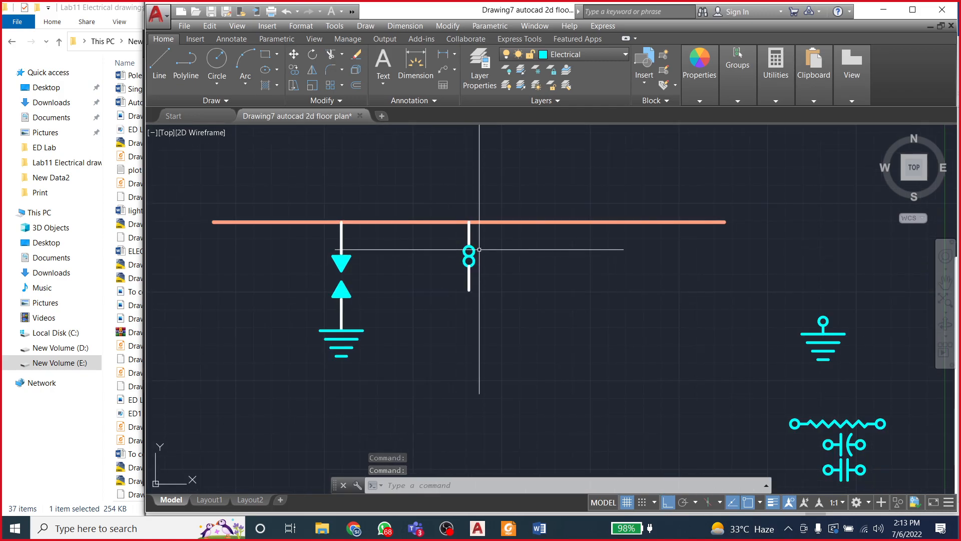
{"action": "scroll", "coordinate": [473, 256], "scroll_direction": "up", "scroll_amount": 3}
{"action": "scroll", "coordinate": [457, 254], "scroll_direction": "down", "scroll_amount": 2}
{"action": "left_click", "coordinate": [448, 258]}
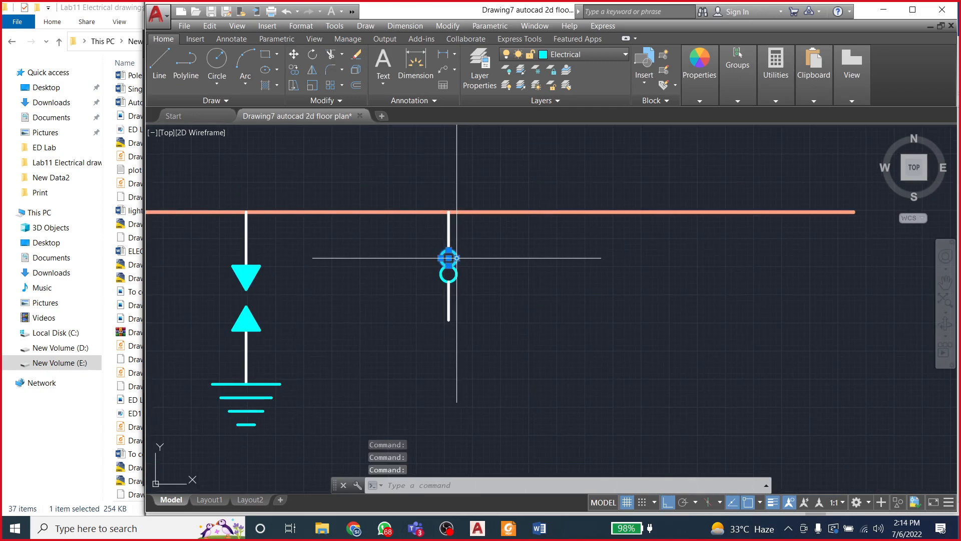
{"action": "scroll", "coordinate": [445, 258], "scroll_direction": "up", "scroll_amount": 2}
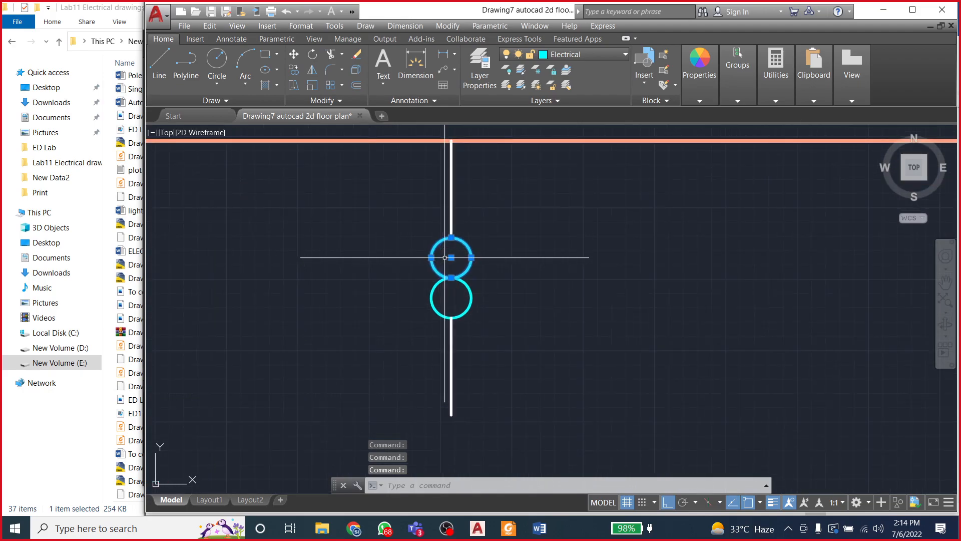
{"action": "left_click", "coordinate": [294, 70]}
{"action": "left_click", "coordinate": [451, 238]}
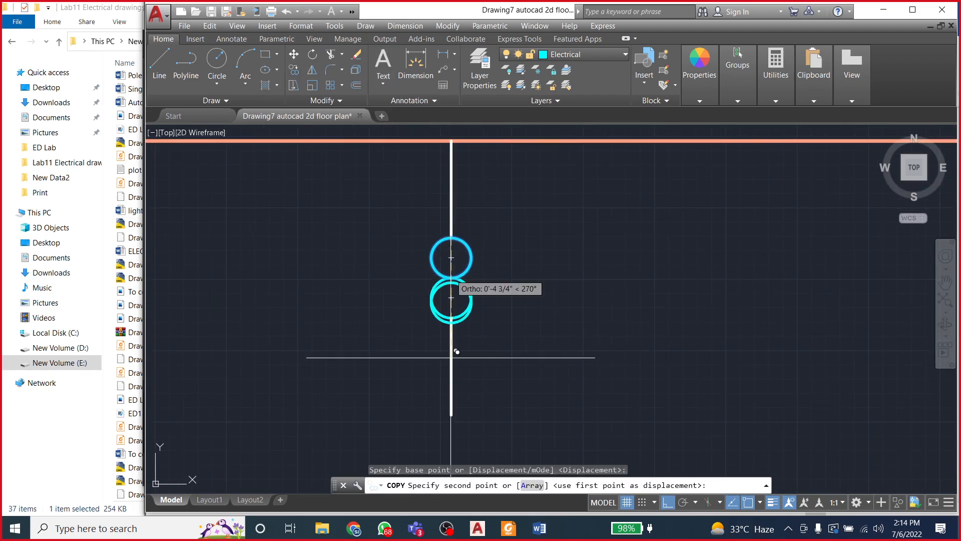
{"action": "left_click", "coordinate": [454, 411]}
{"action": "scroll", "coordinate": [506, 330], "scroll_direction": "down", "scroll_amount": 3}
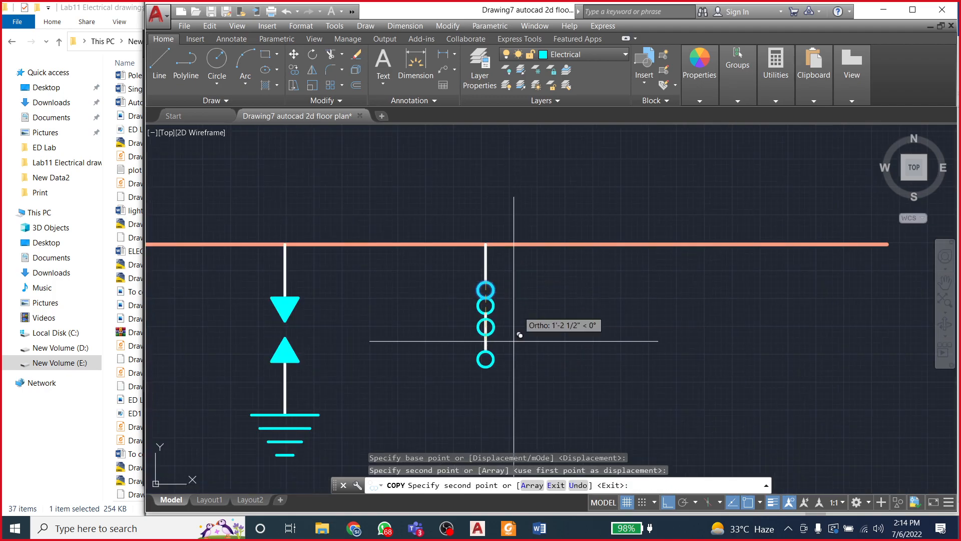
Step: Check the isolator symbol in Word, then copy the vertical line above the fuse in AutoCAD to the top of the isolator circle
{"action": "left_click", "coordinate": [539, 528]}
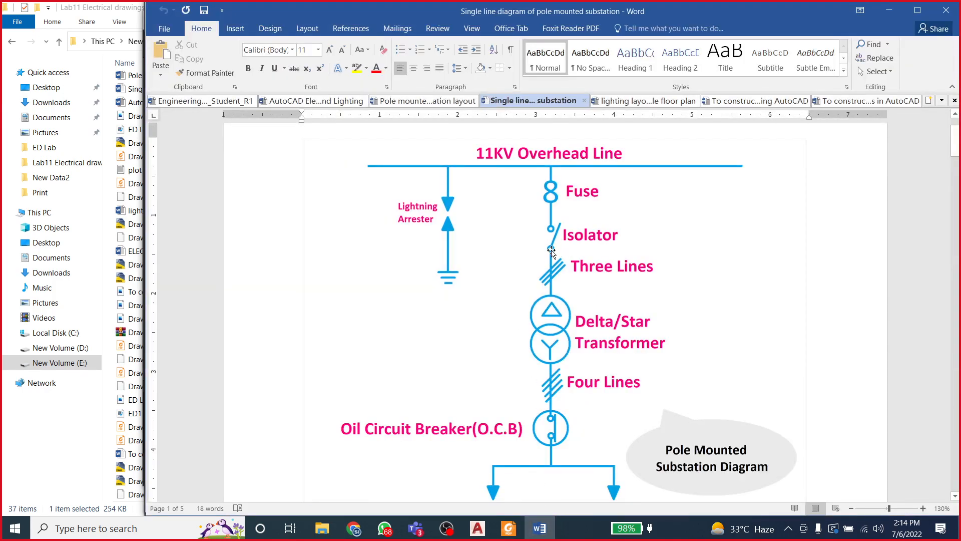
{"action": "left_click", "coordinate": [540, 528]}
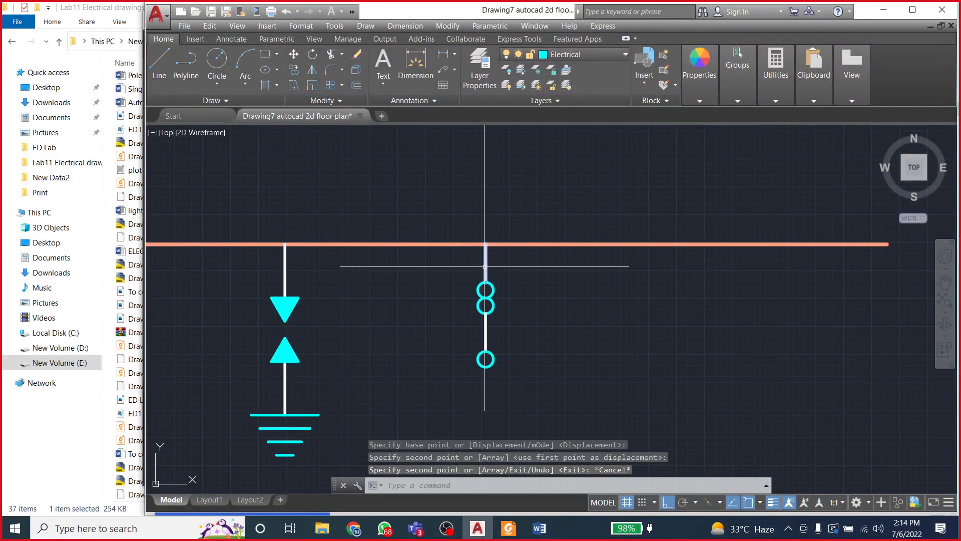
{"action": "left_click", "coordinate": [484, 266]}
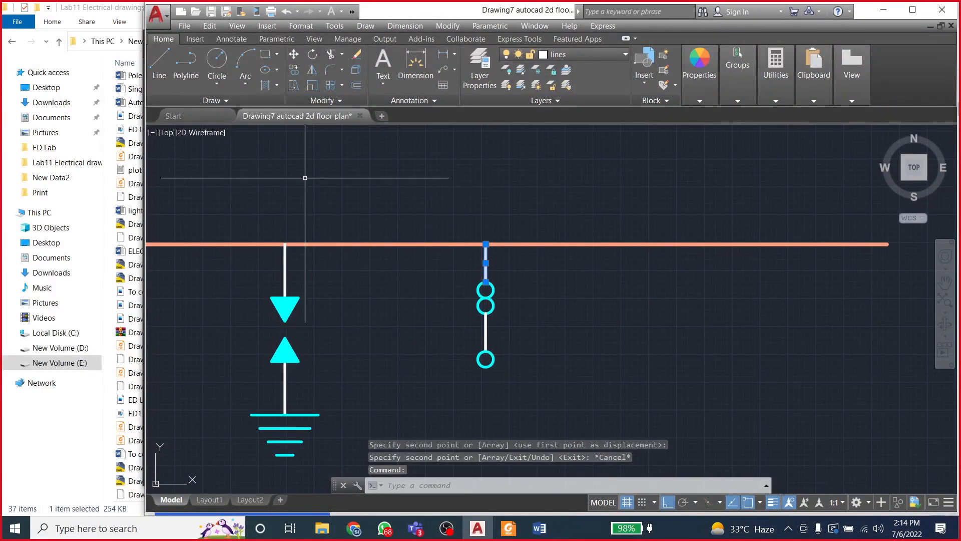
{"action": "left_click", "coordinate": [294, 70]}
{"action": "left_click", "coordinate": [486, 243]}
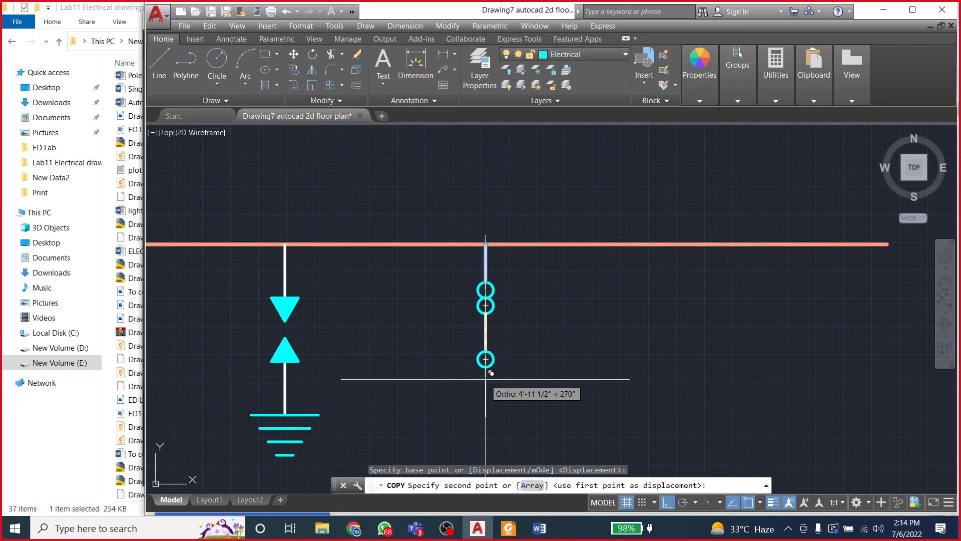
{"action": "left_click", "coordinate": [486, 350]}
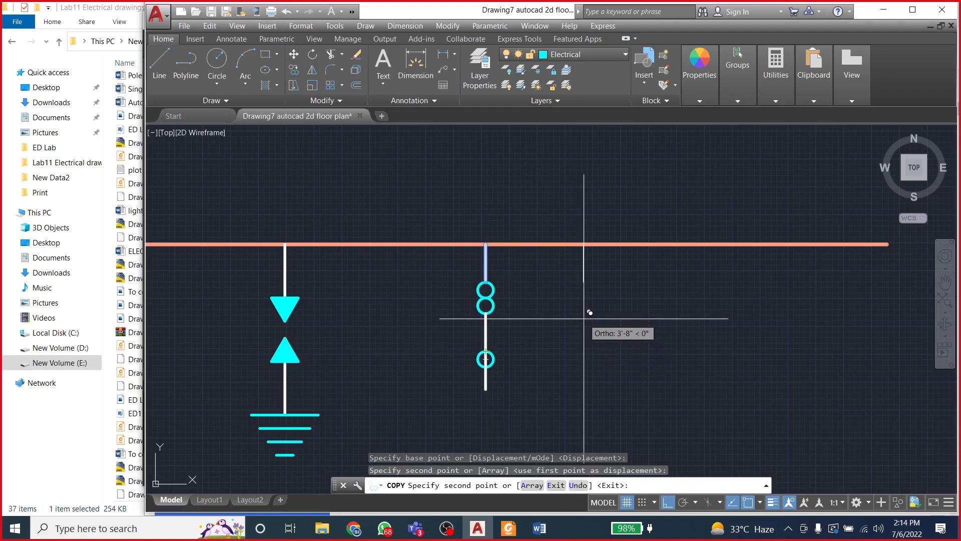
{"action": "key", "text": "Escape"}
Step: Copy the isolator circle from its top point to the lower end of the line crossing it, and erase that line
{"action": "scroll", "coordinate": [584, 319], "scroll_direction": "down", "scroll_amount": 2}
{"action": "scroll", "coordinate": [533, 356], "scroll_direction": "up", "scroll_amount": 2}
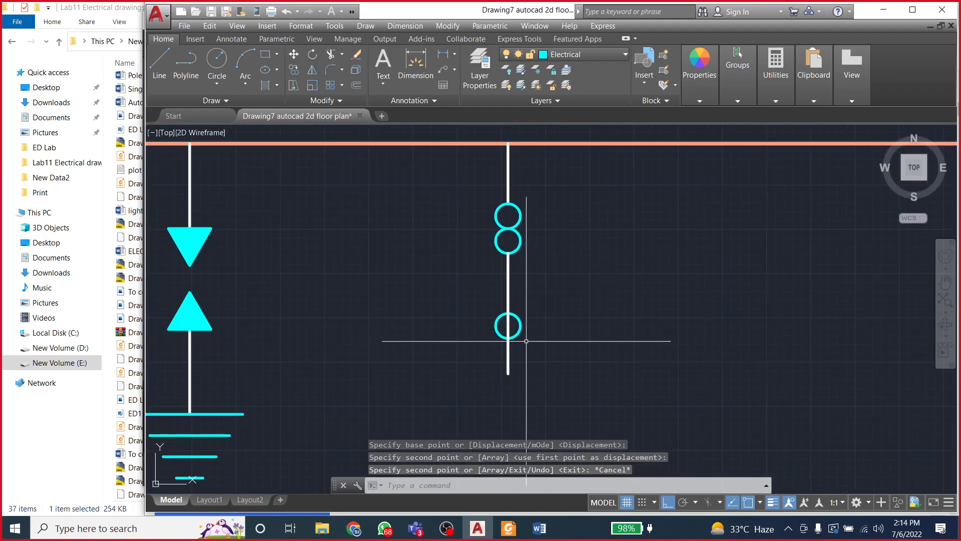
{"action": "left_click", "coordinate": [520, 330]}
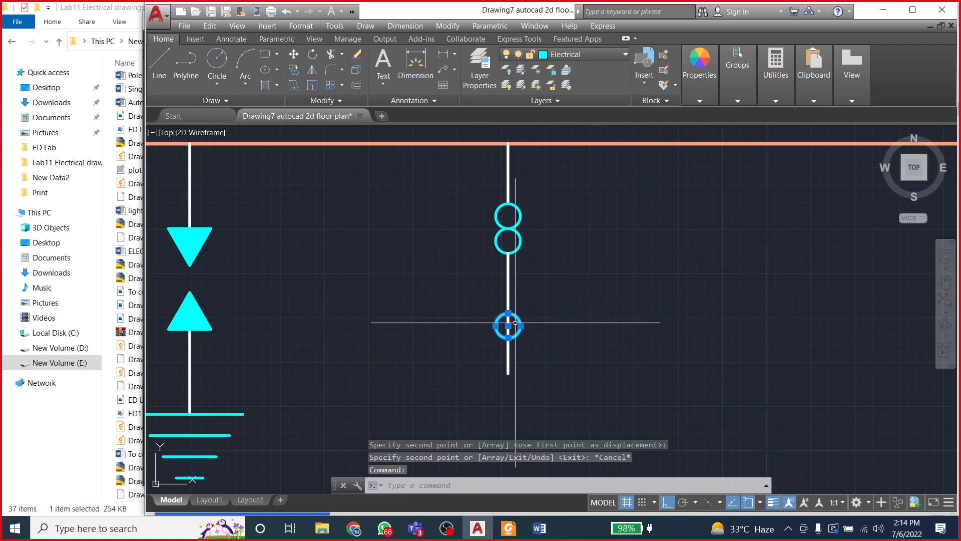
{"action": "left_click", "coordinate": [296, 66]}
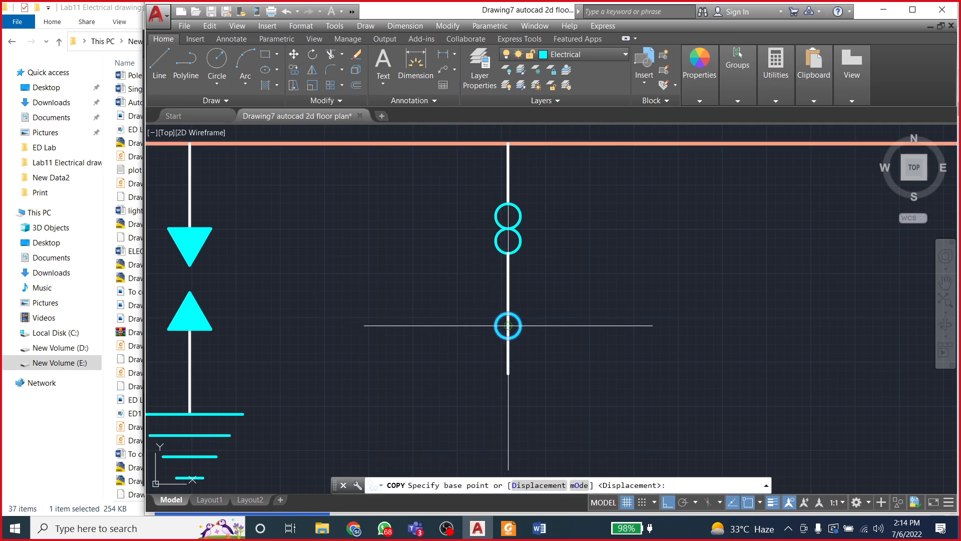
{"action": "left_click", "coordinate": [508, 313]}
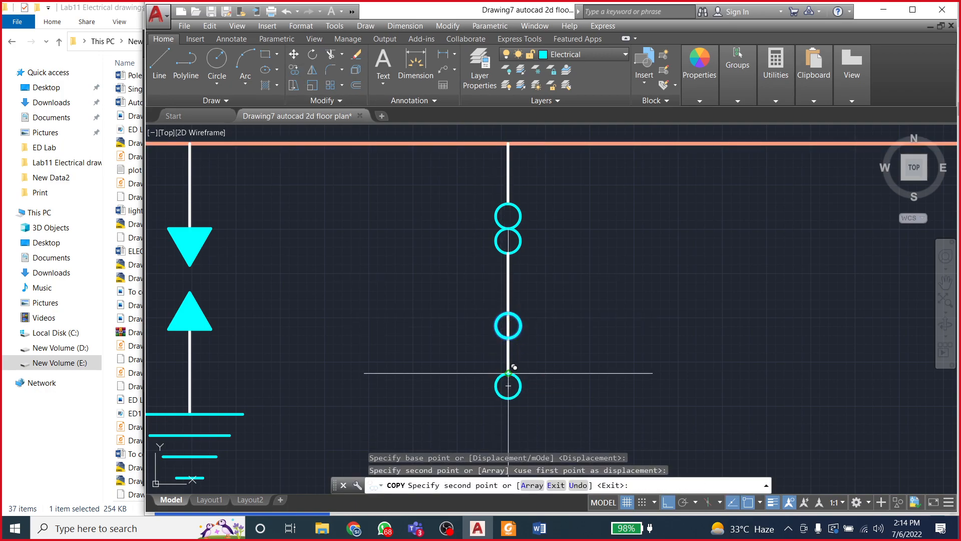
{"action": "key", "text": "Escape"}
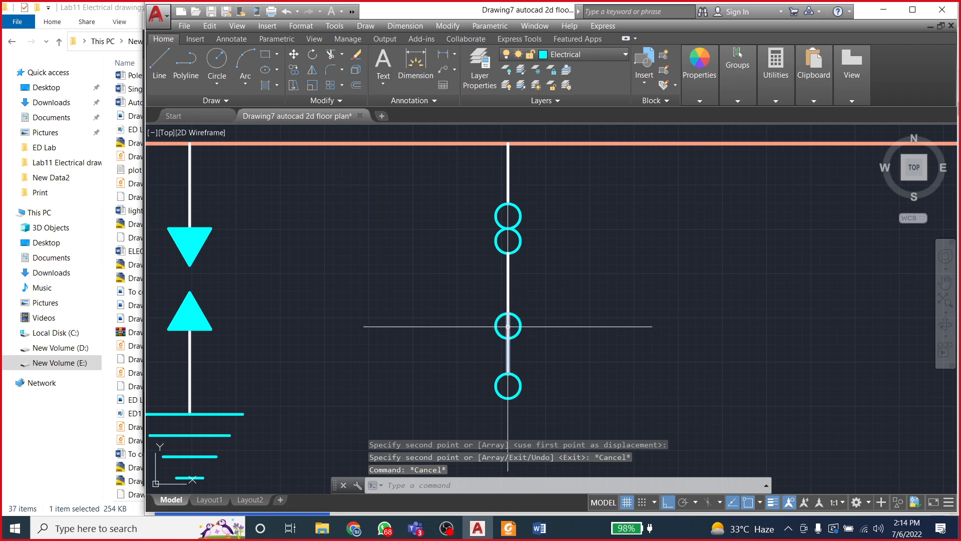
{"action": "left_click", "coordinate": [508, 327]}
{"action": "key", "text": "Delete"}
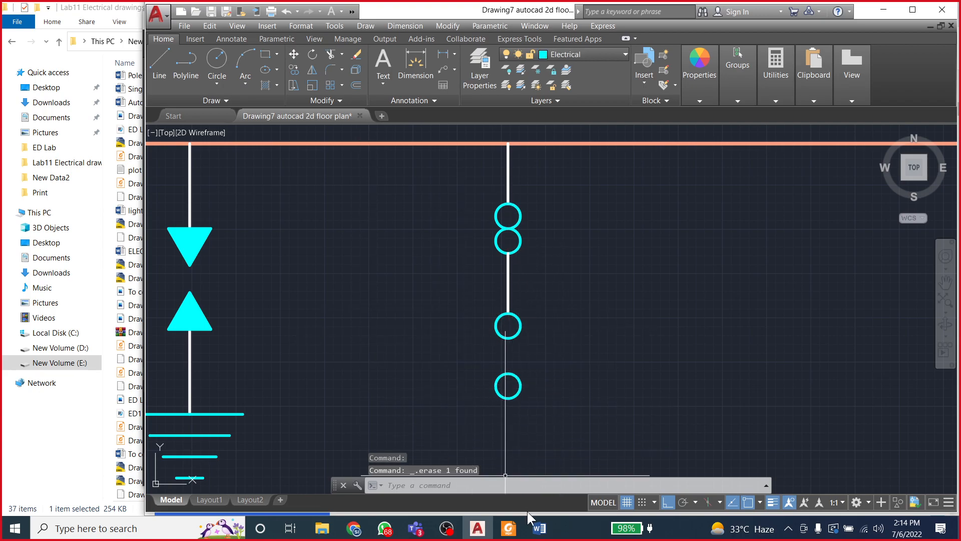
Step: With Ortho off, draw the isolator blade from the lower circle's centre to a point about 0'-8 1/4" right of the upper circle's centre
{"action": "left_click", "coordinate": [540, 529]}
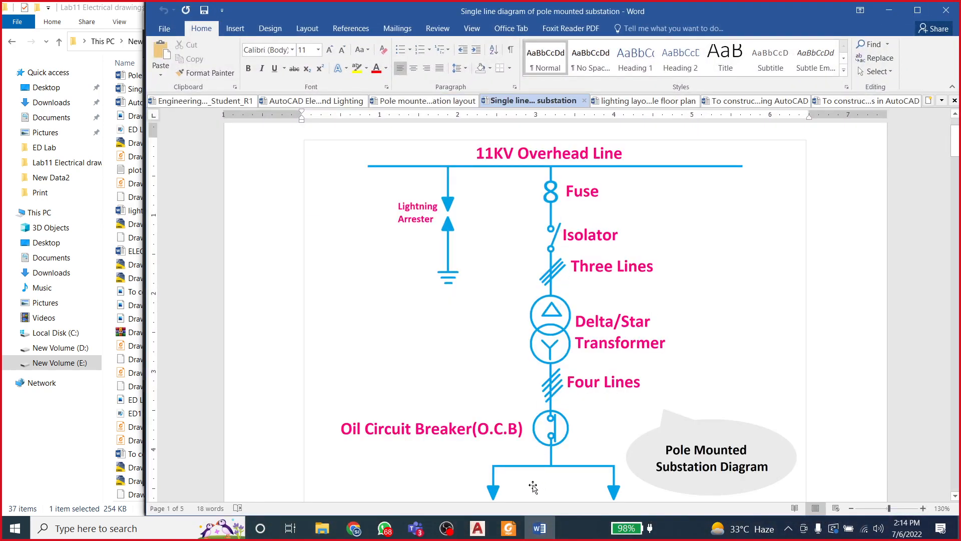
{"action": "left_click", "coordinate": [478, 528]}
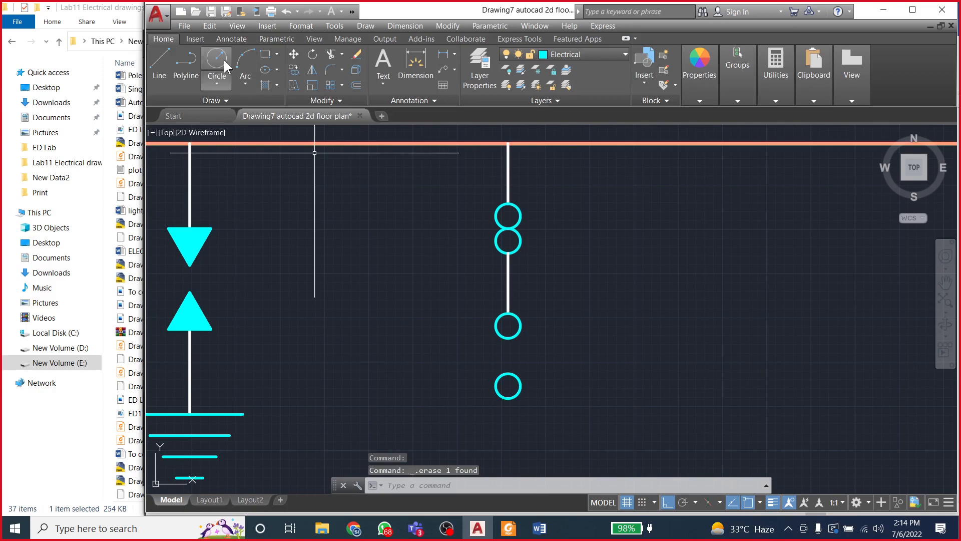
{"action": "left_click", "coordinate": [160, 63]}
{"action": "left_click", "coordinate": [668, 503]}
{"action": "left_click", "coordinate": [509, 386]}
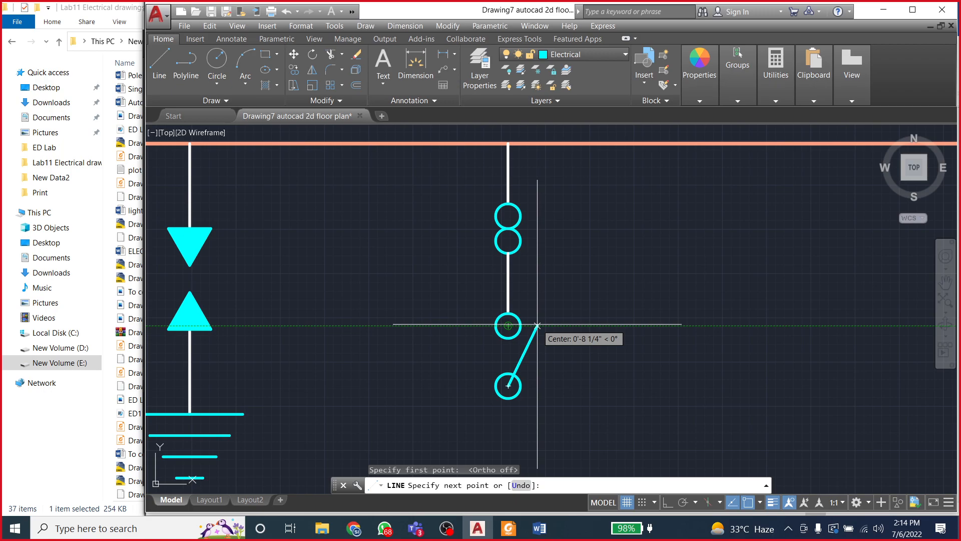
{"action": "left_click", "coordinate": [538, 325]}
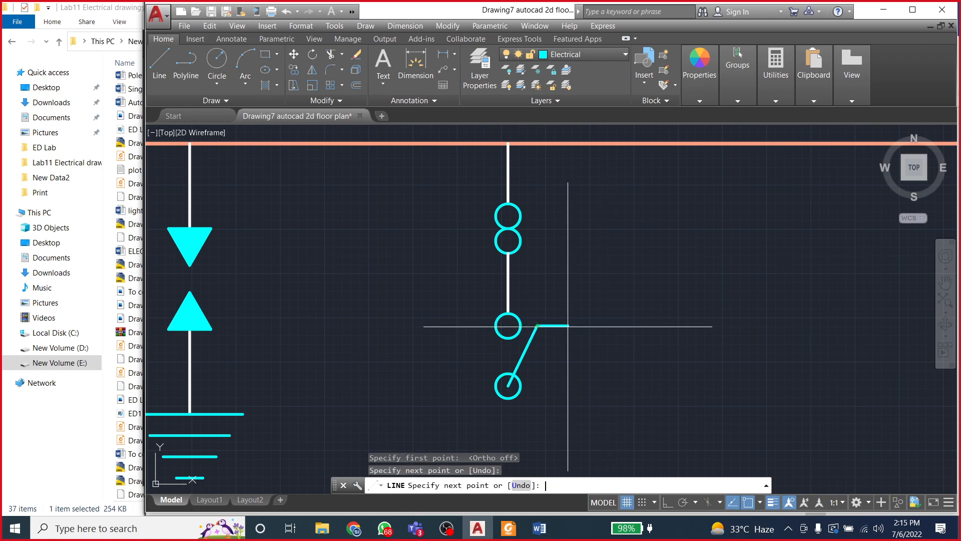
{"action": "key", "text": "Escape"}
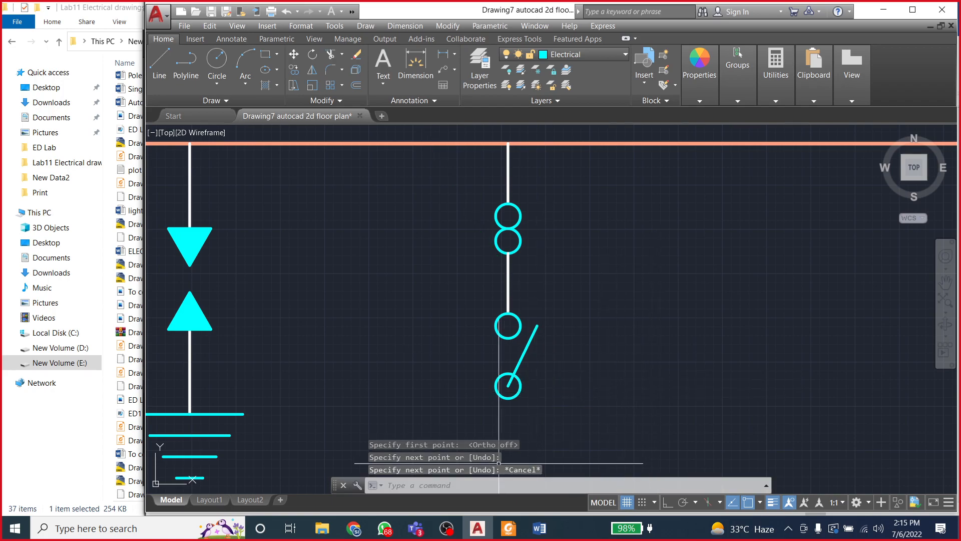
Step: Trim the part of the isolator blade that lies inside the lower circle
{"action": "left_click", "coordinate": [537, 531]}
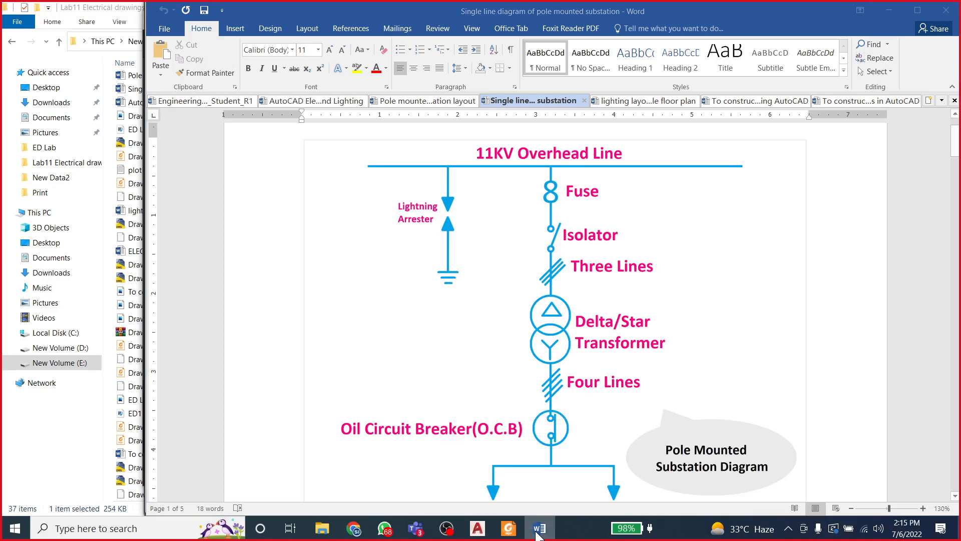
{"action": "left_click", "coordinate": [538, 531]}
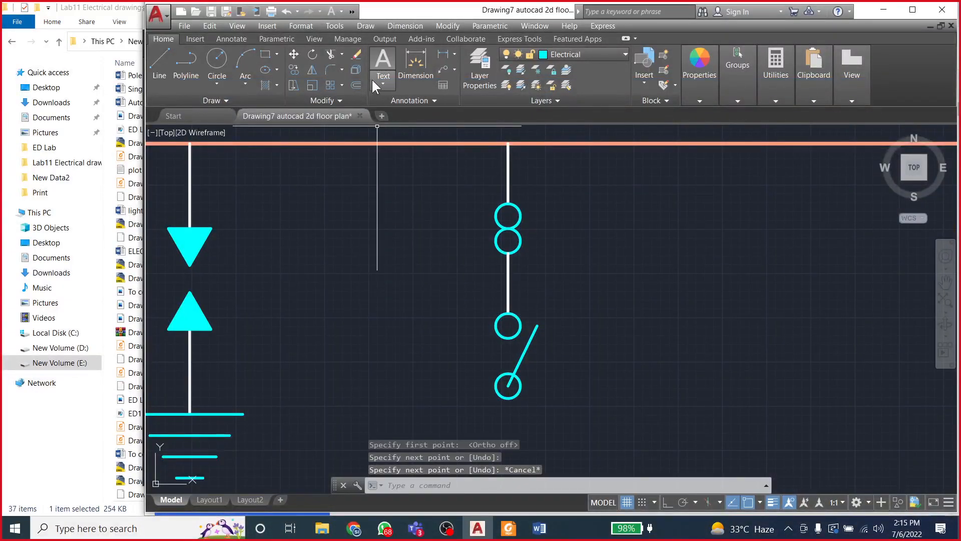
{"action": "left_click", "coordinate": [332, 52]}
{"action": "key", "text": "Return"}
{"action": "left_click", "coordinate": [517, 389]}
{"action": "scroll", "coordinate": [518, 389], "scroll_direction": "up", "scroll_amount": 5}
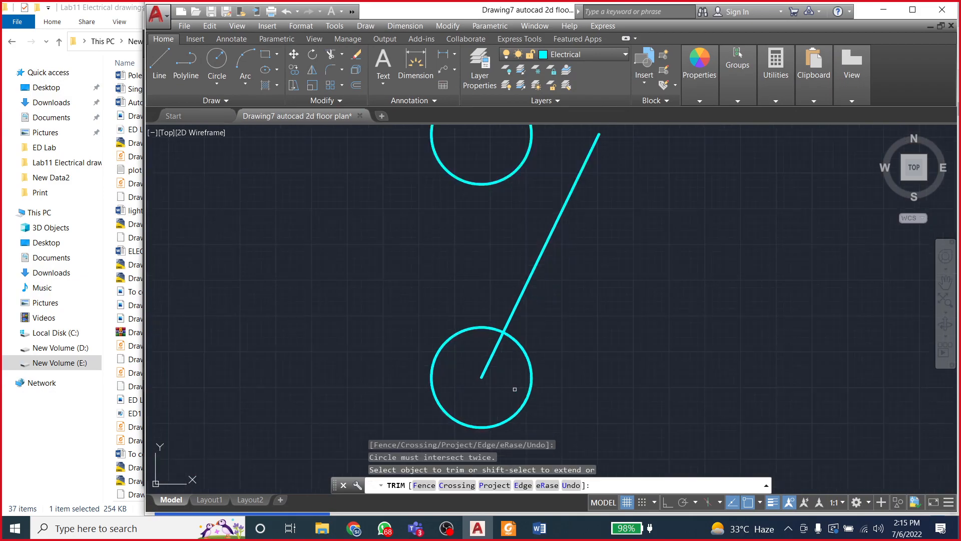
{"action": "left_click", "coordinate": [491, 367]}
{"action": "scroll", "coordinate": [471, 363], "scroll_direction": "down", "scroll_amount": 6}
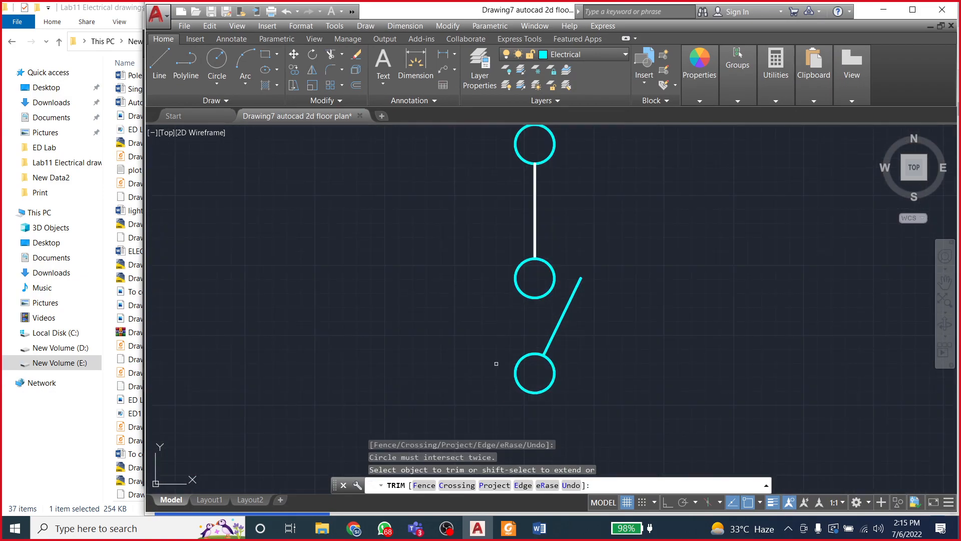
{"action": "key", "text": "Escape"}
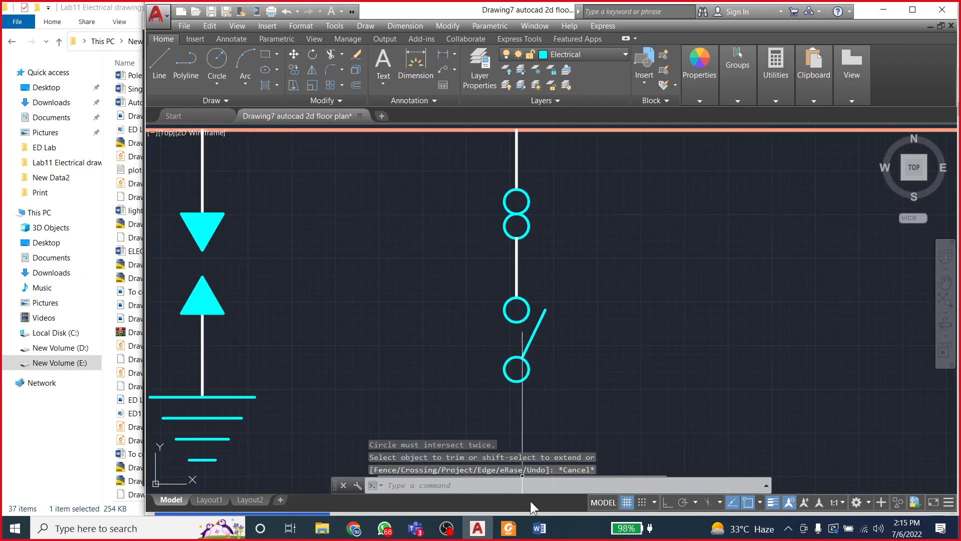
Step: Copy the vertical line between the fuse and the isolator from its top end to the bottom of the lower isolator circle
{"action": "left_click", "coordinate": [540, 528]}
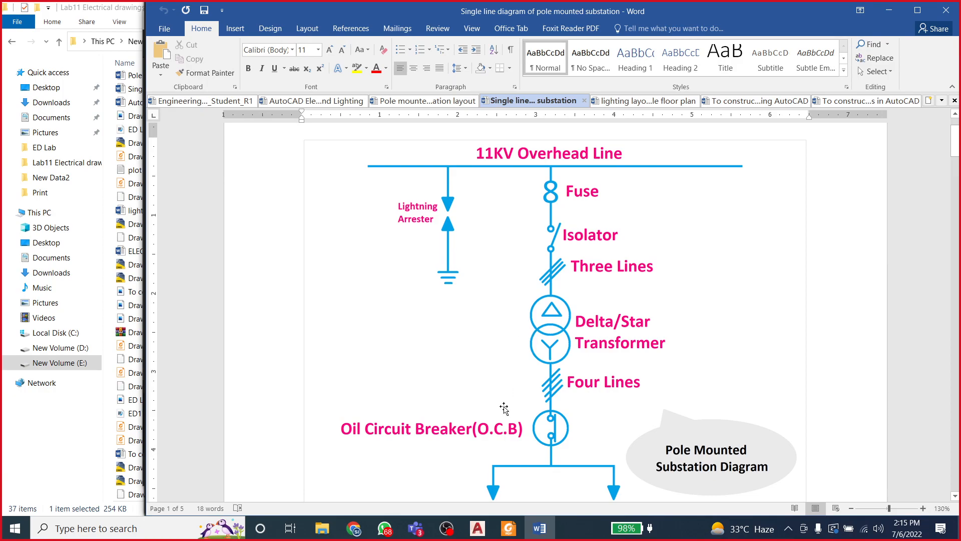
{"action": "left_click", "coordinate": [481, 529]}
{"action": "left_click", "coordinate": [517, 267]}
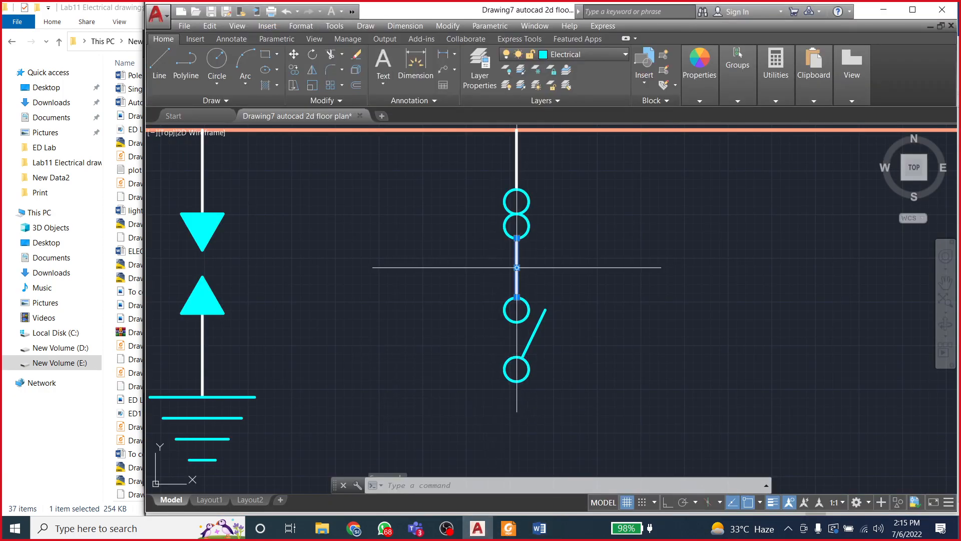
{"action": "left_click", "coordinate": [294, 70]}
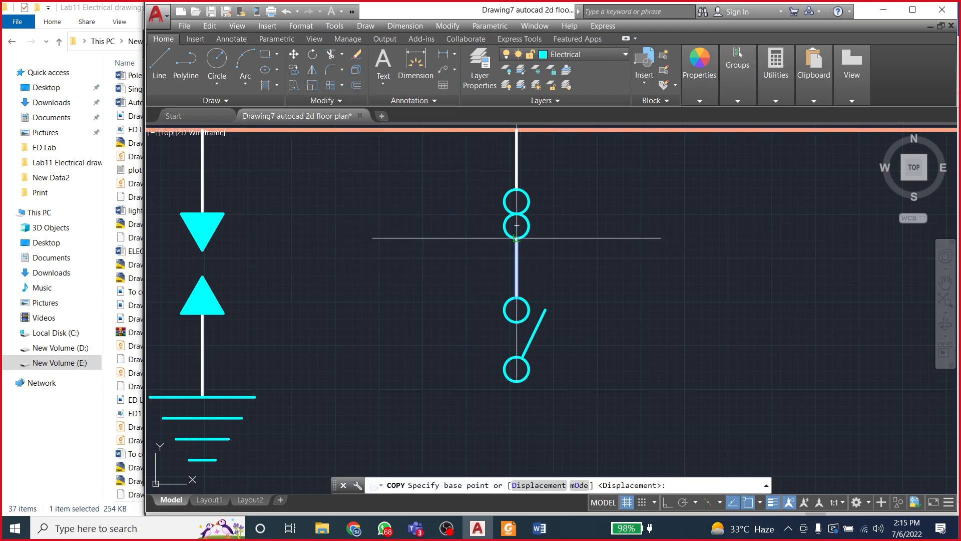
{"action": "left_click", "coordinate": [516, 238]}
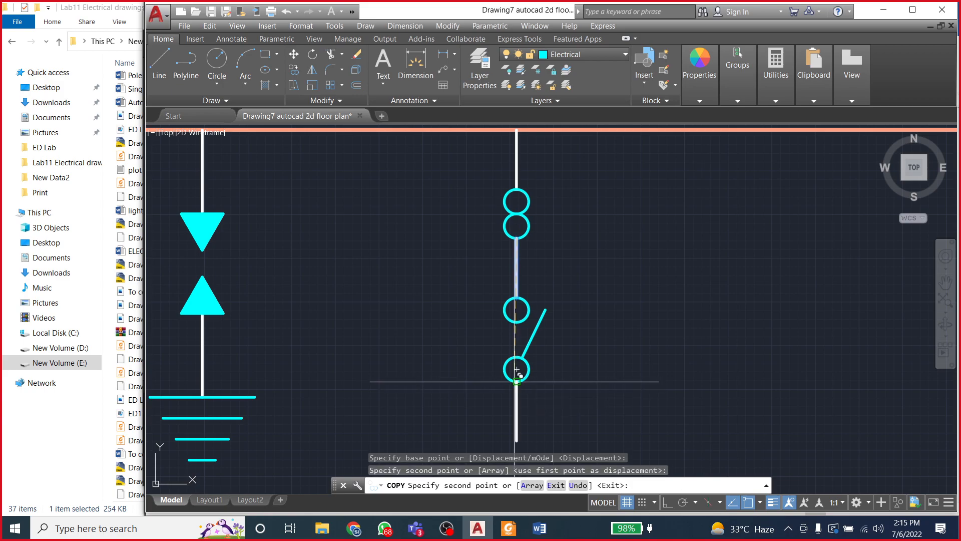
{"action": "key", "text": "Escape"}
Step: Check the three lines symbol in Word, then start a slanted line in AutoCAD from the midpoint of the vertical line below the isolator
{"action": "scroll", "coordinate": [473, 313], "scroll_direction": "down", "scroll_amount": 2}
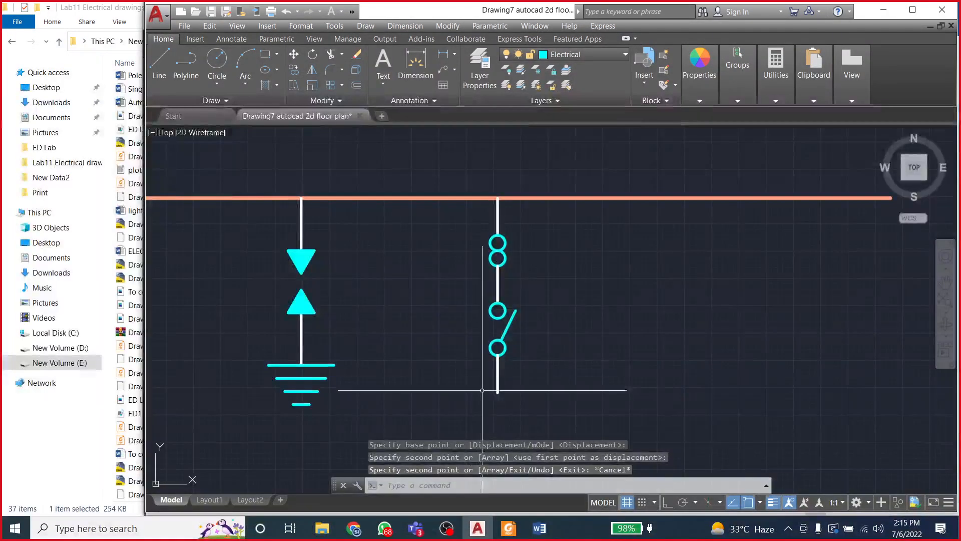
{"action": "scroll", "coordinate": [497, 288], "scroll_direction": "down", "scroll_amount": 2}
{"action": "scroll", "coordinate": [498, 300], "scroll_direction": "up", "scroll_amount": 4}
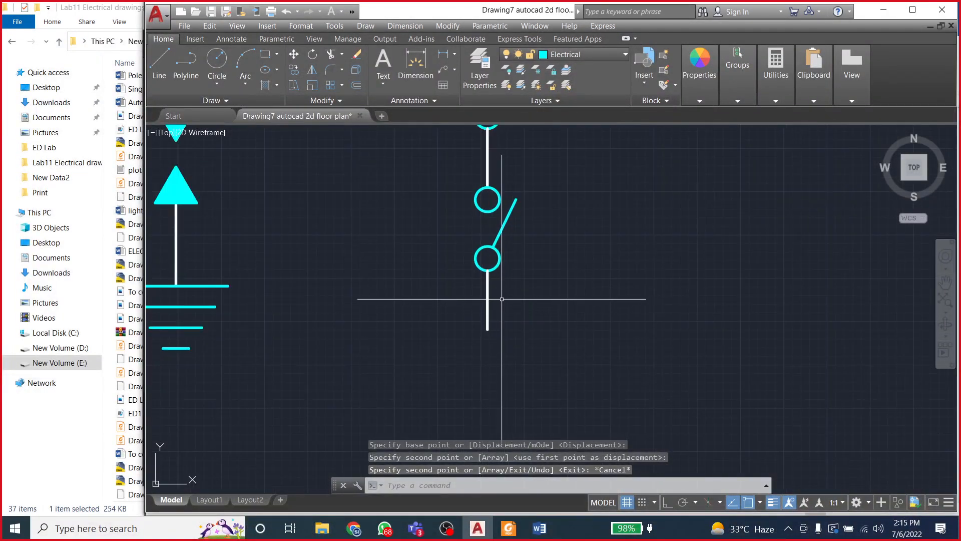
{"action": "left_click", "coordinate": [478, 529]}
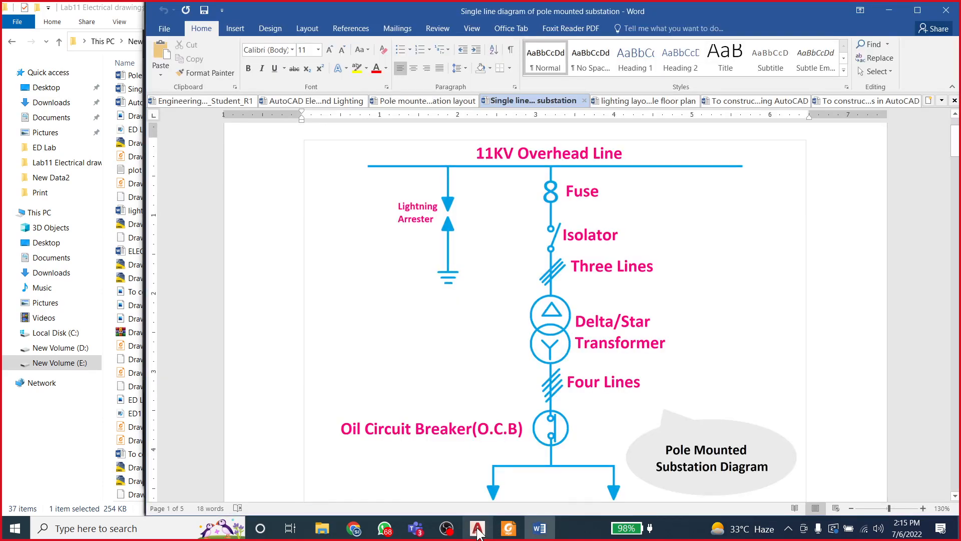
{"action": "left_click", "coordinate": [477, 530]}
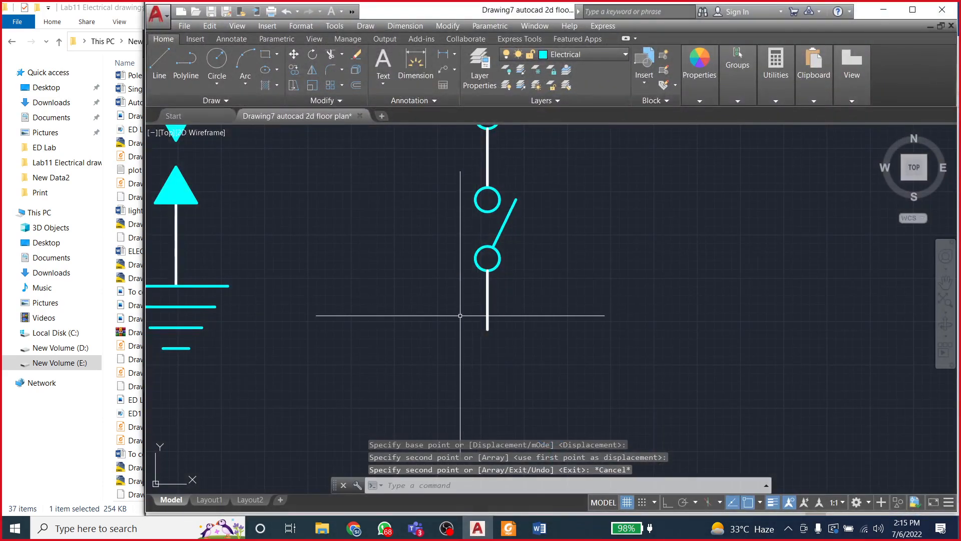
{"action": "left_click", "coordinate": [163, 54]}
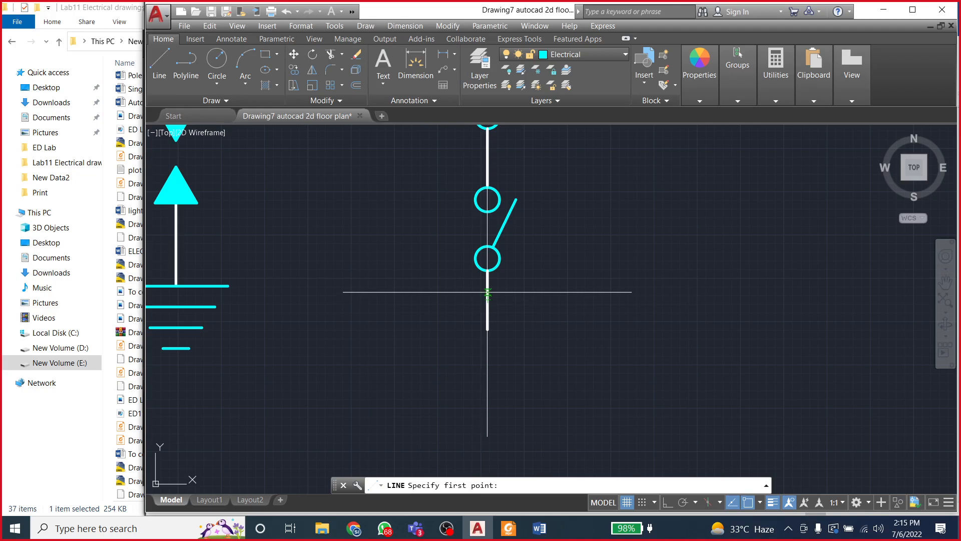
{"action": "left_click", "coordinate": [487, 300]}
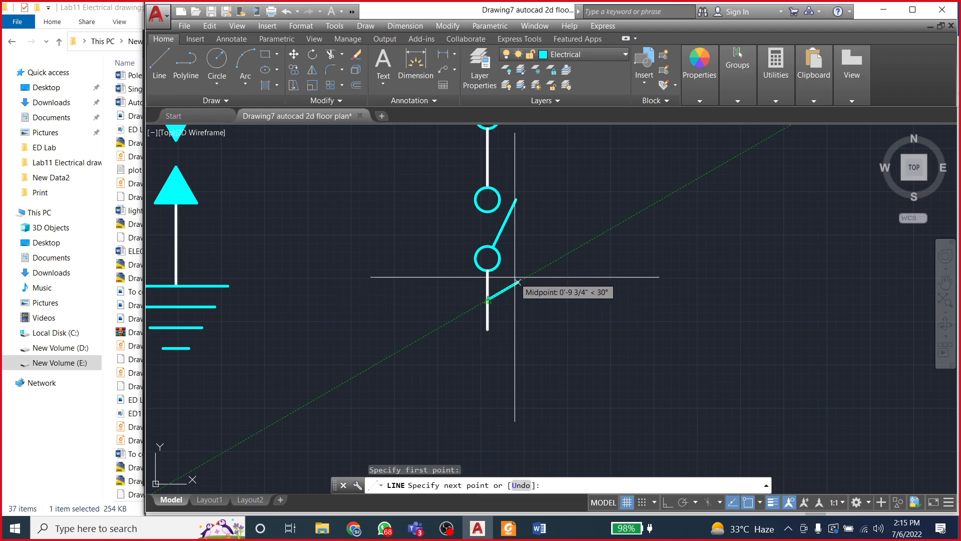
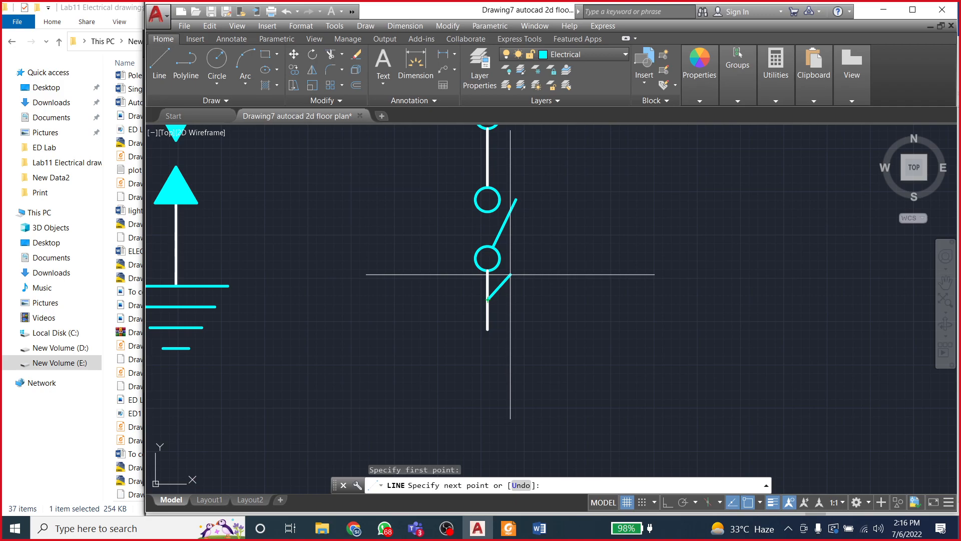
Step: Measure the length of the vertical line below the lower isolator circle with a temporary aligned dimension
{"action": "key", "text": "Escape"}
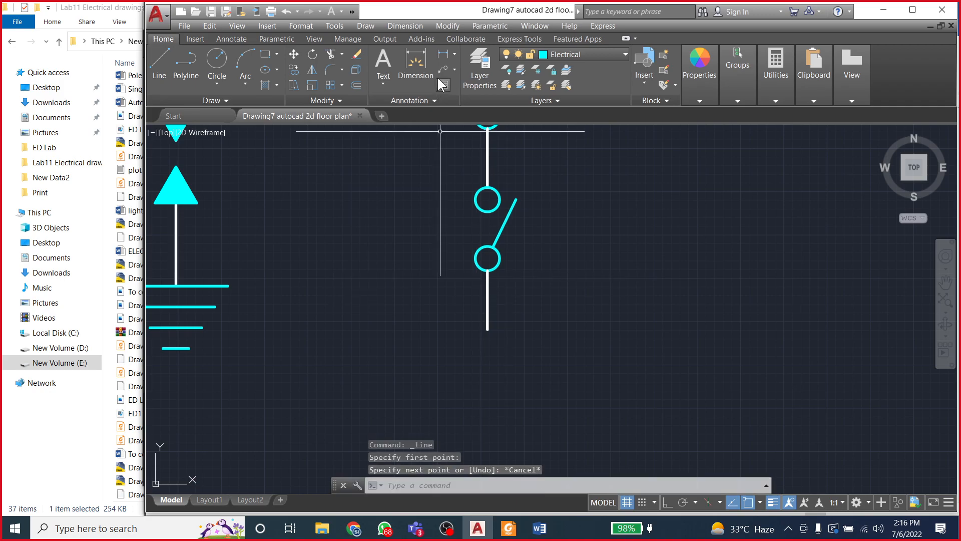
{"action": "left_click", "coordinate": [405, 26]}
{"action": "left_click", "coordinate": [409, 70]}
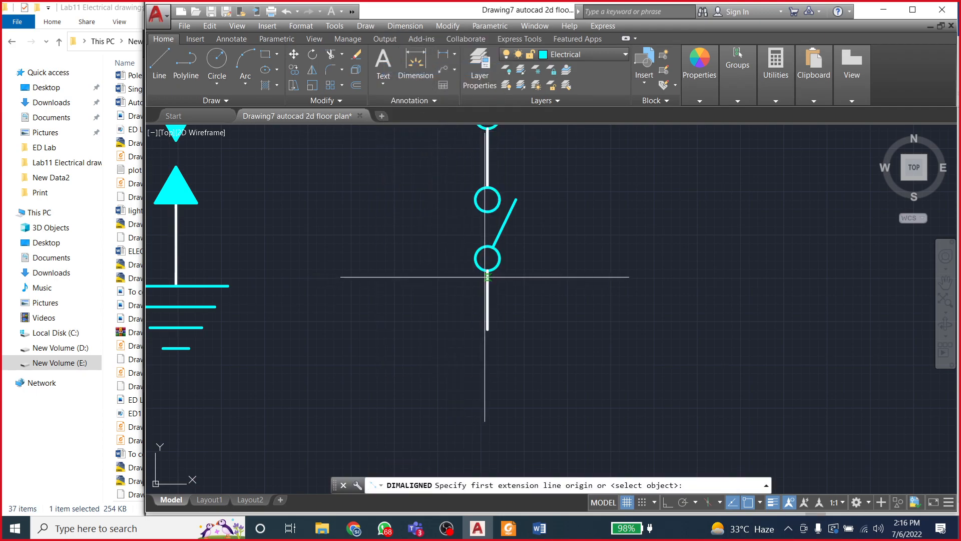
{"action": "left_click", "coordinate": [487, 259]}
{"action": "left_click", "coordinate": [488, 329]}
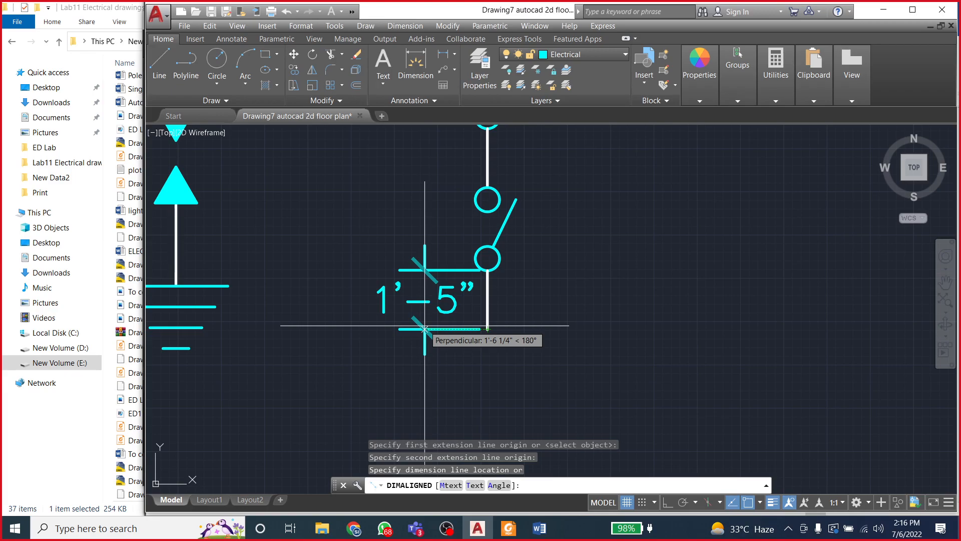
{"action": "key", "text": "Escape"}
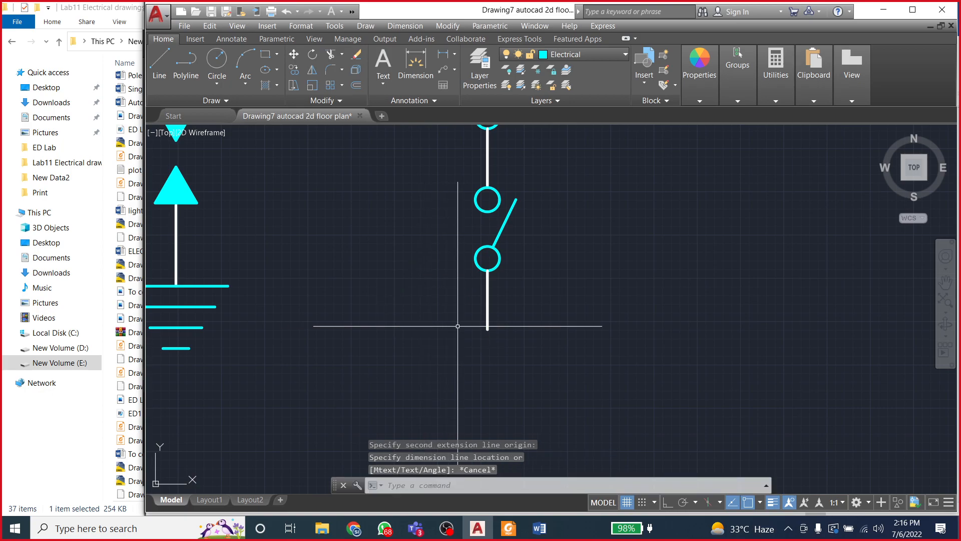
Step: Draw a line from the midpoint of the vertical line below the isolator using the relative endpoint @8<45
{"action": "left_click", "coordinate": [159, 63]}
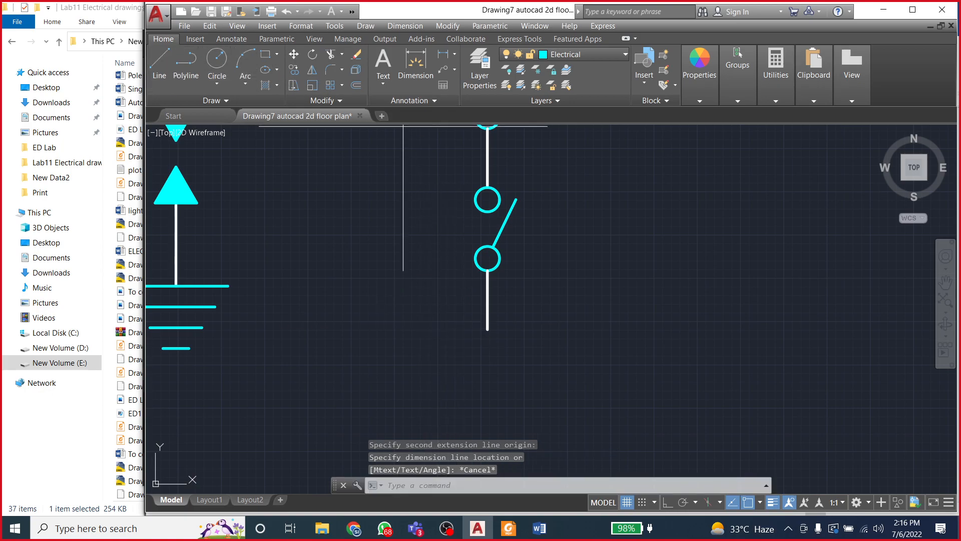
{"action": "left_click", "coordinate": [488, 299]}
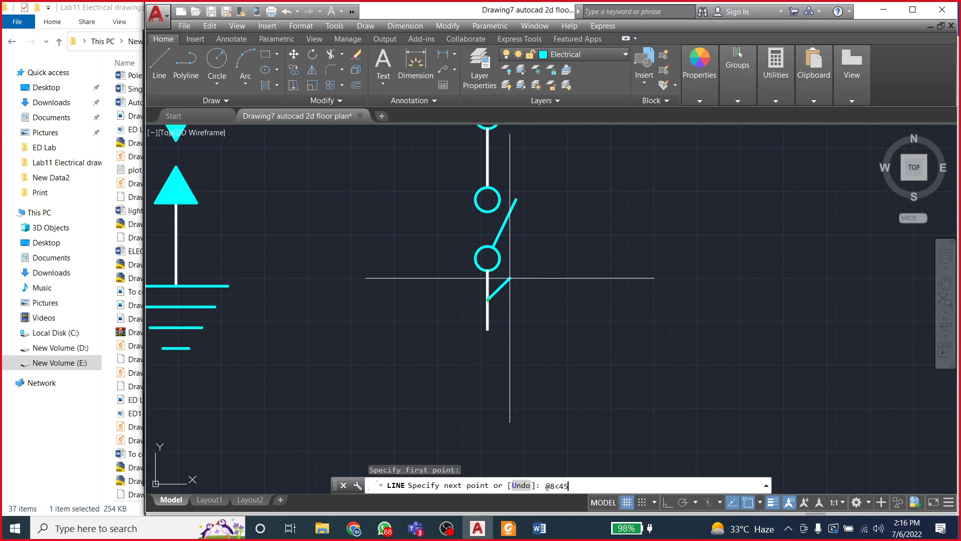
{"action": "key", "text": "Return"}
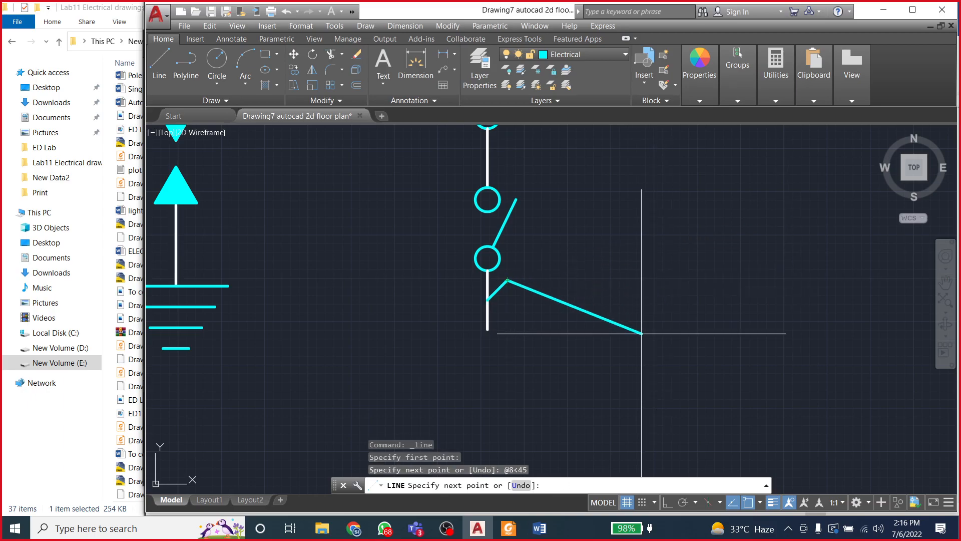
{"action": "key", "text": "Escape"}
Step: Copy the short diagonal line from its upper end to the vertical line's midpoint, extending the slash across it
{"action": "left_click", "coordinate": [498, 290]}
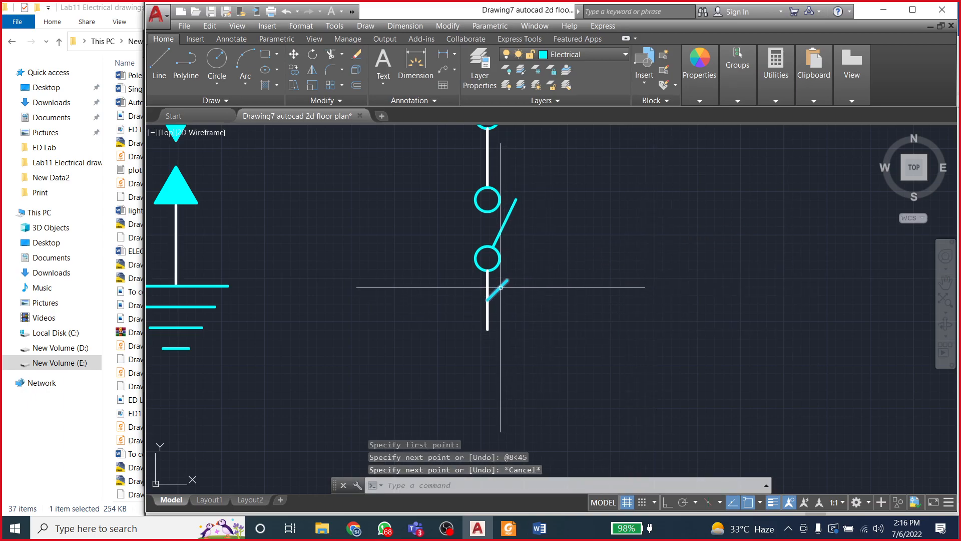
{"action": "left_click", "coordinate": [288, 68]}
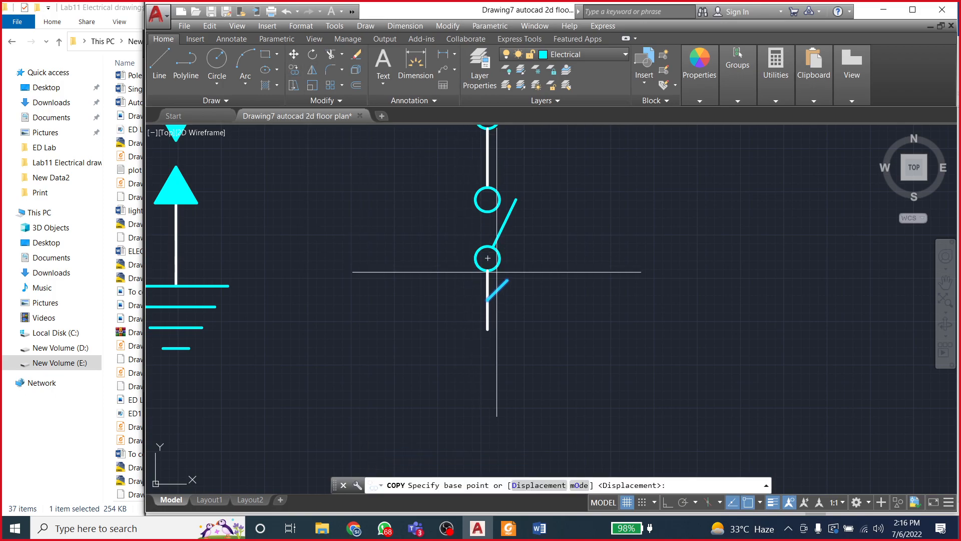
{"action": "left_click", "coordinate": [507, 280]}
{"action": "left_click", "coordinate": [487, 300]}
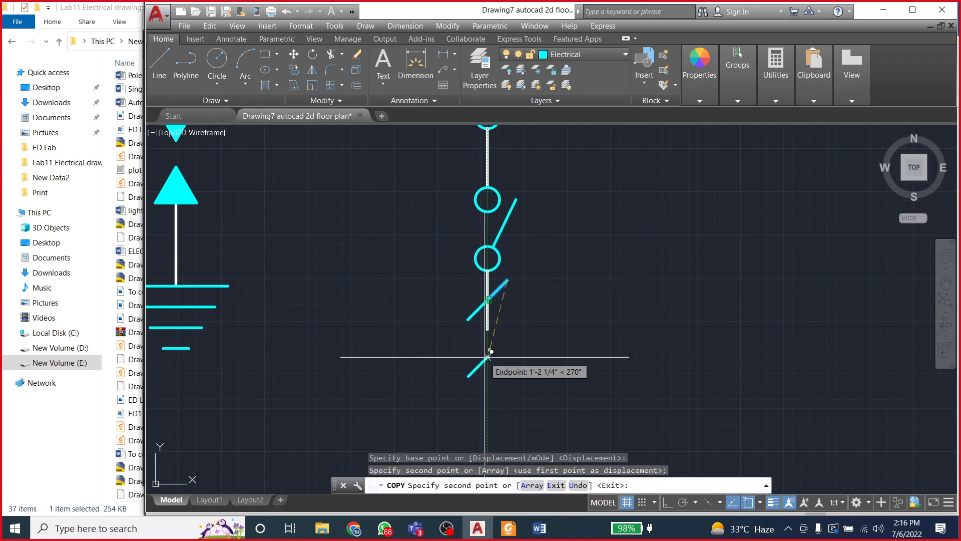
{"action": "key", "text": "Escape"}
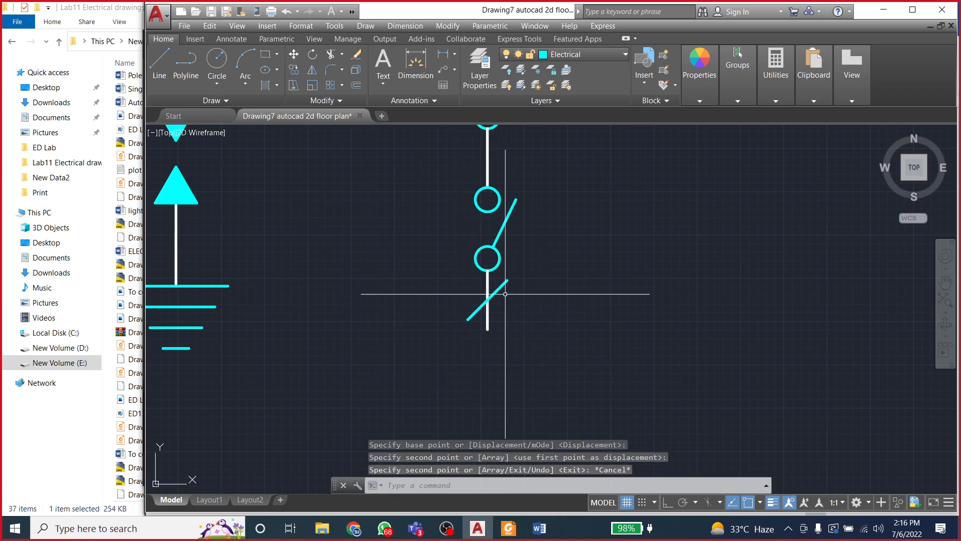
{"action": "key", "text": "Escape"}
{"action": "key", "text": "Escape"}
{"action": "left_click", "coordinate": [479, 310]}
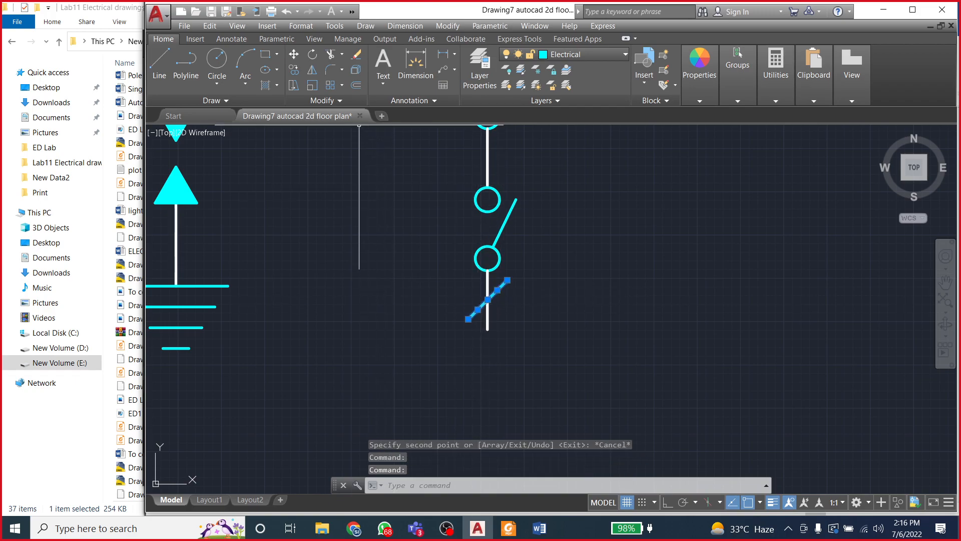
{"action": "left_click", "coordinate": [356, 85]}
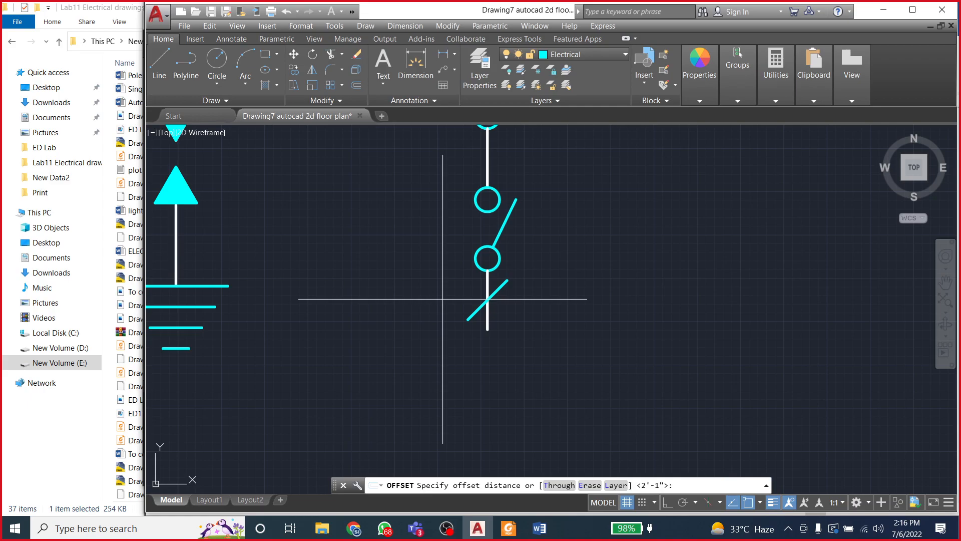
{"action": "key", "text": "Return"}
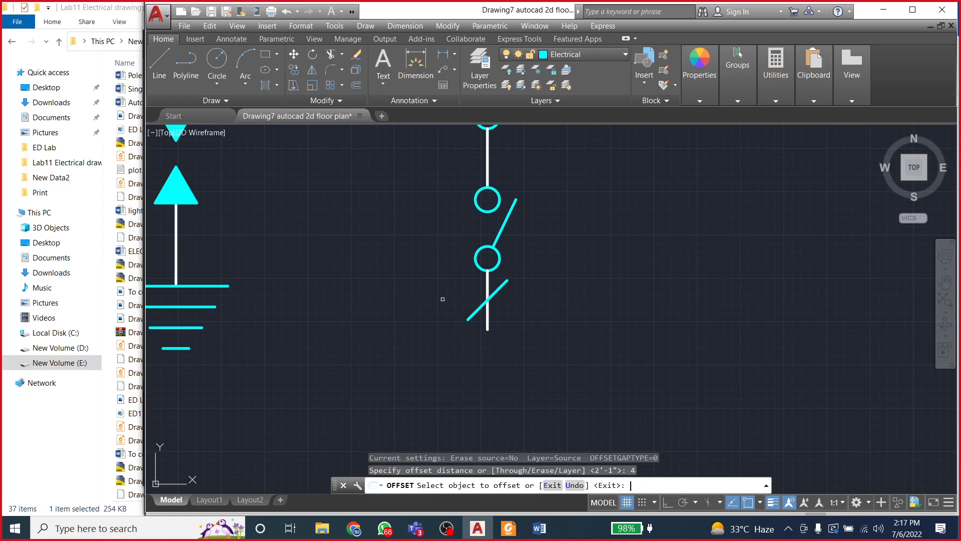
{"action": "left_click", "coordinate": [495, 292]}
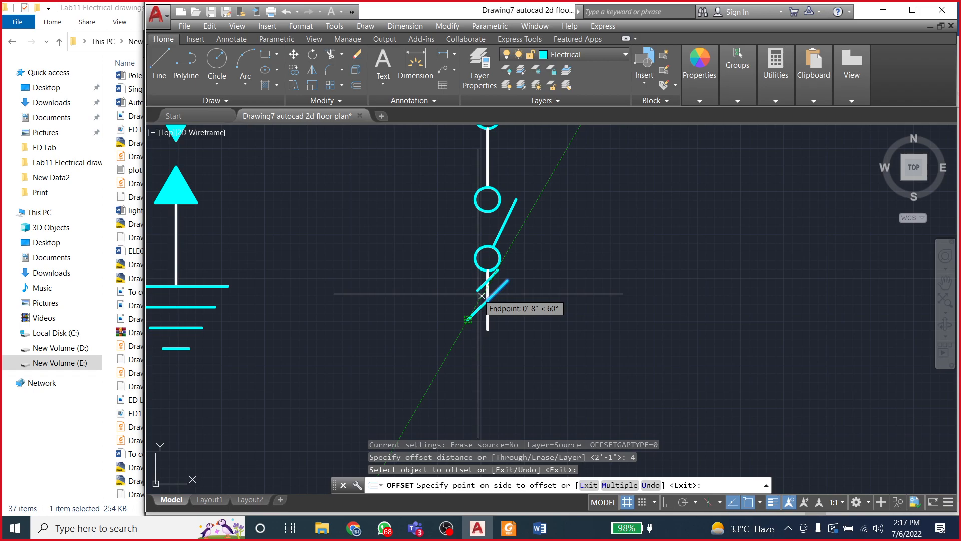
{"action": "key", "text": "Escape"}
{"action": "key", "text": "Escape"}
Step: Join the two collinear diagonal segments across the vertical line into a single line
{"action": "left_click", "coordinate": [489, 297]}
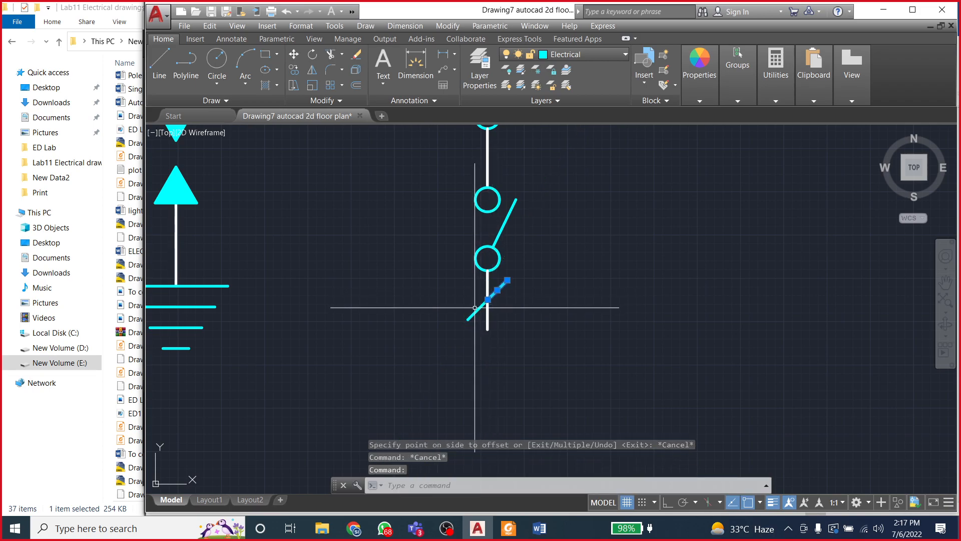
{"action": "left_click", "coordinate": [475, 307]}
{"action": "type", "text": "jo"}
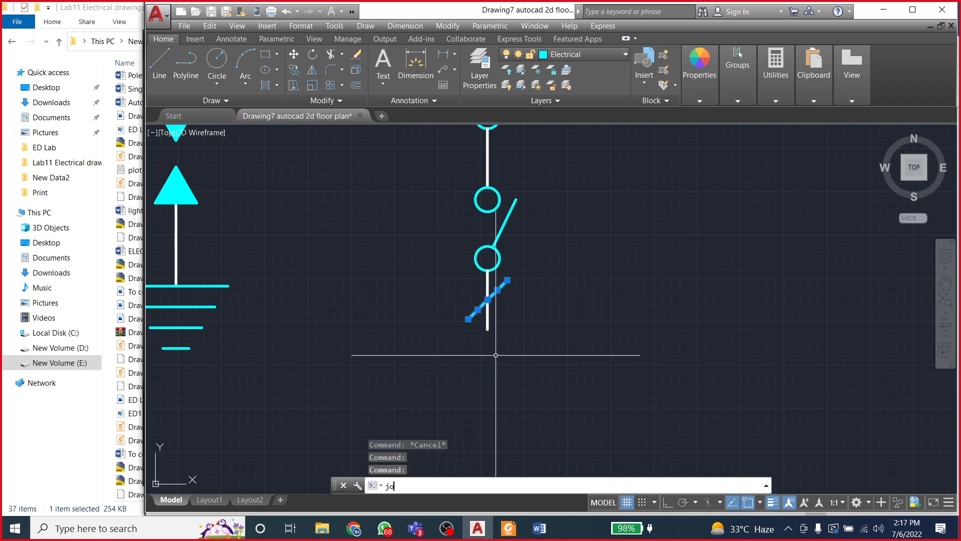
{"action": "type", "text": "in"}
{"action": "key", "text": "Return"}
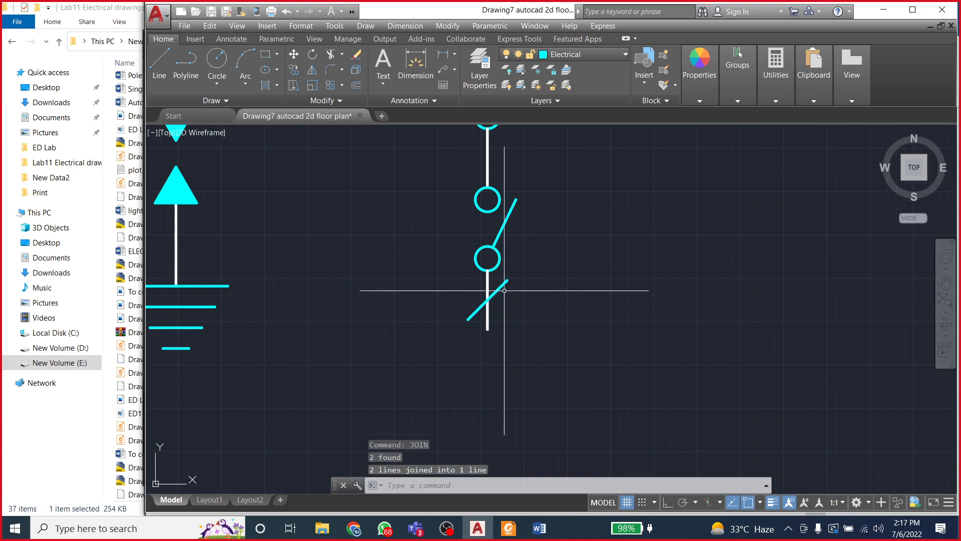
{"action": "key", "text": "Escape"}
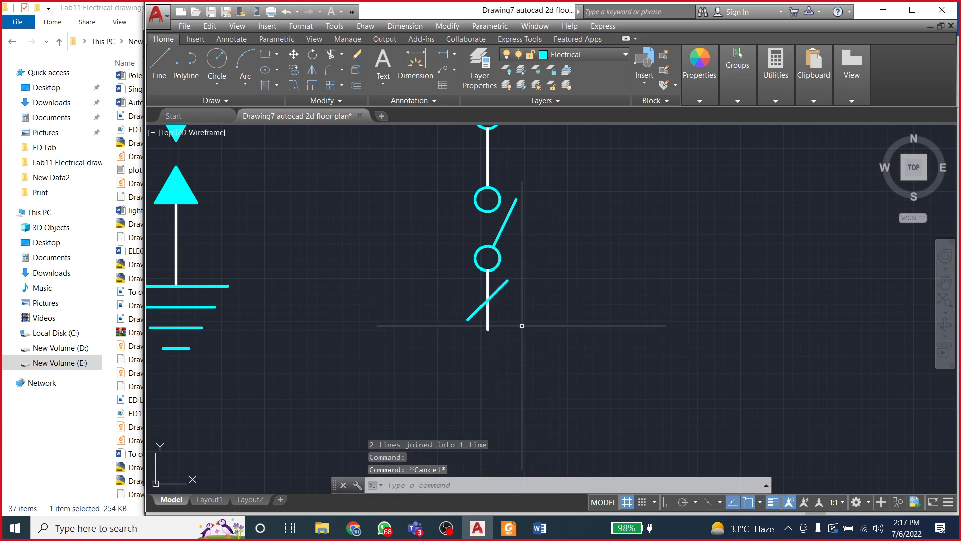
{"action": "left_click", "coordinate": [497, 291]}
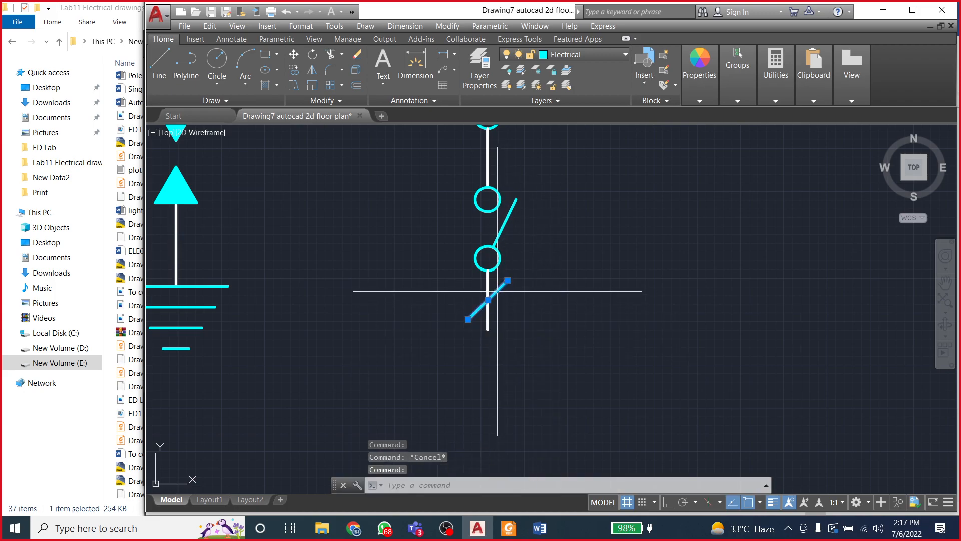
{"action": "left_click", "coordinate": [356, 85]}
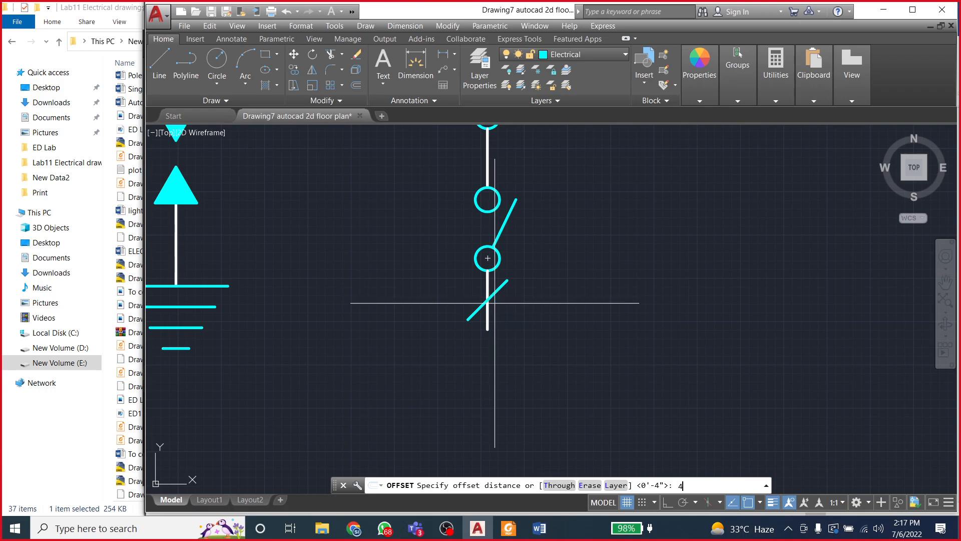
{"action": "type", "text": "4"}
{"action": "key", "text": "Return"}
{"action": "left_click", "coordinate": [490, 296]}
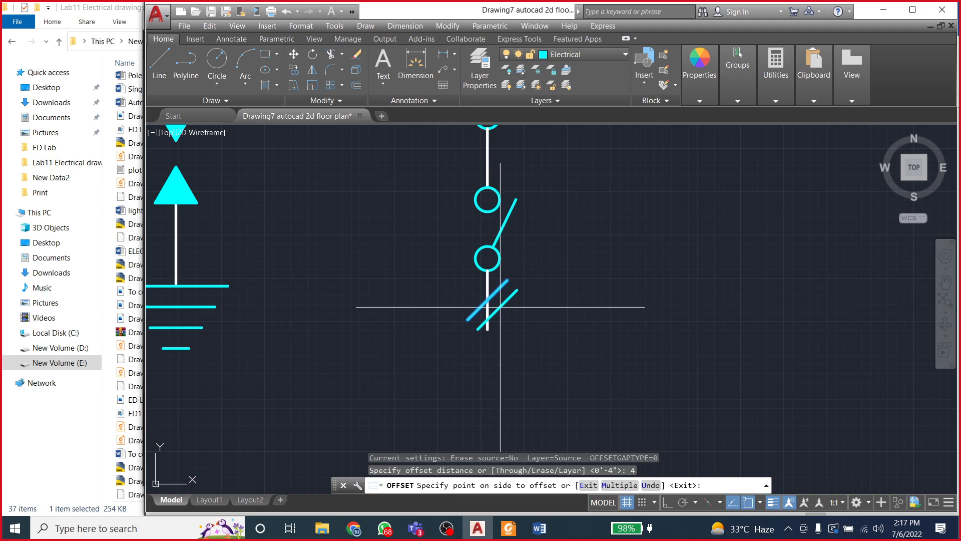
{"action": "left_click", "coordinate": [540, 529]}
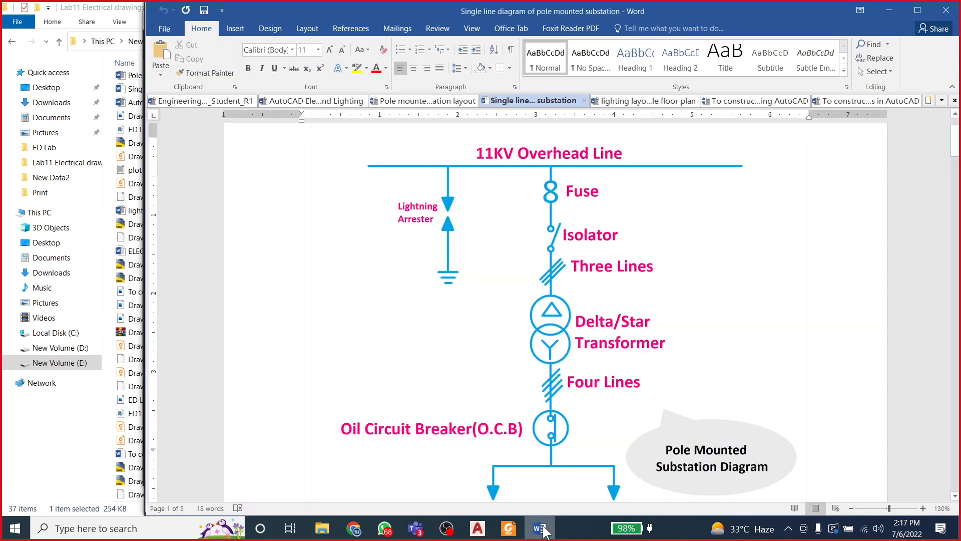
{"action": "left_click", "coordinate": [543, 526]}
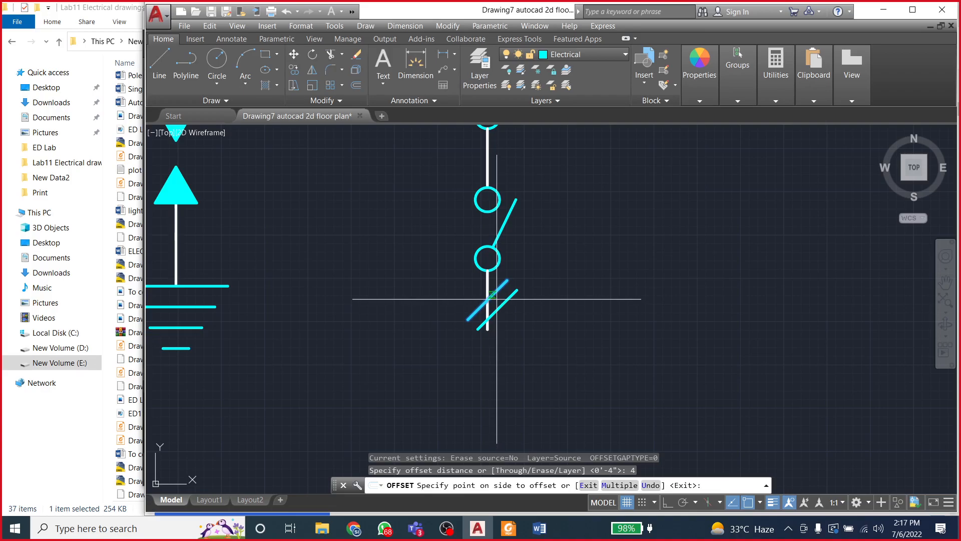
{"action": "key", "text": "Escape"}
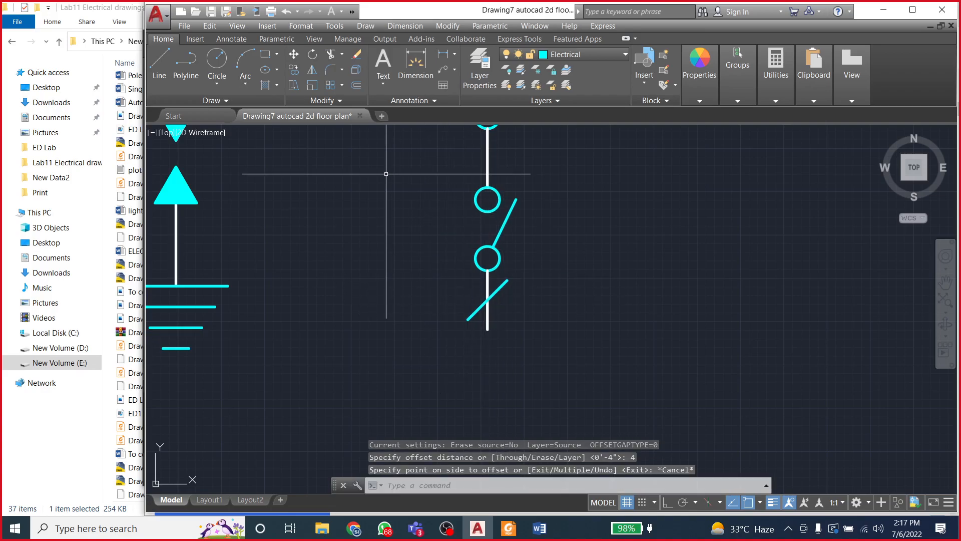
Step: Offset the joined diagonal line by 2 inches towards its lower-right side
{"action": "left_click", "coordinate": [356, 86]}
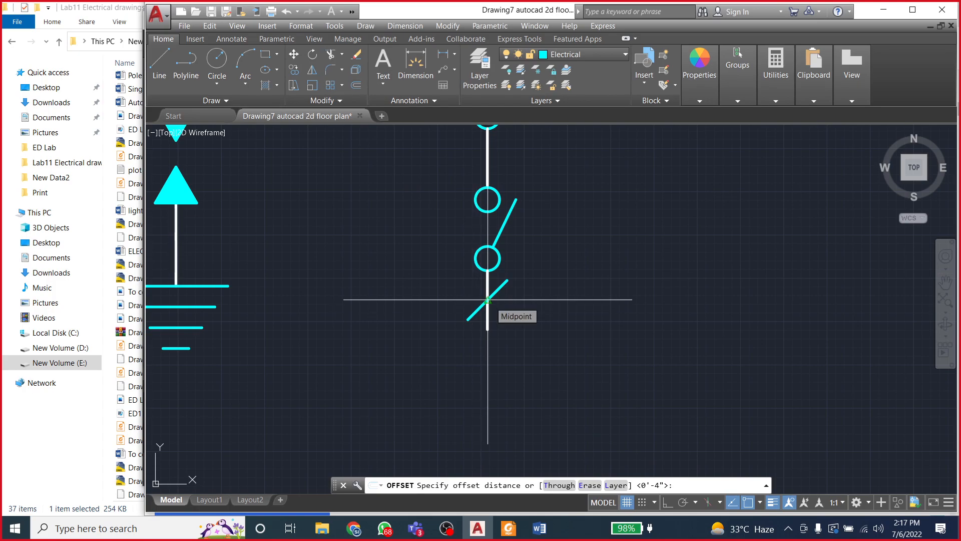
{"action": "type", "text": "2"}
{"action": "key", "text": "Return"}
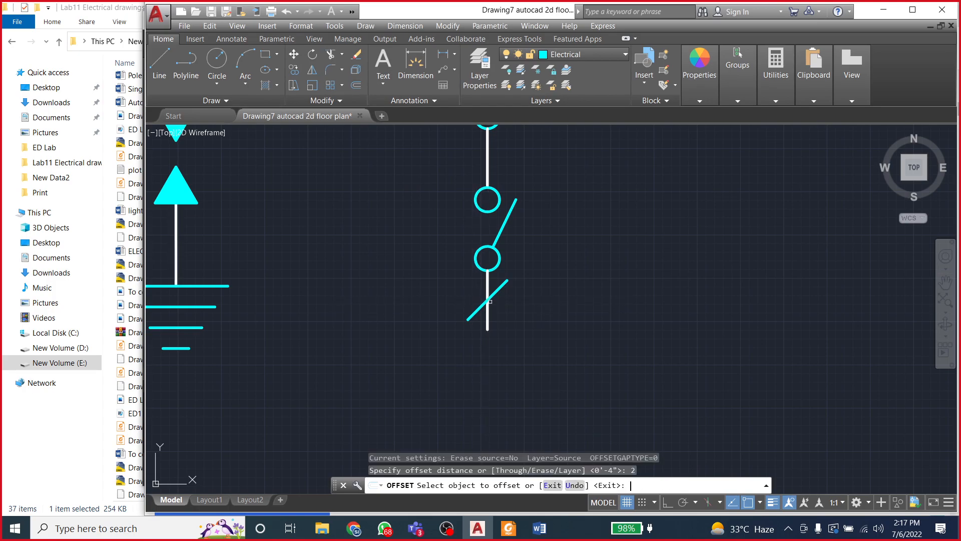
{"action": "left_click", "coordinate": [493, 294]}
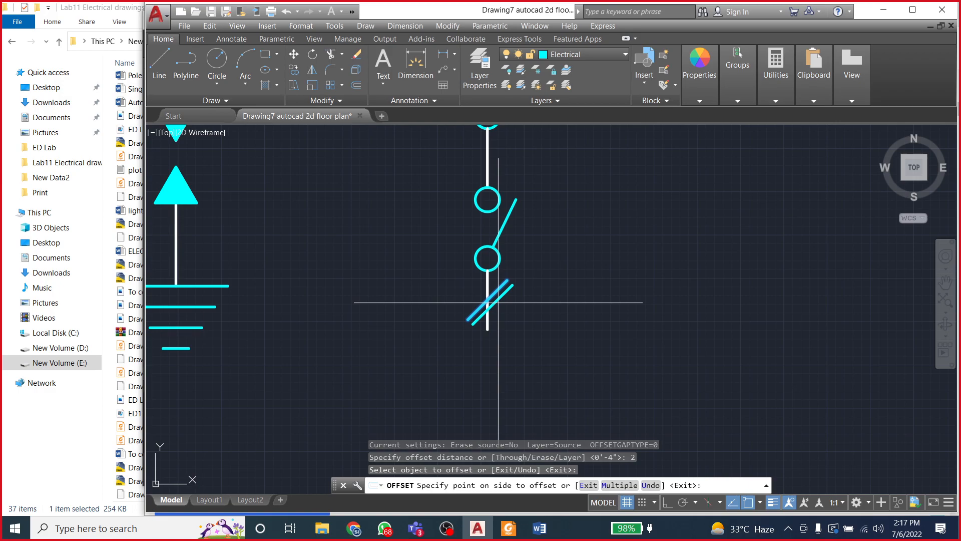
{"action": "left_click", "coordinate": [499, 302]}
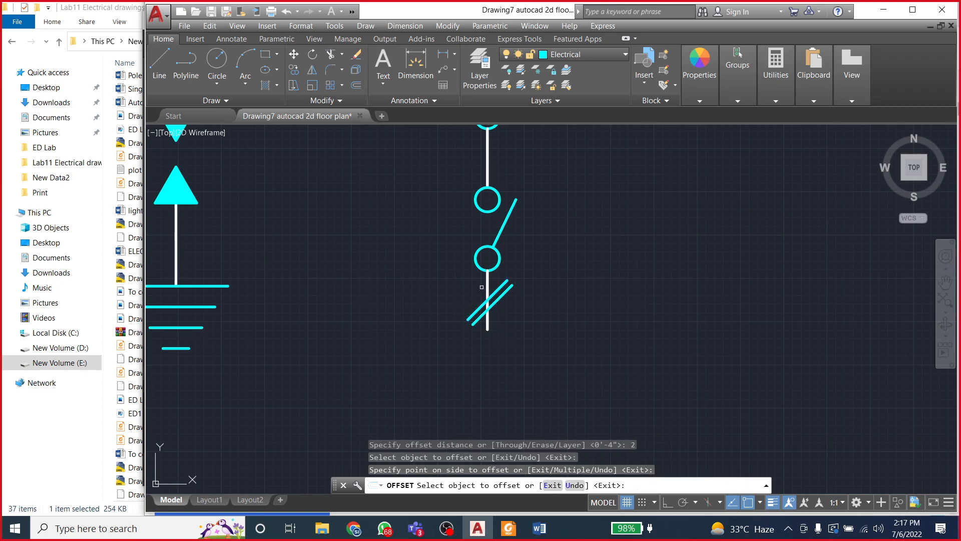
Step: Offset the original diagonal line by the same 2 inches towards its upper-left side to complete the three-line symbol
{"action": "type", "text": "2"}
{"action": "key", "text": "Return"}
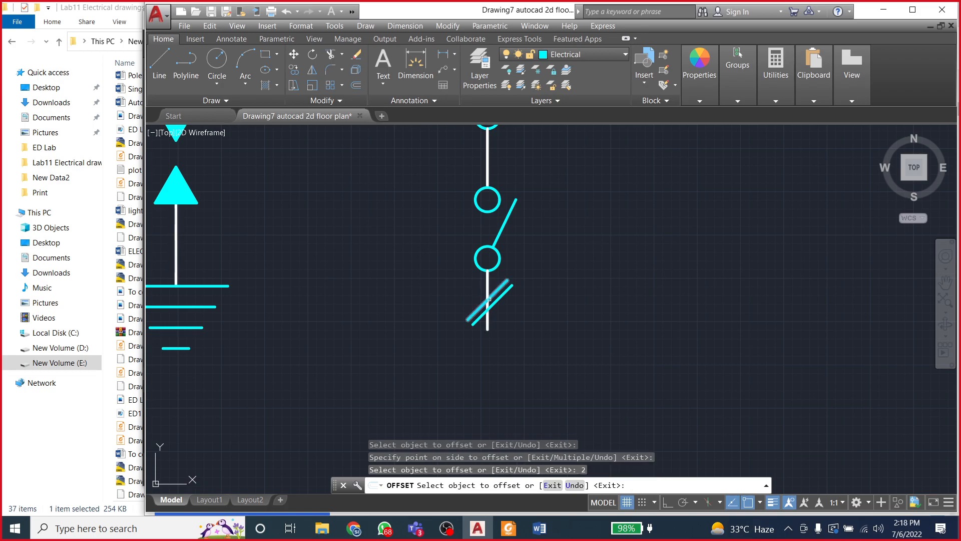
{"action": "left_click", "coordinate": [495, 294]}
{"action": "left_click", "coordinate": [484, 285]}
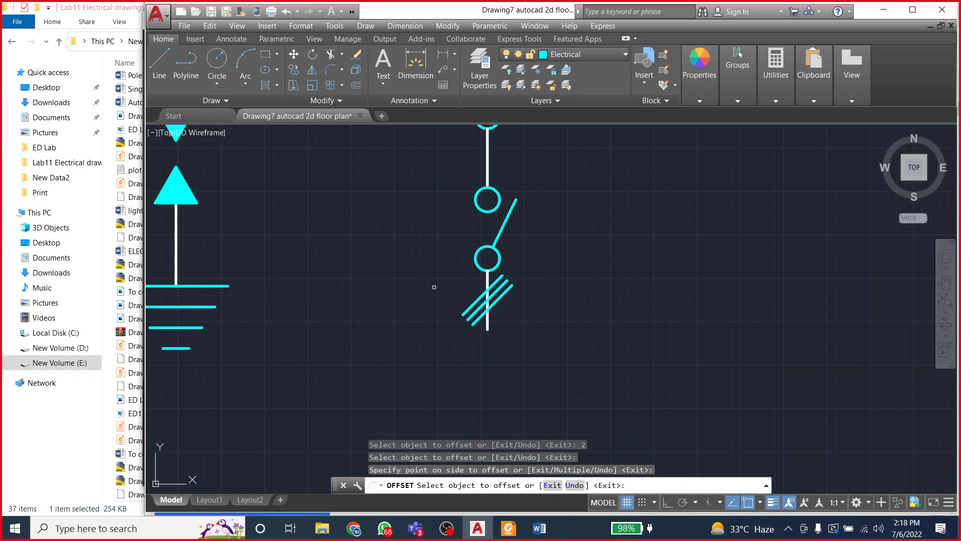
{"action": "key", "text": "Return"}
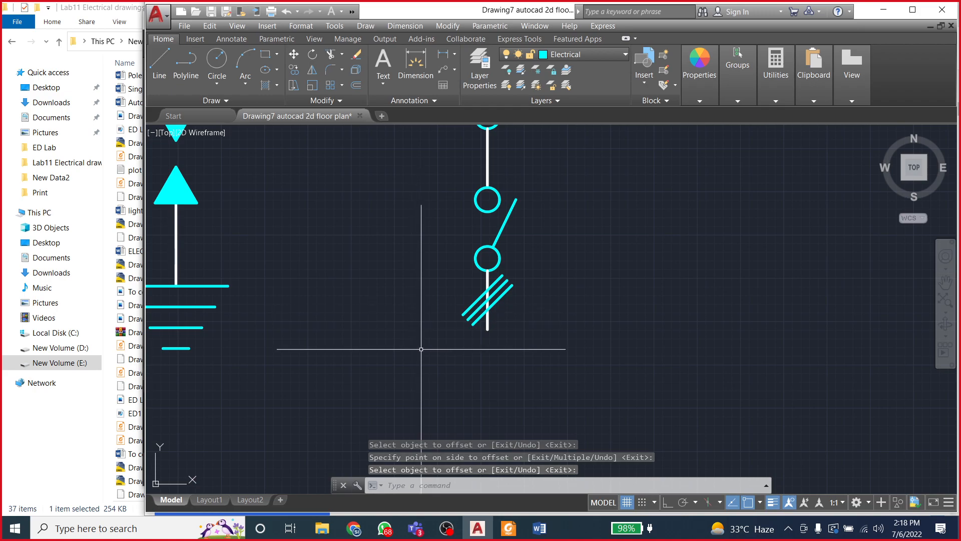
Step: Copy the vertical line below the isolator to its own lower end, extending it downward
{"action": "left_click", "coordinate": [487, 329]}
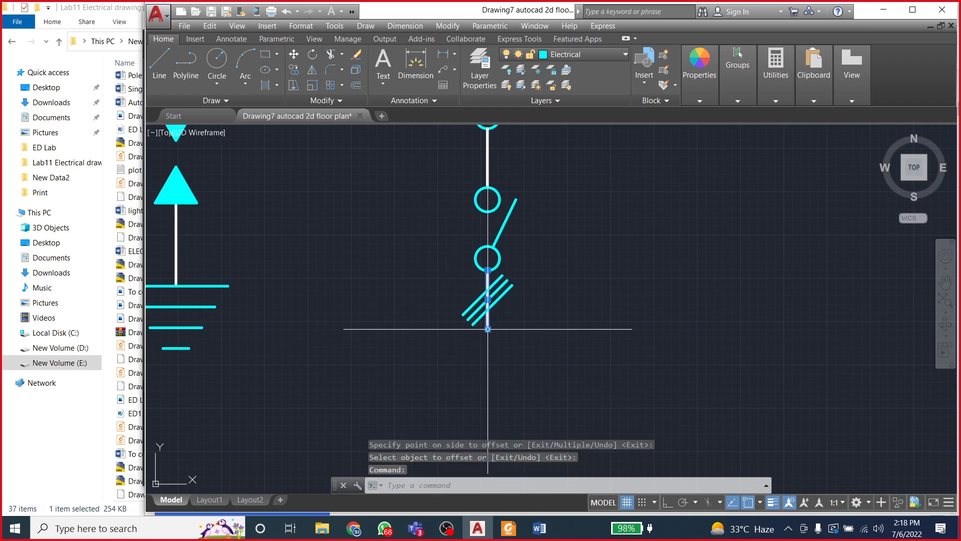
{"action": "left_click", "coordinate": [293, 70]}
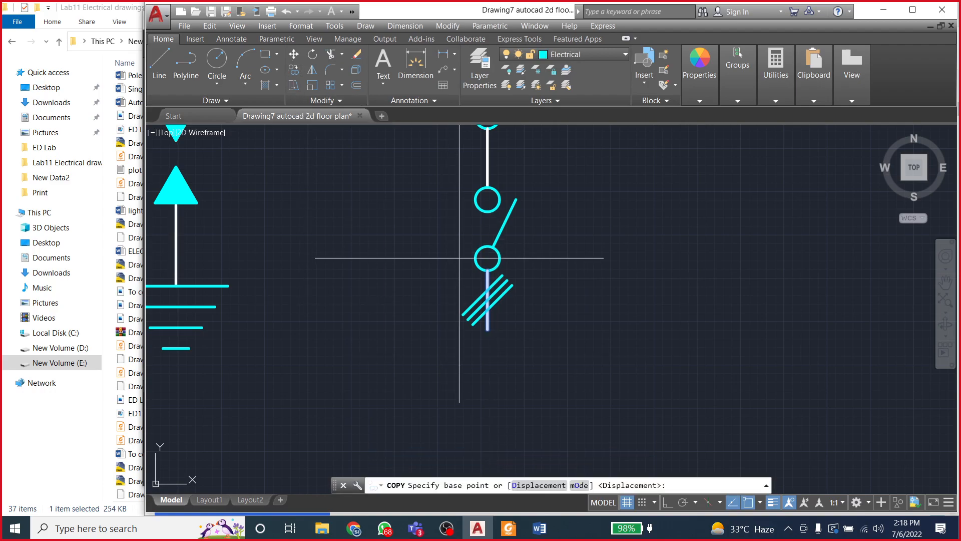
{"action": "left_click", "coordinate": [488, 258]}
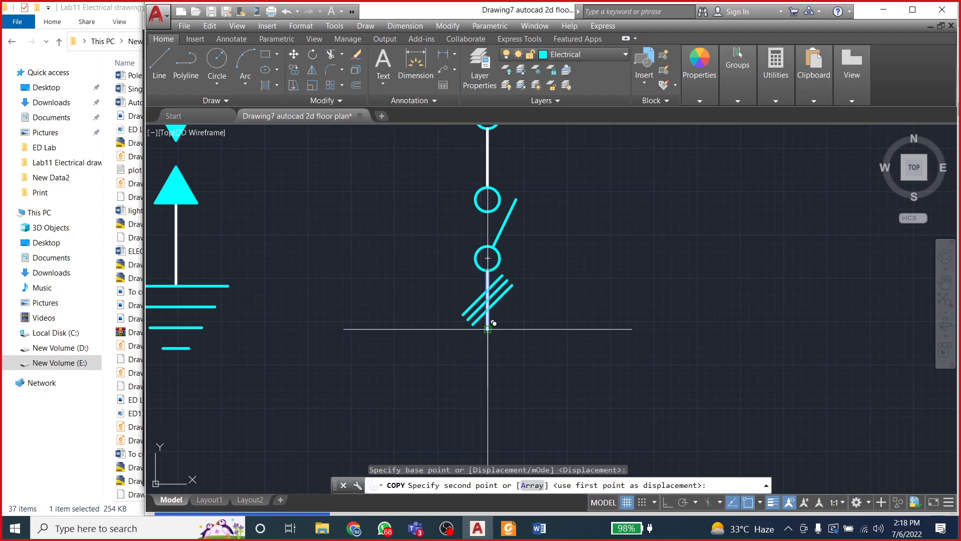
{"action": "left_click", "coordinate": [487, 333]}
{"action": "key", "text": "Escape"}
{"action": "scroll", "coordinate": [372, 256], "scroll_direction": "down", "scroll_amount": 1}
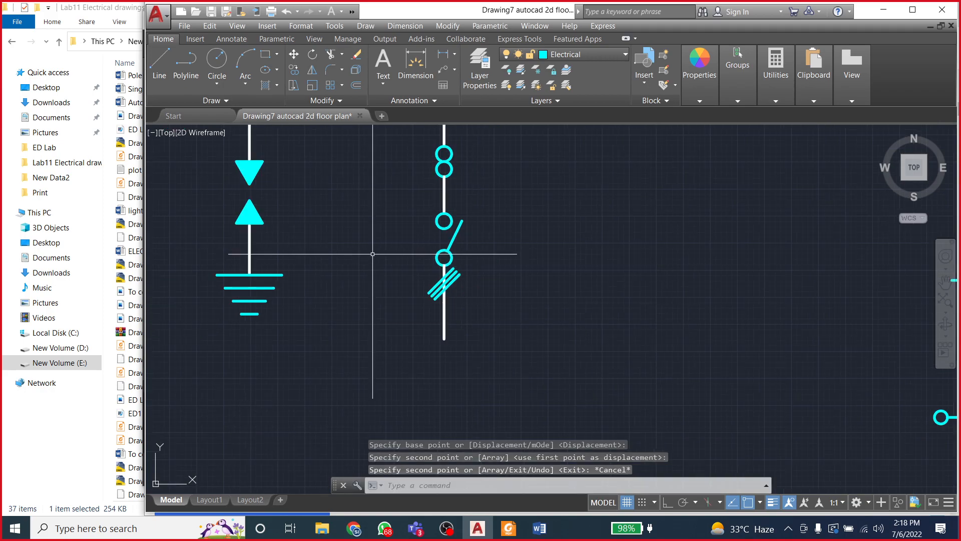
{"action": "scroll", "coordinate": [477, 372], "scroll_direction": "down", "scroll_amount": 1}
{"action": "scroll", "coordinate": [438, 324], "scroll_direction": "up", "scroll_amount": 1}
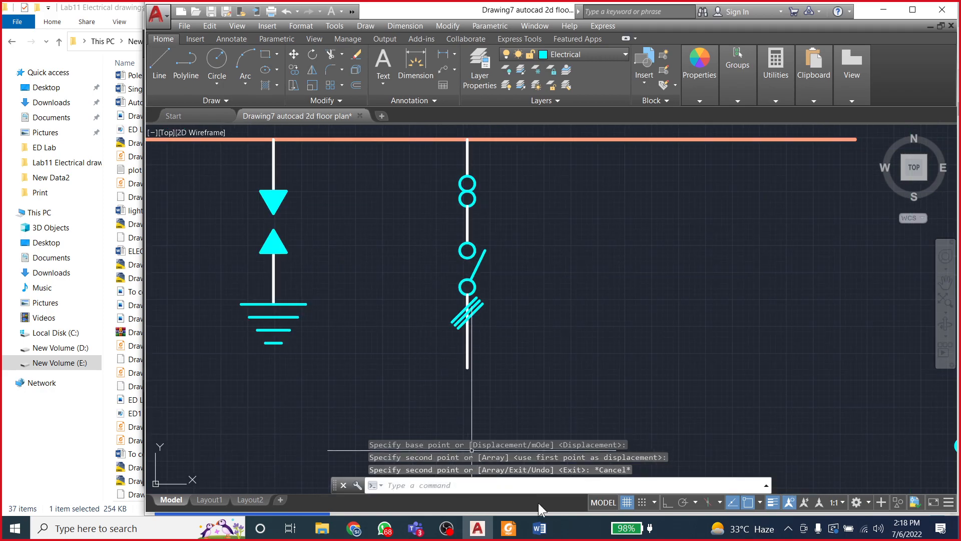
Step: Check the delta/star transformer symbol in the Word reference diagram, and return to the AutoCAD drawing
{"action": "left_click", "coordinate": [534, 533]}
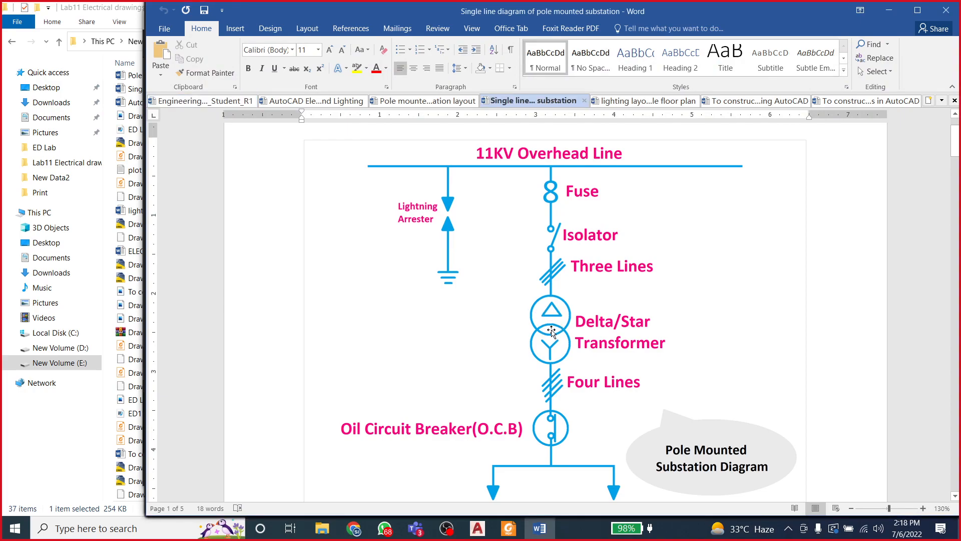
{"action": "left_click", "coordinate": [540, 533]}
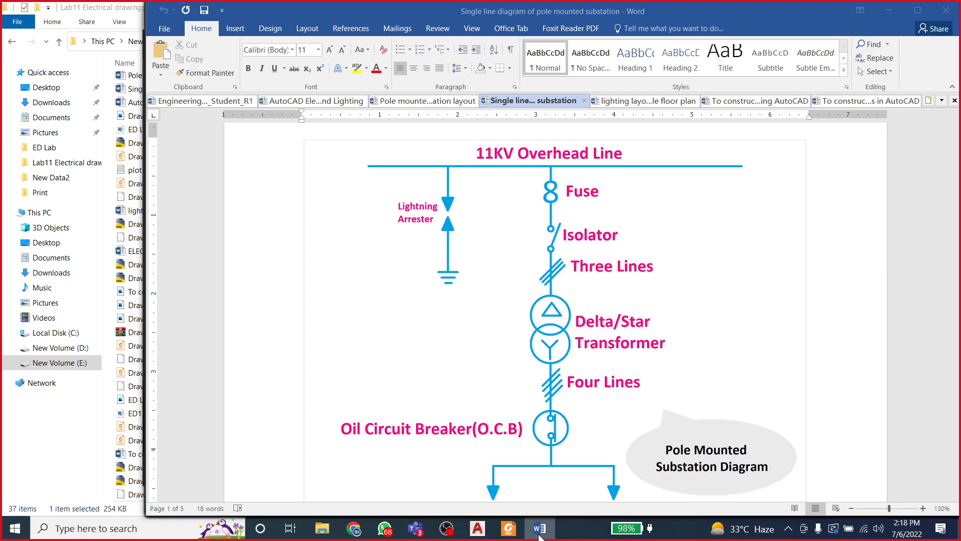
Step: Copy the coil-type transformer symbol about 6'-2" horizontally to its left with Ortho turned on
{"action": "scroll", "coordinate": [465, 273], "scroll_direction": "down", "scroll_amount": 6}
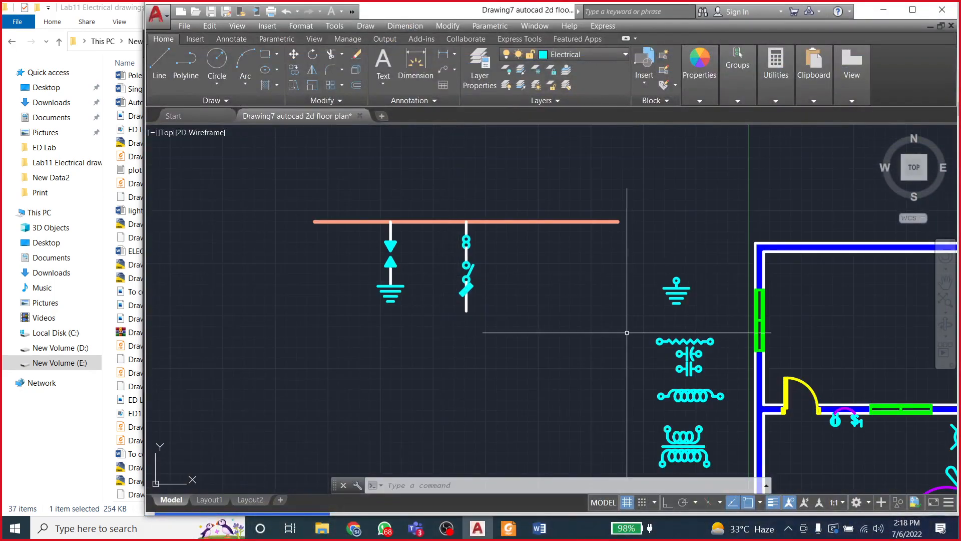
{"action": "scroll", "coordinate": [667, 424], "scroll_direction": "up", "scroll_amount": 6}
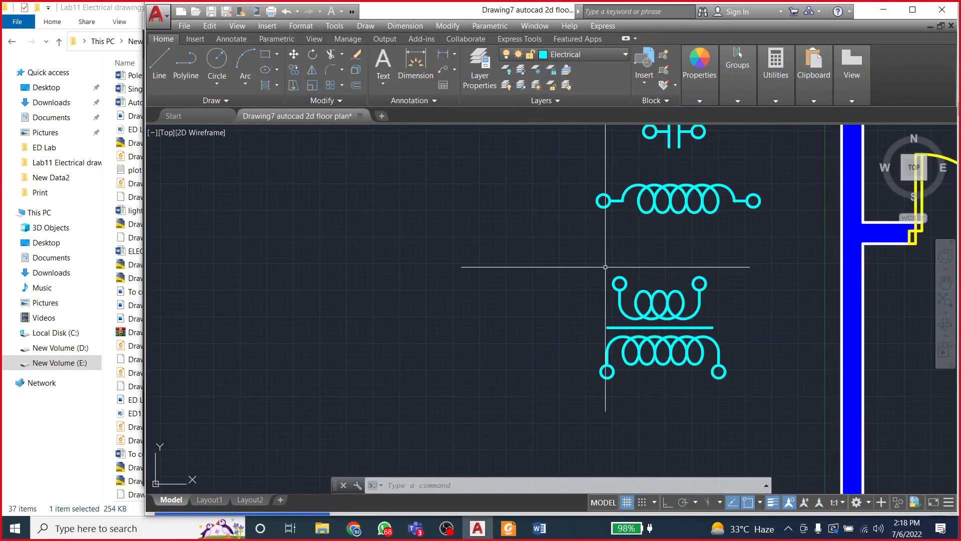
{"action": "left_click", "coordinate": [578, 256]}
{"action": "left_click", "coordinate": [759, 426]}
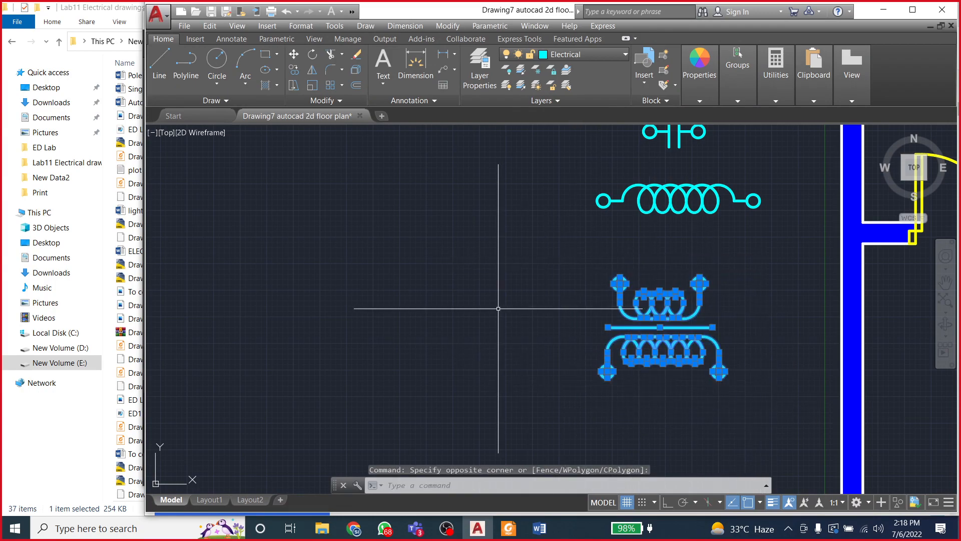
{"action": "left_click", "coordinate": [294, 70]}
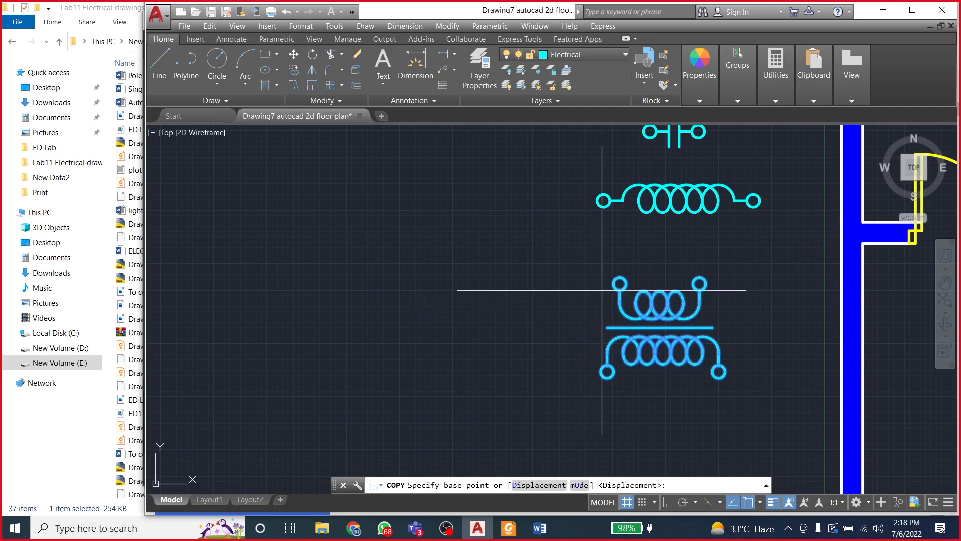
{"action": "left_click", "coordinate": [619, 283]}
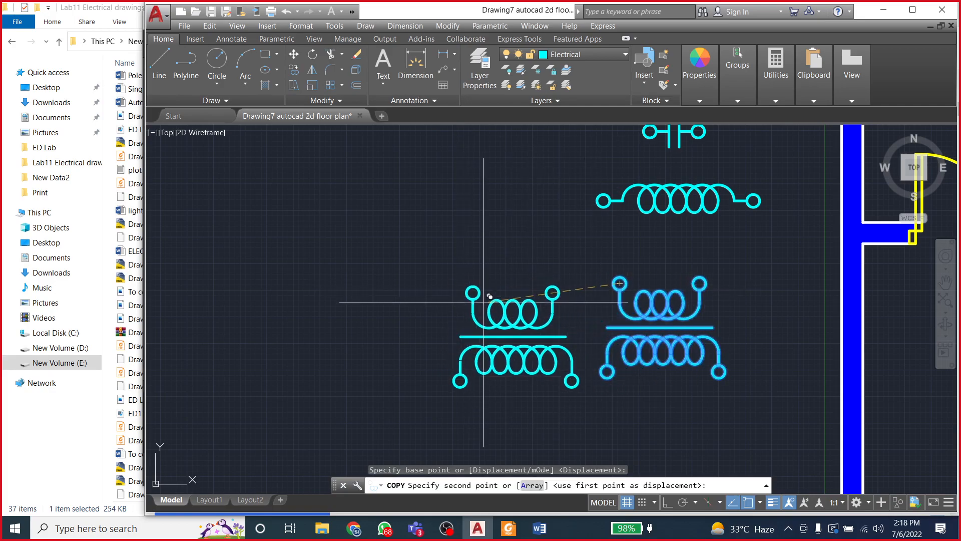
{"action": "left_click", "coordinate": [664, 503]}
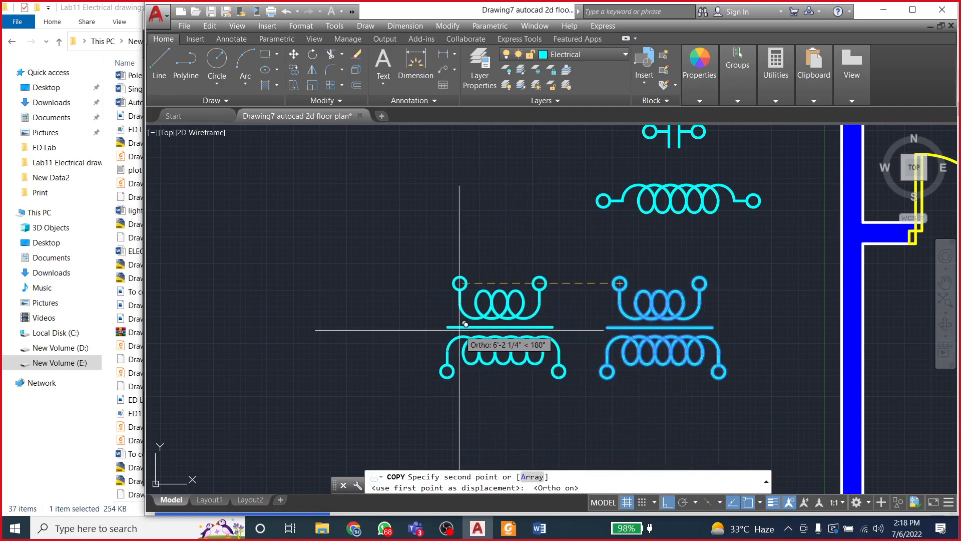
{"action": "left_click", "coordinate": [460, 333]}
{"action": "key", "text": "Escape"}
Step: Rotate the copied transformer symbol 180° about the left end of its core line
{"action": "left_click", "coordinate": [430, 243]}
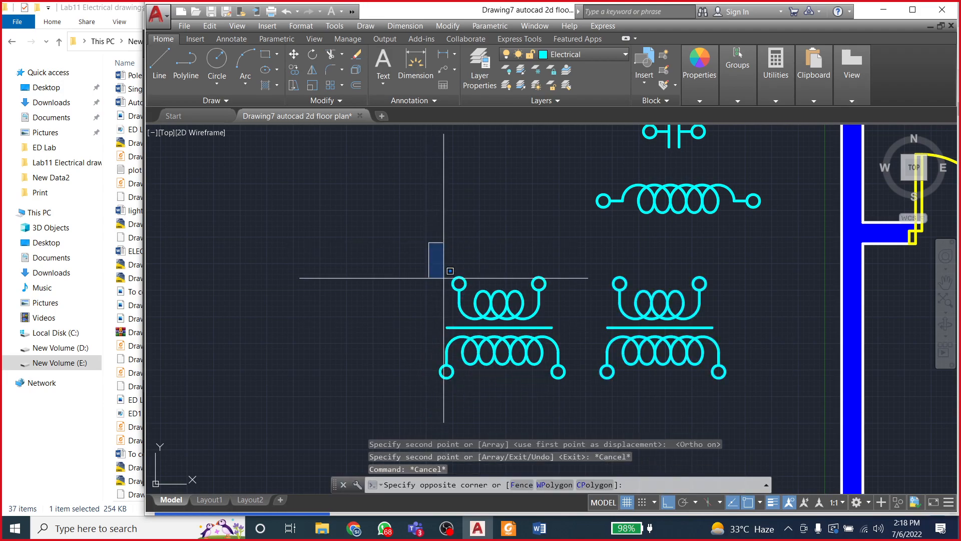
{"action": "left_click", "coordinate": [579, 401]}
{"action": "scroll", "coordinate": [618, 387], "scroll_direction": "down", "scroll_amount": 3}
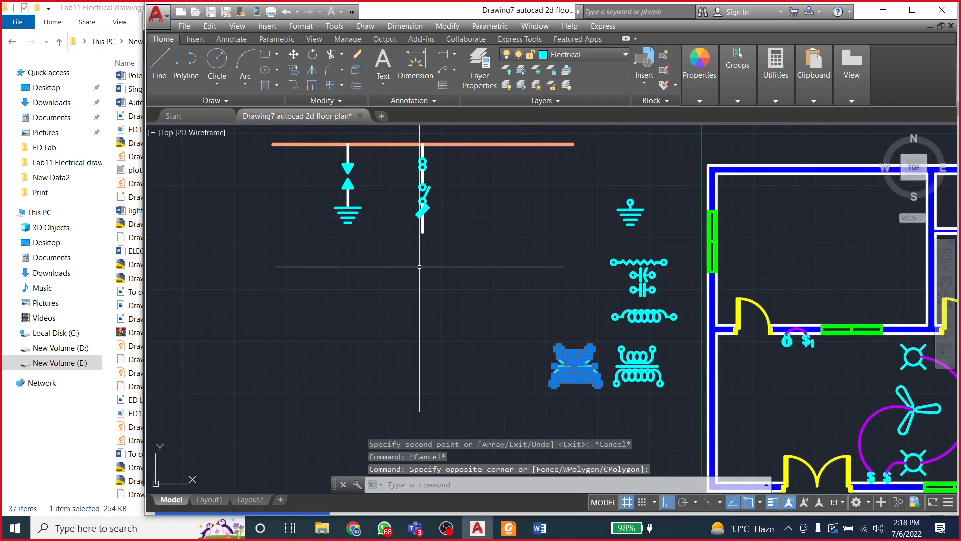
{"action": "scroll", "coordinate": [415, 278], "scroll_direction": "down", "scroll_amount": 2}
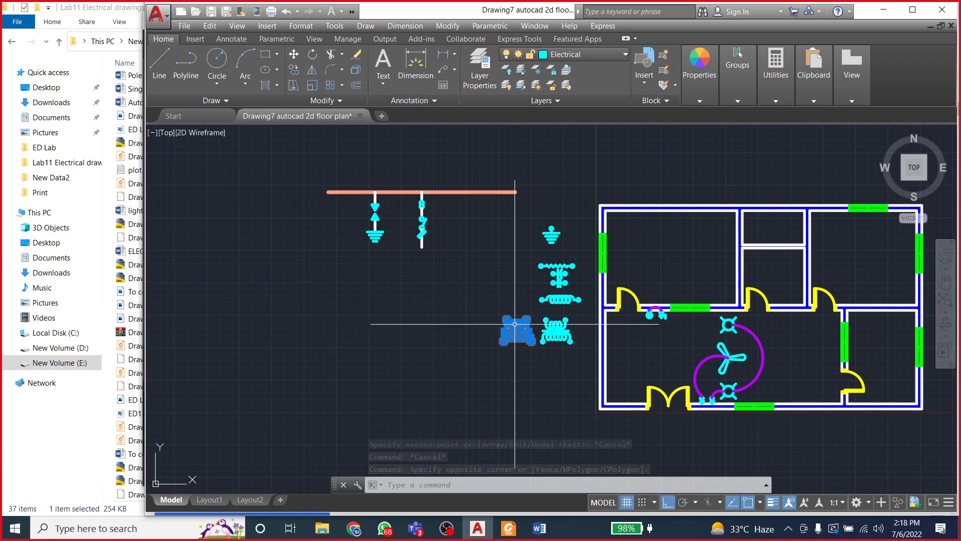
{"action": "scroll", "coordinate": [507, 321], "scroll_direction": "up", "scroll_amount": 3}
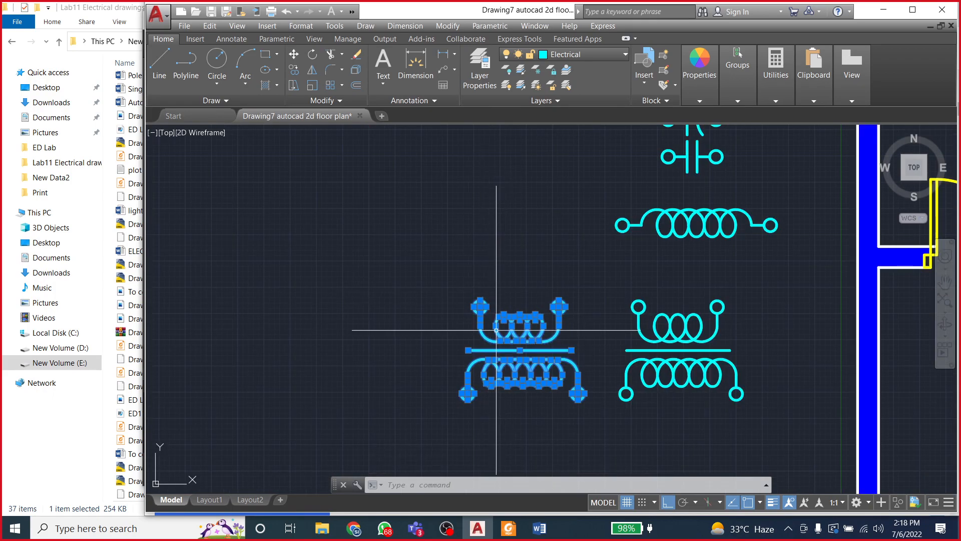
{"action": "left_click", "coordinate": [313, 55]}
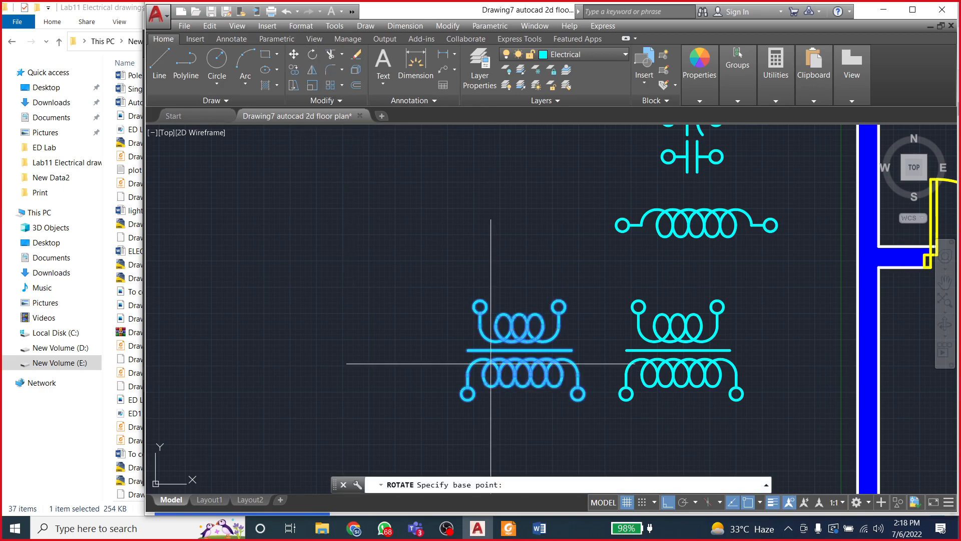
{"action": "left_click", "coordinate": [468, 350]}
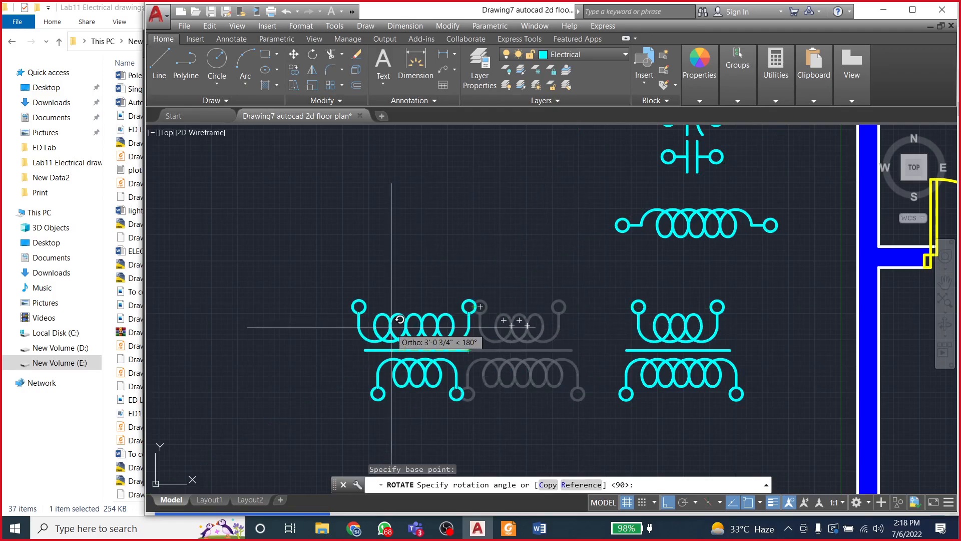
{"action": "left_click", "coordinate": [391, 328]}
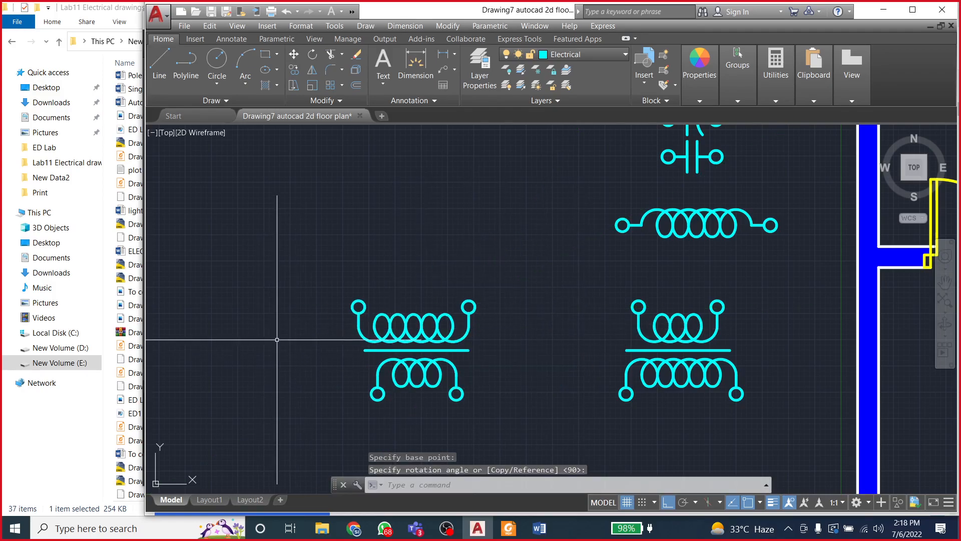
{"action": "scroll", "coordinate": [434, 312], "scroll_direction": "down", "scroll_amount": 2}
{"action": "scroll", "coordinate": [434, 312], "scroll_direction": "down", "scroll_amount": 2}
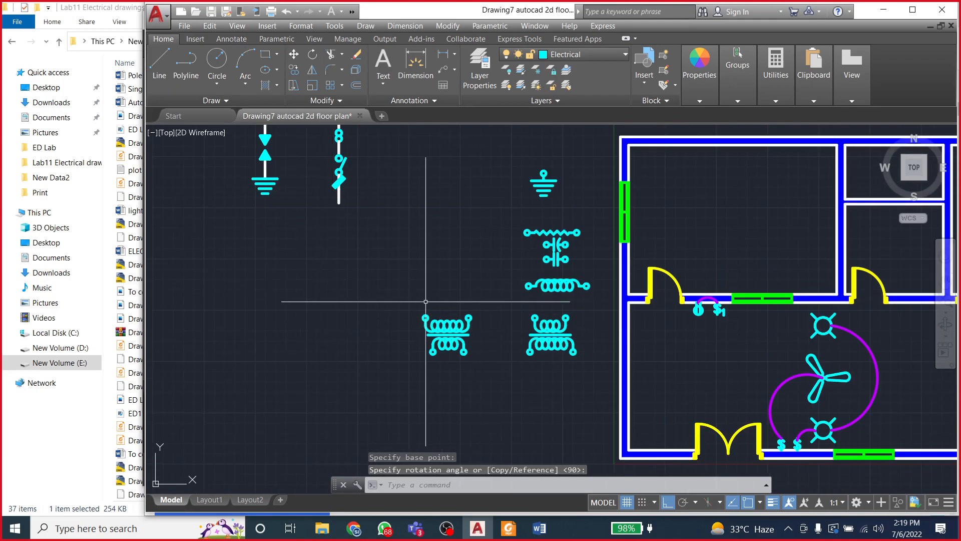
{"action": "left_click", "coordinate": [403, 299]}
{"action": "left_click", "coordinate": [476, 356]}
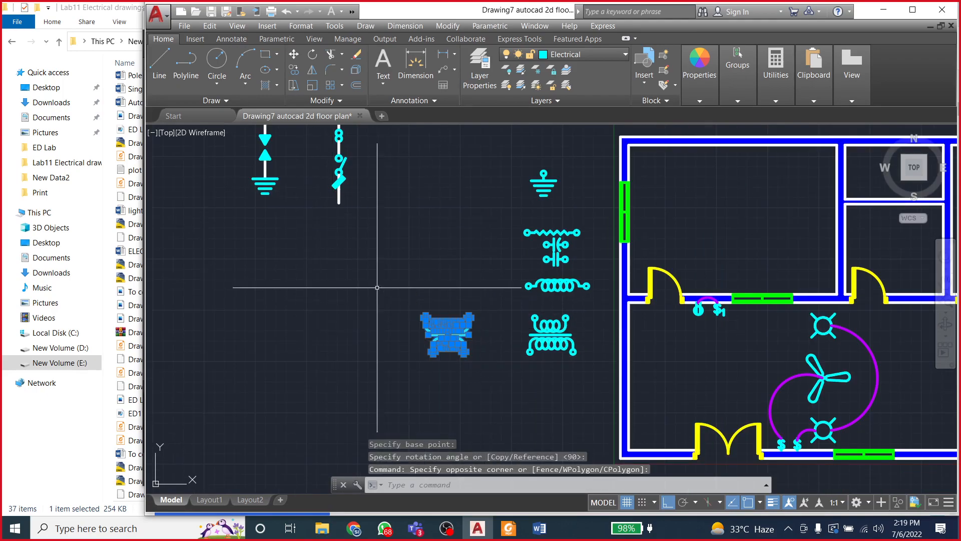
{"action": "key", "text": "Escape"}
{"action": "key", "text": "Escape"}
Step: Move the rotated transformer symbol horizontally to the right, placing it close beside the original symbol
{"action": "left_click", "coordinate": [408, 302]}
{"action": "left_click", "coordinate": [495, 370]}
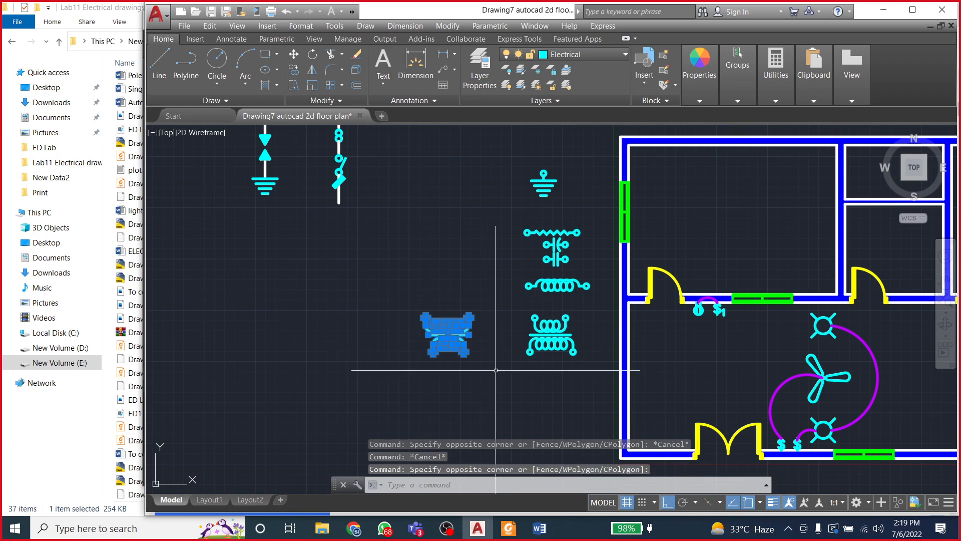
{"action": "left_click", "coordinate": [294, 55]}
{"action": "scroll", "coordinate": [436, 329], "scroll_direction": "up", "scroll_amount": 6}
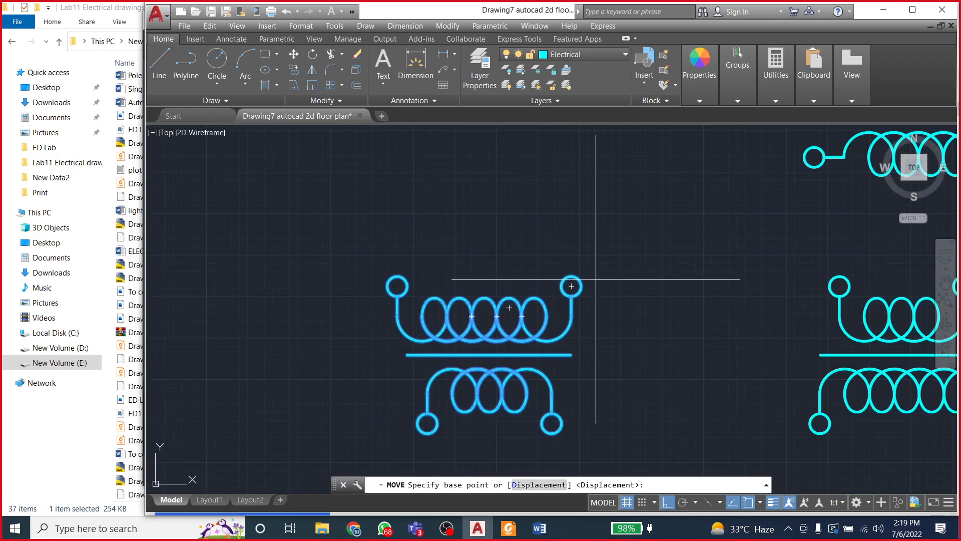
{"action": "left_click", "coordinate": [571, 286]}
{"action": "left_click", "coordinate": [781, 286]}
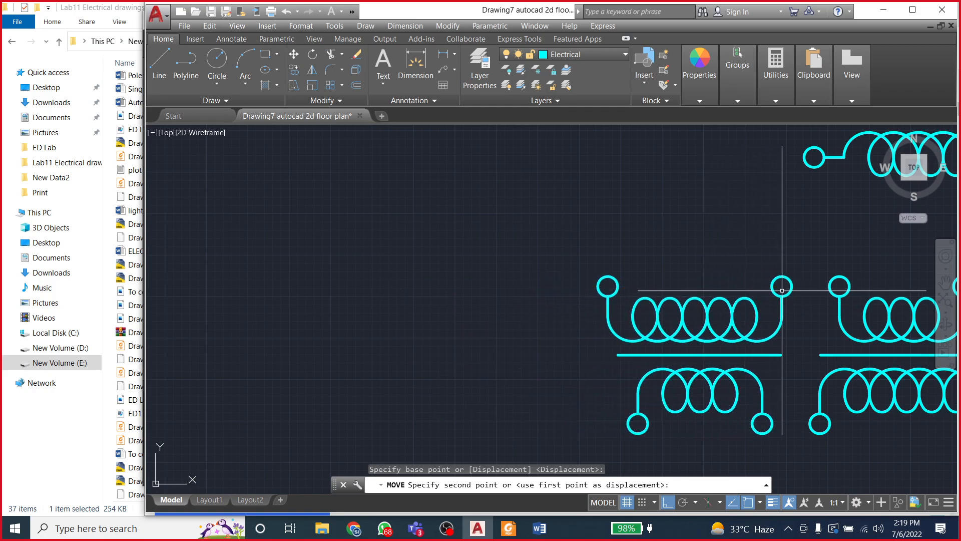
{"action": "key", "text": "Escape"}
{"action": "scroll", "coordinate": [526, 318], "scroll_direction": "down", "scroll_amount": 5}
{"action": "scroll", "coordinate": [421, 253], "scroll_direction": "up", "scroll_amount": 5}
{"action": "scroll", "coordinate": [421, 252], "scroll_direction": "down", "scroll_amount": 2}
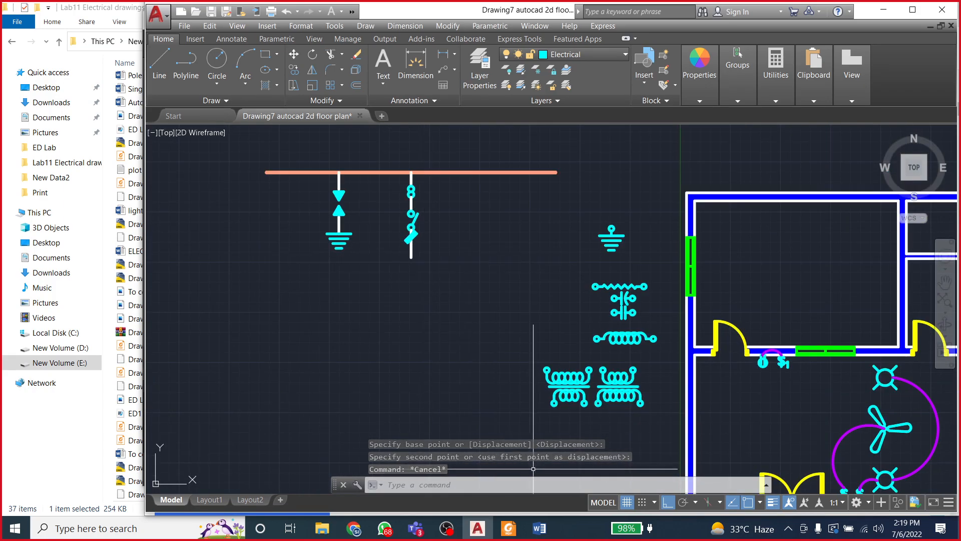
Step: Examine how the transformer's two circles overlap in the Word reference diagram, and return to the AutoCAD drawing
{"action": "left_click", "coordinate": [540, 529]}
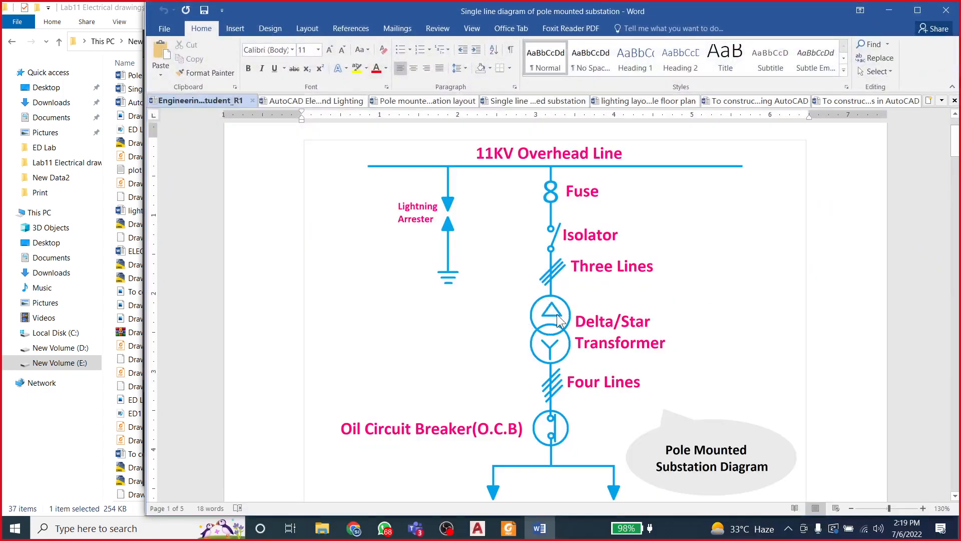
{"action": "left_click", "coordinate": [536, 536]}
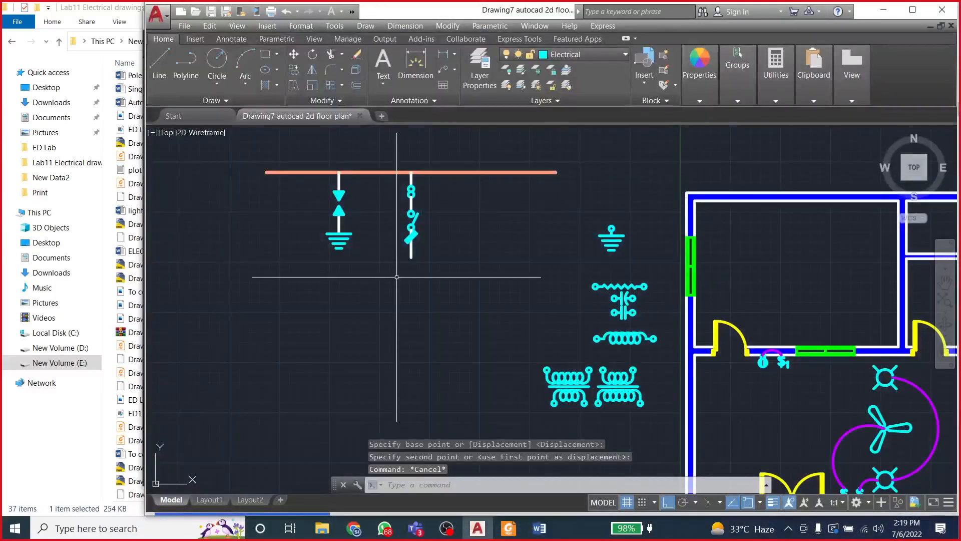
Step: Draw a circle of radius 12 inches centred on the lower end of the vertical line below the three-line symbol
{"action": "scroll", "coordinate": [405, 251], "scroll_direction": "up", "scroll_amount": 5}
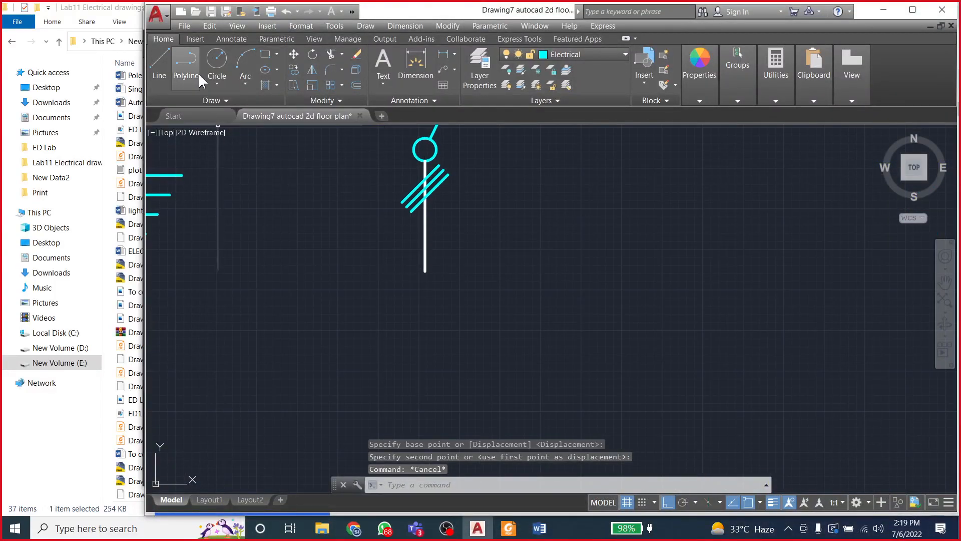
{"action": "left_click", "coordinate": [216, 63]}
{"action": "left_click", "coordinate": [425, 271]}
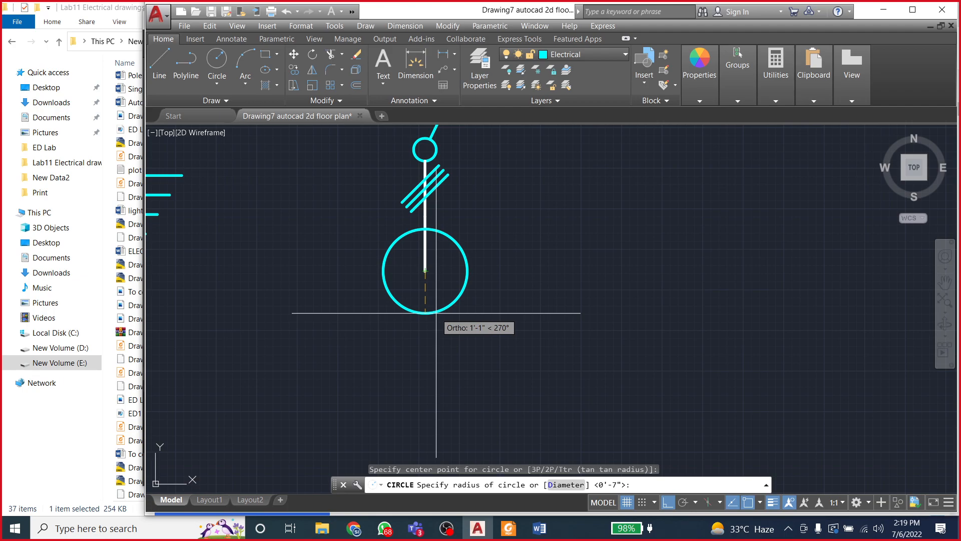
{"action": "type", "text": "2"}
{"action": "key", "text": "Return"}
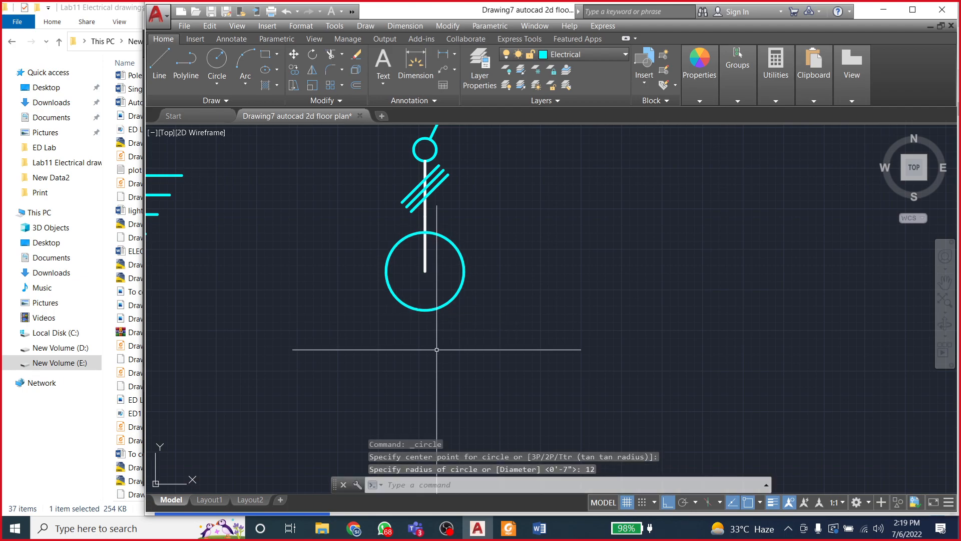
Step: Copy the large circle downward from its top quadrant to its centre, forming a second overlapping circle
{"action": "scroll", "coordinate": [436, 313], "scroll_direction": "down", "scroll_amount": 2}
{"action": "left_click", "coordinate": [432, 323]}
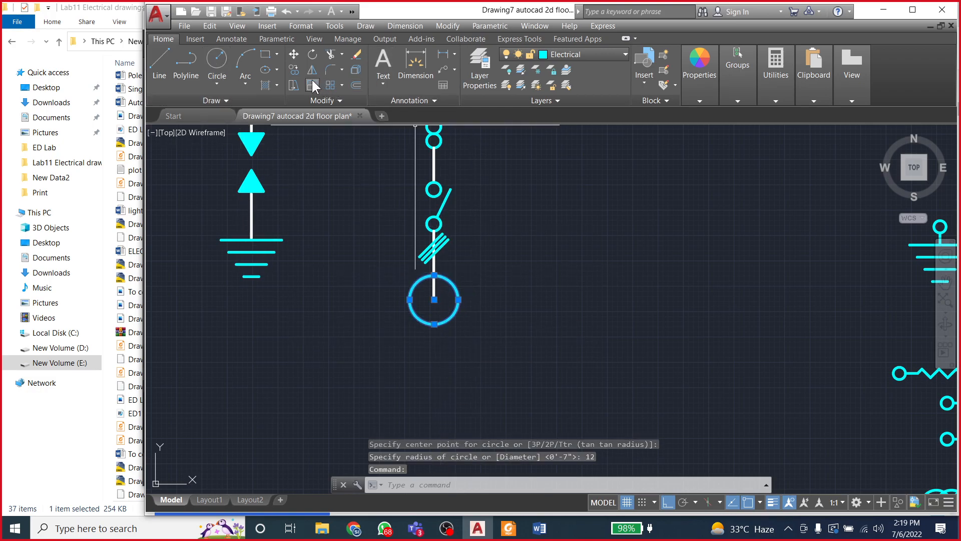
{"action": "left_click", "coordinate": [296, 73]}
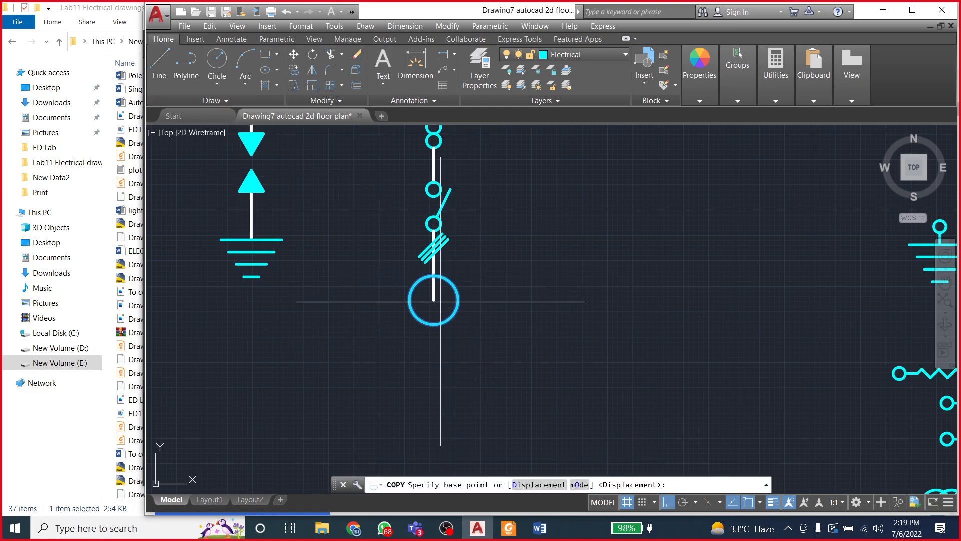
{"action": "left_click", "coordinate": [433, 274]}
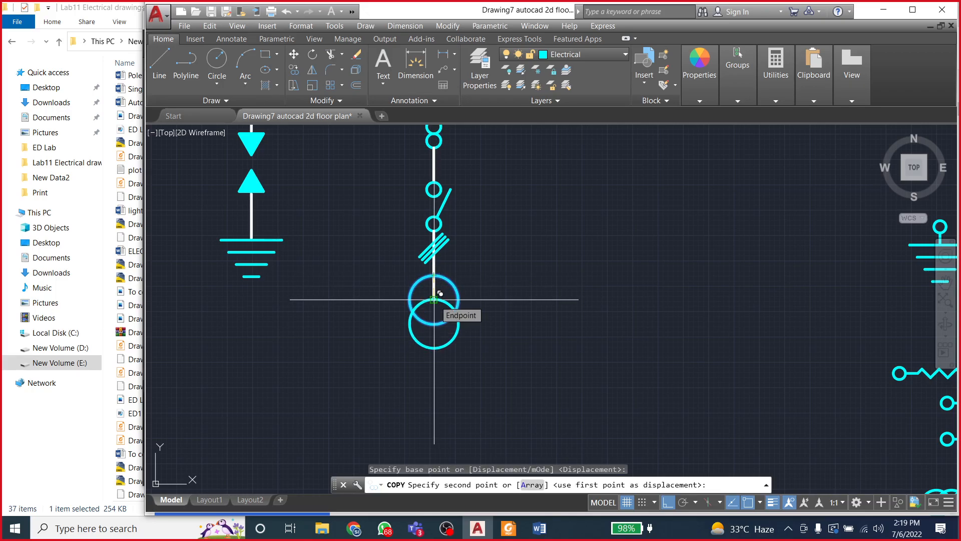
{"action": "left_click", "coordinate": [434, 300]}
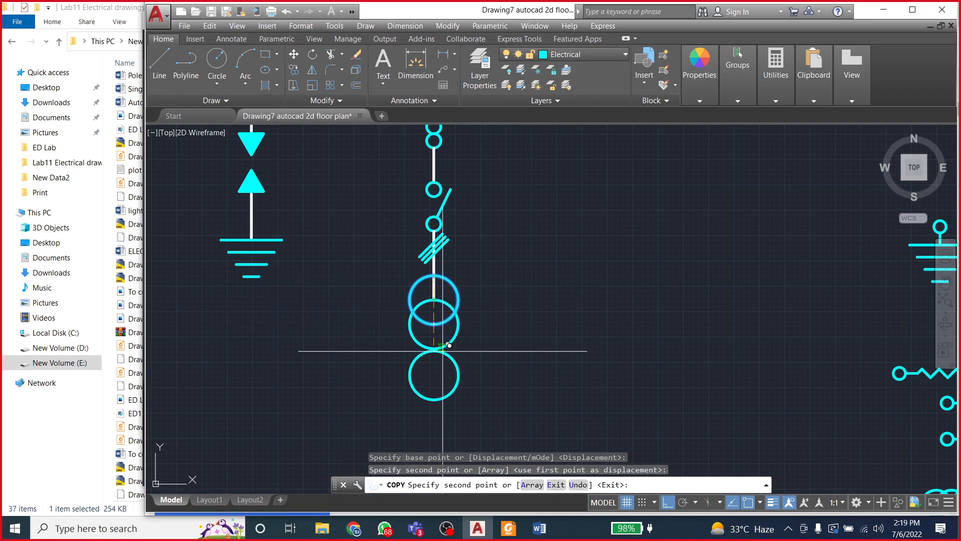
Step: Finish the circle copy and trim away the part of the vertical line that lies inside the upper transformer circle
{"action": "key", "text": "Return"}
{"action": "scroll", "coordinate": [430, 318], "scroll_direction": "up", "scroll_amount": 2}
{"action": "scroll", "coordinate": [442, 318], "scroll_direction": "down", "scroll_amount": 2}
{"action": "type", "text": "tr"}
{"action": "key", "text": "Return"}
{"action": "scroll", "coordinate": [441, 322], "scroll_direction": "up", "scroll_amount": 6}
{"action": "scroll", "coordinate": [527, 325], "scroll_direction": "down", "scroll_amount": 4}
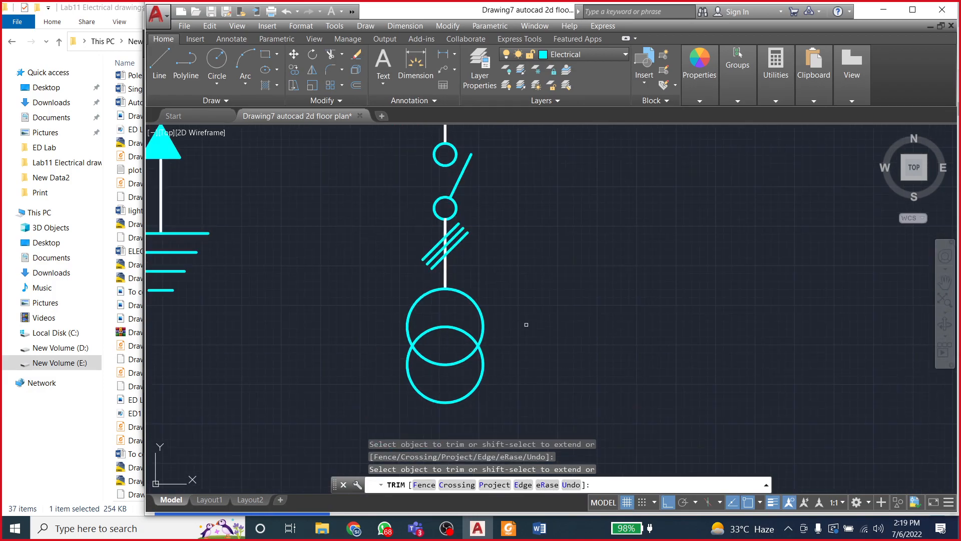
Step: Compare the transformer circles' overlap with the Word reference diagram, return to the AutoCAD drawing and end the trimming
{"action": "left_click", "coordinate": [540, 530]}
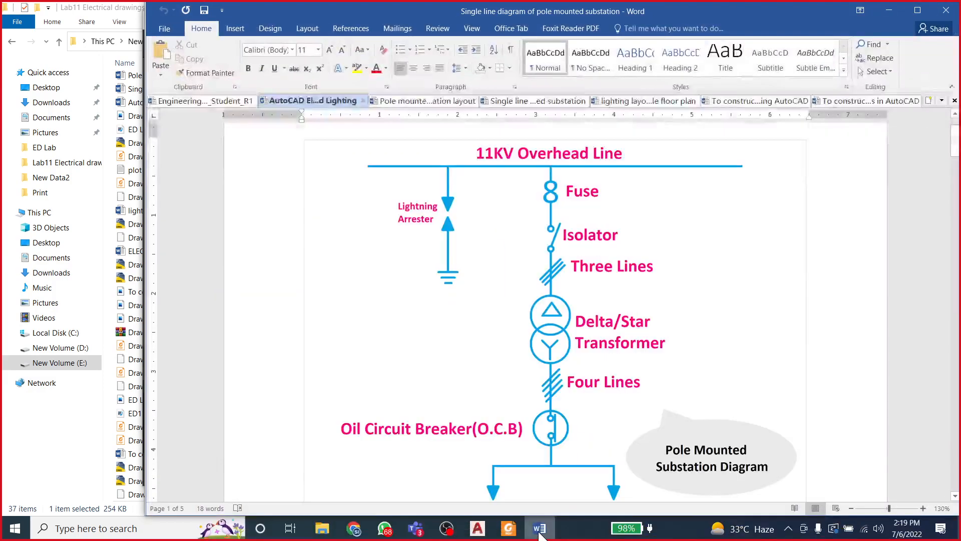
{"action": "left_click", "coordinate": [540, 534]}
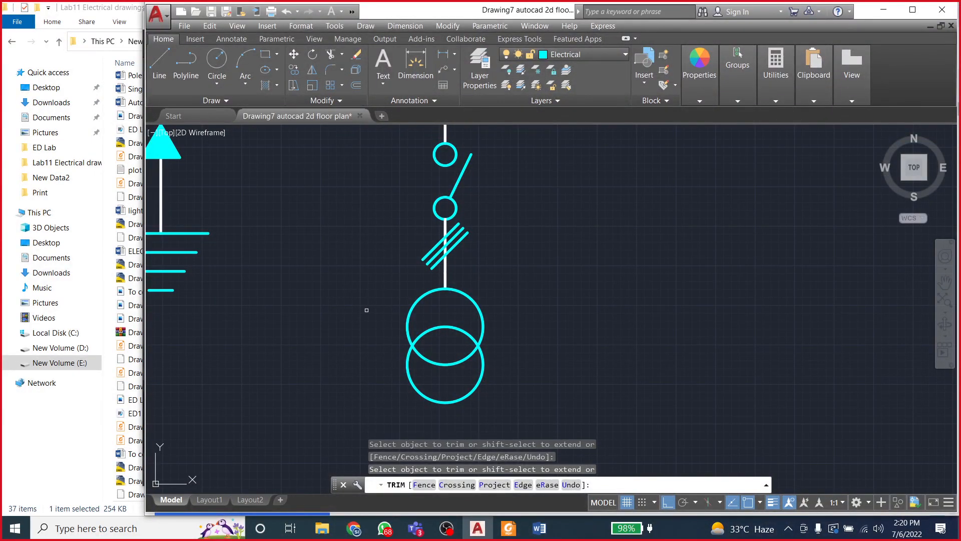
{"action": "key", "text": "Escape"}
{"action": "key", "text": "Escape"}
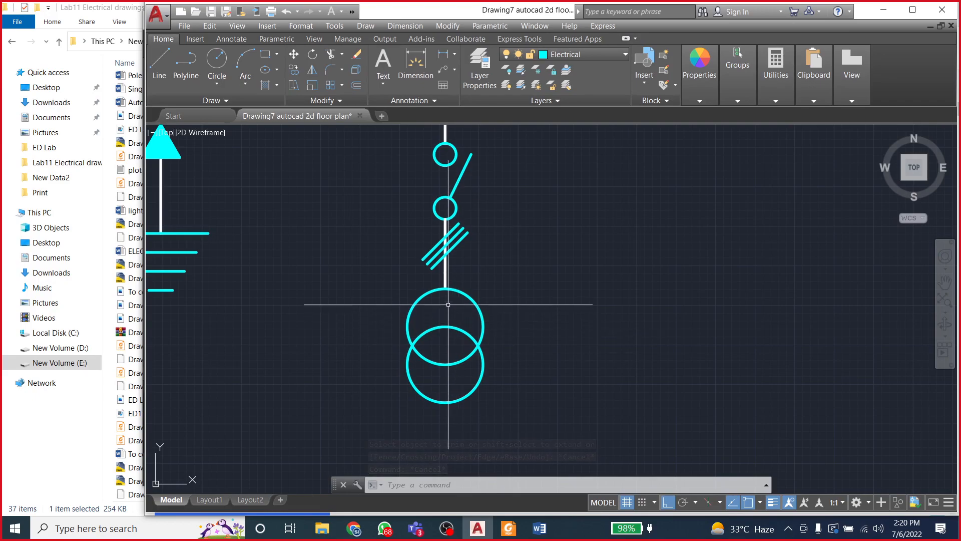
Step: Move the lower transformer circle slightly straight down from its top quadrant to reduce its overlap with the upper circle
{"action": "scroll", "coordinate": [472, 333], "scroll_direction": "down", "scroll_amount": 2}
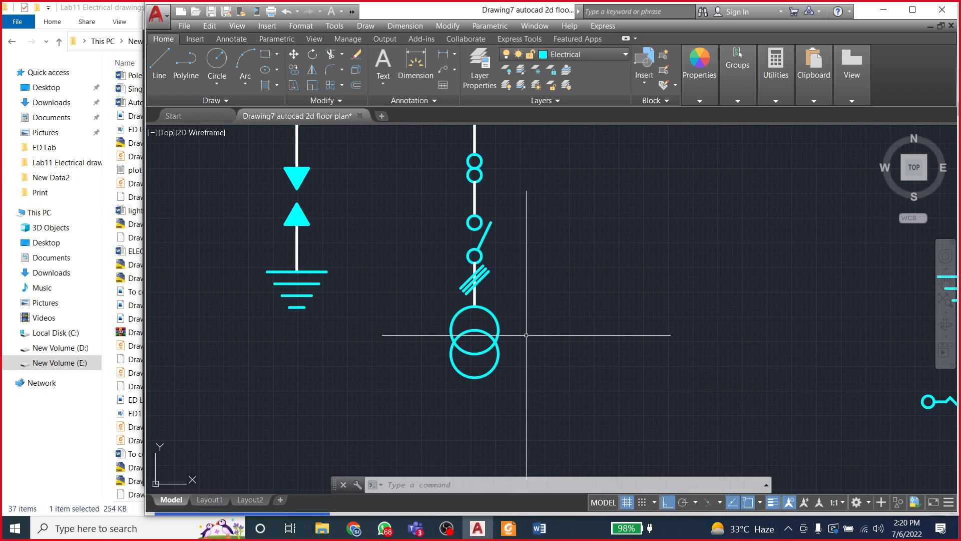
{"action": "scroll", "coordinate": [478, 358], "scroll_direction": "up", "scroll_amount": 2}
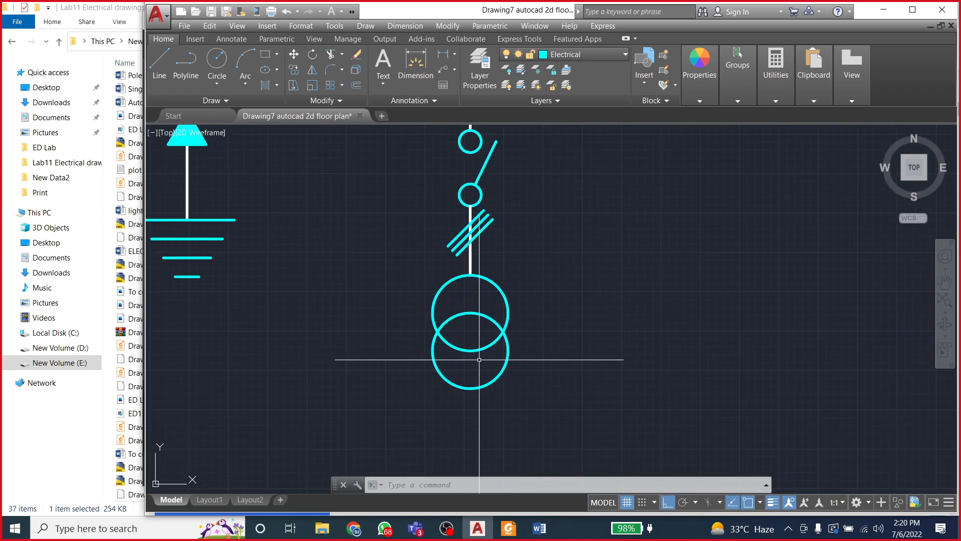
{"action": "left_click", "coordinate": [460, 314]}
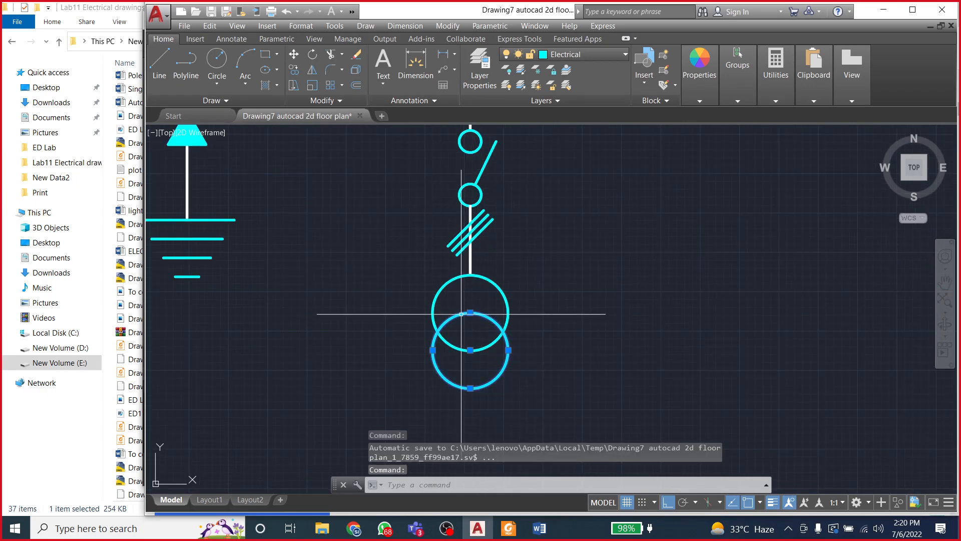
{"action": "left_click", "coordinate": [291, 68]}
{"action": "left_click", "coordinate": [294, 52]}
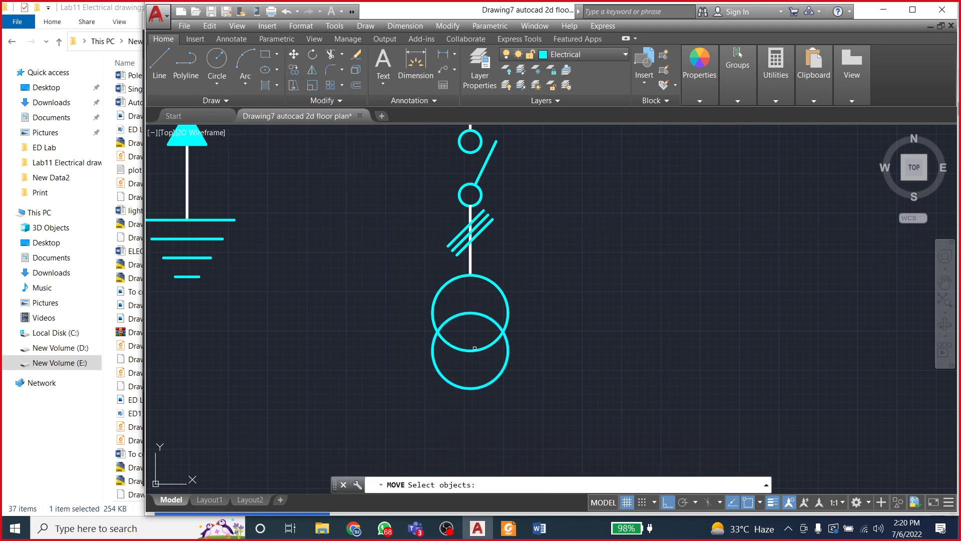
{"action": "left_click", "coordinate": [468, 313]}
{"action": "key", "text": "Return"}
{"action": "left_click", "coordinate": [469, 312]}
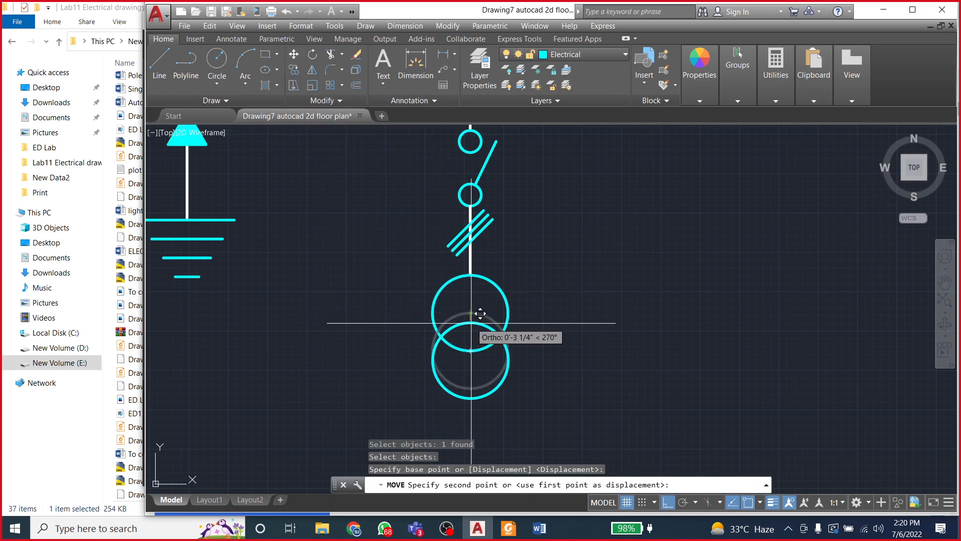
{"action": "left_click", "coordinate": [469, 326]}
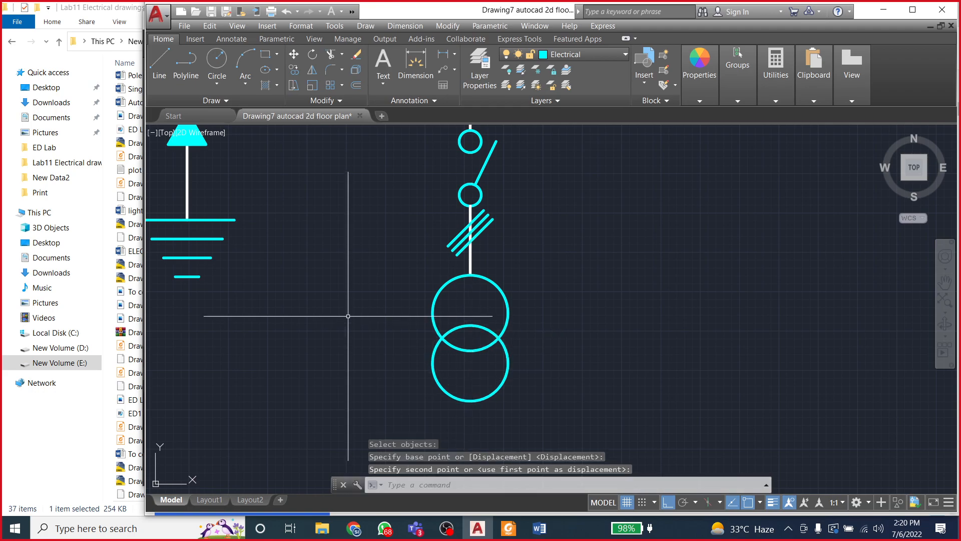
Step: Check in the Word reference diagram what follows below the delta/star transformer, and return to the AutoCAD drawing
{"action": "scroll", "coordinate": [365, 274], "scroll_direction": "down", "scroll_amount": 2}
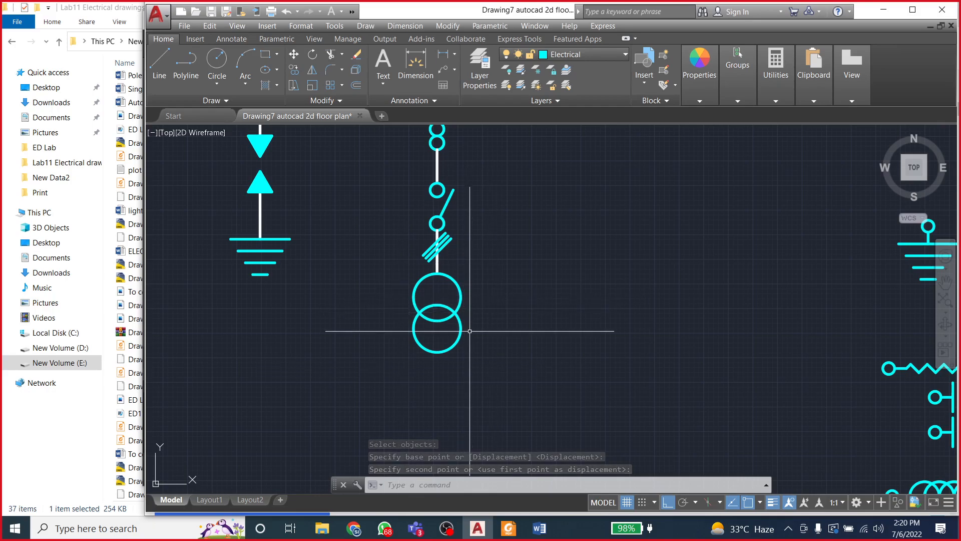
{"action": "left_click", "coordinate": [541, 531]}
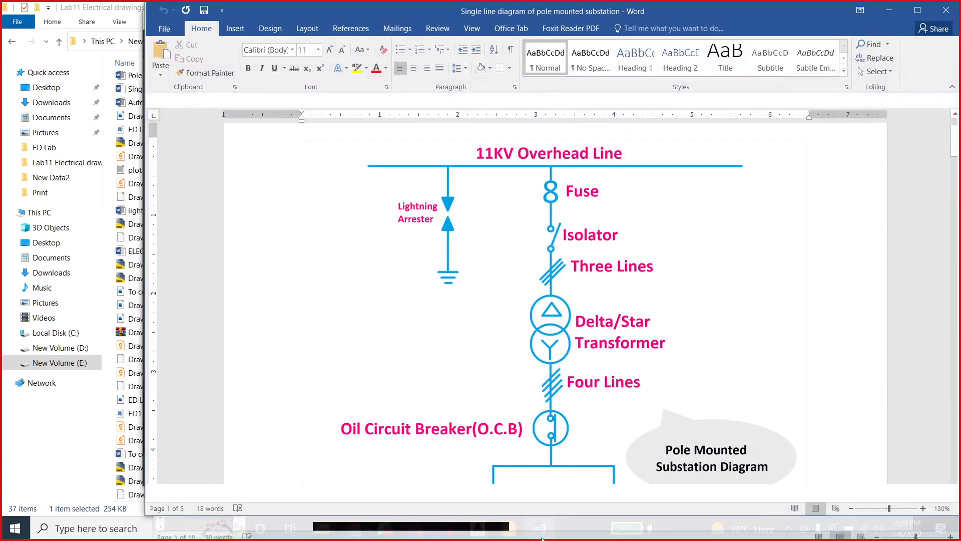
{"action": "left_click", "coordinate": [542, 537]}
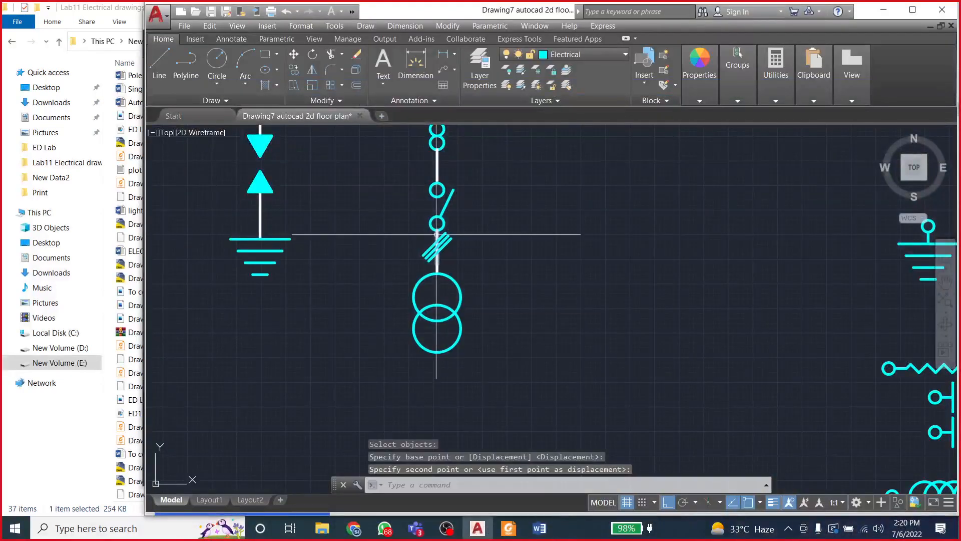
{"action": "scroll", "coordinate": [437, 234], "scroll_direction": "up", "scroll_amount": 4}
{"action": "left_click", "coordinate": [440, 232]}
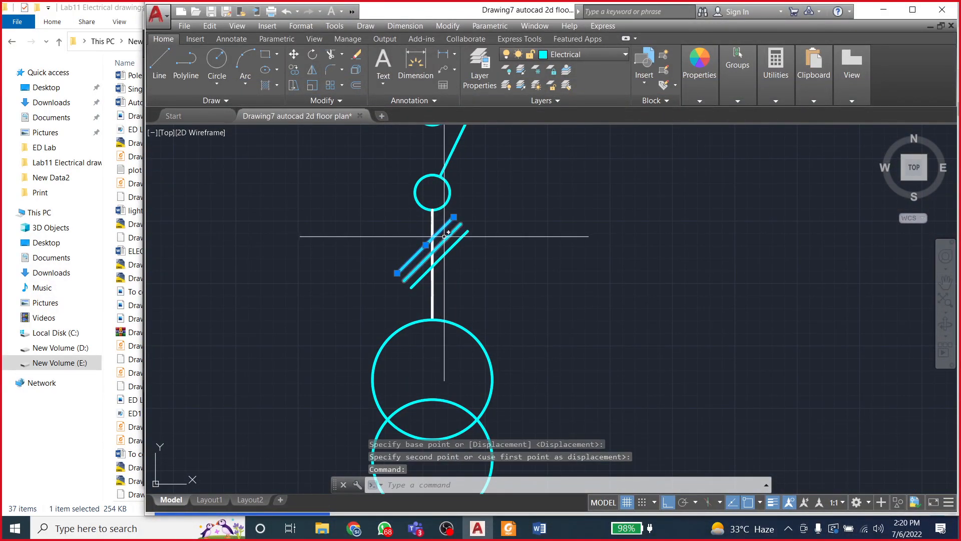
{"action": "left_click", "coordinate": [445, 237]}
{"action": "left_click", "coordinate": [454, 244]}
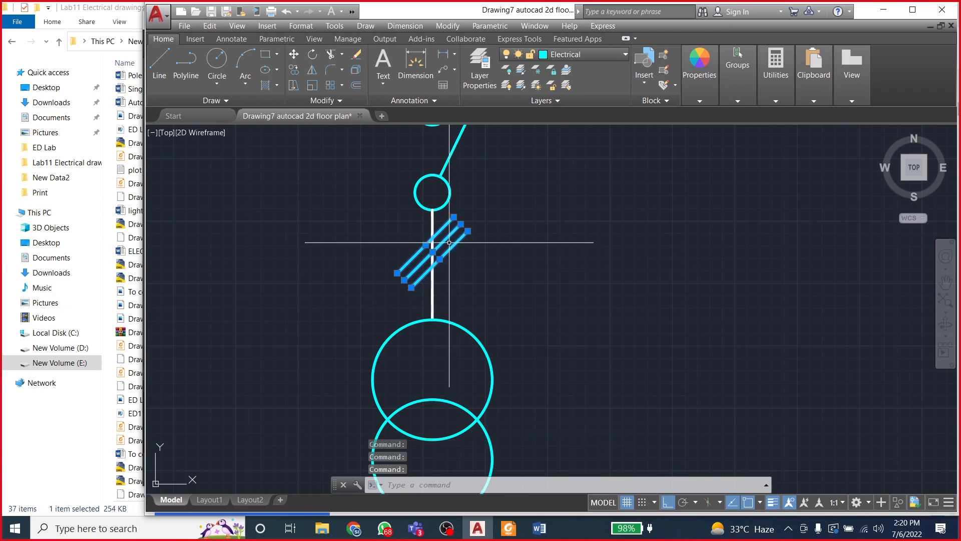
{"action": "scroll", "coordinate": [453, 240], "scroll_direction": "down", "scroll_amount": 2}
{"action": "scroll", "coordinate": [450, 250], "scroll_direction": "up", "scroll_amount": 3}
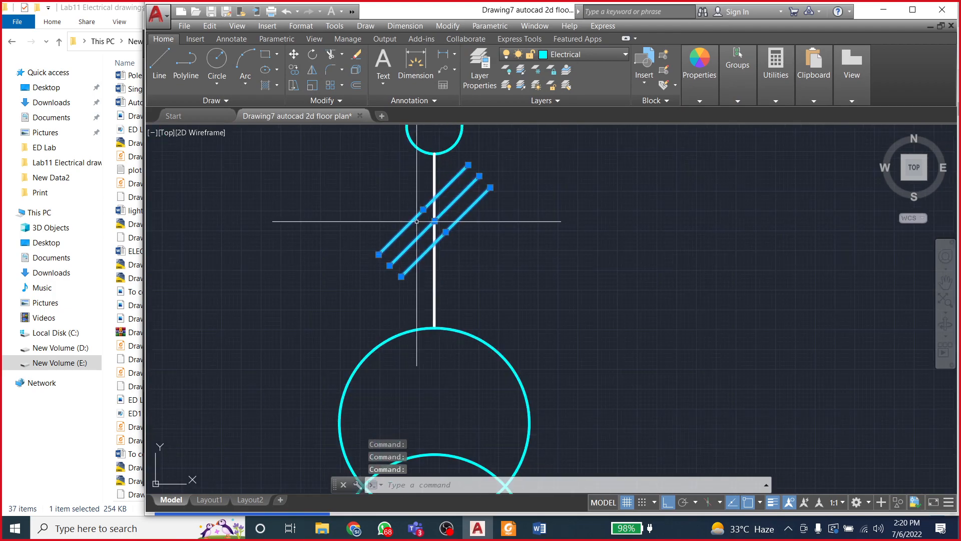
{"action": "left_click", "coordinate": [291, 66]}
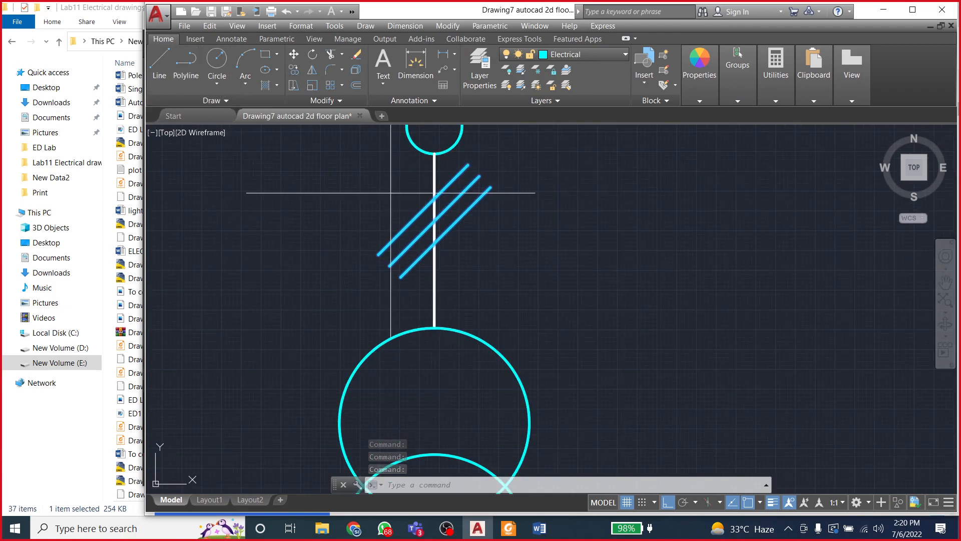
{"action": "left_click", "coordinate": [435, 220]}
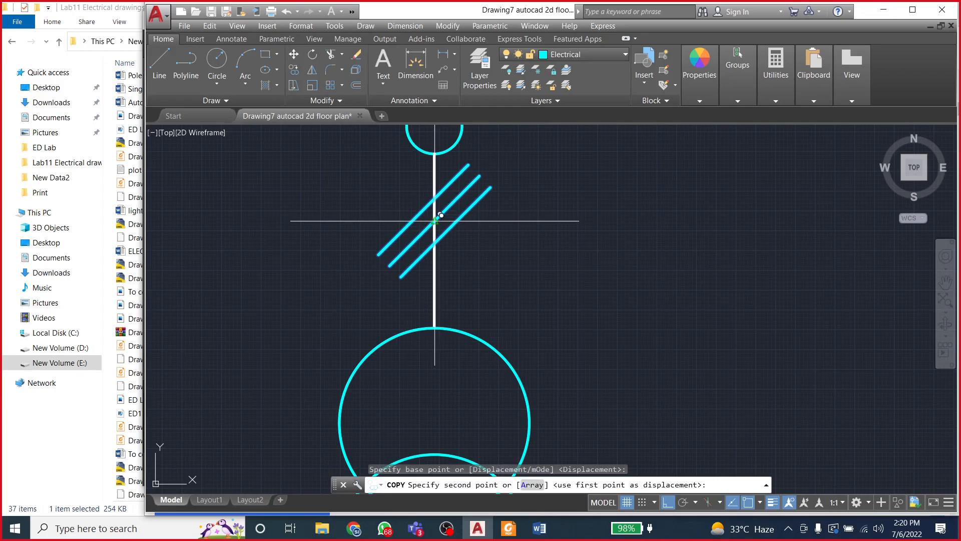
{"action": "scroll", "coordinate": [438, 200], "scroll_direction": "down", "scroll_amount": 4}
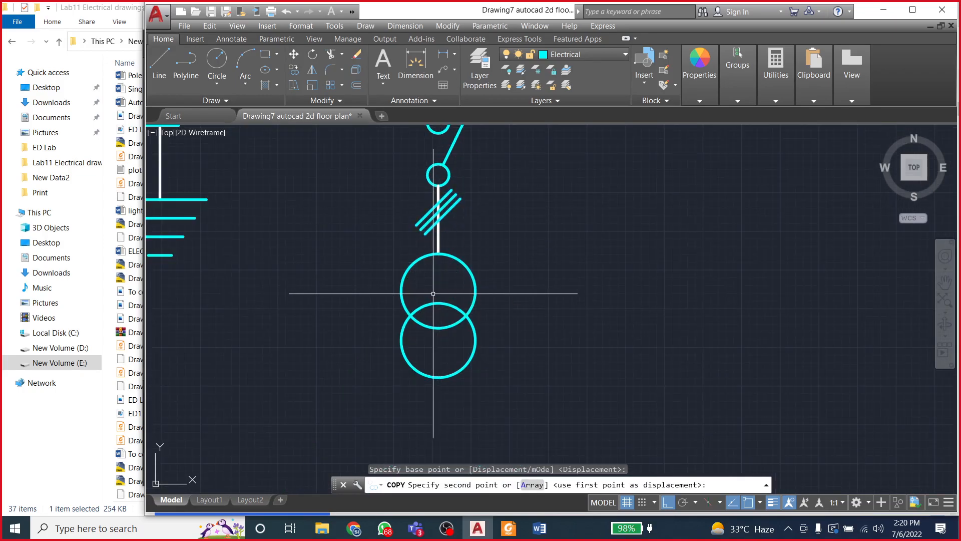
{"action": "key", "text": "Escape"}
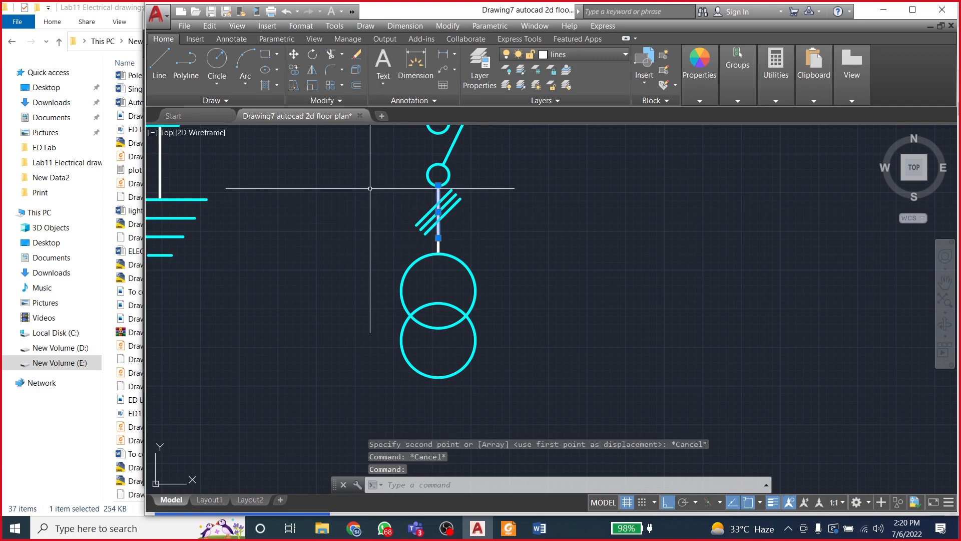
Step: Copy the vertical line below the isolator from its upper end to the lower circle's bottom quadrant, and place another copy end to end beneath it
{"action": "left_click", "coordinate": [294, 70]}
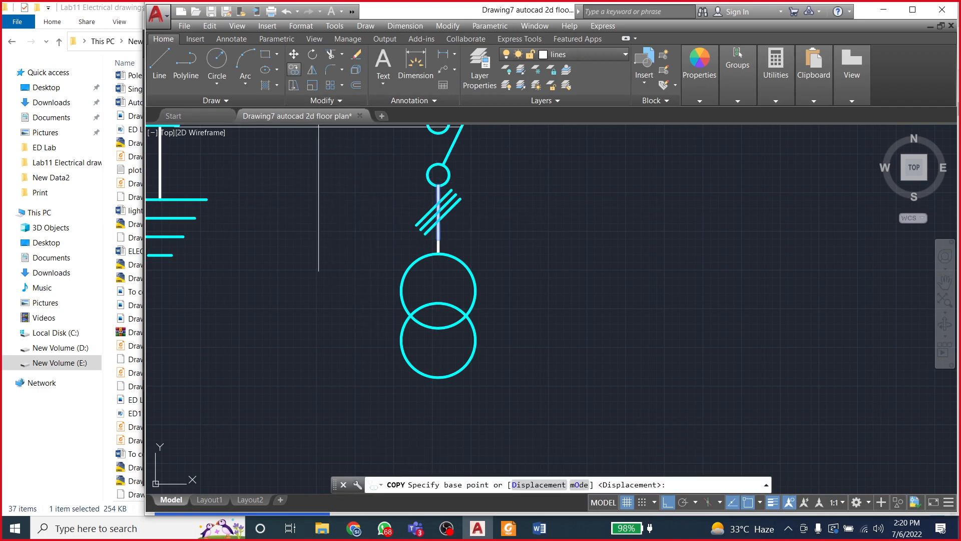
{"action": "left_click", "coordinate": [438, 185]}
{"action": "left_click", "coordinate": [438, 377]}
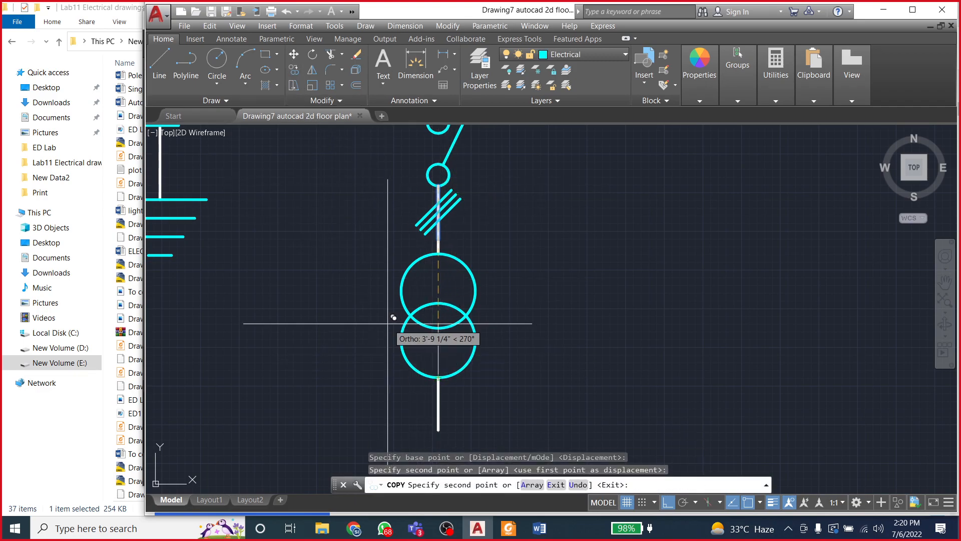
{"action": "scroll", "coordinate": [455, 334], "scroll_direction": "down", "scroll_amount": 2}
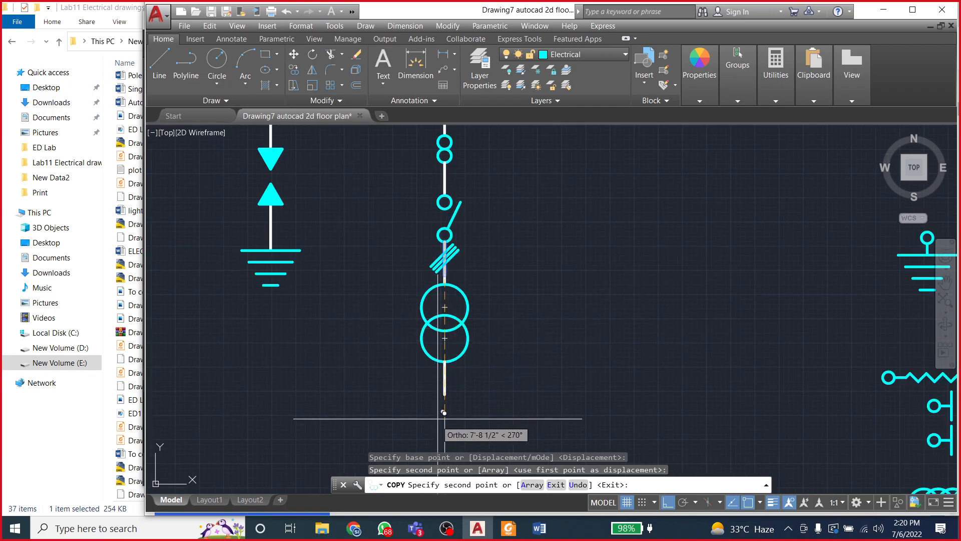
{"action": "key", "text": "Escape"}
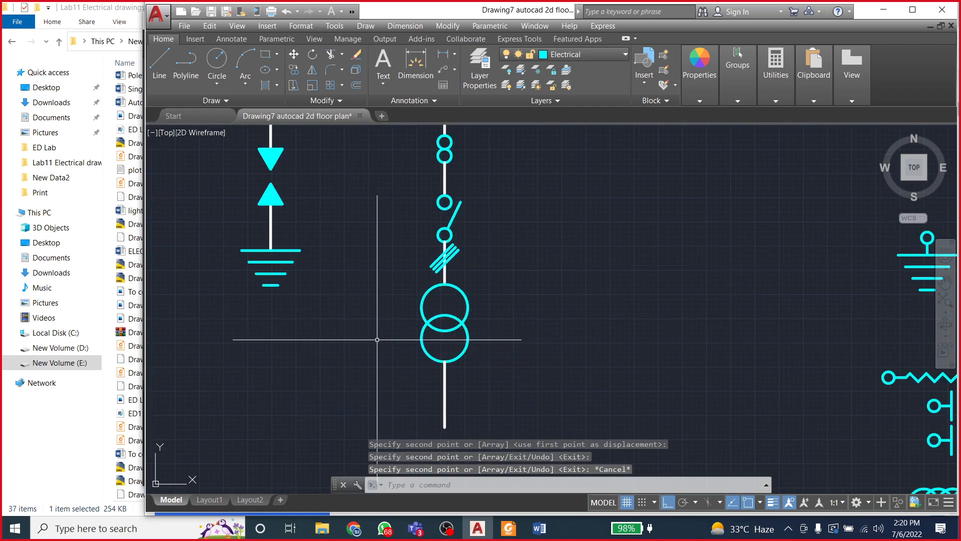
Step: Copy the three diagonal lines from the middle line's midpoint down onto the vertical line below the transformer
{"action": "scroll", "coordinate": [423, 267], "scroll_direction": "up", "scroll_amount": 2}
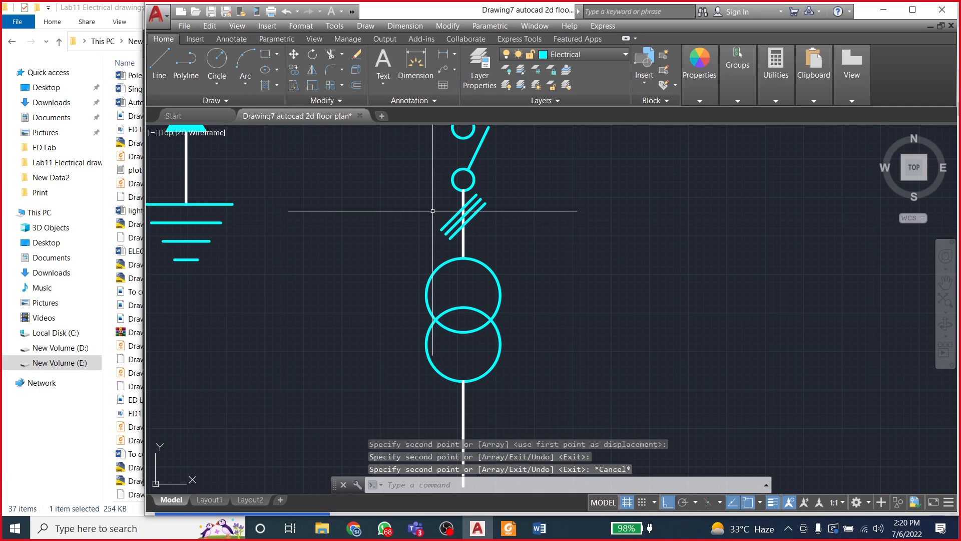
{"action": "scroll", "coordinate": [449, 216], "scroll_direction": "up", "scroll_amount": 4}
{"action": "left_click", "coordinate": [462, 215]}
{"action": "left_click", "coordinate": [473, 226]}
{"action": "left_click", "coordinate": [475, 245]}
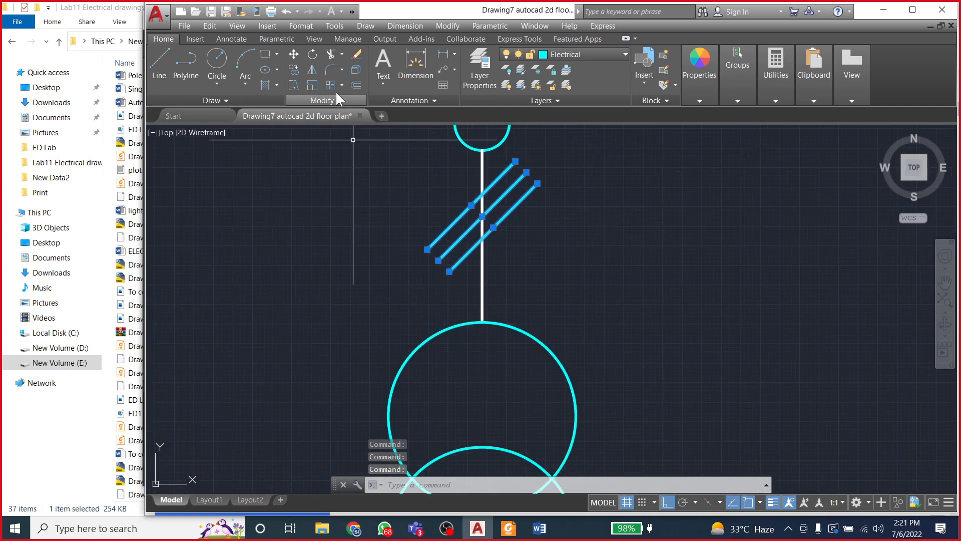
{"action": "left_click", "coordinate": [295, 70]}
{"action": "left_click", "coordinate": [482, 217]}
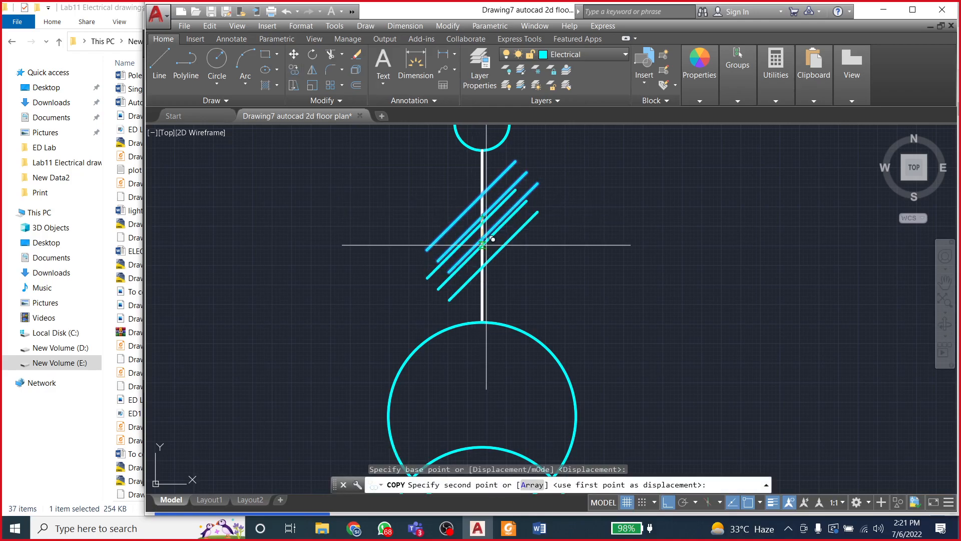
{"action": "scroll", "coordinate": [488, 238], "scroll_direction": "down", "scroll_amount": 6}
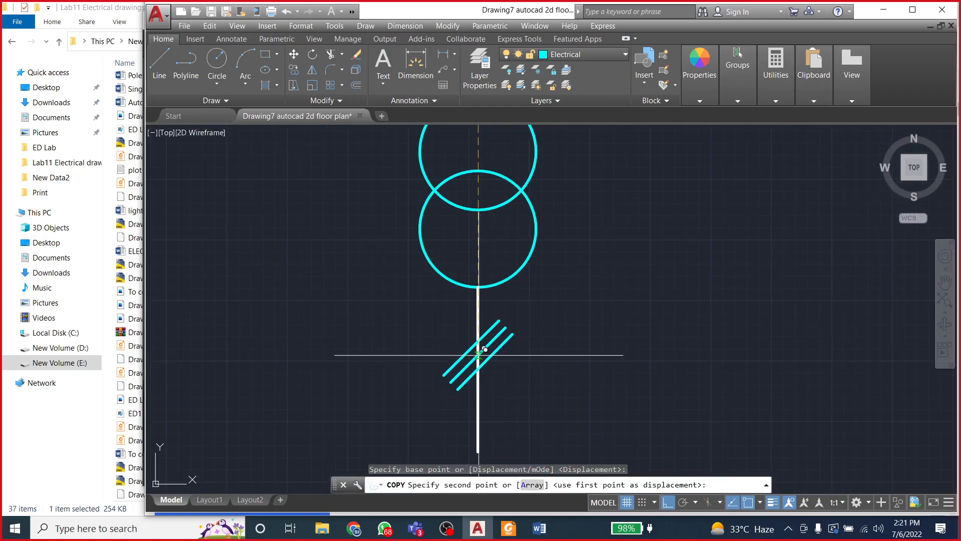
{"action": "left_click", "coordinate": [479, 345]}
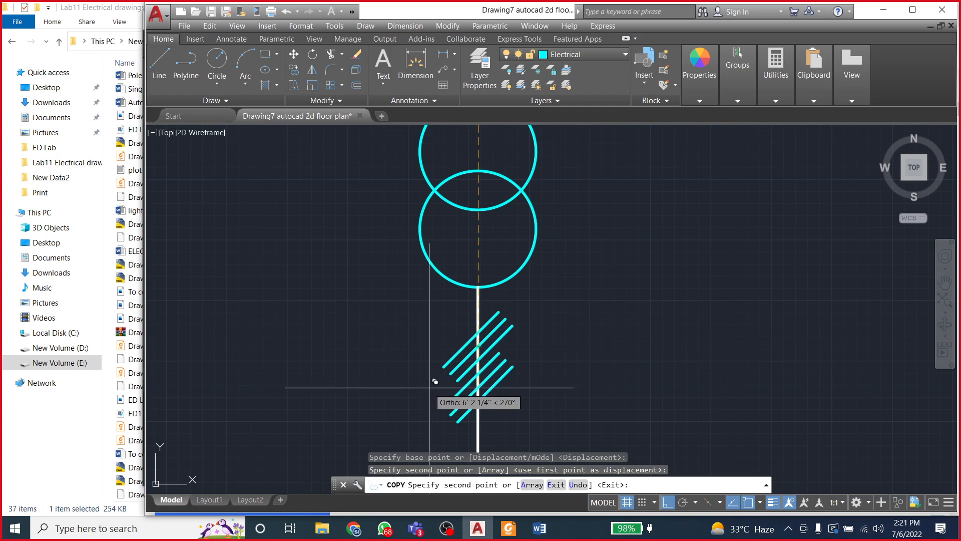
{"action": "key", "text": "Escape"}
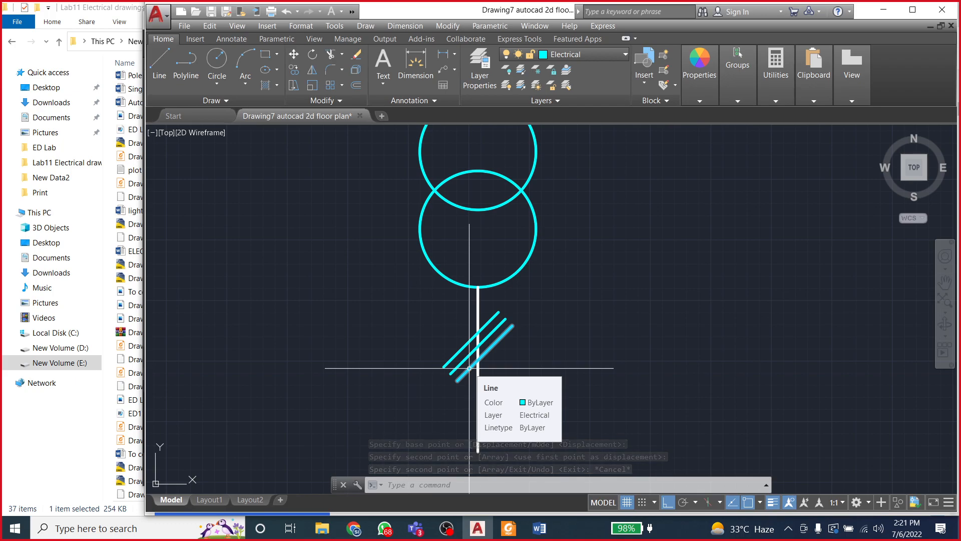
Step: Offset the lowest copied diagonal line by 2 inches toward the lower right, adding a fourth line below the transformer
{"action": "left_click", "coordinate": [469, 368]}
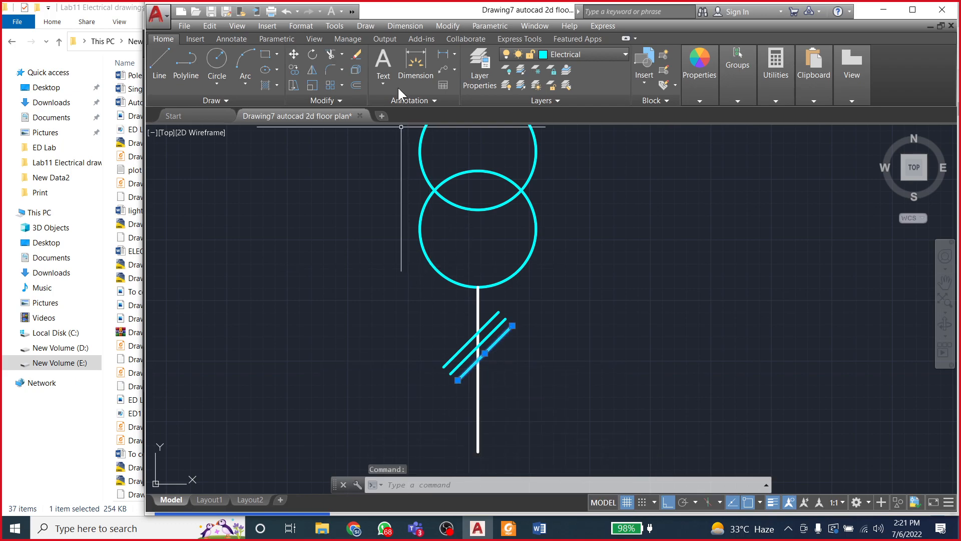
{"action": "left_click", "coordinate": [354, 84]}
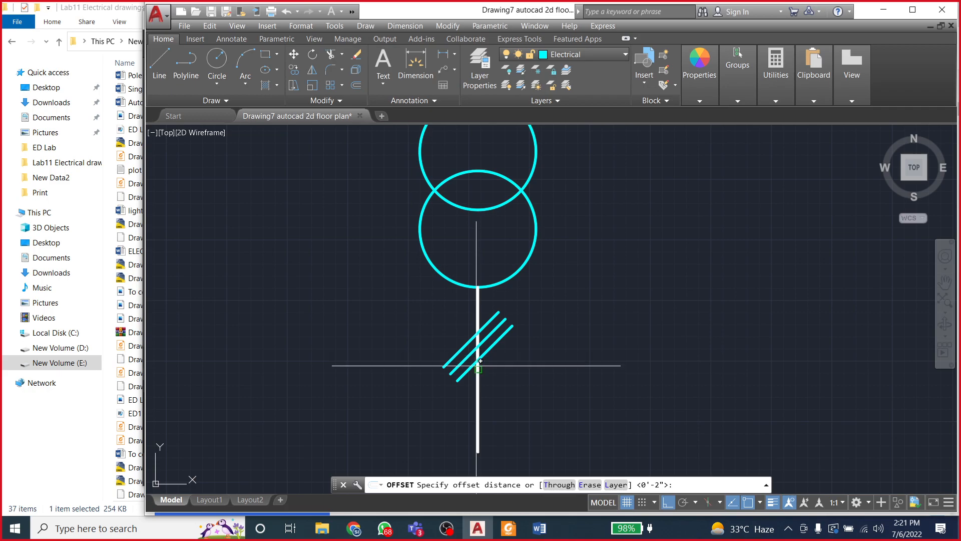
{"action": "scroll", "coordinate": [478, 359], "scroll_direction": "up", "scroll_amount": 4}
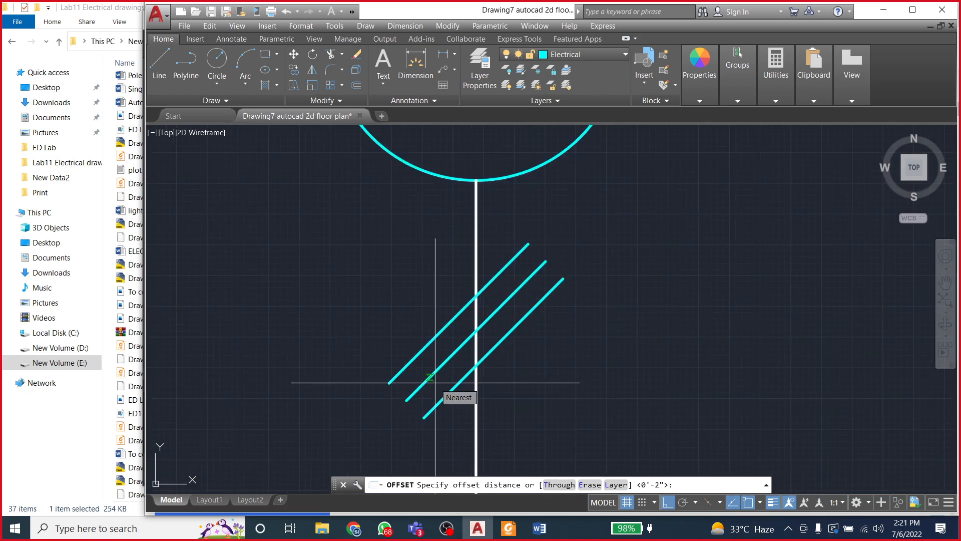
{"action": "key", "text": "Return"}
{"action": "left_click", "coordinate": [466, 375]}
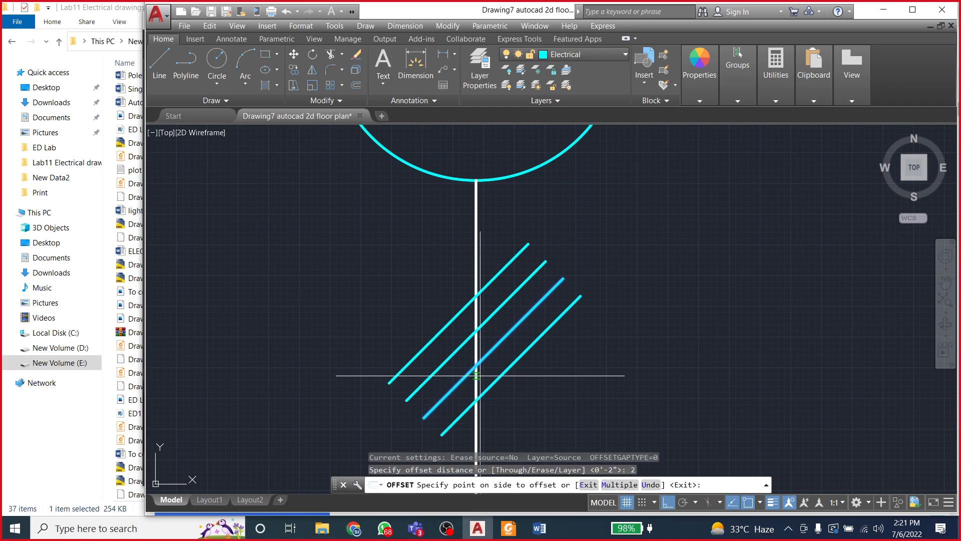
{"action": "left_click", "coordinate": [492, 377]}
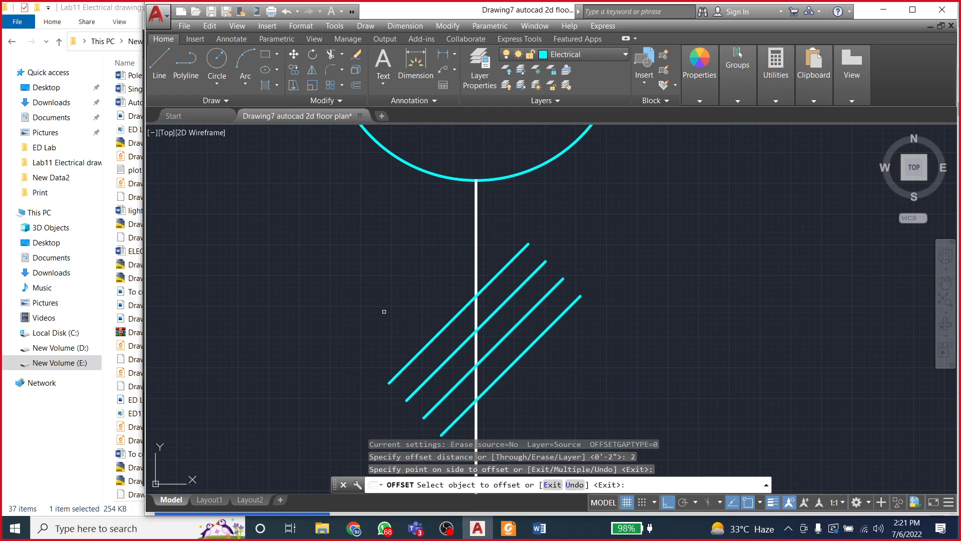
Step: End the offset and check in the Word reference diagram how the oil circuit breaker follows the four lines
{"action": "key", "text": "Return"}
{"action": "scroll", "coordinate": [509, 353], "scroll_direction": "down", "scroll_amount": 8}
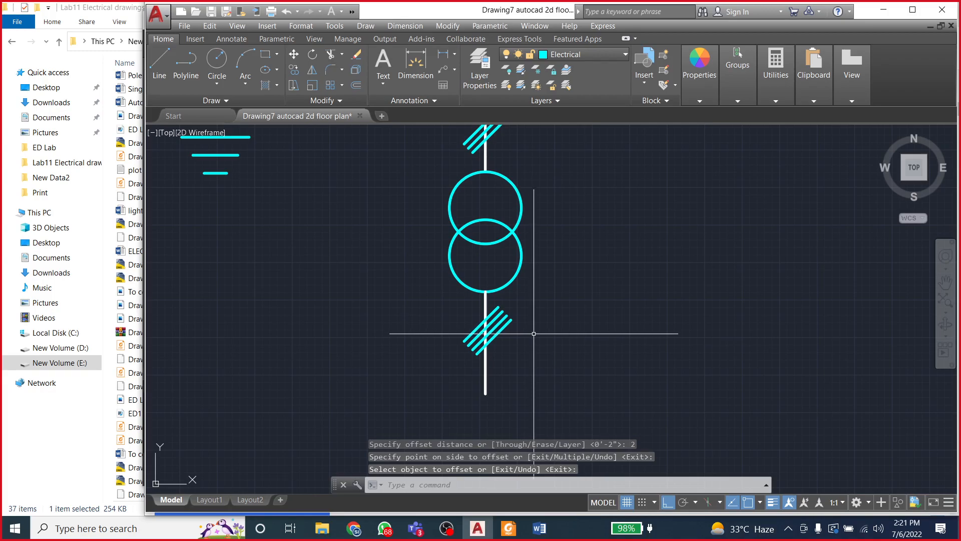
{"action": "scroll", "coordinate": [503, 373], "scroll_direction": "up", "scroll_amount": 2}
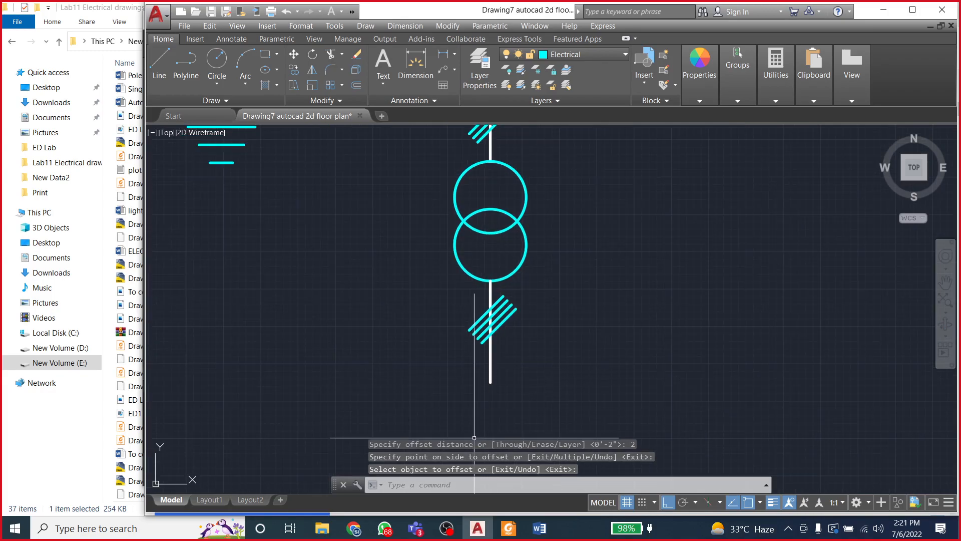
{"action": "left_click", "coordinate": [532, 532]}
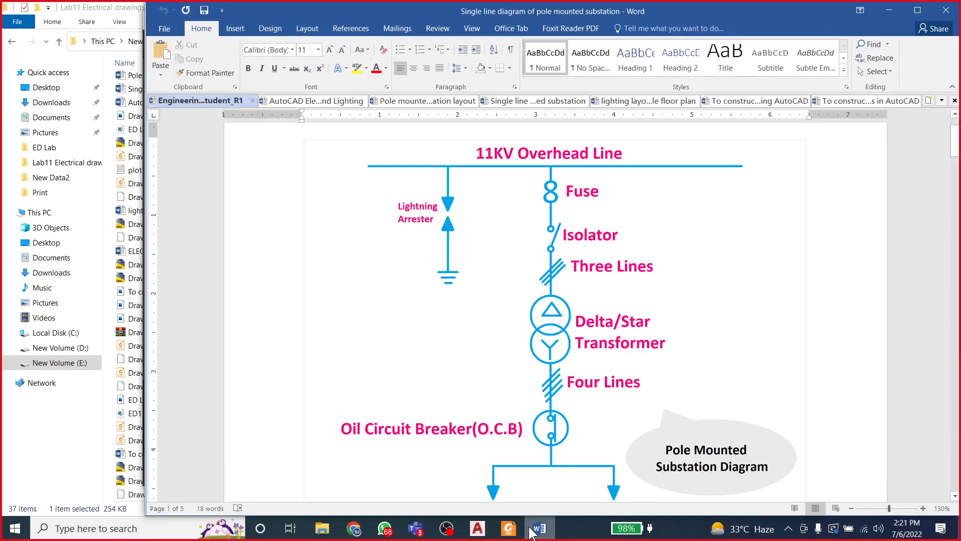
{"action": "scroll", "coordinate": [522, 370], "scroll_direction": "down", "scroll_amount": 3}
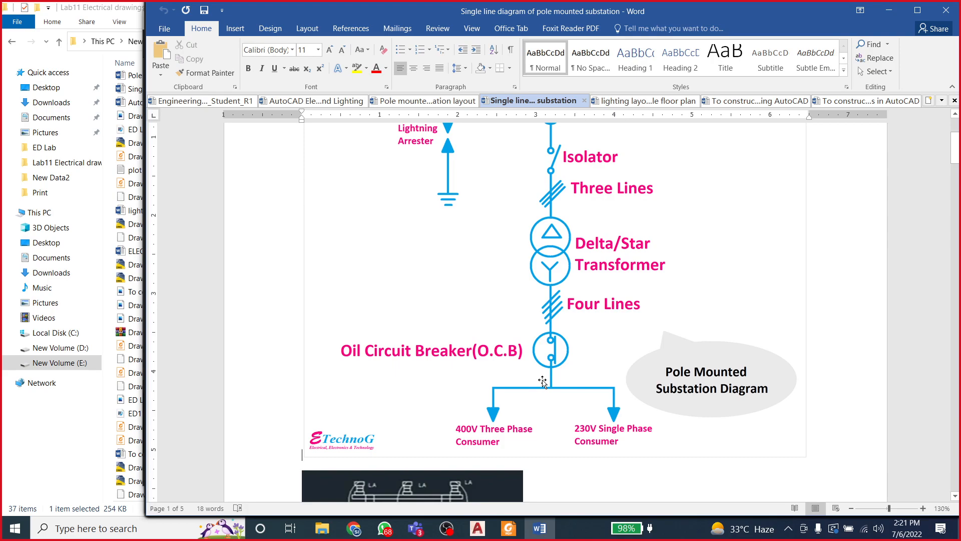
{"action": "scroll", "coordinate": [469, 349], "scroll_direction": "up", "scroll_amount": 3}
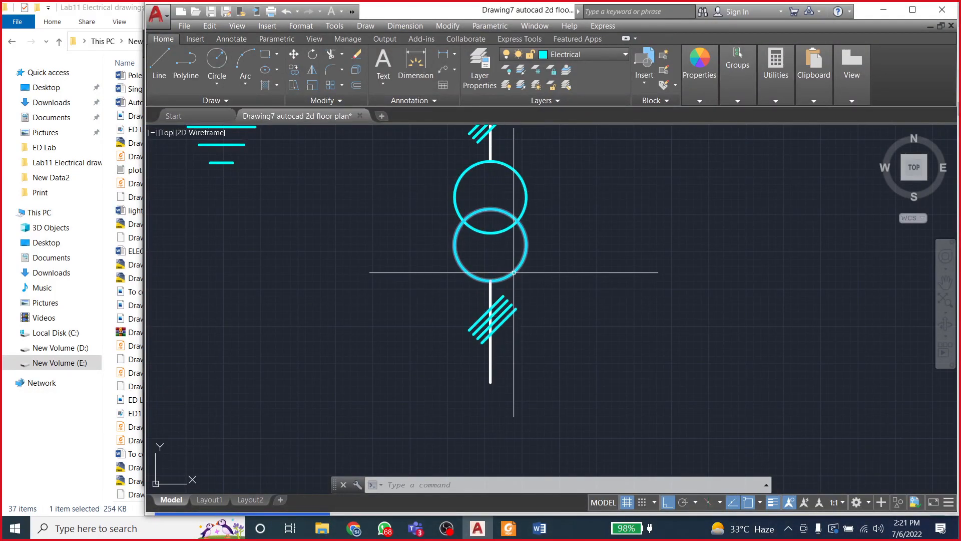
{"action": "scroll", "coordinate": [541, 351], "scroll_direction": "down", "scroll_amount": 2}
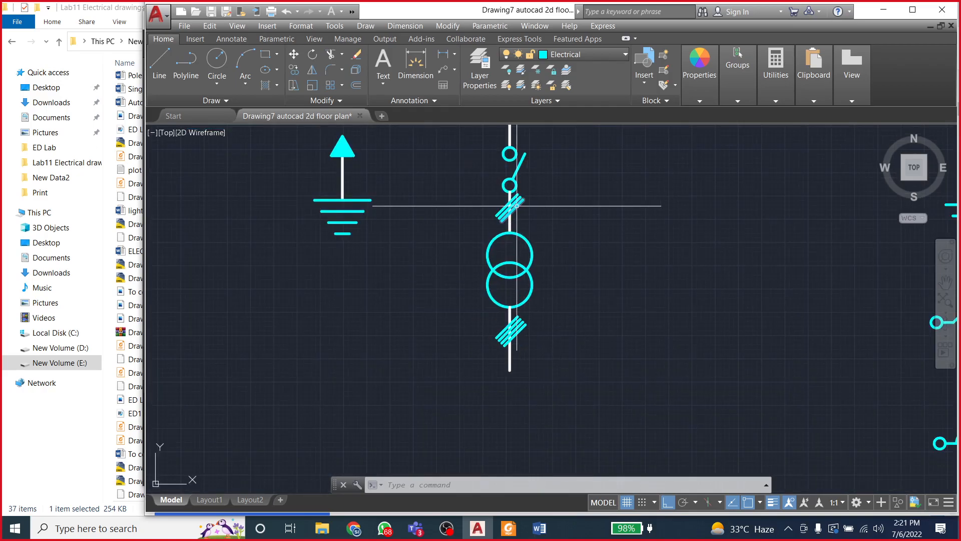
{"action": "left_click", "coordinate": [510, 185]}
{"action": "scroll", "coordinate": [513, 184], "scroll_direction": "up", "scroll_amount": 2}
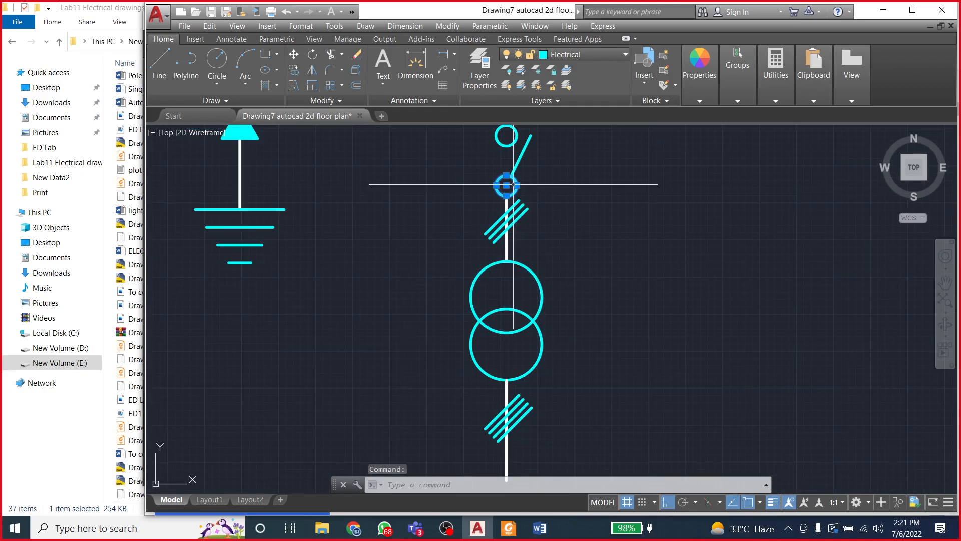
{"action": "left_click", "coordinate": [294, 69]}
{"action": "left_click", "coordinate": [506, 185]}
{"action": "scroll", "coordinate": [516, 230], "scroll_direction": "down", "scroll_amount": 2}
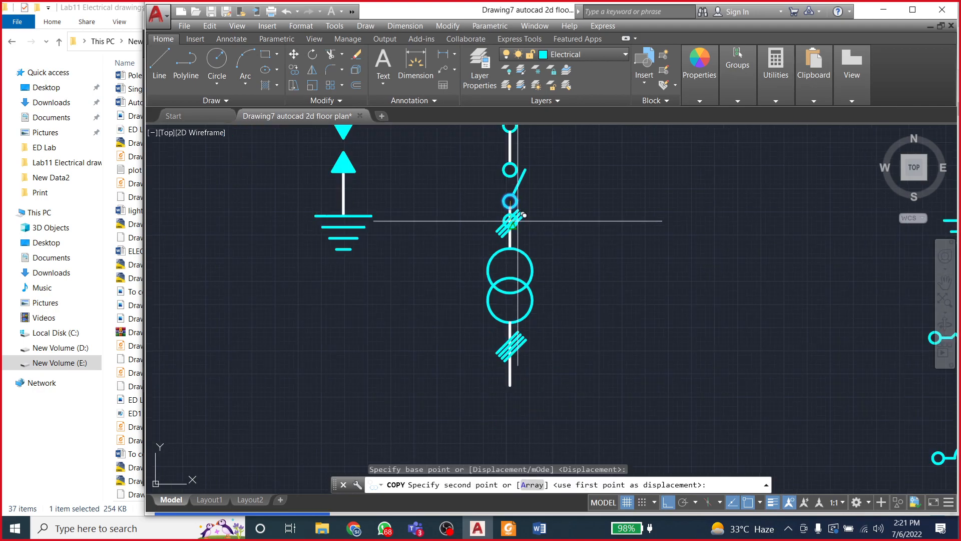
{"action": "scroll", "coordinate": [524, 215], "scroll_direction": "down", "scroll_amount": 3}
{"action": "scroll", "coordinate": [513, 339], "scroll_direction": "up", "scroll_amount": 4}
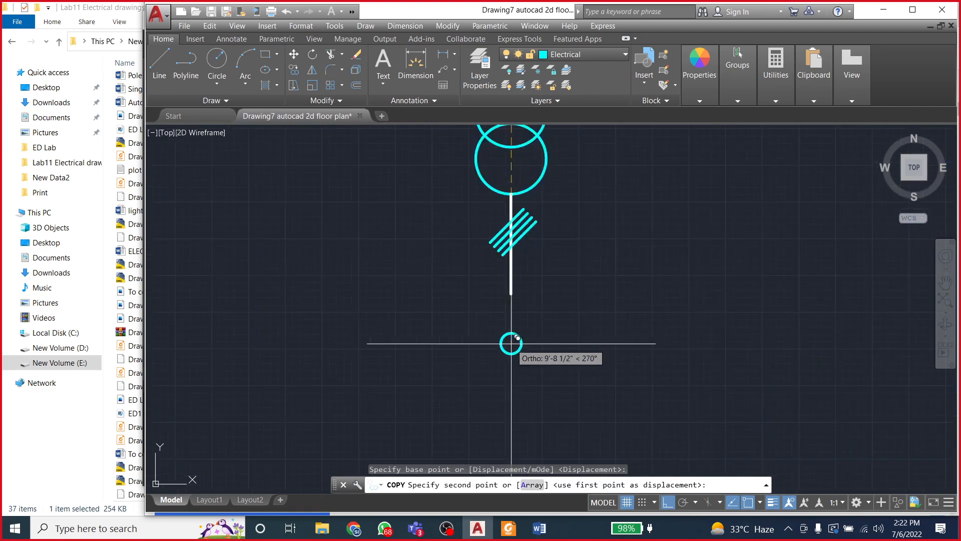
{"action": "scroll", "coordinate": [511, 344], "scroll_direction": "up", "scroll_amount": 2}
{"action": "key", "text": "Escape"}
Step: Copy the isolator's lower circle from its top quadrant to the lower end of the vertical line below the four diagonal lines
{"action": "scroll", "coordinate": [517, 360], "scroll_direction": "down", "scroll_amount": 2}
{"action": "scroll", "coordinate": [516, 268], "scroll_direction": "down", "scroll_amount": 2}
{"action": "scroll", "coordinate": [540, 212], "scroll_direction": "up", "scroll_amount": 5}
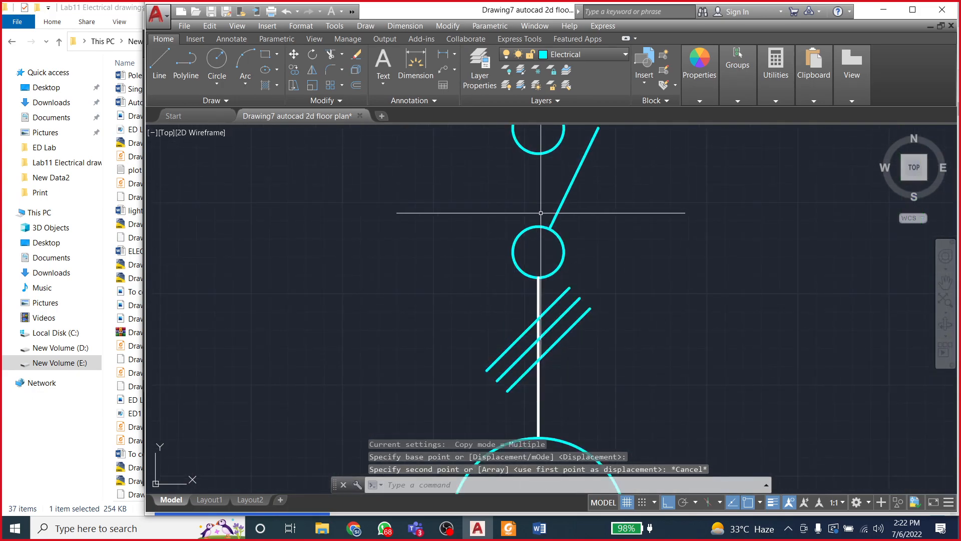
{"action": "left_click", "coordinate": [538, 227]}
{"action": "left_click", "coordinate": [293, 70]}
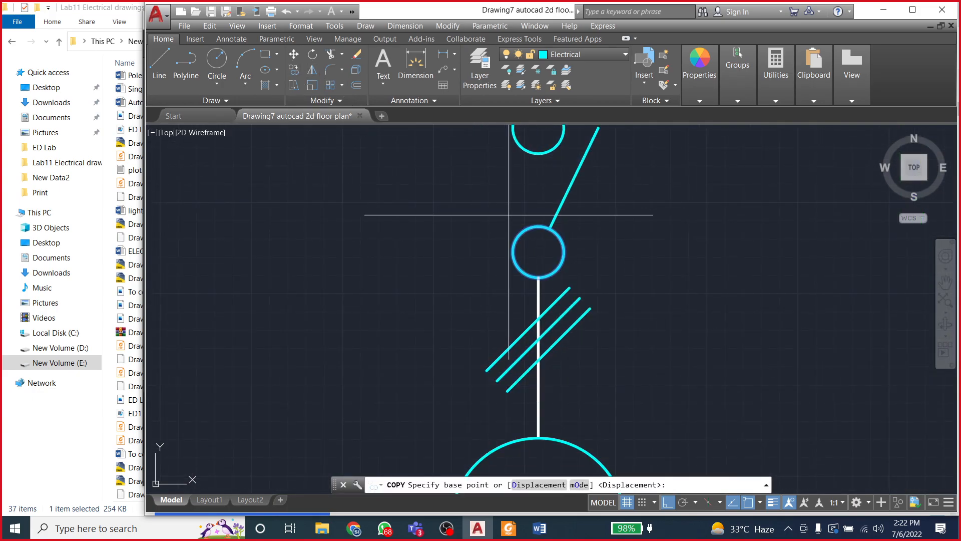
{"action": "left_click", "coordinate": [539, 226]}
{"action": "scroll", "coordinate": [536, 240], "scroll_direction": "down", "scroll_amount": 3}
{"action": "scroll", "coordinate": [536, 359], "scroll_direction": "up", "scroll_amount": 4}
{"action": "left_click", "coordinate": [544, 244]}
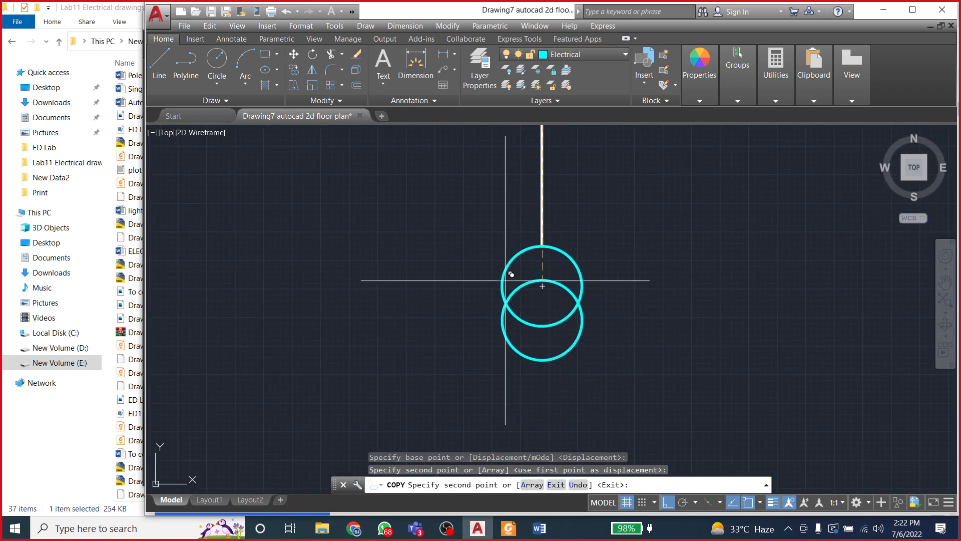
{"action": "key", "text": "Escape"}
Step: Copy the lower vertical segment from its upper end to the new small circle's bottom quadrant, and place another copy end to end beneath it
{"action": "scroll", "coordinate": [468, 266], "scroll_direction": "down", "scroll_amount": 4}
{"action": "scroll", "coordinate": [485, 282], "scroll_direction": "down", "scroll_amount": 2}
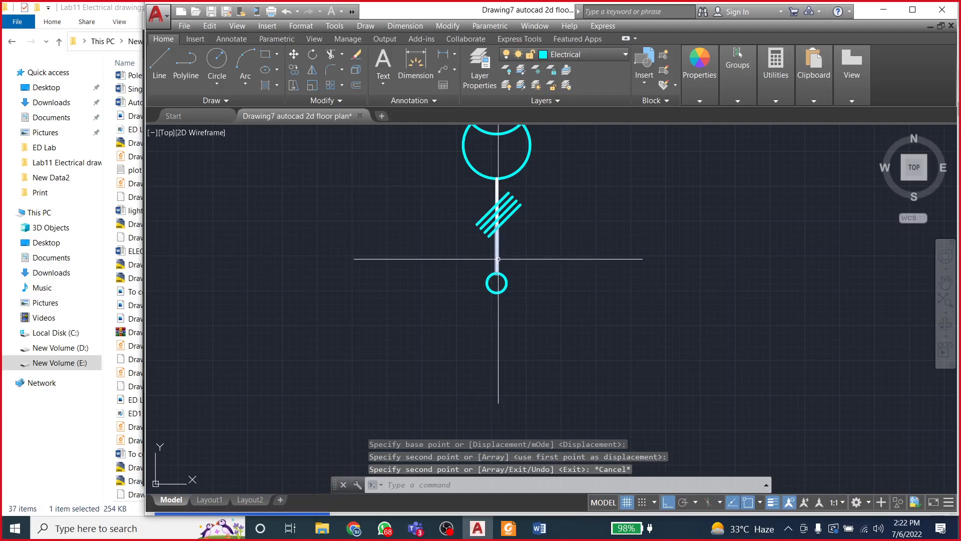
{"action": "left_click", "coordinate": [497, 251]}
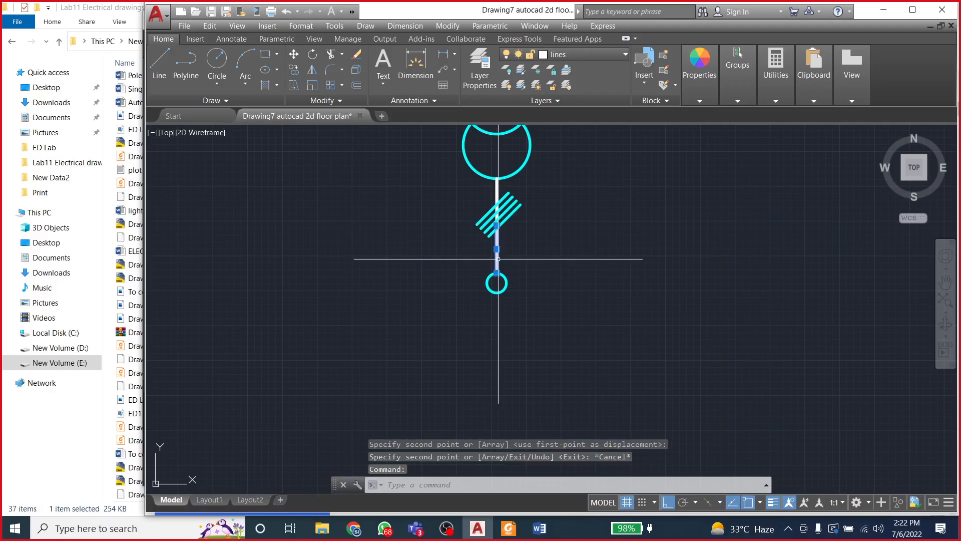
{"action": "left_click", "coordinate": [293, 68]}
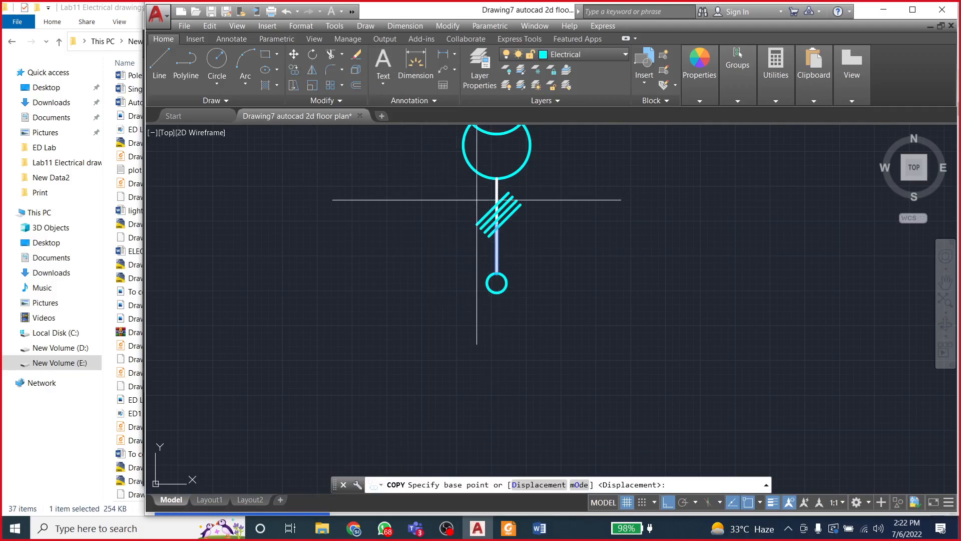
{"action": "left_click", "coordinate": [497, 225]}
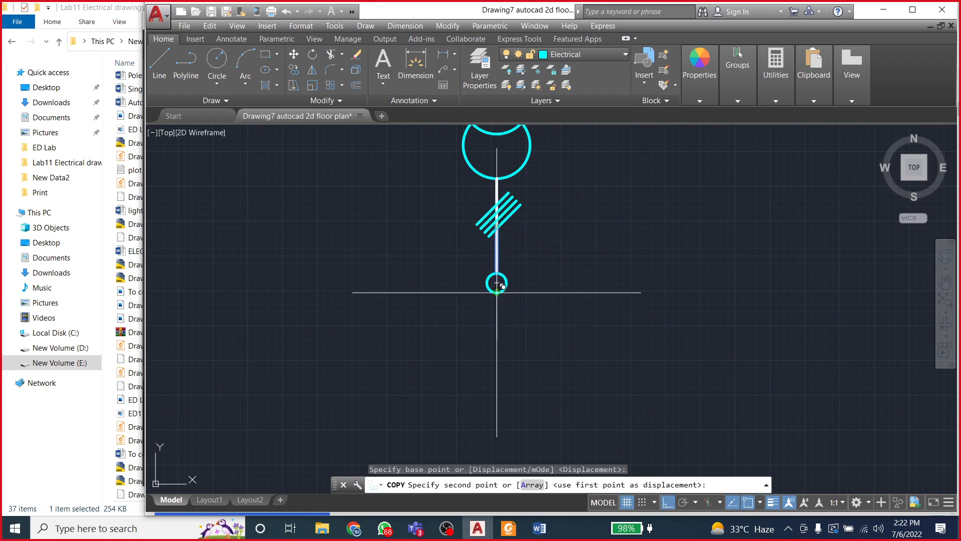
{"action": "left_click", "coordinate": [497, 339]}
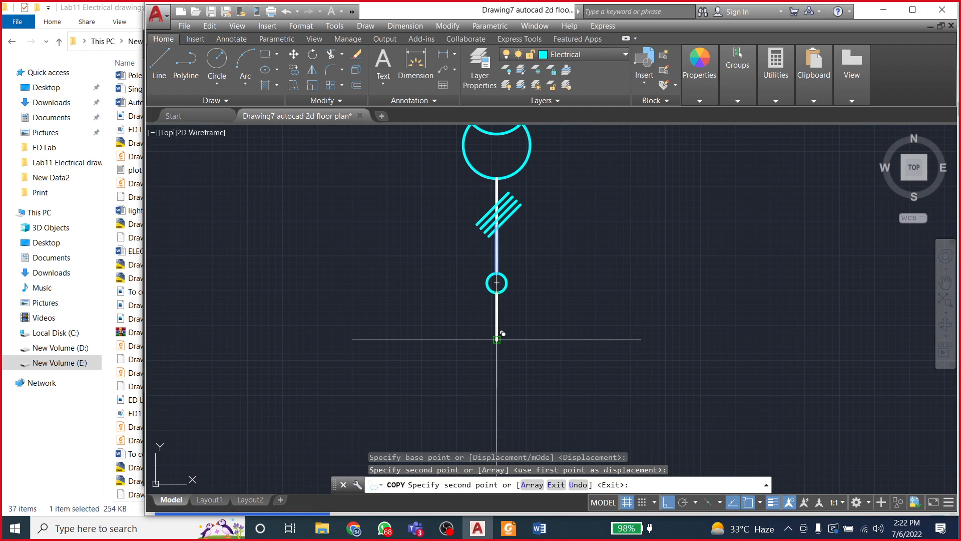
{"action": "key", "text": "Escape"}
{"action": "key", "text": "Escape"}
Step: Copy the small circle from its top quadrant to the lower end of the first line segment beneath it
{"action": "left_click", "coordinate": [497, 282]}
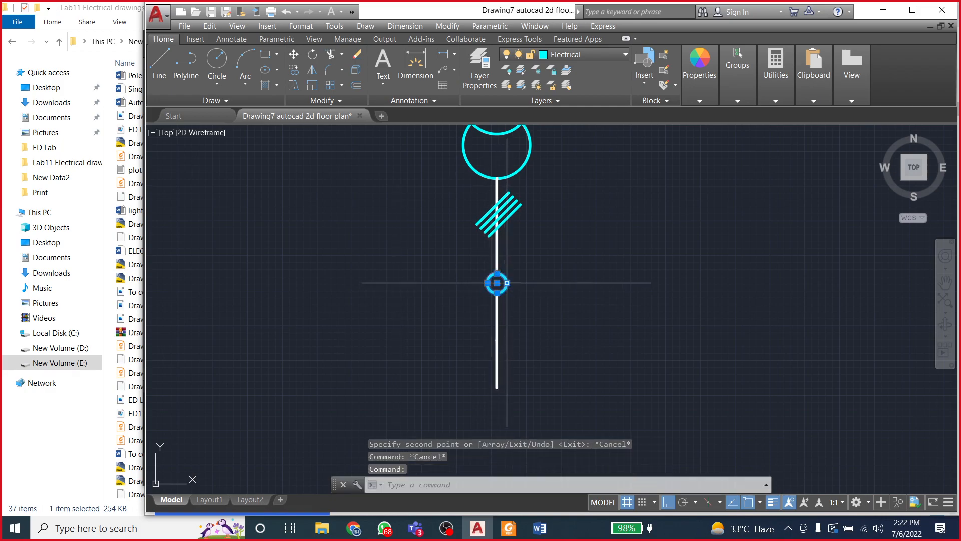
{"action": "left_click", "coordinate": [297, 71]}
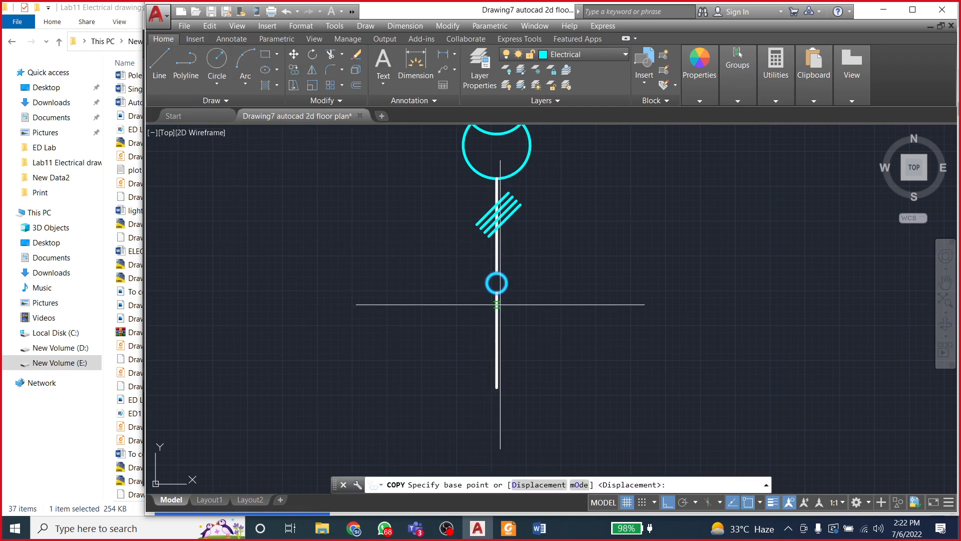
{"action": "left_click", "coordinate": [497, 283]}
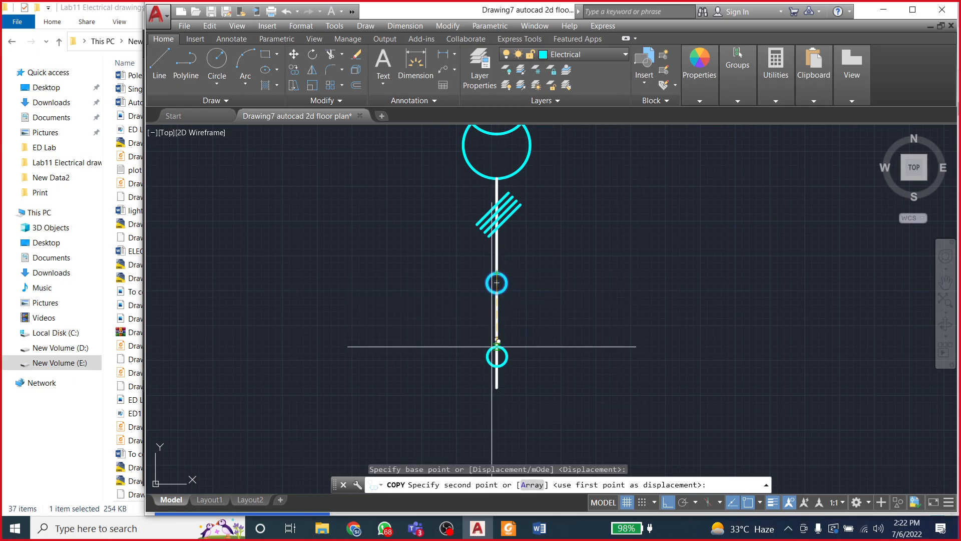
{"action": "left_click", "coordinate": [497, 341]}
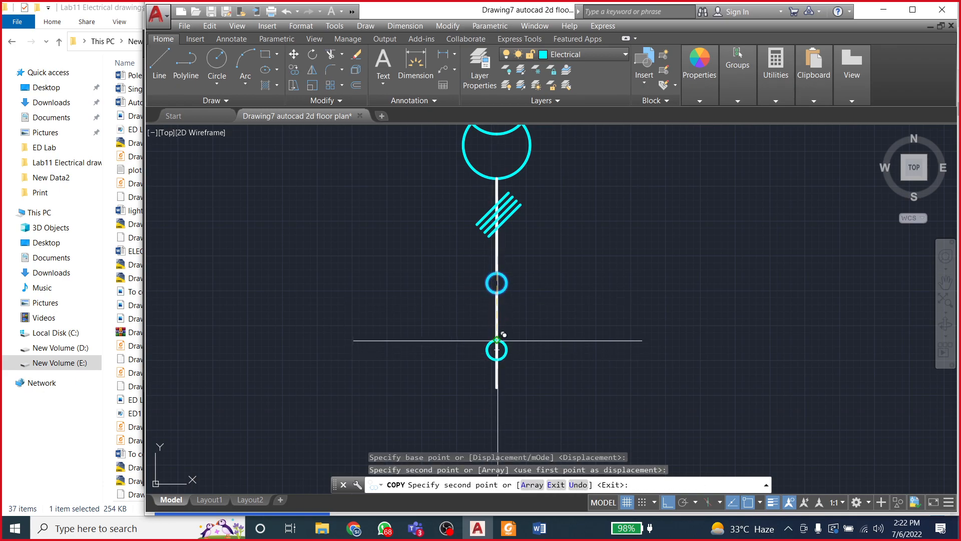
{"action": "key", "text": "Escape"}
{"action": "key", "text": "Escape"}
Step: Delete the lowest vertical line segment that runs through the lower small circle
{"action": "left_click", "coordinate": [504, 367]}
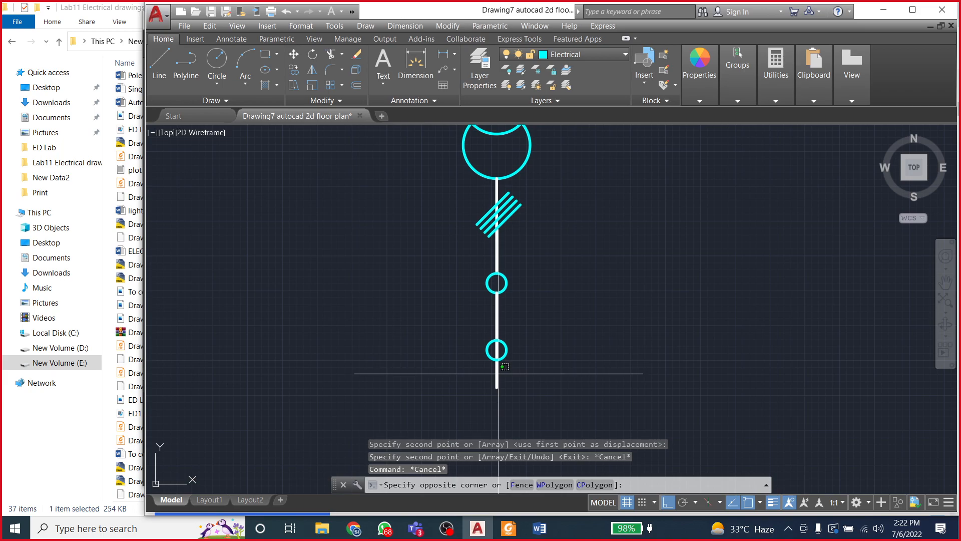
{"action": "left_click", "coordinate": [497, 374]}
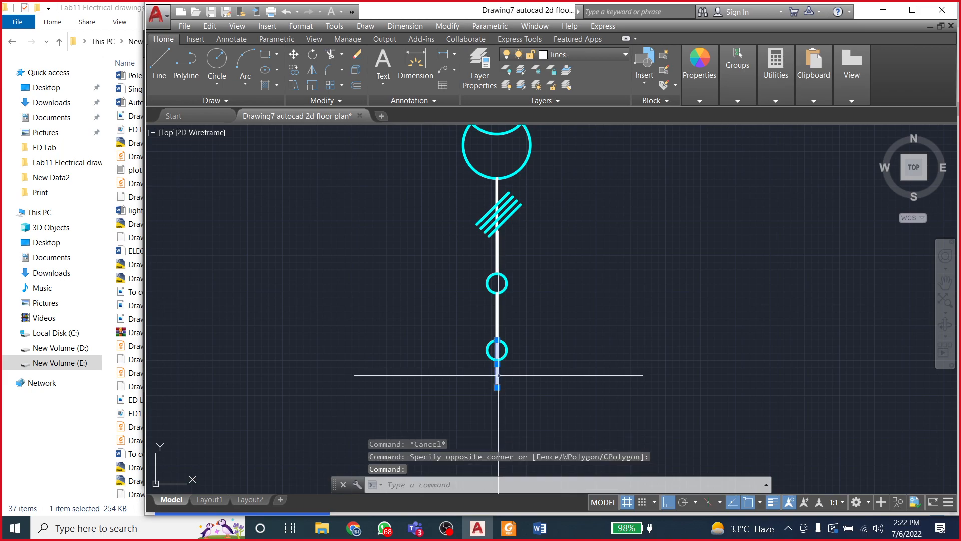
{"action": "key", "text": "Delete"}
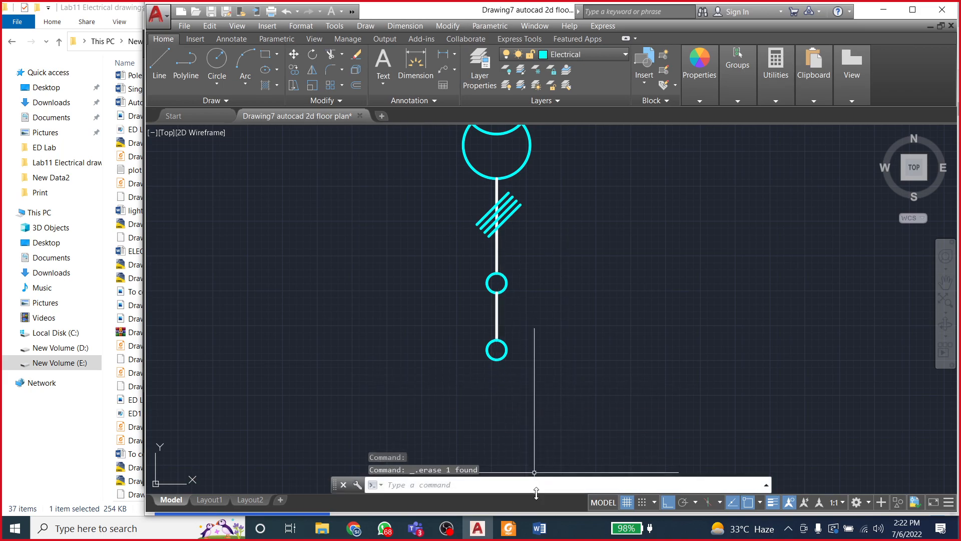
Step: Check the breaker symbol in the Word reference, and stretch both ends of the line between the two small circles to the circles' centres
{"action": "left_click", "coordinate": [539, 532]}
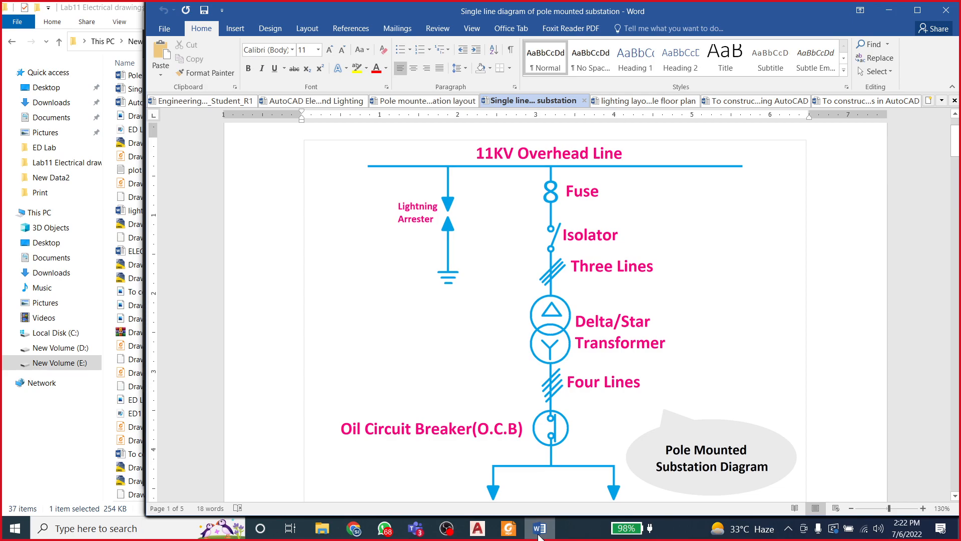
{"action": "left_click", "coordinate": [539, 532]}
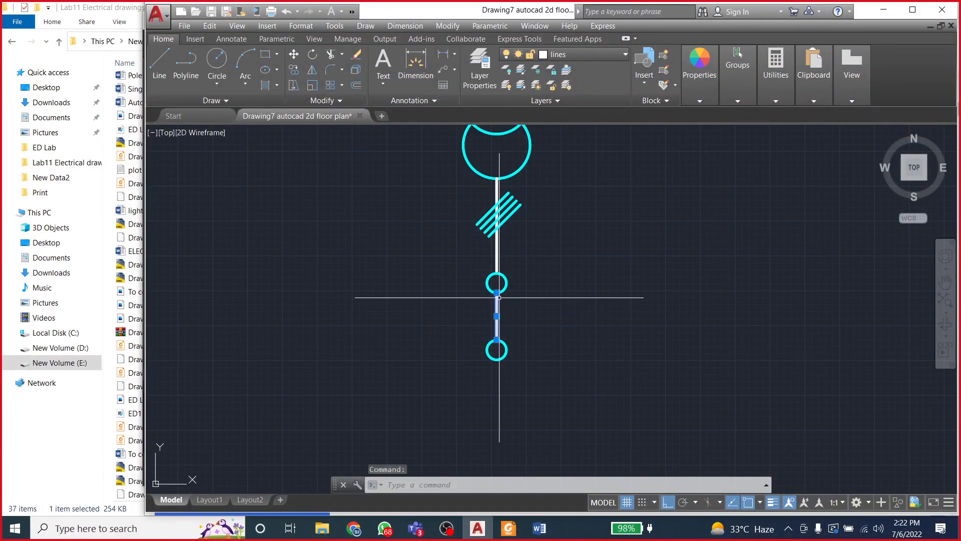
{"action": "left_click", "coordinate": [497, 293]}
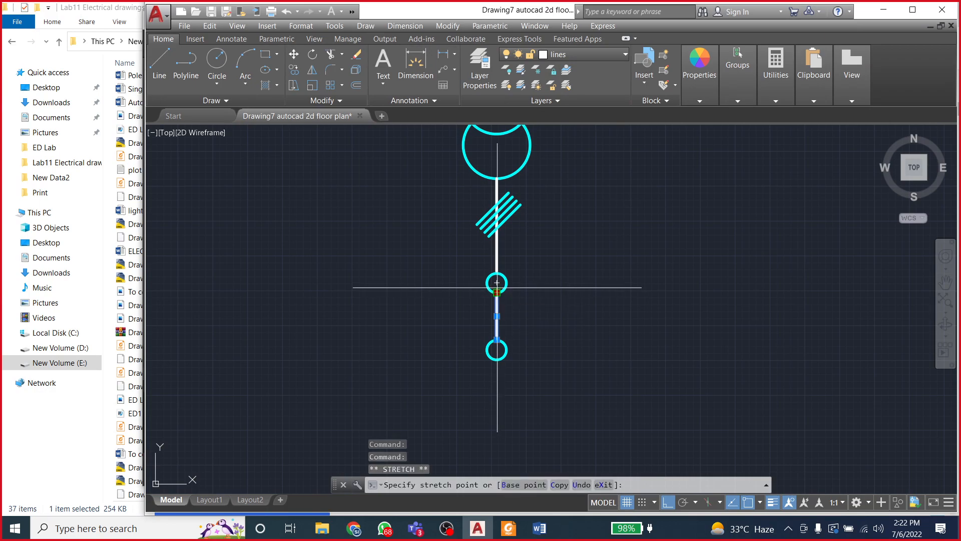
{"action": "left_click", "coordinate": [497, 283]}
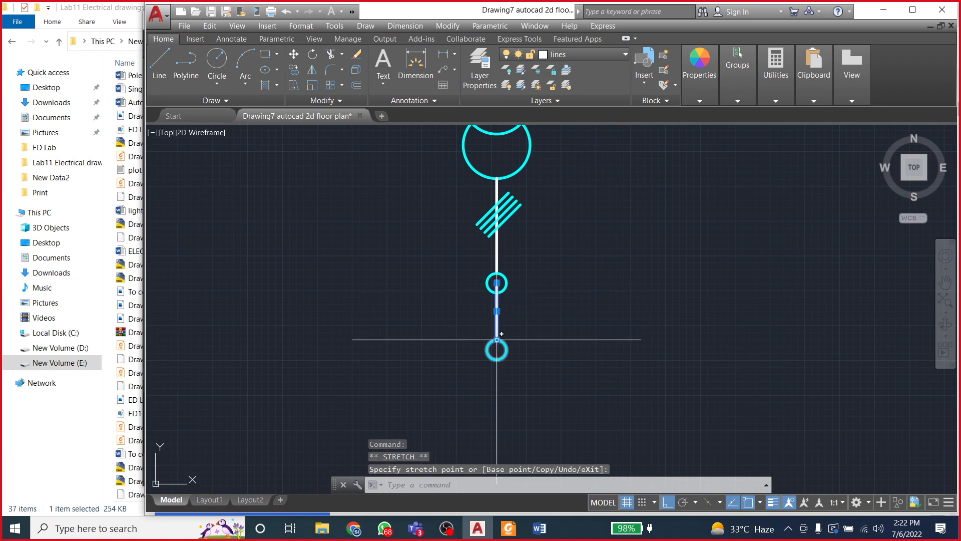
{"action": "scroll", "coordinate": [497, 325], "scroll_direction": "up", "scroll_amount": 4}
{"action": "left_click", "coordinate": [494, 361]}
{"action": "left_click", "coordinate": [495, 387]}
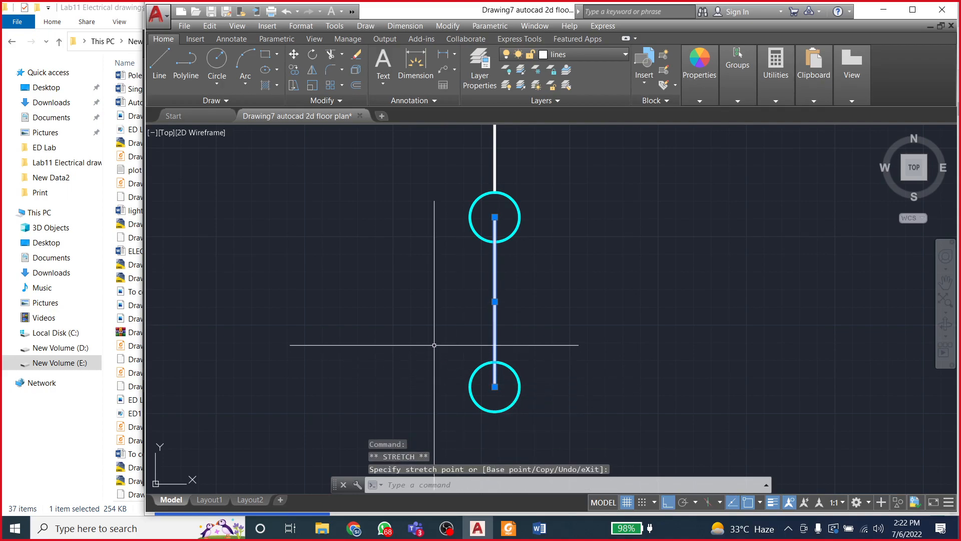
{"action": "key", "text": "Escape"}
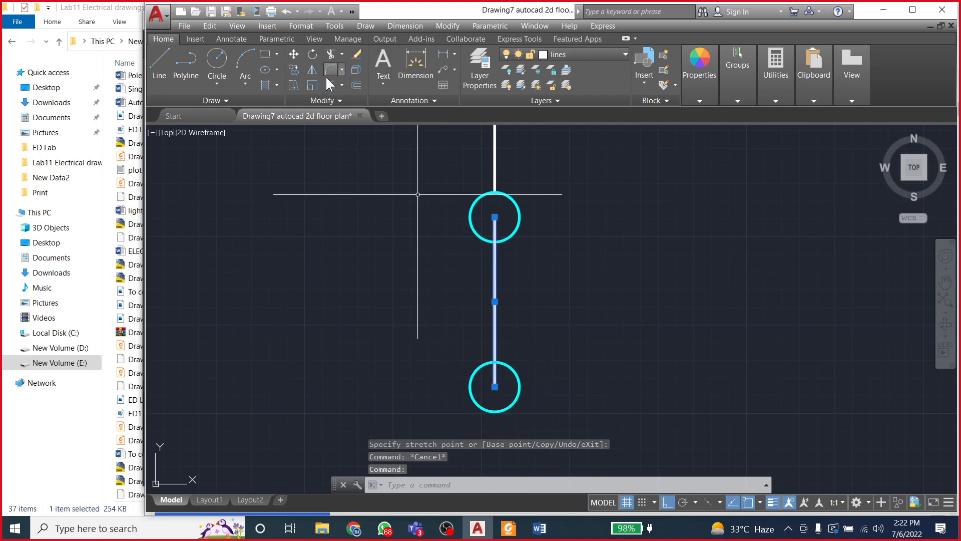
{"action": "left_click", "coordinate": [294, 70]}
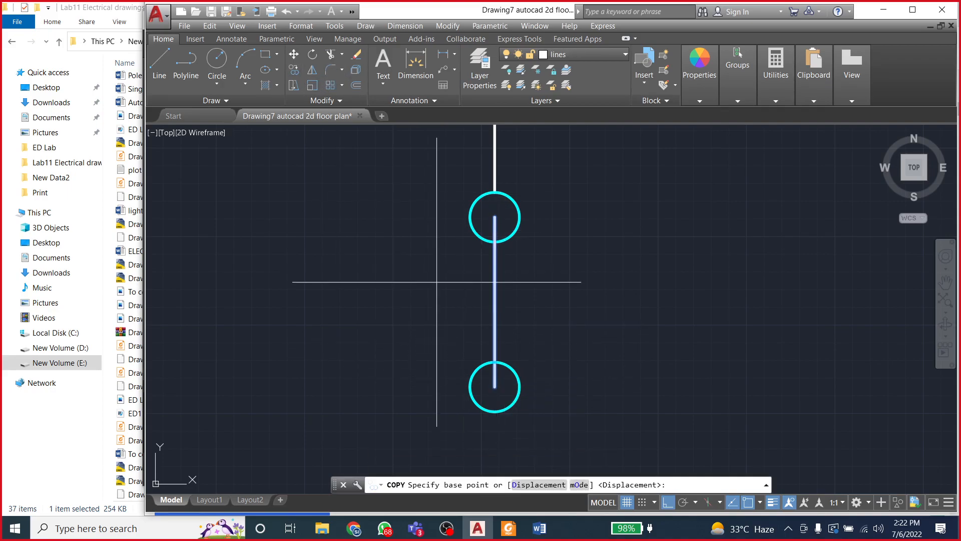
{"action": "left_click", "coordinate": [292, 54]}
{"action": "left_click", "coordinate": [496, 314]}
{"action": "key", "text": "Return"}
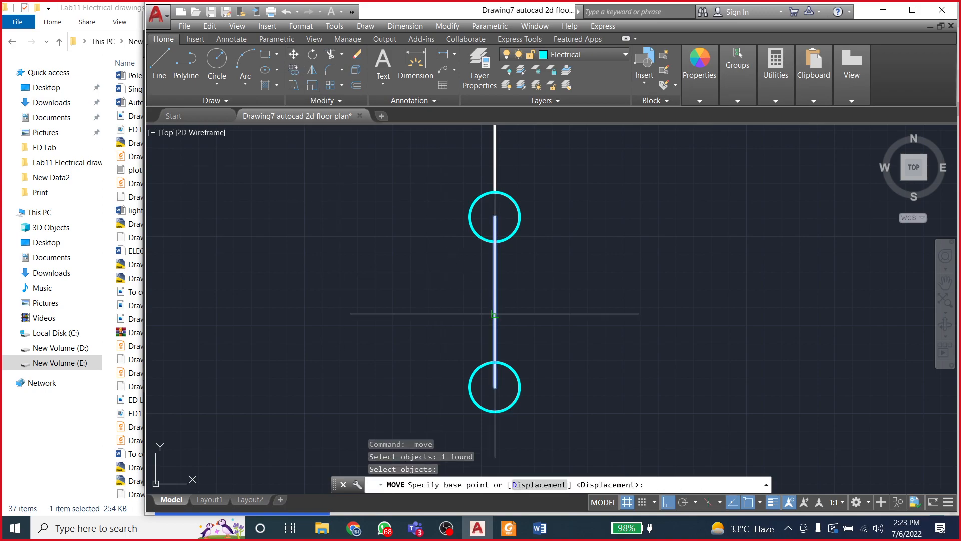
{"action": "left_click", "coordinate": [495, 300]}
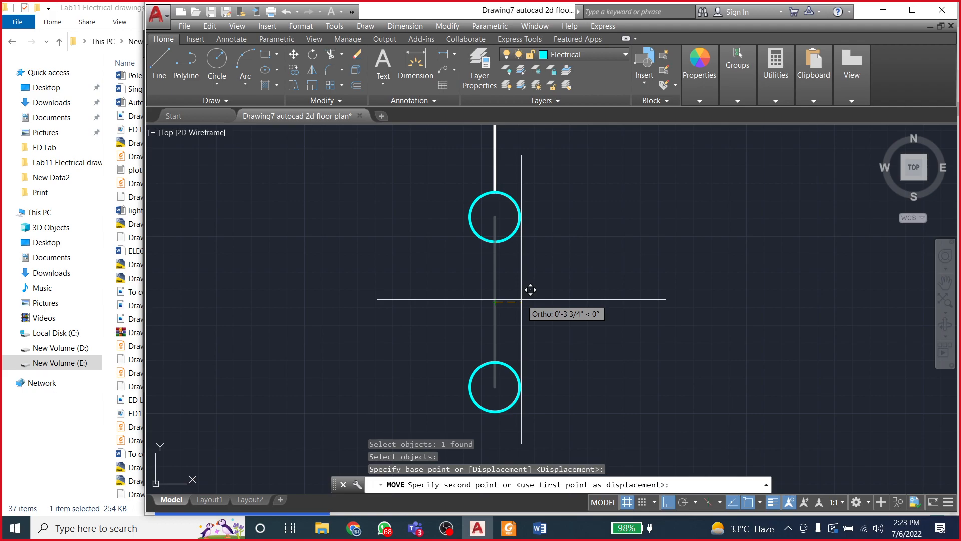
{"action": "key", "text": "Escape"}
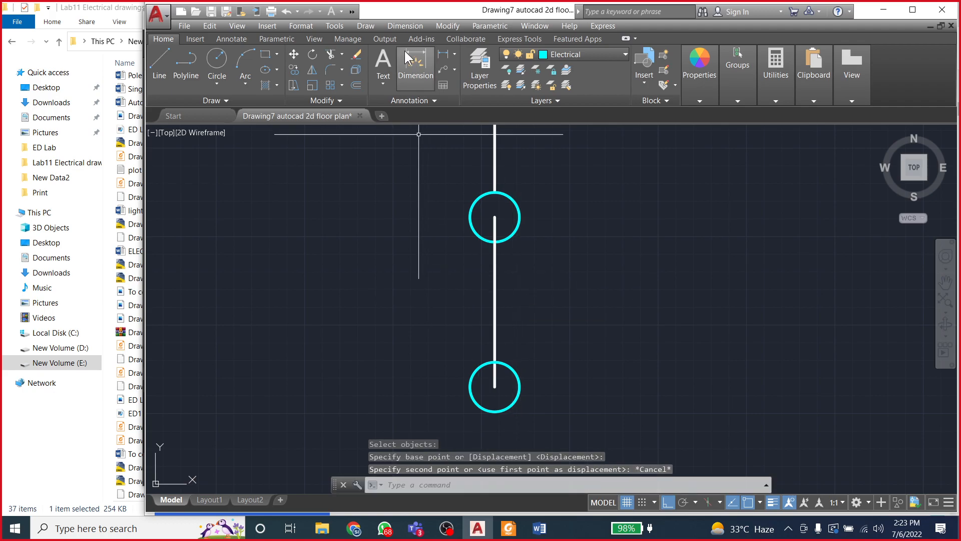
Step: Check the radius of the upper small circle using a radius dimension without placing it
{"action": "left_click", "coordinate": [400, 26]}
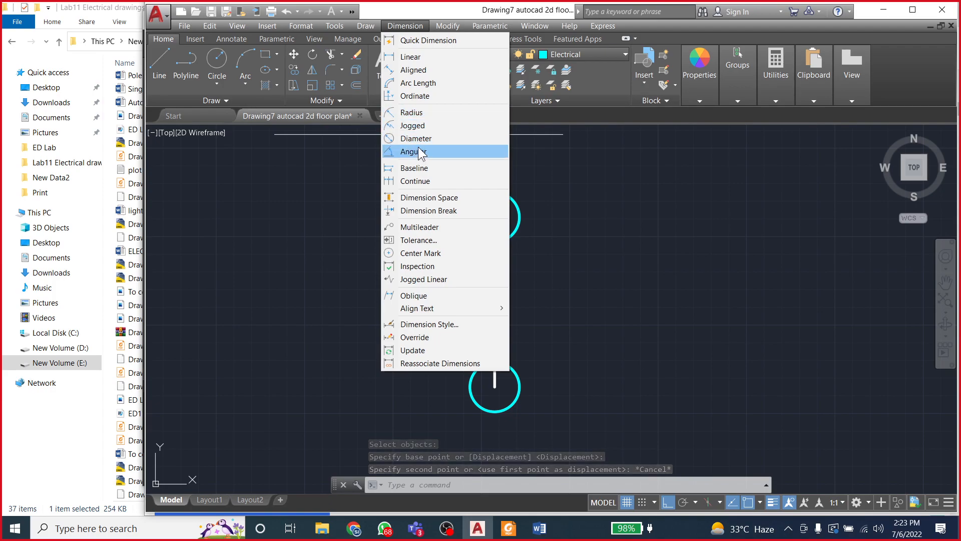
{"action": "left_click", "coordinate": [419, 113]}
{"action": "left_click", "coordinate": [517, 208]}
{"action": "right_click", "coordinate": [519, 211]}
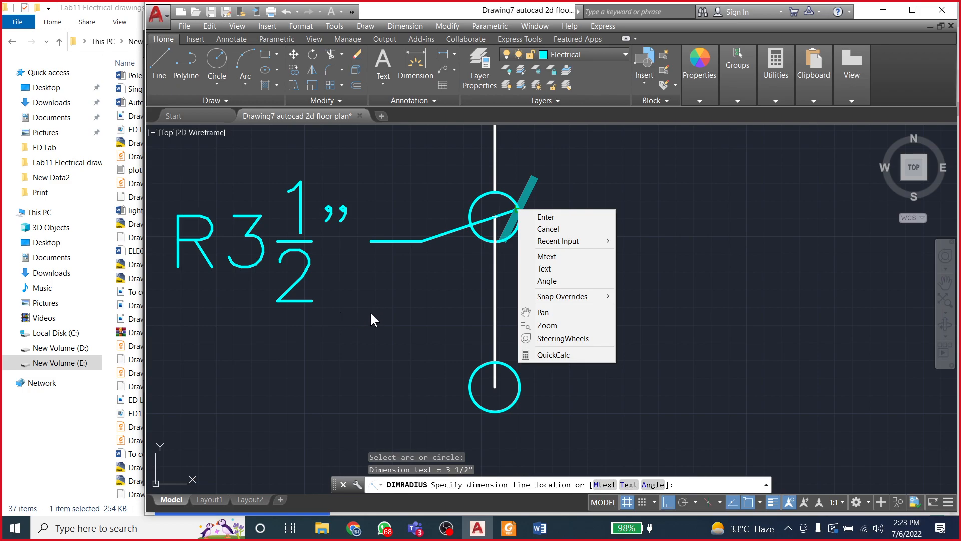
{"action": "left_click", "coordinate": [303, 304]}
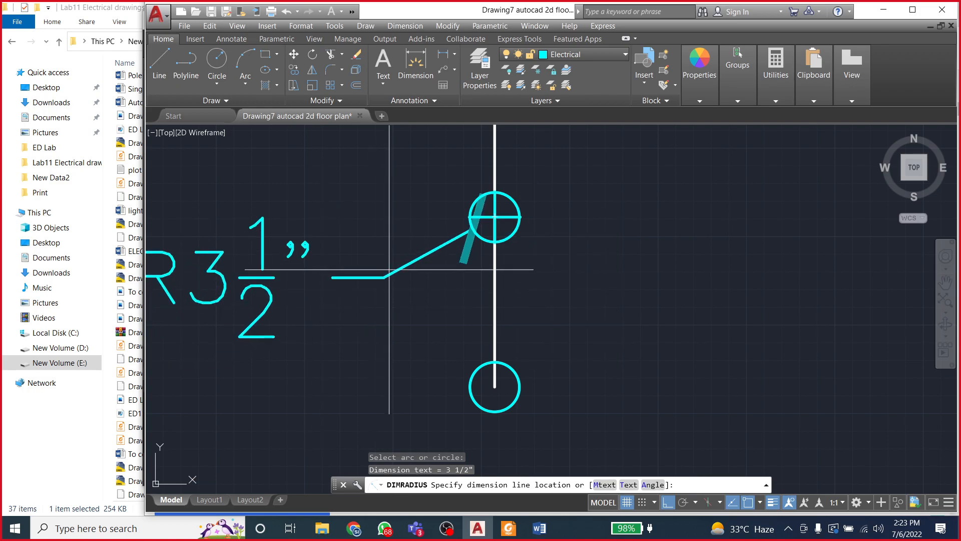
{"action": "key", "text": "Escape"}
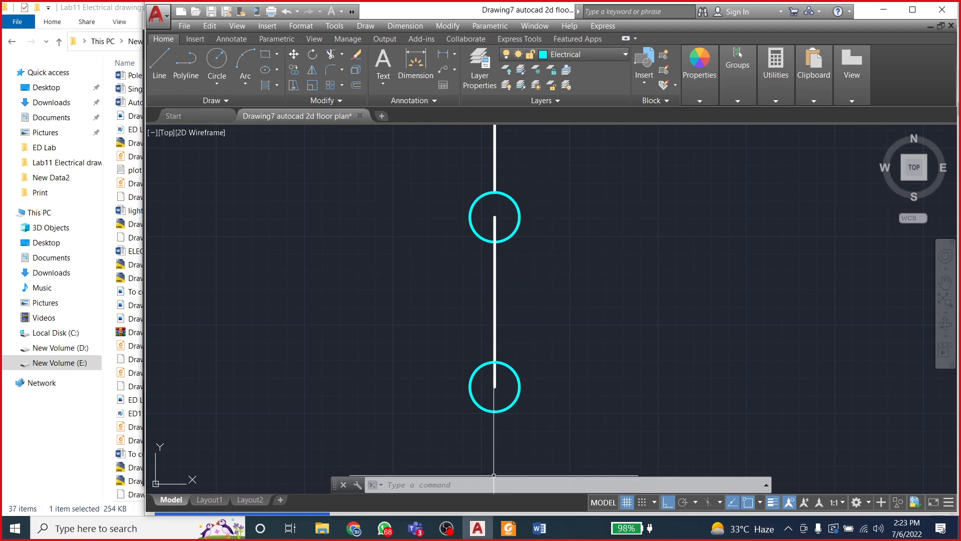
Step: Move the vertical line between the two small circles from its upper end to the upper circle's right quadrant
{"action": "left_click", "coordinate": [295, 55]}
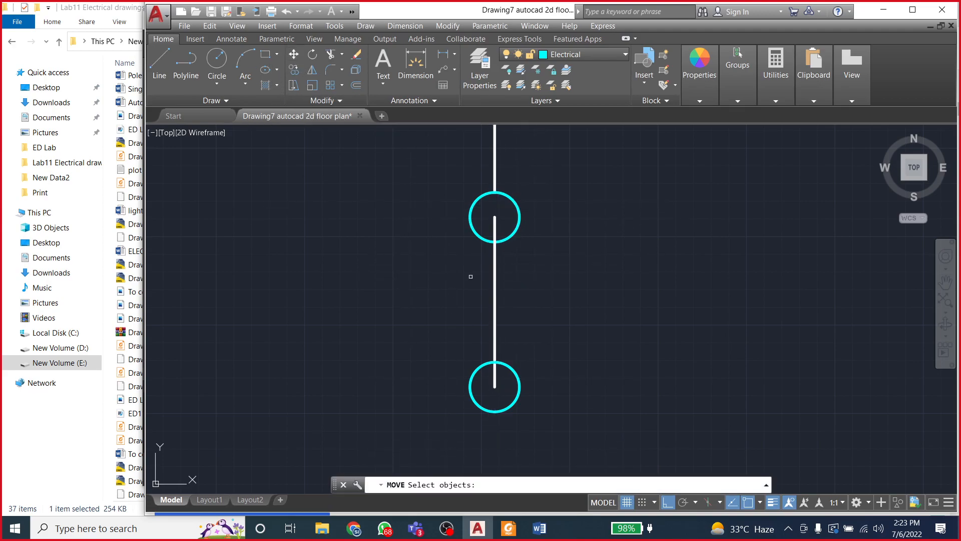
{"action": "left_click", "coordinate": [496, 282]}
{"action": "key", "text": "Return"}
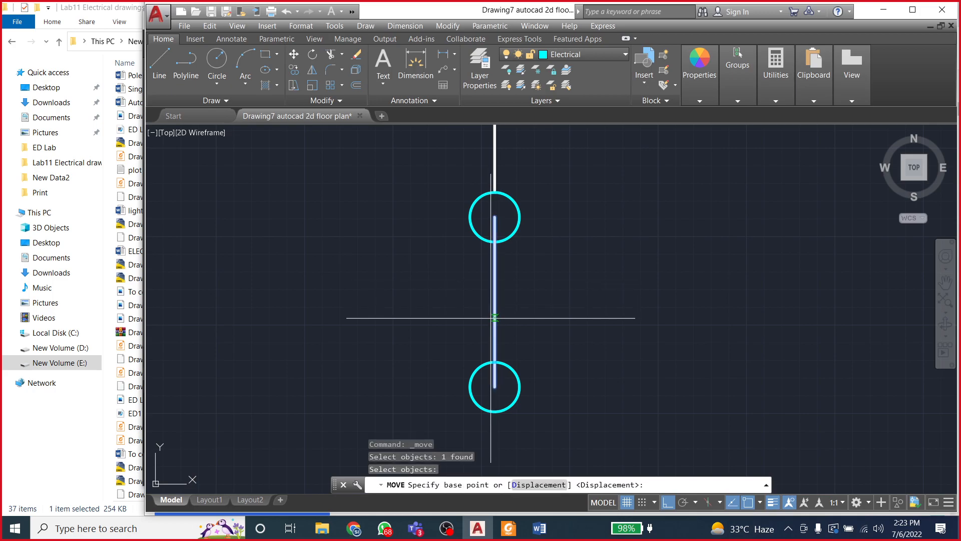
{"action": "left_click", "coordinate": [495, 216]}
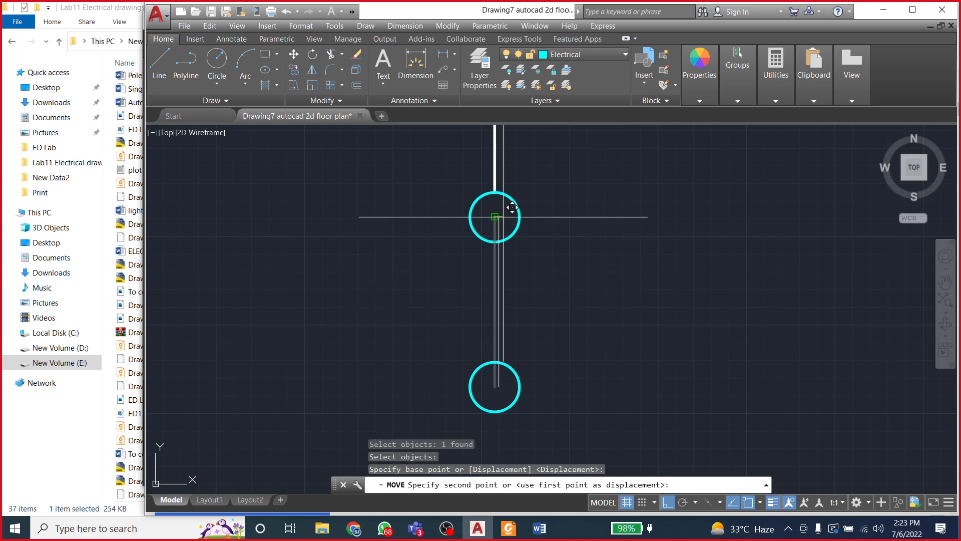
{"action": "scroll", "coordinate": [527, 208], "scroll_direction": "up", "scroll_amount": 2}
{"action": "left_click", "coordinate": [519, 217]}
{"action": "scroll", "coordinate": [550, 244], "scroll_direction": "down", "scroll_amount": 3}
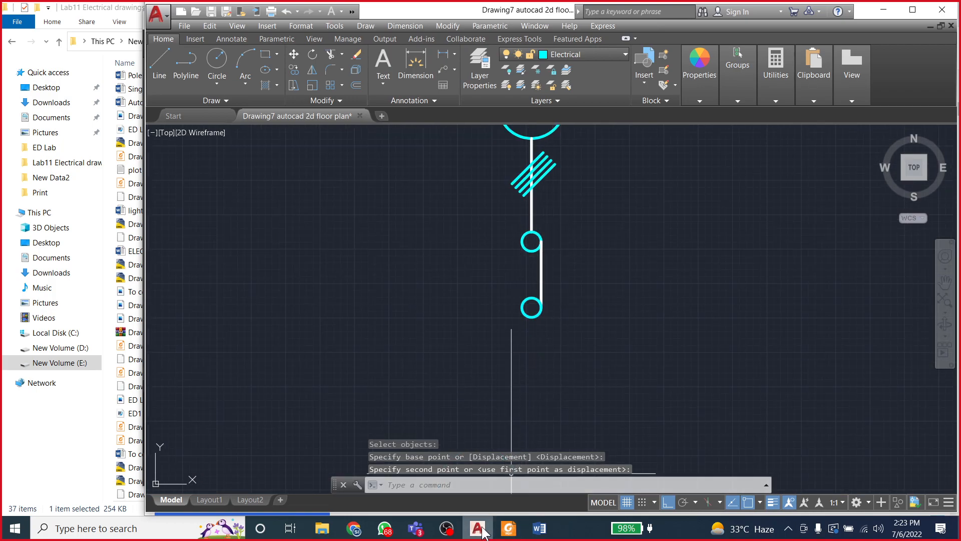
Step: Check the breaker symbol in the Word reference, and stretch the contact line's upper end about 3 inches upward in AutoCAD
{"action": "left_click", "coordinate": [354, 530]}
{"action": "left_click", "coordinate": [479, 531]}
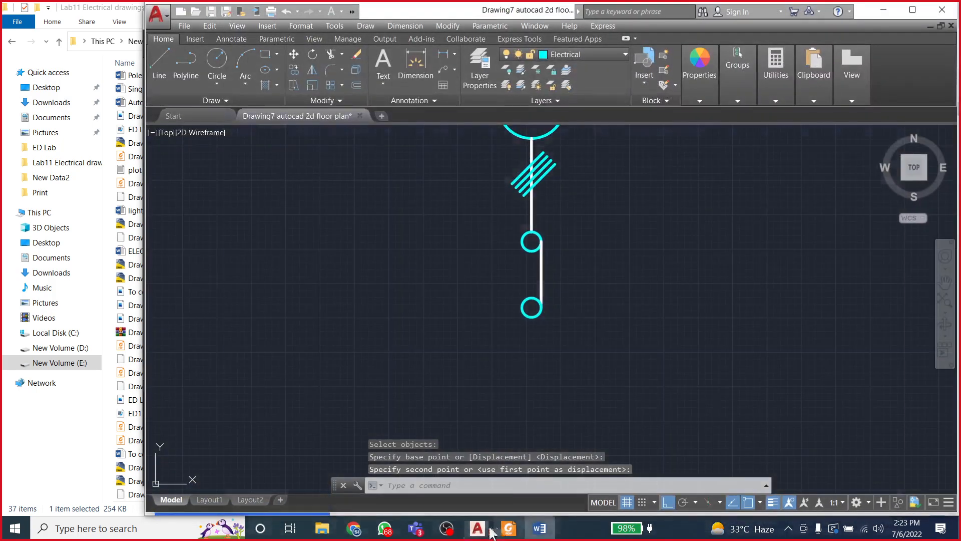
{"action": "left_click", "coordinate": [536, 529]}
{"action": "mouse_move", "coordinate": [480, 532]}
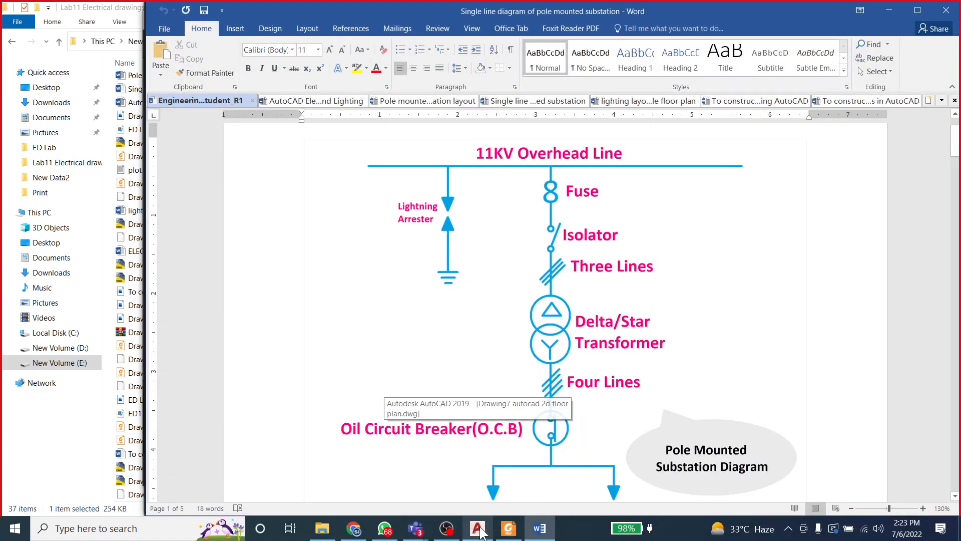
{"action": "left_click", "coordinate": [479, 531]}
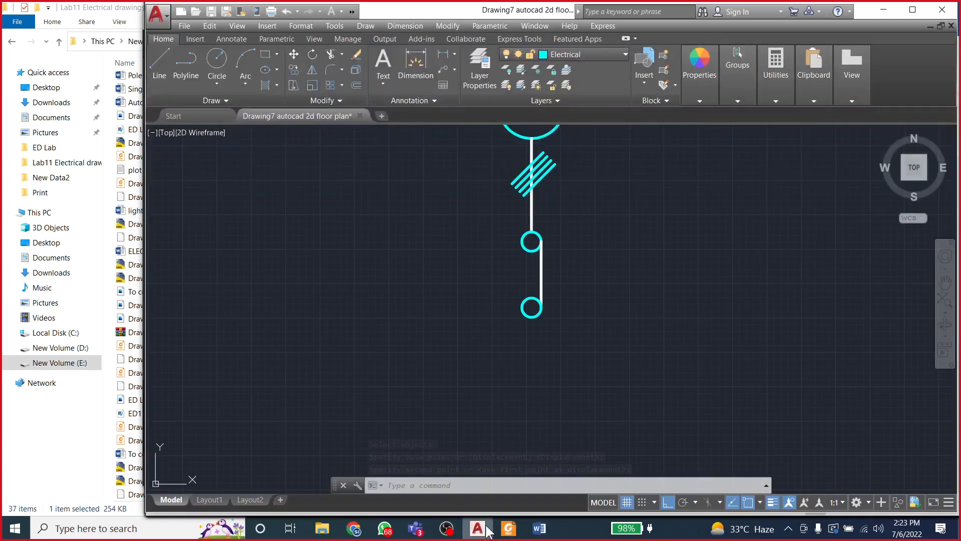
{"action": "left_click", "coordinate": [546, 261]}
{"action": "left_click", "coordinate": [541, 261]}
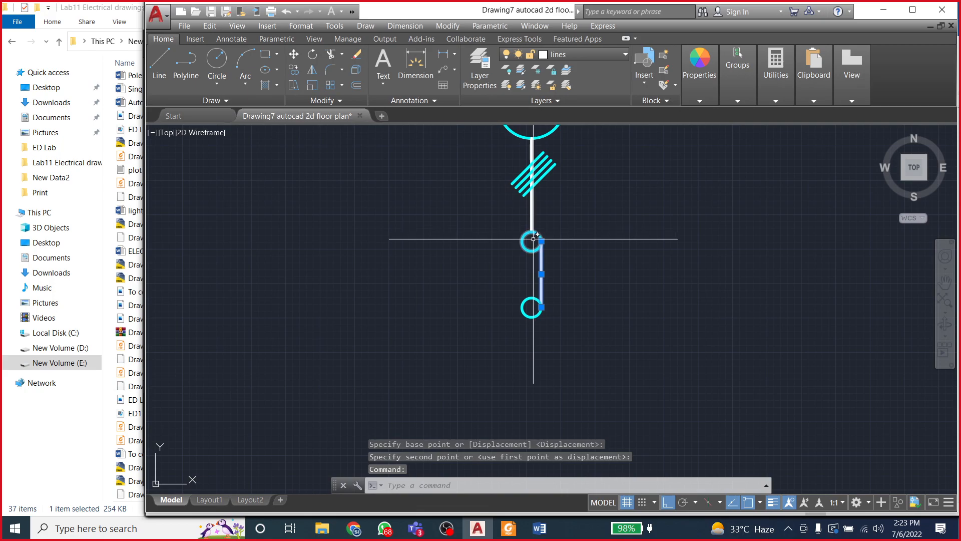
{"action": "scroll", "coordinate": [535, 253], "scroll_direction": "up", "scroll_amount": 5}
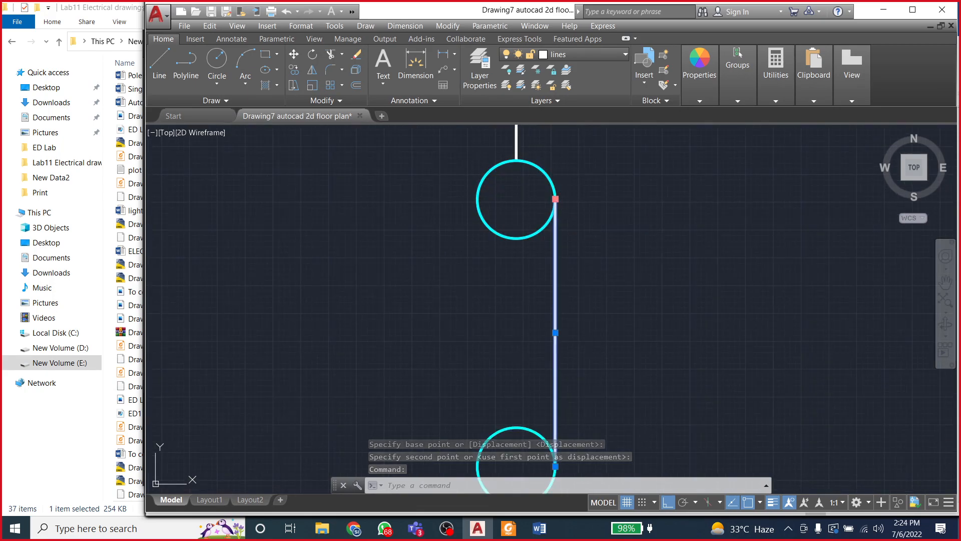
{"action": "left_click", "coordinate": [556, 199]}
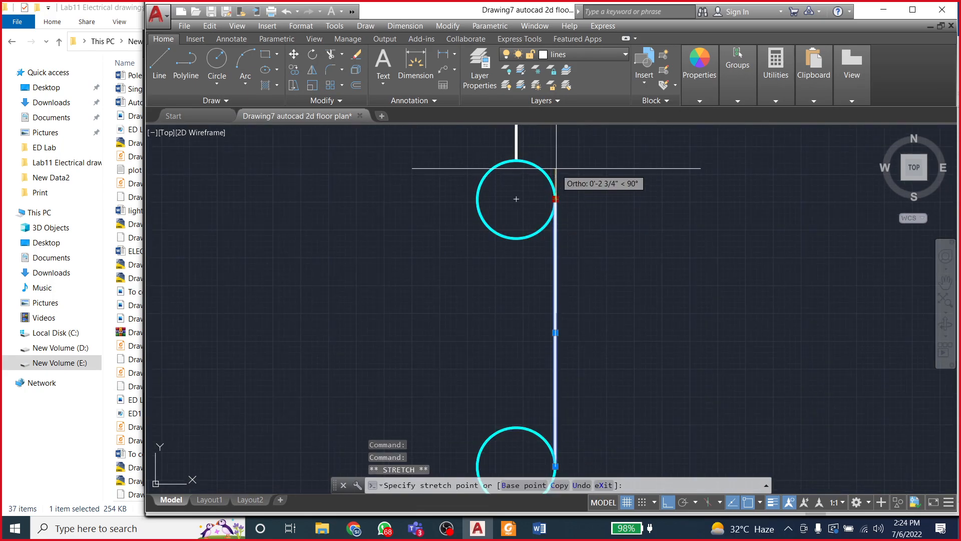
{"action": "left_click", "coordinate": [555, 166]}
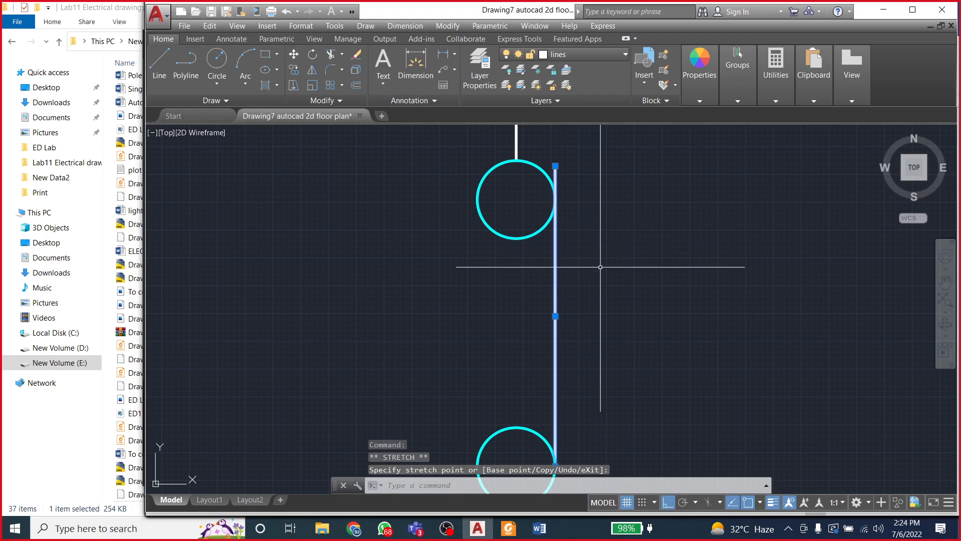
{"action": "scroll", "coordinate": [587, 288], "scroll_direction": "down", "scroll_amount": 2}
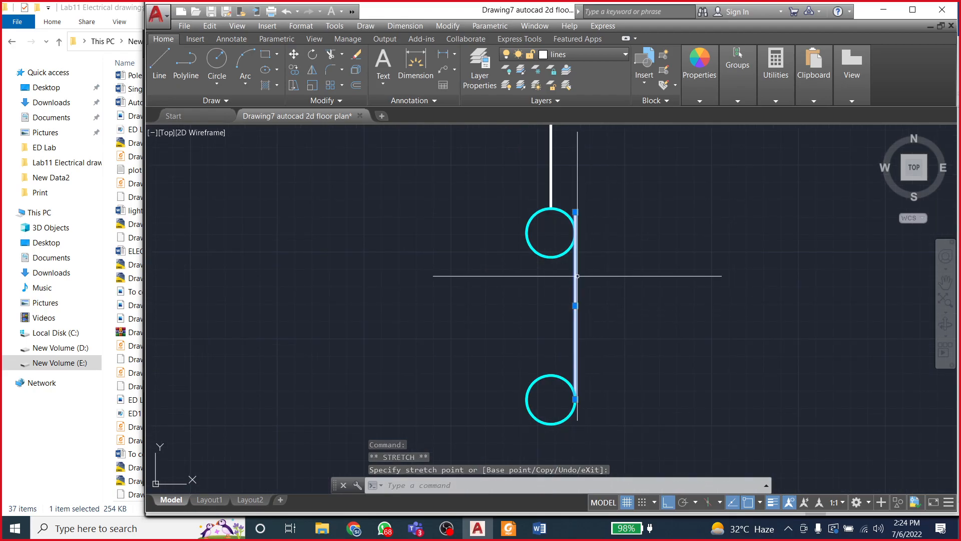
{"action": "key", "text": "Escape"}
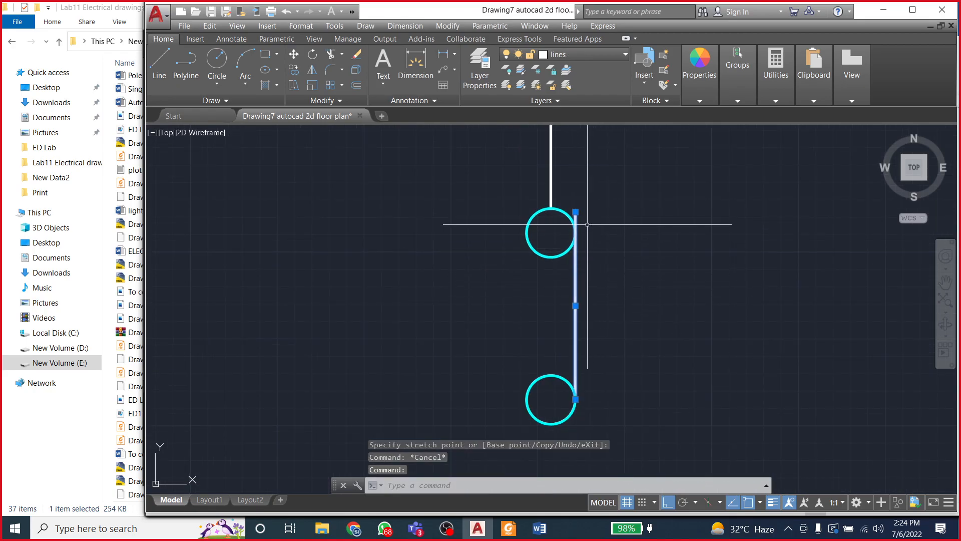
Step: Move the contact line beside the small circles slightly straight down from its upper end
{"action": "left_click", "coordinate": [576, 305]}
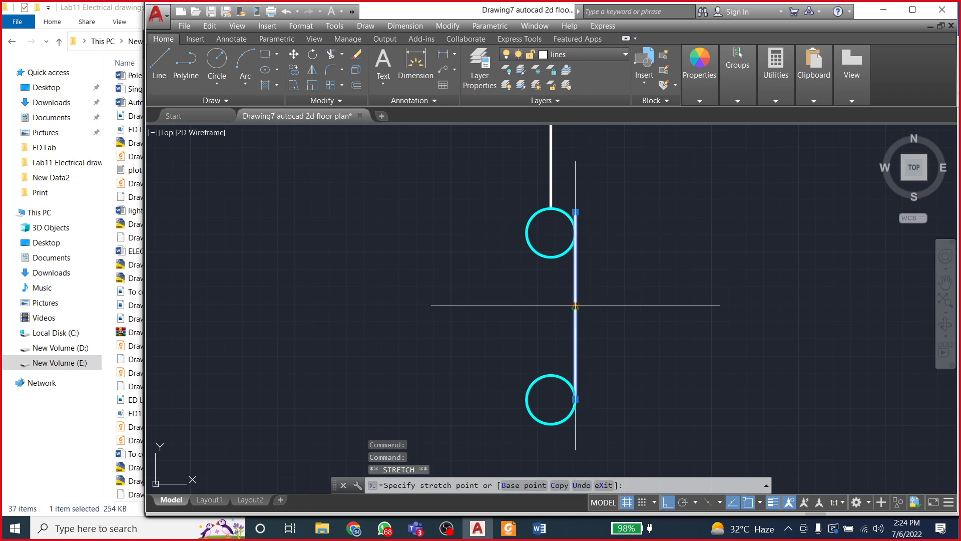
{"action": "key", "text": "Escape"}
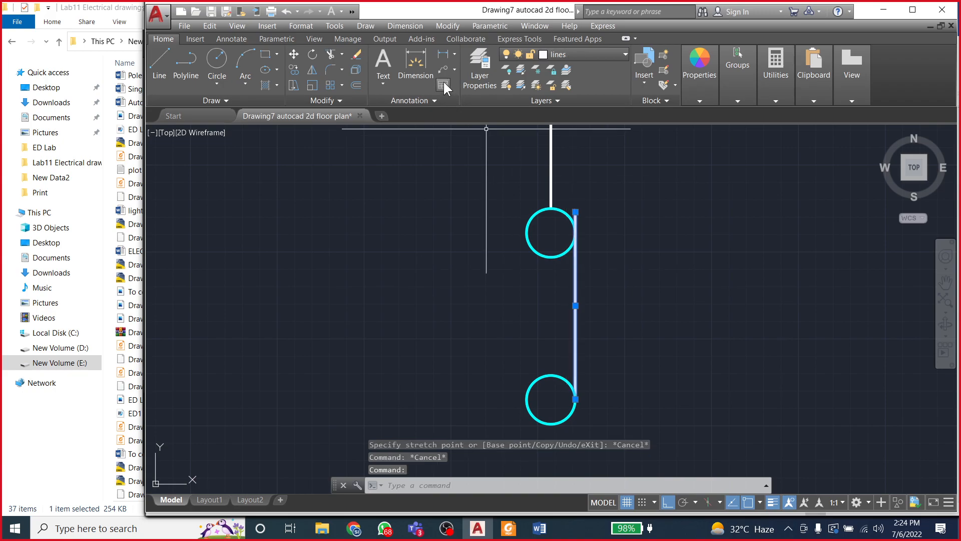
{"action": "left_click", "coordinate": [294, 53]}
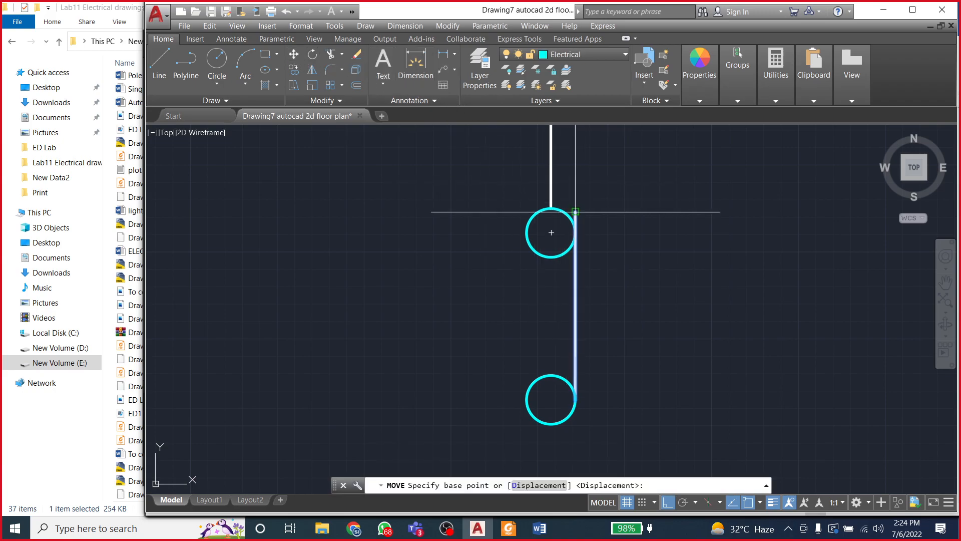
{"action": "left_click", "coordinate": [576, 211]}
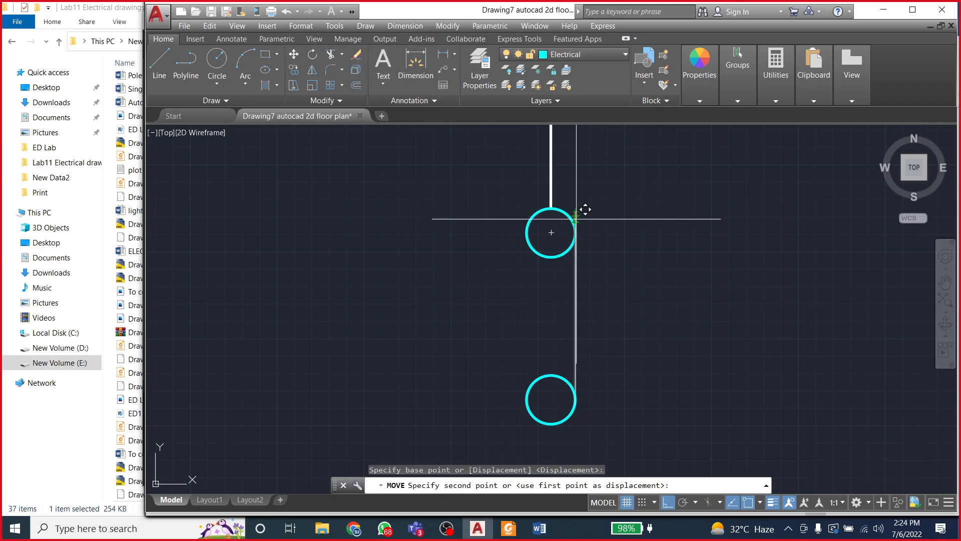
{"action": "left_click", "coordinate": [576, 218]}
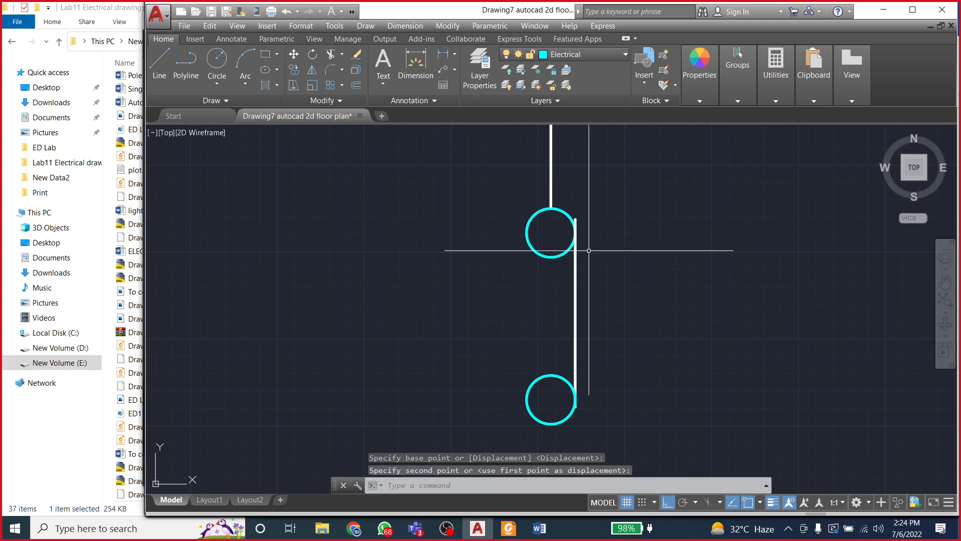
Step: Stretch the contact line's lower end slightly further down beside the lower small circle
{"action": "left_click", "coordinate": [575, 265]}
{"action": "scroll", "coordinate": [592, 305], "scroll_direction": "down", "scroll_amount": 2}
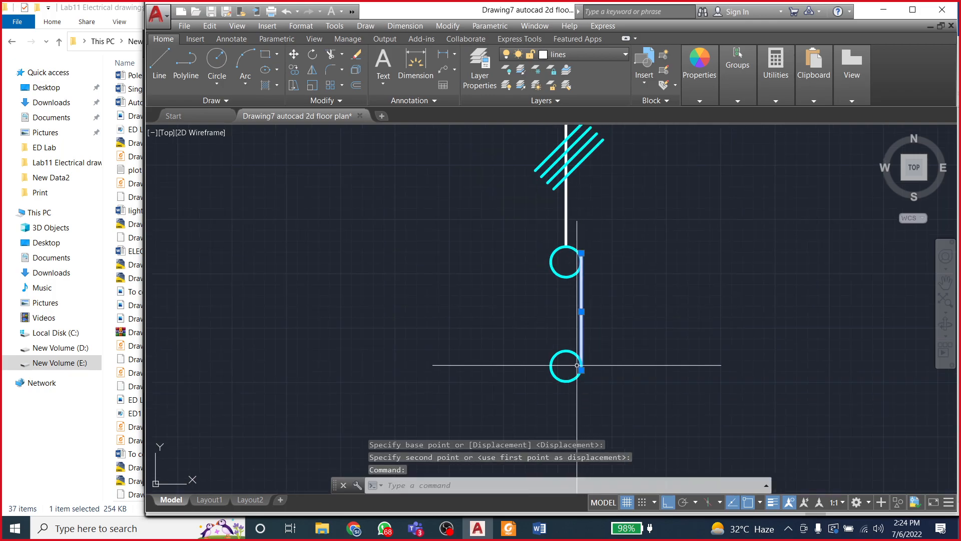
{"action": "mouse_move", "coordinate": [581, 370]}
{"action": "scroll", "coordinate": [584, 382], "scroll_direction": "up", "scroll_amount": 5}
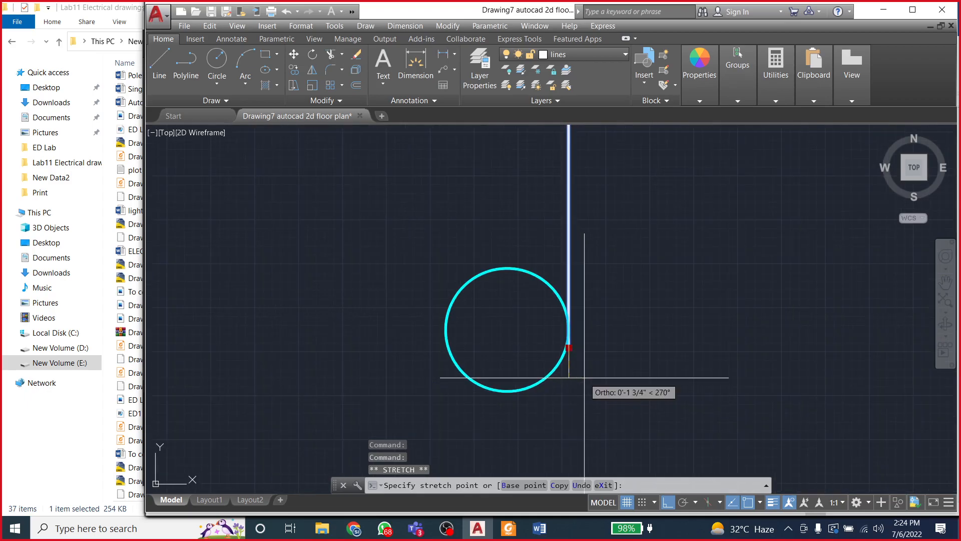
{"action": "key", "text": "Escape"}
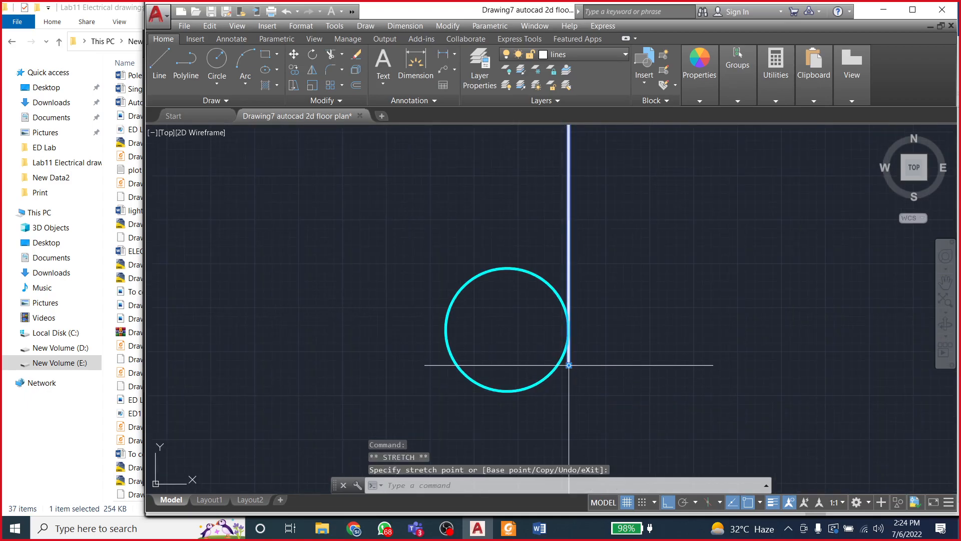
{"action": "key", "text": "Escape"}
{"action": "scroll", "coordinate": [596, 356], "scroll_direction": "down", "scroll_amount": 5}
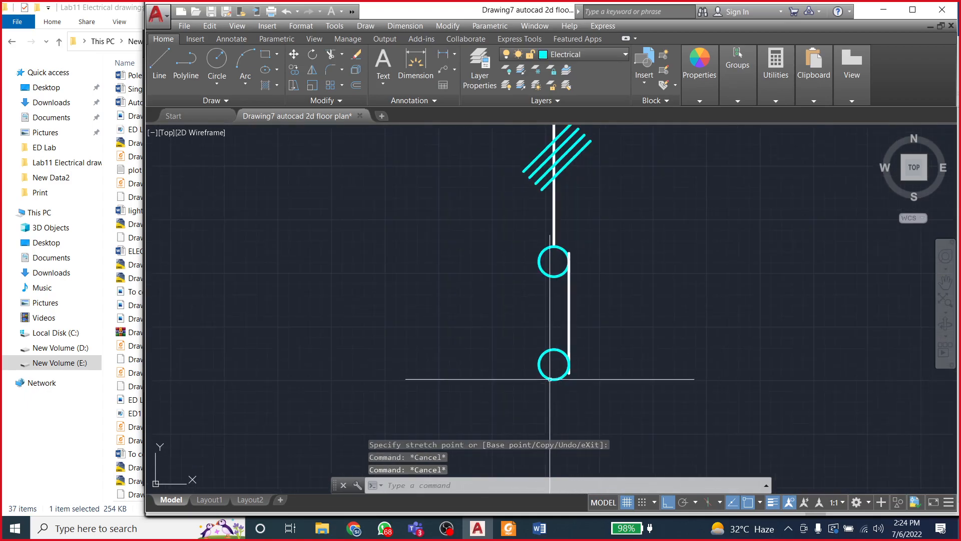
Step: Copy the vertical segment above the upper small circle from its upper end to that circle's bottom quadrant
{"action": "left_click", "coordinate": [553, 226]}
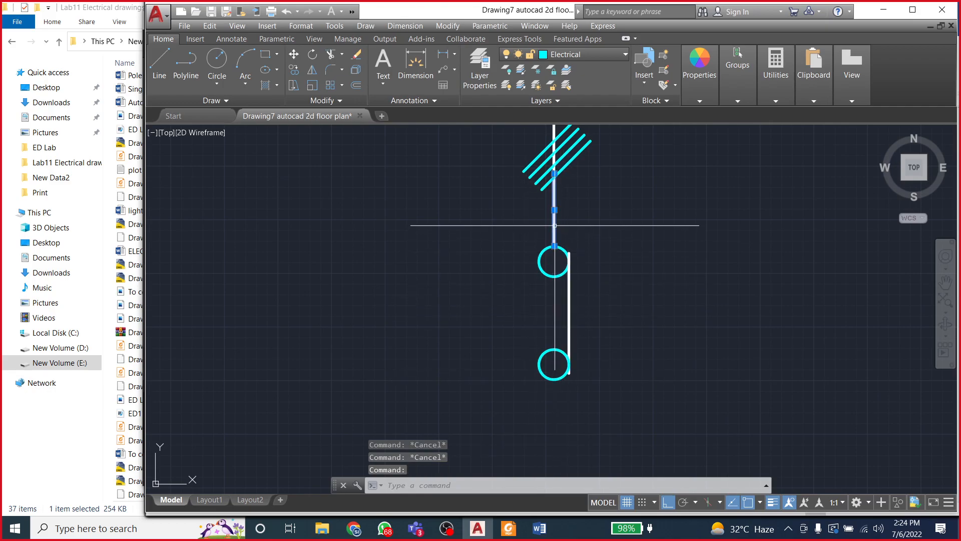
{"action": "left_click", "coordinate": [295, 68]}
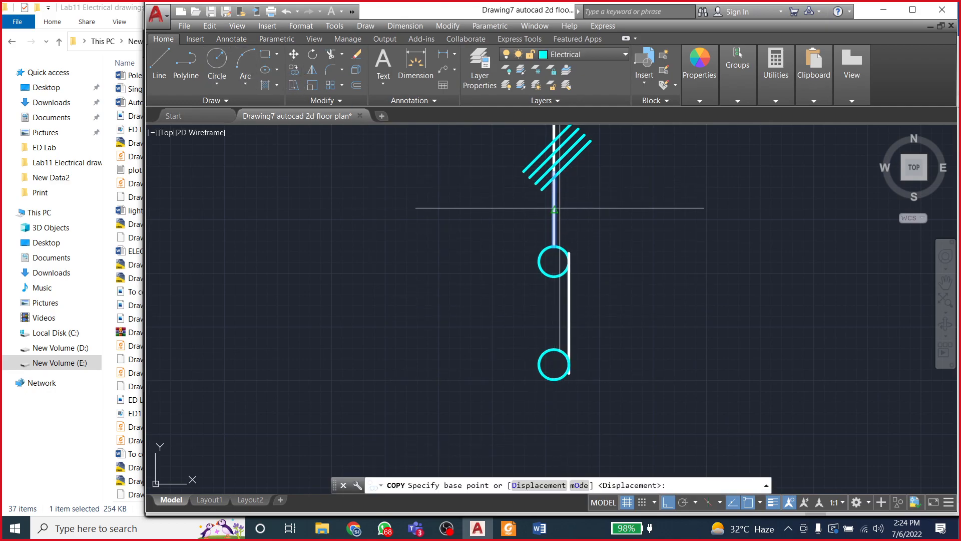
{"action": "left_click", "coordinate": [554, 173]}
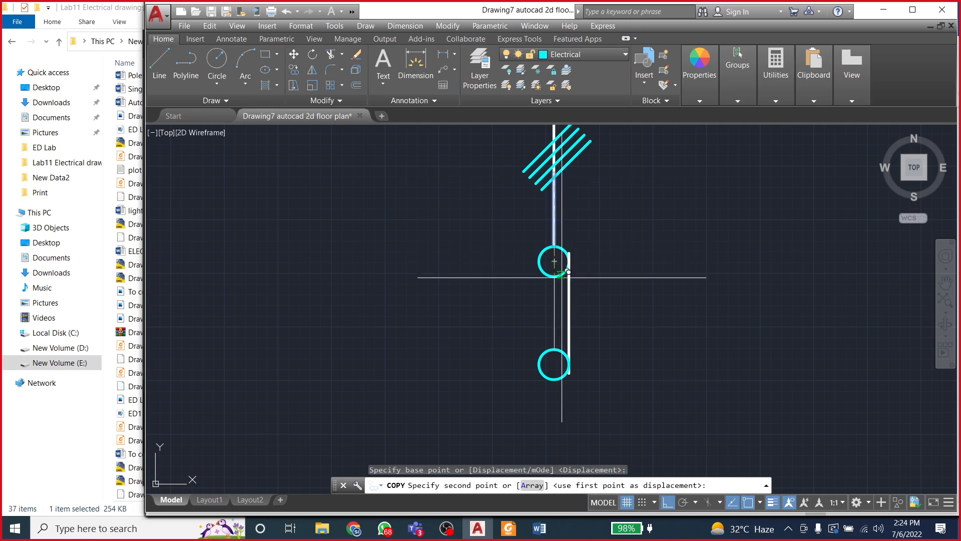
{"action": "key", "text": "Escape"}
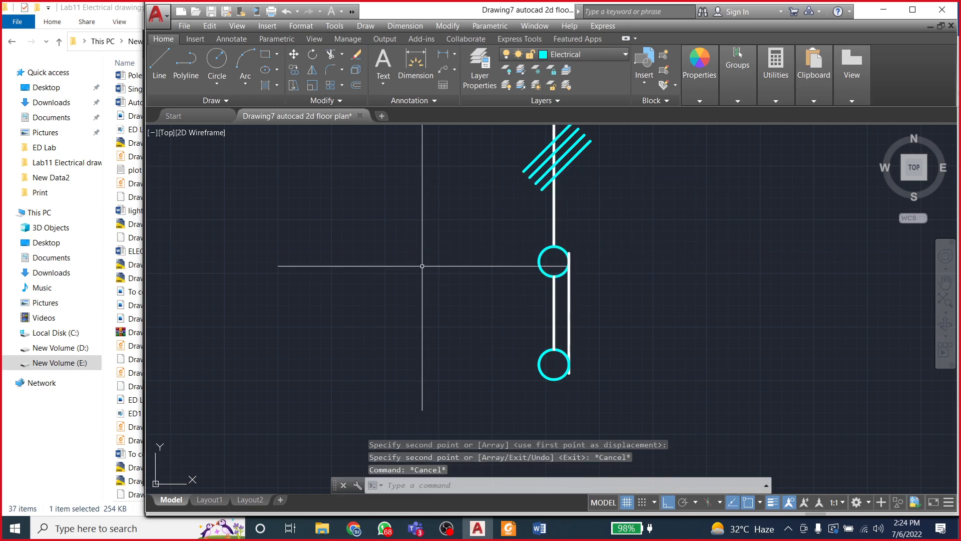
Step: Draw a circle of radius 20 centred on the midpoint of the segment between the two small circles
{"action": "left_click", "coordinate": [217, 59]}
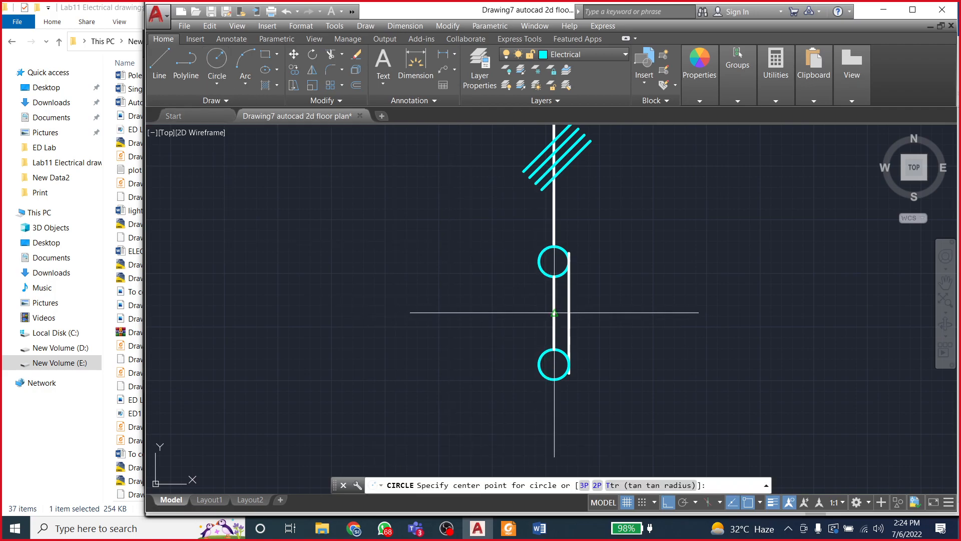
{"action": "left_click", "coordinate": [555, 313]}
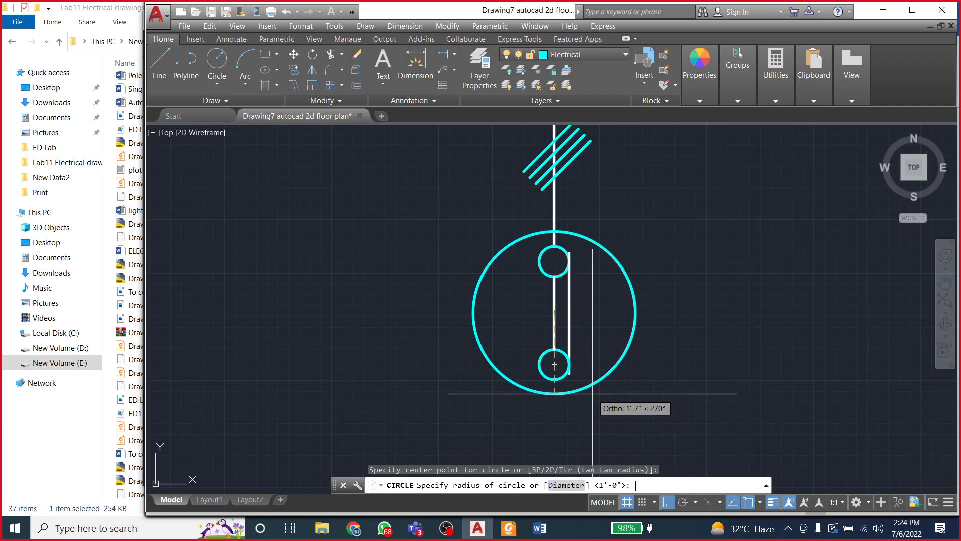
{"action": "type", "text": "20"}
{"action": "key", "text": "Return"}
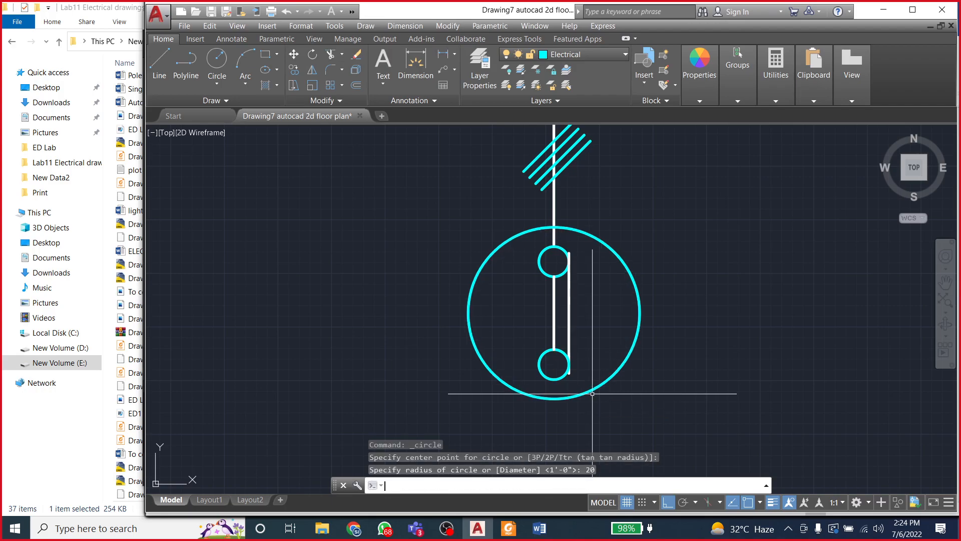
Step: Delete the helper segment between the two small circles inside the large circle
{"action": "left_click", "coordinate": [554, 328]}
{"action": "key", "text": "Delete"}
{"action": "scroll", "coordinate": [429, 271], "scroll_direction": "down", "scroll_amount": 5}
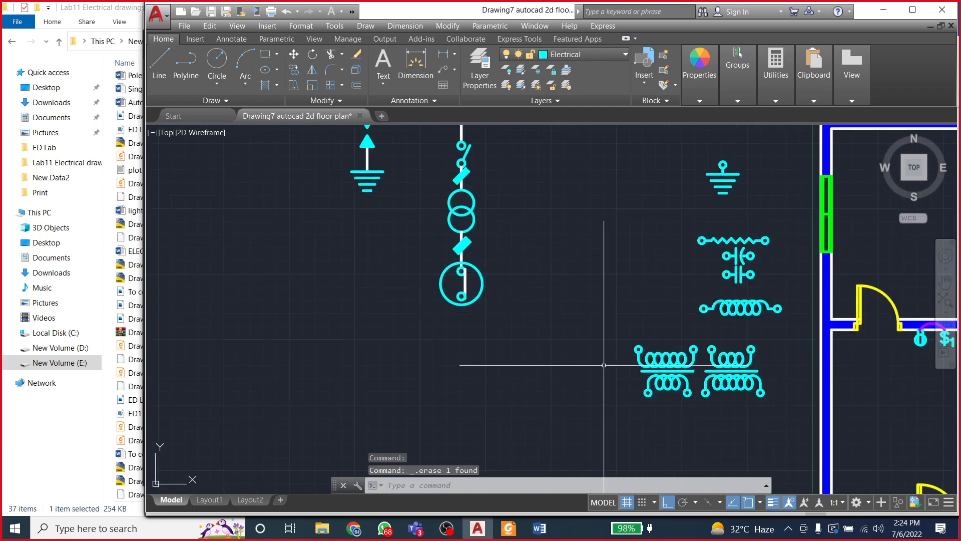
{"action": "scroll", "coordinate": [476, 301], "scroll_direction": "up", "scroll_amount": 2}
{"action": "scroll", "coordinate": [498, 313], "scroll_direction": "down", "scroll_amount": 2}
{"action": "scroll", "coordinate": [502, 302], "scroll_direction": "up", "scroll_amount": 2}
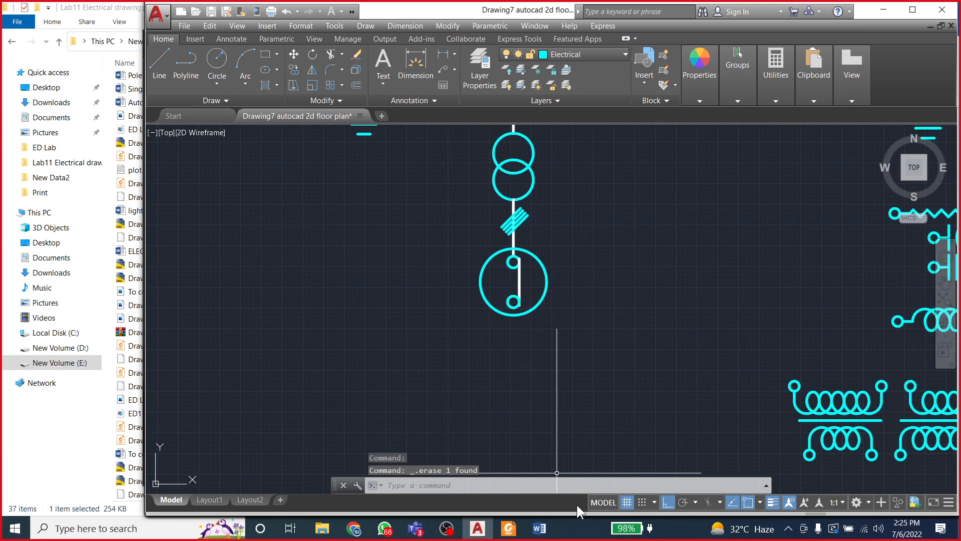
Step: Consult the reference diagram in Word and copy the vertical segment above the breaker's upper small circle to the large circle's bottom quadrant
{"action": "left_click", "coordinate": [539, 528]}
{"action": "scroll", "coordinate": [562, 427], "scroll_direction": "down", "scroll_amount": 5}
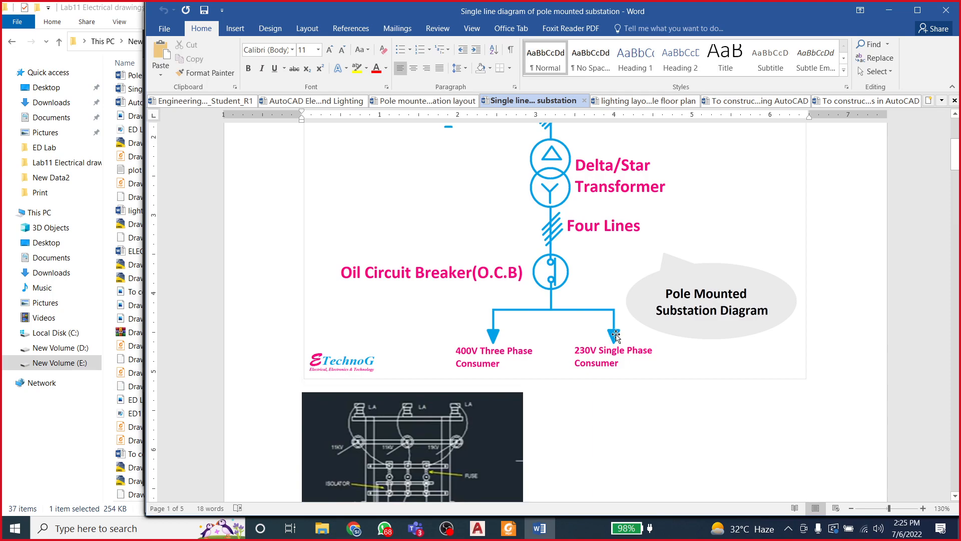
{"action": "left_click", "coordinate": [540, 528]}
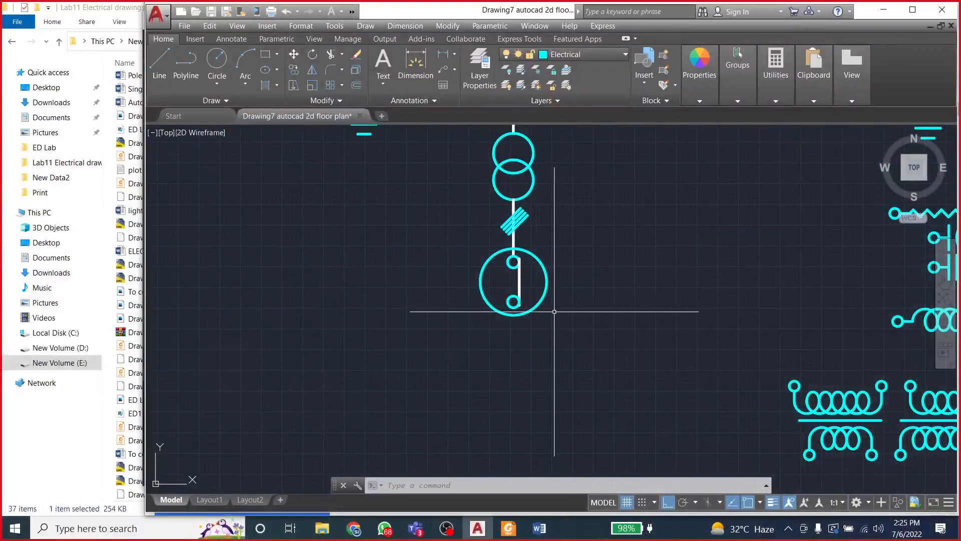
{"action": "scroll", "coordinate": [538, 273], "scroll_direction": "down", "scroll_amount": 2}
{"action": "scroll", "coordinate": [542, 274], "scroll_direction": "up", "scroll_amount": 5}
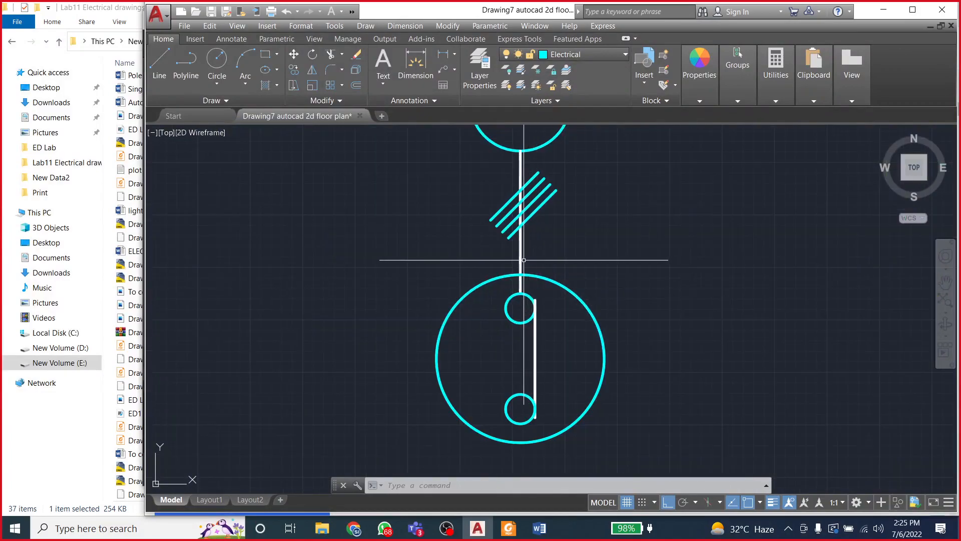
{"action": "left_click", "coordinate": [521, 260]}
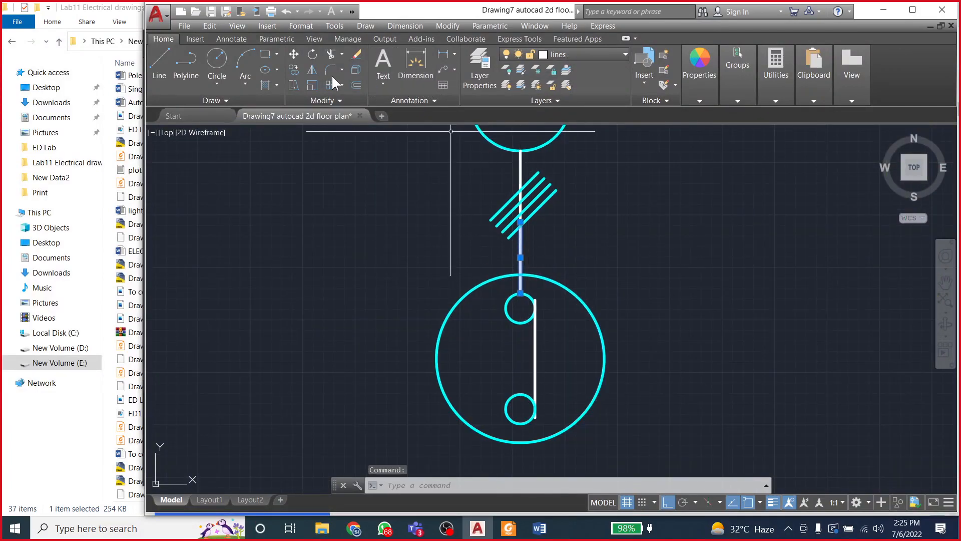
{"action": "left_click", "coordinate": [295, 70]}
{"action": "left_click", "coordinate": [520, 222]}
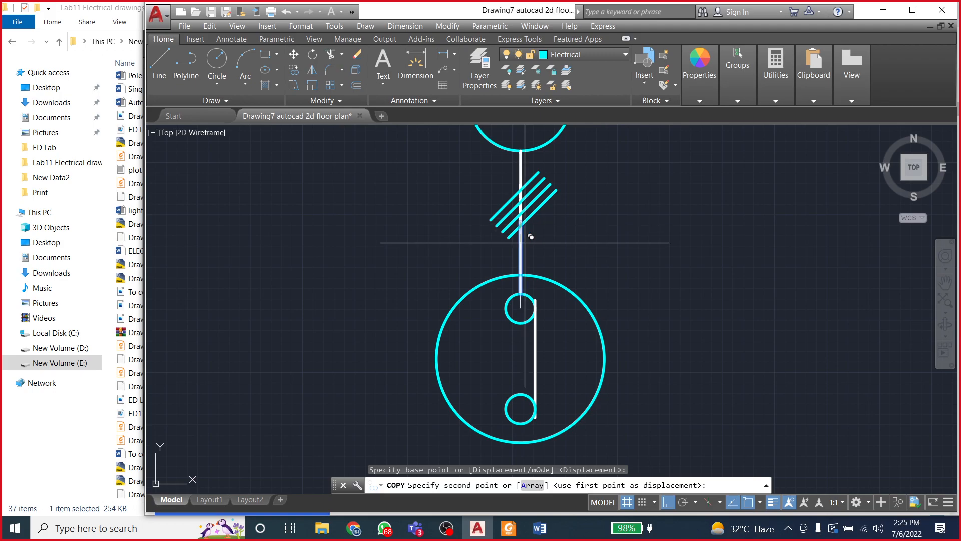
{"action": "scroll", "coordinate": [522, 448], "scroll_direction": "down", "scroll_amount": 5}
{"action": "scroll", "coordinate": [528, 400], "scroll_direction": "up", "scroll_amount": 7}
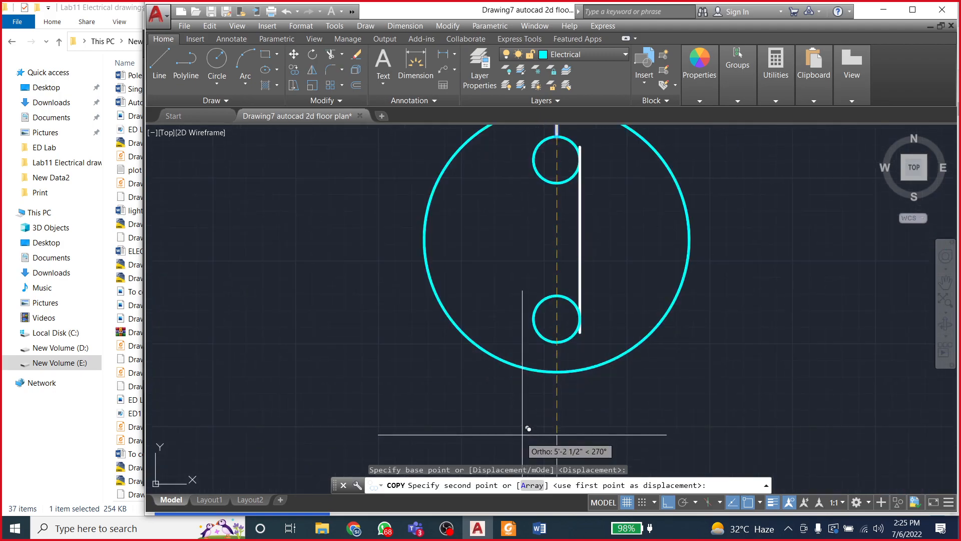
{"action": "left_click", "coordinate": [565, 368]}
{"action": "scroll", "coordinate": [555, 320], "scroll_direction": "down", "scroll_amount": 3}
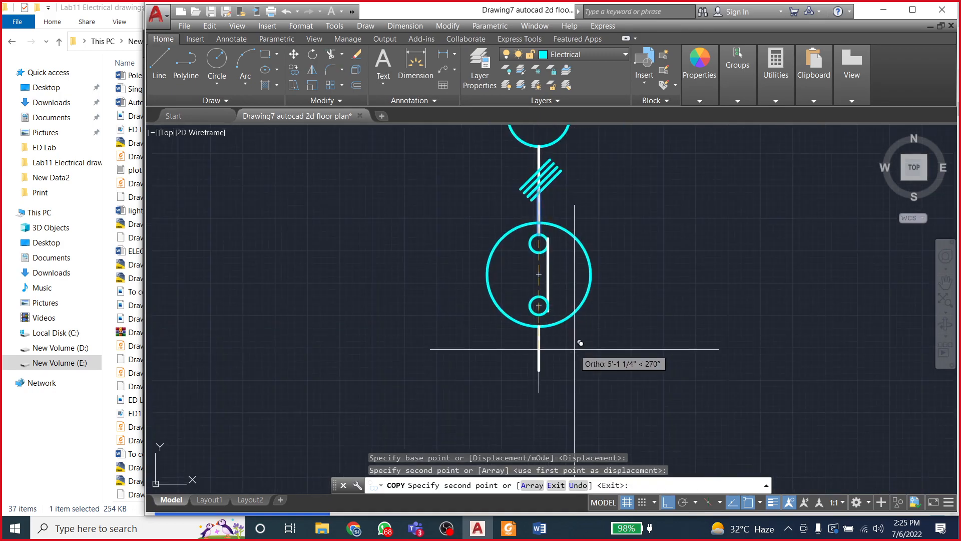
{"action": "key", "text": "Escape"}
Step: Copy the upper bus bar from its midpoint to the lower end of the vertical line below the oil circuit breaker
{"action": "scroll", "coordinate": [607, 370], "scroll_direction": "down", "scroll_amount": 3}
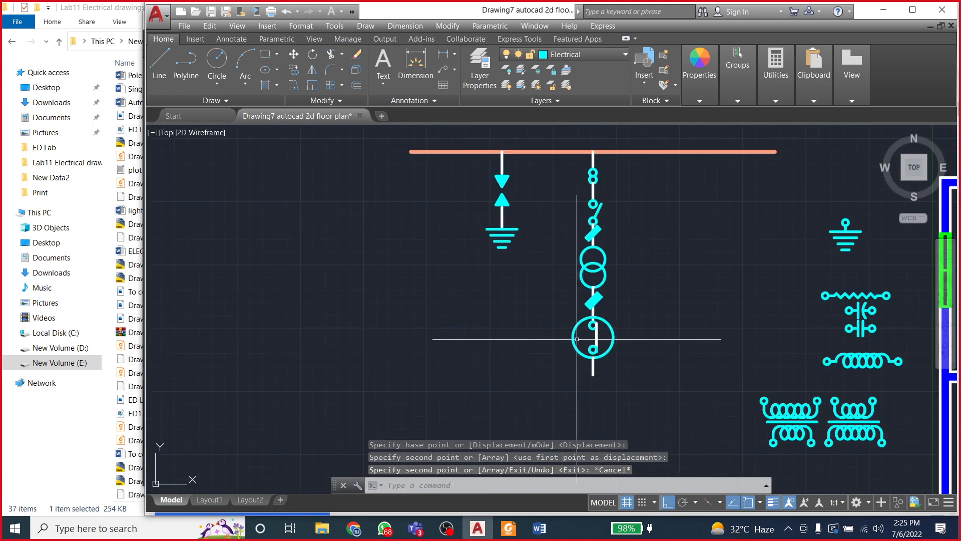
{"action": "left_click", "coordinate": [535, 152]}
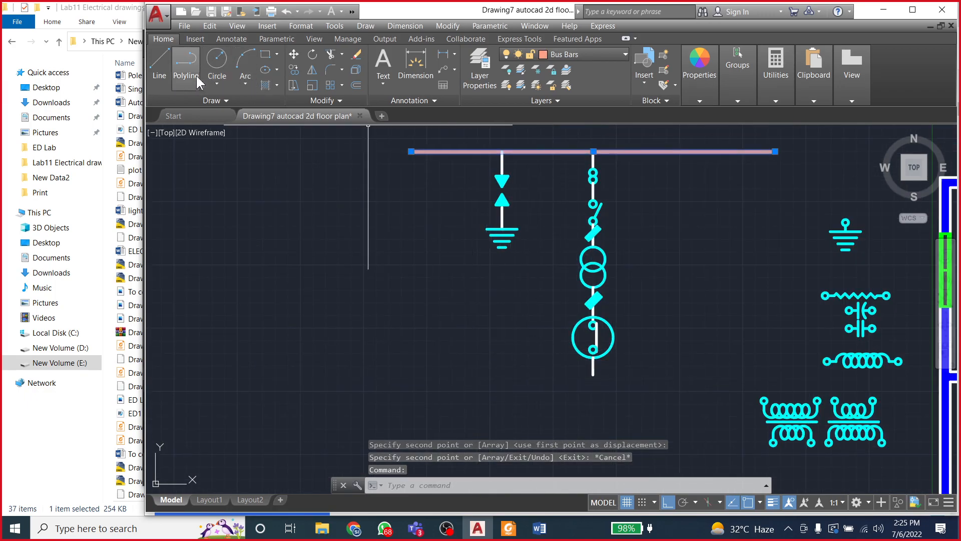
{"action": "left_click", "coordinate": [294, 71]}
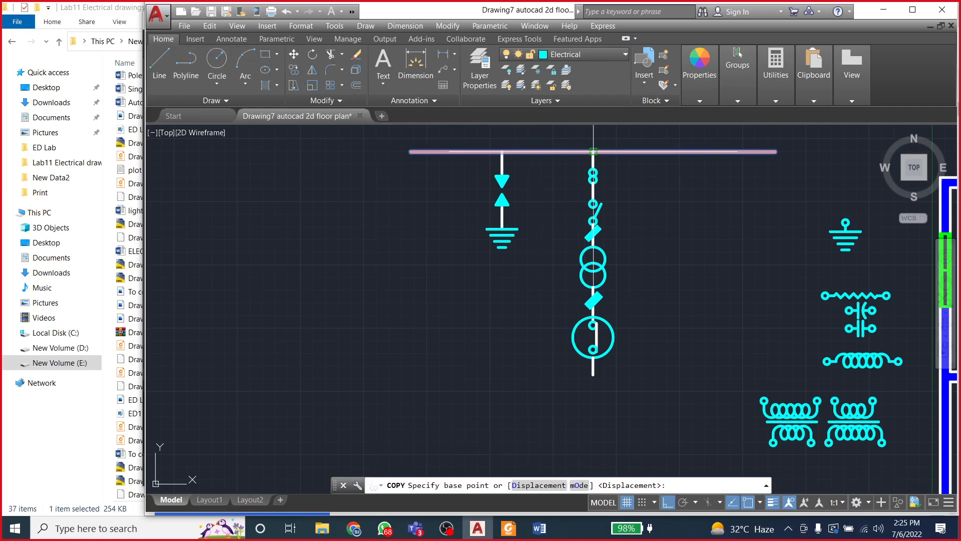
{"action": "left_click", "coordinate": [593, 151]}
{"action": "left_click", "coordinate": [594, 375]}
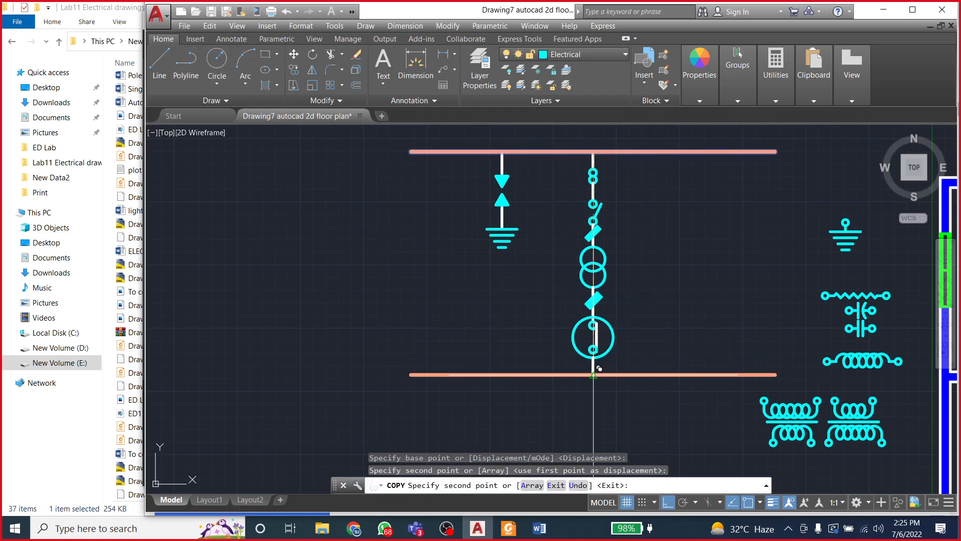
{"action": "key", "text": "Escape"}
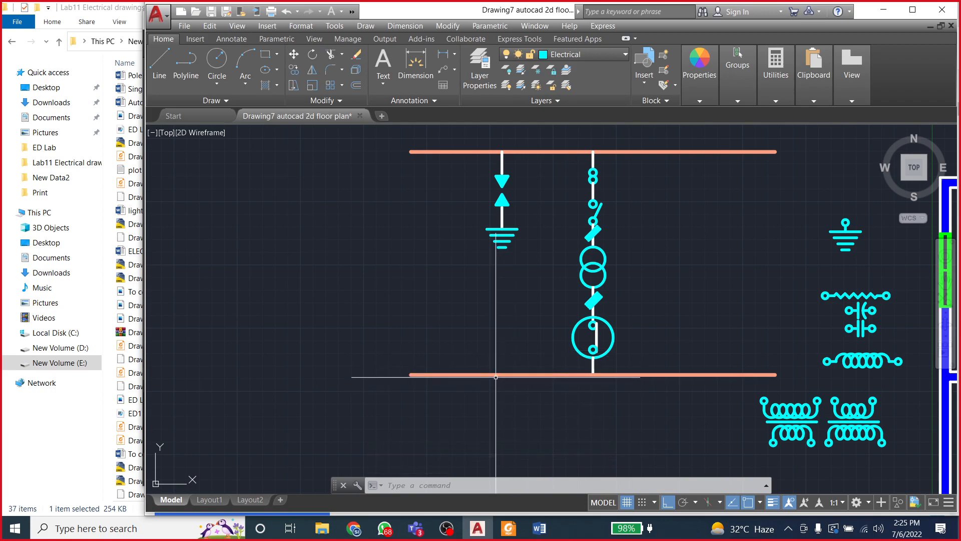
Step: Divide the lower bus bar into 4 equal segments with the DIVIDE command
{"action": "left_click", "coordinate": [162, 70]}
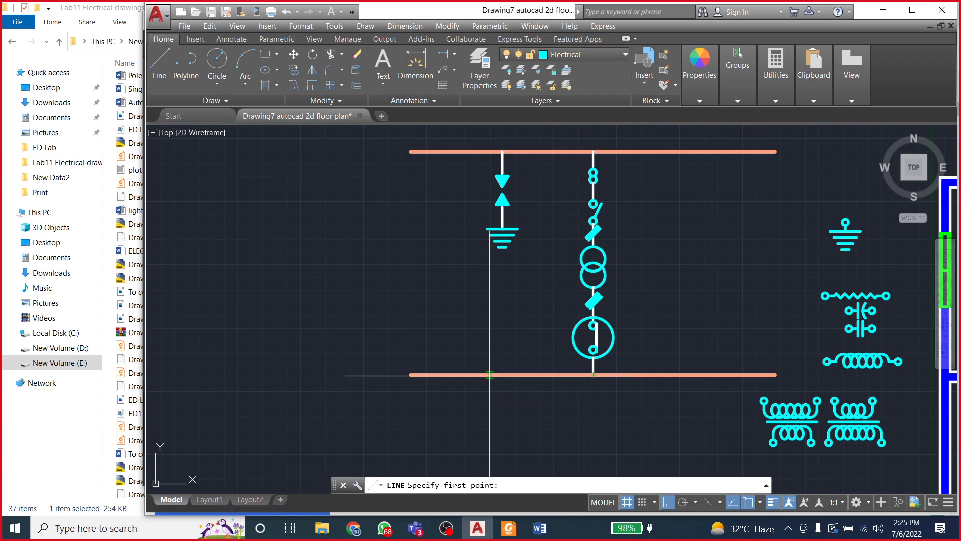
{"action": "key", "text": "Escape"}
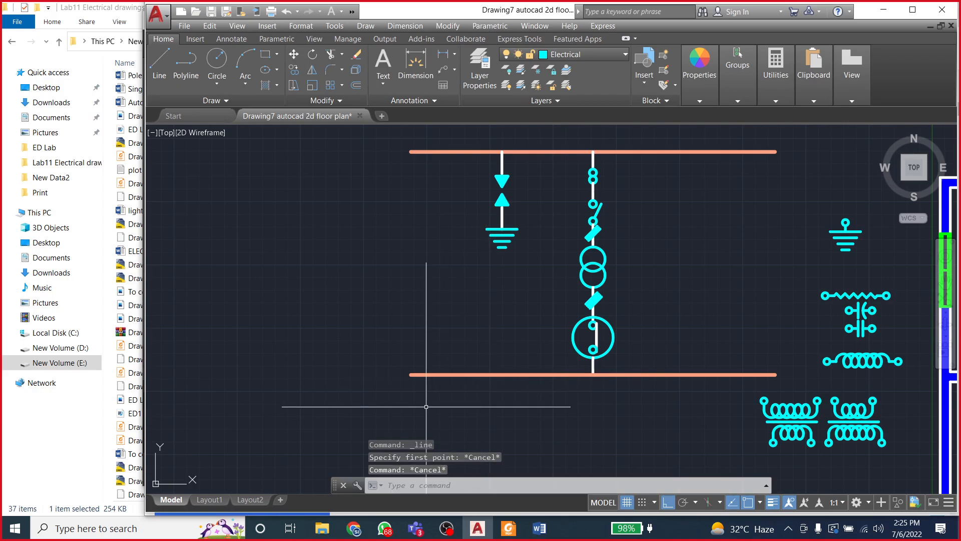
{"action": "type", "text": "div"}
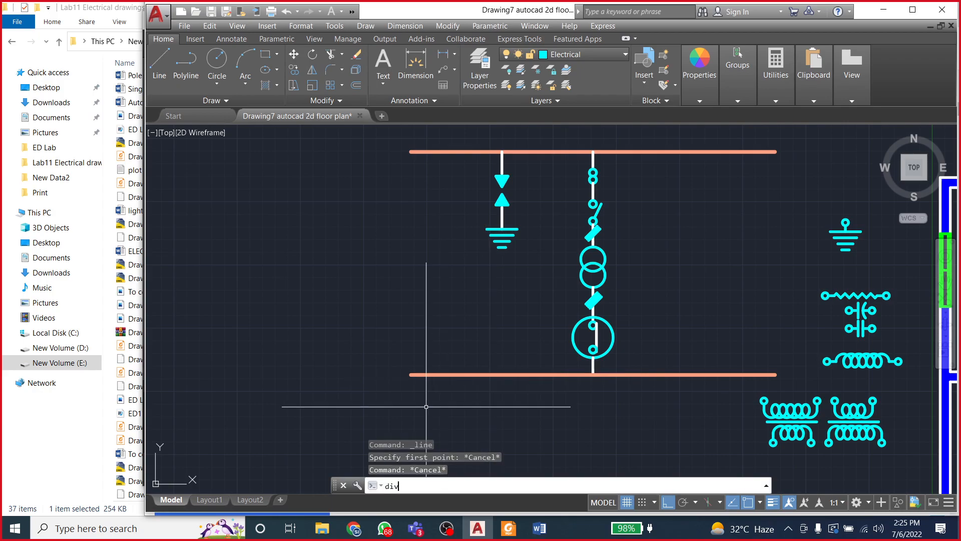
{"action": "key", "text": "Return"}
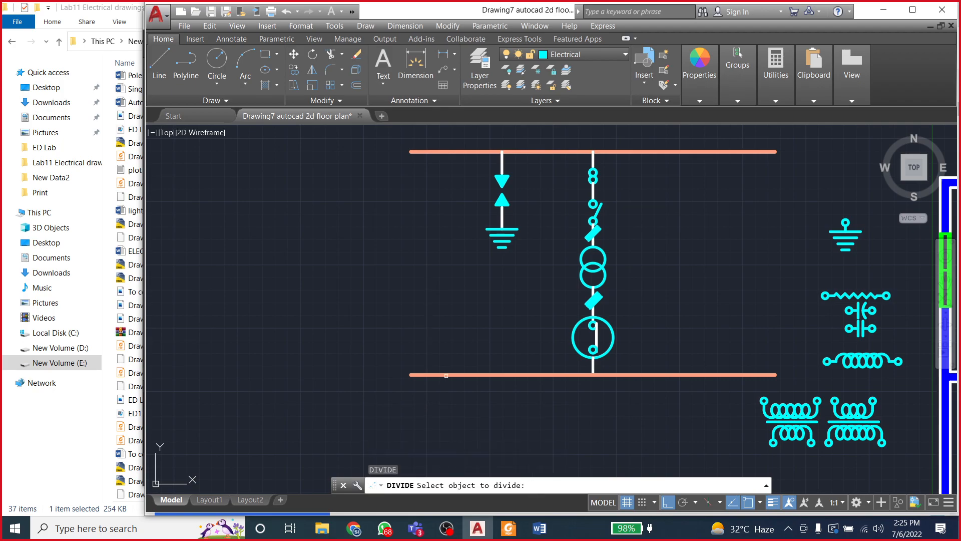
{"action": "left_click", "coordinate": [447, 375]}
{"action": "right_click", "coordinate": [448, 374]}
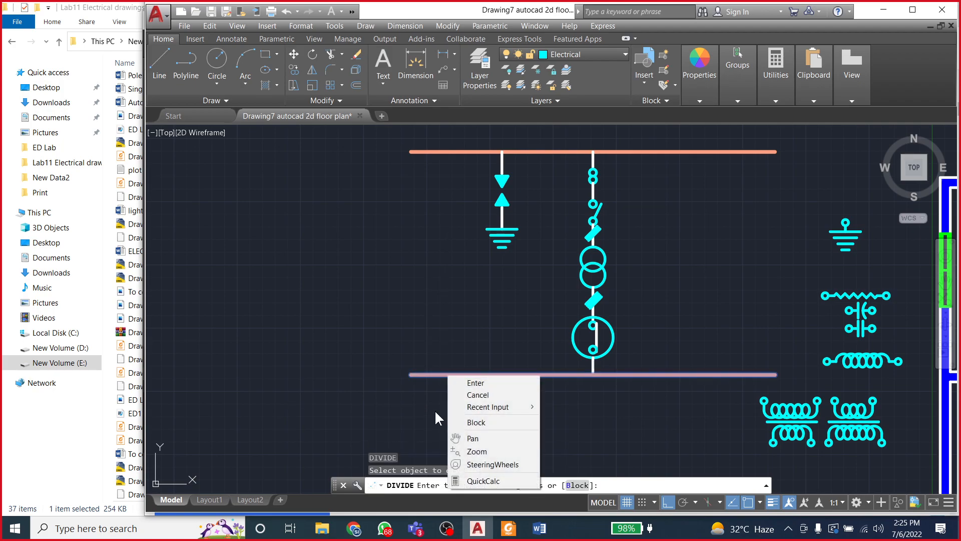
{"action": "left_click", "coordinate": [481, 382]}
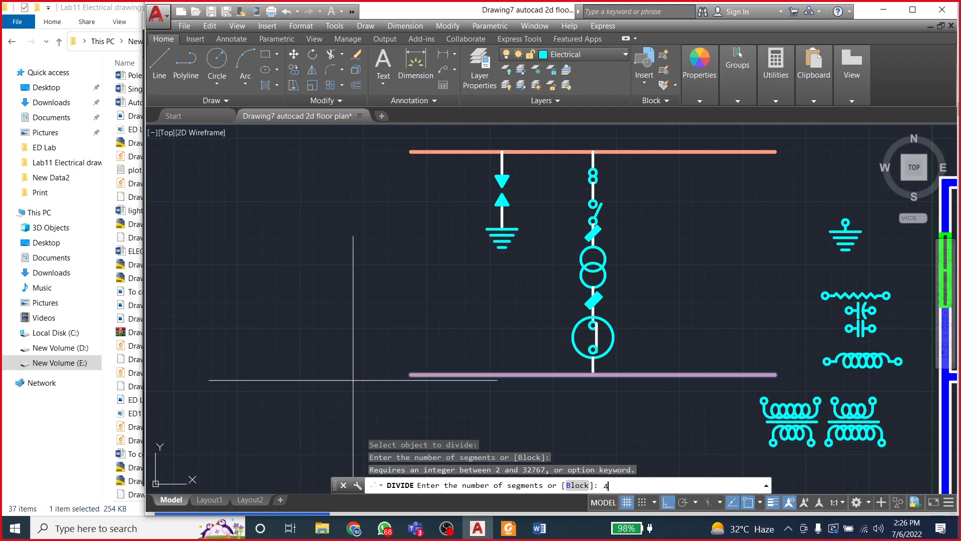
{"action": "type", "text": "4"}
{"action": "key", "text": "Return"}
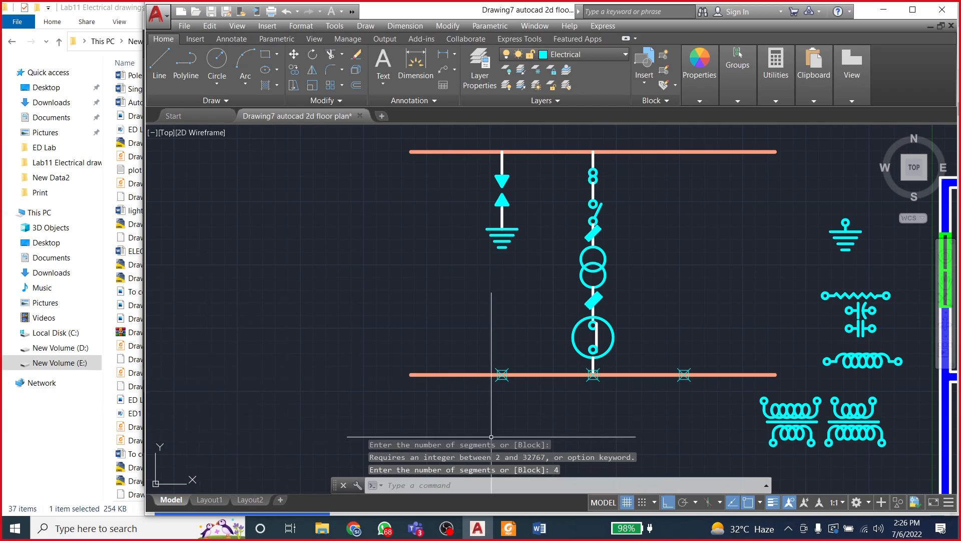
{"action": "scroll", "coordinate": [508, 384], "scroll_direction": "up", "scroll_amount": 2}
{"action": "scroll", "coordinate": [507, 385], "scroll_direction": "up", "scroll_amount": 2}
{"action": "scroll", "coordinate": [503, 388], "scroll_direction": "down", "scroll_amount": 2}
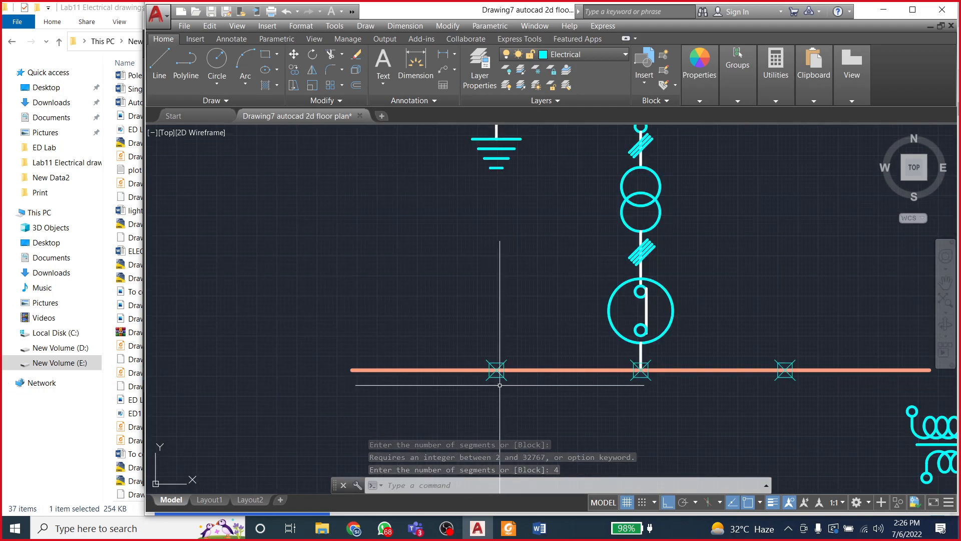
{"action": "left_click", "coordinate": [336, 53]}
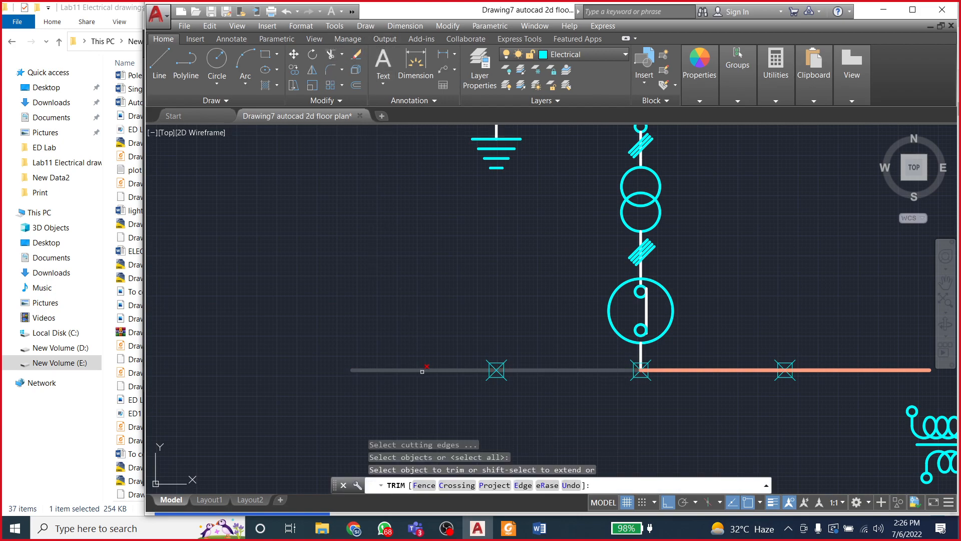
{"action": "key", "text": "Escape"}
{"action": "key", "text": "Escape"}
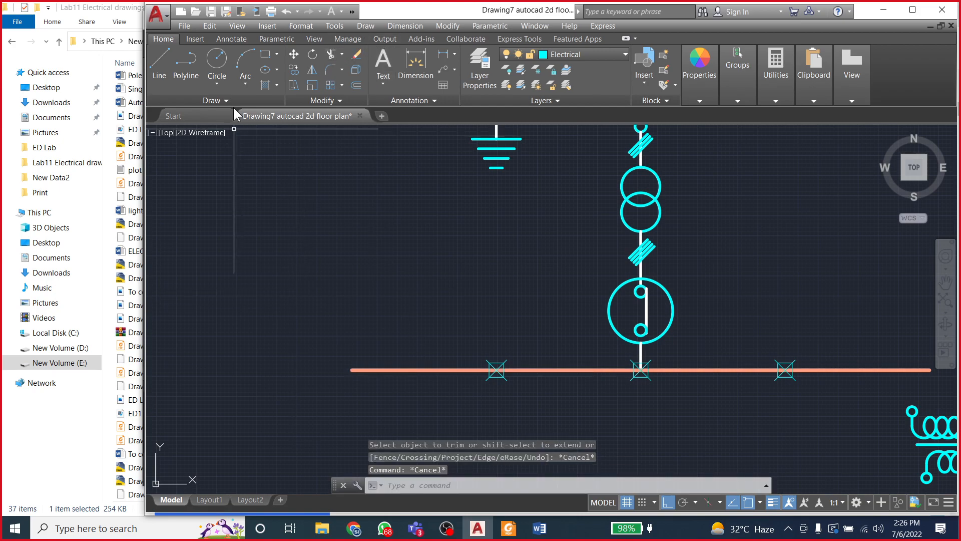
Step: Draw a vertical helper line crossing the lower bus bar through its left division point
{"action": "left_click", "coordinate": [158, 61]}
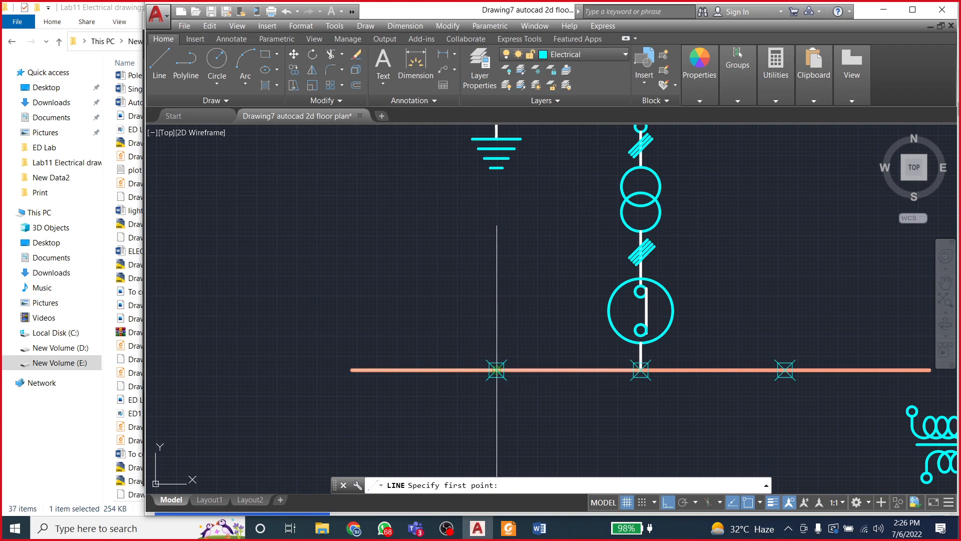
{"action": "left_click", "coordinate": [497, 324]}
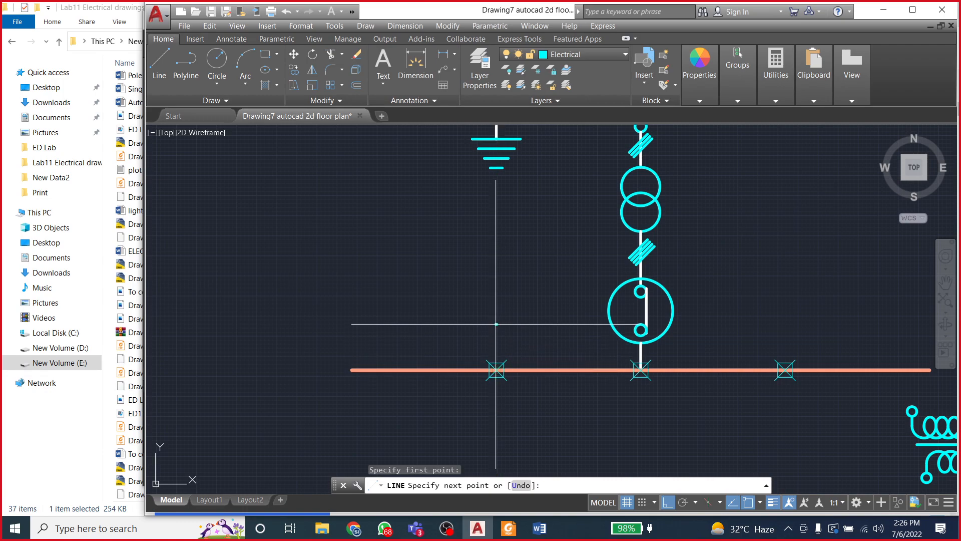
{"action": "left_click", "coordinate": [503, 414]}
{"action": "key", "text": "Escape"}
{"action": "key", "text": "Escape"}
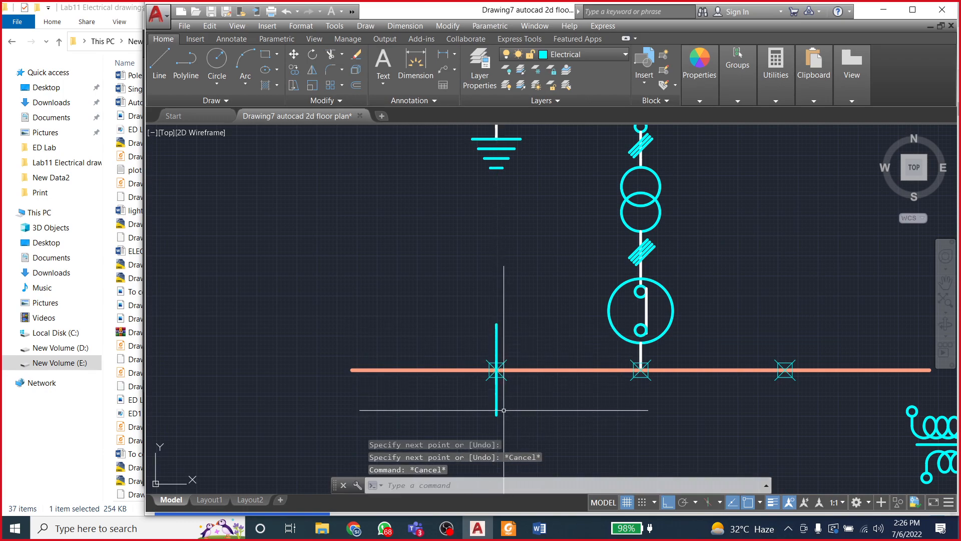
Step: Draw a second vertical helper line crossing the lower bus bar through its right division point
{"action": "left_click", "coordinate": [159, 66]}
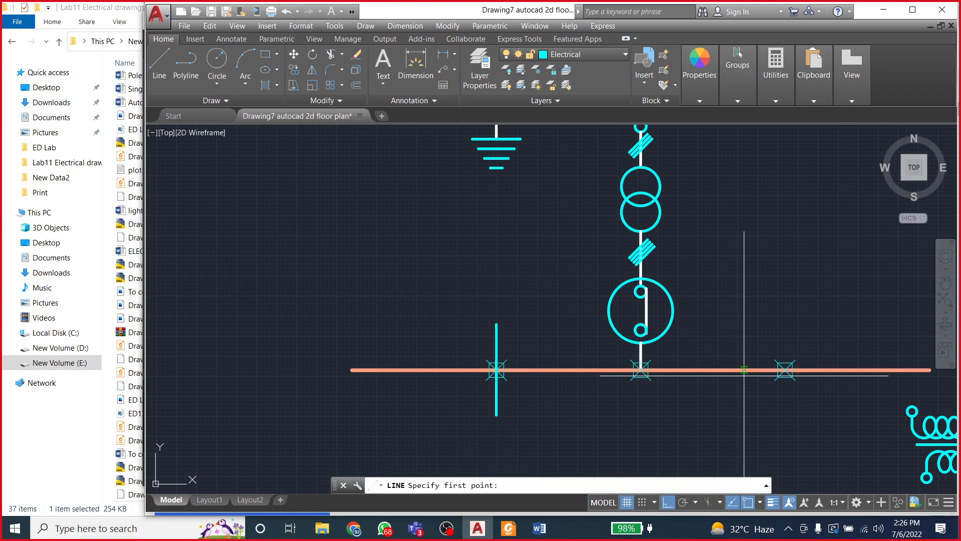
{"action": "left_click", "coordinate": [785, 339]}
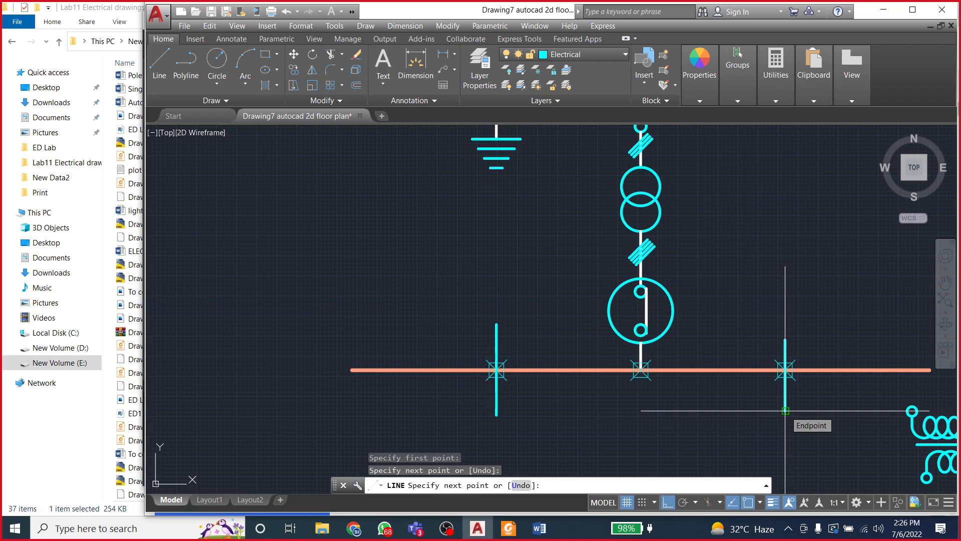
{"action": "left_click", "coordinate": [785, 410]}
{"action": "key", "text": "Escape"}
{"action": "key", "text": "Escape"}
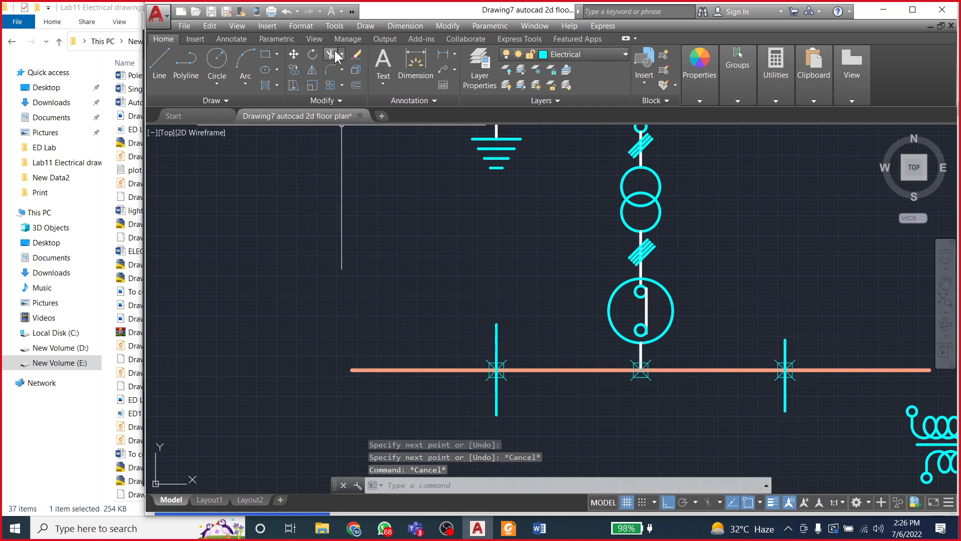
Step: Trim both outer ends of the lower bus bar back to the two vertical helper lines
{"action": "left_click", "coordinate": [330, 55]}
{"action": "key", "text": "Return"}
{"action": "left_click", "coordinate": [414, 370]}
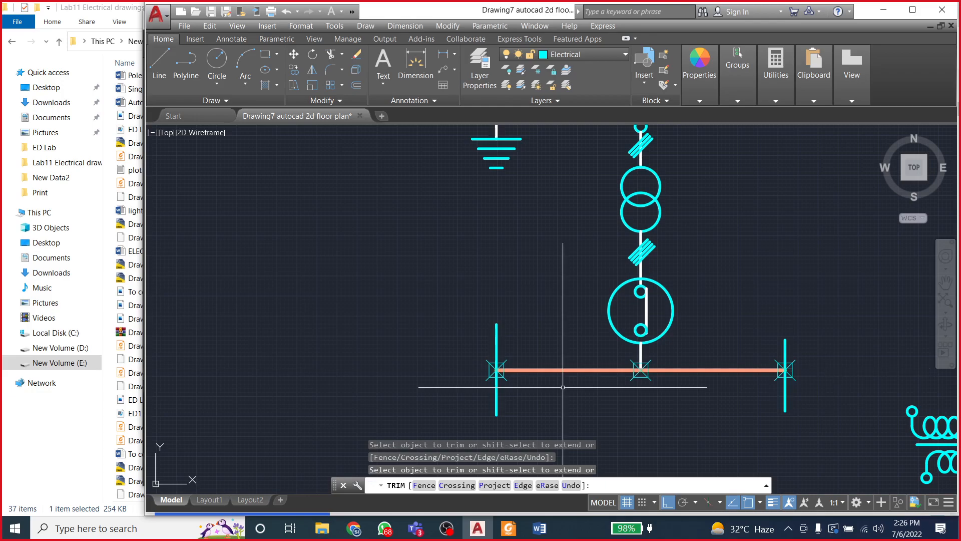
{"action": "key", "text": "Escape"}
Step: Delete the two vertical helper lines at the ends of the lower bus bar
{"action": "left_click", "coordinate": [498, 337]}
{"action": "key", "text": "Delete"}
{"action": "left_click", "coordinate": [784, 353]}
{"action": "key", "text": "Delete"}
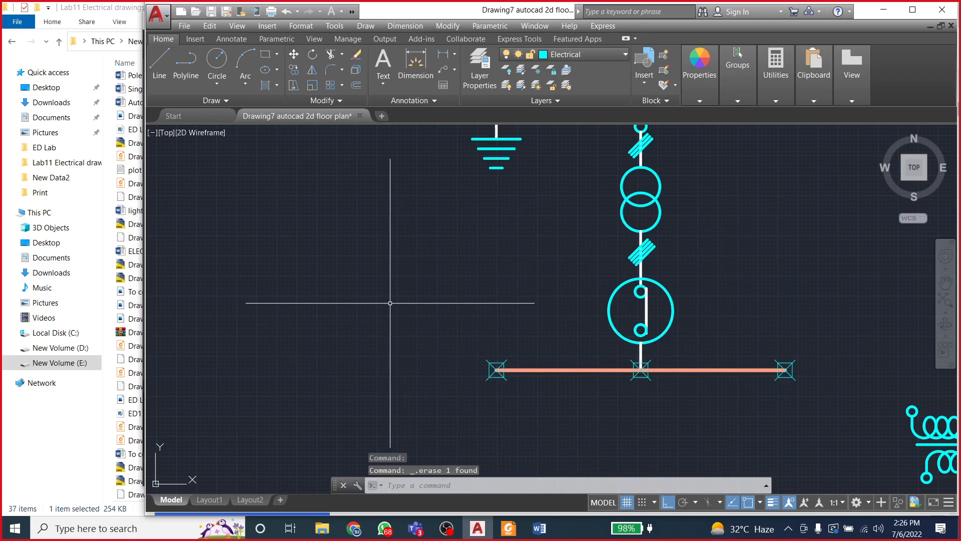
Step: Delete the three division point markers on the lower bus bar
{"action": "scroll", "coordinate": [389, 303], "scroll_direction": "down", "scroll_amount": 2}
{"action": "scroll", "coordinate": [343, 346], "scroll_direction": "down", "scroll_amount": 2}
{"action": "scroll", "coordinate": [383, 347], "scroll_direction": "up", "scroll_amount": 2}
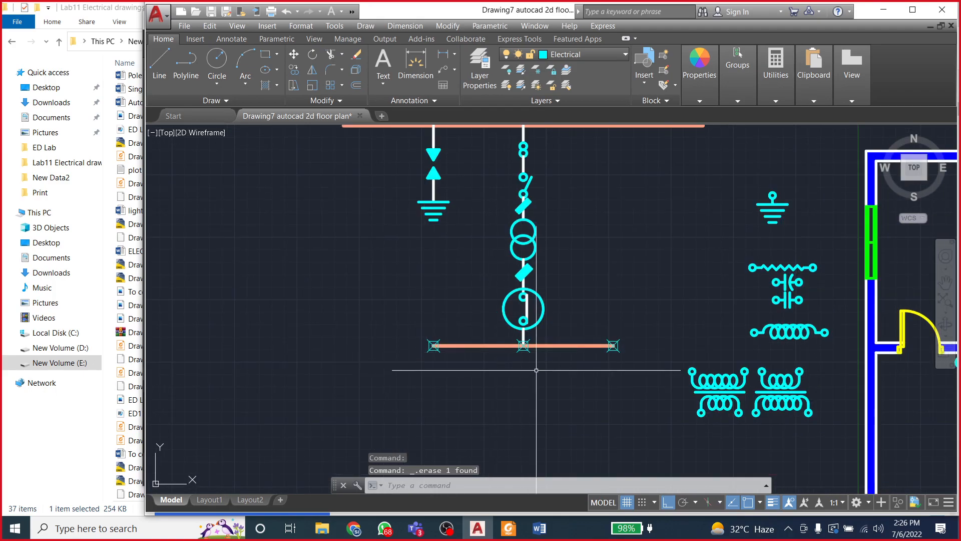
{"action": "scroll", "coordinate": [617, 343], "scroll_direction": "up", "scroll_amount": 4}
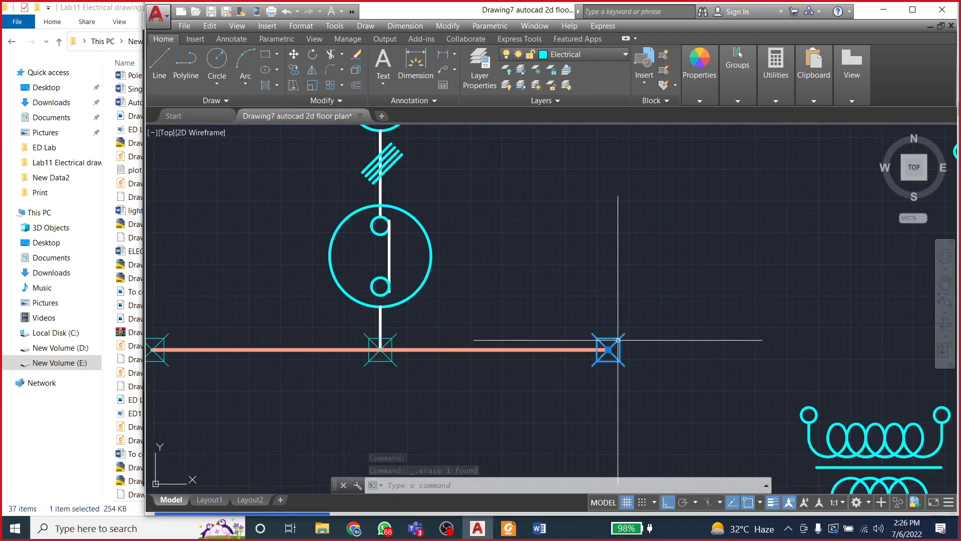
{"action": "key", "text": "Delete"}
{"action": "left_click", "coordinate": [387, 341]}
{"action": "key", "text": "Delete"}
{"action": "scroll", "coordinate": [409, 340], "scroll_direction": "down", "scroll_amount": 2}
{"action": "left_click", "coordinate": [255, 337]}
{"action": "key", "text": "Delete"}
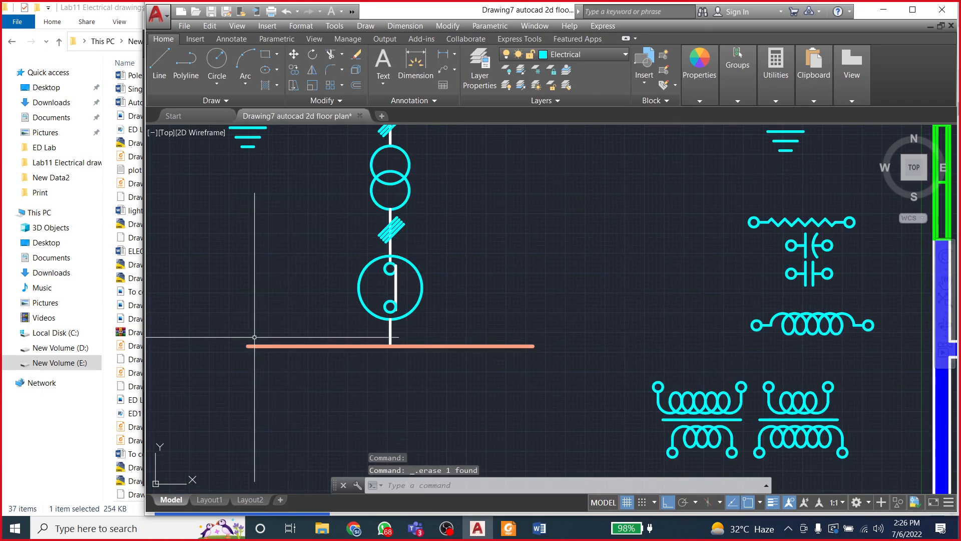
Step: Copy the lightning arrester's upper downward arrow with its lead from the upper bus bar to both ends of the lower bus bar
{"action": "scroll", "coordinate": [254, 337], "scroll_direction": "down", "scroll_amount": 3}
{"action": "scroll", "coordinate": [301, 275], "scroll_direction": "up", "scroll_amount": 5}
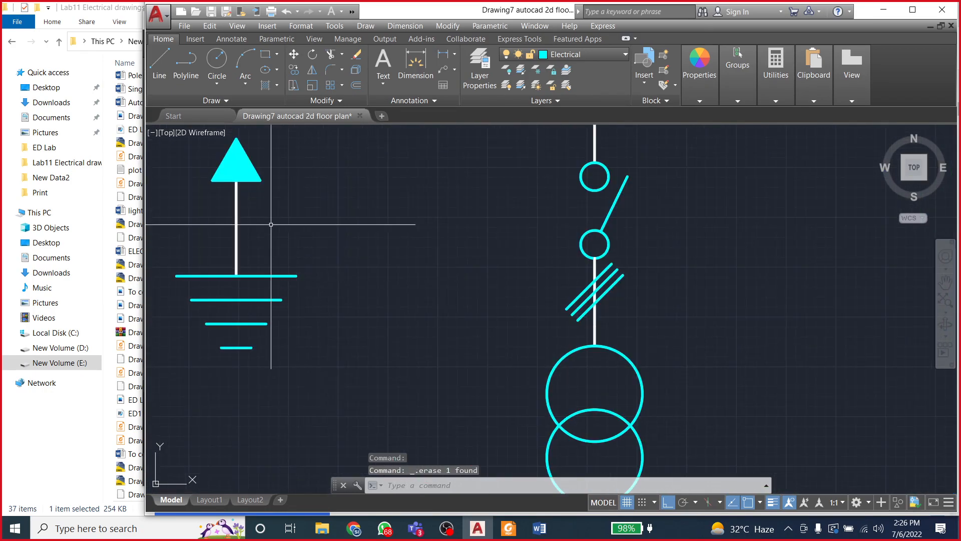
{"action": "scroll", "coordinate": [281, 237], "scroll_direction": "down", "scroll_amount": 3}
{"action": "left_click", "coordinate": [232, 145]}
{"action": "left_click", "coordinate": [265, 206]}
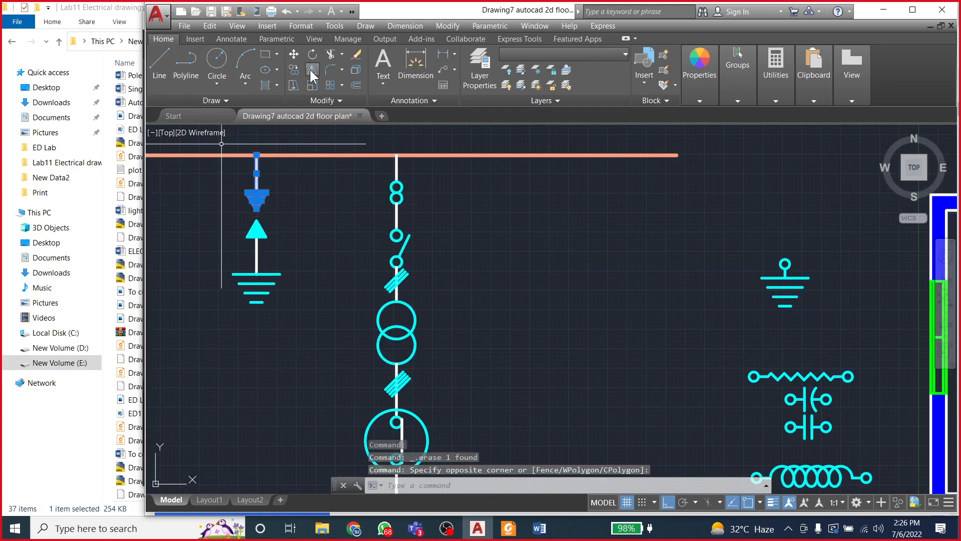
{"action": "left_click", "coordinate": [293, 68]}
{"action": "left_click", "coordinate": [257, 154]}
{"action": "scroll", "coordinate": [496, 252], "scroll_direction": "down", "scroll_amount": 2}
{"action": "scroll", "coordinate": [496, 252], "scroll_direction": "down", "scroll_amount": 2}
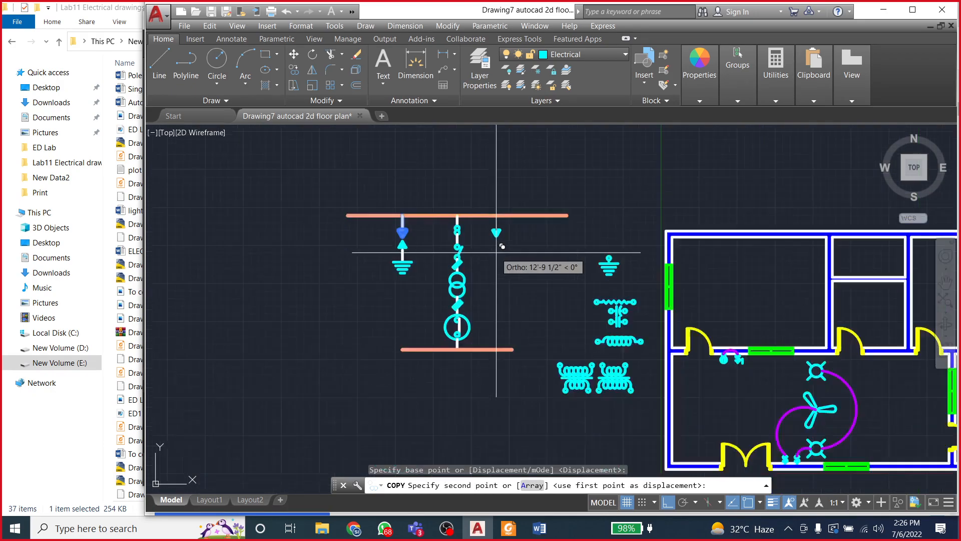
{"action": "left_click", "coordinate": [512, 349]}
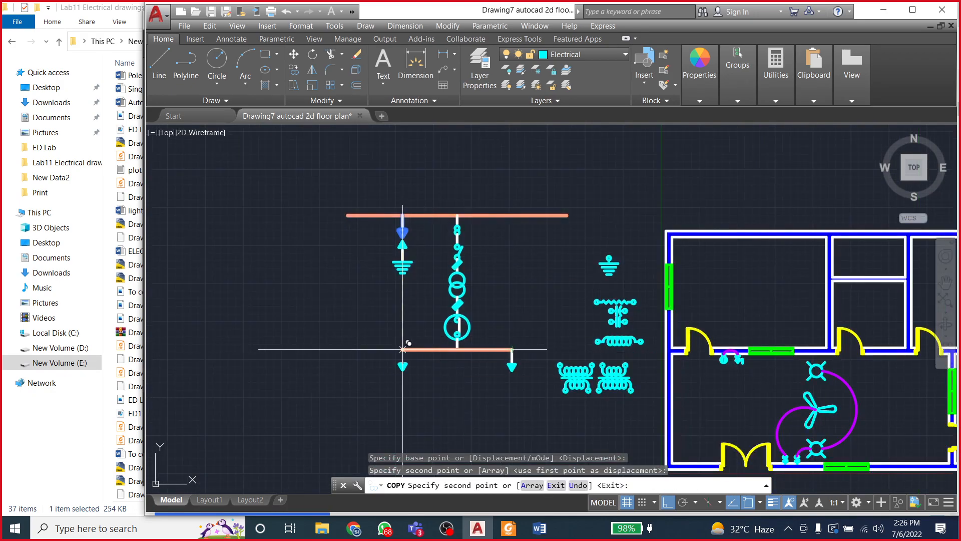
{"action": "left_click", "coordinate": [403, 349]}
{"action": "scroll", "coordinate": [376, 352], "scroll_direction": "down", "scroll_amount": 2}
{"action": "key", "text": "Escape"}
{"action": "scroll", "coordinate": [438, 368], "scroll_direction": "up", "scroll_amount": 5}
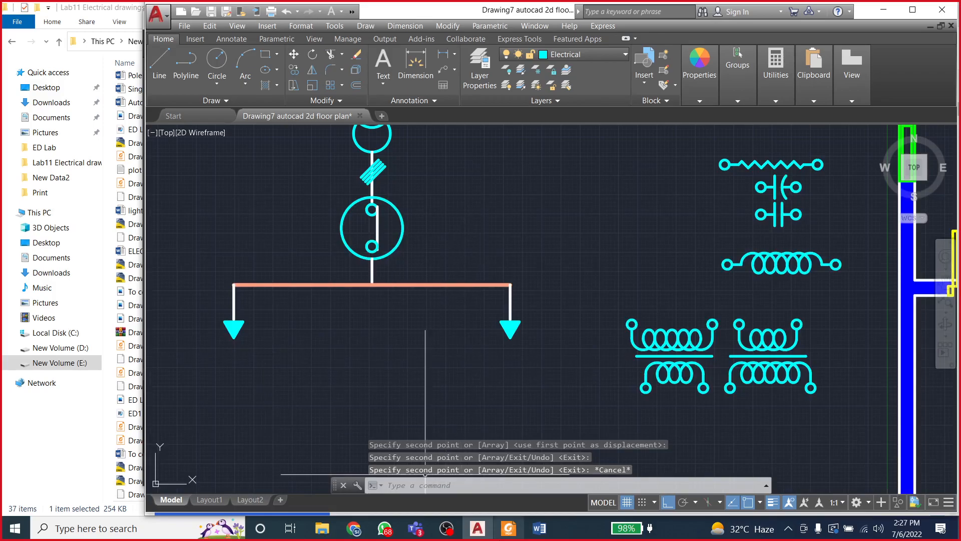
Step: Check the consumer labels in the Word reference diagram and make Text the current layer in AutoCAD, choosing to turn the current layer off
{"action": "left_click", "coordinate": [528, 535]}
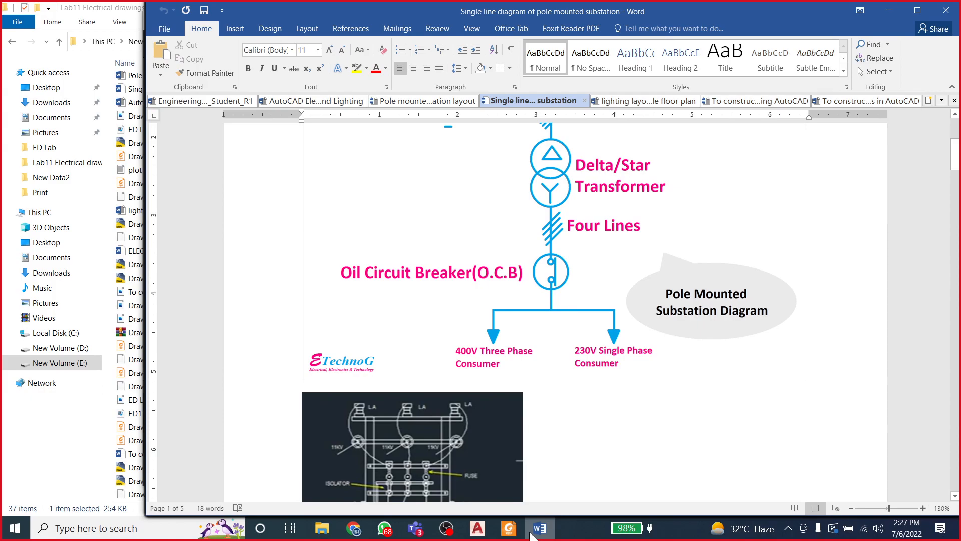
{"action": "left_click", "coordinate": [538, 530]}
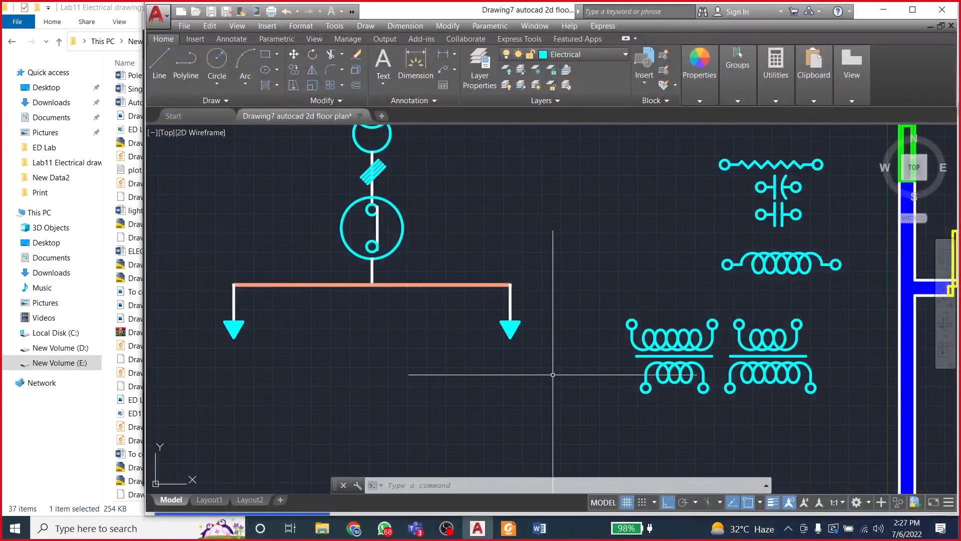
{"action": "scroll", "coordinate": [551, 371], "scroll_direction": "down", "scroll_amount": 4}
{"action": "scroll", "coordinate": [498, 225], "scroll_direction": "up", "scroll_amount": 2}
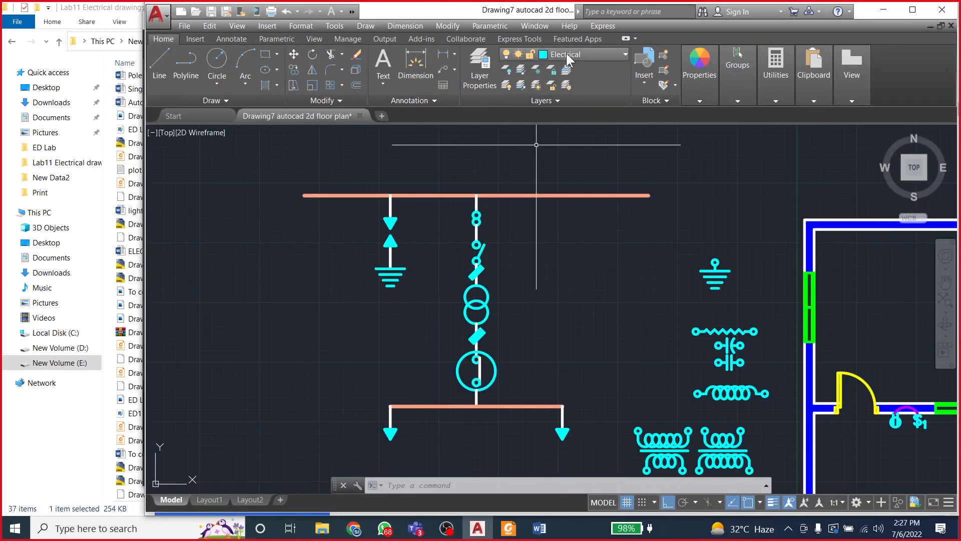
{"action": "left_click", "coordinate": [567, 53]}
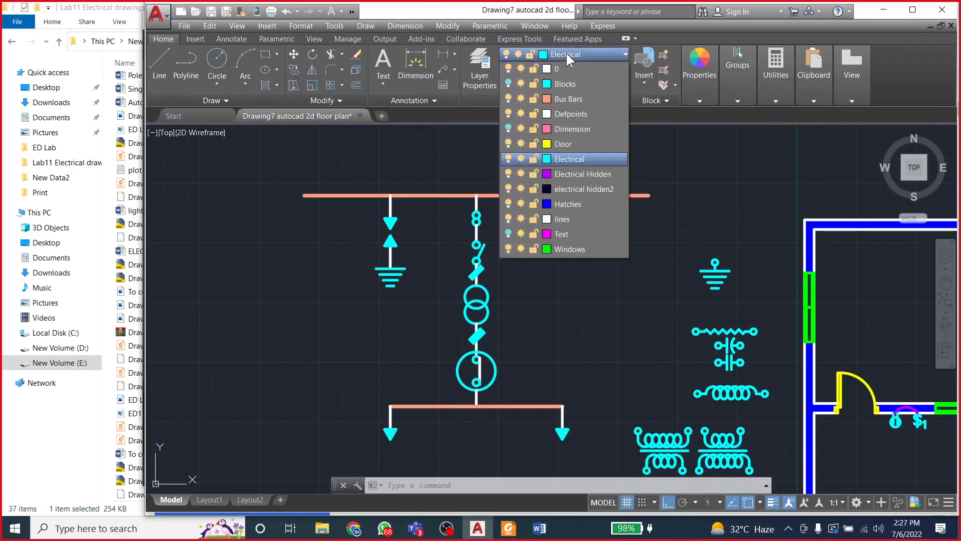
{"action": "left_click", "coordinate": [568, 233]}
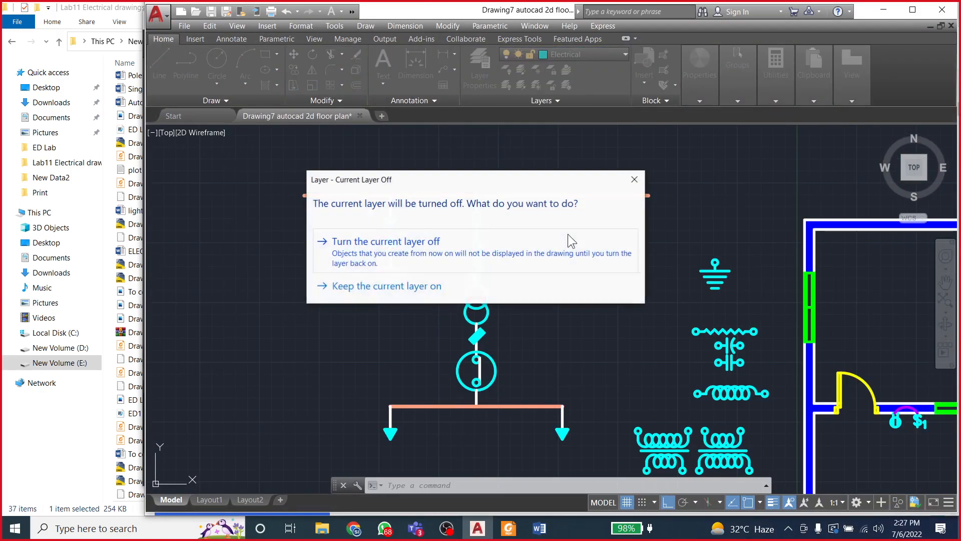
{"action": "left_click", "coordinate": [377, 257]}
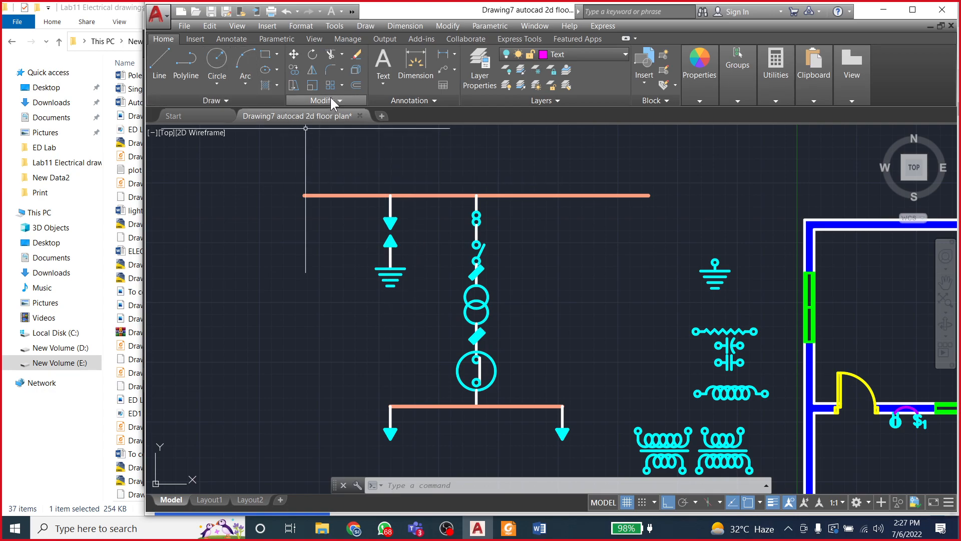
Step: Try to add a multiline text label above the upper bus bar with a text height of 4 inches
{"action": "left_click", "coordinate": [383, 83]}
{"action": "left_click", "coordinate": [398, 105]}
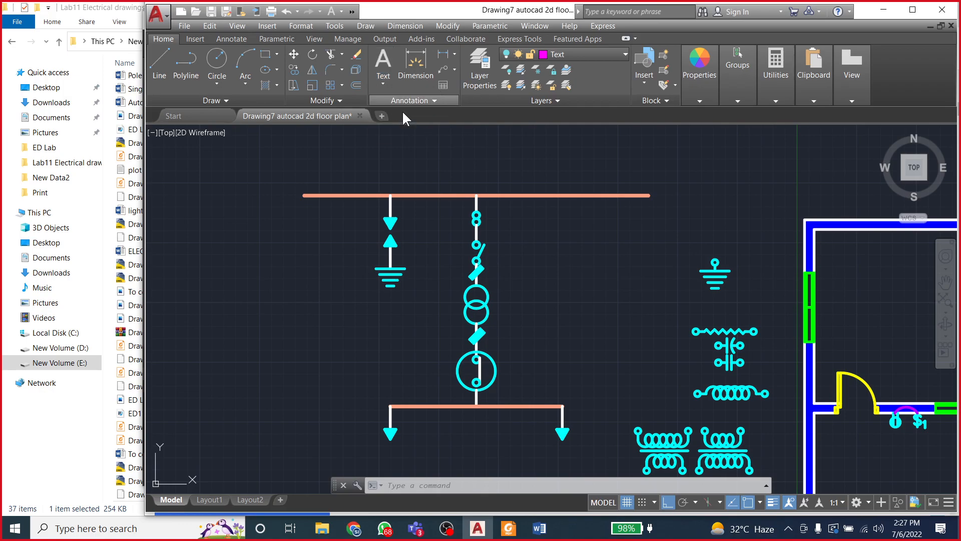
{"action": "left_click", "coordinate": [493, 179]}
{"action": "left_click", "coordinate": [510, 183]}
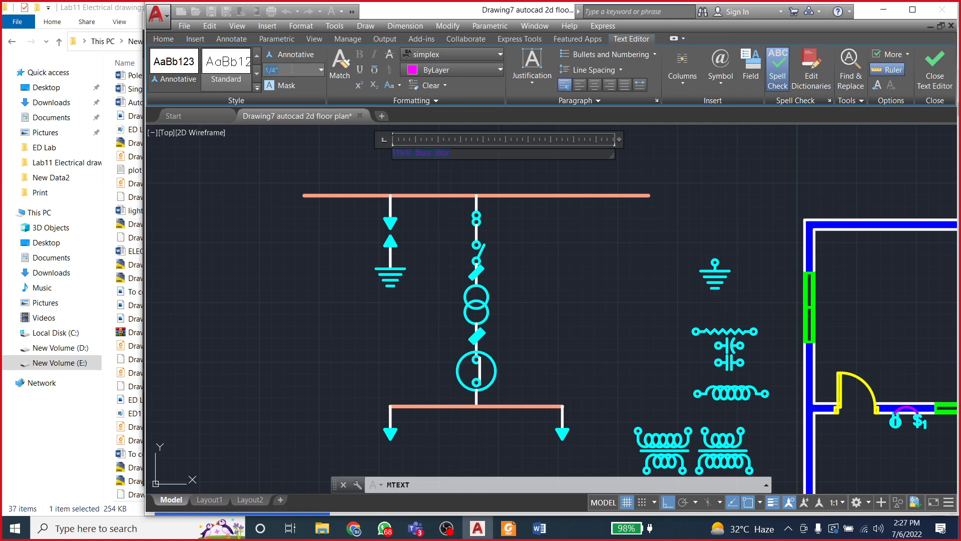
{"action": "type", "text": "4"}
{"action": "key", "text": "Return"}
{"action": "scroll", "coordinate": [213, 209], "scroll_direction": "up", "scroll_amount": 2}
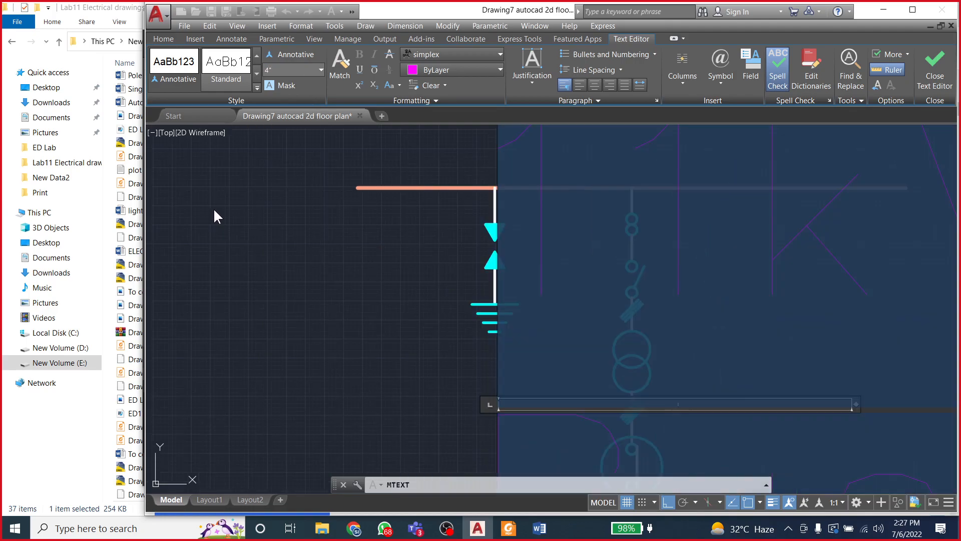
{"action": "key", "text": "Escape"}
{"action": "scroll", "coordinate": [216, 250], "scroll_direction": "down", "scroll_amount": 3}
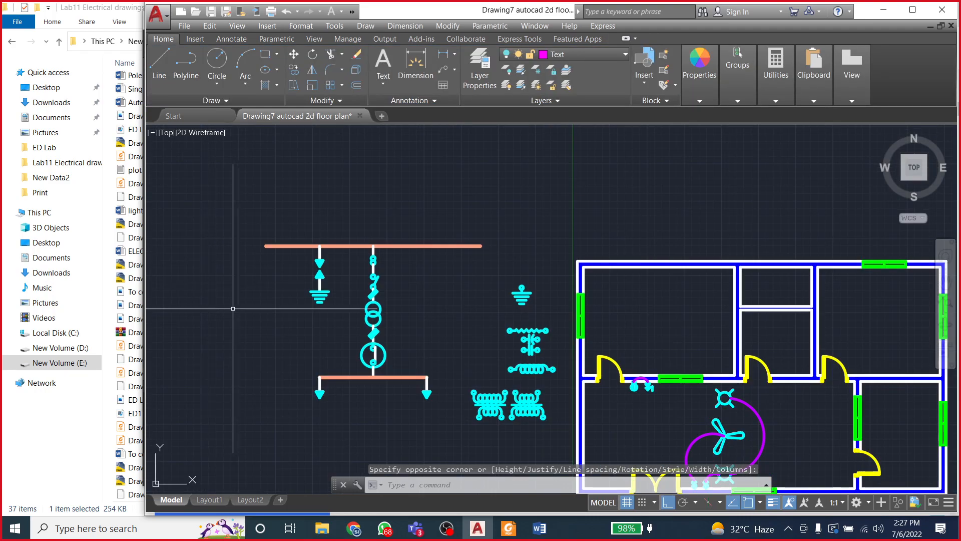
Step: Look for the bus bar label around the diagram and on the Layout1 sheet, returning to model space
{"action": "scroll", "coordinate": [325, 225], "scroll_direction": "down", "scroll_amount": 4}
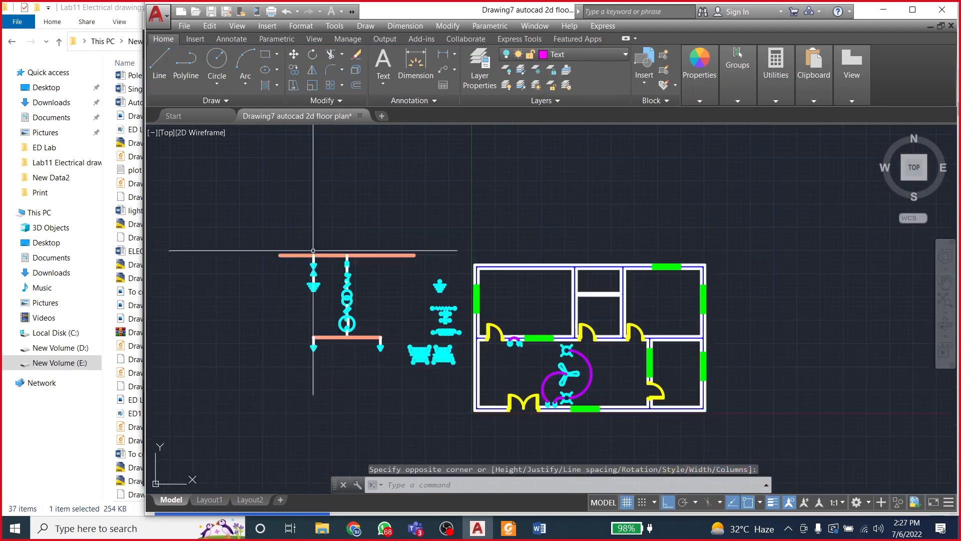
{"action": "scroll", "coordinate": [344, 224], "scroll_direction": "up", "scroll_amount": 7}
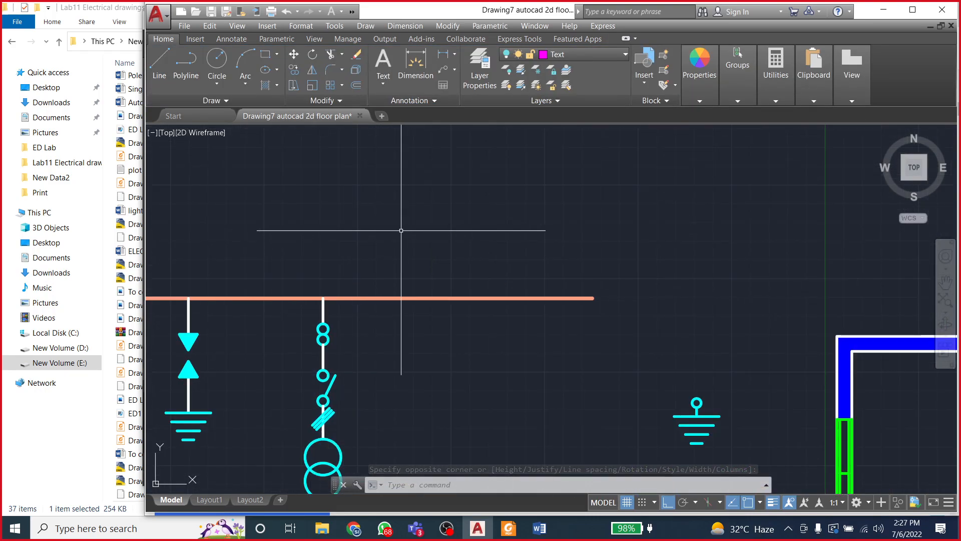
{"action": "scroll", "coordinate": [454, 226], "scroll_direction": "down", "scroll_amount": 3}
{"action": "scroll", "coordinate": [454, 226], "scroll_direction": "down", "scroll_amount": 5}
{"action": "scroll", "coordinate": [447, 231], "scroll_direction": "up", "scroll_amount": 9}
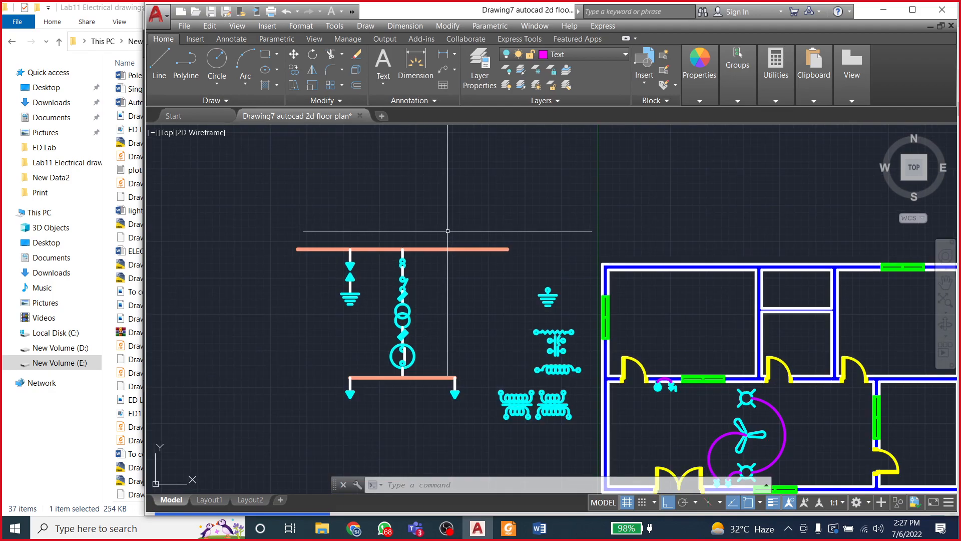
{"action": "scroll", "coordinate": [447, 231], "scroll_direction": "down", "scroll_amount": 4}
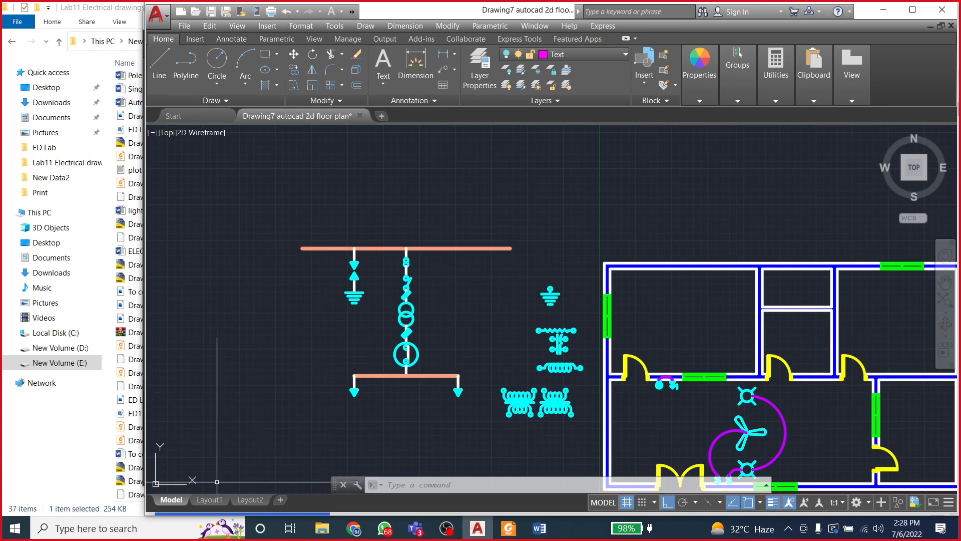
{"action": "left_click", "coordinate": [209, 500]}
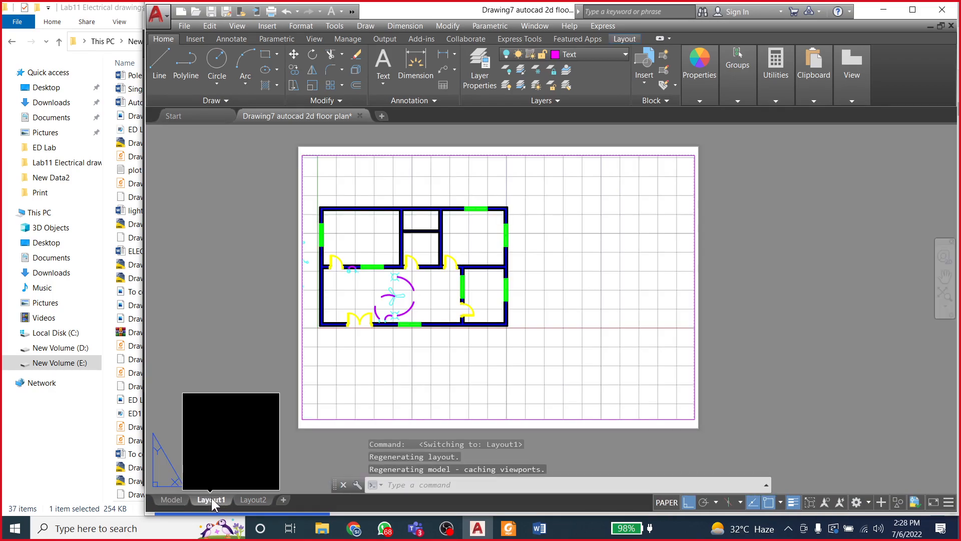
{"action": "left_click", "coordinate": [170, 500]}
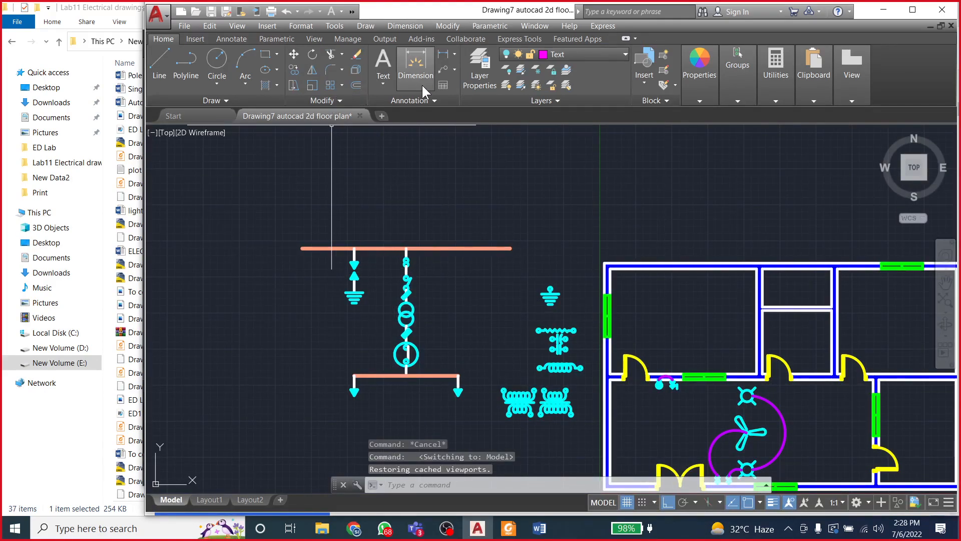
Step: Place a multiline text box above the upper bus bar and enter "11 kV Bus Bar"
{"action": "left_click", "coordinate": [382, 83]}
{"action": "left_click", "coordinate": [385, 103]}
{"action": "left_click", "coordinate": [329, 211]}
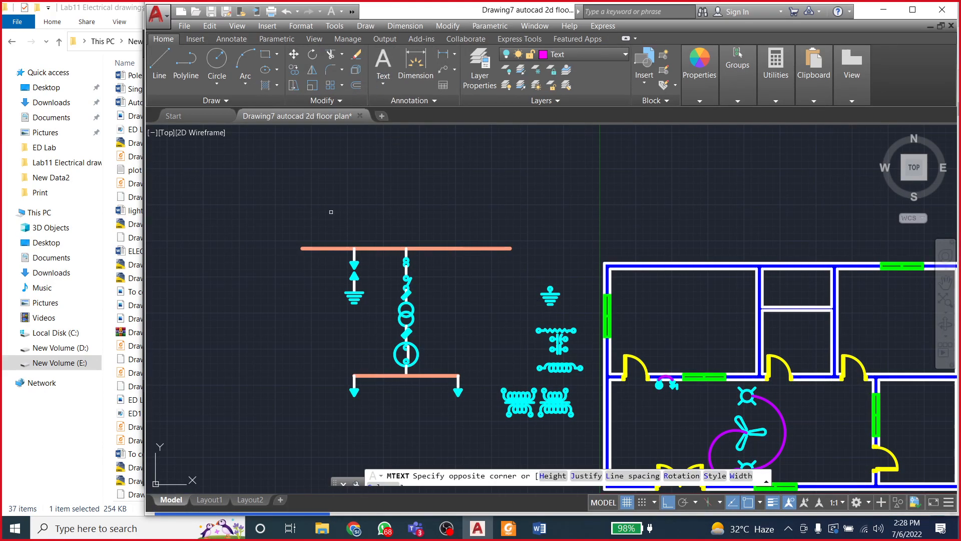
{"action": "left_click", "coordinate": [447, 237]}
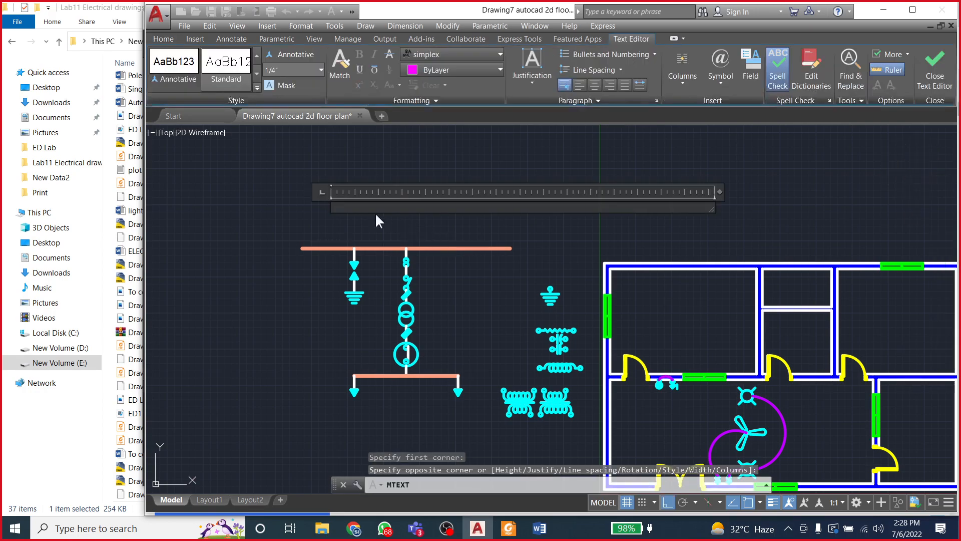
{"action": "type", "text": "11 kV Bus Bar"}
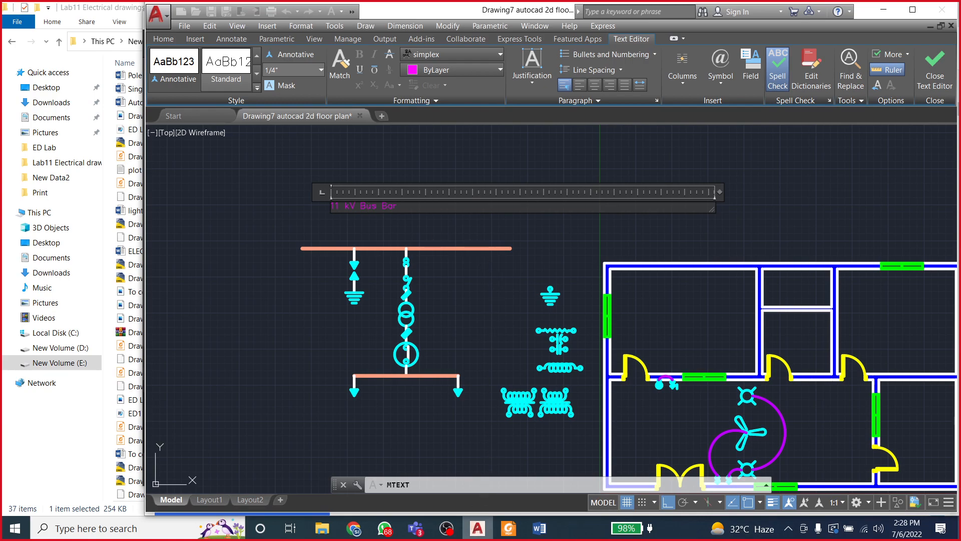
Step: Check the label wording in the Word reference diagram and change the AutoCAD text to "11 kV Overhead Line"
{"action": "left_click", "coordinate": [540, 528]}
{"action": "scroll", "coordinate": [518, 450], "scroll_direction": "up", "scroll_amount": 5}
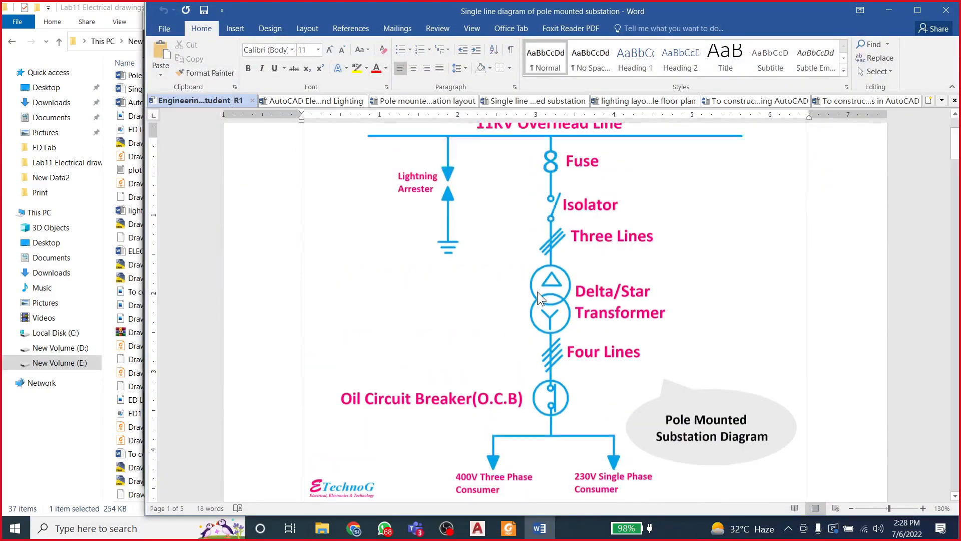
{"action": "left_click", "coordinate": [538, 530]}
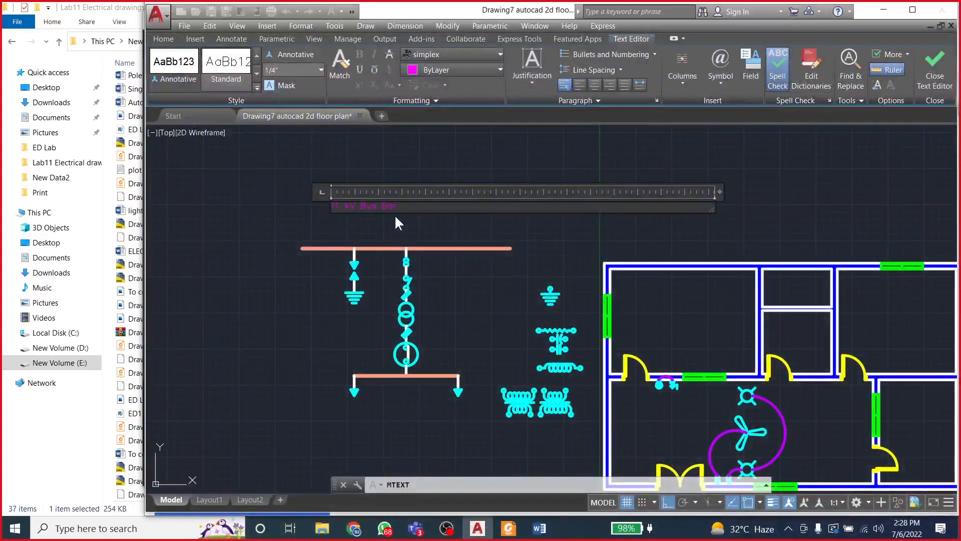
{"action": "left_click_drag", "start_coordinate": [399, 206], "coordinate": [365, 206]}
{"action": "type", "text": "Overhead Linw"}
{"action": "key", "text": "BackSpace"}
{"action": "type", "text": "e"}
Step: Set the height of the whole "11 kV Overhead Line" text to 5 inches and finish the text
{"action": "key", "text": "ctrl+a"}
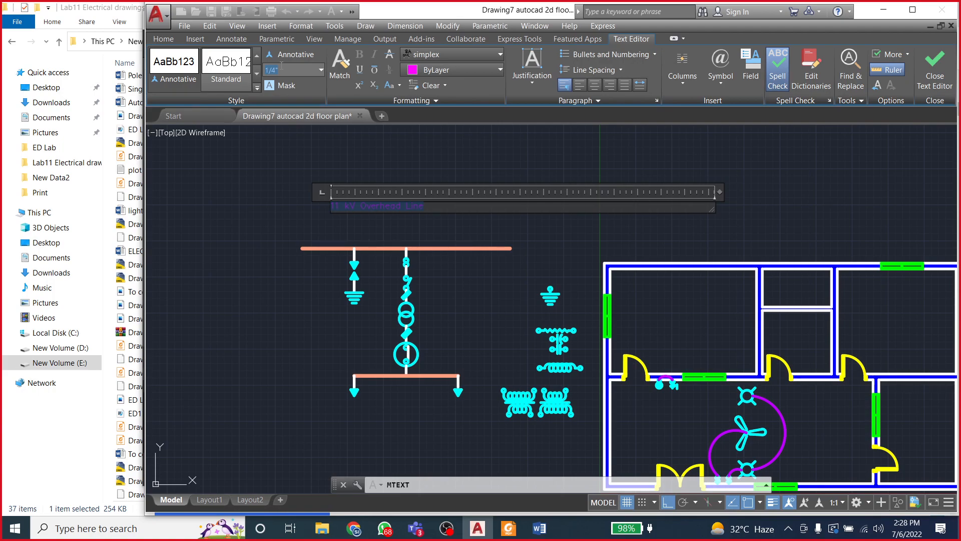
{"action": "type", "text": "5"}
{"action": "key", "text": "Return"}
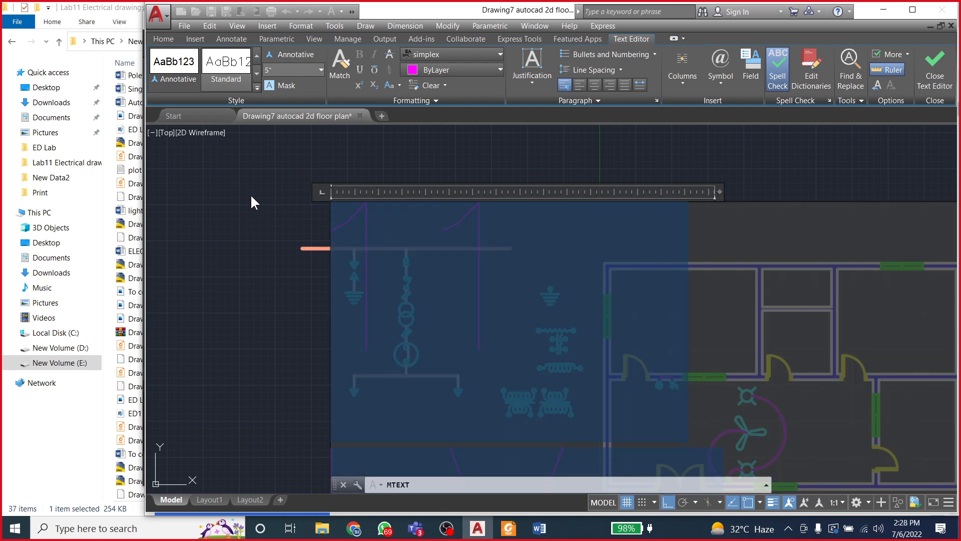
{"action": "left_click", "coordinate": [251, 197]}
Step: Zoom to the whole drawing and examine the area around the upper bus bar for the overhead line label
{"action": "scroll", "coordinate": [242, 197], "scroll_direction": "down", "scroll_amount": 2}
{"action": "scroll", "coordinate": [242, 196], "scroll_direction": "up", "scroll_amount": 2}
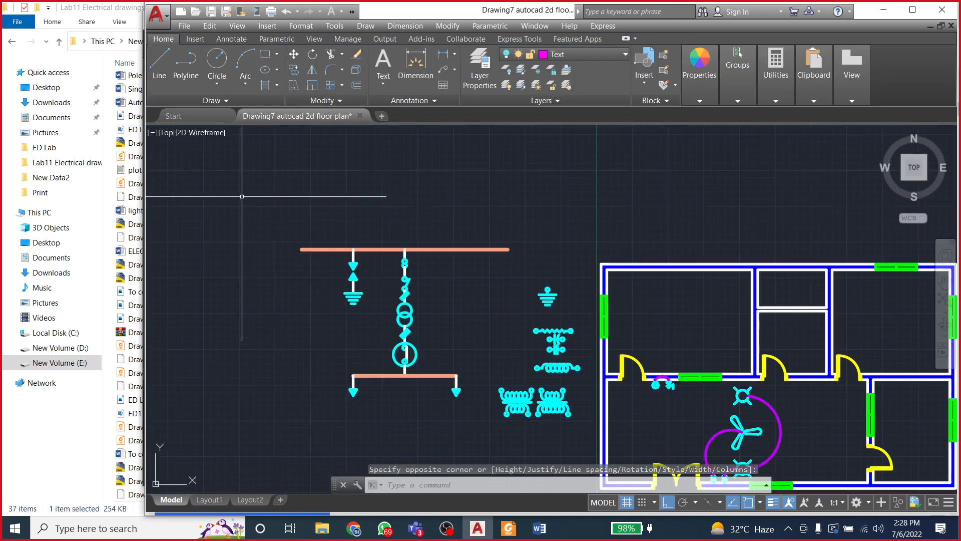
{"action": "left_click", "coordinate": [420, 486]}
{"action": "type", "text": "z"}
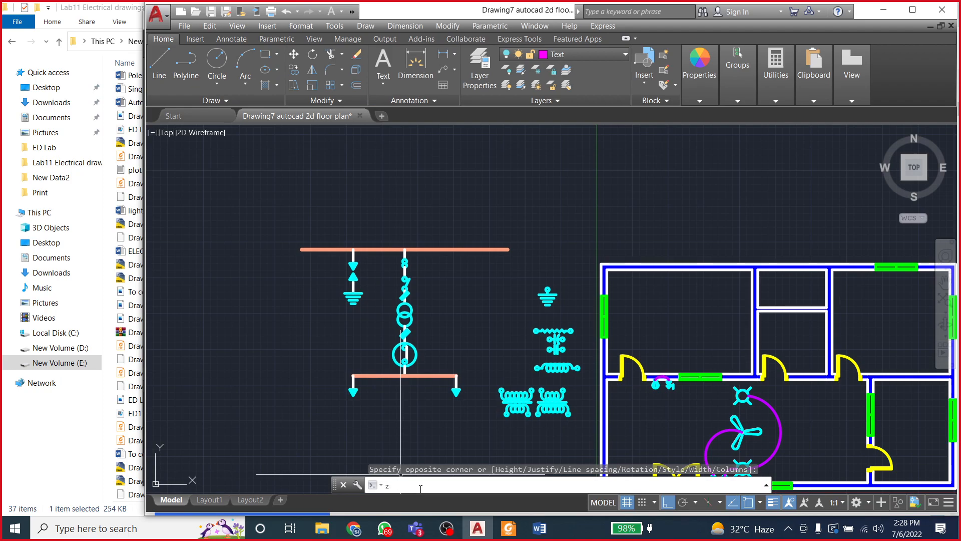
{"action": "key", "text": "Return"}
{"action": "left_click", "coordinate": [419, 485]}
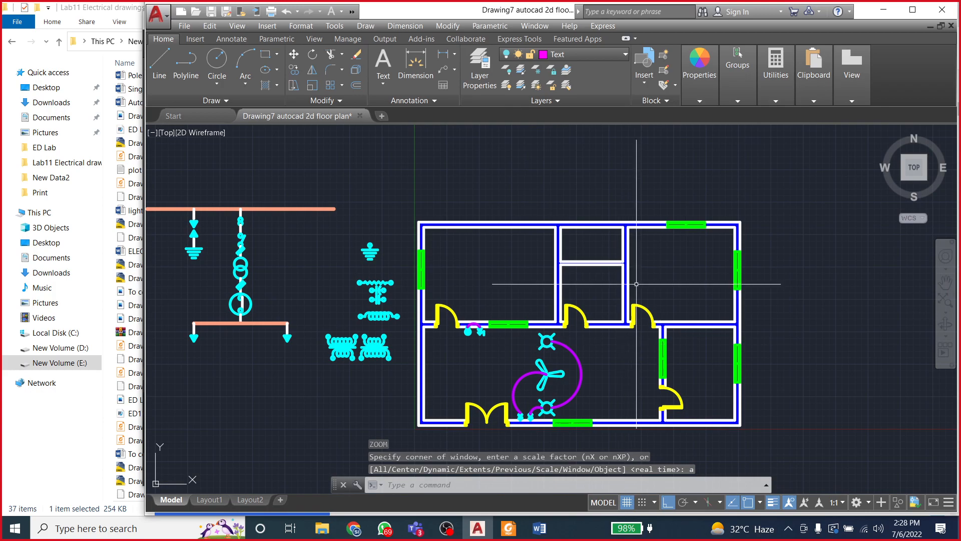
{"action": "scroll", "coordinate": [674, 264], "scroll_direction": "down", "scroll_amount": 2}
{"action": "scroll", "coordinate": [412, 204], "scroll_direction": "up", "scroll_amount": 2}
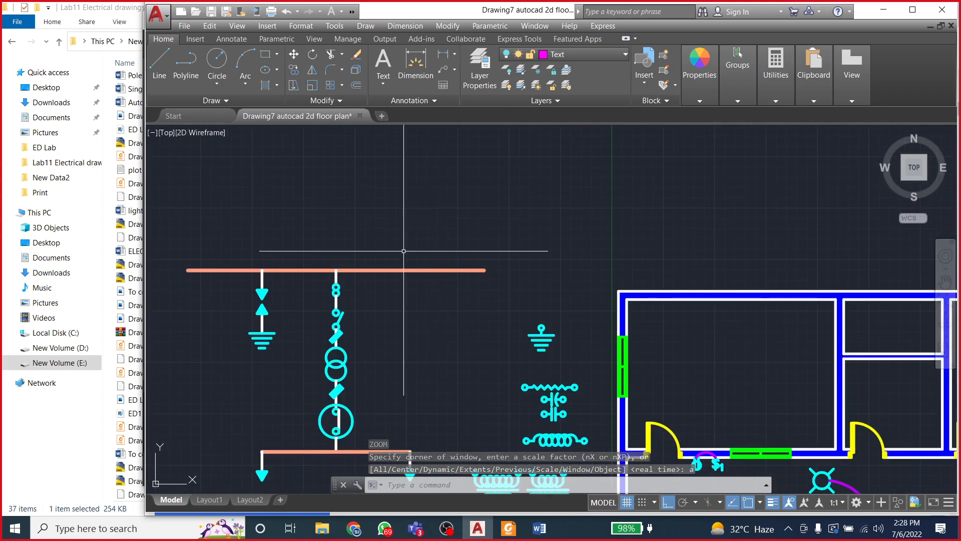
{"action": "scroll", "coordinate": [333, 268], "scroll_direction": "up", "scroll_amount": 2}
{"action": "scroll", "coordinate": [460, 247], "scroll_direction": "down", "scroll_amount": 1}
{"action": "scroll", "coordinate": [460, 247], "scroll_direction": "up", "scroll_amount": 3}
{"action": "scroll", "coordinate": [400, 275], "scroll_direction": "down", "scroll_amount": 5}
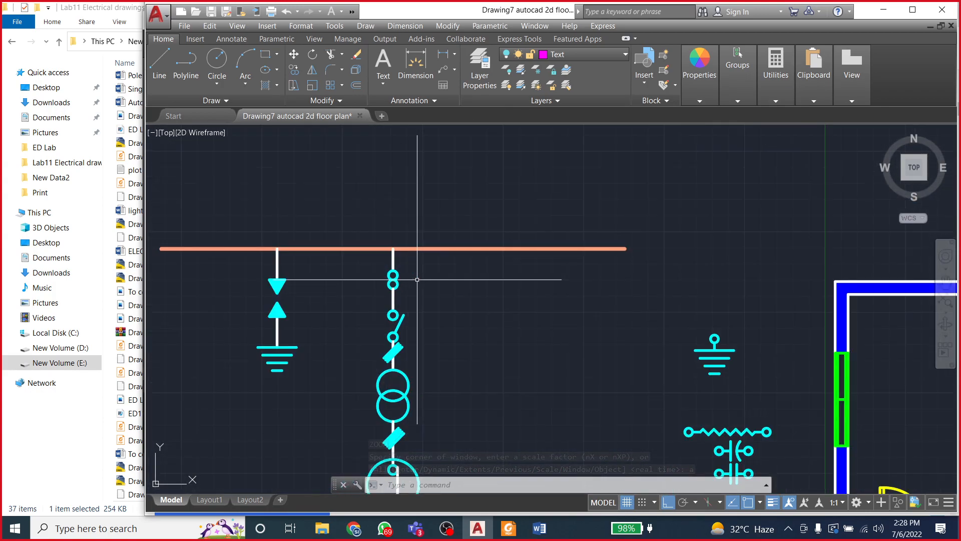
{"action": "left_click", "coordinate": [382, 85]}
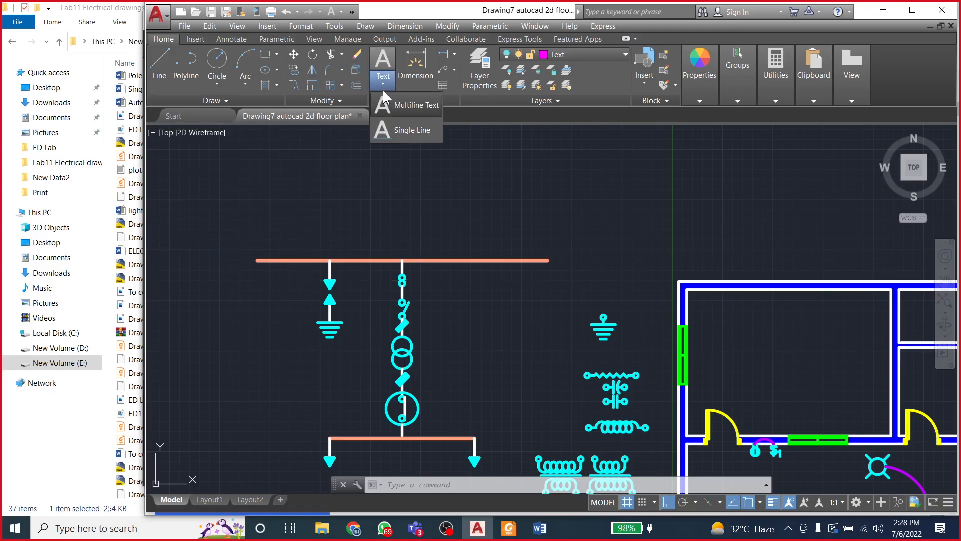
{"action": "left_click", "coordinate": [390, 105]}
{"action": "left_click", "coordinate": [427, 207]}
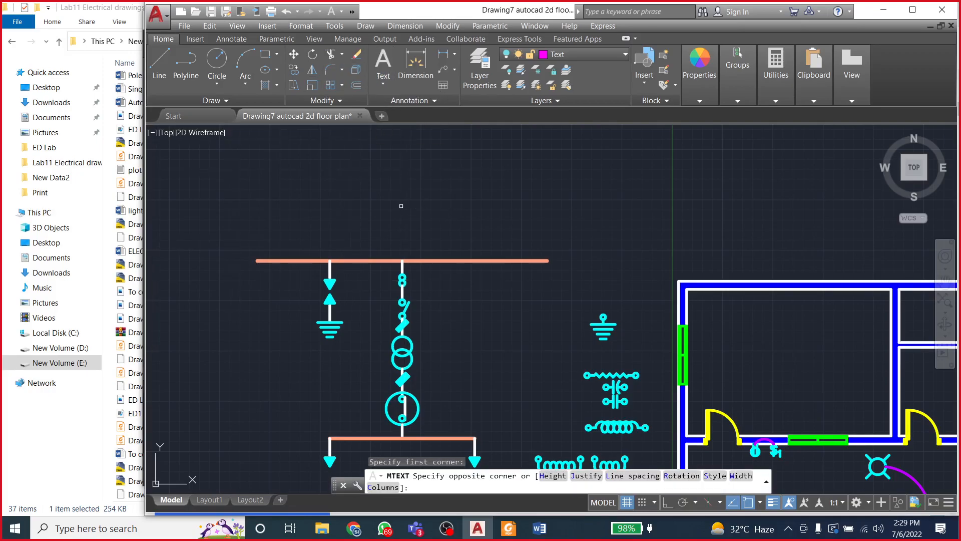
{"action": "left_click", "coordinate": [384, 85]}
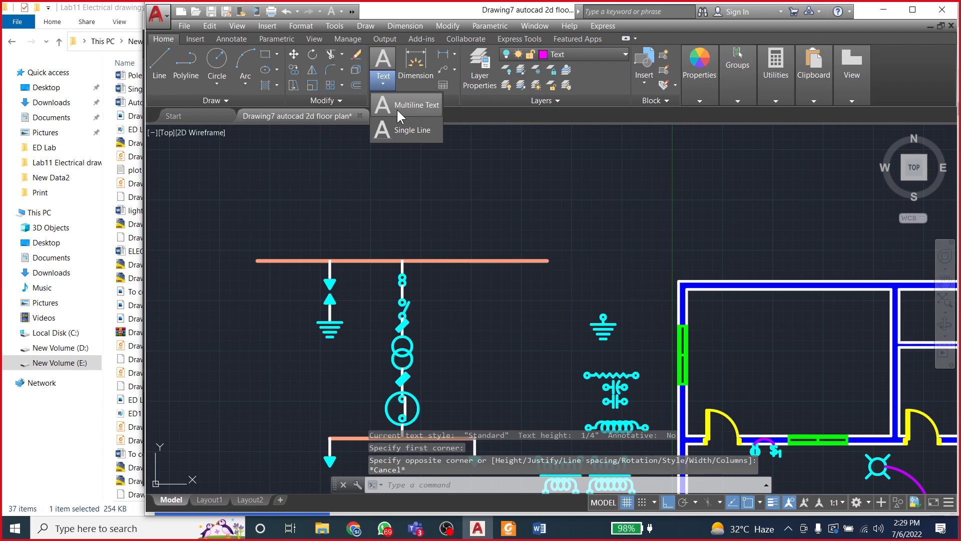
{"action": "left_click", "coordinate": [397, 108]}
{"action": "left_click", "coordinate": [495, 224]}
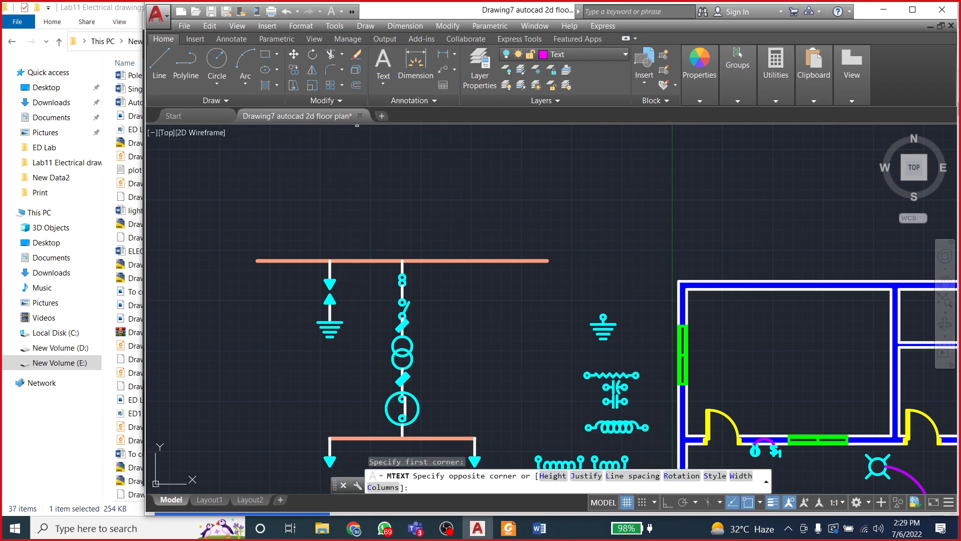
{"action": "key", "text": "Escape"}
{"action": "left_click", "coordinate": [377, 77]}
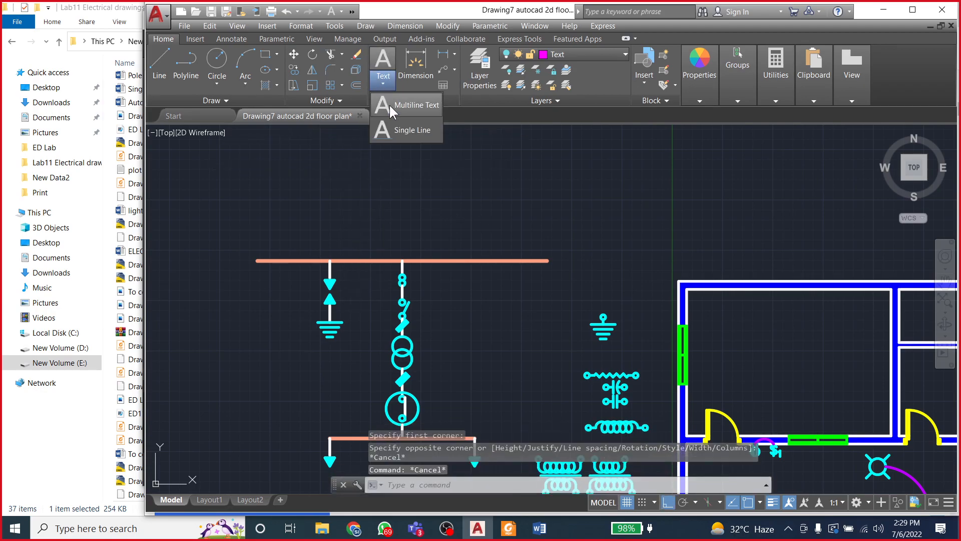
{"action": "left_click", "coordinate": [389, 104]}
{"action": "left_click", "coordinate": [325, 176]}
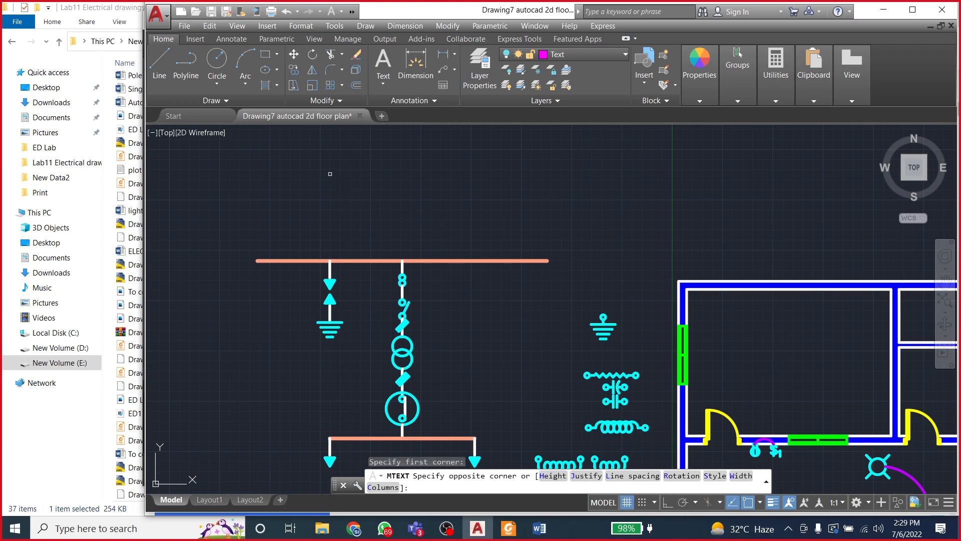
{"action": "left_click", "coordinate": [388, 83]}
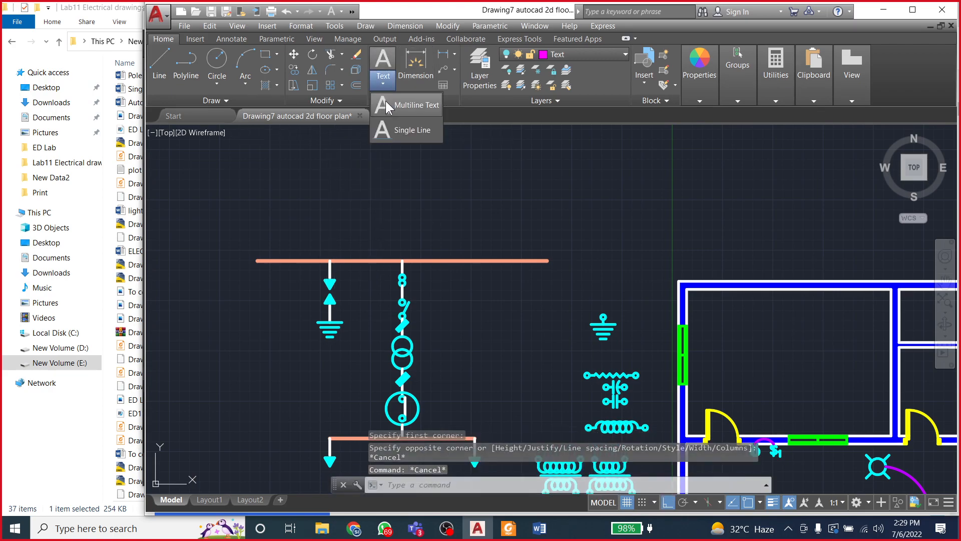
{"action": "left_click", "coordinate": [385, 102]}
{"action": "left_click", "coordinate": [329, 157]}
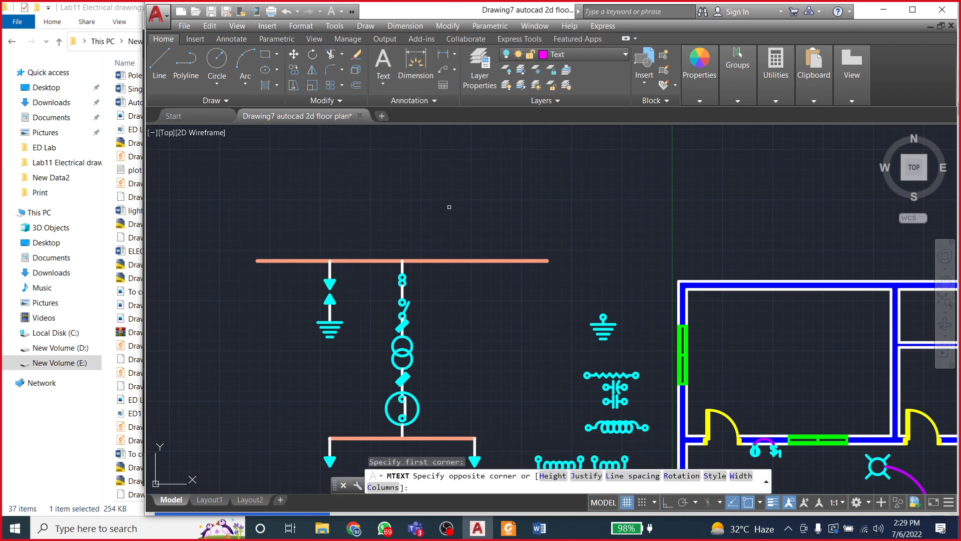
{"action": "left_click", "coordinate": [451, 218]}
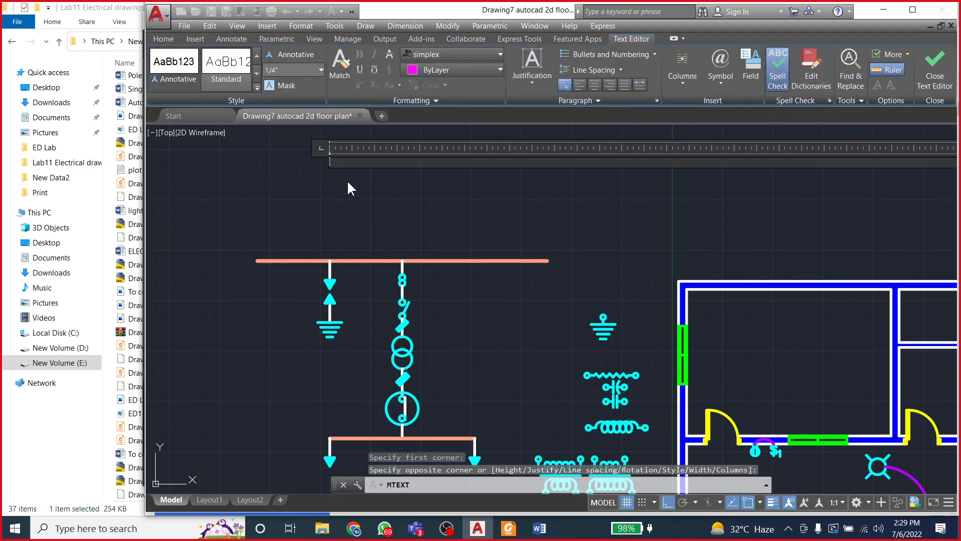
{"action": "key", "text": "Escape"}
Step: Place a multiline text box above the upper bus bar and enter "11 kV Overhead Line"
{"action": "left_click", "coordinate": [381, 83]}
{"action": "left_click", "coordinate": [389, 104]}
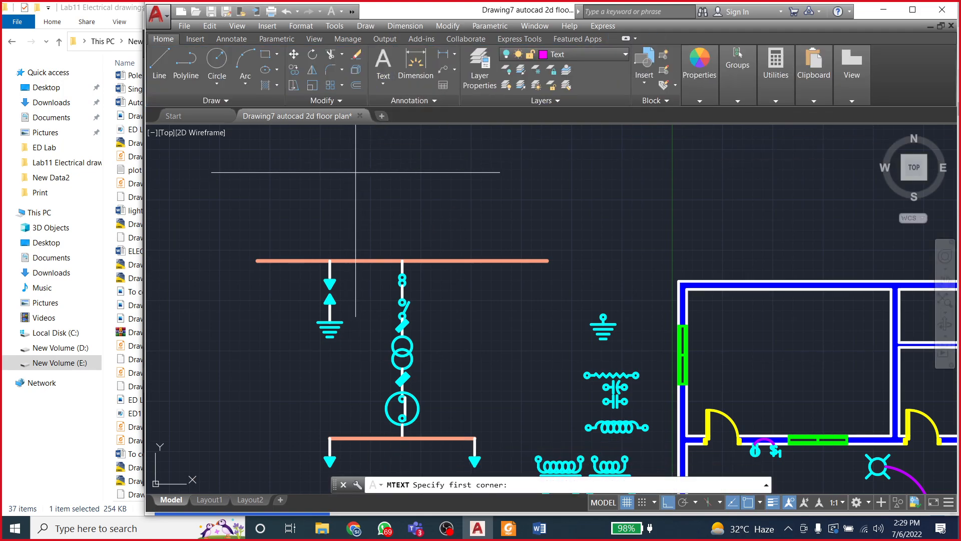
{"action": "left_click", "coordinate": [351, 177]}
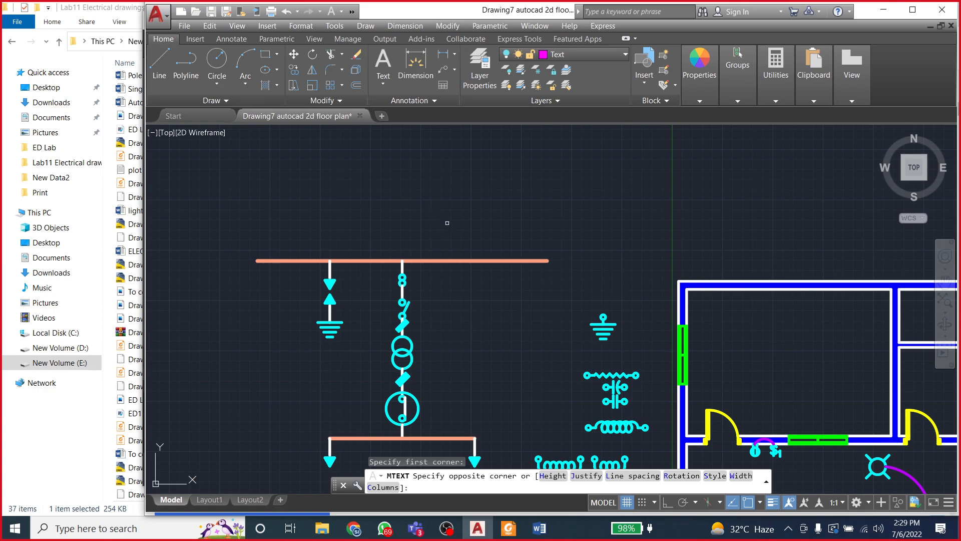
{"action": "left_click", "coordinate": [428, 227]}
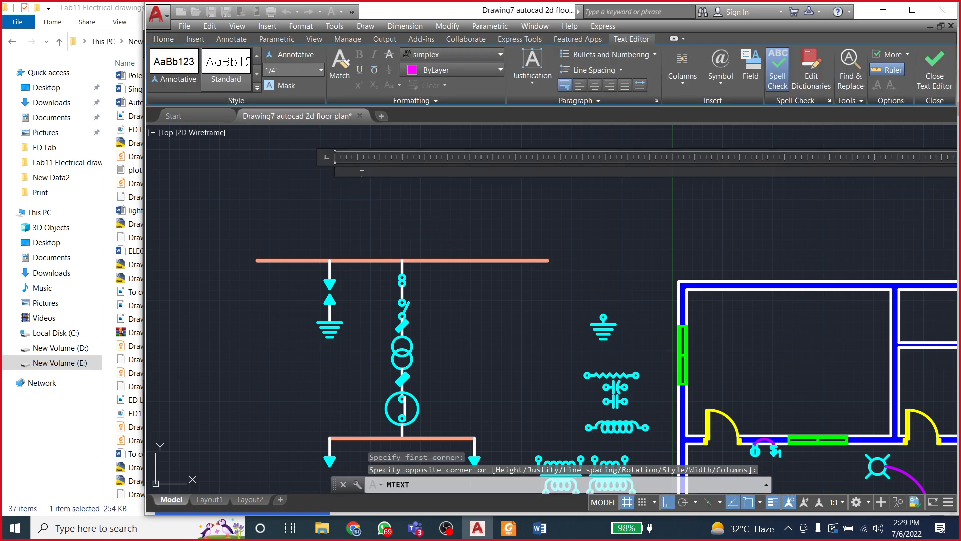
{"action": "type", "text": "11 kV"}
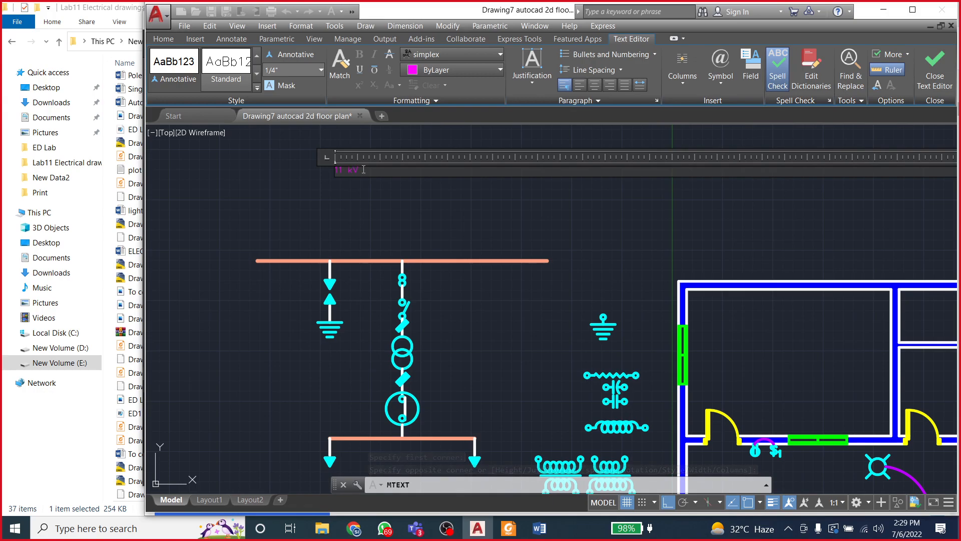
{"action": "type", "text": " Overhead Line"}
Step: Try to set the height of the whole "11 kV Overhead Line" text to 12
{"action": "key", "text": "ctrl+a"}
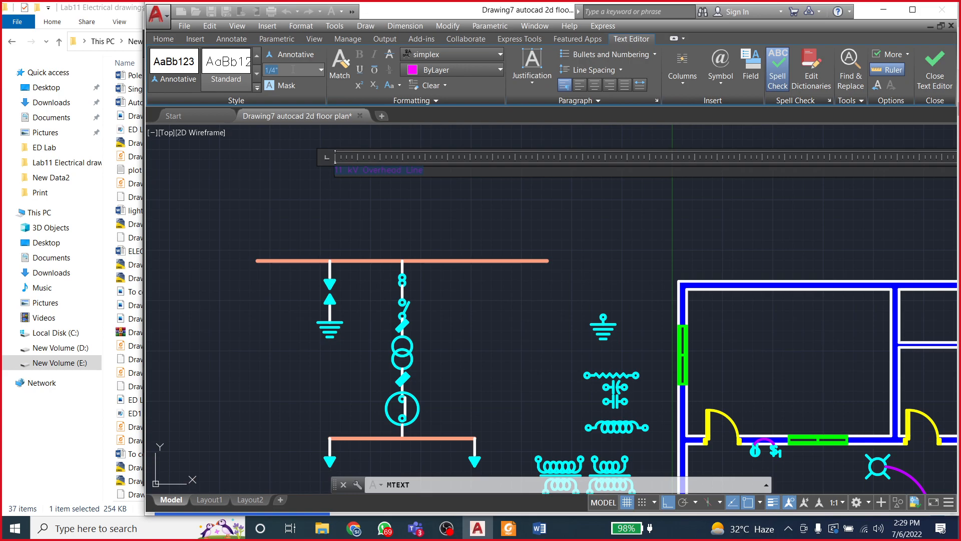
{"action": "left_click", "coordinate": [321, 70]}
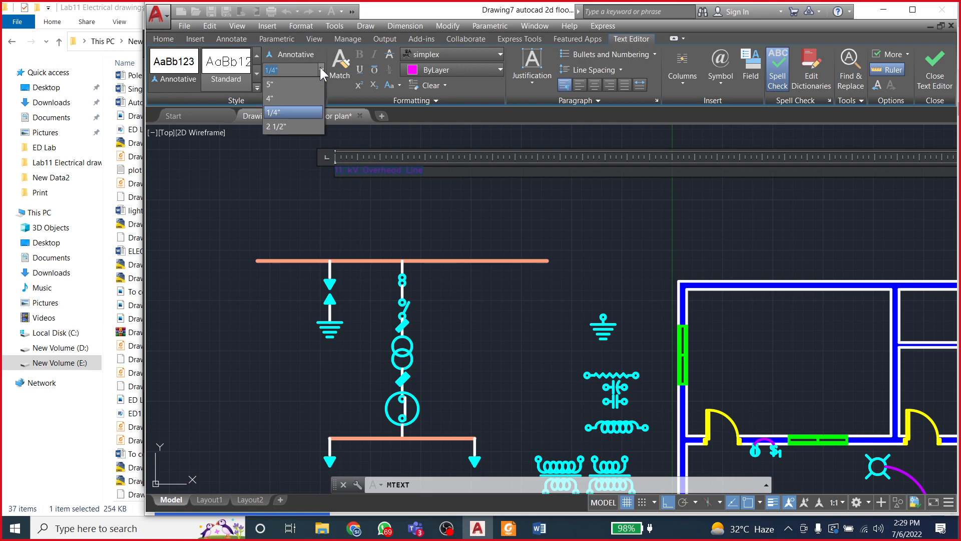
{"action": "left_click", "coordinate": [321, 70]}
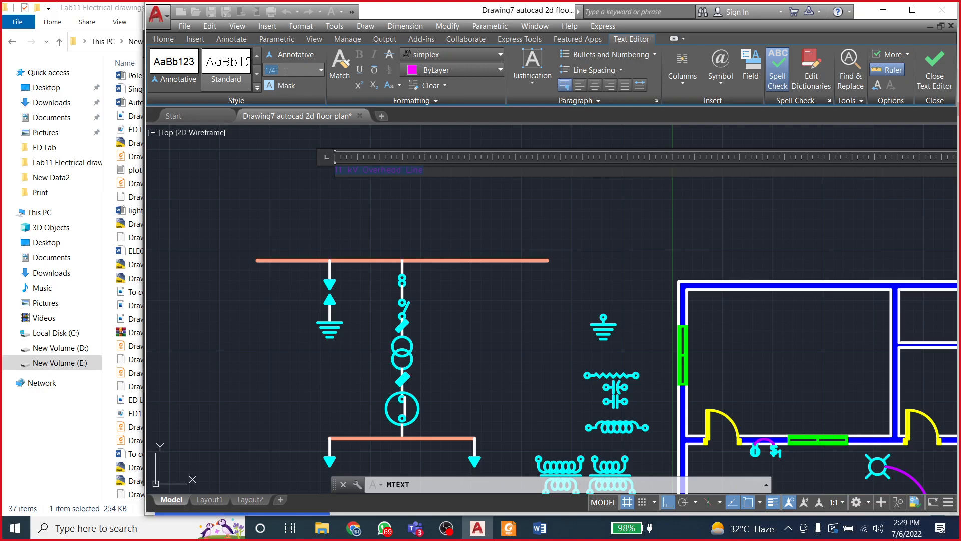
{"action": "type", "text": "12"}
{"action": "key", "text": "Return"}
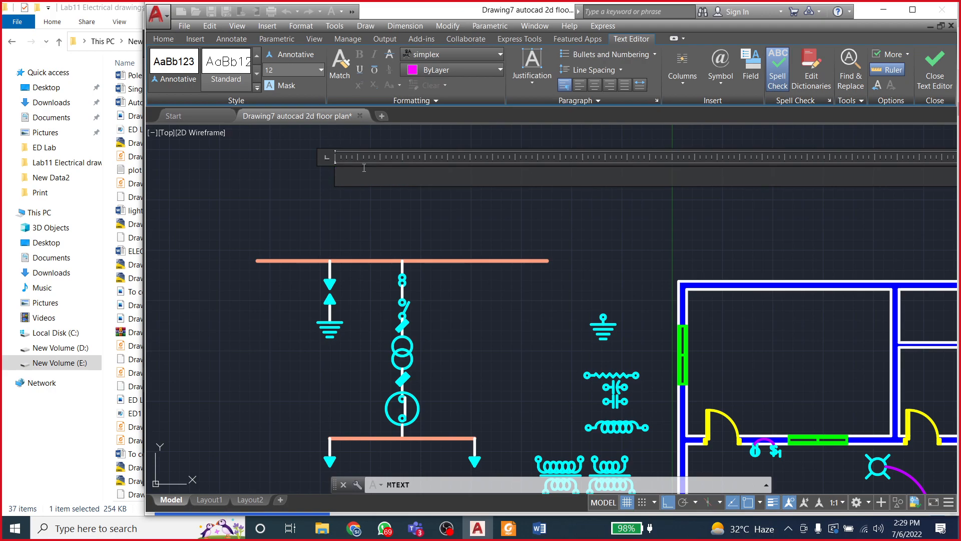
{"action": "key", "text": "BackSpace"}
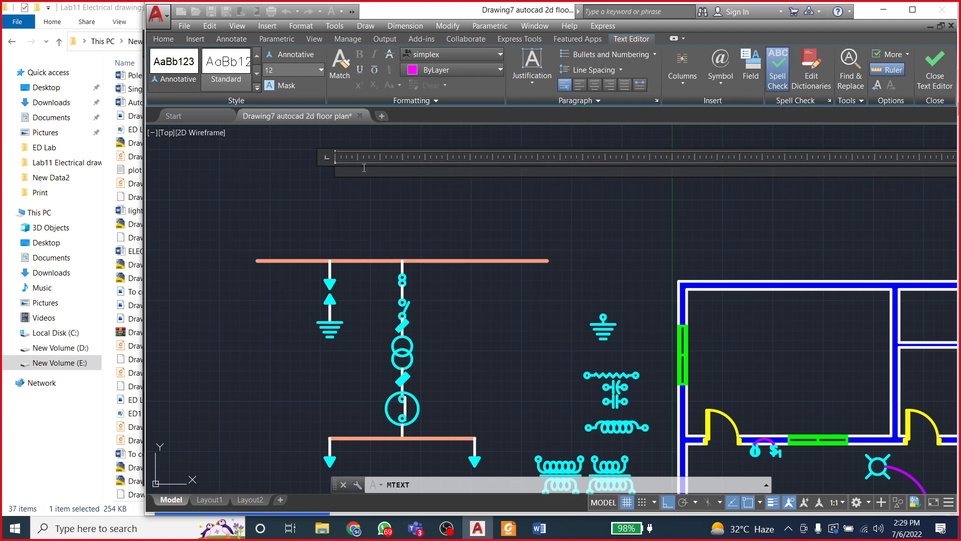
{"action": "key", "text": "ctrl+z"}
{"action": "key", "text": "BackSpace"}
Step: Set the height of the whole "11 kV Overhead Line" text to 1' and finish the text
{"action": "key", "text": "ctrl+a"}
{"action": "left_click", "coordinate": [291, 68]}
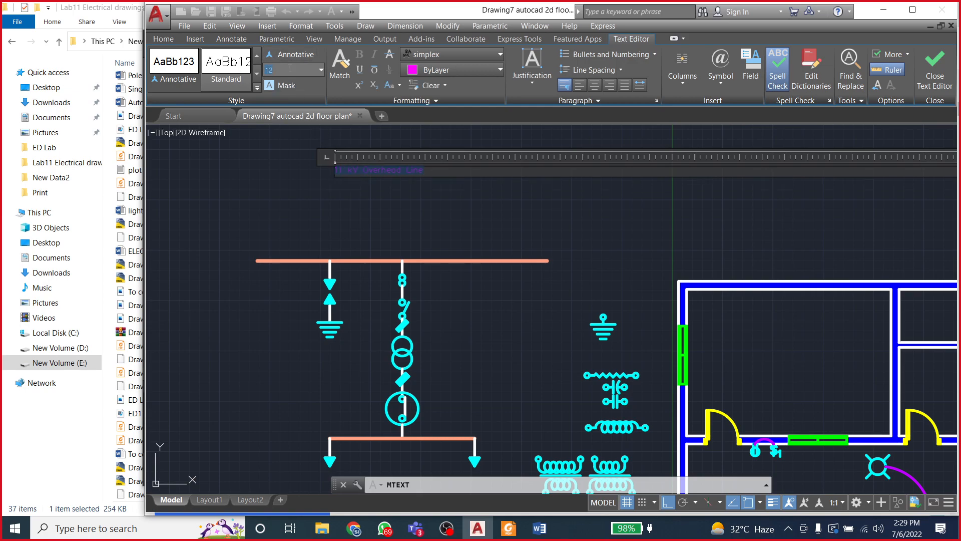
{"action": "type", "text": "1'"}
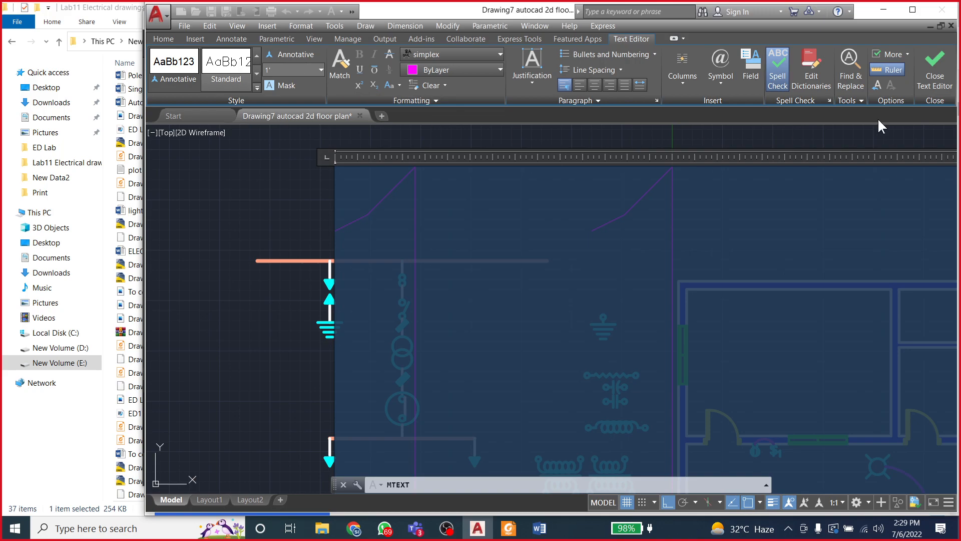
{"action": "left_click", "coordinate": [934, 60]}
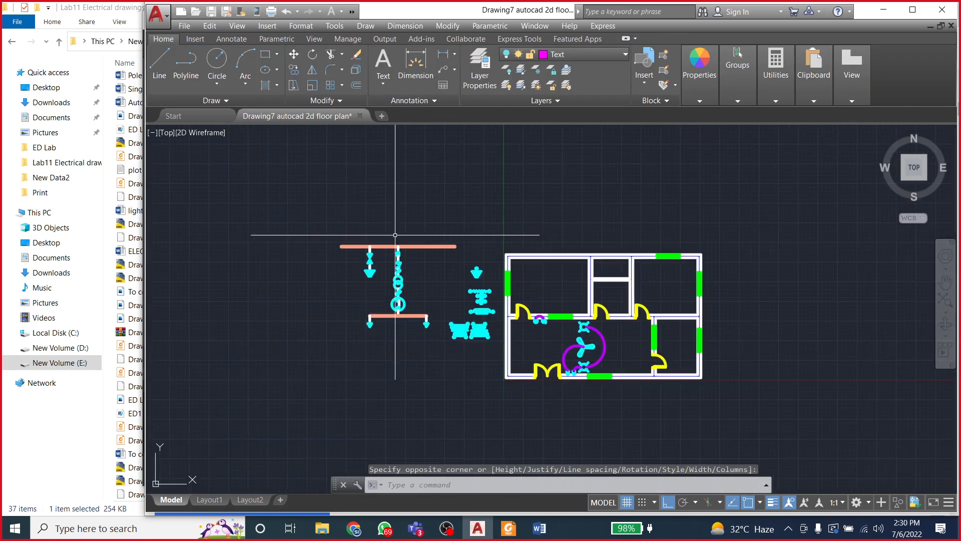
Step: Examine the single line diagram and the space above its upper bus bar for the overhead line label
{"action": "scroll", "coordinate": [396, 234], "scroll_direction": "up", "scroll_amount": 2}
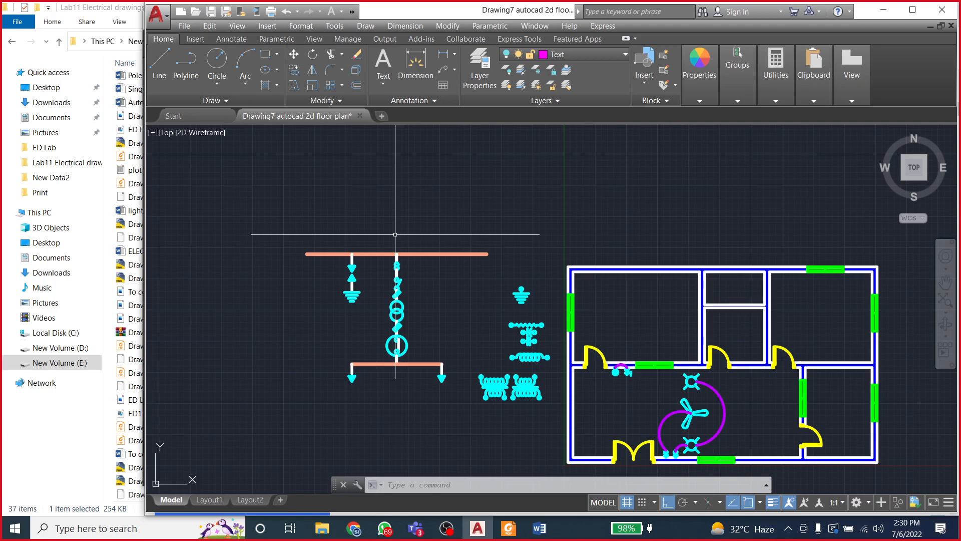
{"action": "scroll", "coordinate": [378, 232], "scroll_direction": "up", "scroll_amount": 6}
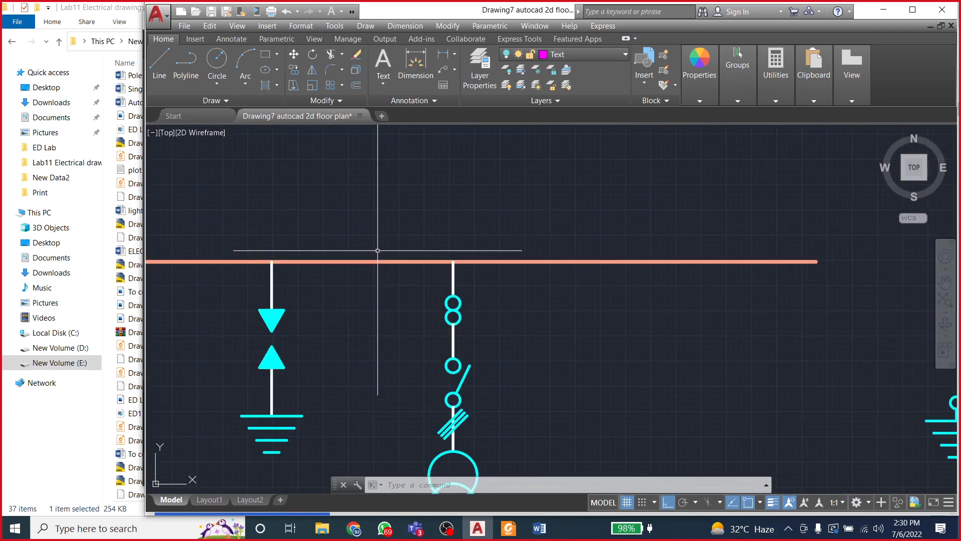
{"action": "scroll", "coordinate": [378, 231], "scroll_direction": "down", "scroll_amount": 4}
{"action": "scroll", "coordinate": [398, 255], "scroll_direction": "up", "scroll_amount": 3}
{"action": "scroll", "coordinate": [400, 256], "scroll_direction": "down", "scroll_amount": 3}
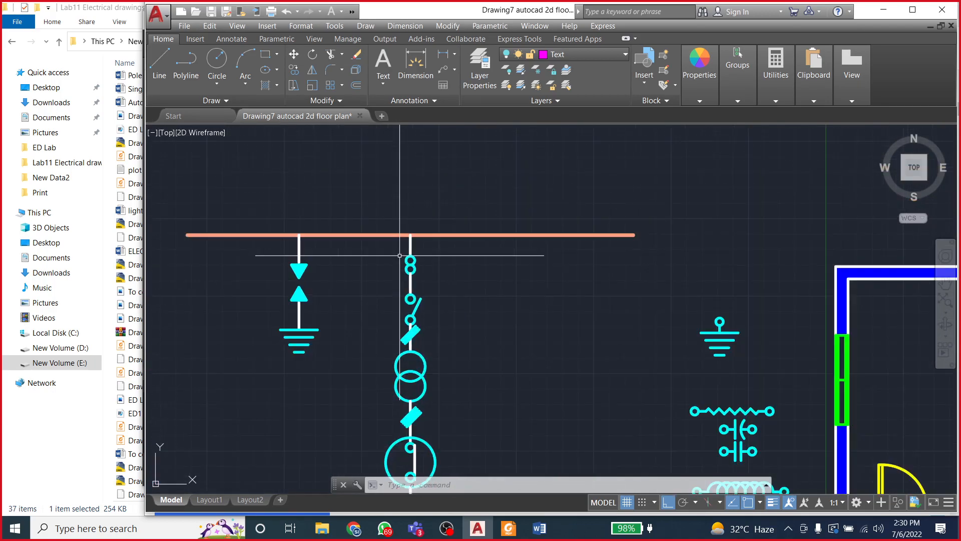
{"action": "scroll", "coordinate": [394, 265], "scroll_direction": "down", "scroll_amount": 1}
{"action": "scroll", "coordinate": [383, 278], "scroll_direction": "up", "scroll_amount": 3}
{"action": "scroll", "coordinate": [356, 230], "scroll_direction": "down", "scroll_amount": 4}
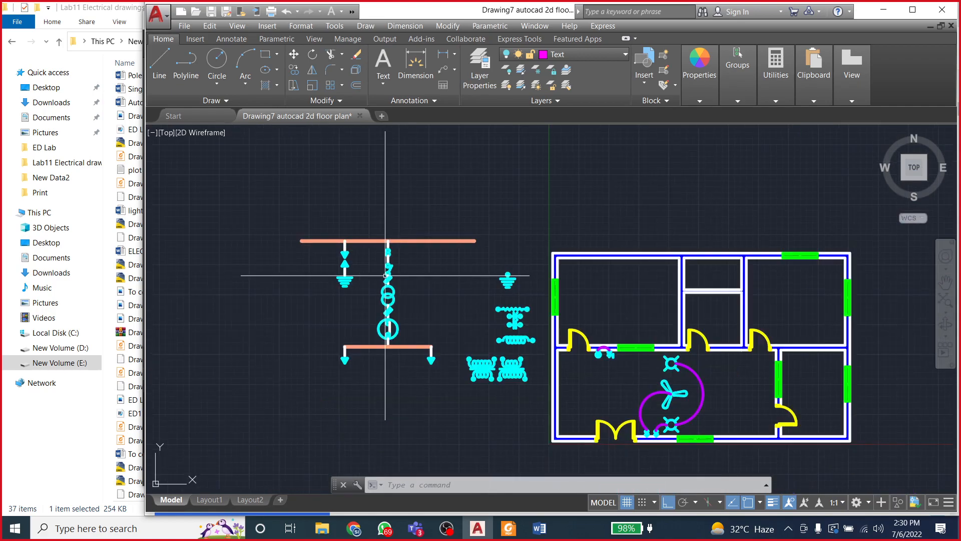
{"action": "scroll", "coordinate": [535, 344], "scroll_direction": "up", "scroll_amount": 5}
{"action": "scroll", "coordinate": [531, 335], "scroll_direction": "down", "scroll_amount": 6}
{"action": "scroll", "coordinate": [396, 271], "scroll_direction": "up", "scroll_amount": 5}
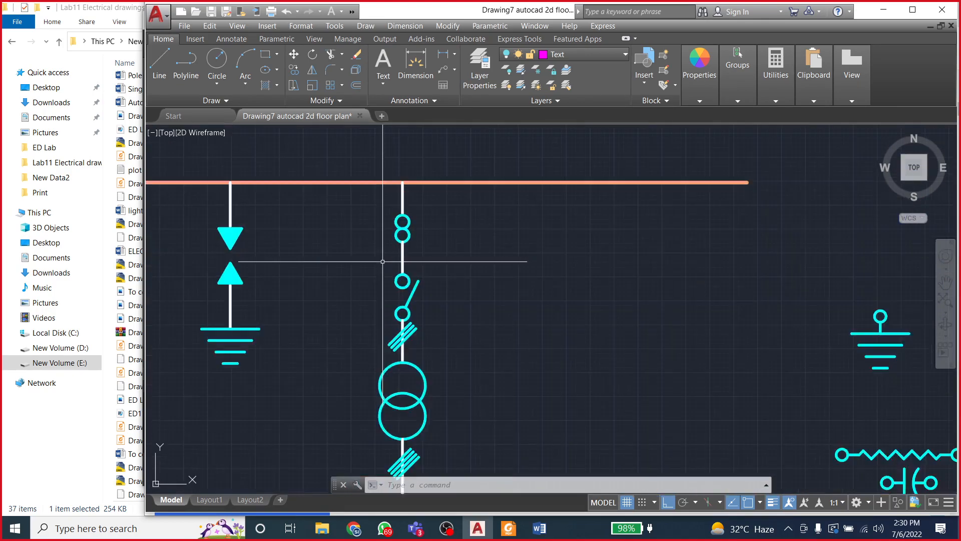
{"action": "scroll", "coordinate": [395, 284], "scroll_direction": "down", "scroll_amount": 2}
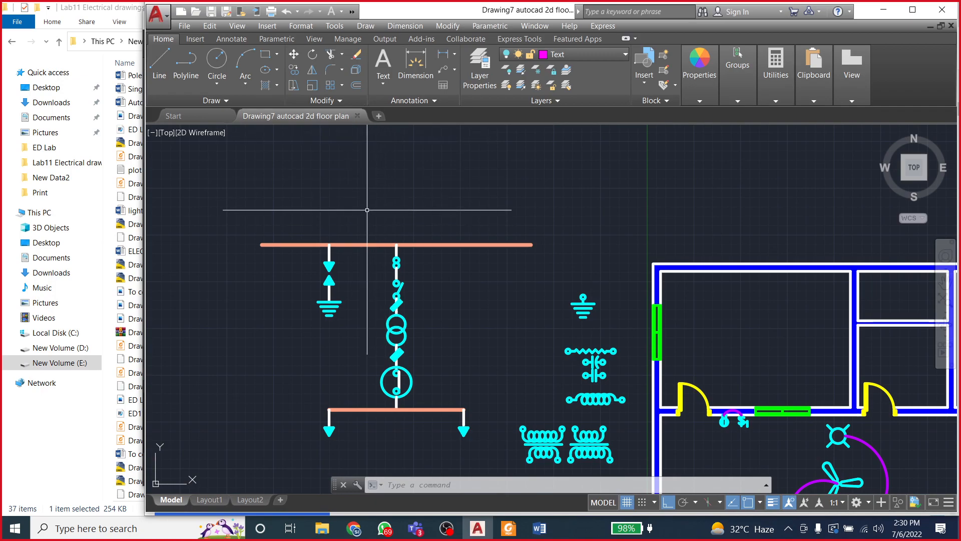
Step: Save the drawing
{"action": "key", "text": "ctrl+s"}
Step: Try to place single-line text "11 kV Overhead Line" above the upper bus bar with the default height and rotation
{"action": "left_click", "coordinate": [383, 83]}
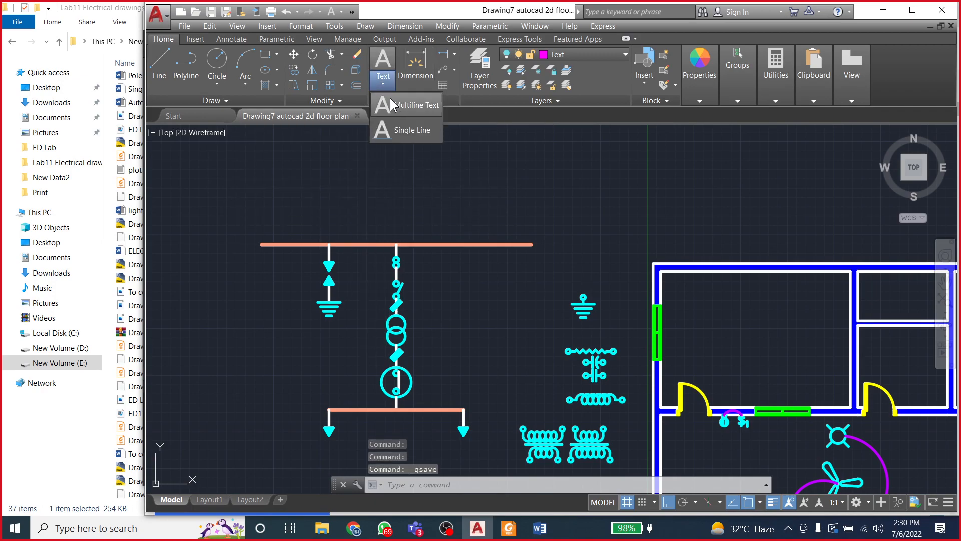
{"action": "left_click", "coordinate": [393, 129]}
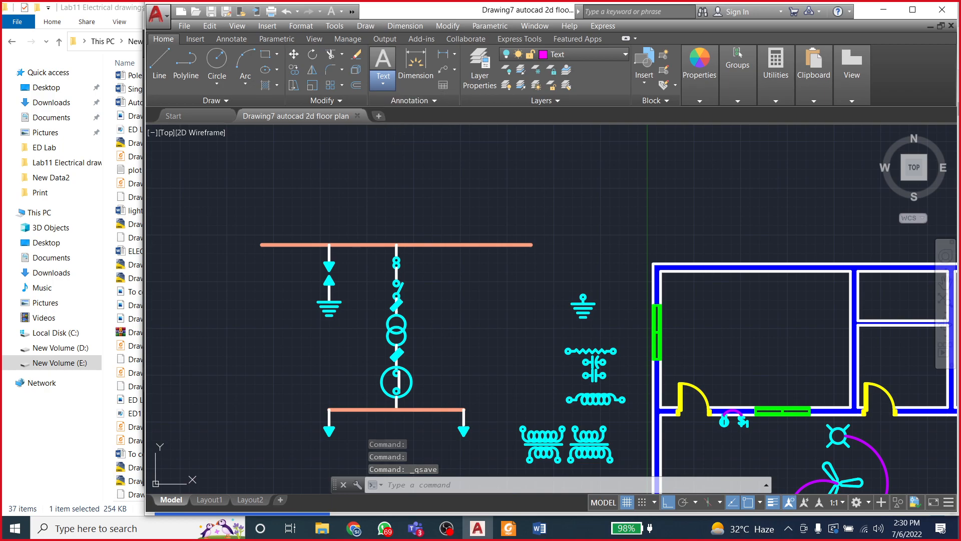
{"action": "left_click", "coordinate": [328, 185]}
{"action": "key", "text": "Return"}
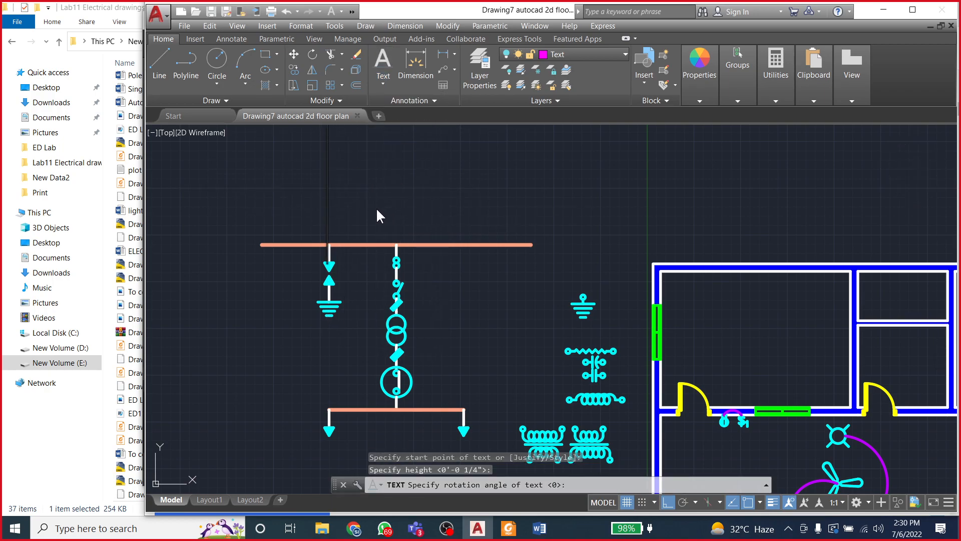
{"action": "key", "text": "Return"}
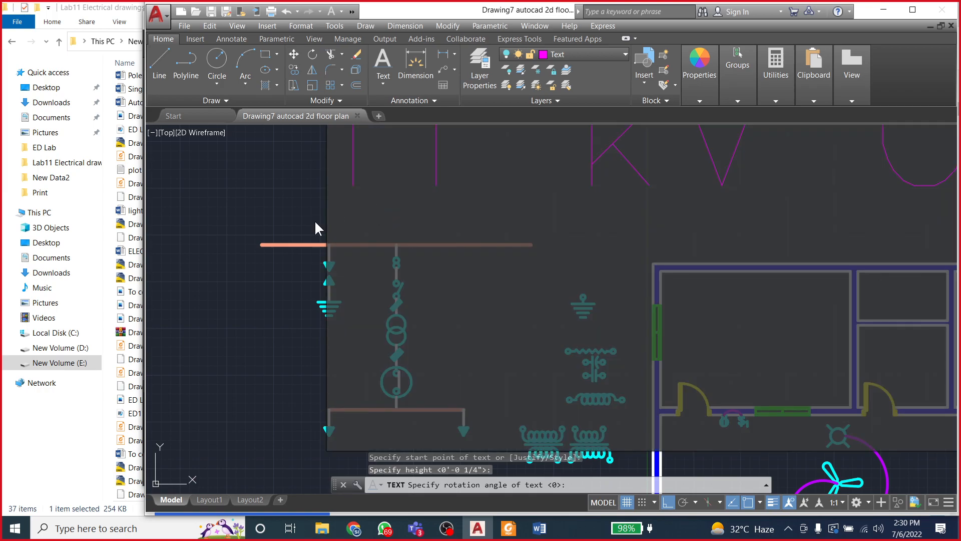
{"action": "left_click", "coordinate": [243, 167]}
{"action": "scroll", "coordinate": [244, 167], "scroll_direction": "down", "scroll_amount": 4}
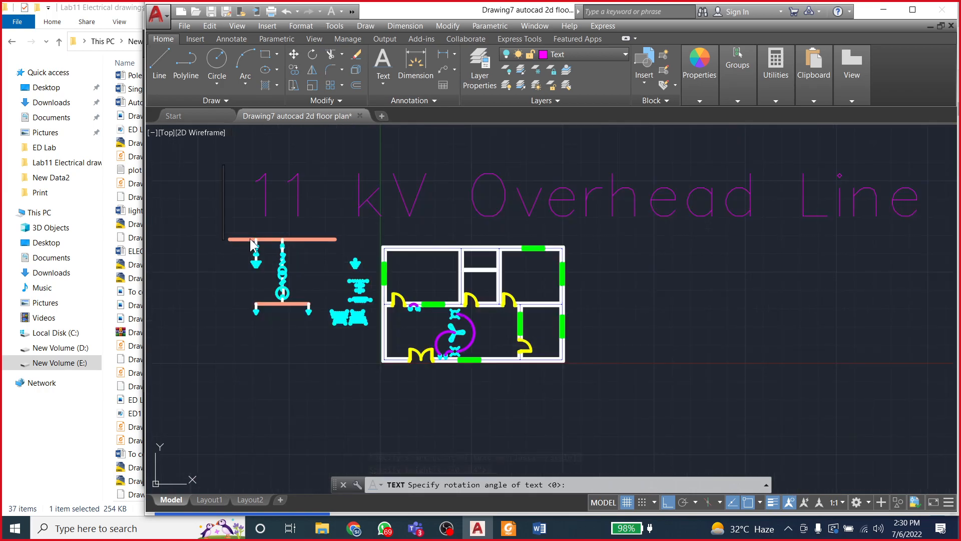
{"action": "left_click", "coordinate": [362, 192]}
{"action": "key", "text": "Escape"}
Step: Create a rectangular viewport in Layout1 that fills the printable area of the sheet
{"action": "scroll", "coordinate": [345, 307], "scroll_direction": "down", "scroll_amount": 2}
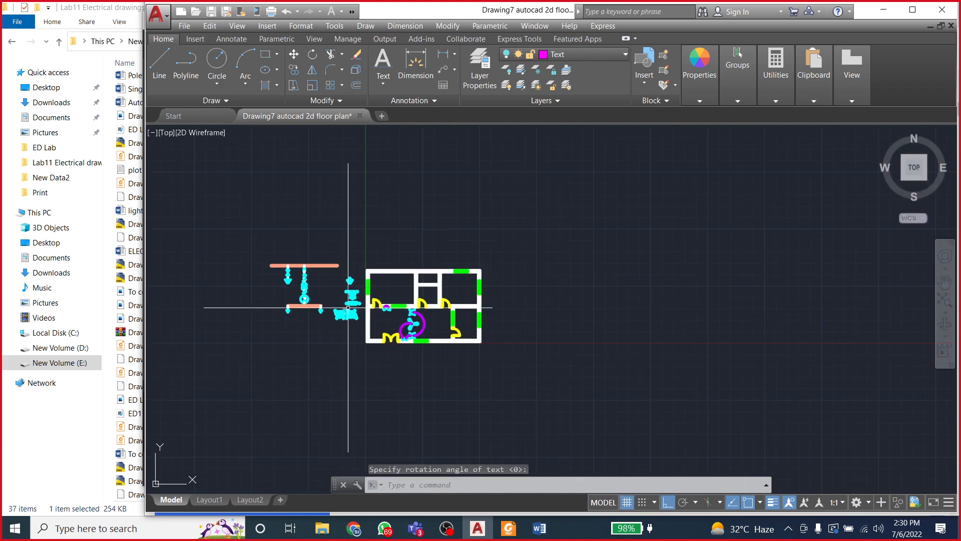
{"action": "left_click", "coordinate": [302, 155]}
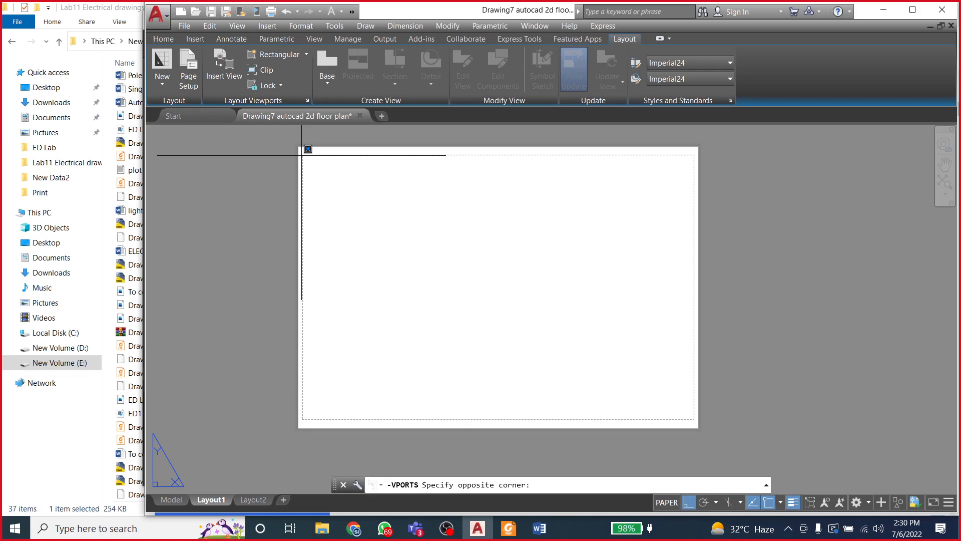
{"action": "left_click", "coordinate": [694, 420]}
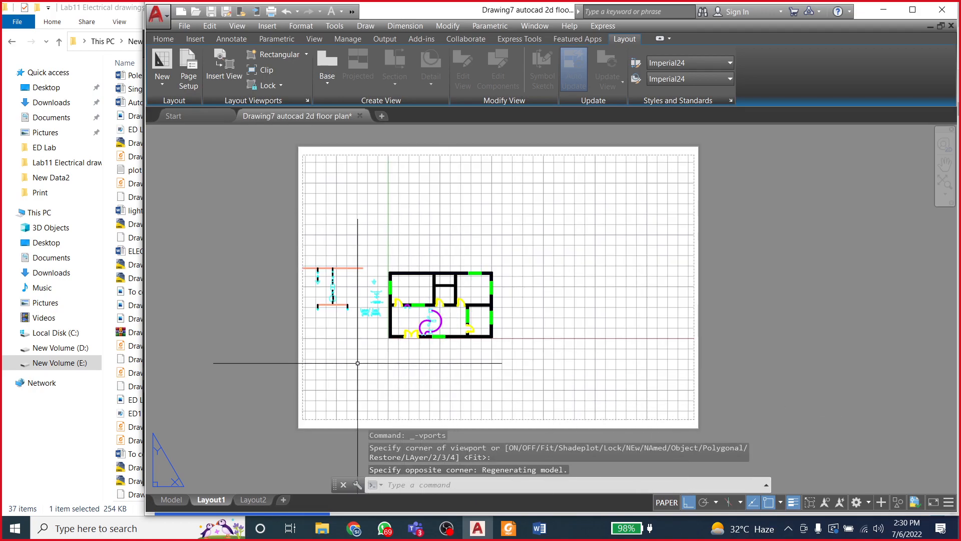
Step: Return from Layout1 to model space
{"action": "scroll", "coordinate": [655, 281], "scroll_direction": "up", "scroll_amount": 4}
{"action": "scroll", "coordinate": [653, 253], "scroll_direction": "down", "scroll_amount": 6}
{"action": "scroll", "coordinate": [652, 253], "scroll_direction": "up", "scroll_amount": 4}
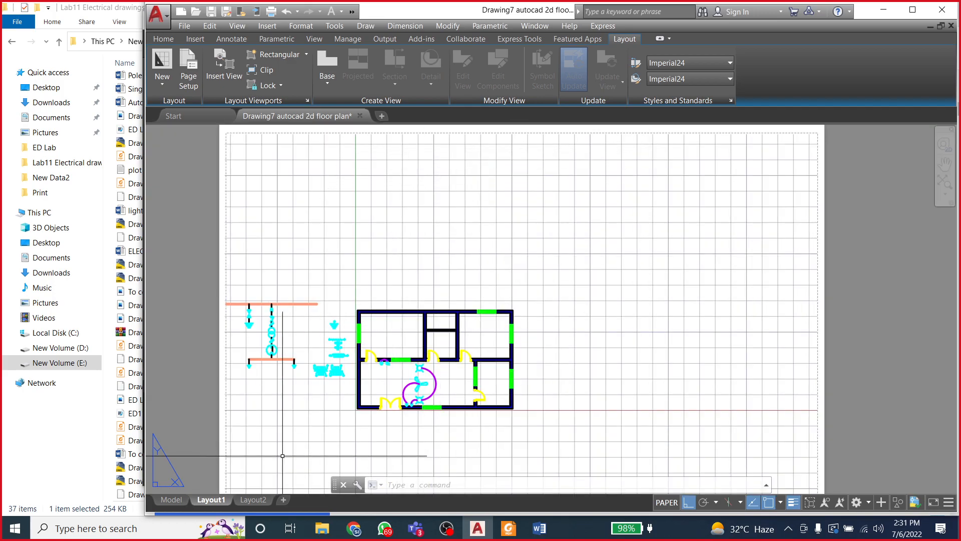
{"action": "left_click", "coordinate": [166, 502]}
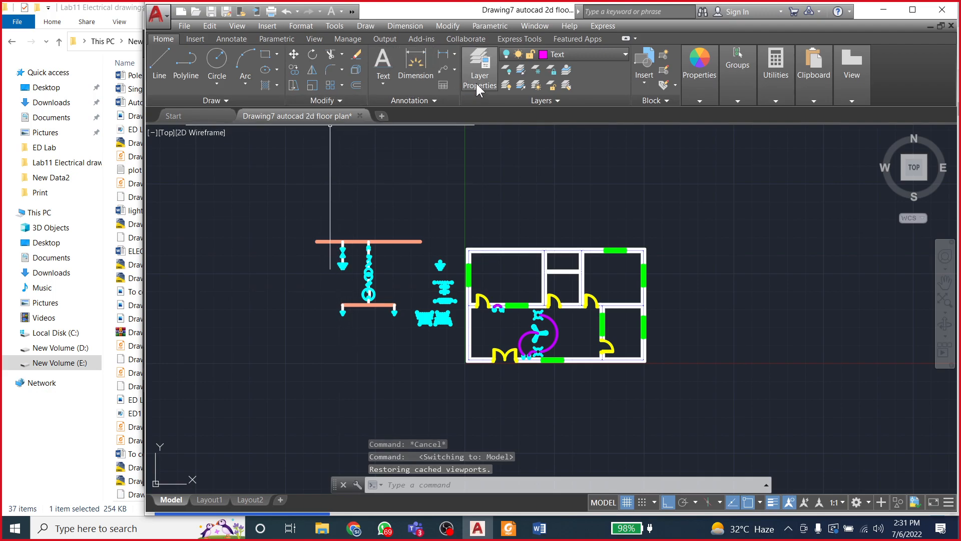
Step: Add multiline text "11 kV Overhead Line" above the upper bus bar with the default 12'-2" text height
{"action": "left_click", "coordinate": [382, 78]}
{"action": "left_click", "coordinate": [395, 103]}
{"action": "scroll", "coordinate": [352, 210], "scroll_direction": "up", "scroll_amount": 6}
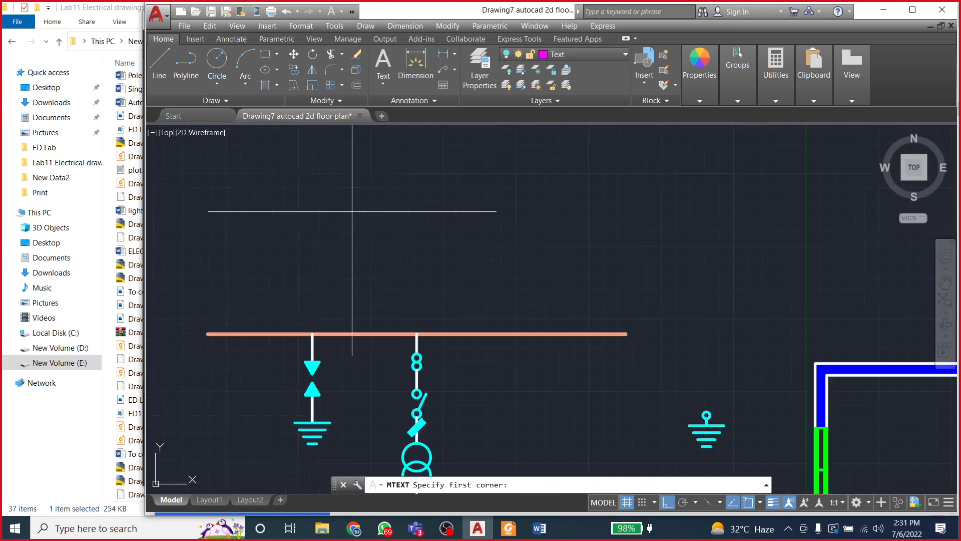
{"action": "scroll", "coordinate": [396, 213], "scroll_direction": "down", "scroll_amount": 6}
{"action": "scroll", "coordinate": [400, 208], "scroll_direction": "up", "scroll_amount": 6}
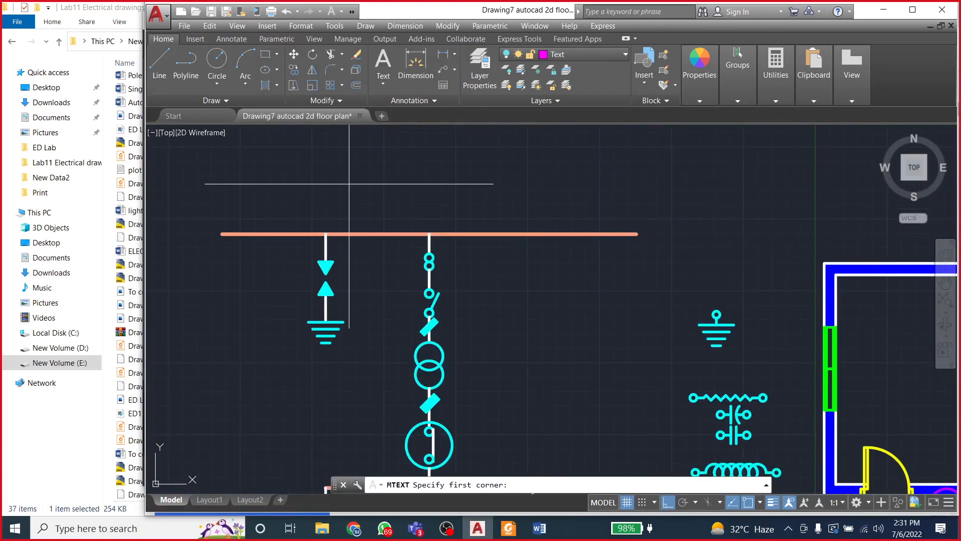
{"action": "left_click", "coordinate": [400, 208]}
{"action": "left_click", "coordinate": [491, 221]}
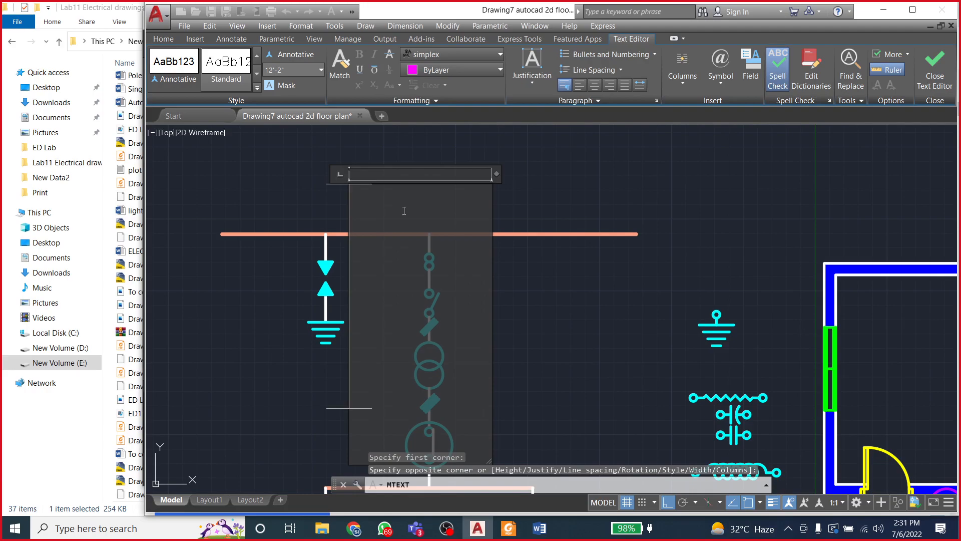
{"action": "key", "text": "ctrl+v"}
{"action": "scroll", "coordinate": [384, 248], "scroll_direction": "down", "scroll_amount": 4}
{"action": "scroll", "coordinate": [371, 275], "scroll_direction": "down", "scroll_amount": 3}
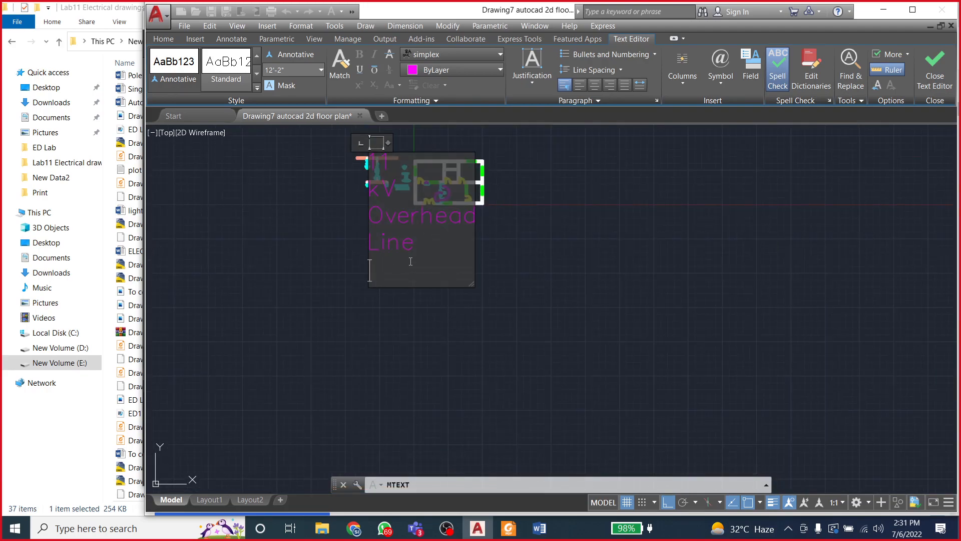
{"action": "key", "text": "ctrl+a"}
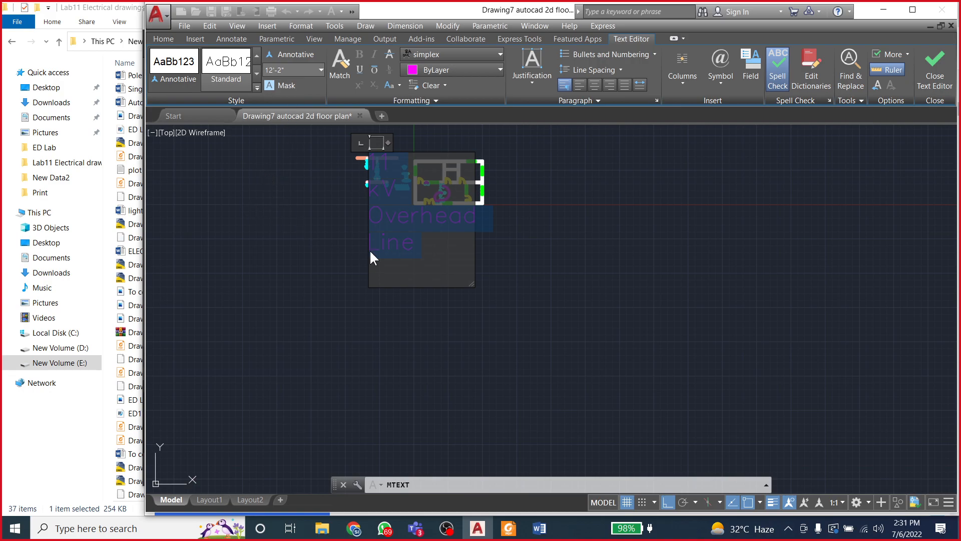
{"action": "scroll", "coordinate": [326, 297], "scroll_direction": "down", "scroll_amount": 1}
{"action": "scroll", "coordinate": [314, 260], "scroll_direction": "up", "scroll_amount": 1}
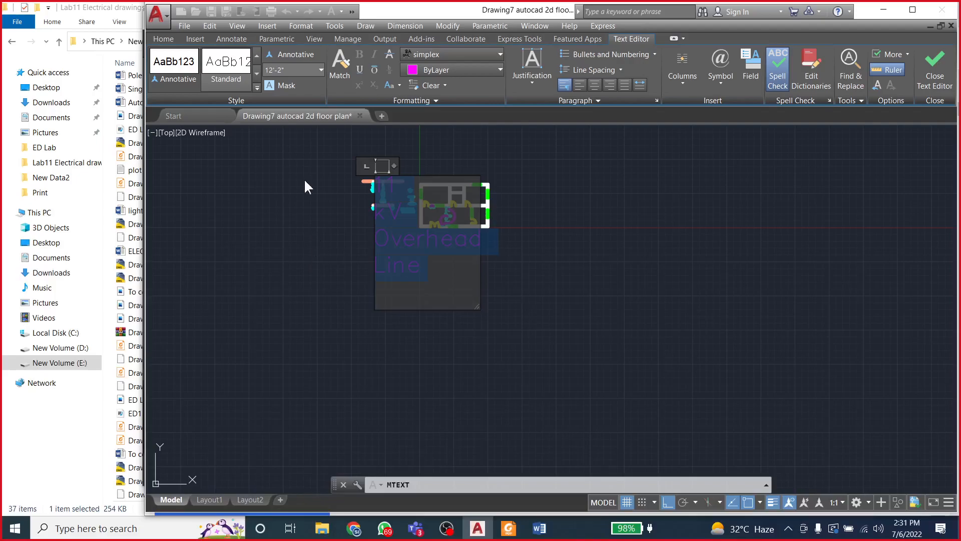
{"action": "key", "text": "Escape"}
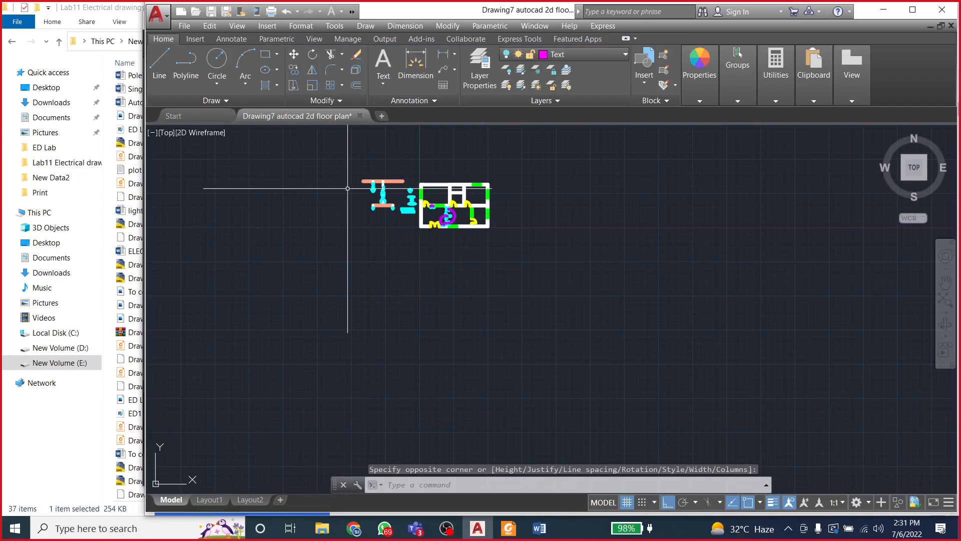
Step: Examine the drawing around the single line diagram's upper bus bar for the overhead line label
{"action": "scroll", "coordinate": [382, 187], "scroll_direction": "up", "scroll_amount": 5}
{"action": "scroll", "coordinate": [384, 187], "scroll_direction": "down", "scroll_amount": 6}
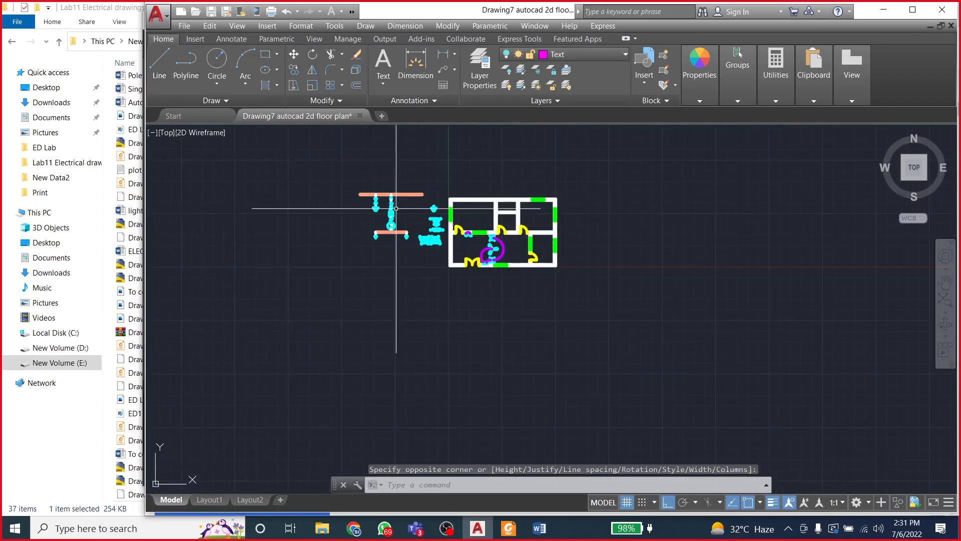
{"action": "scroll", "coordinate": [396, 208], "scroll_direction": "down", "scroll_amount": 1}
{"action": "scroll", "coordinate": [393, 214], "scroll_direction": "up", "scroll_amount": 1}
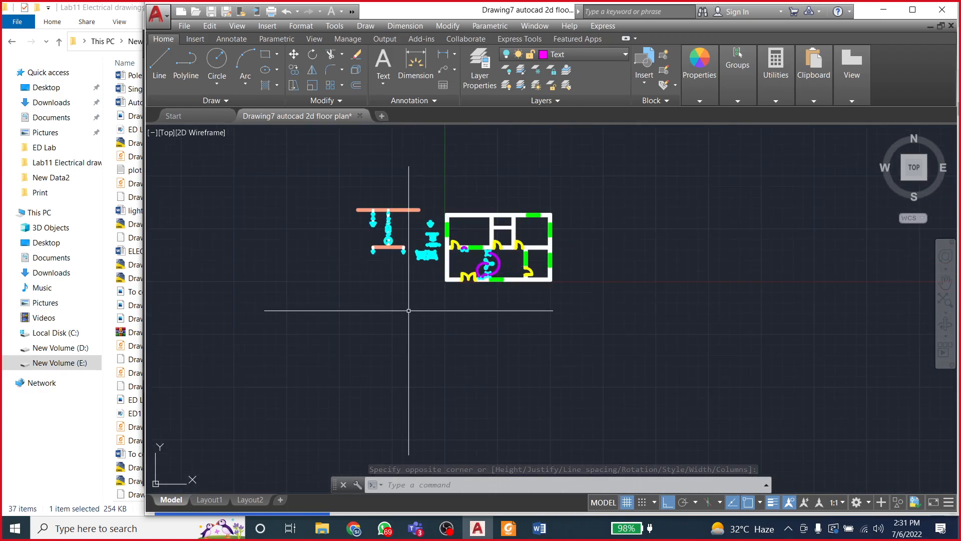
{"action": "scroll", "coordinate": [408, 311], "scroll_direction": "down", "scroll_amount": 1}
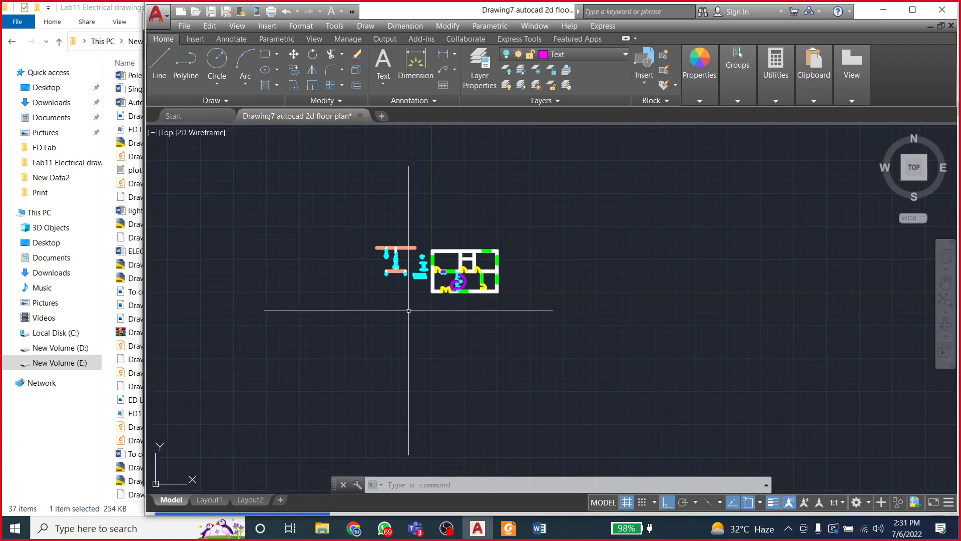
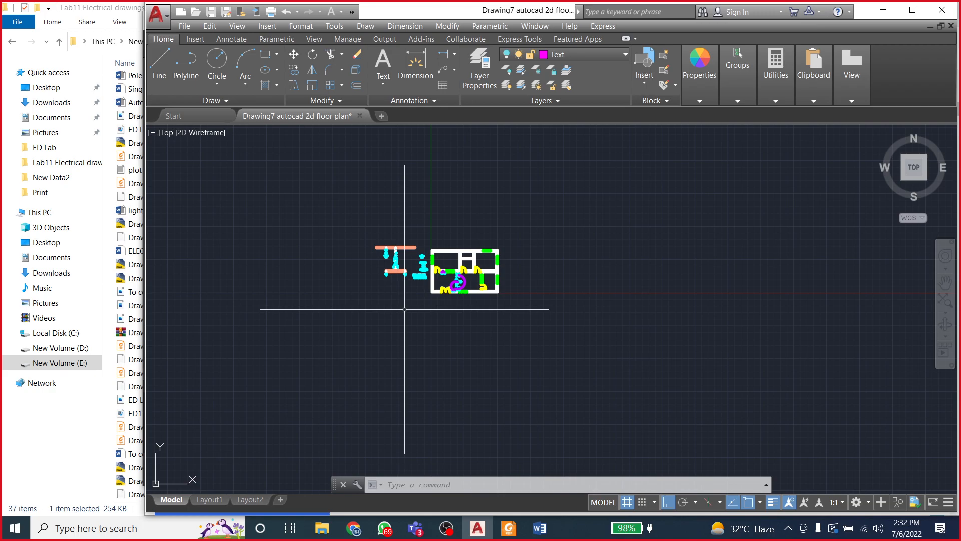
{"action": "scroll", "coordinate": [396, 236], "scroll_direction": "up", "scroll_amount": 8}
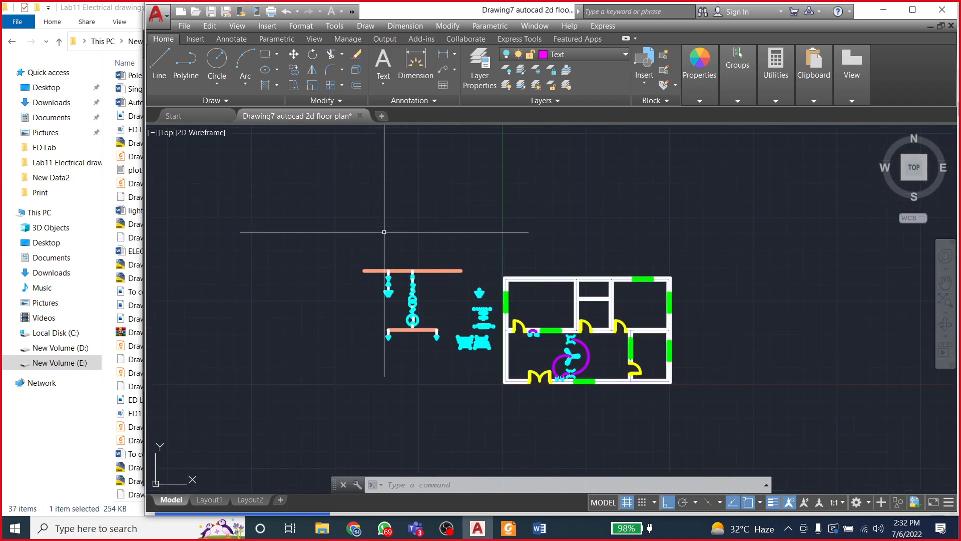
{"action": "scroll", "coordinate": [430, 251], "scroll_direction": "up", "scroll_amount": 2}
{"action": "scroll", "coordinate": [440, 255], "scroll_direction": "down", "scroll_amount": 2}
{"action": "scroll", "coordinate": [407, 265], "scroll_direction": "up", "scroll_amount": 4}
{"action": "scroll", "coordinate": [449, 255], "scroll_direction": "down", "scroll_amount": 2}
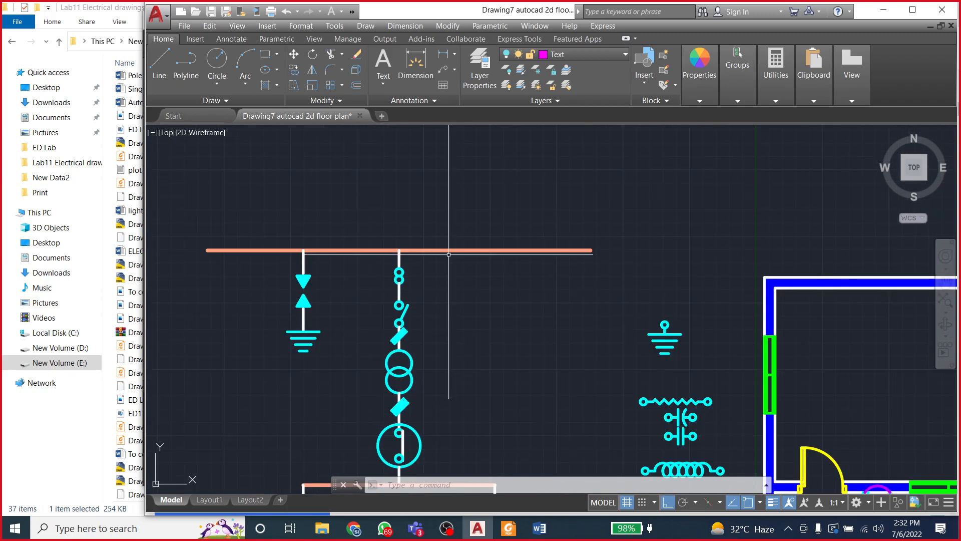
Step: Save the drawing
{"action": "left_click", "coordinate": [386, 85]}
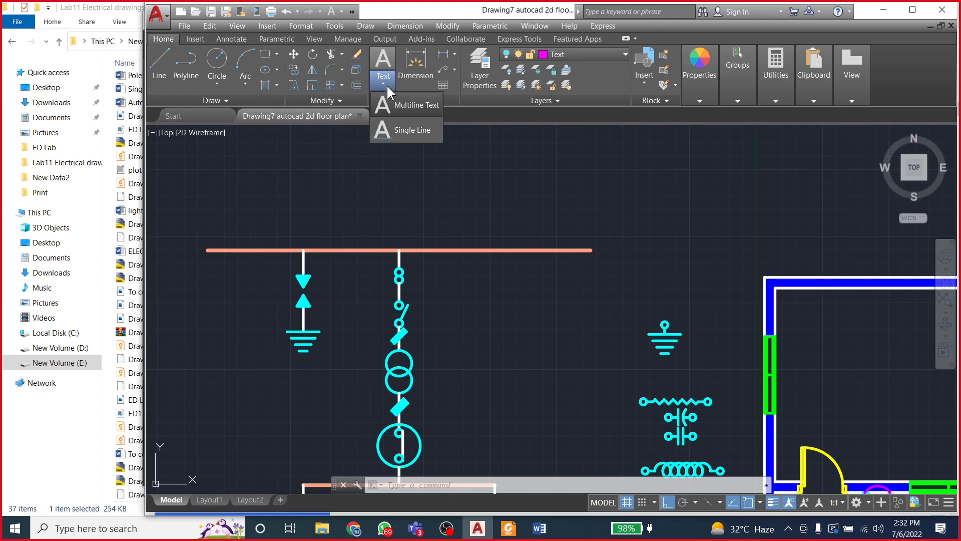
{"action": "left_click", "coordinate": [211, 12]}
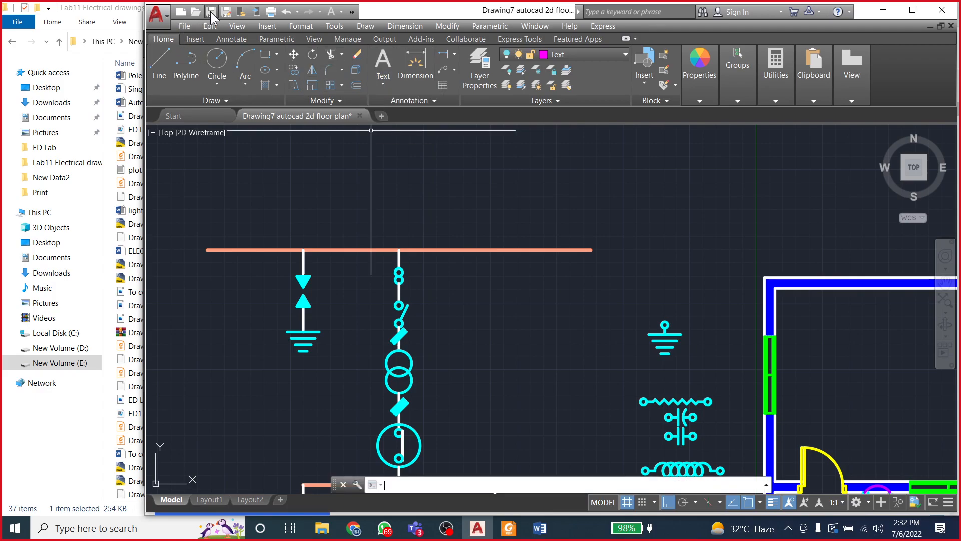
Step: Add multiline text "11 kV Overhead Line" above the upper bus bar and set its text height to 12 inches
{"action": "left_click", "coordinate": [385, 84]}
{"action": "left_click", "coordinate": [391, 104]}
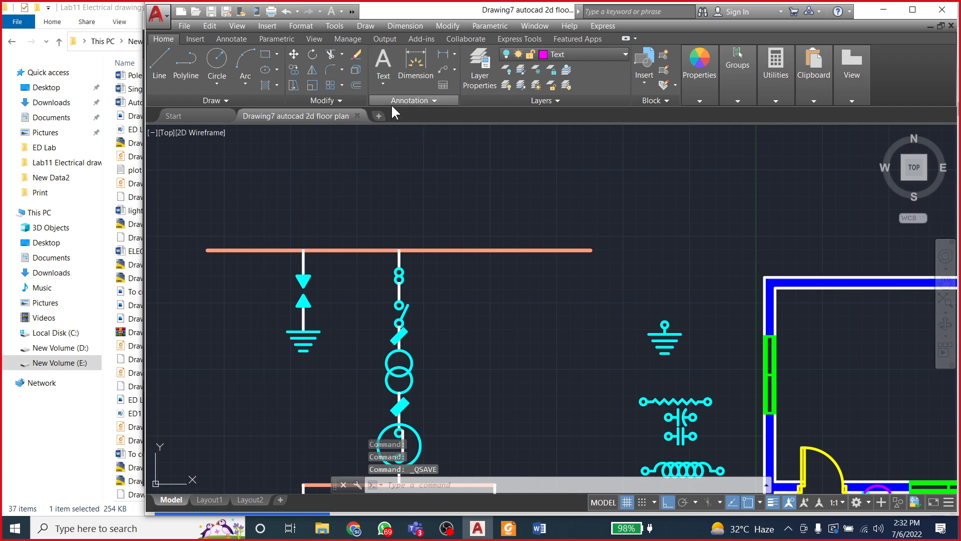
{"action": "left_click", "coordinate": [331, 164]}
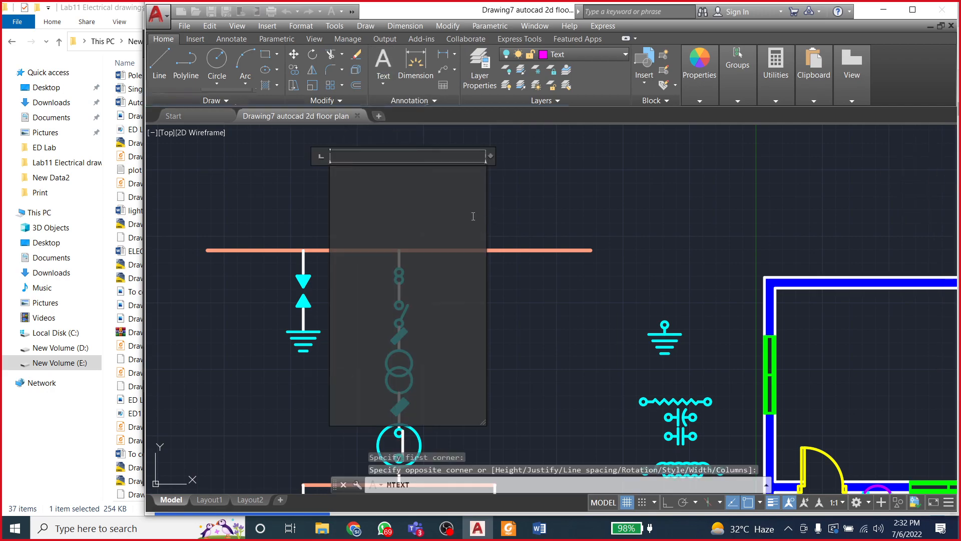
{"action": "left_click", "coordinate": [484, 221]}
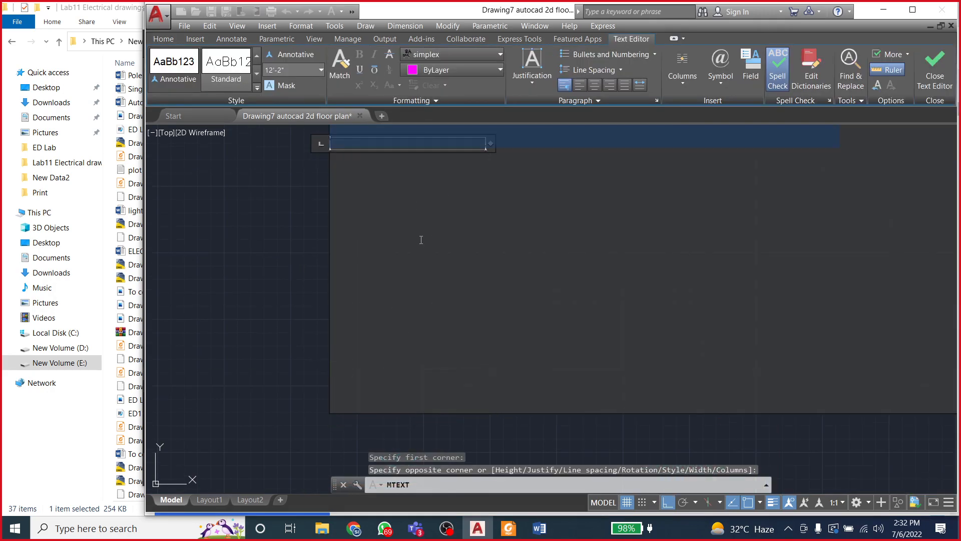
{"action": "left_click", "coordinate": [288, 70]}
{"action": "type", "text": "12"}
{"action": "key", "text": "Return"}
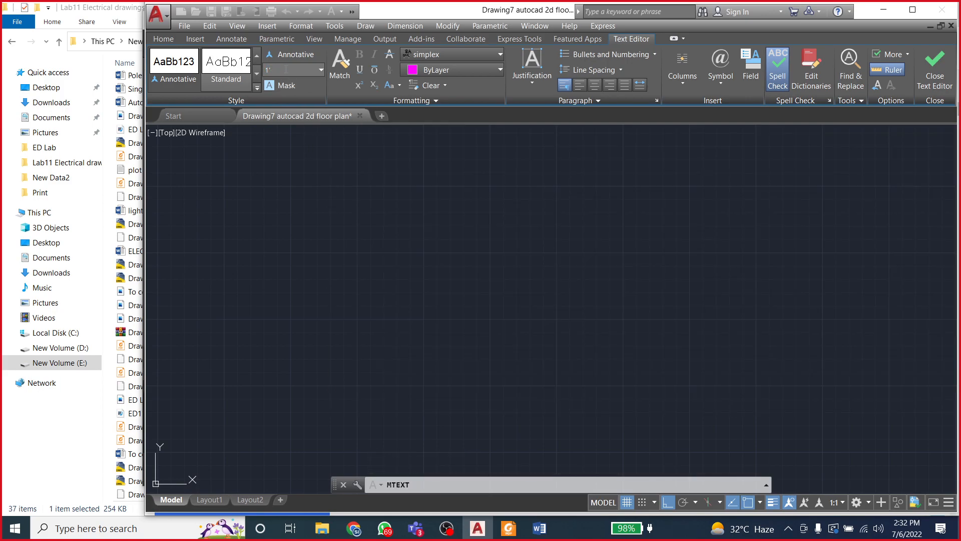
{"action": "scroll", "coordinate": [419, 308], "scroll_direction": "down", "scroll_amount": 2}
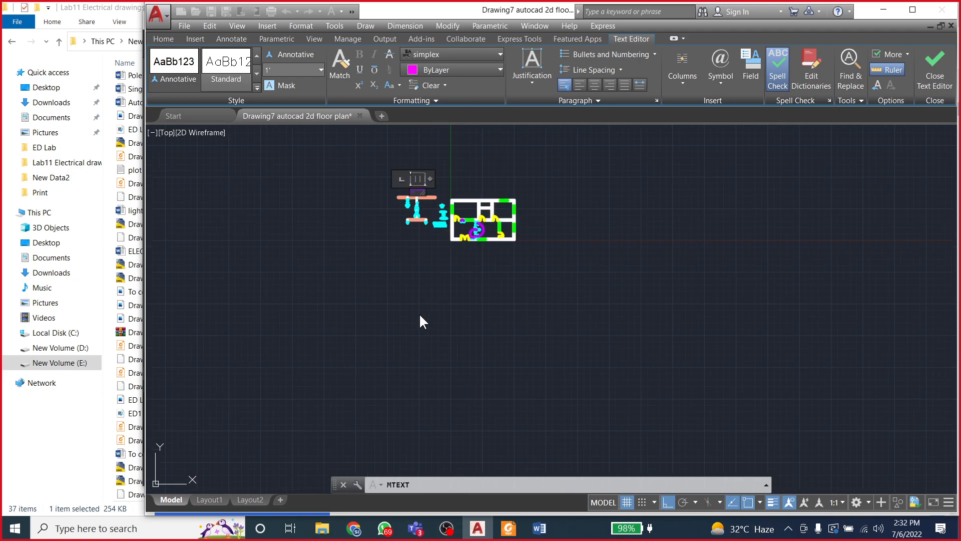
{"action": "scroll", "coordinate": [404, 175], "scroll_direction": "up", "scroll_amount": 4}
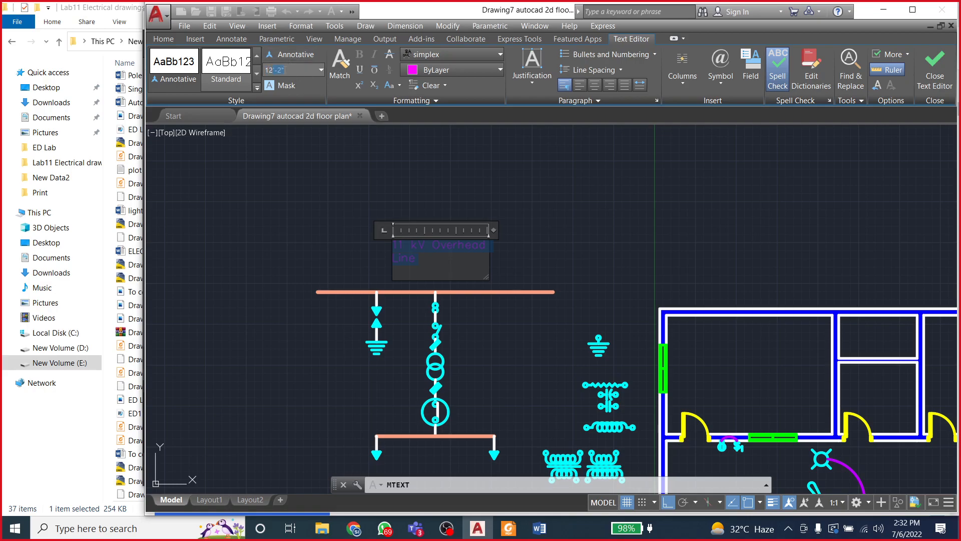
{"action": "key", "text": "Return"}
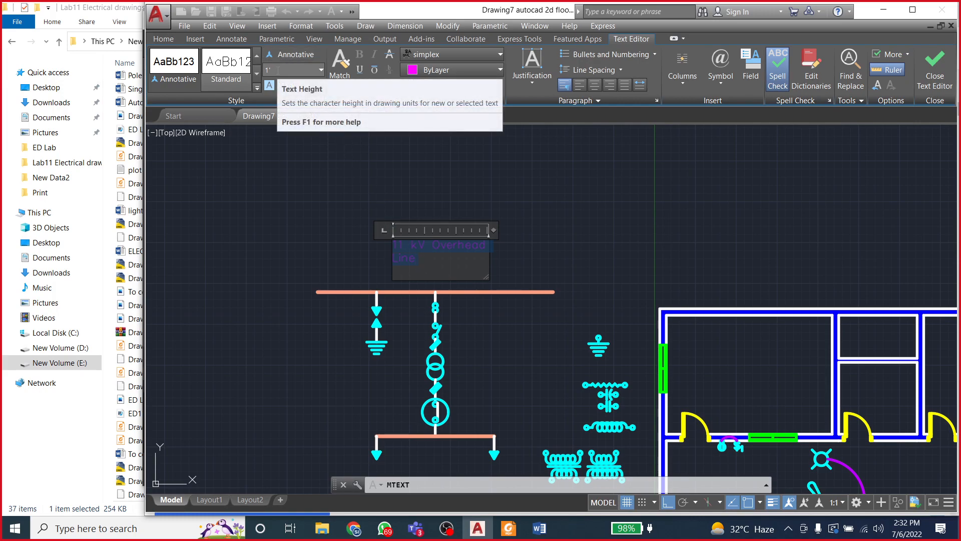
Step: Increase the overhead line label's text height to 24 inches, raise it to 60 inches, and close the text editor
{"action": "left_click", "coordinate": [277, 70]}
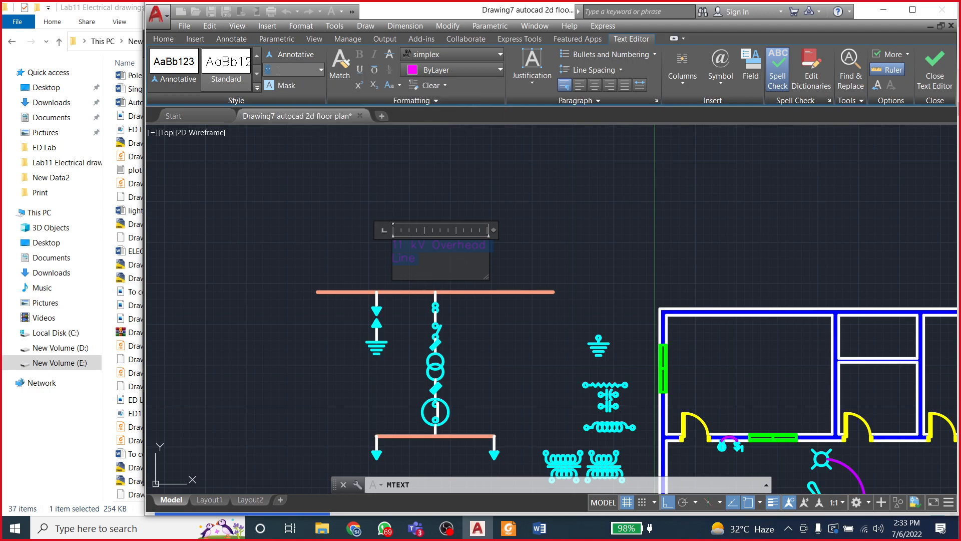
{"action": "type", "text": "24'"}
{"action": "key", "text": "Return"}
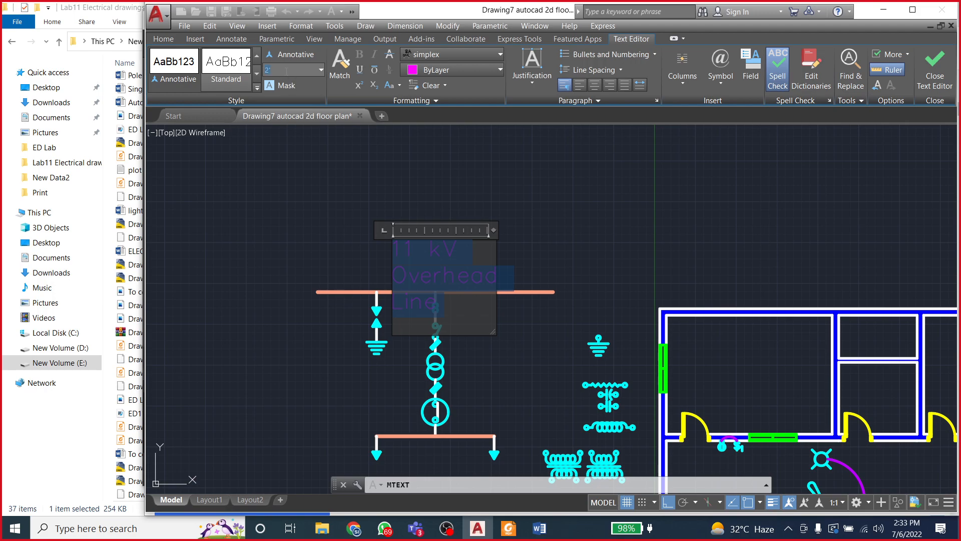
{"action": "type", "text": "60"}
{"action": "key", "text": "Return"}
{"action": "key", "text": "Escape"}
Step: Check the single line diagram for the overhead line label and save the drawing
{"action": "scroll", "coordinate": [596, 369], "scroll_direction": "up", "scroll_amount": 5}
{"action": "scroll", "coordinate": [596, 369], "scroll_direction": "down", "scroll_amount": 4}
{"action": "scroll", "coordinate": [474, 316], "scroll_direction": "down", "scroll_amount": 4}
{"action": "scroll", "coordinate": [522, 330], "scroll_direction": "down", "scroll_amount": 2}
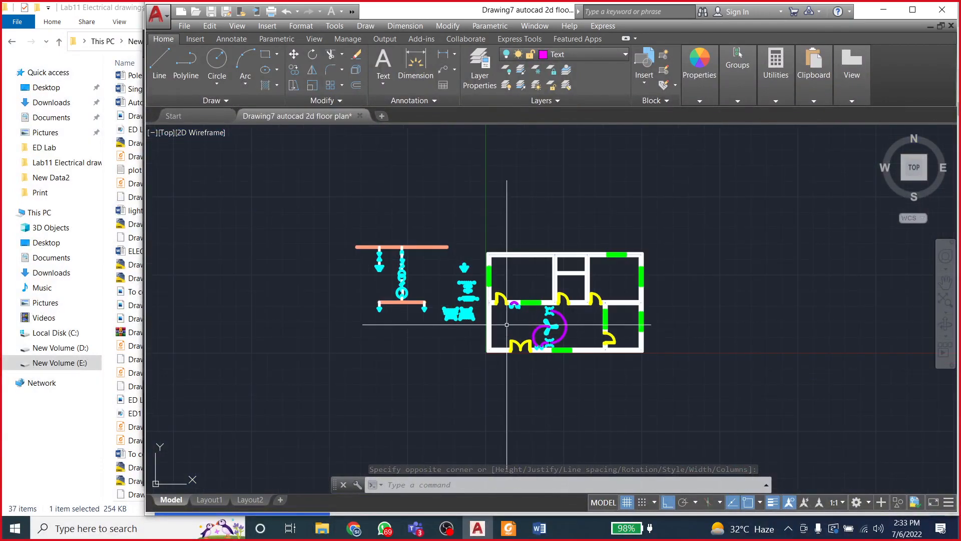
{"action": "scroll", "coordinate": [407, 270], "scroll_direction": "up", "scroll_amount": 5}
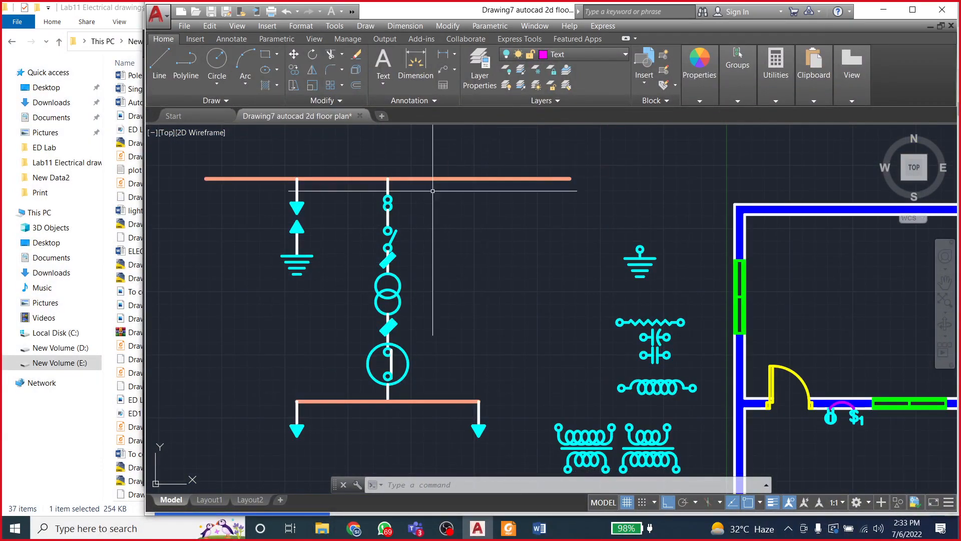
{"action": "scroll", "coordinate": [448, 184], "scroll_direction": "down", "scroll_amount": 6}
{"action": "scroll", "coordinate": [322, 221], "scroll_direction": "up", "scroll_amount": 3}
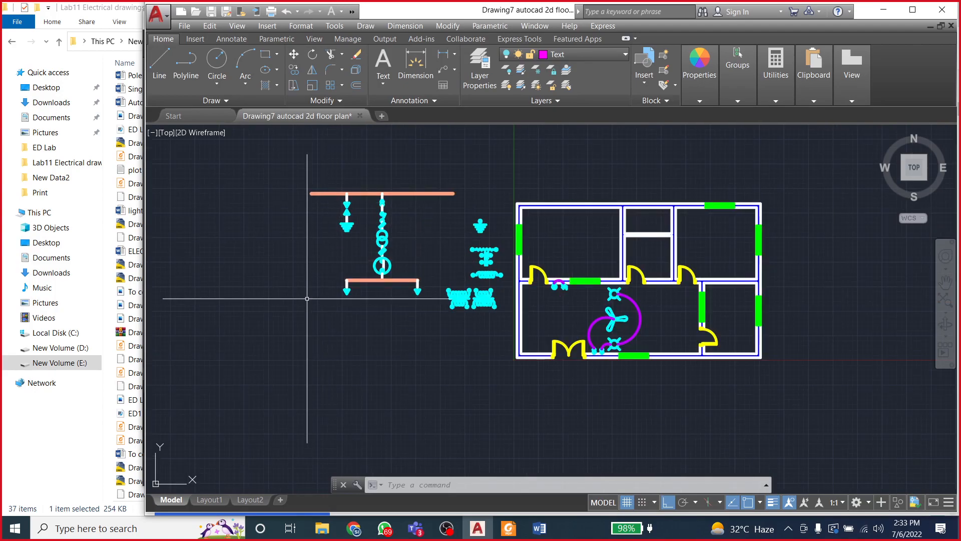
{"action": "key", "text": "ctrl+s"}
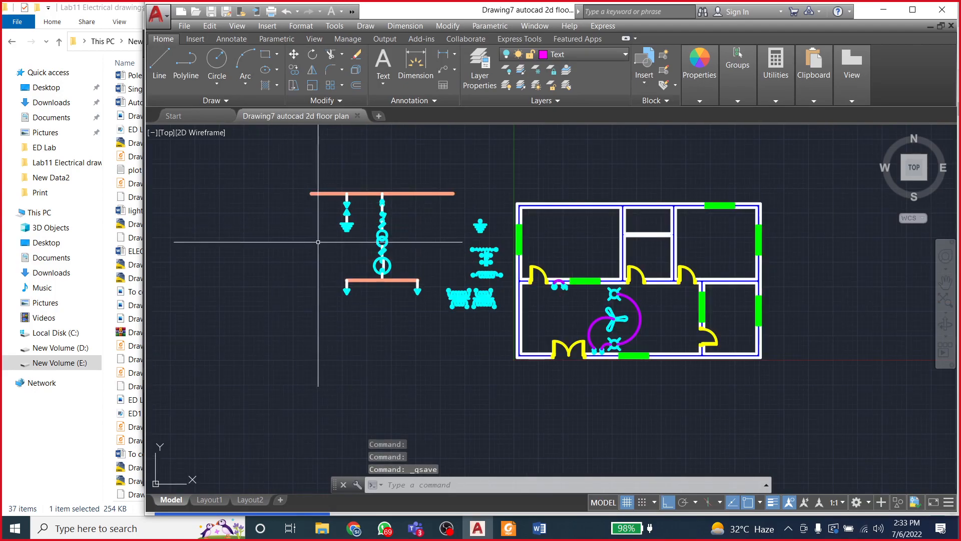
Step: Turn on the Text layer so that its text objects are displayed in model space
{"action": "scroll", "coordinate": [326, 225], "scroll_direction": "down", "scroll_amount": 1}
{"action": "scroll", "coordinate": [331, 181], "scroll_direction": "up", "scroll_amount": 4}
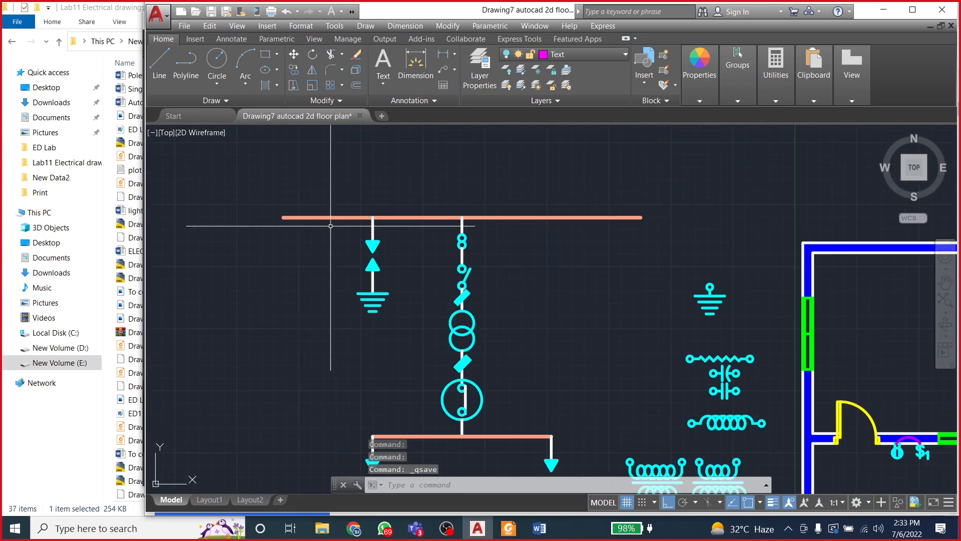
{"action": "left_click", "coordinate": [384, 81]}
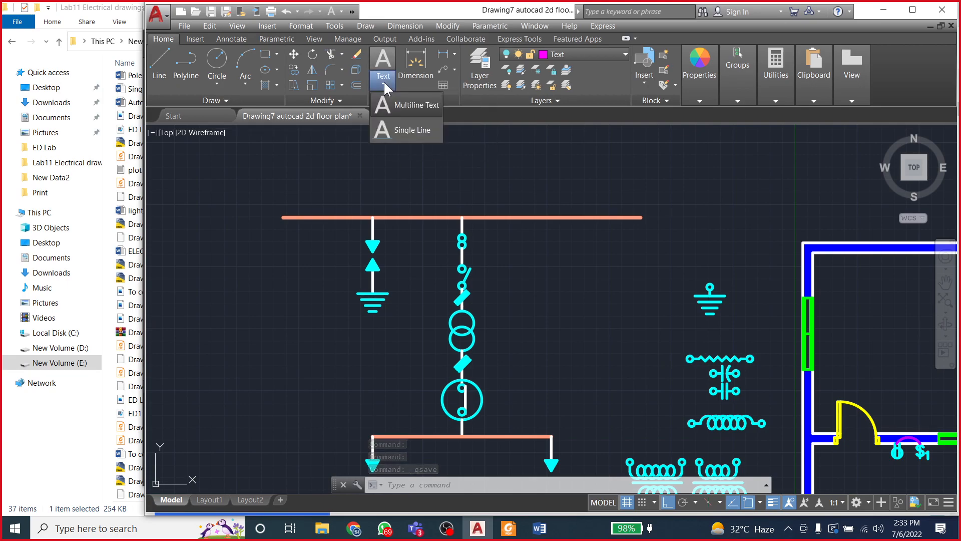
{"action": "left_click", "coordinate": [544, 55]}
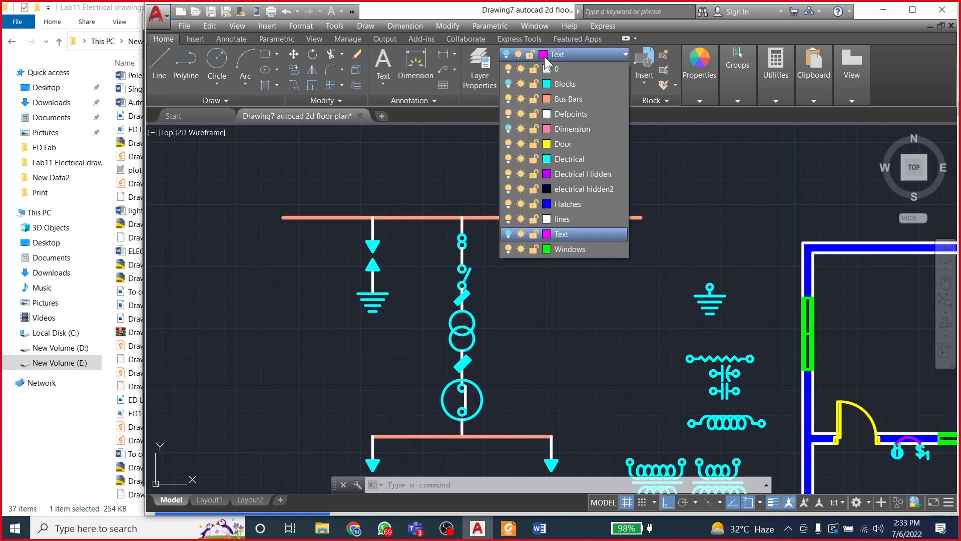
{"action": "left_click", "coordinate": [507, 235]}
{"action": "scroll", "coordinate": [332, 228], "scroll_direction": "down", "scroll_amount": 4}
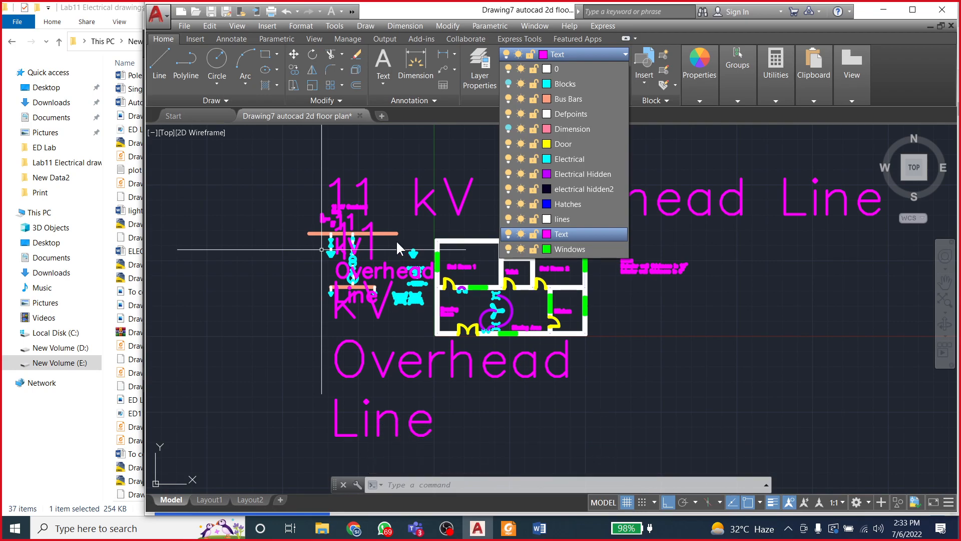
{"action": "left_click", "coordinate": [684, 296]}
{"action": "left_click", "coordinate": [684, 296]}
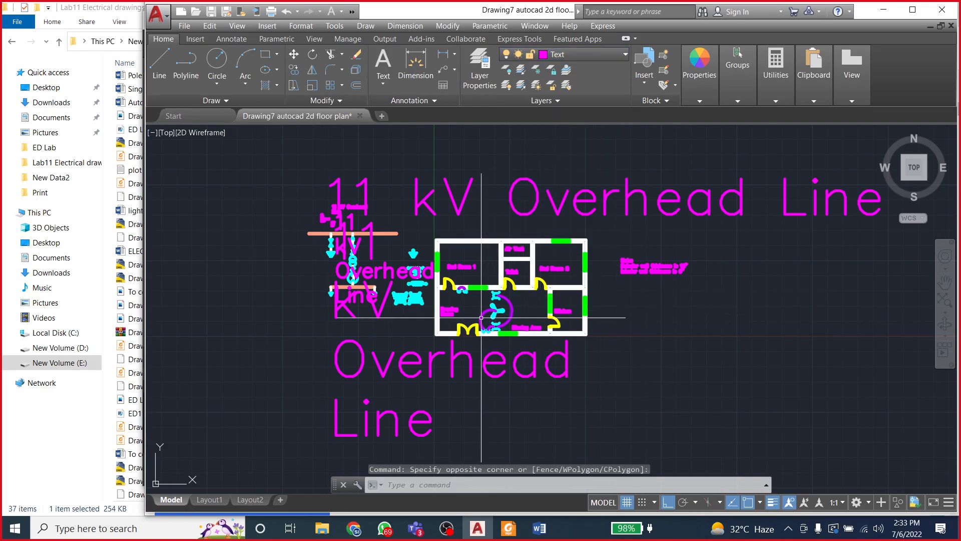
Step: Delete the surplus overhead line labels overlapping the single line diagram in model space
{"action": "scroll", "coordinate": [395, 225], "scroll_direction": "up", "scroll_amount": 2}
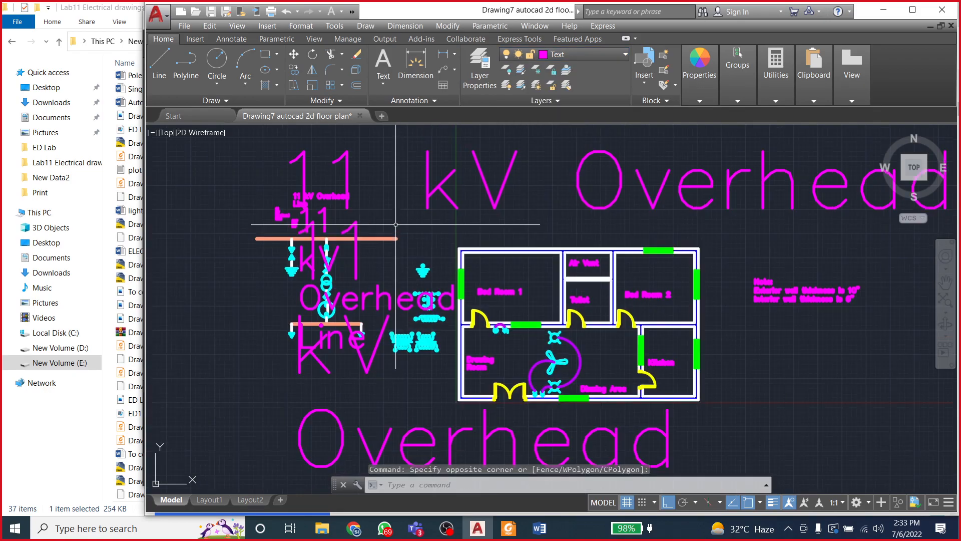
{"action": "left_click", "coordinate": [331, 197]}
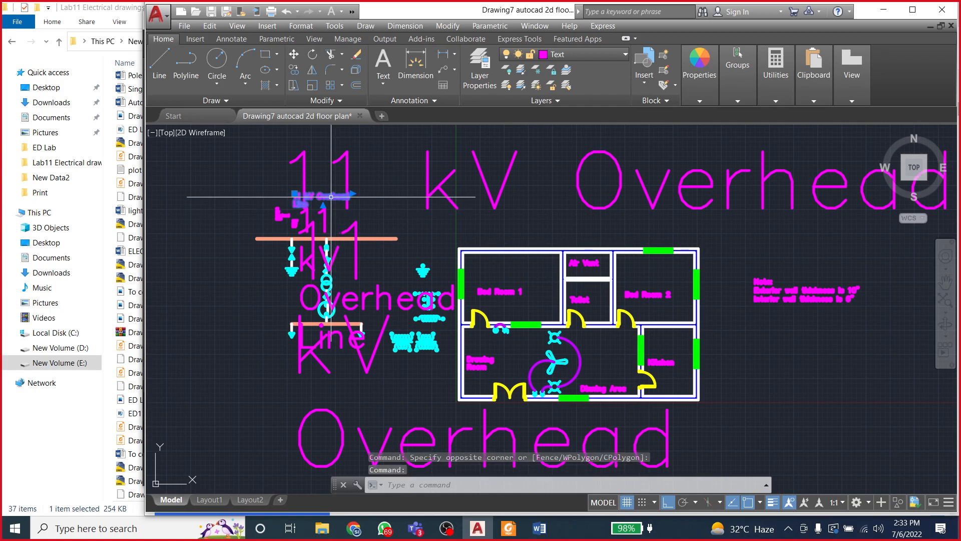
{"action": "key", "text": "Delete"}
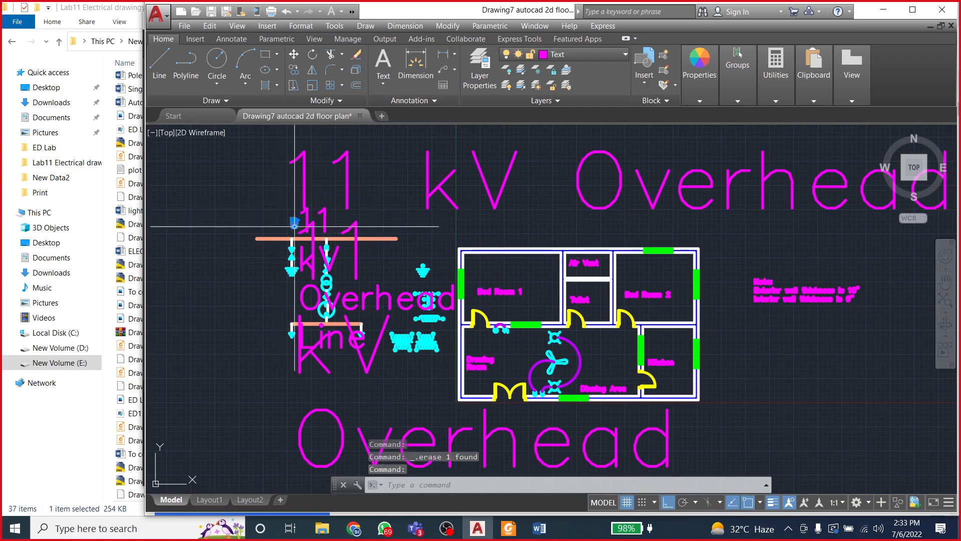
{"action": "key", "text": "Delete"}
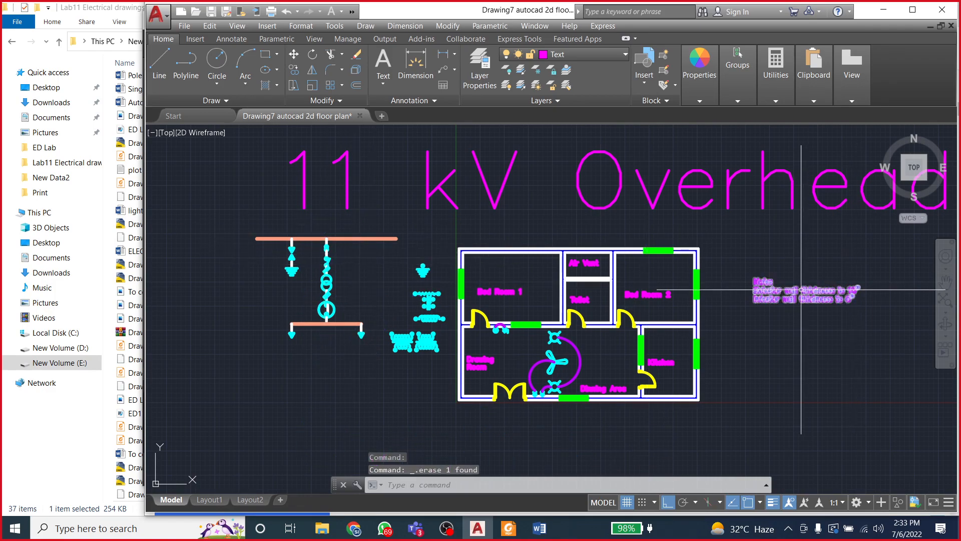
{"action": "scroll", "coordinate": [423, 295], "scroll_direction": "up", "scroll_amount": 6}
{"action": "scroll", "coordinate": [476, 285], "scroll_direction": "down", "scroll_amount": 6}
{"action": "scroll", "coordinate": [476, 286], "scroll_direction": "down", "scroll_amount": 2}
{"action": "scroll", "coordinate": [419, 215], "scroll_direction": "up", "scroll_amount": 5}
{"action": "scroll", "coordinate": [294, 232], "scroll_direction": "down", "scroll_amount": 5}
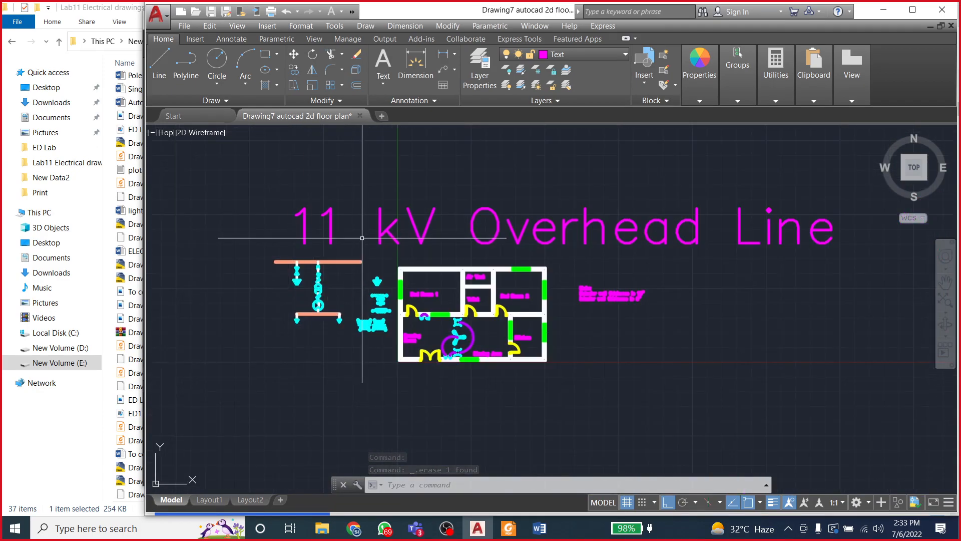
{"action": "left_click", "coordinate": [389, 227]}
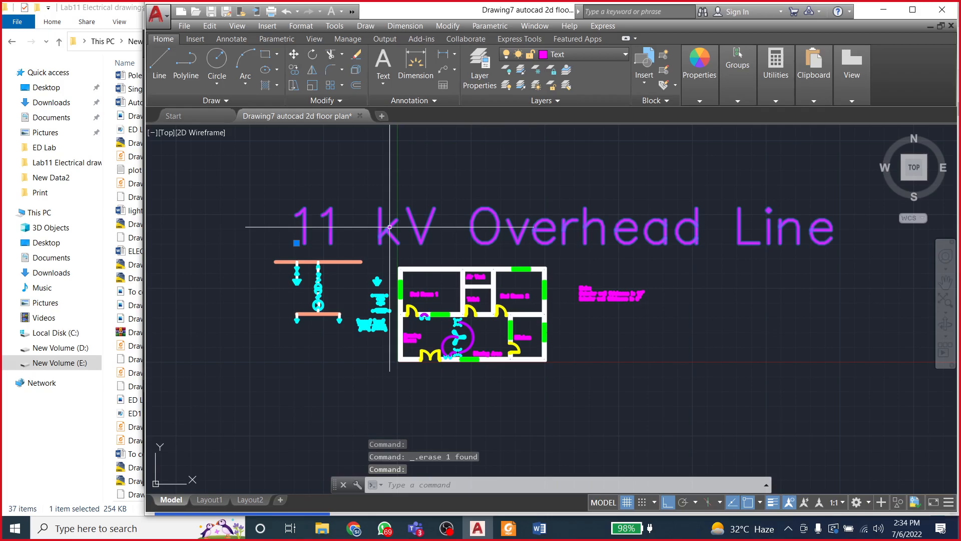
{"action": "double_click", "coordinate": [389, 226]}
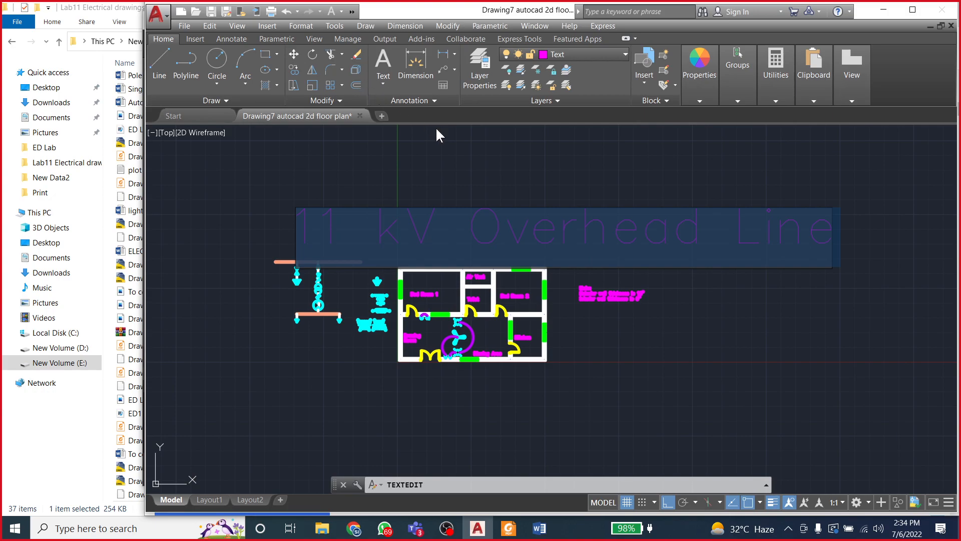
{"action": "key", "text": "BackSpace"}
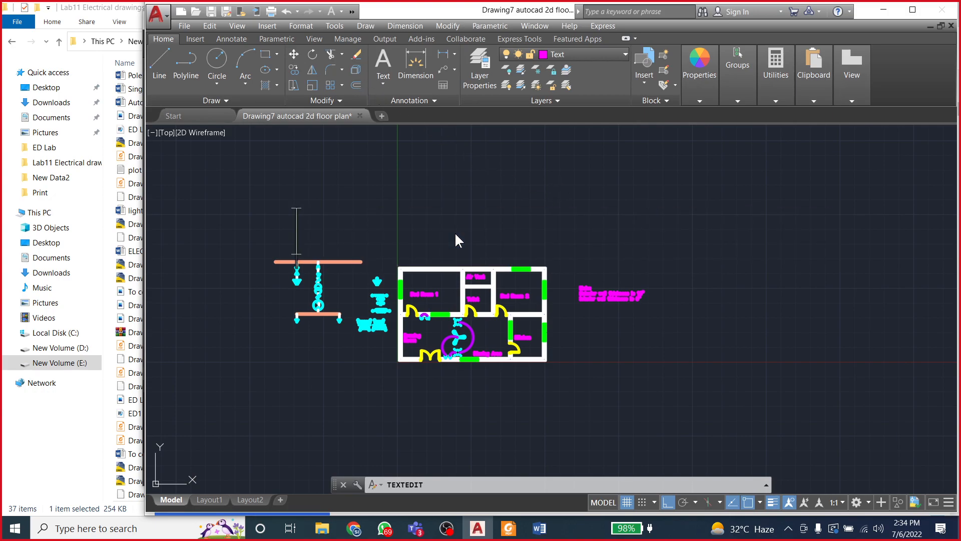
{"action": "key", "text": "Escape"}
{"action": "left_click", "coordinate": [372, 226]}
{"action": "left_click", "coordinate": [372, 226]}
{"action": "left_click", "coordinate": [381, 232]}
{"action": "left_click", "coordinate": [382, 232]}
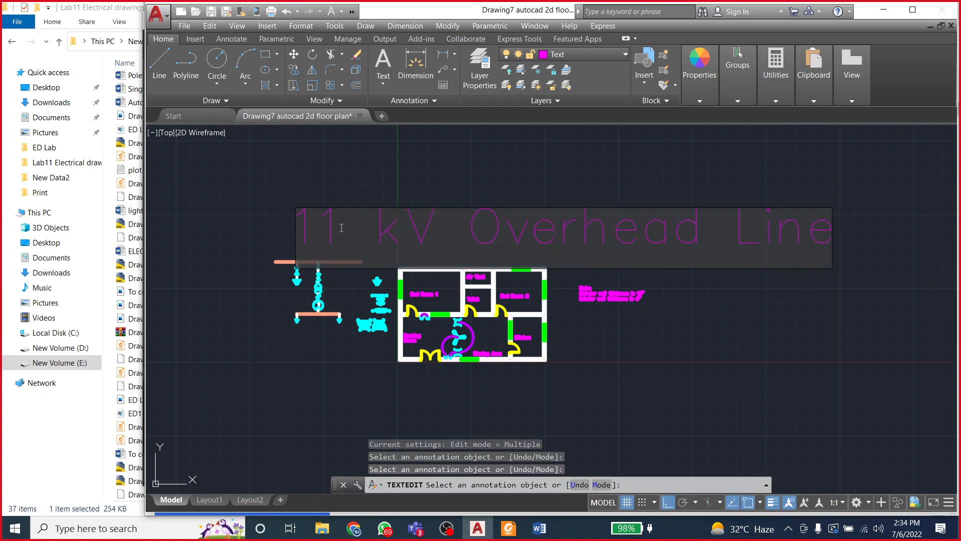
{"action": "key", "text": "Escape"}
{"action": "key", "text": "Escape"}
Step: Undo the last label erasure and delete the oversized one-line "11 kV Overhead Line" text above the diagram instead
{"action": "key", "text": "ctrl+z"}
{"action": "key", "text": "ctrl+z"}
{"action": "key", "text": "ctrl+z"}
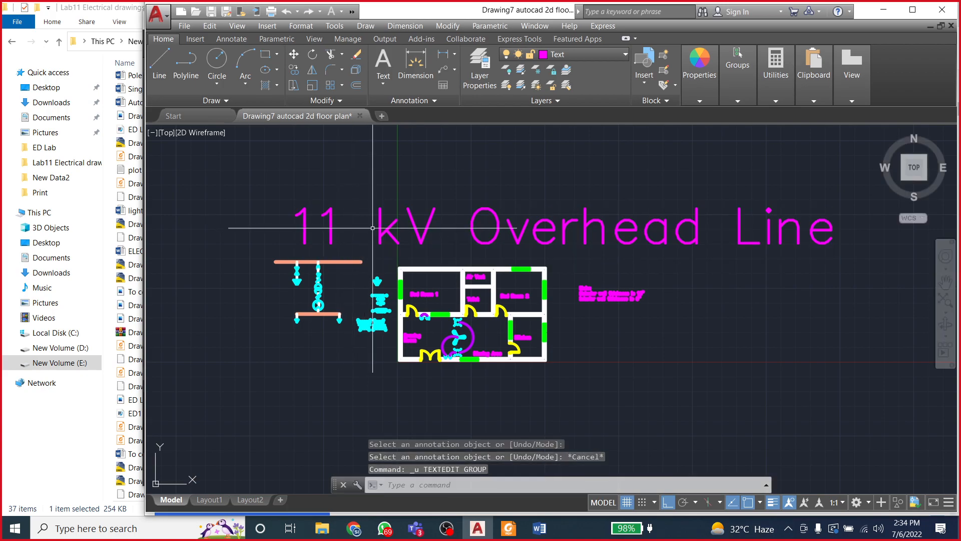
{"action": "left_click", "coordinate": [425, 192]}
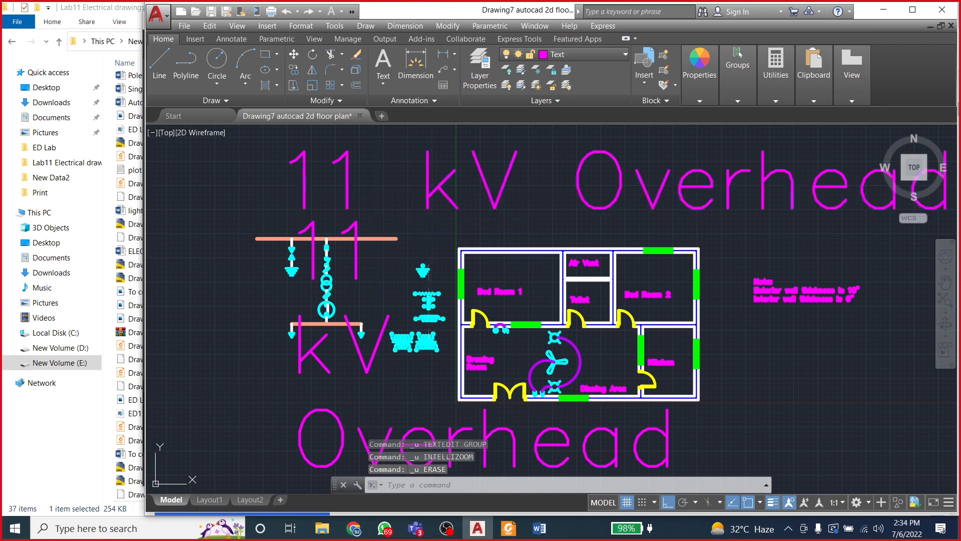
{"action": "key", "text": "Delete"}
Step: Set the text height of the remaining multiline overhead line label to 5 feet
{"action": "double_click", "coordinate": [357, 251]}
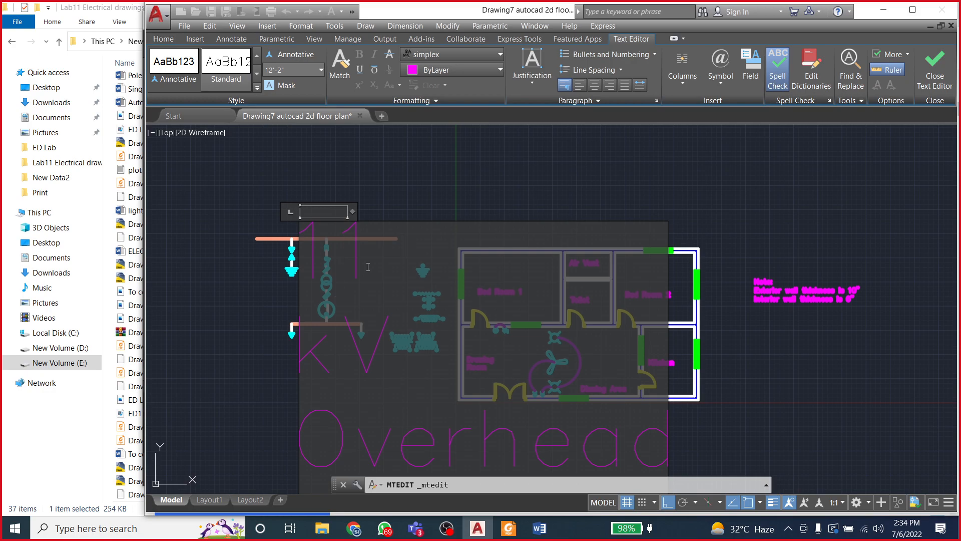
{"action": "key", "text": "ctrl+a"}
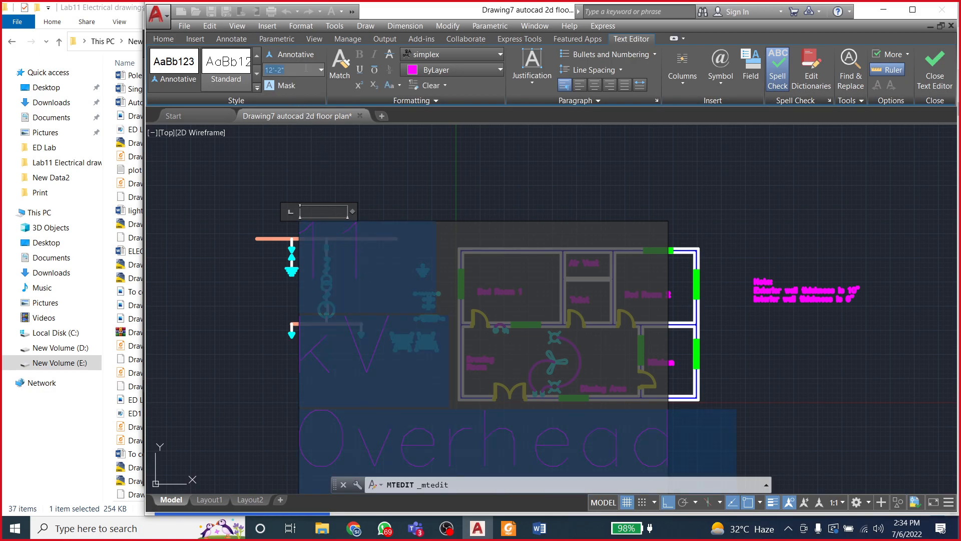
{"action": "type", "text": "5'"}
{"action": "key", "text": "Return"}
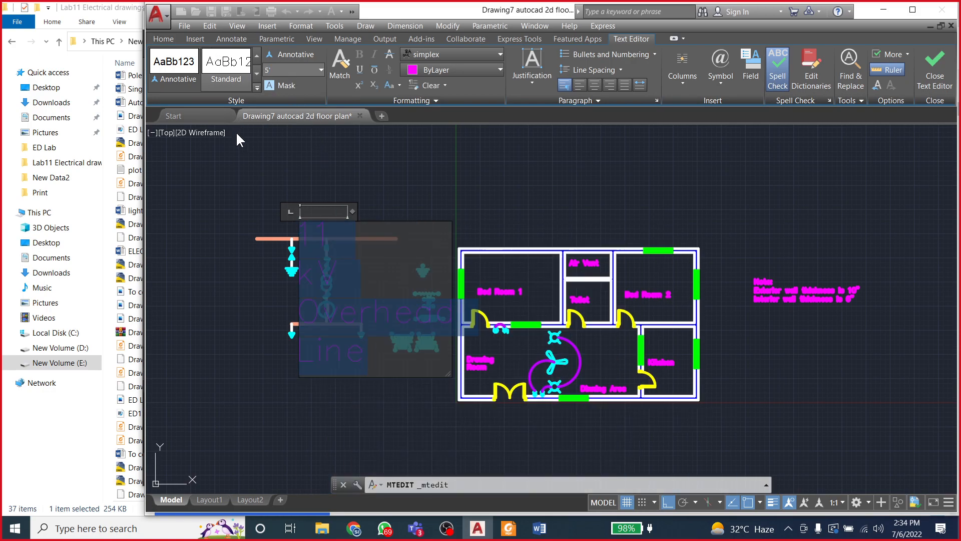
{"action": "left_click", "coordinate": [229, 180]}
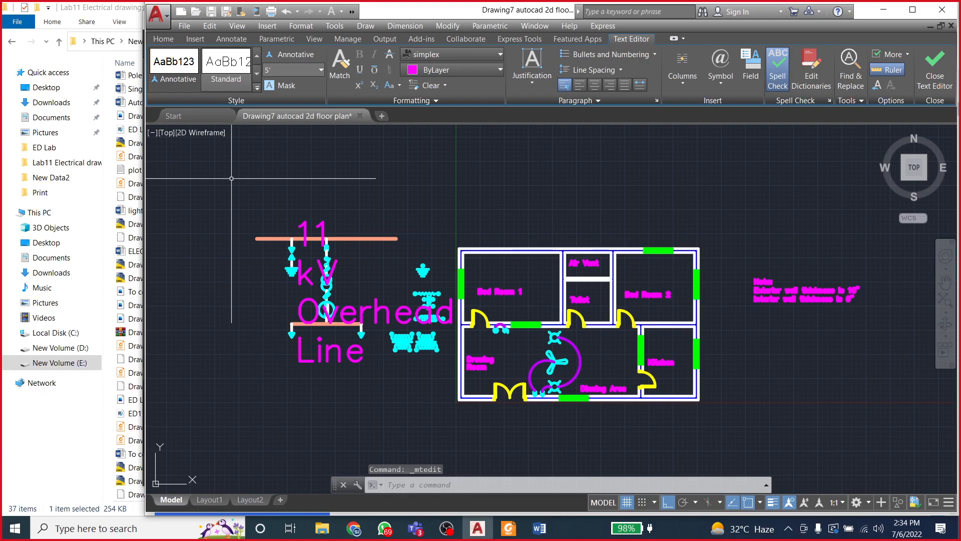
Step: Set the overhead line label's text height to 2 feet and close the text editor
{"action": "double_click", "coordinate": [322, 226]}
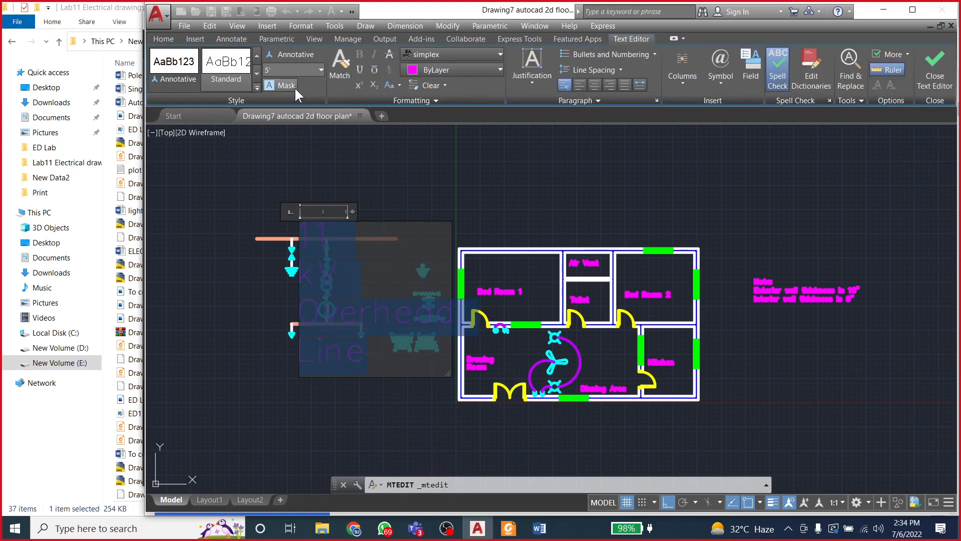
{"action": "left_click", "coordinate": [290, 70]}
{"action": "type", "text": "2'"}
{"action": "key", "text": "Return"}
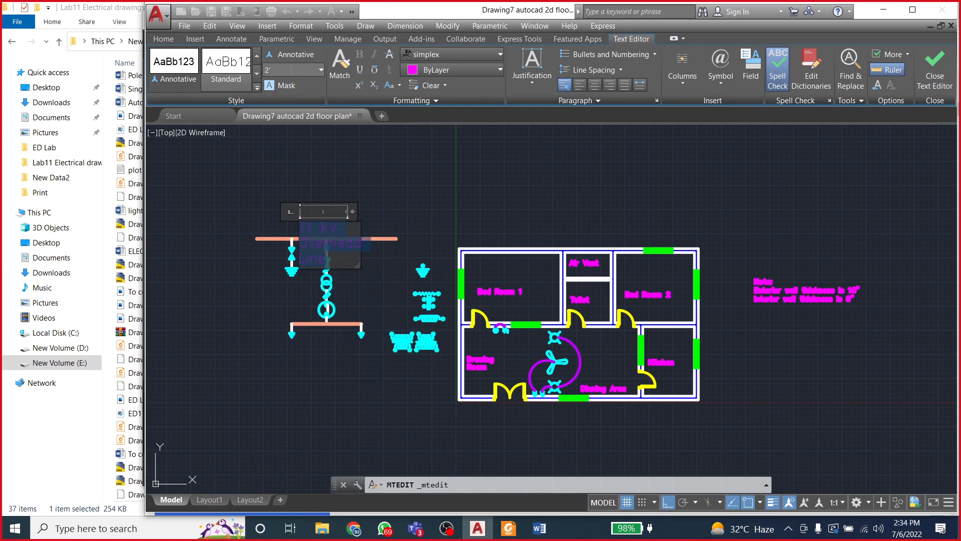
{"action": "left_click", "coordinate": [290, 136]}
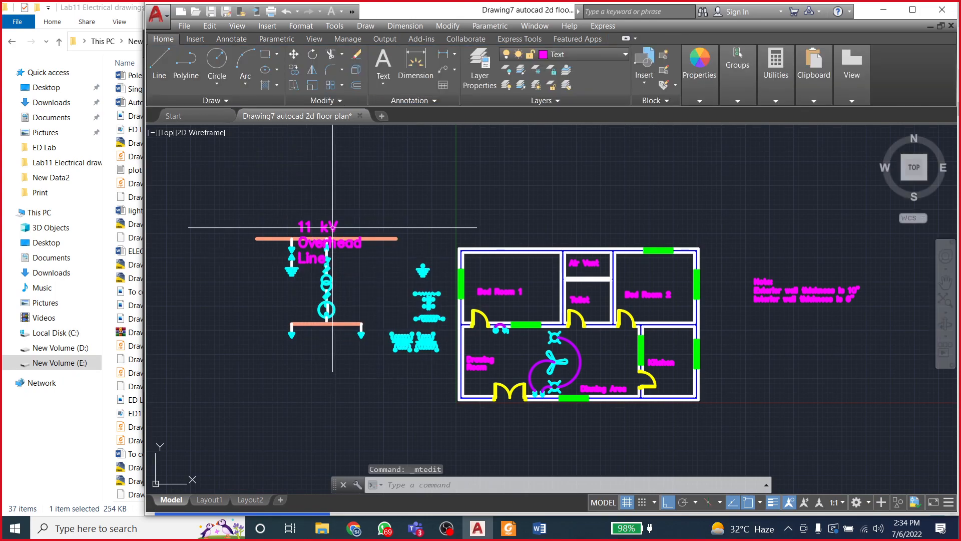
Step: Widen the overhead line label's text box to fit one line and align the label above the start of the upper bus bar
{"action": "left_click", "coordinate": [349, 222]}
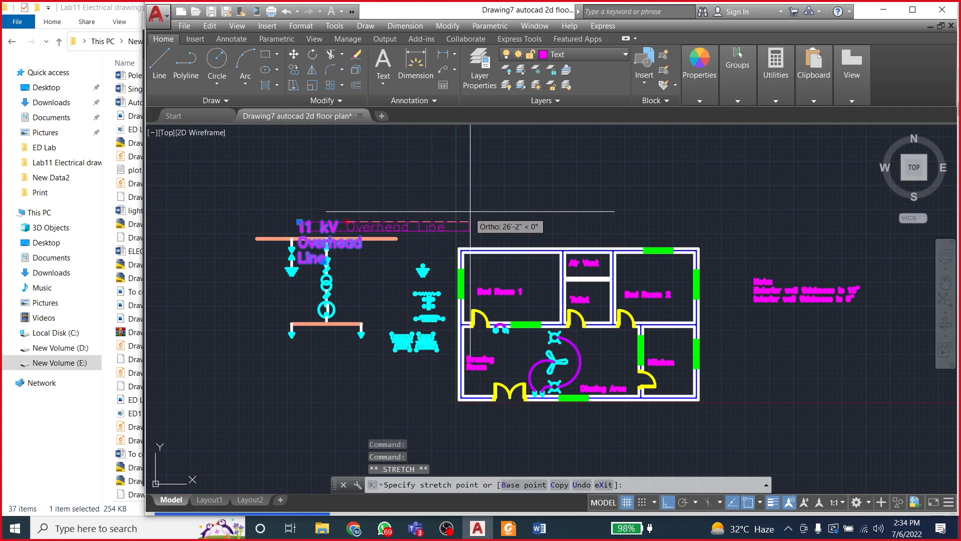
{"action": "left_click", "coordinate": [300, 222]}
{"action": "left_click", "coordinate": [235, 220]}
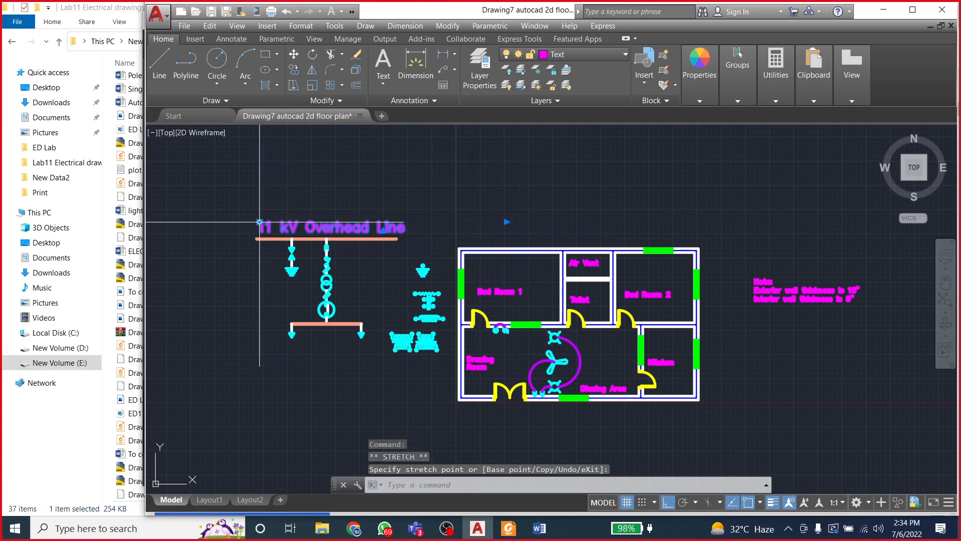
{"action": "scroll", "coordinate": [300, 270], "scroll_direction": "up", "scroll_amount": 4}
{"action": "scroll", "coordinate": [312, 273], "scroll_direction": "down", "scroll_amount": 2}
{"action": "key", "text": "Escape"}
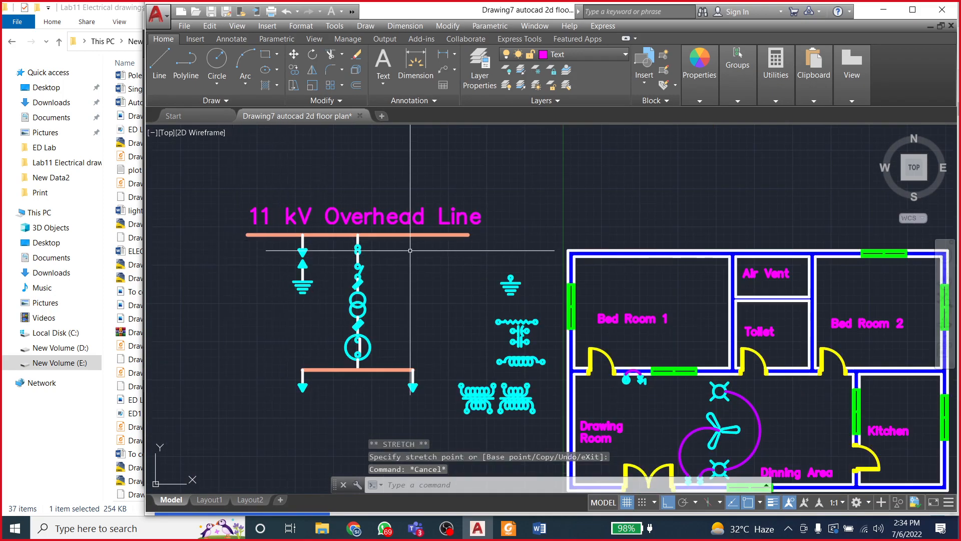
Step: Copy the "11 kV Overhead Line" label and paste the copy just below the outgoing feeder arrows
{"action": "scroll", "coordinate": [375, 205], "scroll_direction": "down", "scroll_amount": 2}
{"action": "scroll", "coordinate": [360, 280], "scroll_direction": "up", "scroll_amount": 2}
{"action": "left_click", "coordinate": [350, 172]}
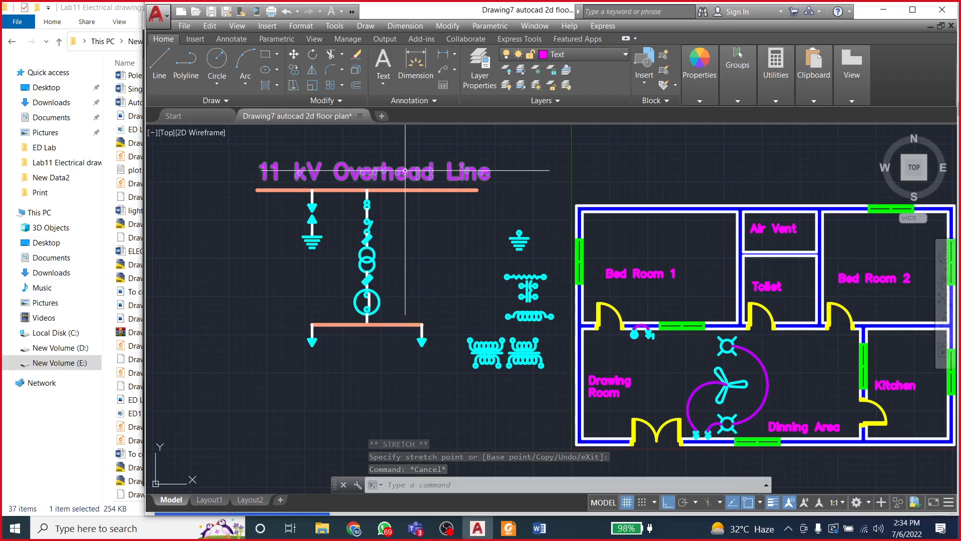
{"action": "key", "text": "ctrl+c"}
{"action": "key", "text": "ctrl+v"}
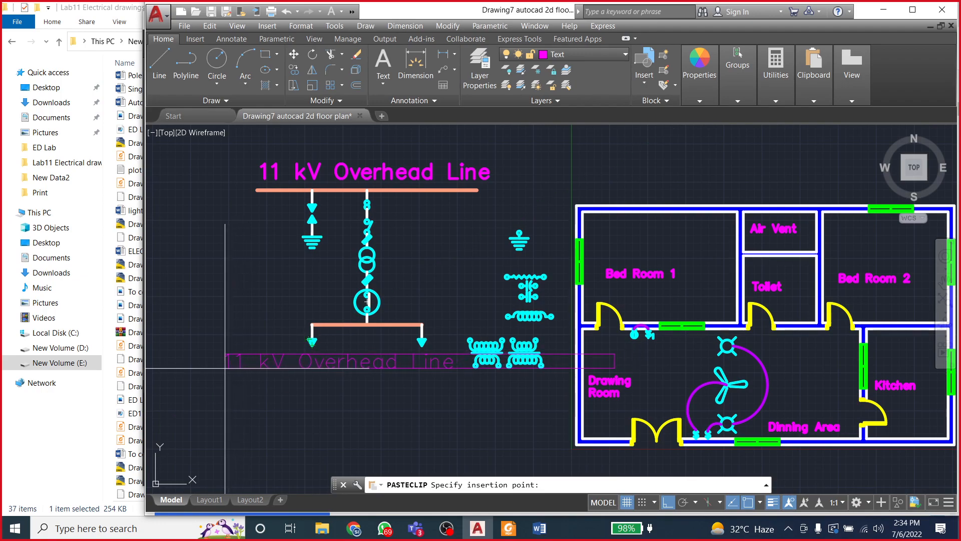
{"action": "left_click", "coordinate": [230, 369]}
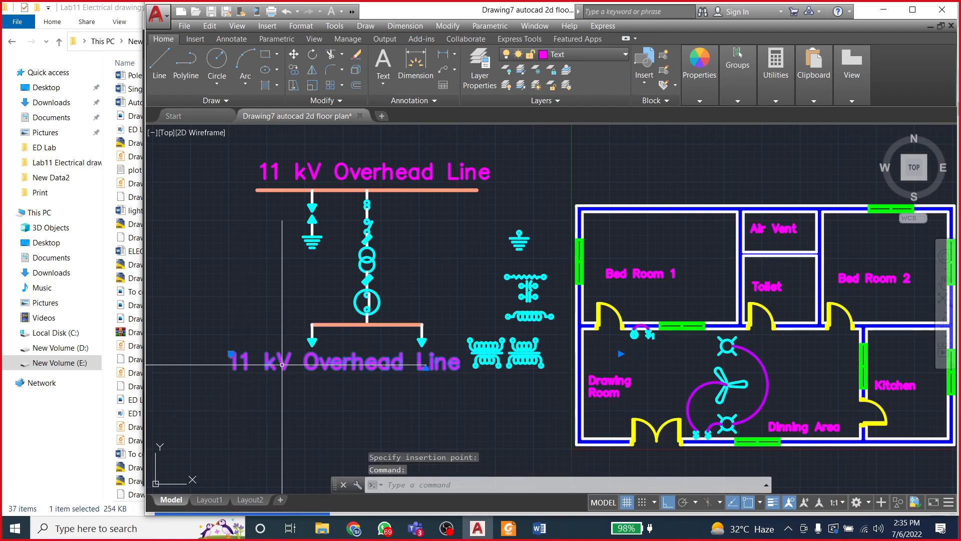
Step: Set the copied label's text height to 4 inches and close the text editor
{"action": "double_click", "coordinate": [284, 363]}
{"action": "key", "text": "ctrl+a"}
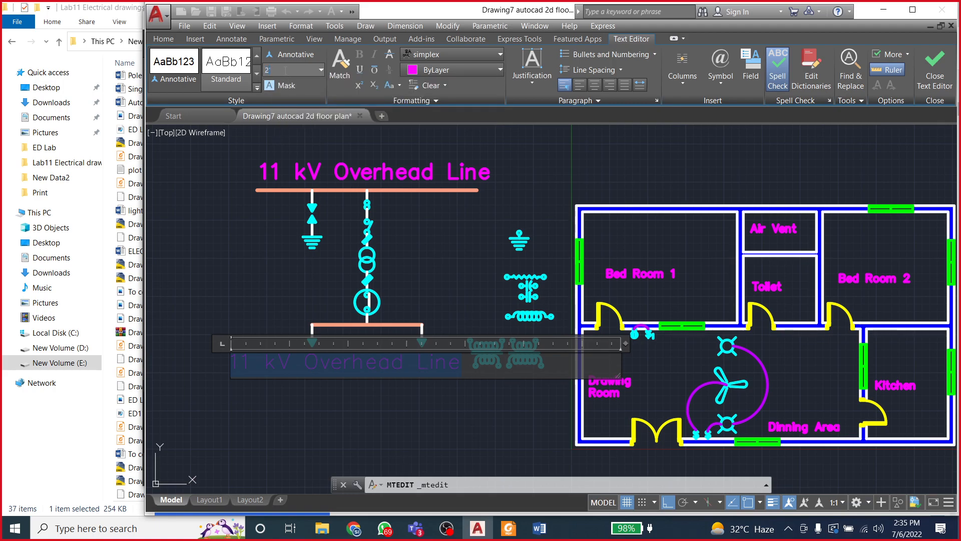
{"action": "type", "text": "2\""}
{"action": "key", "text": "ctrl+z"}
{"action": "left_click", "coordinate": [283, 72]}
{"action": "key", "text": "Return"}
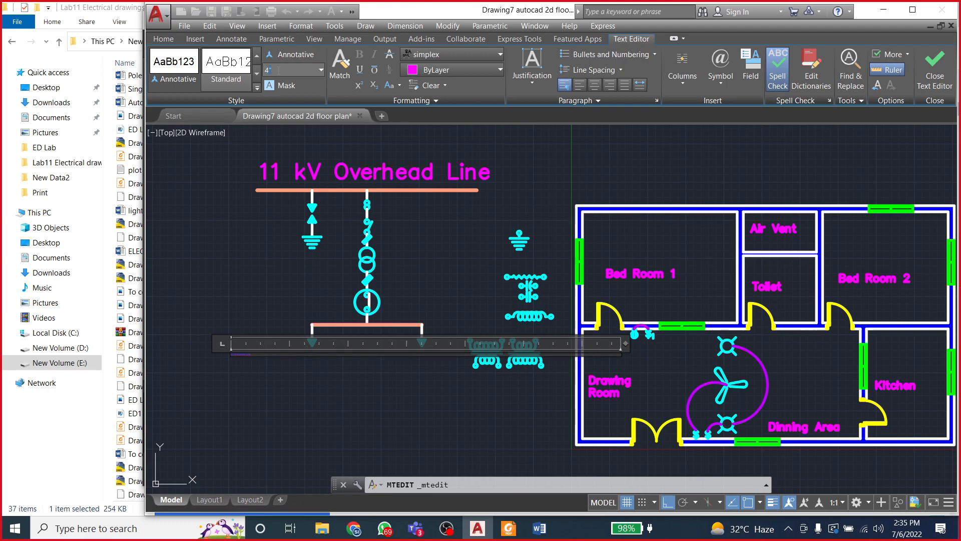
{"action": "key", "text": "Return"}
{"action": "left_click", "coordinate": [278, 70]}
{"action": "left_click", "coordinate": [226, 276]}
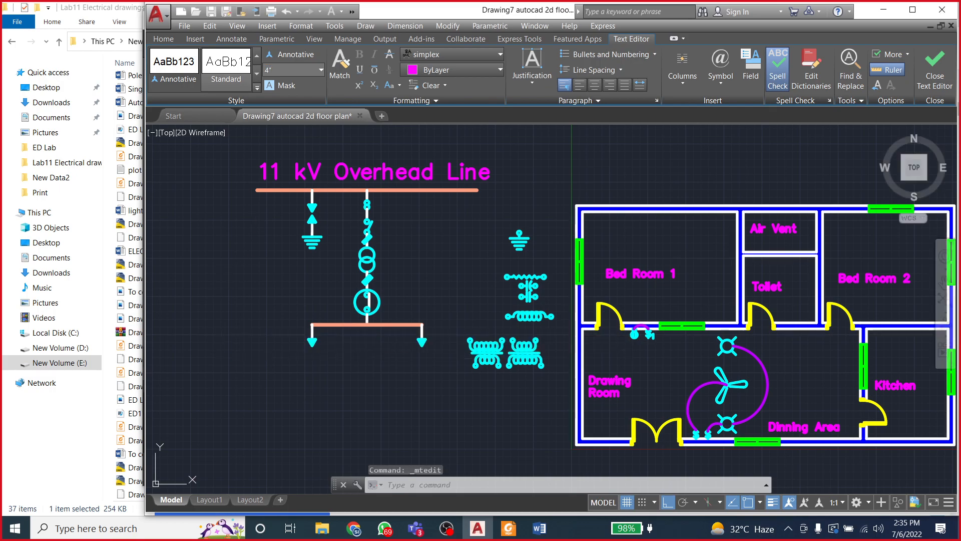
Step: Set the copied label's text height to 8 inches and close the text editor
{"action": "scroll", "coordinate": [223, 328], "scroll_direction": "up", "scroll_amount": 4}
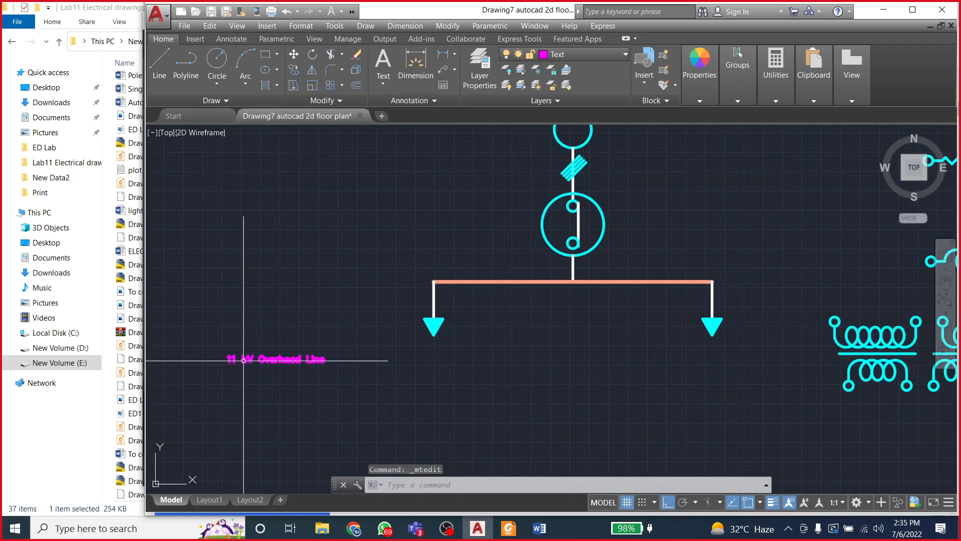
{"action": "left_click", "coordinate": [245, 359]}
{"action": "double_click", "coordinate": [245, 359]}
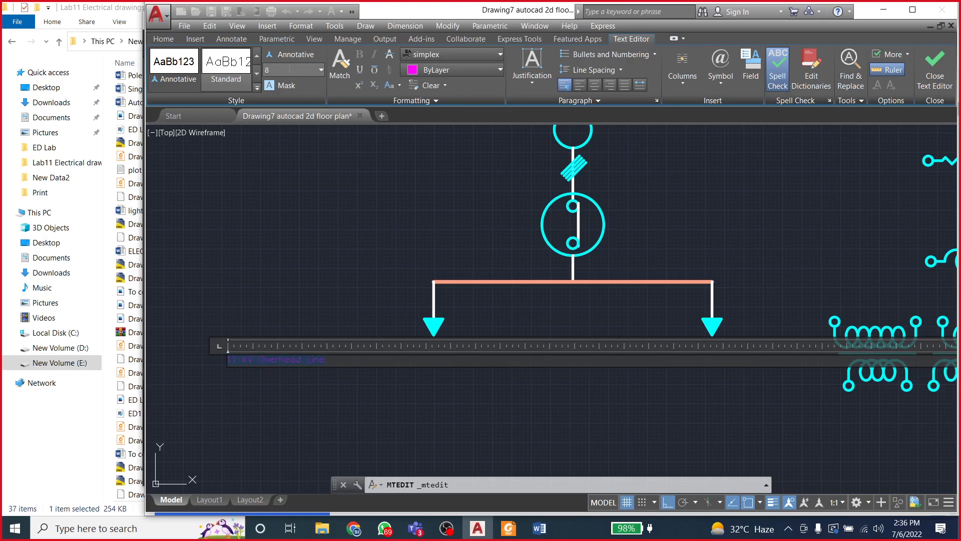
{"action": "left_click", "coordinate": [289, 69]}
{"action": "type", "text": "8"}
{"action": "key", "text": "Return"}
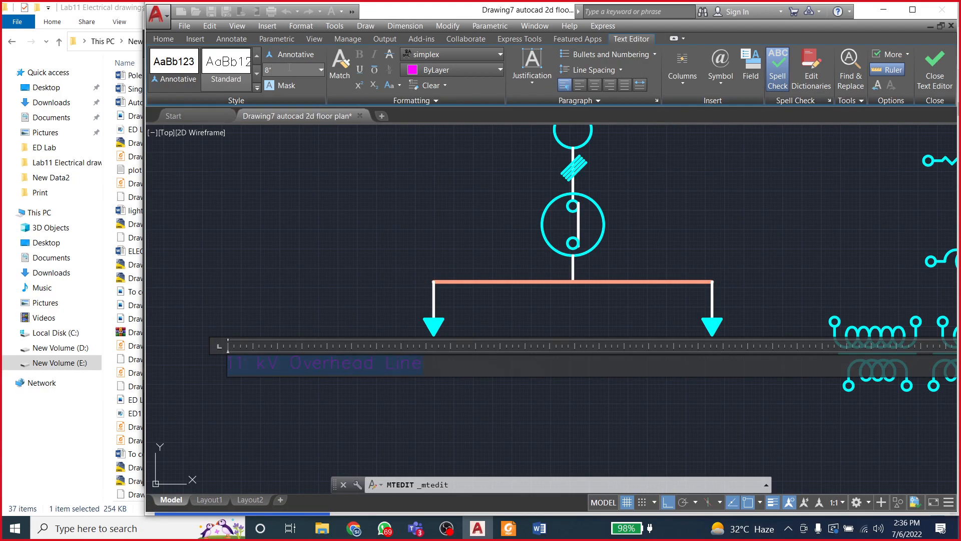
{"action": "left_click", "coordinate": [330, 257]}
Step: Move the copied label horizontally so that it sits directly beneath the left feeder arrow
{"action": "scroll", "coordinate": [253, 386], "scroll_direction": "up", "scroll_amount": 2}
{"action": "scroll", "coordinate": [254, 387], "scroll_direction": "down", "scroll_amount": 2}
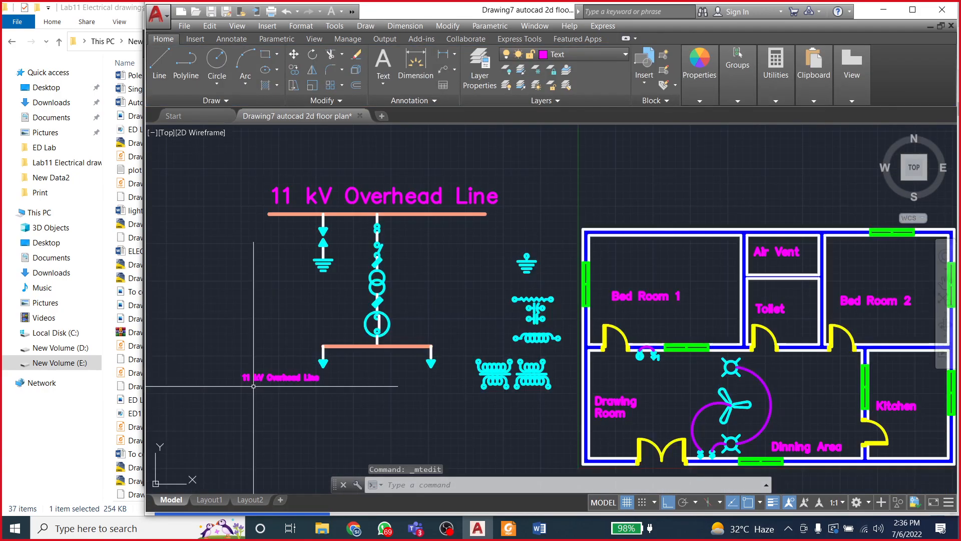
{"action": "left_click", "coordinate": [264, 379]}
{"action": "left_click", "coordinate": [245, 403]}
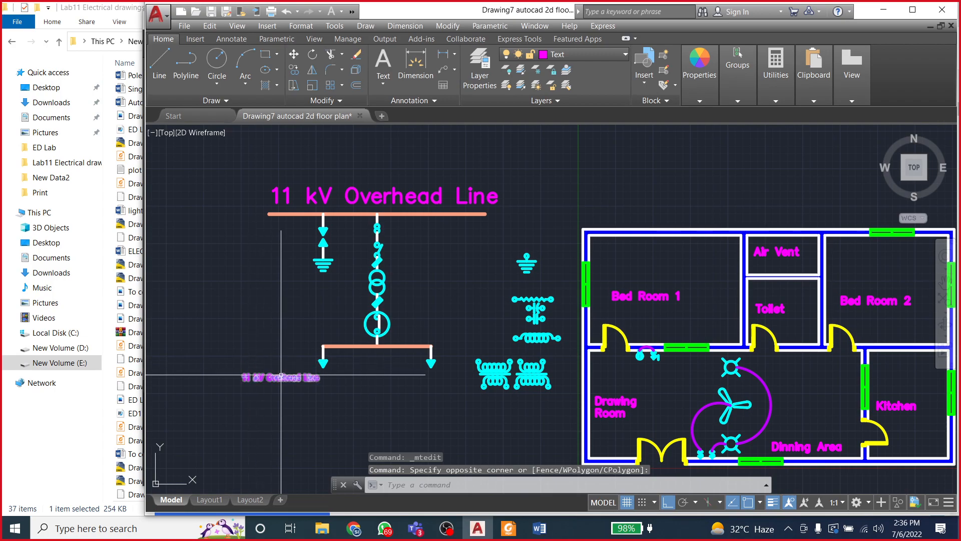
{"action": "left_click", "coordinate": [245, 377]}
{"action": "left_click", "coordinate": [244, 375]}
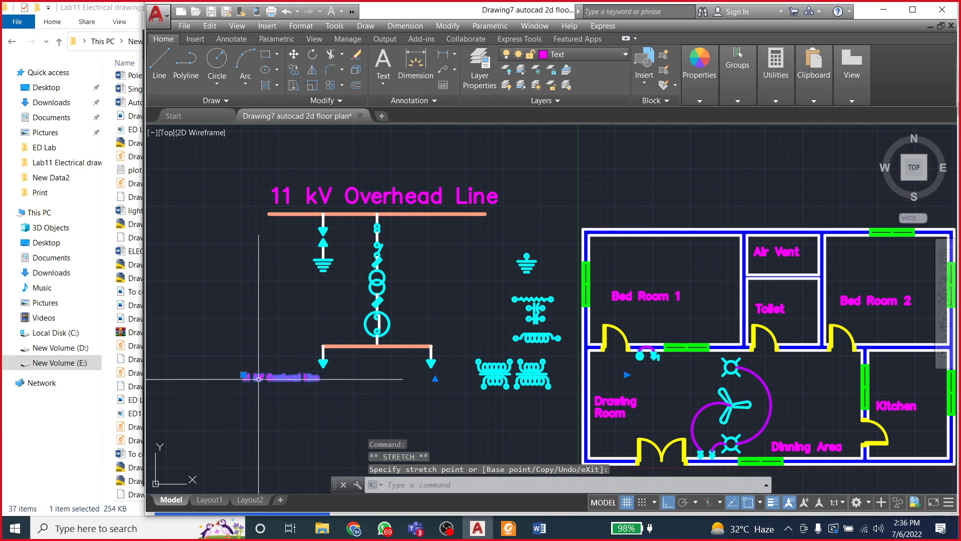
{"action": "scroll", "coordinate": [256, 380], "scroll_direction": "up", "scroll_amount": 6}
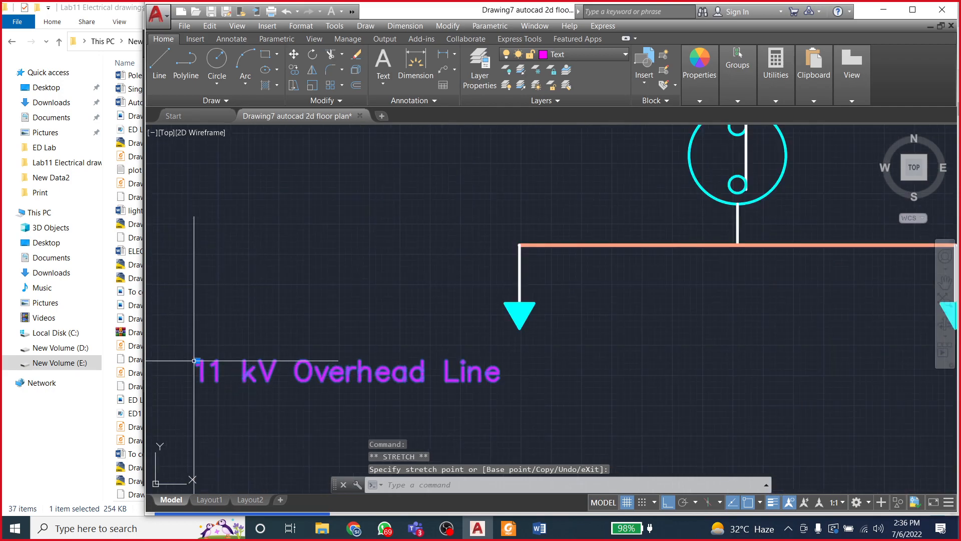
{"action": "left_click", "coordinate": [430, 361]}
{"action": "scroll", "coordinate": [400, 362], "scroll_direction": "down", "scroll_amount": 1}
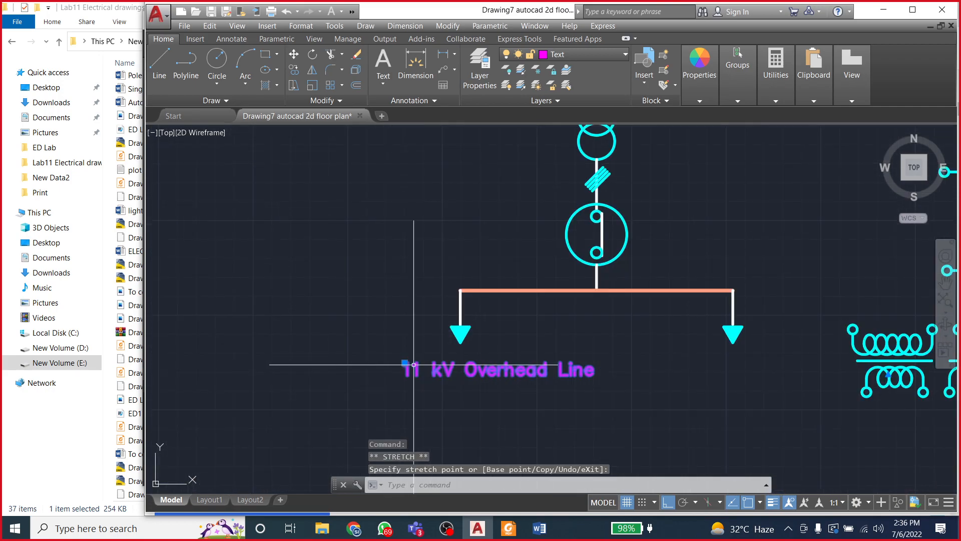
Step: Shift the copied "11 kV Overhead Line" label slightly further left beneath the left feeder arrow
{"action": "scroll", "coordinate": [383, 360], "scroll_direction": "up", "scroll_amount": 3}
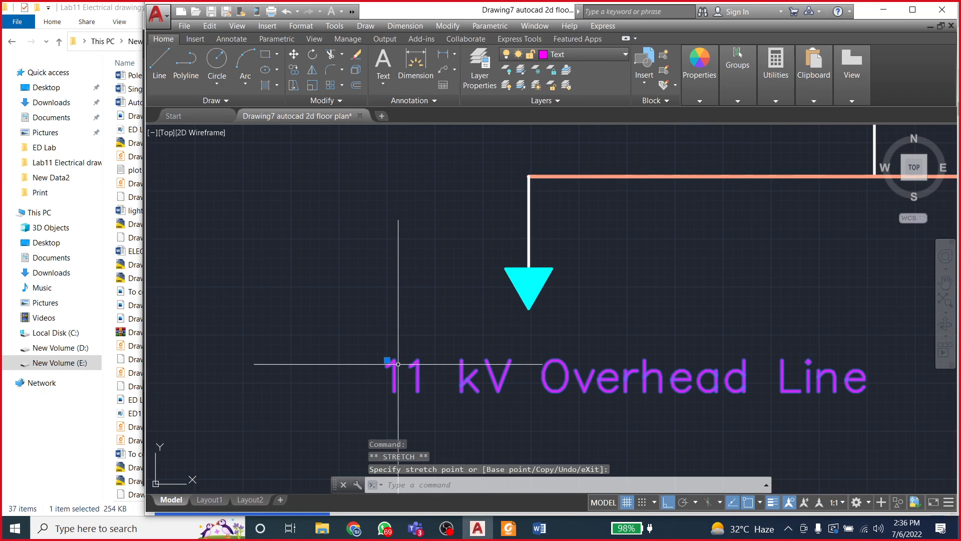
{"action": "left_click", "coordinate": [334, 360]}
{"action": "double_click", "coordinate": [493, 380]}
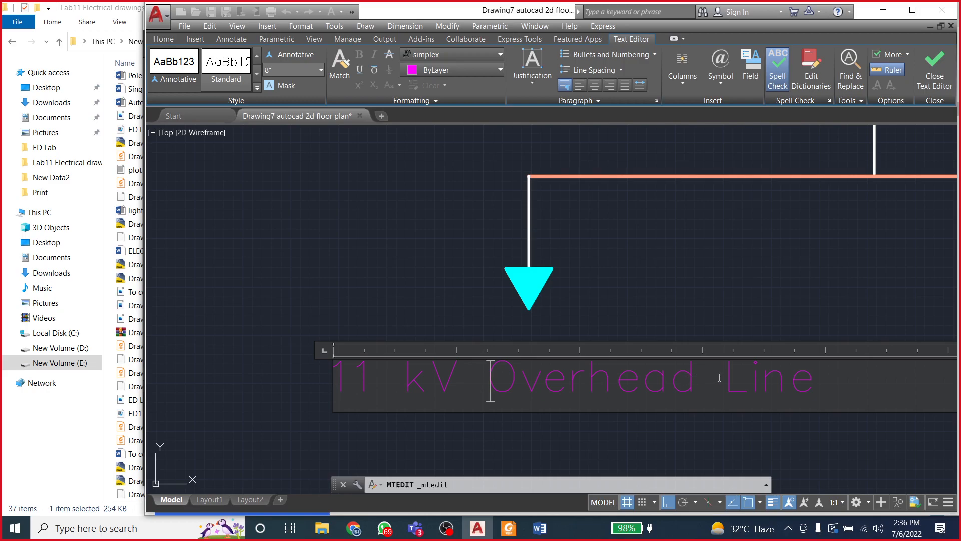
{"action": "left_click", "coordinate": [363, 313]}
{"action": "scroll", "coordinate": [265, 318], "scroll_direction": "down", "scroll_amount": 5}
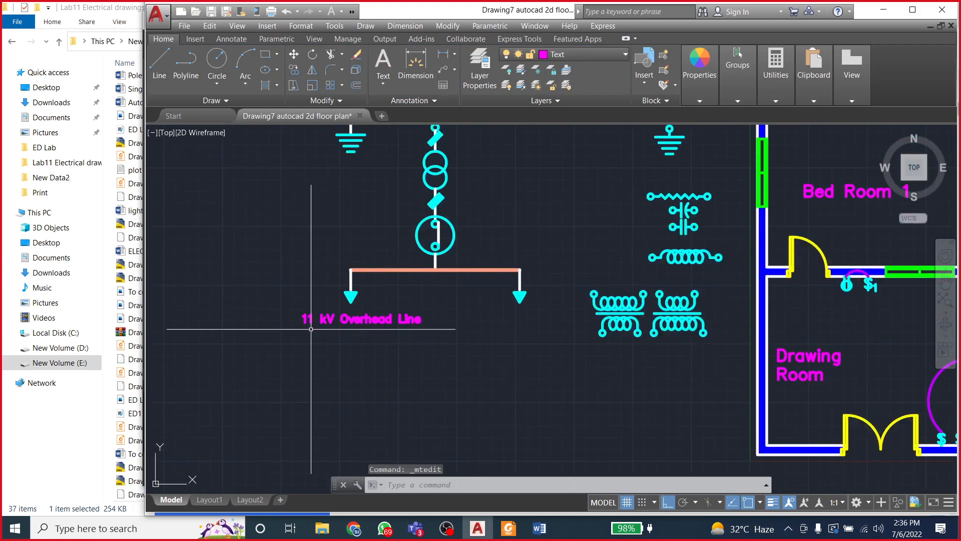
Step: Replace the copied label's text with "400 V 3-Phase Consumer", with "Consumer" on a second line
{"action": "scroll", "coordinate": [318, 322], "scroll_direction": "up", "scroll_amount": 1}
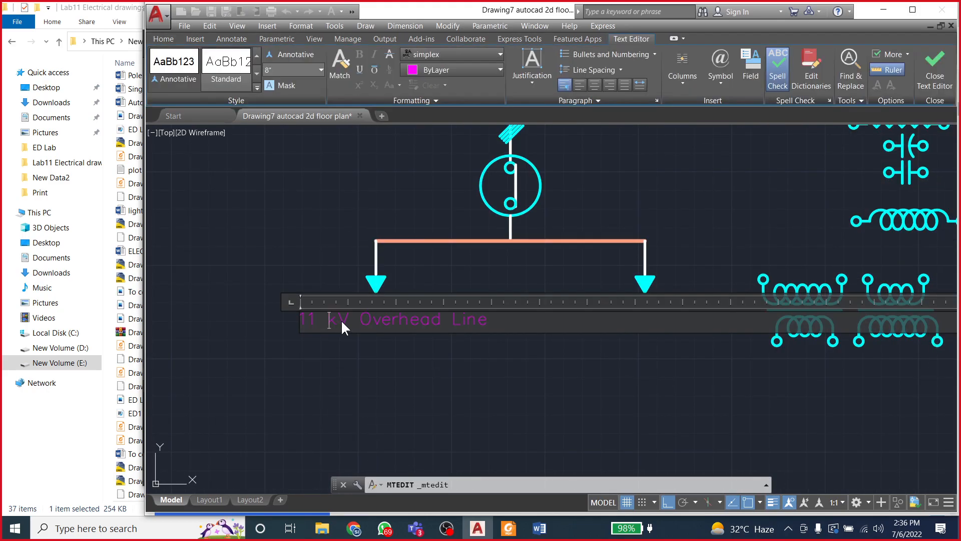
{"action": "left_click_drag", "start_coordinate": [316, 319], "coordinate": [300, 318]}
{"action": "type", "text": "400"}
{"action": "left_click", "coordinate": [355, 321]}
{"action": "key", "text": "BackSpace"}
{"action": "left_click_drag", "start_coordinate": [366, 321], "coordinate": [502, 317]}
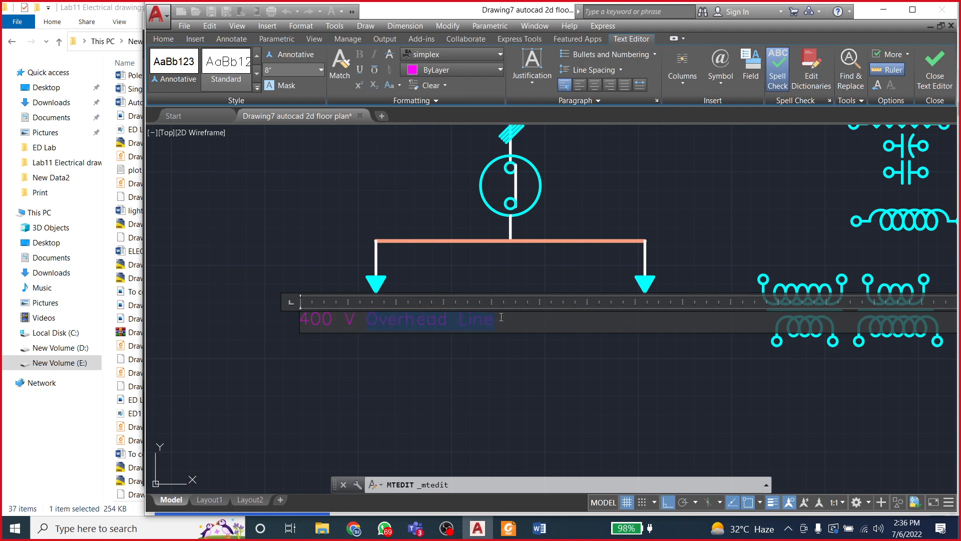
{"action": "type", "text": "3-Phase Consumer"}
{"action": "left_click", "coordinate": [457, 319]}
{"action": "key", "text": "Return"}
{"action": "left_click", "coordinate": [354, 373]}
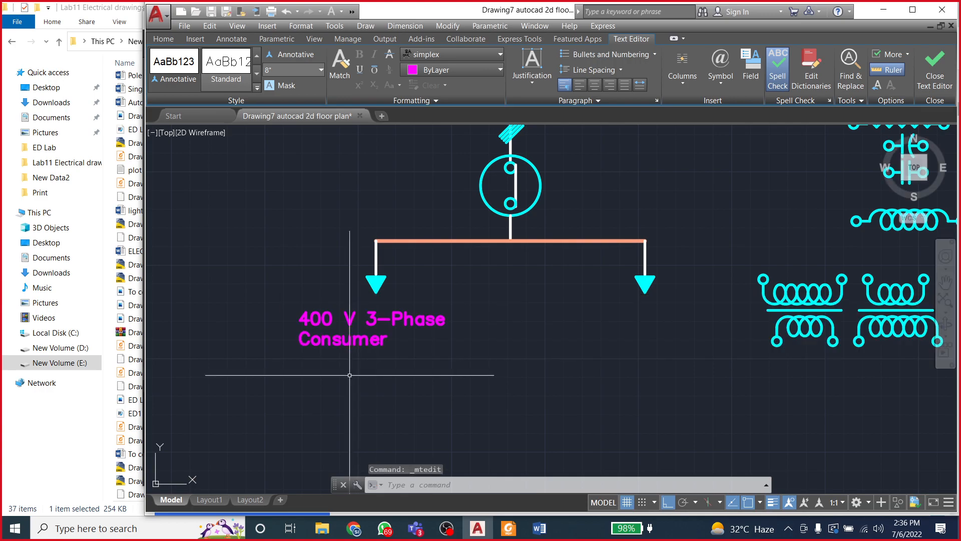
Step: Copy the "400 V 3-Phase Consumer" label and paste it beneath the right feeder arrow
{"action": "key", "text": "ctrl+c"}
{"action": "key", "text": "ctrl+v"}
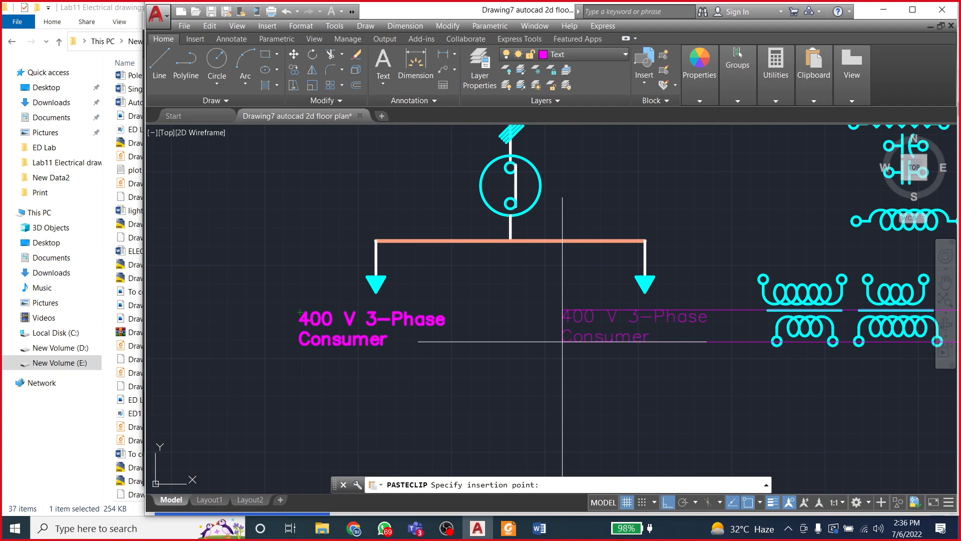
{"action": "left_click", "coordinate": [561, 345]}
Step: Change the text of the label beneath the right feeder arrow to "230 V 1-Phase Consumer"
{"action": "double_click", "coordinate": [562, 313]}
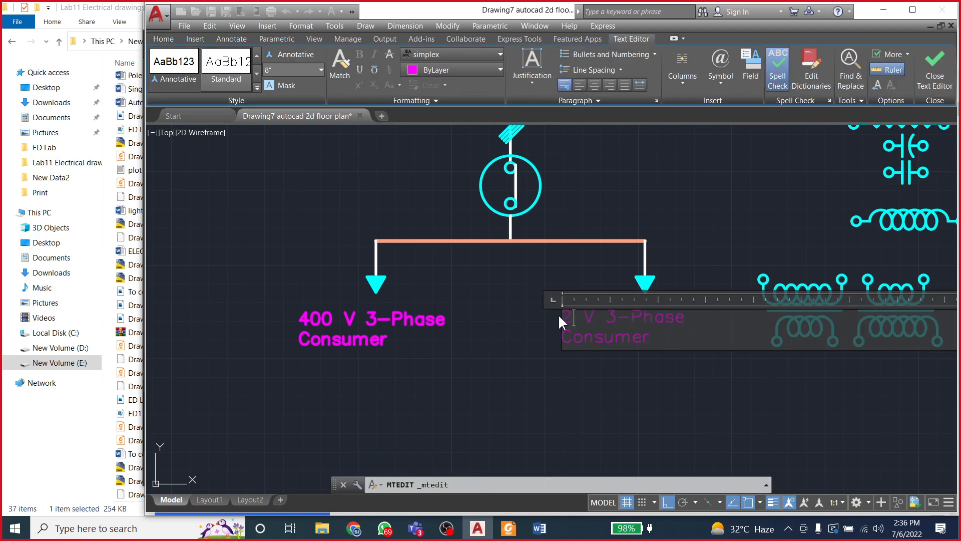
{"action": "type", "text": "220"}
{"action": "key", "text": "BackSpace"}
{"action": "key", "text": "BackSpace"}
{"action": "type", "text": "30"}
{"action": "left_click_drag", "start_coordinate": [628, 320], "coordinate": [639, 319]}
{"action": "type", "text": "1"}
{"action": "left_click", "coordinate": [596, 381]}
Step: Copy the "400 V 3-Phase Consumer" label and paste it beside the fuse symbol just below the overhead line
{"action": "scroll", "coordinate": [420, 305], "scroll_direction": "down", "scroll_amount": 8}
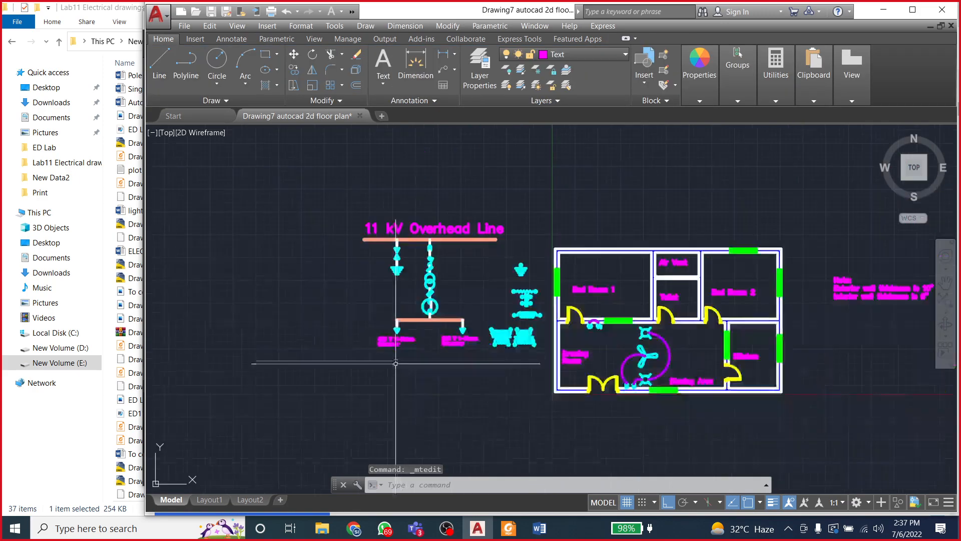
{"action": "scroll", "coordinate": [420, 305], "scroll_direction": "up", "scroll_amount": 6}
{"action": "scroll", "coordinate": [439, 310], "scroll_direction": "down", "scroll_amount": 2}
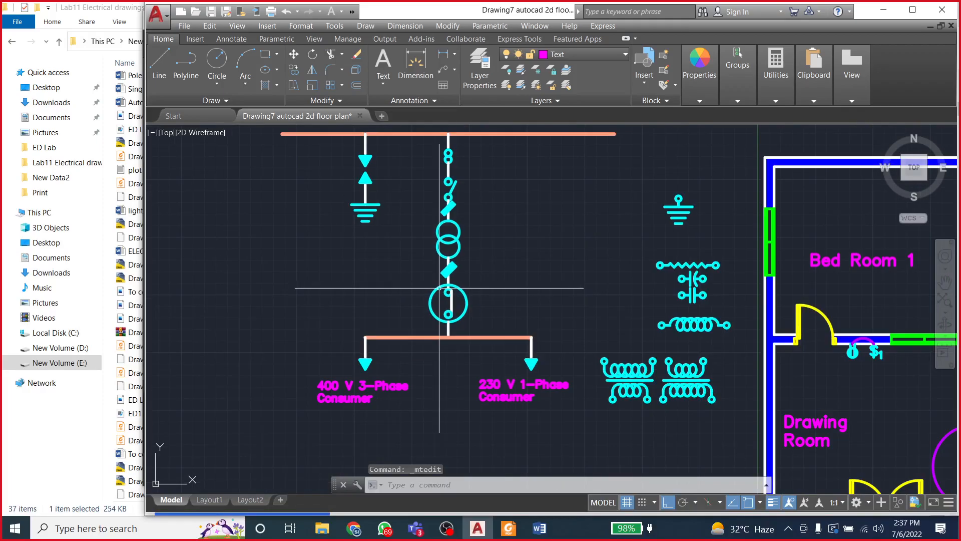
{"action": "left_click", "coordinate": [332, 397]}
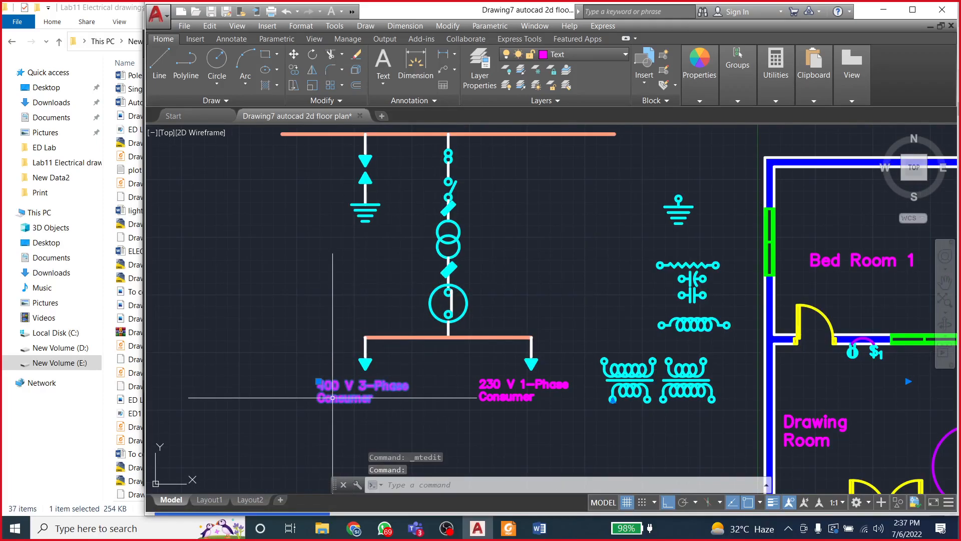
{"action": "key", "text": "ctrl+c"}
{"action": "key", "text": "ctrl+v"}
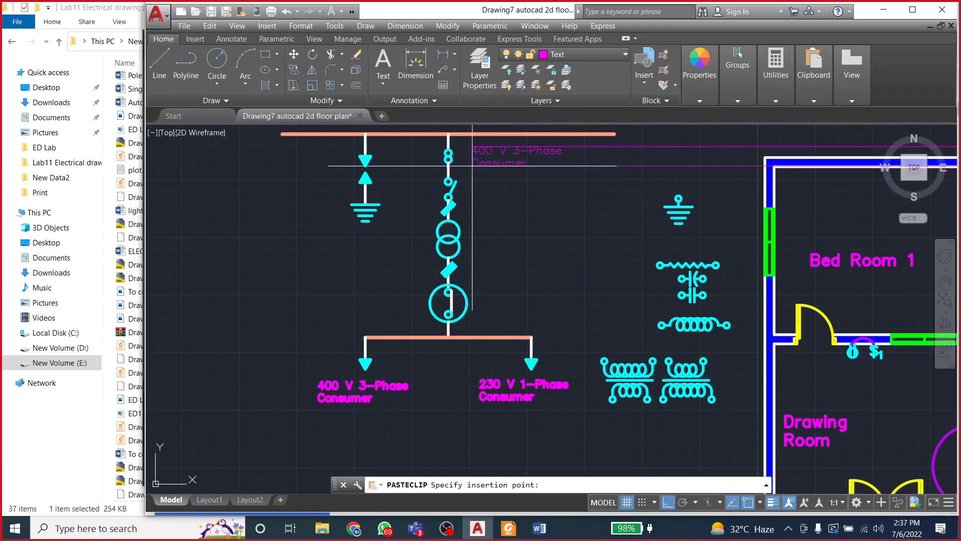
{"action": "left_click", "coordinate": [460, 167]}
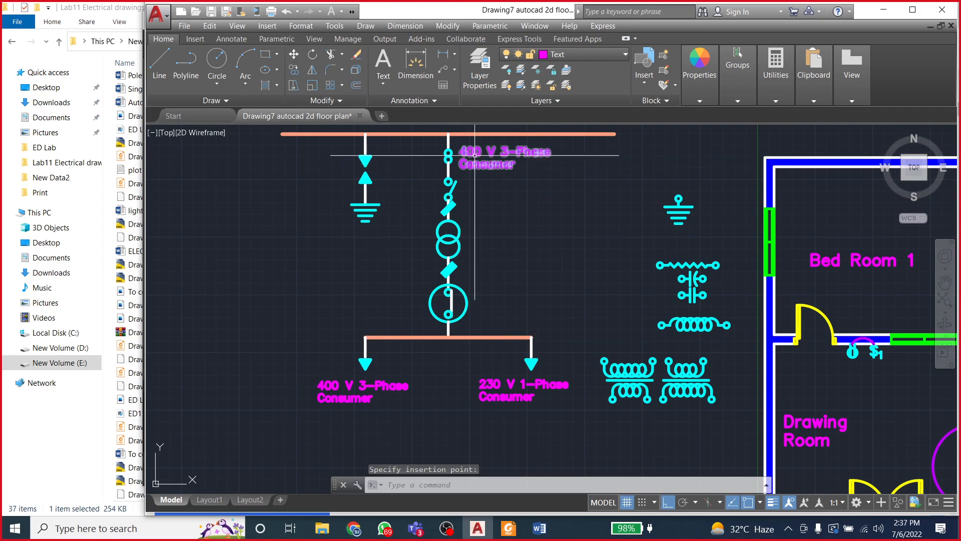
Step: Replace the text of the label beside the fuse symbol with "Fuse"
{"action": "double_click", "coordinate": [500, 158]}
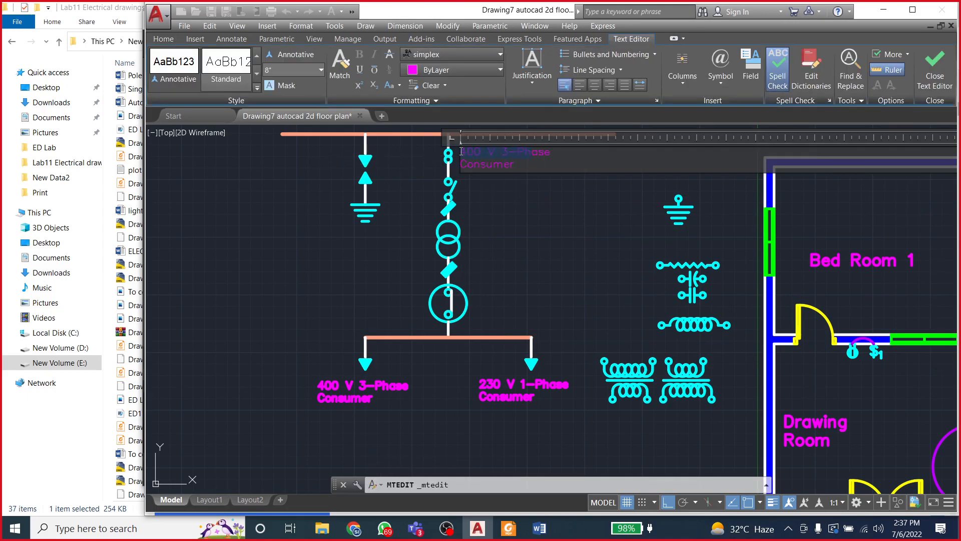
{"action": "left_click_drag", "start_coordinate": [514, 165], "coordinate": [461, 150]}
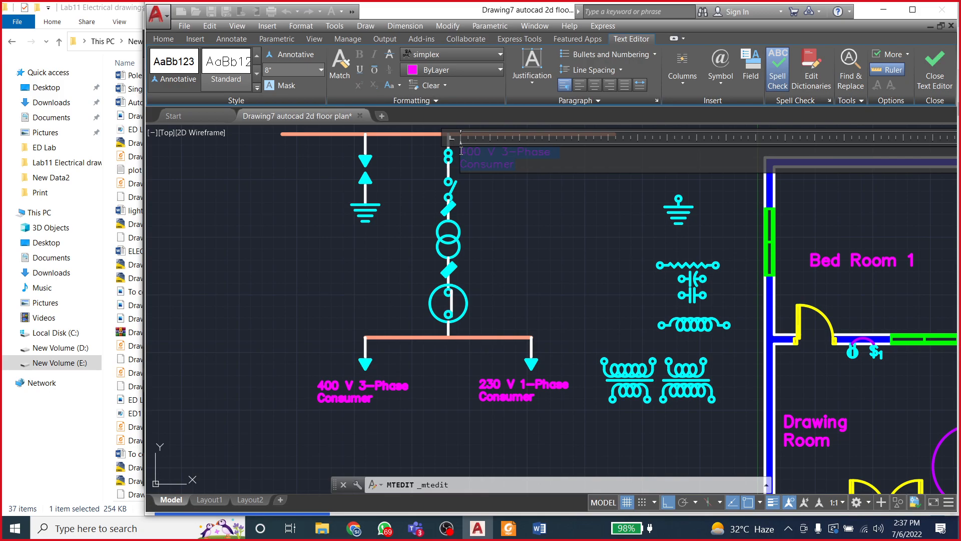
{"action": "type", "text": "Fu"}
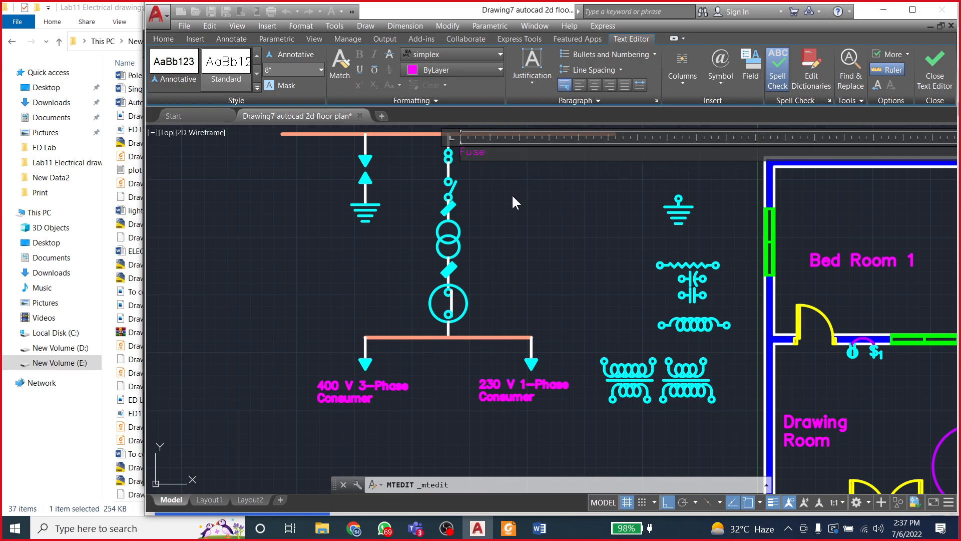
{"action": "left_click", "coordinate": [536, 200]}
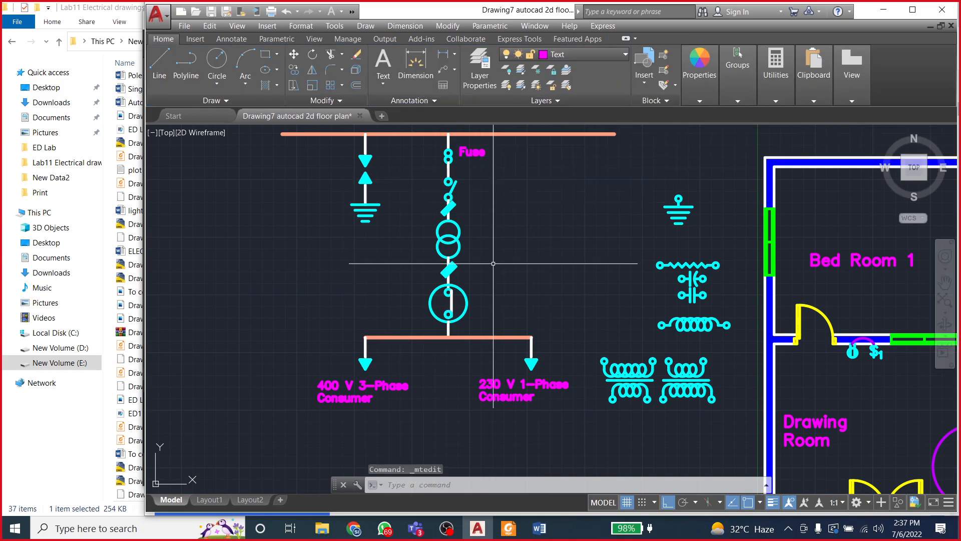
Step: Copy the "Fuse" label and paste it beside the isolator switch symbol below the fuse
{"action": "scroll", "coordinate": [481, 323], "scroll_direction": "down", "scroll_amount": 2}
{"action": "scroll", "coordinate": [487, 243], "scroll_direction": "up", "scroll_amount": 2}
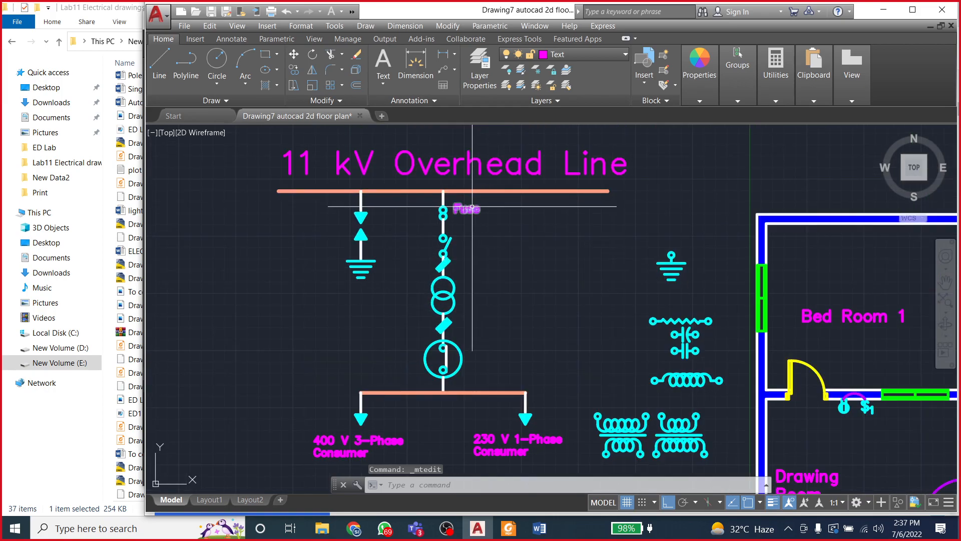
{"action": "mouse_move", "coordinate": [473, 207]}
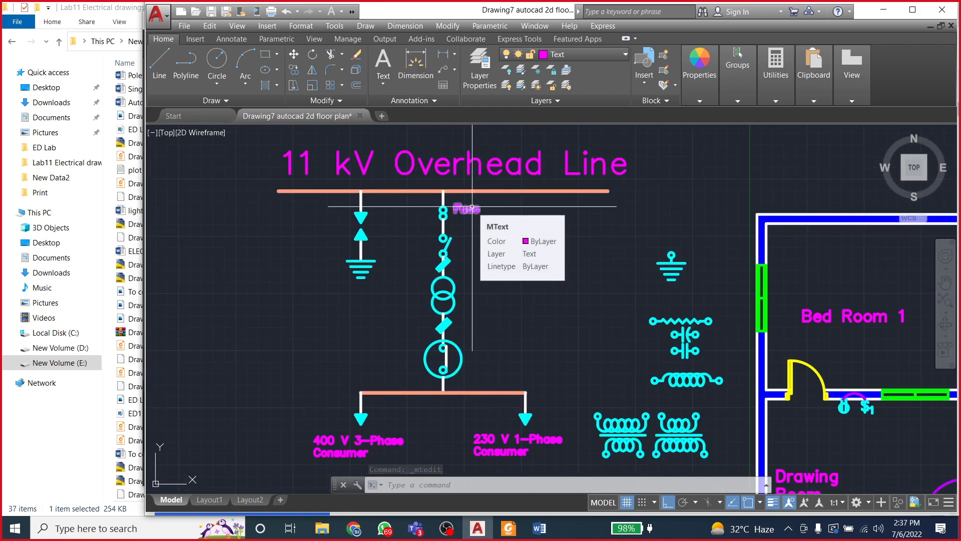
{"action": "left_click", "coordinate": [472, 207]}
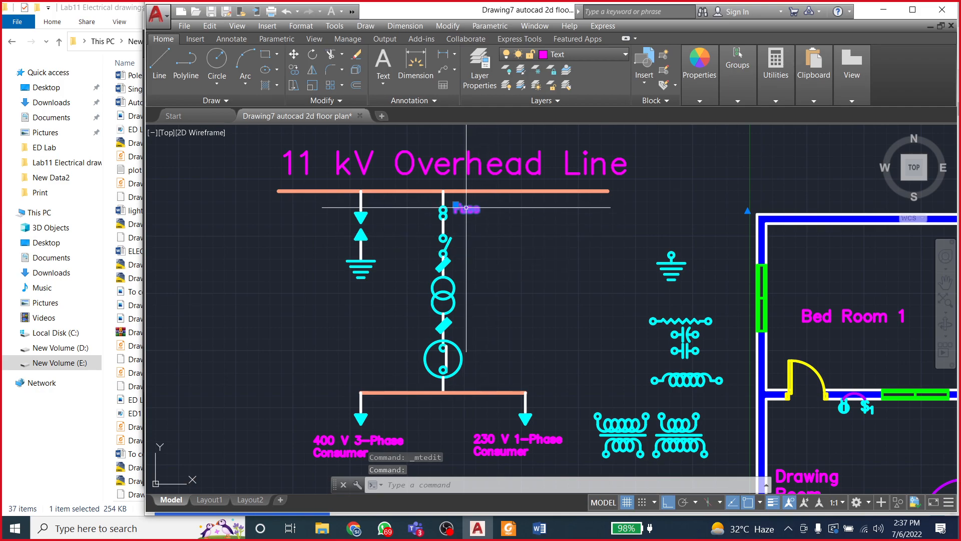
{"action": "scroll", "coordinate": [469, 219], "scroll_direction": "up", "scroll_amount": 2}
{"action": "scroll", "coordinate": [469, 218], "scroll_direction": "down", "scroll_amount": 3}
{"action": "key", "text": "ctrl+c"}
{"action": "key", "text": "ctrl+v"}
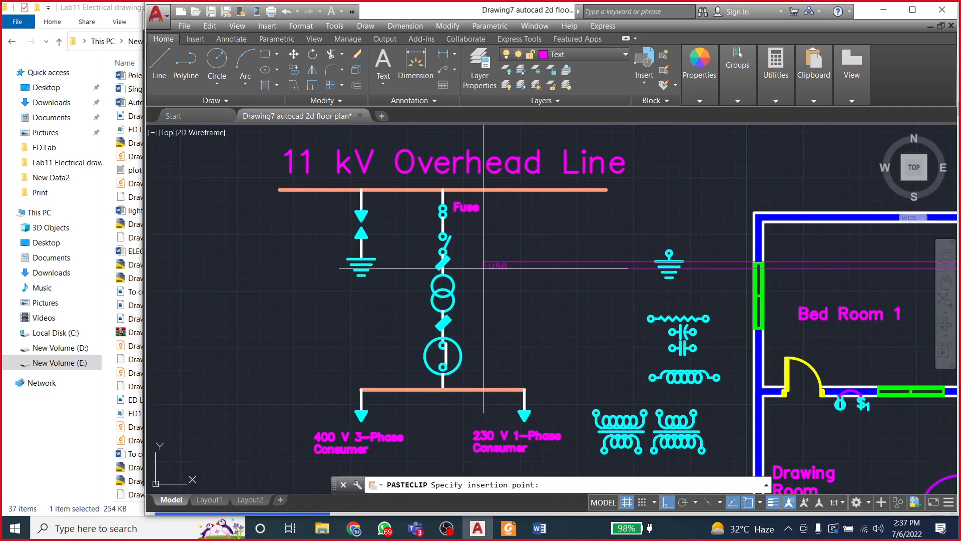
{"action": "left_click", "coordinate": [456, 244]}
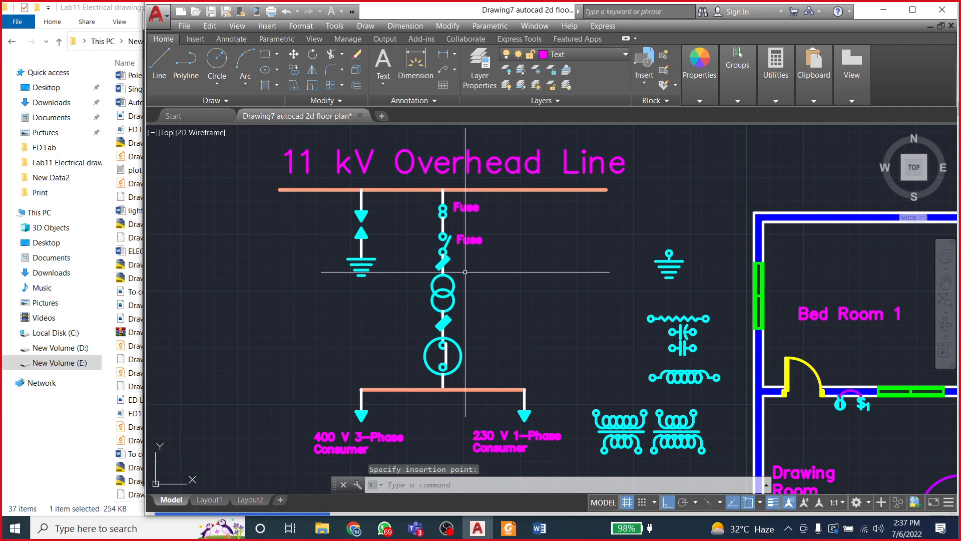
Step: Replace the text of the label beside the switch symbol with "Isolator"
{"action": "double_click", "coordinate": [467, 239]}
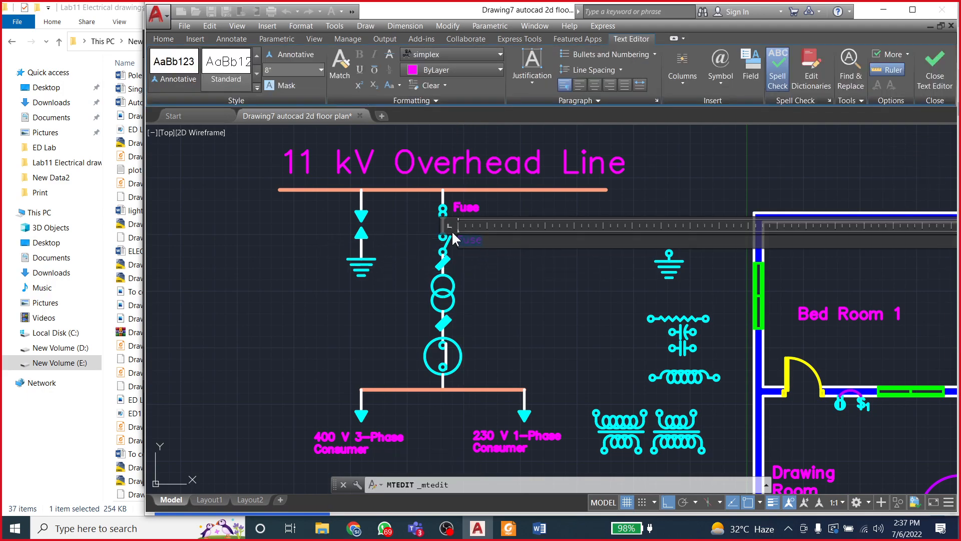
{"action": "type", "text": "Isolator"}
{"action": "left_click", "coordinate": [500, 289]}
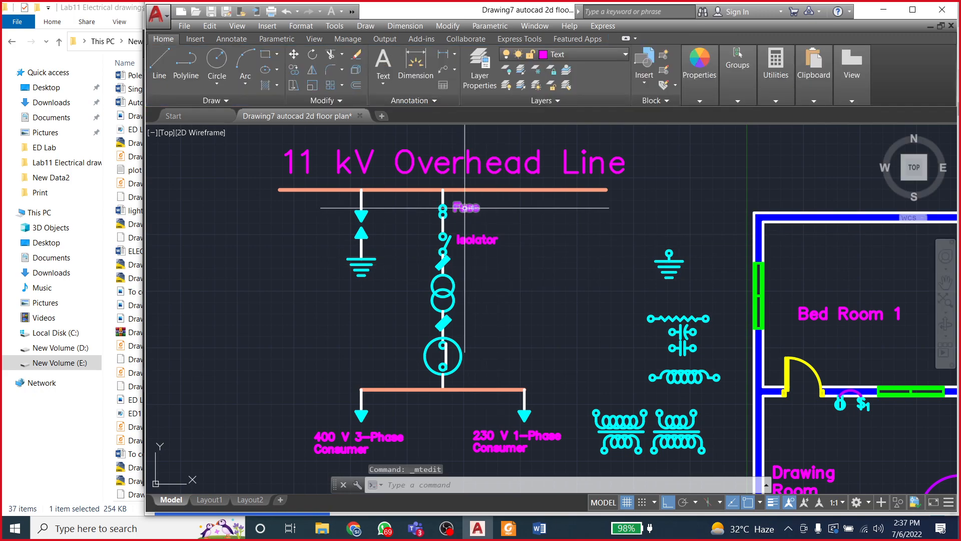
Step: Copy the "Isolator" label and paste it beside the slanted line marks above the transformer
{"action": "left_click", "coordinate": [467, 243]}
{"action": "key", "text": "ctrl+c"}
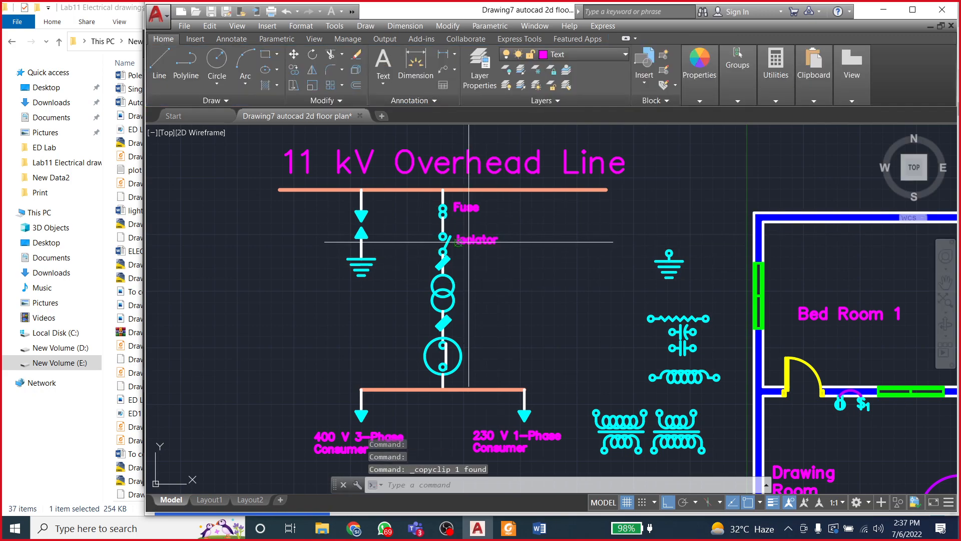
{"action": "key", "text": "ctrl+v"}
{"action": "left_click", "coordinate": [457, 264]}
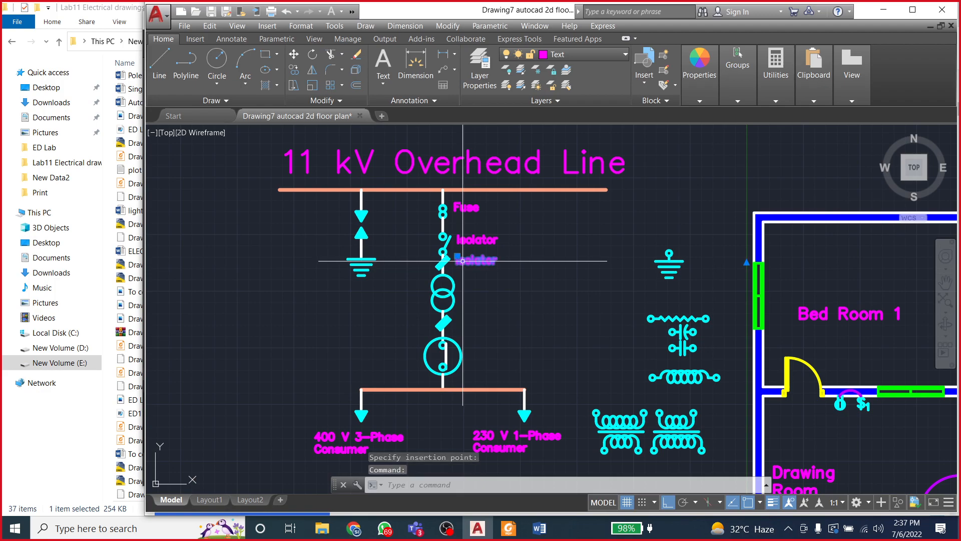
Step: Replace the text of the label beside the upper slanted line marks with "3-lines"
{"action": "double_click", "coordinate": [470, 261]}
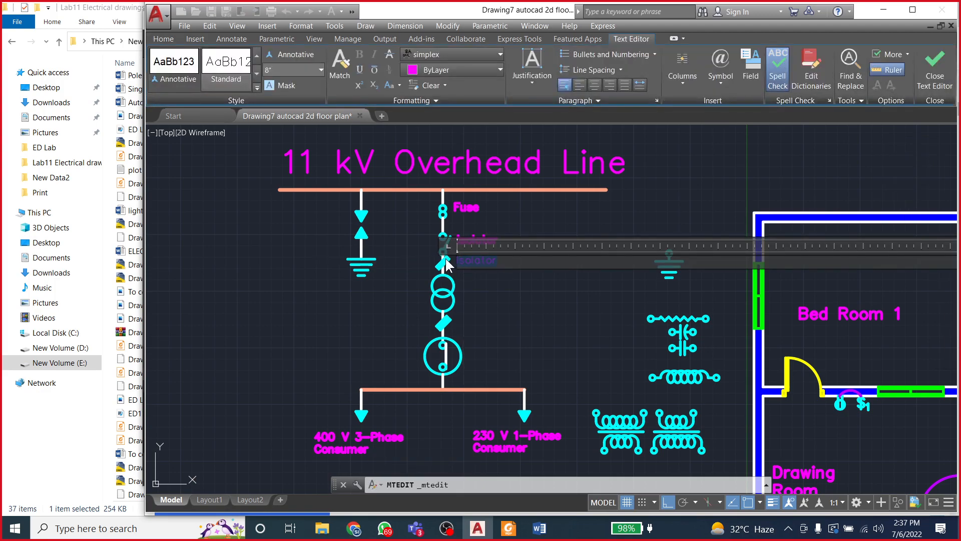
{"action": "type", "text": "# lines"}
{"action": "key", "text": "BackSpace"}
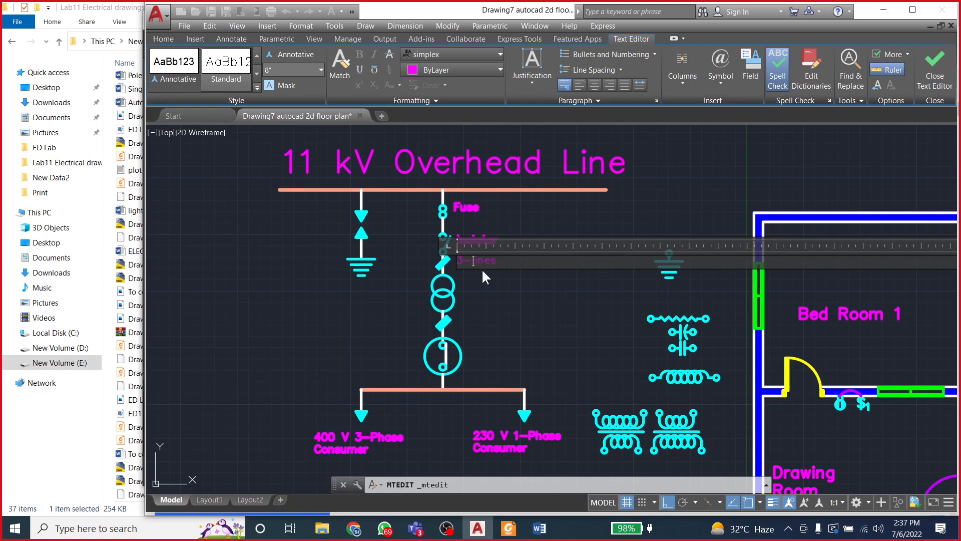
{"action": "left_click_drag", "start_coordinate": [500, 259], "coordinate": [469, 262]}
{"action": "left_click", "coordinate": [503, 260]}
{"action": "left_click", "coordinate": [542, 531]}
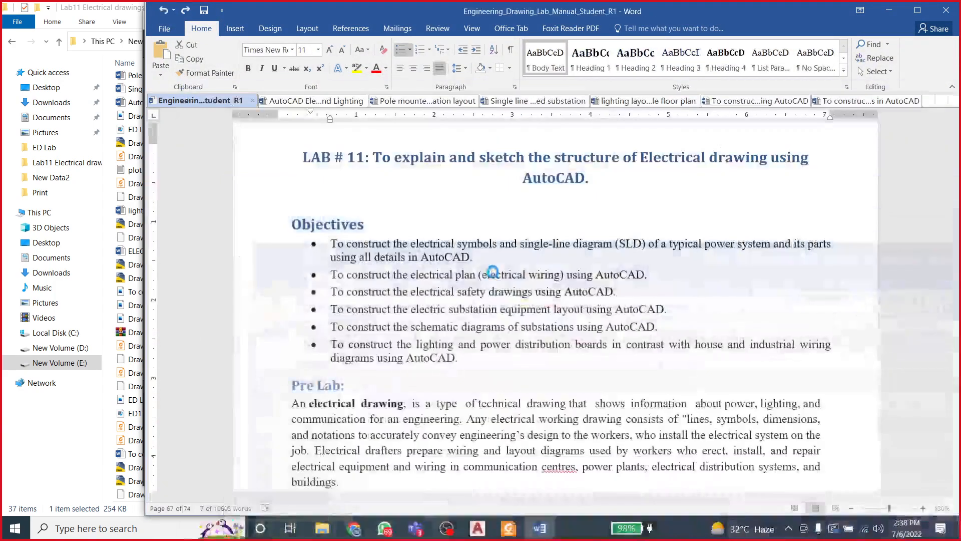
{"action": "left_click", "coordinate": [477, 528]}
Step: Copy the "3-lines" label beside the slanted marks below the transformer and change the copy's text to "4-lines"
{"action": "left_click", "coordinate": [486, 297]}
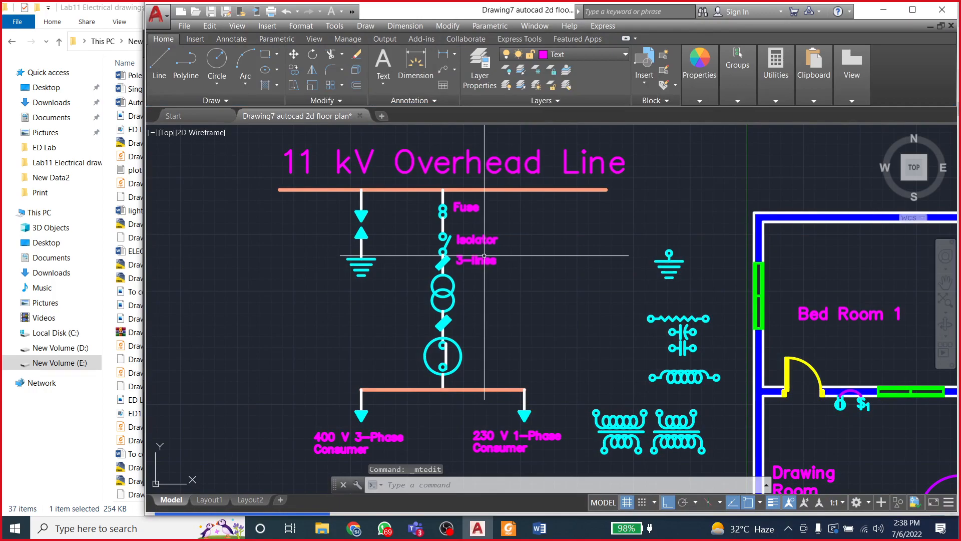
{"action": "key", "text": "ctrl+c"}
{"action": "key", "text": "ctrl+v"}
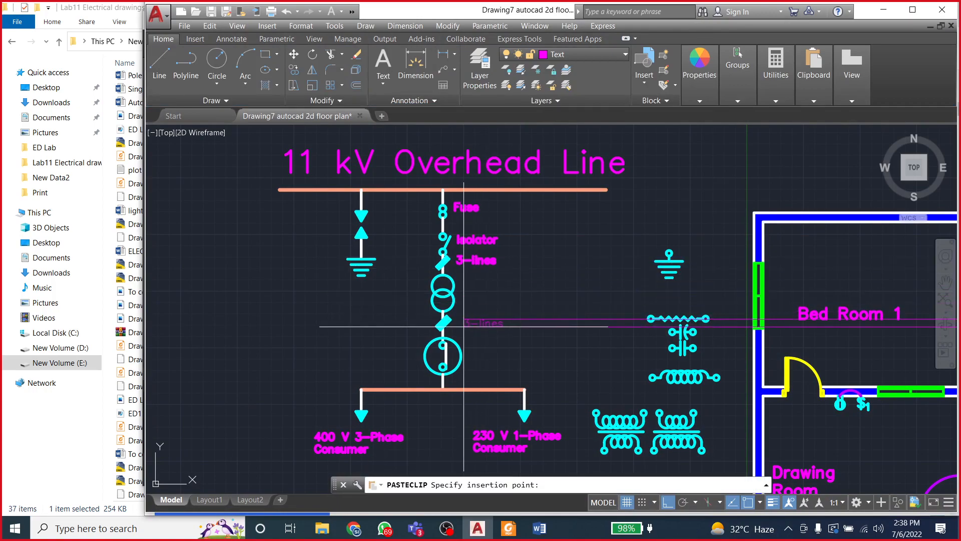
{"action": "left_click", "coordinate": [464, 322]}
{"action": "double_click", "coordinate": [464, 322]}
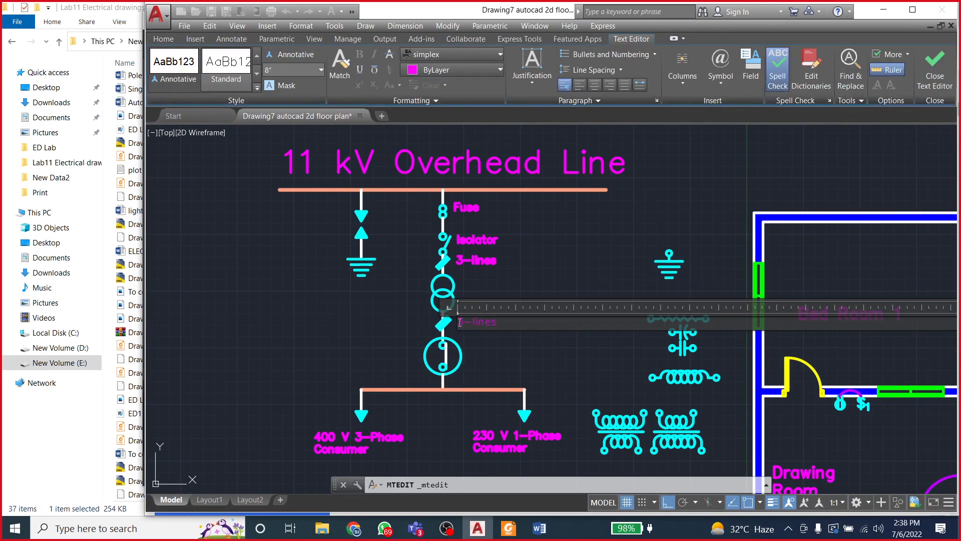
{"action": "type", "text": "4"}
{"action": "left_click", "coordinate": [374, 320]}
Step: Paste the copied "3-lines" label beside the transformer symbol and replace its text with "Delta-Star 11kV/400V" and "Transformer" on two lines
{"action": "key", "text": "ctrl+v"}
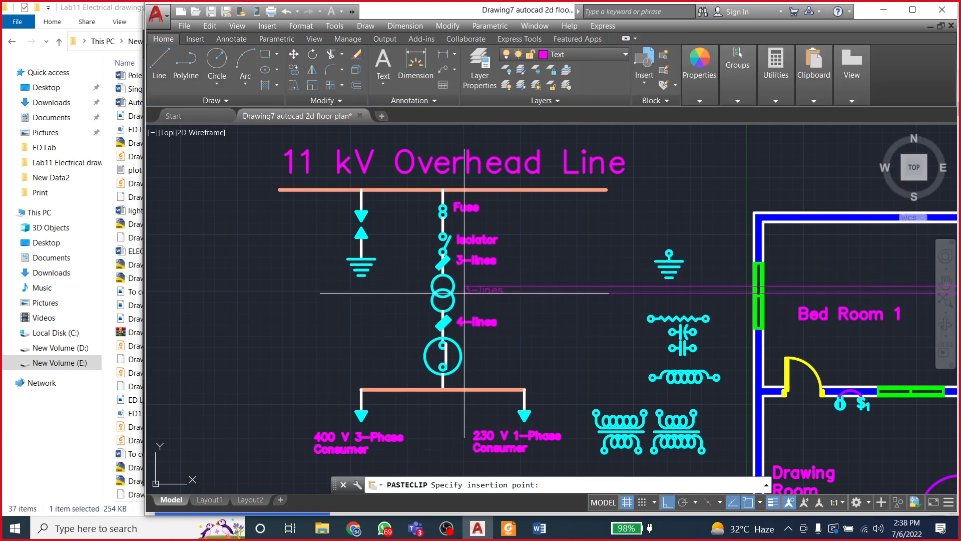
{"action": "left_click", "coordinate": [463, 293]}
{"action": "double_click", "coordinate": [463, 292]}
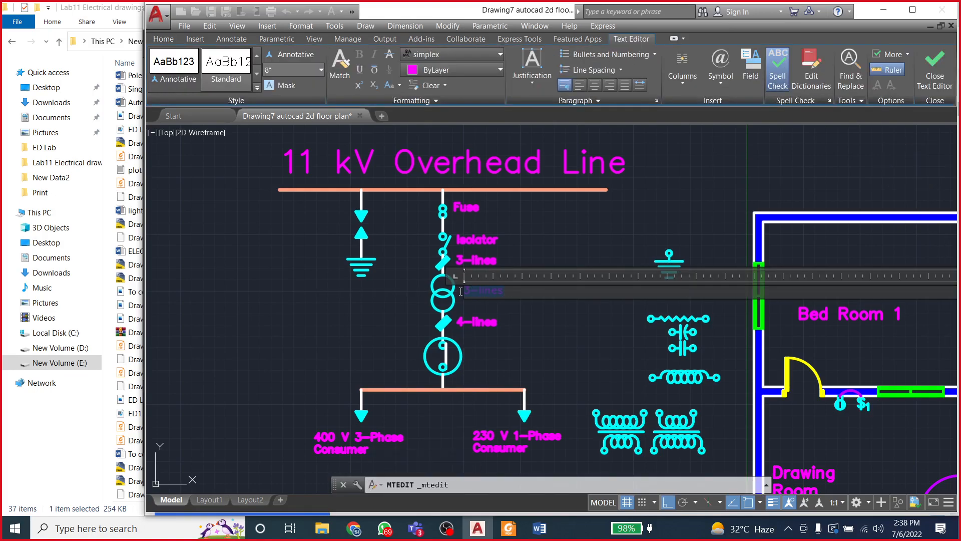
{"action": "type", "text": "Rel"}
{"action": "type", "text": "ta-Star Tran"}
{"action": "type", "text": "sformer"}
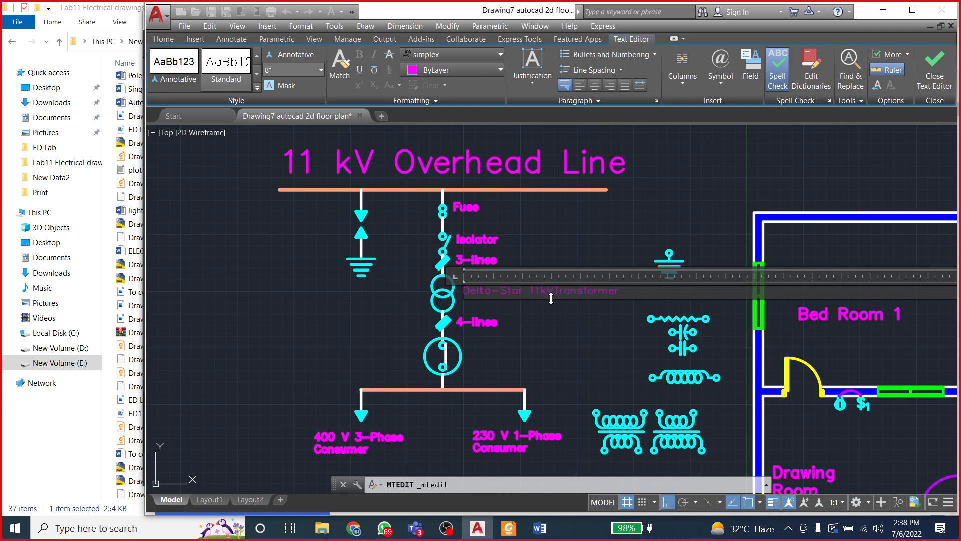
{"action": "type", "text": "/"}
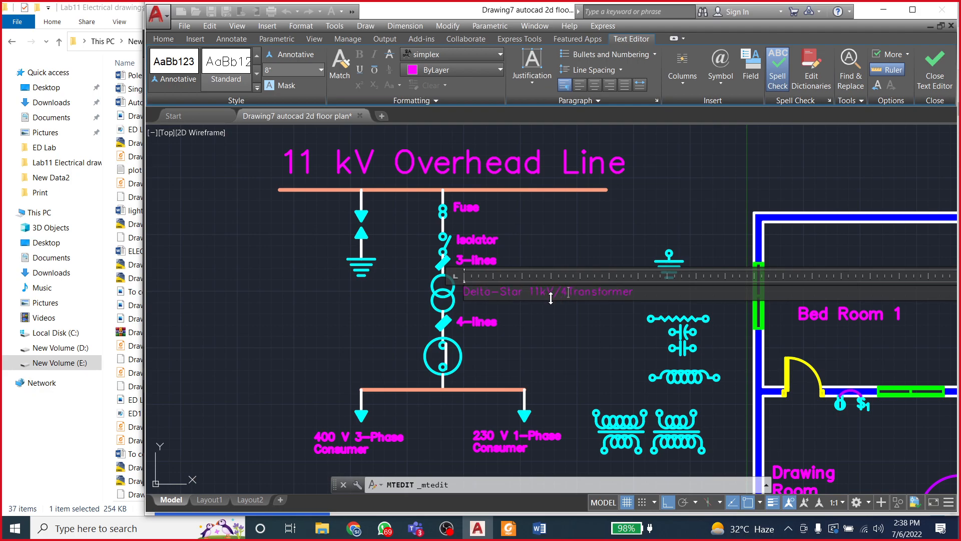
{"action": "type", "text": "400V"}
{"action": "key", "text": "Return"}
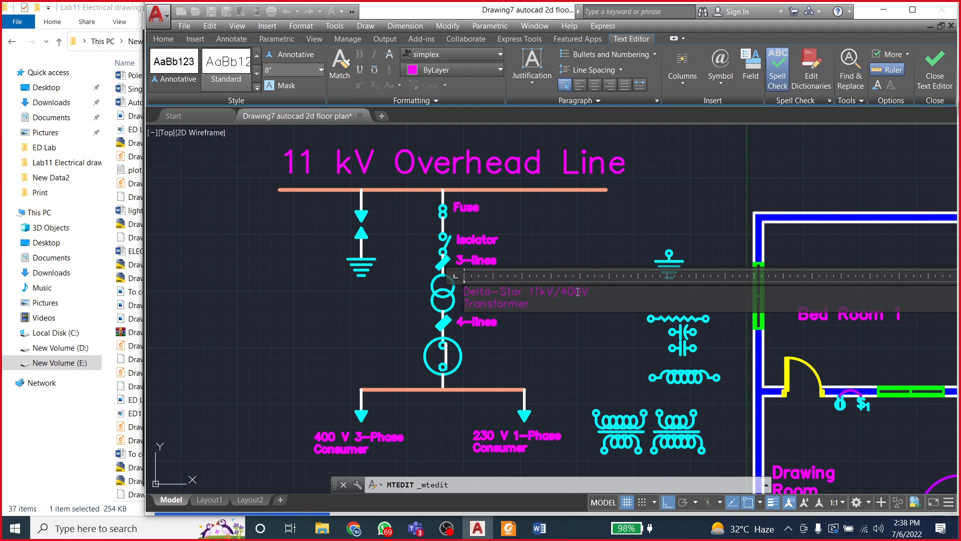
{"action": "left_click", "coordinate": [554, 337]}
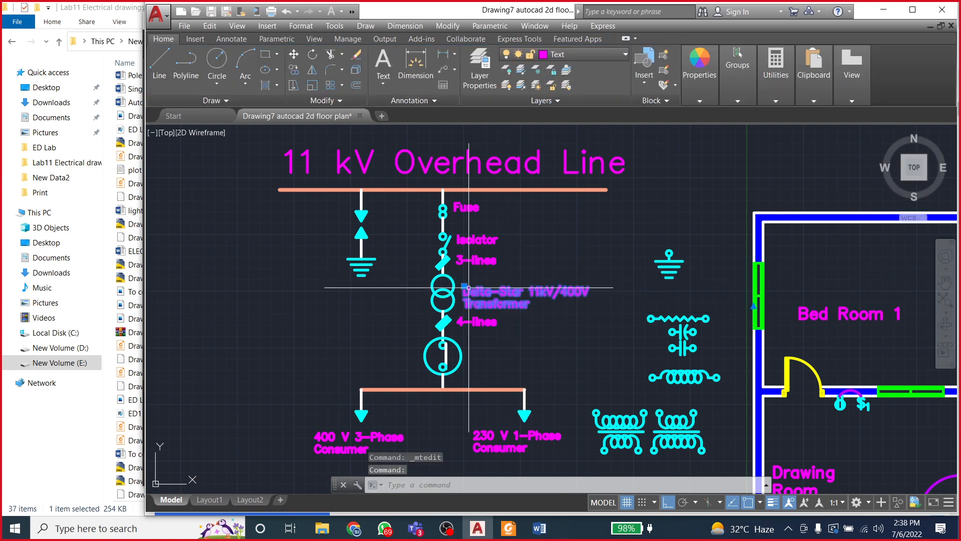
Step: Move the two-line transformer label slightly straight up beside the transformer circles
{"action": "scroll", "coordinate": [476, 278], "scroll_direction": "up", "scroll_amount": 5}
{"action": "left_click", "coordinate": [475, 276]}
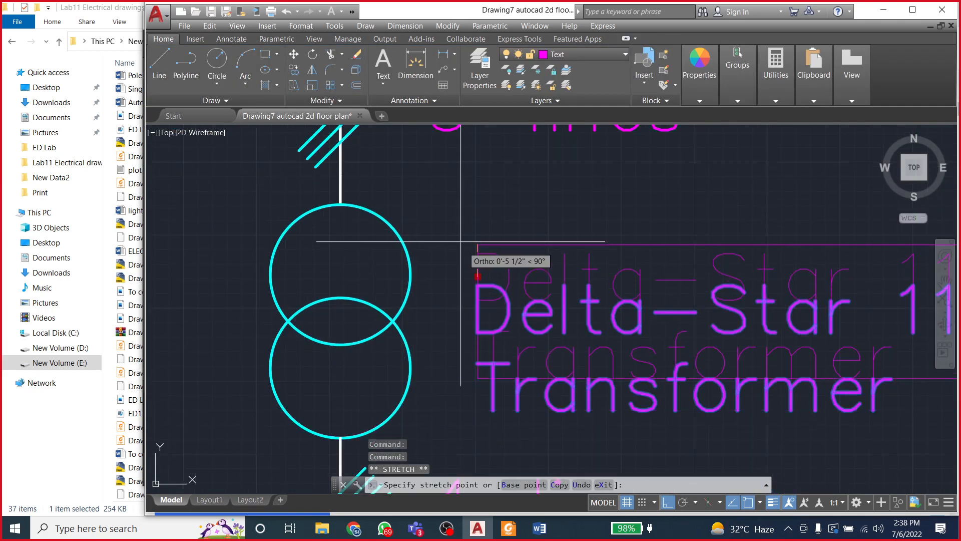
{"action": "scroll", "coordinate": [526, 290], "scroll_direction": "down", "scroll_amount": 5}
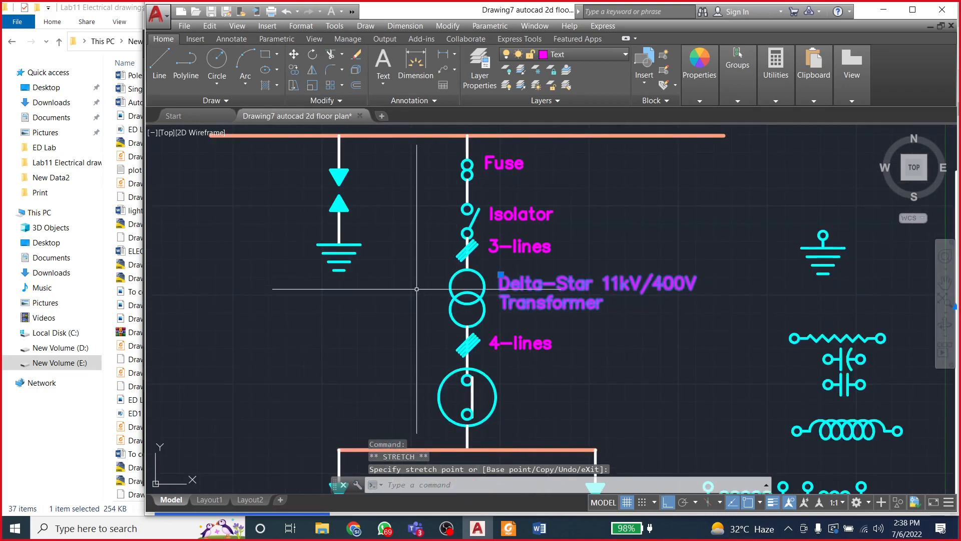
{"action": "key", "text": "Escape"}
Step: Copy the "Fuse" label and paste it on the outer side of the facing triangles above the earth symbol
{"action": "scroll", "coordinate": [373, 316], "scroll_direction": "down", "scroll_amount": 5}
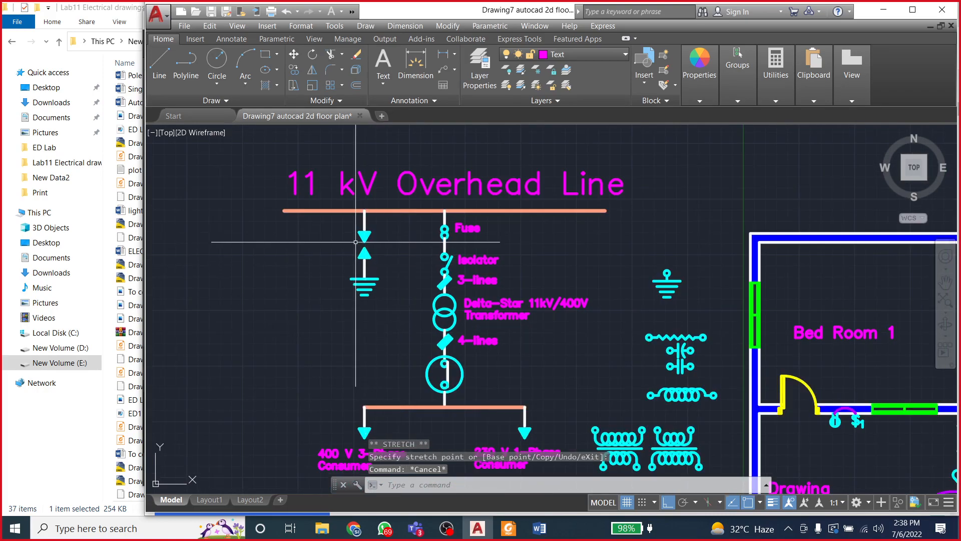
{"action": "scroll", "coordinate": [500, 226], "scroll_direction": "up", "scroll_amount": 5}
{"action": "left_click", "coordinate": [525, 220]}
{"action": "key", "text": "ctrl+c"}
{"action": "key", "text": "ctrl+v"}
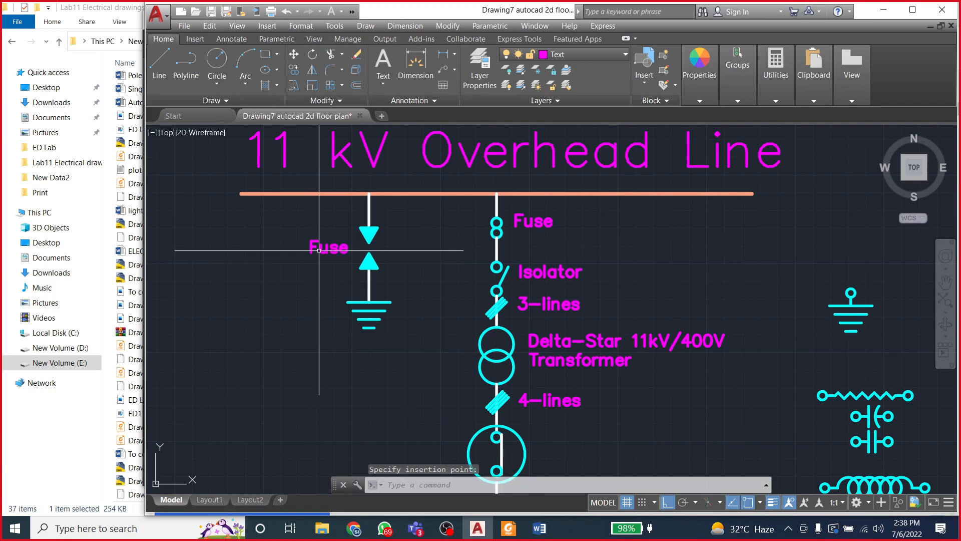
Step: Replace the text of the label beside the facing triangles with "Lightning" and "Arrestor" on two lines
{"action": "scroll", "coordinate": [316, 253], "scroll_direction": "up", "scroll_amount": 4}
{"action": "left_click", "coordinate": [326, 252]}
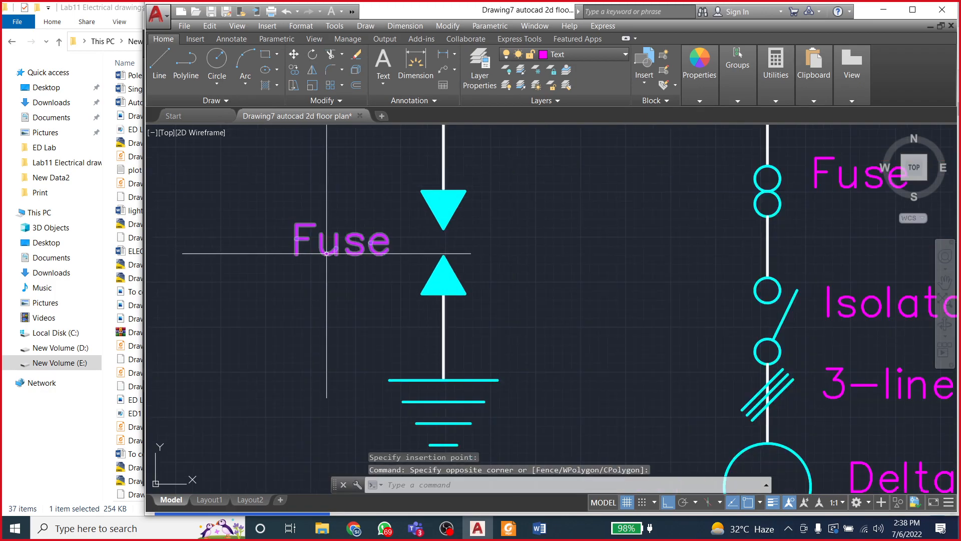
{"action": "key", "text": "Escape"}
{"action": "double_click", "coordinate": [299, 246]}
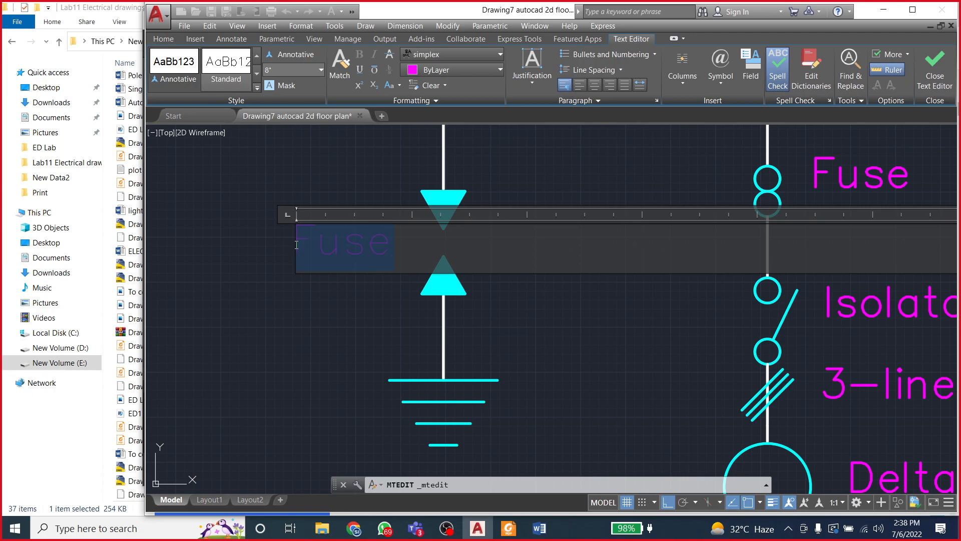
{"action": "type", "text": "Lightning Arr"}
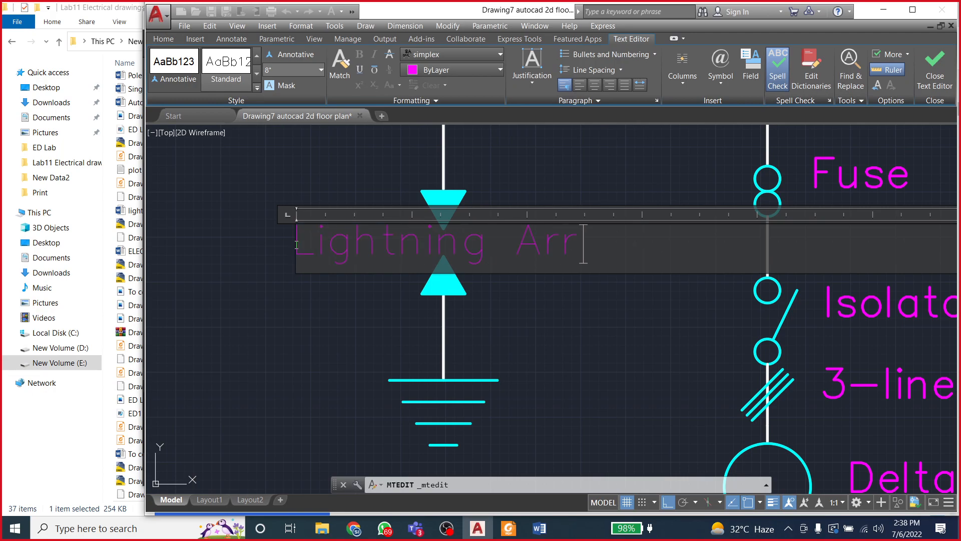
{"action": "type", "text": "estor"}
{"action": "left_click", "coordinate": [523, 239]}
{"action": "key", "text": "Return"}
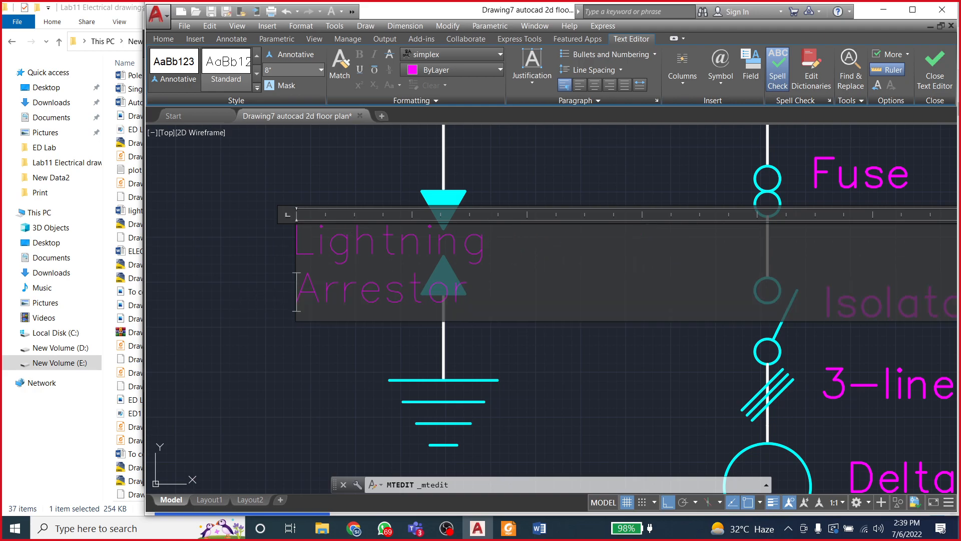
{"action": "left_click", "coordinate": [265, 286]}
Step: Move the "Lightning Arrestor" label horizontally about 1'-10" away from the triangles so it clears the symbol
{"action": "left_click", "coordinate": [339, 244]}
{"action": "left_click", "coordinate": [301, 246]}
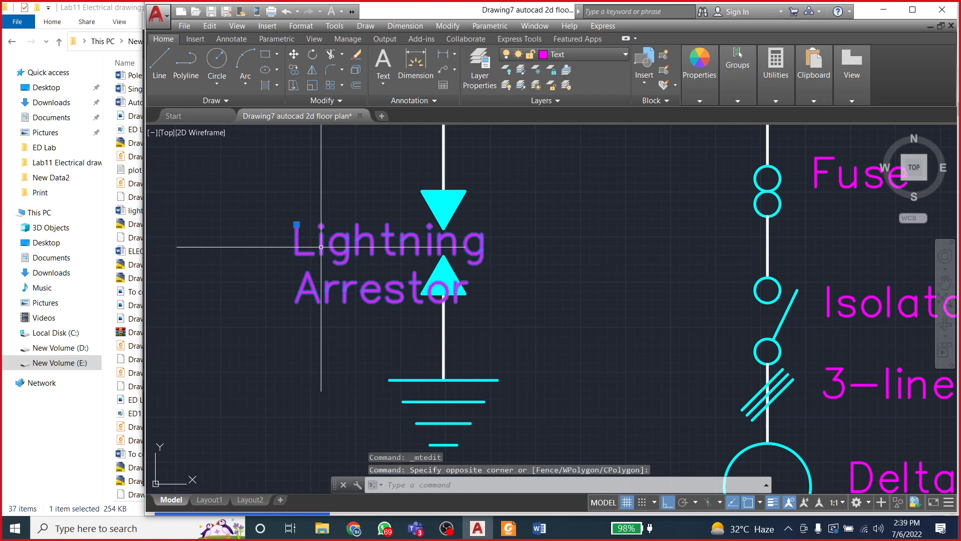
{"action": "left_click", "coordinate": [296, 225]}
{"action": "scroll", "coordinate": [296, 225], "scroll_direction": "down", "scroll_amount": 5}
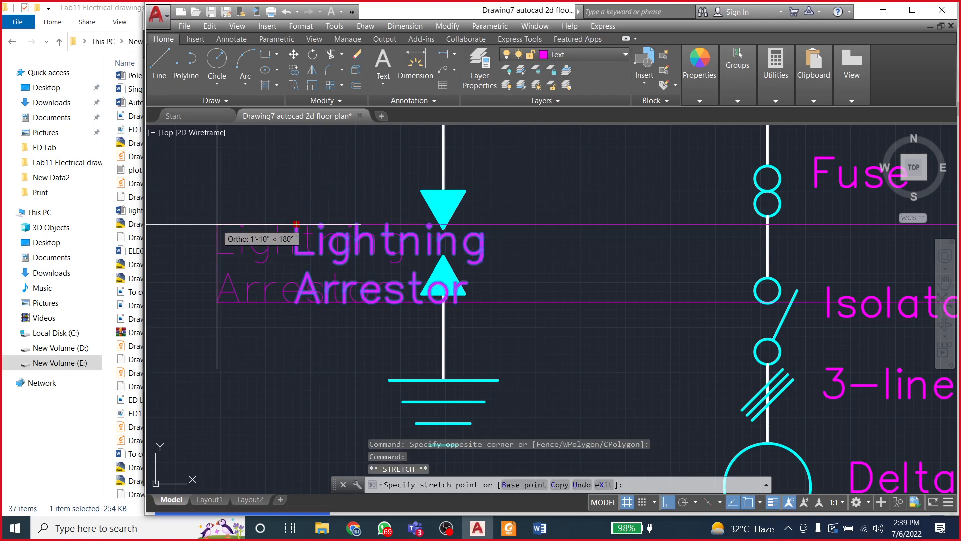
{"action": "left_click", "coordinate": [303, 297]}
{"action": "scroll", "coordinate": [335, 342], "scroll_direction": "up", "scroll_amount": 3}
{"action": "scroll", "coordinate": [334, 341], "scroll_direction": "up", "scroll_amount": 2}
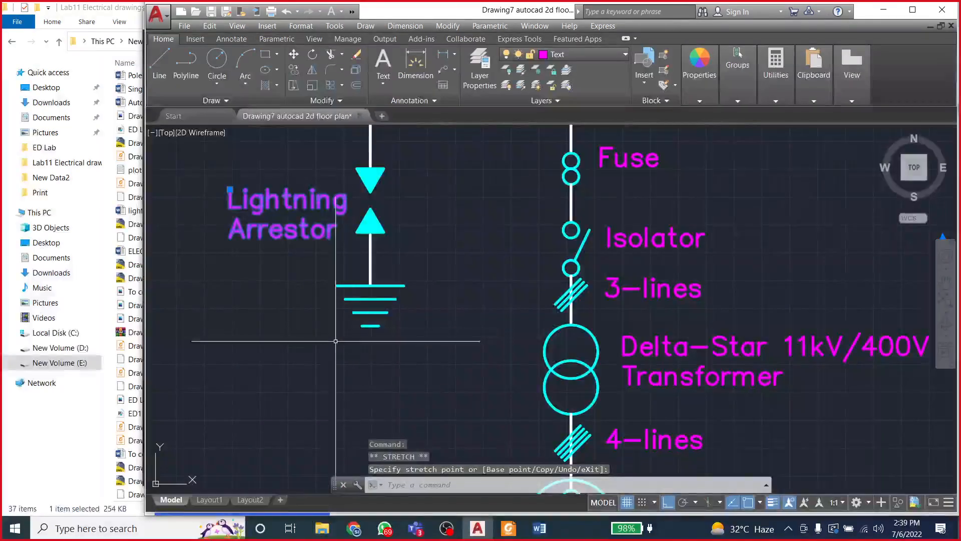
{"action": "key", "text": "Escape"}
Step: Copy the "4-lines" label beside the circled switch symbol below it and change the copy's text to "Oil Circuit Breaker"
{"action": "scroll", "coordinate": [278, 346], "scroll_direction": "down", "scroll_amount": 4}
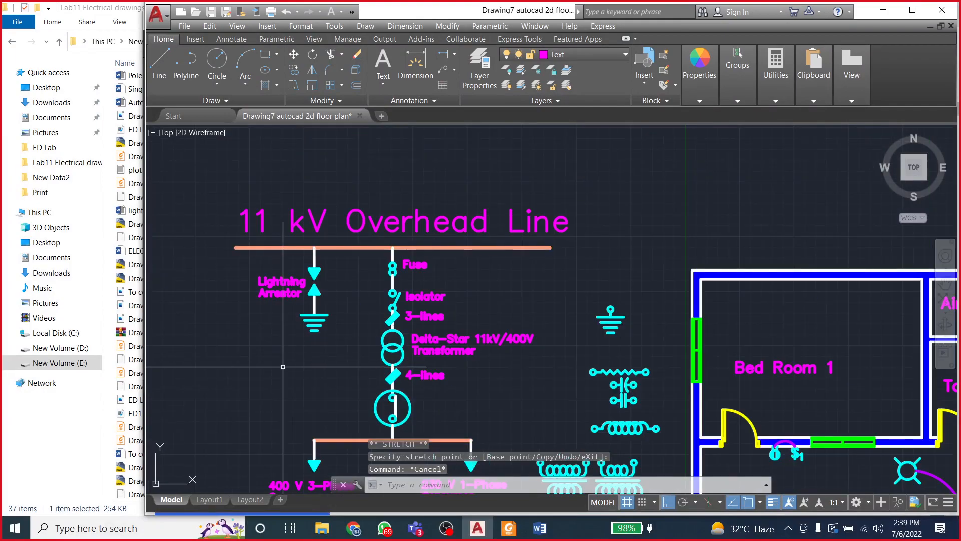
{"action": "scroll", "coordinate": [337, 318], "scroll_direction": "down", "scroll_amount": 2}
{"action": "scroll", "coordinate": [338, 318], "scroll_direction": "up", "scroll_amount": 4}
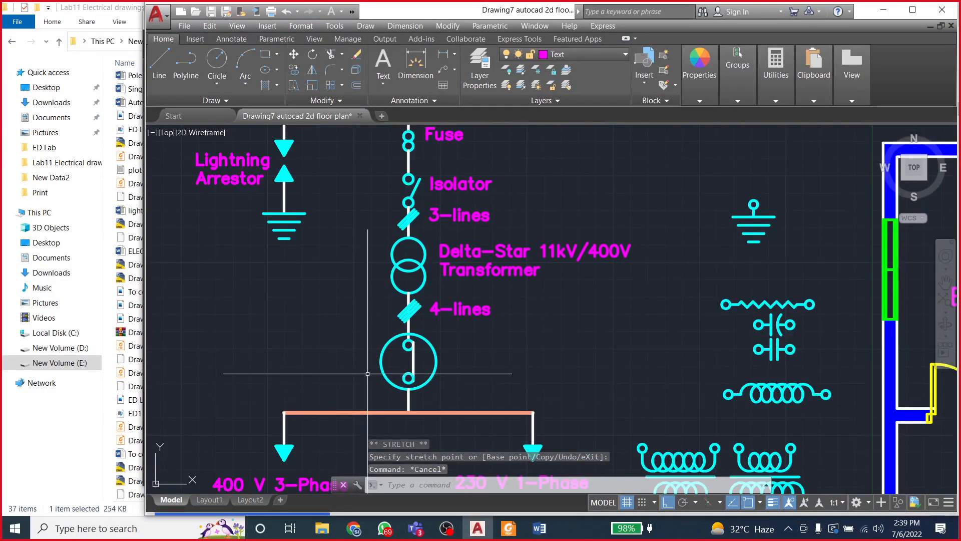
{"action": "key", "text": "Escape"}
{"action": "left_click", "coordinate": [472, 311]}
{"action": "key", "text": "ctrl+c"}
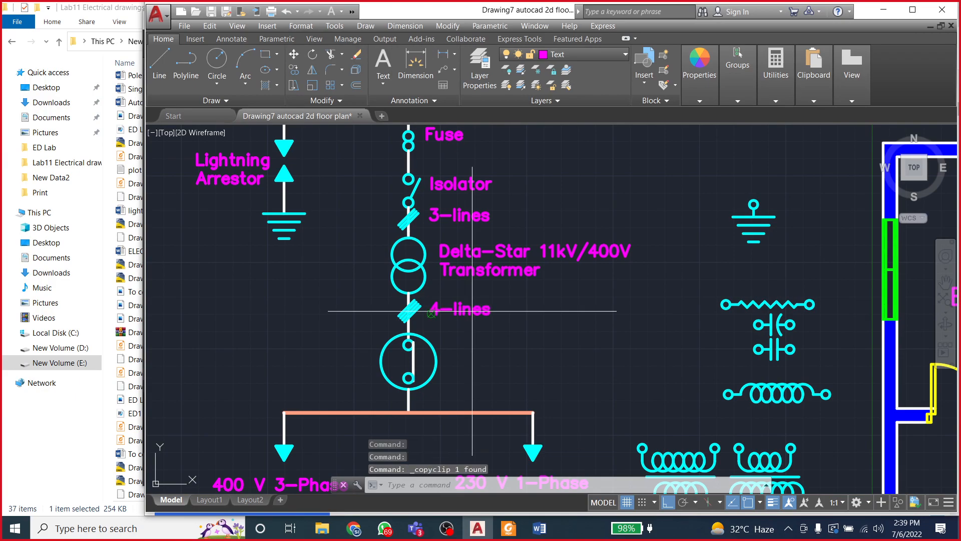
{"action": "key", "text": "ctrl+v"}
{"action": "left_click", "coordinate": [458, 363]}
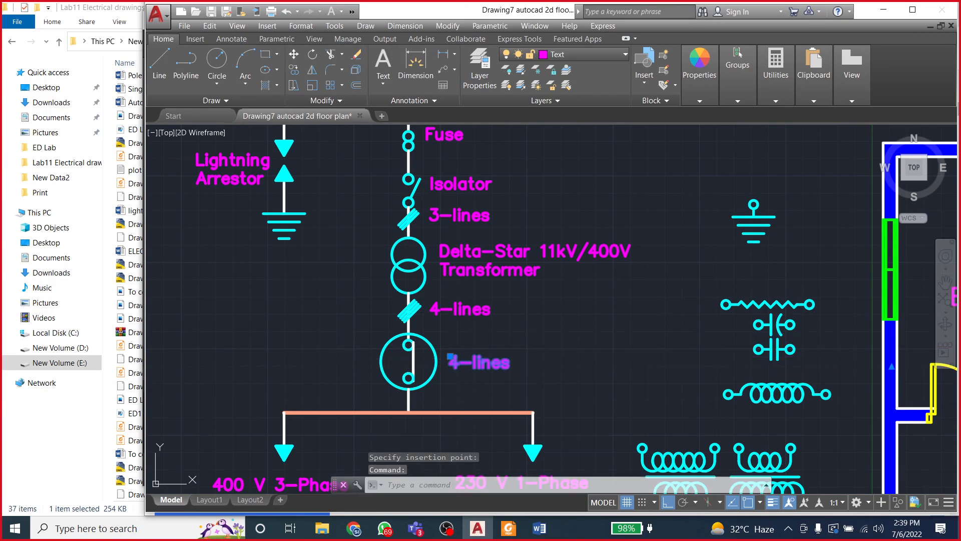
{"action": "double_click", "coordinate": [457, 363]}
{"action": "type", "text": "Oil Circuit Breaker"}
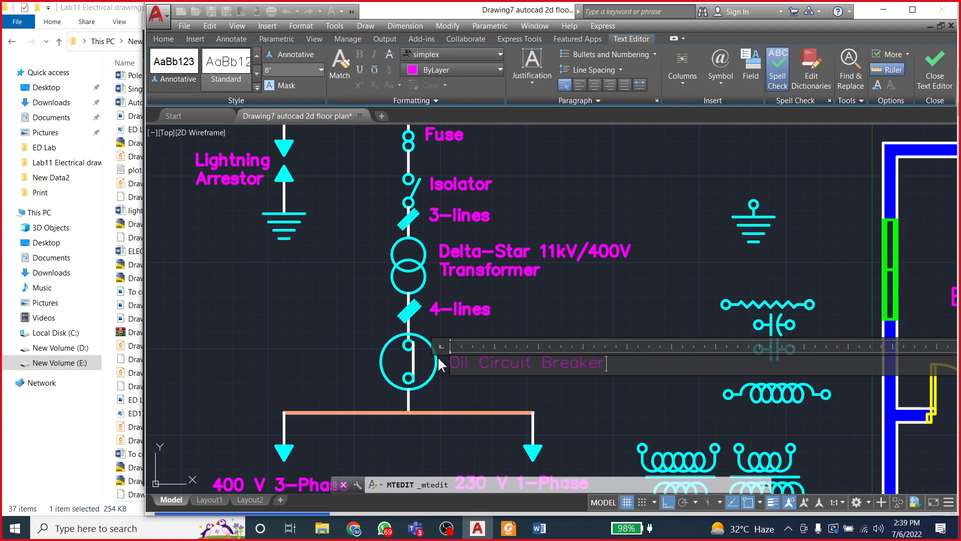
Step: Add a second line reading (O.C.B) to the Oil Circuit Breaker label and finish the text edit
{"action": "key", "text": "Return"}
{"action": "type", "text": "(O.C.B)"}
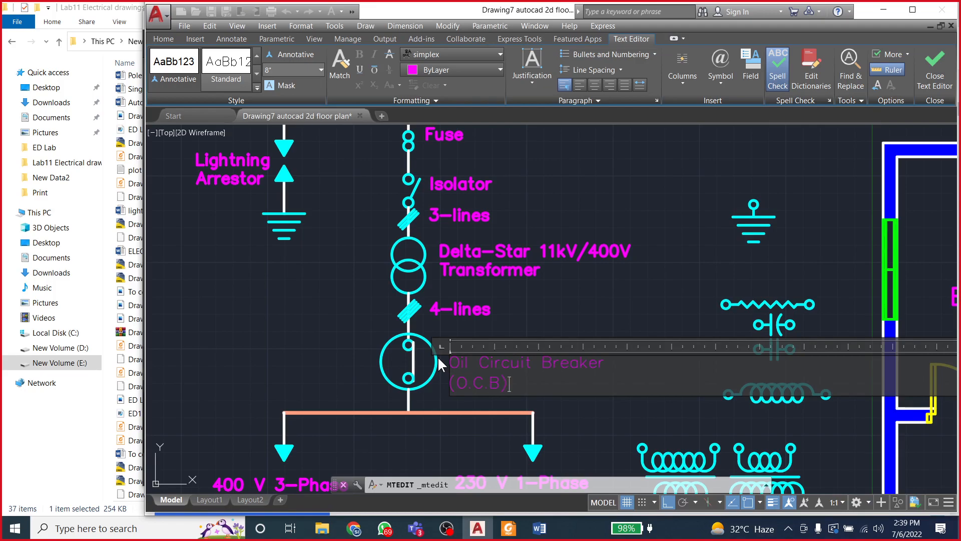
{"action": "left_click", "coordinate": [307, 341]}
{"action": "scroll", "coordinate": [306, 333], "scroll_direction": "down", "scroll_amount": 2}
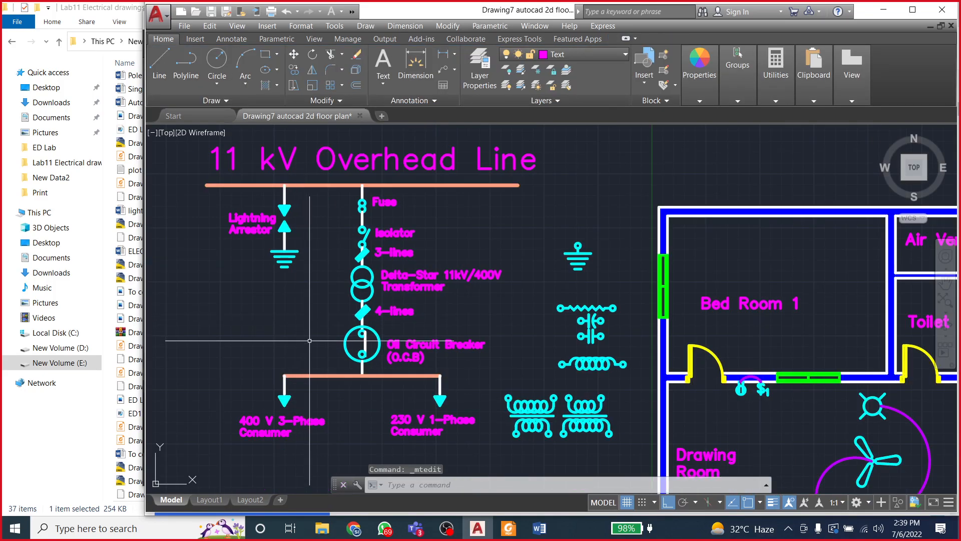
Step: Examine the 11 kV single-line diagram, the electrical symbols beside it and the adjacent house floor plan
{"action": "scroll", "coordinate": [295, 338], "scroll_direction": "down", "scroll_amount": 4}
{"action": "scroll", "coordinate": [281, 345], "scroll_direction": "up", "scroll_amount": 4}
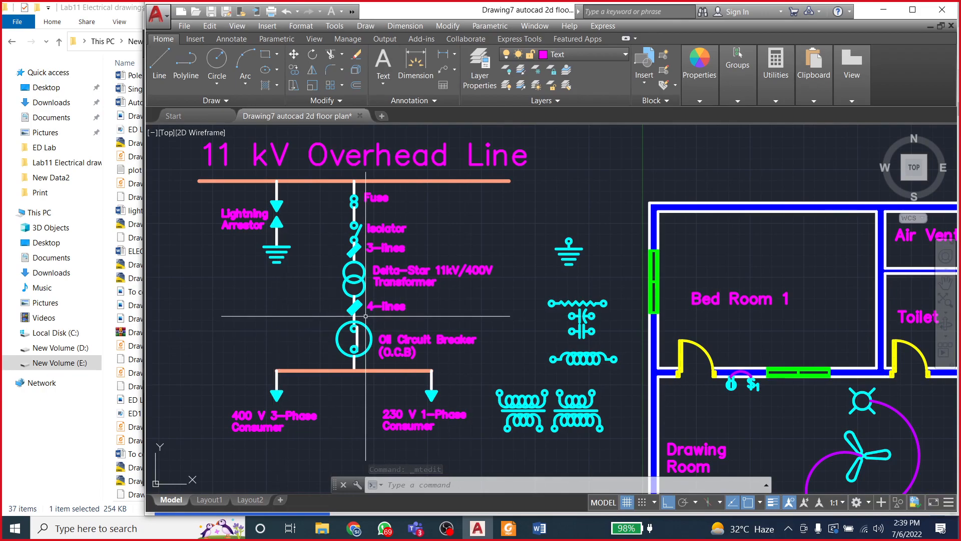
{"action": "scroll", "coordinate": [363, 321], "scroll_direction": "down", "scroll_amount": 3}
{"action": "scroll", "coordinate": [436, 333], "scroll_direction": "up", "scroll_amount": 3}
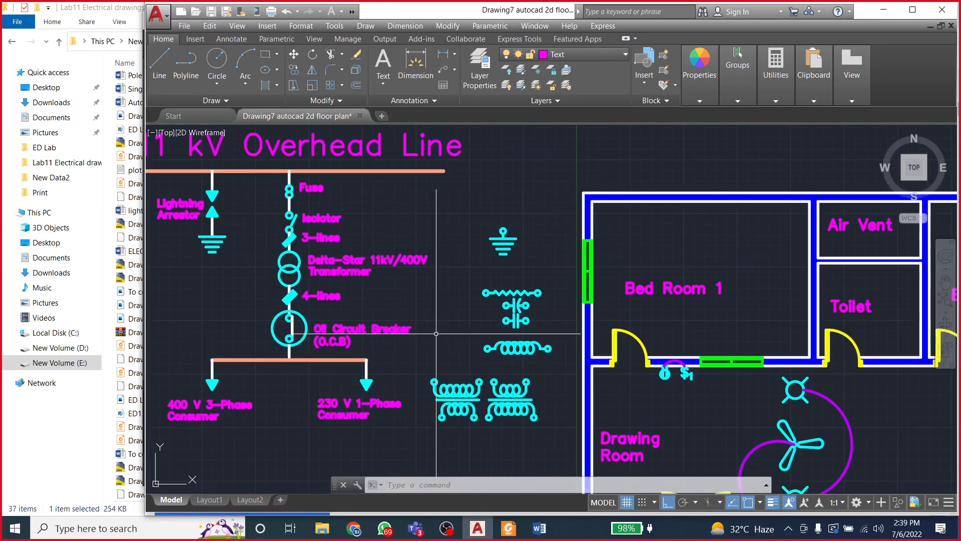
{"action": "scroll", "coordinate": [398, 285], "scroll_direction": "down", "scroll_amount": 2}
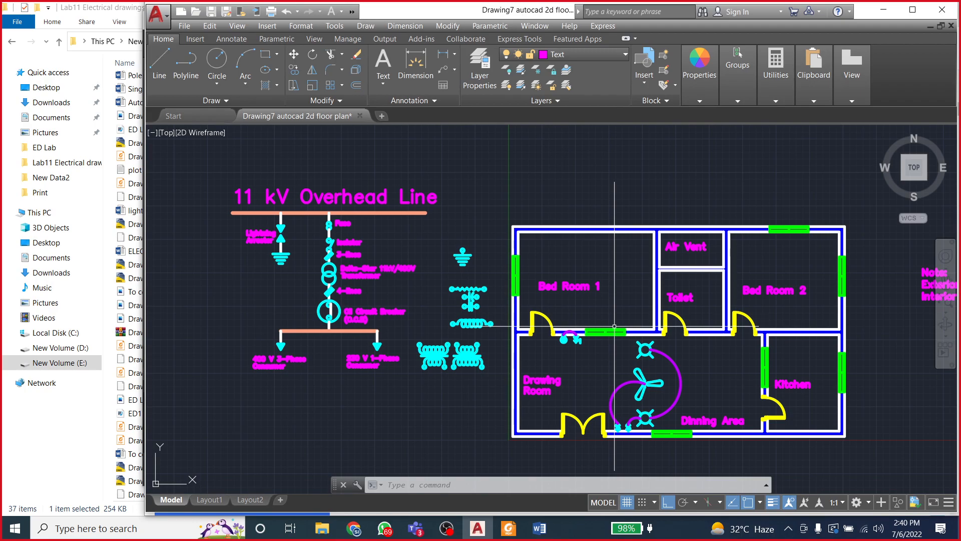
{"action": "scroll", "coordinate": [481, 250], "scroll_direction": "up", "scroll_amount": 2}
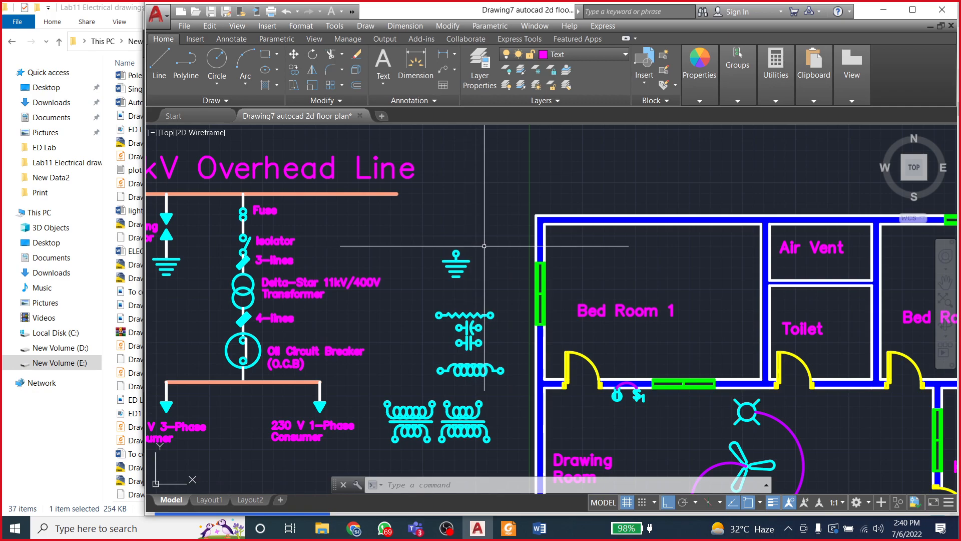
{"action": "scroll", "coordinate": [484, 246], "scroll_direction": "down", "scroll_amount": 2}
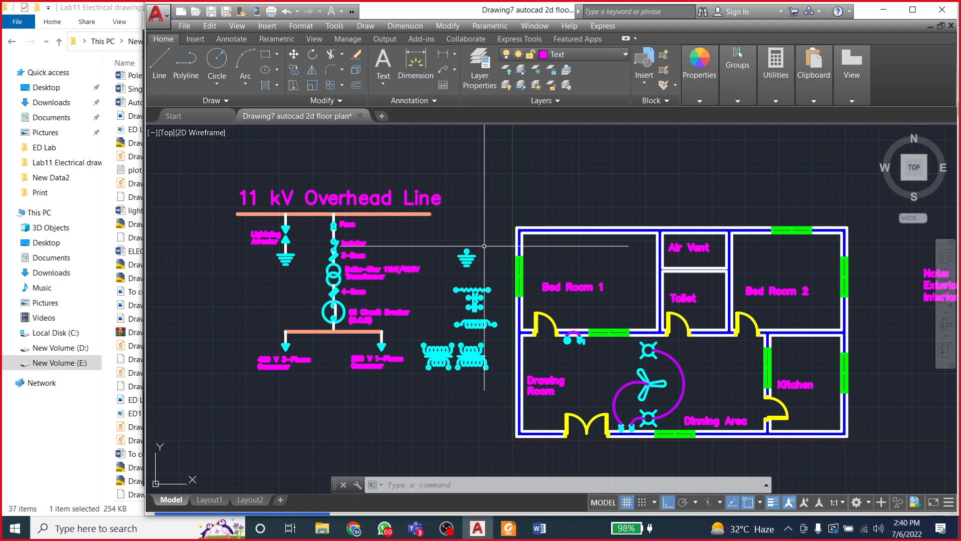
{"action": "scroll", "coordinate": [359, 216], "scroll_direction": "up", "scroll_amount": 2}
{"action": "scroll", "coordinate": [358, 216], "scroll_direction": "down", "scroll_amount": 2}
{"action": "scroll", "coordinate": [596, 276], "scroll_direction": "up", "scroll_amount": 2}
{"action": "scroll", "coordinate": [596, 276], "scroll_direction": "down", "scroll_amount": 1}
{"action": "scroll", "coordinate": [584, 276], "scroll_direction": "down", "scroll_amount": 2}
{"action": "scroll", "coordinate": [583, 277], "scroll_direction": "up", "scroll_amount": 2}
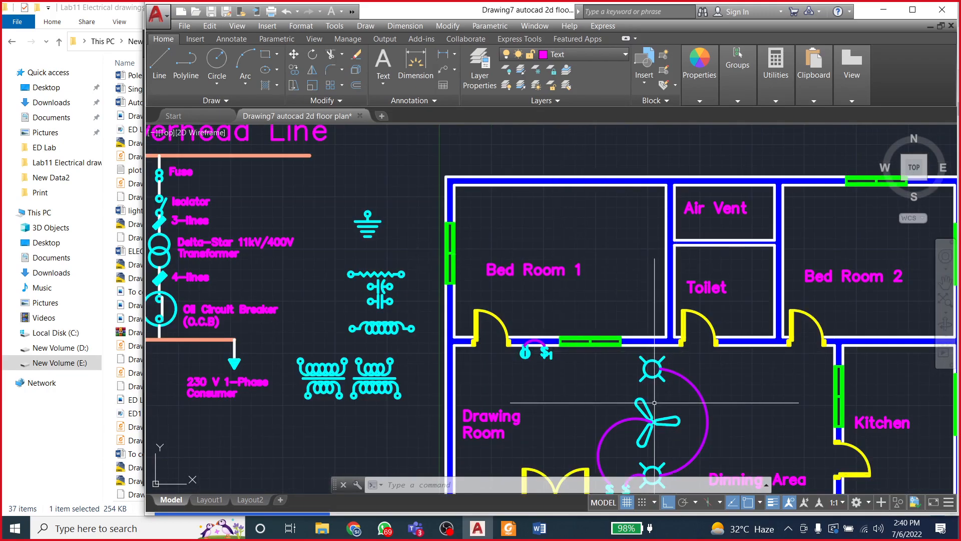
{"action": "scroll", "coordinate": [662, 376], "scroll_direction": "down", "scroll_amount": 2}
{"action": "scroll", "coordinate": [646, 350], "scroll_direction": "up", "scroll_amount": 2}
{"action": "scroll", "coordinate": [639, 321], "scroll_direction": "down", "scroll_amount": 2}
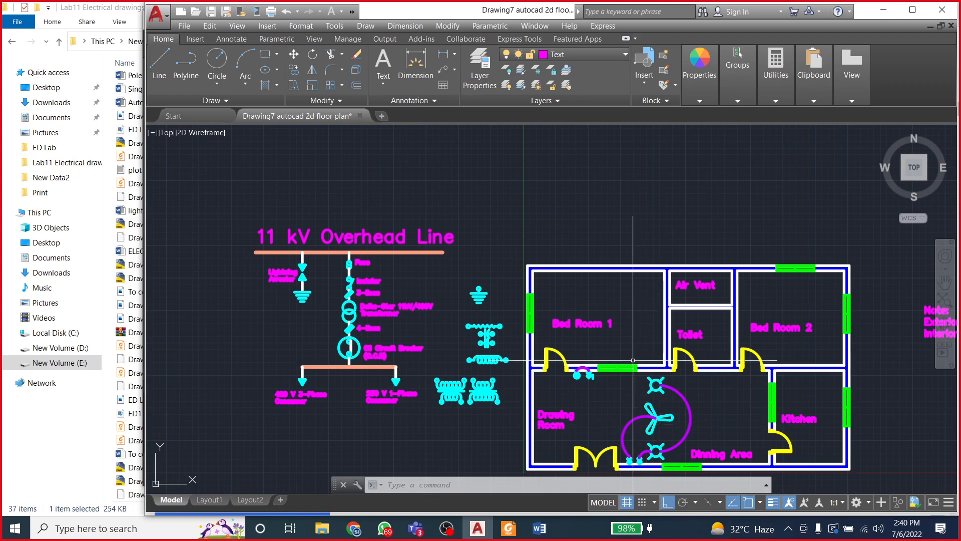
{"action": "scroll", "coordinate": [606, 315], "scroll_direction": "up", "scroll_amount": 4}
{"action": "scroll", "coordinate": [591, 311], "scroll_direction": "down", "scroll_amount": 4}
Step: Move the Bed Room 1 label into the upper-left corner of its room, just inside the walls, and deselect it
{"action": "scroll", "coordinate": [583, 309], "scroll_direction": "up", "scroll_amount": 3}
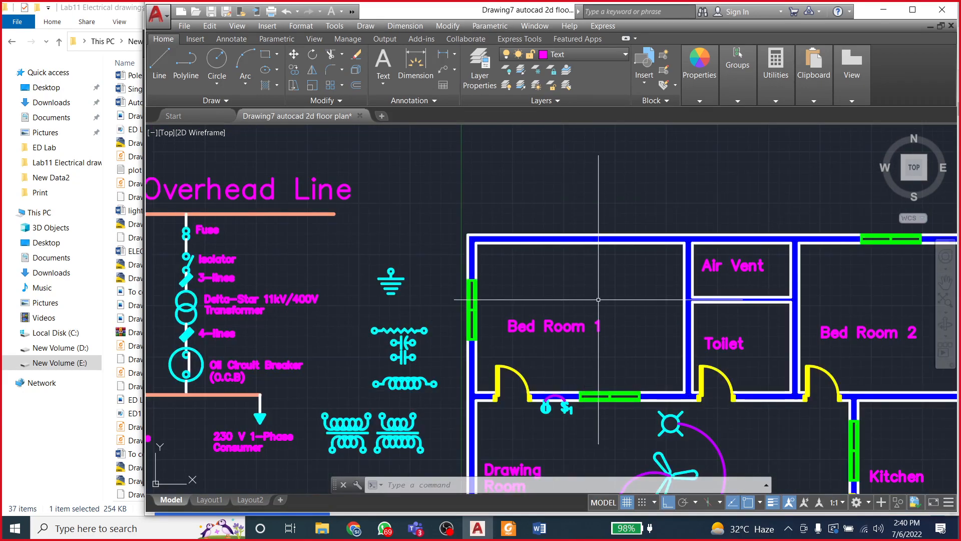
{"action": "left_click", "coordinate": [522, 327]}
{"action": "scroll", "coordinate": [514, 376], "scroll_direction": "up", "scroll_amount": 3}
{"action": "left_click", "coordinate": [500, 242]}
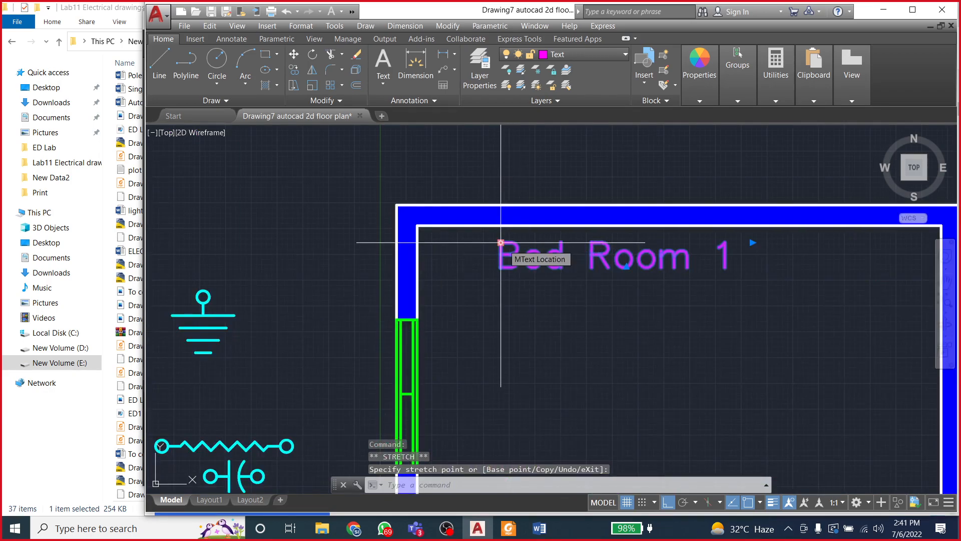
{"action": "left_click", "coordinate": [424, 243]}
{"action": "scroll", "coordinate": [497, 283], "scroll_direction": "down", "scroll_amount": 5}
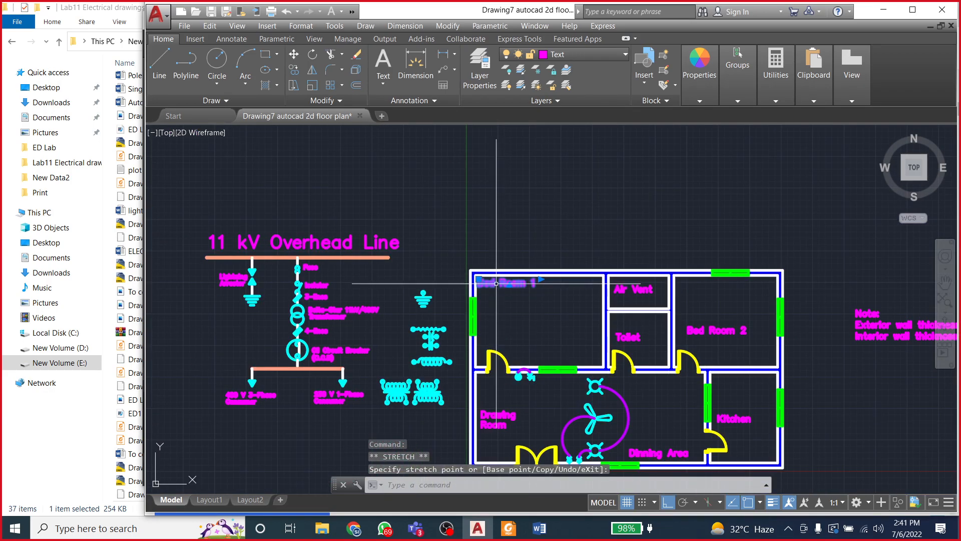
{"action": "key", "text": "Escape"}
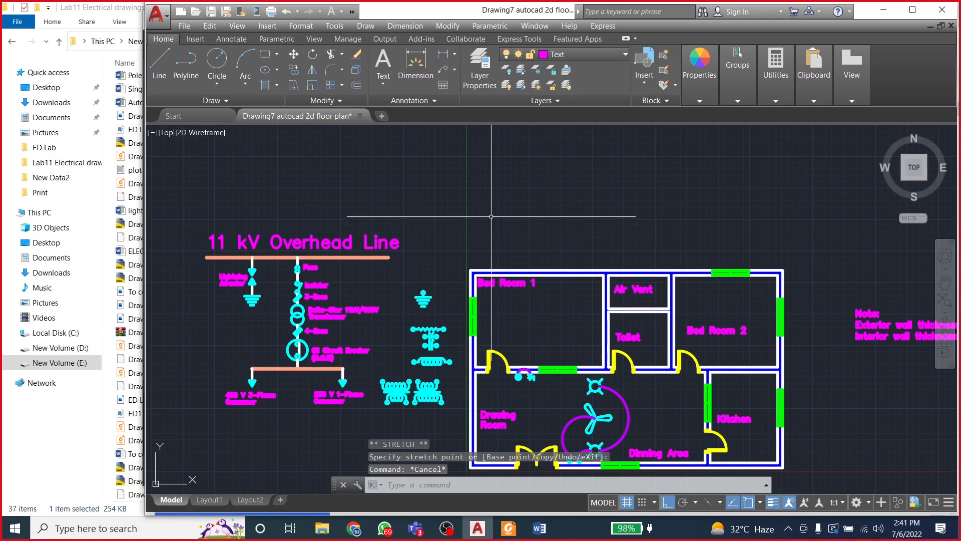
{"action": "scroll", "coordinate": [531, 336], "scroll_direction": "up", "scroll_amount": 4}
Step: Switch to Word and review the LAB # 11 objectives on the single-line diagram and electrical wiring plan in the Engineering_Drawing_Lab_Manual_Student_R1 document, then return to AutoCAD
{"action": "left_click", "coordinate": [539, 528]}
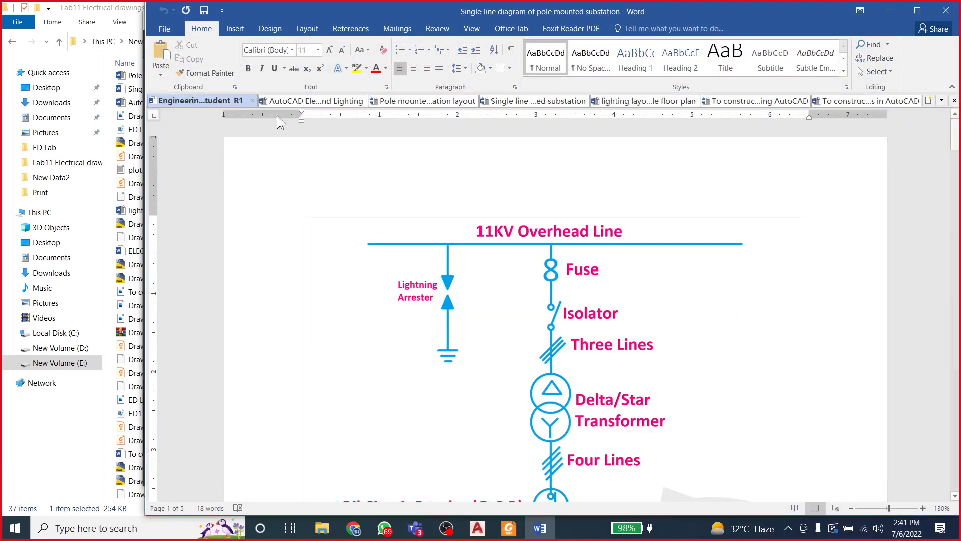
{"action": "left_click", "coordinate": [205, 100]}
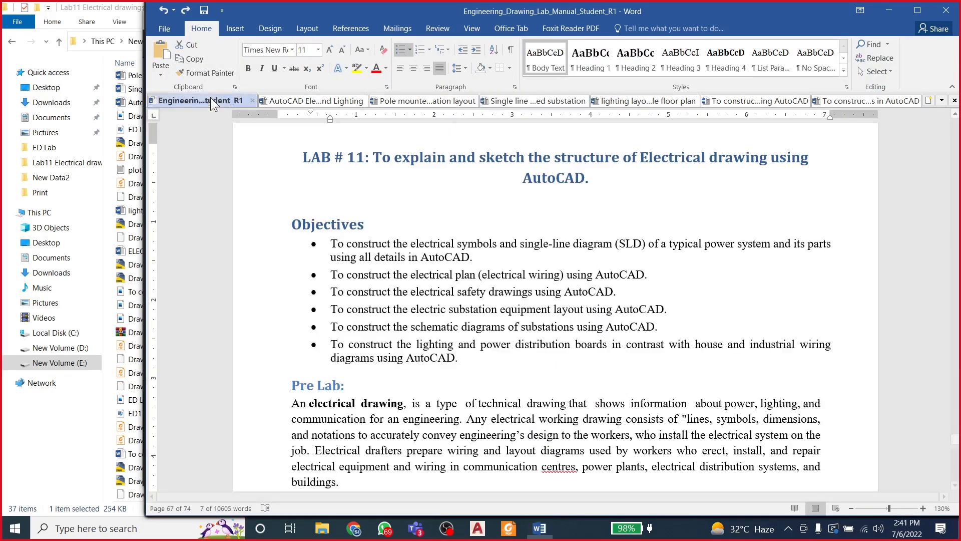
{"action": "left_click_drag", "start_coordinate": [573, 243], "coordinate": [722, 246]}
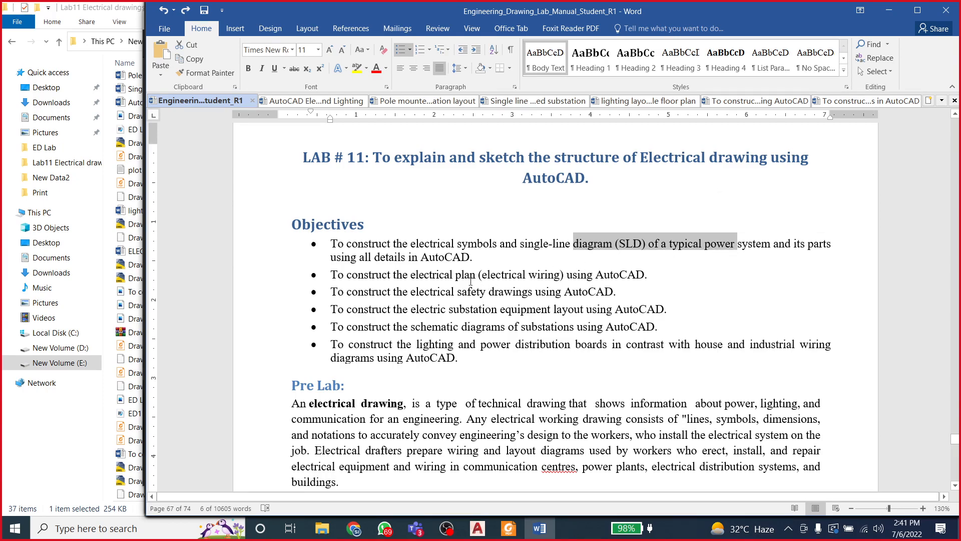
{"action": "left_click_drag", "start_coordinate": [411, 274], "coordinate": [564, 275]}
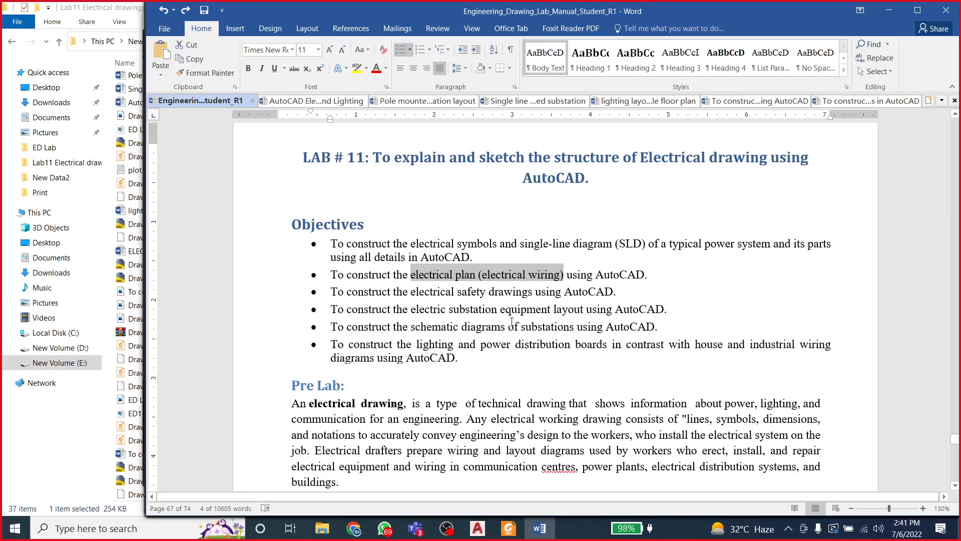
{"action": "left_click", "coordinate": [478, 528]}
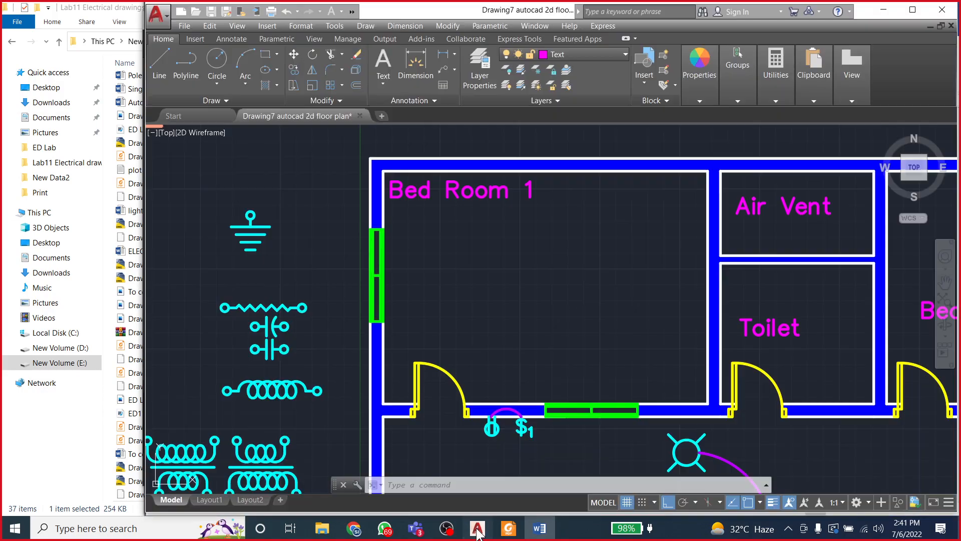
Step: Switch to Word, browse the house wiring reference documents, and look through the circle sketches in AutoCAD Electrical Plan - Wiring and Lighting
{"action": "left_click", "coordinate": [539, 528]}
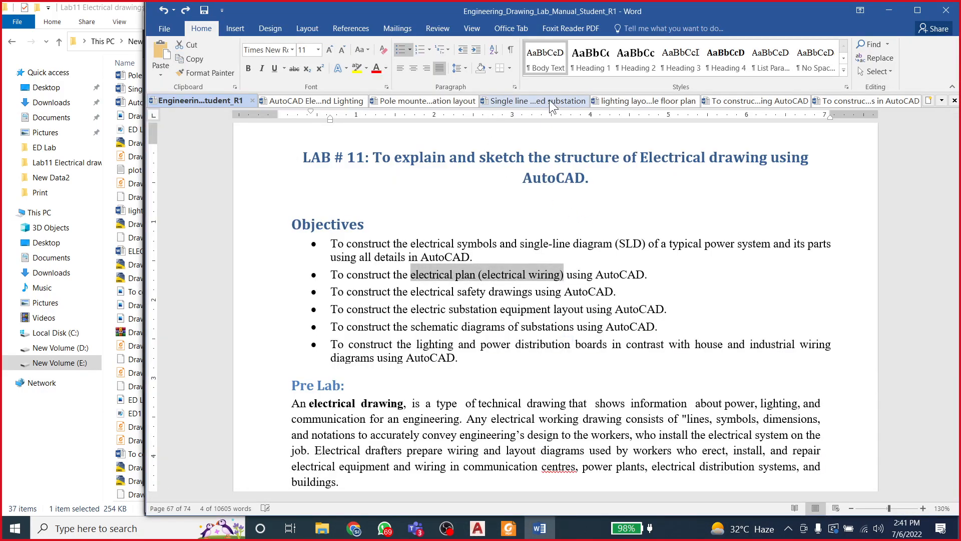
{"action": "left_click", "coordinate": [746, 103]}
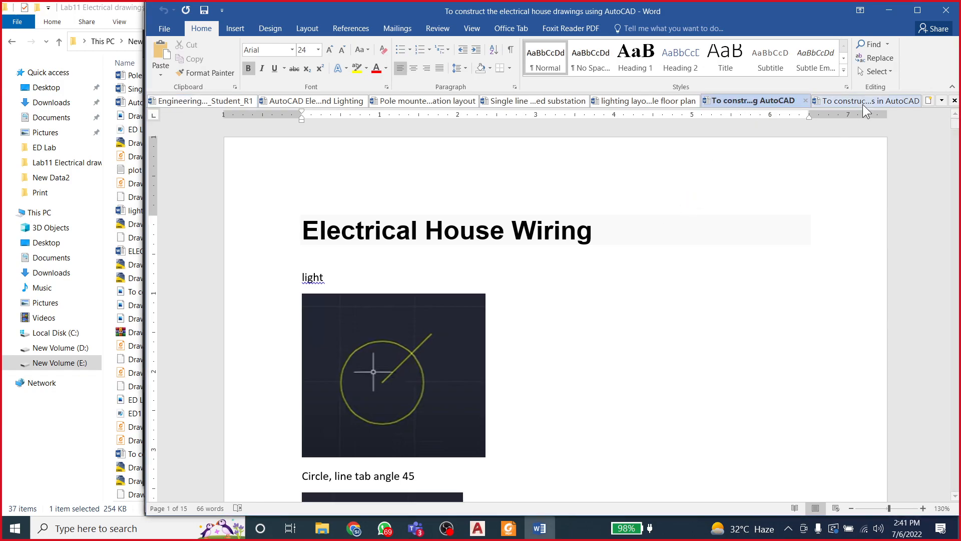
{"action": "left_click", "coordinate": [863, 101]}
{"action": "left_click", "coordinate": [741, 100]}
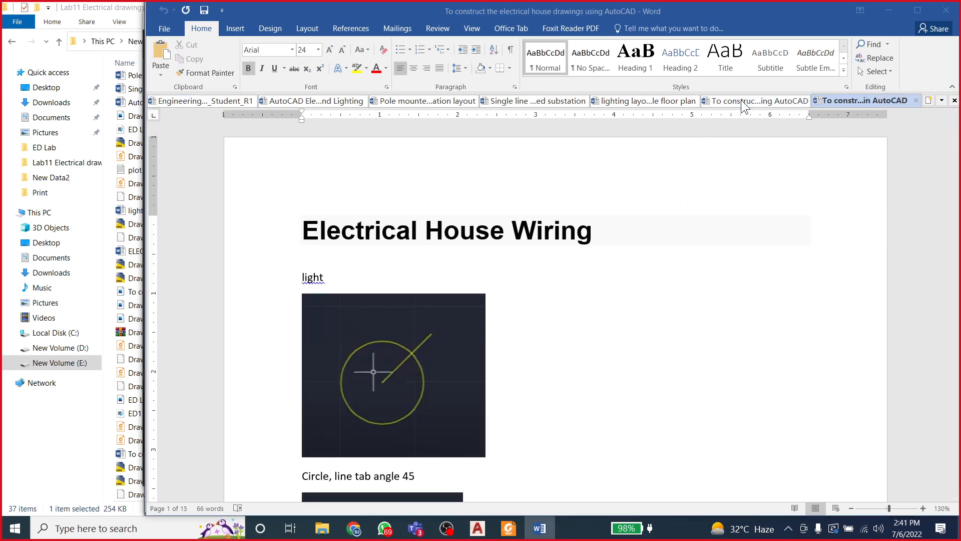
{"action": "left_click", "coordinate": [654, 101]}
{"action": "left_click", "coordinate": [329, 105]}
{"action": "scroll", "coordinate": [456, 271], "scroll_direction": "down", "scroll_amount": 15}
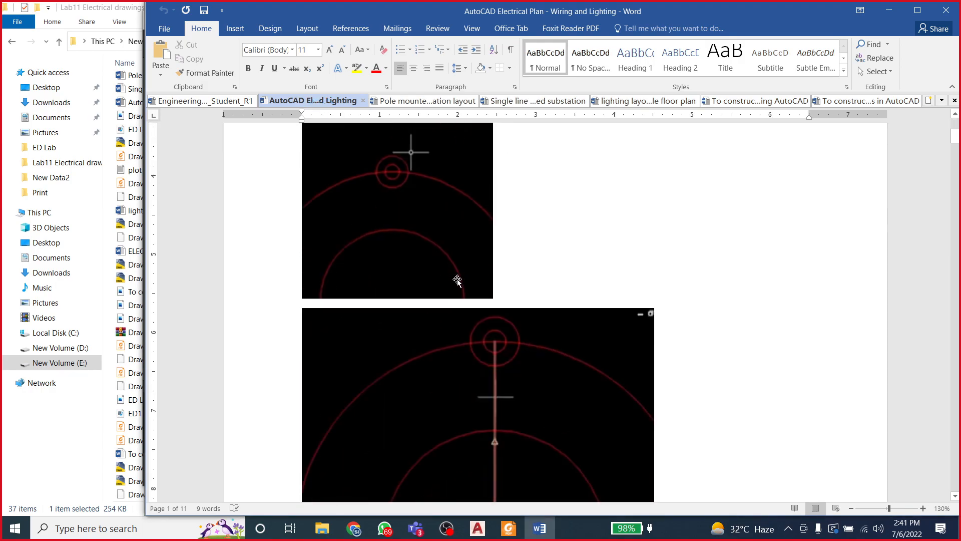
{"action": "scroll", "coordinate": [456, 329], "scroll_direction": "down", "scroll_amount": 10}
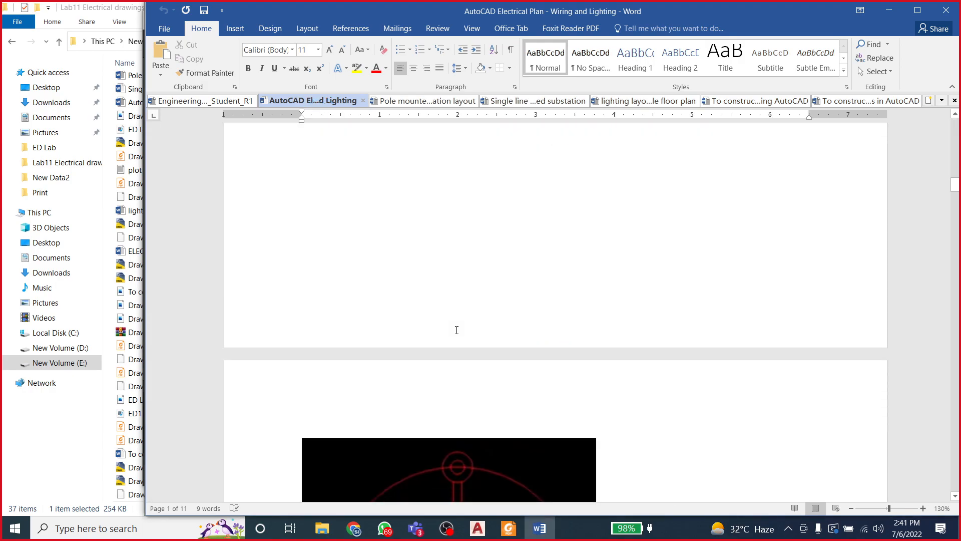
{"action": "scroll", "coordinate": [455, 330], "scroll_direction": "up", "scroll_amount": 20}
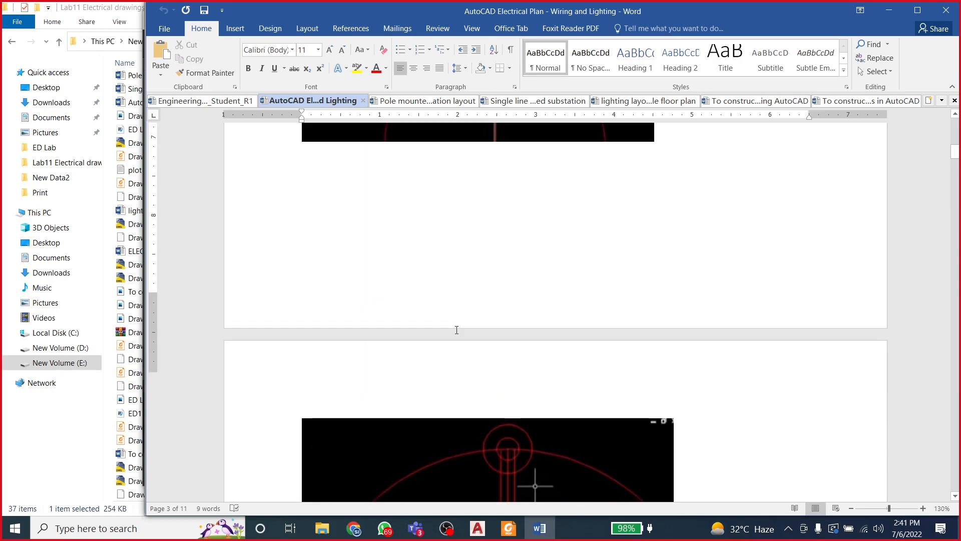
{"action": "scroll", "coordinate": [456, 331], "scroll_direction": "up", "scroll_amount": 3}
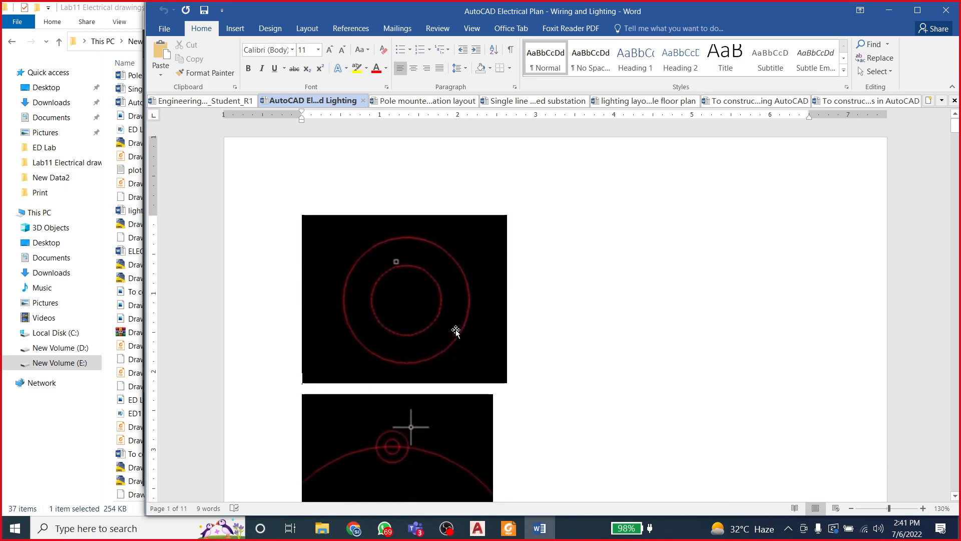
Step: Switch to AutoCAD and start the Circle command for drawing in Bed Room 1
{"action": "left_click", "coordinate": [478, 533]}
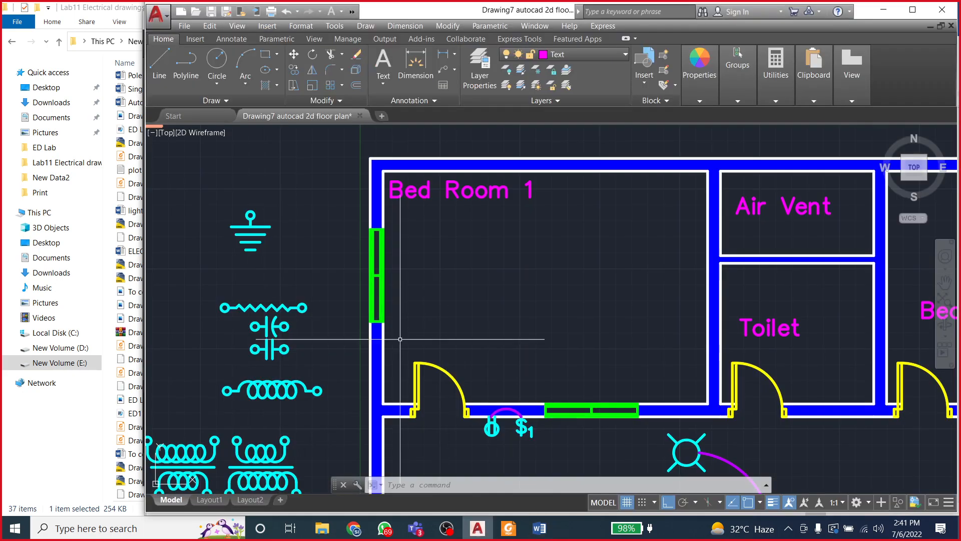
{"action": "left_click", "coordinate": [216, 62]}
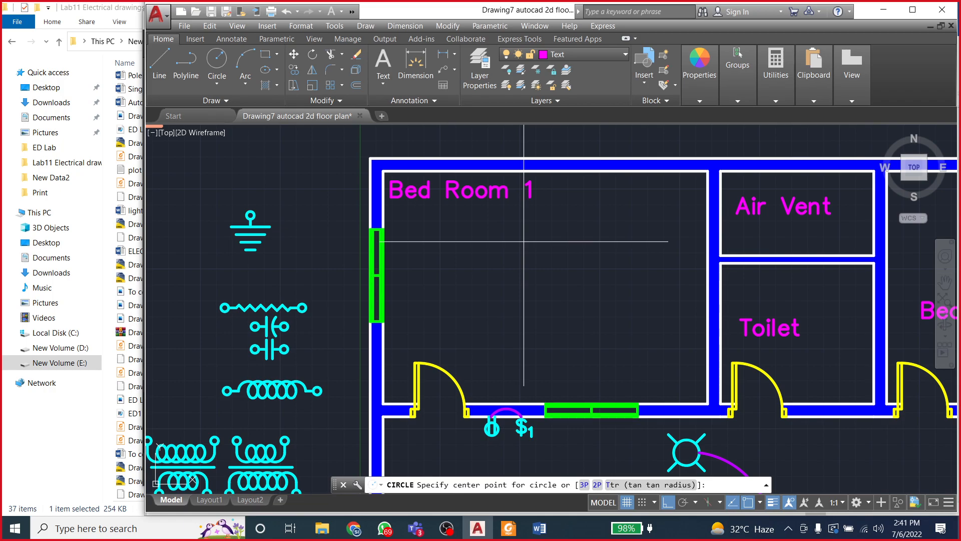
Step: Switch to Word and examine how the six-armed light fixture is built up and placed in the wiring and lighting reference
{"action": "left_click", "coordinate": [539, 528]}
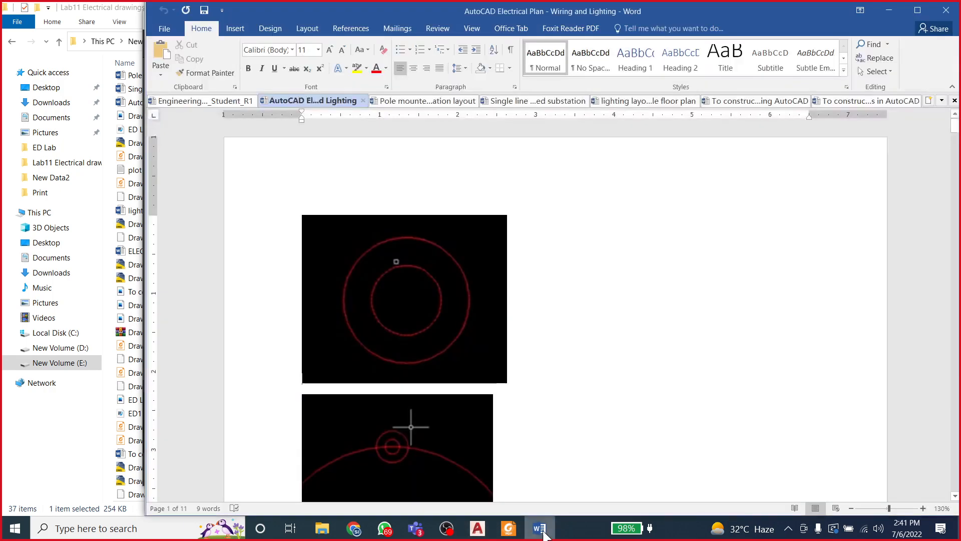
{"action": "scroll", "coordinate": [443, 328], "scroll_direction": "down", "scroll_amount": 3}
{"action": "scroll", "coordinate": [443, 329], "scroll_direction": "down", "scroll_amount": 15}
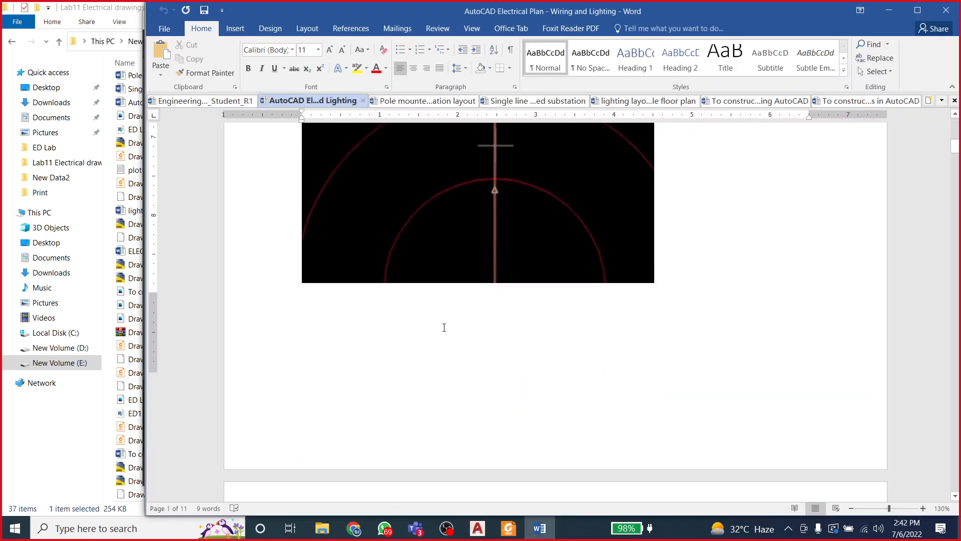
{"action": "scroll", "coordinate": [467, 328], "scroll_direction": "down", "scroll_amount": 10}
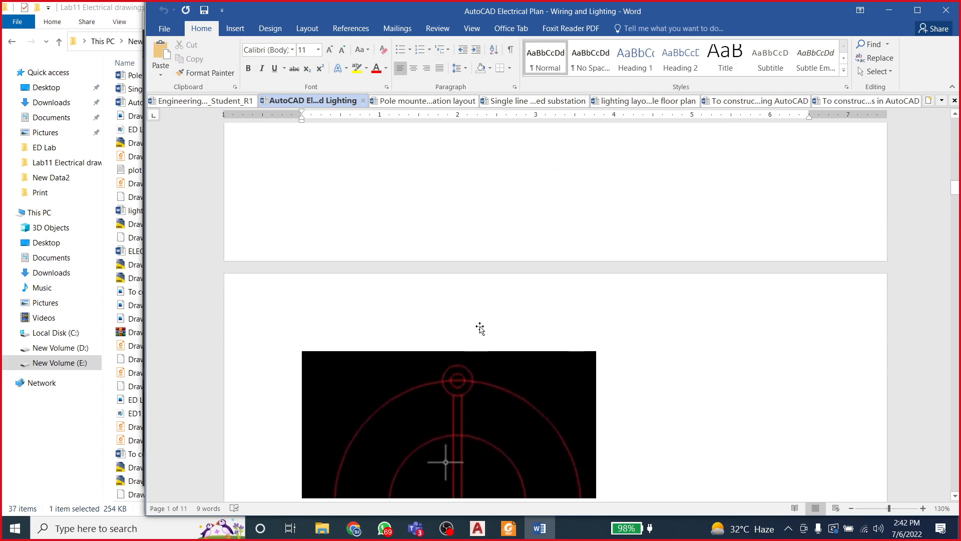
{"action": "scroll", "coordinate": [480, 327], "scroll_direction": "down", "scroll_amount": 10}
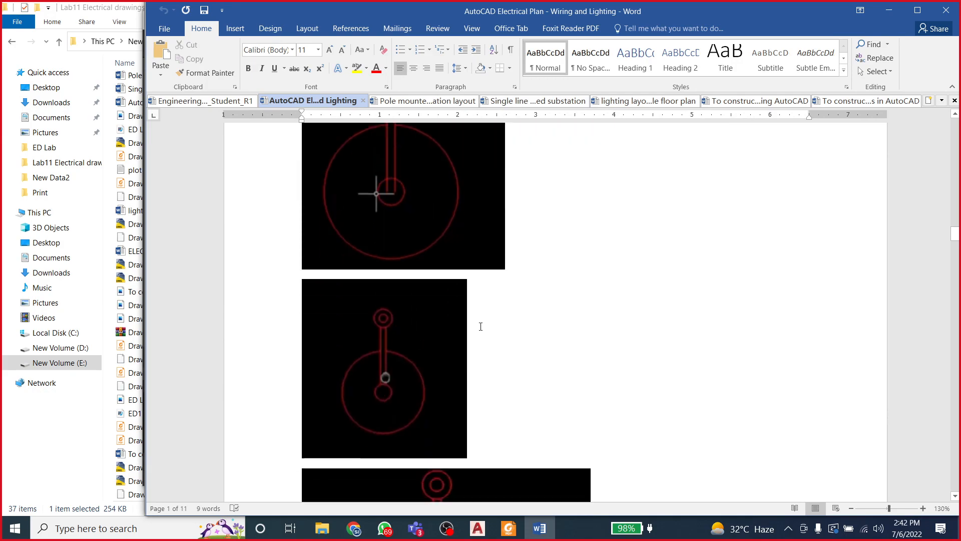
{"action": "scroll", "coordinate": [479, 327], "scroll_direction": "up", "scroll_amount": 3}
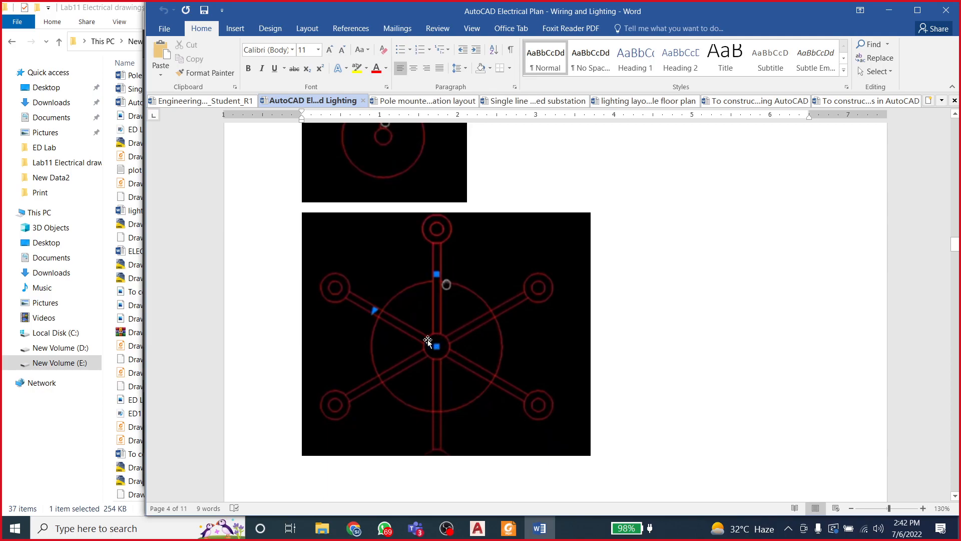
{"action": "scroll", "coordinate": [436, 349], "scroll_direction": "up", "scroll_amount": 6, "text": "ctrl"}
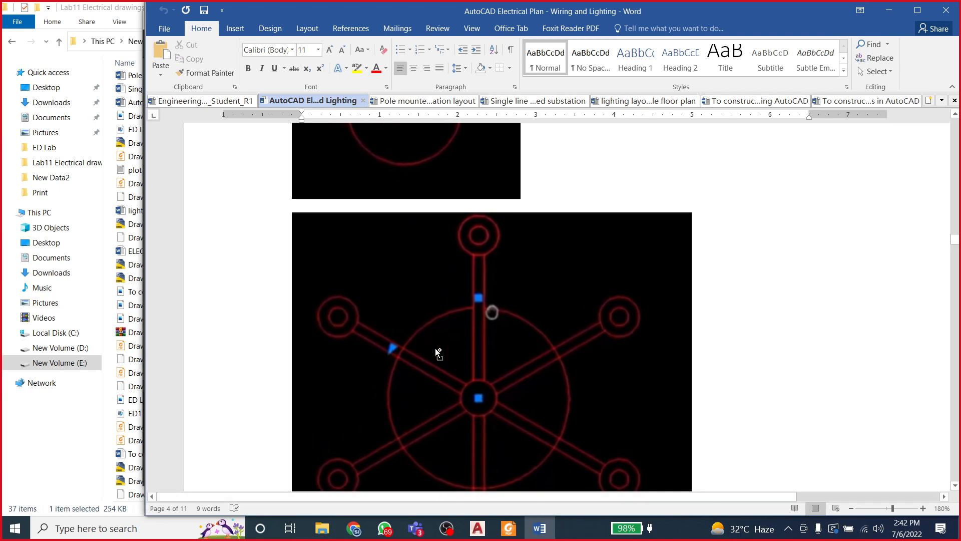
{"action": "scroll", "coordinate": [448, 343], "scroll_direction": "down", "scroll_amount": 12}
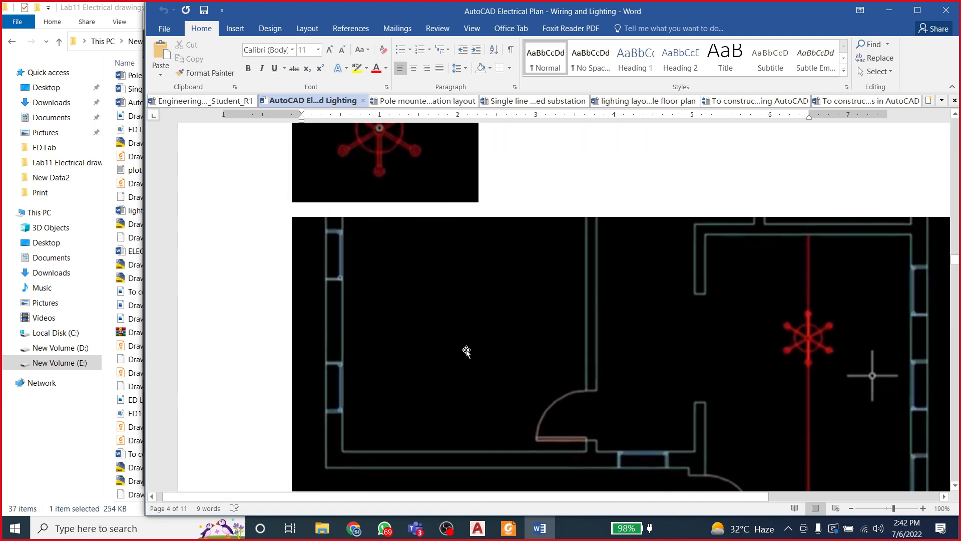
{"action": "scroll", "coordinate": [383, 319], "scroll_direction": "up", "scroll_amount": 6, "text": "ctrl"}
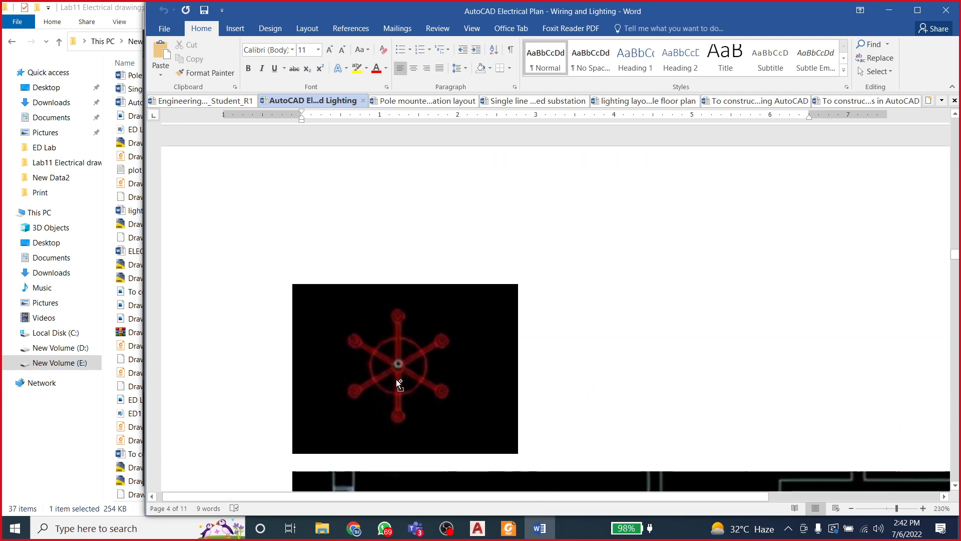
Step: Examine the finished light fixture and its floor plan placement, then trace its construction pictures back to the first concentric circles
{"action": "scroll", "coordinate": [405, 393], "scroll_direction": "down", "scroll_amount": 3}
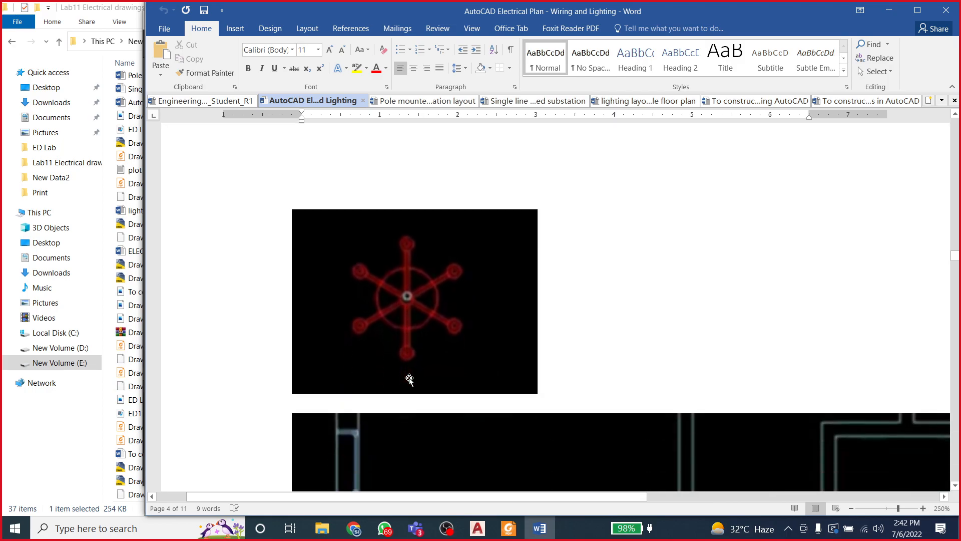
{"action": "double_click", "coordinate": [399, 305]}
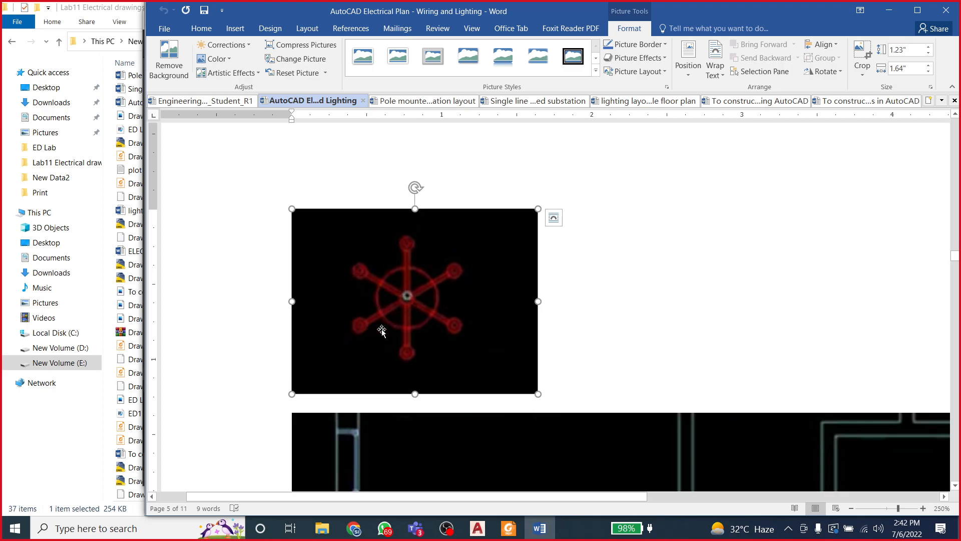
{"action": "scroll", "coordinate": [511, 358], "scroll_direction": "down", "scroll_amount": 5}
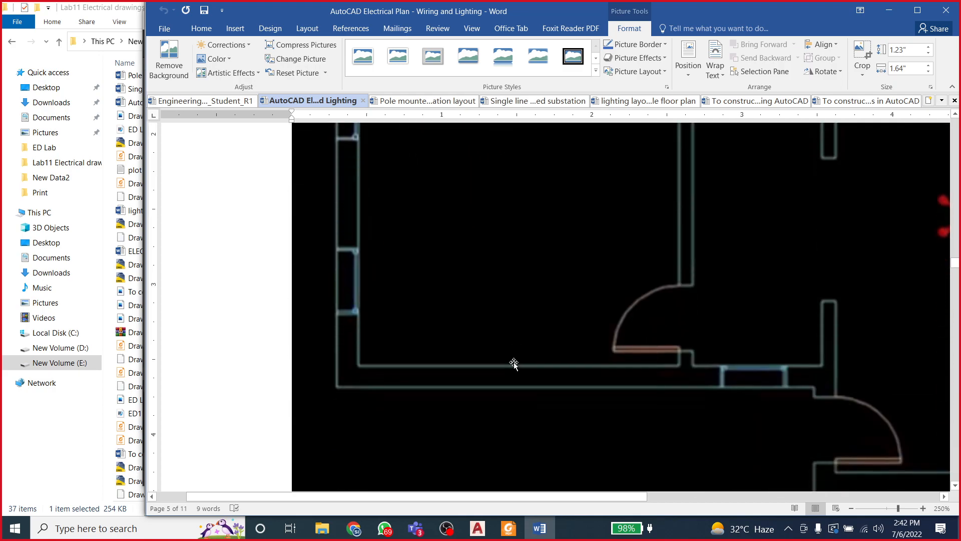
{"action": "scroll", "coordinate": [513, 362], "scroll_direction": "up", "scroll_amount": 10}
{"action": "scroll", "coordinate": [514, 362], "scroll_direction": "down", "scroll_amount": 8, "text": "ctrl"}
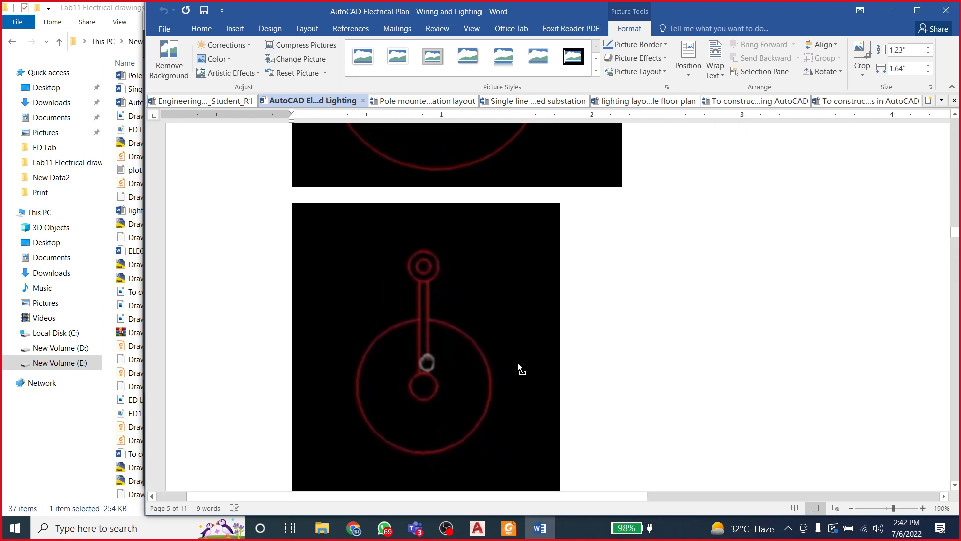
{"action": "scroll", "coordinate": [461, 348], "scroll_direction": "up", "scroll_amount": 1, "text": "ctrl"}
{"action": "scroll", "coordinate": [457, 350], "scroll_direction": "up", "scroll_amount": 3}
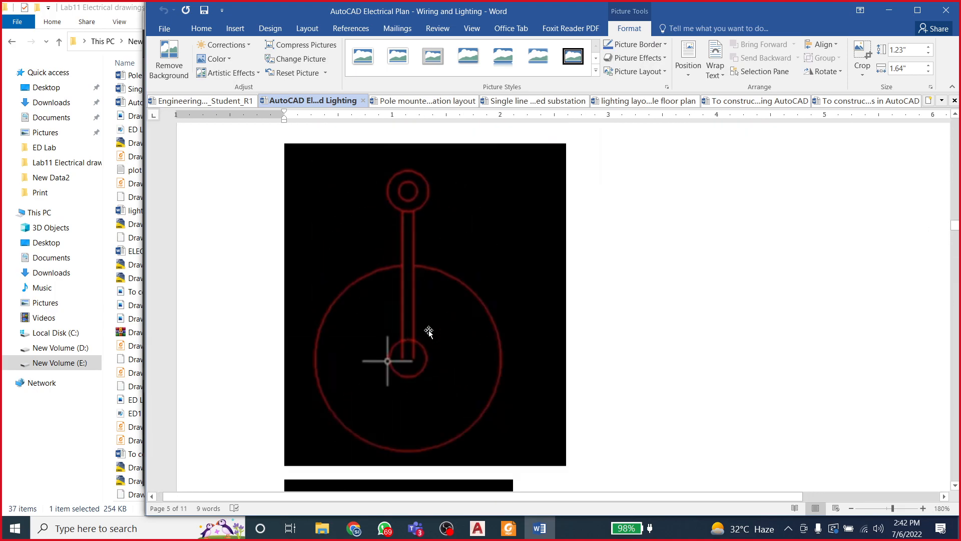
{"action": "scroll", "coordinate": [428, 332], "scroll_direction": "down", "scroll_amount": 5}
{"action": "scroll", "coordinate": [429, 332], "scroll_direction": "up", "scroll_amount": 4}
{"action": "scroll", "coordinate": [427, 331], "scroll_direction": "down", "scroll_amount": 10}
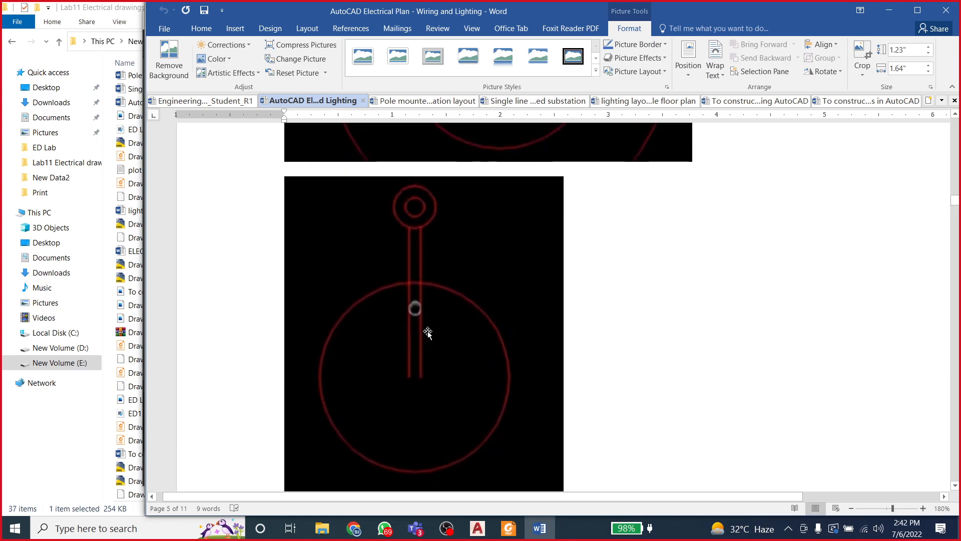
{"action": "scroll", "coordinate": [428, 330], "scroll_direction": "up", "scroll_amount": 18}
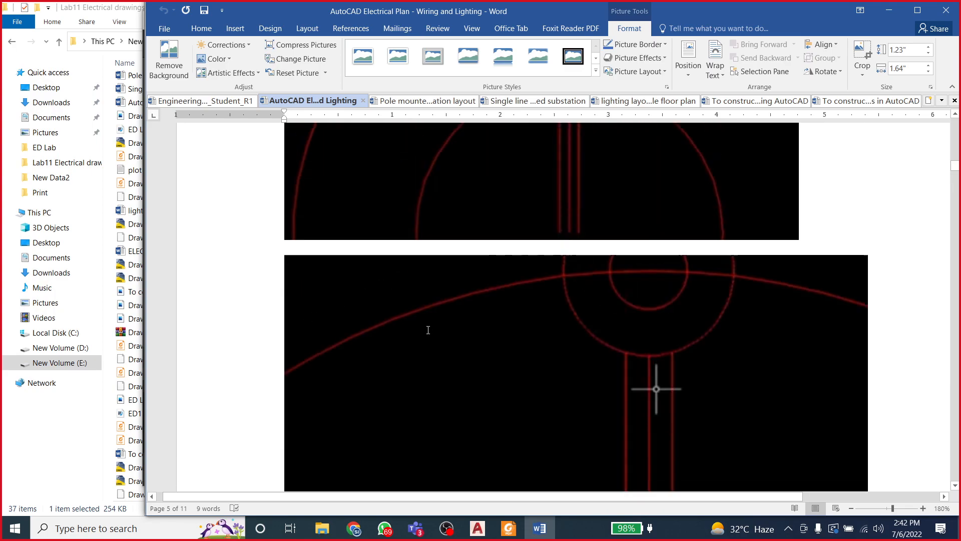
{"action": "scroll", "coordinate": [454, 341], "scroll_direction": "up", "scroll_amount": 4}
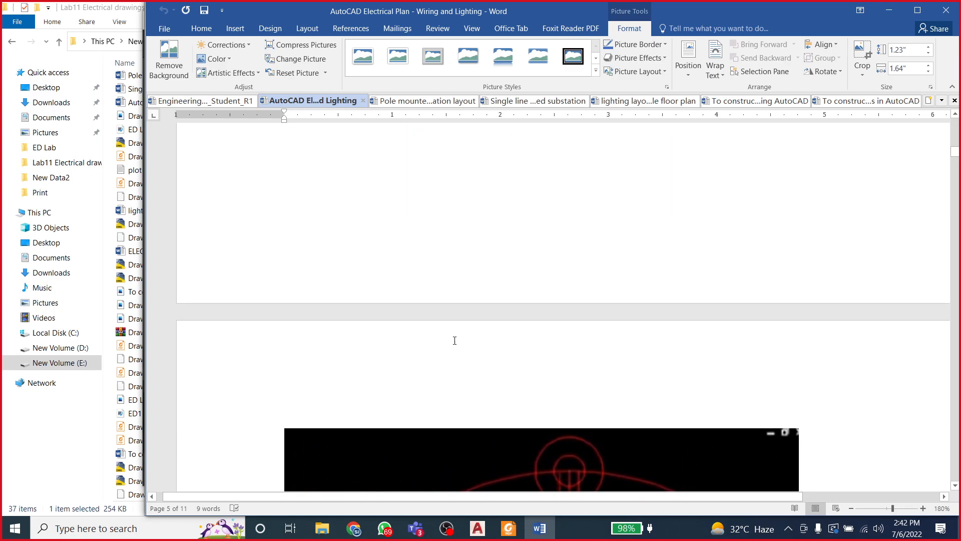
{"action": "scroll", "coordinate": [454, 340], "scroll_direction": "down", "scroll_amount": 6}
{"action": "scroll", "coordinate": [454, 339], "scroll_direction": "up", "scroll_amount": 5}
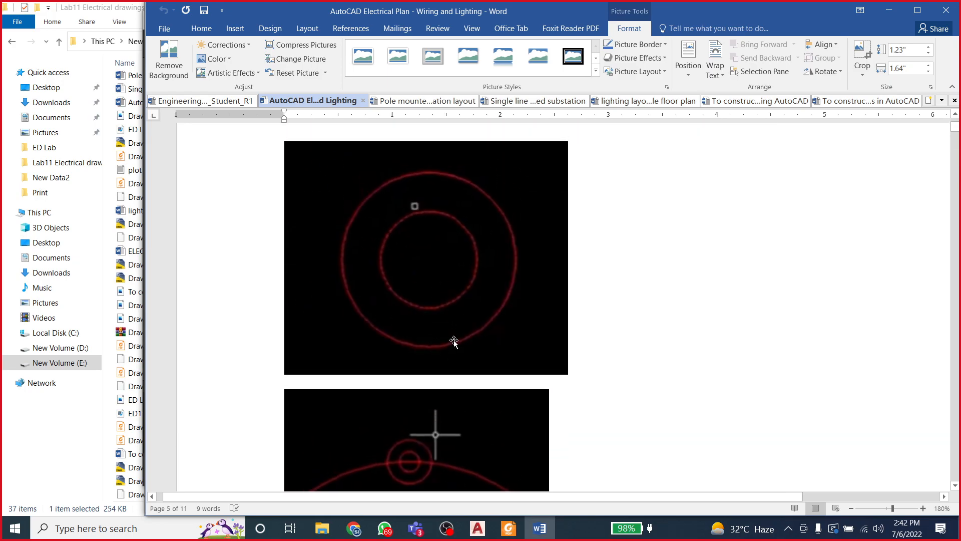
{"action": "scroll", "coordinate": [454, 342], "scroll_direction": "down", "scroll_amount": 5}
{"action": "scroll", "coordinate": [455, 341], "scroll_direction": "up", "scroll_amount": 2}
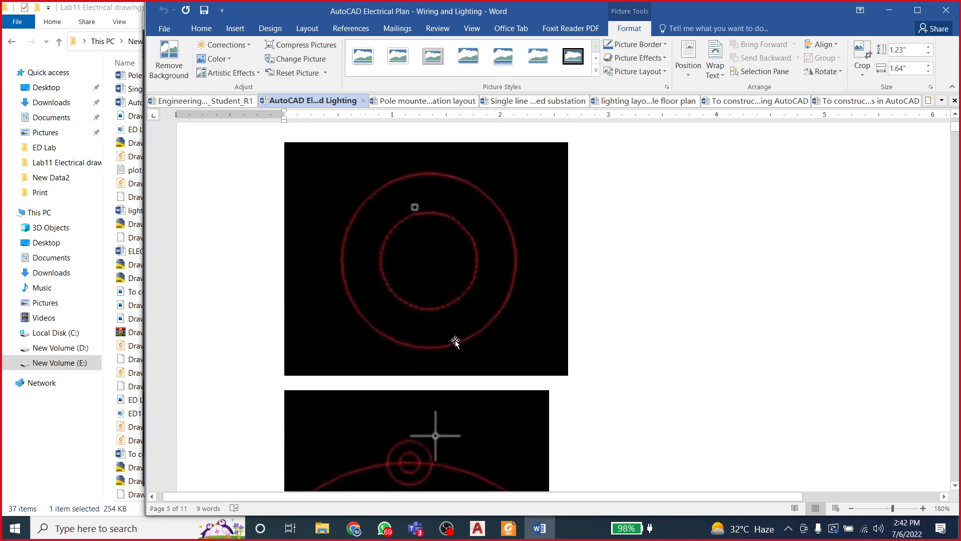
{"action": "left_click", "coordinate": [478, 528]}
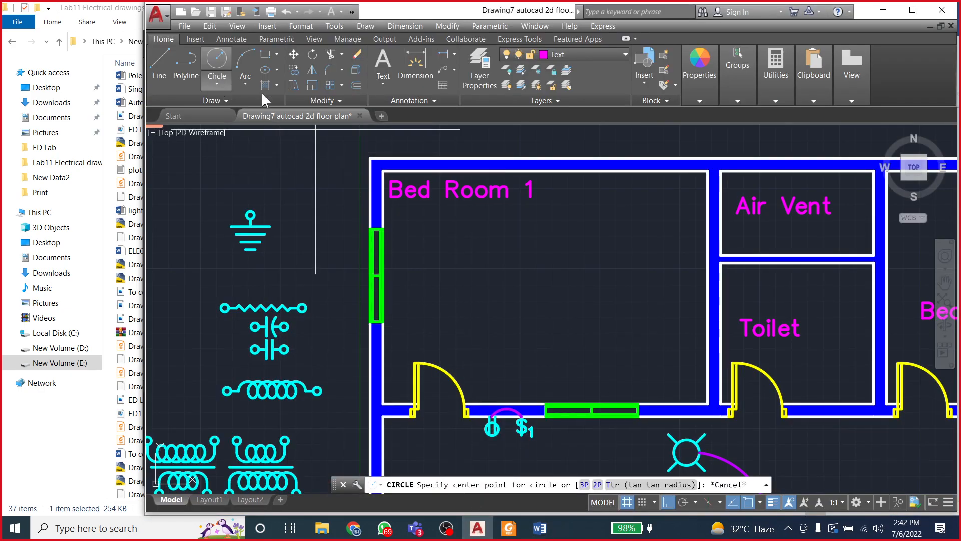
{"action": "left_click", "coordinate": [524, 278]}
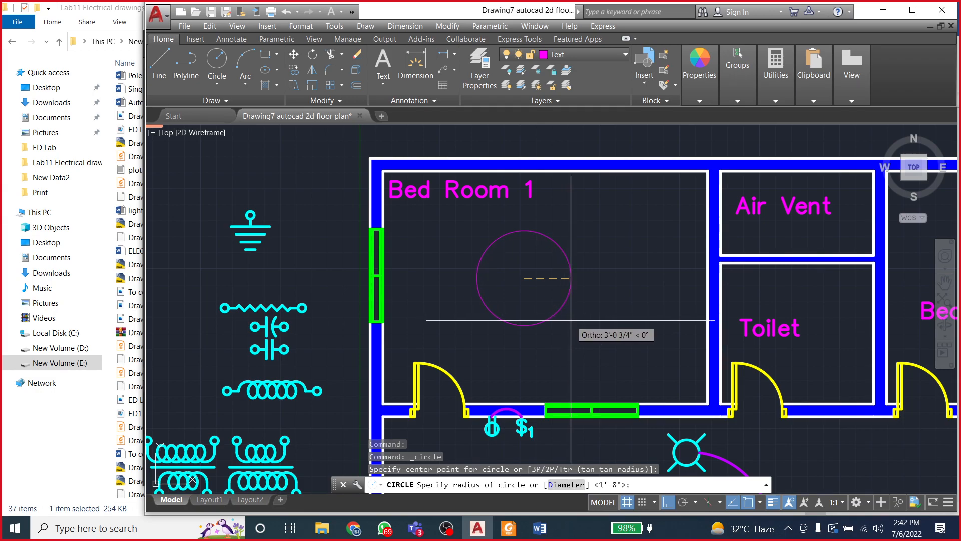
{"action": "key", "text": "Escape"}
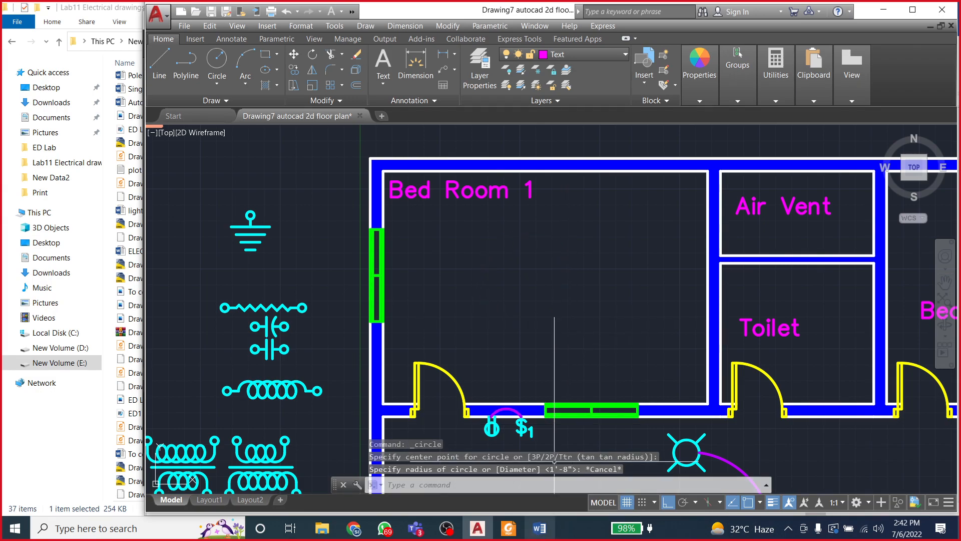
Step: Switch to Word and review the fixture's construction sequence from the small circles and central line to the six-armed array
{"action": "key", "text": "alt+Tab"}
{"action": "scroll", "coordinate": [526, 356], "scroll_direction": "down", "scroll_amount": 5}
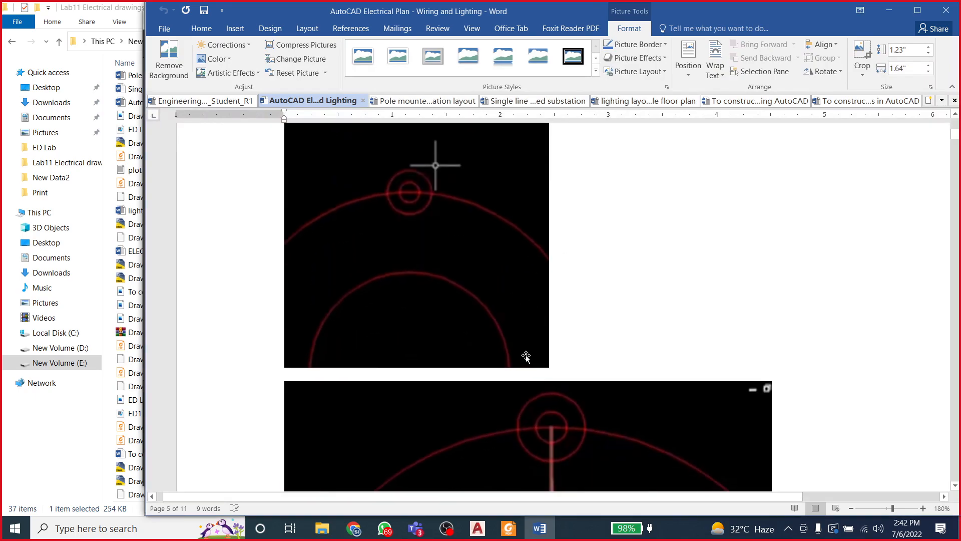
{"action": "scroll", "coordinate": [526, 357], "scroll_direction": "down", "scroll_amount": 9}
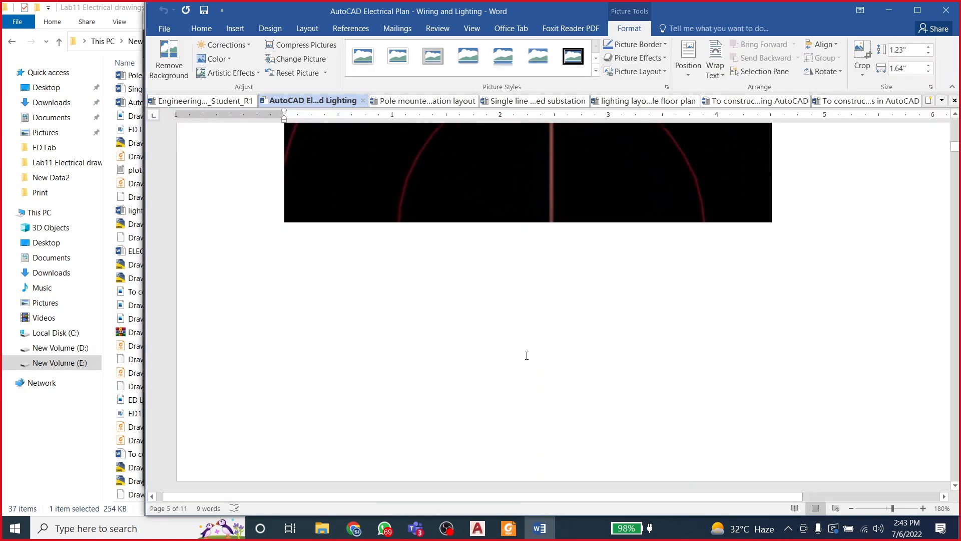
{"action": "scroll", "coordinate": [526, 356], "scroll_direction": "down", "scroll_amount": 10}
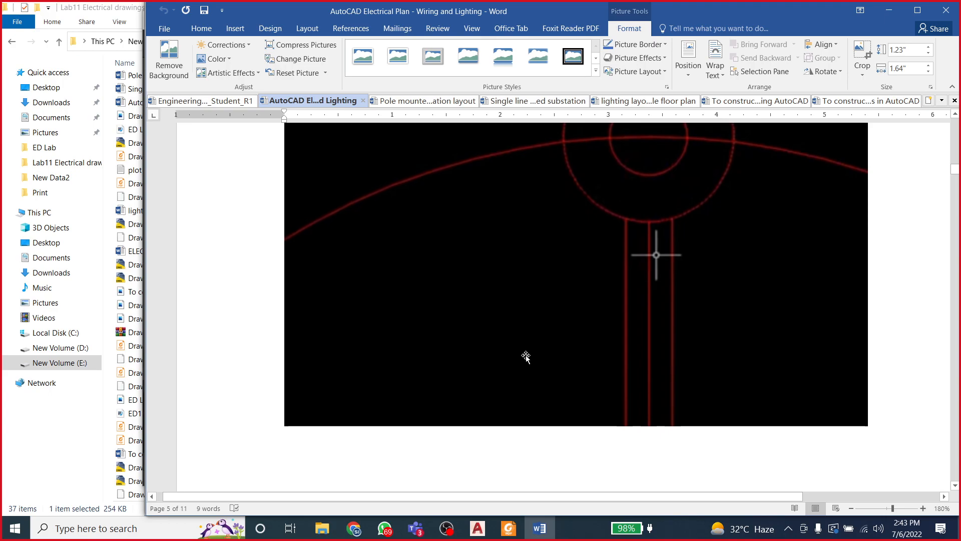
{"action": "scroll", "coordinate": [526, 356], "scroll_direction": "down", "scroll_amount": 10}
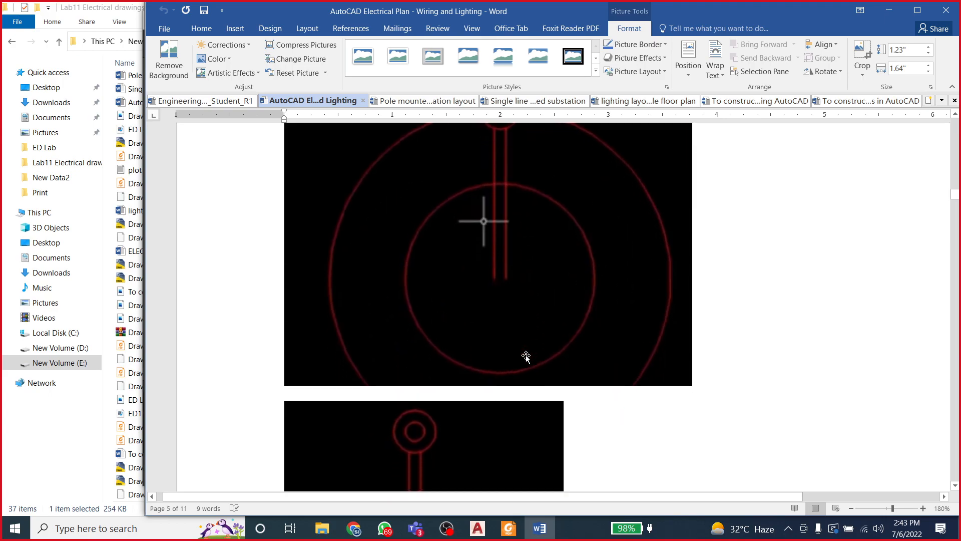
{"action": "scroll", "coordinate": [525, 357], "scroll_direction": "down", "scroll_amount": 10}
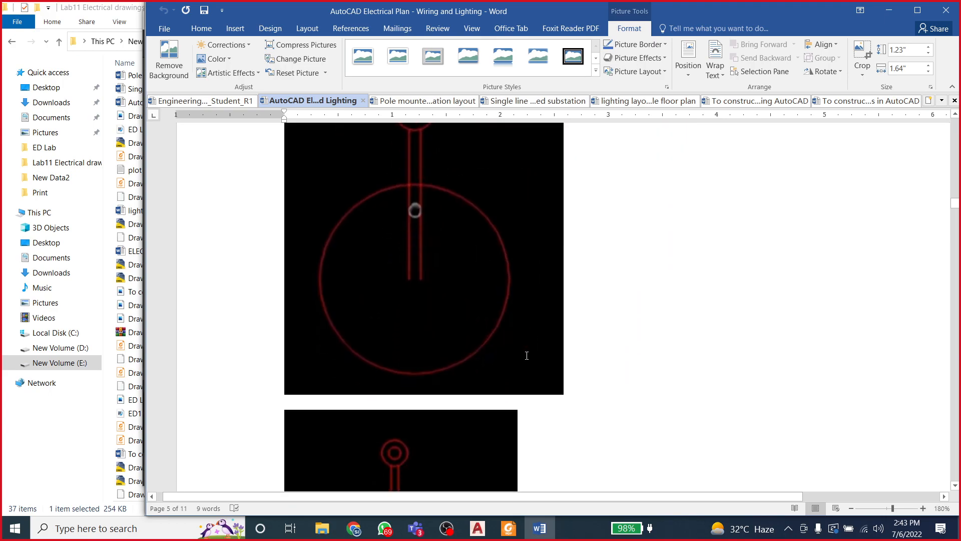
{"action": "scroll", "coordinate": [528, 355], "scroll_direction": "down", "scroll_amount": 10}
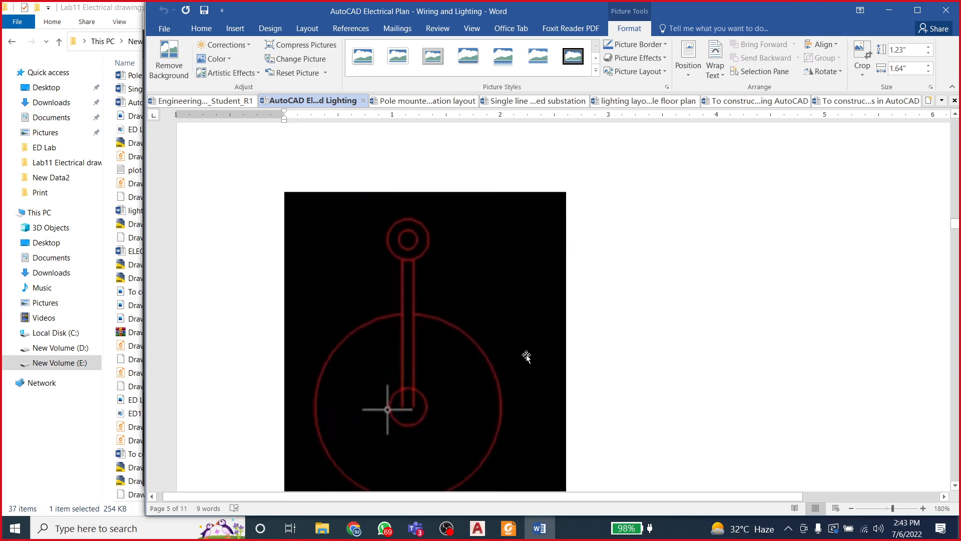
{"action": "scroll", "coordinate": [528, 355], "scroll_direction": "down", "scroll_amount": 8}
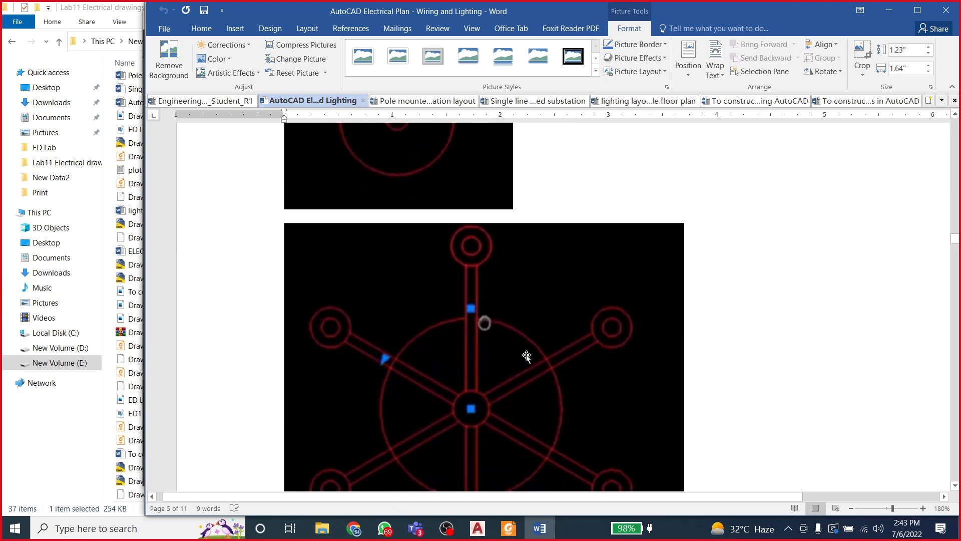
{"action": "scroll", "coordinate": [527, 355], "scroll_direction": "down", "scroll_amount": 10}
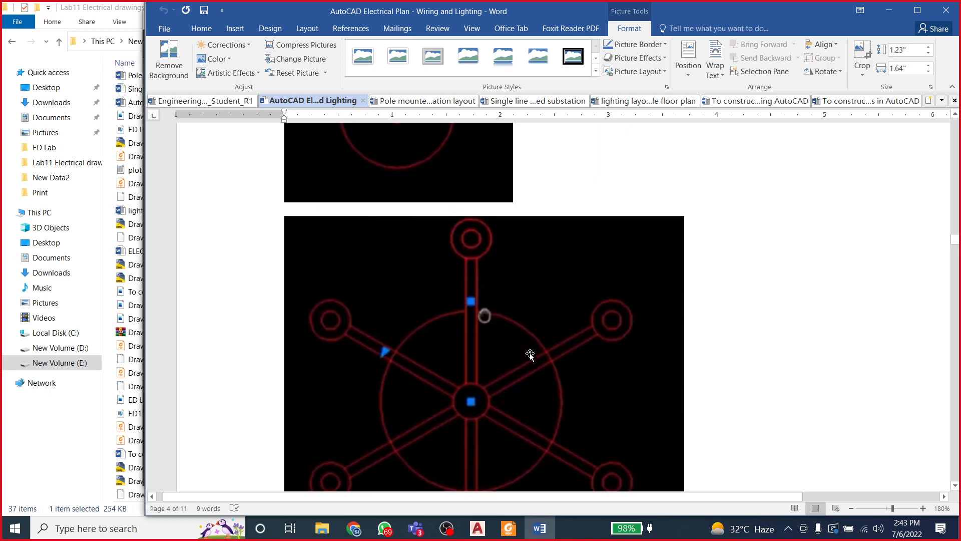
{"action": "scroll", "coordinate": [531, 354], "scroll_direction": "up", "scroll_amount": 15}
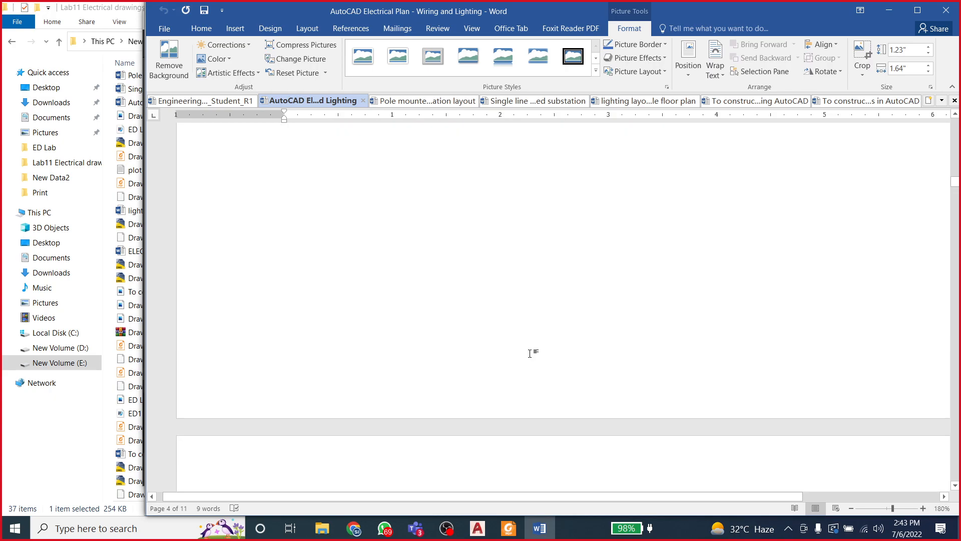
{"action": "scroll", "coordinate": [530, 354], "scroll_direction": "up", "scroll_amount": 10}
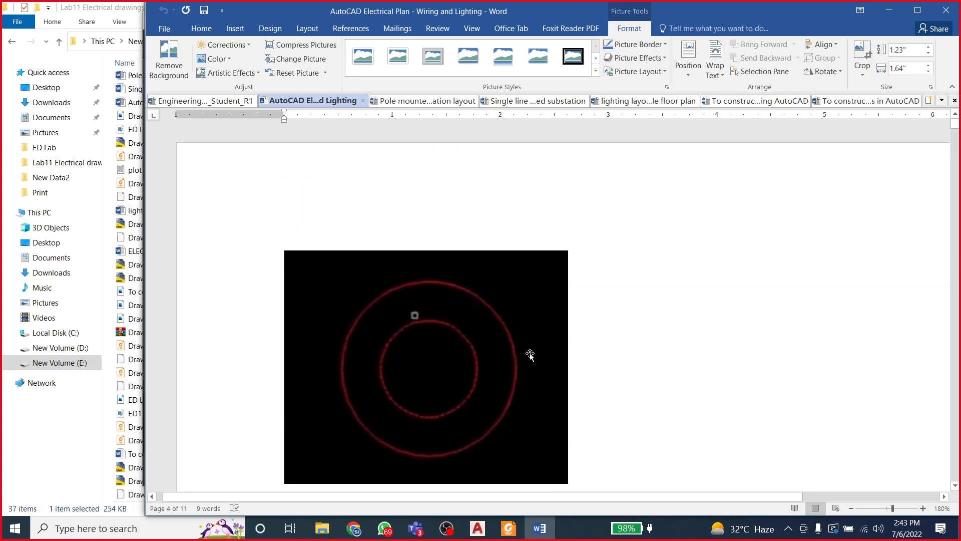
Step: Switch to AutoCAD and draw concentric circles in the middle of Bed Room 1 for the light fixture
{"action": "left_click", "coordinate": [477, 528]}
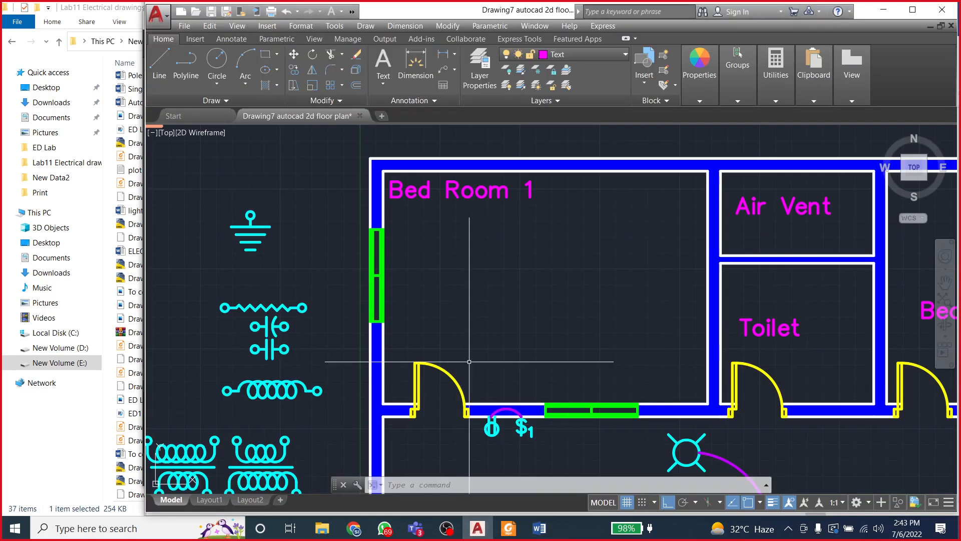
{"action": "left_click", "coordinate": [217, 65]}
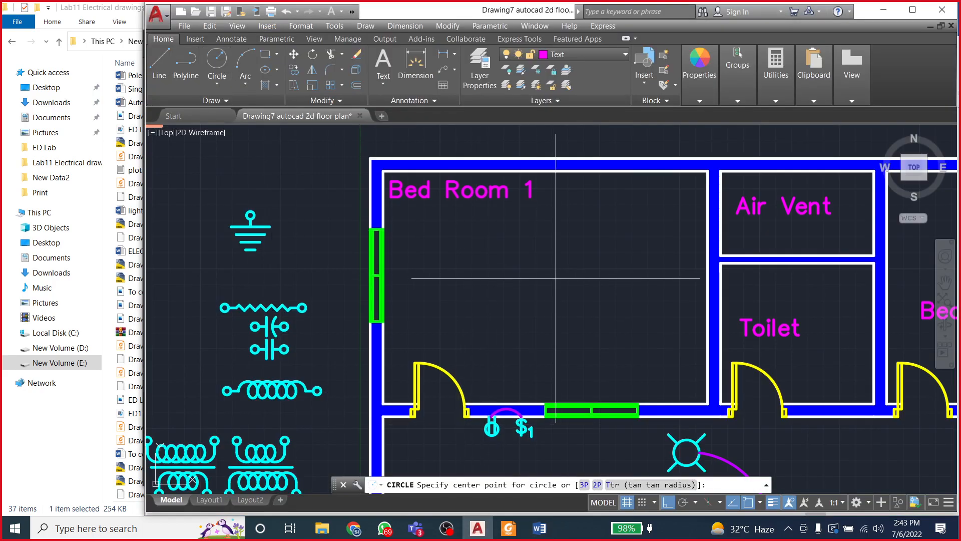
{"action": "left_click", "coordinate": [527, 275]}
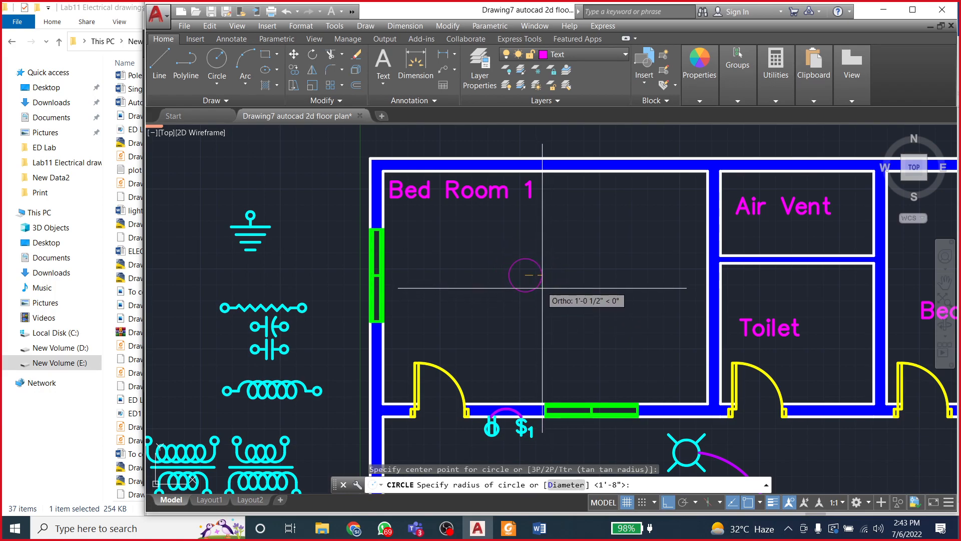
{"action": "left_click", "coordinate": [518, 298]}
{"action": "key", "text": "Return"}
{"action": "left_click", "coordinate": [525, 275]}
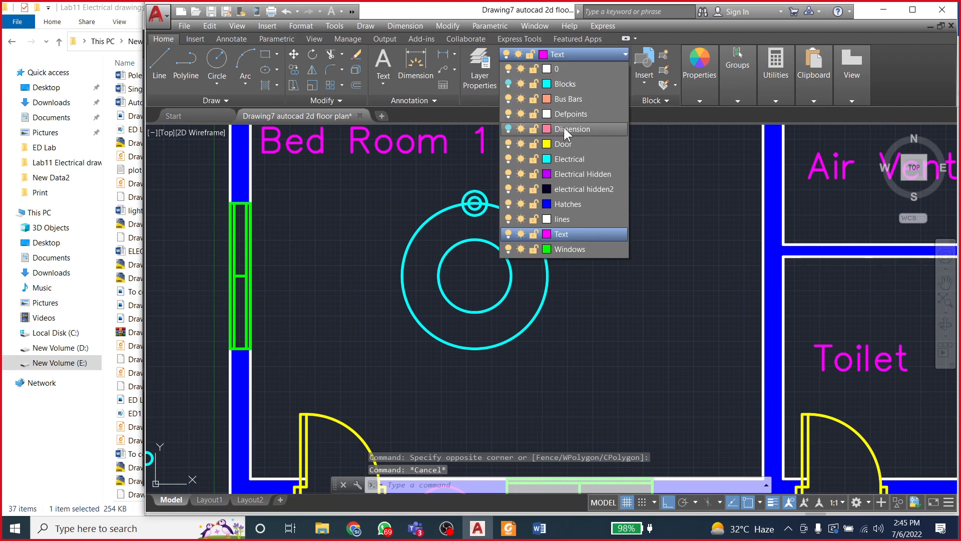
Step: Make Electrical the current layer and draw a vertical line from the small circles' centre to the large circles' centre
{"action": "left_click", "coordinate": [569, 159]}
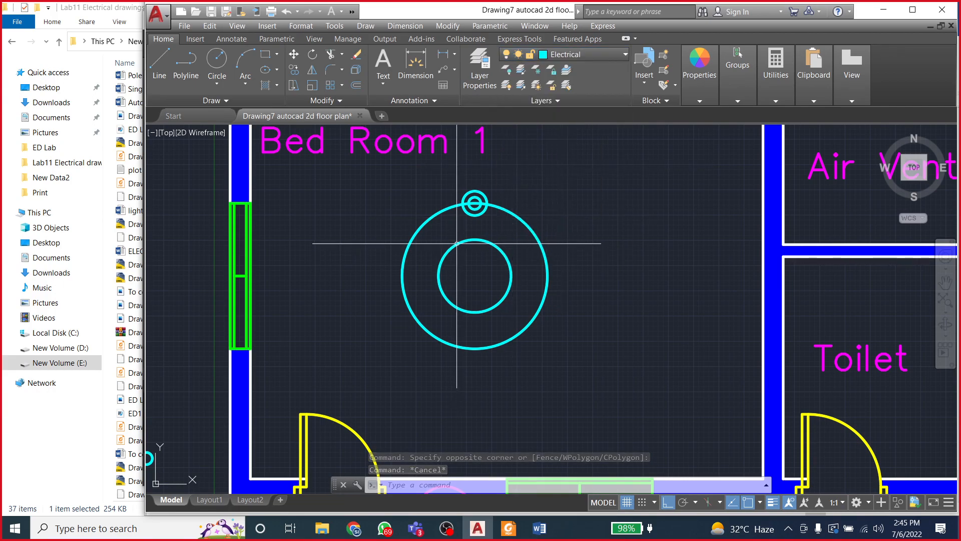
{"action": "left_click", "coordinate": [160, 62]}
{"action": "scroll", "coordinate": [480, 210], "scroll_direction": "up", "scroll_amount": 6}
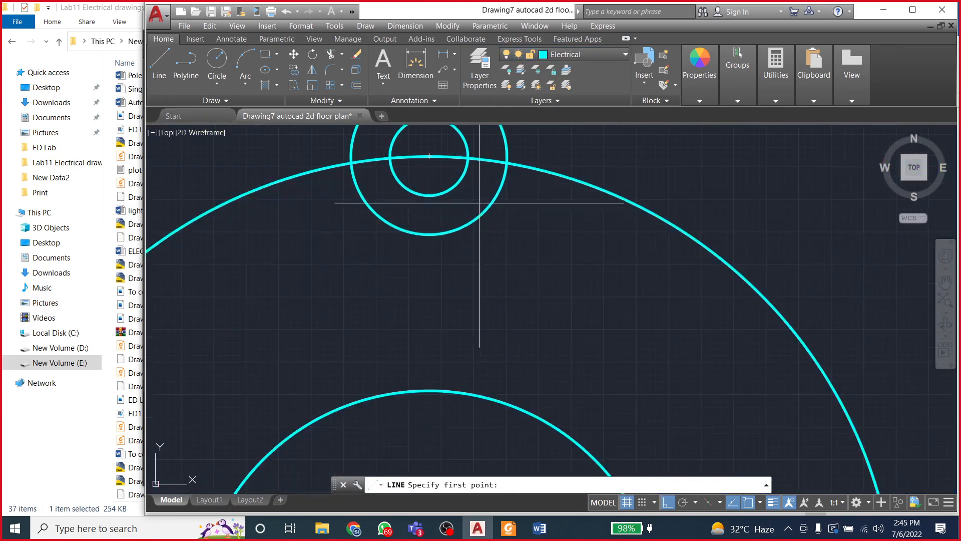
{"action": "left_click", "coordinate": [429, 156]}
{"action": "scroll", "coordinate": [429, 159], "scroll_direction": "down", "scroll_amount": 3}
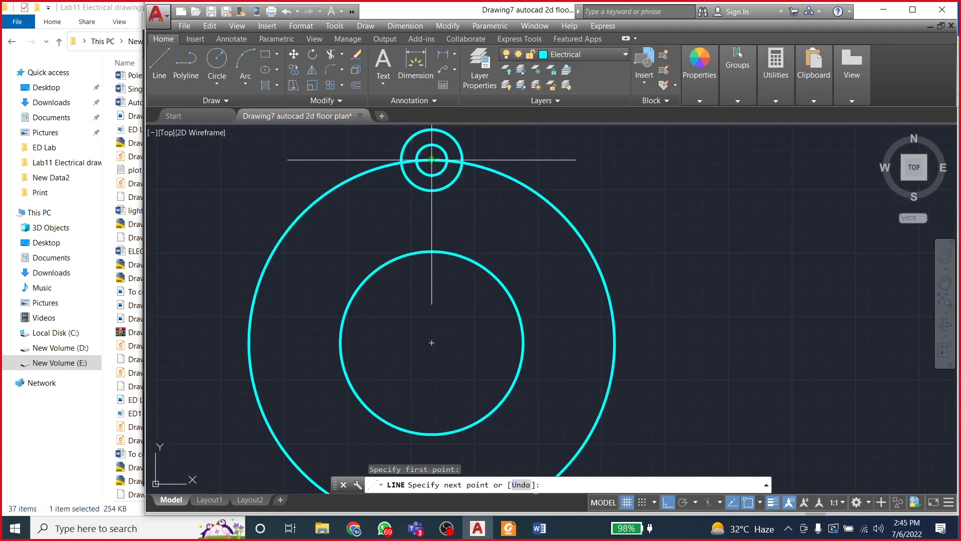
{"action": "left_click", "coordinate": [432, 342]}
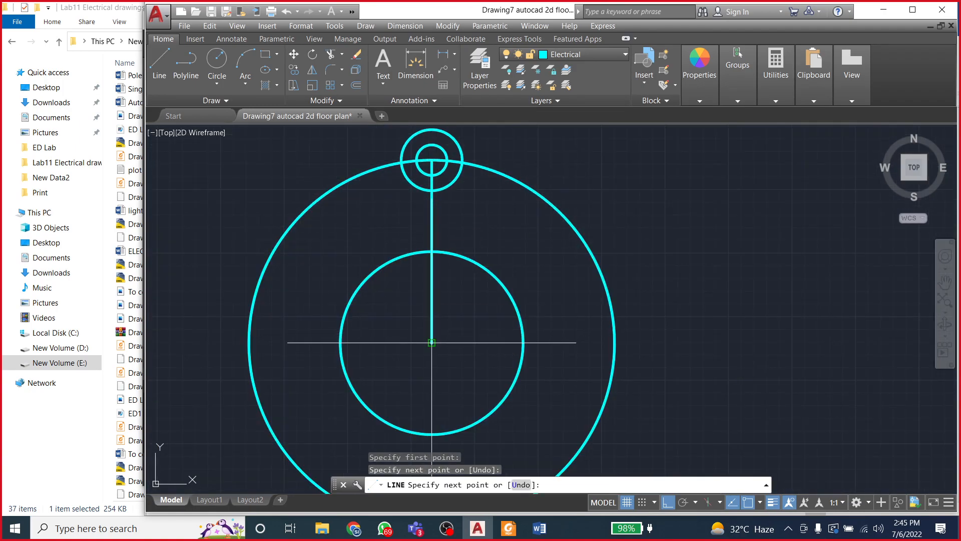
{"action": "key", "text": "Escape"}
Step: Switch to Word and check how the parallel arm lines are drawn beside the centre line and trimmed at the small circle
{"action": "left_click", "coordinate": [539, 528]}
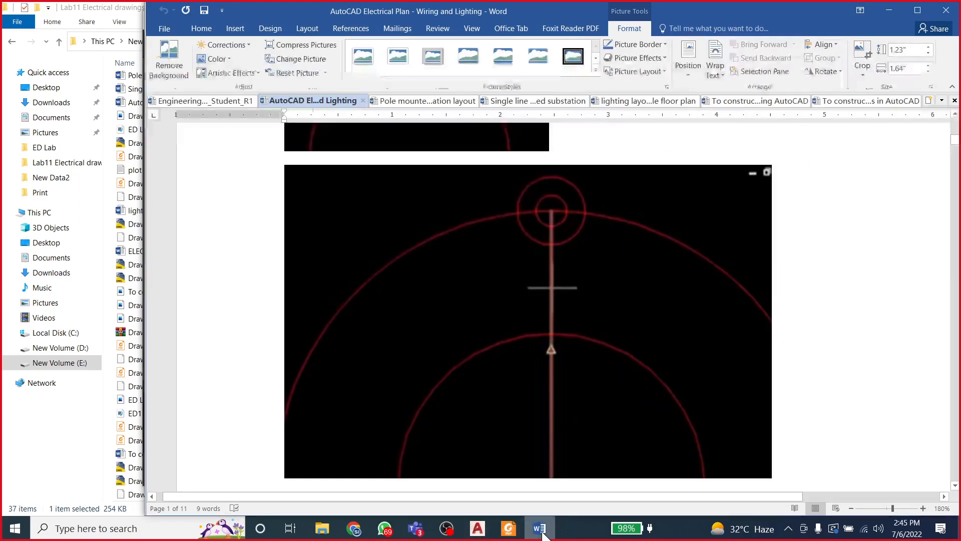
{"action": "scroll", "coordinate": [542, 270], "scroll_direction": "down", "scroll_amount": 10}
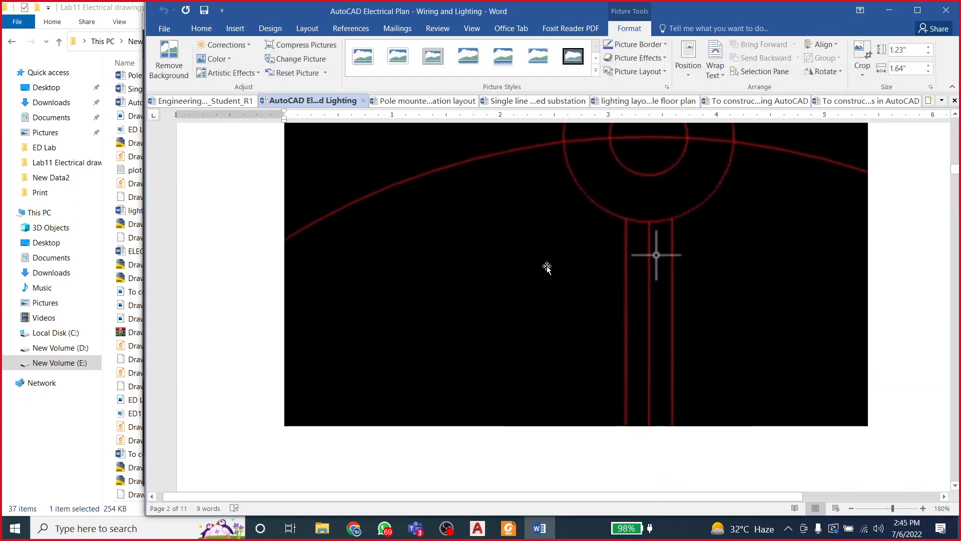
{"action": "scroll", "coordinate": [548, 268], "scroll_direction": "down", "scroll_amount": 15}
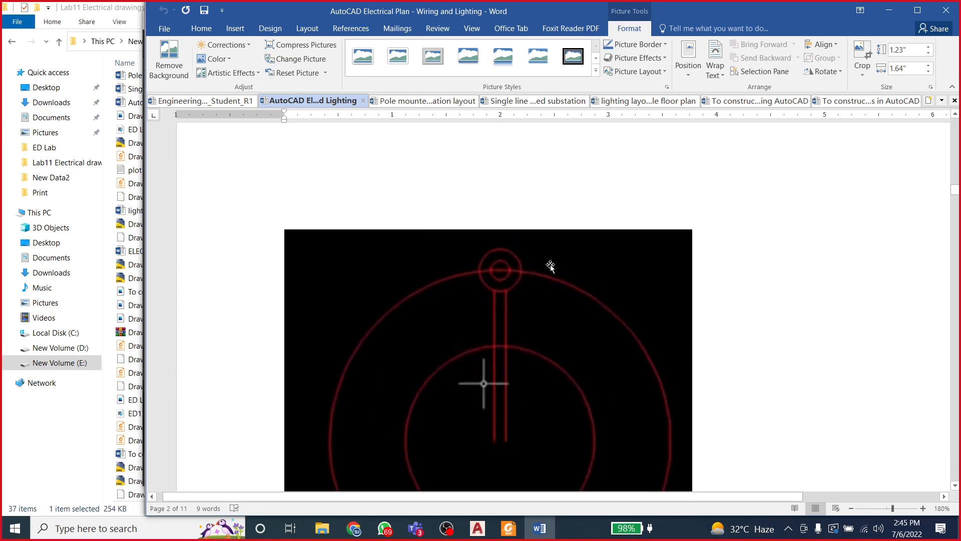
{"action": "scroll", "coordinate": [551, 266], "scroll_direction": "up", "scroll_amount": 6}
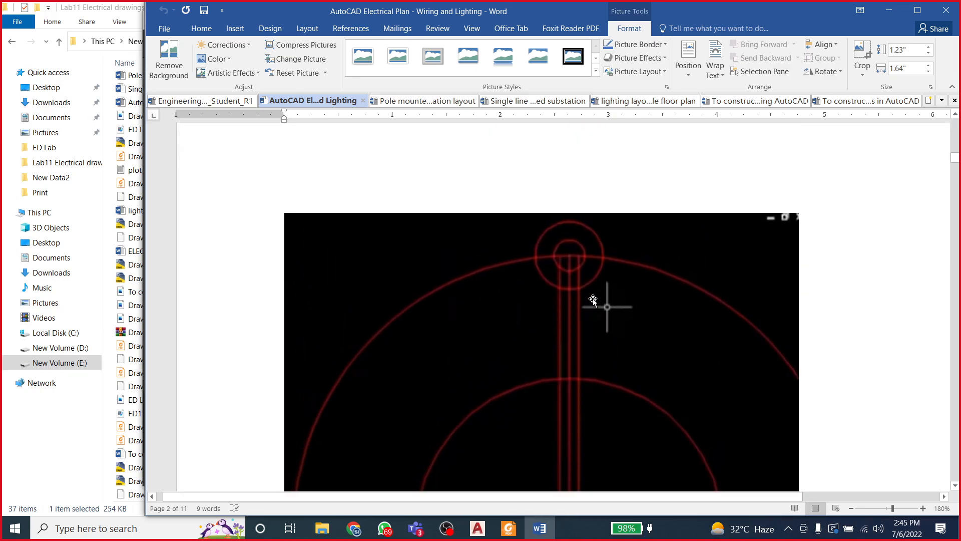
Step: Switch to AutoCAD and offset the vertical centre line by 3 to both sides to form the fixture's arm
{"action": "left_click", "coordinate": [478, 528]}
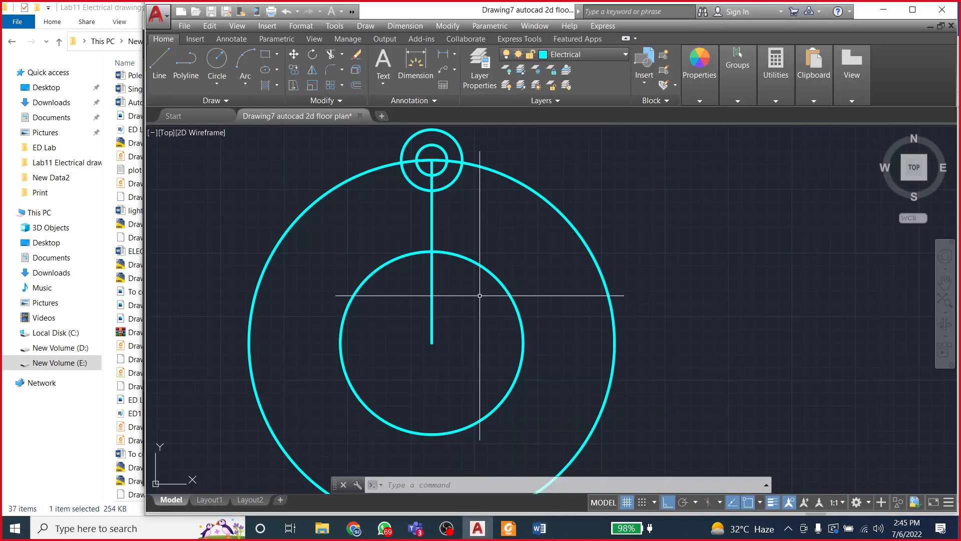
{"action": "left_click", "coordinate": [353, 85]}
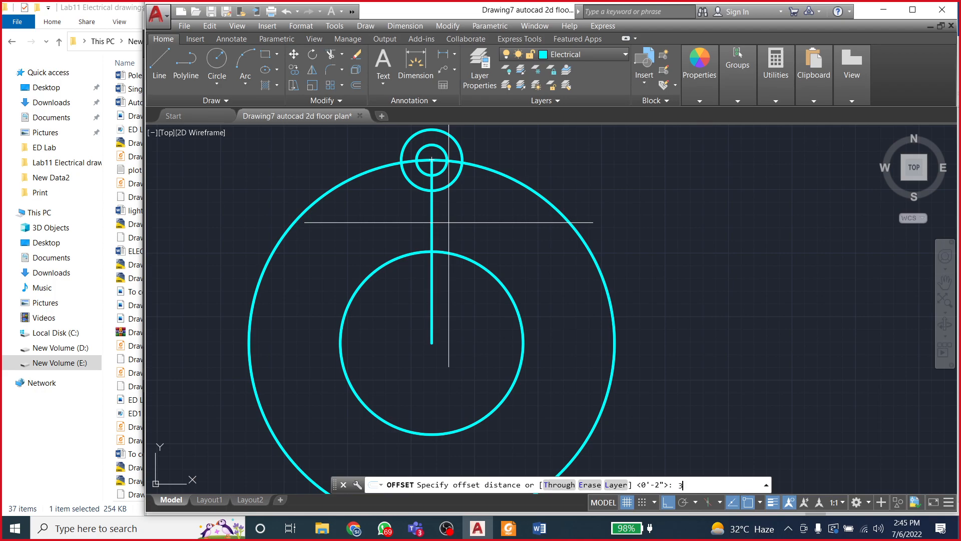
{"action": "key", "text": "Return"}
{"action": "left_click", "coordinate": [432, 220]}
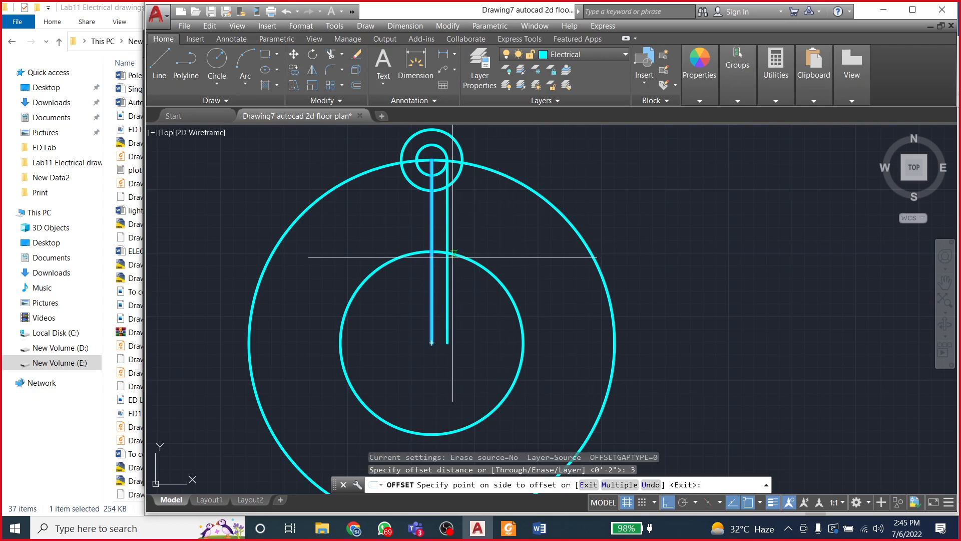
{"action": "left_click", "coordinate": [471, 236]}
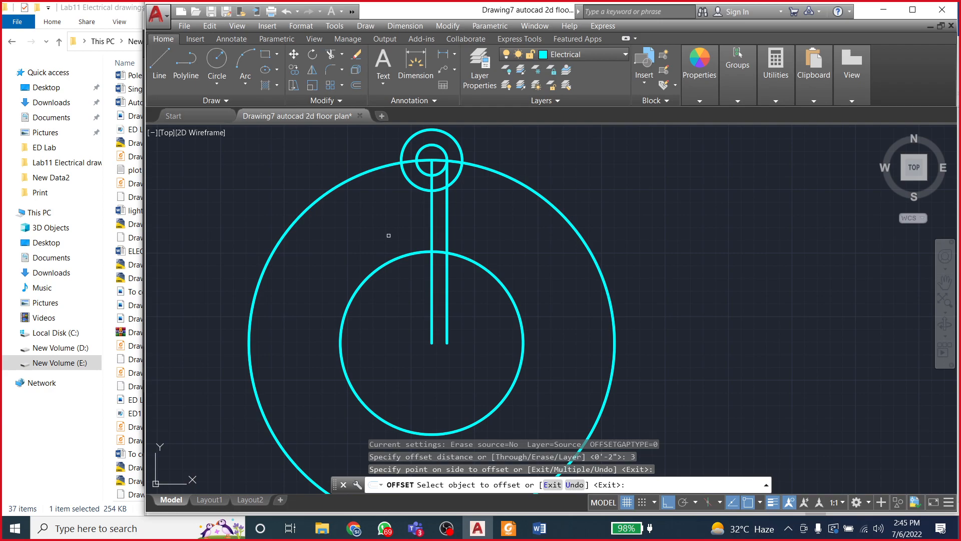
{"action": "key", "text": "Return"}
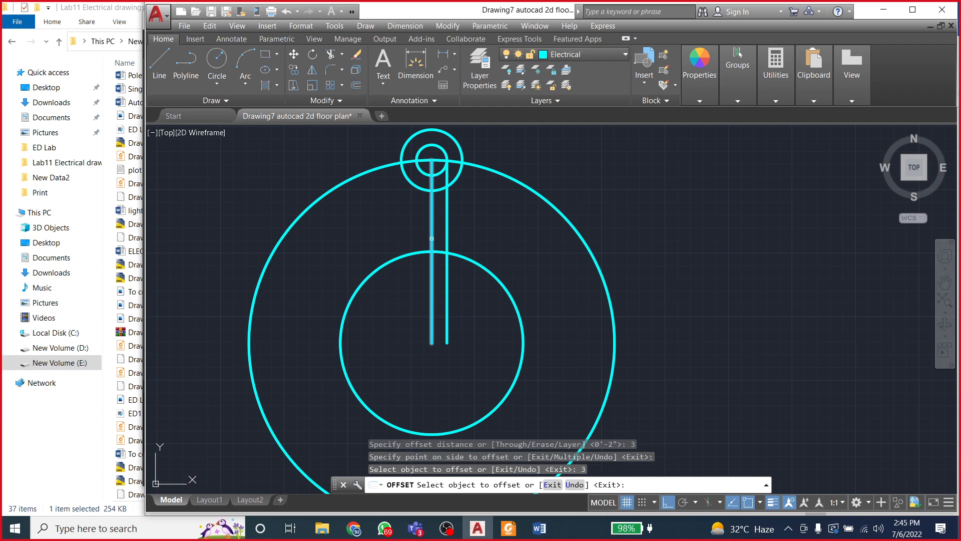
{"action": "left_click", "coordinate": [432, 238]}
{"action": "left_click", "coordinate": [402, 234]}
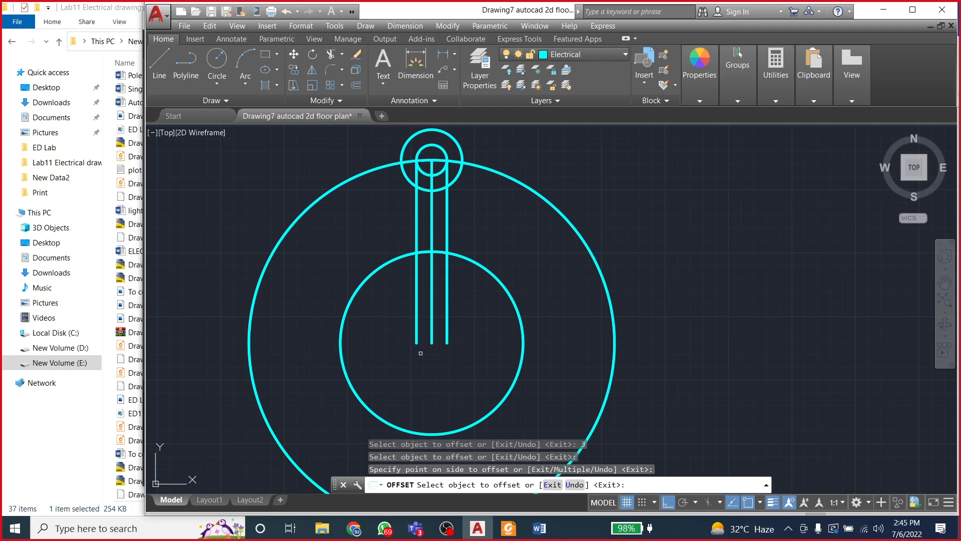
{"action": "key", "text": "Return"}
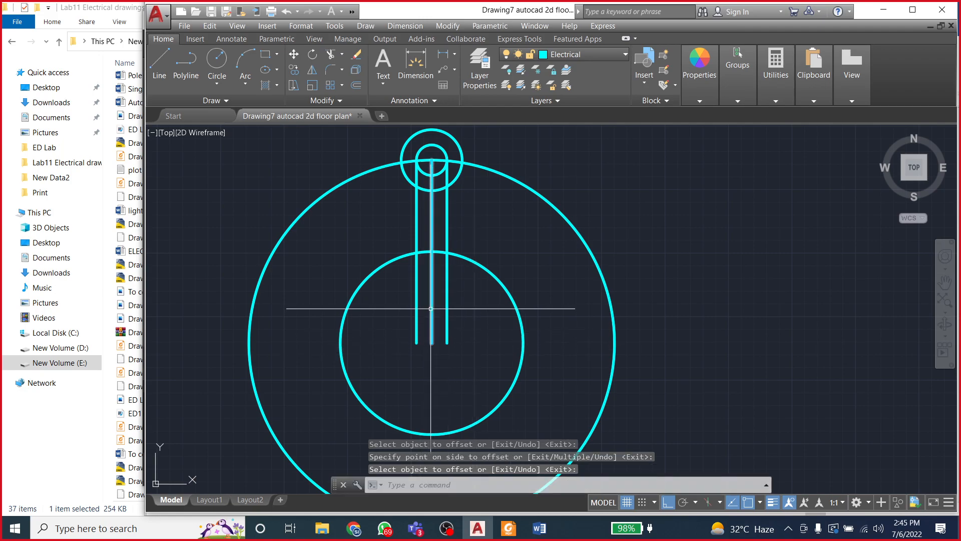
Step: Check the trimmed arm in Word, and in AutoCAD trim the three vertical lines inside the outer small circle
{"action": "left_click", "coordinate": [539, 528]}
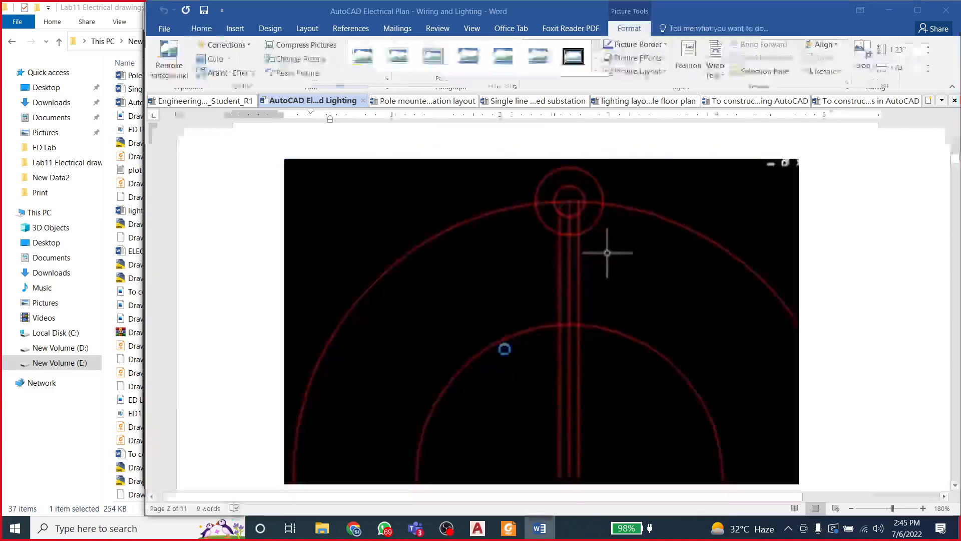
{"action": "scroll", "coordinate": [530, 311], "scroll_direction": "down", "scroll_amount": 4}
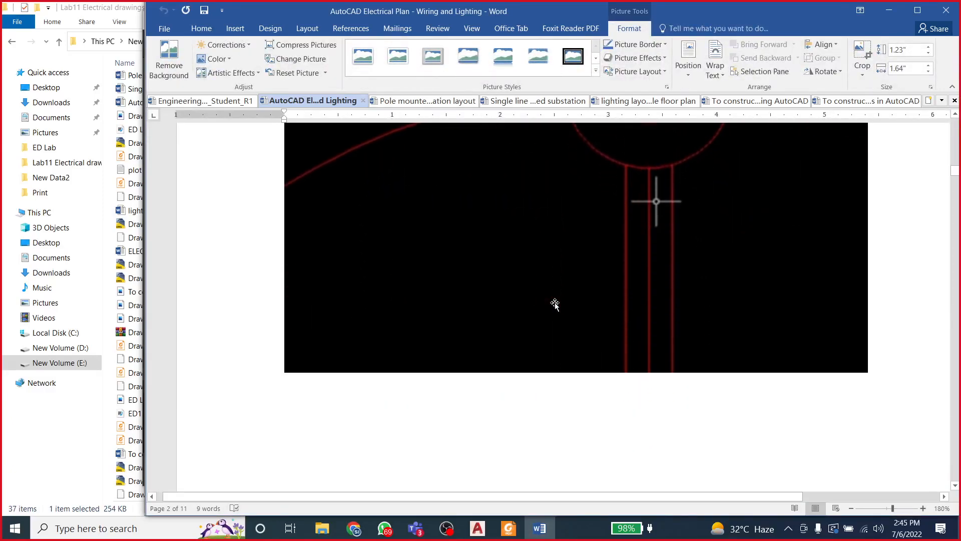
{"action": "scroll", "coordinate": [646, 306], "scroll_direction": "down", "scroll_amount": 2}
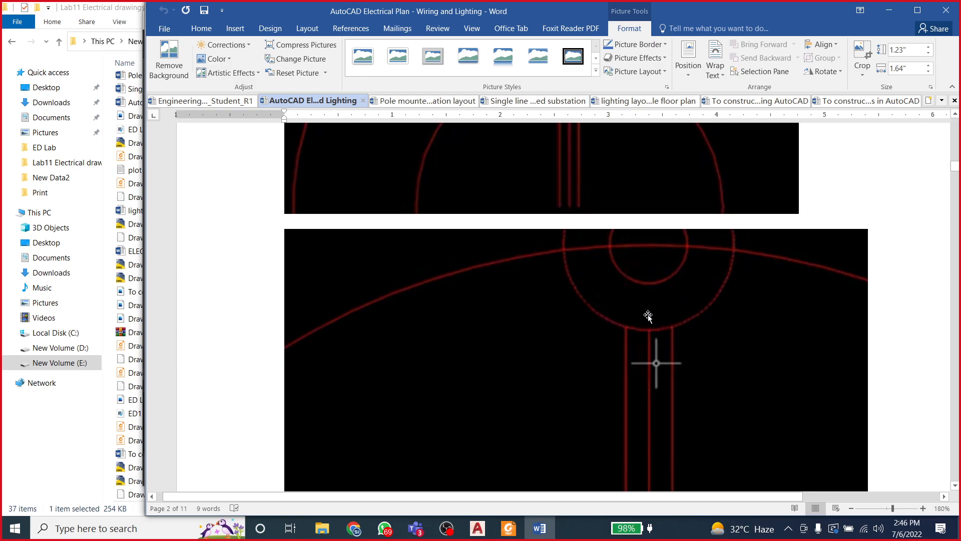
{"action": "left_click", "coordinate": [472, 532]}
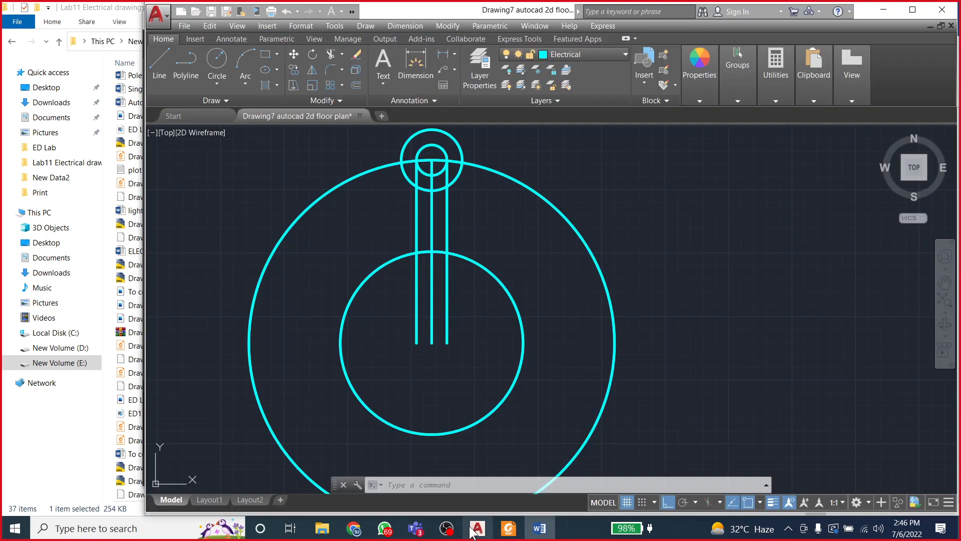
{"action": "left_click", "coordinate": [330, 54]}
{"action": "key", "text": "Return"}
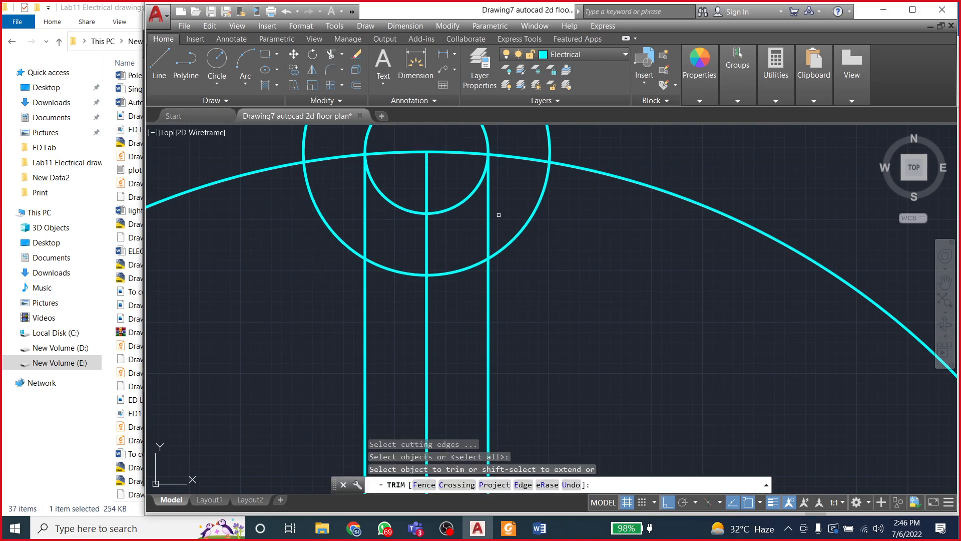
{"action": "left_click", "coordinate": [490, 216]}
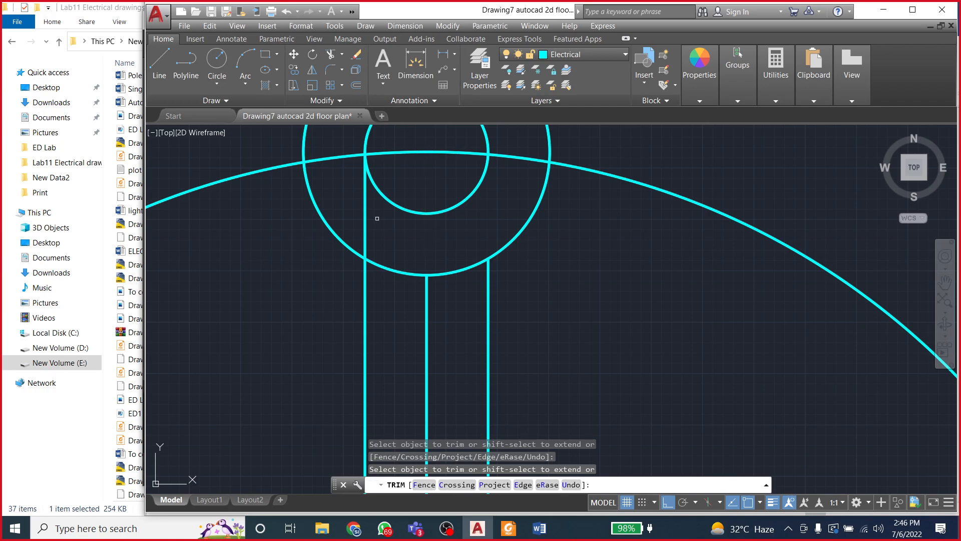
{"action": "left_click", "coordinate": [367, 214]}
{"action": "scroll", "coordinate": [358, 289], "scroll_direction": "down", "scroll_amount": 2}
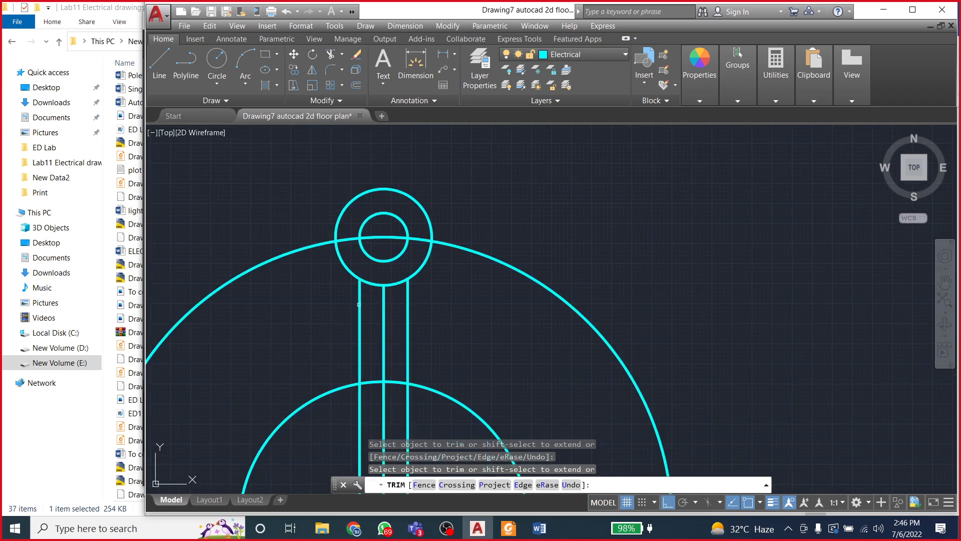
{"action": "scroll", "coordinate": [483, 218], "scroll_direction": "down", "scroll_amount": 1}
{"action": "key", "text": "Escape"}
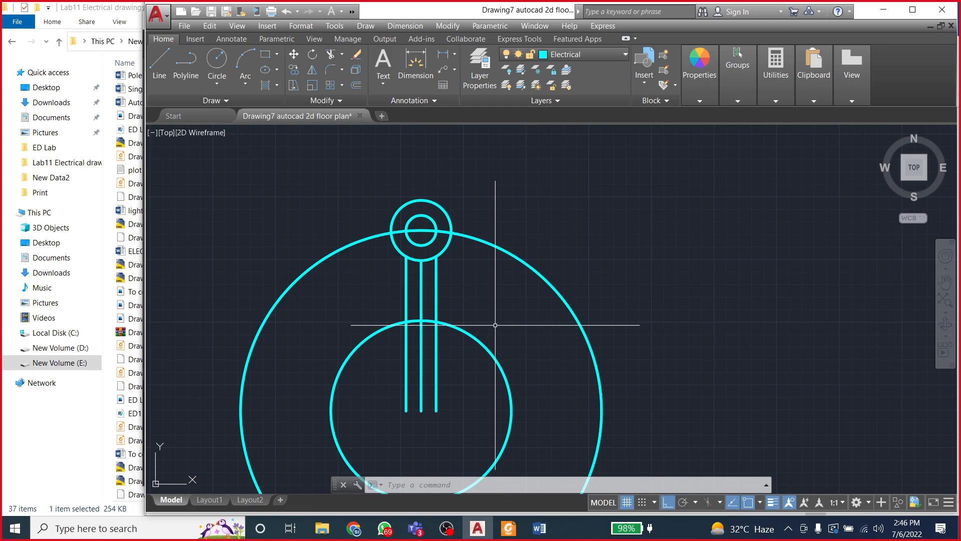
Step: Check the following arm stage in Word, and in AutoCAD delete the centre line between the two arm lines
{"action": "left_click", "coordinate": [540, 528]}
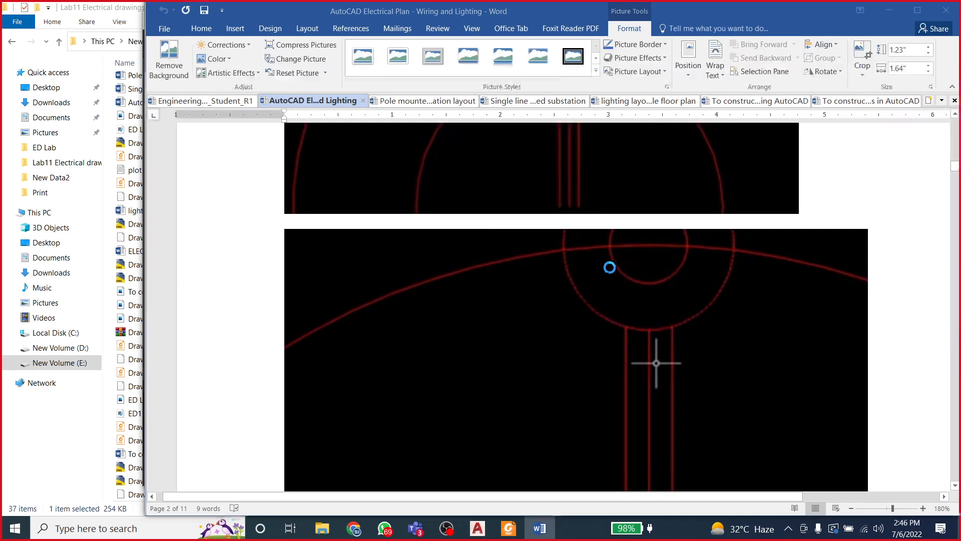
{"action": "scroll", "coordinate": [608, 269], "scroll_direction": "down", "scroll_amount": 10}
{"action": "scroll", "coordinate": [606, 271], "scroll_direction": "up", "scroll_amount": 3}
{"action": "scroll", "coordinate": [575, 262], "scroll_direction": "down", "scroll_amount": 3}
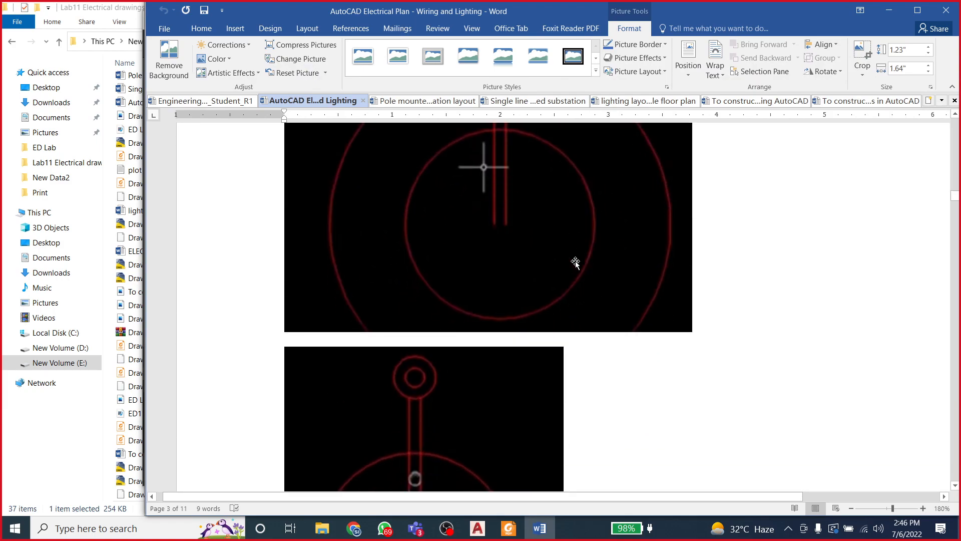
{"action": "scroll", "coordinate": [537, 244], "scroll_direction": "up", "scroll_amount": 2}
{"action": "left_click", "coordinate": [478, 528]}
{"action": "left_click", "coordinate": [422, 299]}
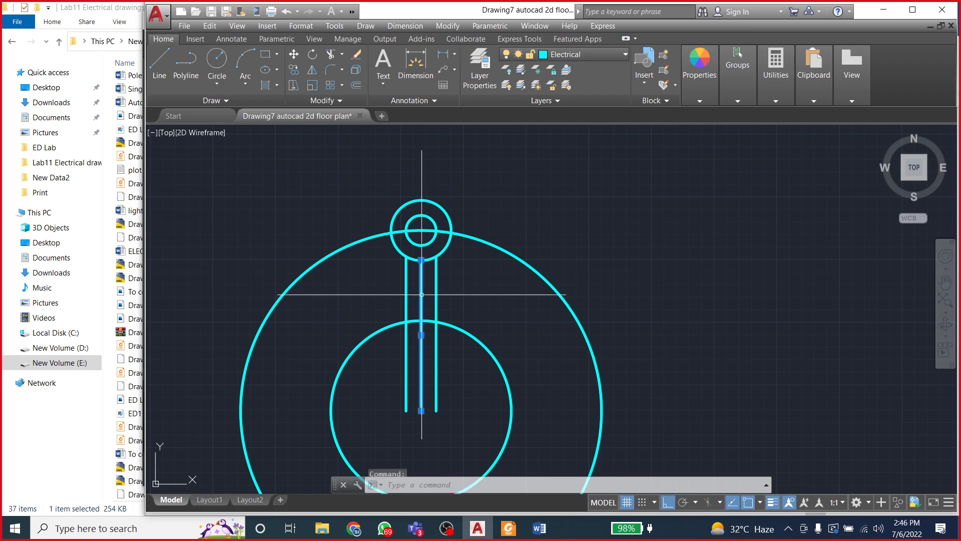
{"action": "key", "text": "Delete"}
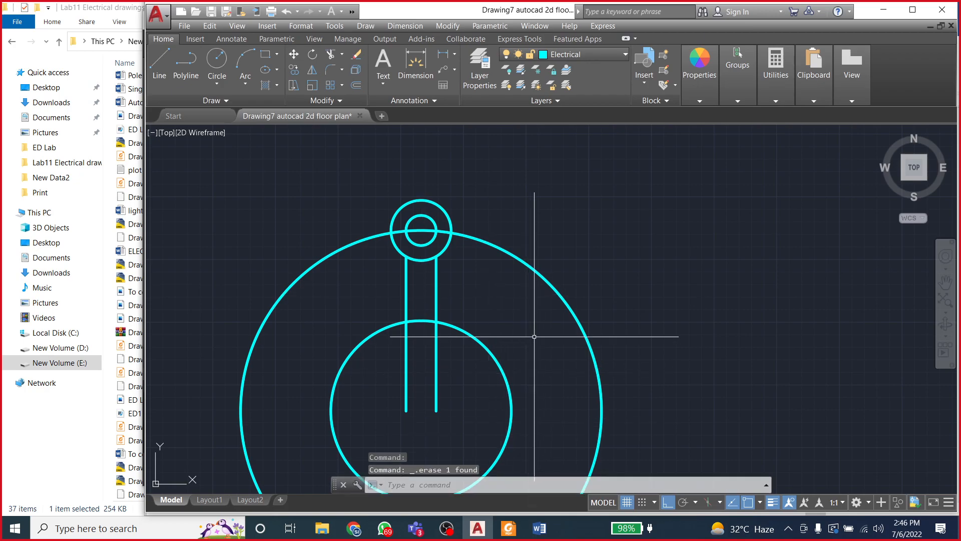
Step: Check the next stage in Word, and in AutoCAD trim the inner large circle's arc between the two arm lines
{"action": "left_click", "coordinate": [539, 528]}
{"action": "scroll", "coordinate": [565, 322], "scroll_direction": "down", "scroll_amount": 5}
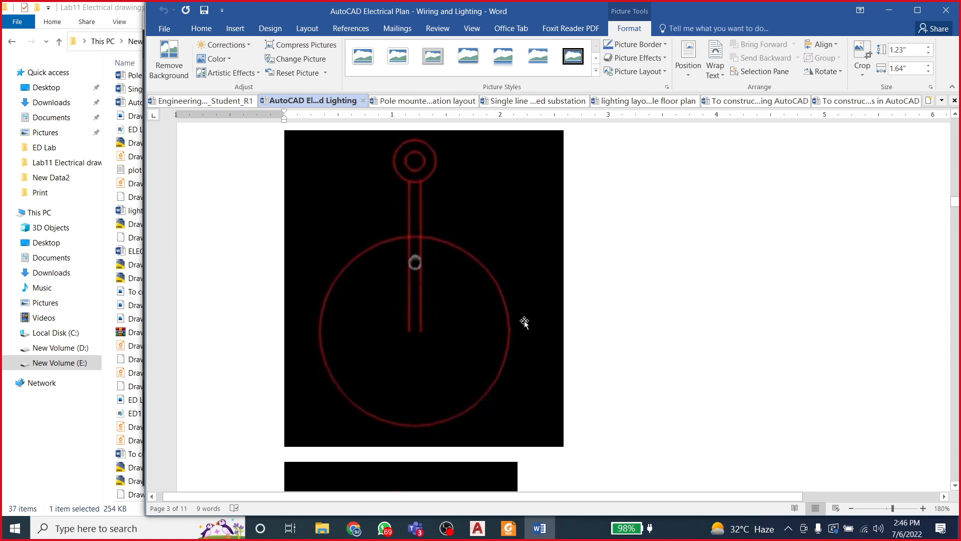
{"action": "scroll", "coordinate": [524, 322], "scroll_direction": "down", "scroll_amount": 6}
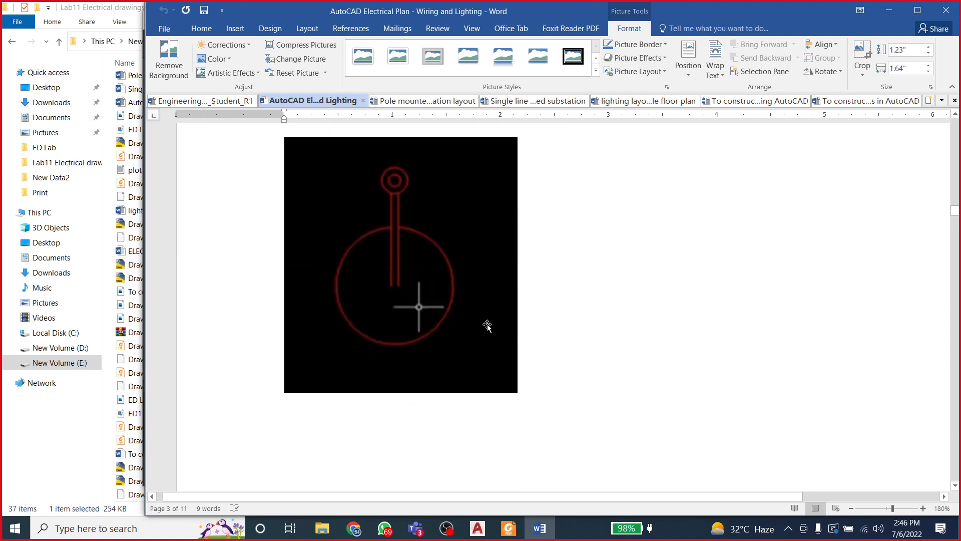
{"action": "left_click", "coordinate": [478, 528]}
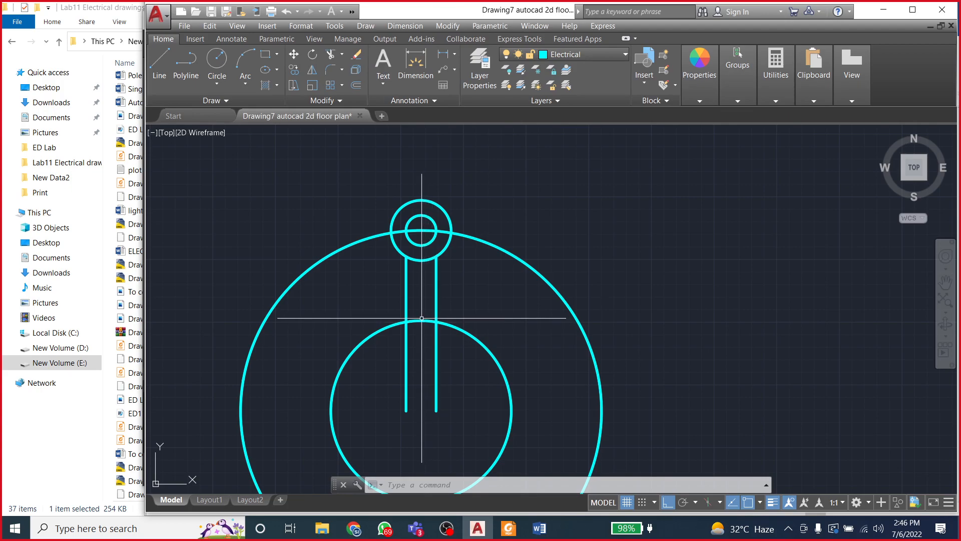
{"action": "left_click", "coordinate": [330, 54]}
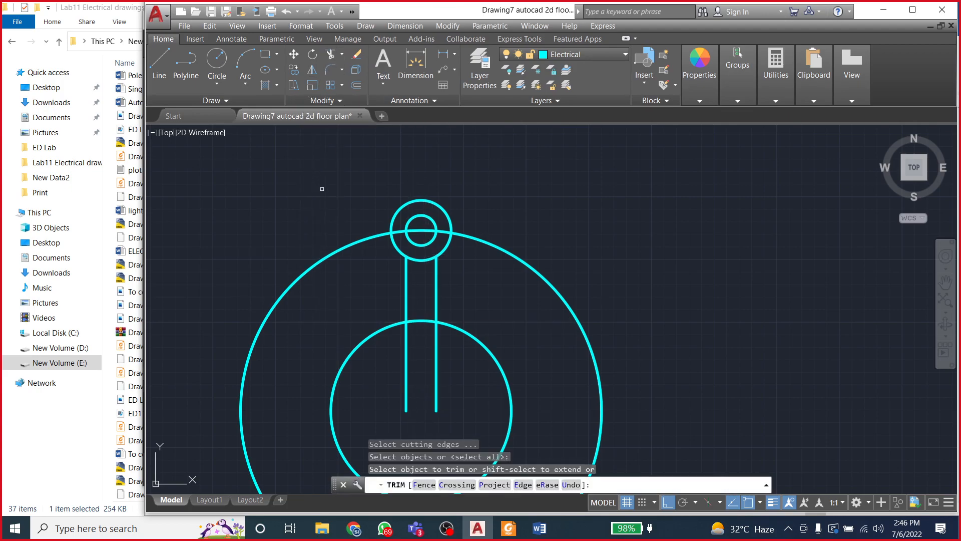
{"action": "left_click", "coordinate": [420, 321]}
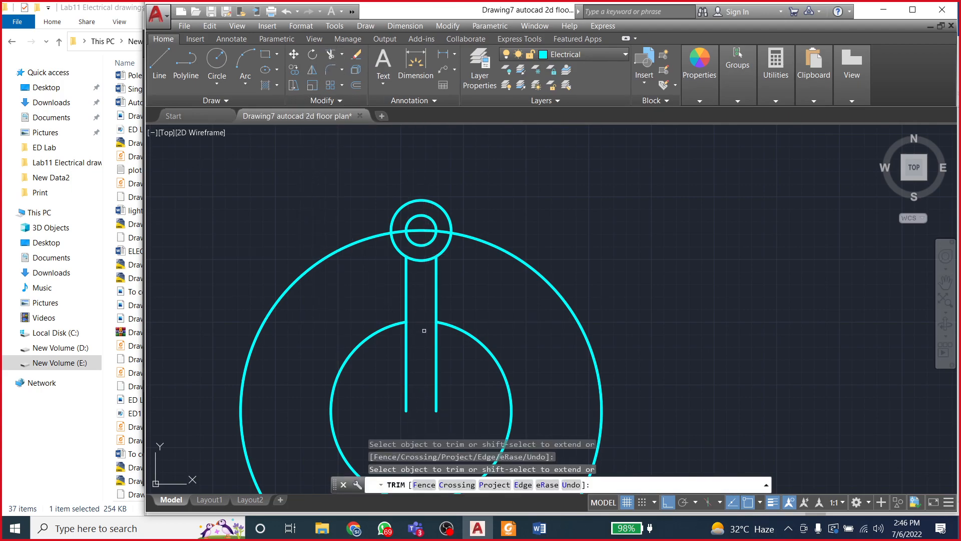
{"action": "key", "text": "Escape"}
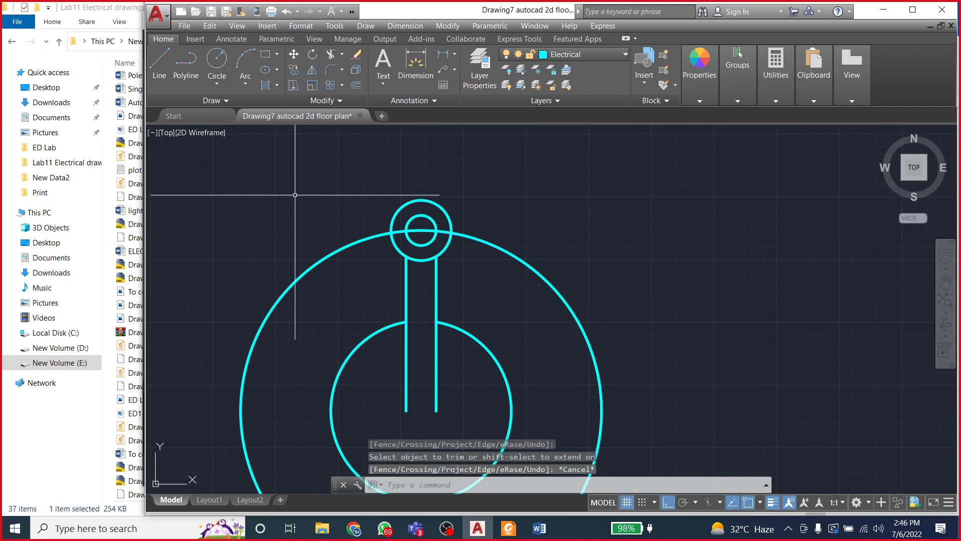
{"action": "scroll", "coordinate": [416, 197], "scroll_direction": "down", "scroll_amount": 2}
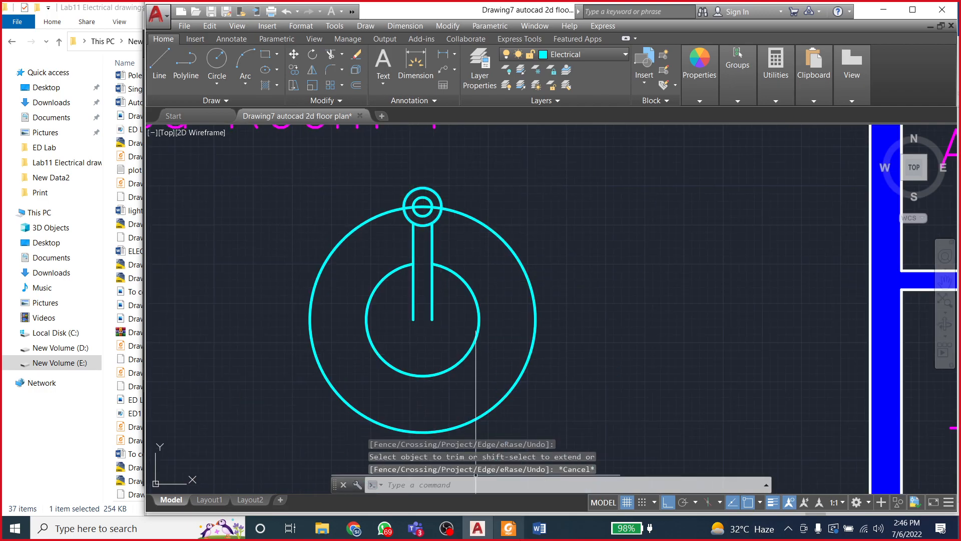
Step: Glance at the Word reference and delete the outermost large circle in AutoCAD
{"action": "left_click", "coordinate": [539, 528]}
{"action": "left_click", "coordinate": [477, 529]}
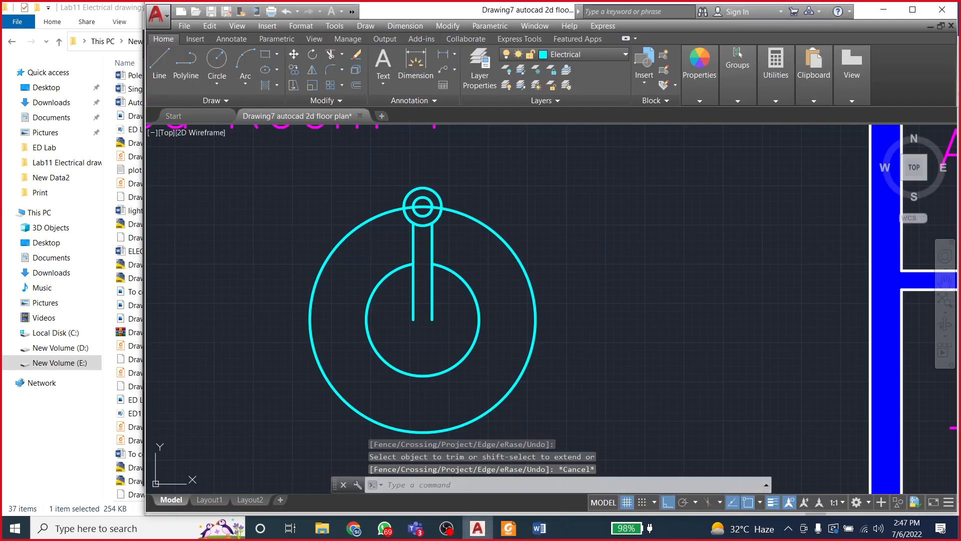
{"action": "left_click", "coordinate": [503, 241]}
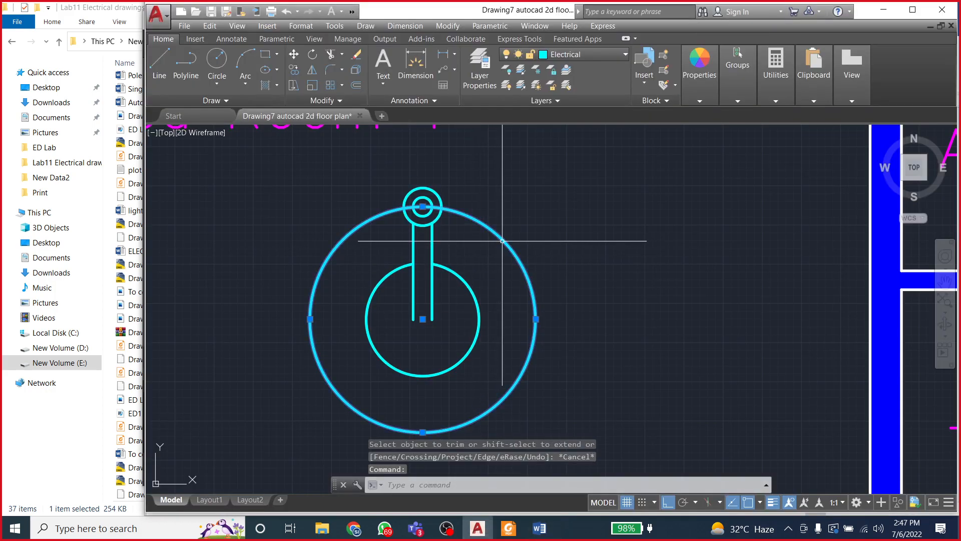
{"action": "key", "text": "Delete"}
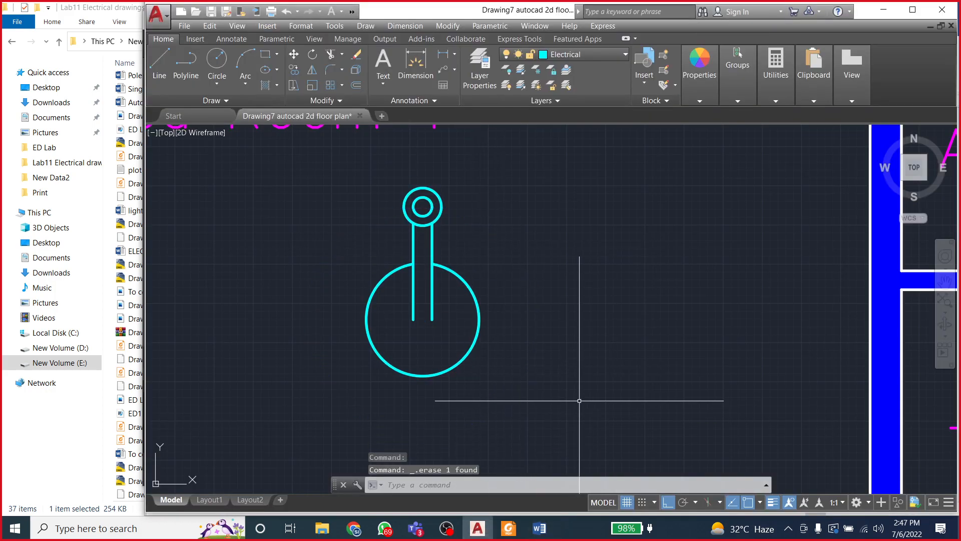
Step: Switch to Word, examine how the small circle is placed at the arm's base, and return to AutoCAD
{"action": "left_click", "coordinate": [539, 528]}
{"action": "scroll", "coordinate": [531, 338], "scroll_direction": "down", "scroll_amount": 8}
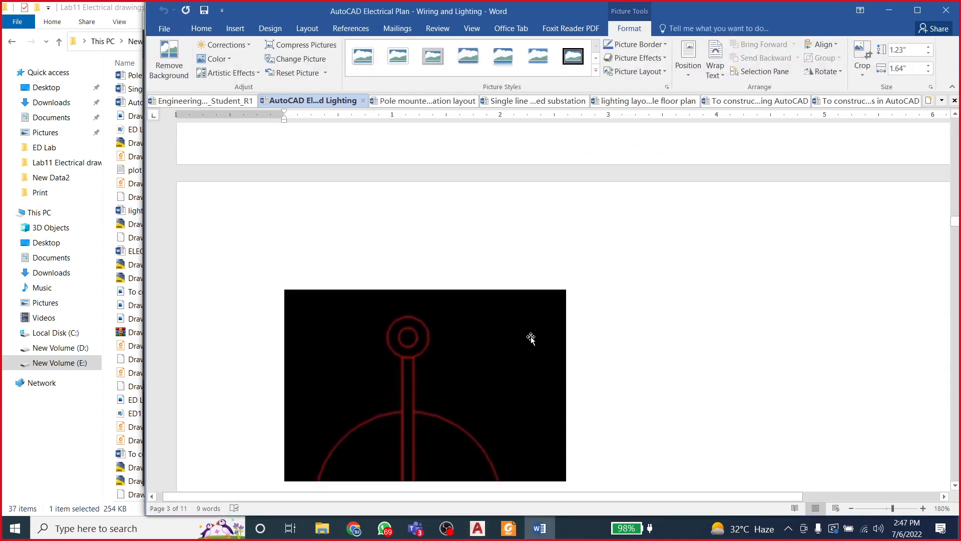
{"action": "scroll", "coordinate": [532, 339], "scroll_direction": "down", "scroll_amount": 2}
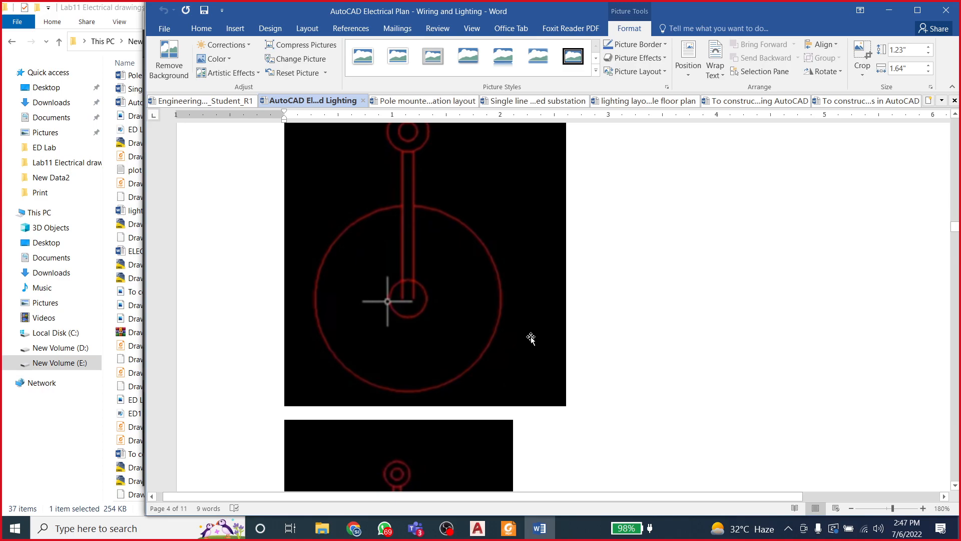
{"action": "mouse_move", "coordinate": [478, 533]}
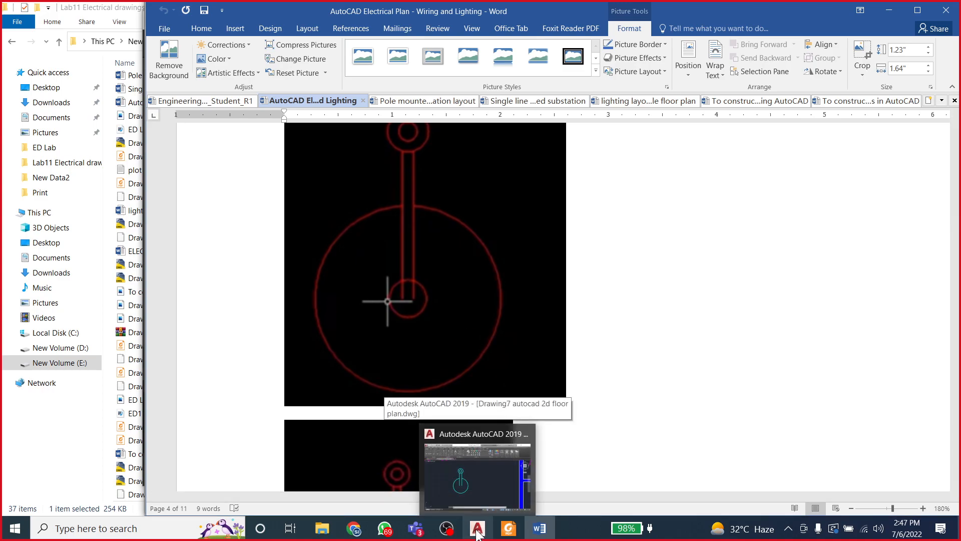
{"action": "left_click", "coordinate": [478, 534]}
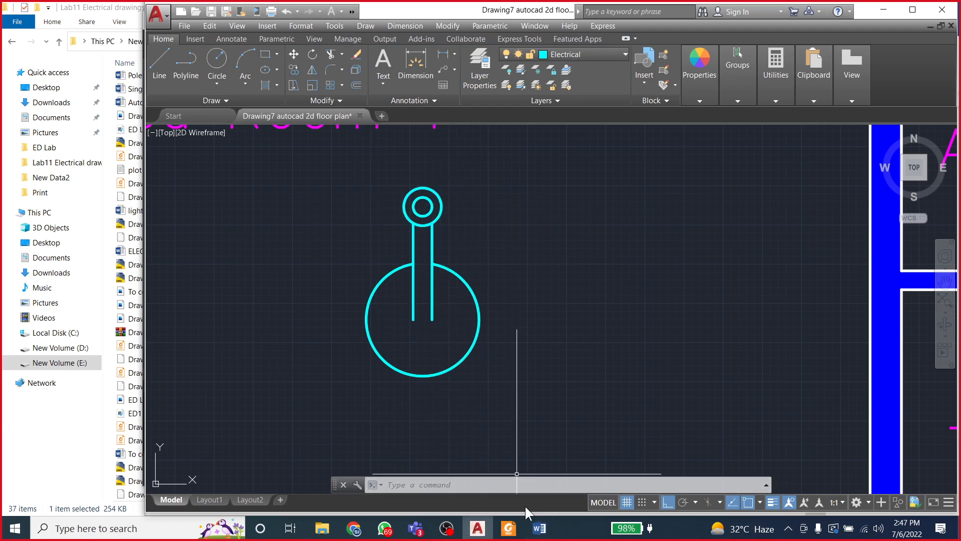
{"action": "left_click", "coordinate": [540, 530]}
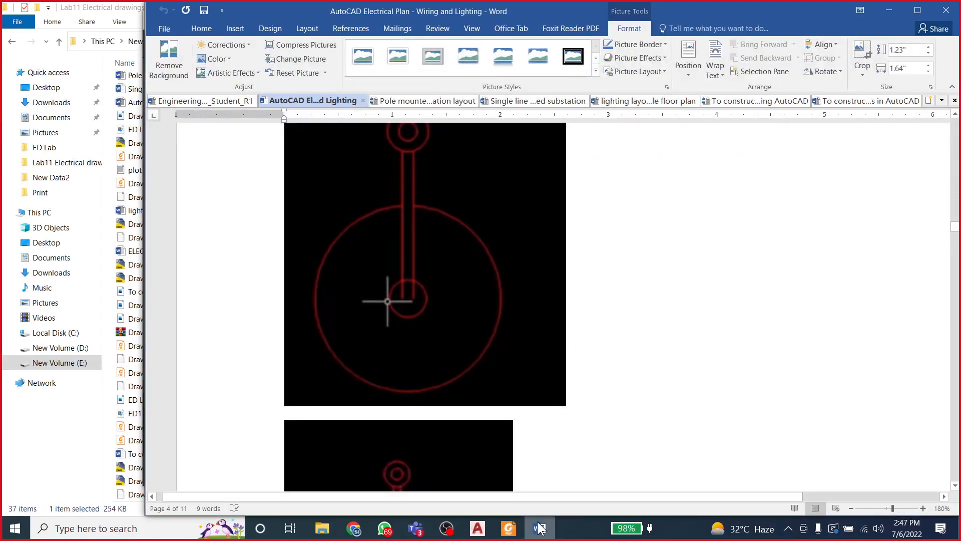
{"action": "left_click", "coordinate": [478, 530]}
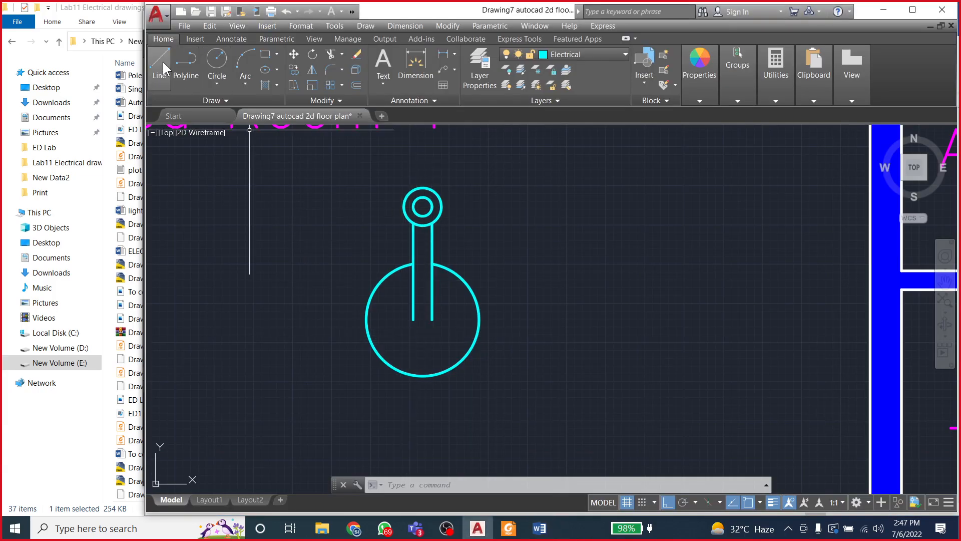
Step: Draw a line joining the lower ends of the two arm lines at the large circle's centre
{"action": "left_click", "coordinate": [160, 63]}
{"action": "left_click", "coordinate": [413, 319]}
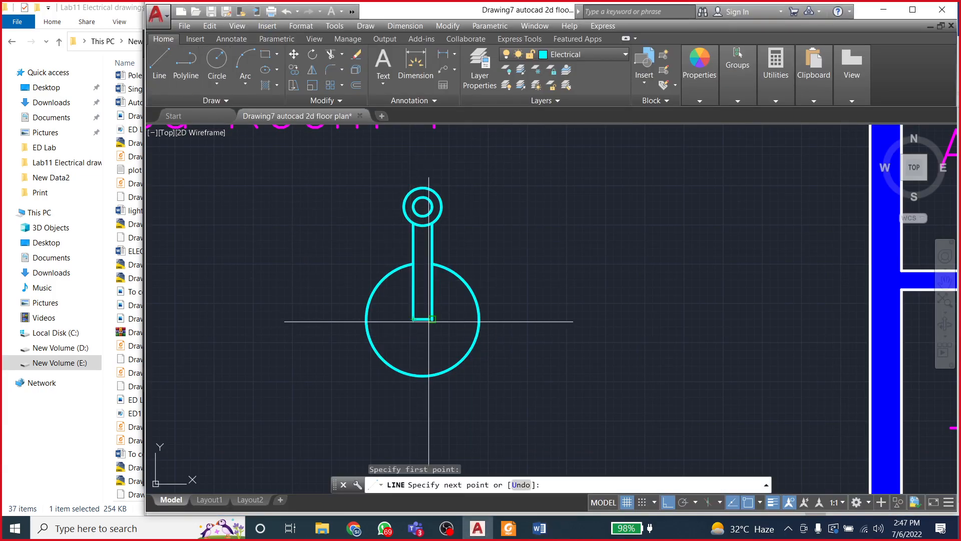
{"action": "left_click", "coordinate": [431, 320]}
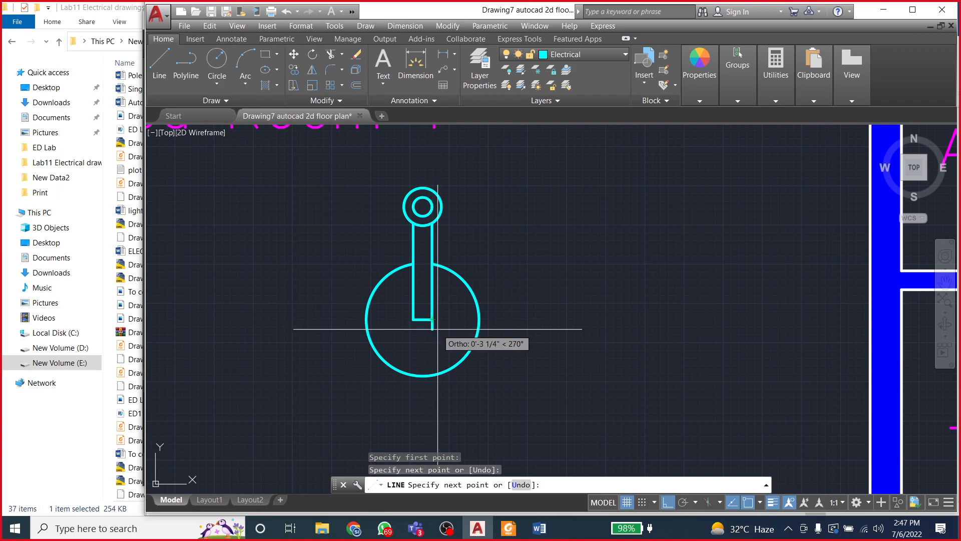
{"action": "key", "text": "Escape"}
Step: Copy the outer tip circle from its centre to the midpoint of the arm's base line, and delete that base line
{"action": "left_click", "coordinate": [429, 208]}
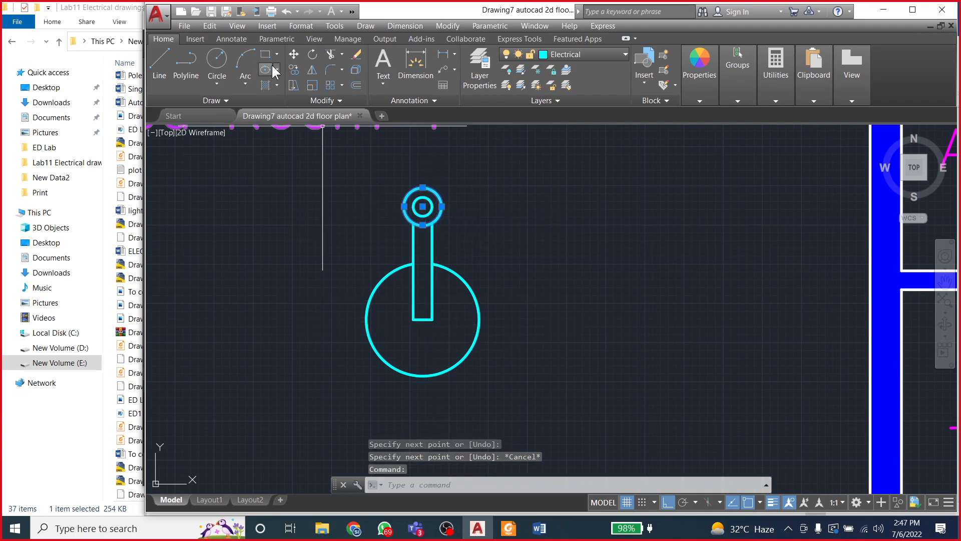
{"action": "left_click", "coordinate": [294, 69]}
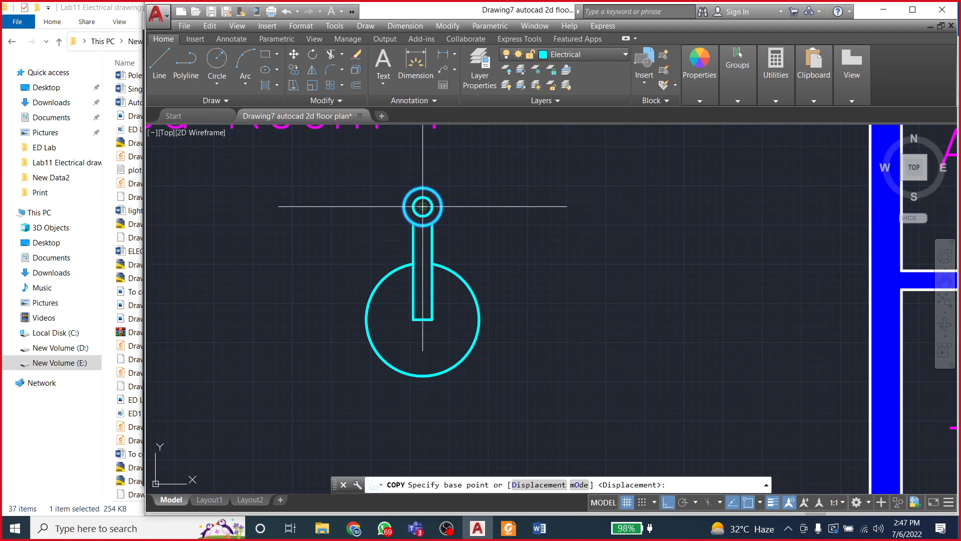
{"action": "left_click", "coordinate": [423, 206]}
{"action": "left_click", "coordinate": [425, 321]}
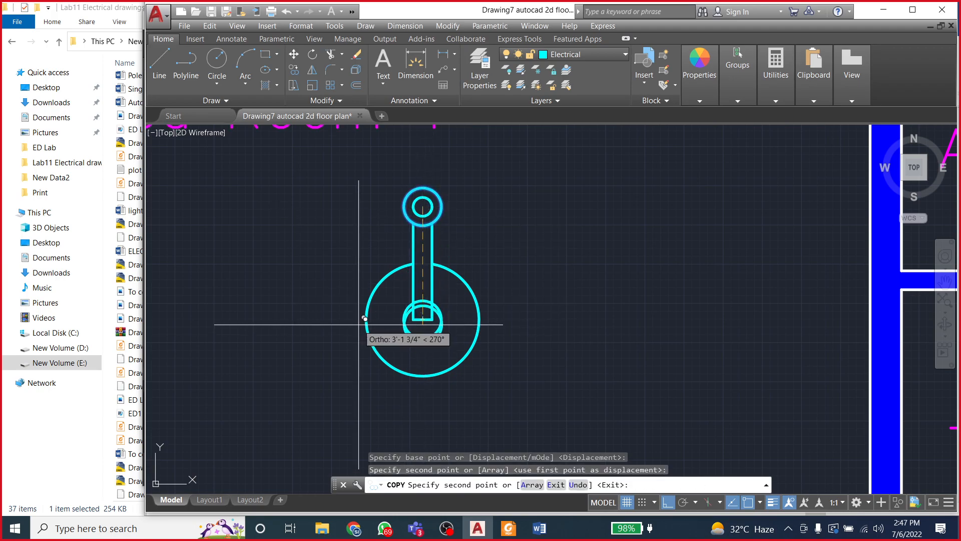
{"action": "key", "text": "Escape"}
{"action": "left_click", "coordinate": [422, 319]}
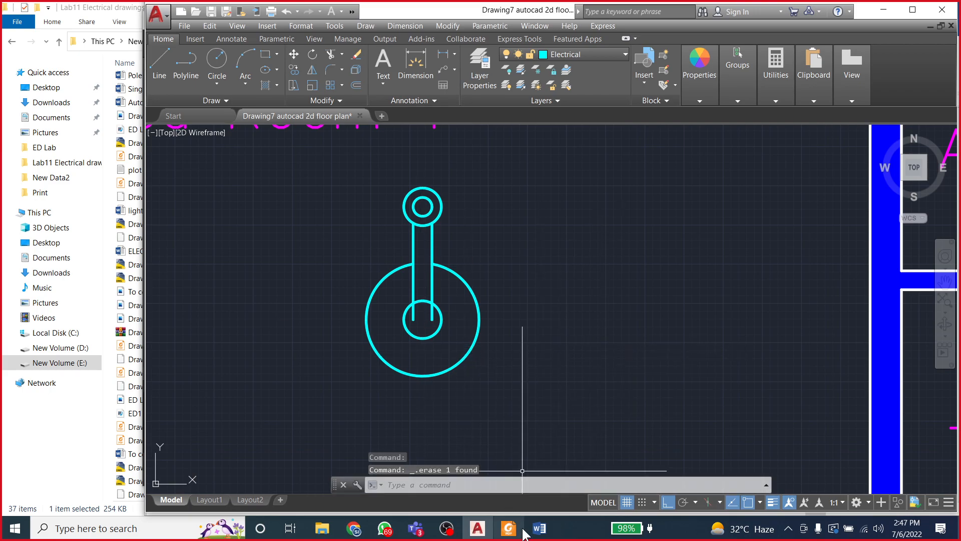
Step: Check the next stage in Word, and in AutoCAD trim the arm line ends inside the small circle at the base
{"action": "left_click", "coordinate": [539, 529]}
{"action": "scroll", "coordinate": [454, 322], "scroll_direction": "down", "scroll_amount": 4}
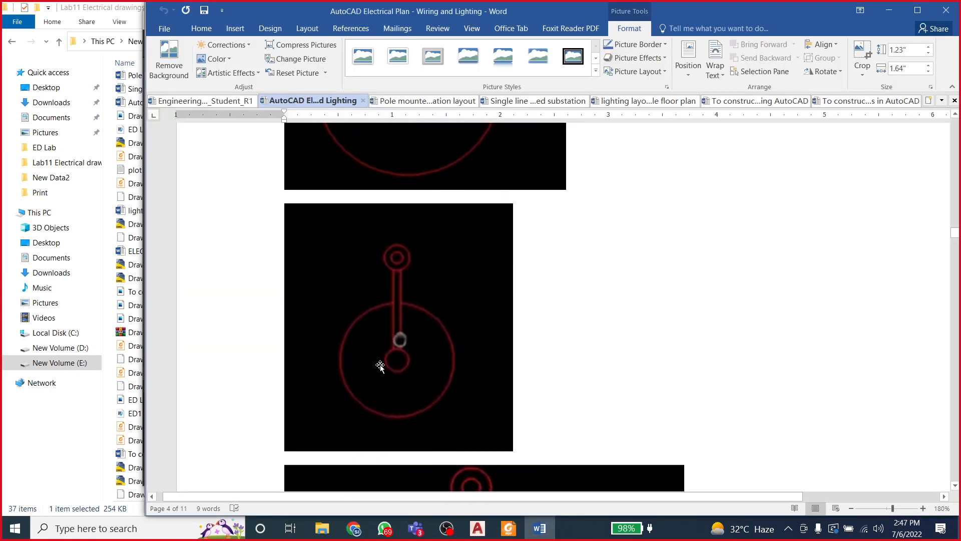
{"action": "left_click", "coordinate": [477, 528]}
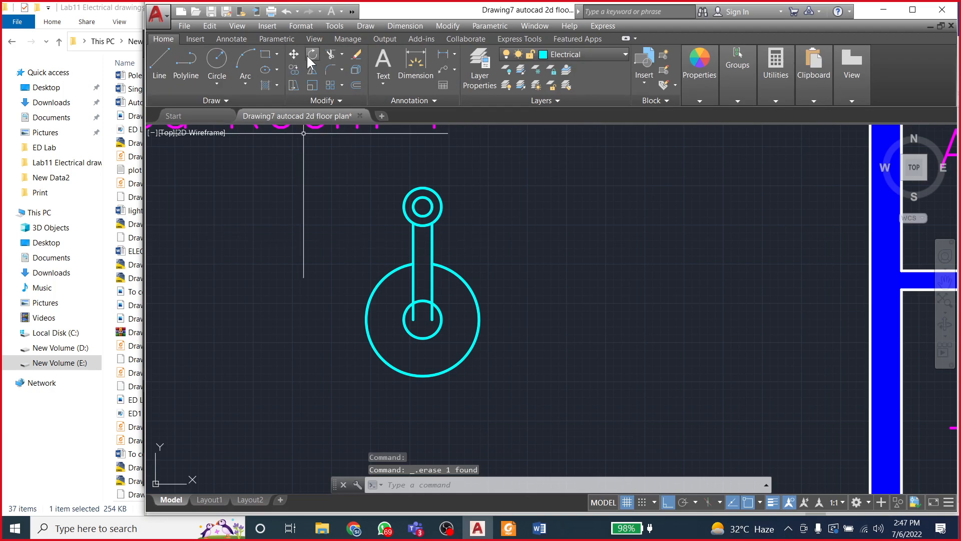
{"action": "left_click", "coordinate": [330, 54]}
{"action": "key", "text": "Return"}
{"action": "scroll", "coordinate": [427, 319], "scroll_direction": "up", "scroll_amount": 4}
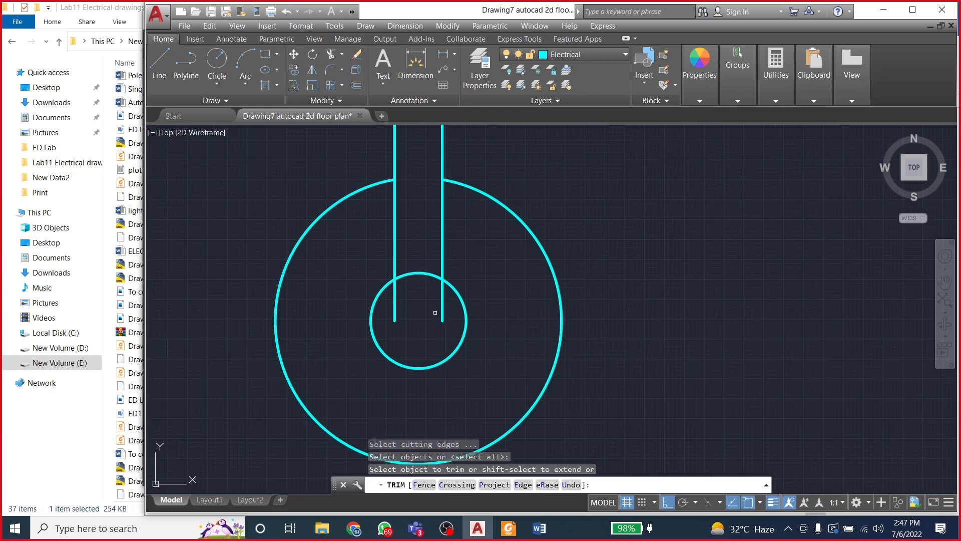
{"action": "left_click", "coordinate": [397, 302]}
{"action": "scroll", "coordinate": [411, 316], "scroll_direction": "down", "scroll_amount": 5}
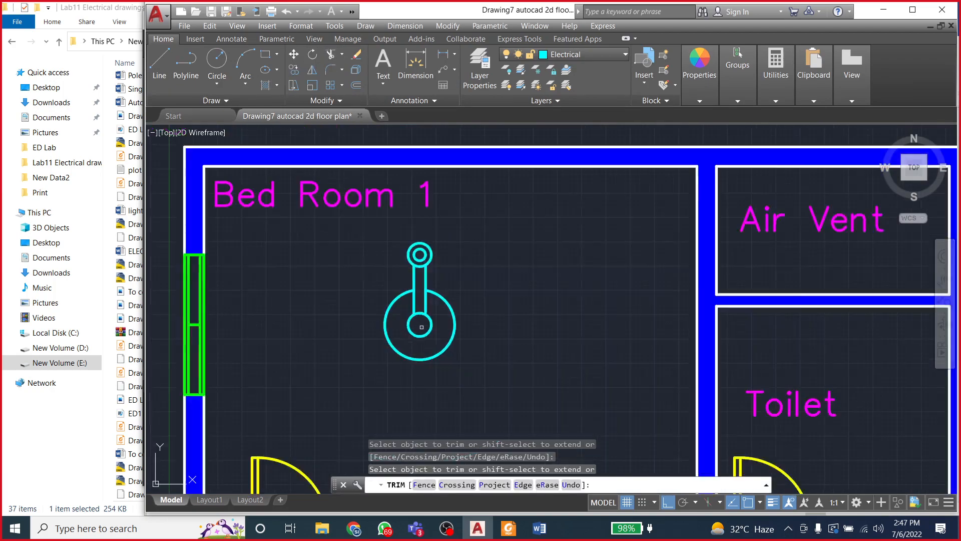
Step: Examine the six-armed array stage in the Word reference, return to AutoCAD and leave the Trim command
{"action": "left_click", "coordinate": [539, 528]}
{"action": "scroll", "coordinate": [451, 333], "scroll_direction": "down", "scroll_amount": 3}
{"action": "scroll", "coordinate": [450, 331], "scroll_direction": "down", "scroll_amount": 4}
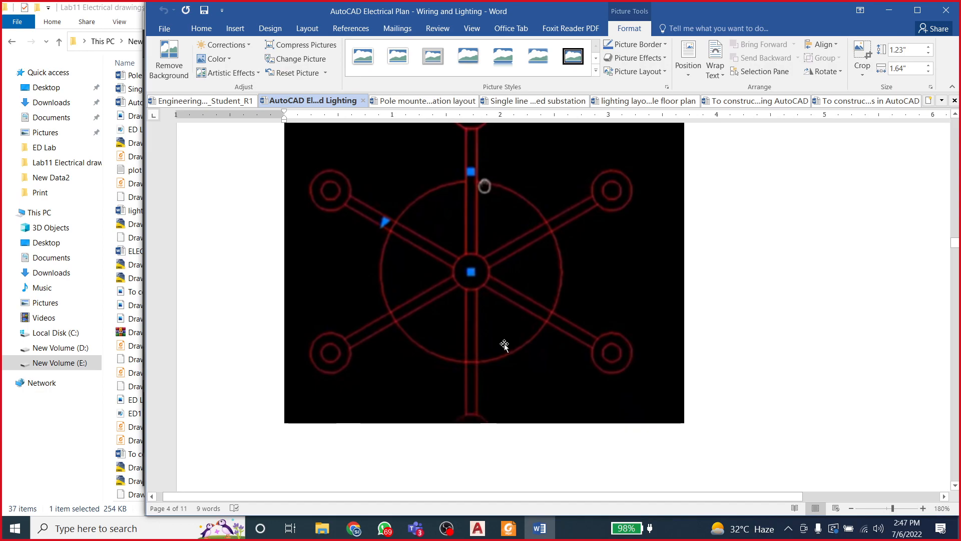
{"action": "left_click", "coordinate": [479, 530]}
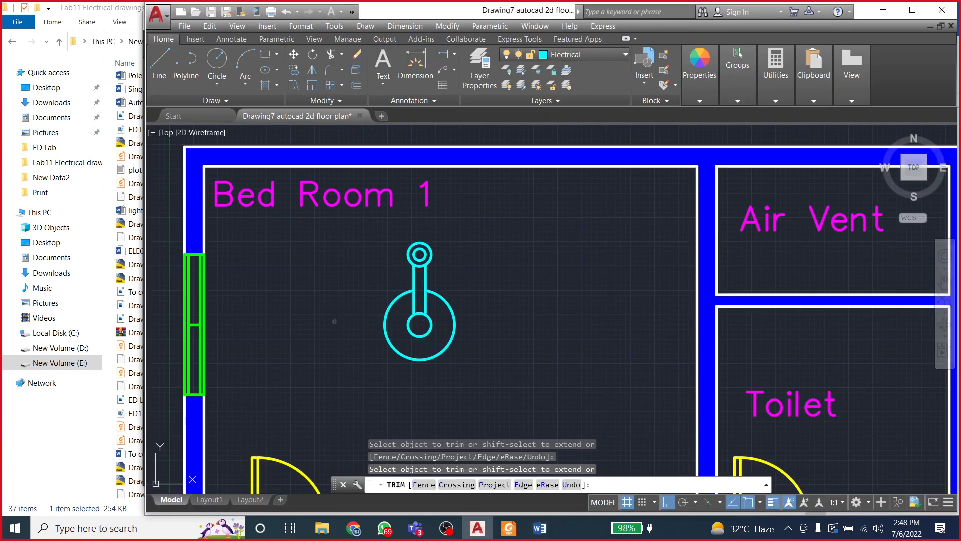
{"action": "key", "text": "Escape"}
{"action": "key", "text": "Escape"}
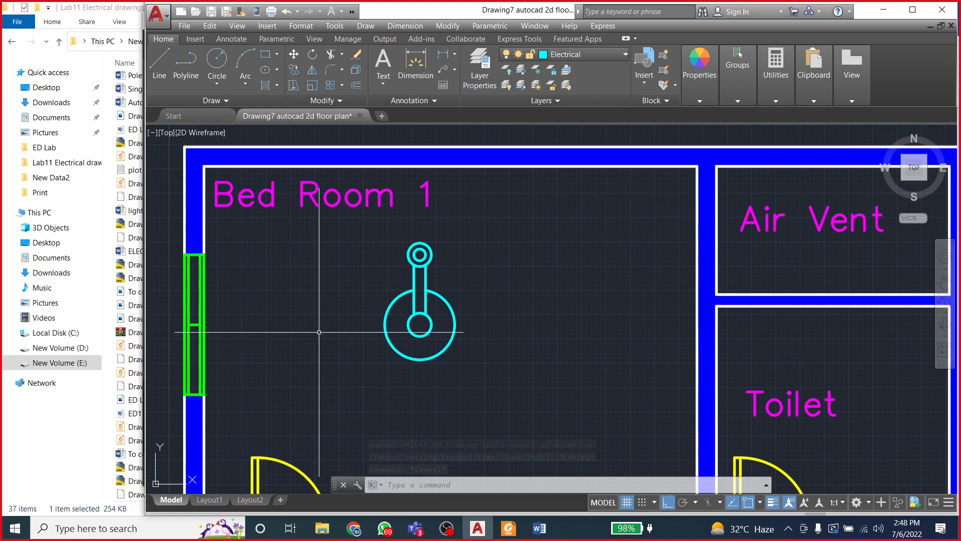
{"action": "left_click", "coordinate": [546, 533]}
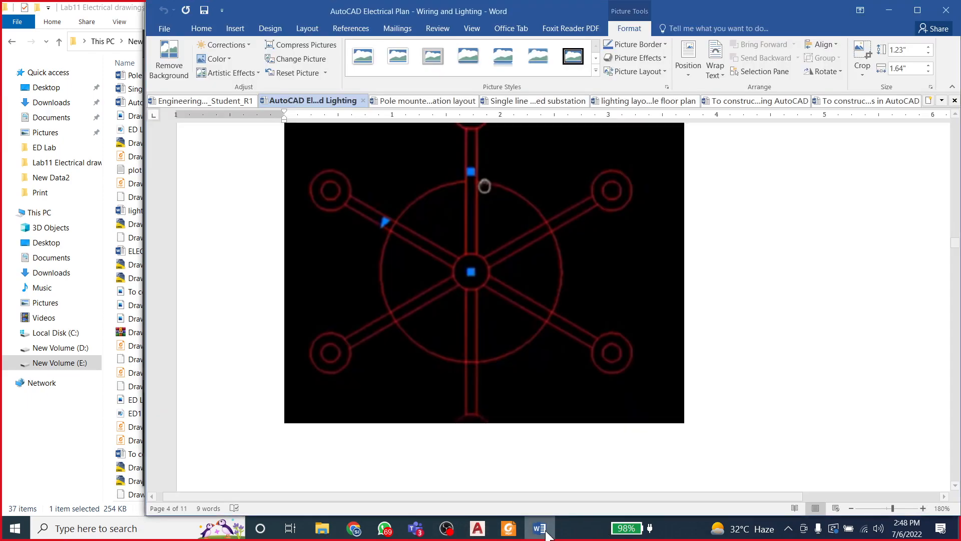
{"action": "left_click", "coordinate": [477, 528]}
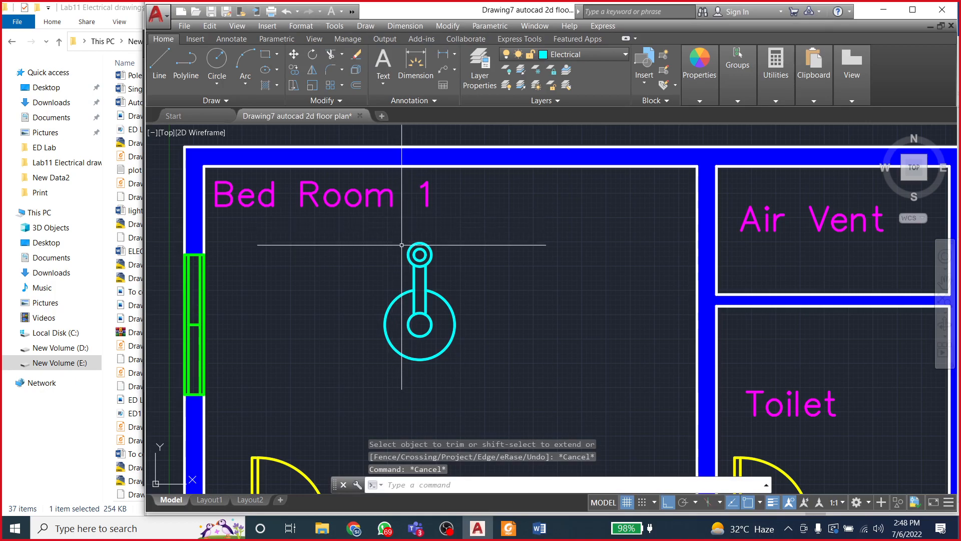
{"action": "scroll", "coordinate": [396, 228], "scroll_direction": "up", "scroll_amount": 4}
{"action": "scroll", "coordinate": [397, 213], "scroll_direction": "down", "scroll_amount": 2}
{"action": "left_click", "coordinate": [397, 203]}
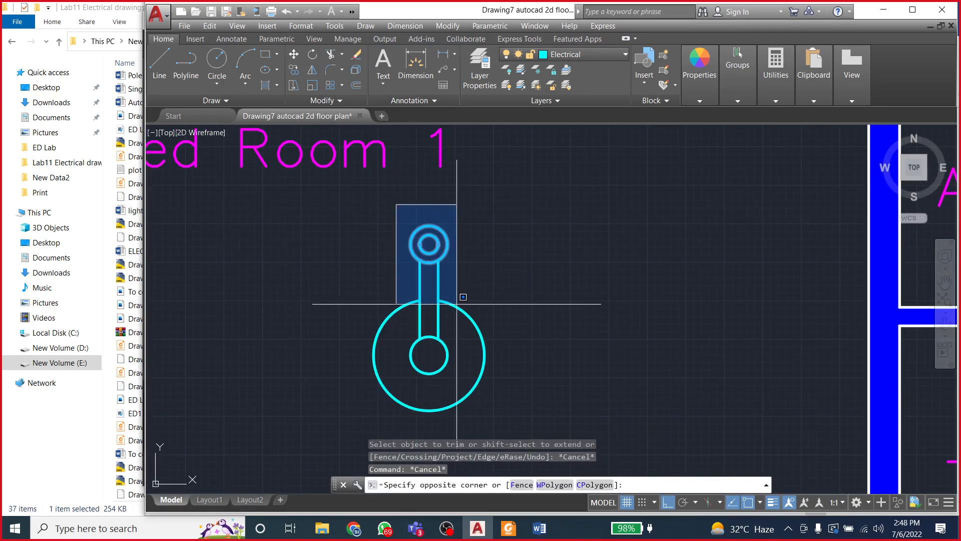
{"action": "left_click", "coordinate": [456, 385]}
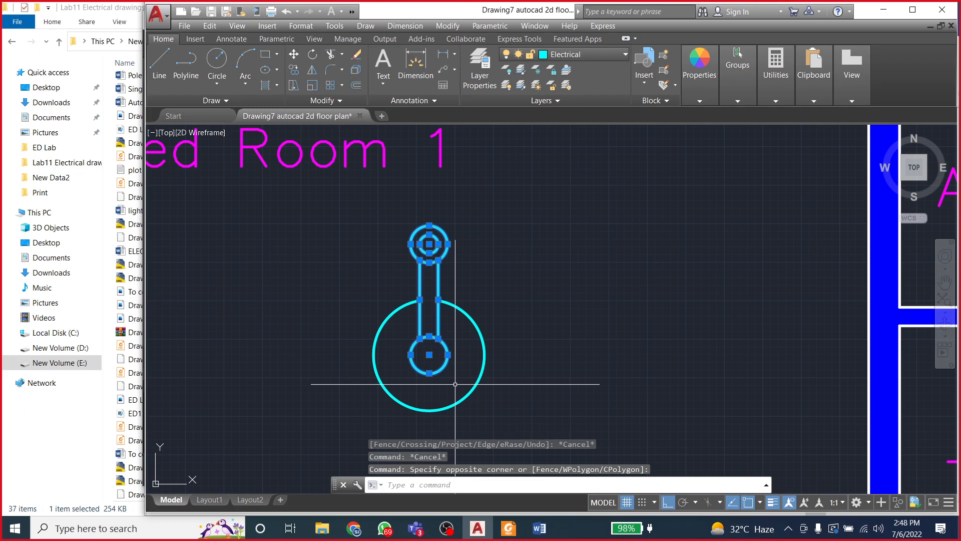
{"action": "key", "text": "Escape"}
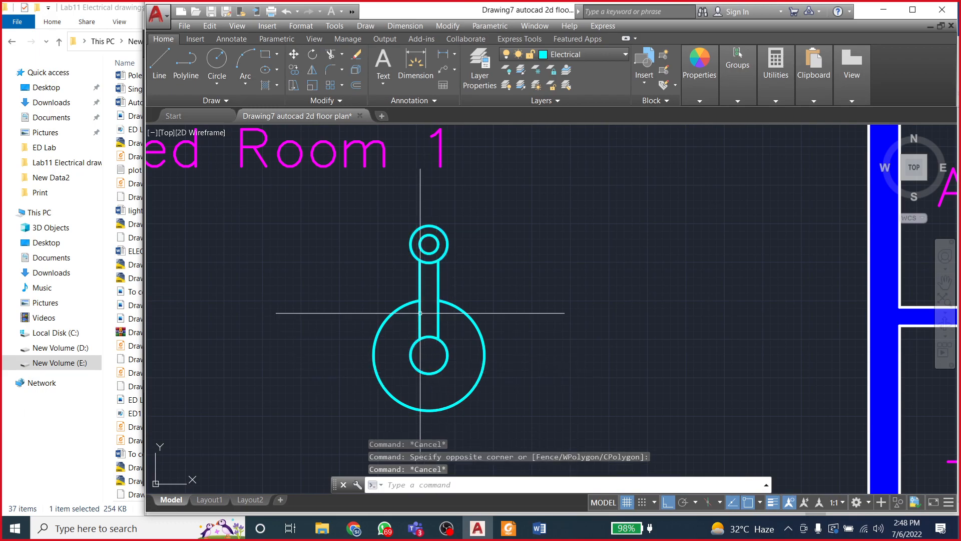
Step: Create a six-item, 360-degree polar array of the arm's lines and tip circles about the small base circle's centre
{"action": "left_click", "coordinate": [395, 198]}
{"action": "left_click", "coordinate": [457, 339]}
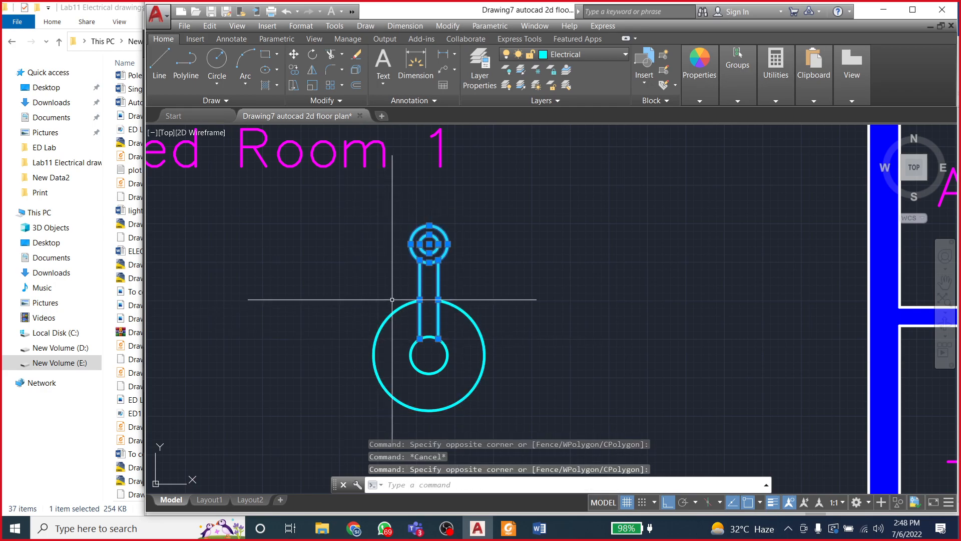
{"action": "left_click", "coordinate": [446, 25]}
{"action": "mouse_move", "coordinate": [497, 173]}
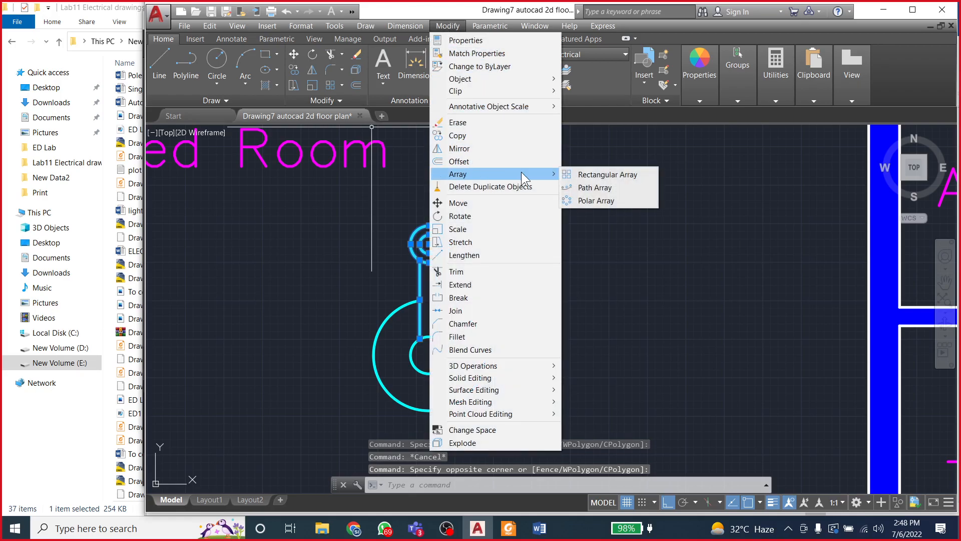
{"action": "left_click", "coordinate": [579, 201]}
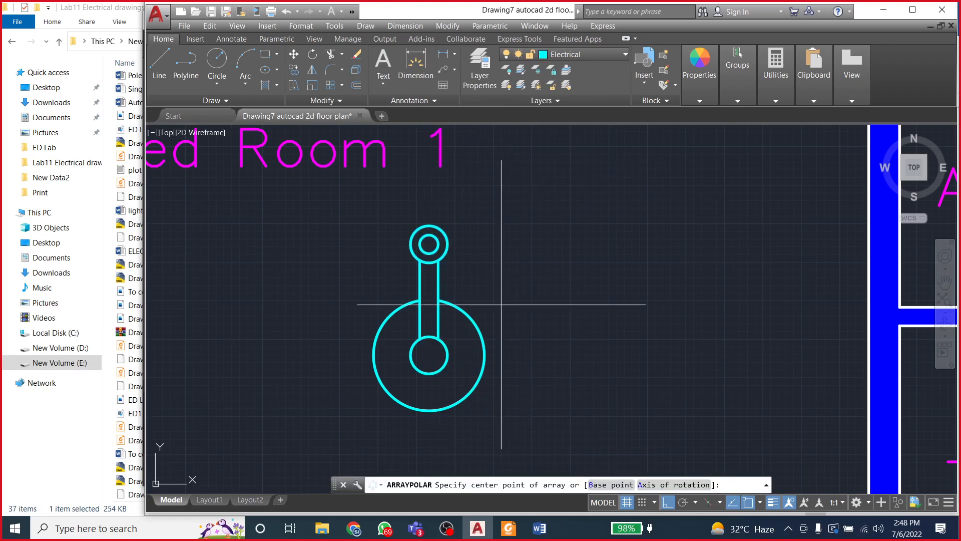
{"action": "left_click", "coordinate": [429, 355]}
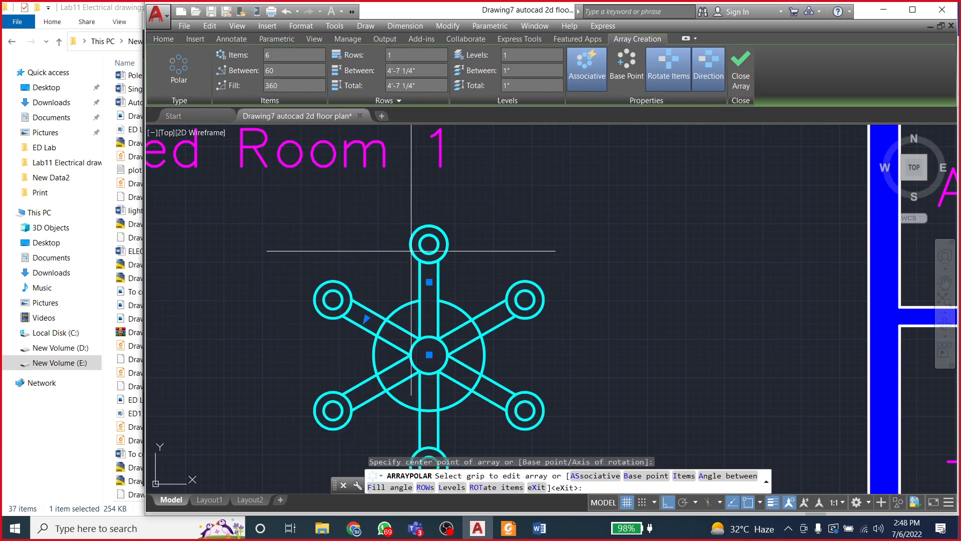
Step: Set the polar array's item count to 4 and finish the array
{"action": "scroll", "coordinate": [411, 250], "scroll_direction": "down", "scroll_amount": 3}
{"action": "scroll", "coordinate": [385, 278], "scroll_direction": "up", "scroll_amount": 3}
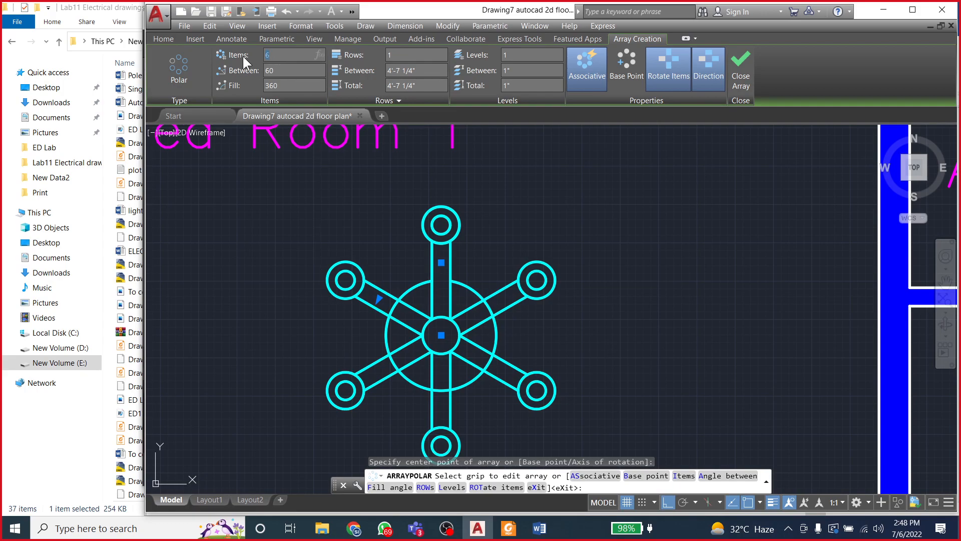
{"action": "key", "text": "Return"}
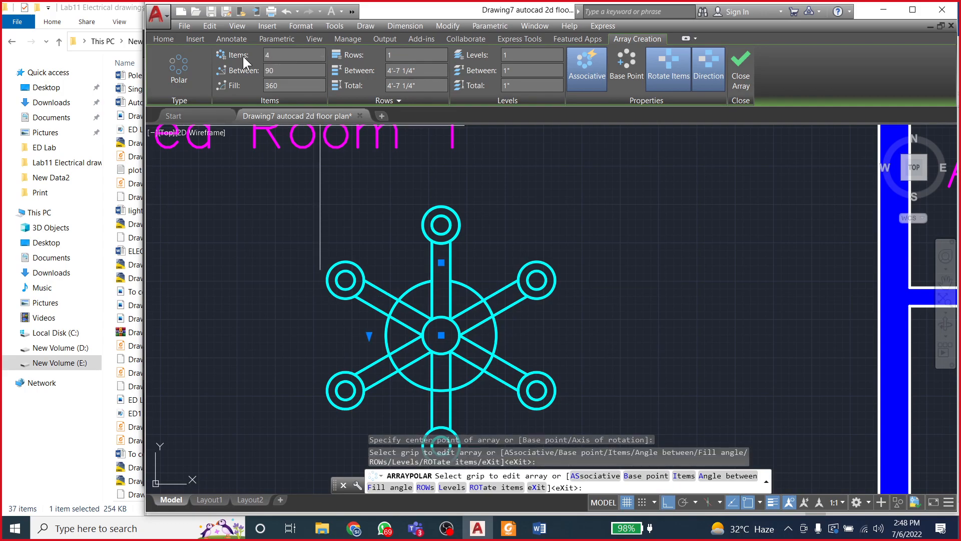
{"action": "key", "text": "Return"}
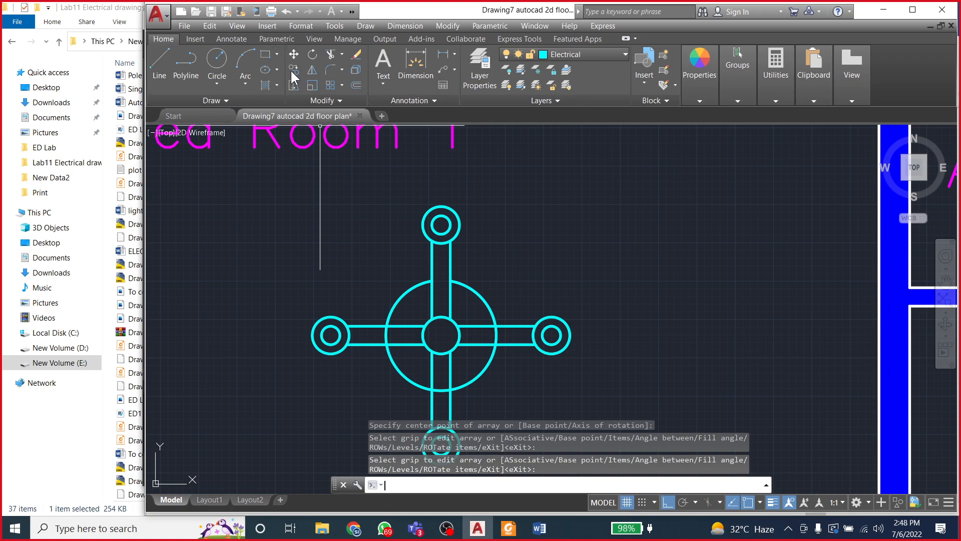
Step: Set the item count of the fixture's polar array to 6 and close the array editing
{"action": "left_click", "coordinate": [431, 296]}
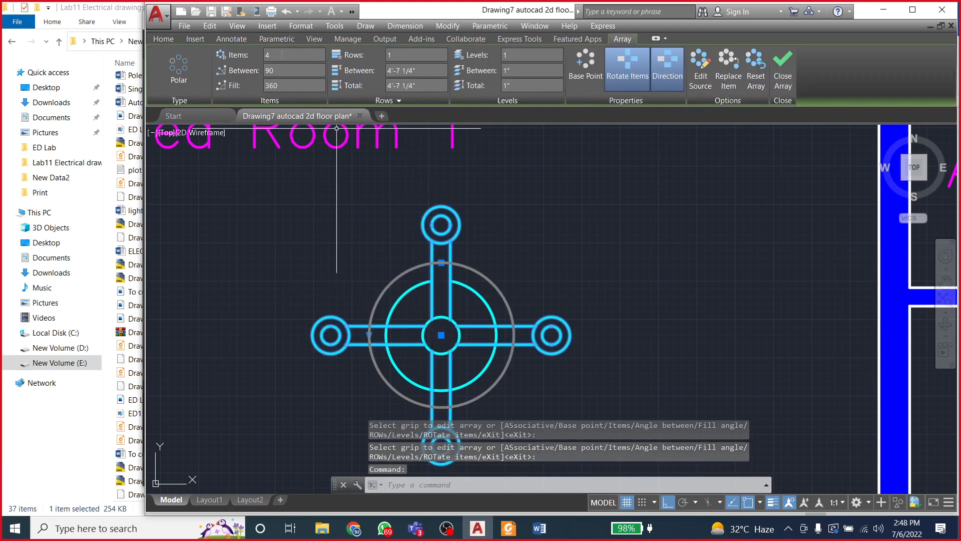
{"action": "type", "text": "6"}
{"action": "key", "text": "Return"}
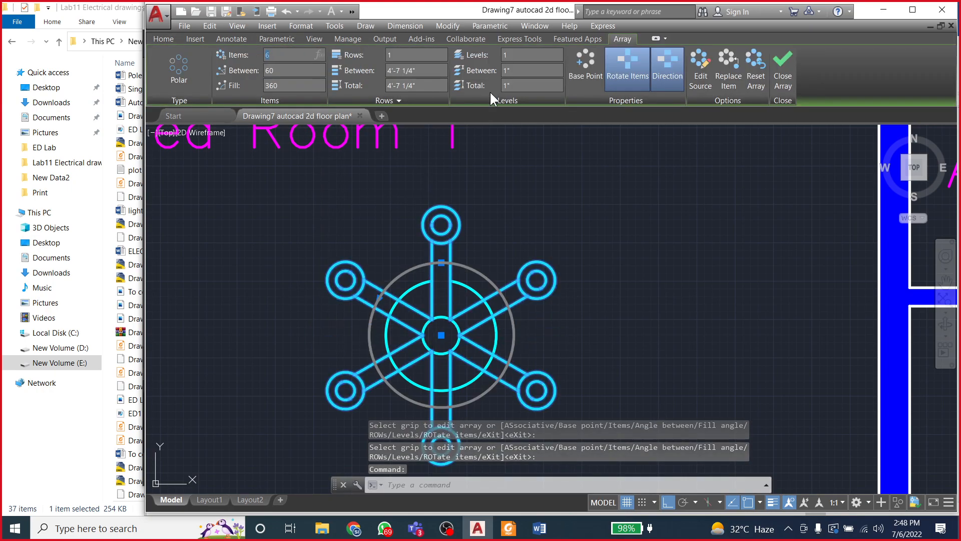
{"action": "left_click", "coordinate": [779, 63]}
{"action": "scroll", "coordinate": [409, 245], "scroll_direction": "down", "scroll_amount": 4}
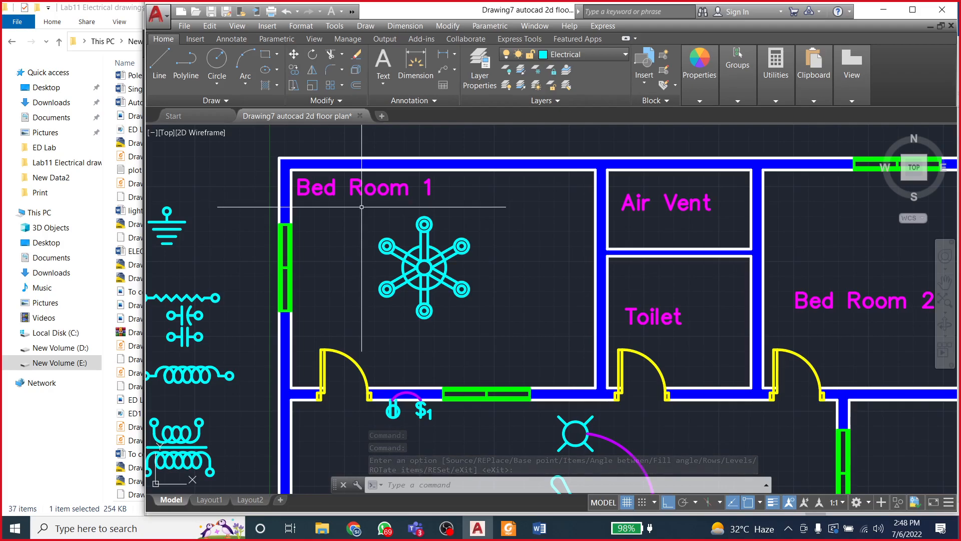
{"action": "left_click", "coordinate": [361, 207]}
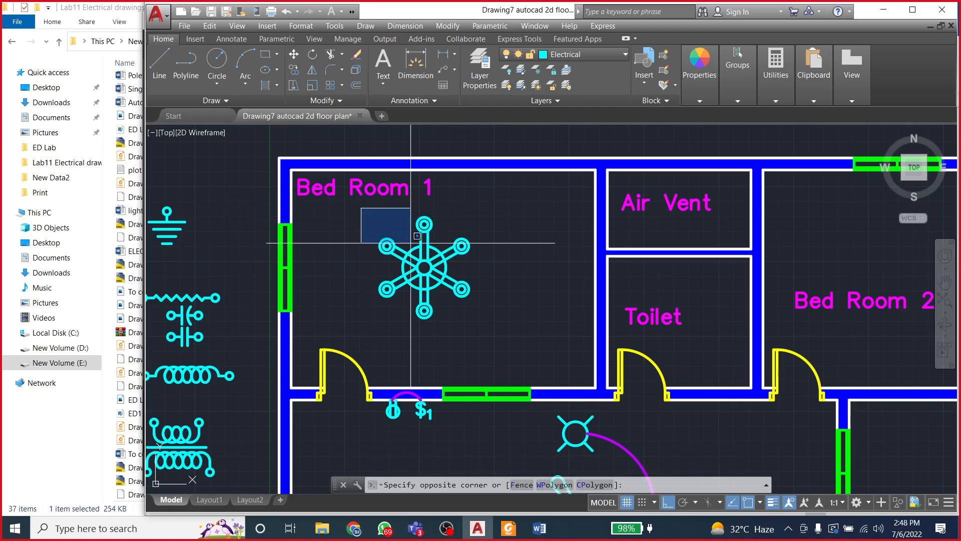
{"action": "key", "text": "Escape"}
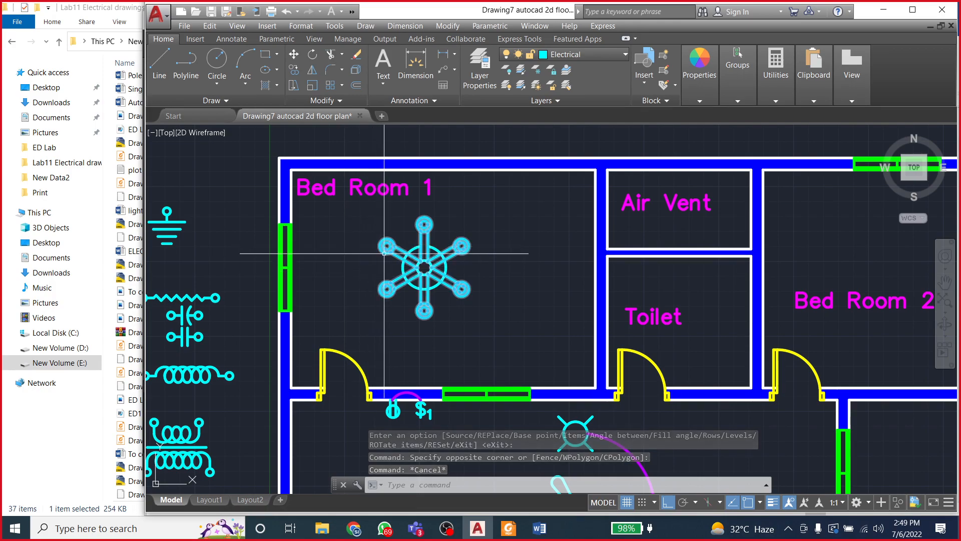
Step: Switch to Word and look through the following pages for how the finished fixtures are placed in the rooms
{"action": "left_click", "coordinate": [539, 529]}
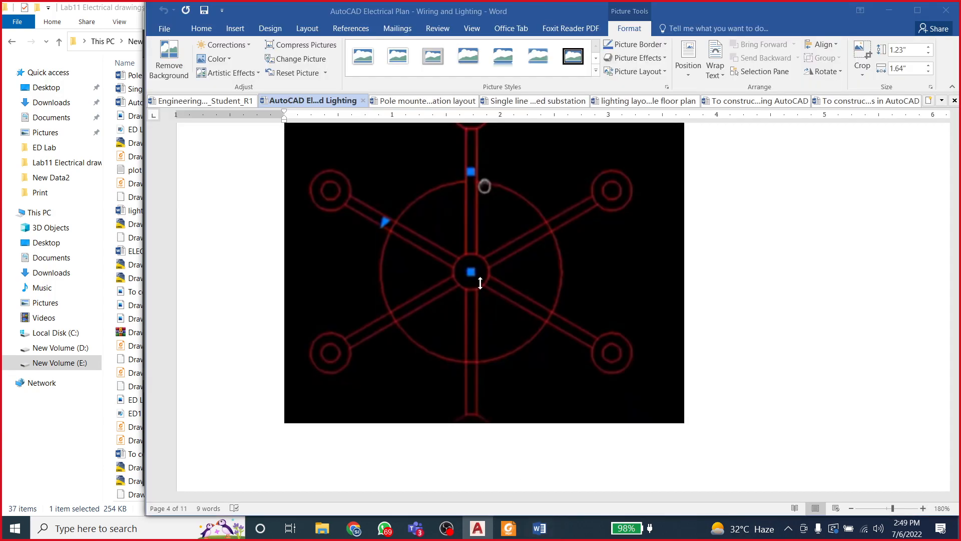
{"action": "scroll", "coordinate": [486, 282], "scroll_direction": "down", "scroll_amount": 10}
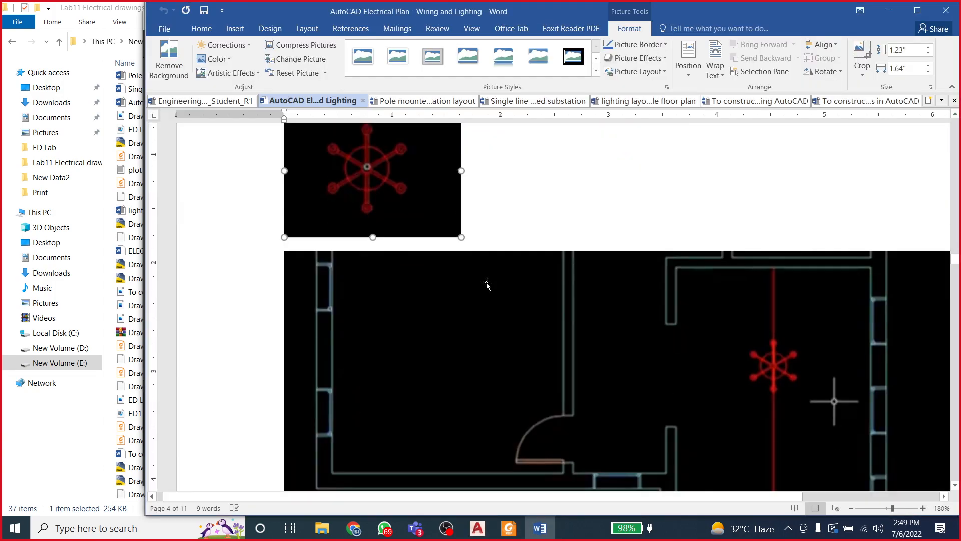
{"action": "scroll", "coordinate": [487, 283], "scroll_direction": "down", "scroll_amount": 10}
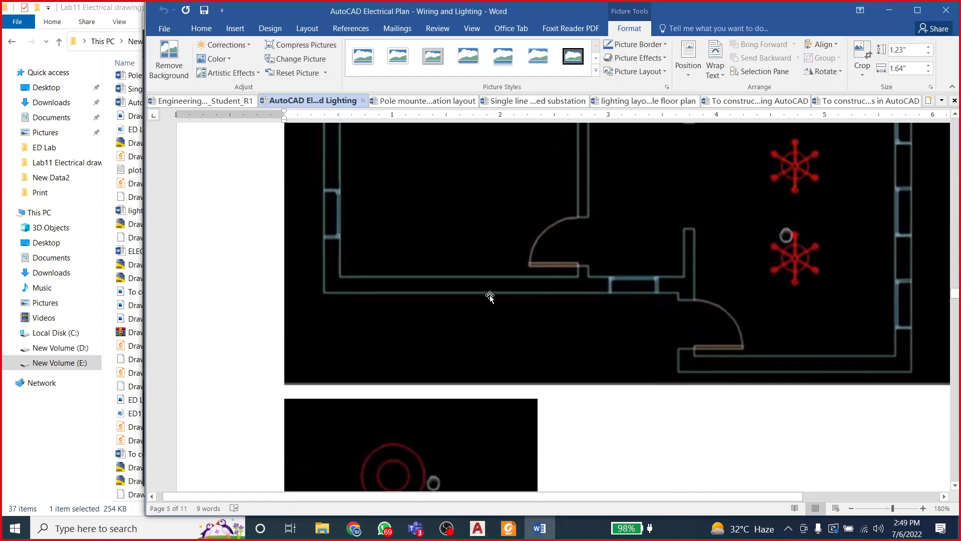
{"action": "scroll", "coordinate": [490, 296], "scroll_direction": "down", "scroll_amount": 10}
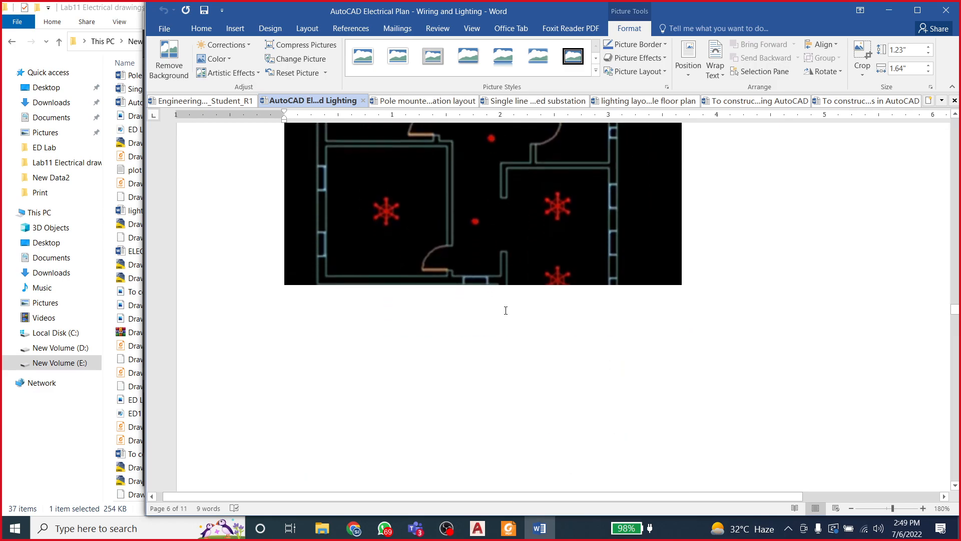
{"action": "scroll", "coordinate": [501, 311], "scroll_direction": "down", "scroll_amount": 10}
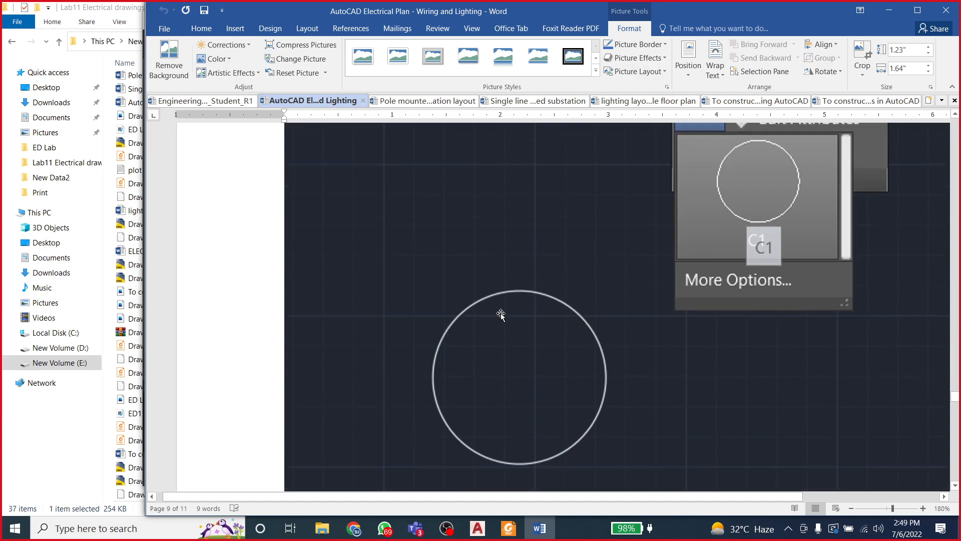
Step: Look through the Word reference for the block instructions and the S3, S1 and S2 switch symbols
{"action": "scroll", "coordinate": [501, 313], "scroll_direction": "down", "scroll_amount": 5}
{"action": "scroll", "coordinate": [501, 314], "scroll_direction": "up", "scroll_amount": 5}
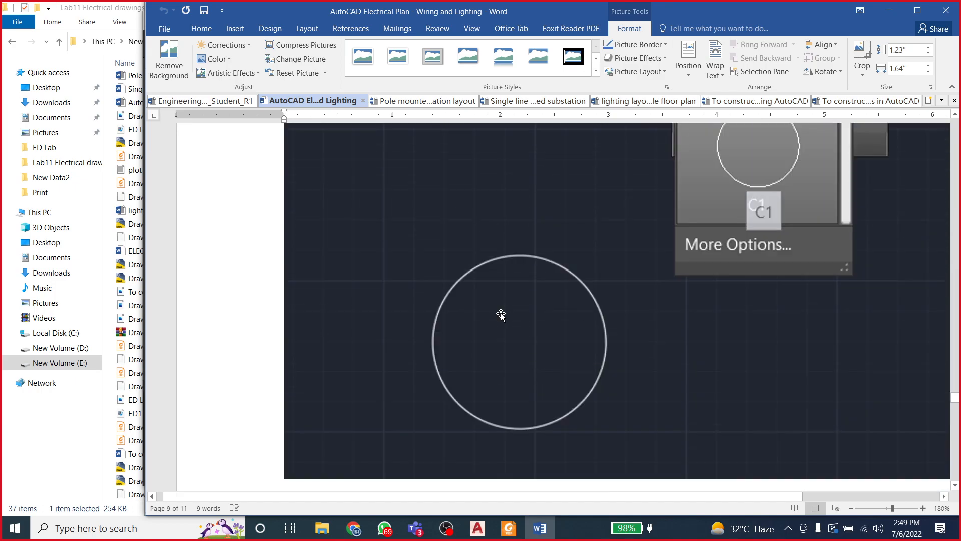
{"action": "scroll", "coordinate": [501, 313], "scroll_direction": "down", "scroll_amount": 7}
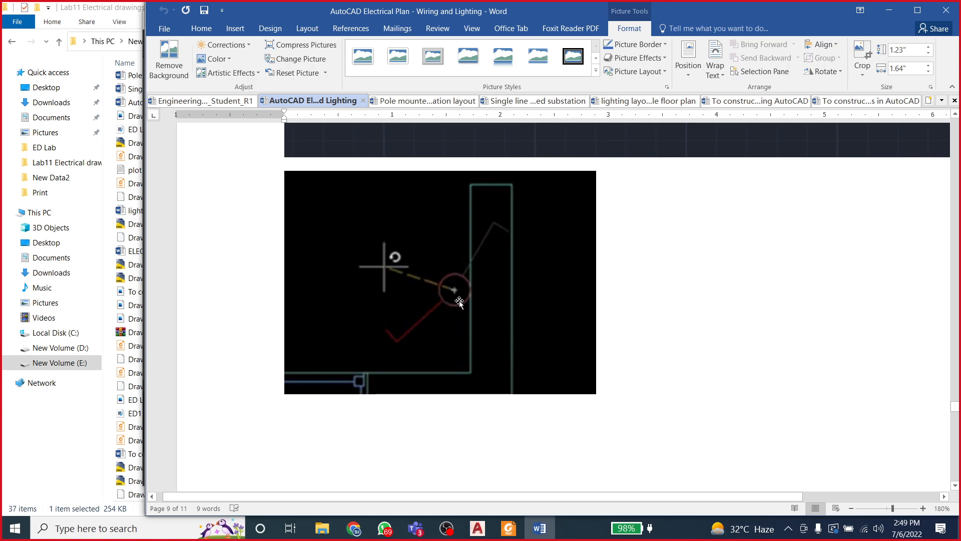
{"action": "scroll", "coordinate": [407, 336], "scroll_direction": "up", "scroll_amount": 3}
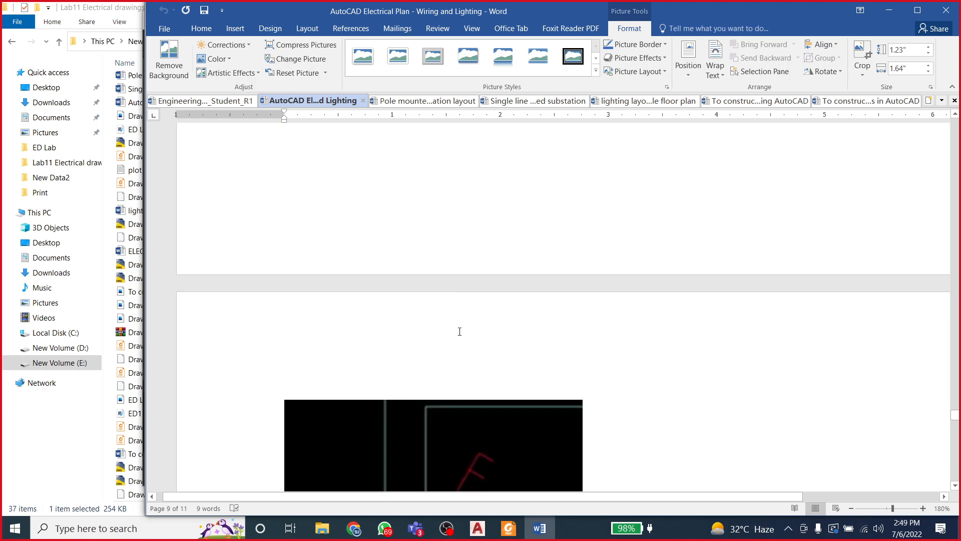
{"action": "scroll", "coordinate": [457, 329], "scroll_direction": "down", "scroll_amount": 5}
{"action": "scroll", "coordinate": [466, 337], "scroll_direction": "up", "scroll_amount": 3}
{"action": "scroll", "coordinate": [465, 338], "scroll_direction": "up", "scroll_amount": 15}
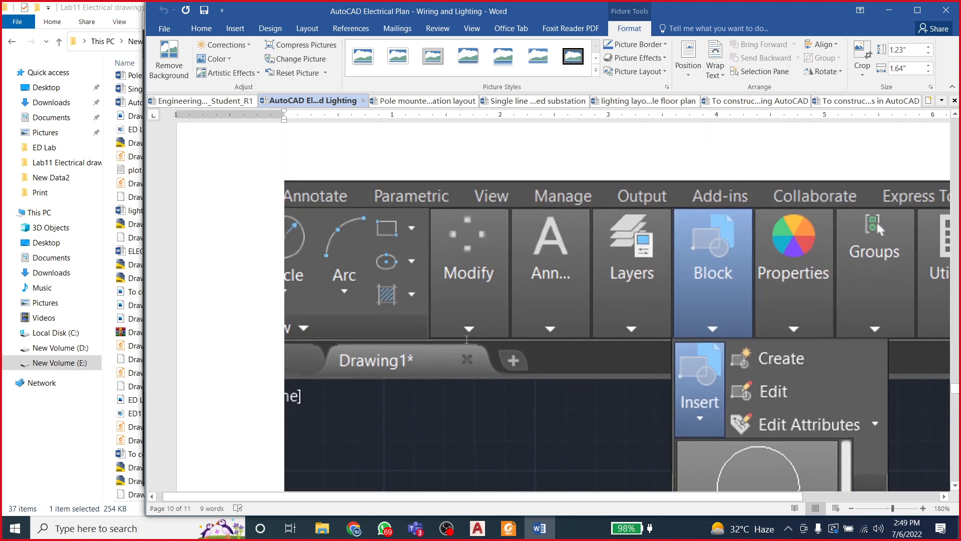
{"action": "scroll", "coordinate": [453, 340], "scroll_direction": "down", "scroll_amount": 3}
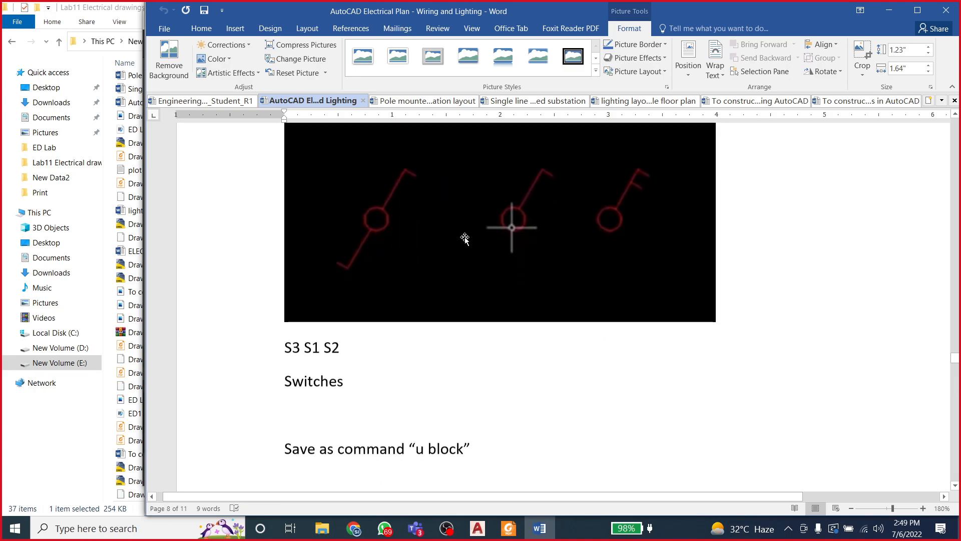
{"action": "scroll", "coordinate": [542, 192], "scroll_direction": "up", "scroll_amount": 1}
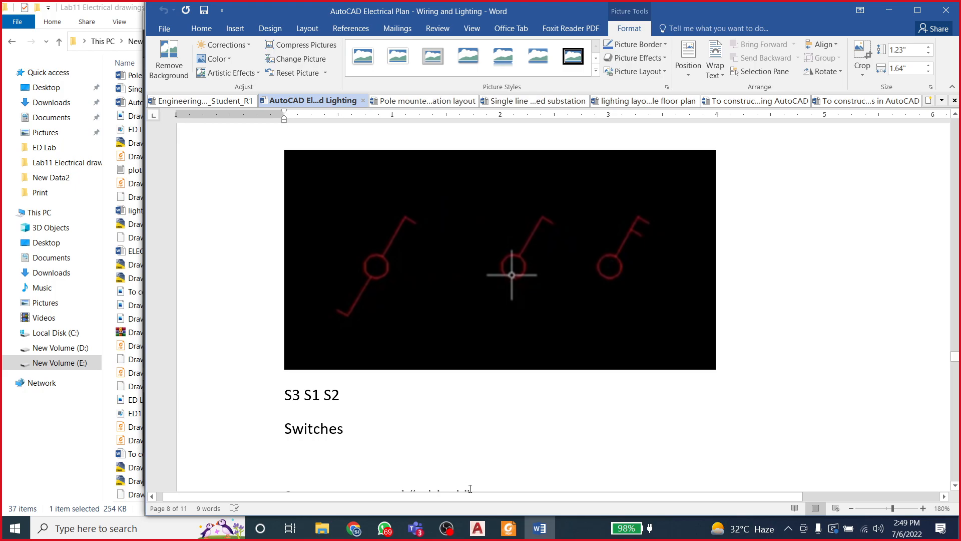
Step: Switch to AutoCAD and copy the fixture's small central circle, by its centre, into the open space right of the fixture
{"action": "left_click", "coordinate": [478, 528]}
{"action": "scroll", "coordinate": [428, 273], "scroll_direction": "up", "scroll_amount": 5}
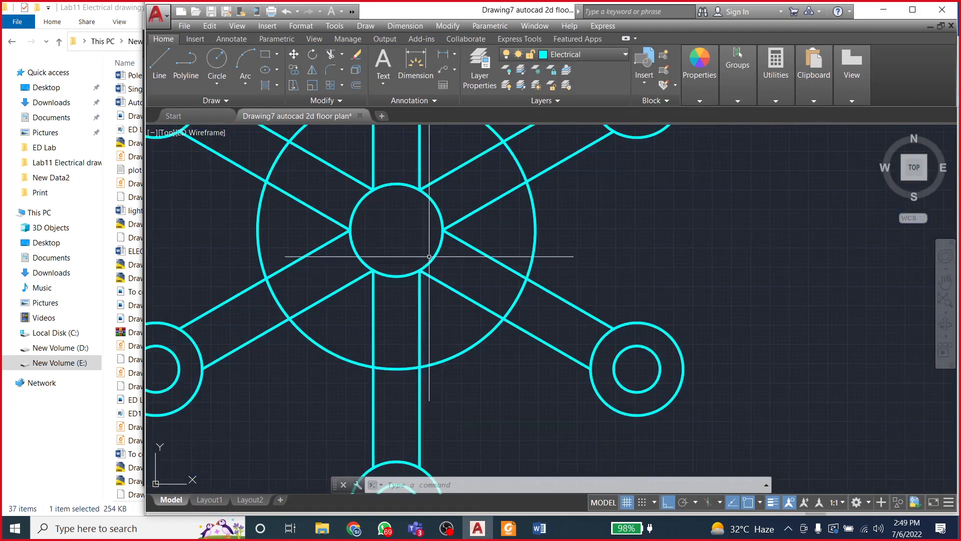
{"action": "left_click", "coordinate": [438, 251]}
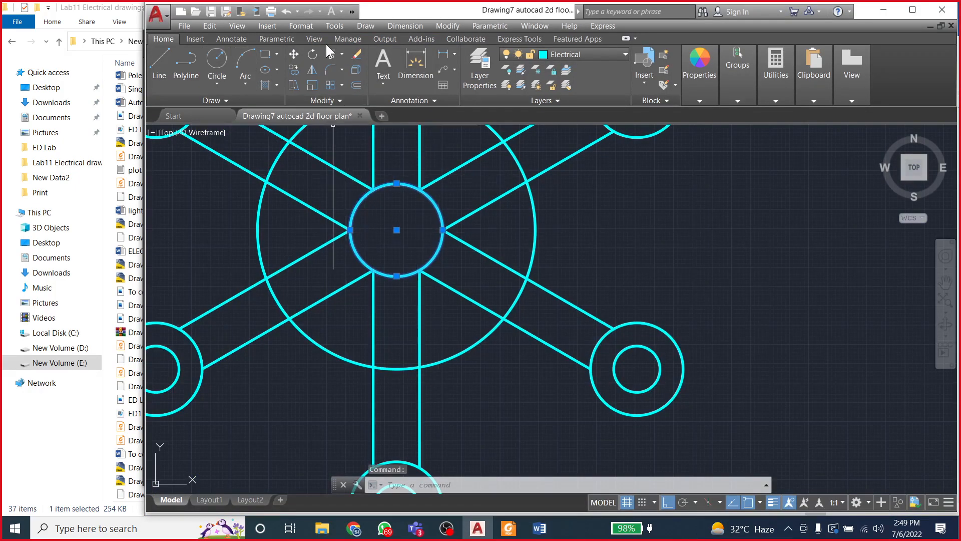
{"action": "left_click", "coordinate": [294, 70]}
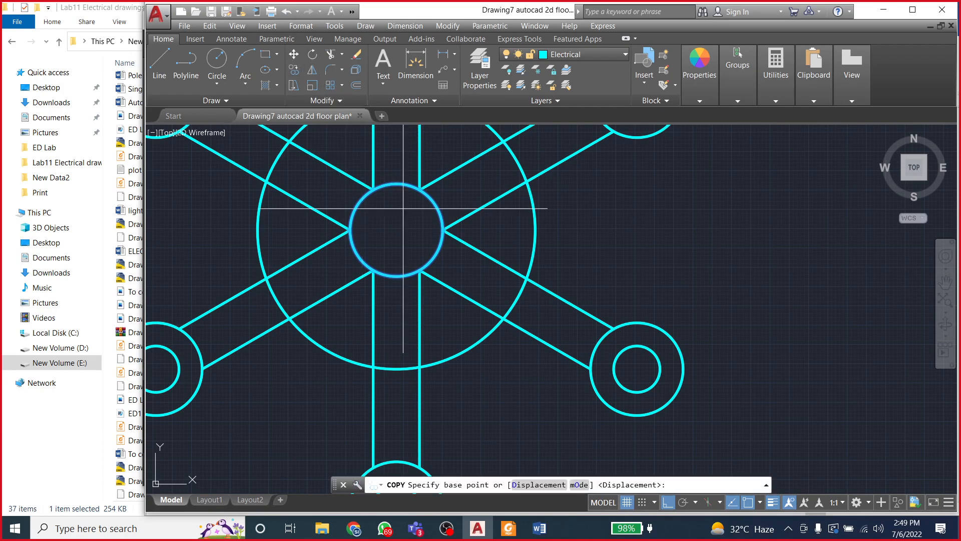
{"action": "left_click", "coordinate": [396, 230]}
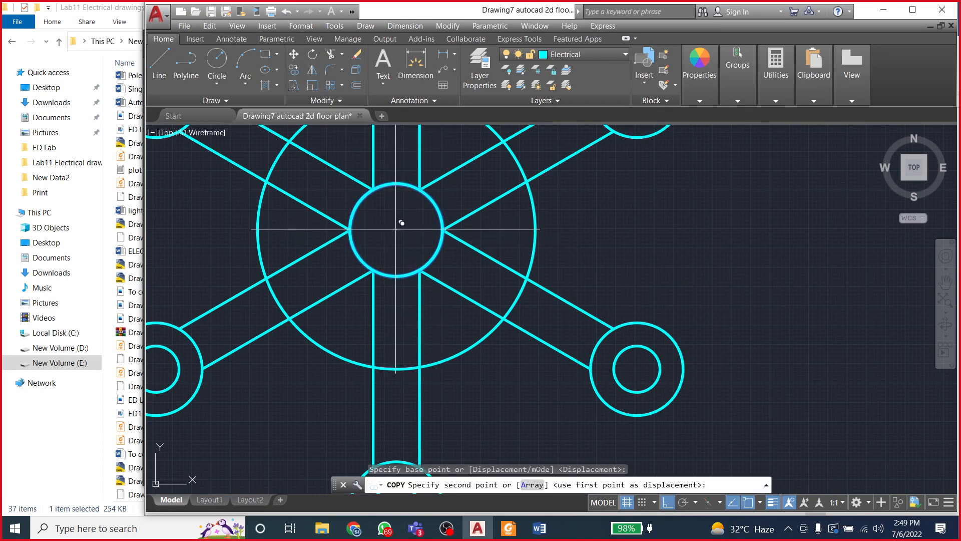
{"action": "scroll", "coordinate": [398, 229], "scroll_direction": "down", "scroll_amount": 4}
{"action": "left_click", "coordinate": [690, 240]}
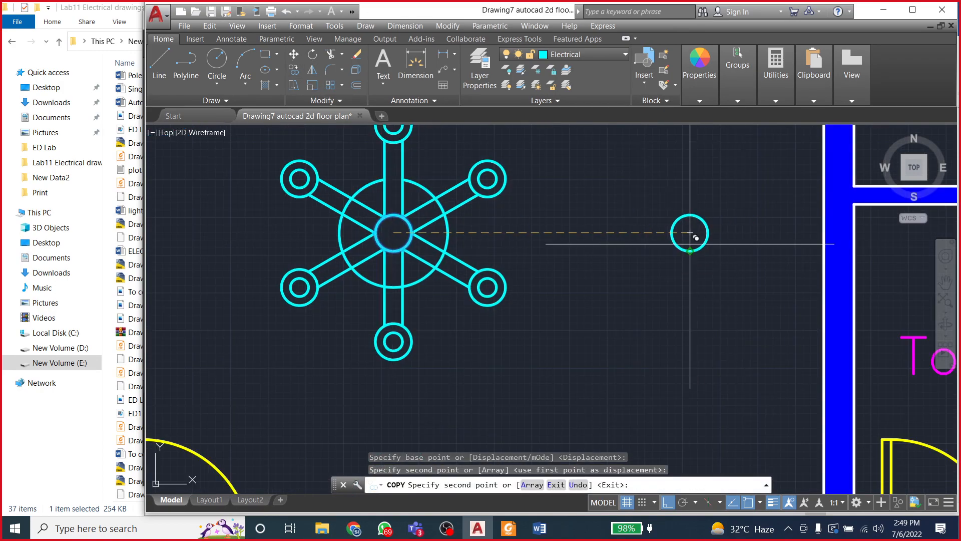
{"action": "key", "text": "Escape"}
{"action": "key", "text": "Escape"}
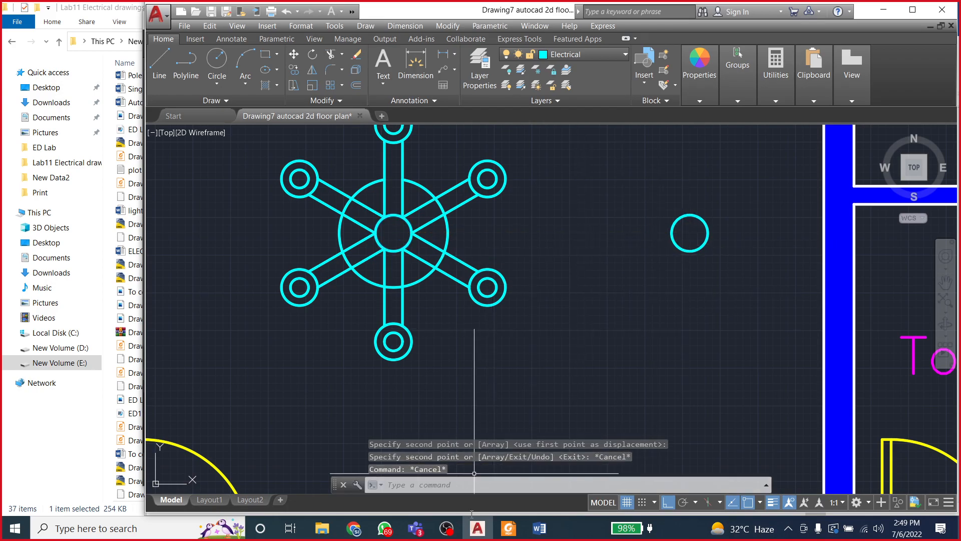
Step: Compare the copied circle with the switch symbols in the Word reference and return to the AutoCAD drawing
{"action": "left_click", "coordinate": [477, 528]}
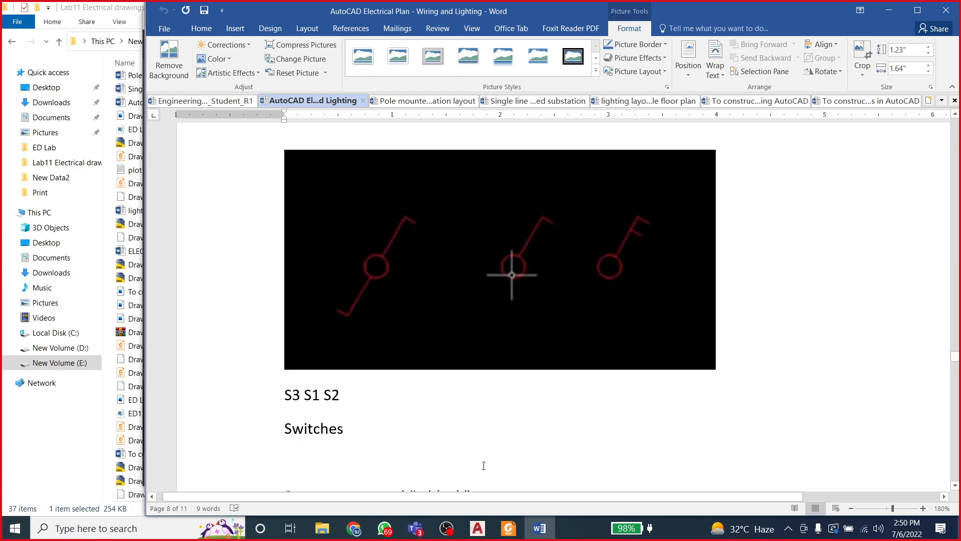
{"action": "left_click", "coordinate": [476, 528]}
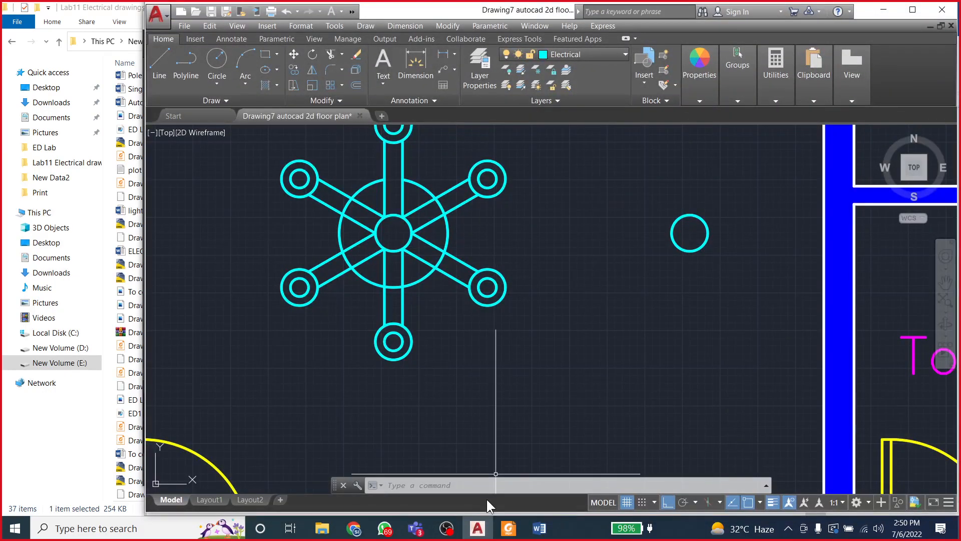
{"action": "left_click", "coordinate": [478, 529]}
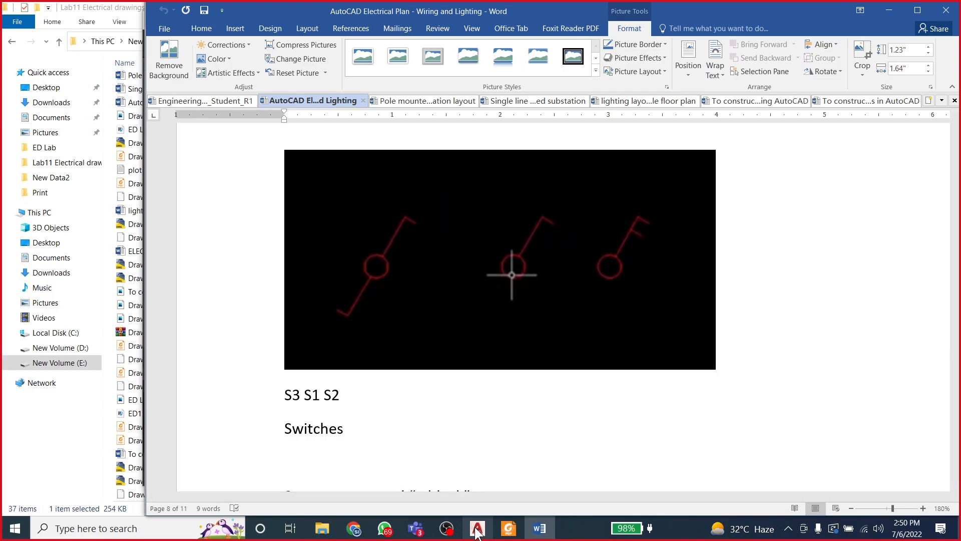
{"action": "left_click", "coordinate": [477, 531]}
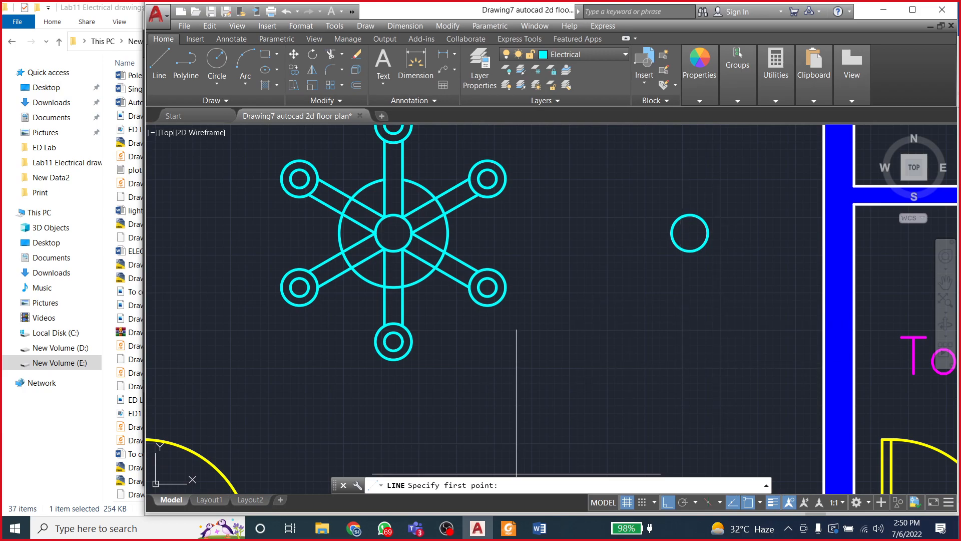
{"action": "left_click", "coordinate": [478, 530]}
{"action": "left_click", "coordinate": [478, 529]}
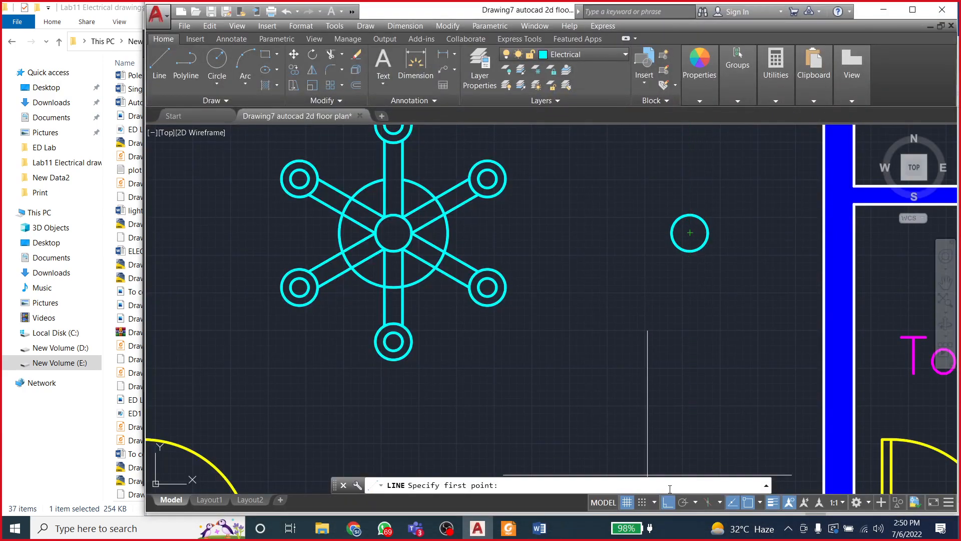
Step: Start a line at the copied circle's centre with ortho mode off
{"action": "left_click", "coordinate": [670, 508]}
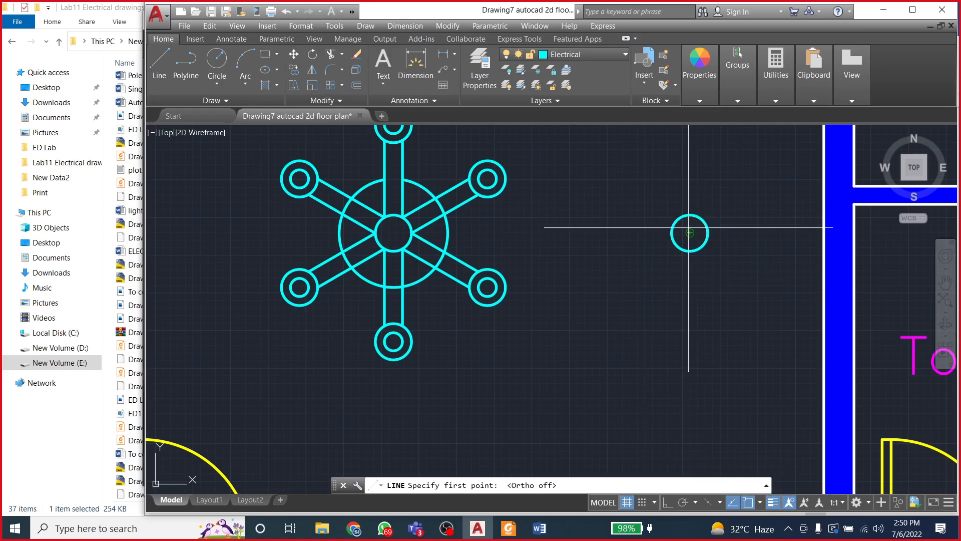
{"action": "scroll", "coordinate": [714, 229], "scroll_direction": "up", "scroll_amount": 2}
{"action": "scroll", "coordinate": [714, 230], "scroll_direction": "up", "scroll_amount": 2}
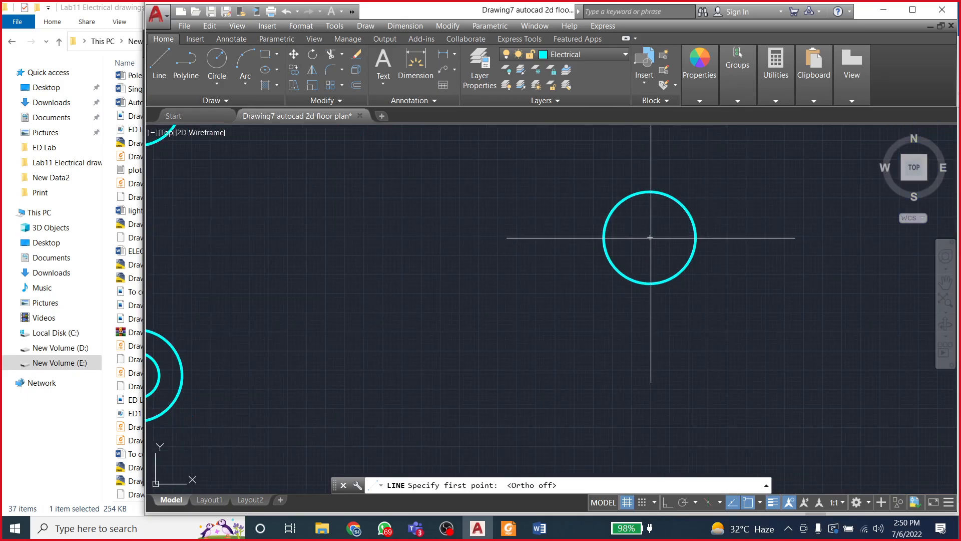
{"action": "left_click", "coordinate": [649, 237]}
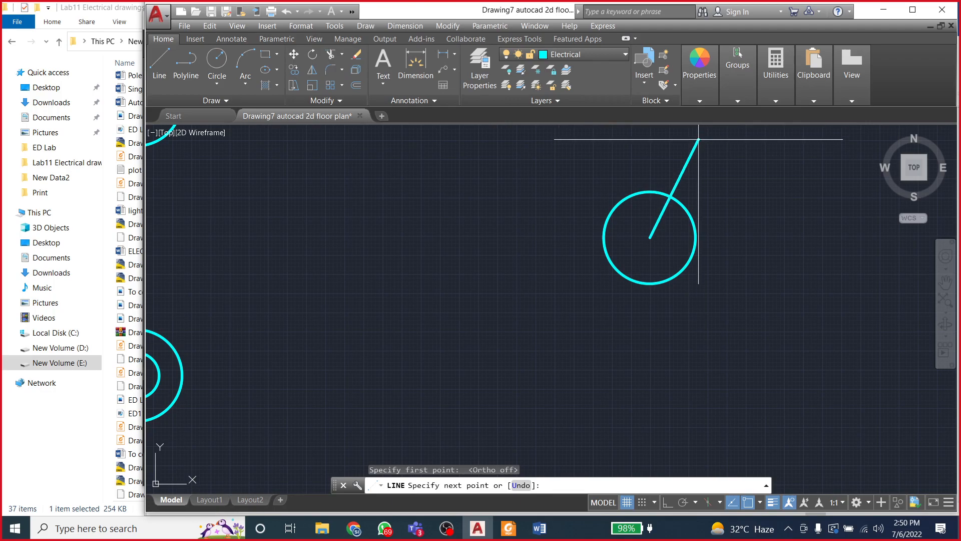
{"action": "scroll", "coordinate": [698, 140], "scroll_direction": "down", "scroll_amount": 4}
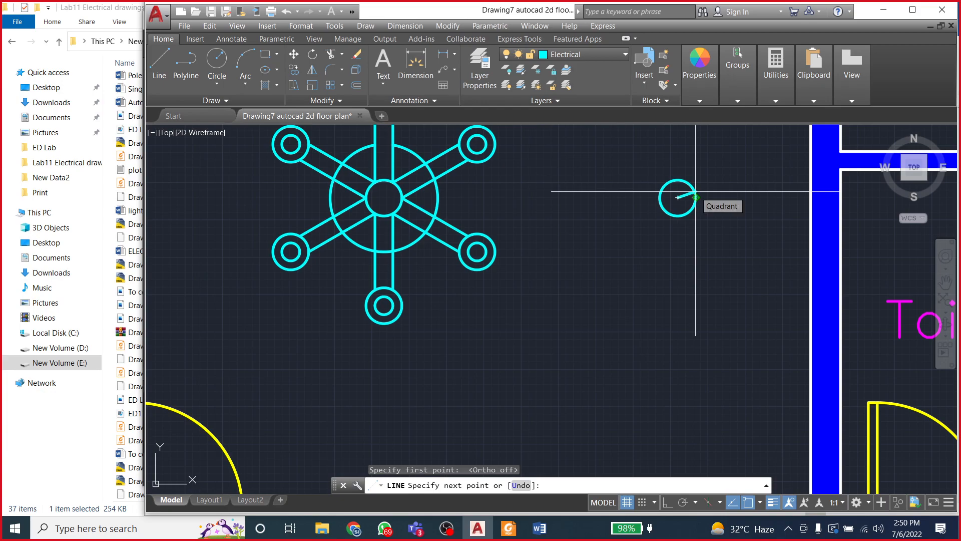
{"action": "scroll", "coordinate": [691, 173], "scroll_direction": "up", "scroll_amount": 2}
{"action": "scroll", "coordinate": [691, 176], "scroll_direction": "down", "scroll_amount": 2}
{"action": "scroll", "coordinate": [693, 178], "scroll_direction": "down", "scroll_amount": 2}
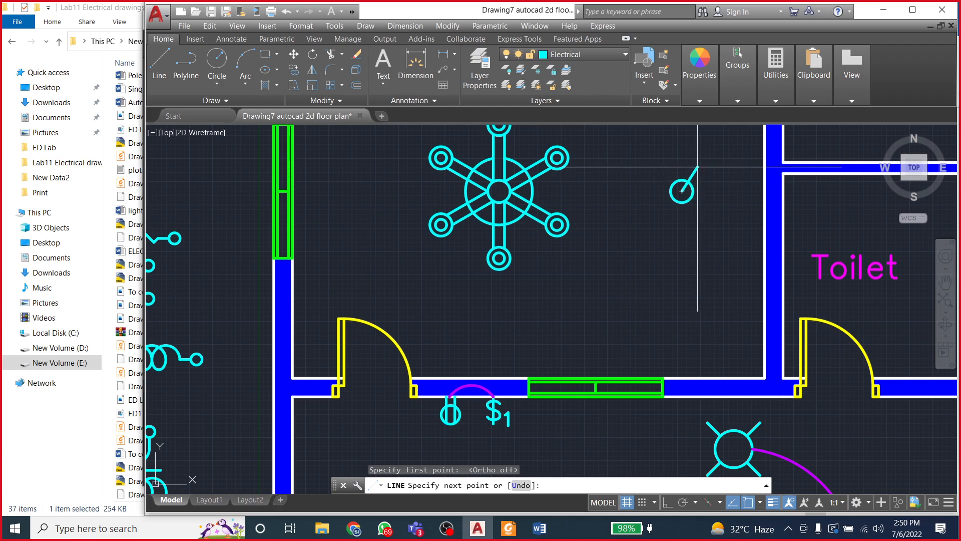
{"action": "scroll", "coordinate": [702, 154], "scroll_direction": "up", "scroll_amount": 2}
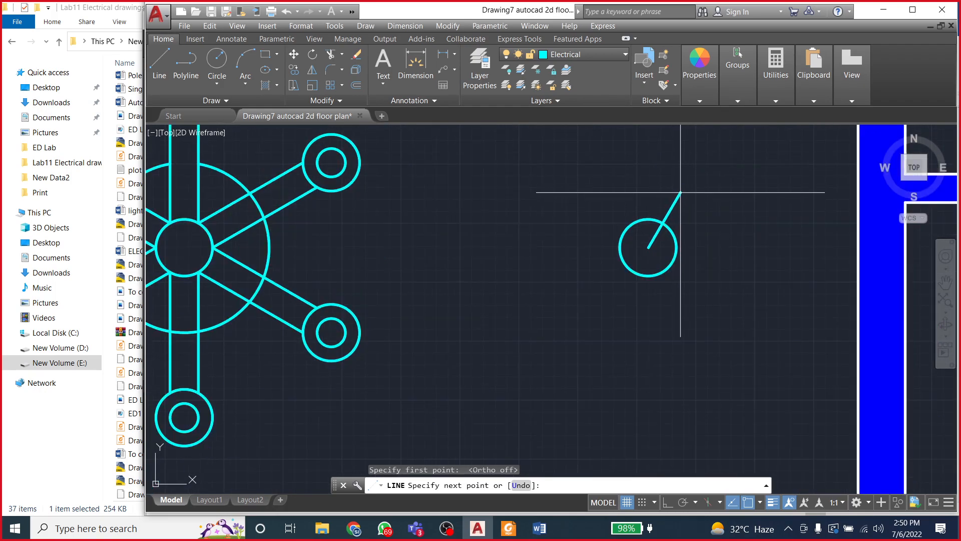
Step: Try a 6-inch line segment at 60 degrees from the copied circle's centre, and undo it
{"action": "type", "text": "@"}
{"action": "type", "text": "6<60"}
{"action": "key", "text": "Return"}
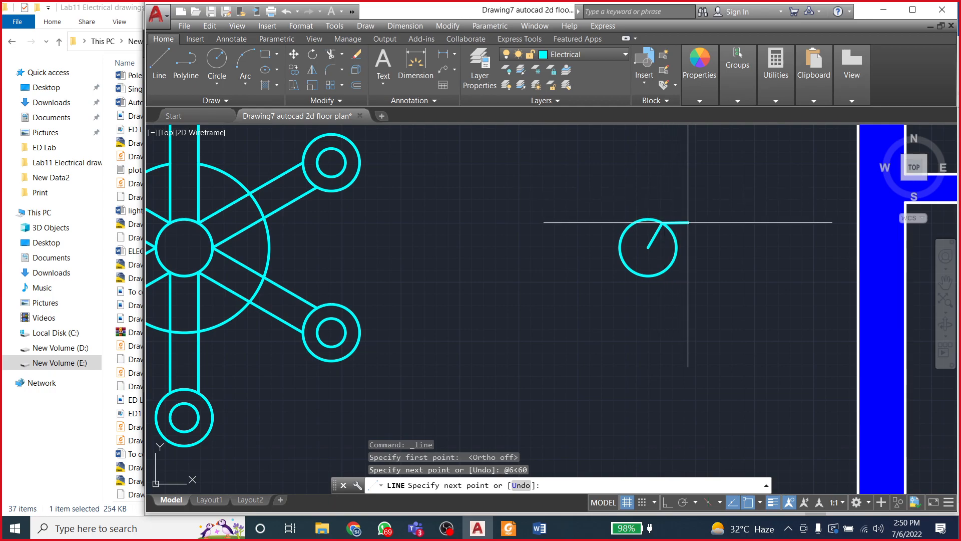
{"action": "key", "text": "ctrl+z"}
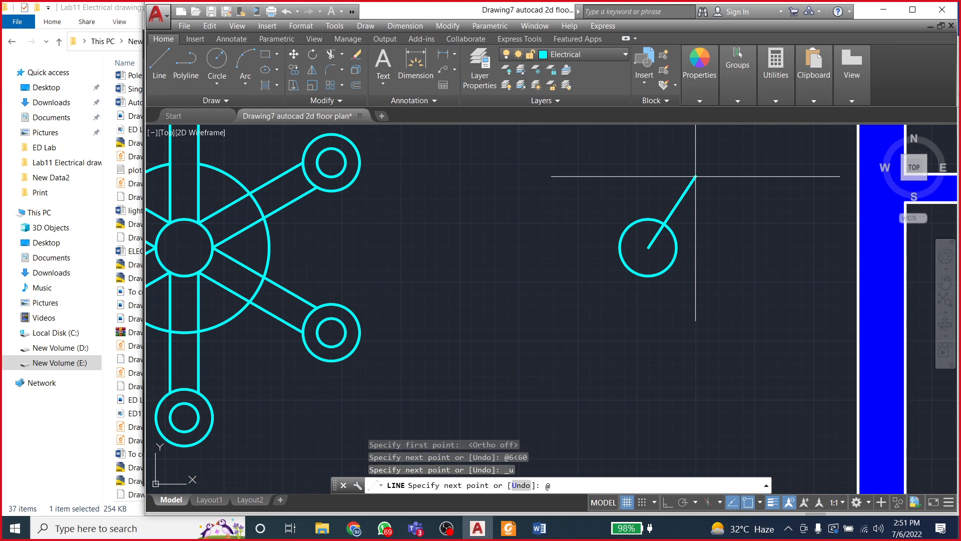
Step: Draw the switch symbol's arm from the circle's centre, 12 inches long at 60 degrees
{"action": "type", "text": "<60"}
{"action": "key", "text": "Return"}
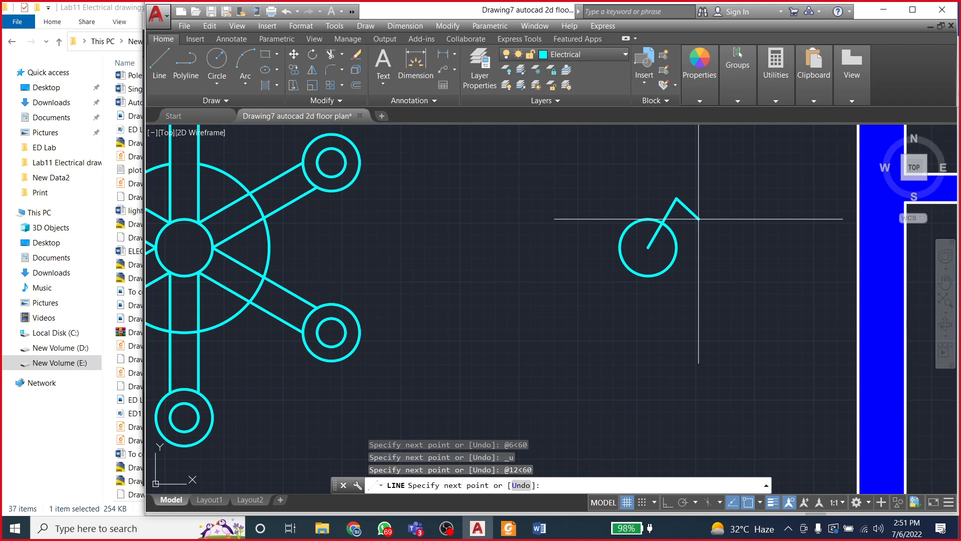
Step: Try a 6-inch hook segment at 315 degrees from the arm's outer end, and delete it
{"action": "type", "text": "@"}
{"action": "type", "text": "315"}
{"action": "key", "text": "Return"}
{"action": "key", "text": "Escape"}
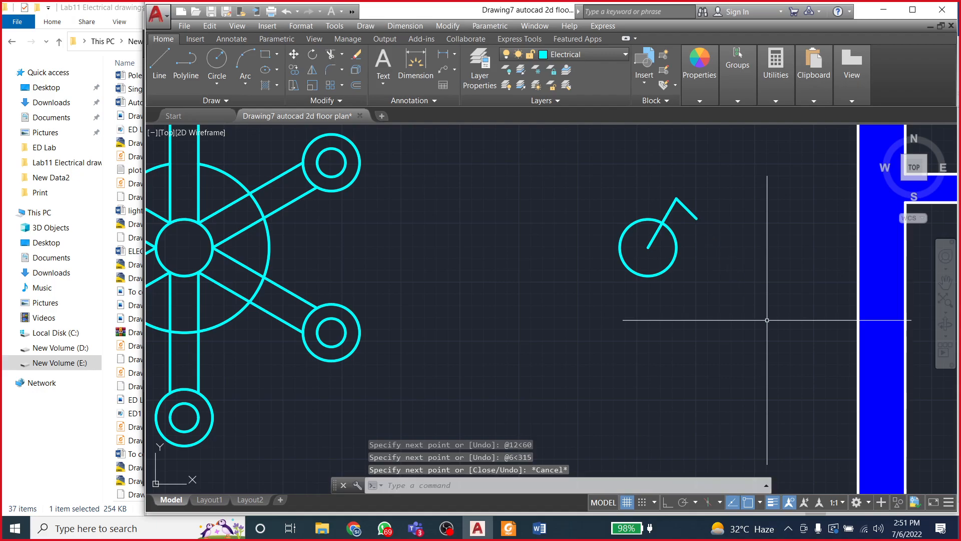
{"action": "scroll", "coordinate": [736, 280], "scroll_direction": "up", "scroll_amount": 2}
{"action": "scroll", "coordinate": [653, 340], "scroll_direction": "down", "scroll_amount": 2}
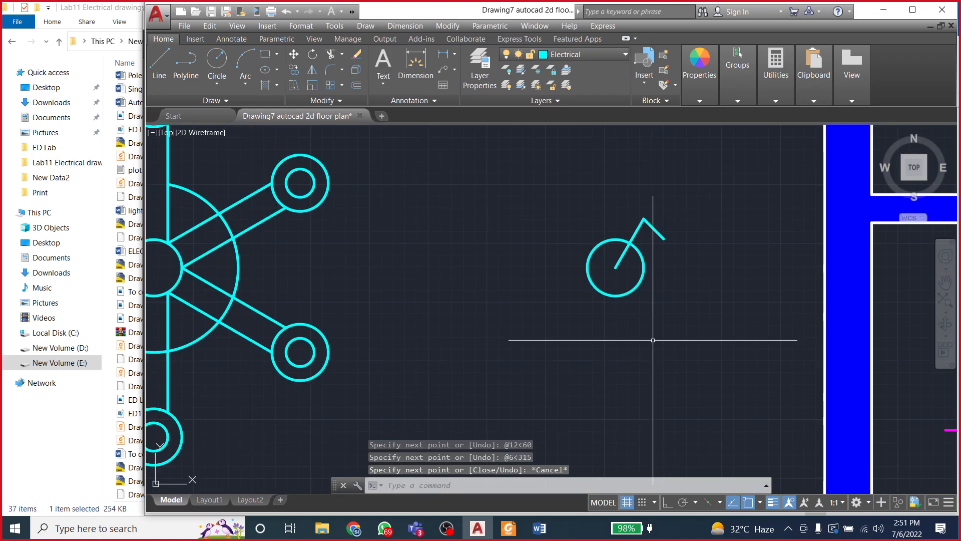
{"action": "left_click", "coordinate": [659, 234]}
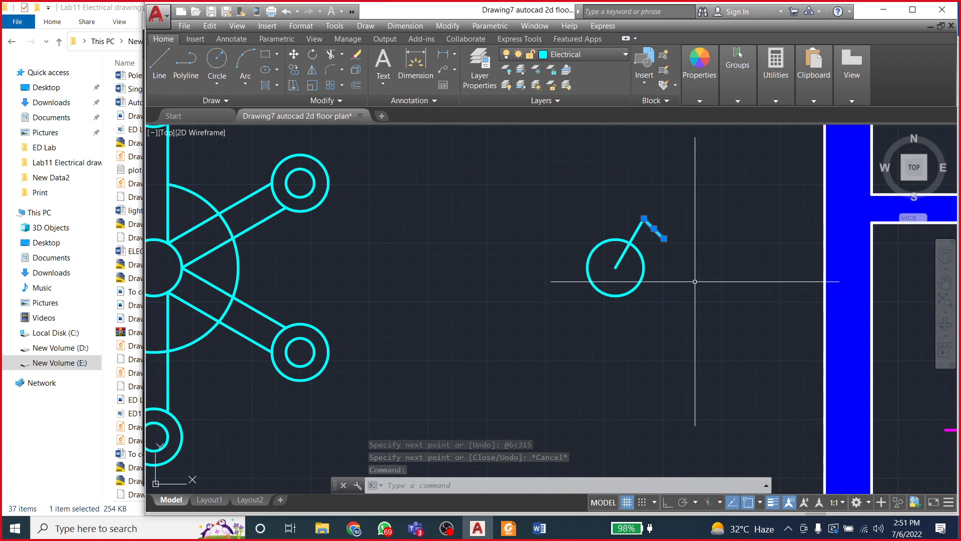
{"action": "key", "text": "Delete"}
Step: Draw a 6-inch hook line at 330 degrees from the outer end of the switch arm
{"action": "left_click", "coordinate": [159, 67]}
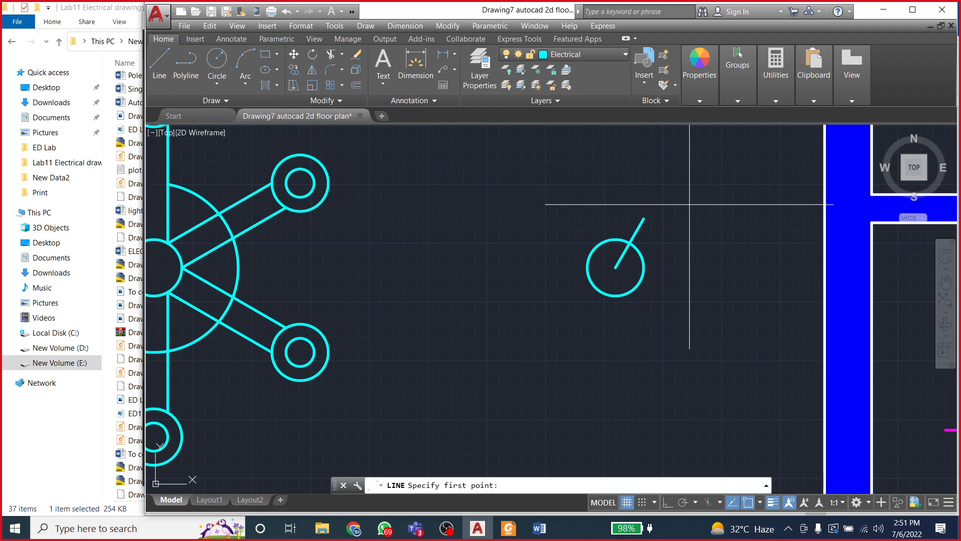
{"action": "left_click", "coordinate": [644, 218]}
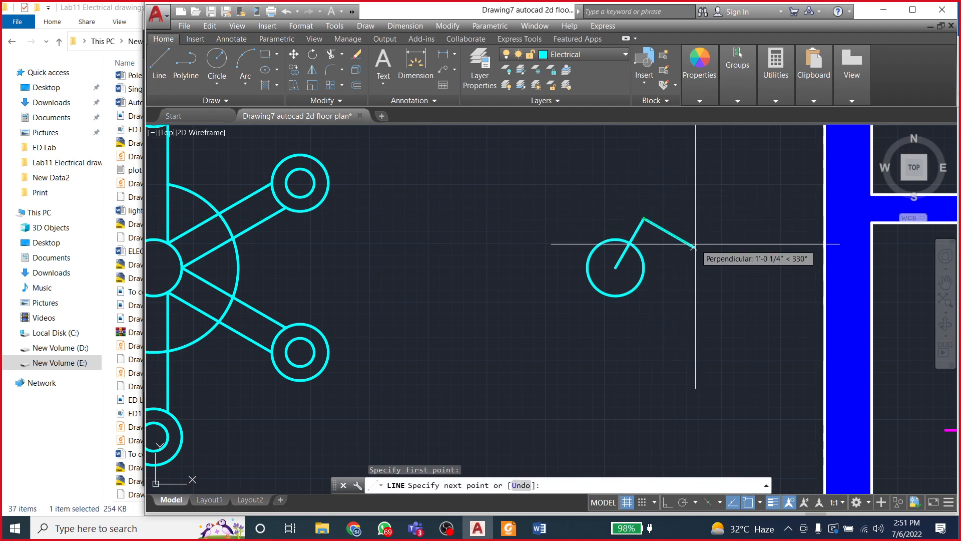
{"action": "type", "text": "@6<"}
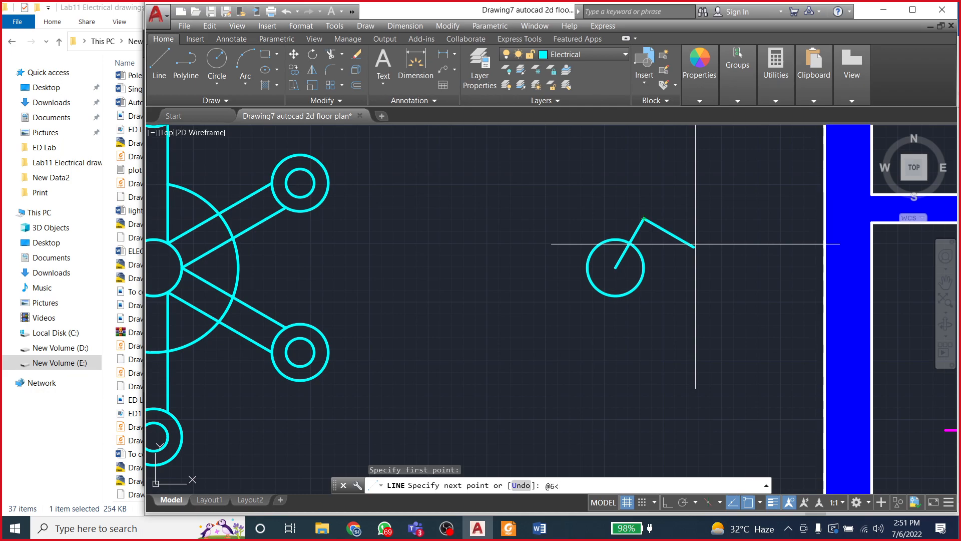
{"action": "type", "text": "330"}
{"action": "key", "text": "Return"}
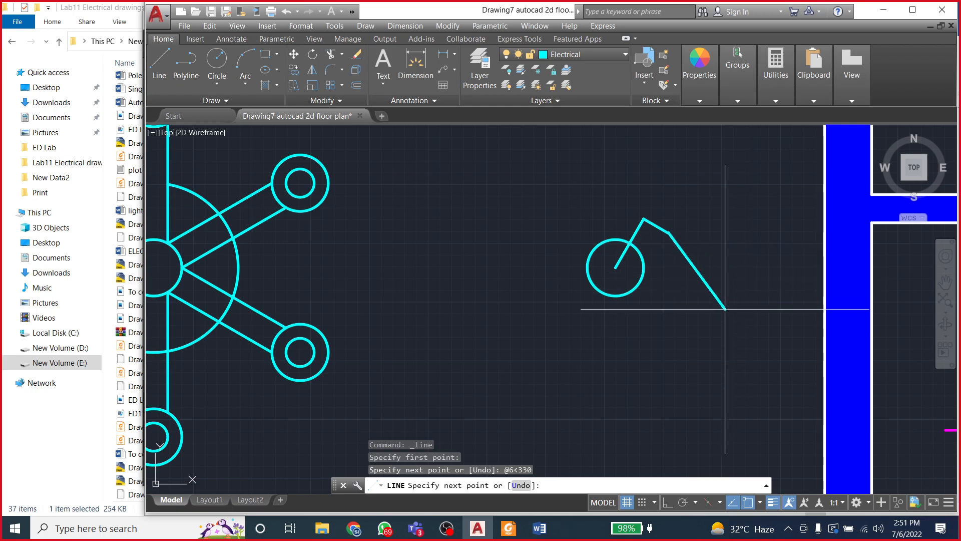
{"action": "key", "text": "Escape"}
{"action": "scroll", "coordinate": [671, 328], "scroll_direction": "down", "scroll_amount": 3}
{"action": "scroll", "coordinate": [647, 291], "scroll_direction": "up", "scroll_amount": 3}
{"action": "left_click", "coordinate": [654, 222]}
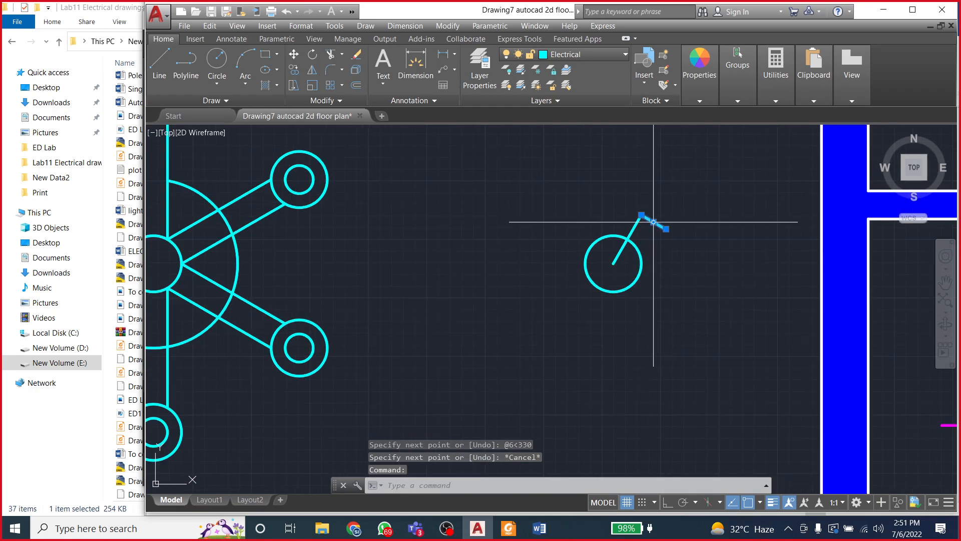
{"action": "left_click", "coordinate": [633, 230]}
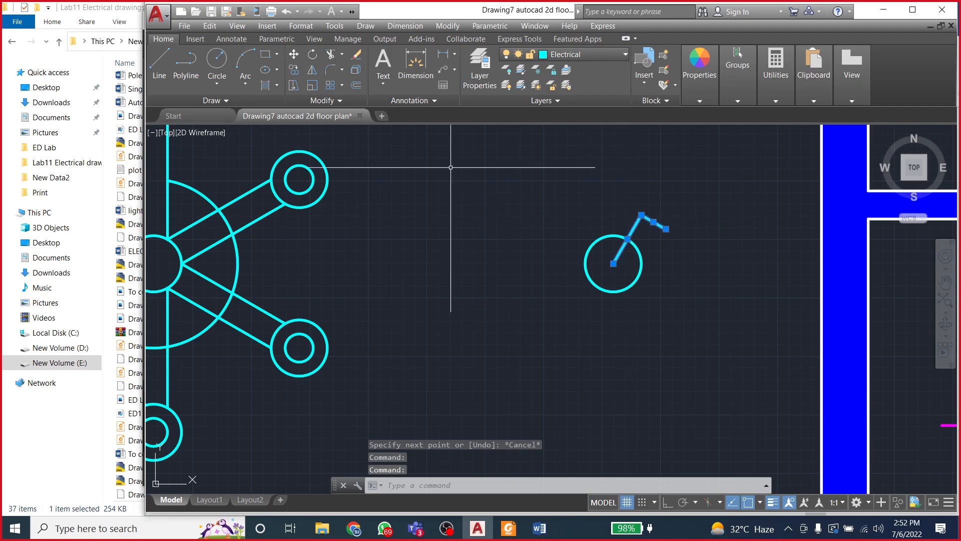
{"action": "left_click", "coordinate": [312, 70]}
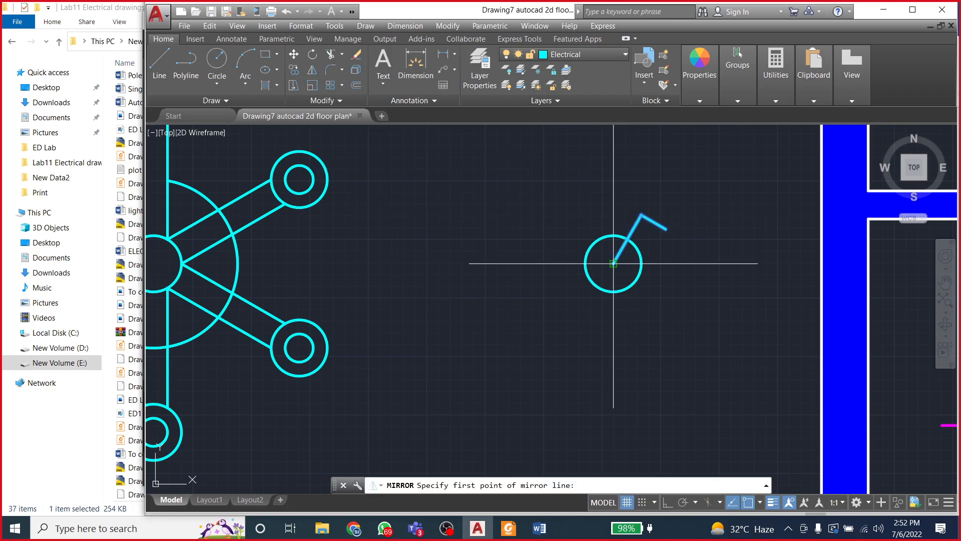
{"action": "left_click", "coordinate": [613, 264]}
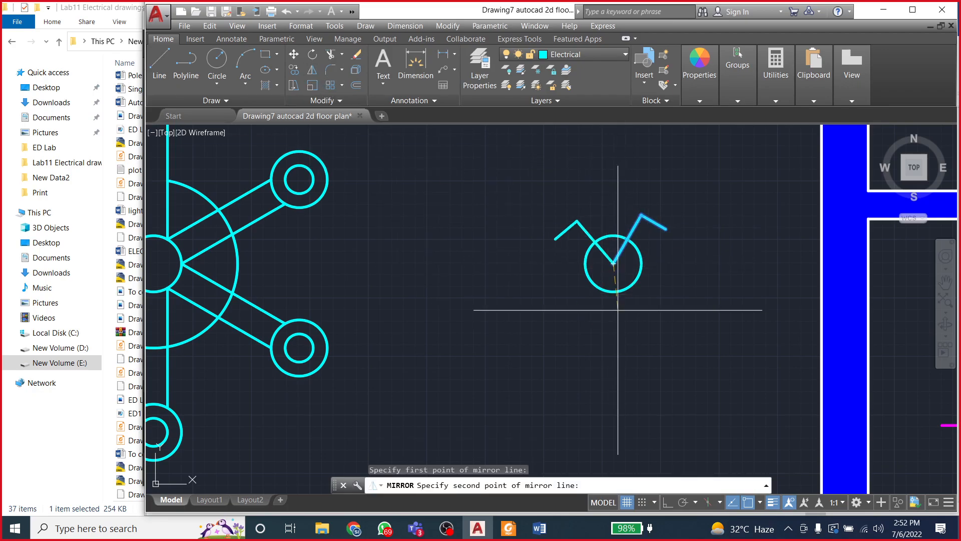
{"action": "left_click", "coordinate": [668, 502]}
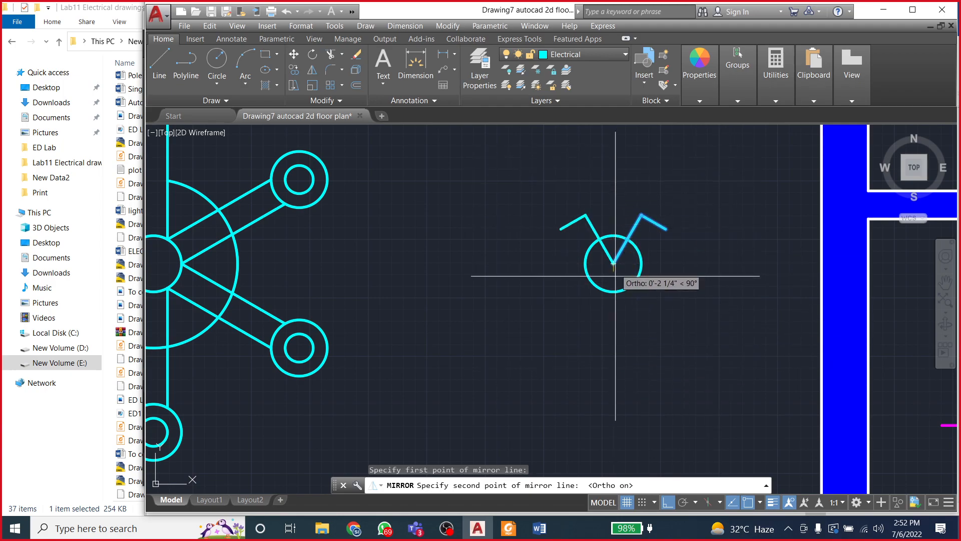
{"action": "key", "text": "Escape"}
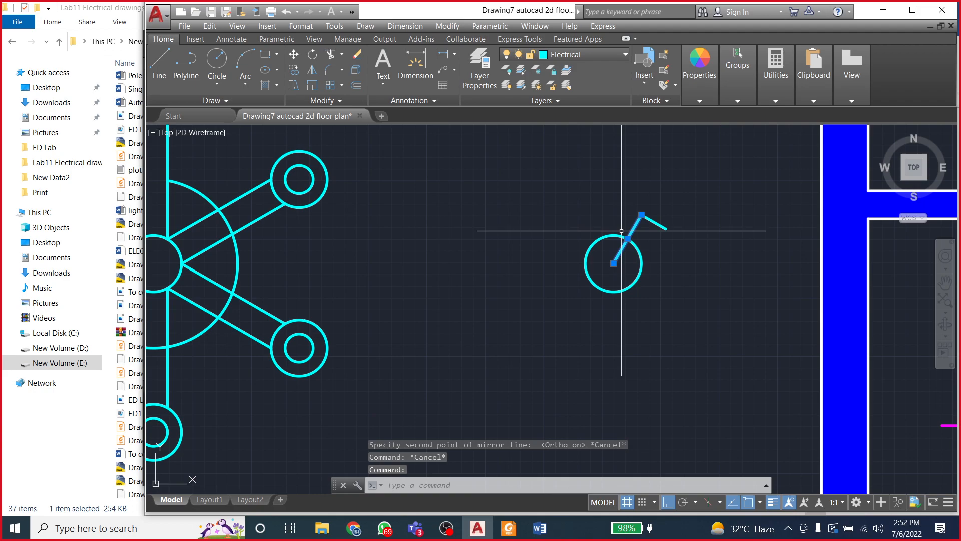
Step: Copy the switch symbol's arm from its outer end to the circle's centre, extending it through the opposite side
{"action": "left_click", "coordinate": [293, 69]}
{"action": "left_click", "coordinate": [642, 215]}
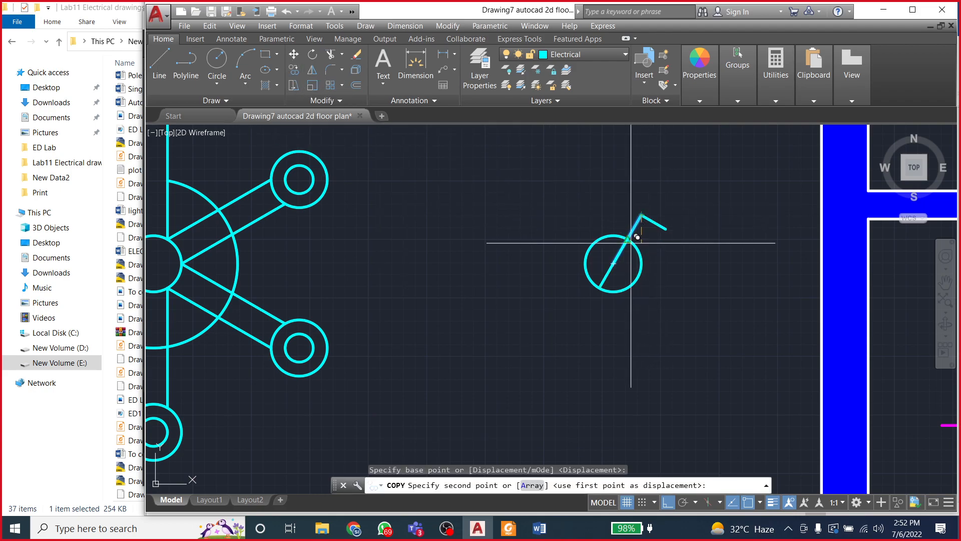
{"action": "left_click", "coordinate": [613, 263]}
{"action": "key", "text": "Escape"}
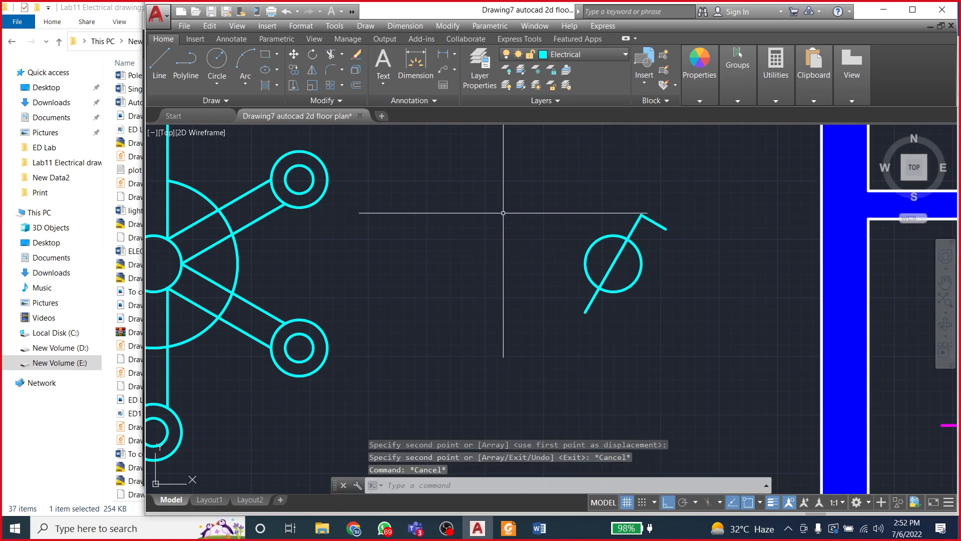
Step: Copy the hook line by its free end onto the lower end of the copied arm
{"action": "left_click", "coordinate": [654, 223]}
{"action": "left_click", "coordinate": [294, 69]}
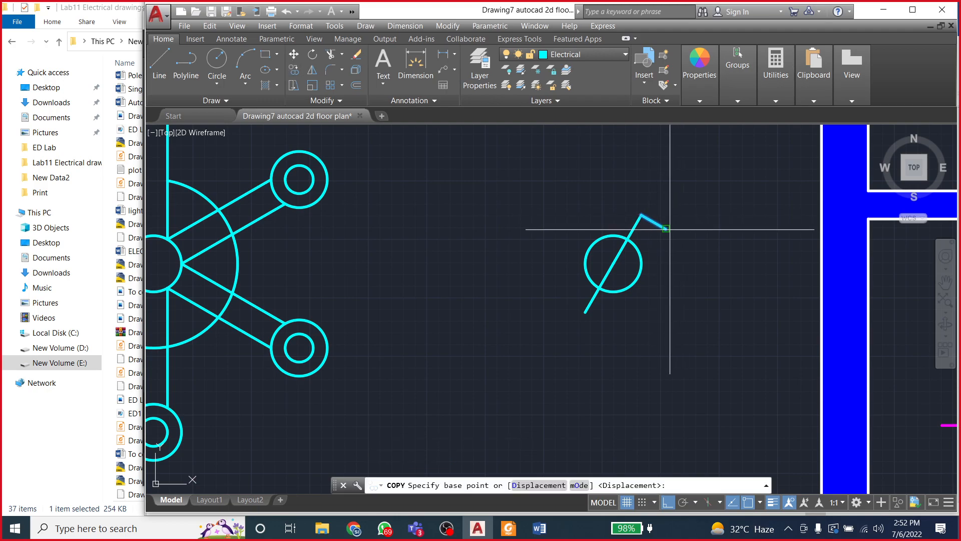
{"action": "left_click", "coordinate": [666, 229]}
{"action": "left_click", "coordinate": [586, 312]}
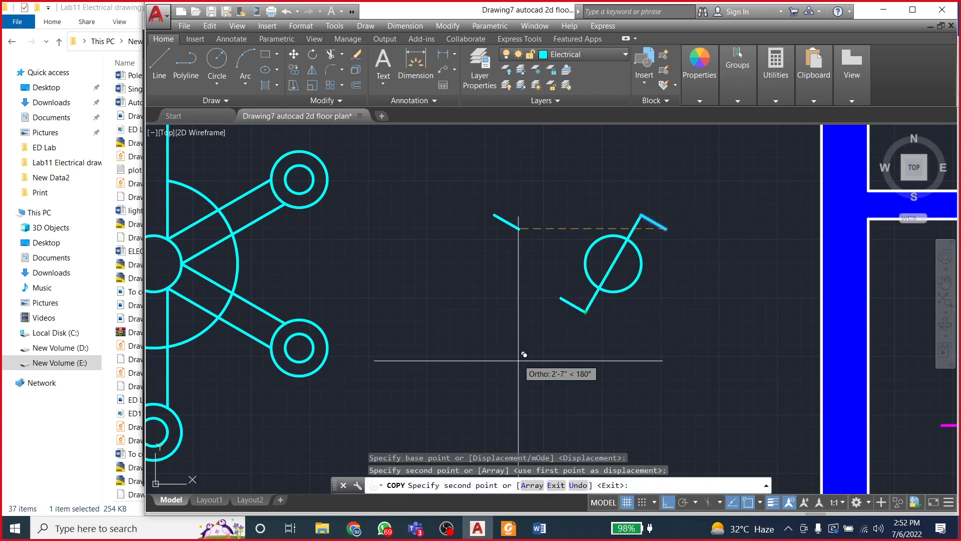
{"action": "key", "text": "Escape"}
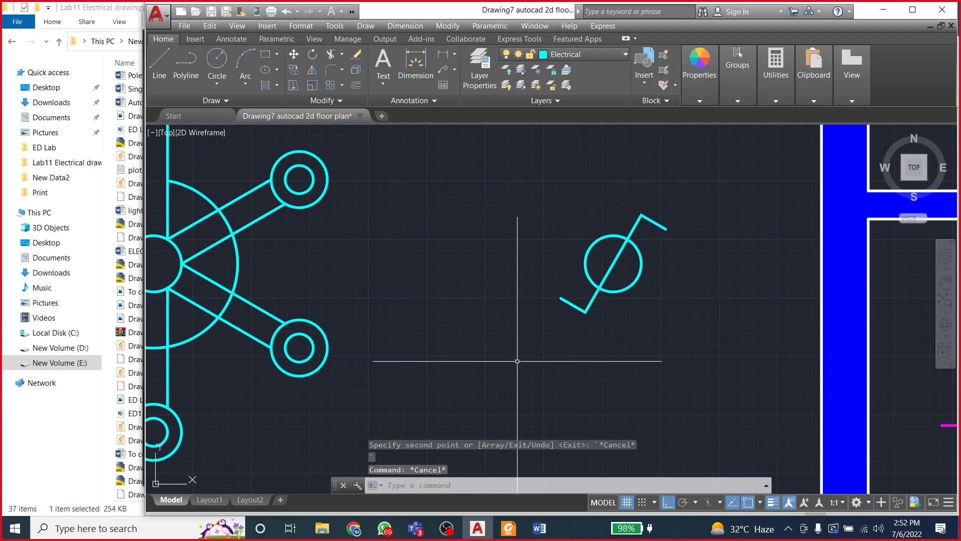
Step: Trim away both arm segments inside the switch symbol's circle
{"action": "left_click", "coordinate": [331, 54]}
{"action": "key", "text": "Return"}
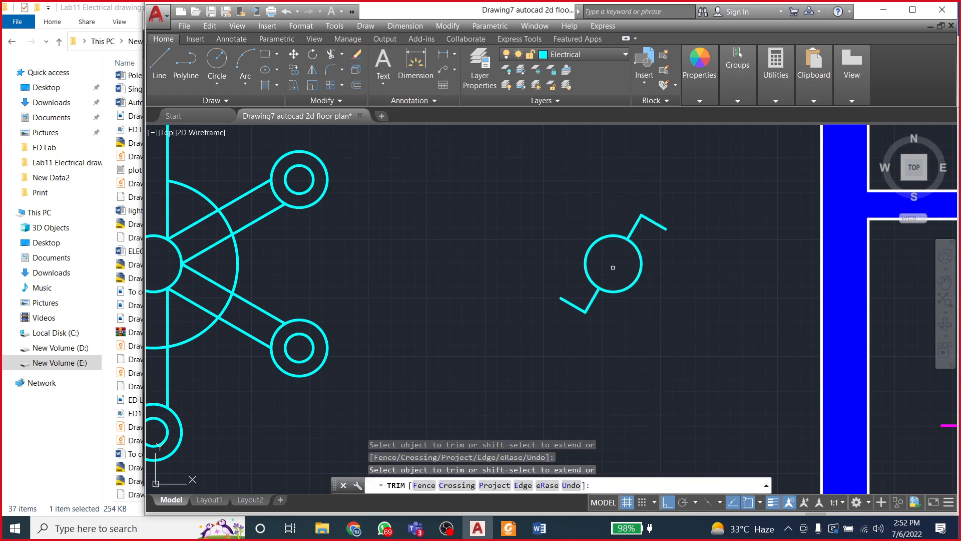
{"action": "key", "text": "Escape"}
{"action": "scroll", "coordinate": [468, 310], "scroll_direction": "down", "scroll_amount": 2}
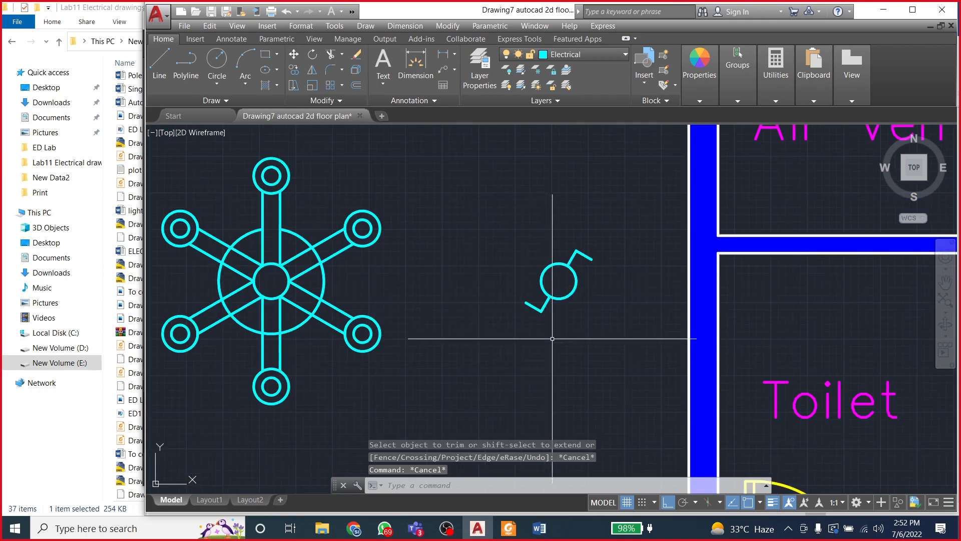
Step: Lengthen the upper arm by copying its segment twice, end to end, outward from the circle
{"action": "left_click", "coordinate": [482, 532]}
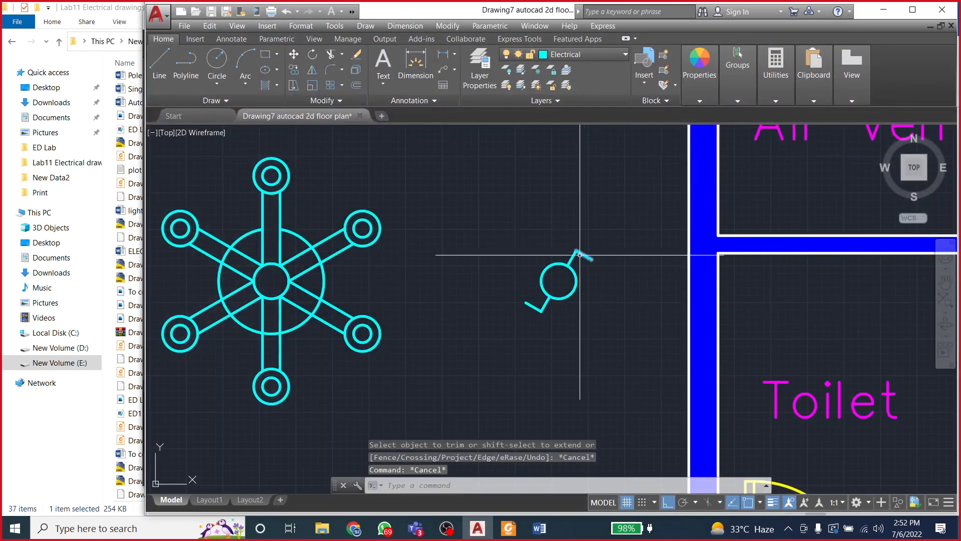
{"action": "scroll", "coordinate": [570, 258], "scroll_direction": "up", "scroll_amount": 6}
{"action": "left_click", "coordinate": [557, 255]}
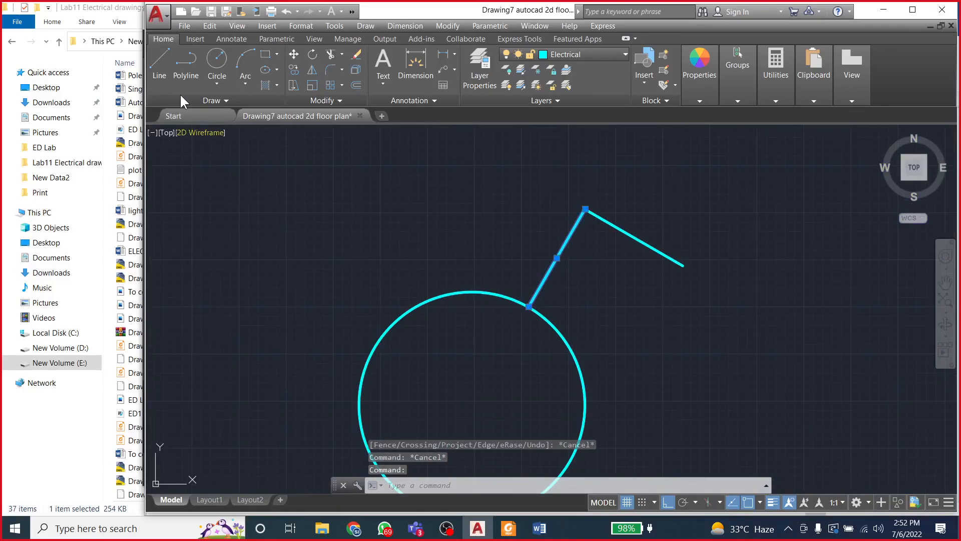
{"action": "left_click", "coordinate": [294, 70]}
{"action": "left_click", "coordinate": [528, 304]}
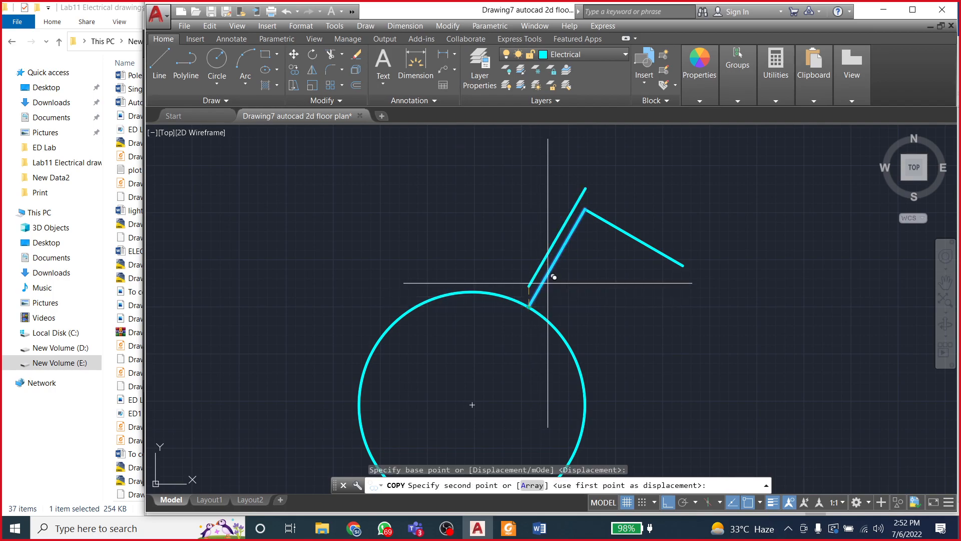
{"action": "left_click", "coordinate": [585, 208]}
{"action": "scroll", "coordinate": [585, 213], "scroll_direction": "down", "scroll_amount": 4}
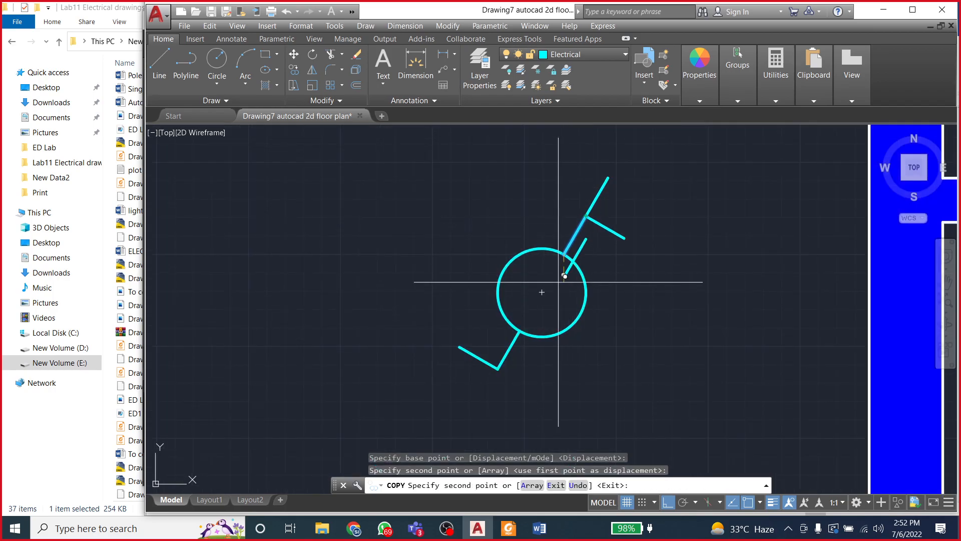
{"action": "left_click", "coordinate": [609, 178]}
{"action": "key", "text": "Escape"}
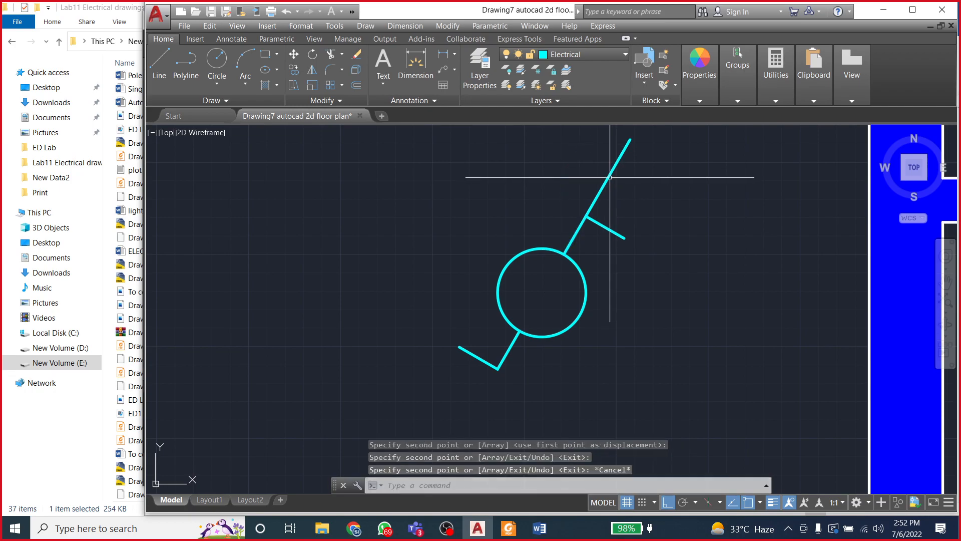
{"action": "key", "text": "Escape"}
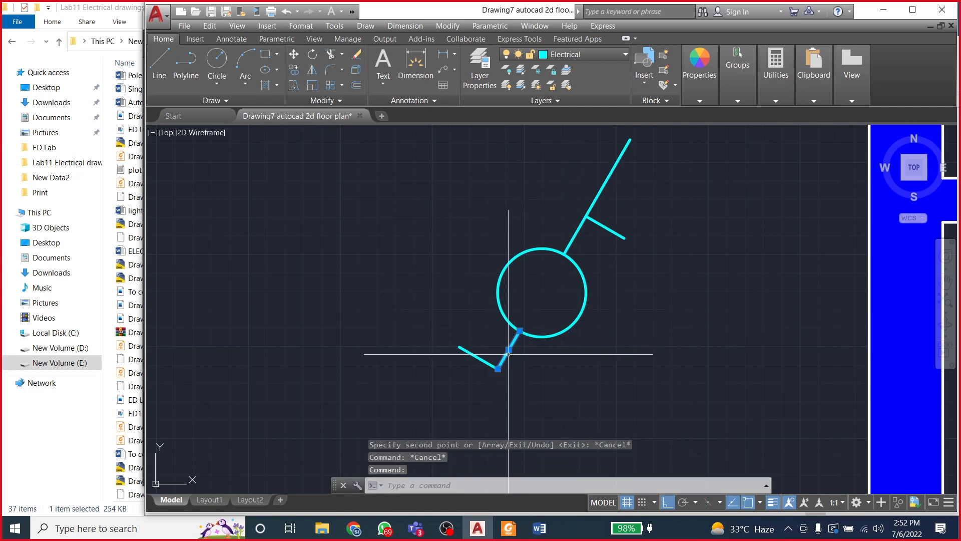
Step: Lengthen the lower arm by copying its segment twice, end to end, away from the circle
{"action": "type", "text": "co"}
{"action": "key", "text": "Return"}
{"action": "scroll", "coordinate": [516, 325], "scroll_direction": "up", "scroll_amount": 4}
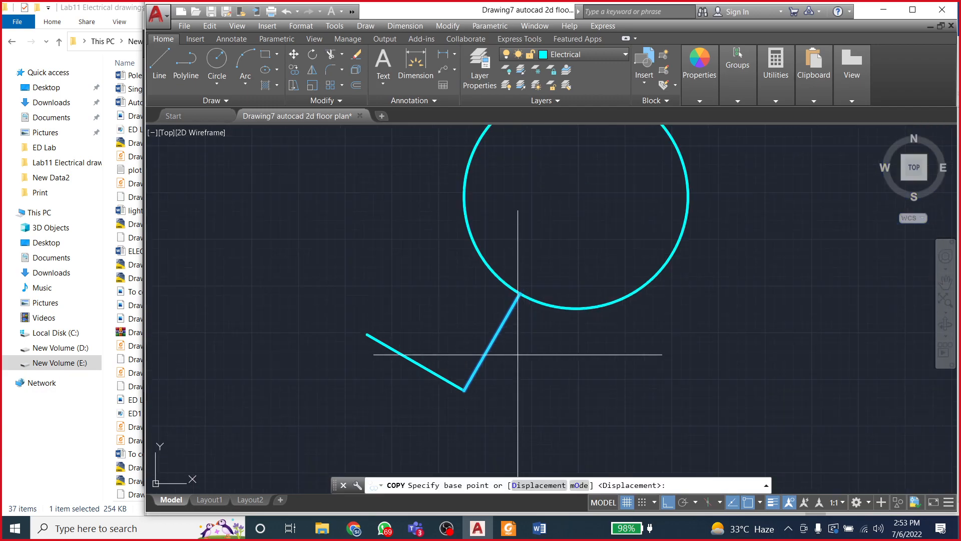
{"action": "left_click", "coordinate": [467, 391]}
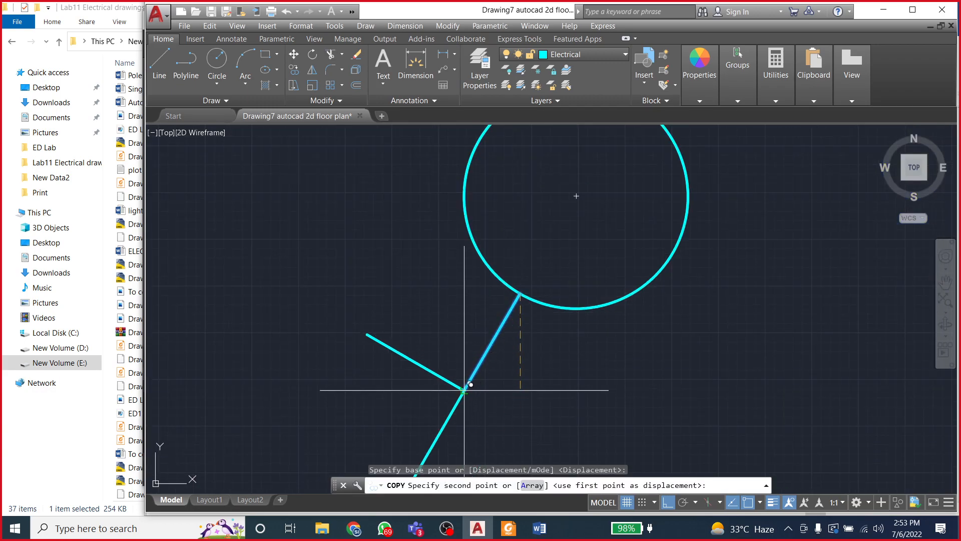
{"action": "left_click", "coordinate": [465, 389]}
{"action": "scroll", "coordinate": [554, 313], "scroll_direction": "down", "scroll_amount": 2}
{"action": "left_click", "coordinate": [467, 416]}
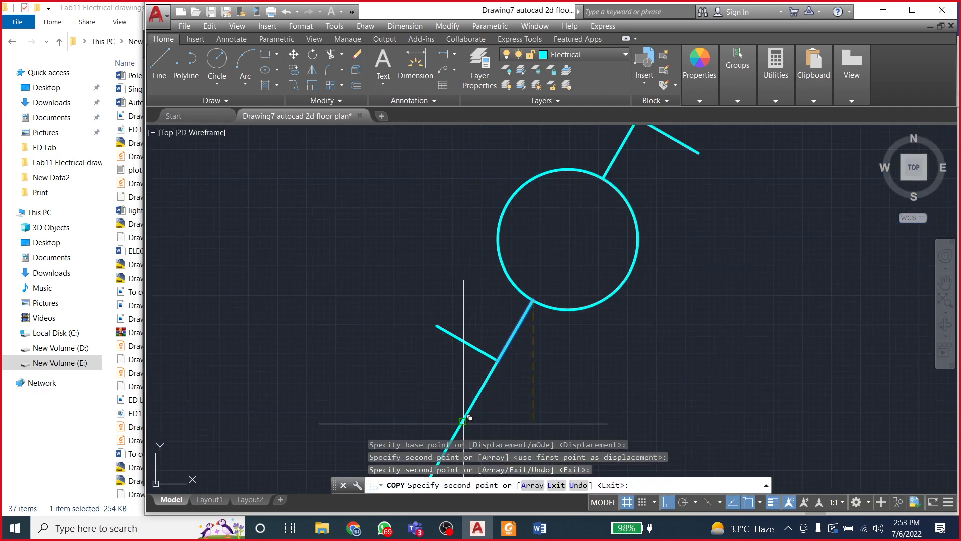
{"action": "scroll", "coordinate": [459, 346], "scroll_direction": "down", "scroll_amount": 2}
{"action": "key", "text": "Escape"}
{"action": "key", "text": "Escape"}
Step: Move the lower hook line to the outer end of the lengthened lower arm
{"action": "left_click", "coordinate": [460, 346]}
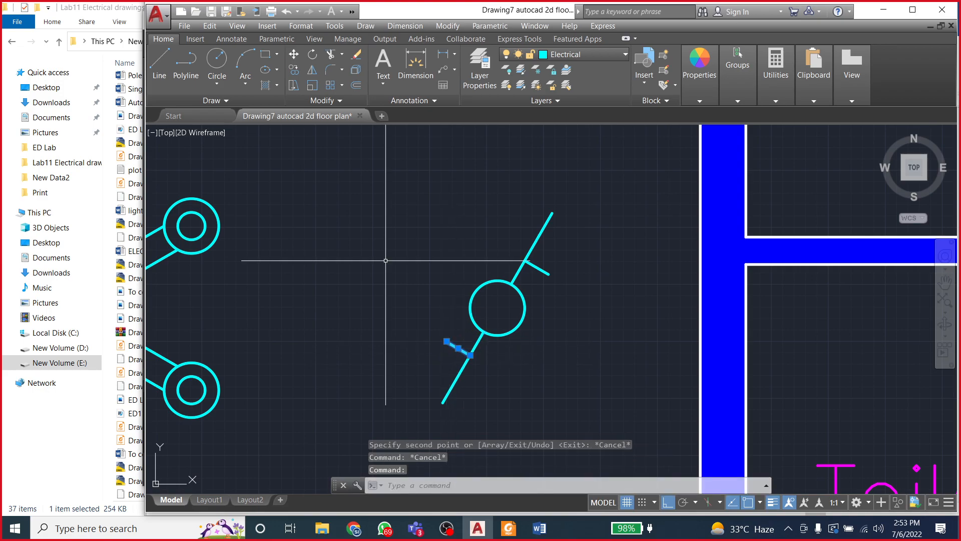
{"action": "left_click", "coordinate": [296, 55]}
{"action": "scroll", "coordinate": [468, 351], "scroll_direction": "up", "scroll_amount": 3}
{"action": "scroll", "coordinate": [473, 351], "scroll_direction": "down", "scroll_amount": 3}
{"action": "scroll", "coordinate": [470, 303], "scroll_direction": "up", "scroll_amount": 3}
{"action": "left_click", "coordinate": [471, 300]}
{"action": "scroll", "coordinate": [480, 322], "scroll_direction": "down", "scroll_amount": 3}
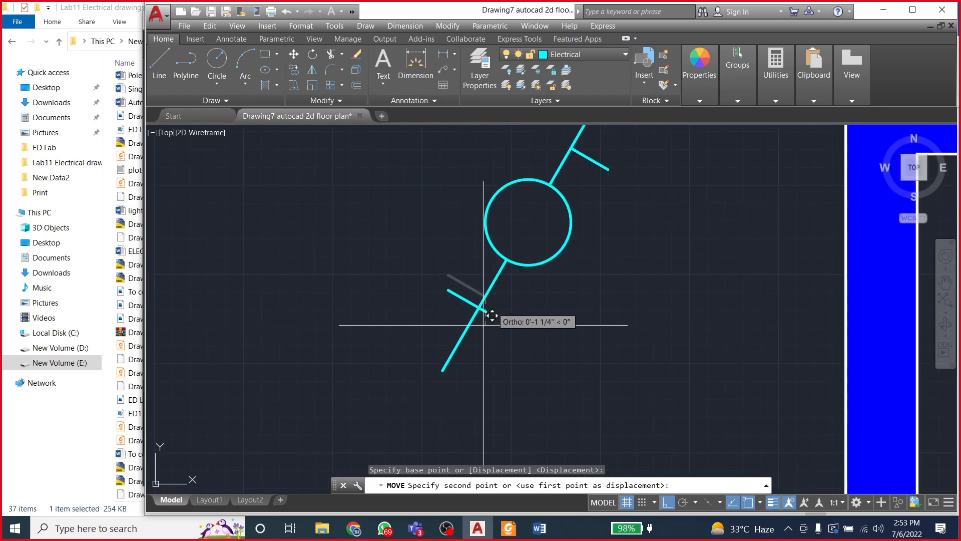
{"action": "left_click", "coordinate": [443, 371]}
{"action": "scroll", "coordinate": [443, 371], "scroll_direction": "down", "scroll_amount": 3}
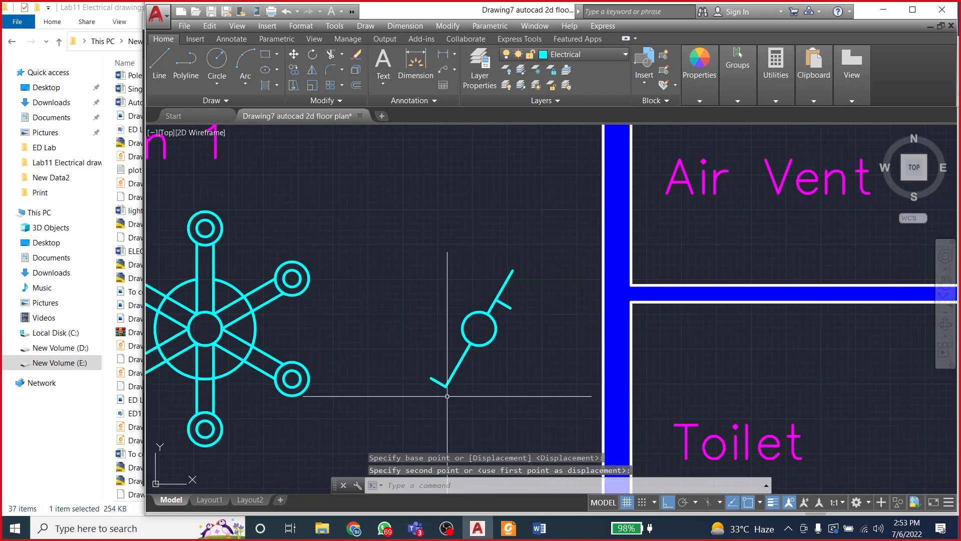
Step: Move the upper hook line to the outer end of the lengthened upper arm
{"action": "left_click", "coordinate": [510, 306]}
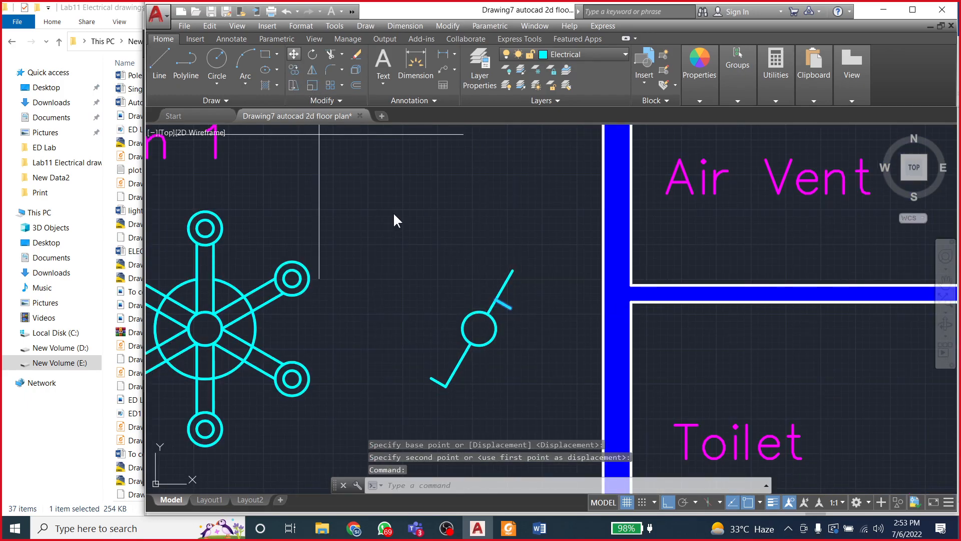
{"action": "scroll", "coordinate": [480, 322], "scroll_direction": "up", "scroll_amount": 6}
{"action": "left_click", "coordinate": [542, 233]}
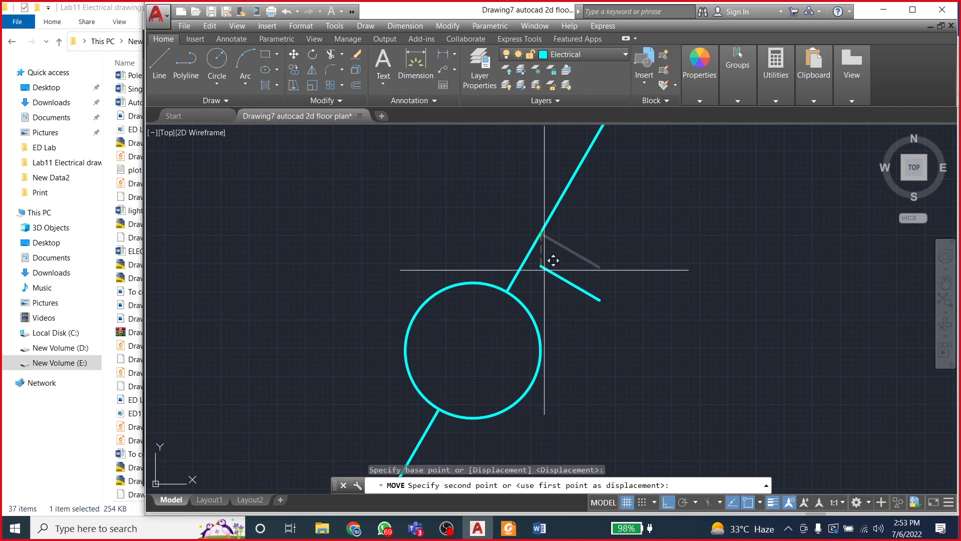
{"action": "scroll", "coordinate": [562, 262], "scroll_direction": "down", "scroll_amount": 3}
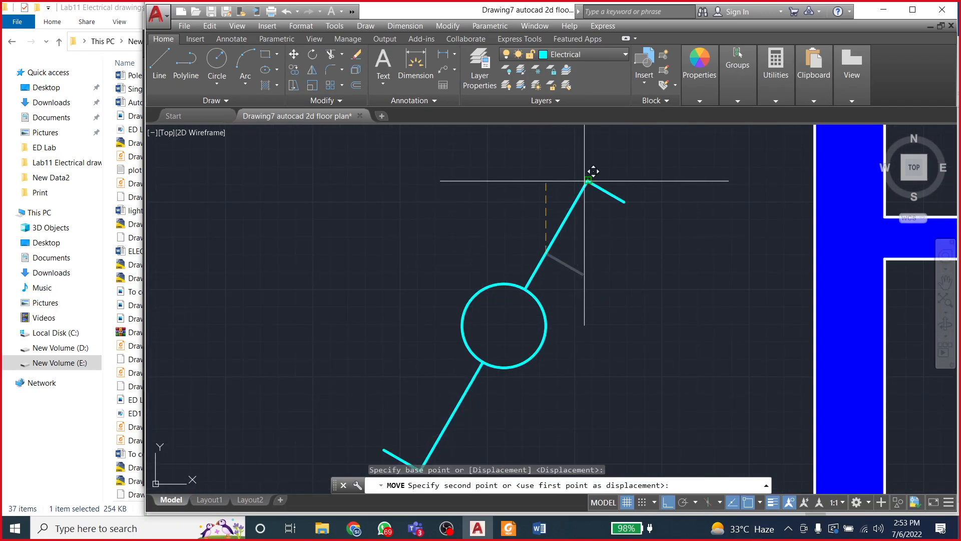
{"action": "left_click", "coordinate": [585, 180]}
{"action": "scroll", "coordinate": [506, 201], "scroll_direction": "down", "scroll_amount": 4}
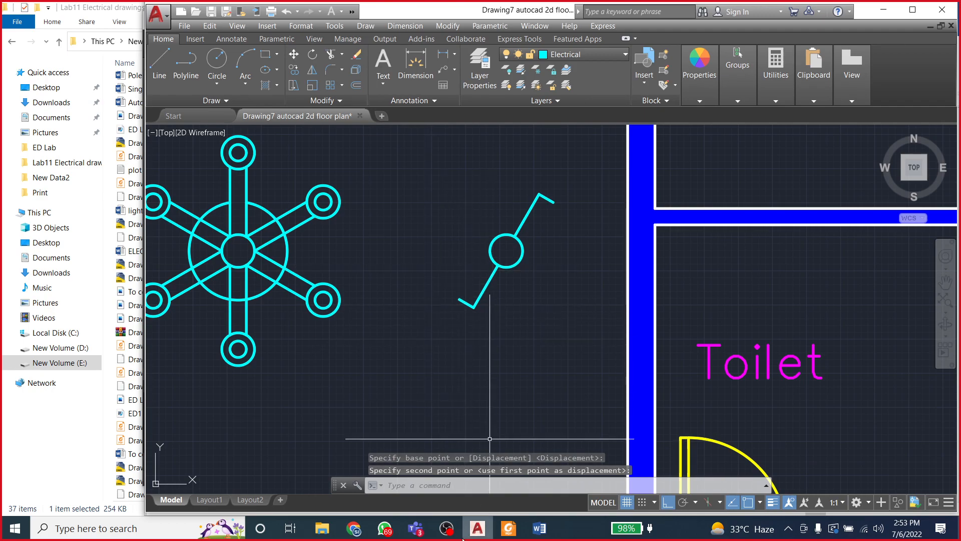
Step: Check the switch shapes in the Word reference and copy the whole double-arm symbol about 3'-7" straight down from its circle's centre
{"action": "left_click", "coordinate": [477, 531]}
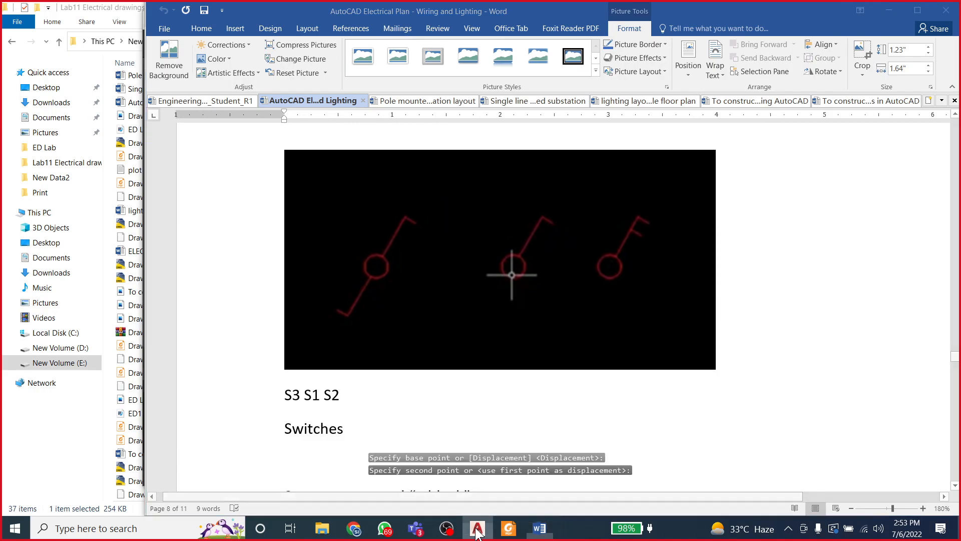
{"action": "left_click", "coordinate": [477, 530]}
{"action": "left_click", "coordinate": [429, 161]}
{"action": "left_click", "coordinate": [591, 325]}
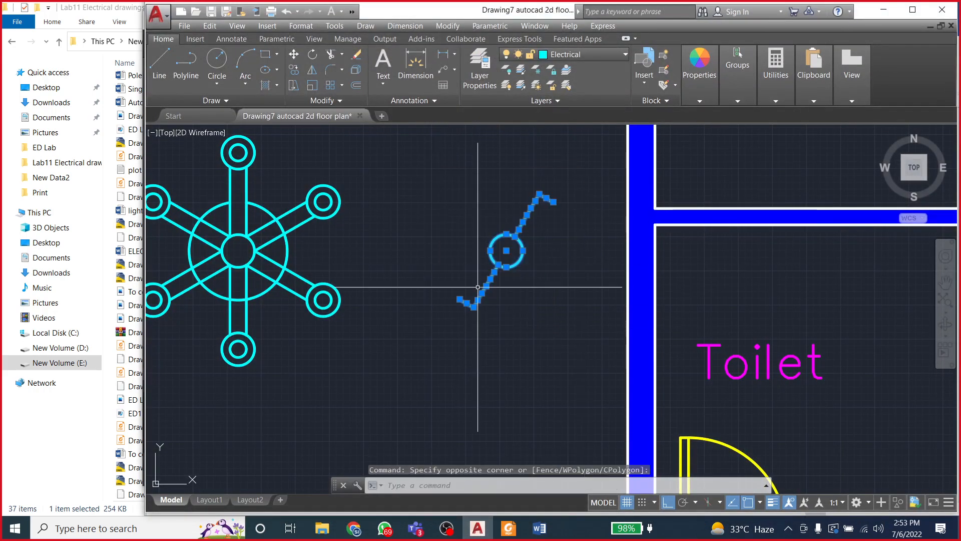
{"action": "left_click", "coordinate": [294, 70]}
{"action": "left_click", "coordinate": [506, 251]}
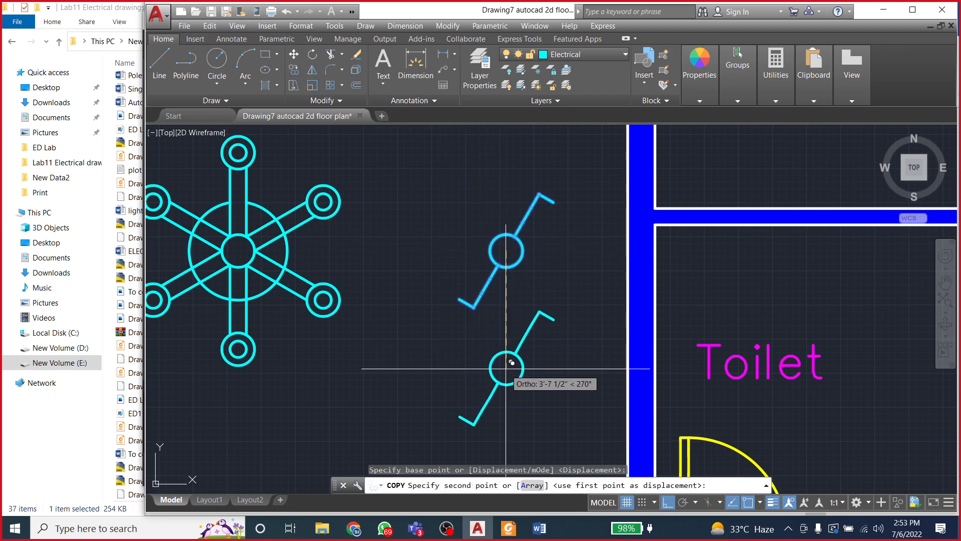
{"action": "left_click", "coordinate": [506, 368]}
{"action": "key", "text": "Escape"}
Step: Erase the lower arm and its hook from the copied switch symbol
{"action": "left_click", "coordinate": [443, 386]}
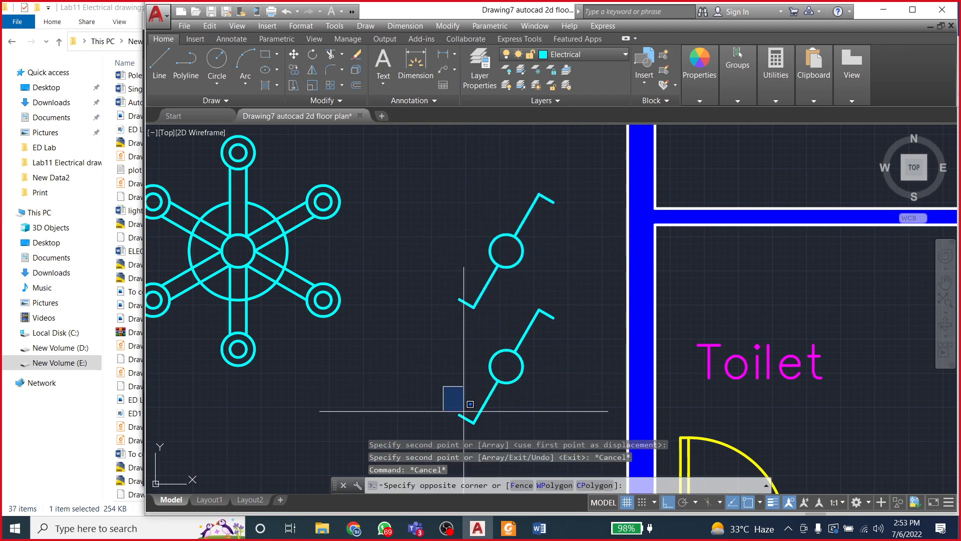
{"action": "left_click", "coordinate": [504, 429]}
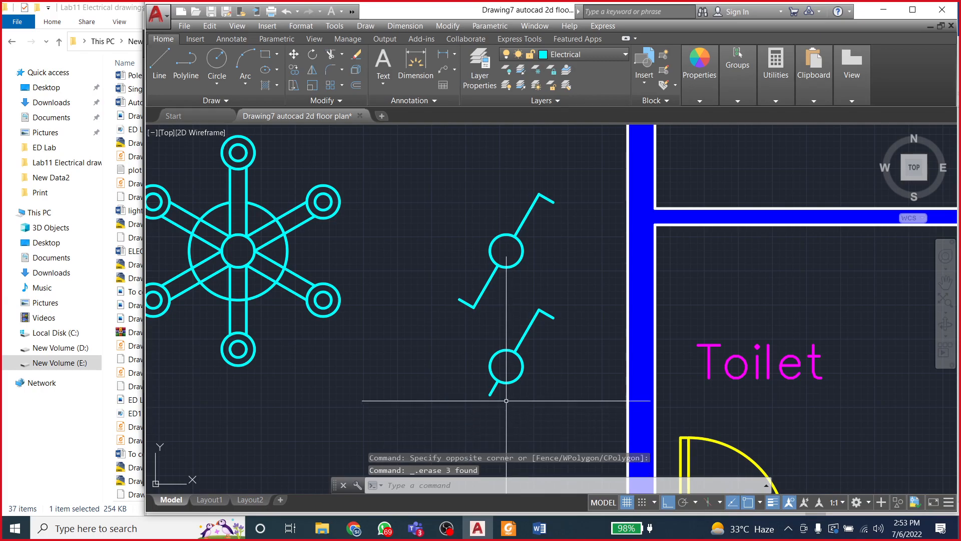
{"action": "key", "text": "Delete"}
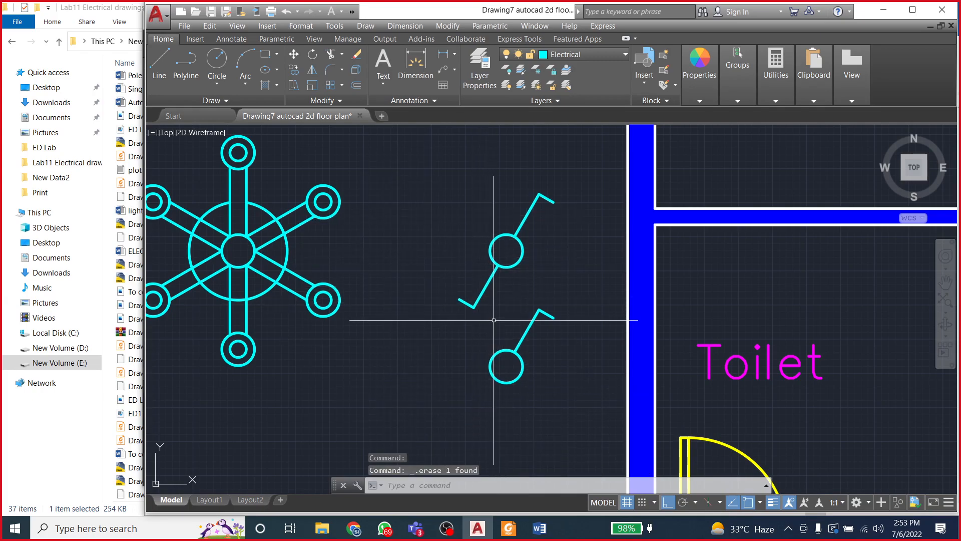
Step: Copy the single-arm switch symbol straight down from its circle's centre to start the third switch symbol
{"action": "scroll", "coordinate": [538, 334], "scroll_direction": "up", "scroll_amount": 2}
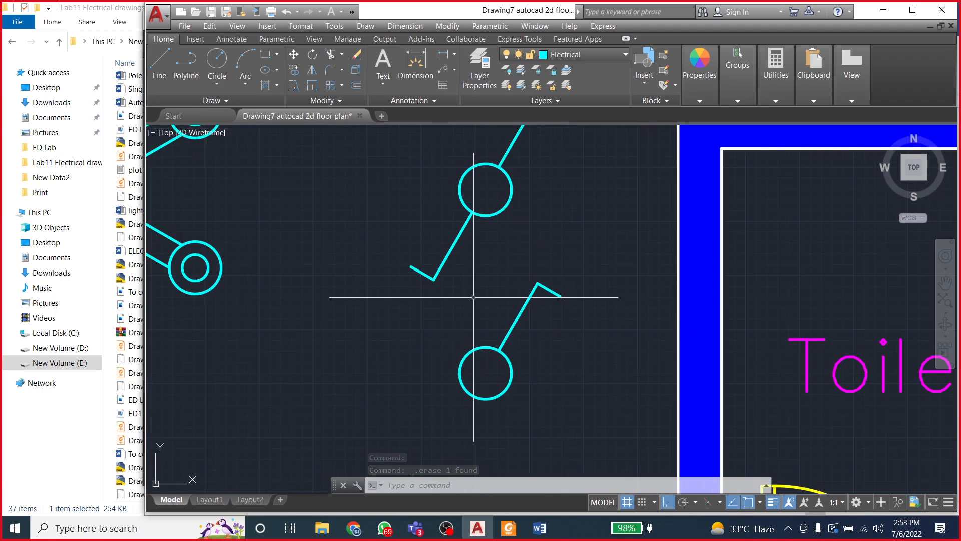
{"action": "scroll", "coordinate": [473, 294], "scroll_direction": "down", "scroll_amount": 2}
{"action": "left_click", "coordinate": [461, 281]}
{"action": "left_click", "coordinate": [541, 359]}
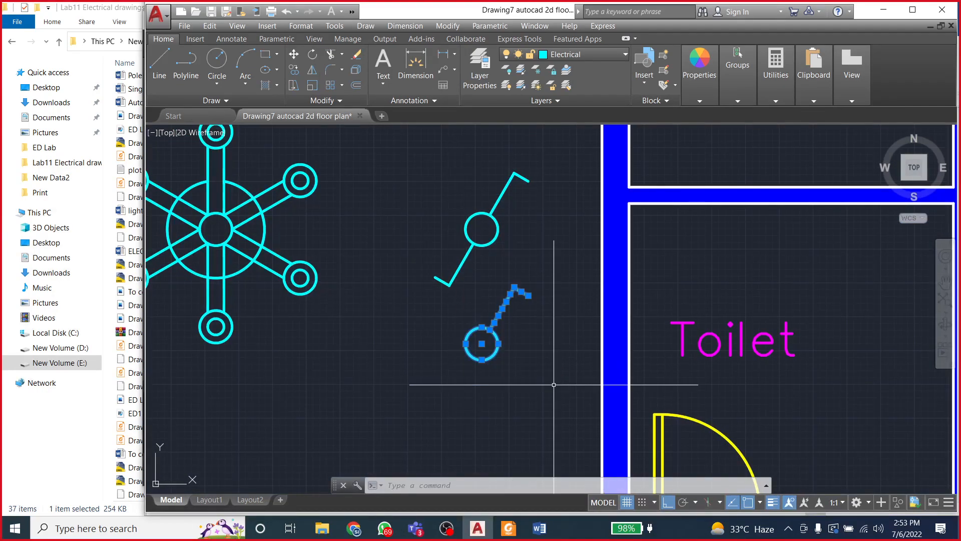
{"action": "left_click", "coordinate": [294, 69]}
{"action": "left_click", "coordinate": [482, 344]}
{"action": "left_click", "coordinate": [484, 426]}
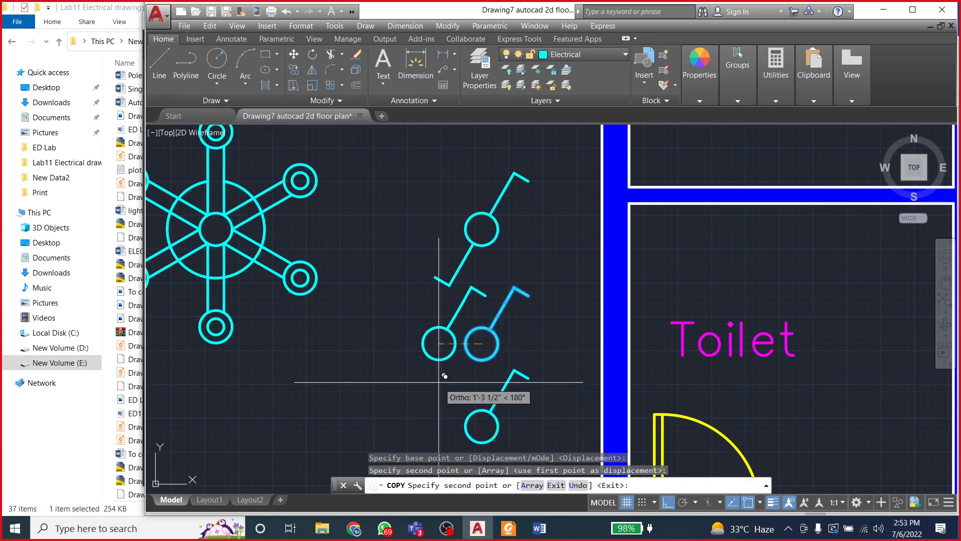
{"action": "key", "text": "Escape"}
Step: Copy the lowest switch symbol's hook line from the arm's outer end to a point about one third down the arm
{"action": "scroll", "coordinate": [526, 408], "scroll_direction": "up", "scroll_amount": 4}
{"action": "left_click", "coordinate": [519, 325]}
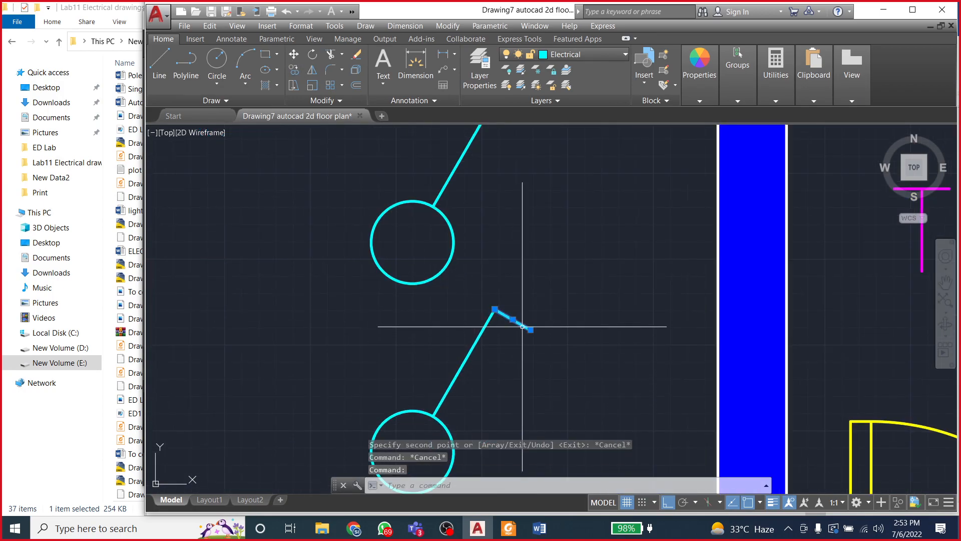
{"action": "left_click", "coordinate": [293, 71]}
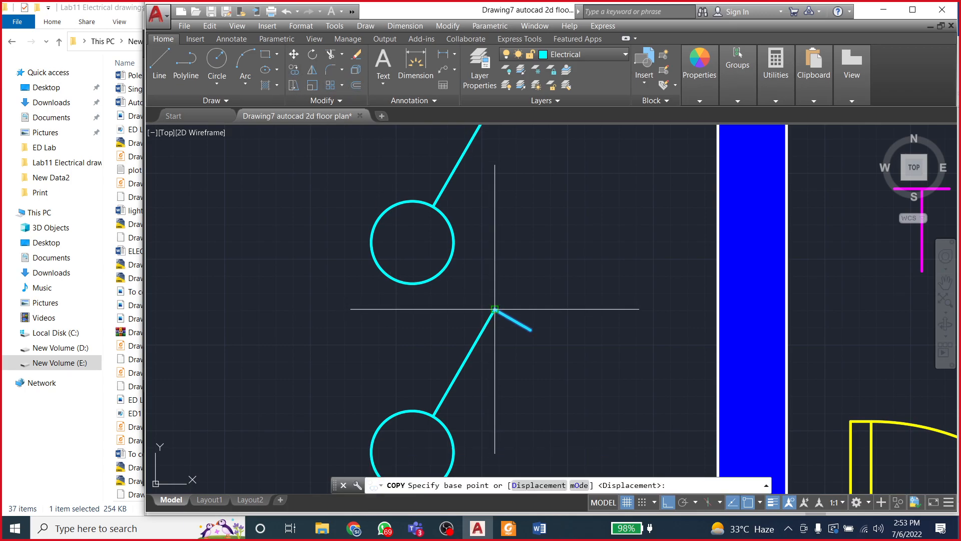
{"action": "left_click", "coordinate": [494, 310]}
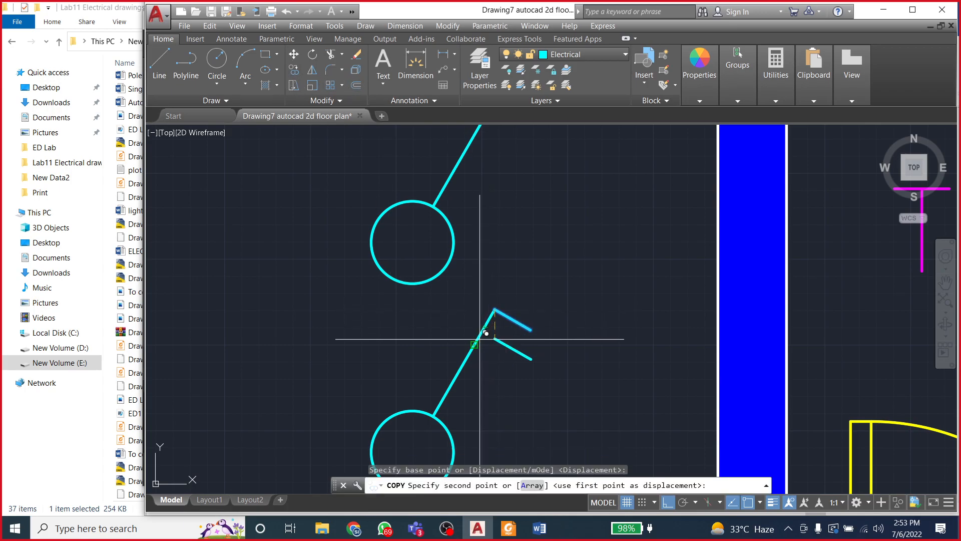
{"action": "left_click", "coordinate": [480, 339]}
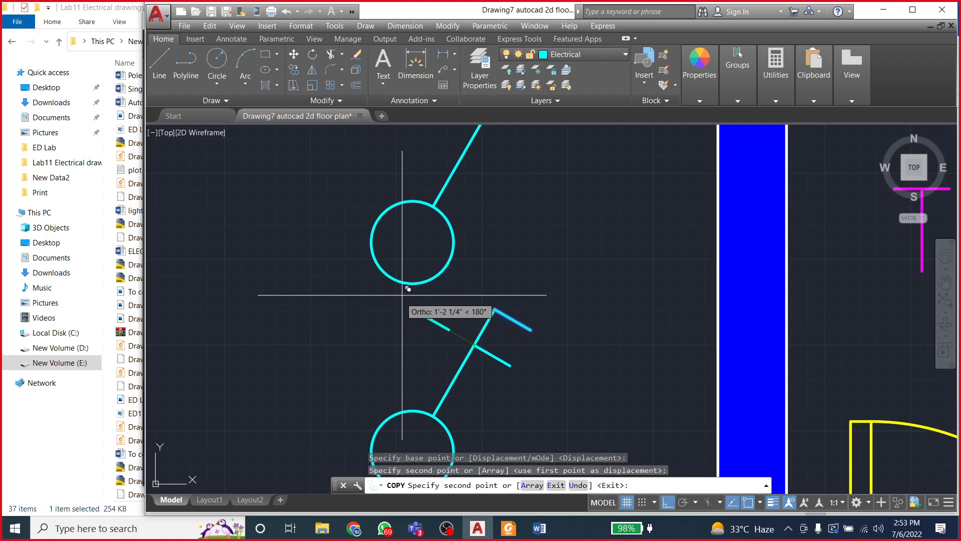
{"action": "key", "text": "Escape"}
Step: Examine the remaining pictures in the Word reference, including the wiring layout, and return to the AutoCAD floor plan
{"action": "scroll", "coordinate": [540, 275], "scroll_direction": "down", "scroll_amount": 3}
{"action": "scroll", "coordinate": [488, 314], "scroll_direction": "down", "scroll_amount": 2}
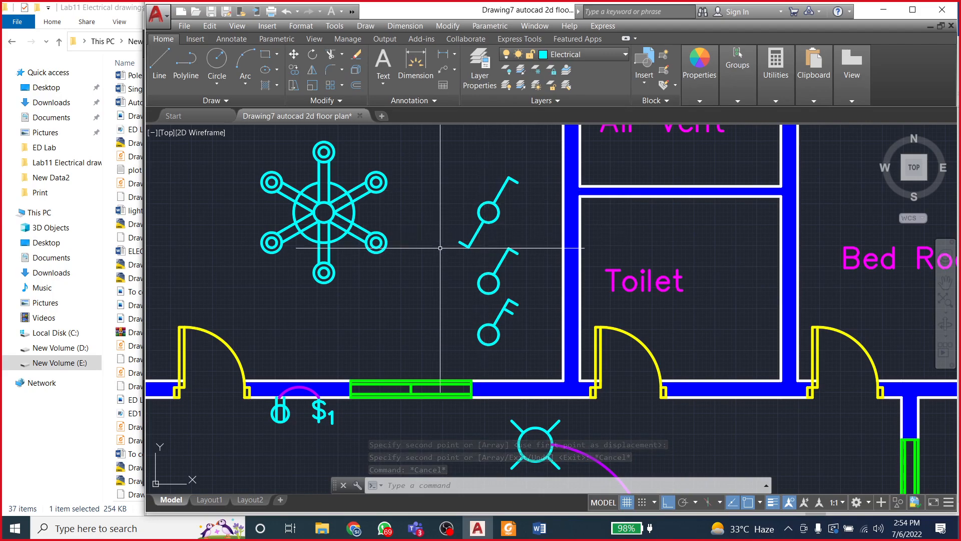
{"action": "scroll", "coordinate": [385, 267], "scroll_direction": "down", "scroll_amount": 2}
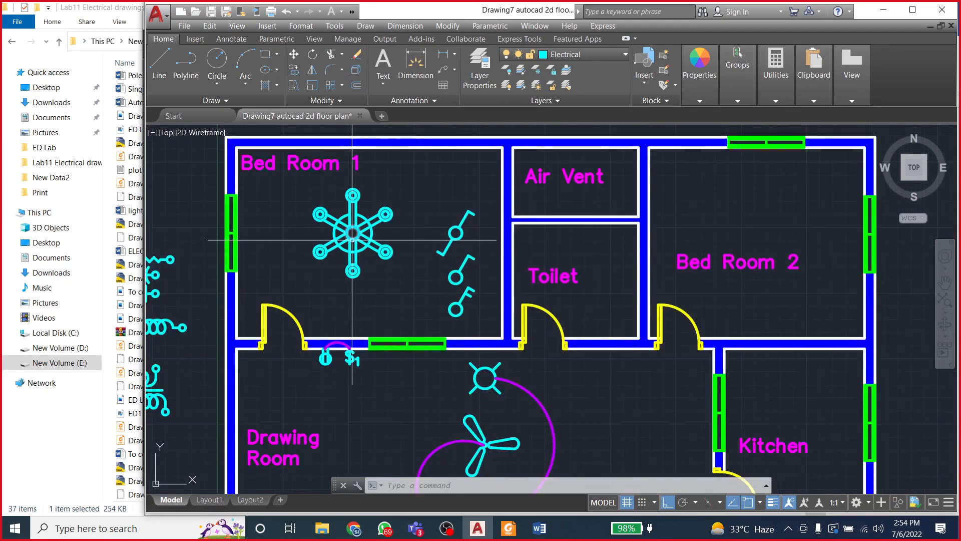
{"action": "left_click", "coordinate": [539, 529]}
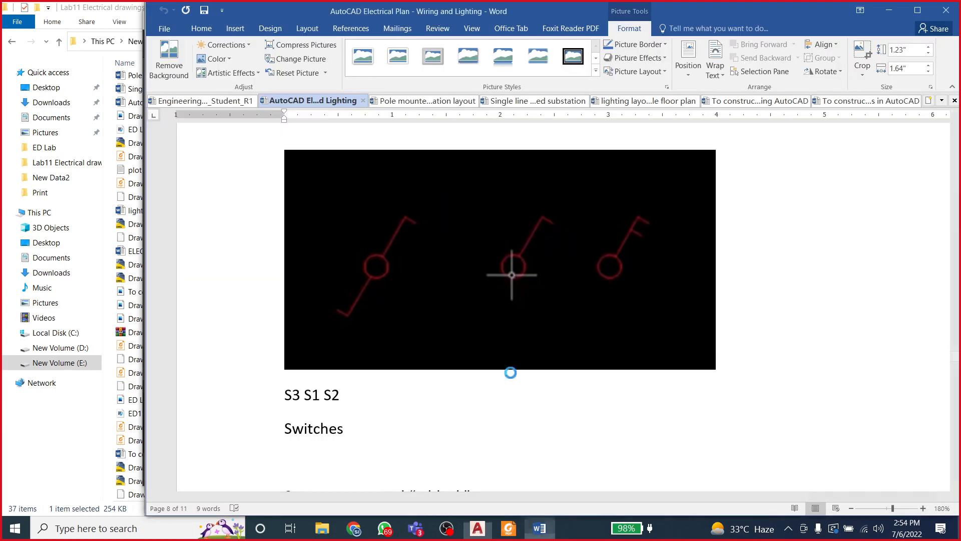
{"action": "scroll", "coordinate": [480, 373], "scroll_direction": "down", "scroll_amount": 15}
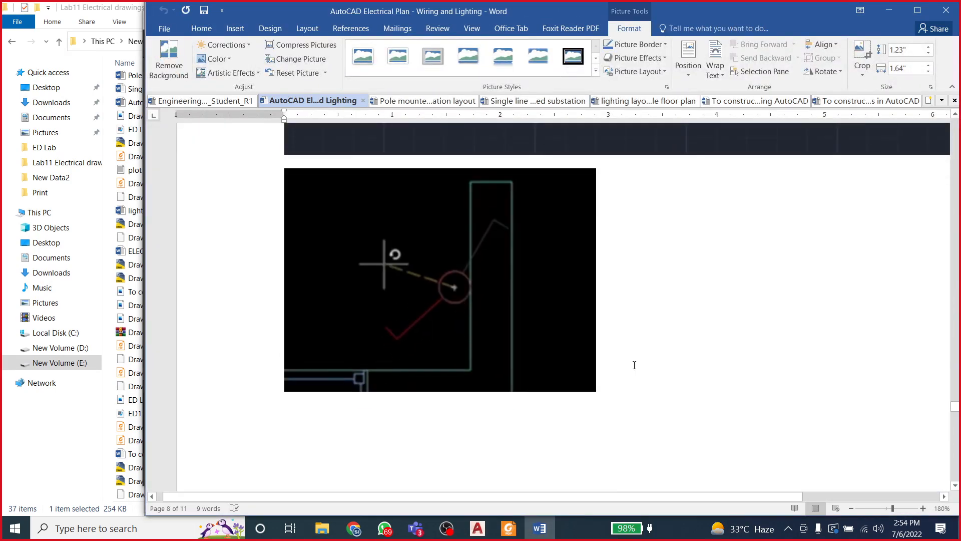
{"action": "scroll", "coordinate": [633, 362], "scroll_direction": "down", "scroll_amount": 10}
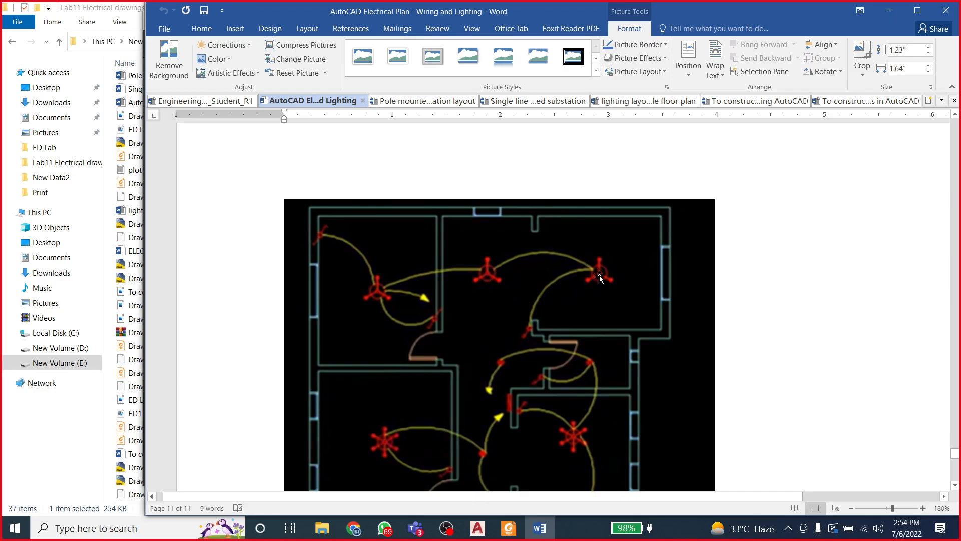
{"action": "scroll", "coordinate": [573, 302], "scroll_direction": "down", "scroll_amount": 5}
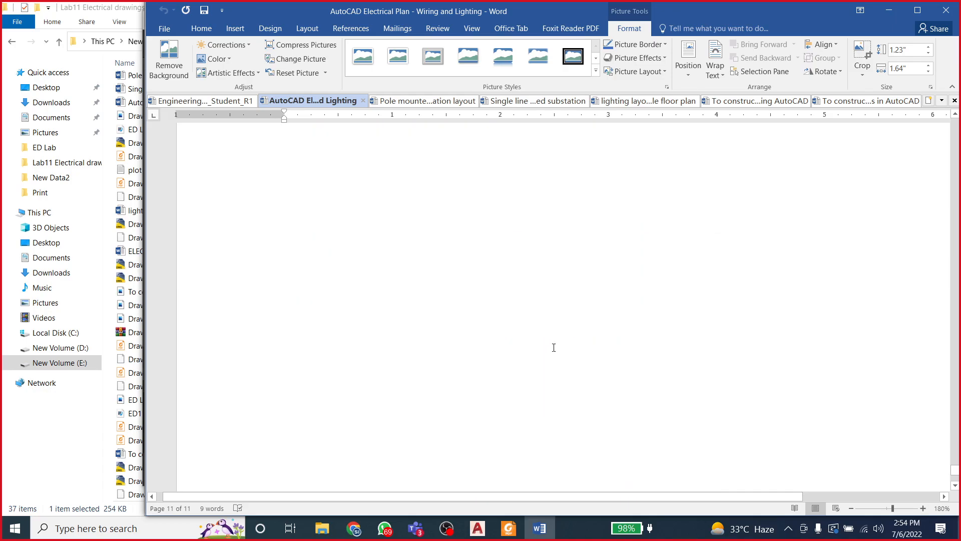
{"action": "key", "text": "alt+Tab"}
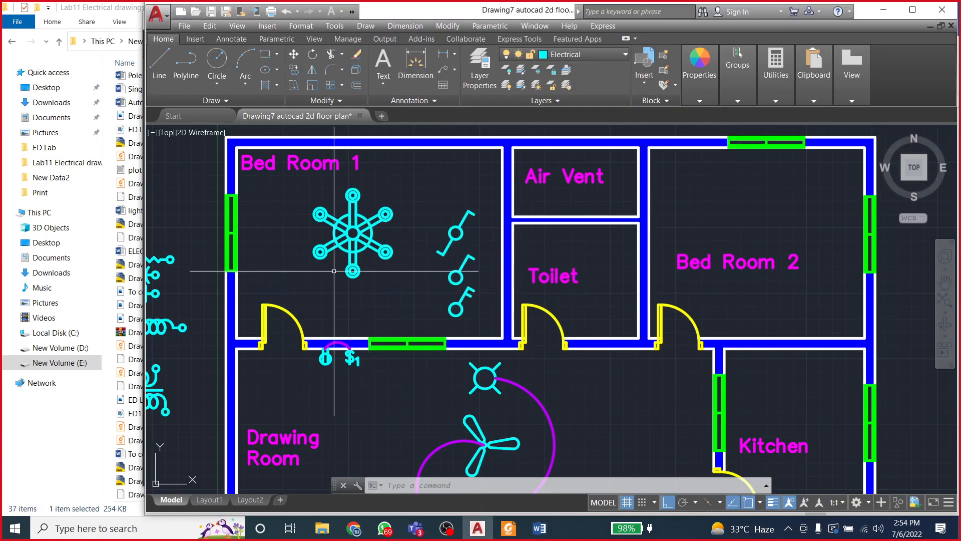
Step: Copy the double-arm switch's circle and the inner segment of its upper arm straight up above the symbol
{"action": "left_click", "coordinate": [217, 61]}
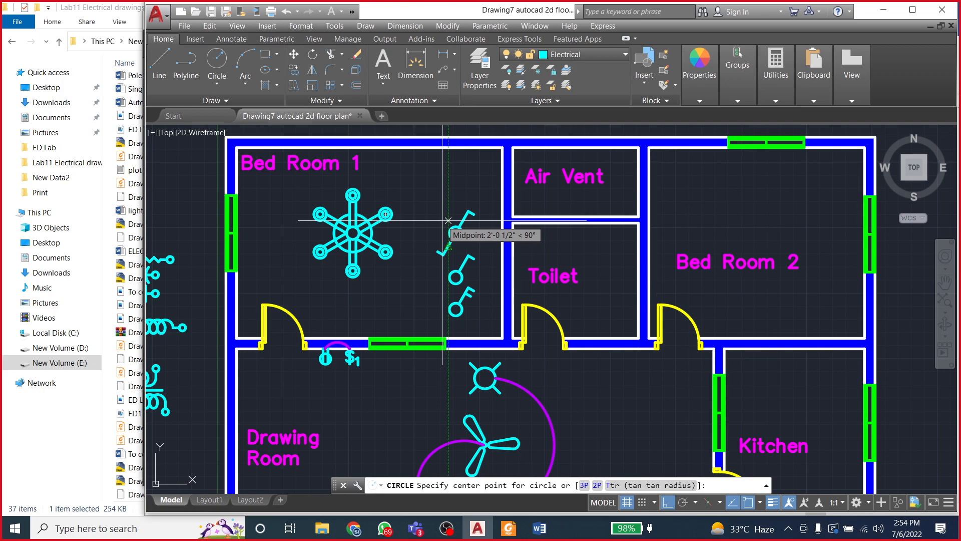
{"action": "key", "text": "Escape"}
{"action": "scroll", "coordinate": [448, 220], "scroll_direction": "up", "scroll_amount": 8}
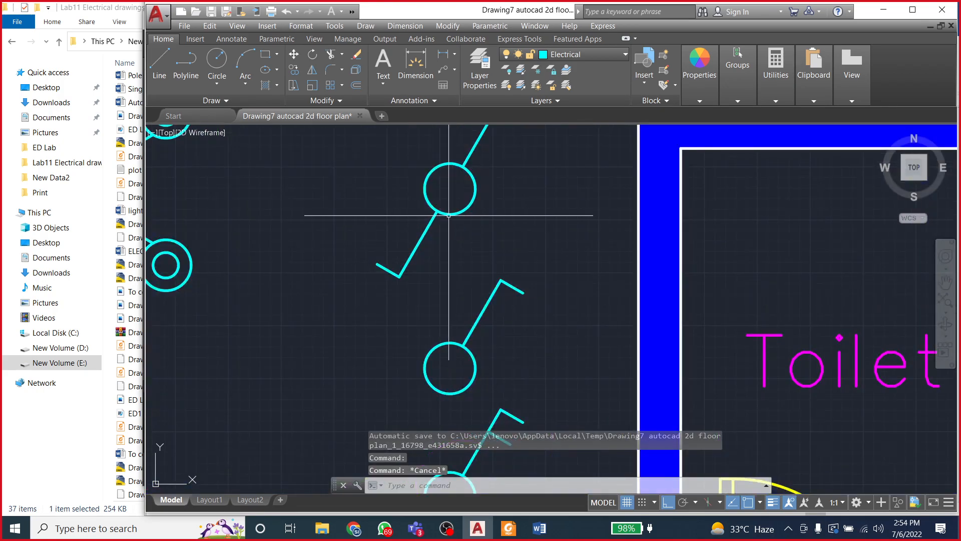
{"action": "left_click", "coordinate": [450, 214]}
{"action": "scroll", "coordinate": [450, 214], "scroll_direction": "down", "scroll_amount": 5}
{"action": "scroll", "coordinate": [464, 225], "scroll_direction": "up", "scroll_amount": 5}
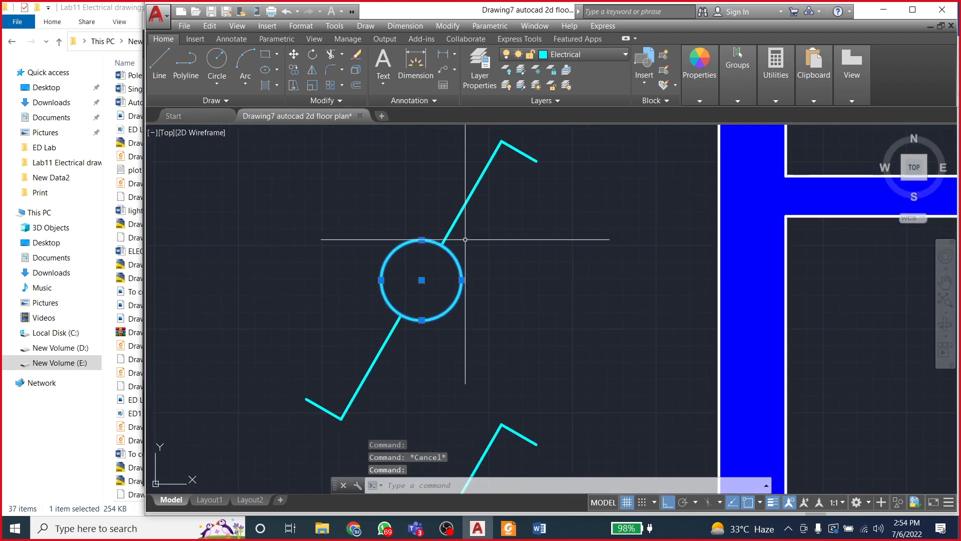
{"action": "scroll", "coordinate": [455, 225], "scroll_direction": "down", "scroll_amount": 4}
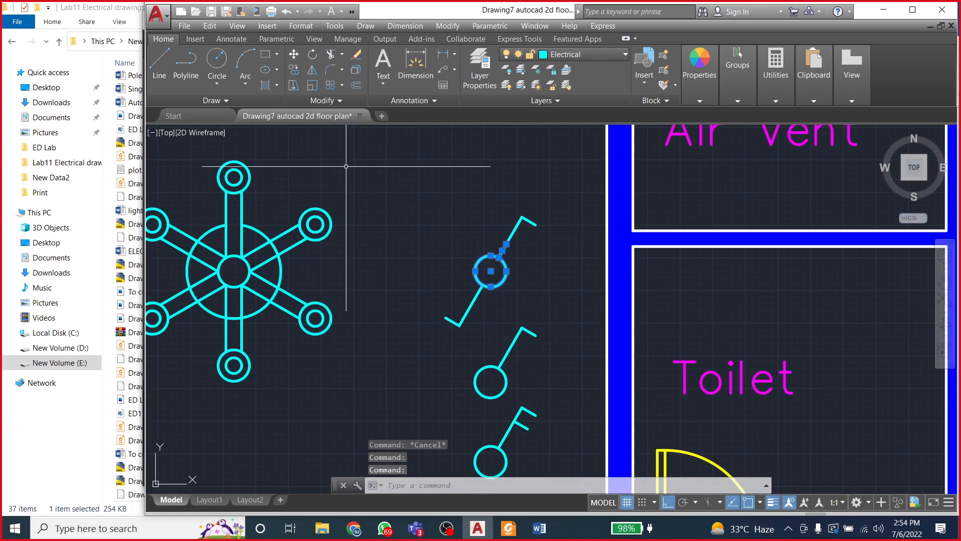
{"action": "left_click", "coordinate": [294, 69]}
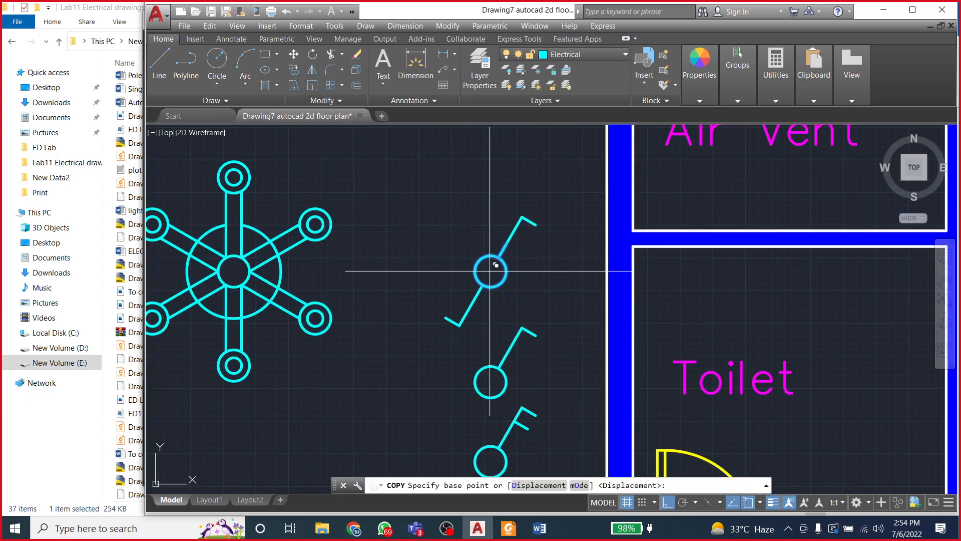
{"action": "left_click", "coordinate": [496, 266]}
{"action": "left_click", "coordinate": [490, 167]}
{"action": "key", "text": "Escape"}
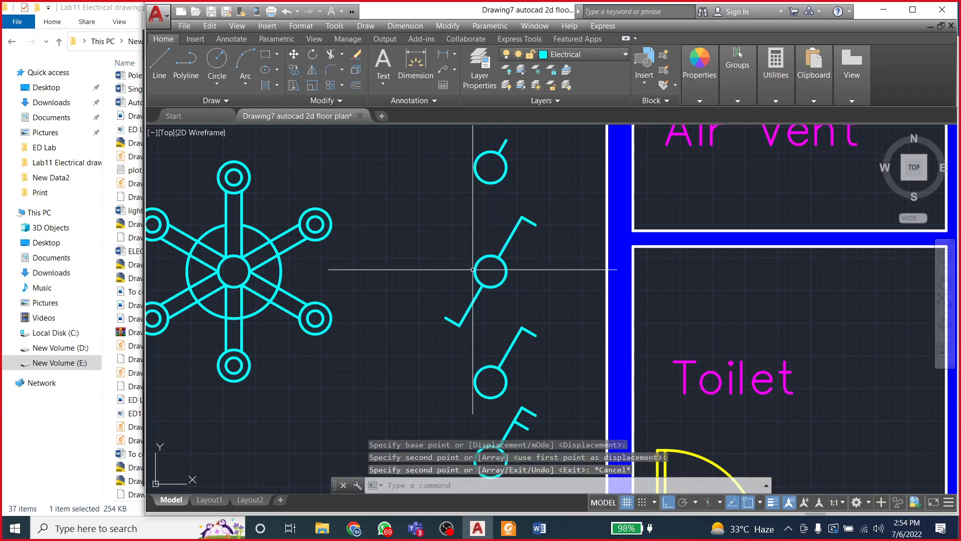
{"action": "key", "text": "Escape"}
Step: Try a polar array of the copied short line around its circle's centre with 4 items over 360 degrees
{"action": "scroll", "coordinate": [468, 220], "scroll_direction": "down", "scroll_amount": 3}
{"action": "scroll", "coordinate": [508, 240], "scroll_direction": "up", "scroll_amount": 4}
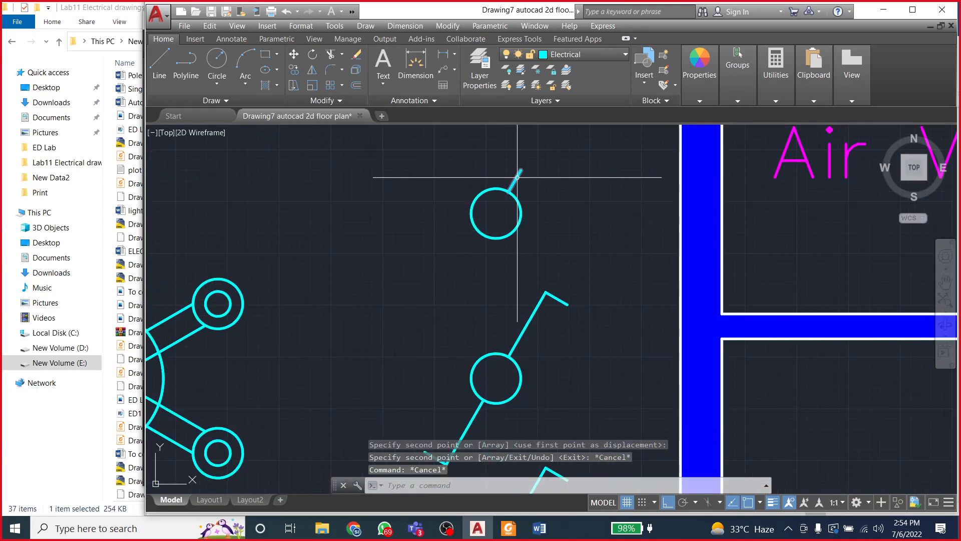
{"action": "left_click", "coordinate": [442, 26]}
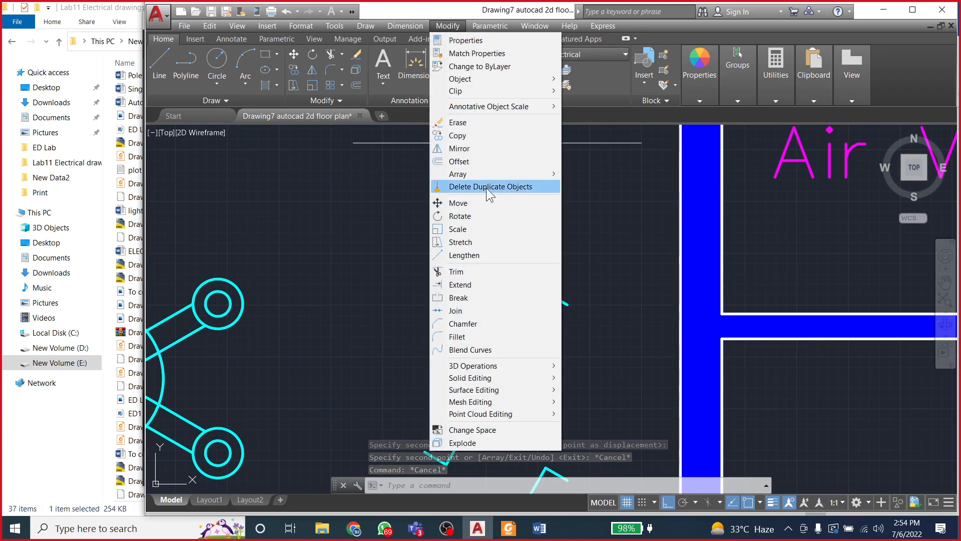
{"action": "mouse_move", "coordinate": [486, 174]}
{"action": "left_click", "coordinate": [590, 200]}
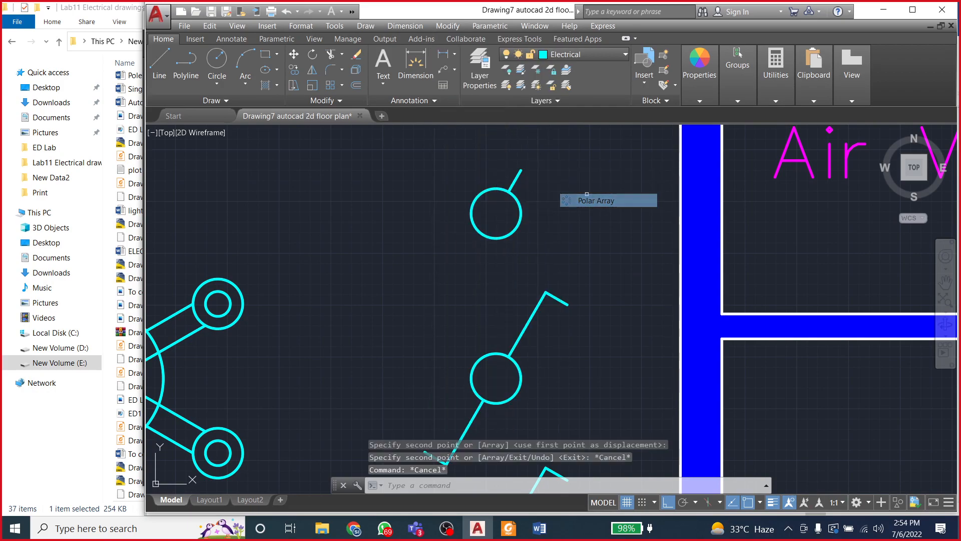
{"action": "left_click", "coordinate": [517, 177]}
{"action": "key", "text": "Return"}
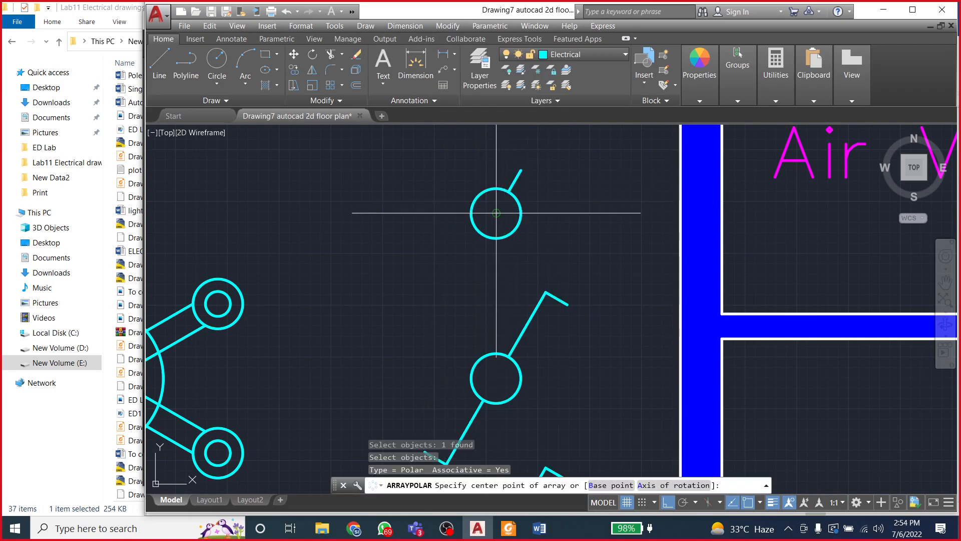
{"action": "left_click", "coordinate": [496, 213]}
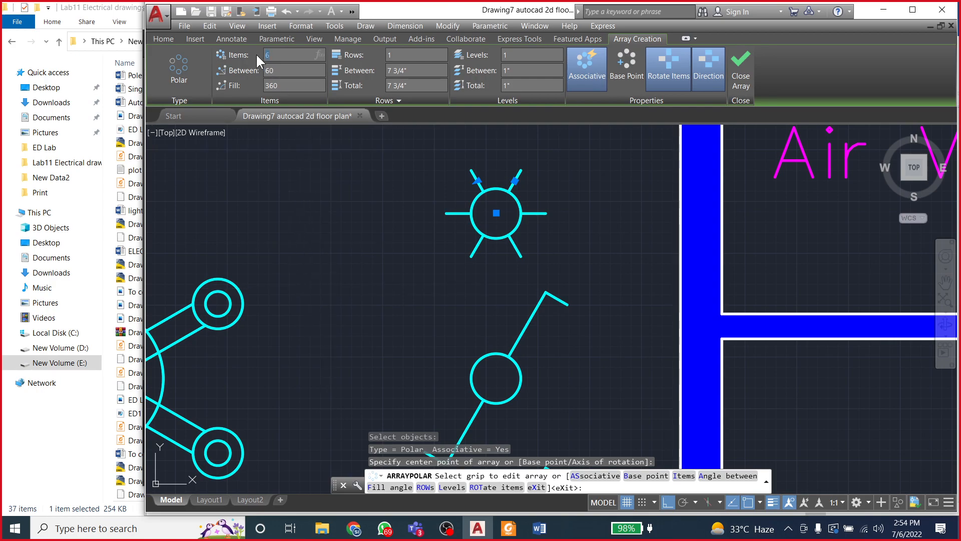
{"action": "type", "text": "4"}
{"action": "key", "text": "Return"}
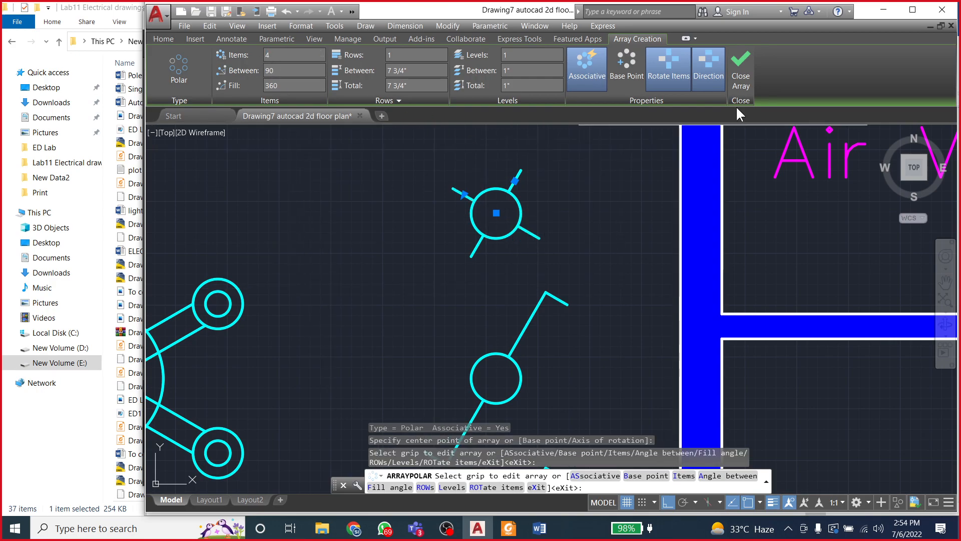
{"action": "left_click", "coordinate": [741, 75]}
{"action": "scroll", "coordinate": [495, 270], "scroll_direction": "down", "scroll_amount": 3}
{"action": "scroll", "coordinate": [479, 270], "scroll_direction": "up", "scroll_amount": 3}
{"action": "scroll", "coordinate": [479, 269], "scroll_direction": "down", "scroll_amount": 3}
{"action": "scroll", "coordinate": [486, 216], "scroll_direction": "up", "scroll_amount": 3}
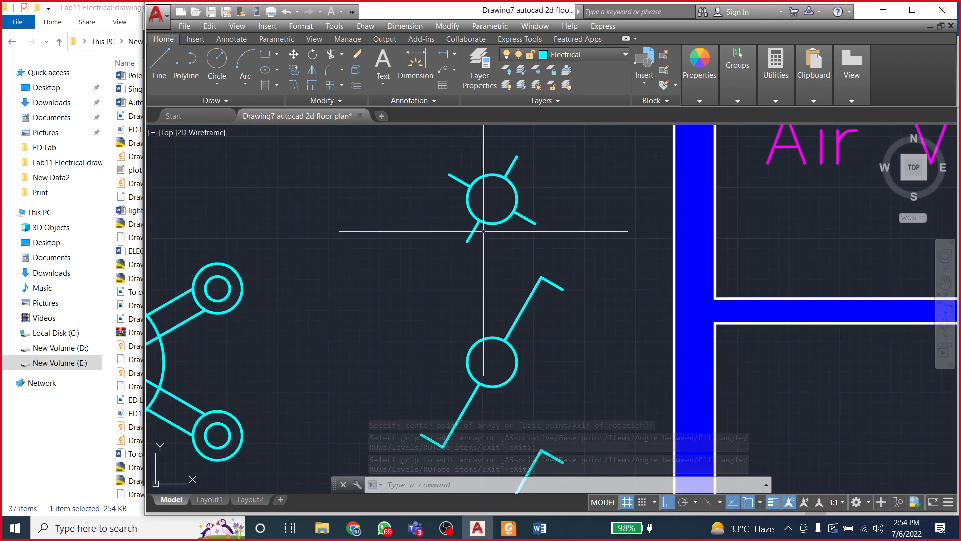
{"action": "left_click", "coordinate": [507, 170]}
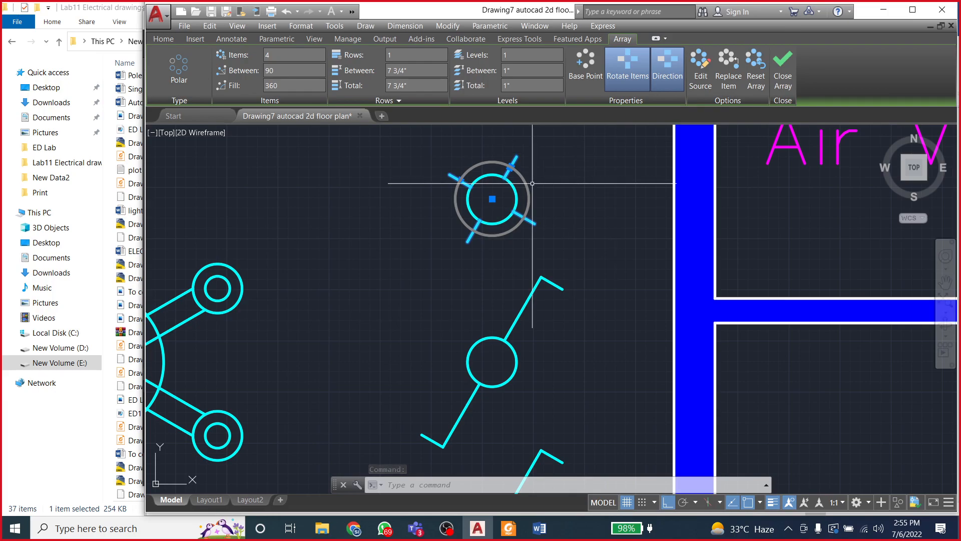
{"action": "key", "text": "Delete"}
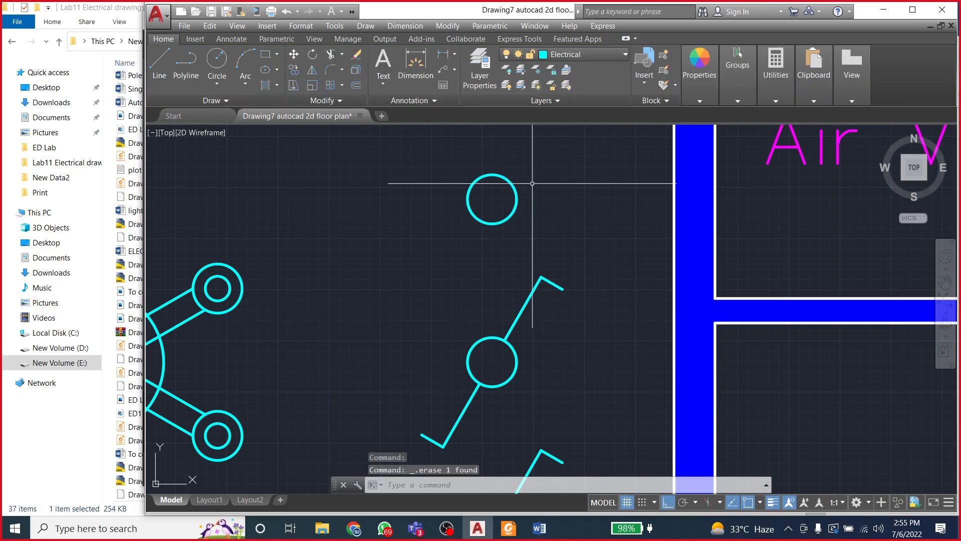
{"action": "left_click", "coordinate": [161, 65]}
{"action": "left_click", "coordinate": [493, 198]}
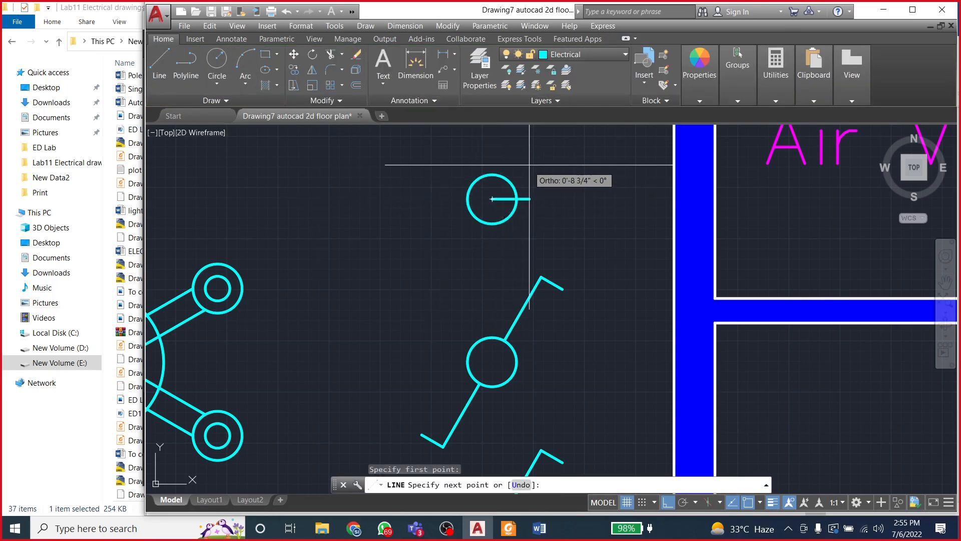
{"action": "key", "text": "F8"}
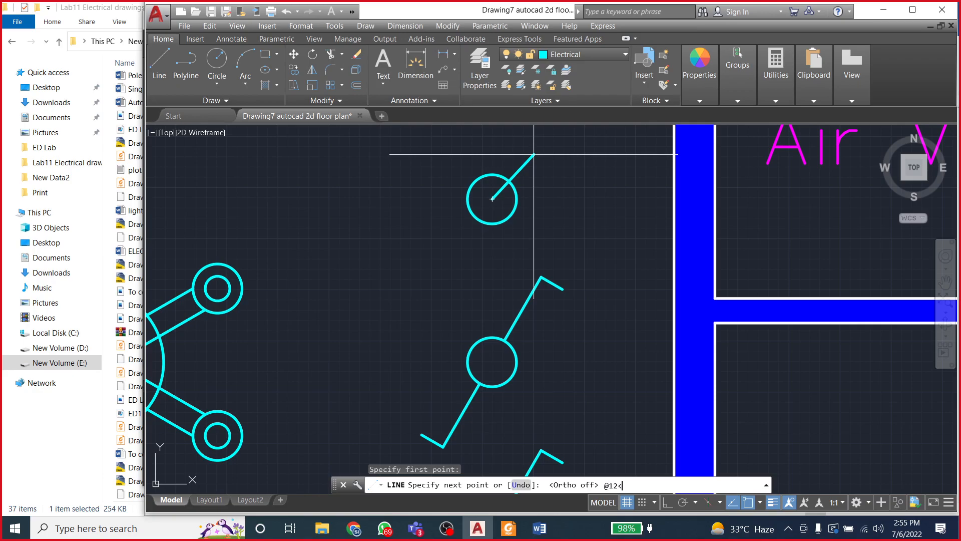
{"action": "key", "text": "Return"}
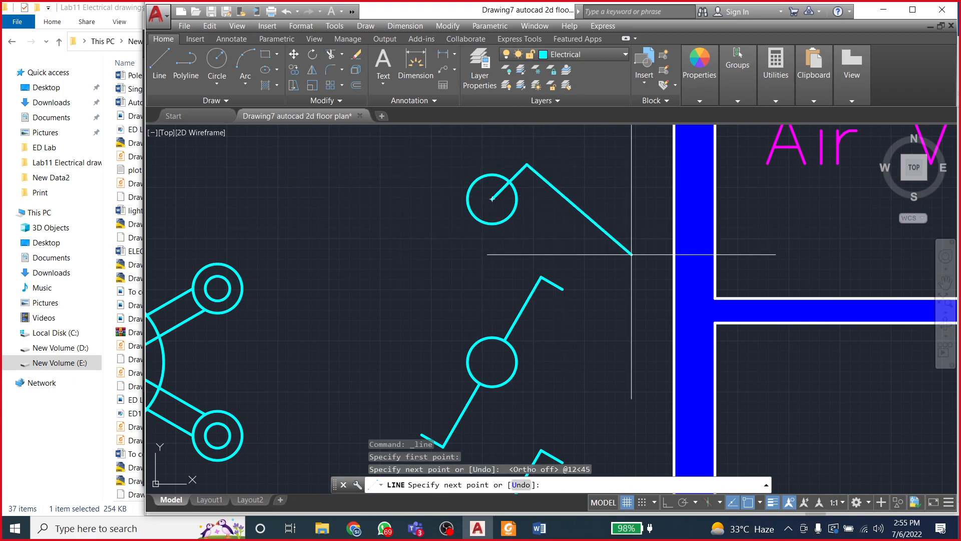
{"action": "key", "text": "Escape"}
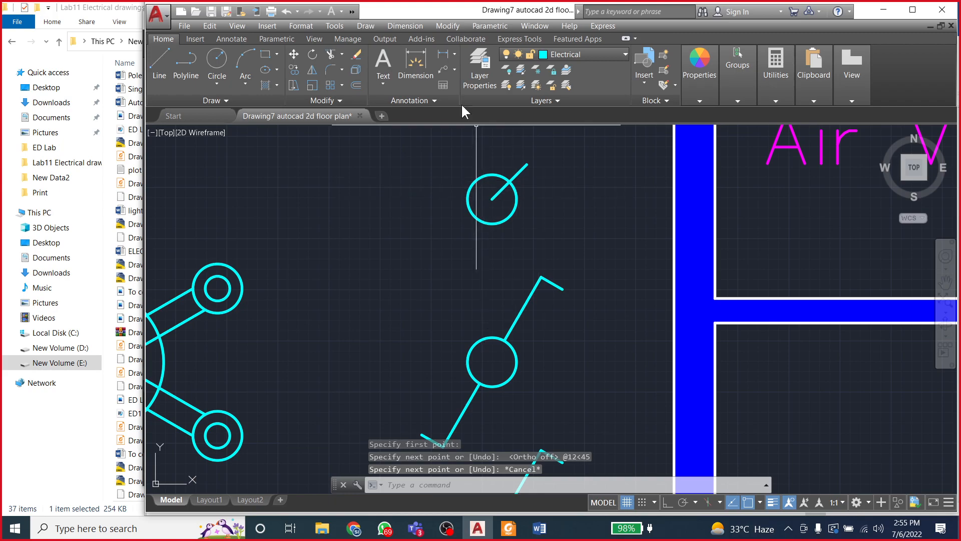
Step: Trim away the part of the 45-degree line that lies inside the top circle
{"action": "scroll", "coordinate": [528, 226], "scroll_direction": "up", "scroll_amount": 4}
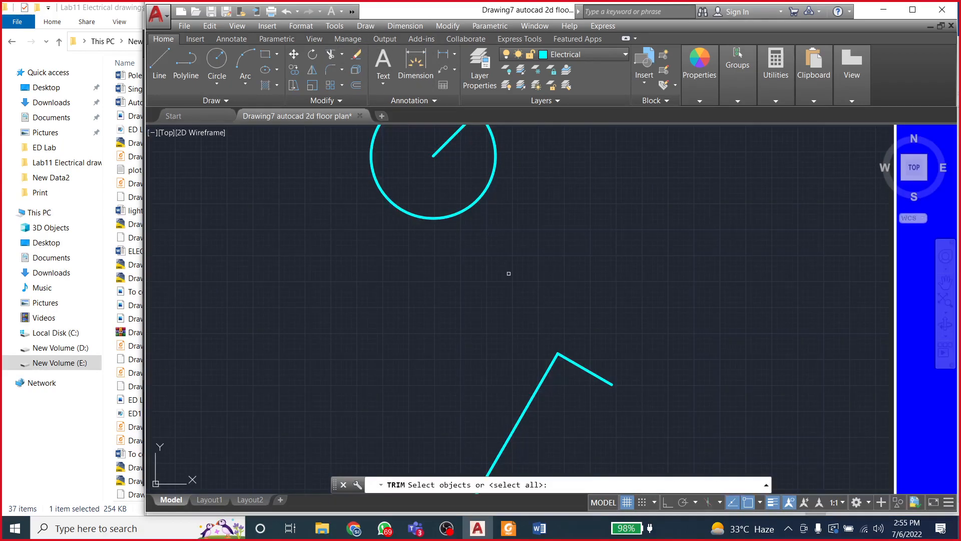
{"action": "key", "text": "Return"}
{"action": "left_click", "coordinate": [445, 147]}
{"action": "scroll", "coordinate": [480, 197], "scroll_direction": "down", "scroll_amount": 4}
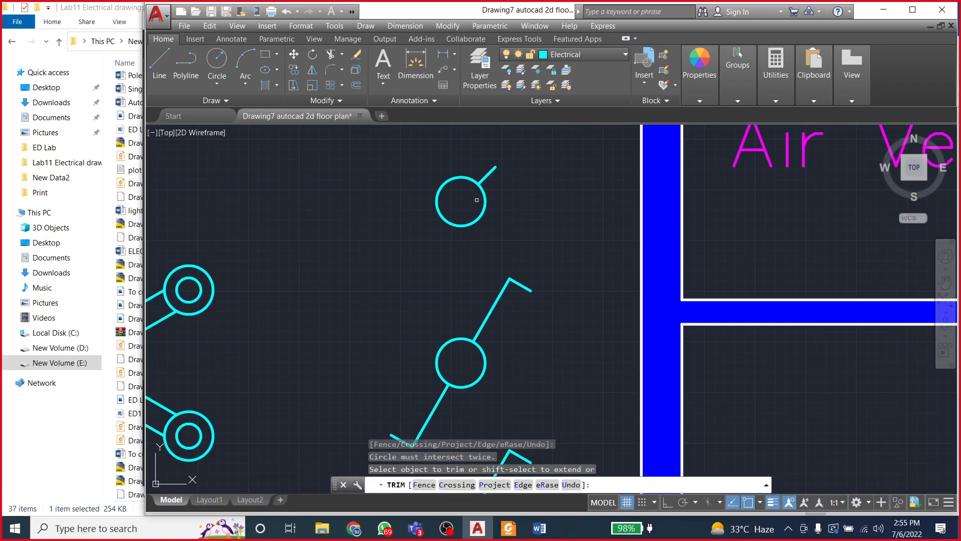
Step: Create a polar array of the trimmed 45-degree line around the top circle's centre with 4 items over 360 degrees
{"action": "key", "text": "Escape"}
{"action": "key", "text": "Escape"}
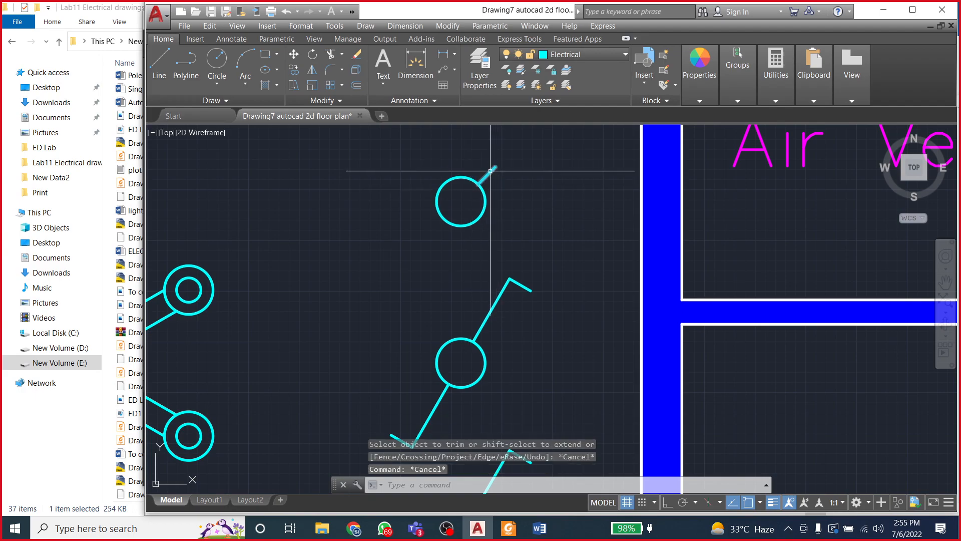
{"action": "left_click", "coordinate": [448, 26]}
{"action": "mouse_move", "coordinate": [471, 175]}
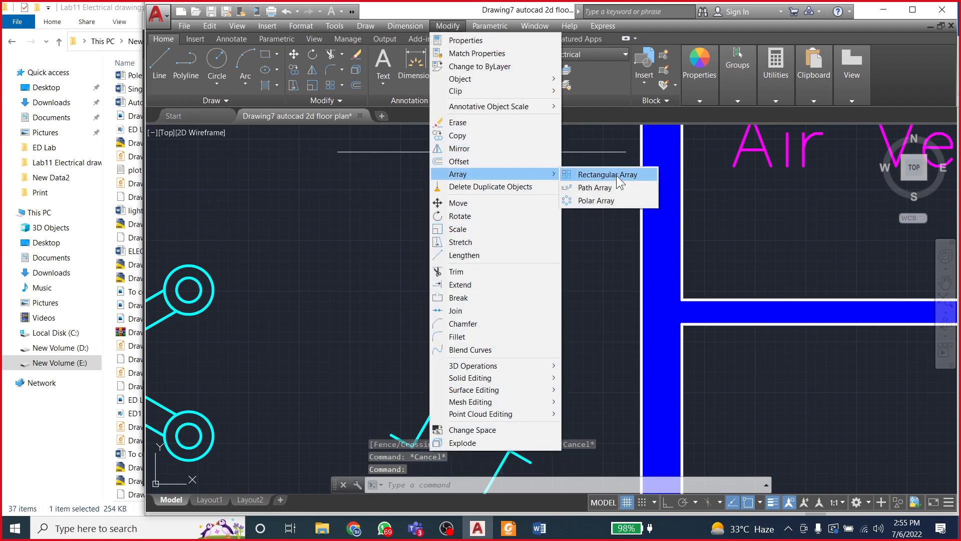
{"action": "left_click", "coordinate": [596, 200]}
{"action": "left_click", "coordinate": [488, 173]}
{"action": "key", "text": "Return"}
{"action": "left_click", "coordinate": [461, 201]}
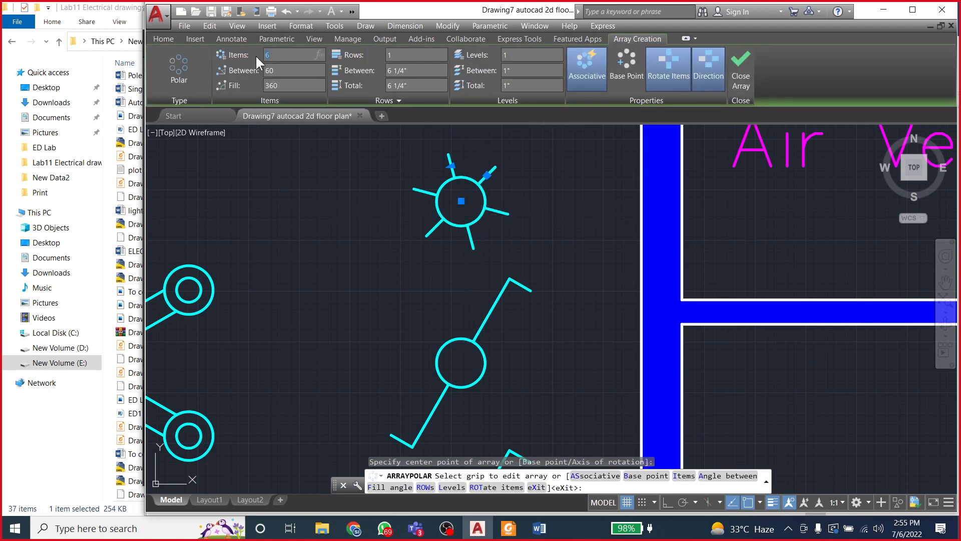
{"action": "type", "text": "4"}
{"action": "key", "text": "Return"}
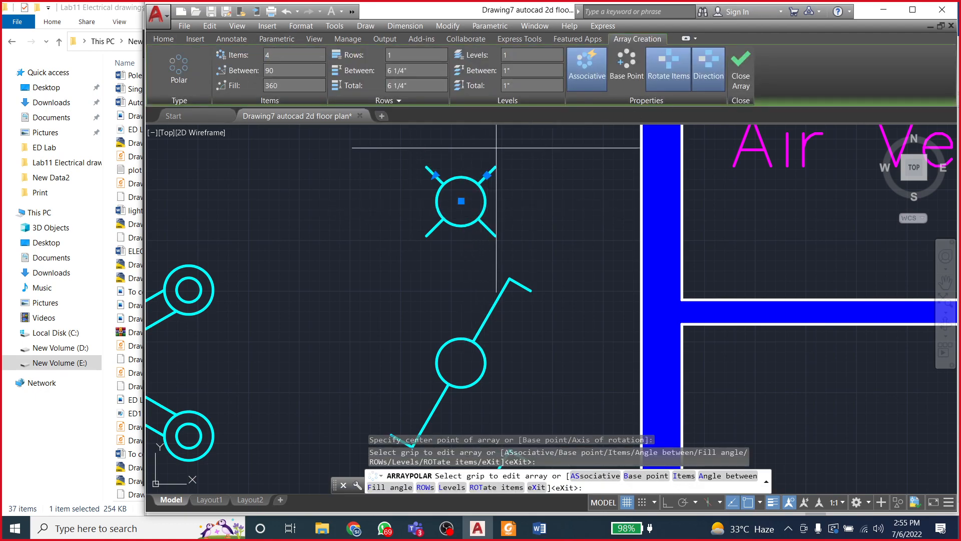
{"action": "left_click", "coordinate": [738, 70]}
Step: Copy the circle-with-rays symbol by its centre from Bed Room 1 into the Toilet, close to the wall shared with Bed Room 2
{"action": "scroll", "coordinate": [537, 223], "scroll_direction": "down", "scroll_amount": 2}
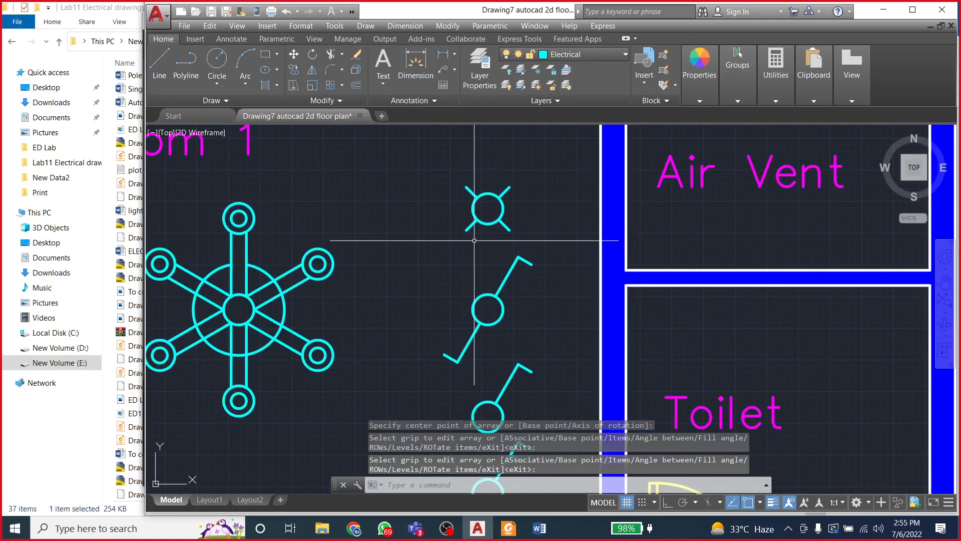
{"action": "scroll", "coordinate": [474, 241], "scroll_direction": "down", "scroll_amount": 2}
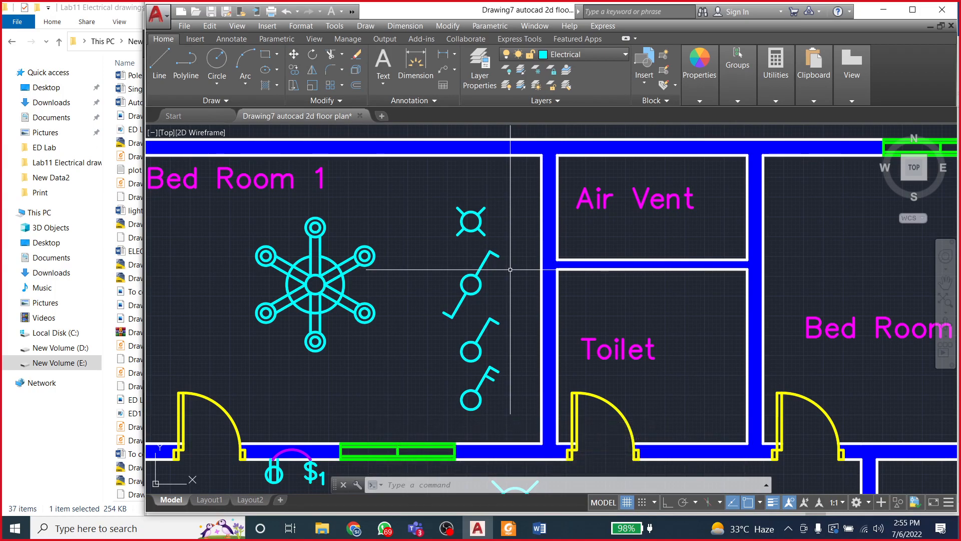
{"action": "left_click", "coordinate": [447, 199]}
{"action": "left_click", "coordinate": [496, 244]}
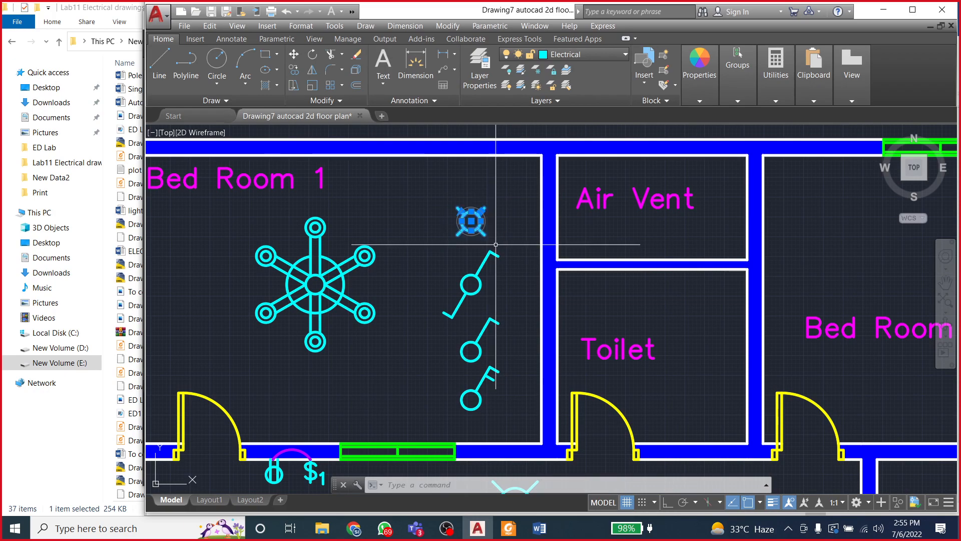
{"action": "left_click", "coordinate": [294, 70]}
{"action": "left_click", "coordinate": [472, 221]}
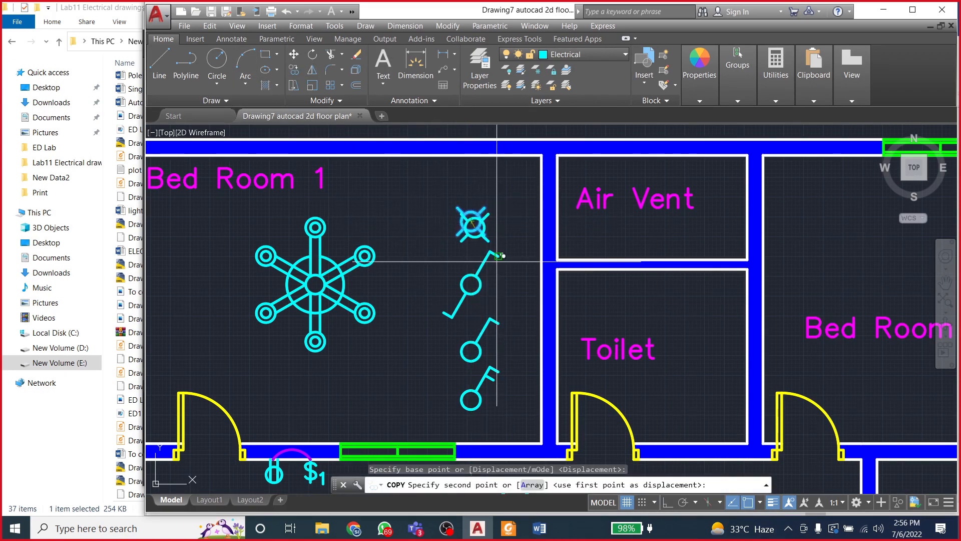
{"action": "left_click", "coordinate": [707, 319]}
{"action": "key", "text": "Escape"}
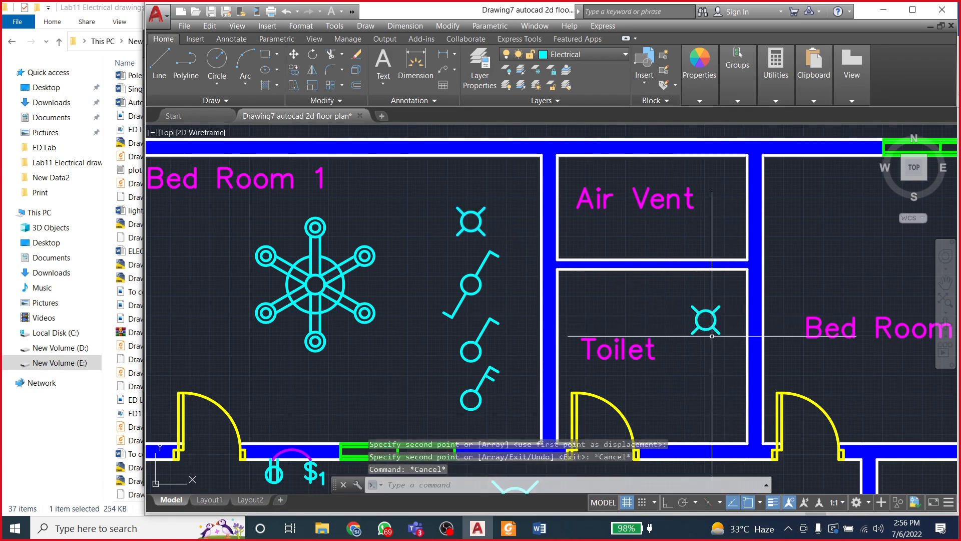
Step: Draw a horizontal line about 1'-1 1/4" long outward from the right quadrant of the Toilet symbol's circle
{"action": "scroll", "coordinate": [718, 324], "scroll_direction": "up", "scroll_amount": 4}
{"action": "left_click", "coordinate": [159, 66]}
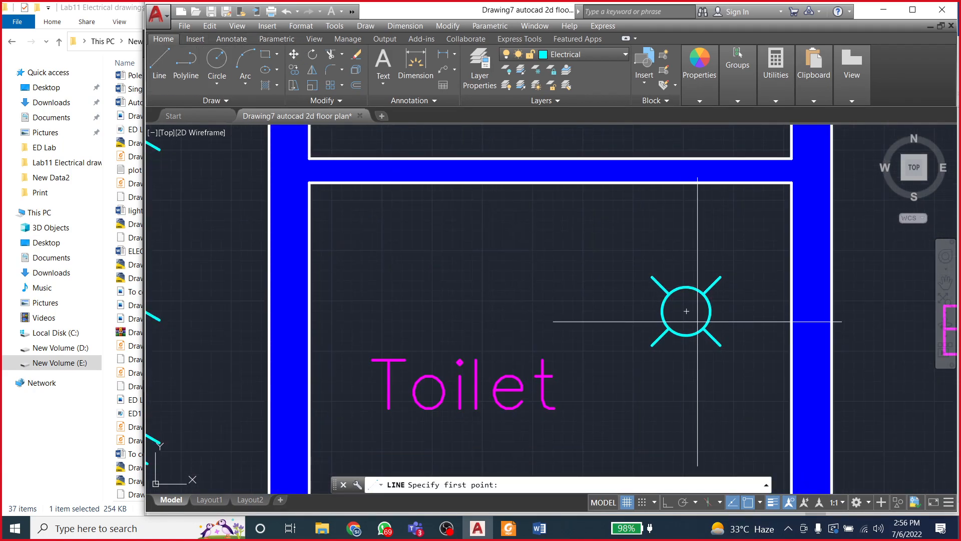
{"action": "left_click", "coordinate": [711, 311]}
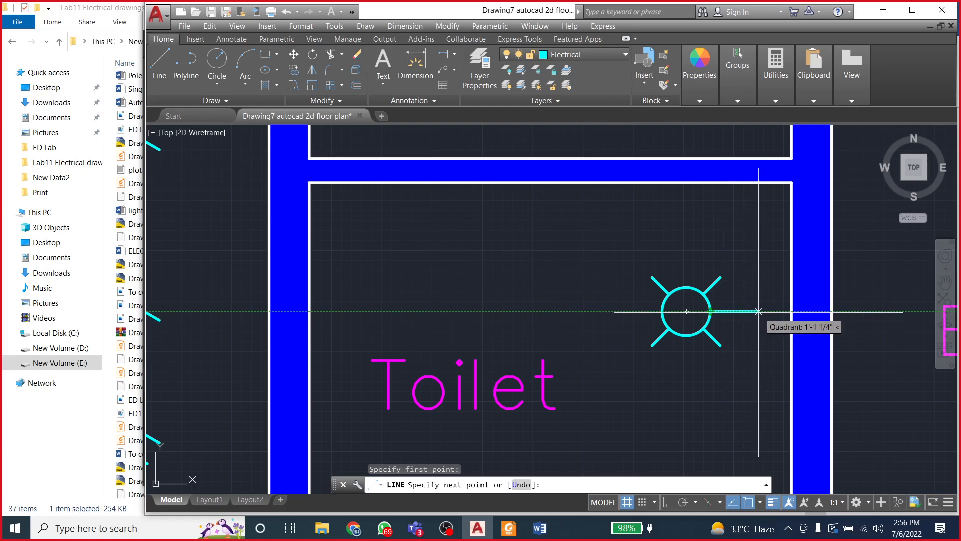
{"action": "left_click", "coordinate": [758, 311]}
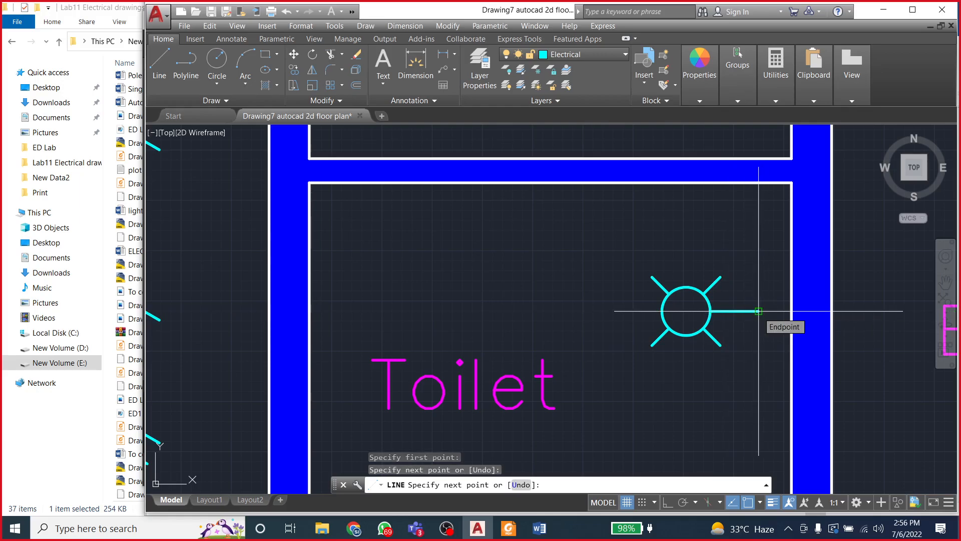
{"action": "key", "text": "Escape"}
{"action": "scroll", "coordinate": [653, 350], "scroll_direction": "down", "scroll_amount": 3}
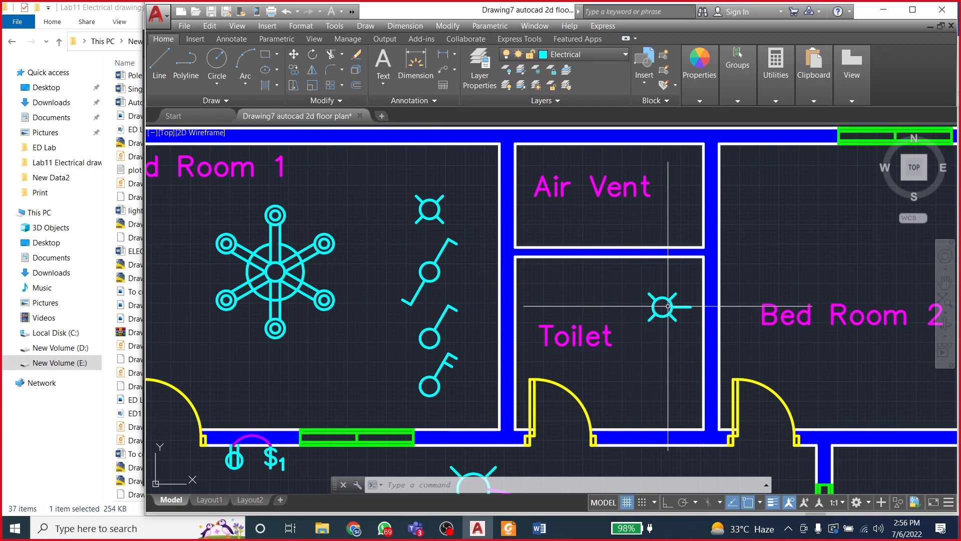
{"action": "left_click", "coordinate": [635, 283]}
{"action": "left_click", "coordinate": [699, 330]}
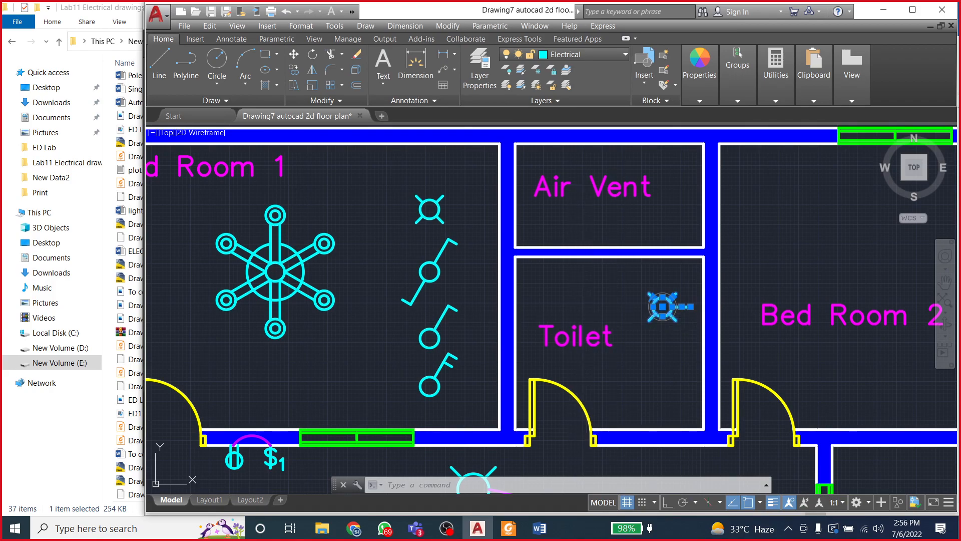
{"action": "left_click", "coordinate": [613, 313]}
{"action": "key", "text": "Escape"}
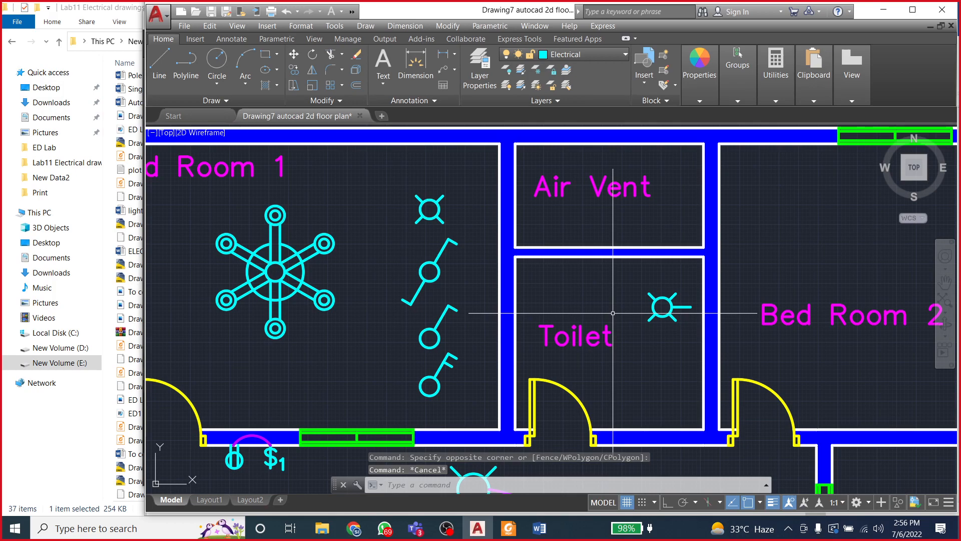
{"action": "left_click", "coordinate": [635, 281]}
{"action": "left_click", "coordinate": [696, 334]}
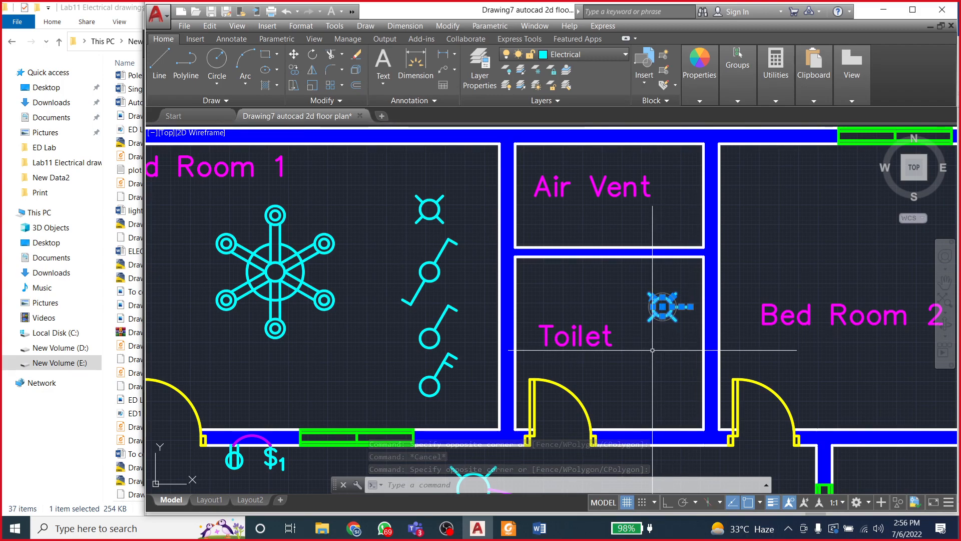
{"action": "key", "text": "Escape"}
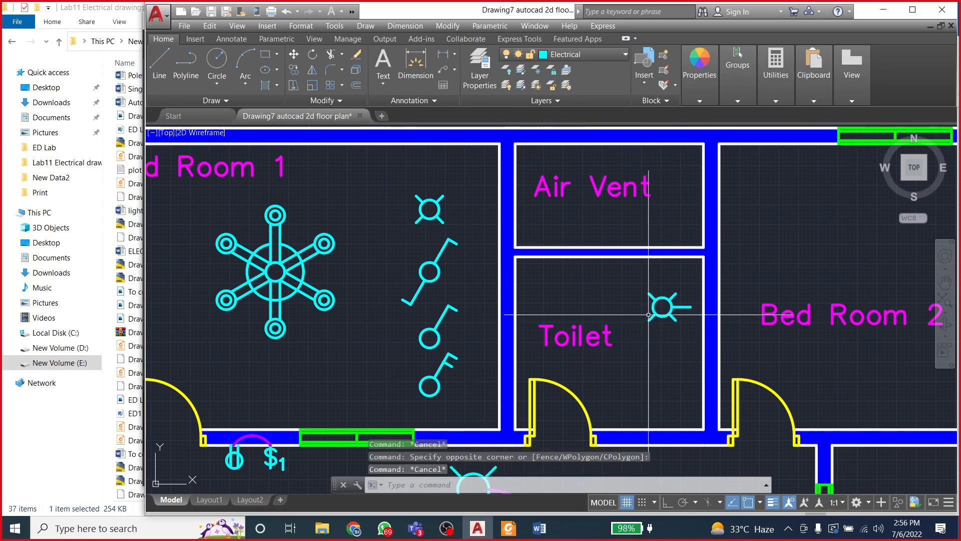
Step: Switch to Word and look through the open reference documents on lighting layout, electrical house drawings and electrical symbols
{"action": "left_click", "coordinate": [541, 531]}
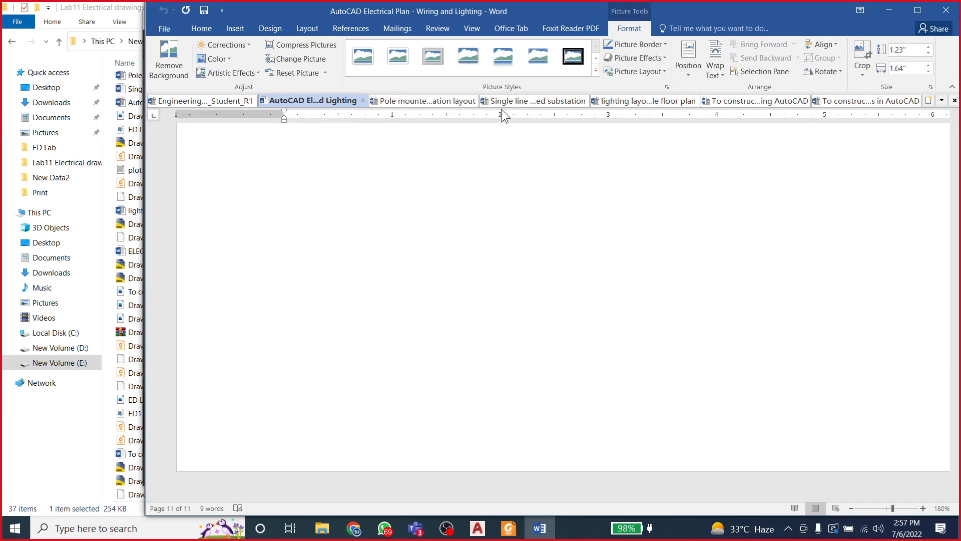
{"action": "left_click", "coordinate": [436, 103]}
{"action": "left_click", "coordinate": [522, 102]}
{"action": "left_click", "coordinate": [627, 102]}
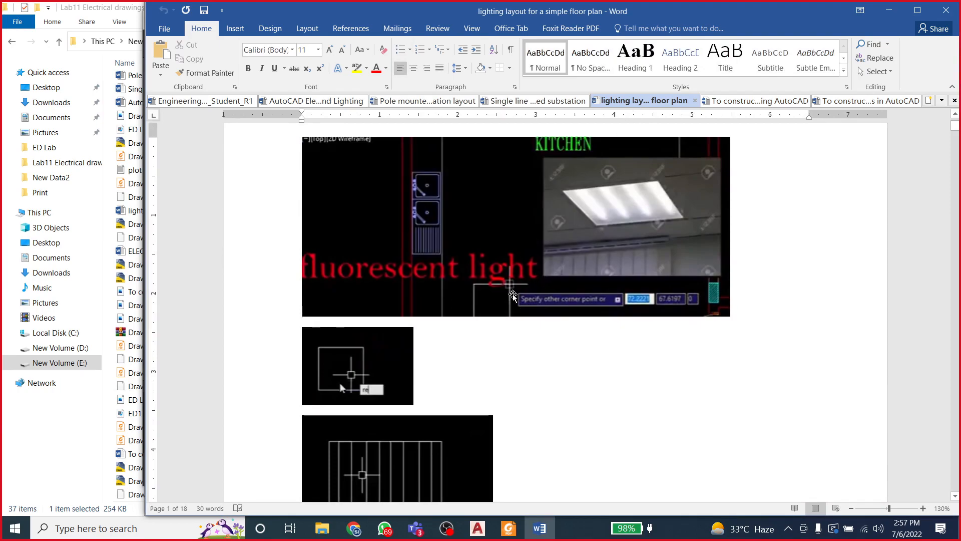
{"action": "scroll", "coordinate": [513, 295], "scroll_direction": "down", "scroll_amount": 3}
{"action": "scroll", "coordinate": [513, 299], "scroll_direction": "up", "scroll_amount": 2}
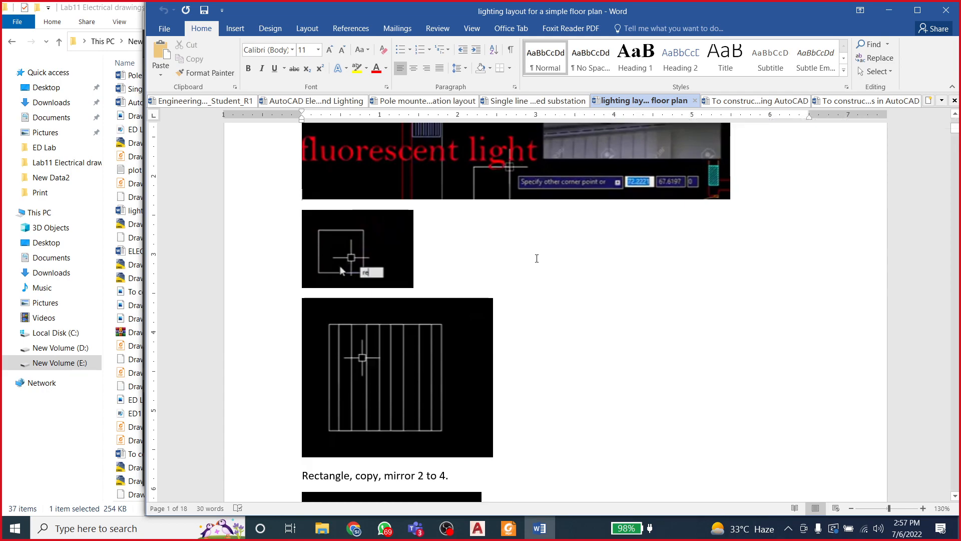
{"action": "left_click", "coordinate": [761, 101]}
{"action": "scroll", "coordinate": [645, 323], "scroll_direction": "down", "scroll_amount": 4}
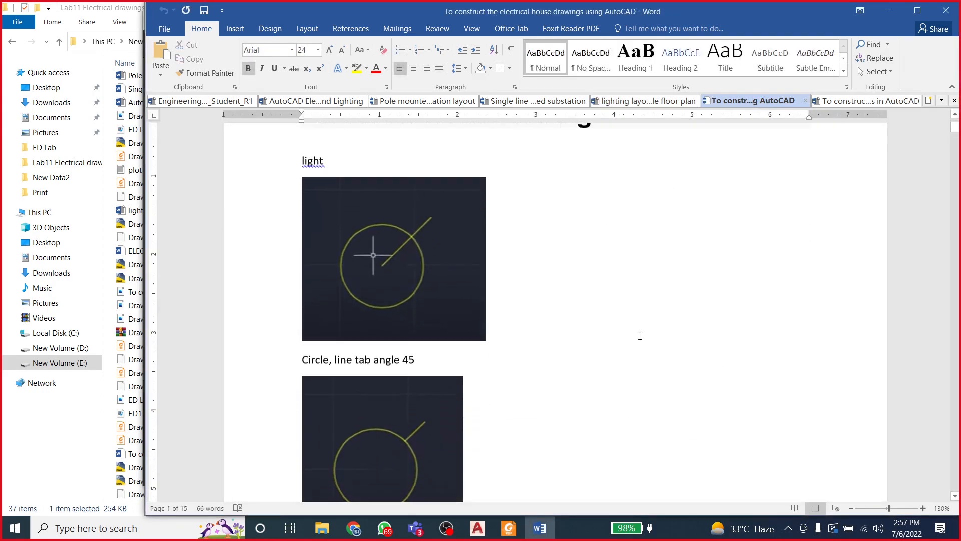
{"action": "left_click", "coordinate": [857, 101]}
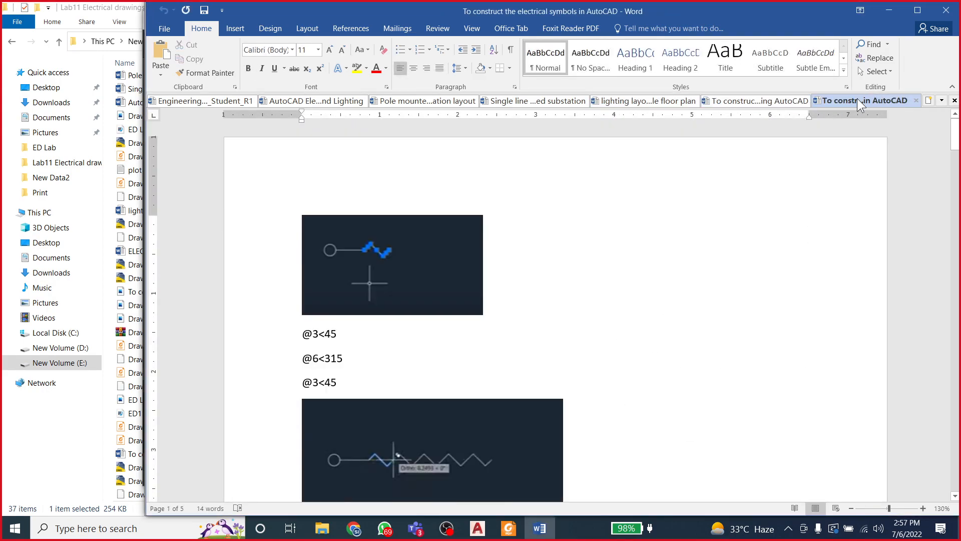
Step: Return to AutoCAD and inspect the Bed Room 1 symbols and the lights and fan in the drawing room
{"action": "left_click", "coordinate": [478, 528]}
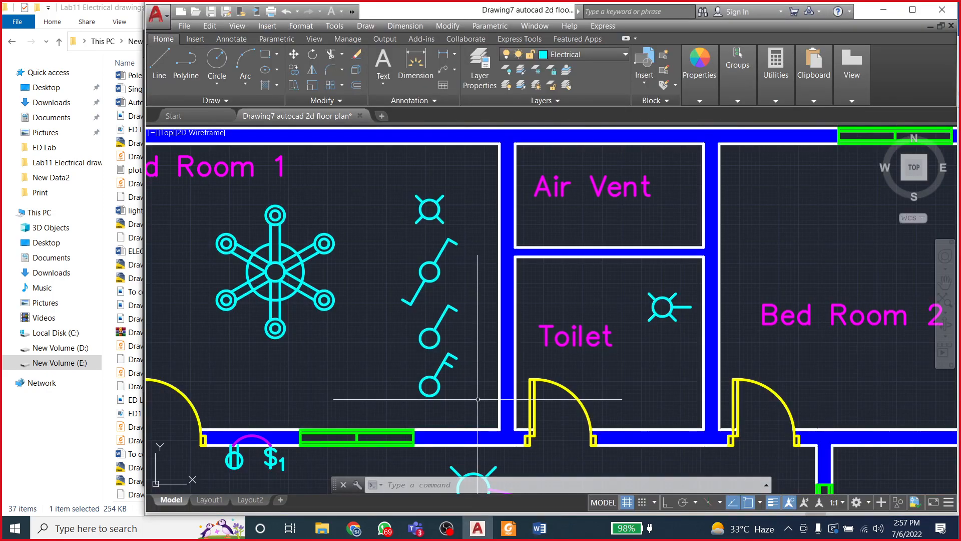
{"action": "scroll", "coordinate": [465, 359], "scroll_direction": "down", "scroll_amount": 4}
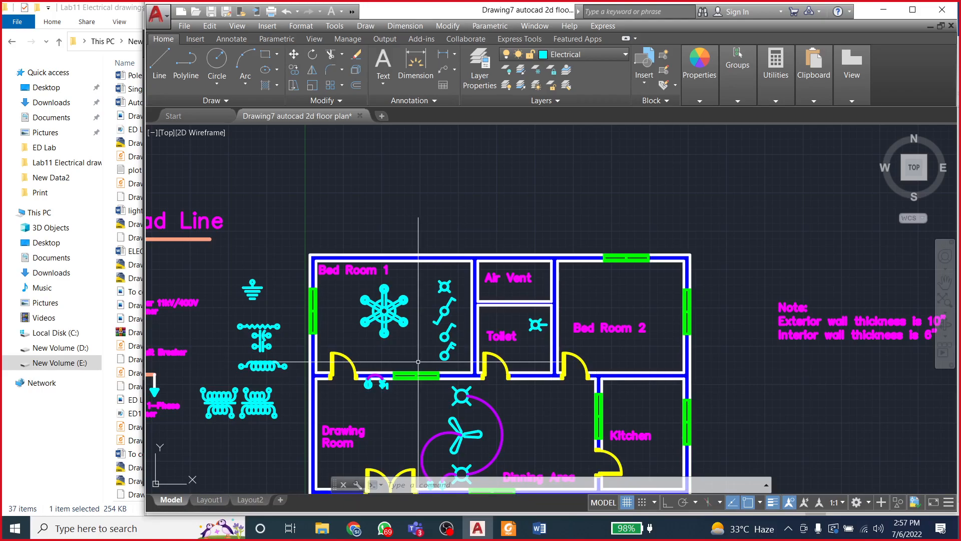
{"action": "scroll", "coordinate": [430, 316], "scroll_direction": "up", "scroll_amount": 5}
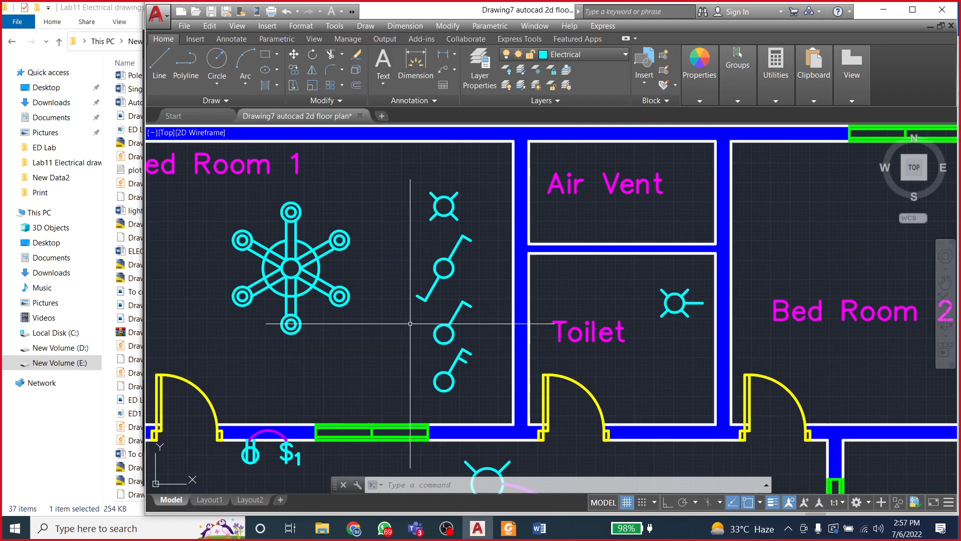
{"action": "scroll", "coordinate": [423, 316], "scroll_direction": "down", "scroll_amount": 3}
{"action": "scroll", "coordinate": [447, 354], "scroll_direction": "down", "scroll_amount": 1}
{"action": "scroll", "coordinate": [460, 414], "scroll_direction": "up", "scroll_amount": 4}
{"action": "scroll", "coordinate": [460, 413], "scroll_direction": "down", "scroll_amount": 3}
{"action": "scroll", "coordinate": [460, 413], "scroll_direction": "up", "scroll_amount": 3}
{"action": "left_click", "coordinate": [465, 383]}
{"action": "scroll", "coordinate": [465, 384], "scroll_direction": "down", "scroll_amount": 3}
{"action": "scroll", "coordinate": [463, 388], "scroll_direction": "up", "scroll_amount": 3}
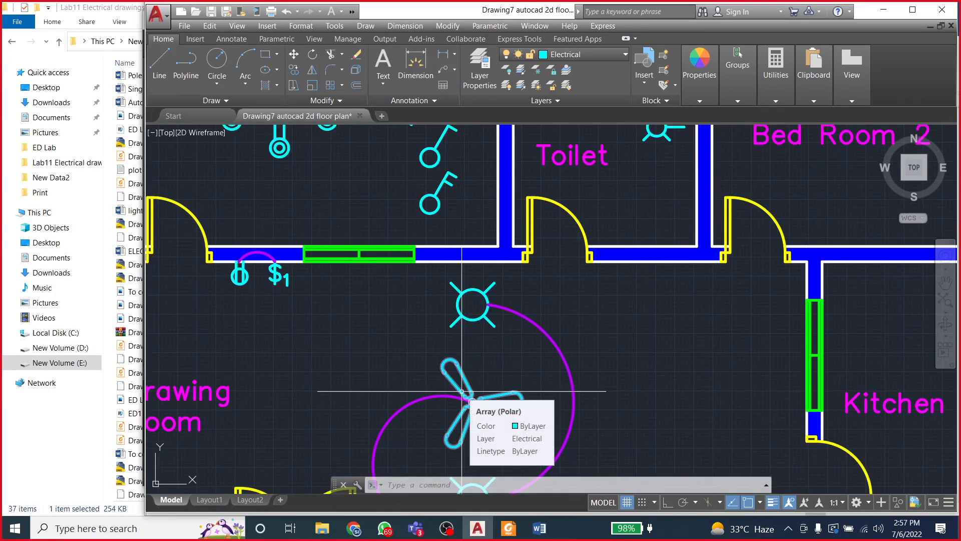
Step: Switch to Word and examine the house plan in the electrical house drawings document and the fan drawing in the lighting layout document
{"action": "left_click", "coordinate": [539, 528]}
{"action": "left_click_drag", "start_coordinate": [955, 134], "coordinate": [954, 486]}
{"action": "left_click", "coordinate": [773, 103]}
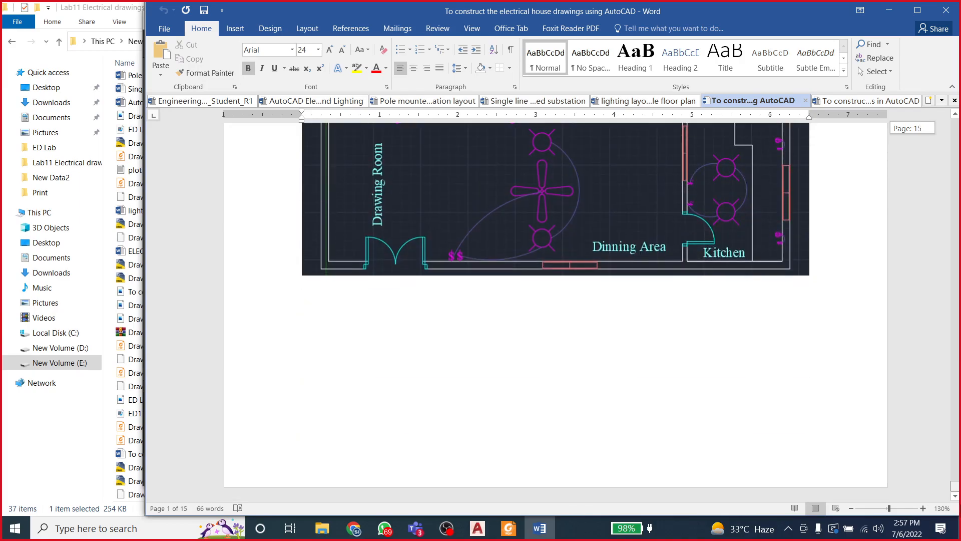
{"action": "left_click", "coordinate": [645, 101]}
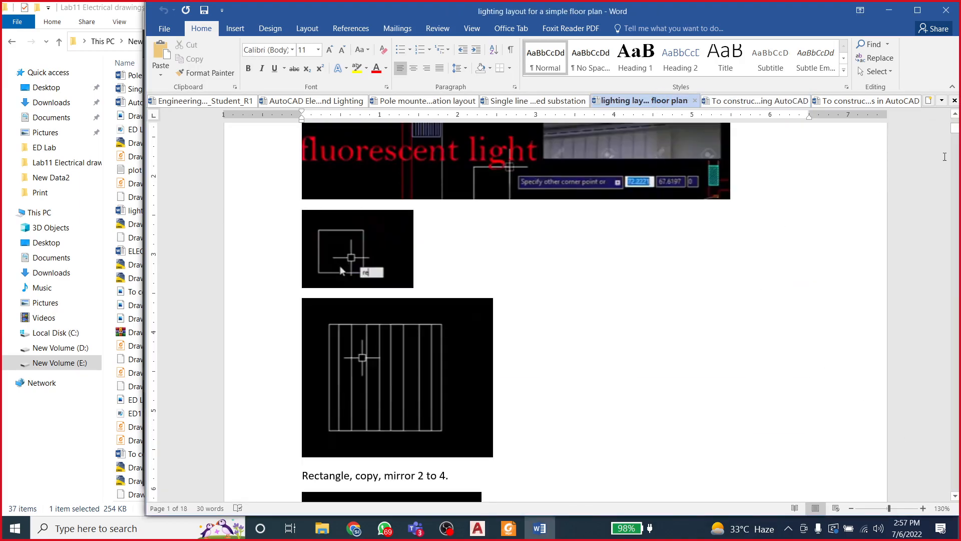
{"action": "left_click_drag", "start_coordinate": [954, 125], "coordinate": [954, 197]}
{"action": "scroll", "coordinate": [584, 298], "scroll_direction": "down", "scroll_amount": 1}
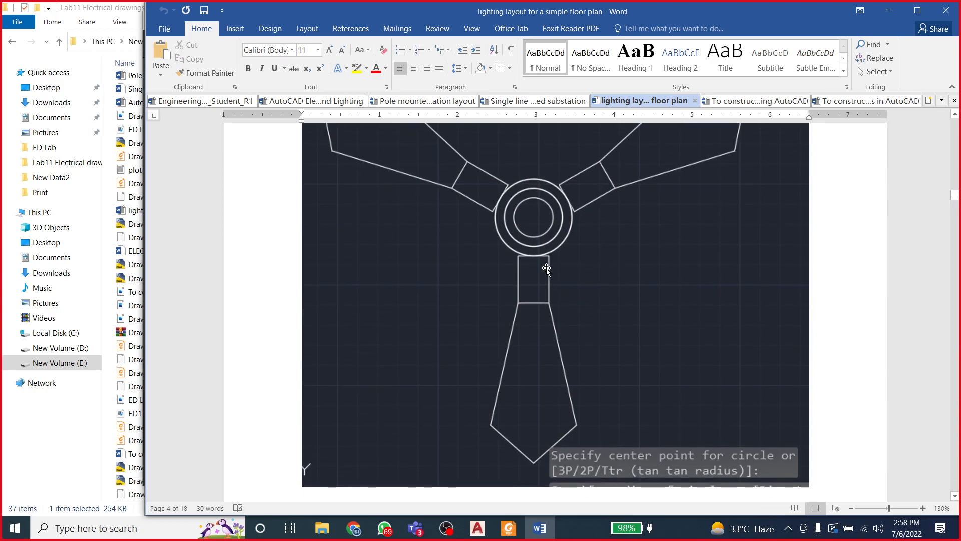
Step: Switch to AutoCAD and try to copy the Bed Room 1 light fixture's hub circle into Bed Room 2
{"action": "left_click", "coordinate": [476, 531]}
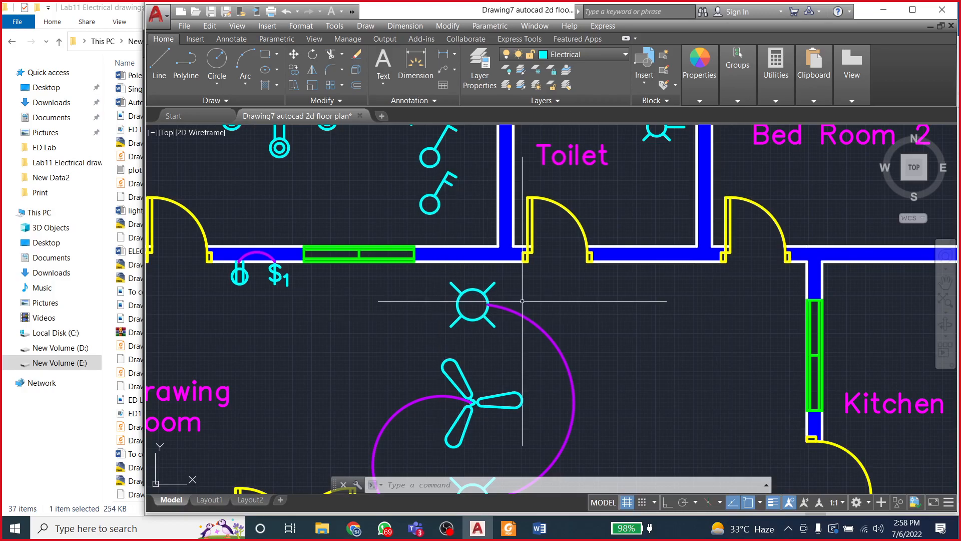
{"action": "scroll", "coordinate": [511, 301], "scroll_direction": "down", "scroll_amount": 2}
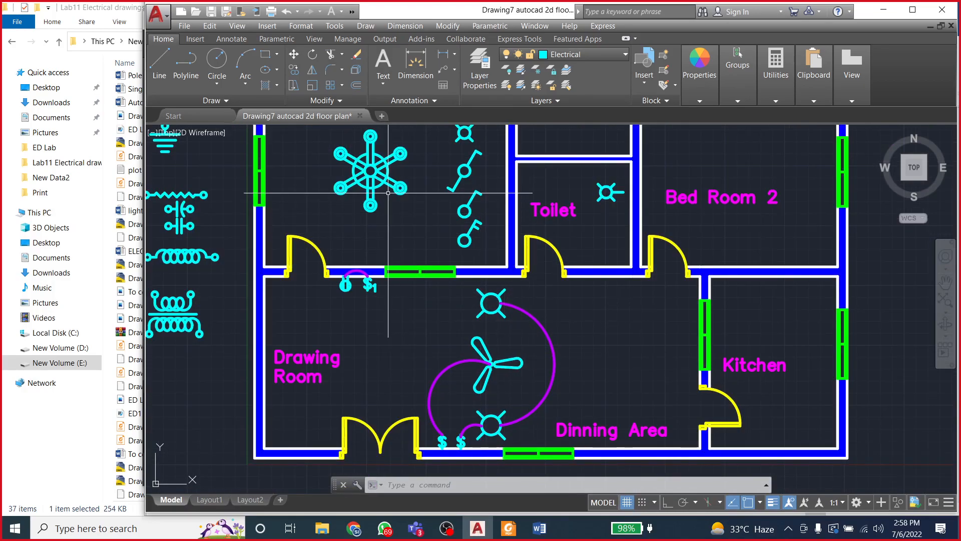
{"action": "left_click", "coordinate": [387, 171]}
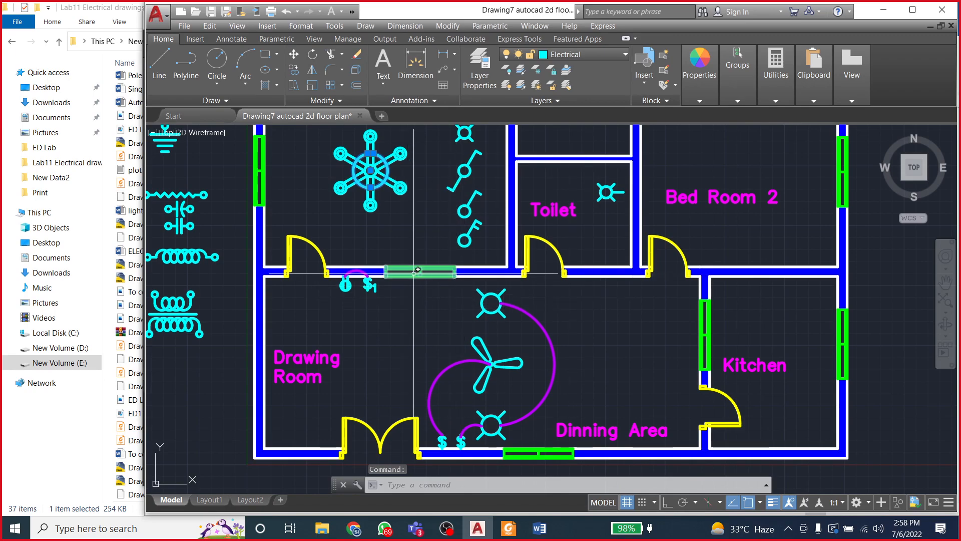
{"action": "left_click", "coordinate": [294, 69]}
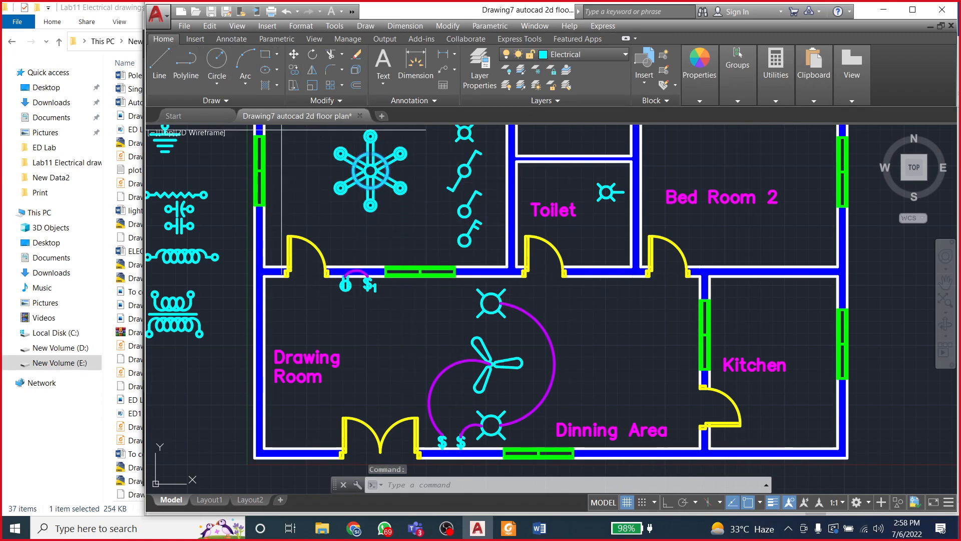
{"action": "left_click", "coordinate": [371, 171]}
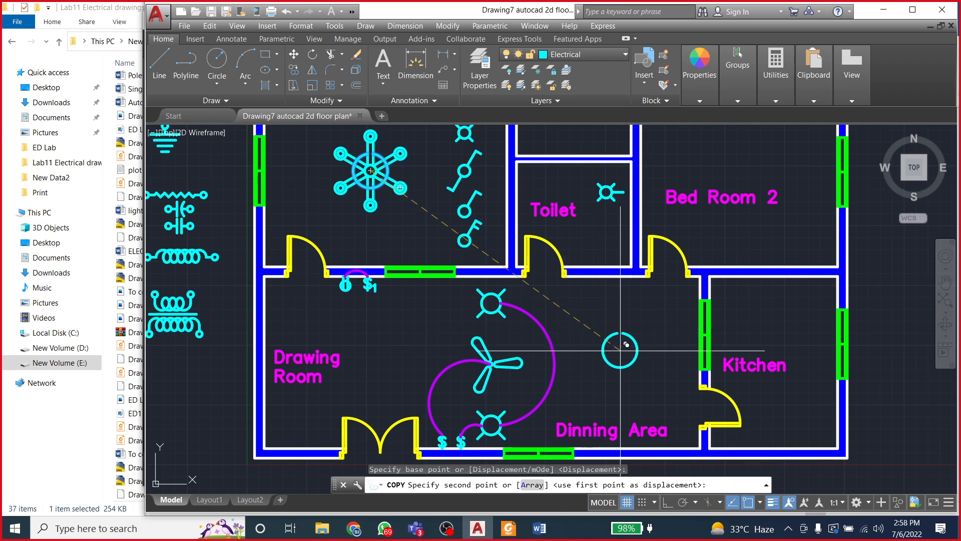
{"action": "scroll", "coordinate": [631, 372], "scroll_direction": "down", "scroll_amount": 3}
{"action": "scroll", "coordinate": [691, 228], "scroll_direction": "up", "scroll_amount": 3}
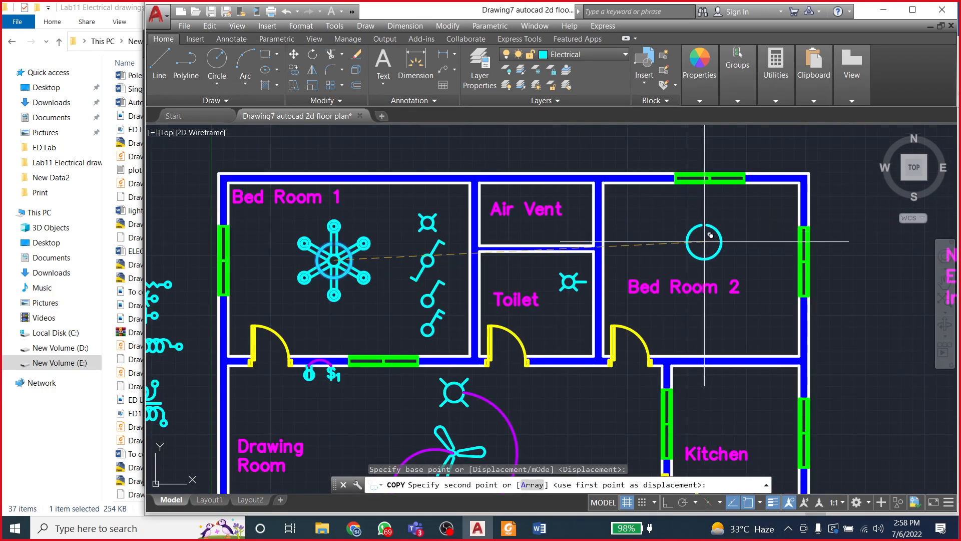
{"action": "left_click", "coordinate": [704, 242]}
{"action": "key", "text": "Escape"}
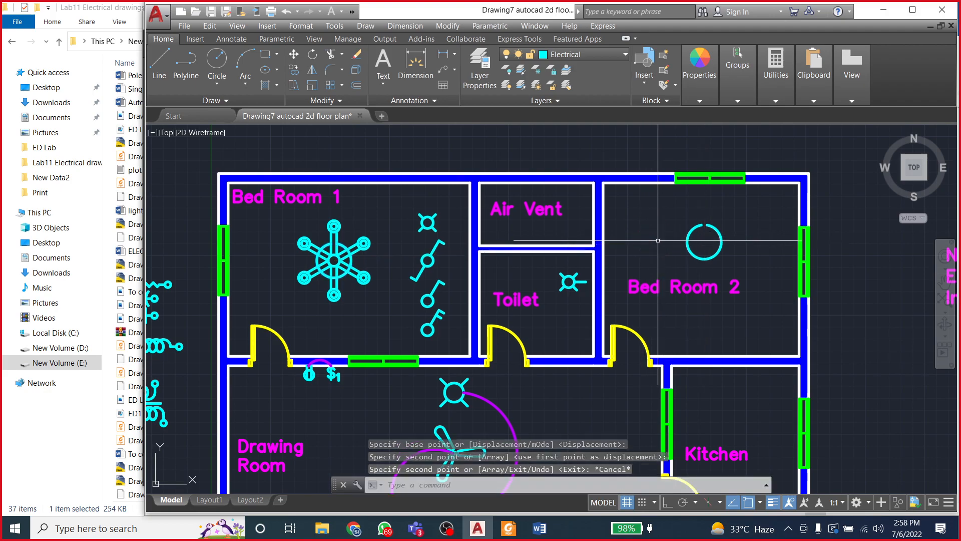
{"action": "left_click", "coordinate": [687, 242]}
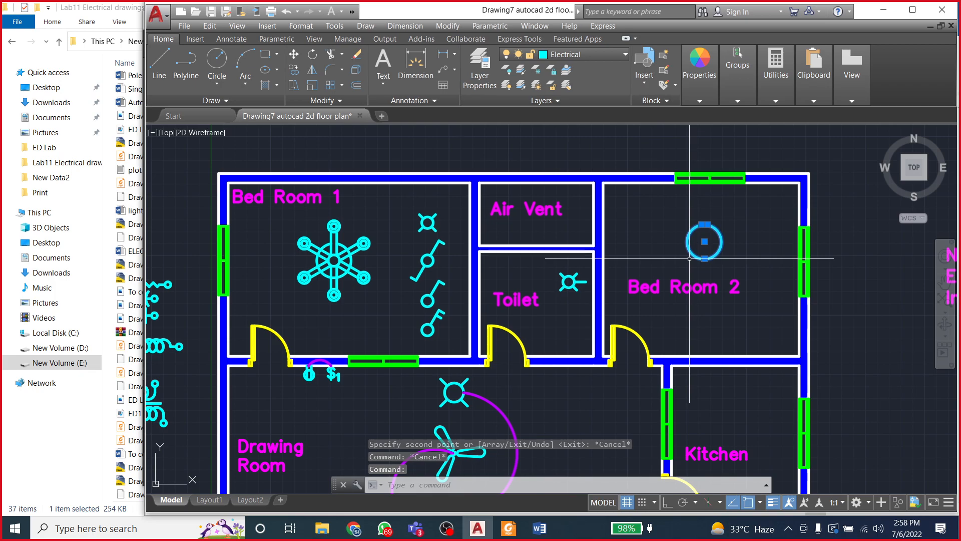
{"action": "key", "text": "ctrl+z"}
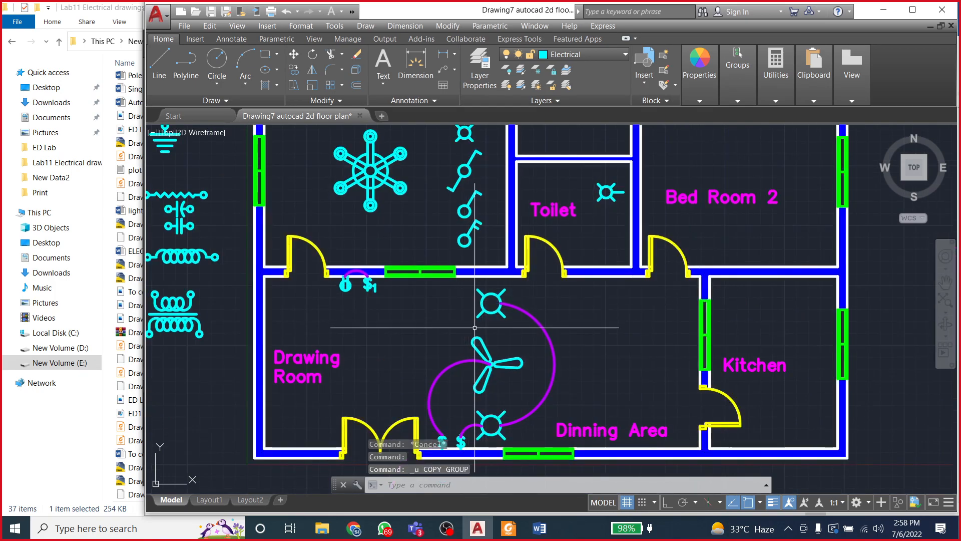
Step: Move the Bed Room 2 label up into the room's upper-left corner
{"action": "scroll", "coordinate": [500, 340], "scroll_direction": "up", "scroll_amount": 2}
{"action": "scroll", "coordinate": [355, 391], "scroll_direction": "down", "scroll_amount": 4}
{"action": "scroll", "coordinate": [426, 285], "scroll_direction": "up", "scroll_amount": 4}
{"action": "scroll", "coordinate": [496, 284], "scroll_direction": "down", "scroll_amount": 2}
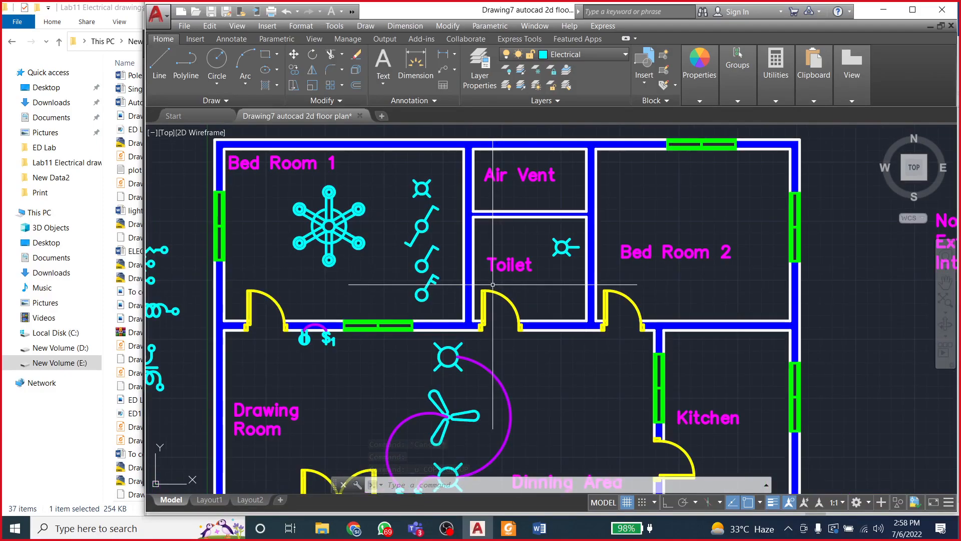
{"action": "left_click", "coordinate": [623, 241]}
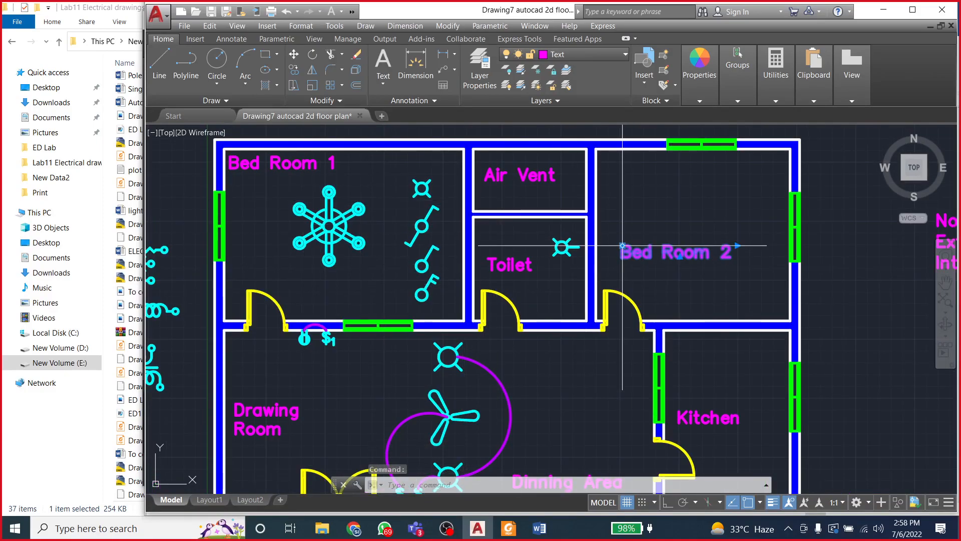
{"action": "left_click", "coordinate": [623, 245]}
{"action": "left_click", "coordinate": [605, 158]}
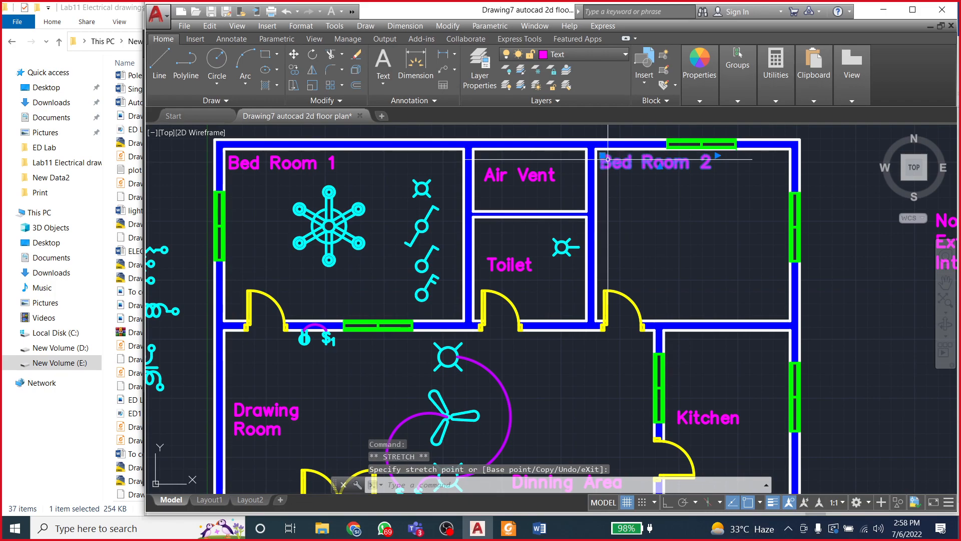
{"action": "key", "text": "Escape"}
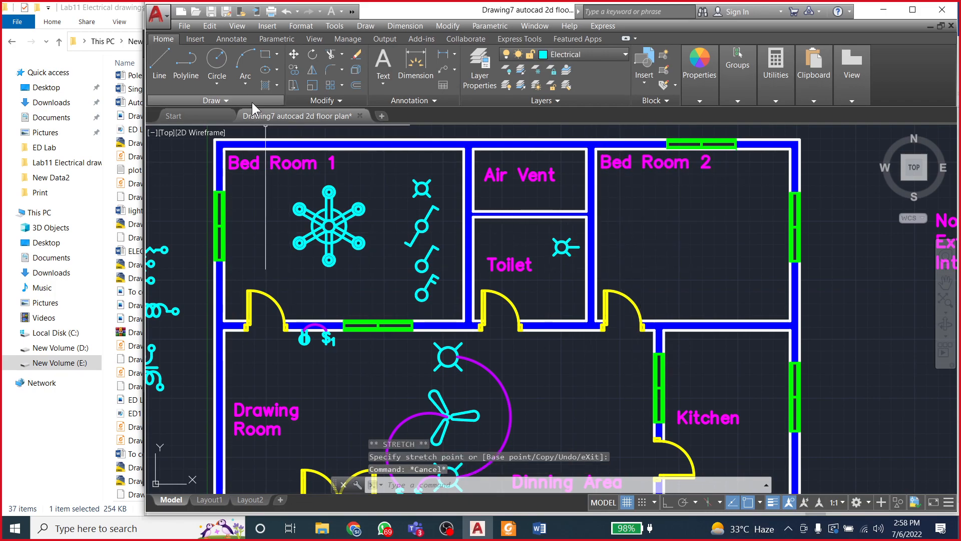
Step: Draw a circle with a radius of 12 near the middle of Bed Room 2
{"action": "left_click", "coordinate": [217, 62]}
{"action": "left_click", "coordinate": [683, 228]}
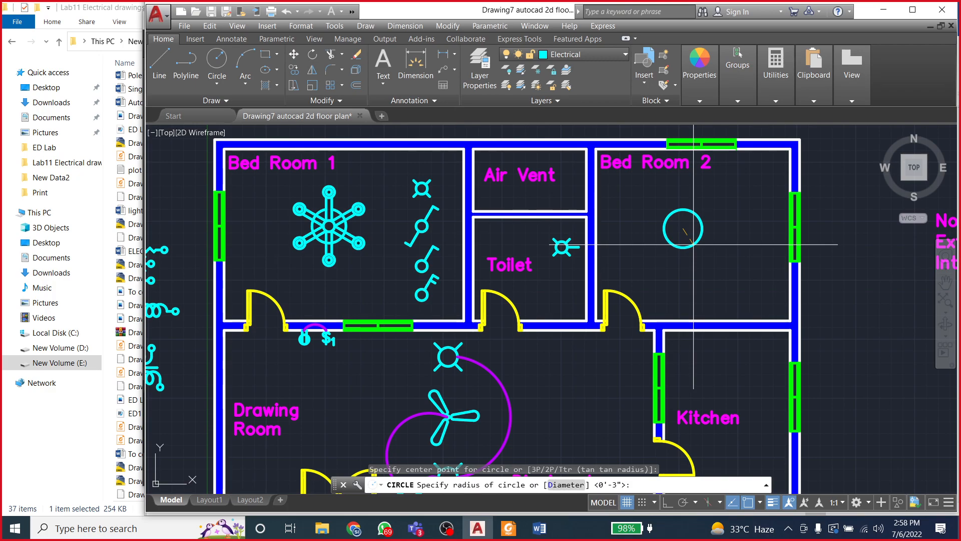
{"action": "key", "text": "Return"}
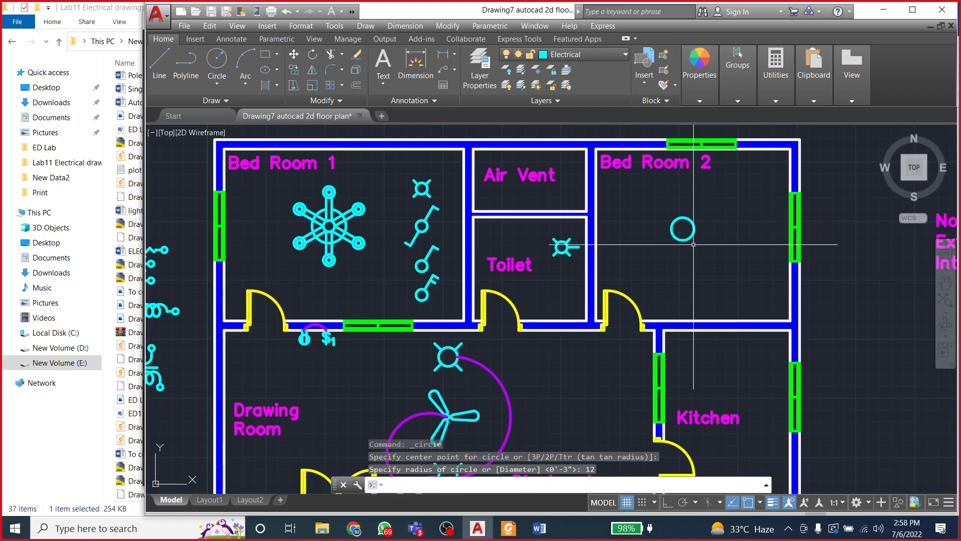
{"action": "scroll", "coordinate": [677, 254], "scroll_direction": "up", "scroll_amount": 2}
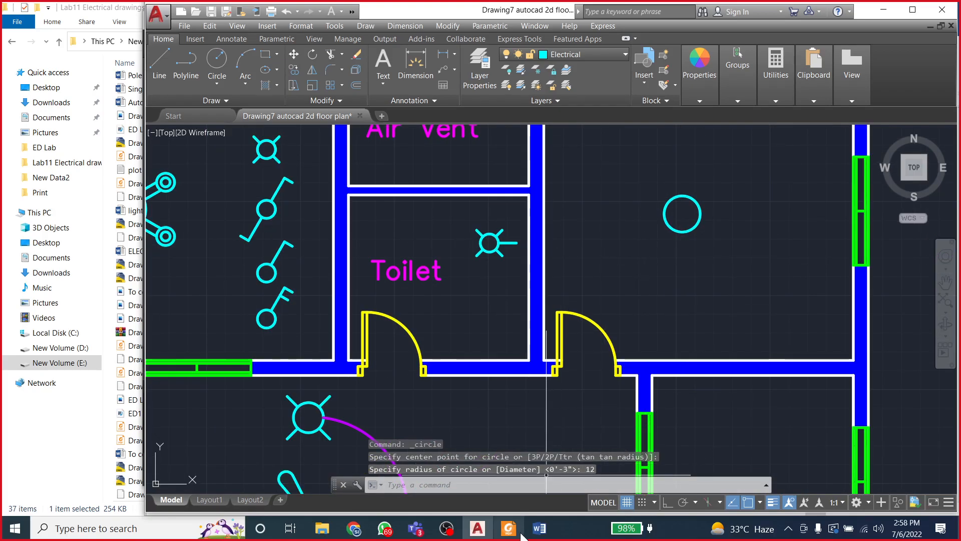
Step: Check the fan's hub and blade shapes in the Word lighting layout document and return to AutoCAD
{"action": "left_click", "coordinate": [478, 529]}
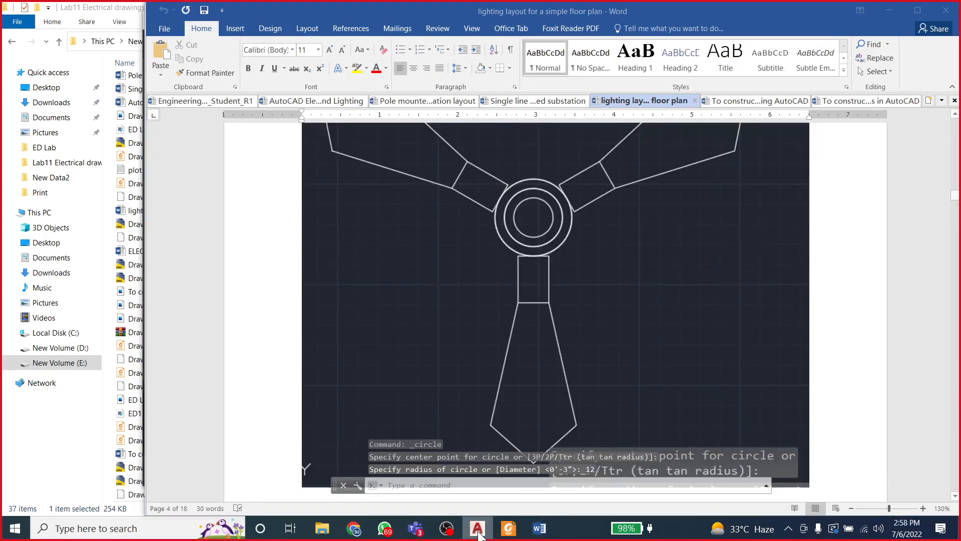
{"action": "left_click", "coordinate": [478, 530]}
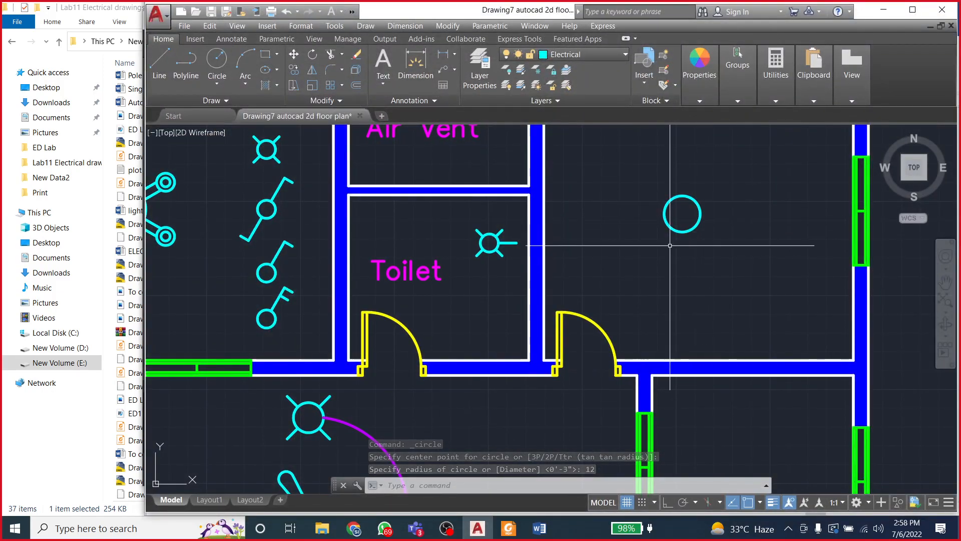
{"action": "left_click", "coordinate": [478, 529]}
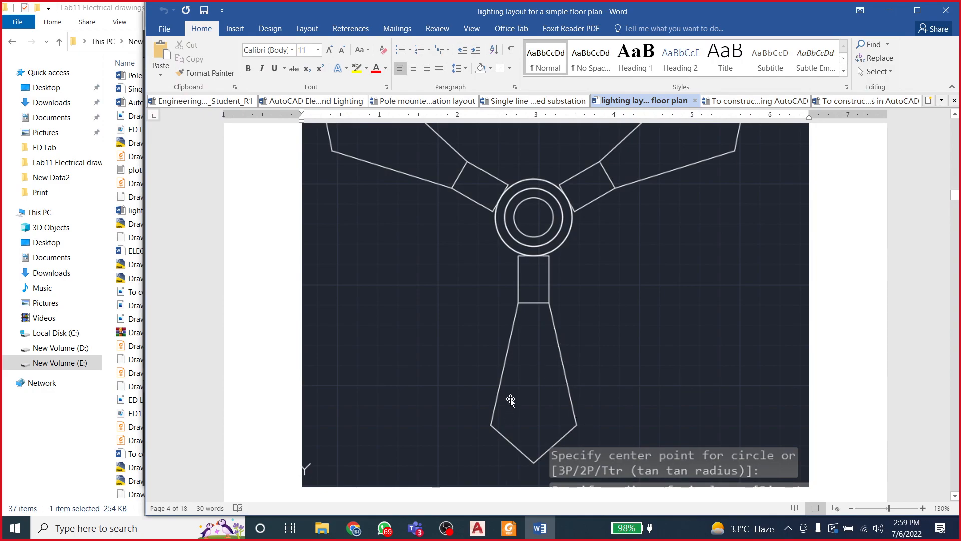
{"action": "left_click", "coordinate": [478, 529]}
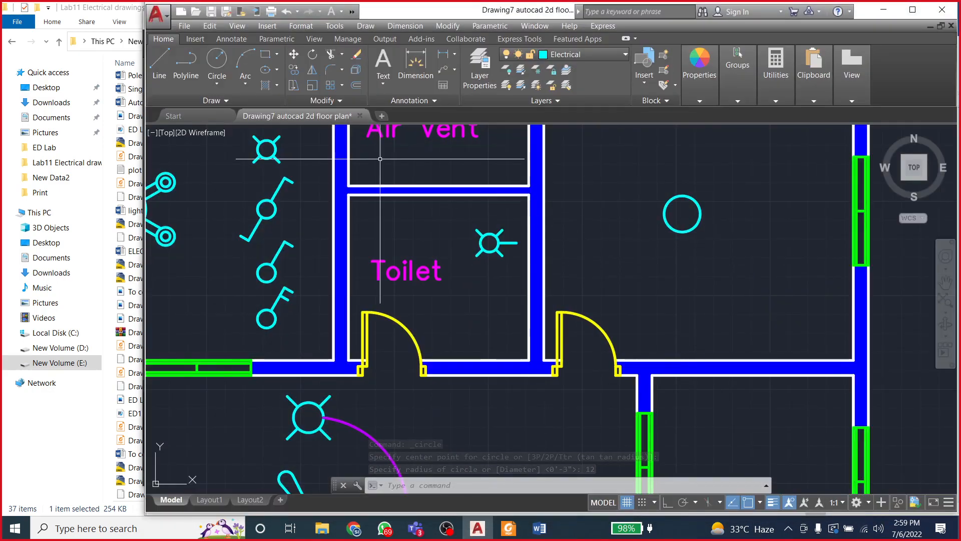
Step: Draw a small upright rectangle hanging from the bottom of the Bed Room 2 circle
{"action": "left_click", "coordinate": [265, 54]}
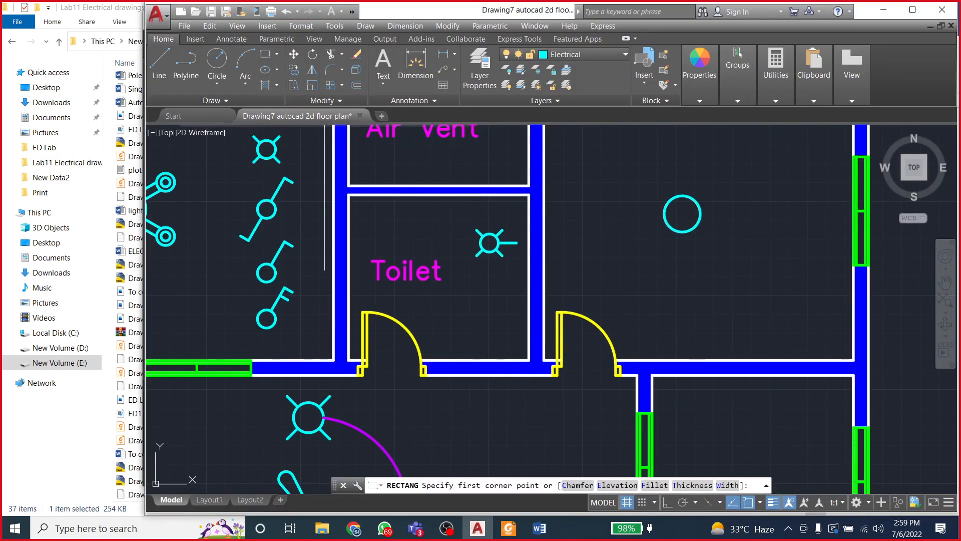
{"action": "left_click", "coordinate": [676, 231]}
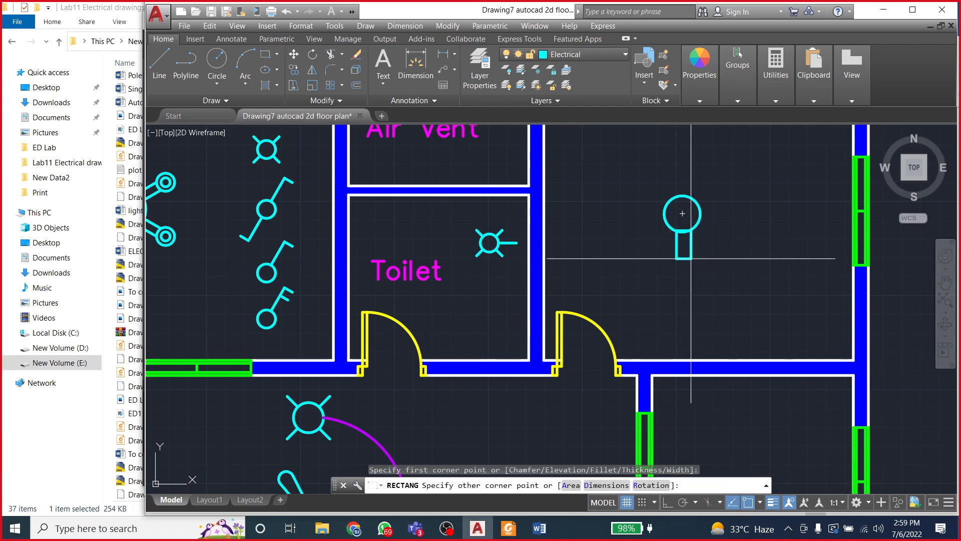
{"action": "left_click", "coordinate": [691, 259]}
Step: Move the rectangle by its top edge's midpoint onto the bottom quadrant of the Bed Room 2 circle
{"action": "scroll", "coordinate": [693, 223], "scroll_direction": "up", "scroll_amount": 4}
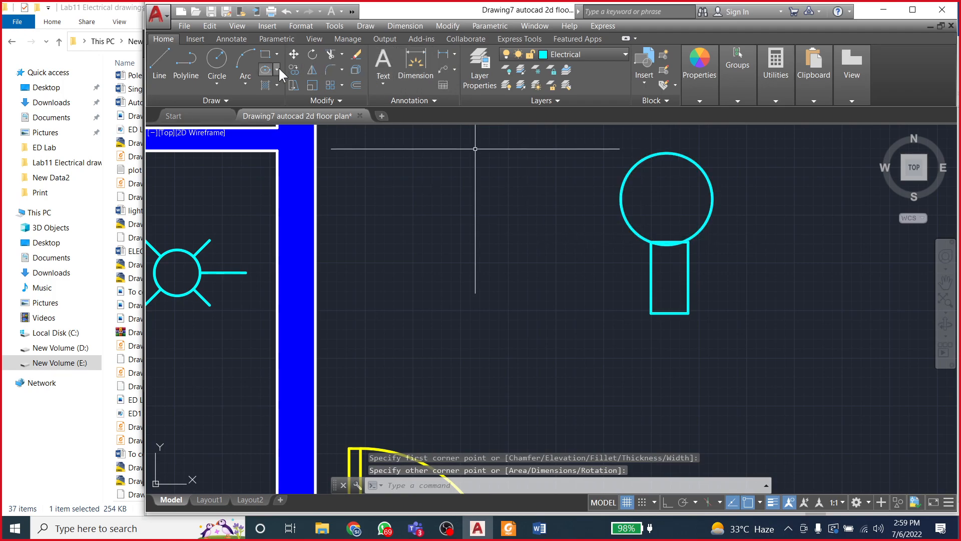
{"action": "left_click", "coordinate": [651, 275]}
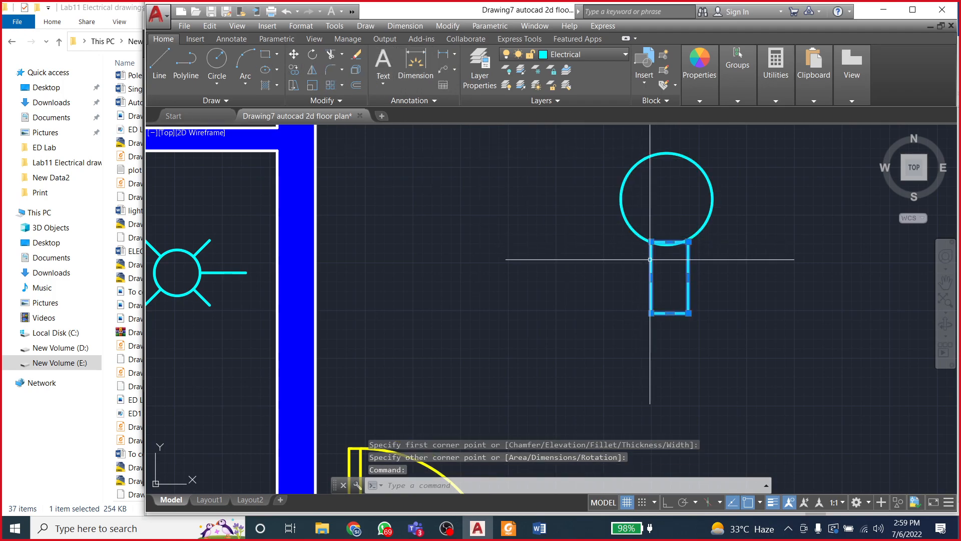
{"action": "left_click", "coordinate": [293, 55]}
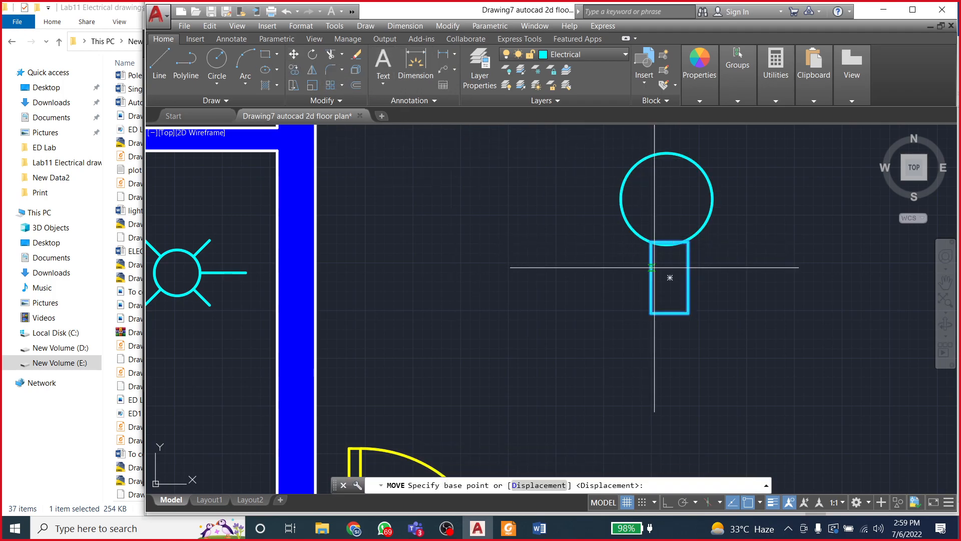
{"action": "left_click", "coordinate": [669, 242]}
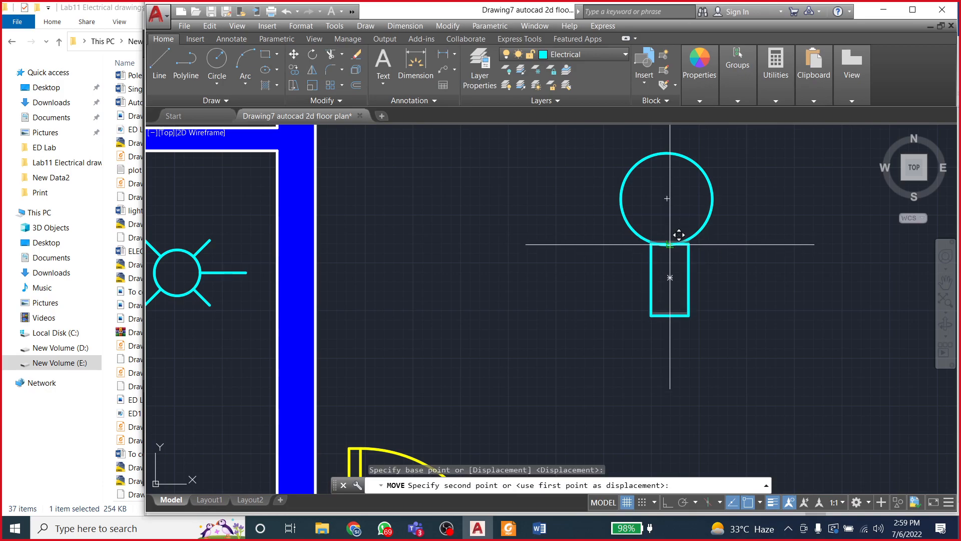
{"action": "left_click", "coordinate": [665, 245]}
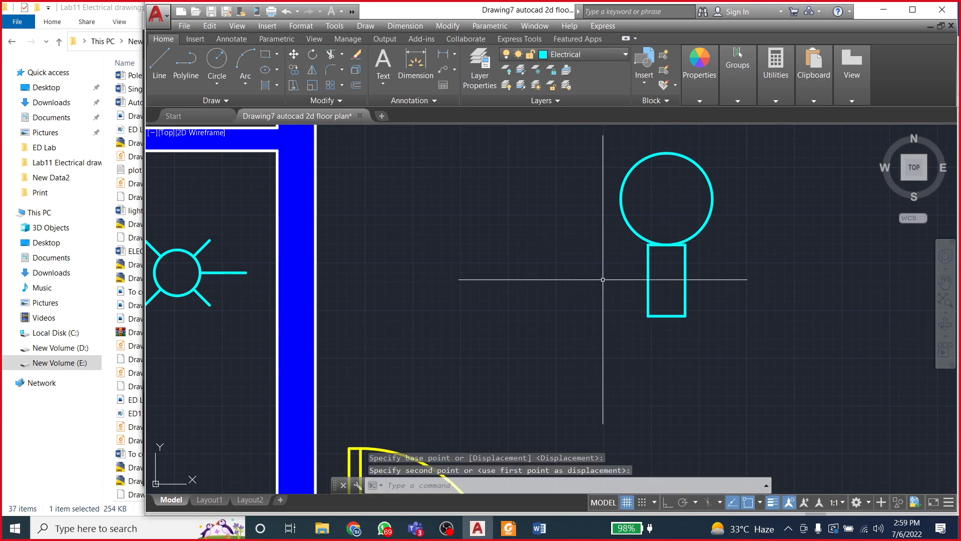
Step: Draw a line 30 long from the rectangle's lower-left corner, slanting down and outward to the left
{"action": "scroll", "coordinate": [606, 281], "scroll_direction": "down", "scroll_amount": 2}
{"action": "left_click", "coordinate": [160, 64]}
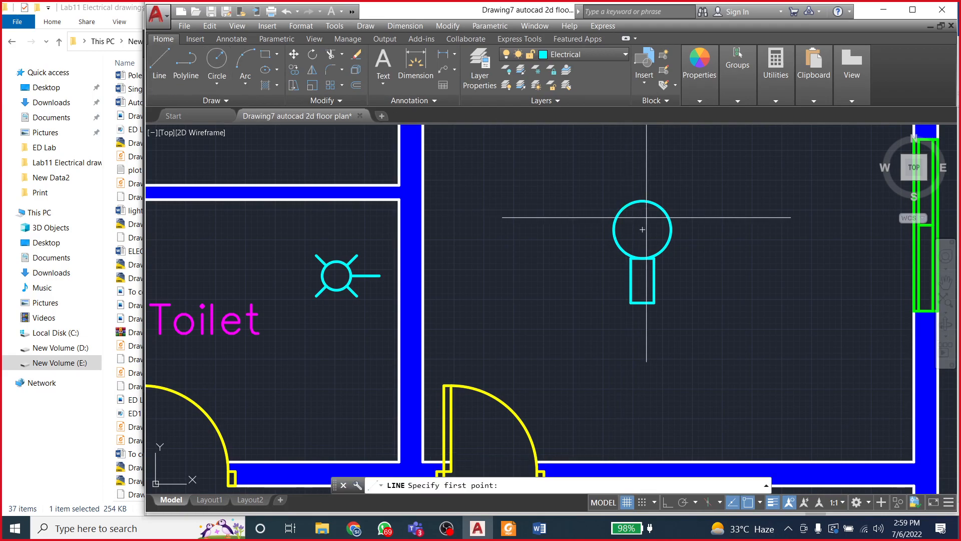
{"action": "scroll", "coordinate": [643, 215], "scroll_direction": "down", "scroll_amount": 3}
{"action": "scroll", "coordinate": [646, 300], "scroll_direction": "up", "scroll_amount": 4}
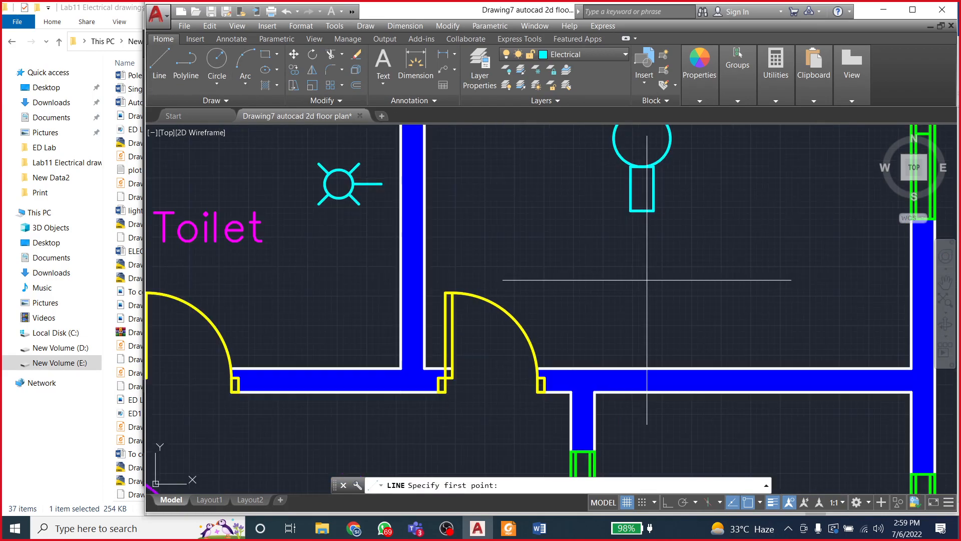
{"action": "left_click", "coordinate": [630, 212]}
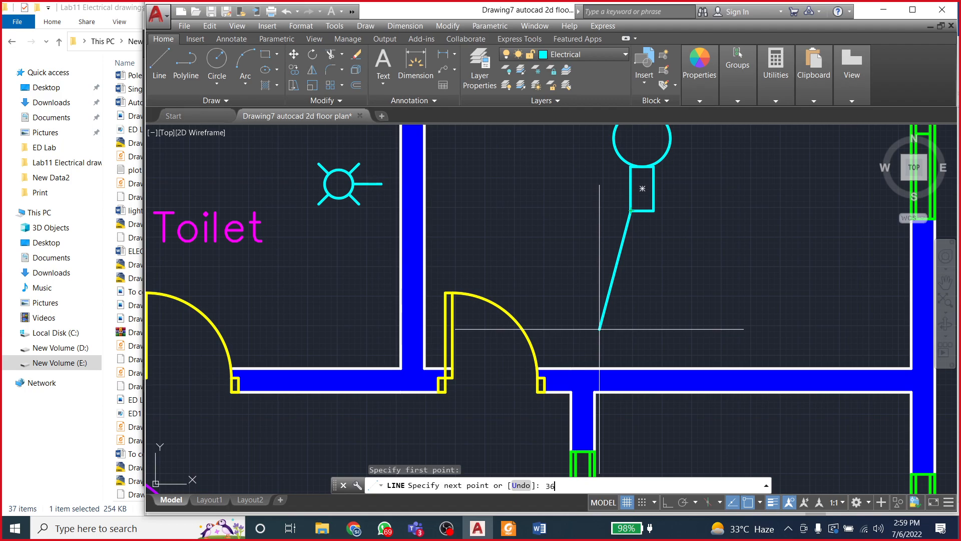
{"action": "key", "text": "BackSpace"}
{"action": "type", "text": "0"}
{"action": "key", "text": "Return"}
{"action": "key", "text": "Escape"}
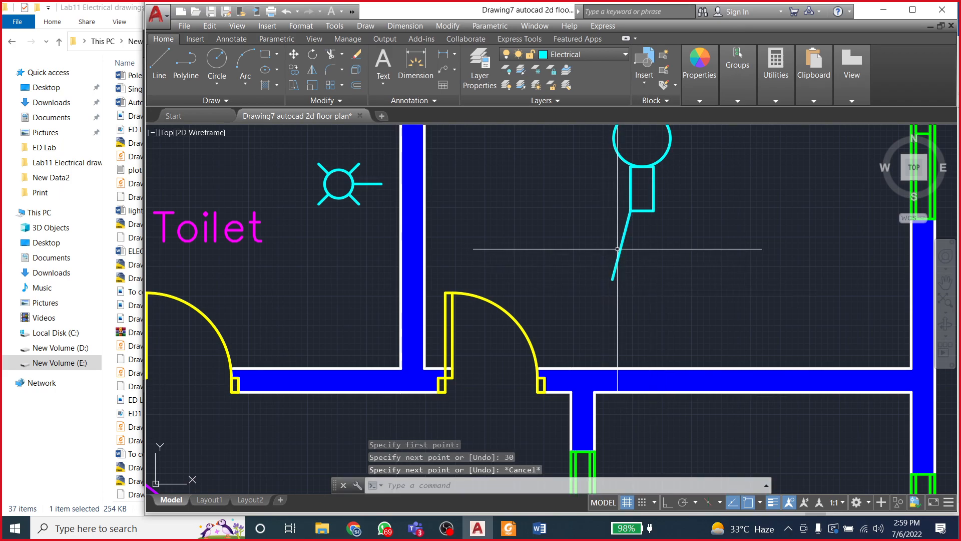
Step: Shorten the rectangle below the circle by stretching its bottom edge up to the rectangle's center
{"action": "left_click", "coordinate": [643, 211]}
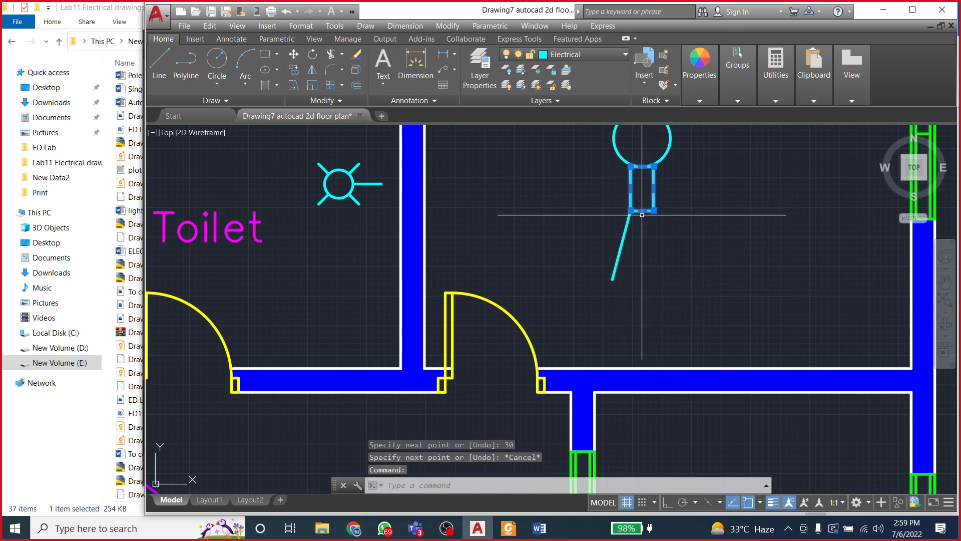
{"action": "left_click", "coordinate": [642, 210]}
{"action": "left_click", "coordinate": [642, 189]}
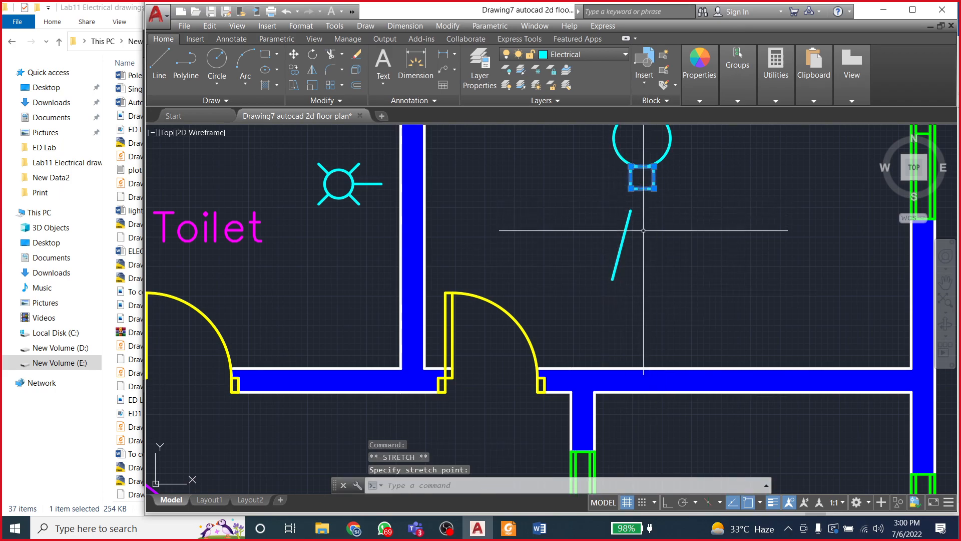
{"action": "key", "text": "Escape"}
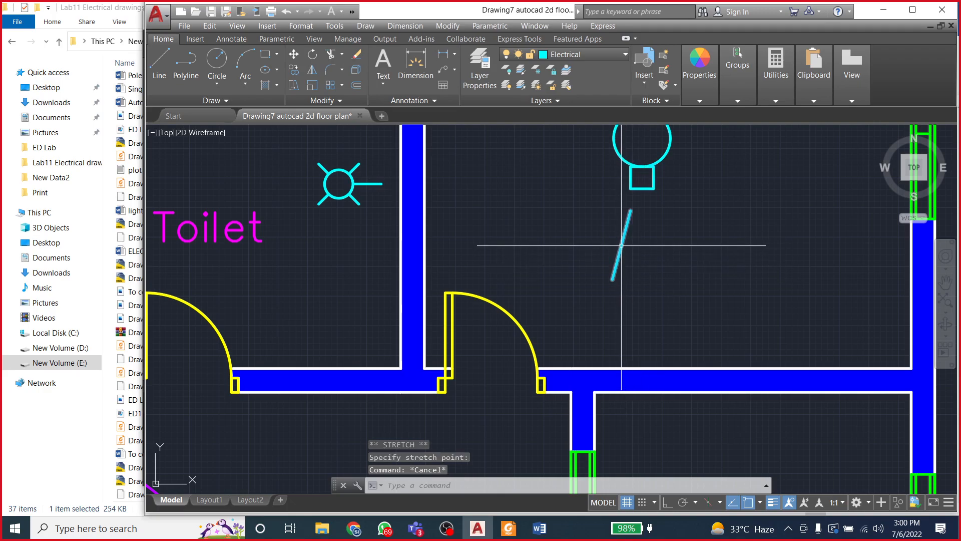
Step: Delete the detached slanted line and draw a new one from the rectangle's lower-left corner, 30 long at 260 degrees
{"action": "left_click", "coordinate": [617, 259]}
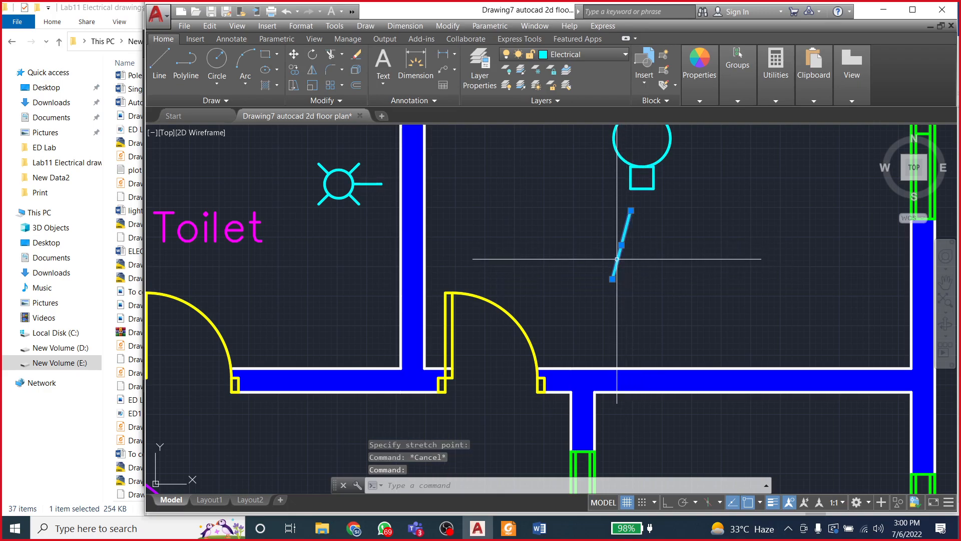
{"action": "key", "text": "Delete"}
{"action": "left_click", "coordinate": [159, 65]}
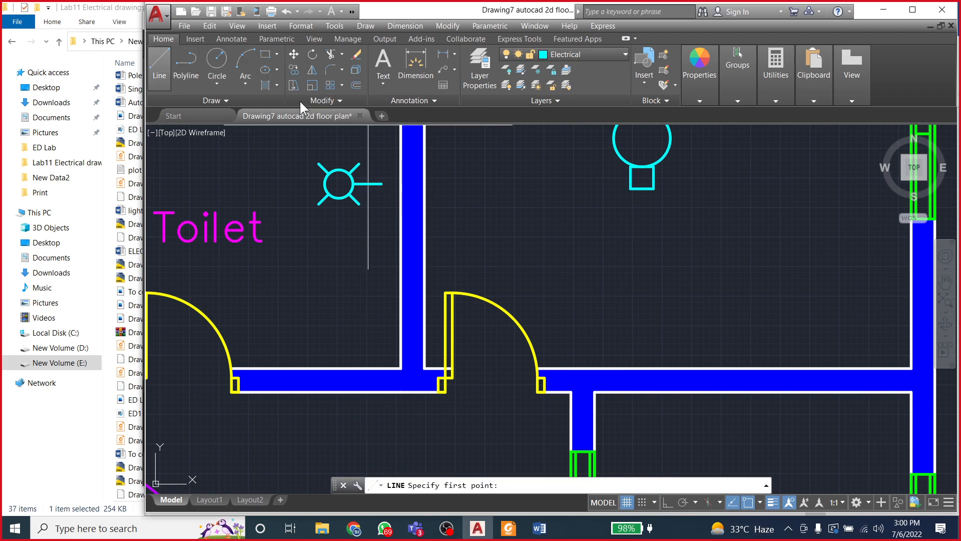
{"action": "left_click", "coordinate": [631, 189]}
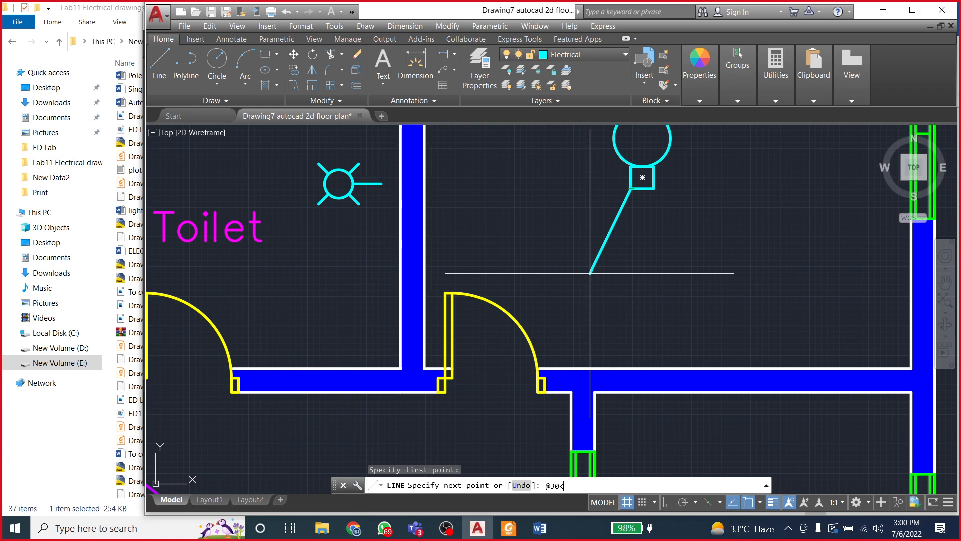
{"action": "key", "text": "Return"}
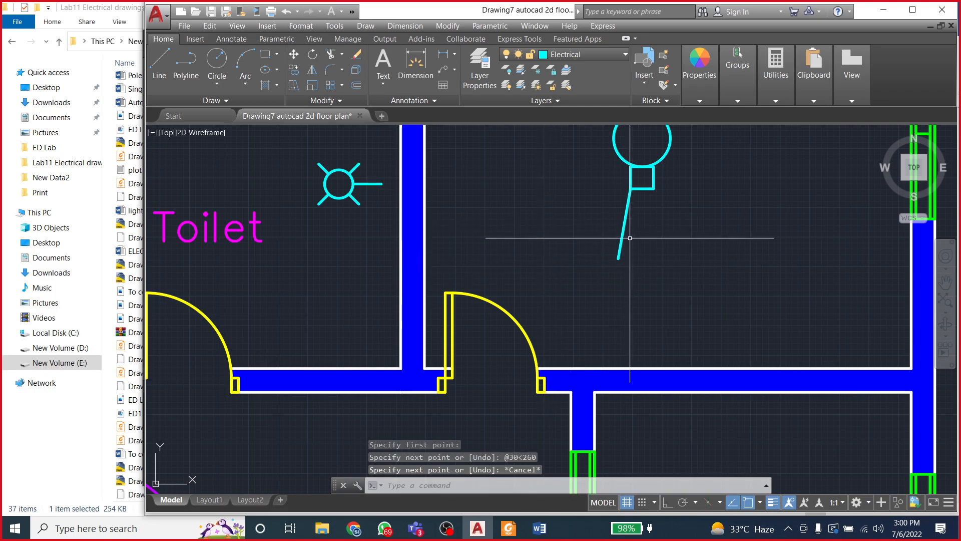
{"action": "key", "text": "Escape"}
Step: Mirror the slanted blade line about a vertical axis through the midpoint of the rectangle's bottom edge, keeping the original
{"action": "scroll", "coordinate": [556, 329], "scroll_direction": "down", "scroll_amount": 2}
{"action": "scroll", "coordinate": [596, 261], "scroll_direction": "up", "scroll_amount": 2}
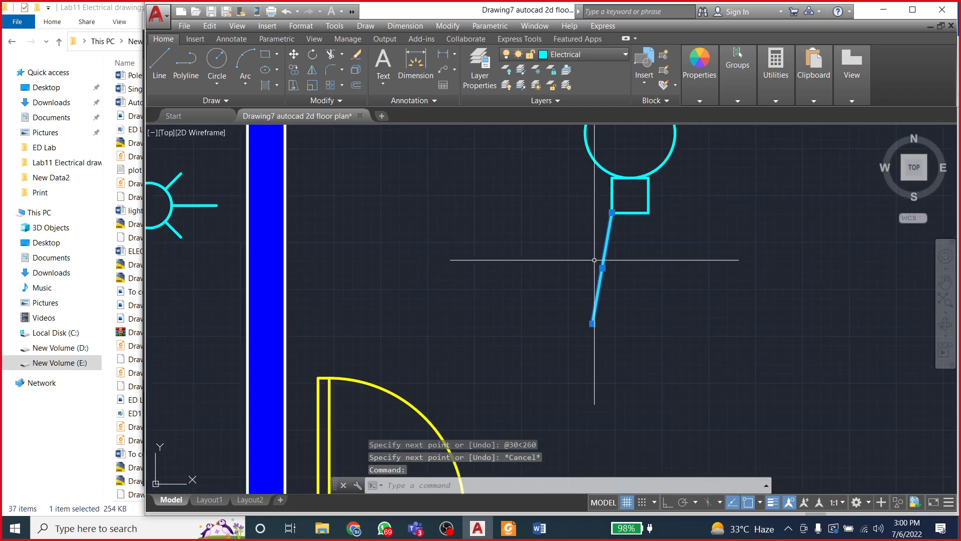
{"action": "left_click", "coordinate": [311, 71]}
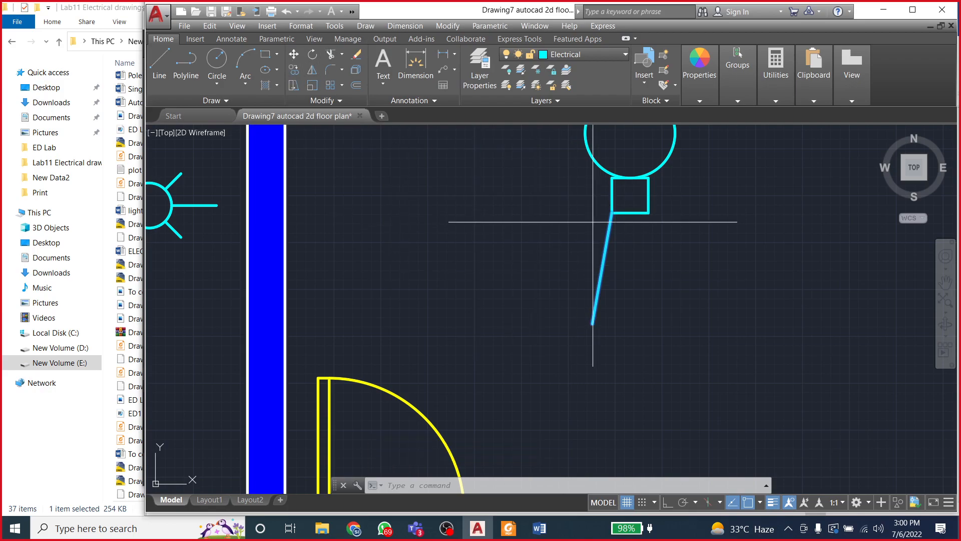
{"action": "left_click", "coordinate": [631, 212]}
{"action": "left_click", "coordinate": [625, 343]}
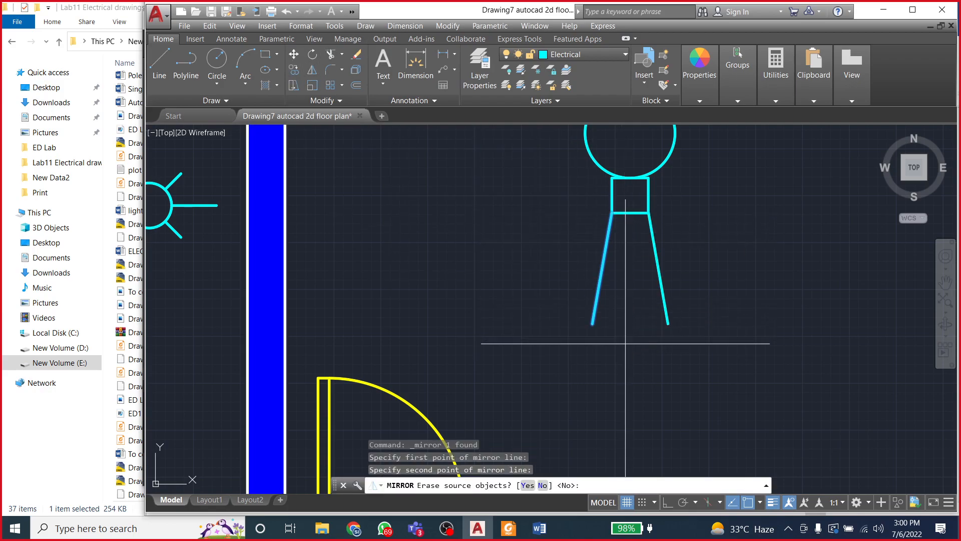
{"action": "key", "text": "Return"}
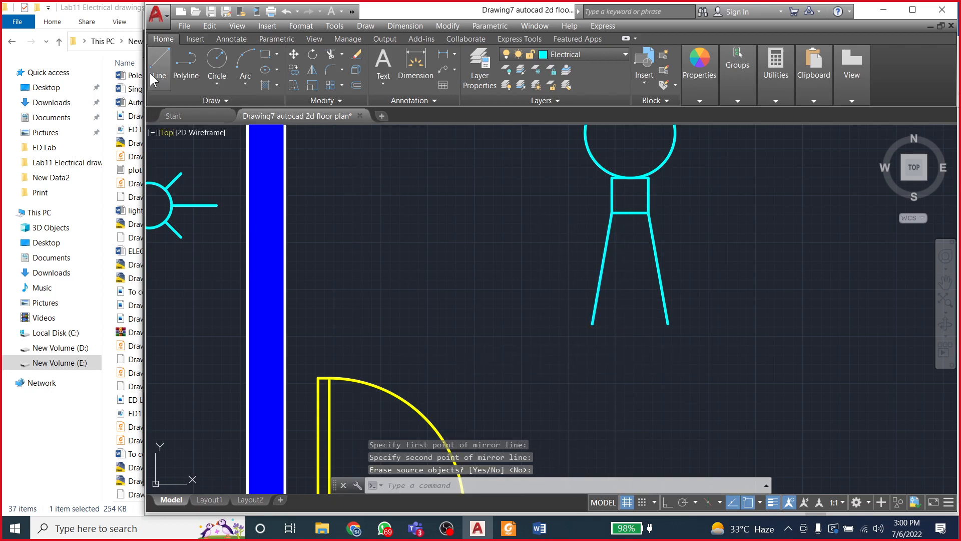
Step: Draw a two-segment pointed tip joining the lower ends of the slanted blade lines, with its apex below the rectangle's center
{"action": "left_click", "coordinate": [159, 63]}
{"action": "left_click", "coordinate": [593, 324]}
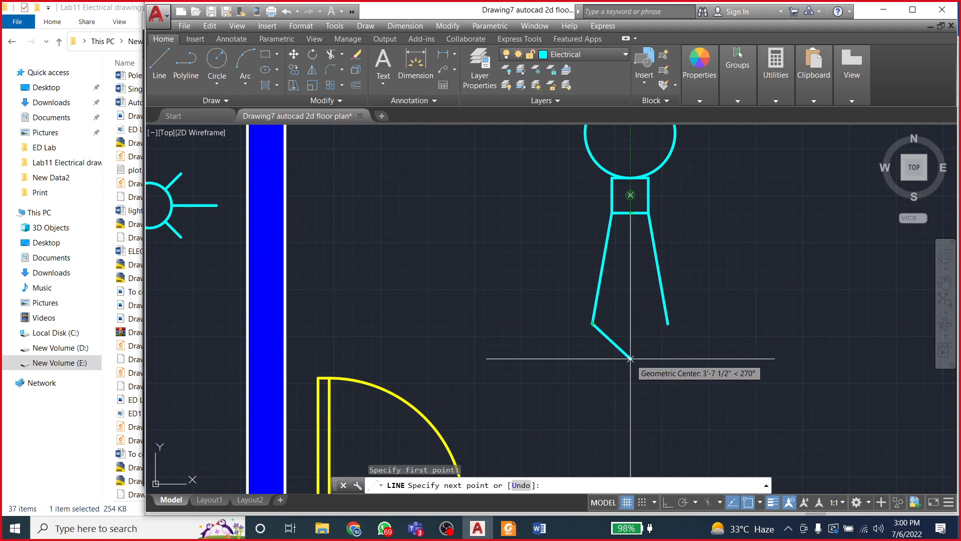
{"action": "left_click", "coordinate": [630, 358]}
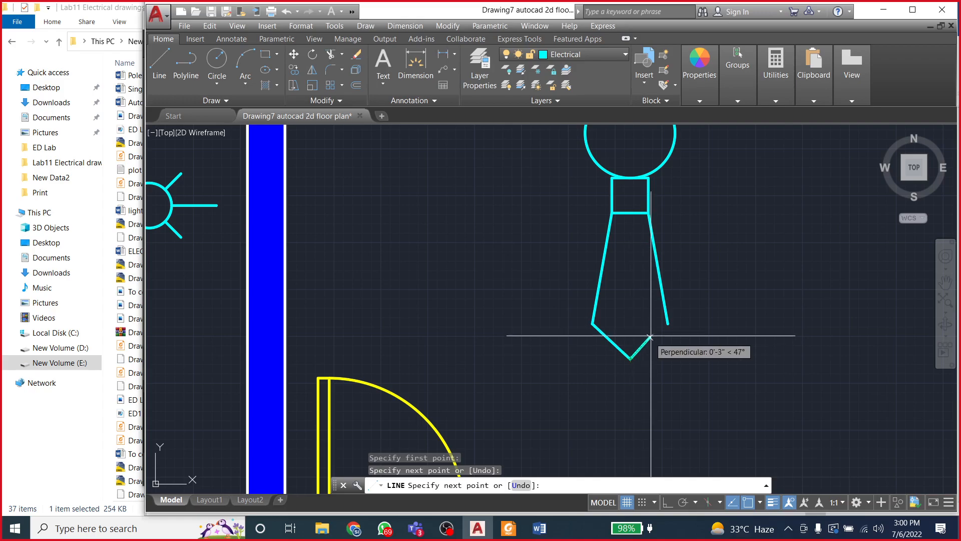
{"action": "left_click", "coordinate": [668, 323]}
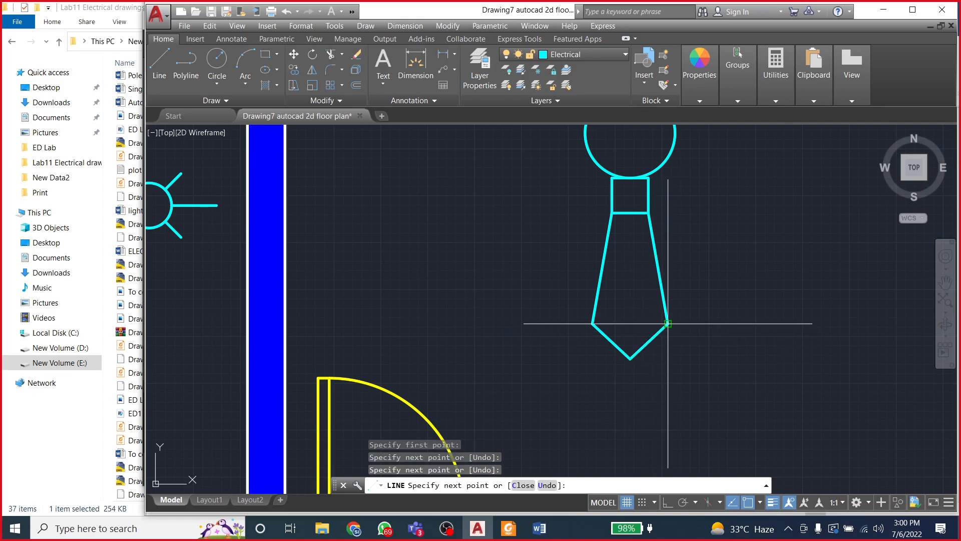
{"action": "key", "text": "Escape"}
Step: Create a polar array of the rectangle and fan blade around the center of the Bed Room 2 circle
{"action": "scroll", "coordinate": [500, 331], "scroll_direction": "down", "scroll_amount": 2}
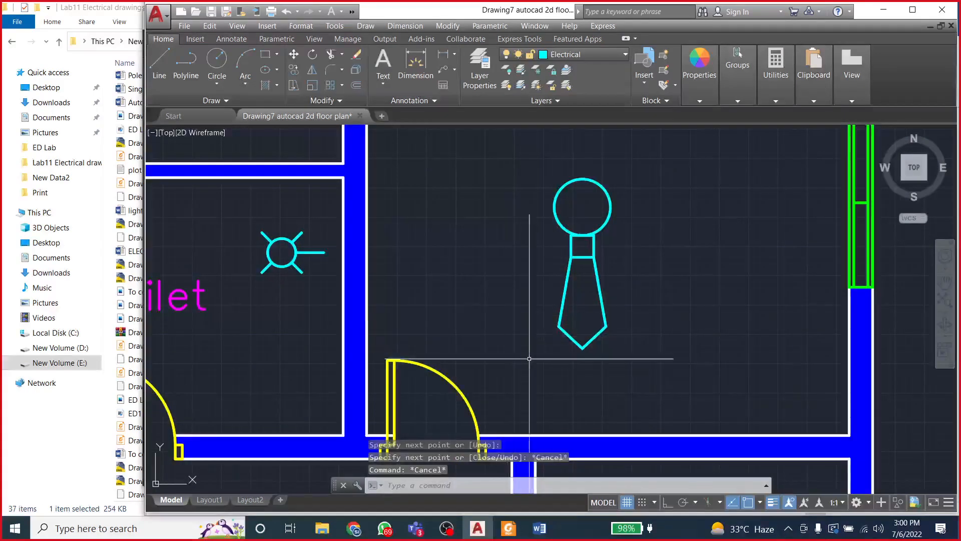
{"action": "left_click", "coordinate": [547, 205]}
{"action": "left_click", "coordinate": [631, 381]}
{"action": "left_click", "coordinate": [448, 27]}
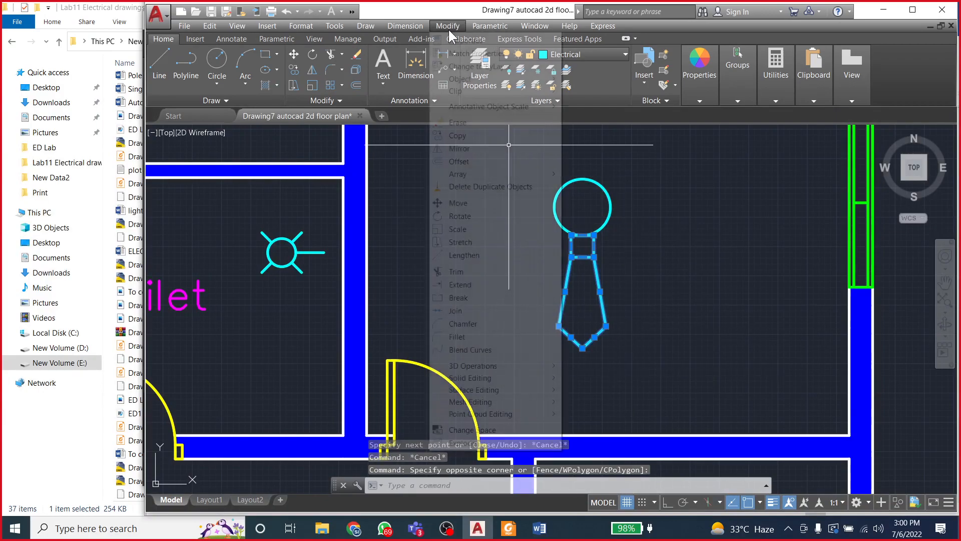
{"action": "mouse_move", "coordinate": [494, 176]}
{"action": "left_click", "coordinate": [583, 201]}
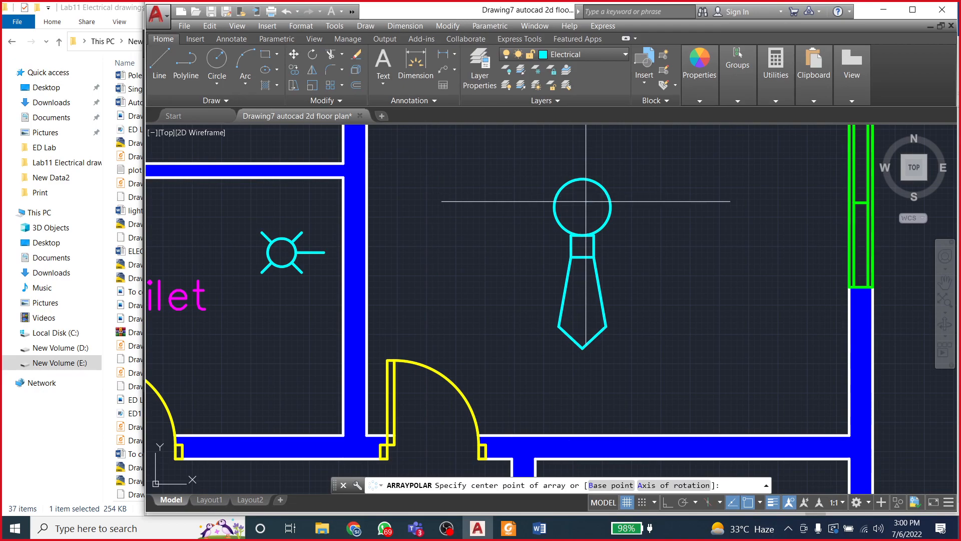
{"action": "left_click", "coordinate": [583, 207]}
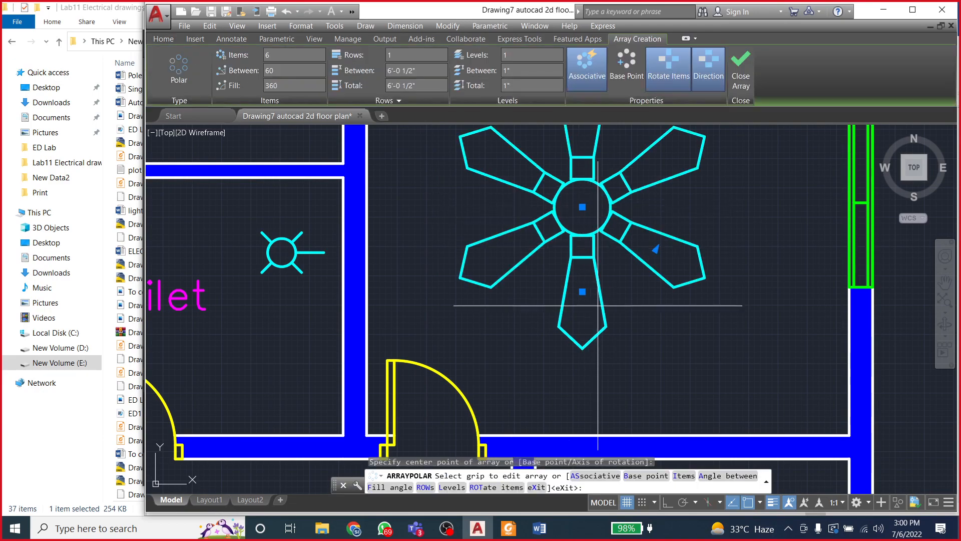
Step: Set the fan blade polar array to 3 items and finish the array
{"action": "scroll", "coordinate": [605, 321], "scroll_direction": "down", "scroll_amount": 2}
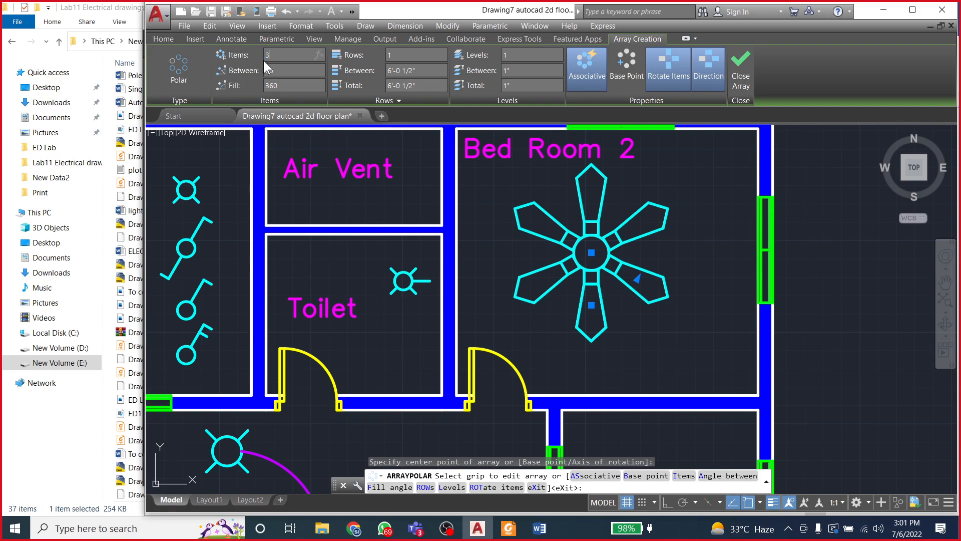
{"action": "type", "text": "3"}
{"action": "key", "text": "Return"}
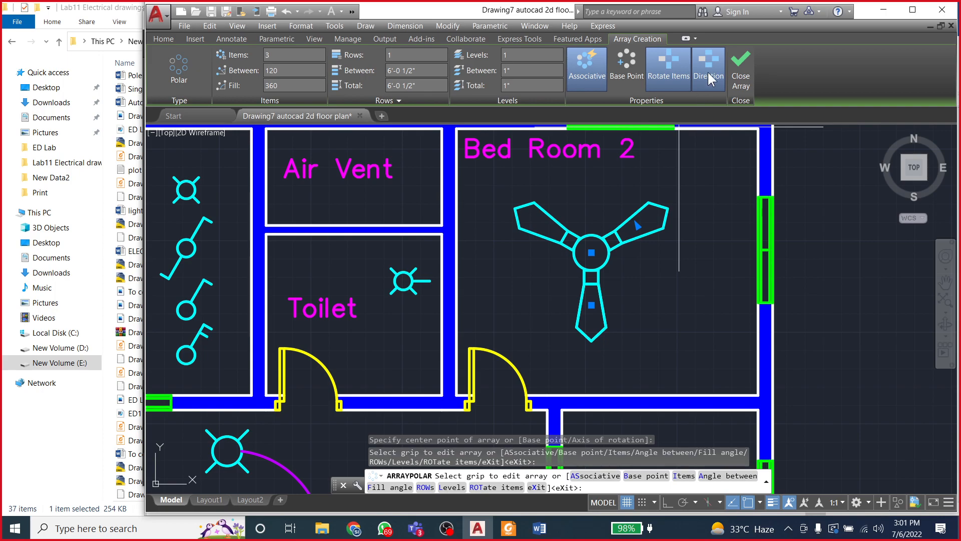
{"action": "left_click", "coordinate": [741, 70]}
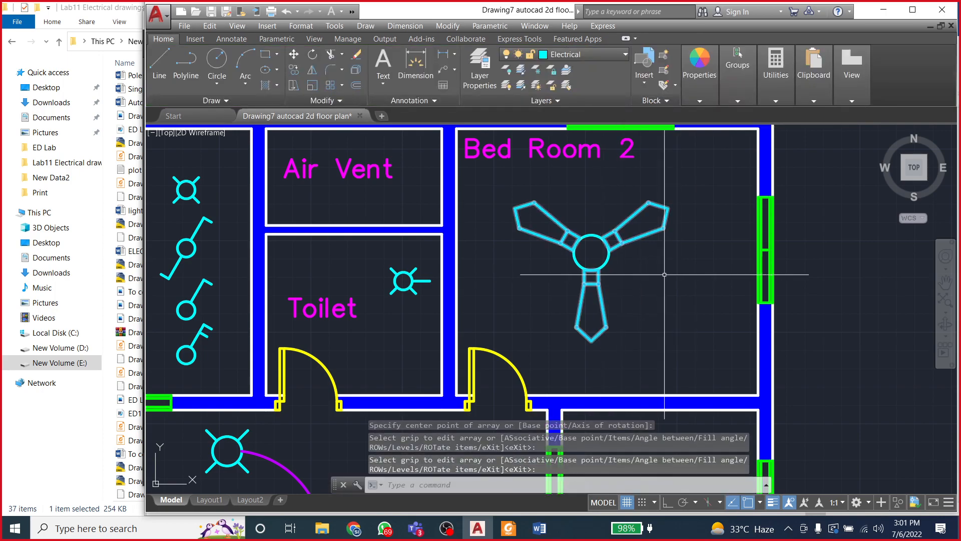
Step: Look over the whole drawing, checking the Drawing Room fan and the Bed Room 1 symbols
{"action": "scroll", "coordinate": [670, 293], "scroll_direction": "down", "scroll_amount": 1}
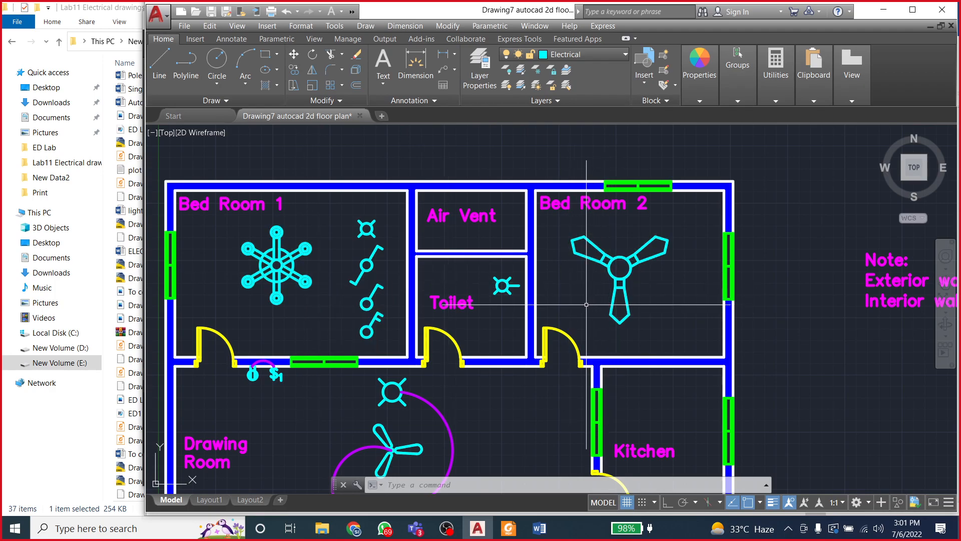
{"action": "scroll", "coordinate": [586, 305], "scroll_direction": "down", "scroll_amount": 2}
{"action": "scroll", "coordinate": [605, 307], "scroll_direction": "up", "scroll_amount": 2}
{"action": "scroll", "coordinate": [642, 283], "scroll_direction": "down", "scroll_amount": 2}
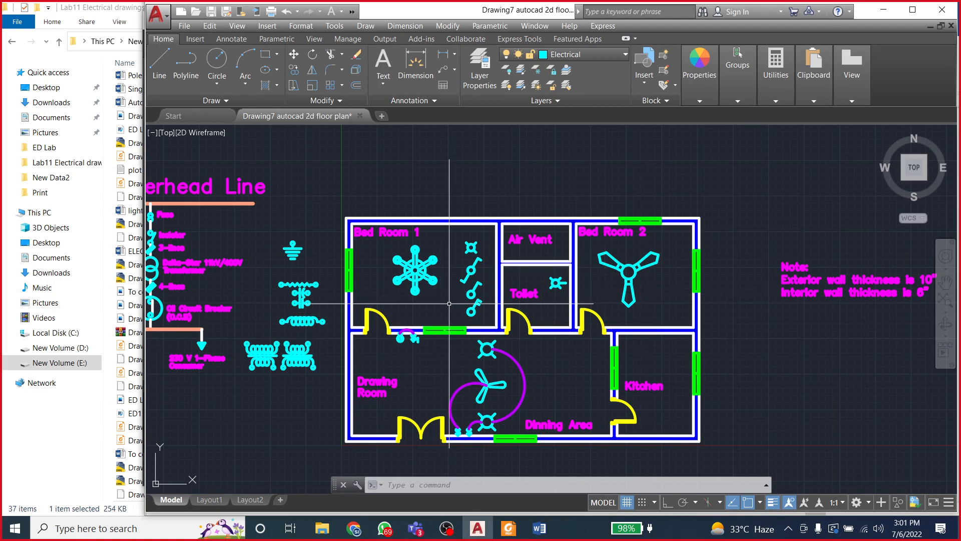
{"action": "scroll", "coordinate": [565, 315], "scroll_direction": "down", "scroll_amount": 2}
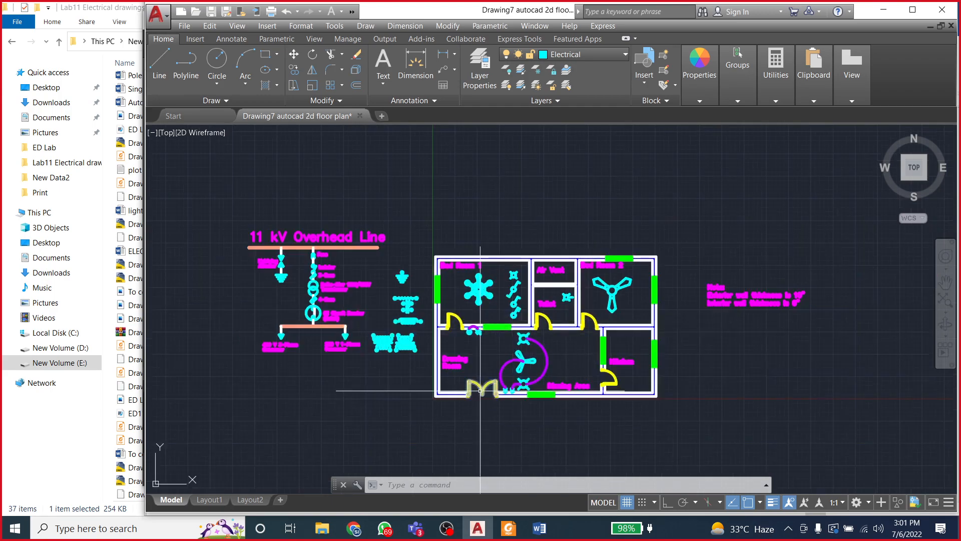
{"action": "scroll", "coordinate": [580, 342], "scroll_direction": "up", "scroll_amount": 4}
{"action": "scroll", "coordinate": [579, 342], "scroll_direction": "up", "scroll_amount": 4}
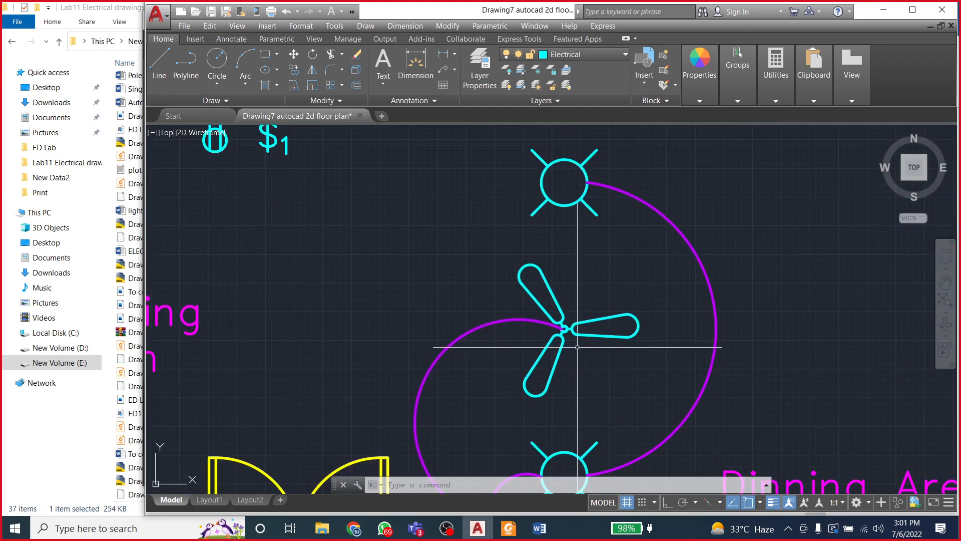
{"action": "scroll", "coordinate": [564, 326], "scroll_direction": "down", "scroll_amount": 6}
{"action": "scroll", "coordinate": [497, 230], "scroll_direction": "up", "scroll_amount": 4}
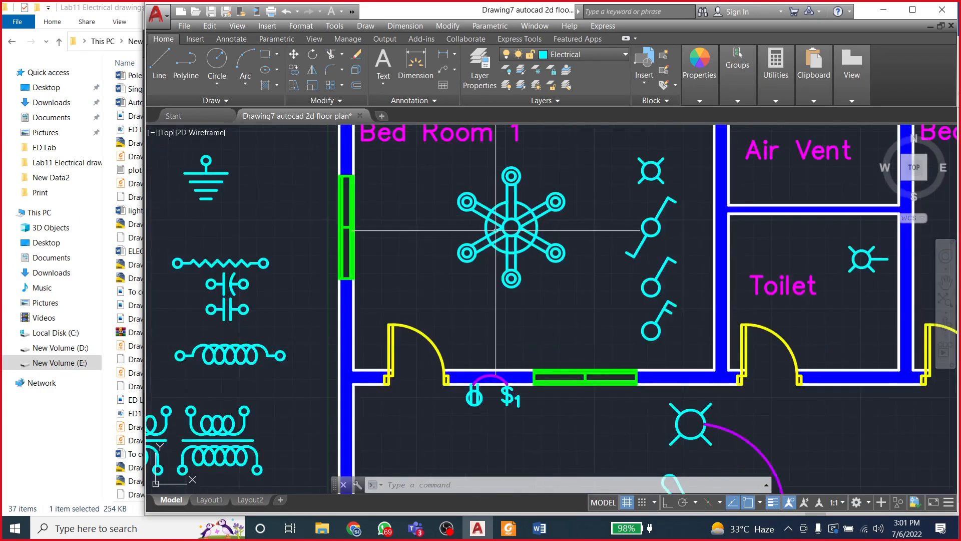
{"action": "scroll", "coordinate": [497, 230], "scroll_direction": "down", "scroll_amount": 4}
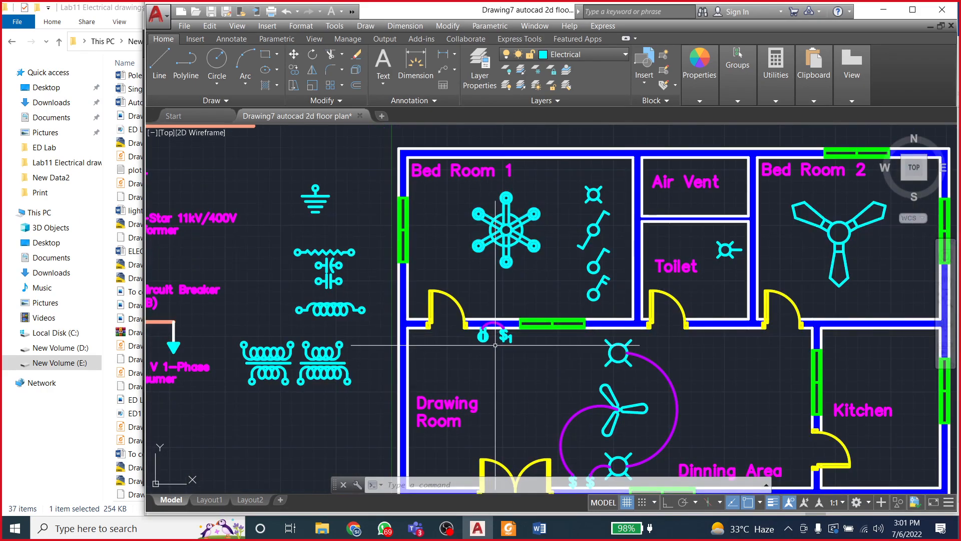
Step: Examine the outlet and $1 switch symbols joined by the dashed arc on the wall below Bed Room 1
{"action": "scroll", "coordinate": [602, 287], "scroll_direction": "up", "scroll_amount": 4}
{"action": "scroll", "coordinate": [602, 287], "scroll_direction": "up", "scroll_amount": 2}
{"action": "scroll", "coordinate": [566, 287], "scroll_direction": "down", "scroll_amount": 1}
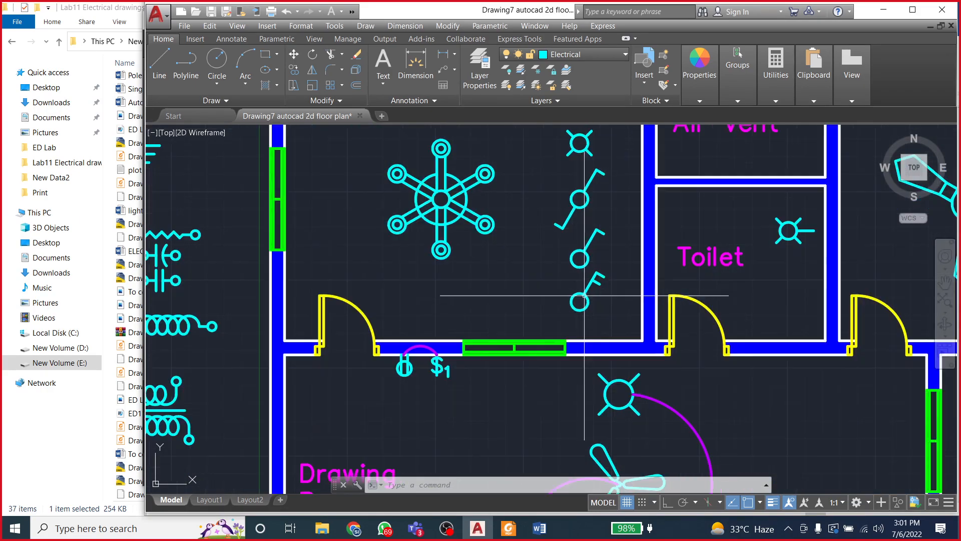
{"action": "scroll", "coordinate": [398, 369], "scroll_direction": "up", "scroll_amount": 4}
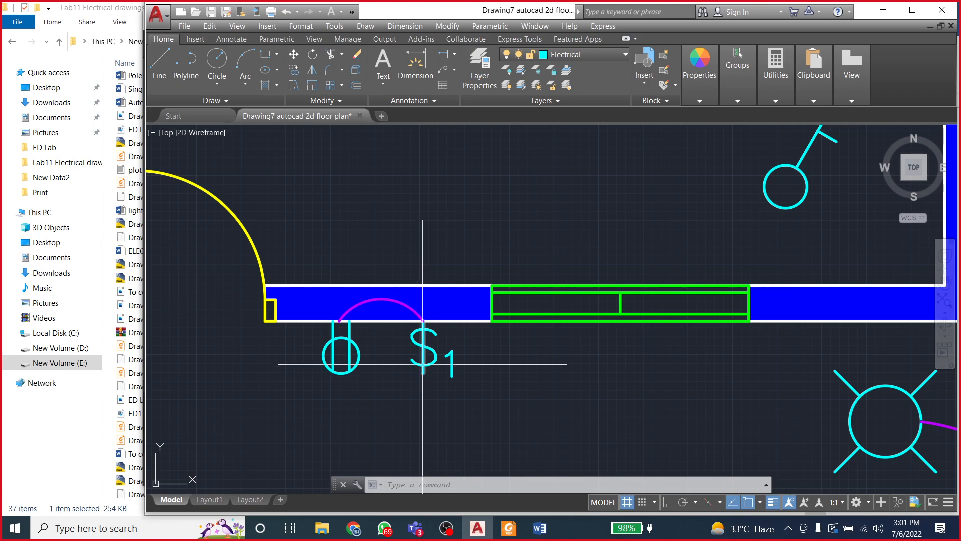
{"action": "scroll", "coordinate": [425, 375], "scroll_direction": "up", "scroll_amount": 3}
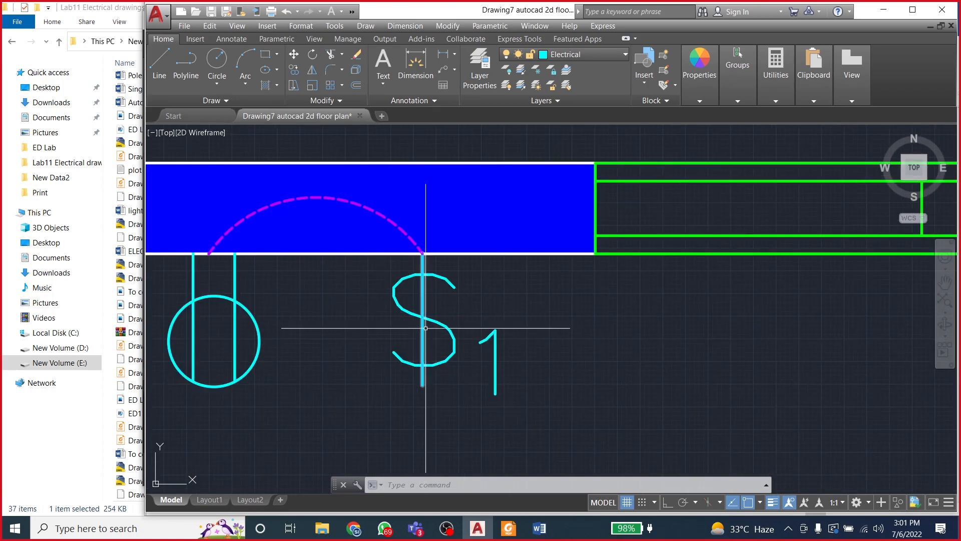
{"action": "scroll", "coordinate": [426, 333], "scroll_direction": "down", "scroll_amount": 2}
{"action": "scroll", "coordinate": [443, 343], "scroll_direction": "down", "scroll_amount": 4}
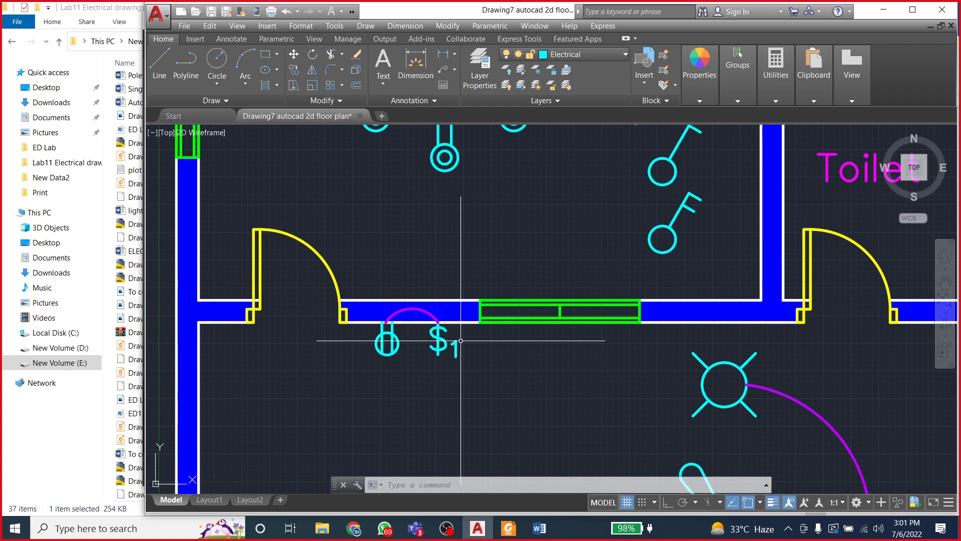
{"action": "scroll", "coordinate": [461, 340], "scroll_direction": "up", "scroll_amount": 2}
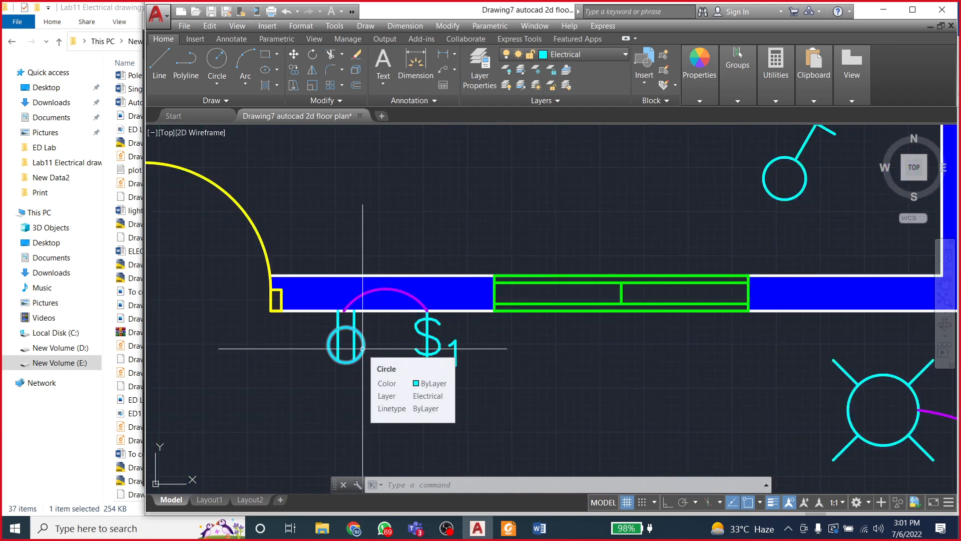
{"action": "scroll", "coordinate": [365, 345], "scroll_direction": "up", "scroll_amount": 3}
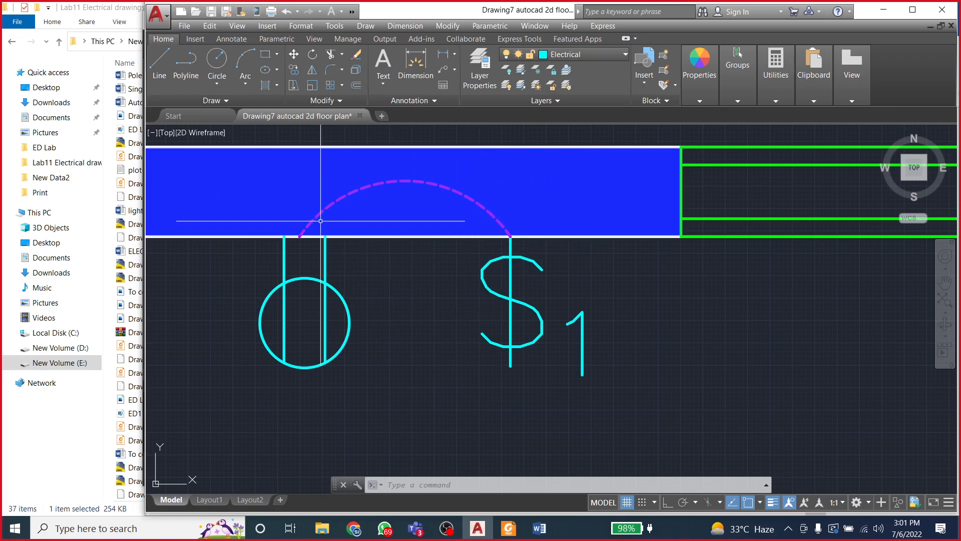
{"action": "scroll", "coordinate": [530, 308], "scroll_direction": "down", "scroll_amount": 2}
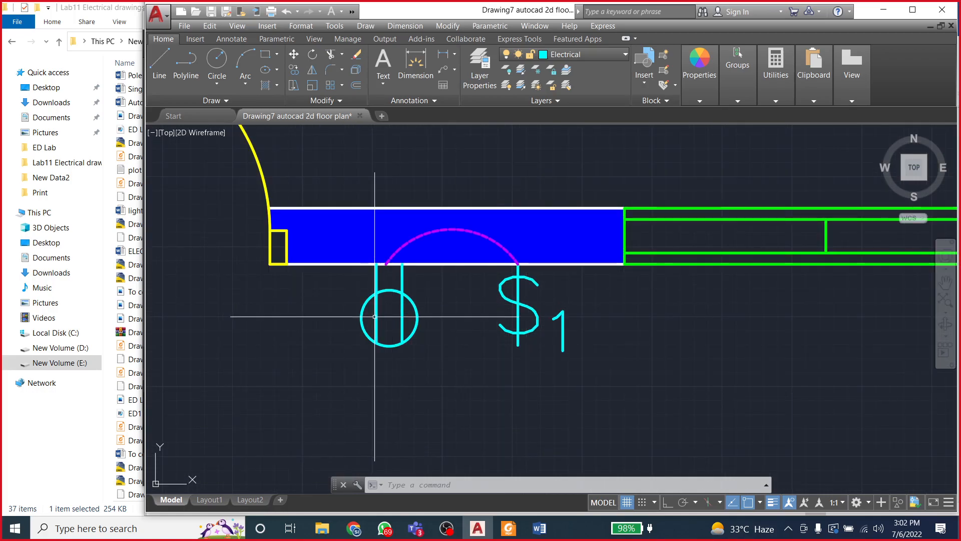
{"action": "scroll", "coordinate": [525, 367], "scroll_direction": "down", "scroll_amount": 2}
{"action": "scroll", "coordinate": [525, 367], "scroll_direction": "down", "scroll_amount": 4}
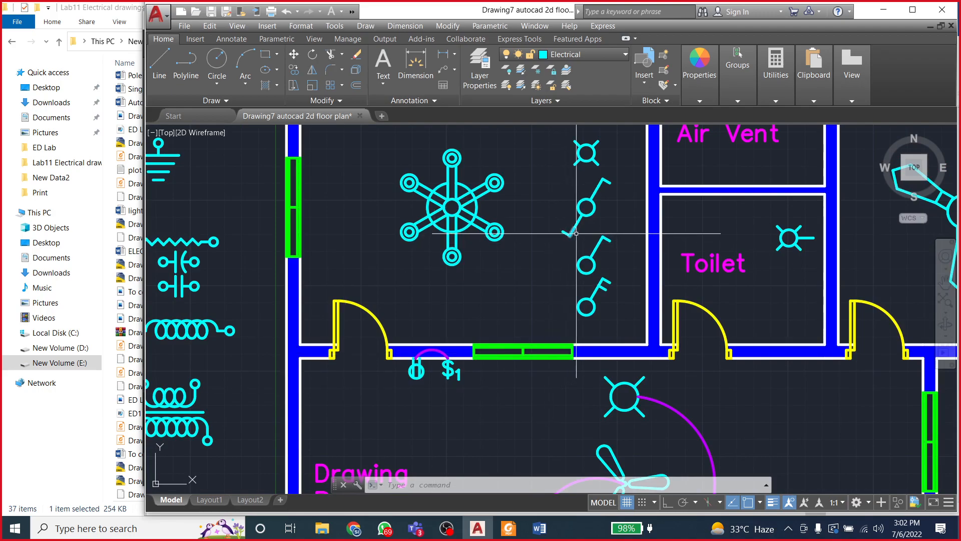
Step: Move the single-pole switch symbol from Bed Room 1's right side onto the inner face of its left wall, near the door
{"action": "scroll", "coordinate": [576, 215], "scroll_direction": "up", "scroll_amount": 2}
{"action": "scroll", "coordinate": [587, 192], "scroll_direction": "down", "scroll_amount": 2}
{"action": "scroll", "coordinate": [588, 193], "scroll_direction": "up", "scroll_amount": 2}
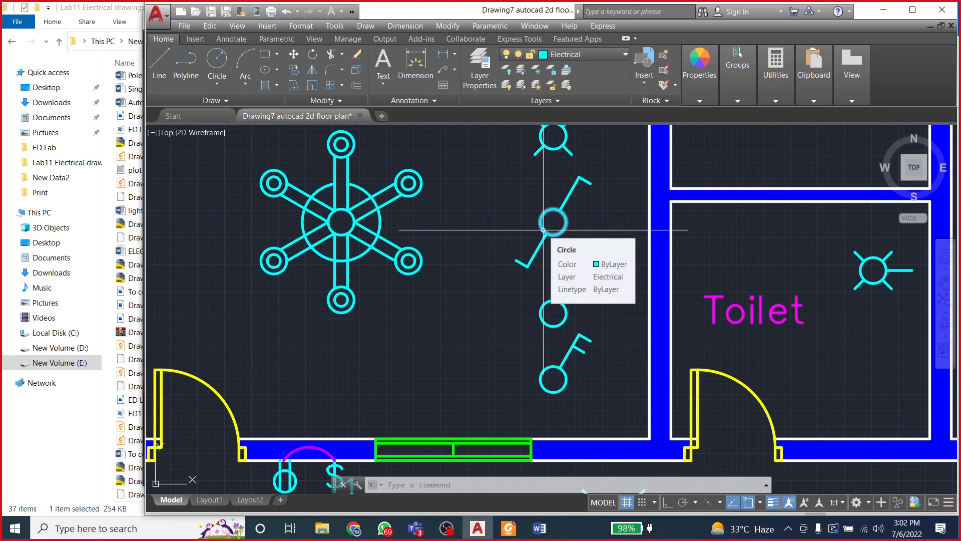
{"action": "scroll", "coordinate": [541, 309], "scroll_direction": "down", "scroll_amount": 2}
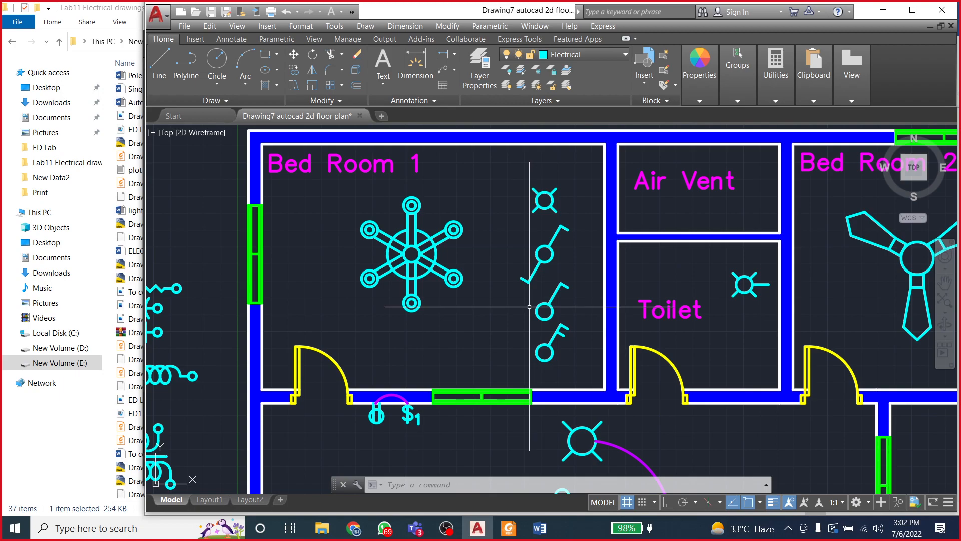
{"action": "left_click", "coordinate": [534, 279]}
{"action": "left_click", "coordinate": [575, 323]}
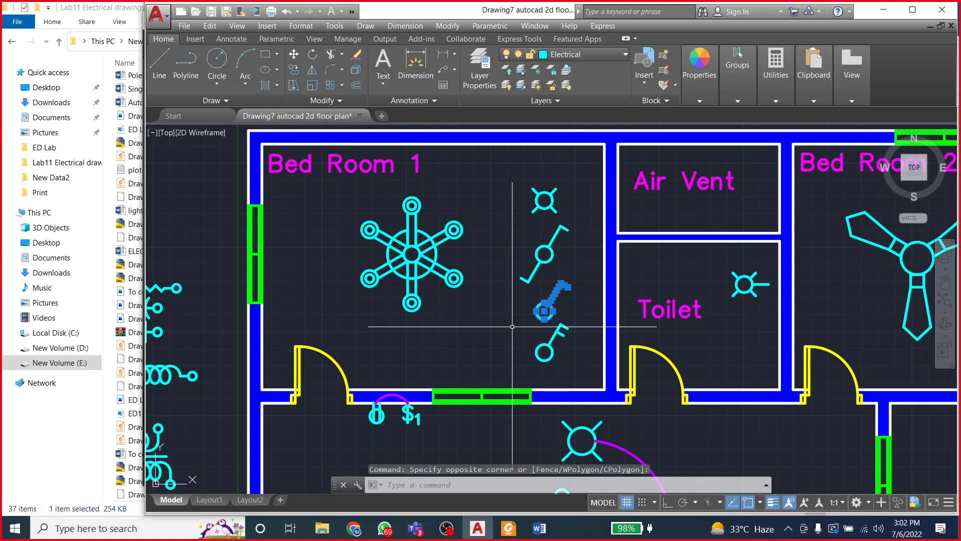
{"action": "left_click", "coordinate": [294, 54]}
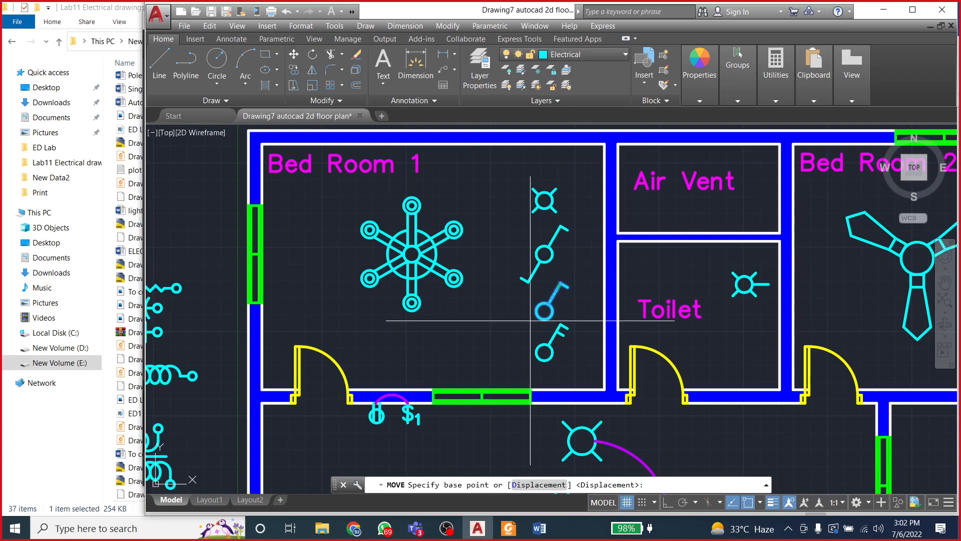
{"action": "scroll", "coordinate": [534, 321], "scroll_direction": "up", "scroll_amount": 4}
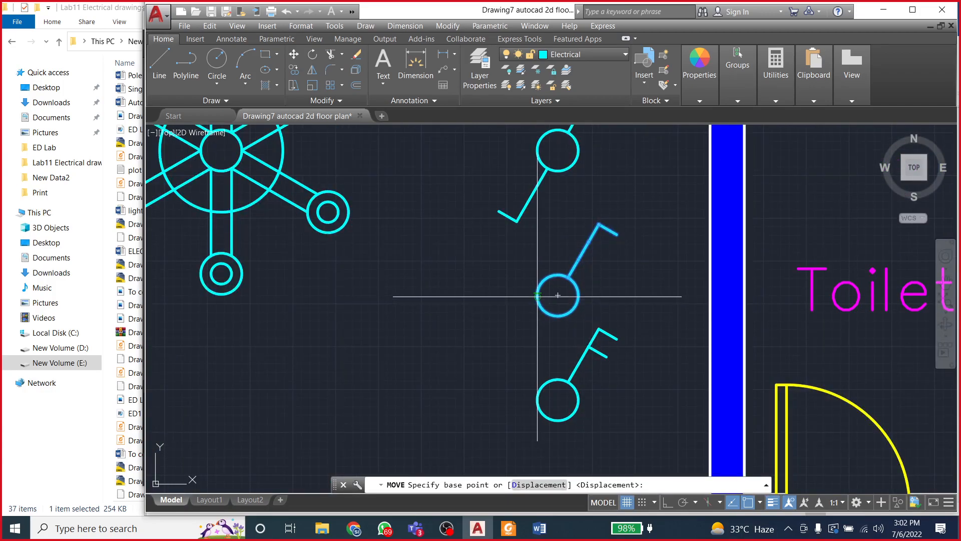
{"action": "left_click", "coordinate": [538, 295]}
{"action": "scroll", "coordinate": [538, 295], "scroll_direction": "down", "scroll_amount": 4}
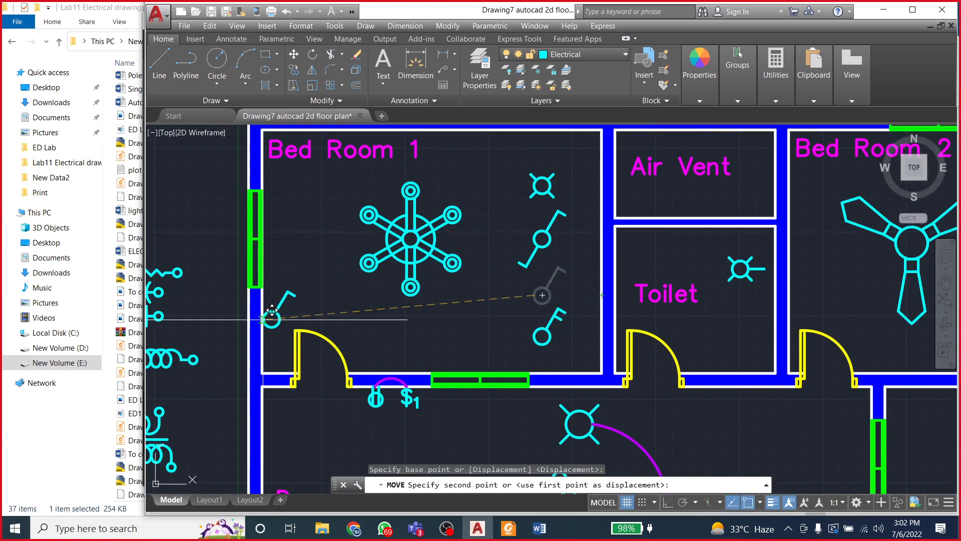
{"action": "scroll", "coordinate": [270, 314], "scroll_direction": "up", "scroll_amount": 4}
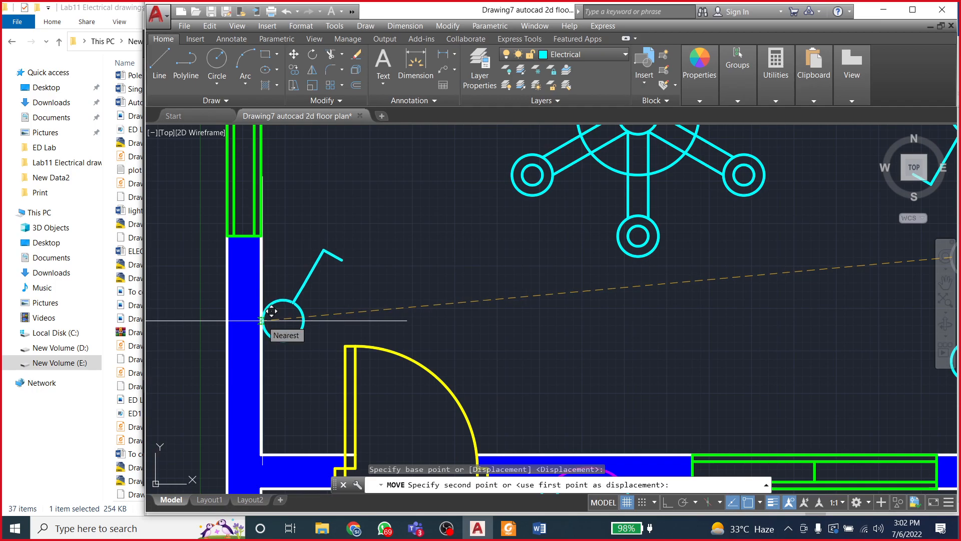
{"action": "left_click", "coordinate": [262, 320]}
{"action": "scroll", "coordinate": [375, 279], "scroll_direction": "down", "scroll_amount": 3}
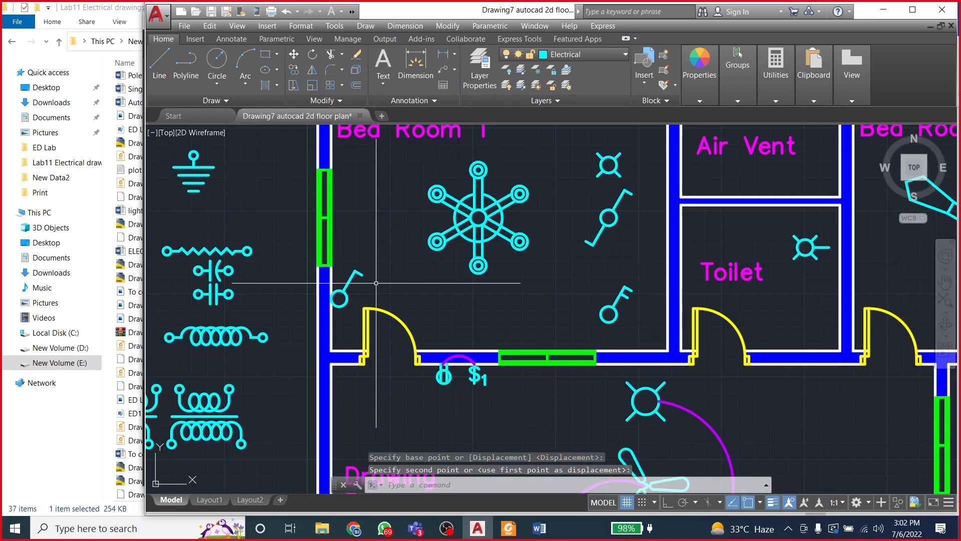
Step: Move the Bed Room 1 light symbol to Bed Room 2's upper right corner and copy it to that room's lower right corner and the Kitchen
{"action": "scroll", "coordinate": [456, 288], "scroll_direction": "down", "scroll_amount": 2}
{"action": "scroll", "coordinate": [458, 232], "scroll_direction": "up", "scroll_amount": 2}
{"action": "scroll", "coordinate": [457, 232], "scroll_direction": "up", "scroll_amount": 1}
{"action": "scroll", "coordinate": [441, 215], "scroll_direction": "down", "scroll_amount": 1}
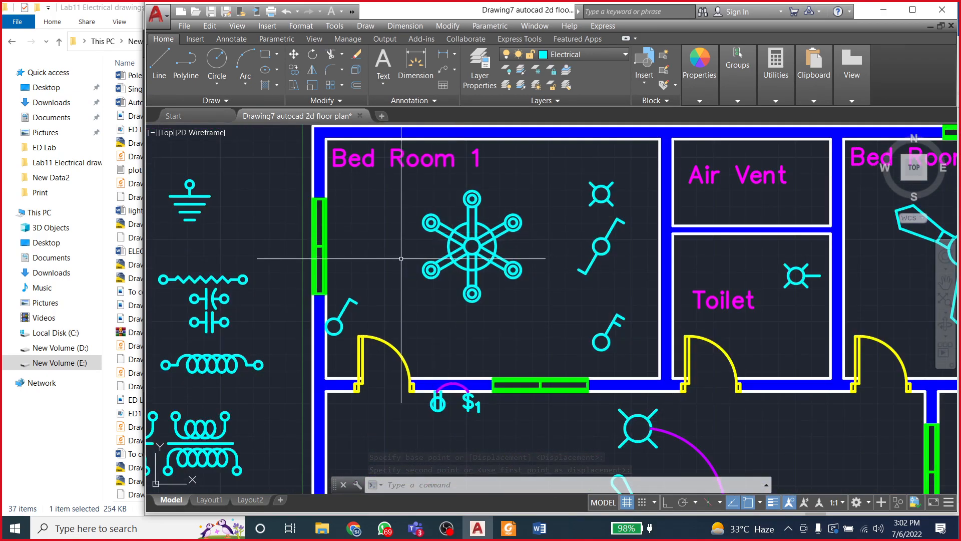
{"action": "scroll", "coordinate": [557, 305], "scroll_direction": "down", "scroll_amount": 1}
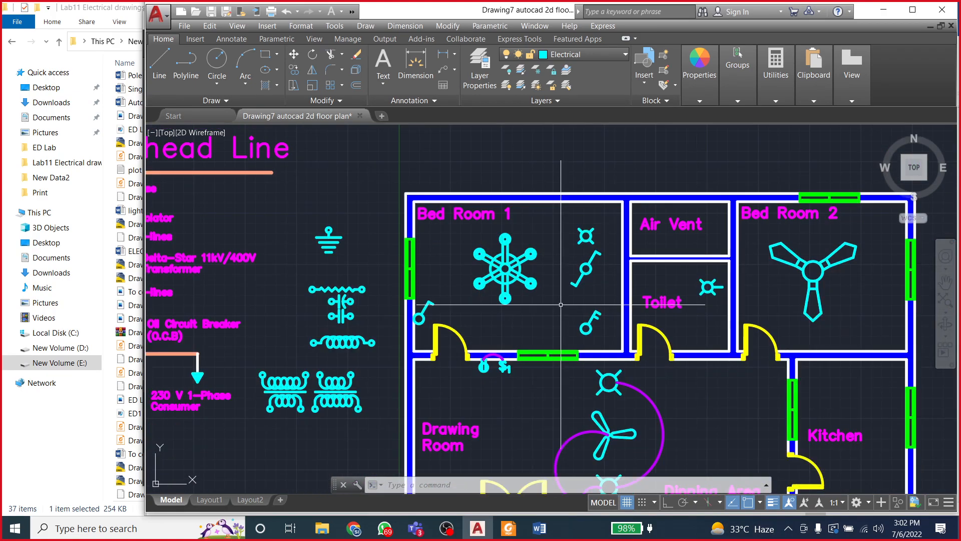
{"action": "scroll", "coordinate": [552, 273], "scroll_direction": "up", "scroll_amount": 1}
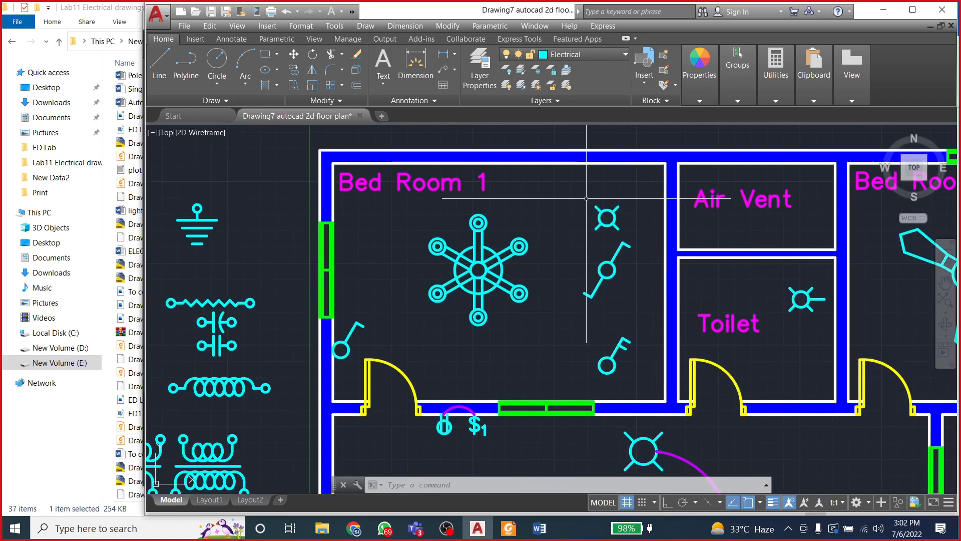
{"action": "scroll", "coordinate": [467, 232], "scroll_direction": "down", "scroll_amount": 2}
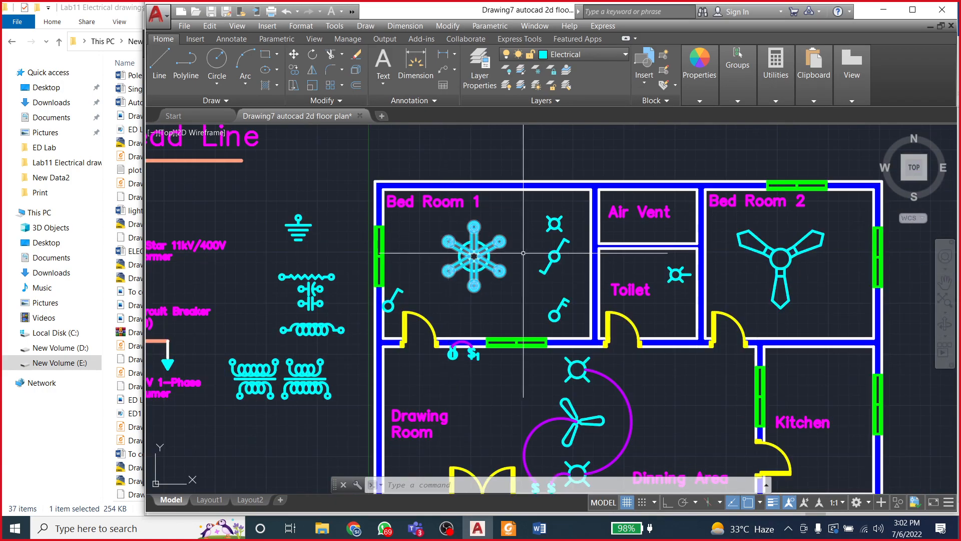
{"action": "left_click", "coordinate": [536, 204]}
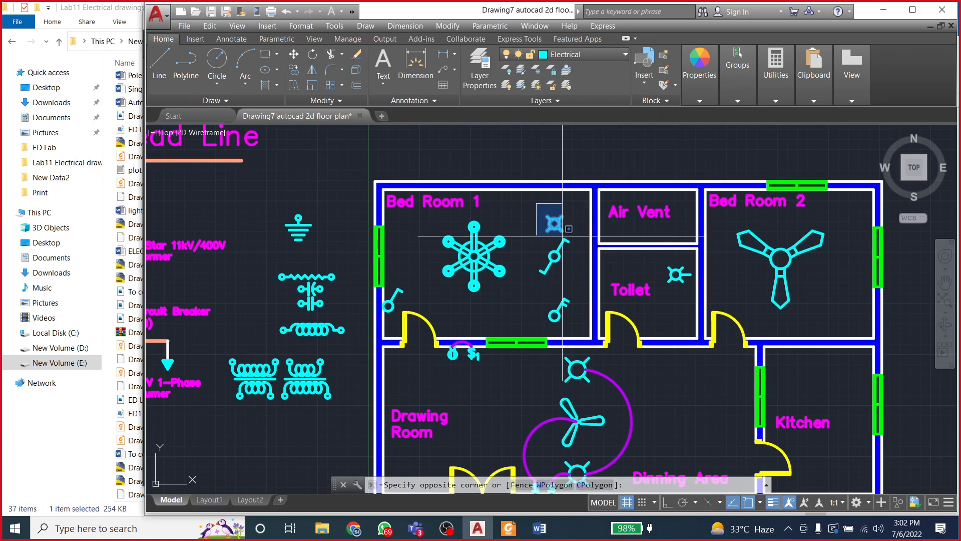
{"action": "left_click", "coordinate": [577, 231]}
{"action": "scroll", "coordinate": [568, 240], "scroll_direction": "up", "scroll_amount": 2}
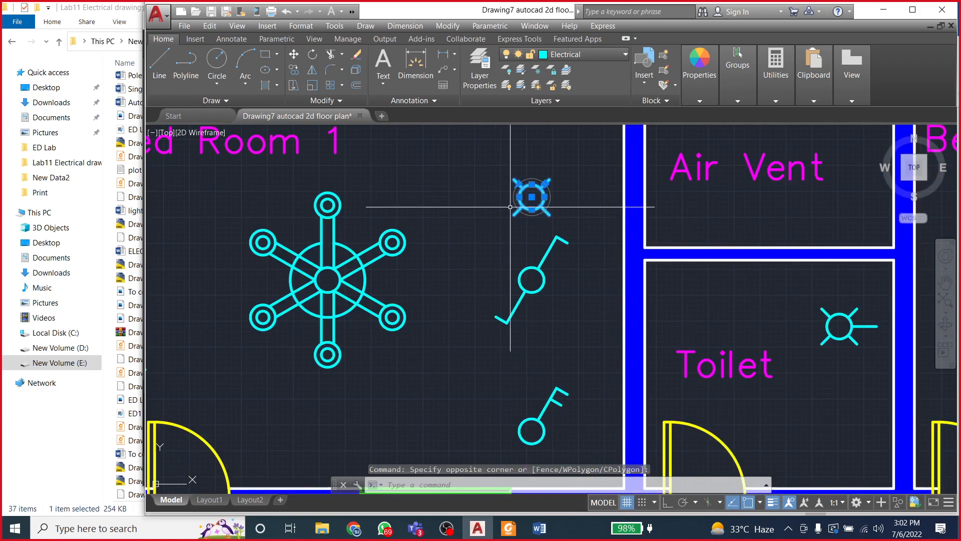
{"action": "left_click", "coordinate": [291, 54]}
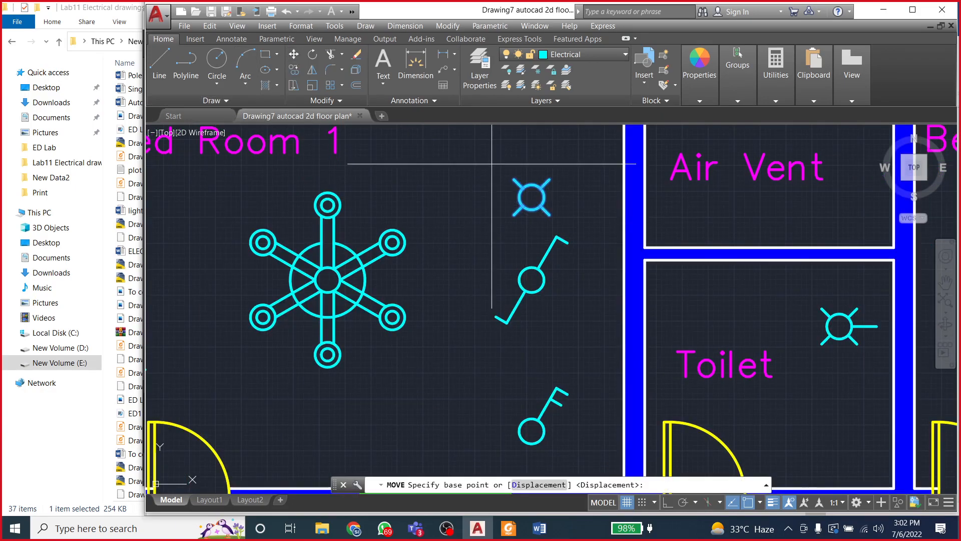
{"action": "left_click", "coordinate": [531, 197]}
{"action": "scroll", "coordinate": [464, 204], "scroll_direction": "down", "scroll_amount": 2}
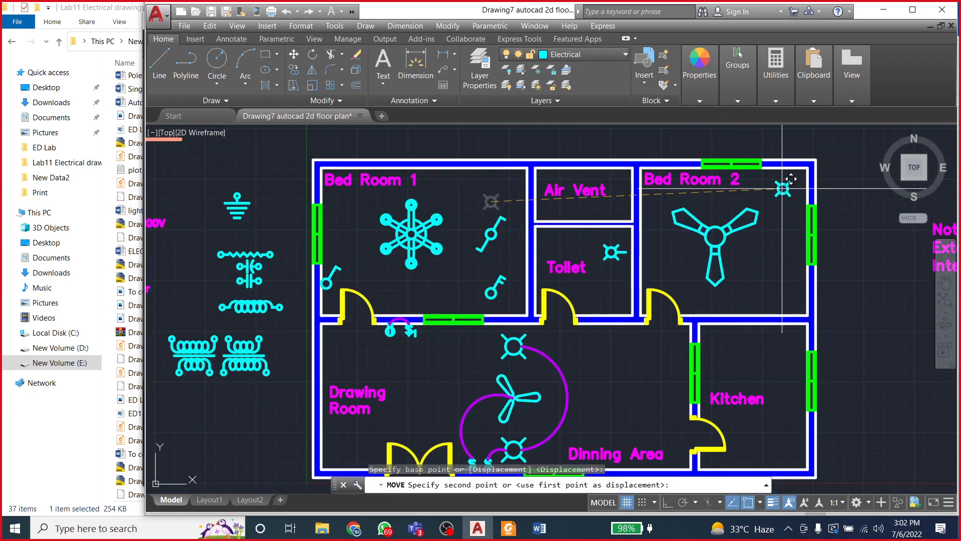
{"action": "left_click", "coordinate": [781, 191]}
{"action": "left_click", "coordinate": [769, 175]}
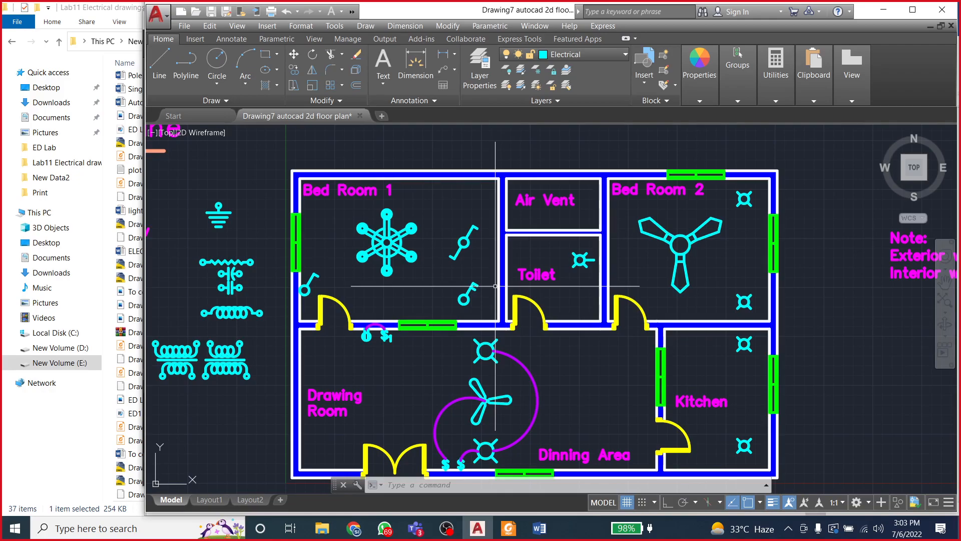
Step: Toggle ortho mode on and off and object snap off and on, then ortho mode on and off once more
{"action": "key", "text": "F8"}
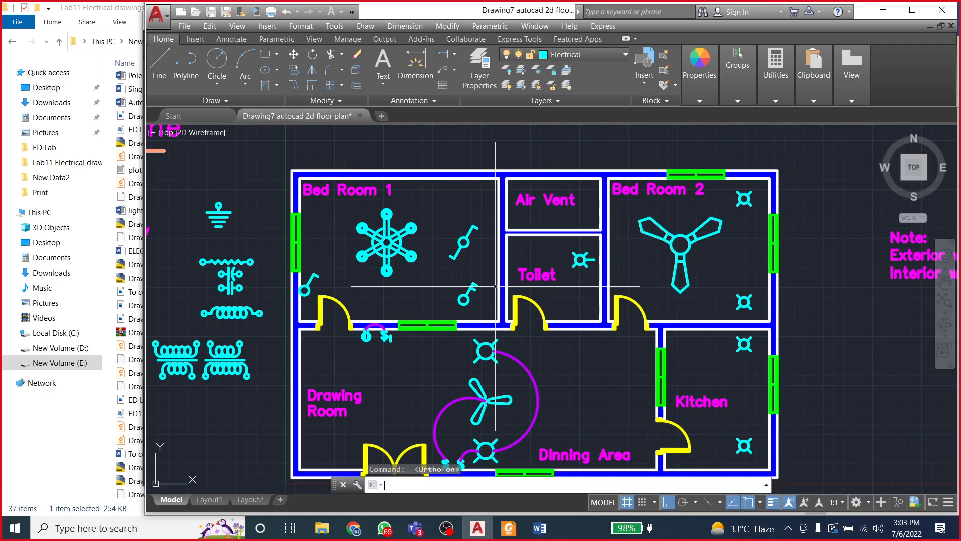
{"action": "key", "text": "F8"}
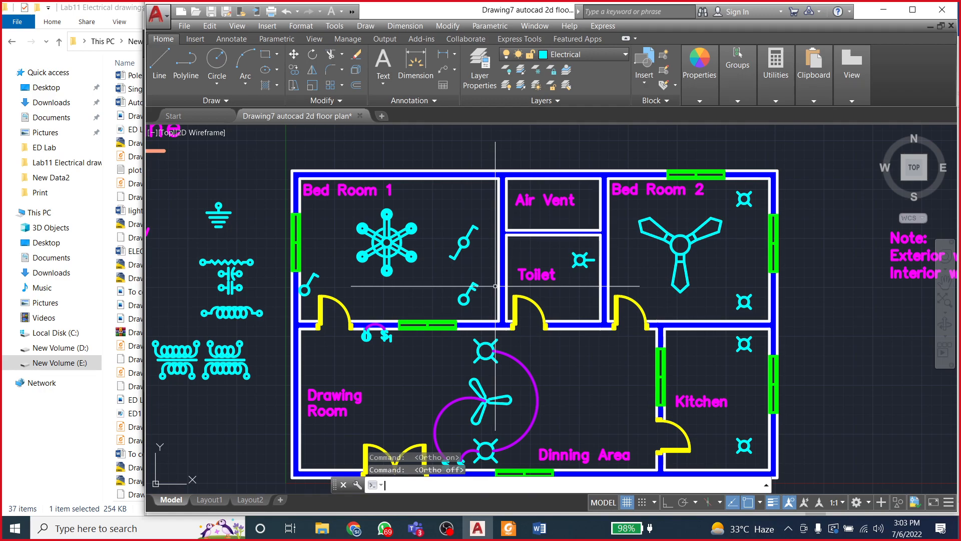
{"action": "key", "text": "F3"}
{"action": "key", "text": "F3"}
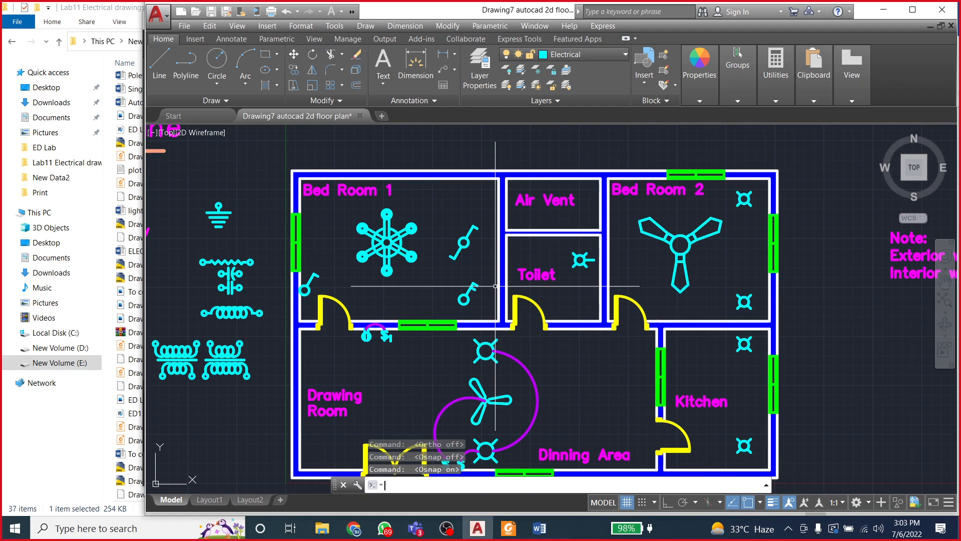
{"action": "key", "text": "F8"}
{"action": "key", "text": "F8"}
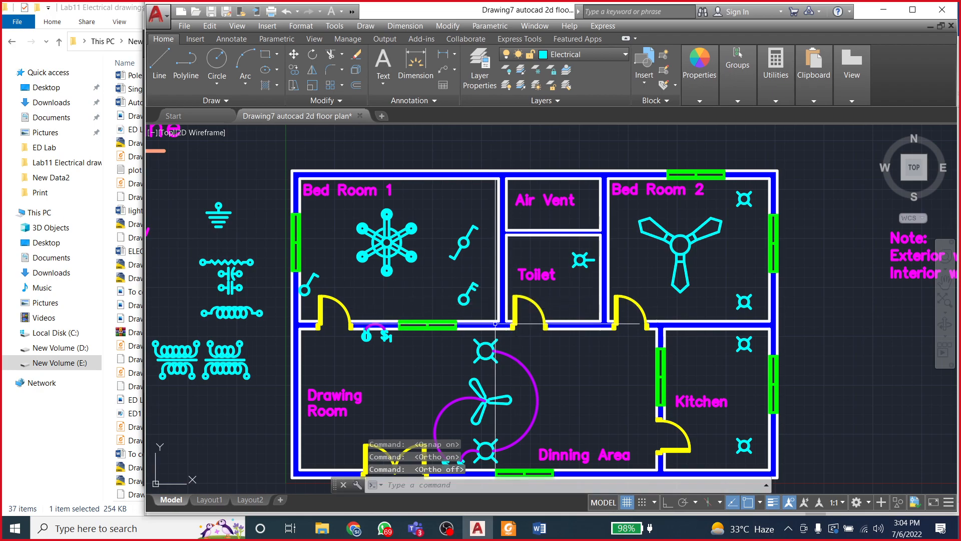
Step: Draw a 3-point arc on the Electrical Hidden layer from the switch on Bed Room 1's left wall to the chandelier's large circle
{"action": "left_click", "coordinate": [567, 53]}
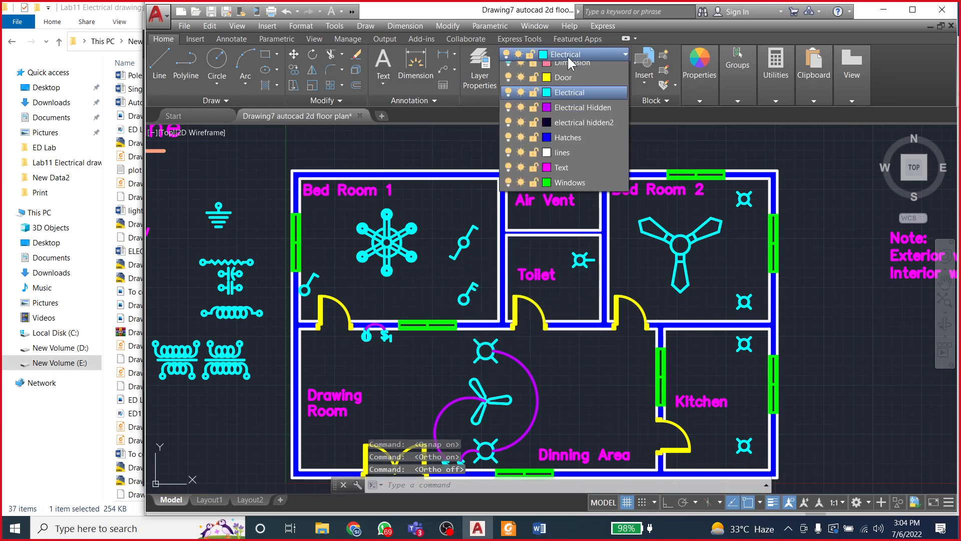
{"action": "left_click", "coordinate": [572, 177]}
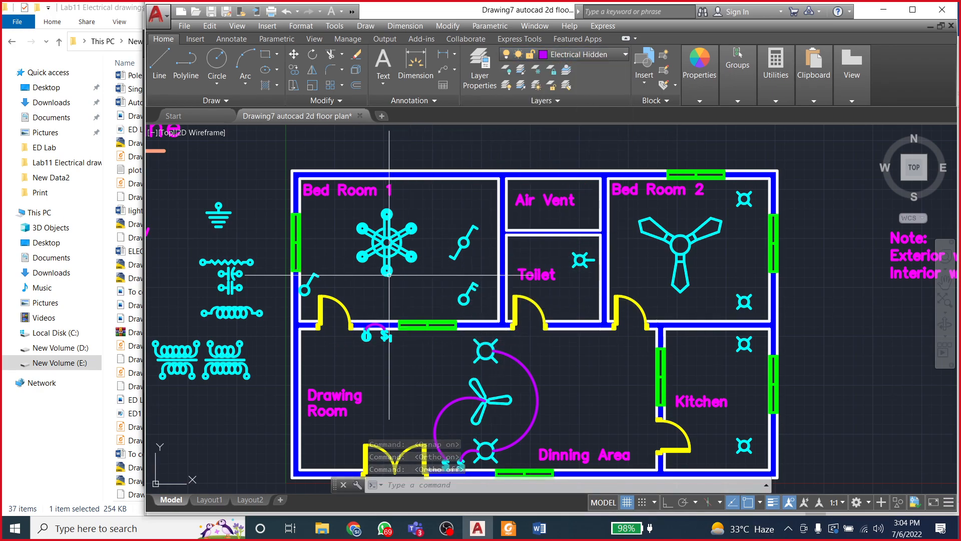
{"action": "scroll", "coordinate": [306, 290], "scroll_direction": "up", "scroll_amount": 2}
{"action": "scroll", "coordinate": [306, 290], "scroll_direction": "up", "scroll_amount": 1}
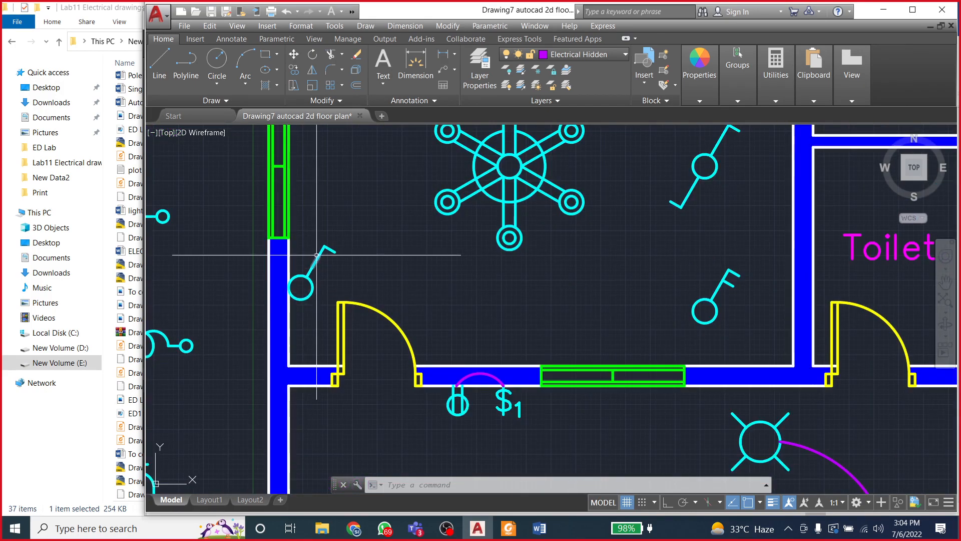
{"action": "left_click", "coordinate": [245, 82]}
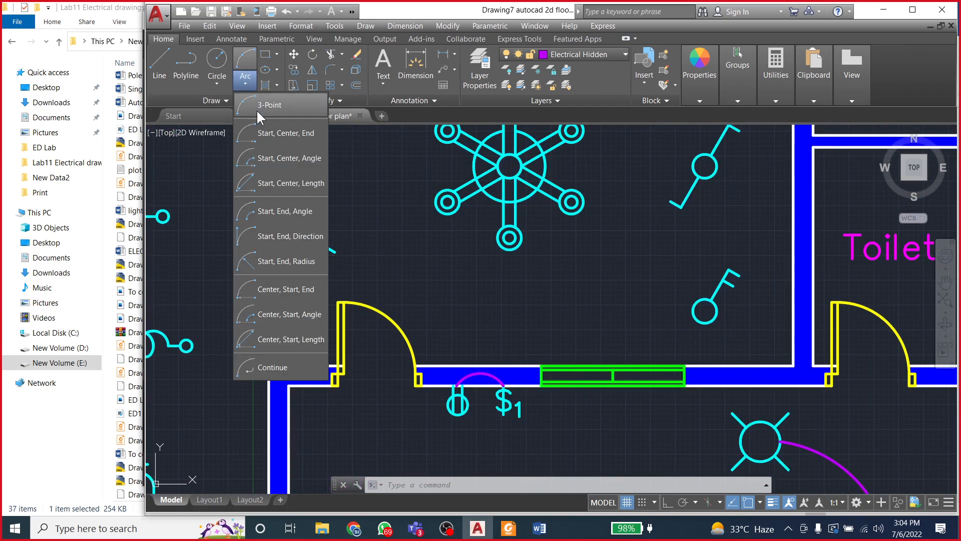
{"action": "left_click", "coordinate": [257, 104]}
{"action": "scroll", "coordinate": [351, 265], "scroll_direction": "up", "scroll_amount": 1}
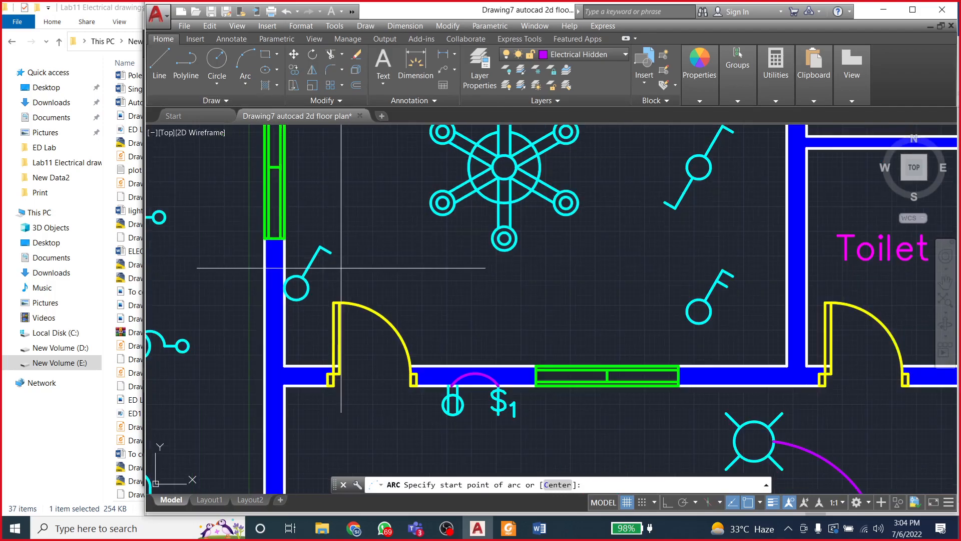
{"action": "scroll", "coordinate": [311, 253], "scroll_direction": "down", "scroll_amount": 3}
{"action": "scroll", "coordinate": [331, 258], "scroll_direction": "up", "scroll_amount": 2}
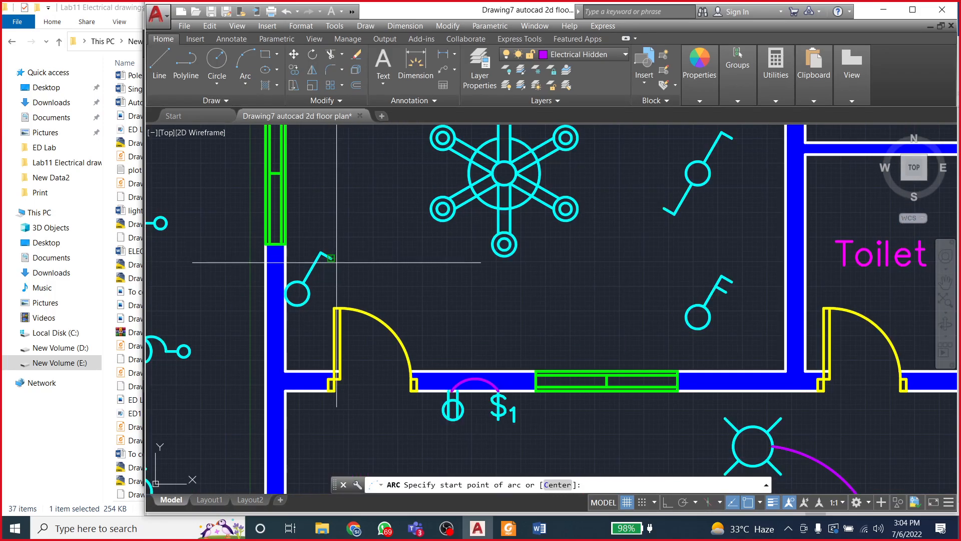
{"action": "left_click", "coordinate": [295, 281]}
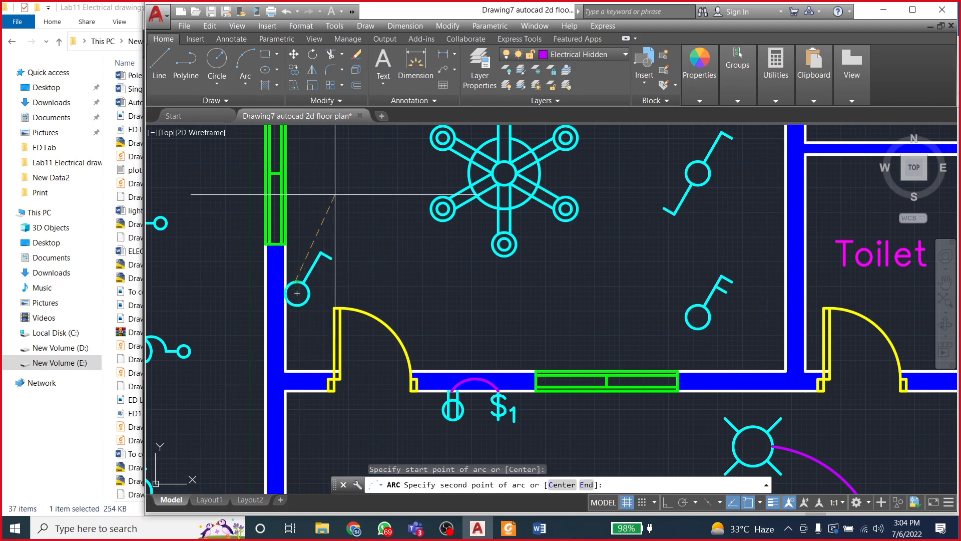
{"action": "left_click", "coordinate": [335, 195]}
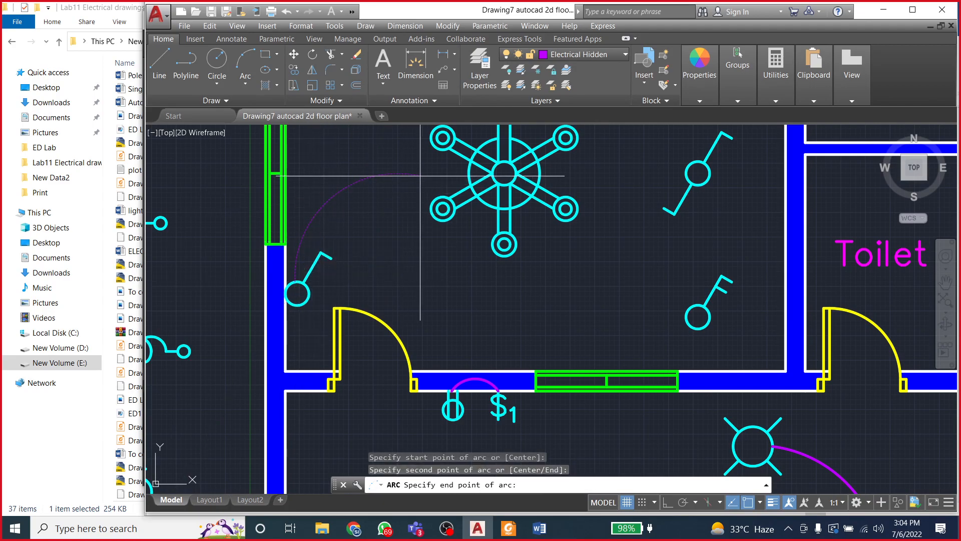
{"action": "left_click", "coordinate": [468, 172]}
{"action": "scroll", "coordinate": [400, 215], "scroll_direction": "down", "scroll_amount": 3}
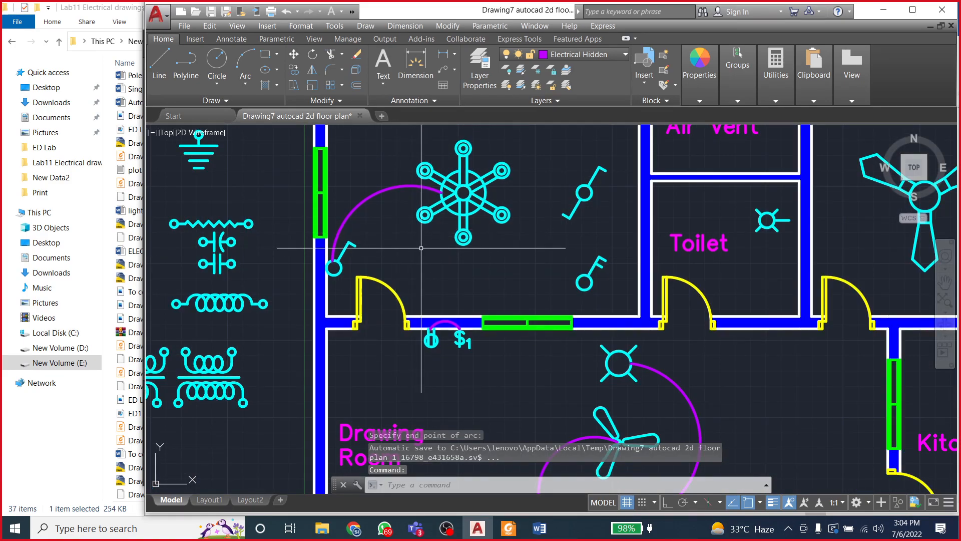
Step: Move the Toilet wall light symbol so the end of its stem touches the inner face of the right wall
{"action": "scroll", "coordinate": [421, 247], "scroll_direction": "down", "scroll_amount": 1}
{"action": "scroll", "coordinate": [641, 230], "scroll_direction": "up", "scroll_amount": 4}
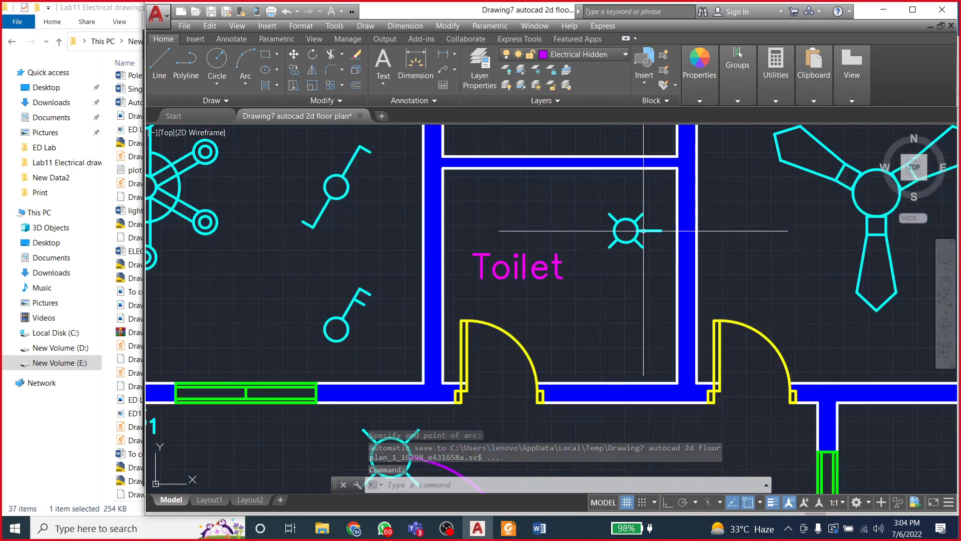
{"action": "left_click", "coordinate": [595, 203]}
{"action": "left_click", "coordinate": [666, 247]}
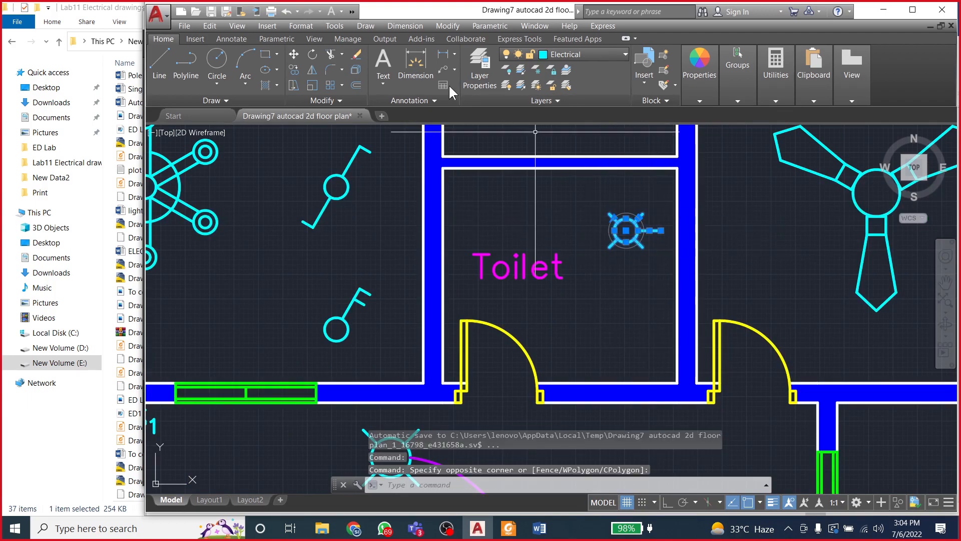
{"action": "left_click", "coordinate": [294, 55]}
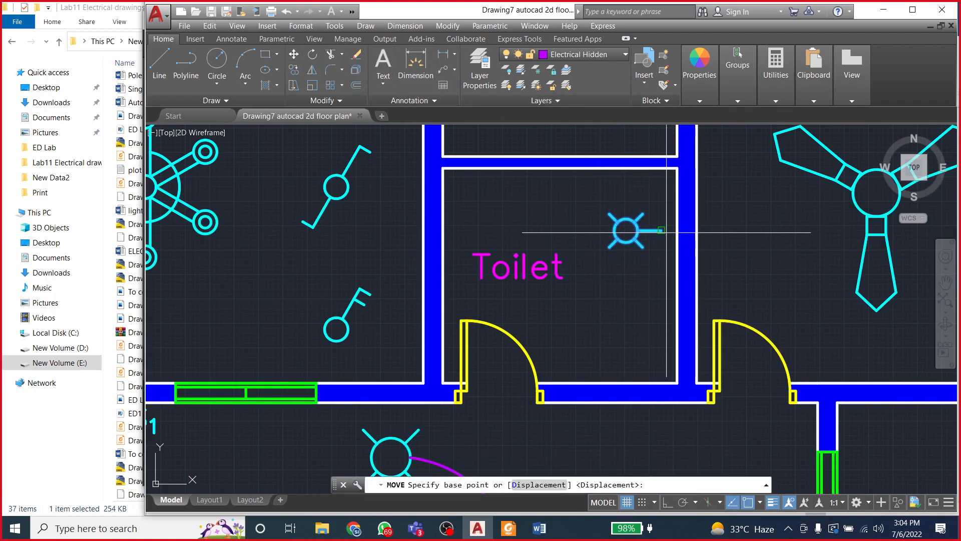
{"action": "left_click", "coordinate": [660, 230]}
{"action": "left_click", "coordinate": [677, 222]}
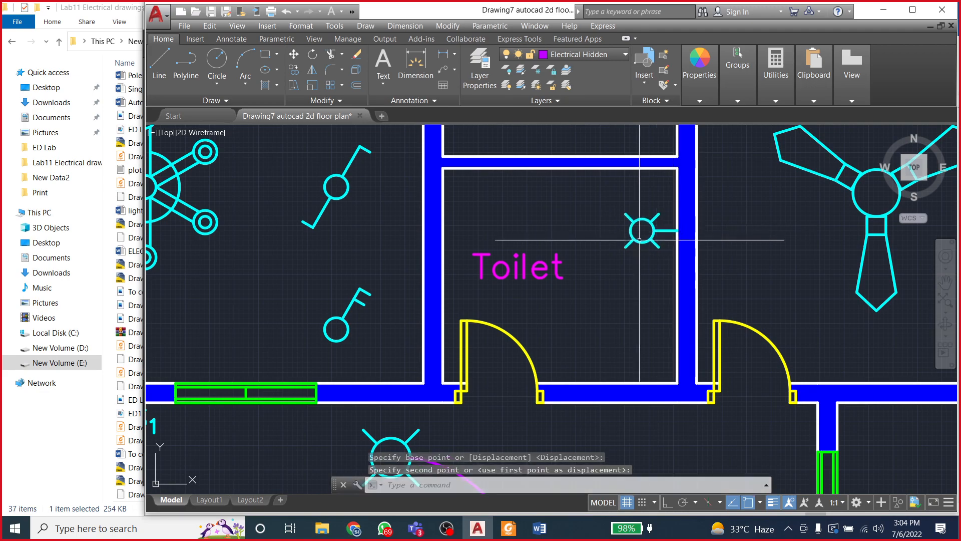
{"action": "scroll", "coordinate": [579, 289], "scroll_direction": "down", "scroll_amount": 2}
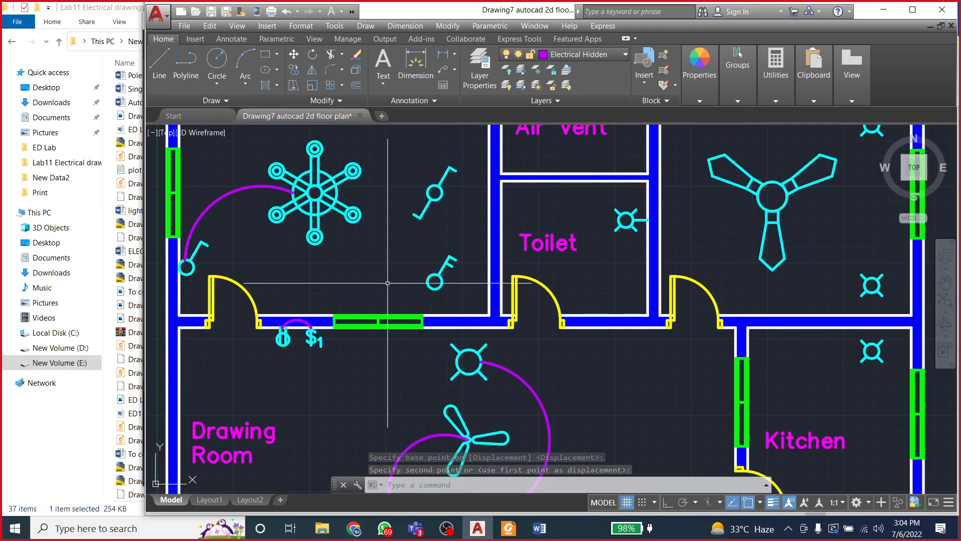
Step: Move the two-tick switch symbol from Bed Room 1 into the Toilet, its circle resting on the lower wall's inner face beside the door
{"action": "left_click", "coordinate": [415, 242]}
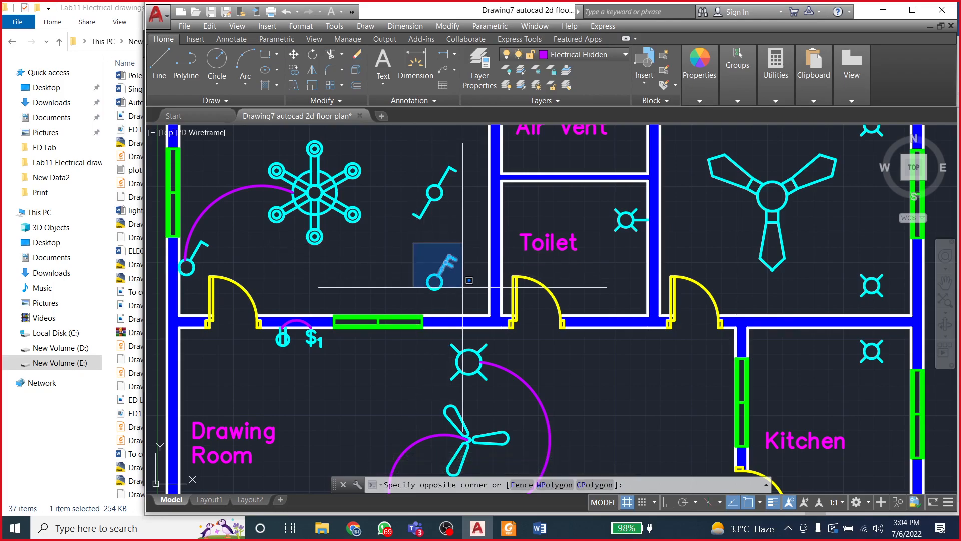
{"action": "left_click", "coordinate": [461, 294]}
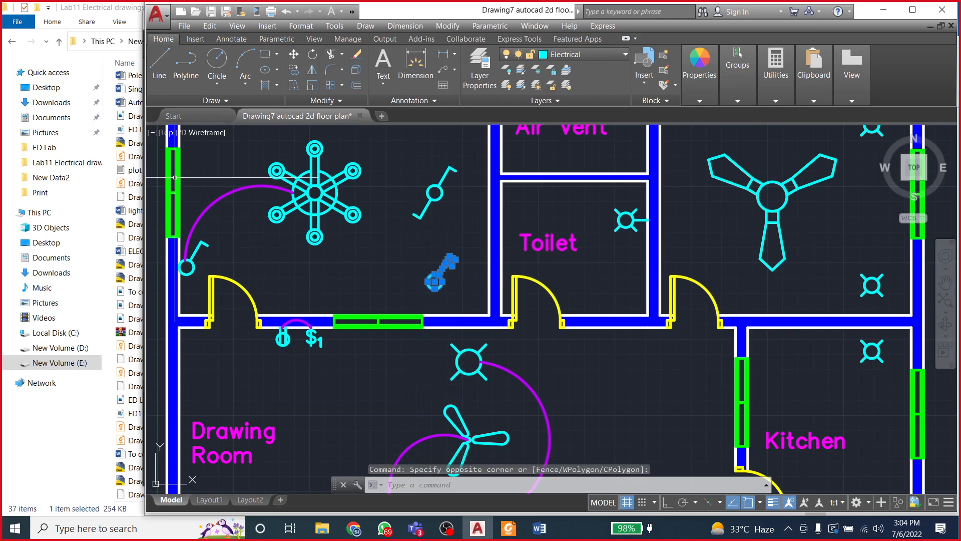
{"action": "left_click", "coordinate": [294, 54]}
{"action": "scroll", "coordinate": [435, 282], "scroll_direction": "up", "scroll_amount": 5}
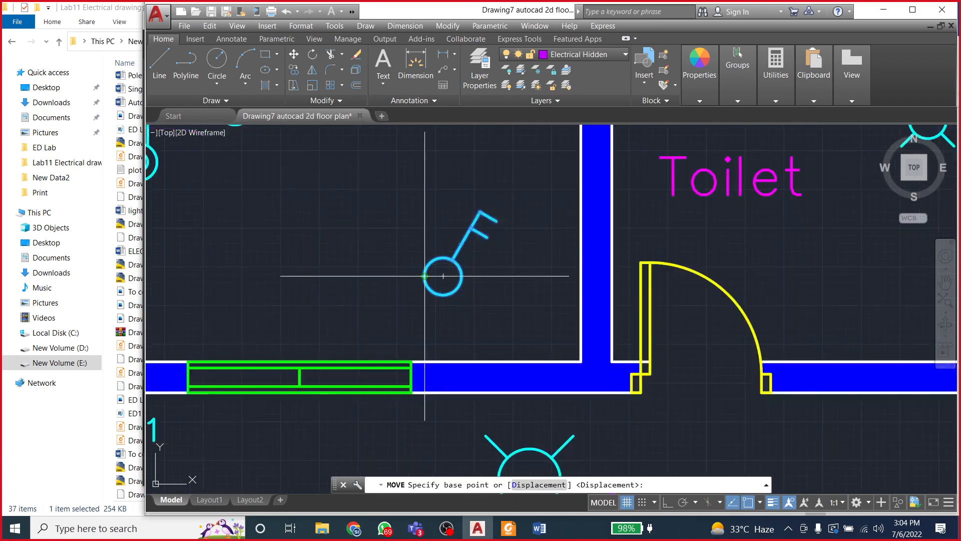
{"action": "left_click", "coordinate": [443, 295]}
{"action": "scroll", "coordinate": [443, 288], "scroll_direction": "down", "scroll_amount": 2}
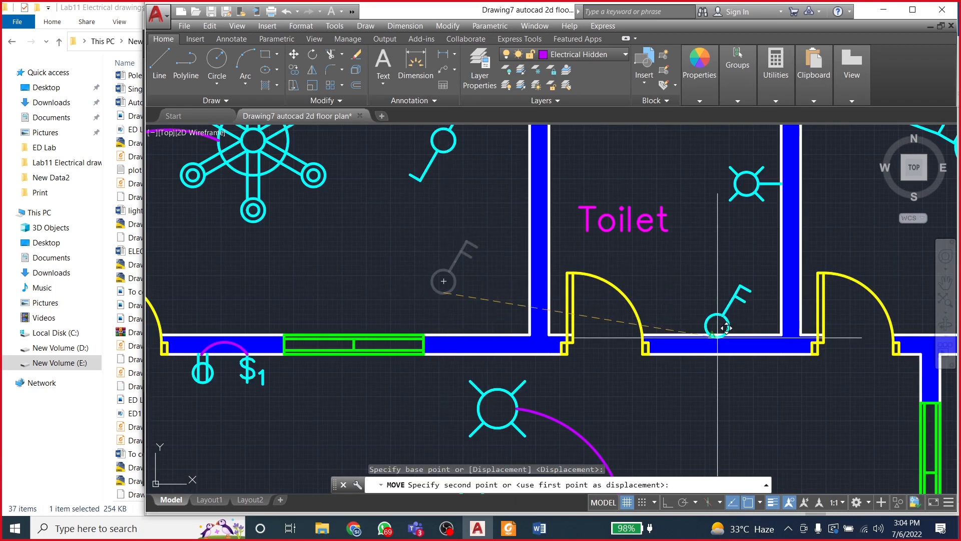
{"action": "scroll", "coordinate": [690, 334], "scroll_direction": "up", "scroll_amount": 4}
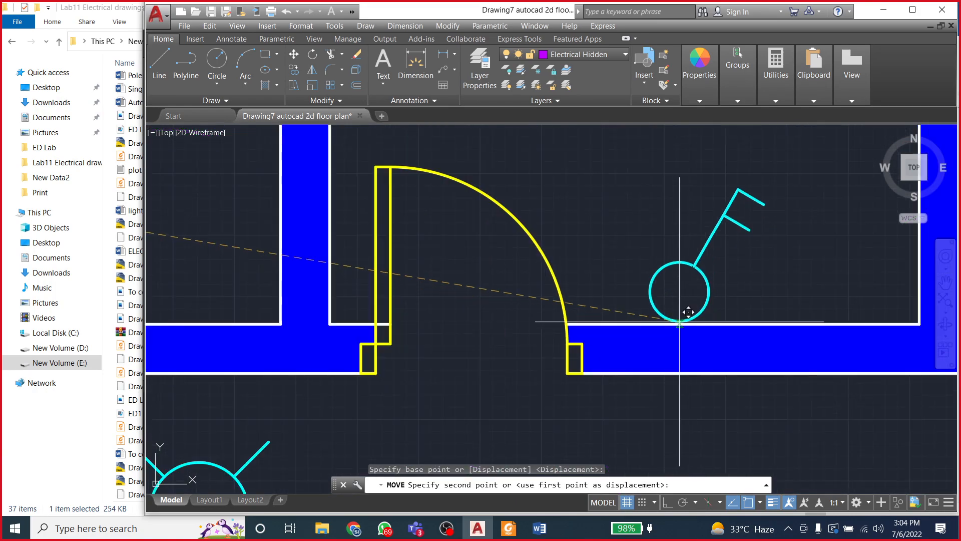
{"action": "left_click", "coordinate": [685, 335]}
{"action": "scroll", "coordinate": [679, 323], "scroll_direction": "down", "scroll_amount": 3}
{"action": "scroll", "coordinate": [639, 301], "scroll_direction": "up", "scroll_amount": 1}
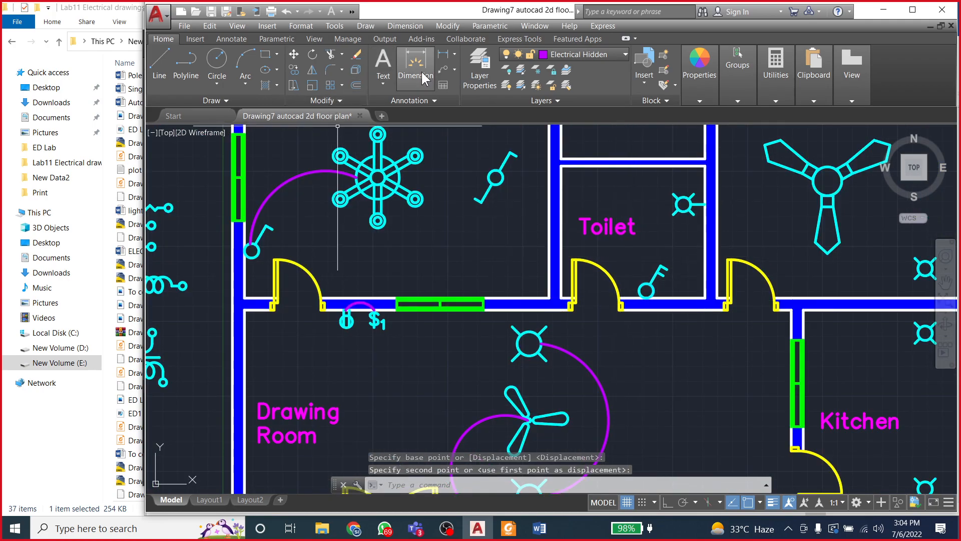
Step: Draw a 3-point arc on the Electrical Hidden layer from the top of the Toilet switch's circle to the Toilet wall light
{"action": "left_click", "coordinate": [246, 82]}
{"action": "left_click", "coordinate": [255, 105]}
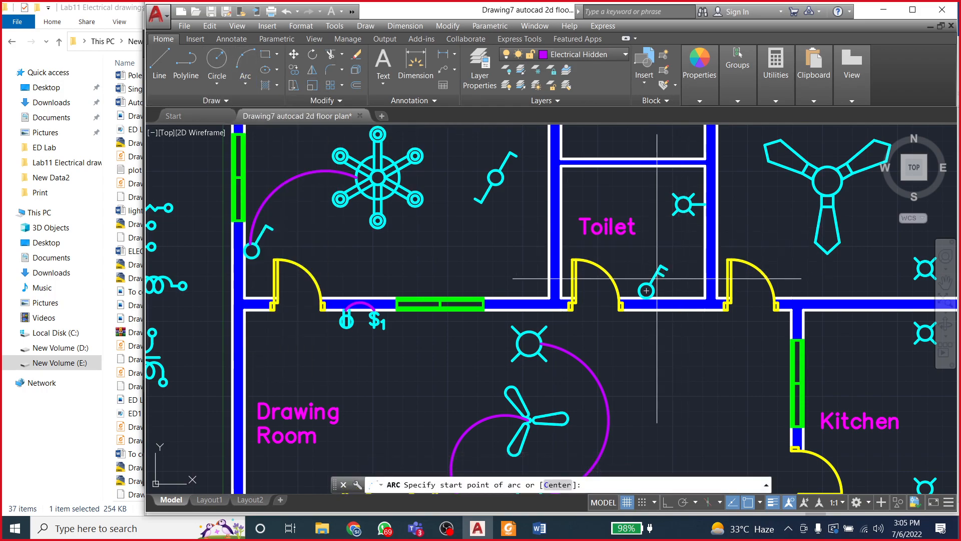
{"action": "scroll", "coordinate": [651, 284], "scroll_direction": "up", "scroll_amount": 5}
{"action": "left_click", "coordinate": [630, 289]}
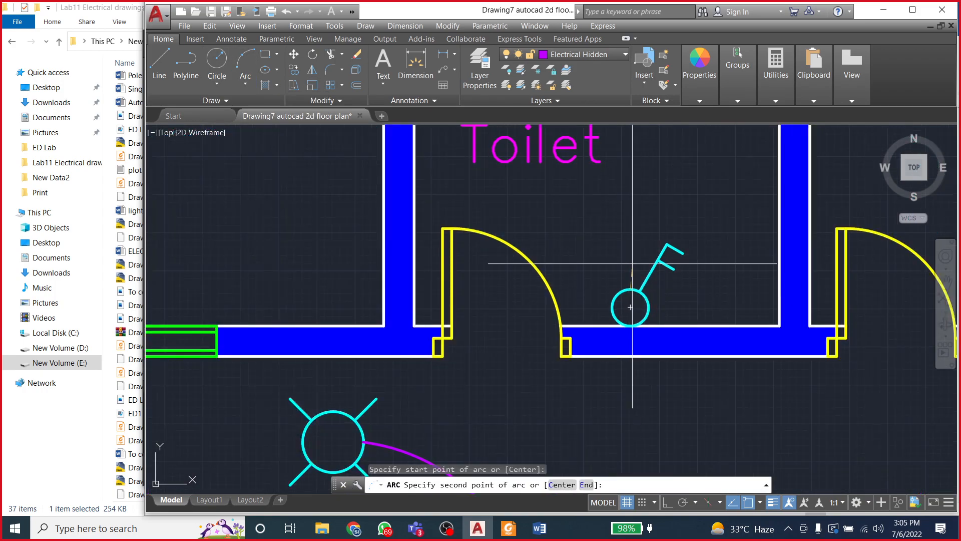
{"action": "scroll", "coordinate": [638, 209], "scroll_direction": "down", "scroll_amount": 4}
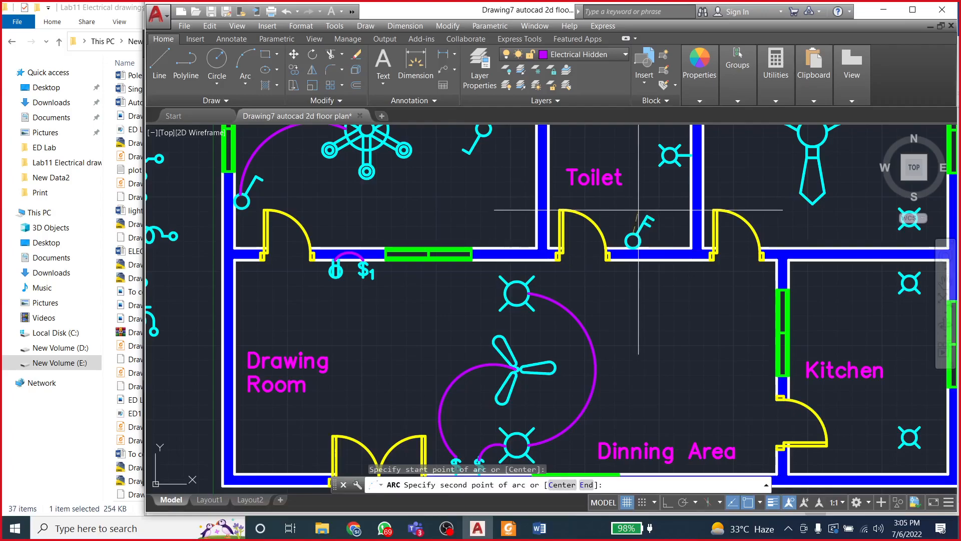
{"action": "left_click", "coordinate": [628, 180]}
{"action": "left_click", "coordinate": [669, 155]}
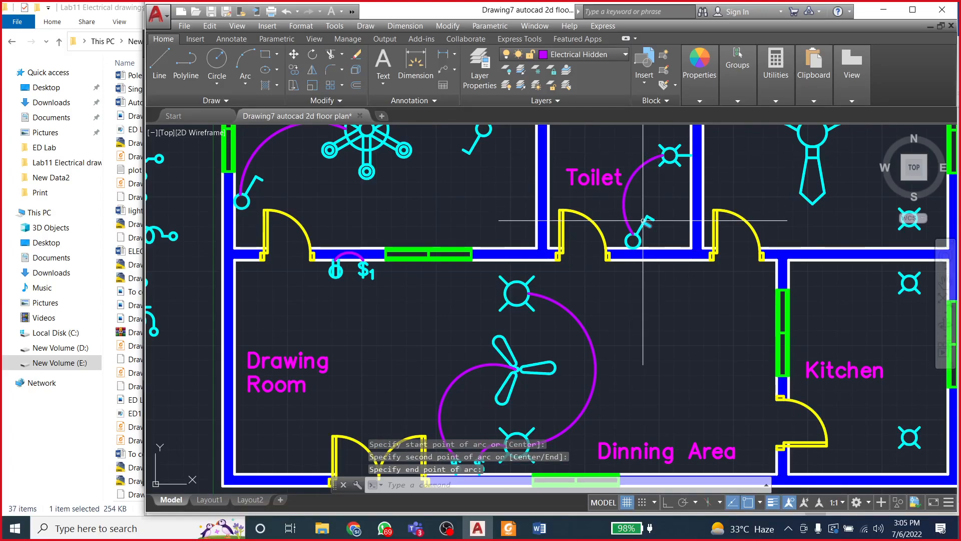
Step: Move the double-ended switch symbol from Bed Room 1 onto the wall between Bed Room 2 and the Kitchen, near the wall junction
{"action": "scroll", "coordinate": [666, 228], "scroll_direction": "down", "scroll_amount": 4}
{"action": "scroll", "coordinate": [602, 275], "scroll_direction": "up", "scroll_amount": 3}
{"action": "scroll", "coordinate": [551, 245], "scroll_direction": "down", "scroll_amount": 3}
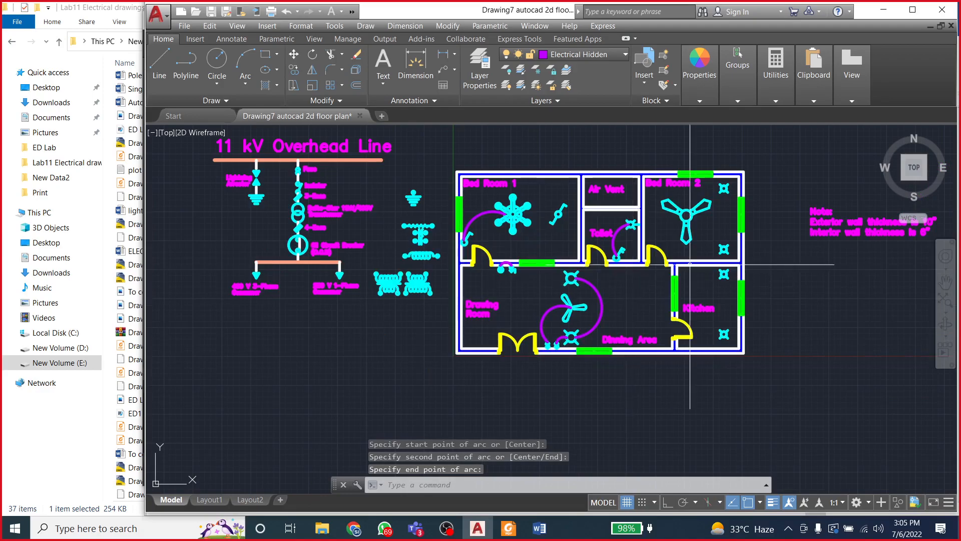
{"action": "scroll", "coordinate": [494, 216], "scroll_direction": "up", "scroll_amount": 4}
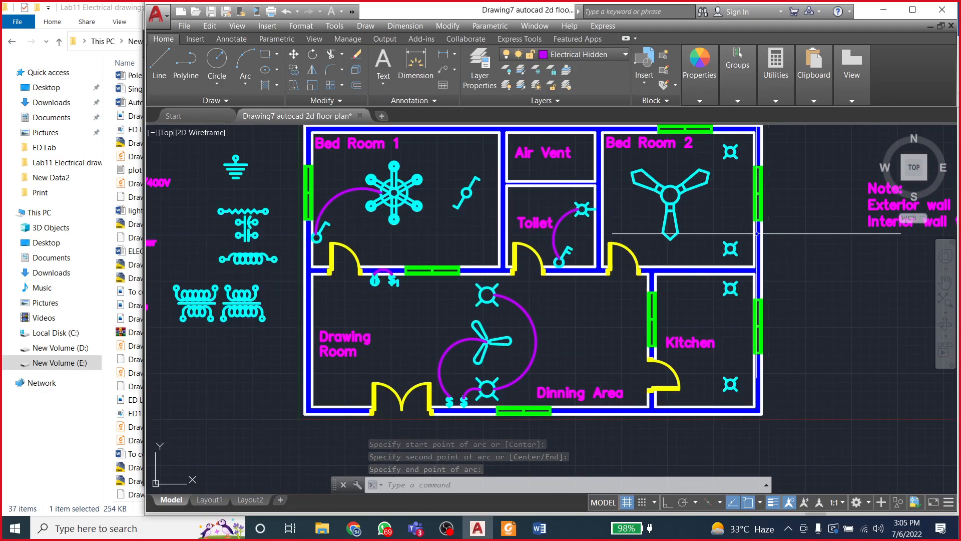
{"action": "scroll", "coordinate": [565, 275], "scroll_direction": "up", "scroll_amount": 2}
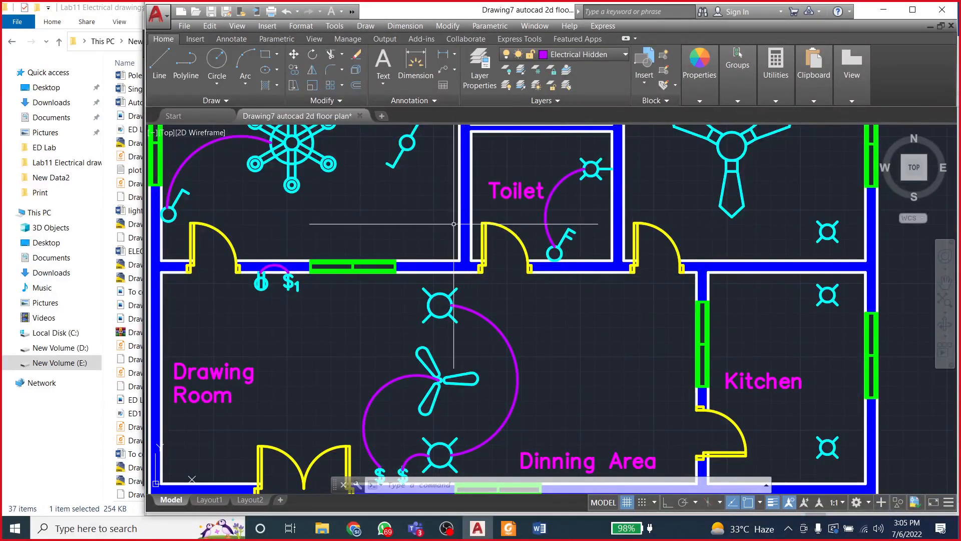
{"action": "scroll", "coordinate": [445, 236], "scroll_direction": "down", "scroll_amount": 2}
{"action": "left_click", "coordinate": [395, 156]}
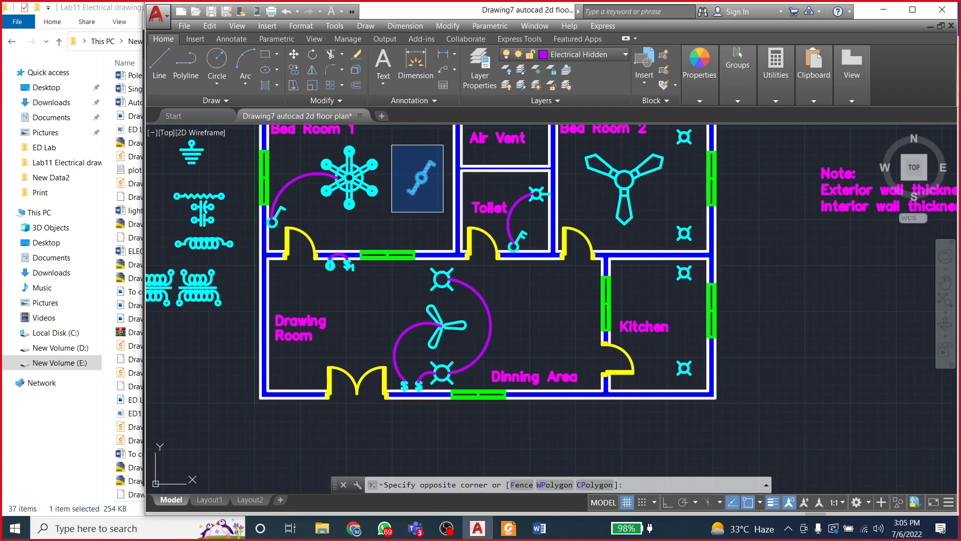
{"action": "left_click", "coordinate": [455, 225]}
{"action": "left_click", "coordinate": [294, 54]}
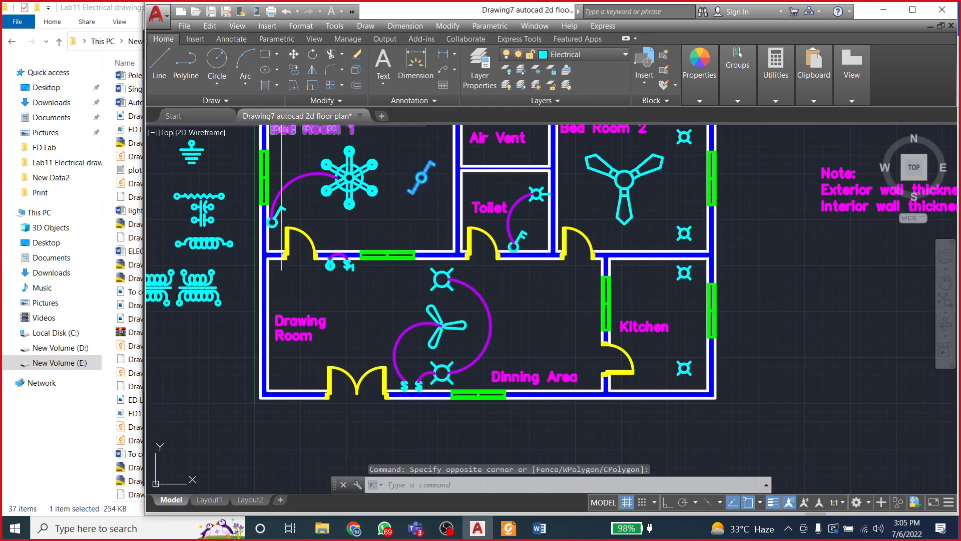
{"action": "scroll", "coordinate": [418, 169], "scroll_direction": "up", "scroll_amount": 5}
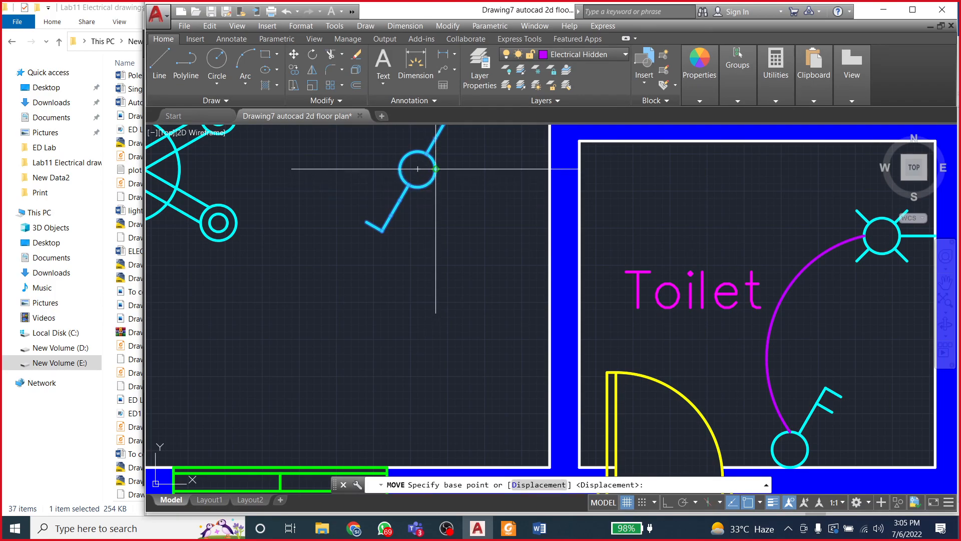
{"action": "left_click", "coordinate": [436, 170]}
{"action": "scroll", "coordinate": [438, 210], "scroll_direction": "down", "scroll_amount": 6}
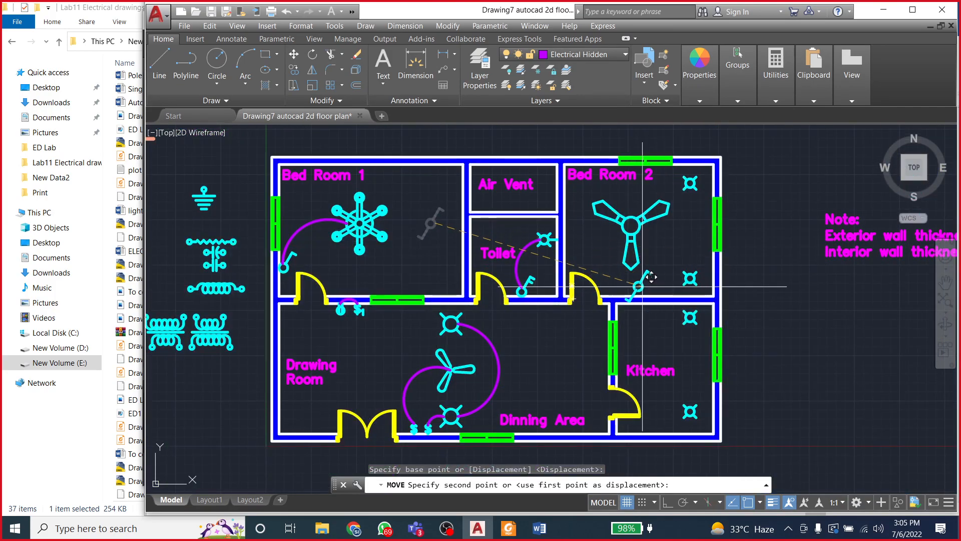
{"action": "scroll", "coordinate": [643, 294], "scroll_direction": "up", "scroll_amount": 6}
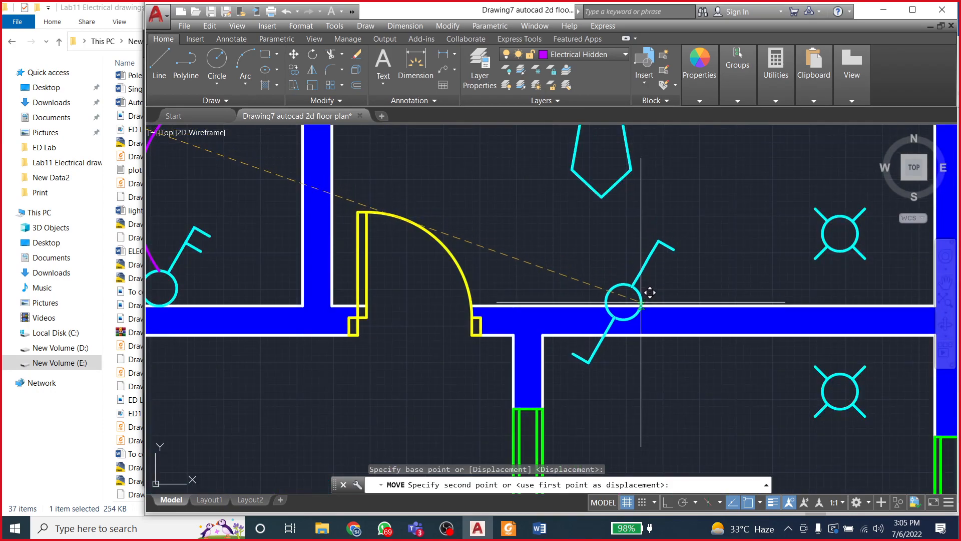
{"action": "left_click", "coordinate": [649, 296]}
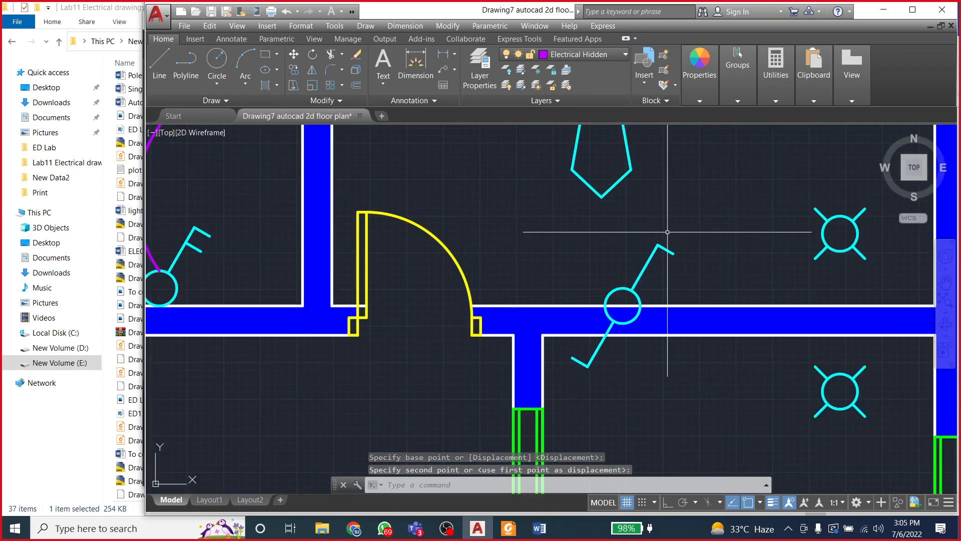
{"action": "left_click", "coordinate": [699, 232]}
{"action": "left_click", "coordinate": [563, 381]}
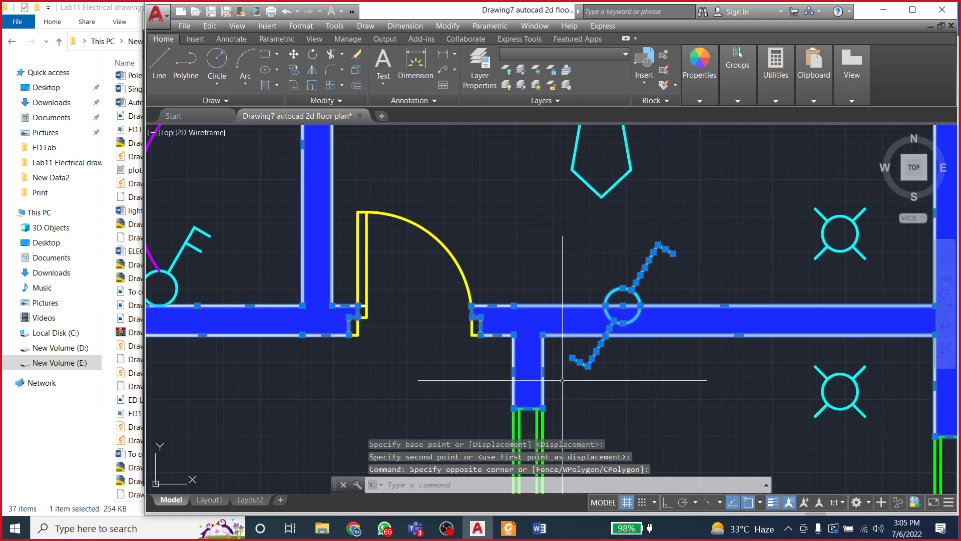
{"action": "left_click", "coordinate": [520, 236]}
{"action": "key", "text": "Escape"}
{"action": "key", "text": "Escape"}
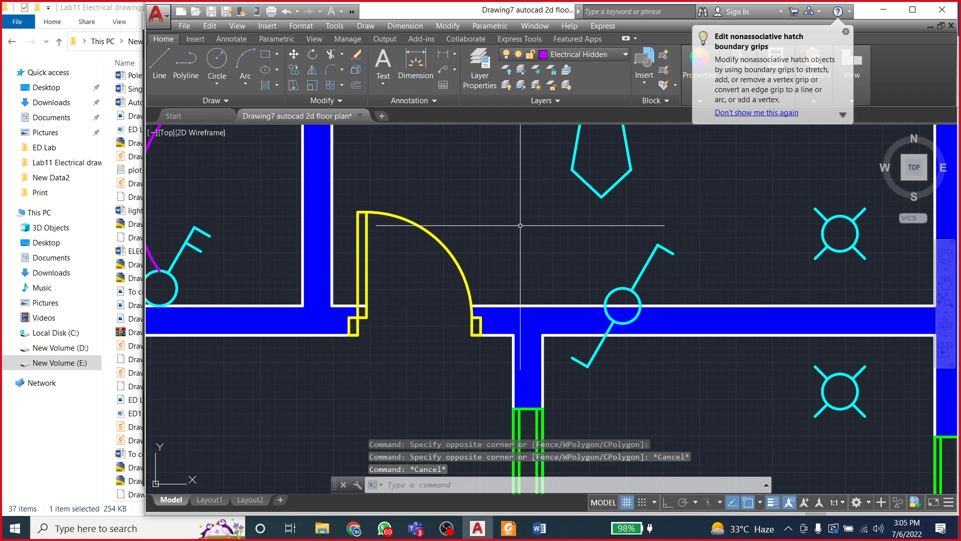
Step: Save the floor plan drawing
{"action": "scroll", "coordinate": [520, 225], "scroll_direction": "down", "scroll_amount": 5}
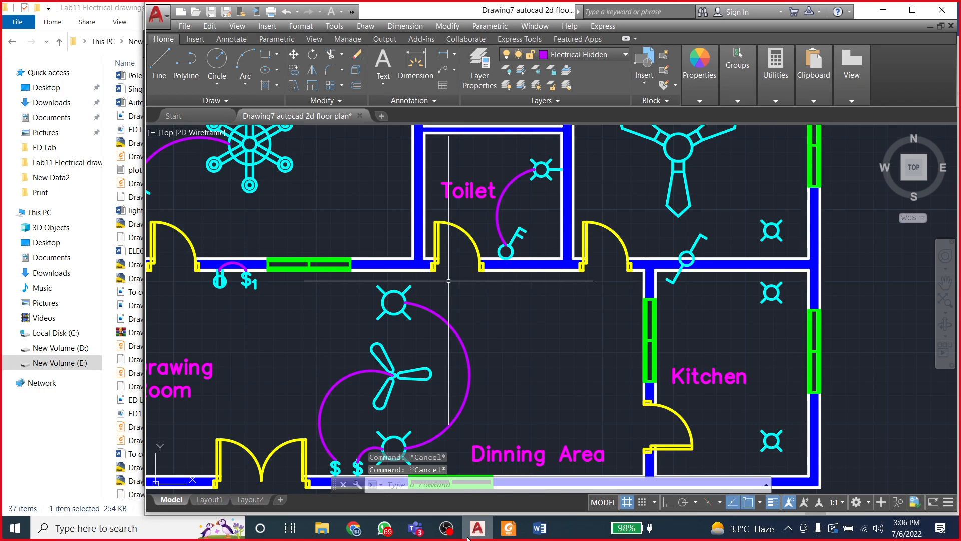
{"action": "scroll", "coordinate": [449, 280], "scroll_direction": "down", "scroll_amount": 3}
{"action": "key", "text": "ctrl+s"}
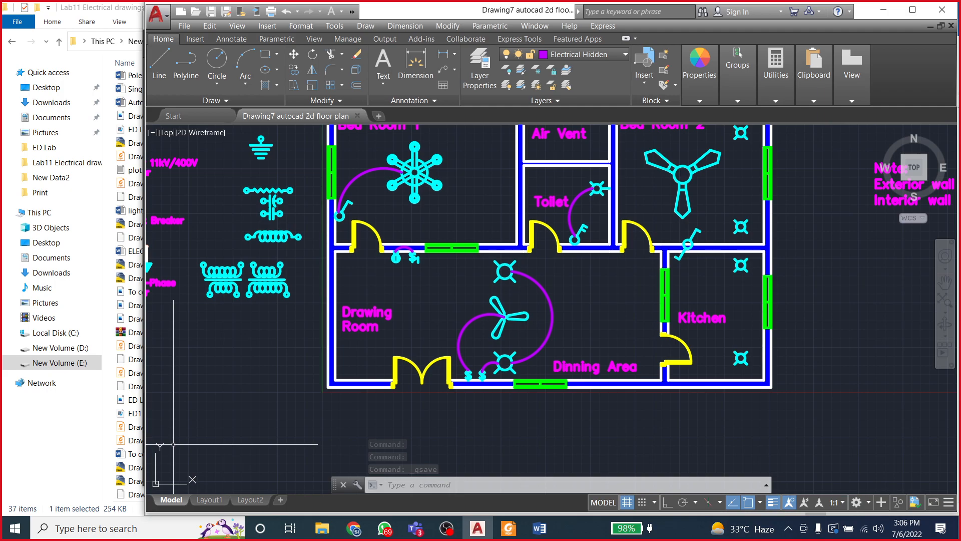